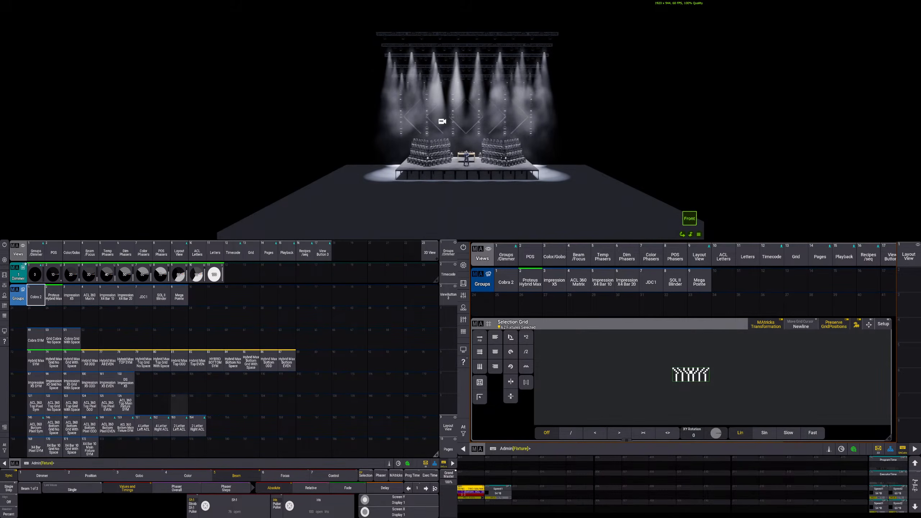
Clear the fixture selection and all programmer values so the stage goes dark
click(179, 316)
key(c)
key(c)
key(c)
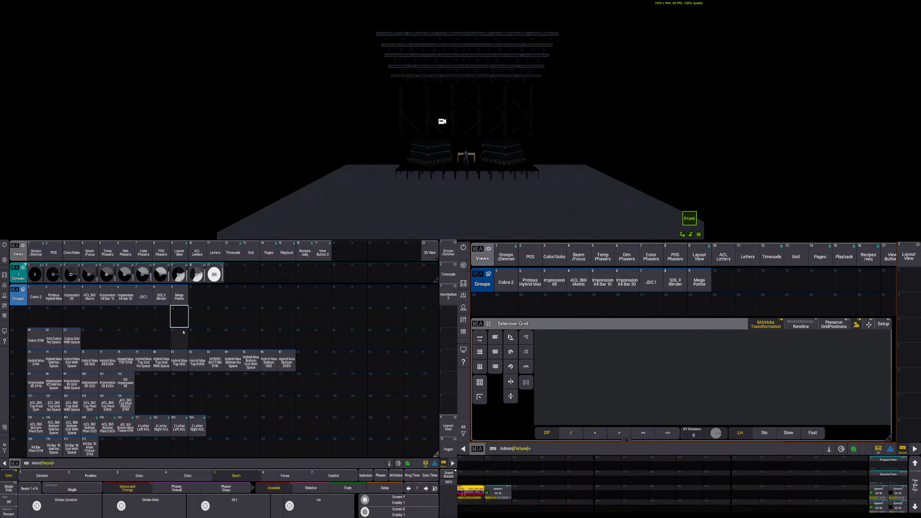
Show the BBNO - TWO timecode, move its playhead to the start, briefly play it and return to the start
click(233, 251)
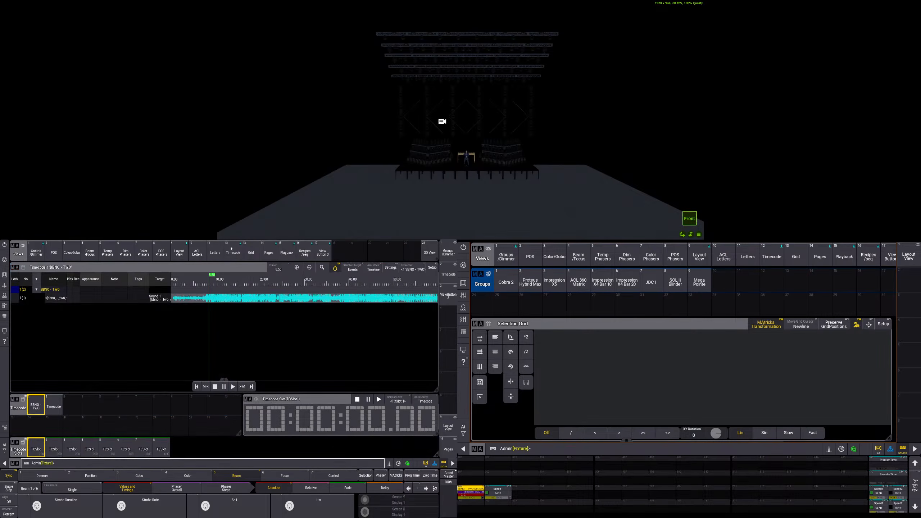
drag(200, 285, 159, 286)
click(233, 386)
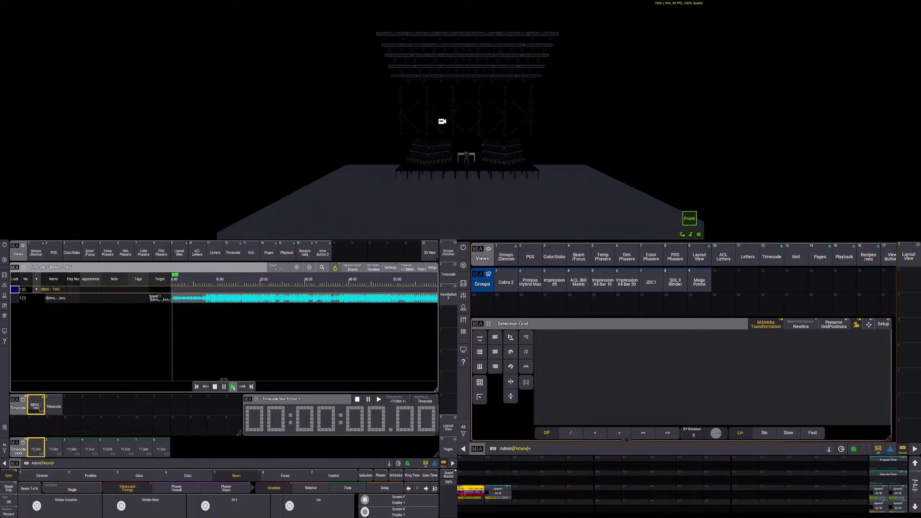
click(196, 386)
Look through the Playback, Layout View and Groups/Dimmer views, ending with Recipes /seq on the first display
click(848, 261)
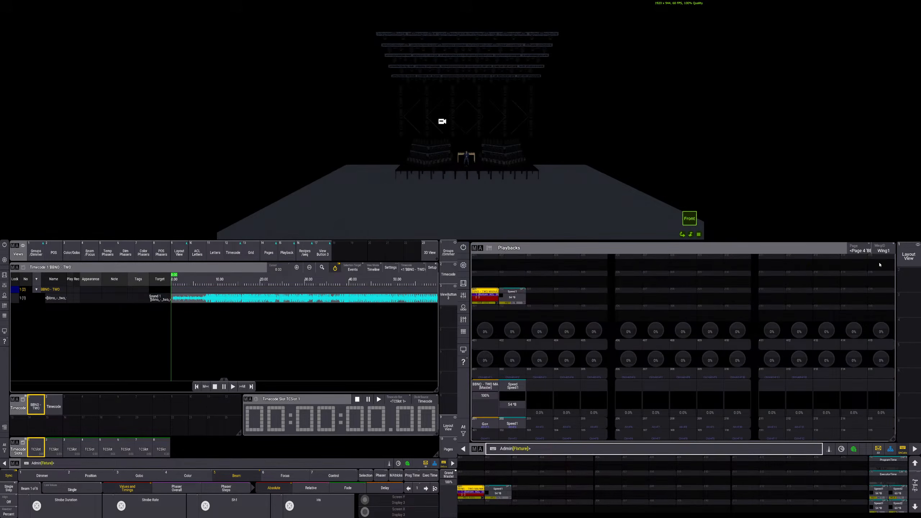
click(909, 256)
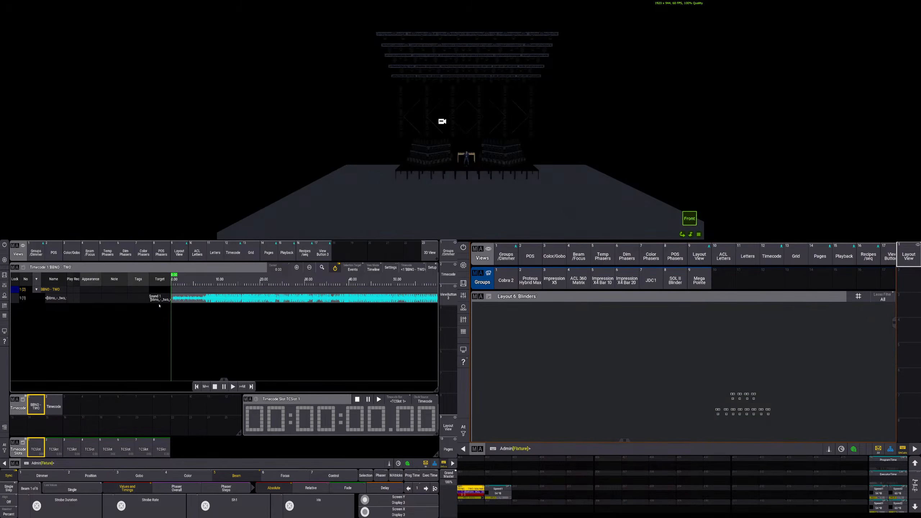
click(323, 254)
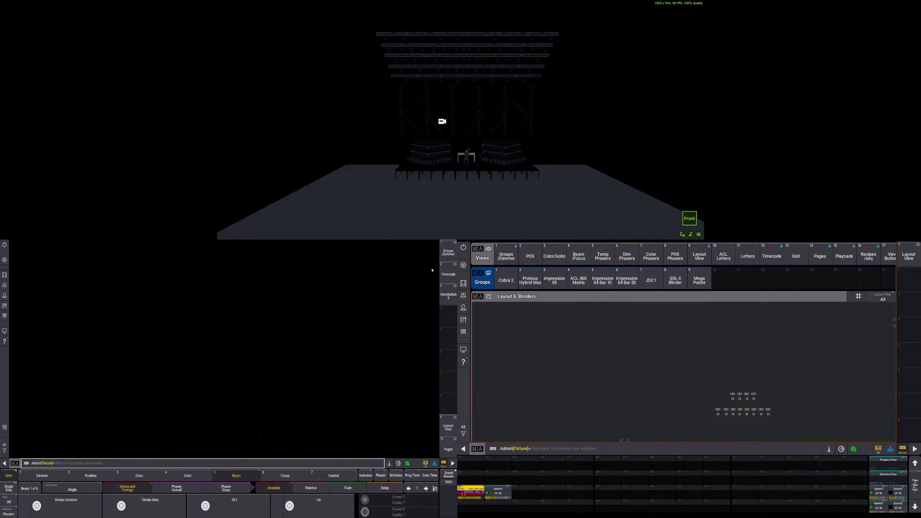
click(448, 252)
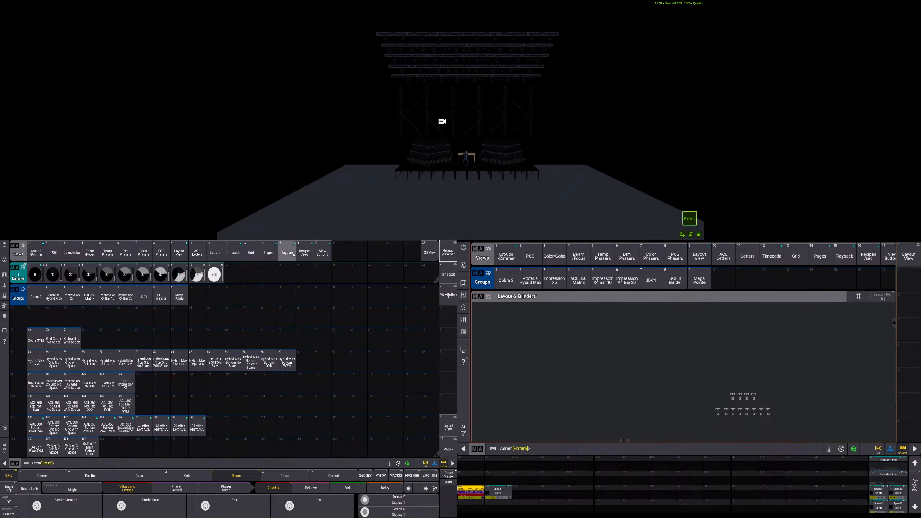
click(305, 253)
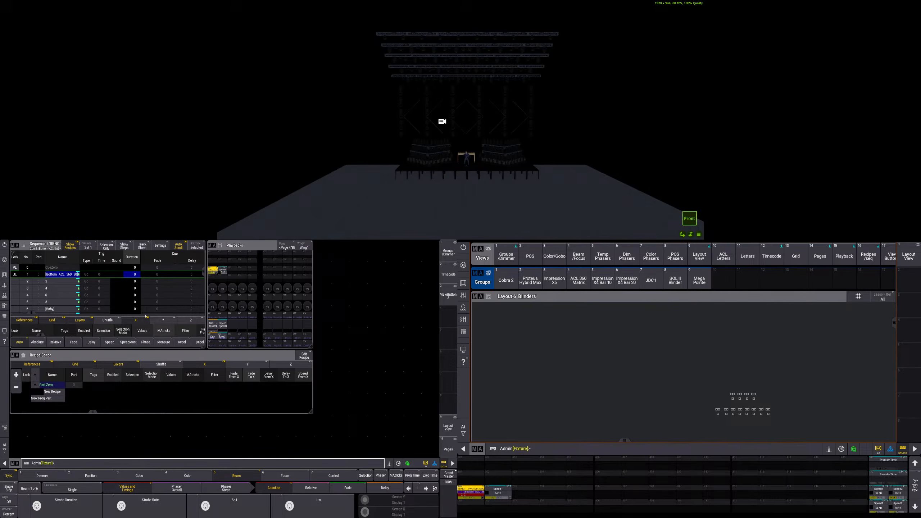
key(s)
click(904, 277)
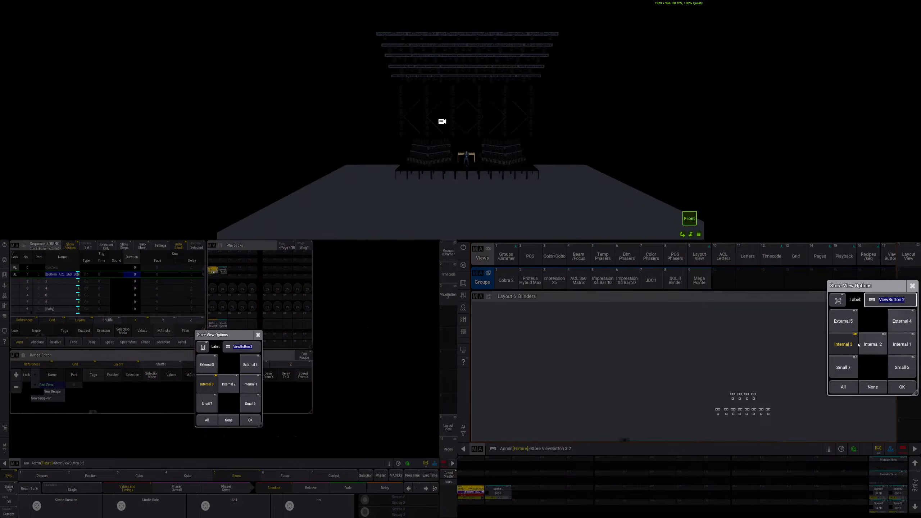
click(900, 344)
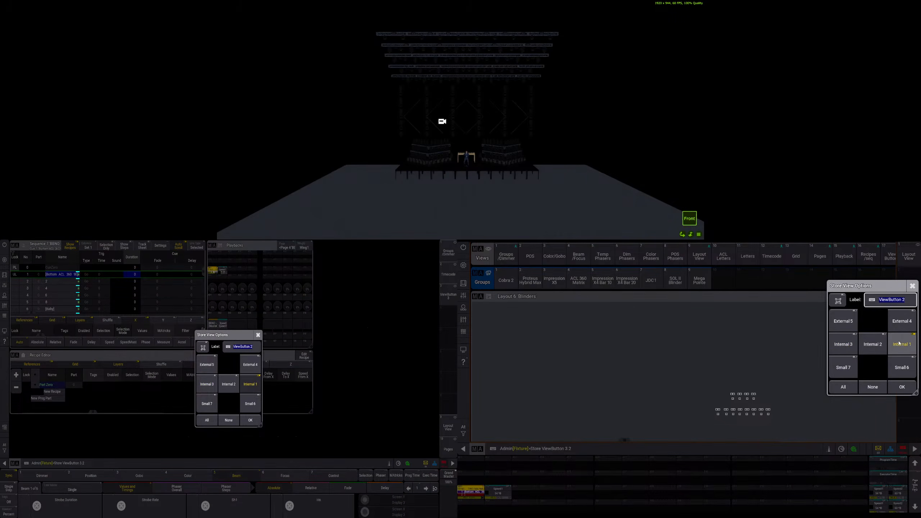
click(900, 344)
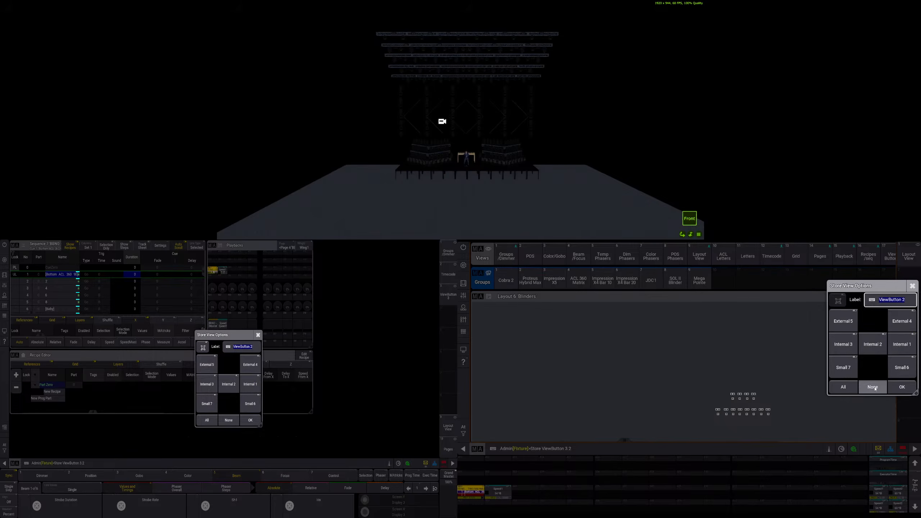
key(Escape)
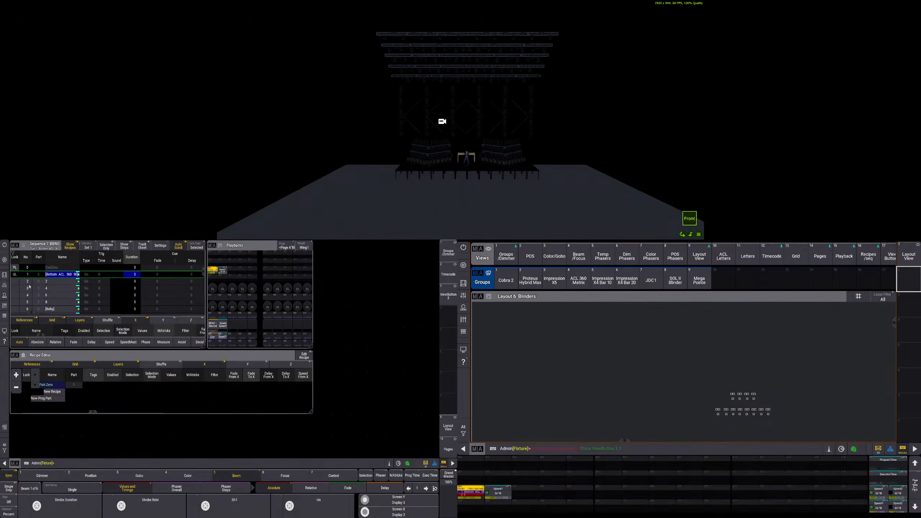
Open display 3 and place its window beside the first display
click(5, 276)
click(5, 276)
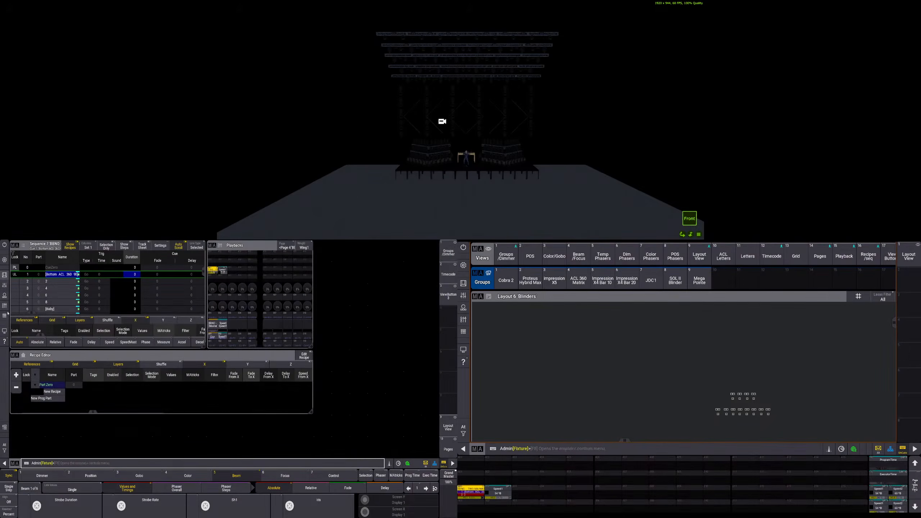
click(4, 331)
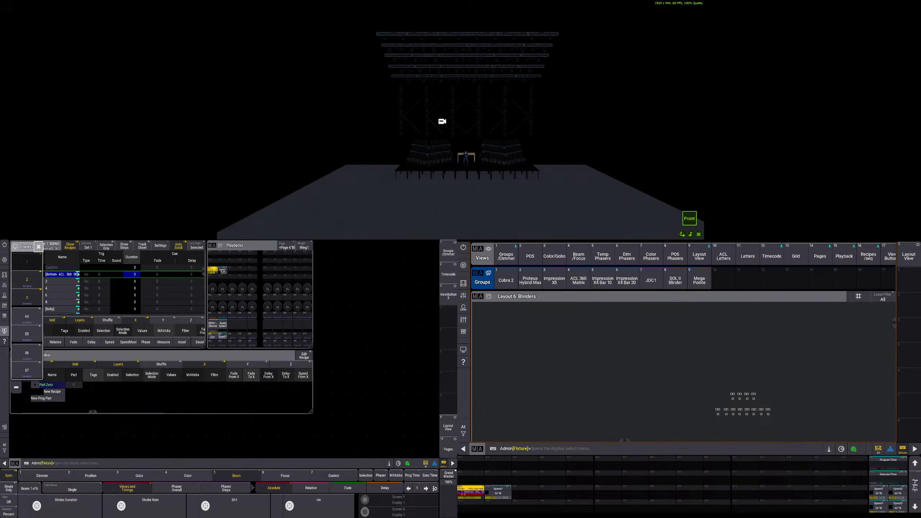
click(23, 298)
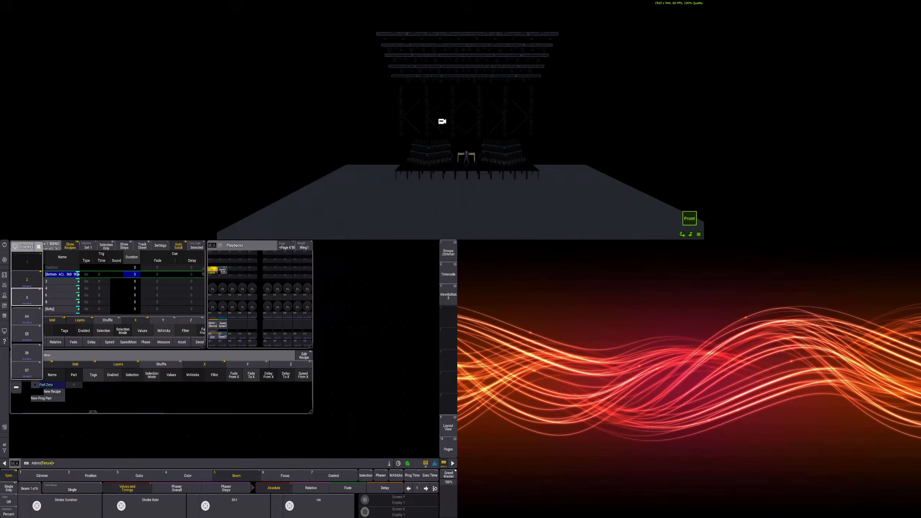
drag(920, 431, 689, 243)
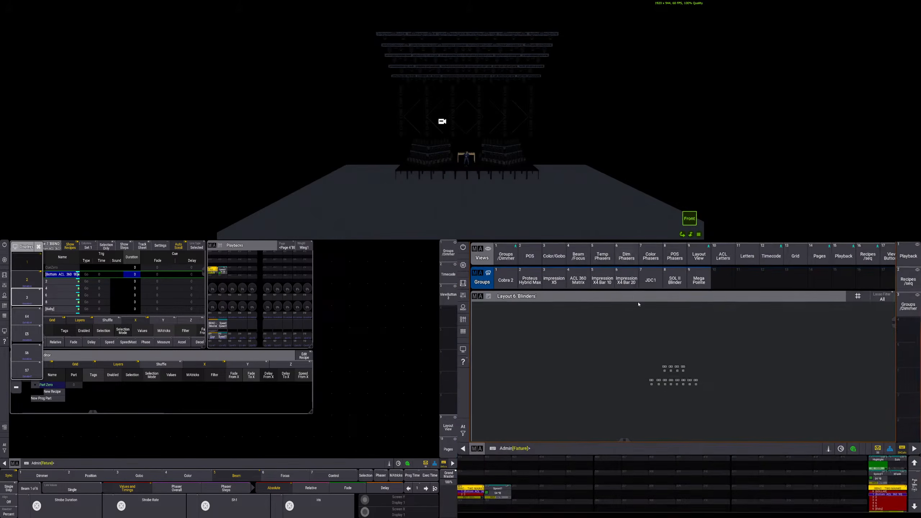
Show the Recipes /seq view on display 3 and the Groups/Dimmer view on the first display
click(909, 279)
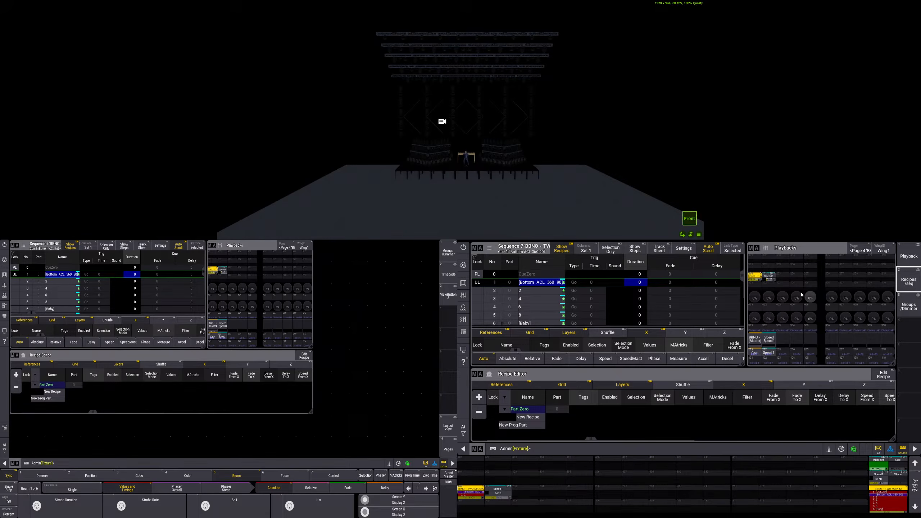
click(449, 251)
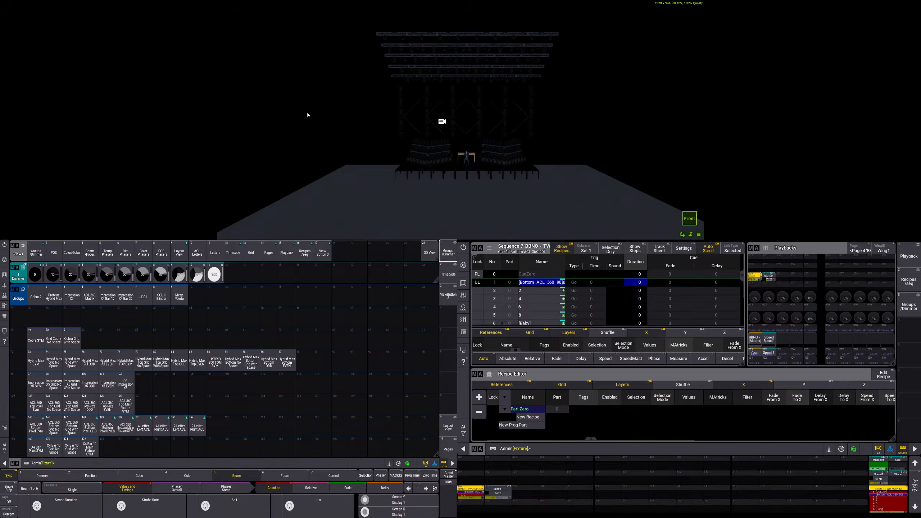
Run the BBNO - TWO sequence forward cue by cue to cue 8, DOLLAR, watching the stage close up
scroll(465, 156, up, 4)
mouse_move(462, 126)
mouse_down()
mouse_move(451, 148)
mouse_move(461, 123)
mouse_up()
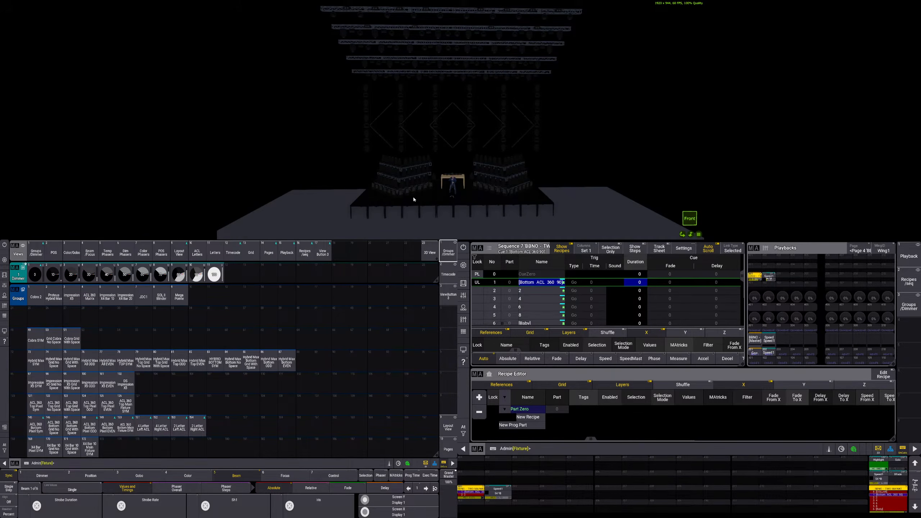
scroll(402, 196, up, 2)
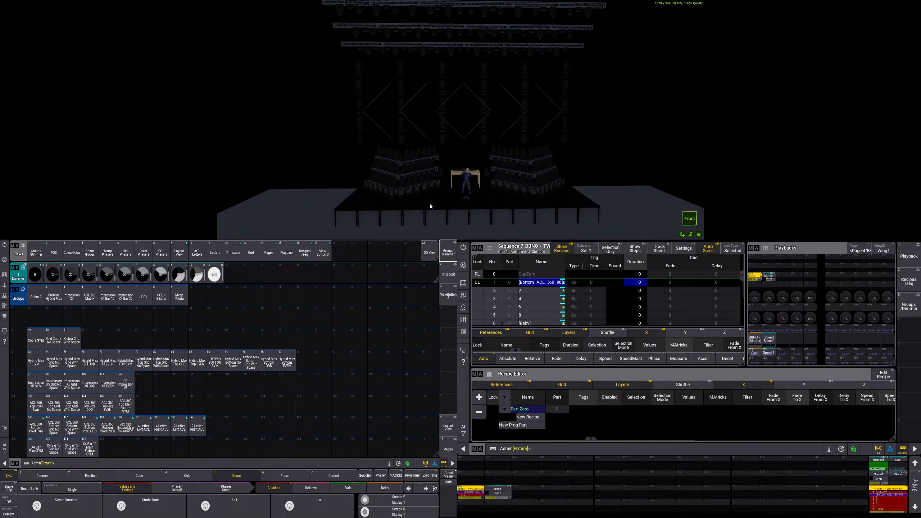
scroll(418, 197, down, 3)
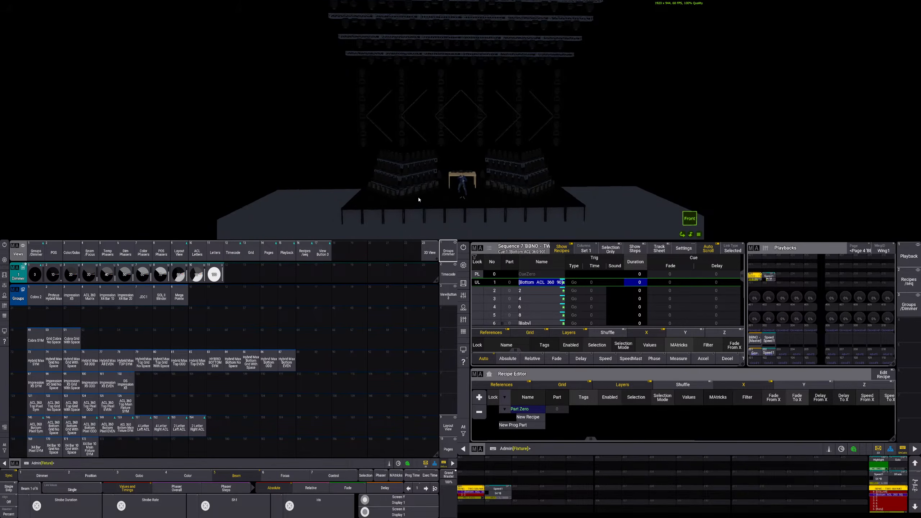
drag(425, 189, 436, 177)
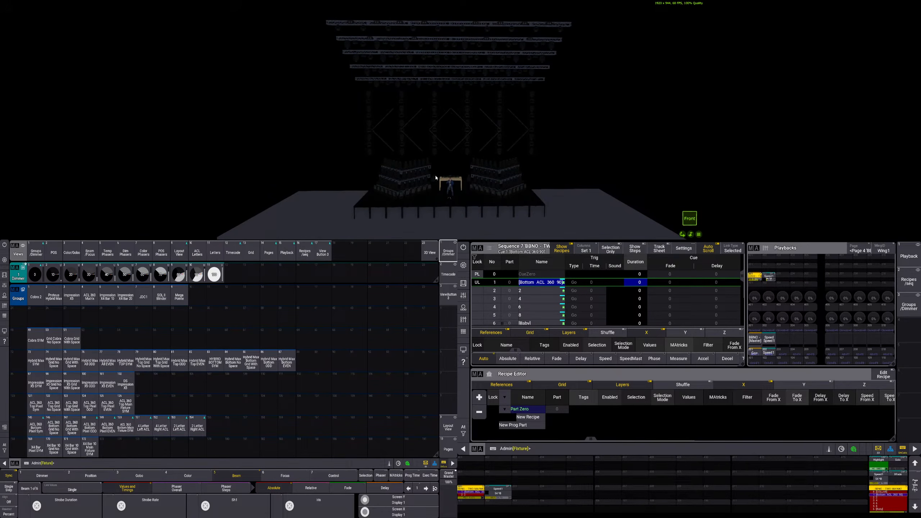
click(756, 353)
click(757, 352)
click(757, 352)
click(757, 353)
click(756, 353)
click(756, 353)
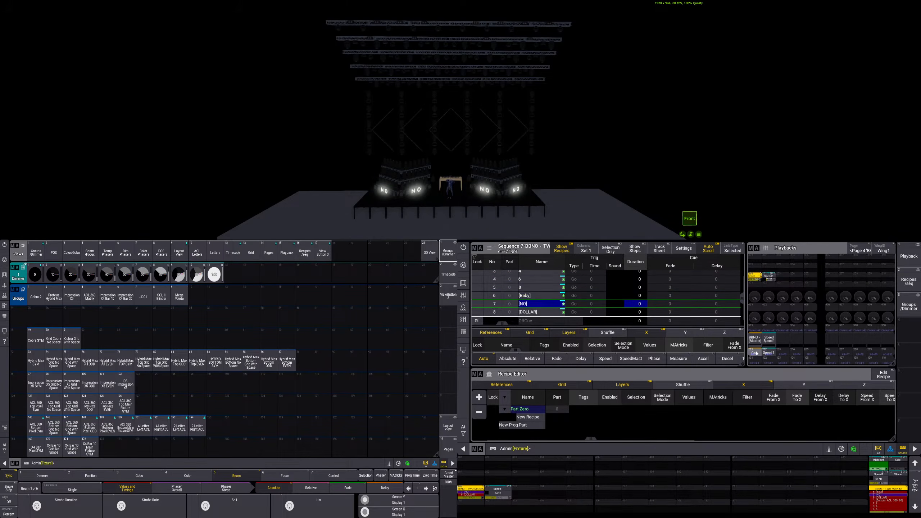
click(756, 352)
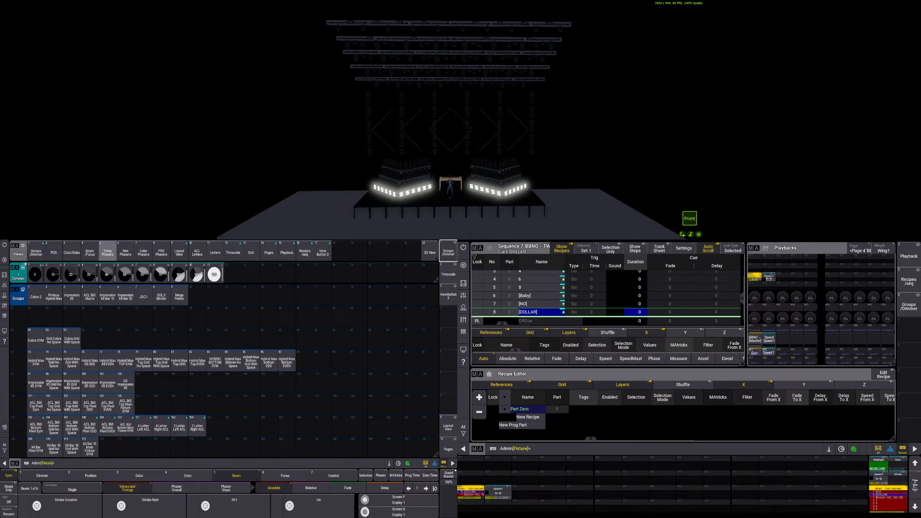
Try to integrate the cyan colour preset from the Color/Gobo view
click(36, 251)
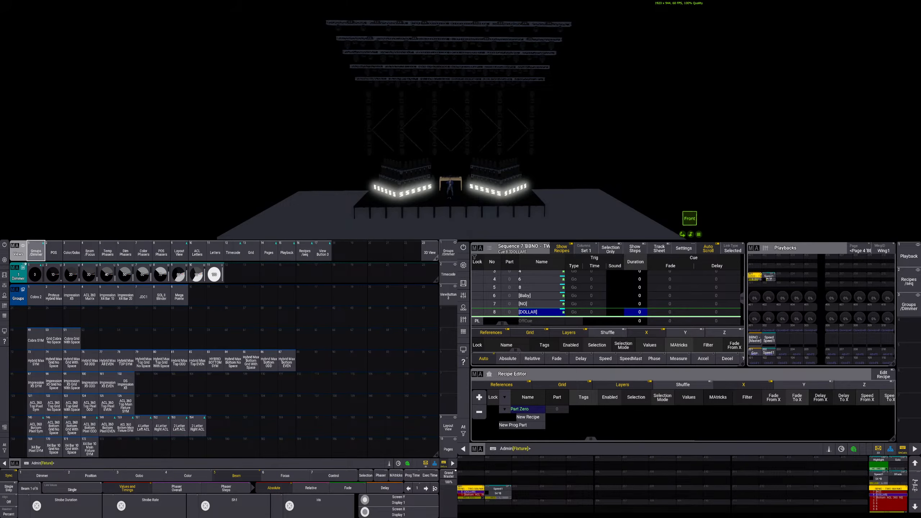
click(69, 254)
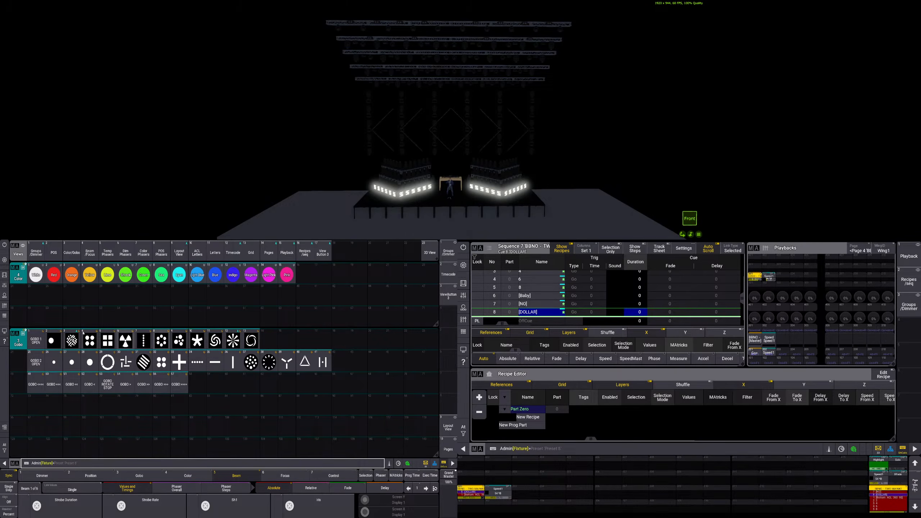
click(4, 274)
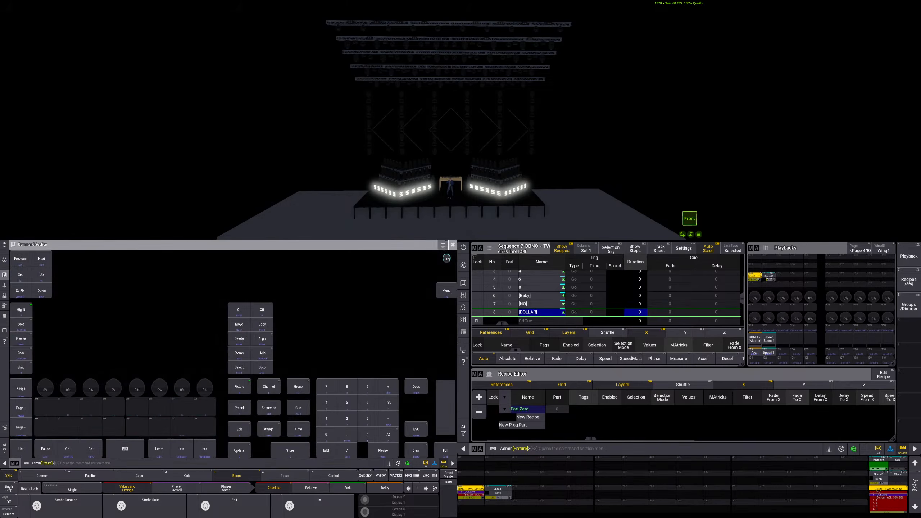
key(shift)
click(4, 275)
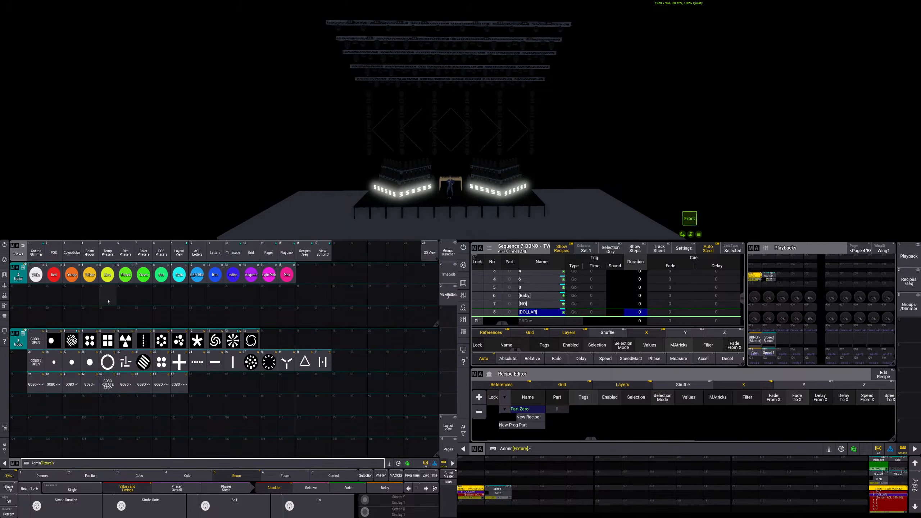
key(shift+a)
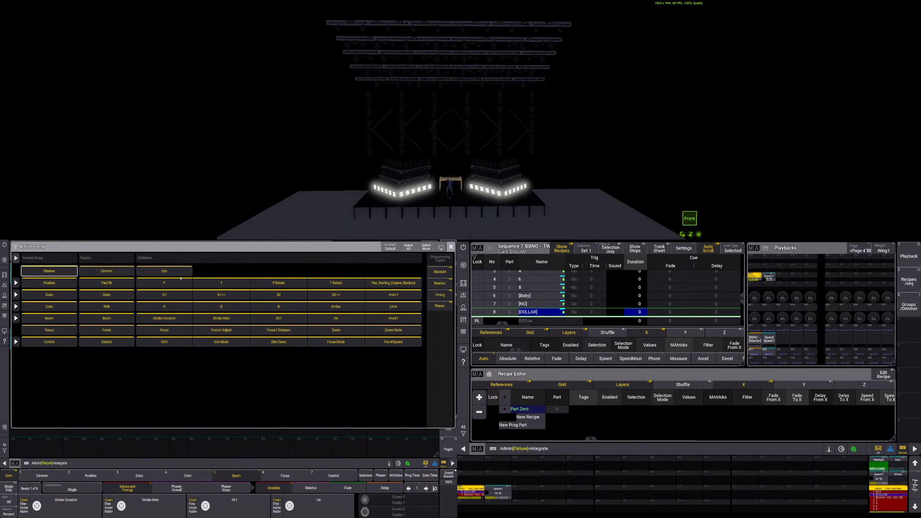
key(Escape)
key(a)
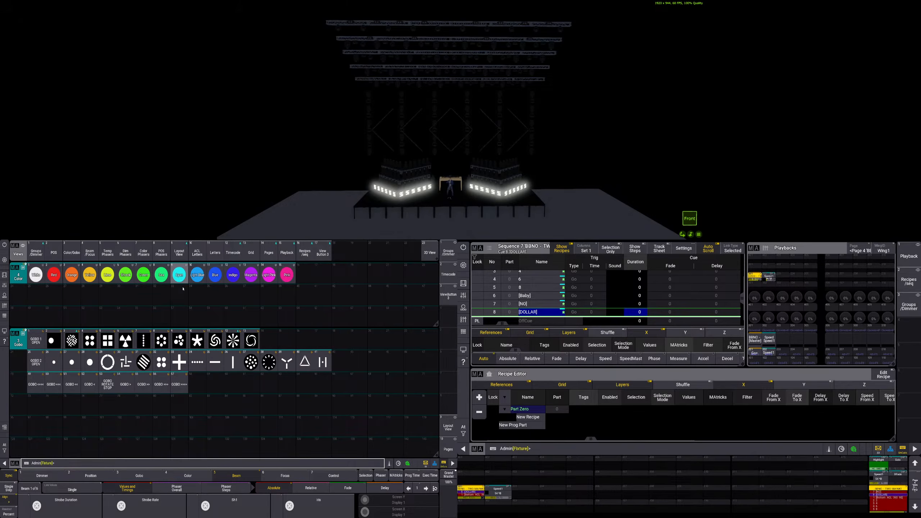
key(a)
key(shift+a)
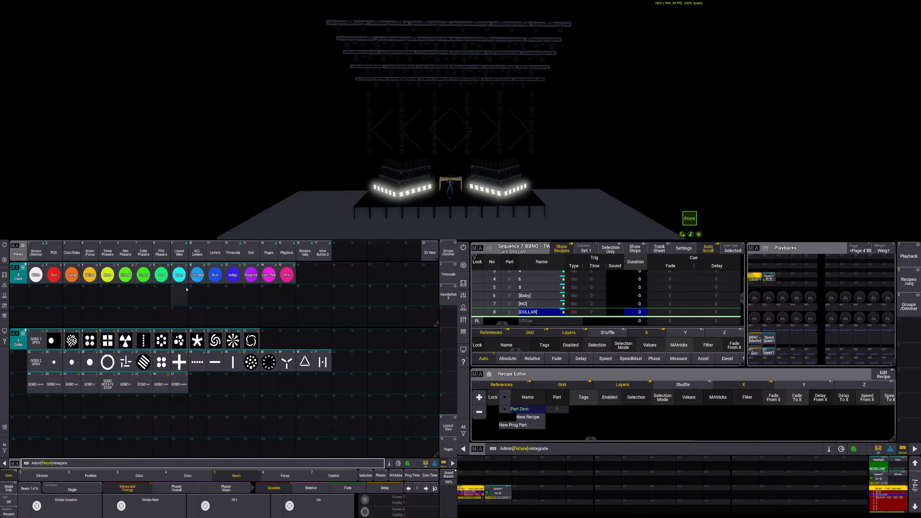
click(176, 278)
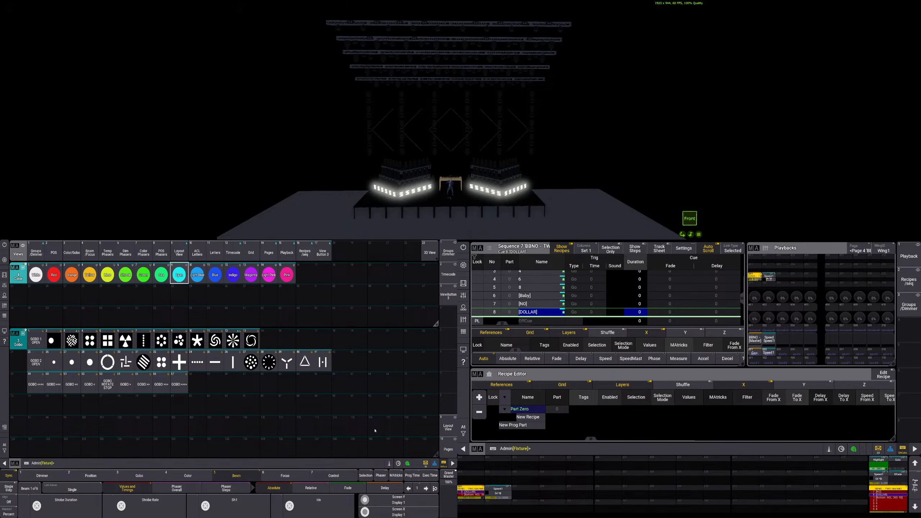
Select the ACL 360 Bottom Pixel Sym group and integrate the cyan colour preset into it
click(37, 252)
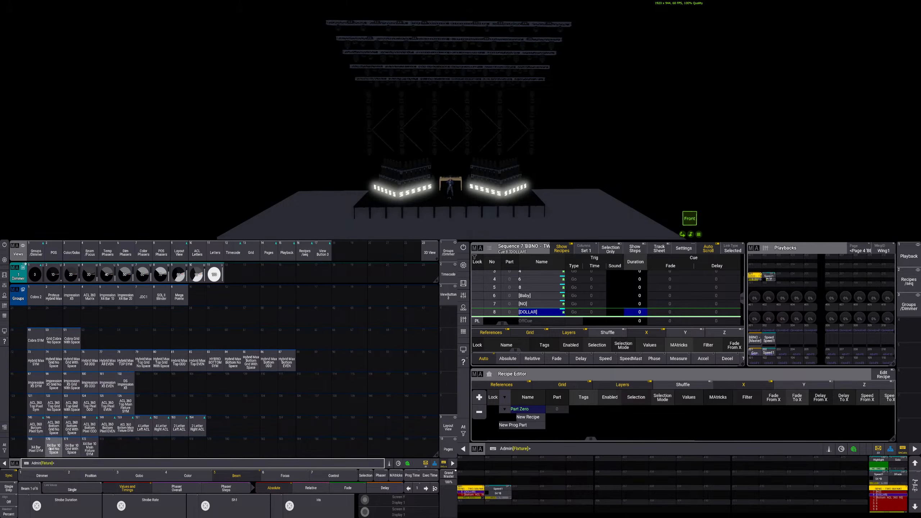
click(39, 431)
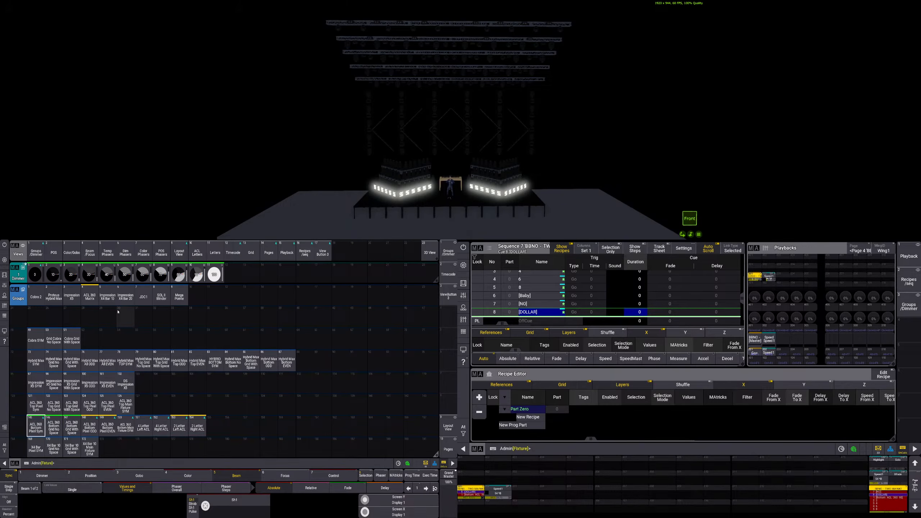
click(72, 252)
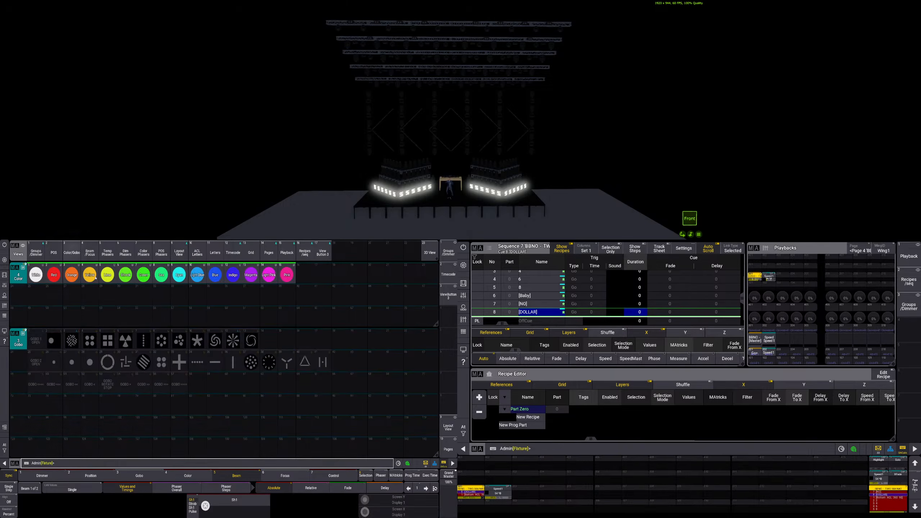
key(shift+a)
click(179, 275)
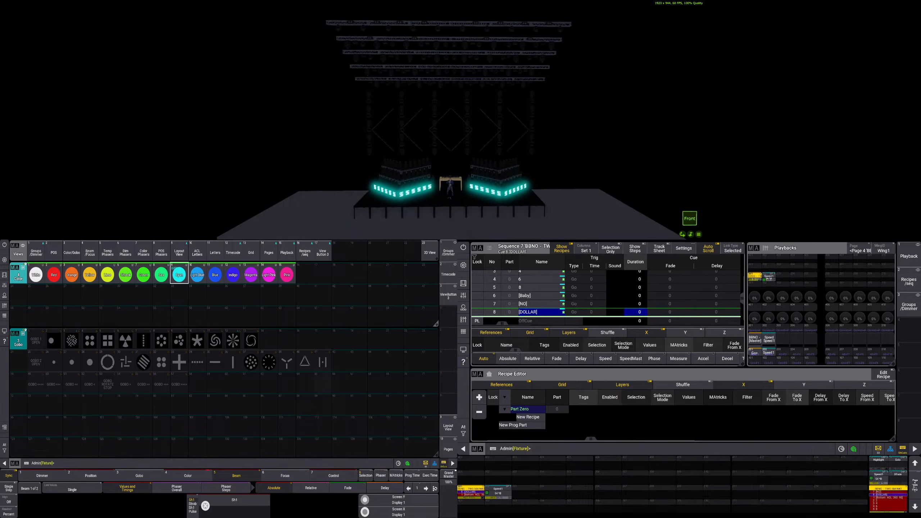
Add phaser steps 2 and 3 with the magenta and yellow colour presets integrated
click(426, 489)
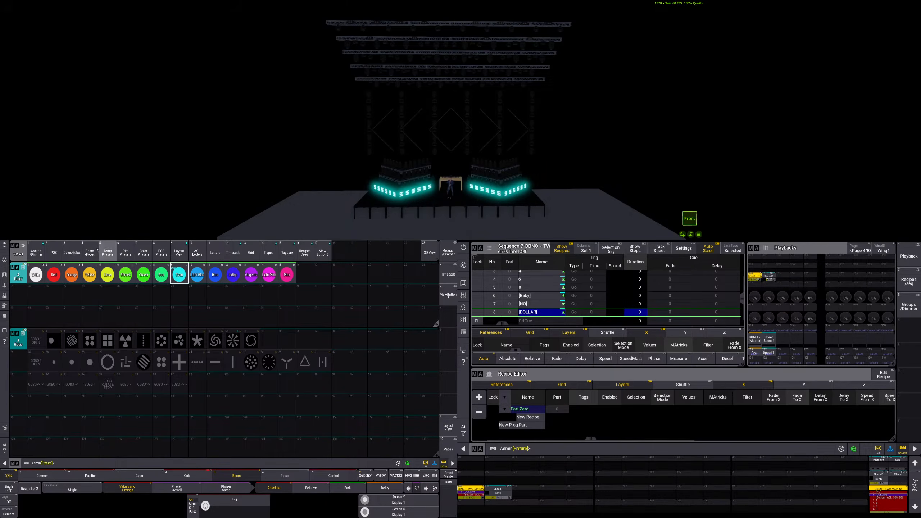
key(i)
click(251, 275)
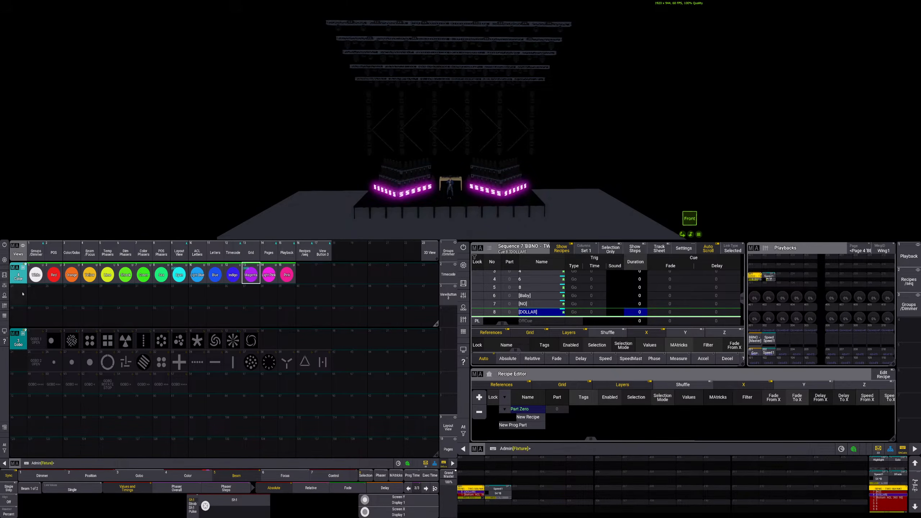
key(a)
click(90, 276)
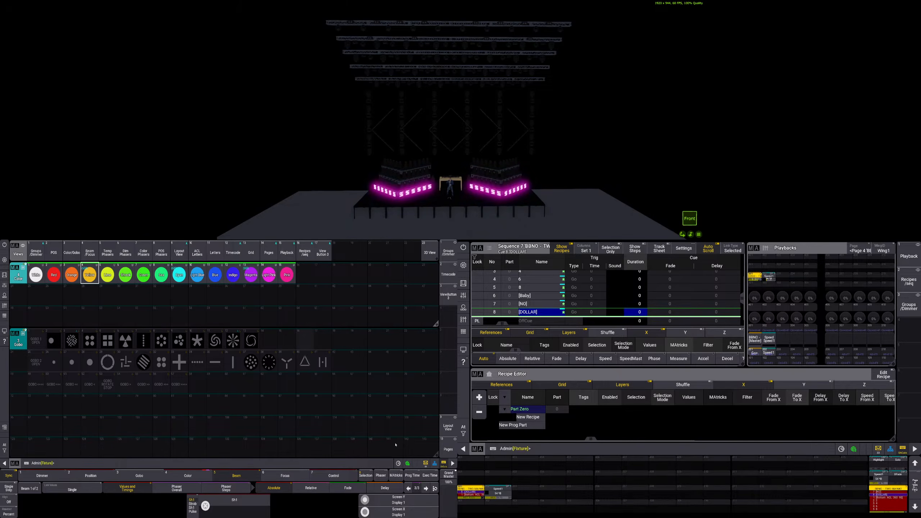
In the Temp Phasers view, select all phaser steps and spread the phase over 360 degrees
click(108, 254)
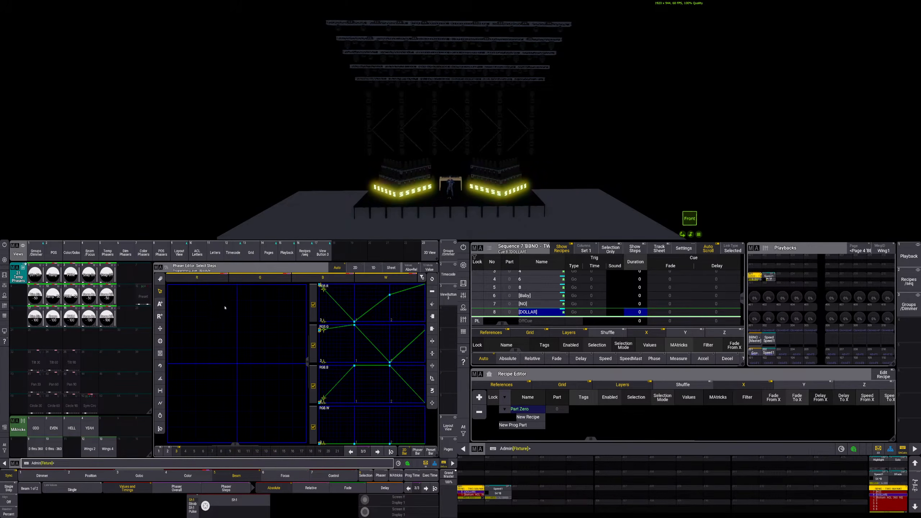
click(391, 451)
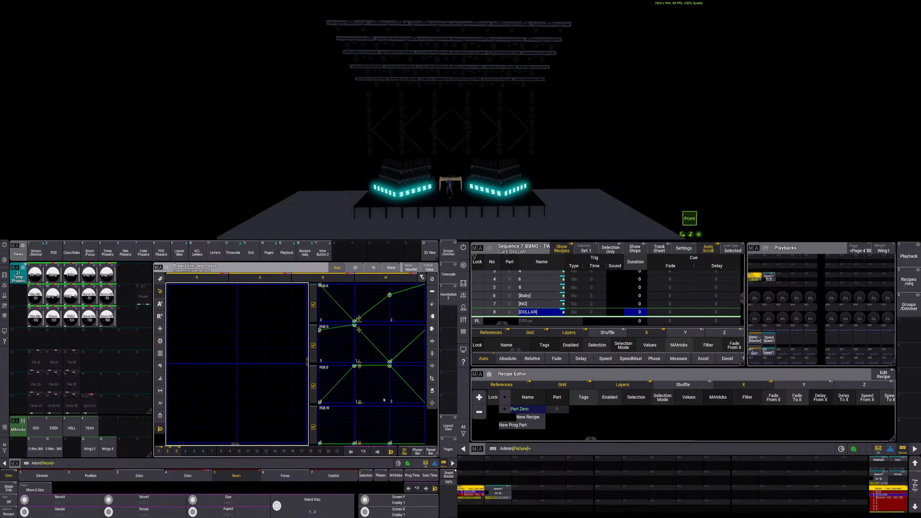
click(160, 379)
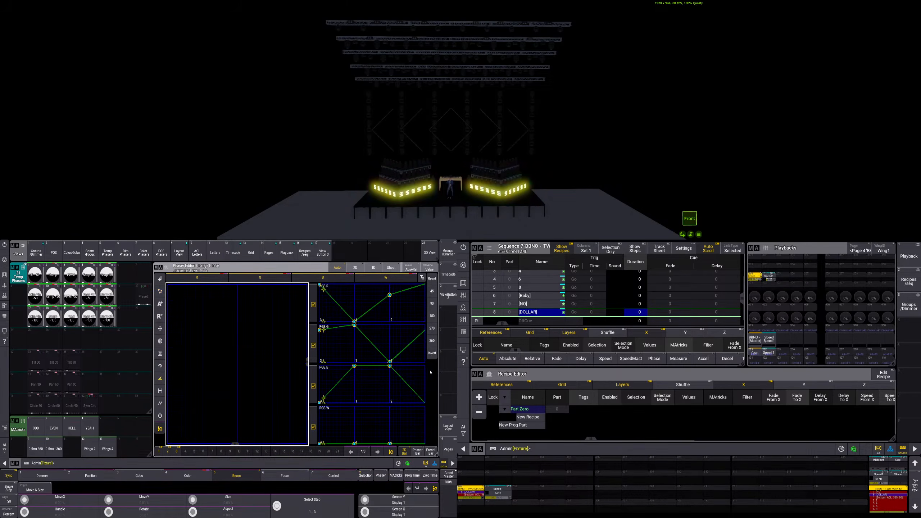
click(432, 341)
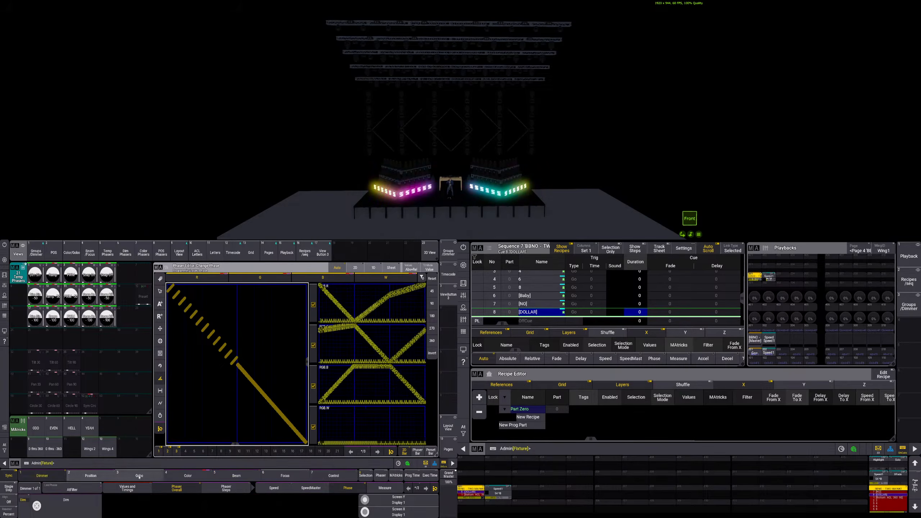
Try faster and slower phaser speeds on the RGB colour attributes, ending at 62 BPM
click(182, 476)
click(323, 490)
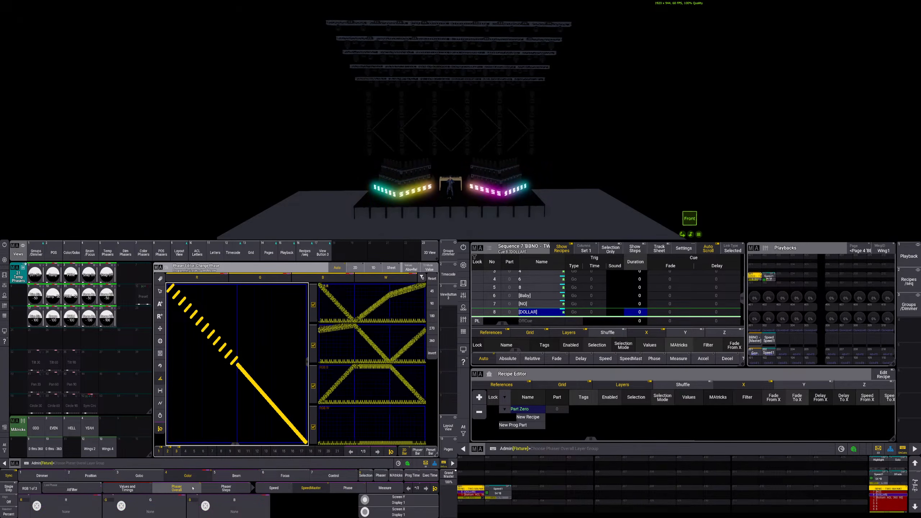
click(269, 489)
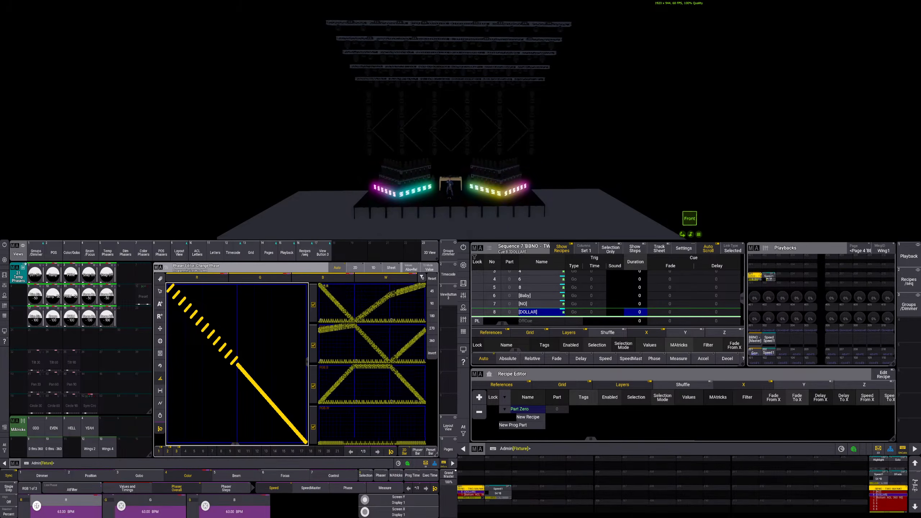
scroll(66, 506, up, 12)
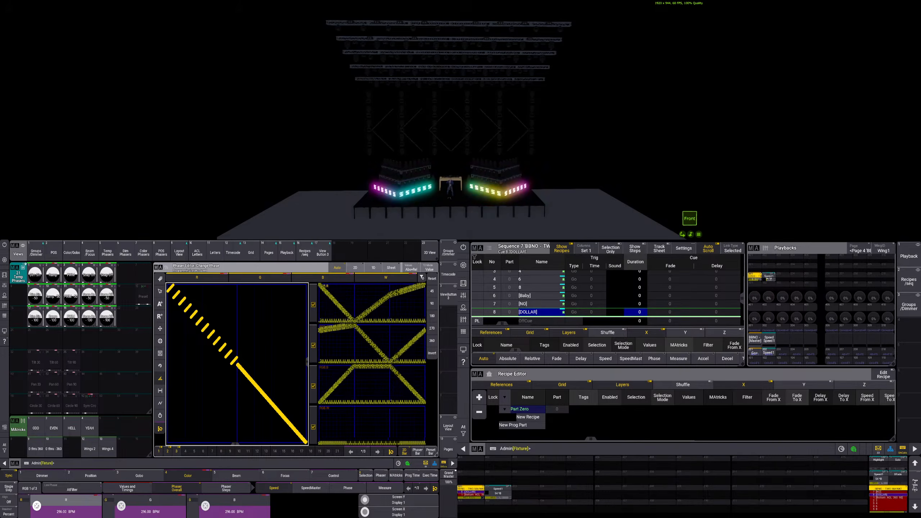
scroll(37, 507, up, 5)
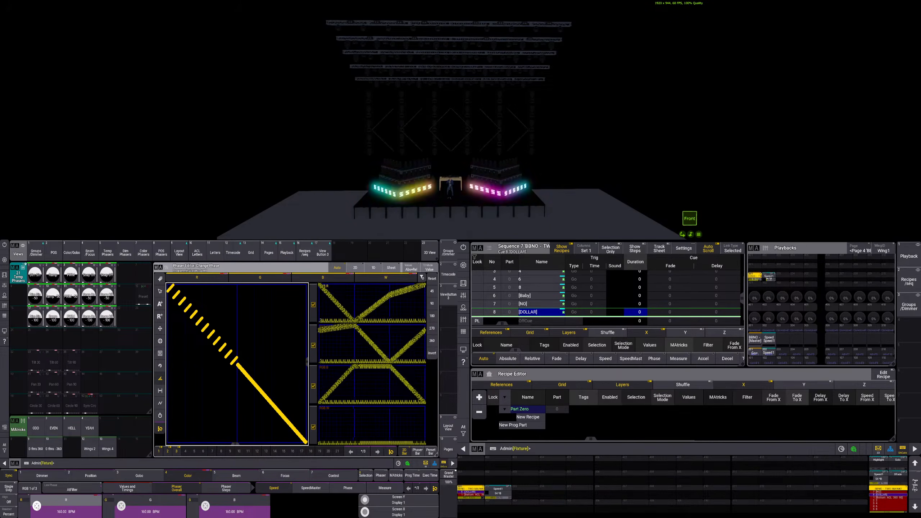
scroll(37, 506, down, 5)
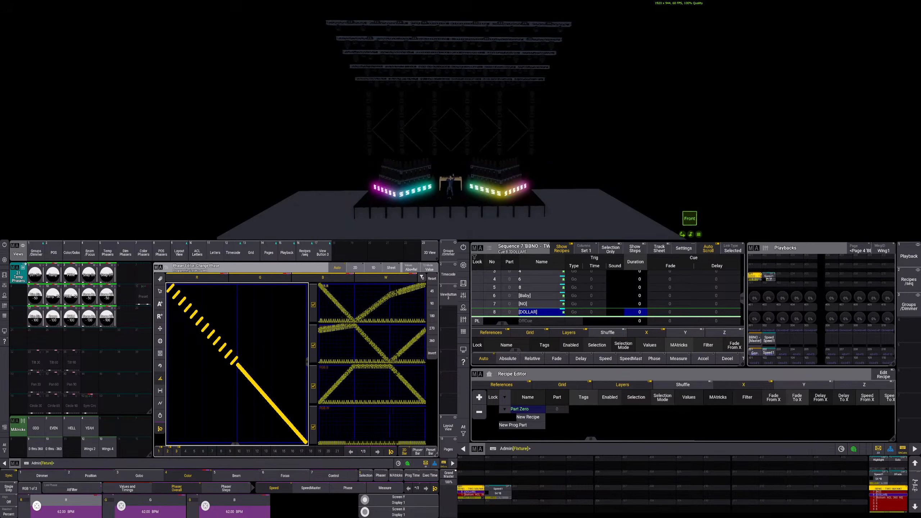
Assign speed master Speed2 to the RGB colour phaser
click(310, 488)
click(64, 508)
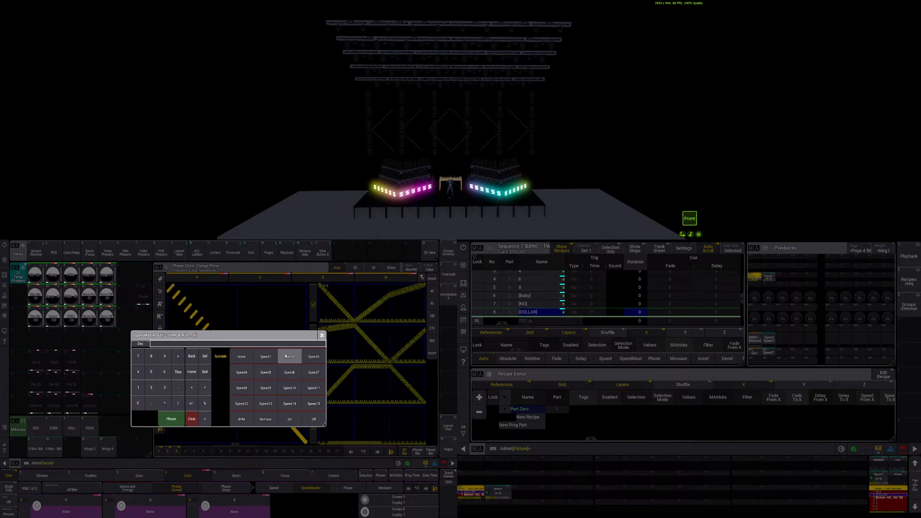
click(289, 357)
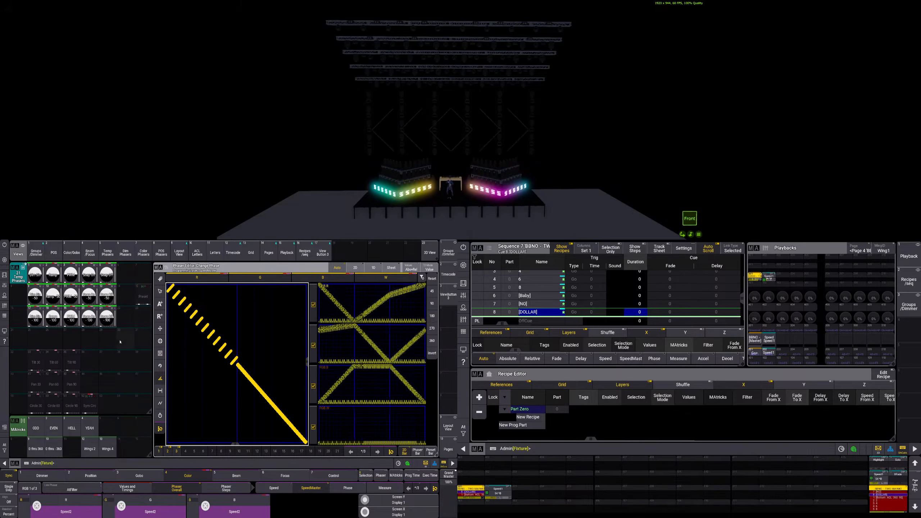
Store the colour phaser in the first empty Temp Phasers preset below the dimmer phasers and label it CMY
click(41, 344)
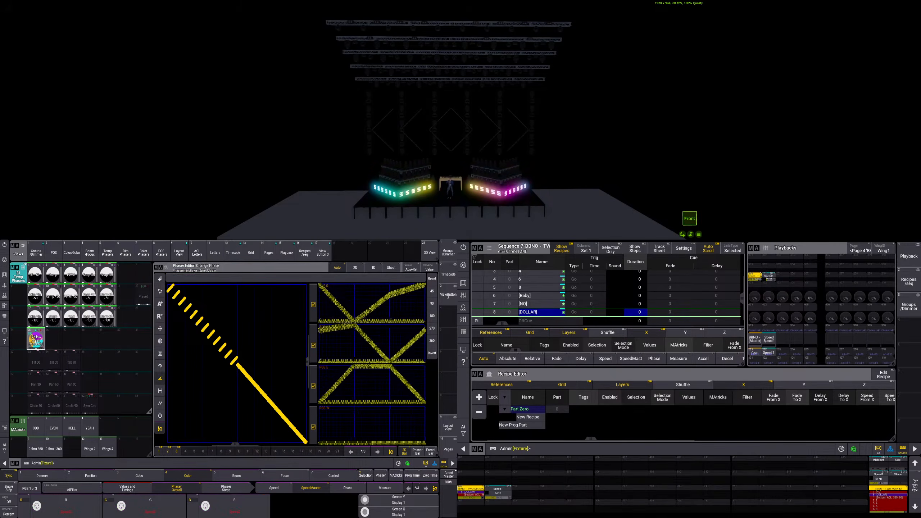
drag(36, 339, 35, 320)
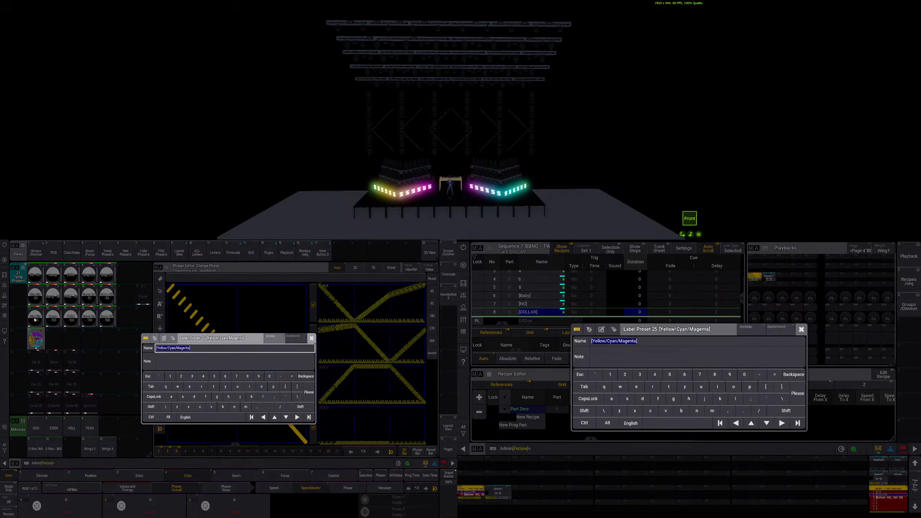
text(CM)
key(Return)
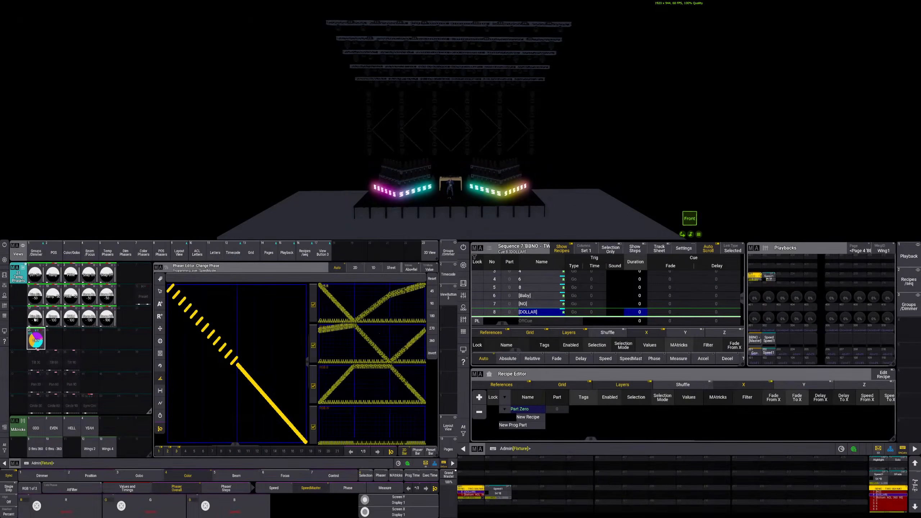
Recall the CMY phaser preset and clear the programmer
click(39, 338)
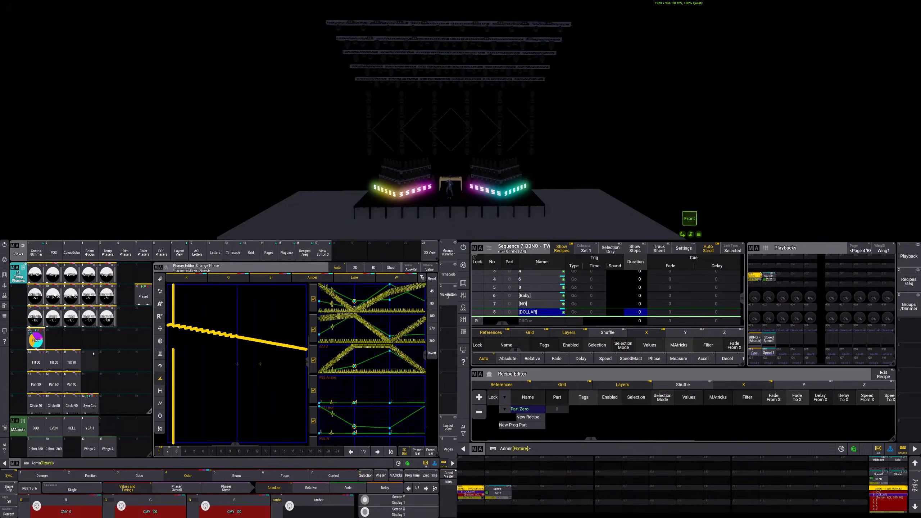
key(c)
key(c)
key(c)
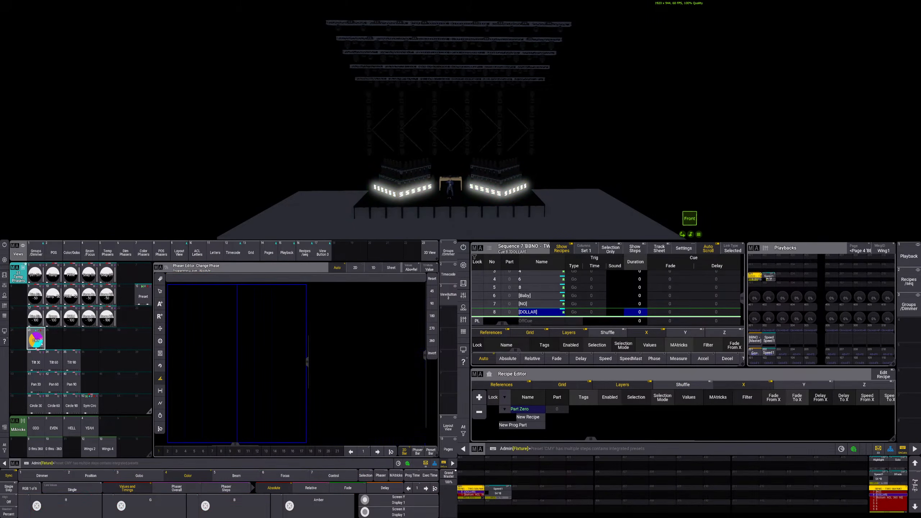
Select the Cobra SYM group and raise its dimmer to about 75
click(36, 252)
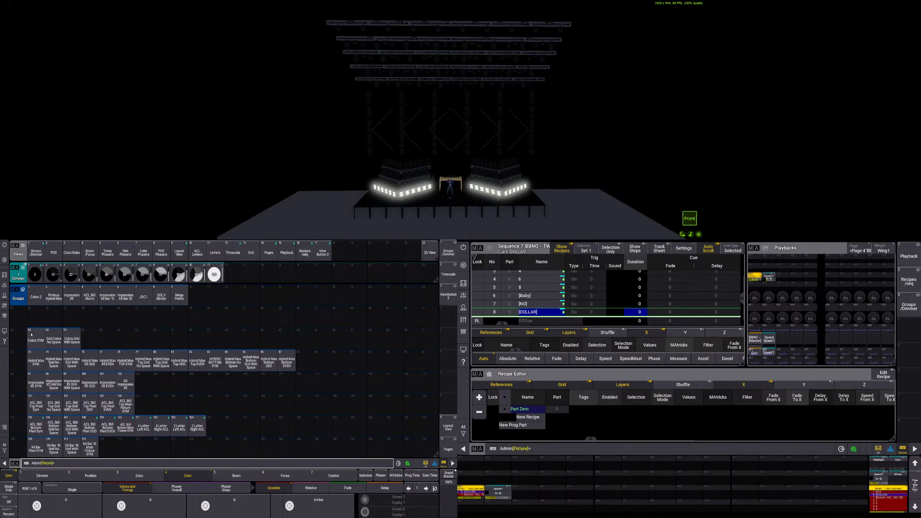
click(41, 341)
click(40, 476)
scroll(37, 509, up, 10)
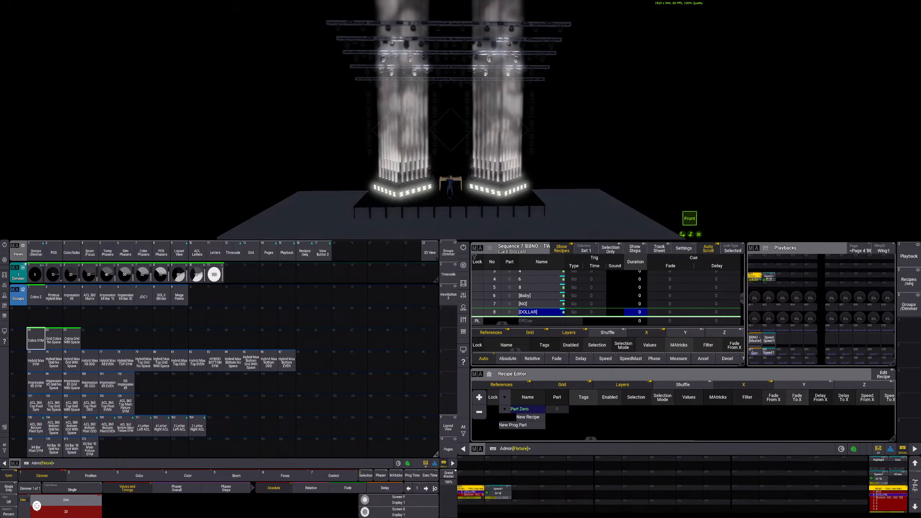
scroll(37, 506, up, 6)
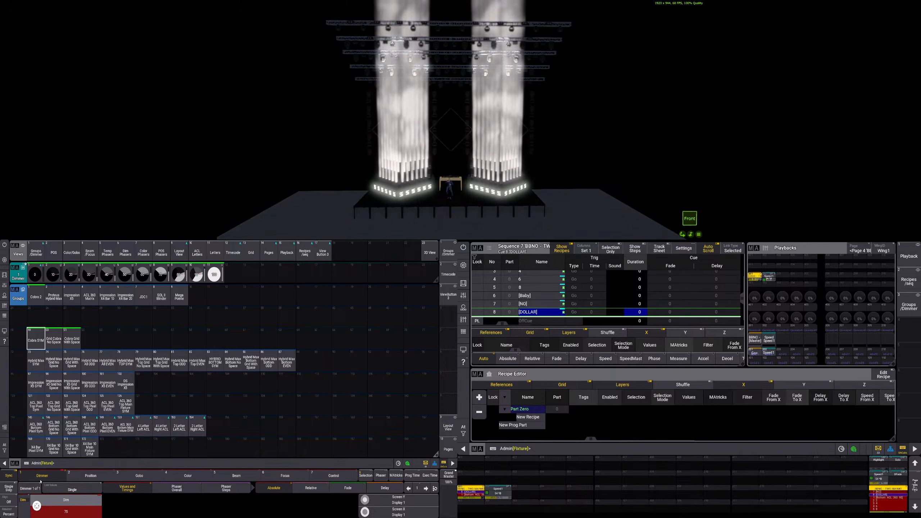
Try the CMY phaser preset on the Cobra SYM fixtures with the phase and width tools, and clear the programmer
click(107, 252)
click(36, 339)
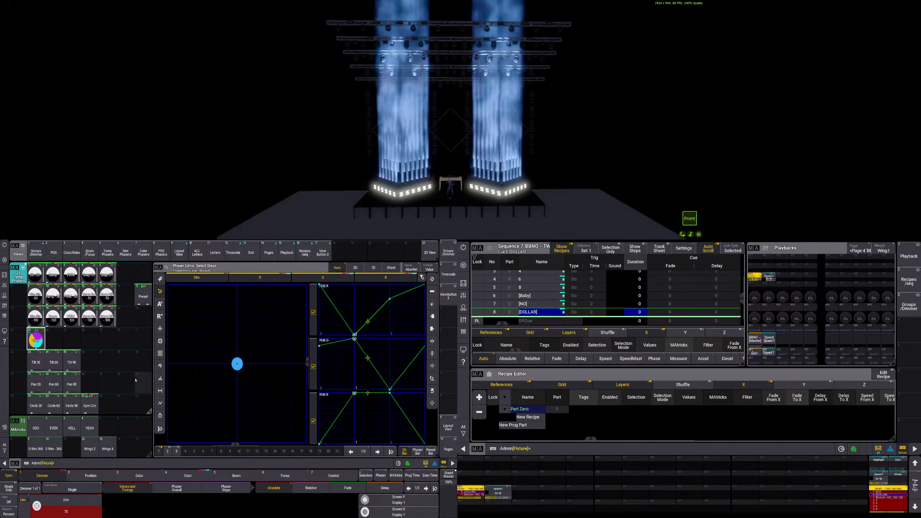
click(159, 379)
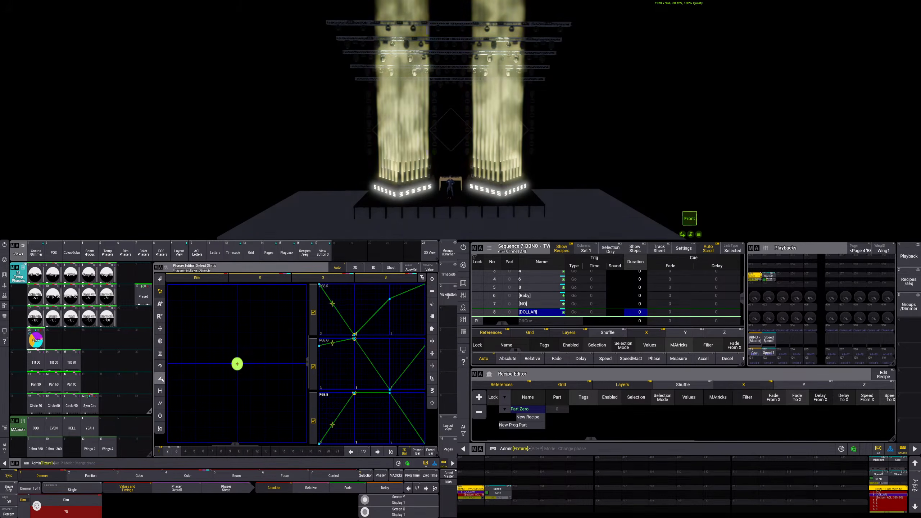
click(160, 390)
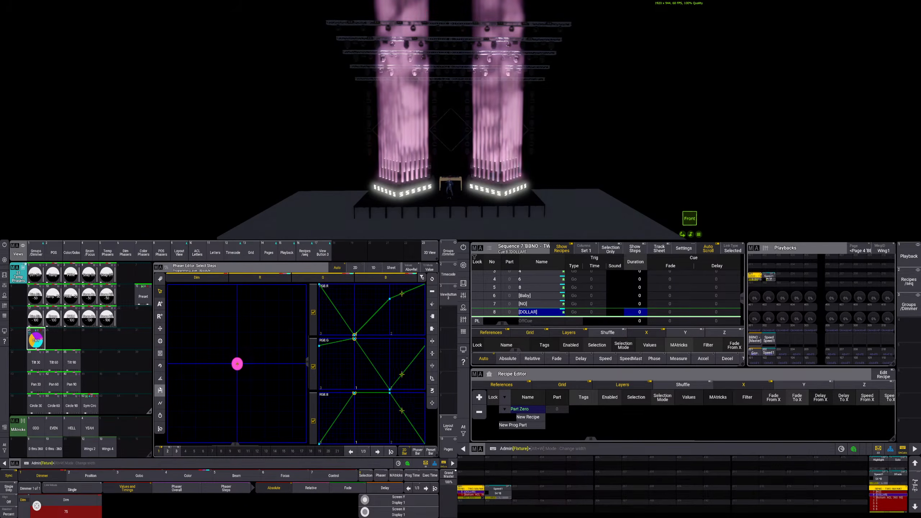
key(BackSpace)
key(BackSpace)
key(BackSpace)
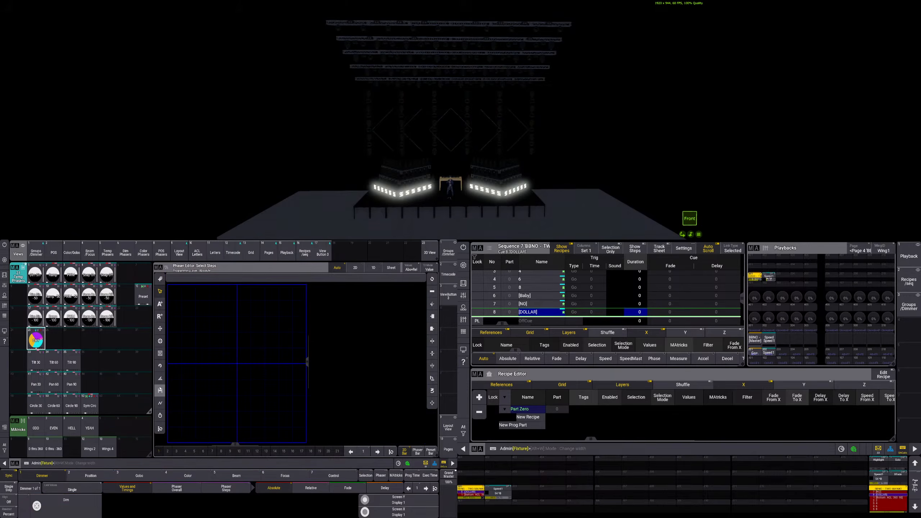
Enable recipe editing and build a Part Zero recipe from the ACL 360 Bottom Pixel Sym group and the CMY preset
click(883, 375)
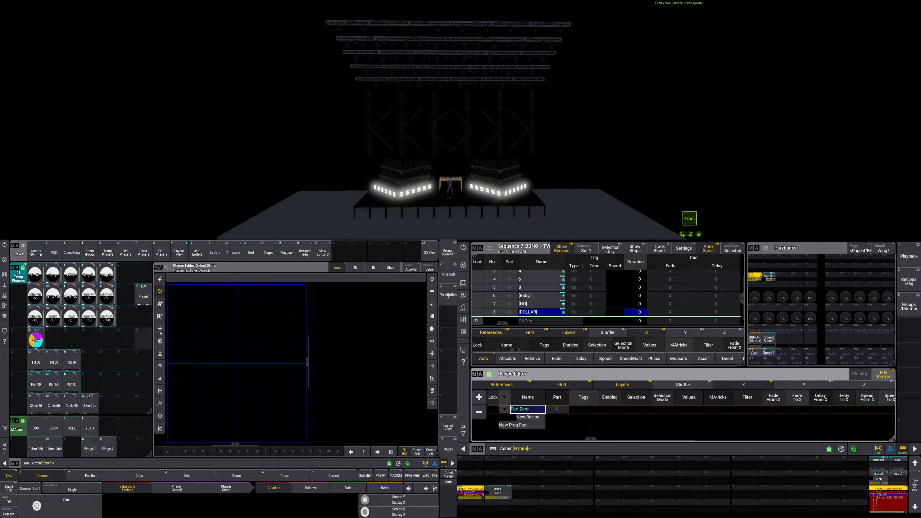
click(39, 254)
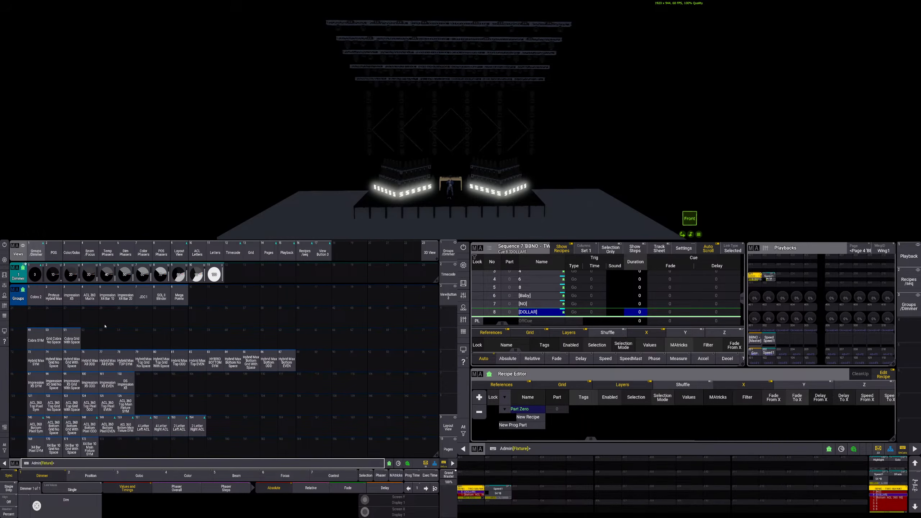
click(36, 428)
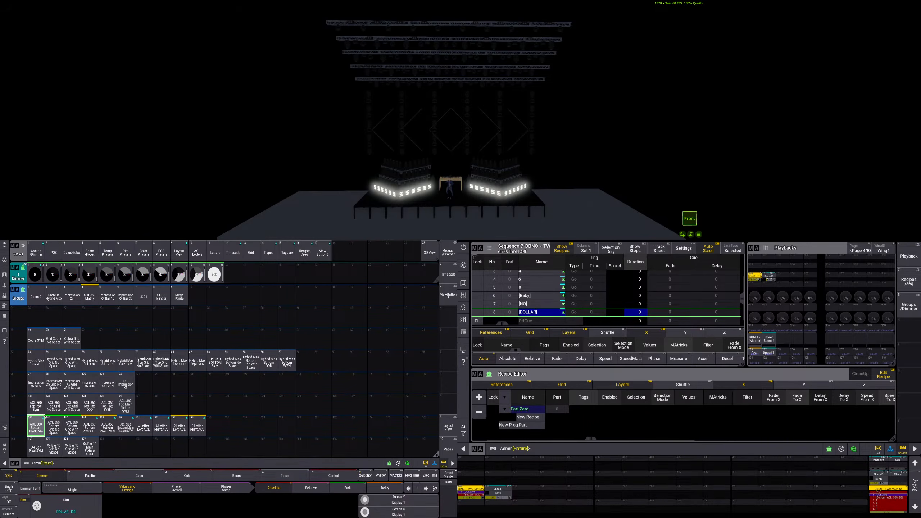
click(107, 253)
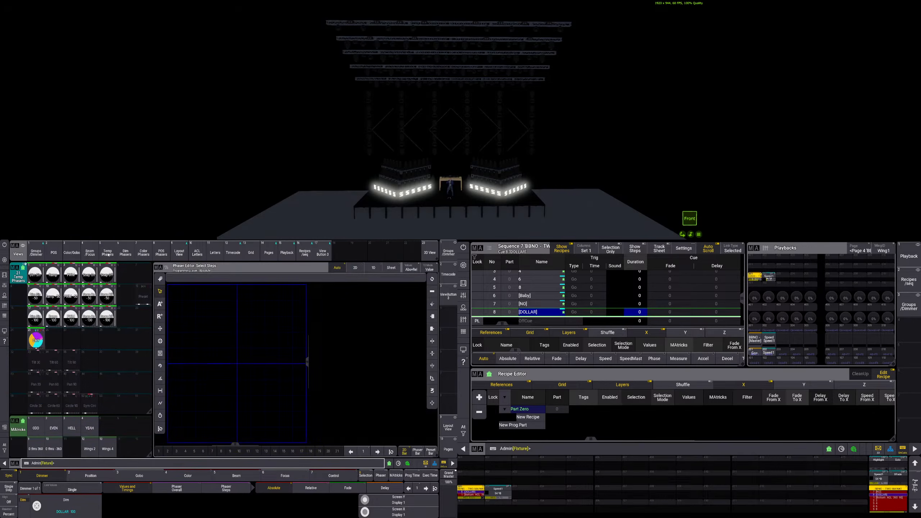
click(41, 340)
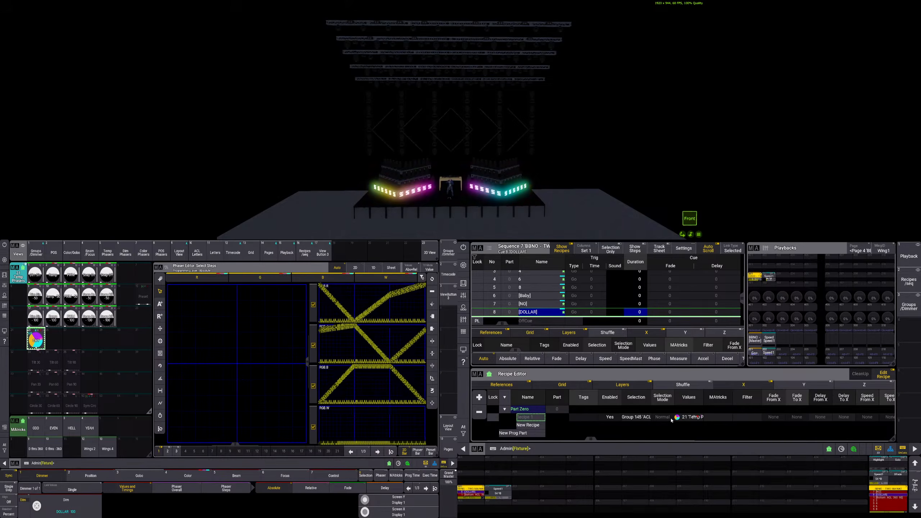
Merge the CMY recipe into cue 8 (DOLLAR), display that cue's recipes and clear the programmer
key(s)
click(535, 313)
click(656, 393)
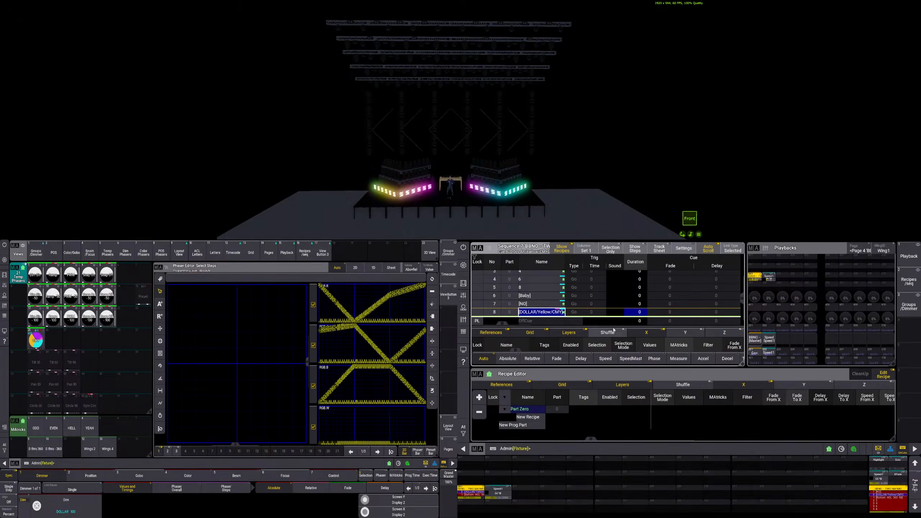
drag(610, 327, 618, 304)
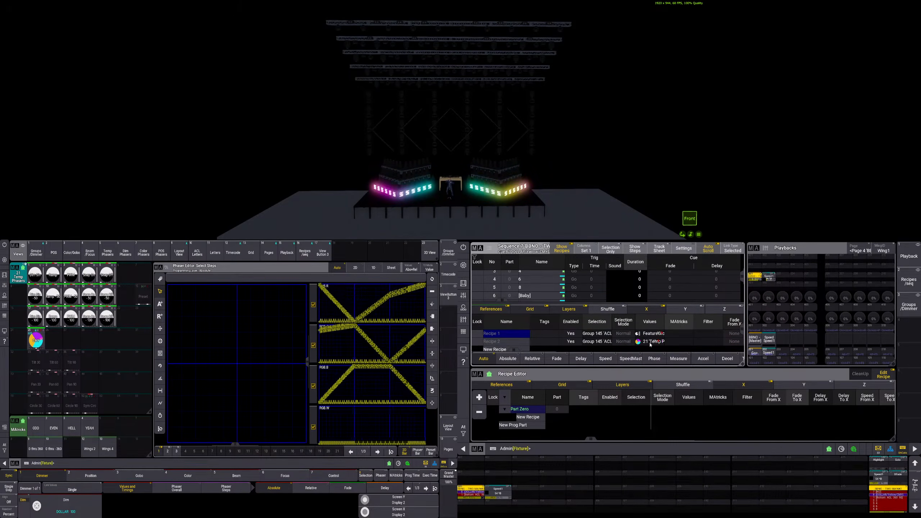
click(679, 343)
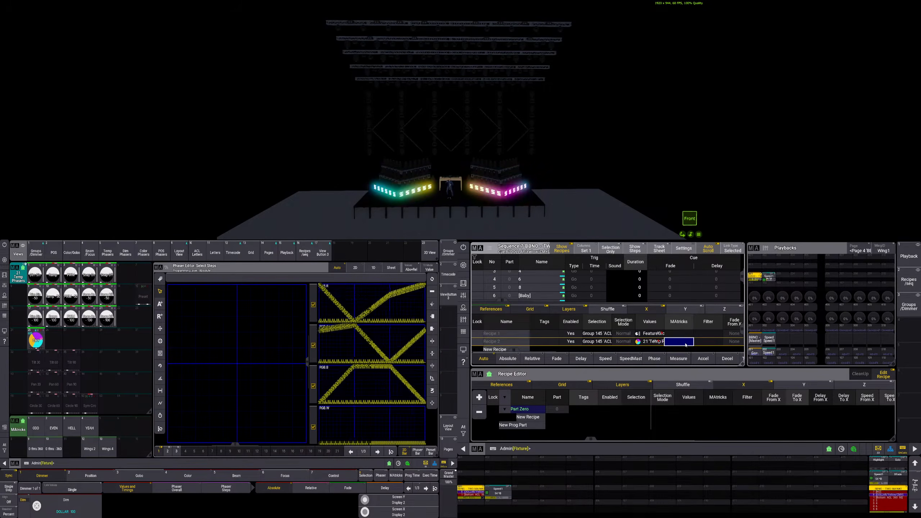
key(c)
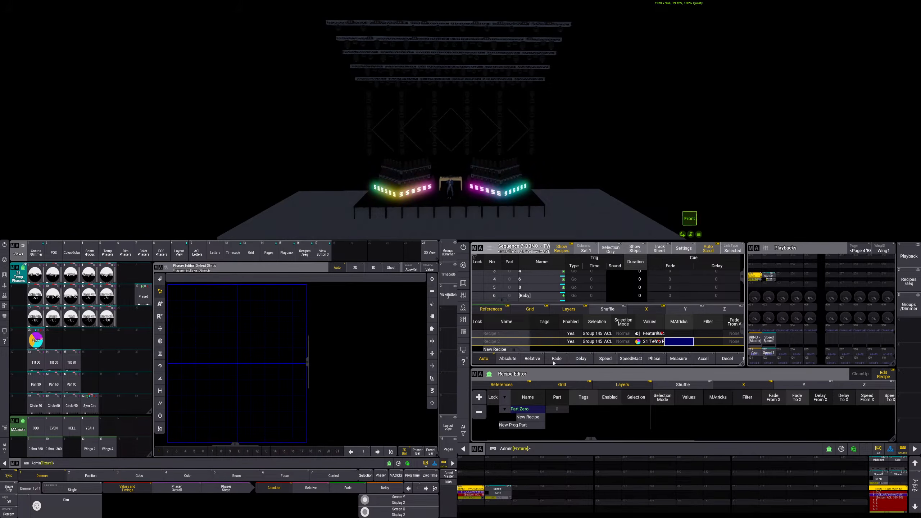
Set Phase From X to 0 and Phase To X to 360° for Recipe 2 of cue 8
drag(513, 350, 605, 350)
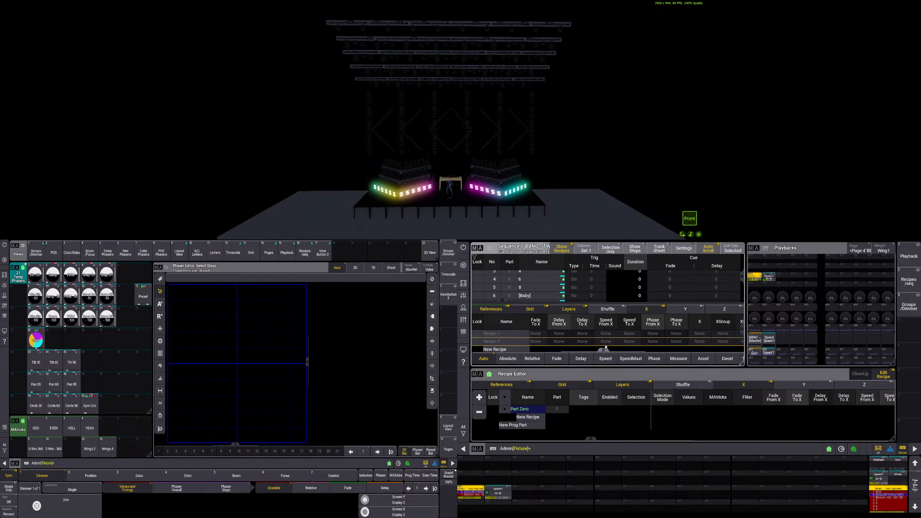
right_click(653, 342)
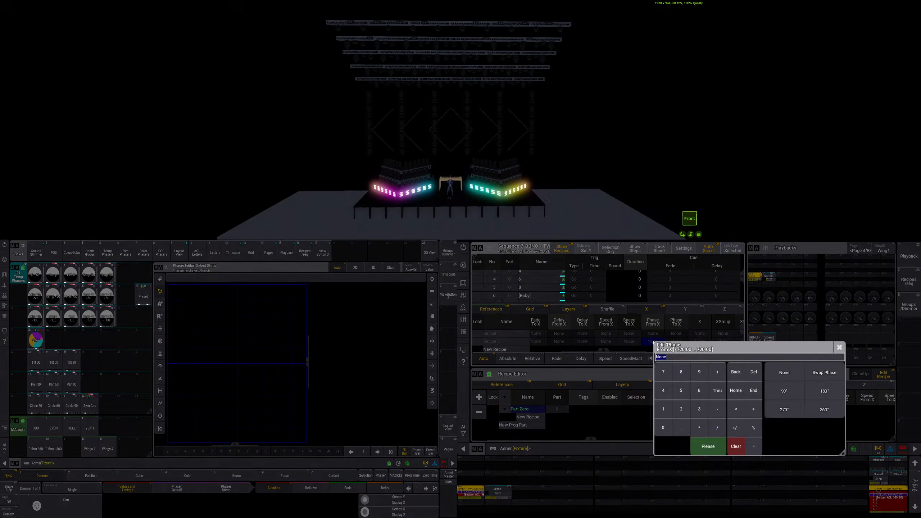
text(0)
key(Return)
right_click(676, 342)
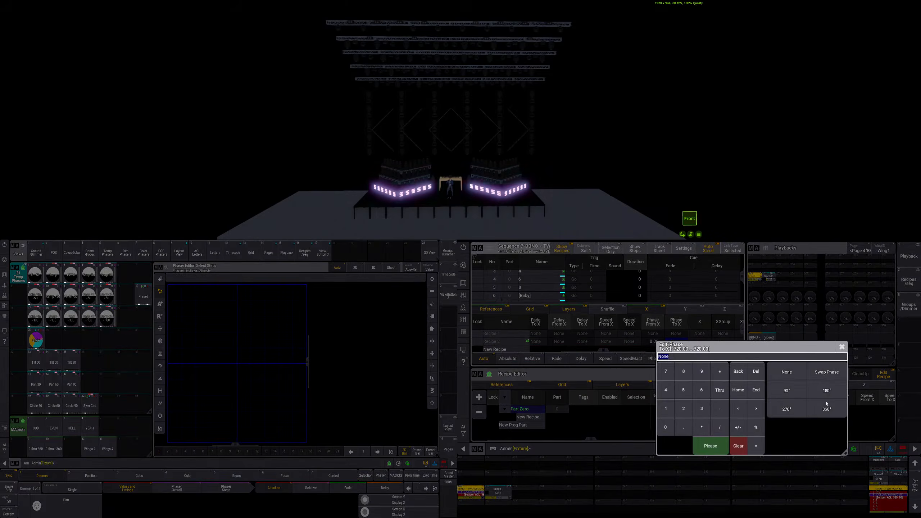
click(827, 409)
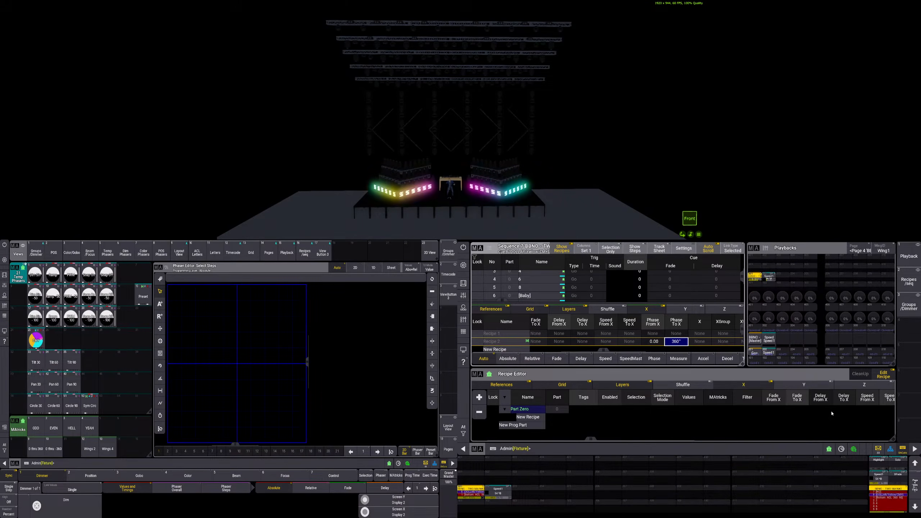
Try Recipe 2 with Phase To X at None and restore it to 360°
right_click(677, 342)
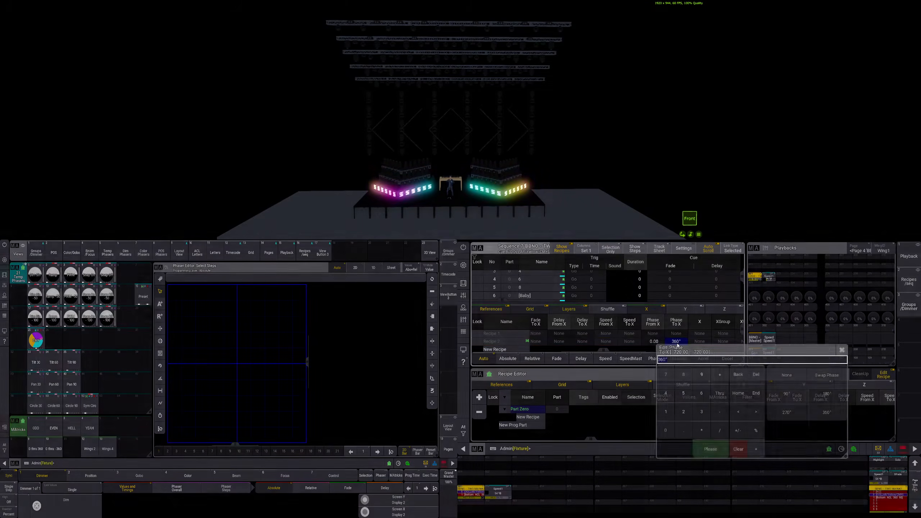
click(787, 376)
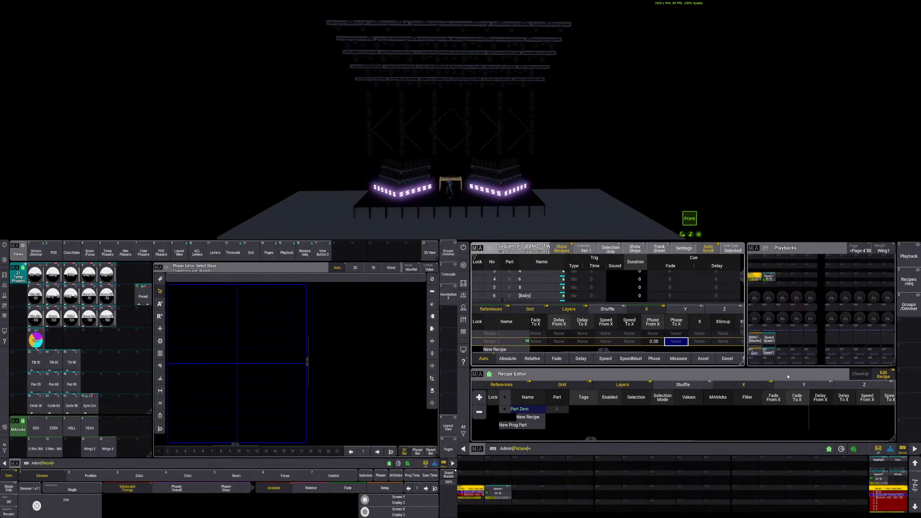
right_click(676, 342)
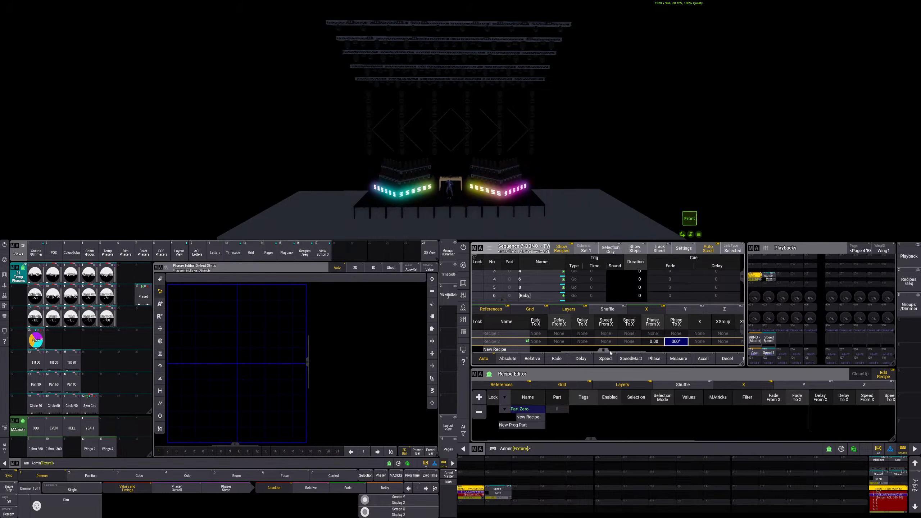
Try an XBlock value of 25 on Recipe 2
drag(607, 351, 651, 343)
double_click(651, 343)
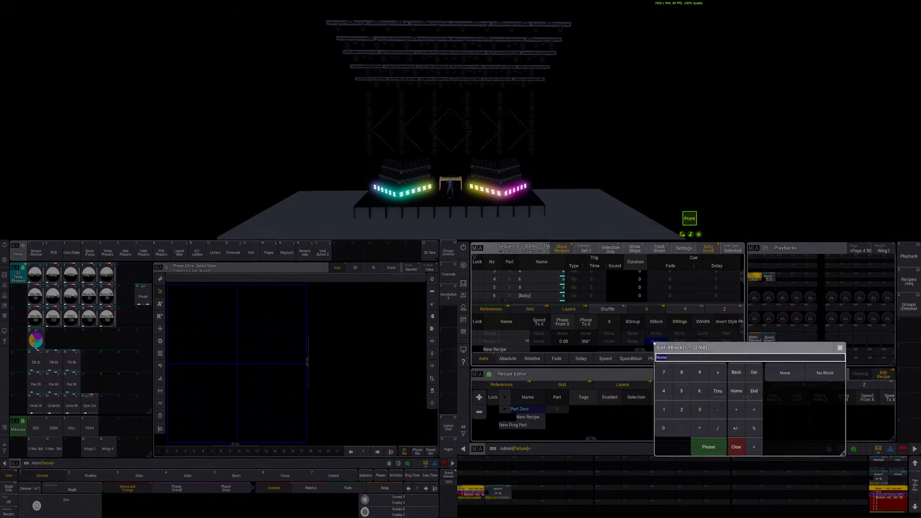
click(681, 409)
click(681, 391)
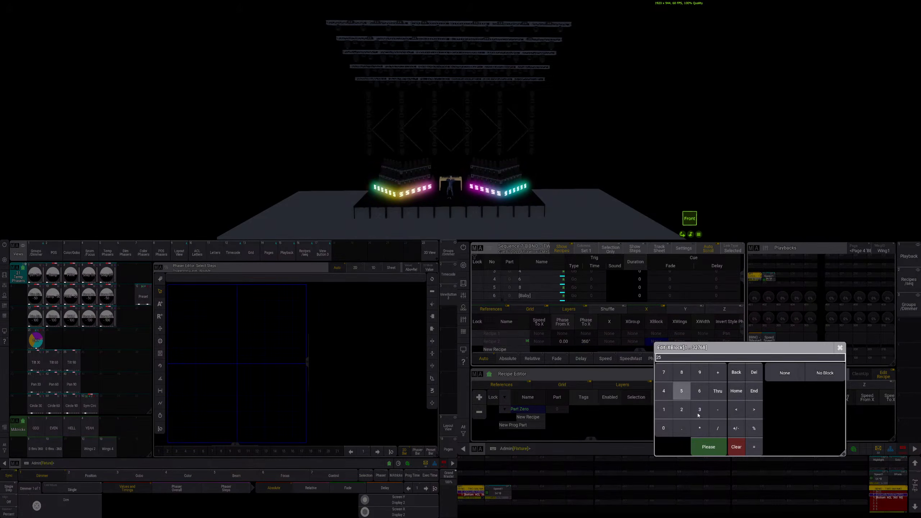
click(708, 447)
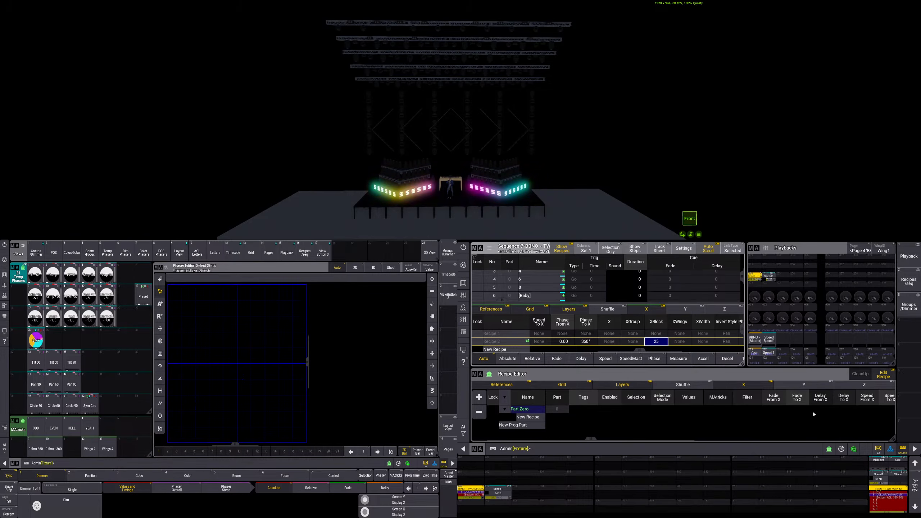
Try an XBlock value of 100 on Recipe 2 and reset XBlock to None
click(657, 343)
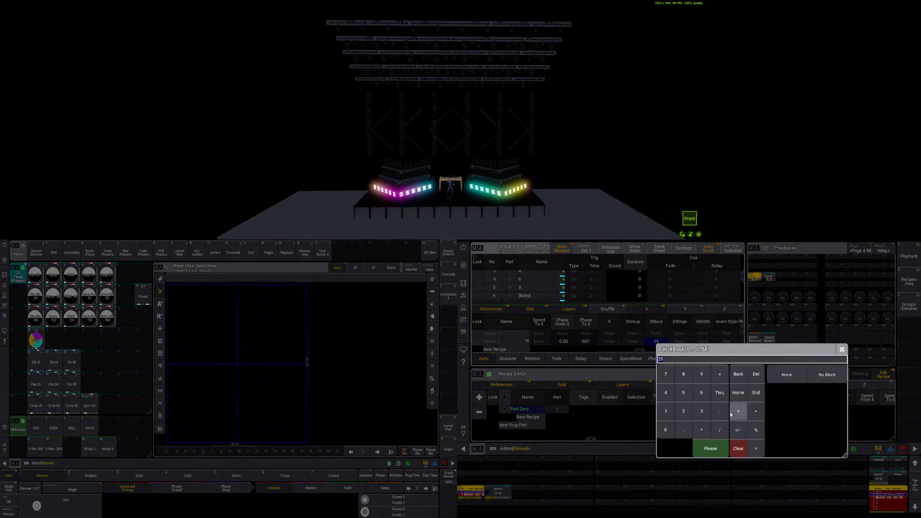
click(666, 411)
click(666, 429)
click(669, 428)
click(708, 449)
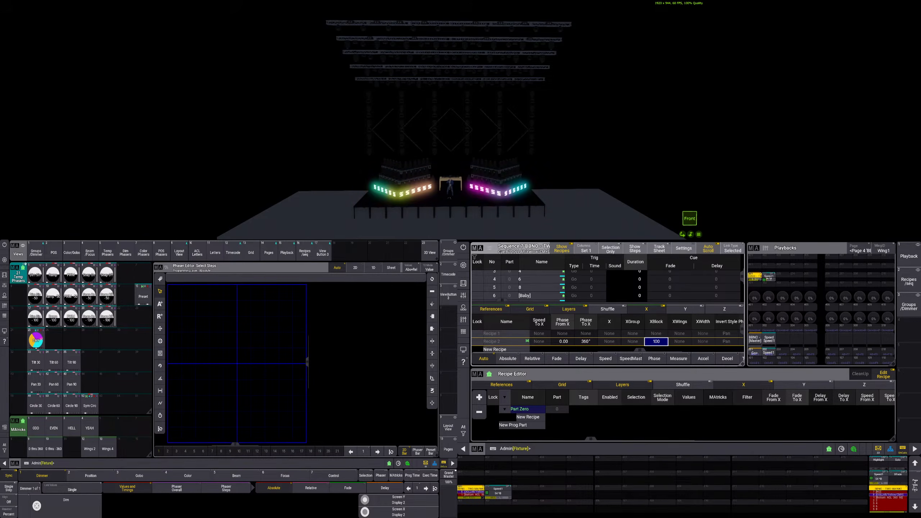
right_click(656, 344)
click(773, 381)
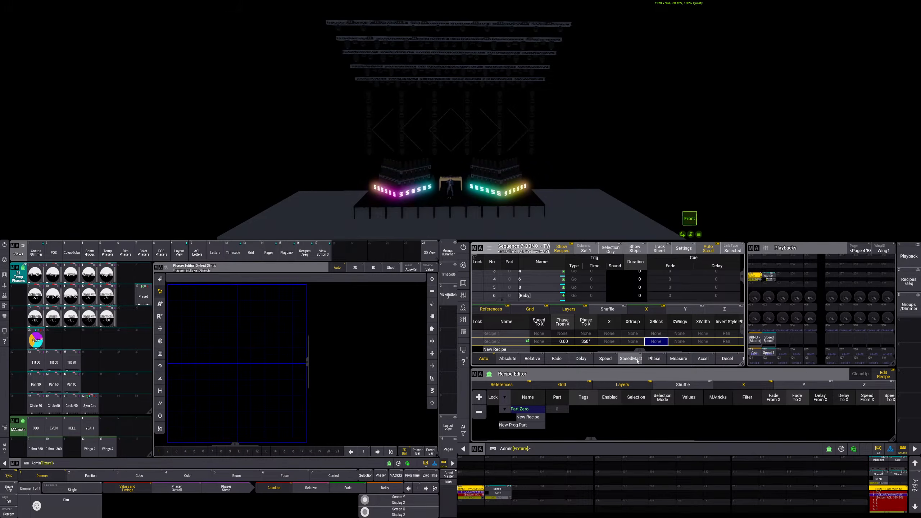
drag(640, 351, 522, 350)
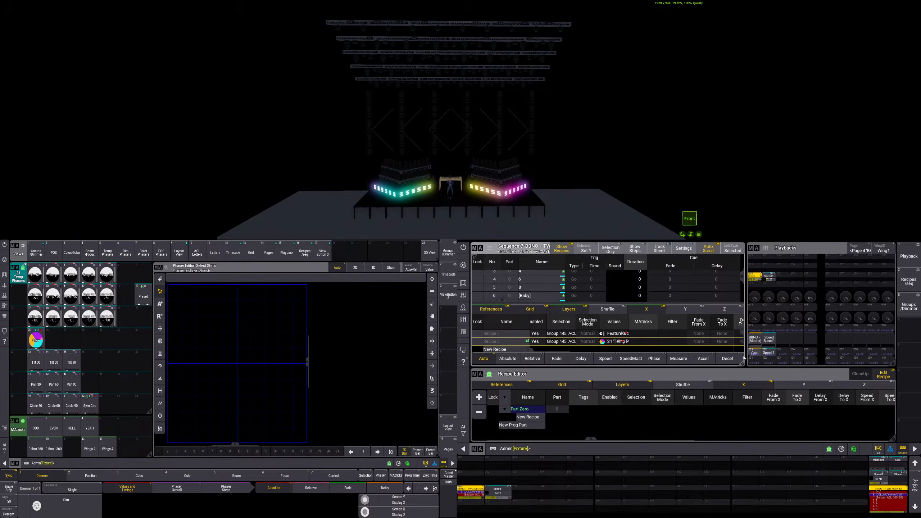
Step through the BBNO - TWO cues to review how the looks play in order up to cue 5
click(756, 354)
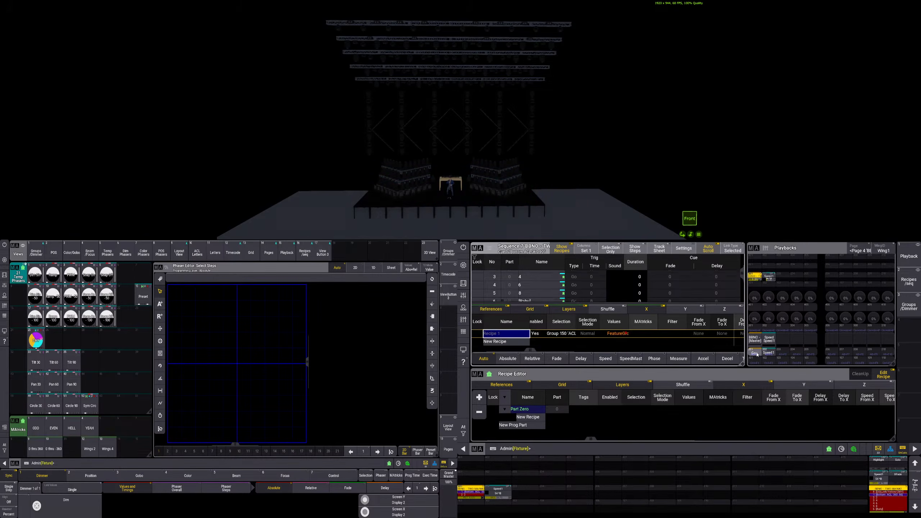
click(757, 355)
click(757, 355)
click(757, 355)
click(757, 355)
click(757, 354)
click(757, 354)
click(757, 354)
click(757, 354)
click(757, 354)
click(756, 355)
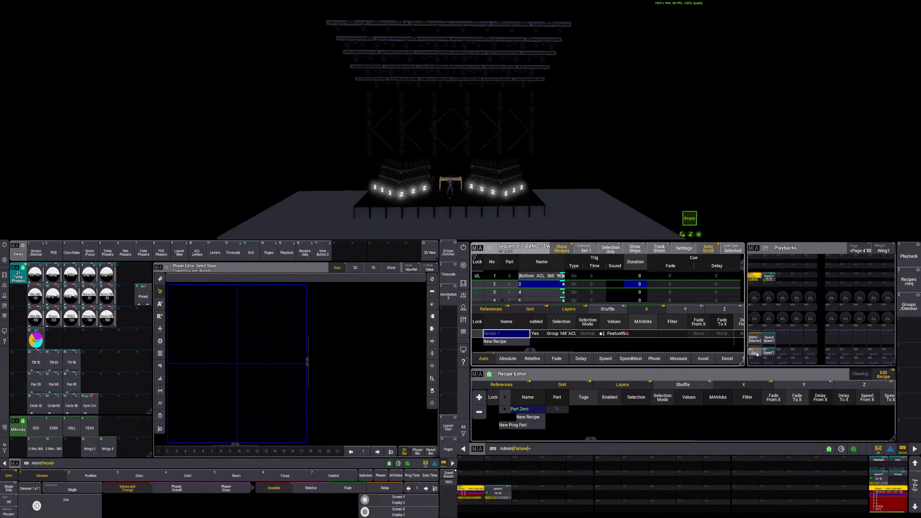
click(757, 355)
click(757, 355)
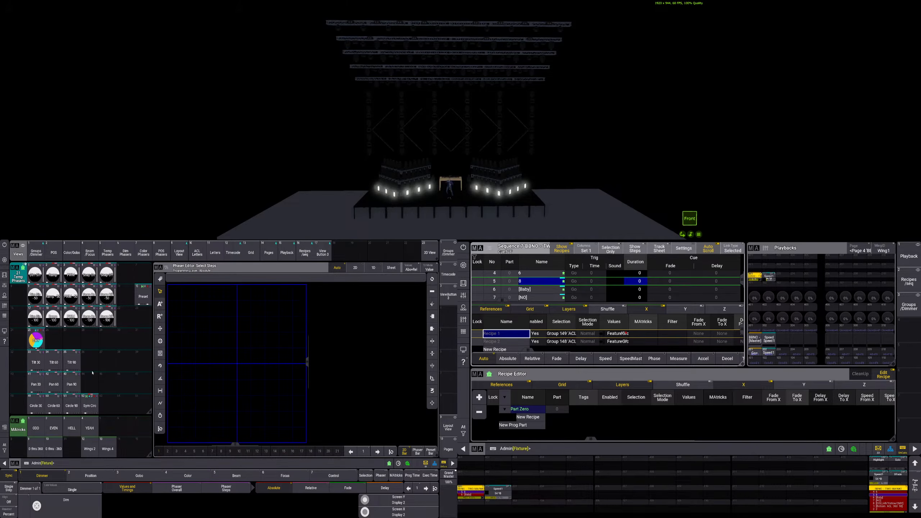
Switch to the Groups/Dimmer view and select the ACL 360 Bottom Pixel Sym group
click(381, 327)
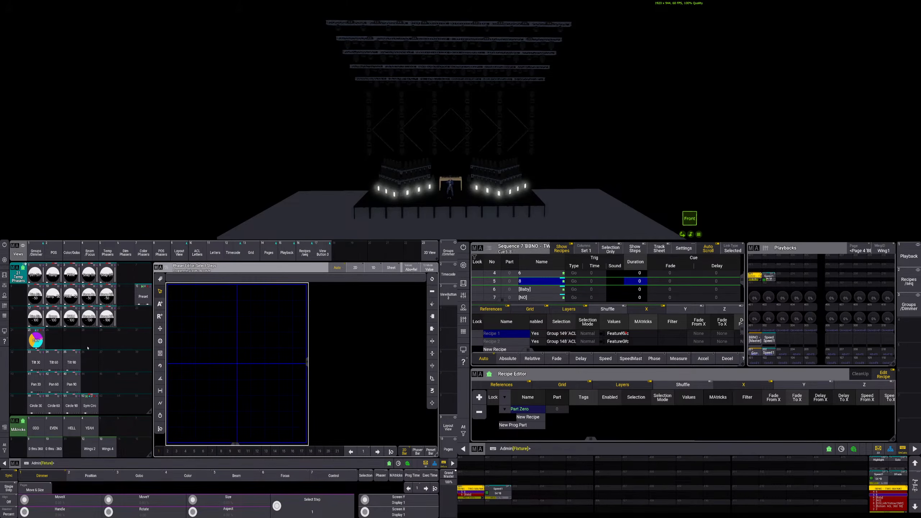
click(36, 253)
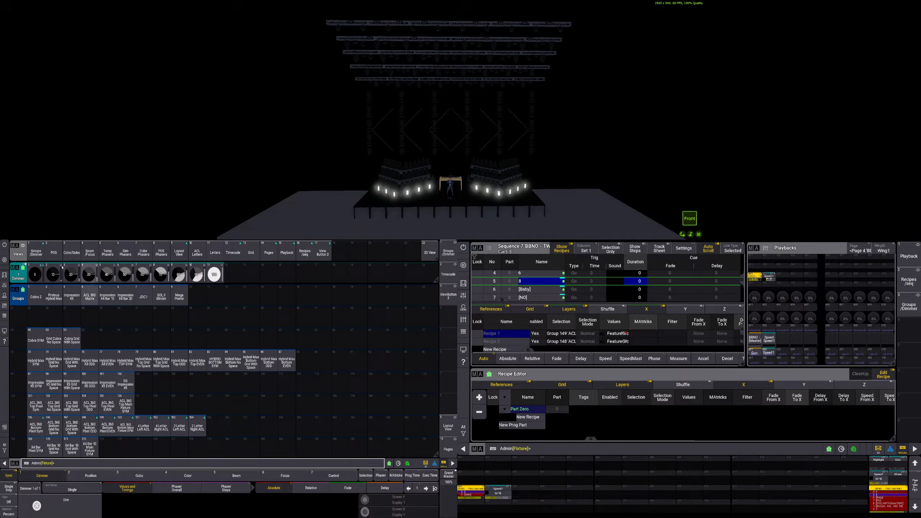
click(36, 426)
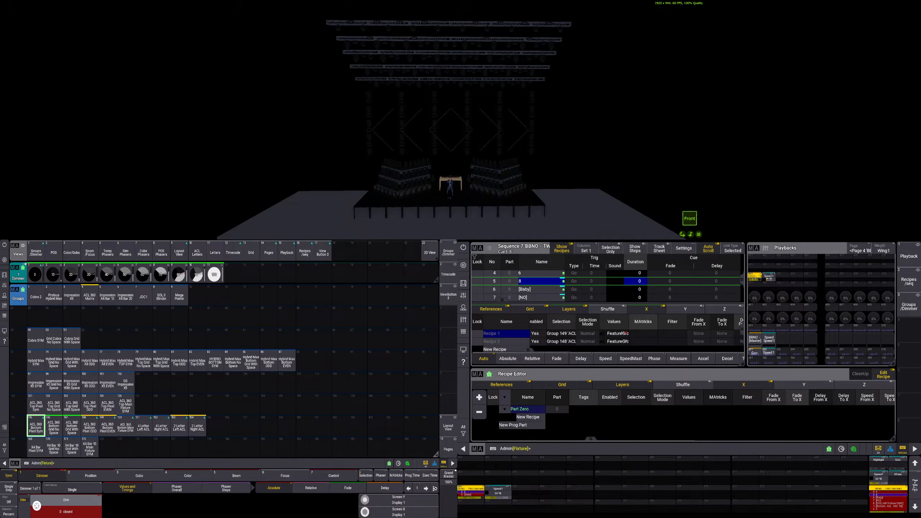
Try the first dimmer preset on the ACL 360 Bottom Pixel Sym group from the dimmer calculator, and clear the programmer
click(66, 511)
click(224, 372)
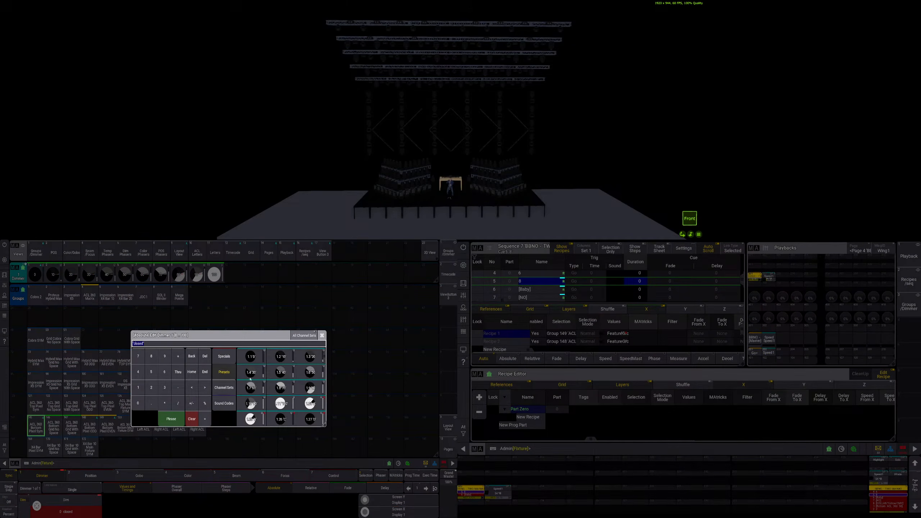
click(250, 356)
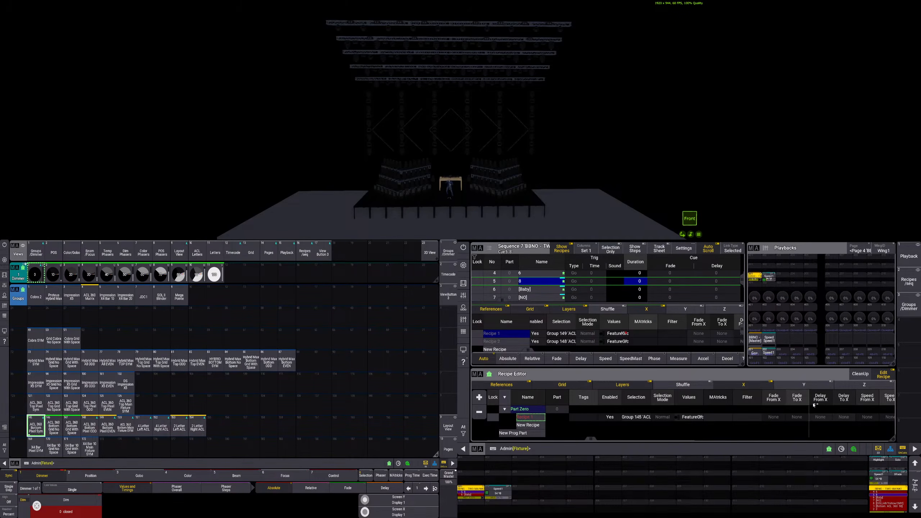
key(Escape)
key(Escape)
key(Escape)
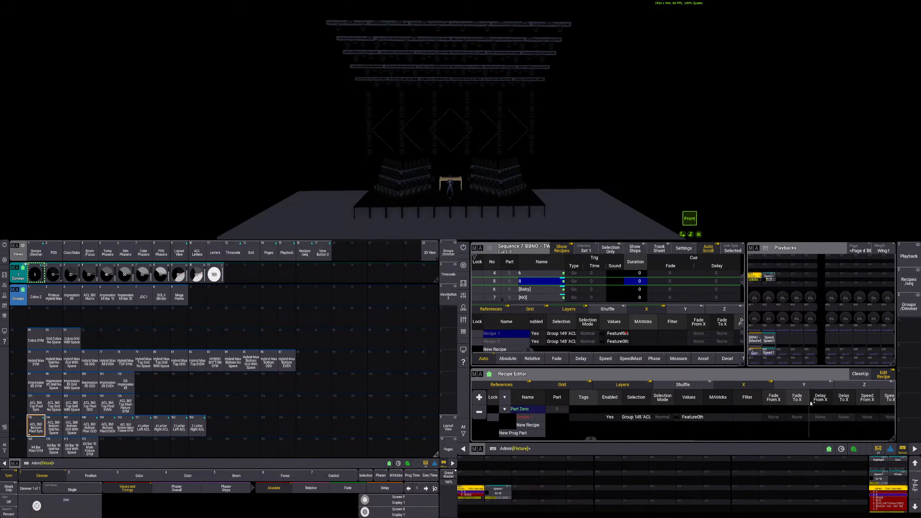
Apply the 0 dimmer preset to the ACL 360 Bottom Pixel Sym group, store it as cue 5.5 and clear the programmer
click(36, 427)
click(35, 278)
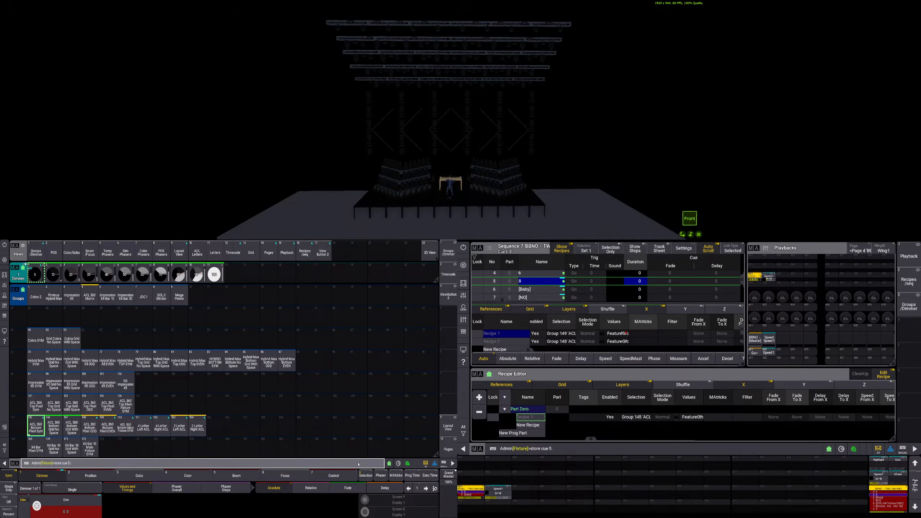
text(5)
key(Return)
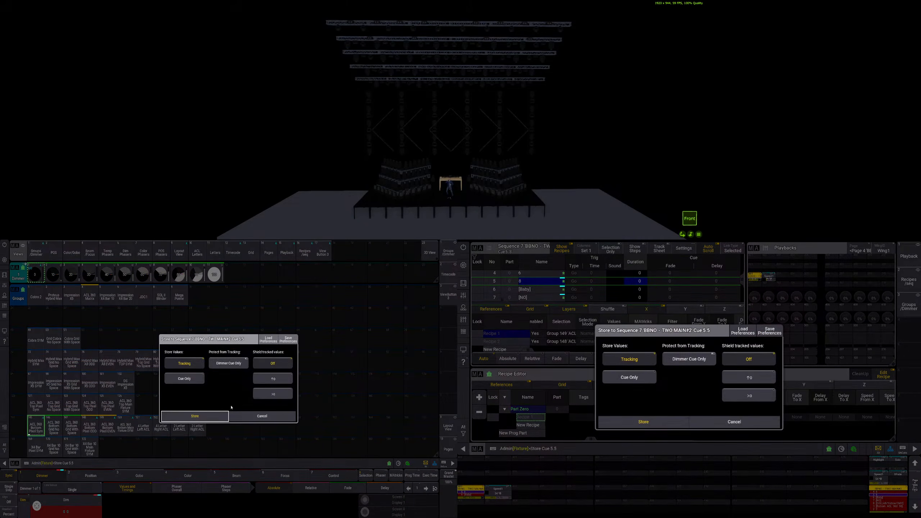
click(194, 416)
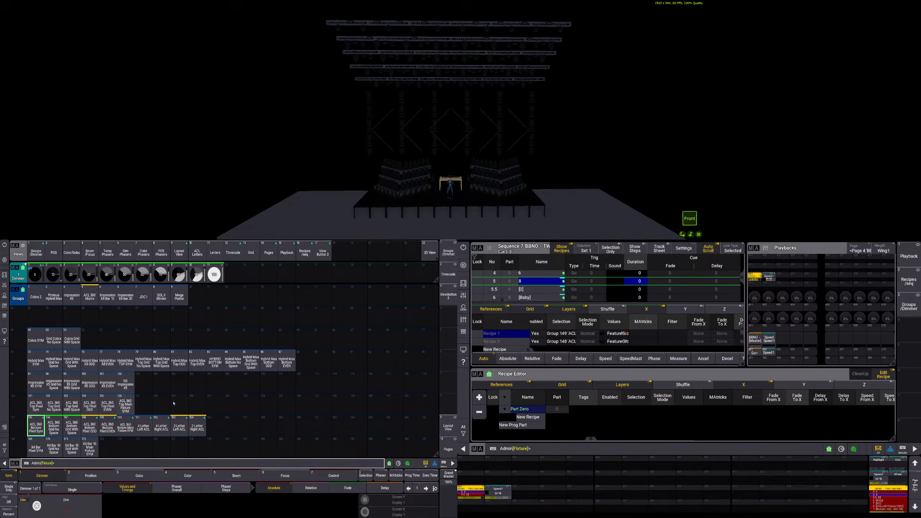
click(443, 466)
key(c)
key(c)
key(c)
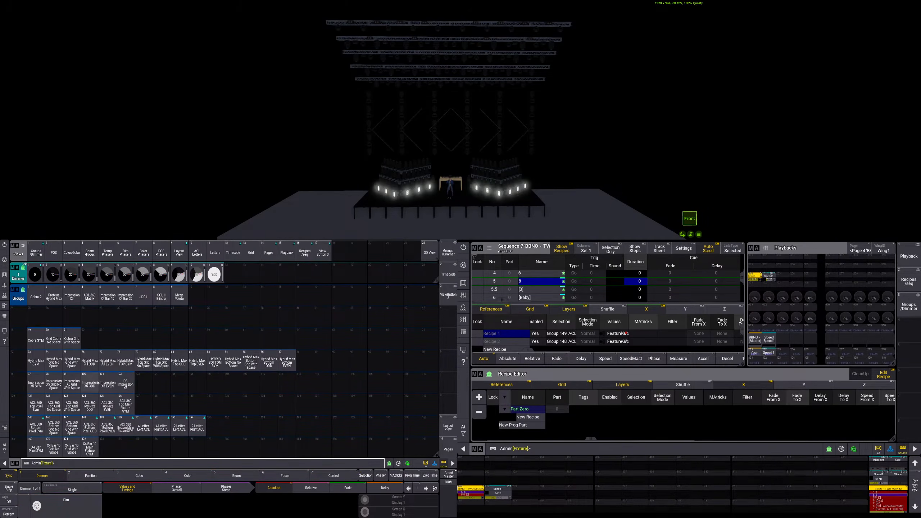
Play the sequence through repeatedly to check blackout cue 5.5 against its neighbours, and enlarge the cue list to review it
click(754, 354)
click(754, 353)
click(754, 354)
click(755, 354)
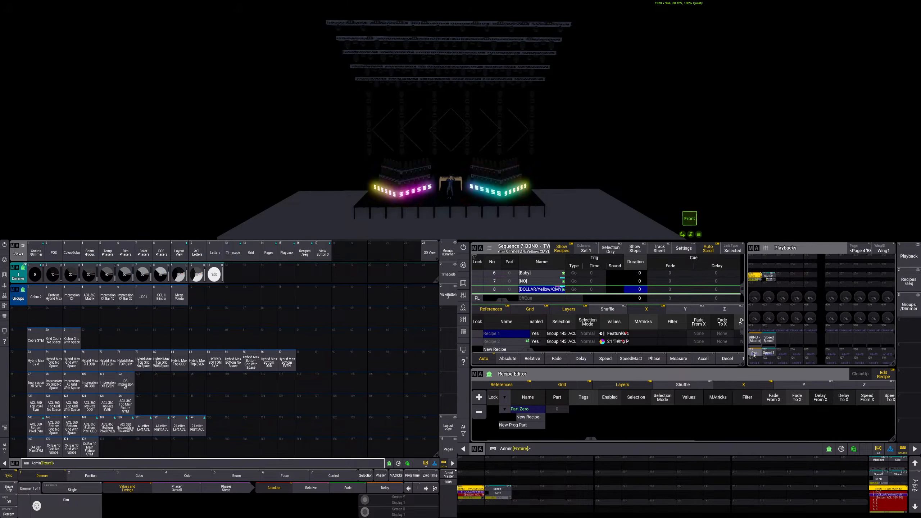
click(754, 354)
click(754, 355)
click(754, 354)
click(754, 354)
click(754, 354)
click(754, 355)
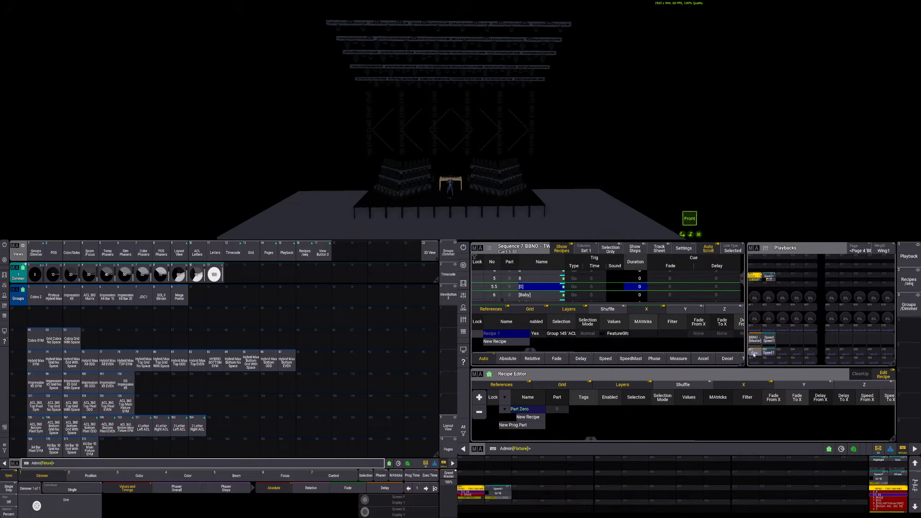
click(754, 355)
click(754, 354)
click(755, 355)
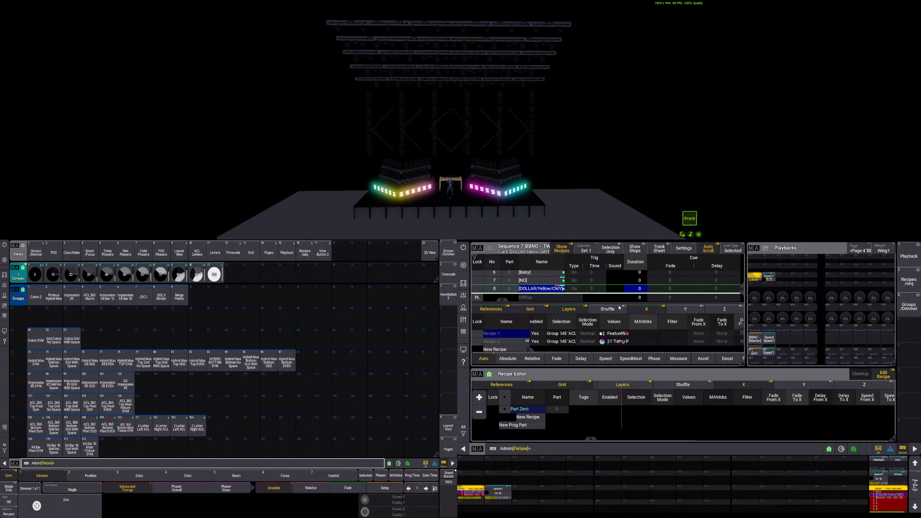
drag(608, 304, 604, 338)
scroll(738, 284, up, 3)
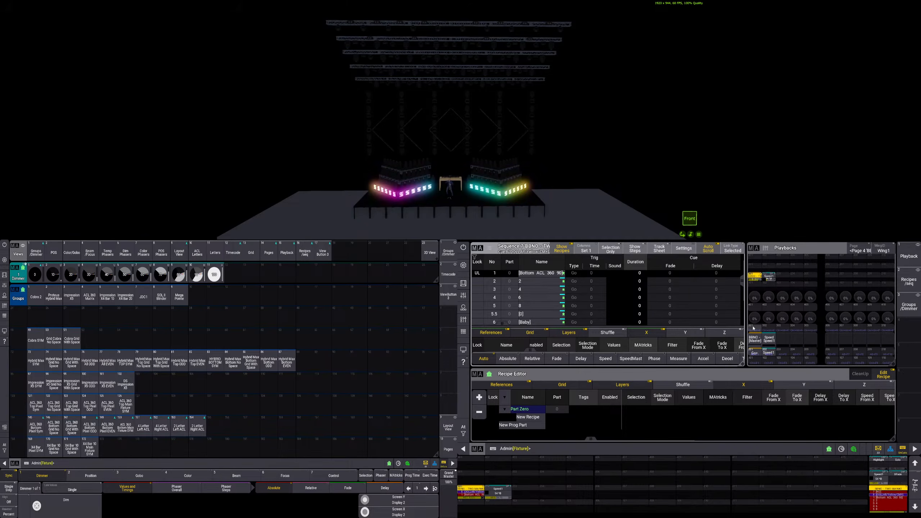
Turn off recipe editing and show the Main Movers layout filtered to the Impression X5 world
click(885, 375)
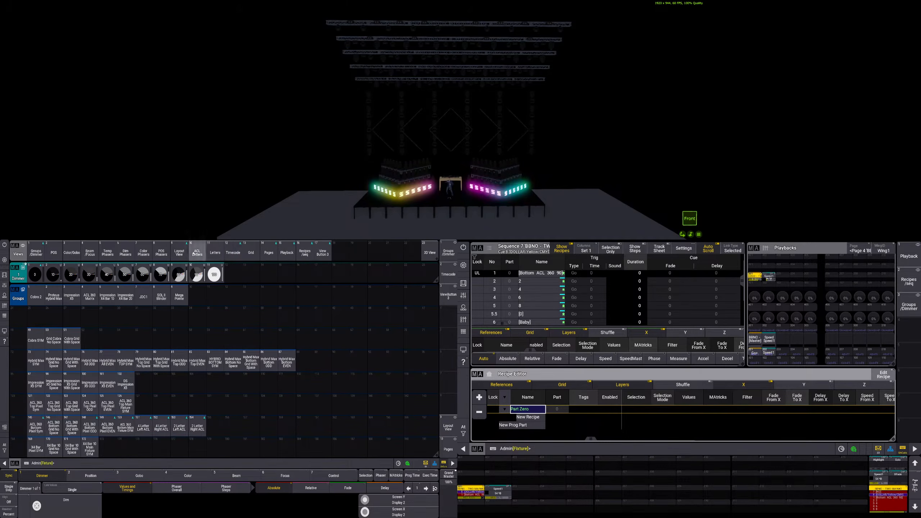
click(179, 252)
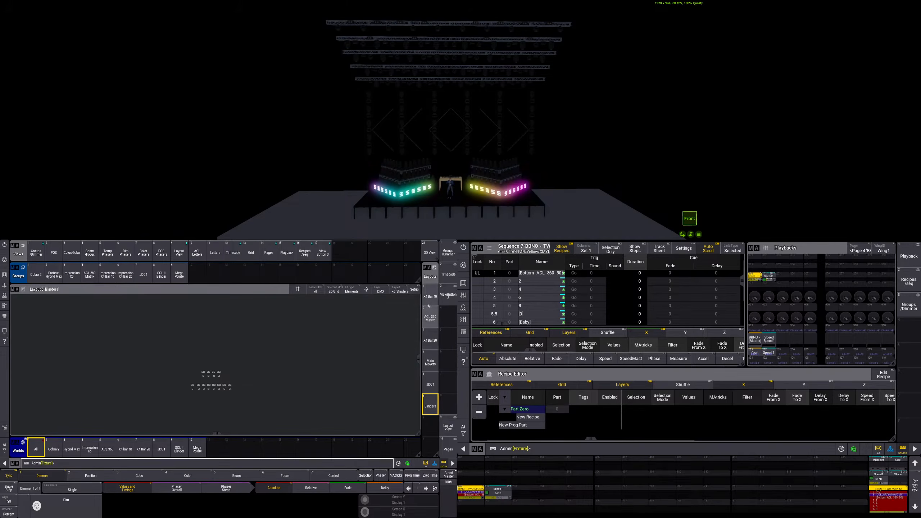
click(430, 361)
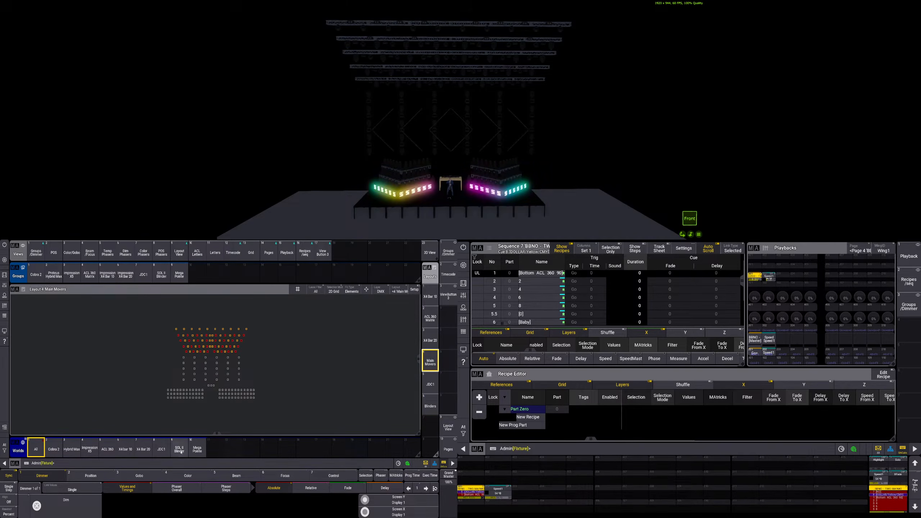
click(90, 448)
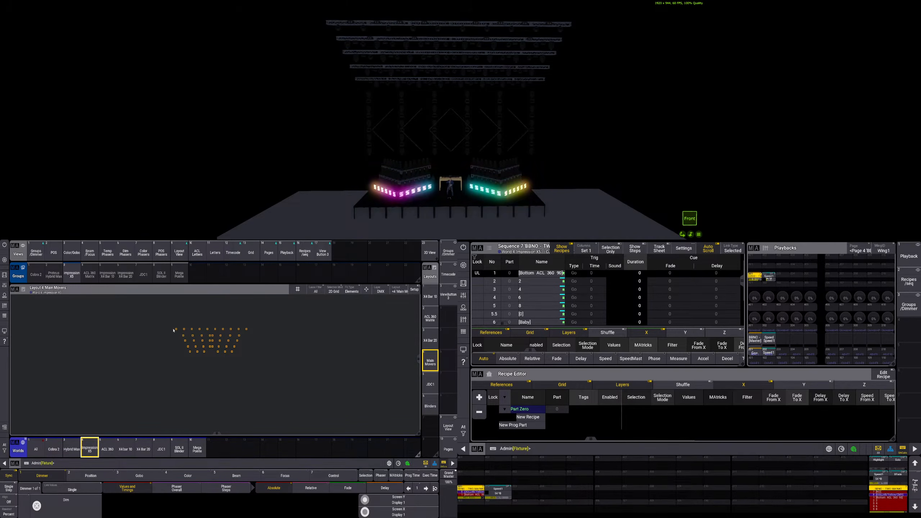
Select the front-row Impression X5 fixtures in the layout and store them as a new group named Front Wash
drag(182, 327, 241, 333)
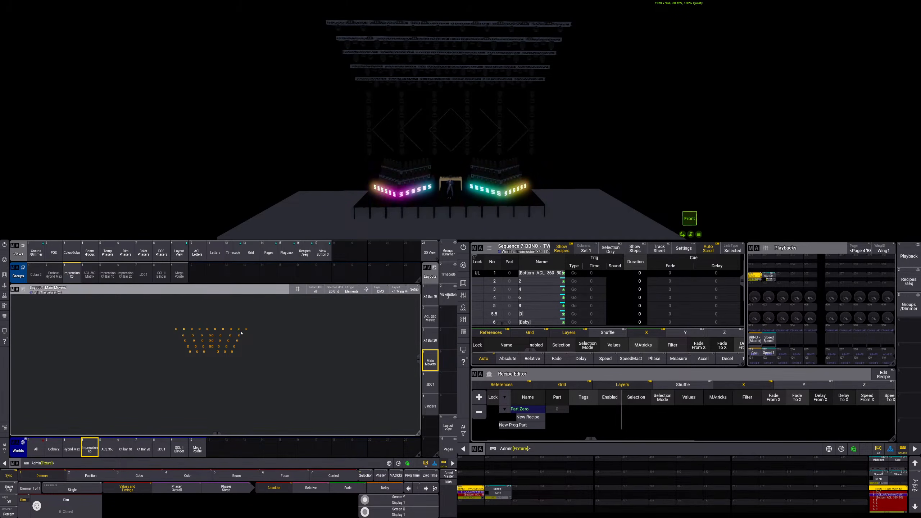
key(s)
click(286, 274)
drag(286, 274, 286, 254)
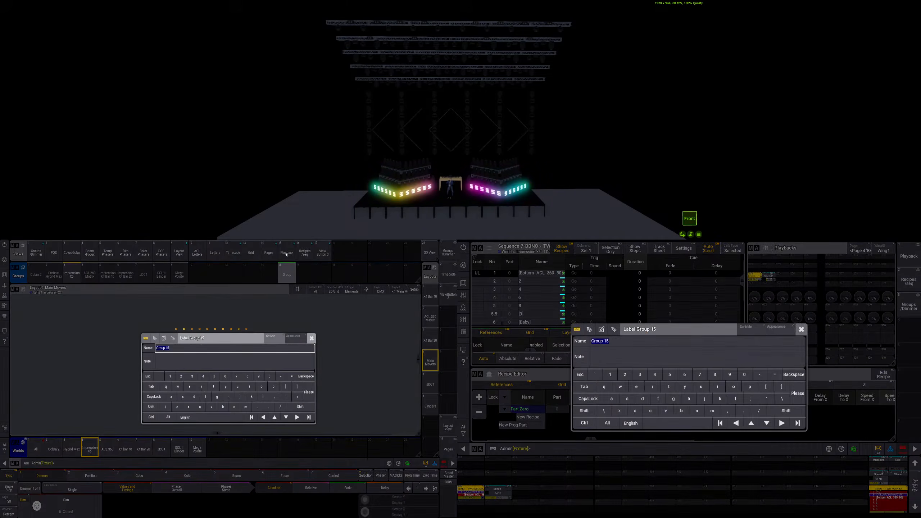
text(SFront Wash)
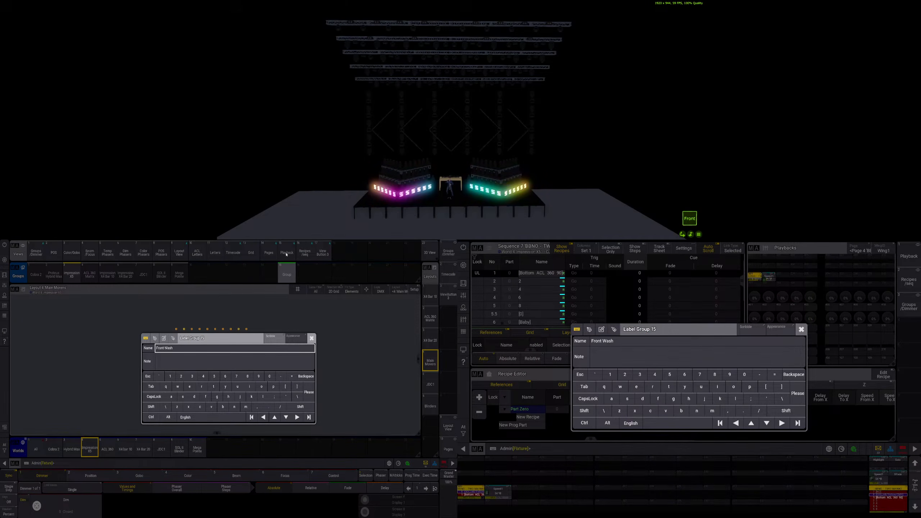
key(Return)
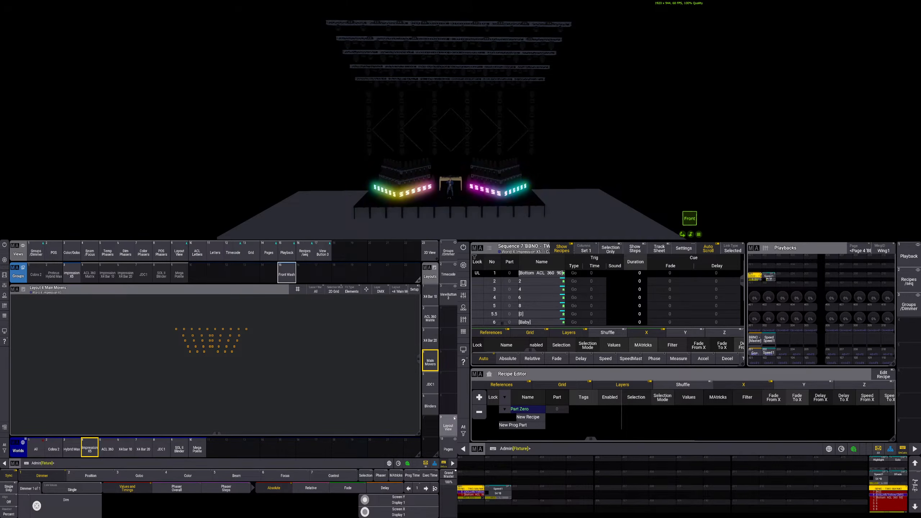
Restore the All world and move the Front Wash group to the end of the Impression X5 row in the Groups/Dimmer view
click(35, 448)
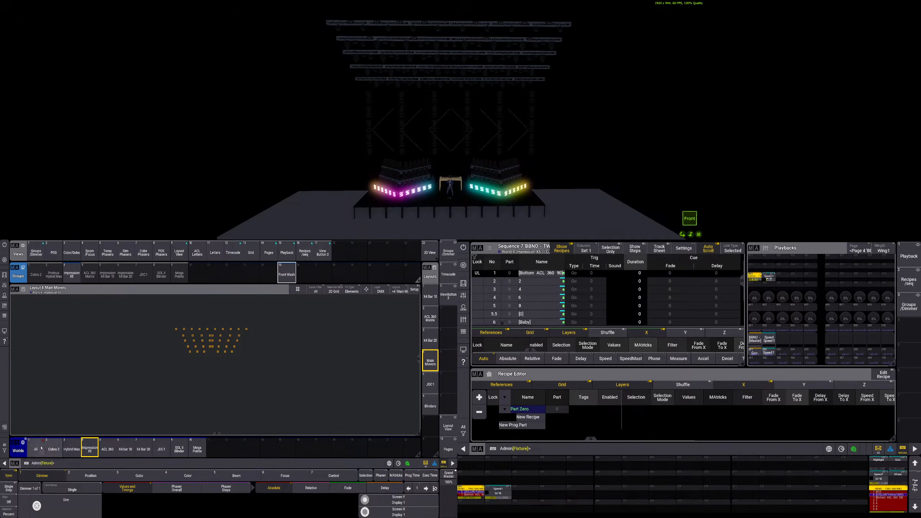
click(36, 252)
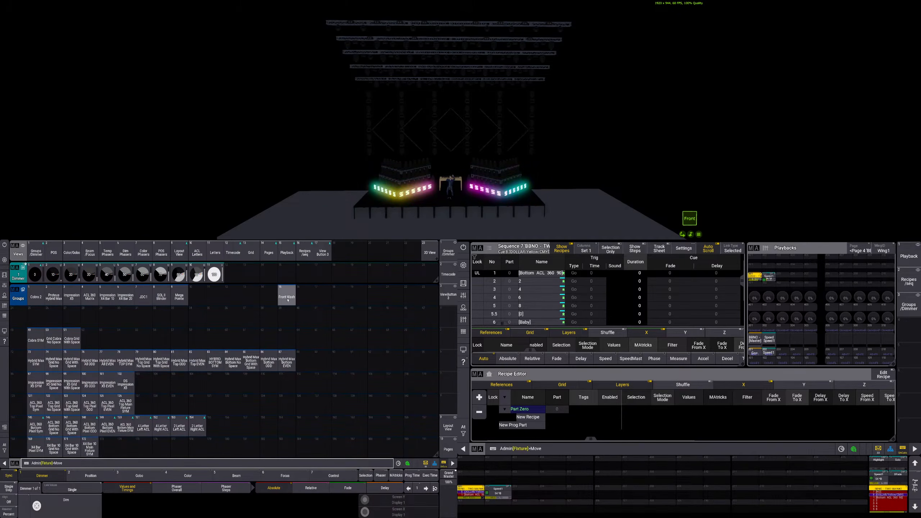
click(288, 296)
scroll(205, 400, down, 4)
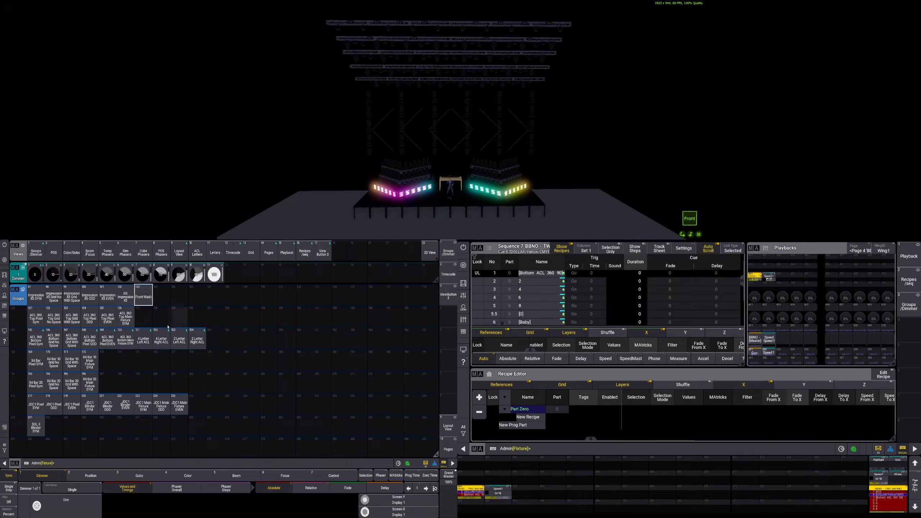
scroll(167, 345, up, 4)
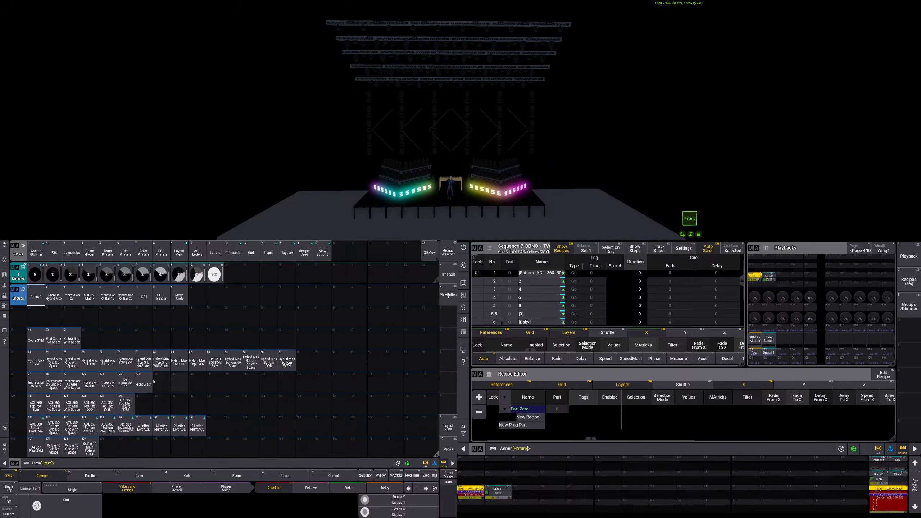
Select the Front Wash group, highlight it and bring up its Position attributes
click(148, 389)
key(h)
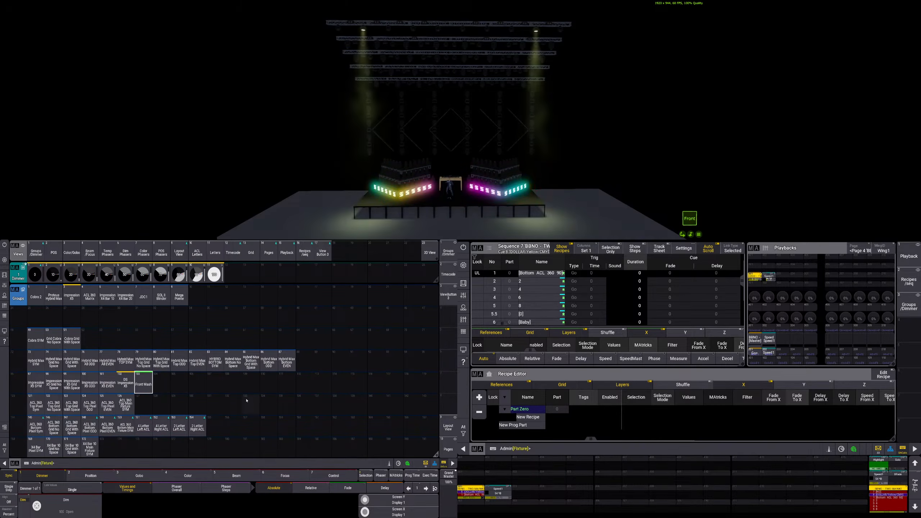
click(91, 475)
Try to aim the single highlighted fixture on the left of the front truss at the performer, with tilt at 47
scroll(150, 501, down, 9)
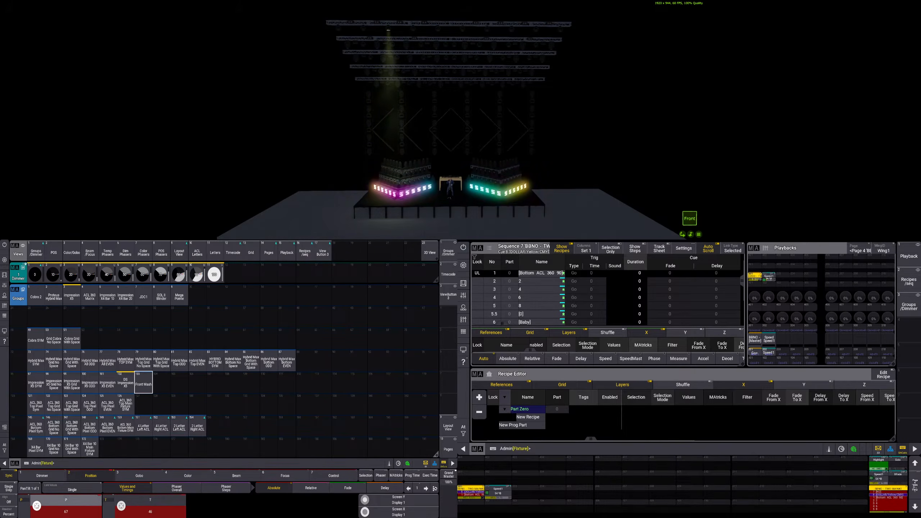
scroll(66, 503, up, 20)
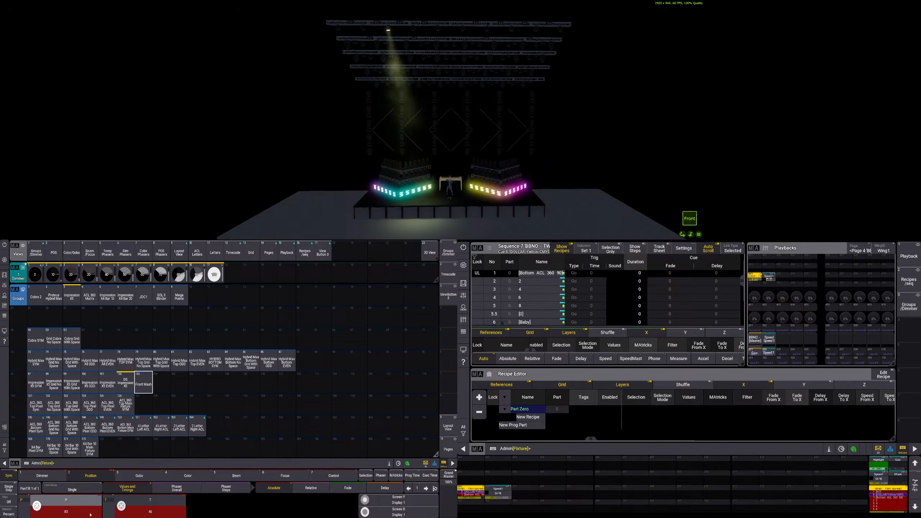
scroll(150, 506, down, 5)
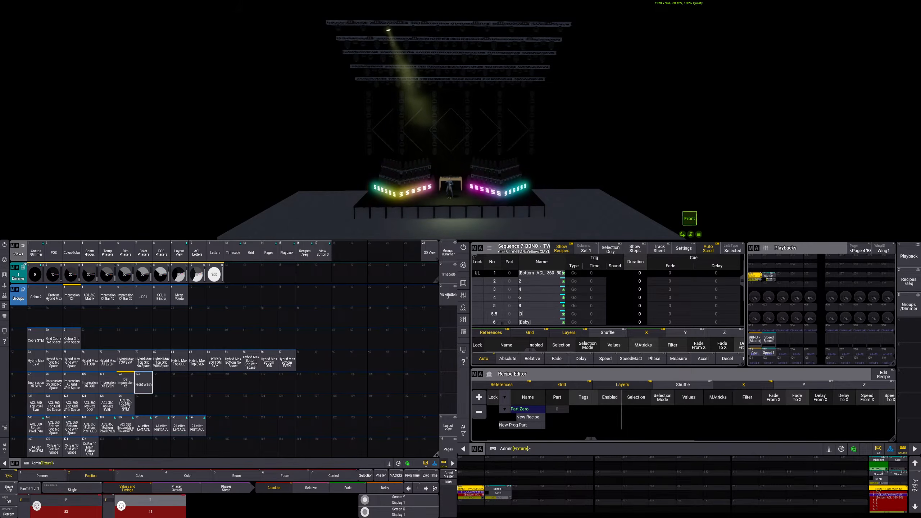
scroll(37, 506, down, 2)
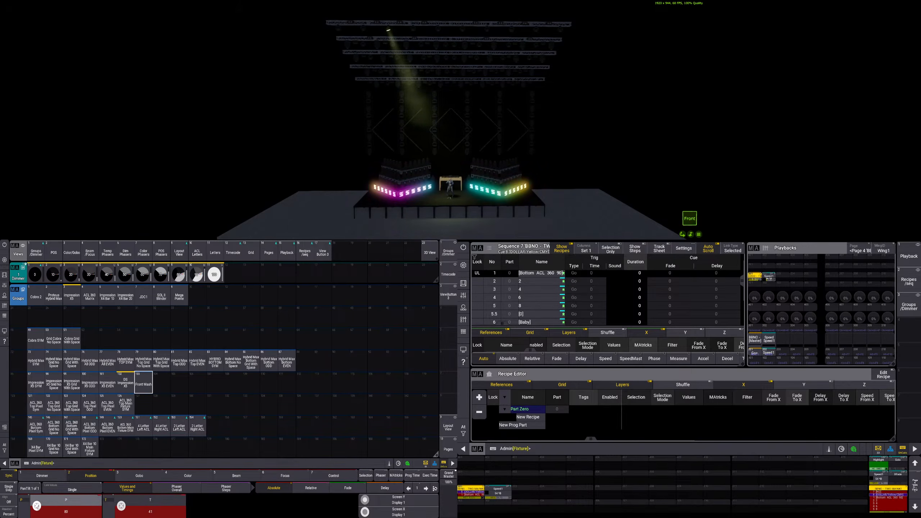
Step along the front truss to its right-hand Front Wash fixture and try aiming it at the performer with pan 53 and tilt 38
key(Page_Down)
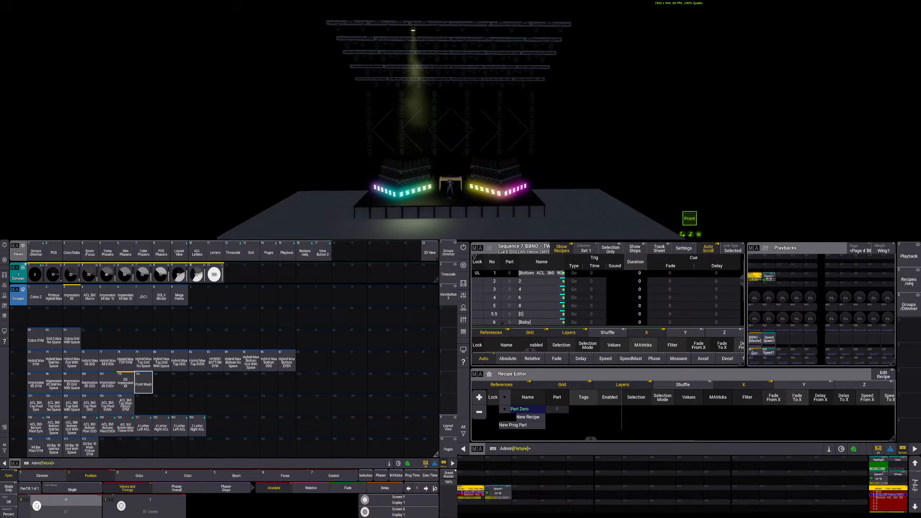
key(Page_Down)
key(Page_Down)
key(Page_Down)
key(Page_Down)
key(Page_Down)
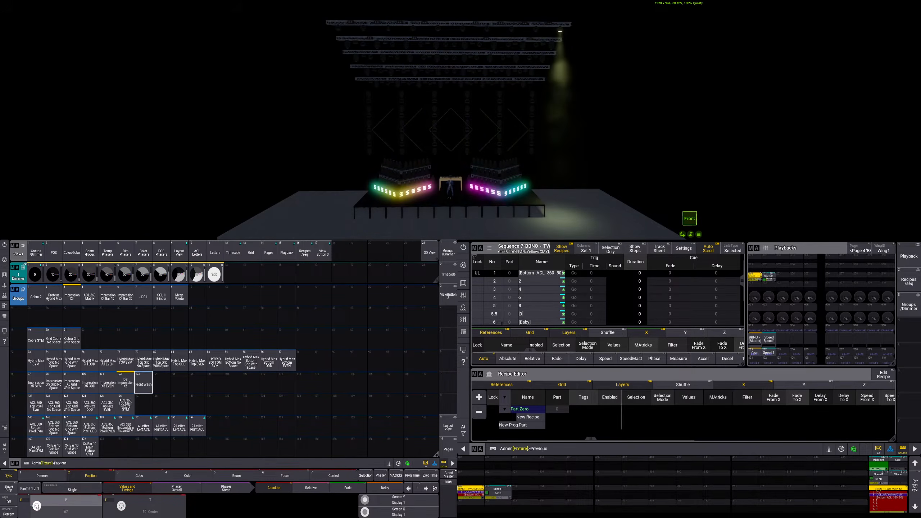
scroll(121, 513, up, 1)
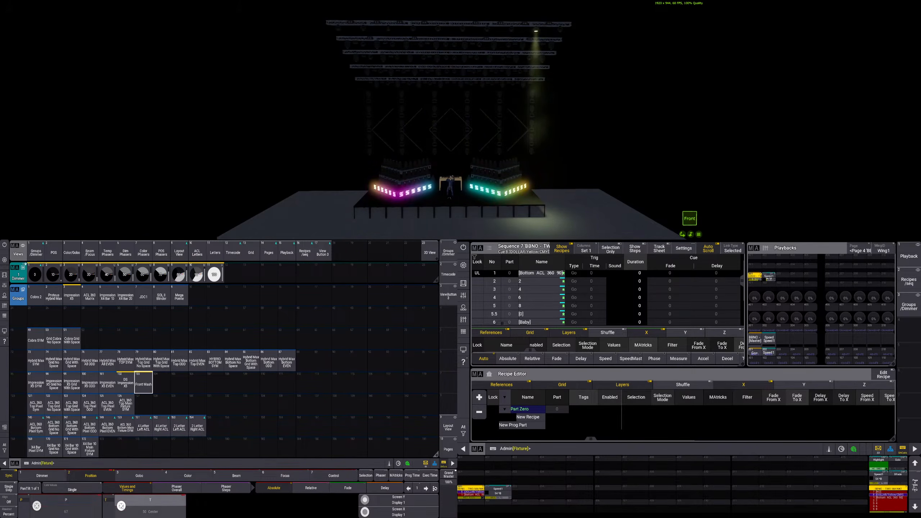
scroll(121, 508, down, 6)
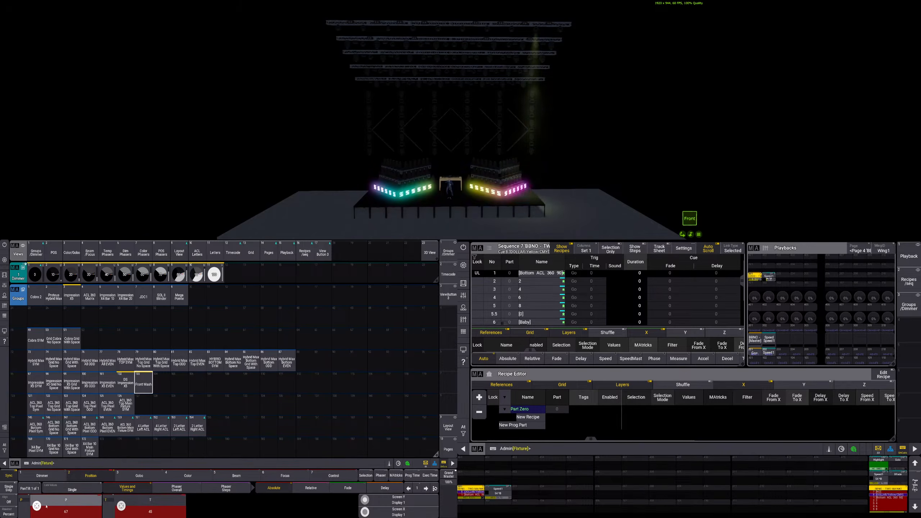
scroll(37, 508, down, 18)
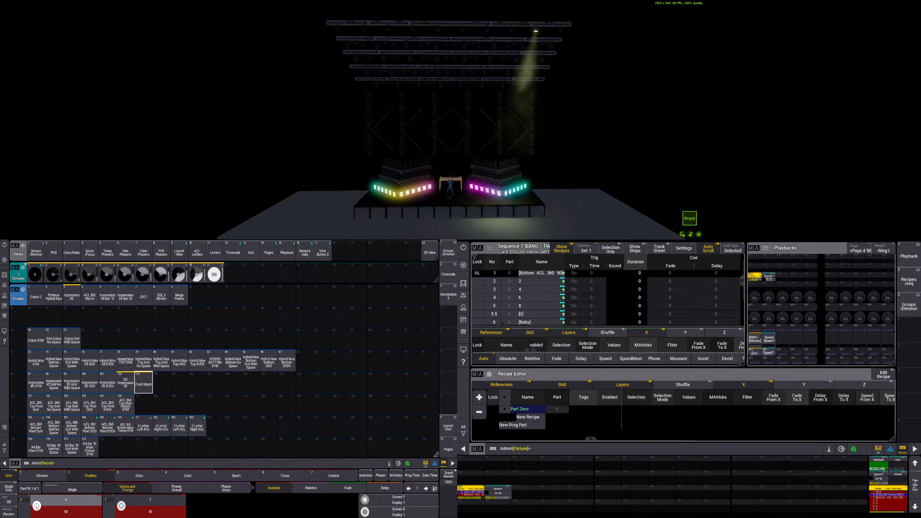
scroll(121, 511, down, 7)
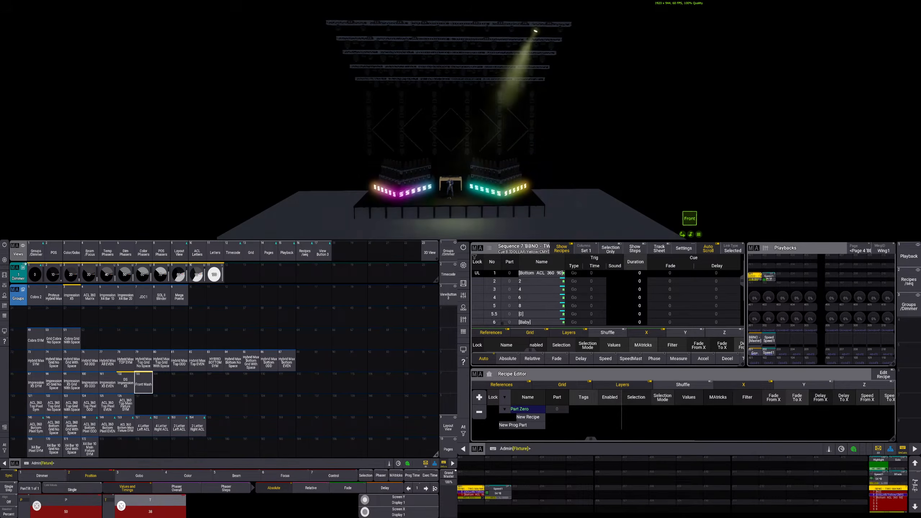
scroll(121, 508, up, 1)
scroll(37, 508, up, 3)
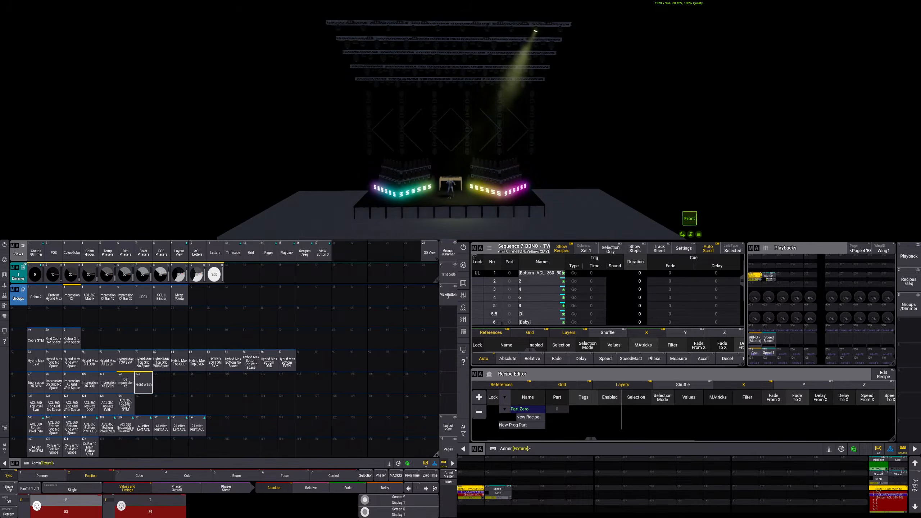
scroll(122, 508, down, 1)
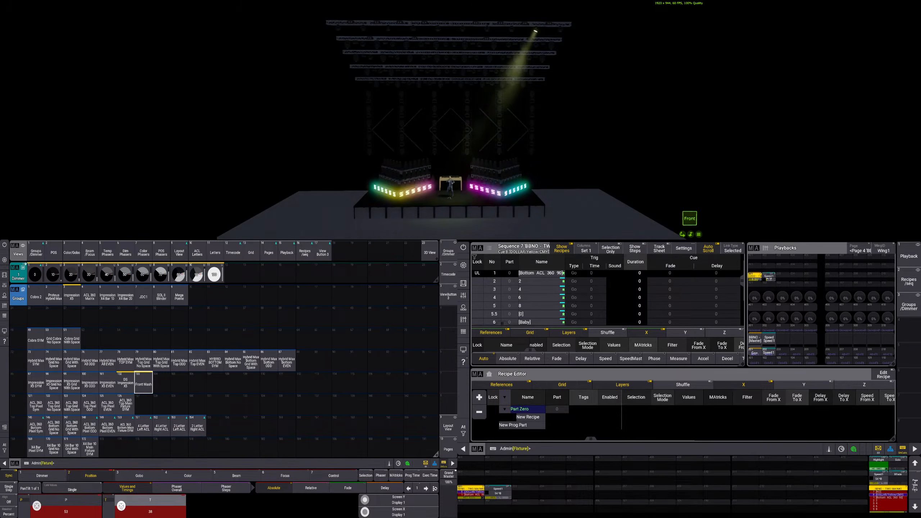
Reselect the Front Wash group with its position values cleared, and aim its left-hand fixture at the performer with tilt 38
click(147, 386)
click(151, 390)
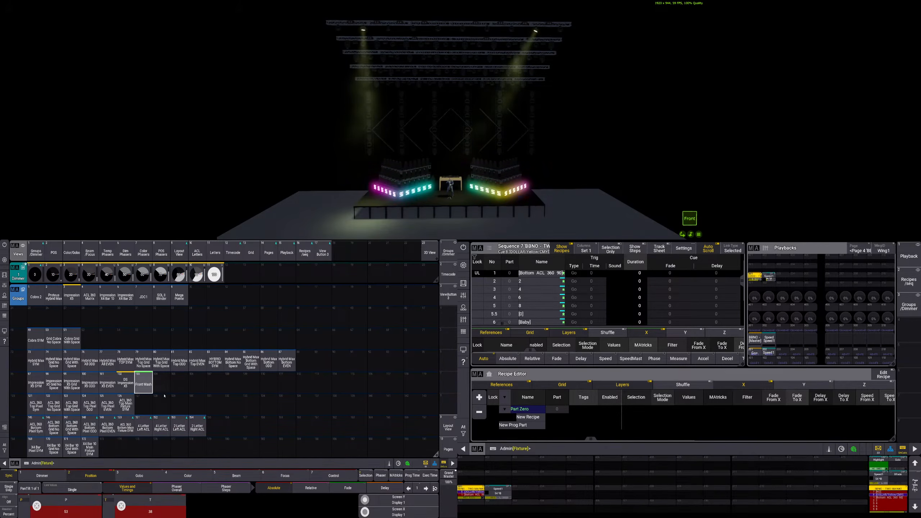
click(144, 385)
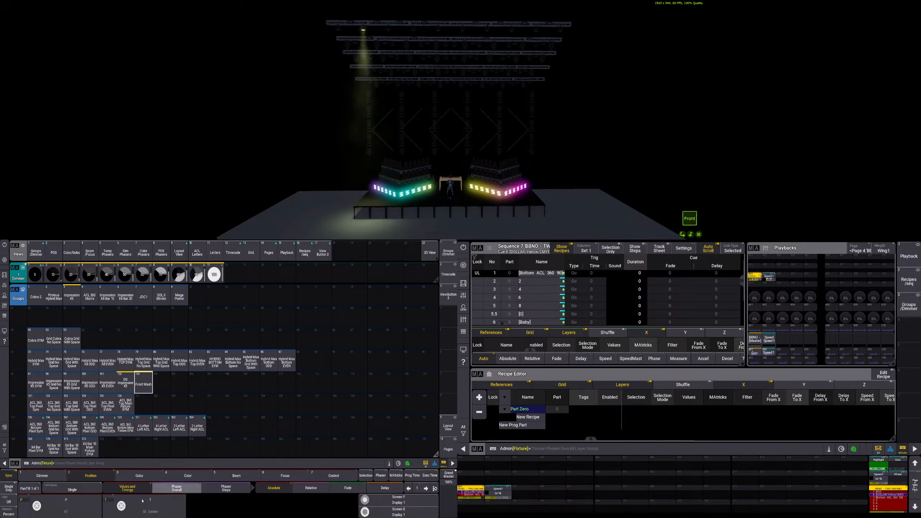
scroll(122, 508, down, 3)
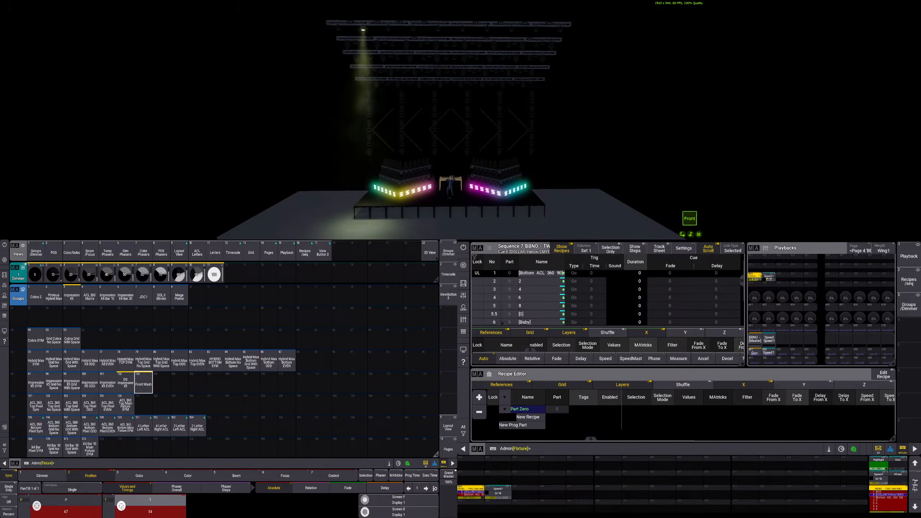
scroll(121, 506, down, 5)
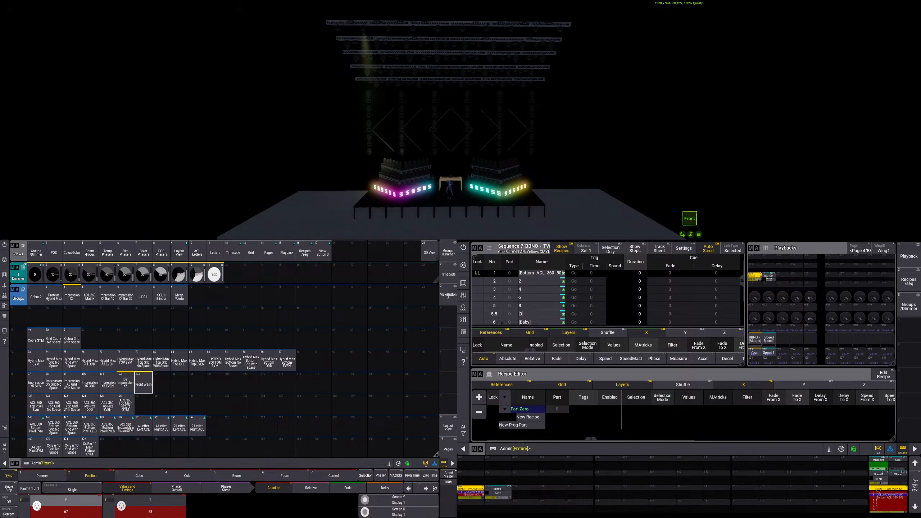
scroll(36, 506, up, 7)
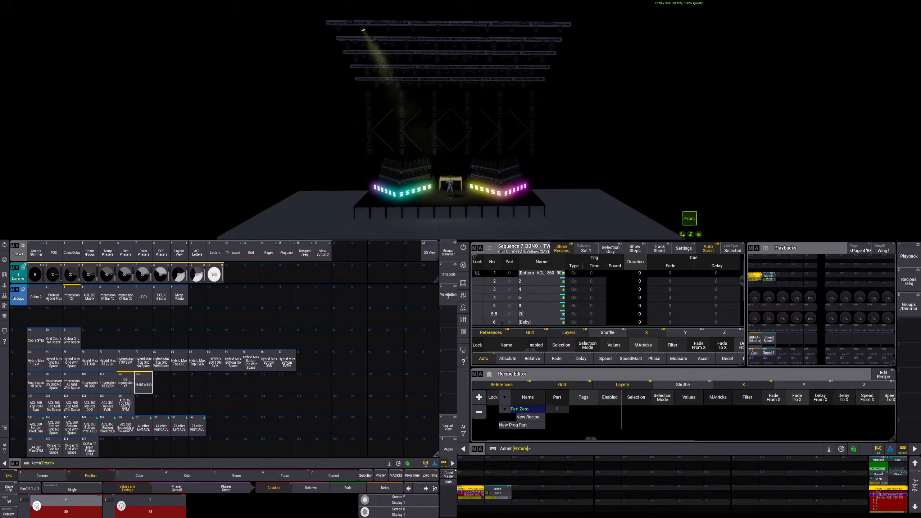
Step along to the Front Wash fixture at the right end of the front truss and aim it at the performer with pan 54 and tilt 38
key(Page_Down)
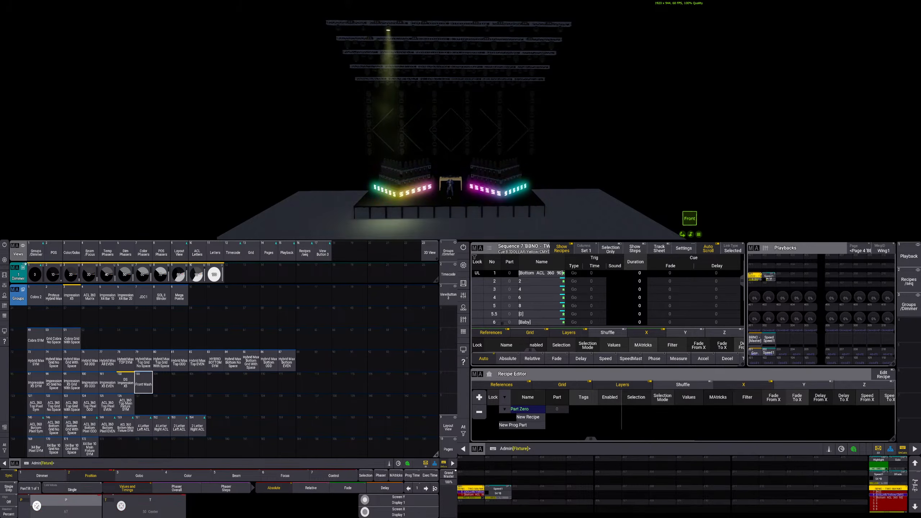
key(Page_Up)
key(Page_Down)
key(Page_Down)
key(Page_Down)
key(Page_Down)
key(Page_Down)
key(Page_Down)
key(Page_Down)
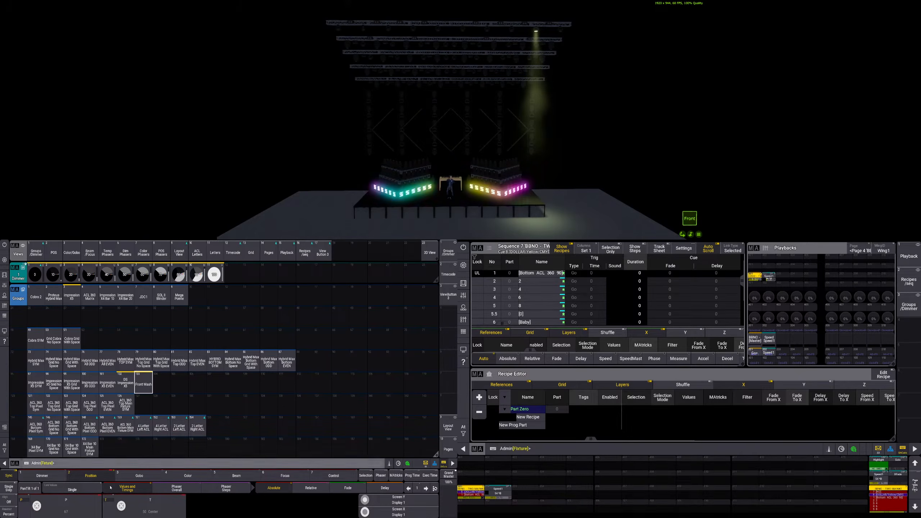
scroll(121, 506, down, 1)
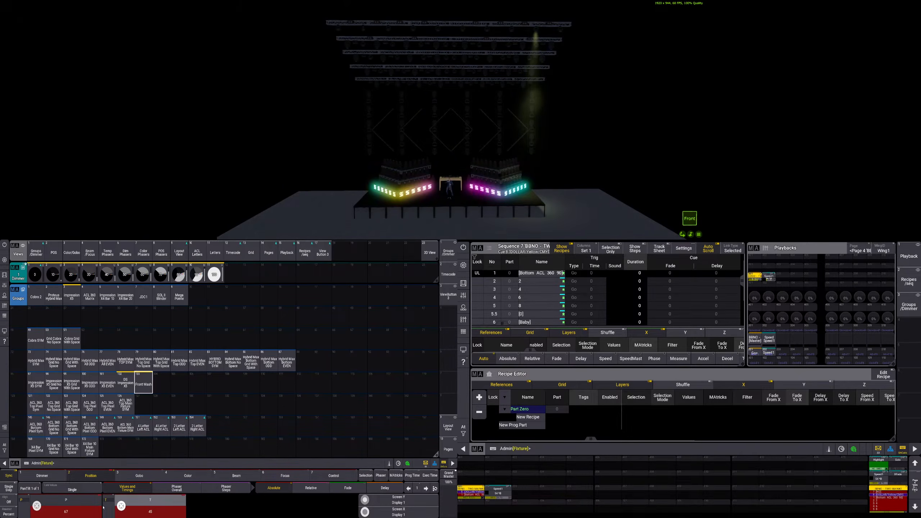
scroll(122, 506, down, 5)
scroll(121, 506, down, 2)
scroll(121, 506, down, 2)
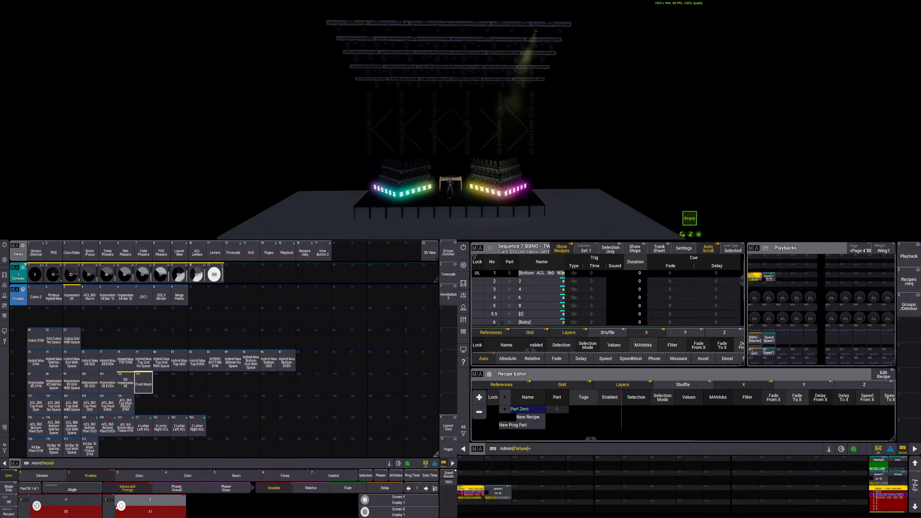
scroll(36, 506, down, 5)
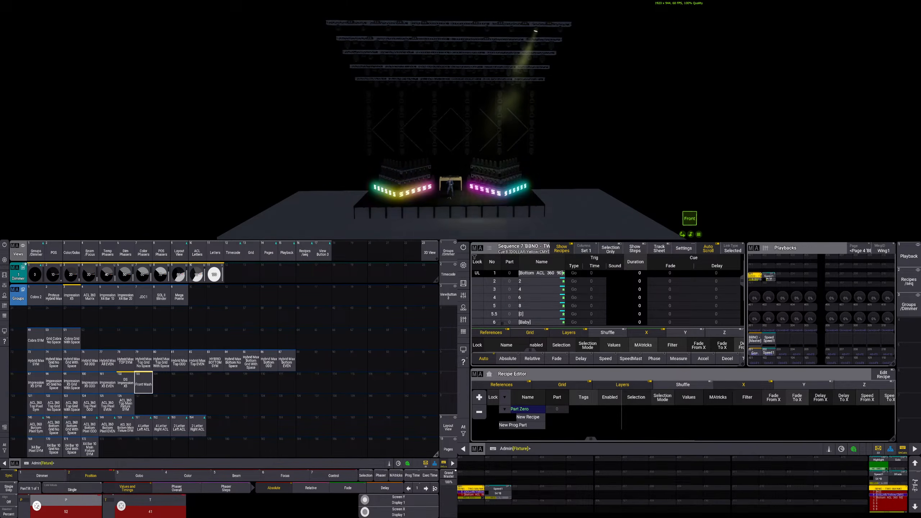
scroll(121, 506, down, 3)
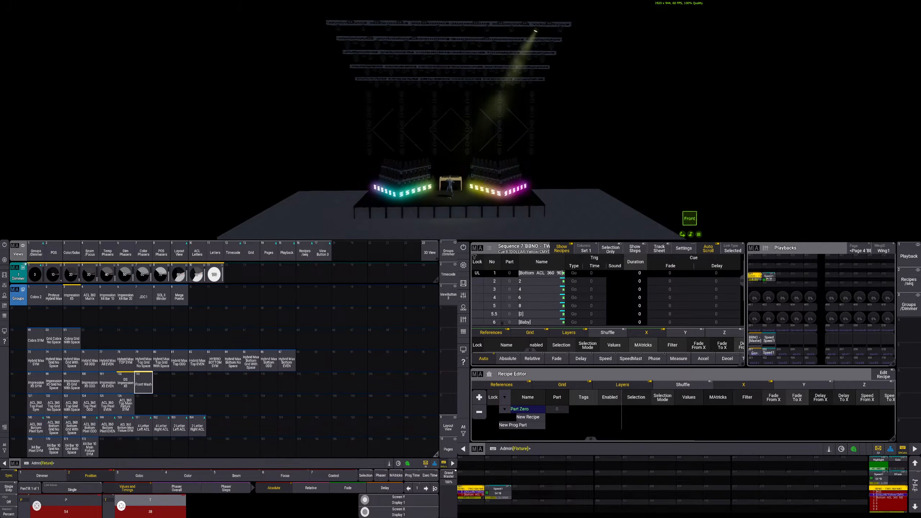
Store the whole Front Wash group's aim as a position preset named Stage Wash and recall it on the group
click(145, 384)
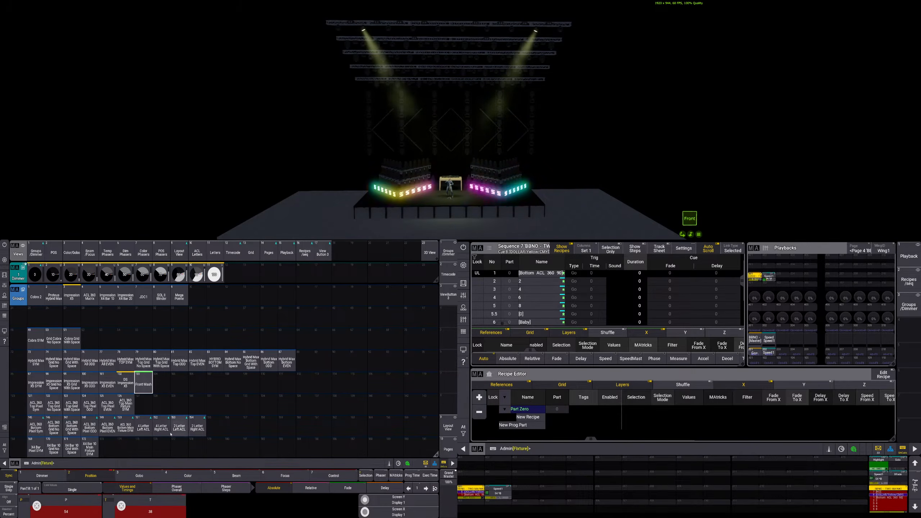
click(53, 253)
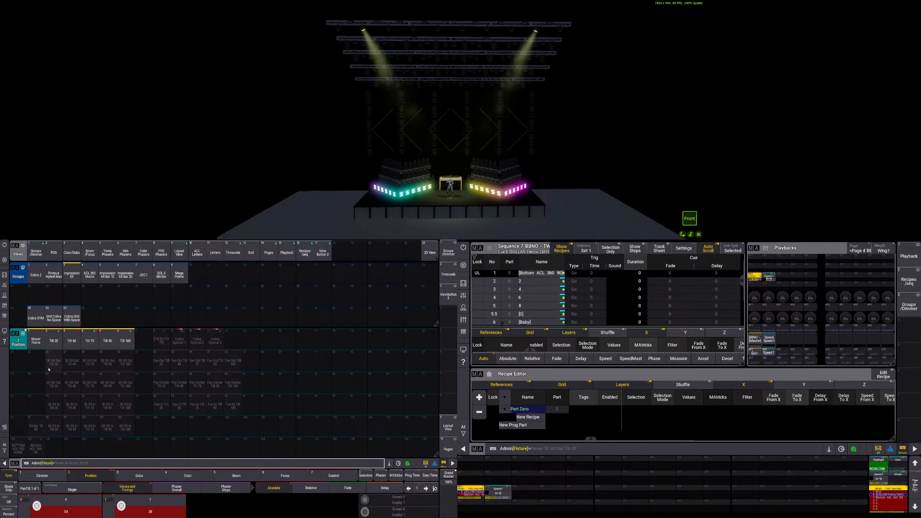
click(19, 362)
drag(19, 362, 19, 340)
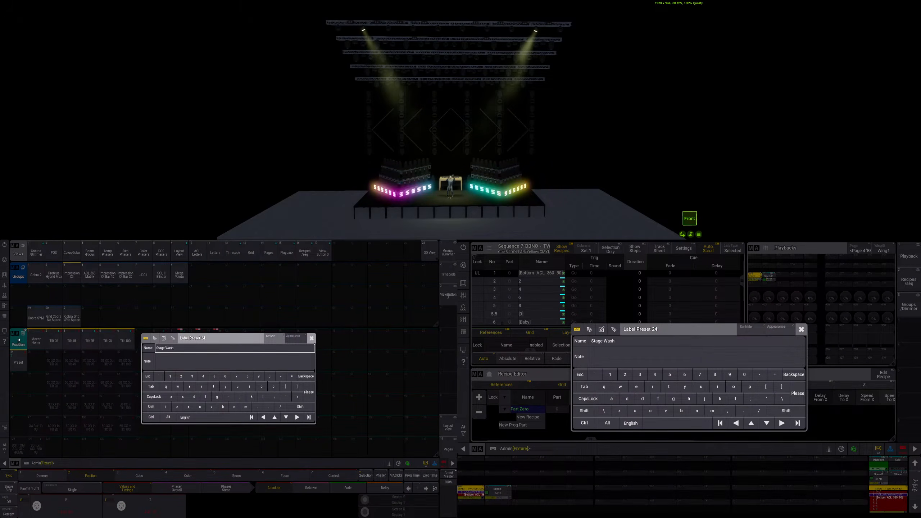
key(Return)
click(15, 368)
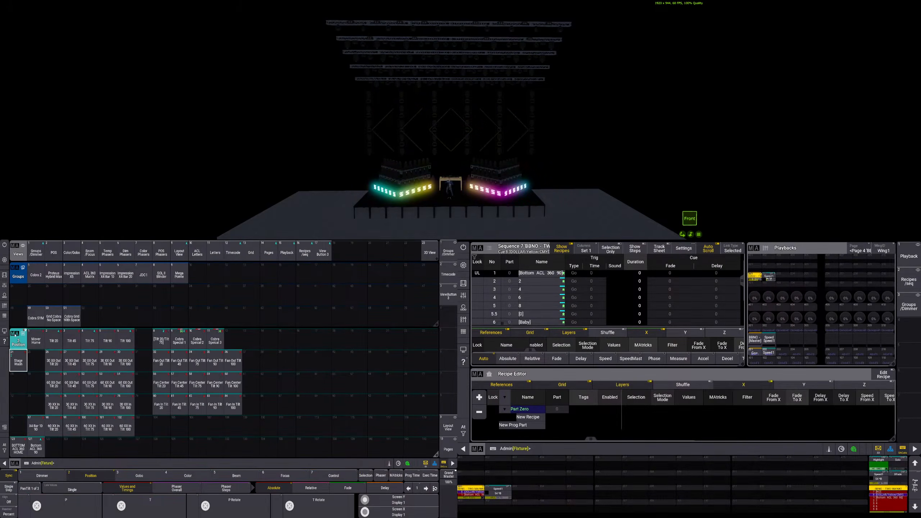
click(18, 362)
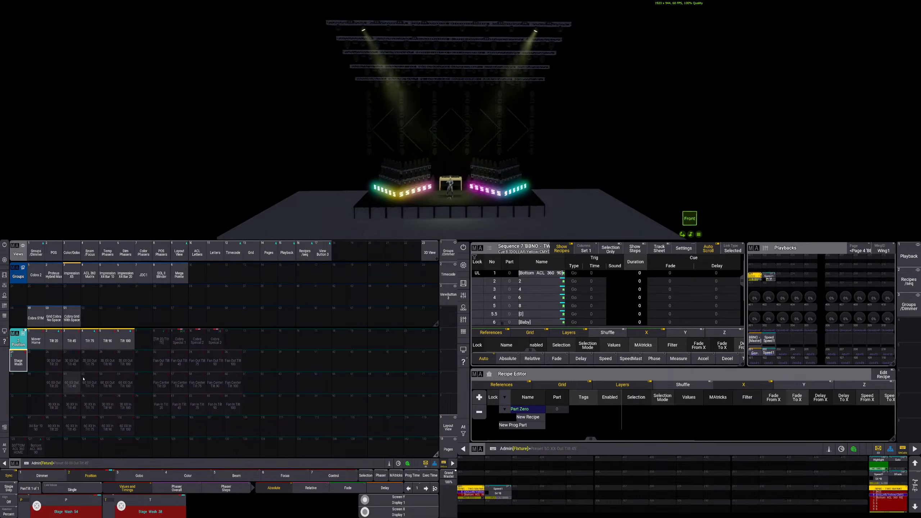
Set the preset mode of the Color preset pool to Universal
click(80, 253)
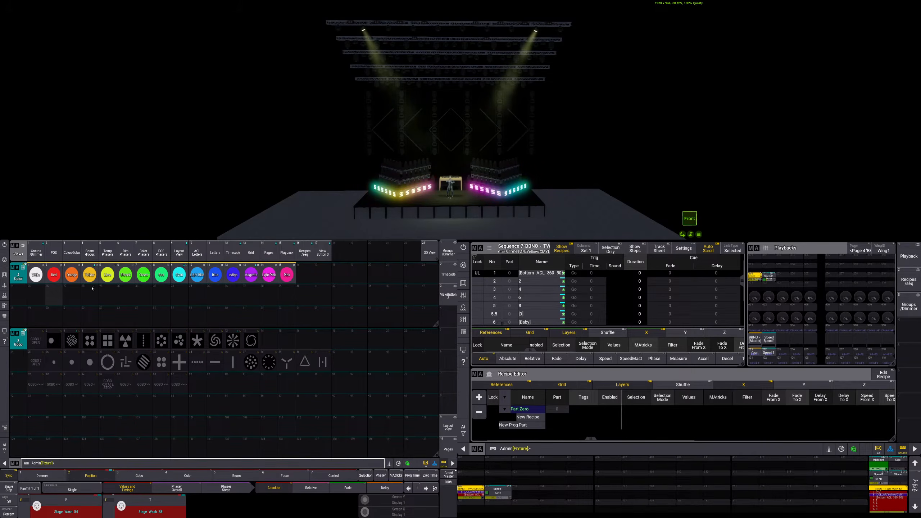
click(14, 268)
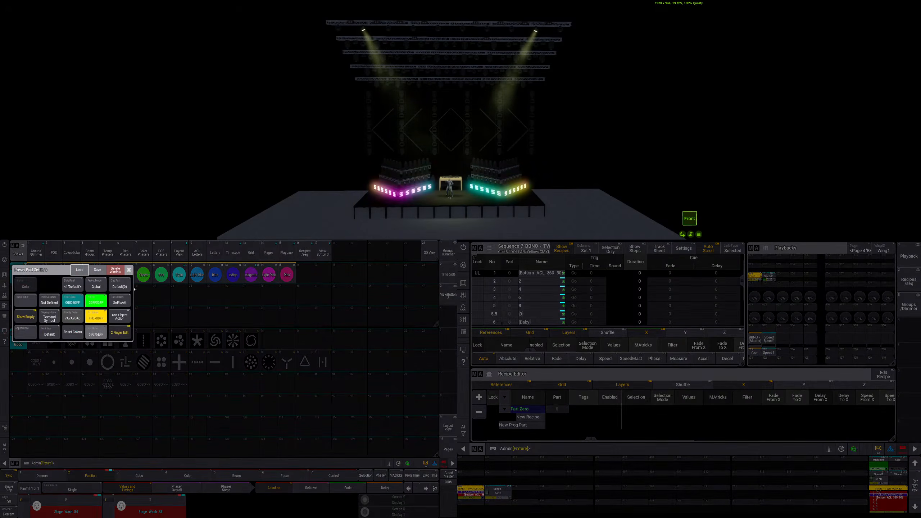
click(95, 285)
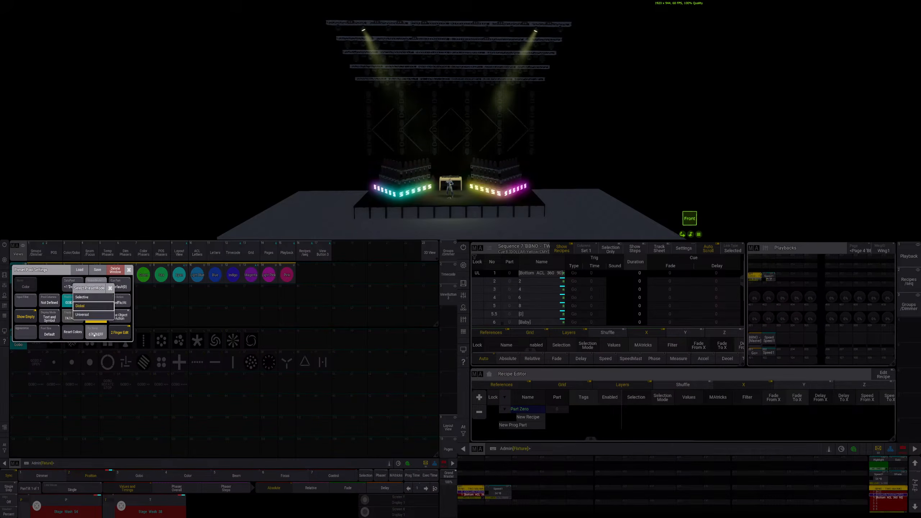
click(82, 315)
click(129, 270)
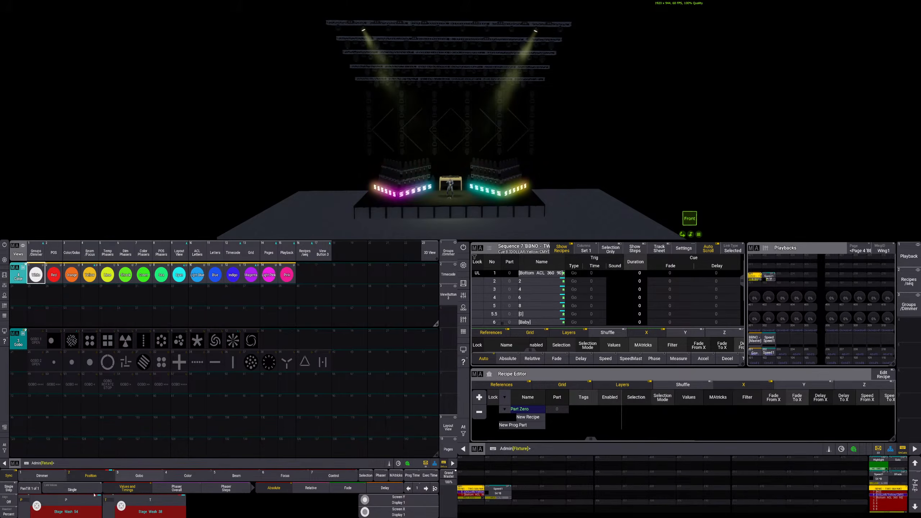
Bring up the C1 colour wheel attribute of the Front Wash fixtures
click(176, 476)
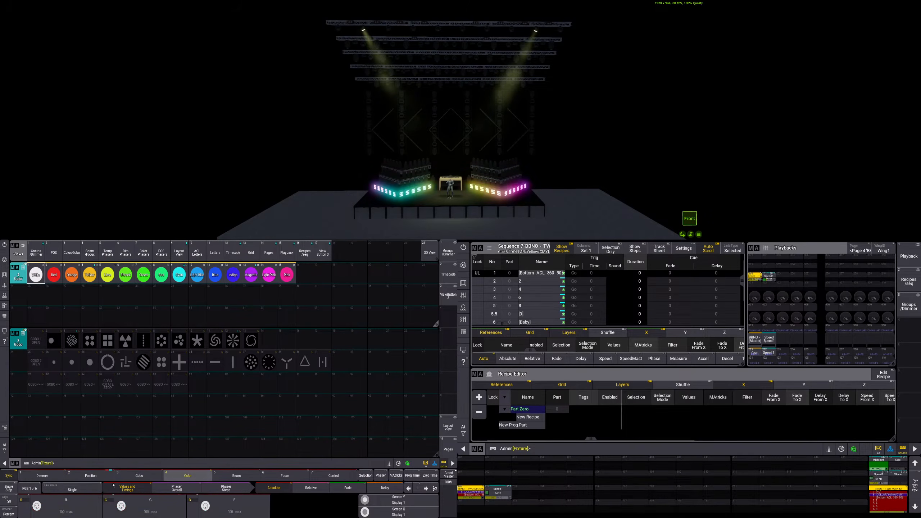
click(30, 488)
click(32, 490)
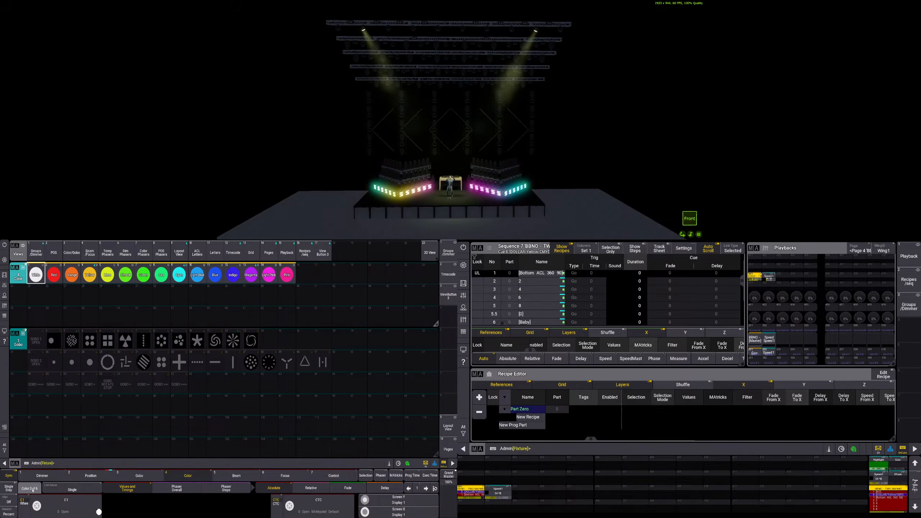
Try Filter 103 (Straw) from the channel sets on the Front Wash fixtures' C1 colour wheel
click(54, 503)
click(223, 392)
click(225, 367)
click(175, 345)
click(231, 394)
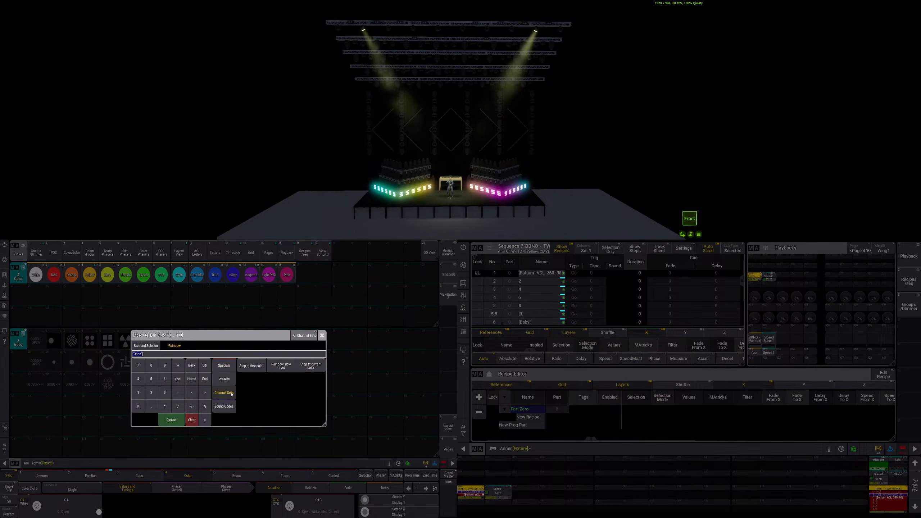
click(146, 345)
drag(325, 367, 325, 376)
click(287, 372)
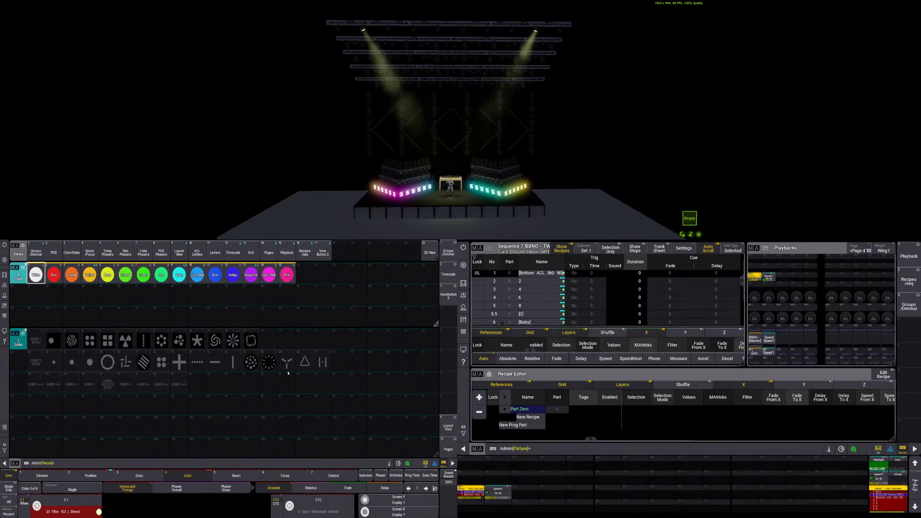
Set the Front Wash fixtures' C1 colour wheel to Filter 204 (Full CT Orange)
click(83, 504)
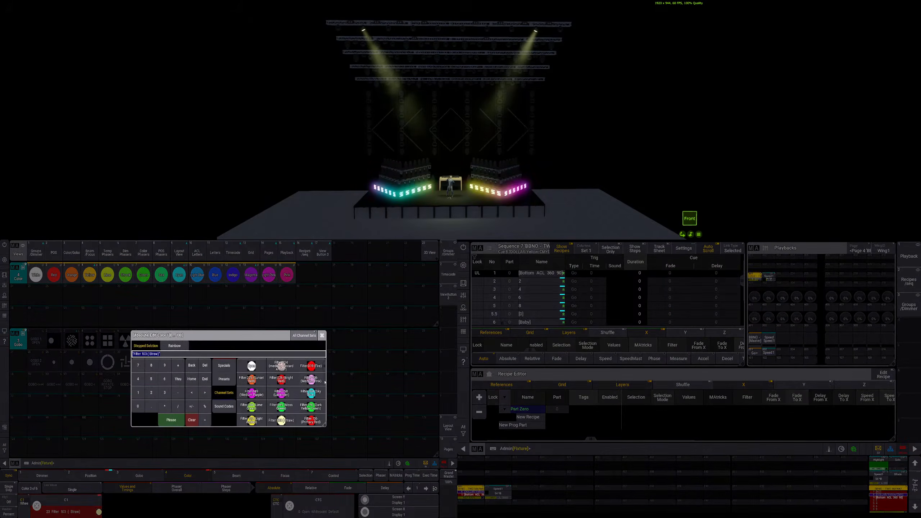
drag(325, 367, 323, 417)
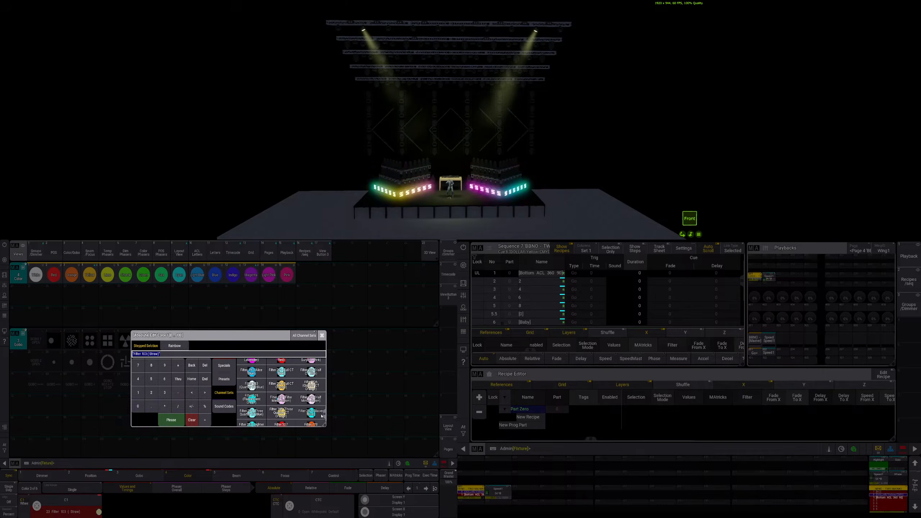
click(281, 386)
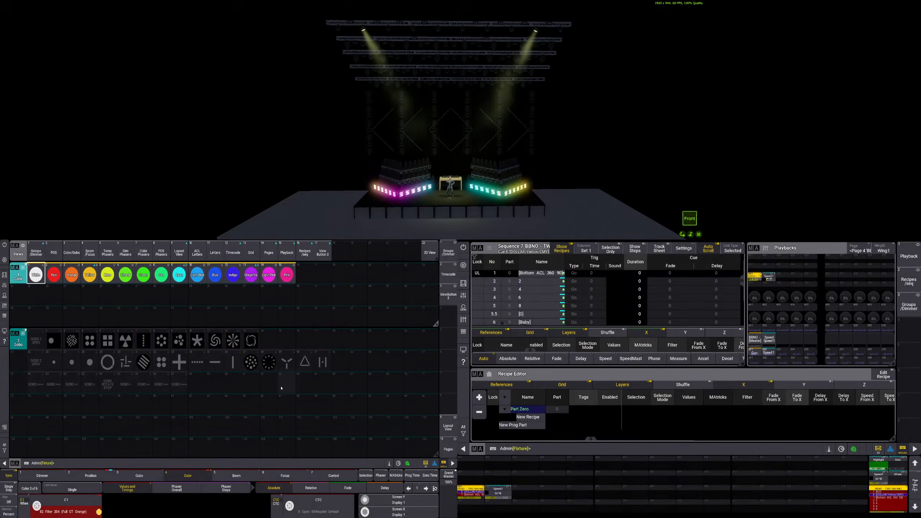
Turn off highlighting and bring up the Front Wash fixtures' intensity with a dimmer preset
key(h)
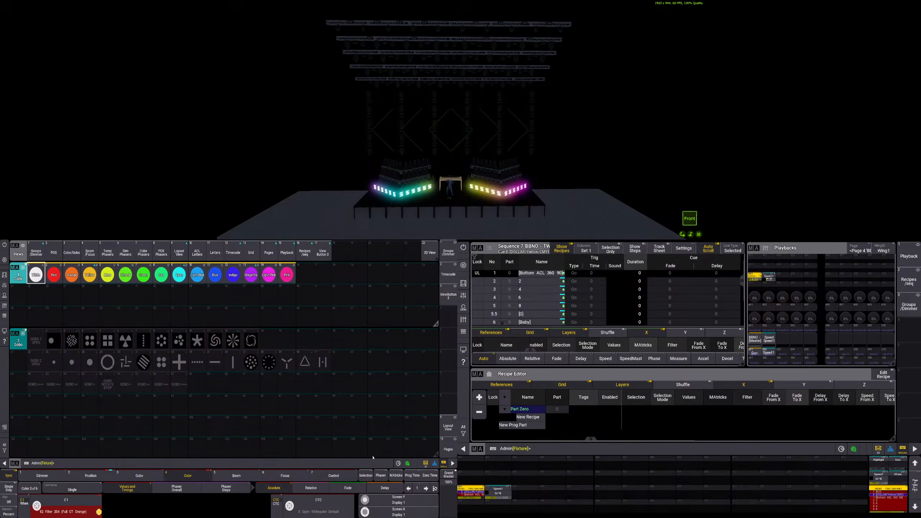
click(42, 476)
scroll(37, 505, up, 3)
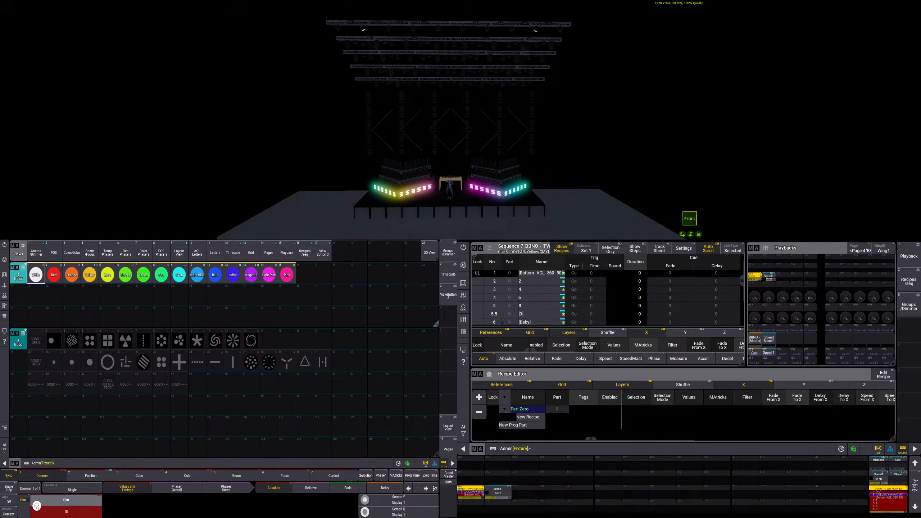
click(45, 508)
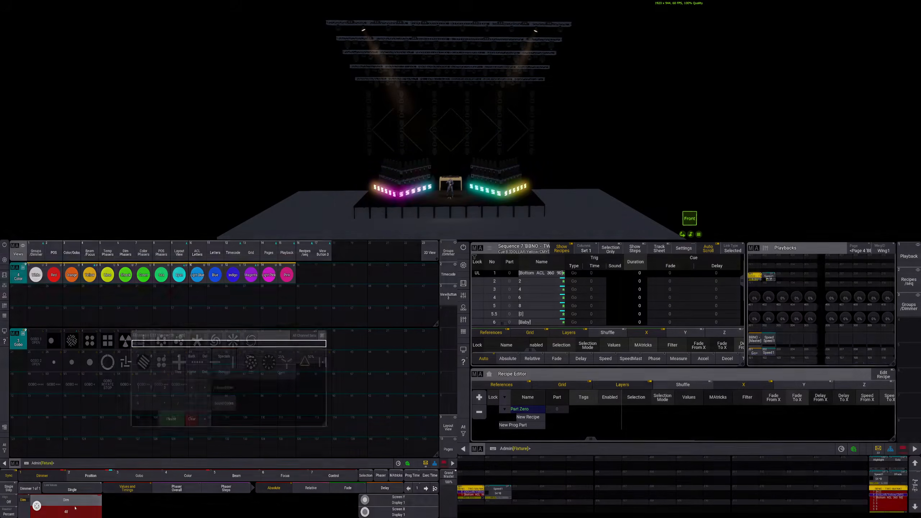
click(224, 372)
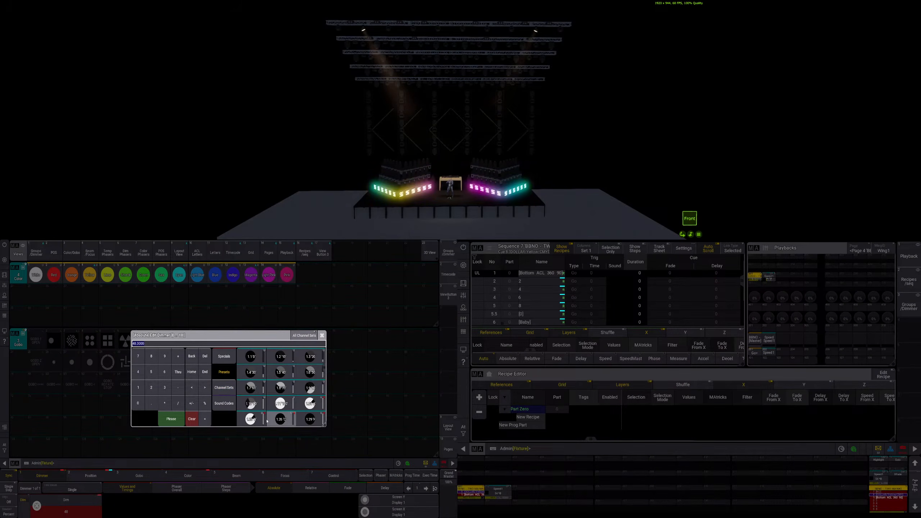
click(315, 421)
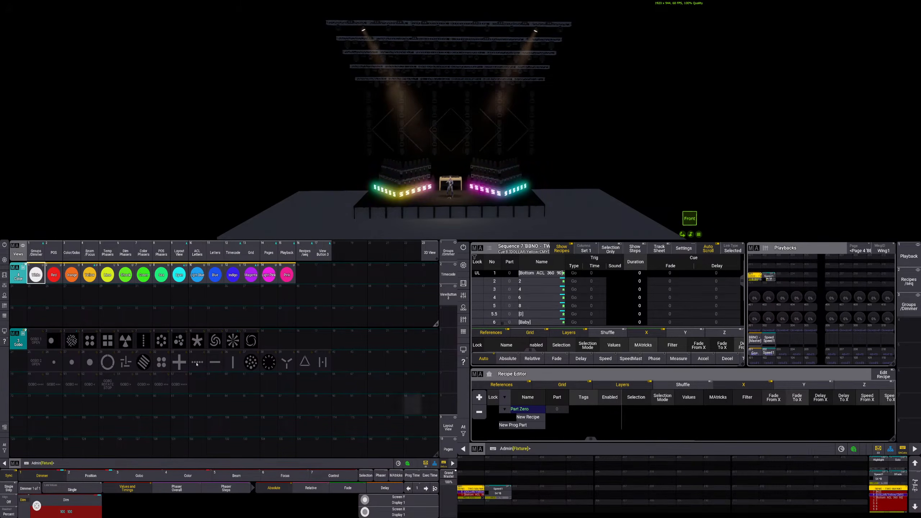
Store the Full CT Orange colour in the first empty Color preset slot with the name CTO
click(302, 274)
drag(306, 278, 305, 258)
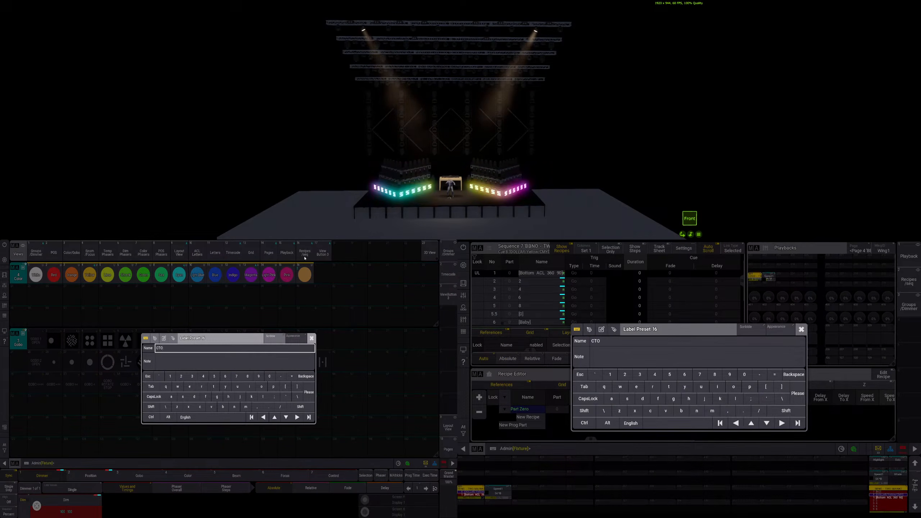
key(Return)
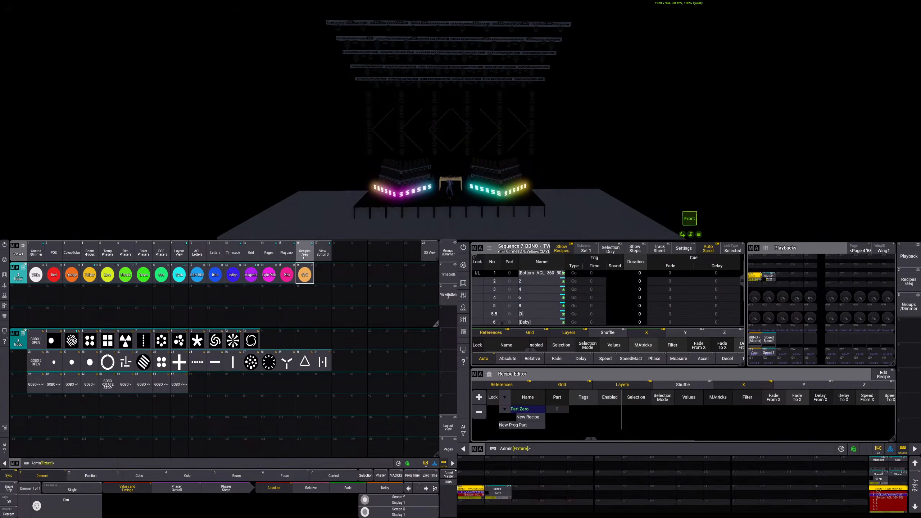
key(m)
click(205, 410)
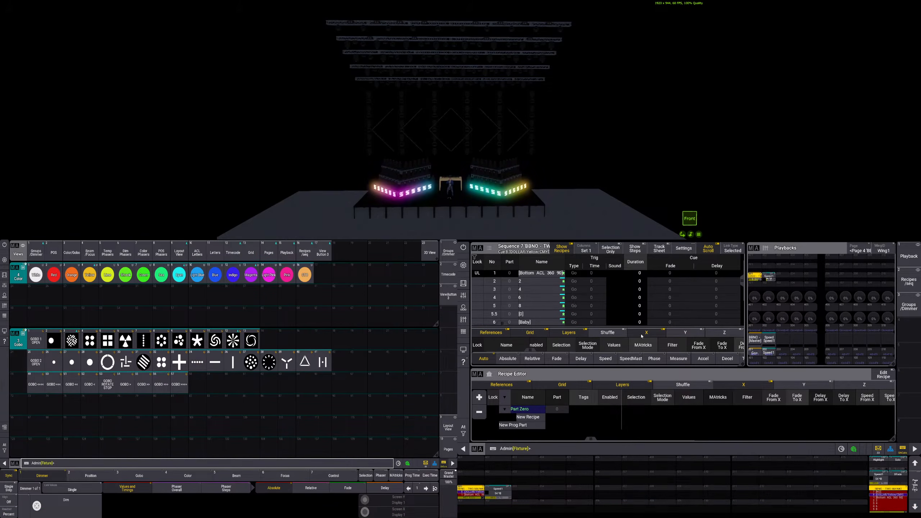
click(39, 249)
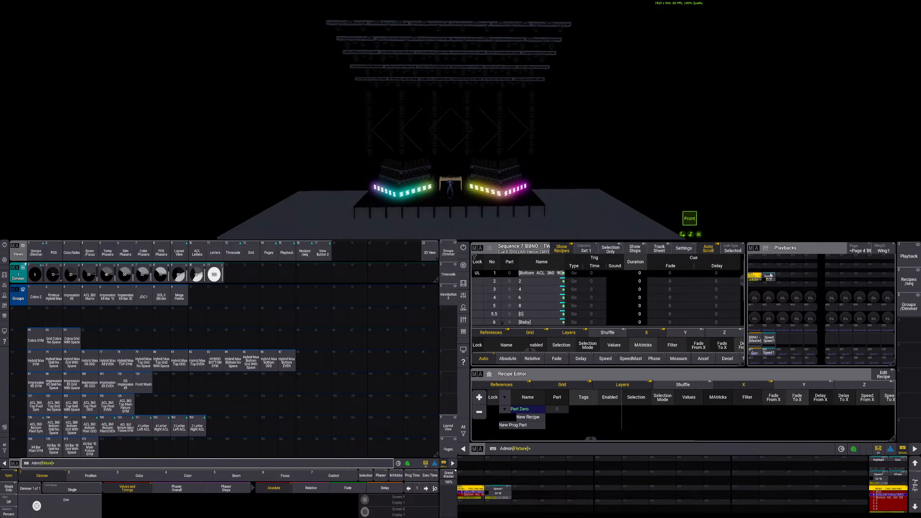
scroll(741, 284, up, 1)
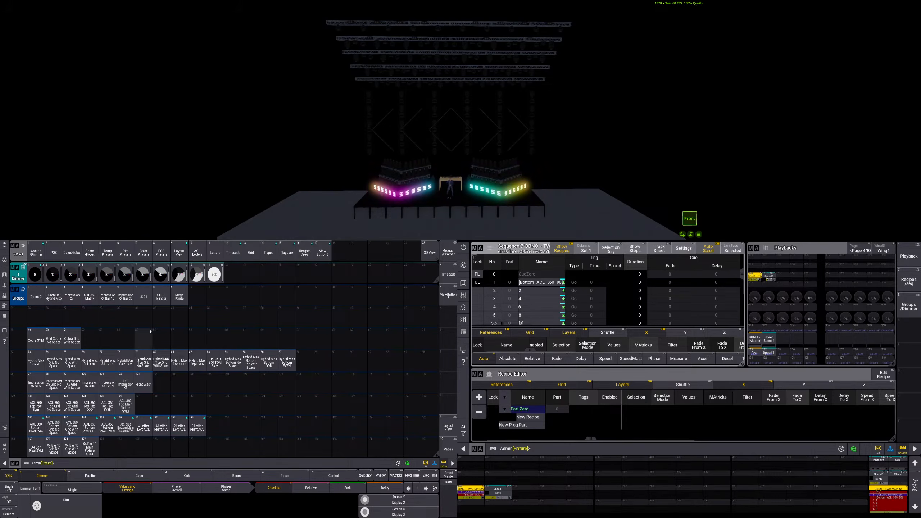
click(144, 383)
click(54, 253)
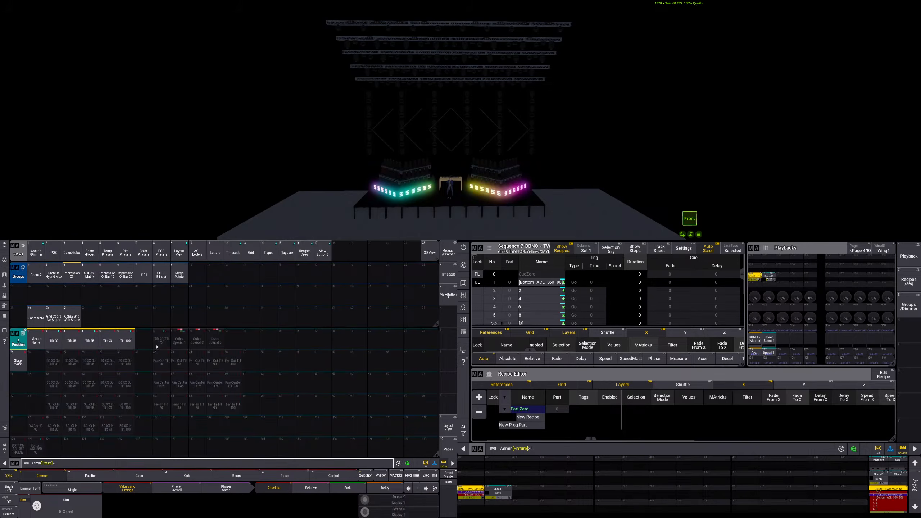
click(22, 366)
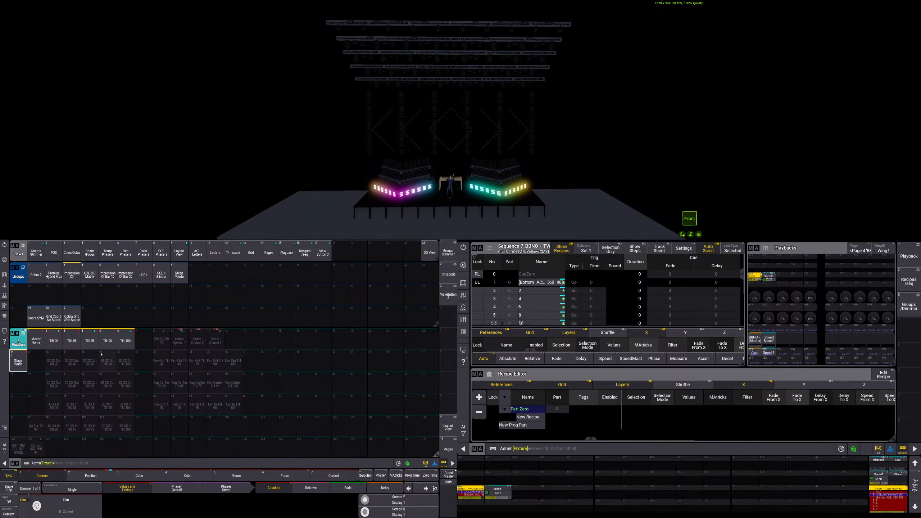
key(BackSpace)
key(BackSpace)
Enable recipe editing and create a recipe applying the Stage Wash position preset to the Front Wash group
click(884, 376)
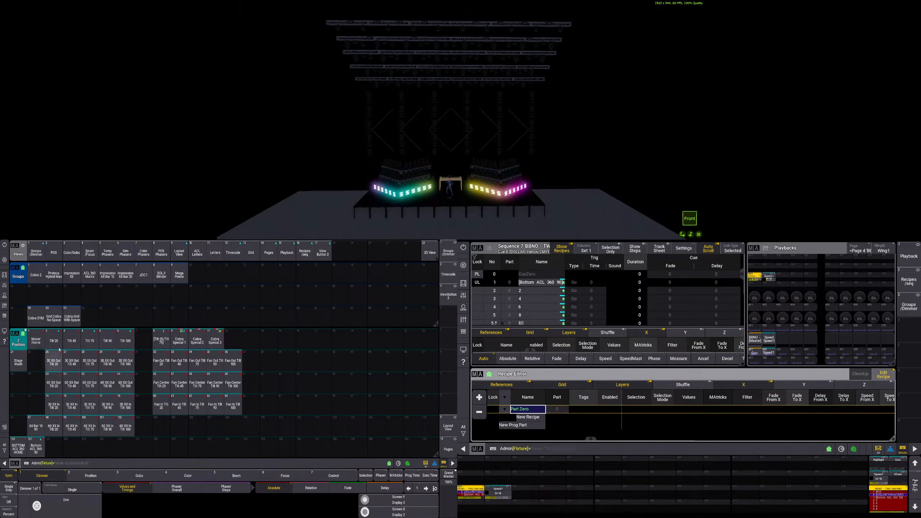
click(36, 253)
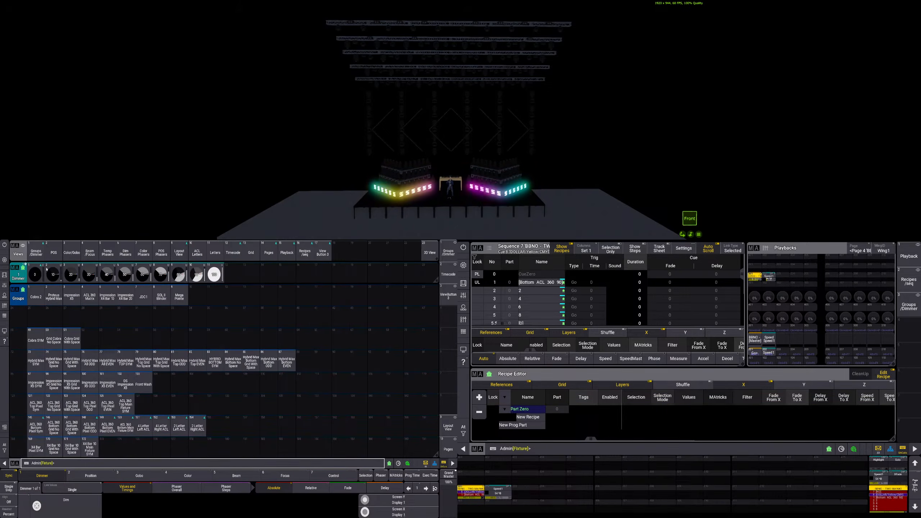
click(144, 383)
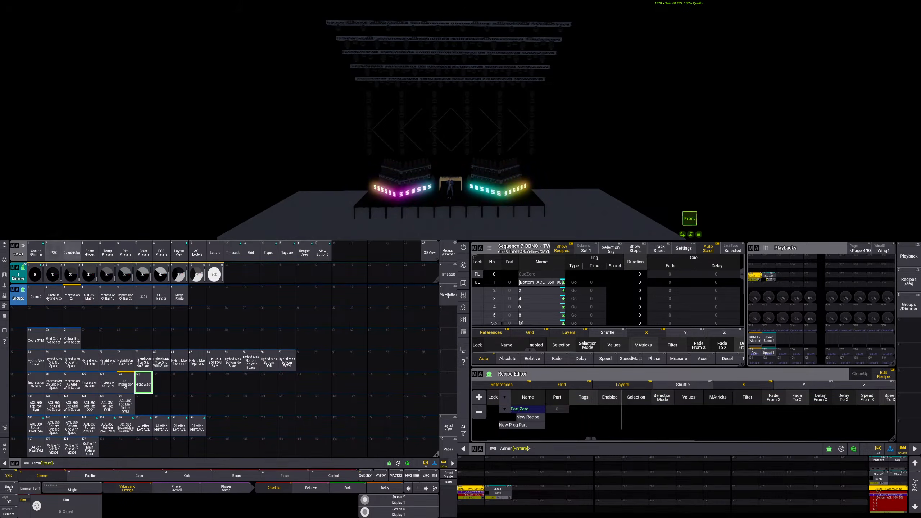
click(54, 253)
click(18, 359)
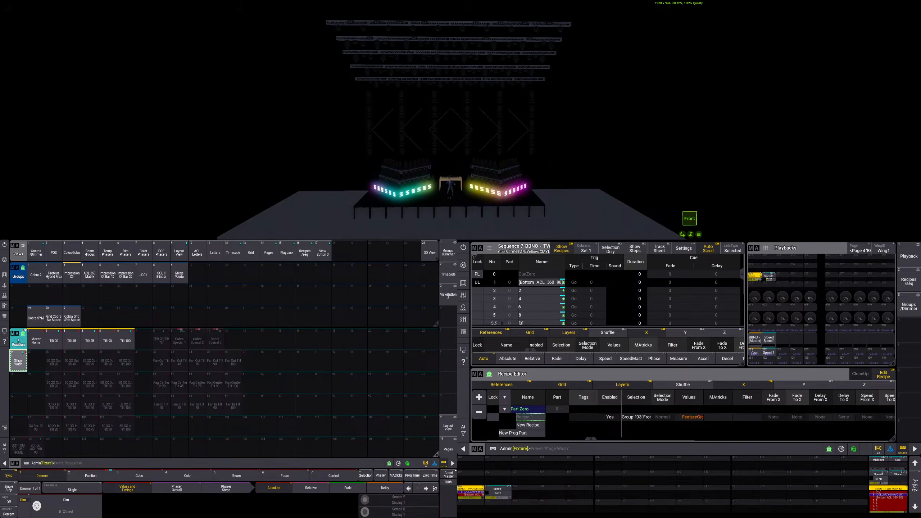
Add a recipe line applying the CTO colour preset to the Front Wash group
click(90, 255)
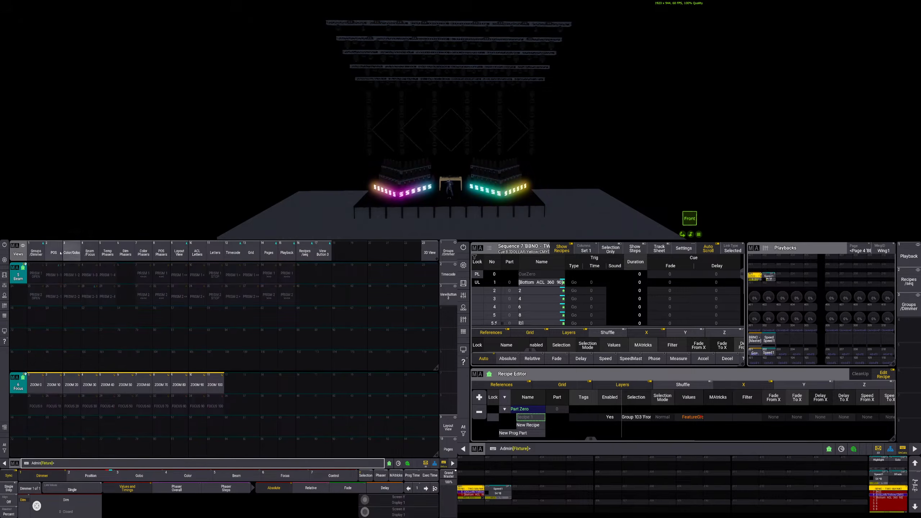
click(75, 253)
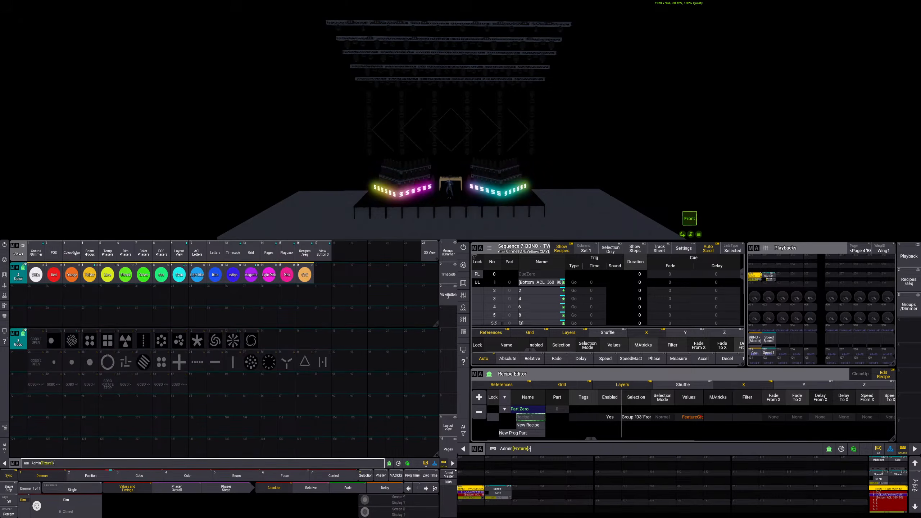
click(309, 275)
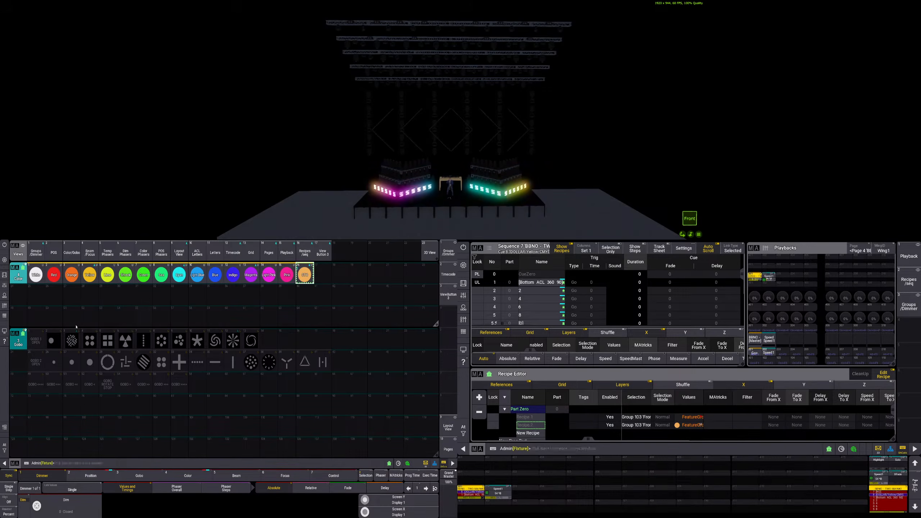
Store the Front Wash position and colour recipes into cue 1 (Bottom ACL 360 90) with Merge, and clear the programmer
click(551, 285)
click(664, 421)
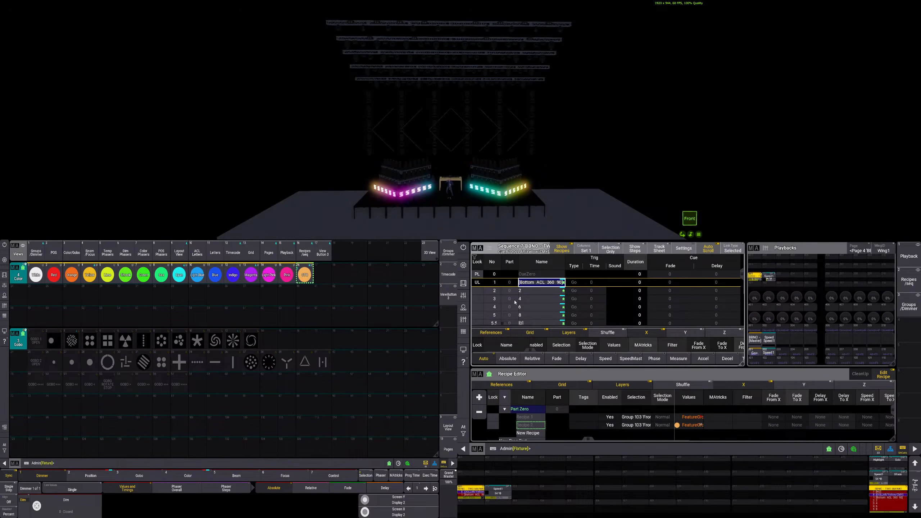
click(478, 285)
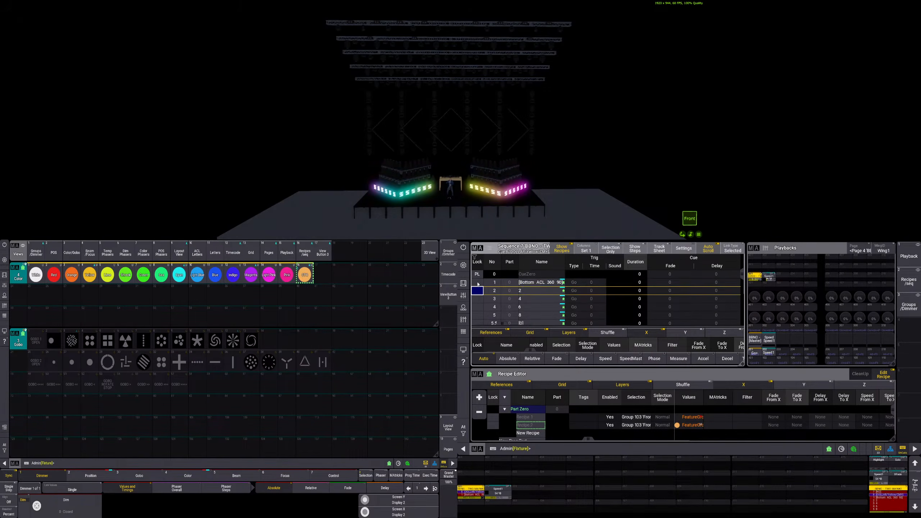
key(s)
click(534, 284)
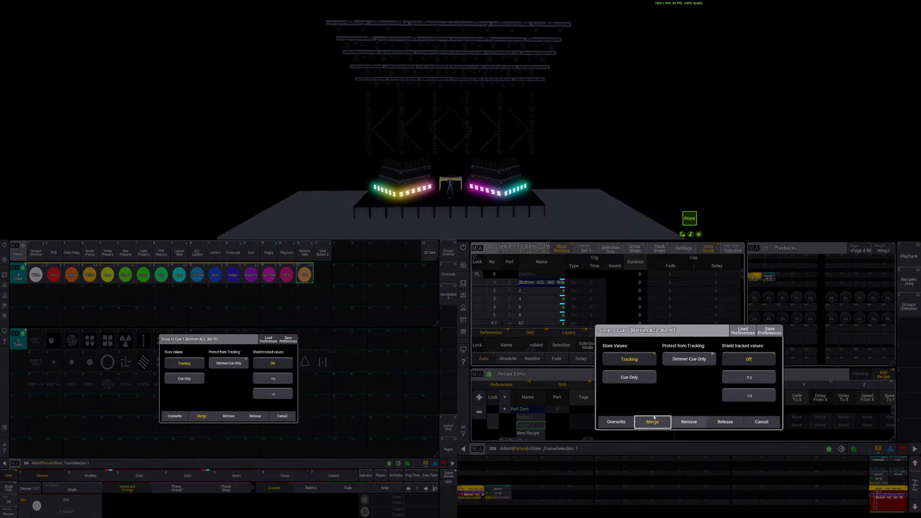
click(654, 422)
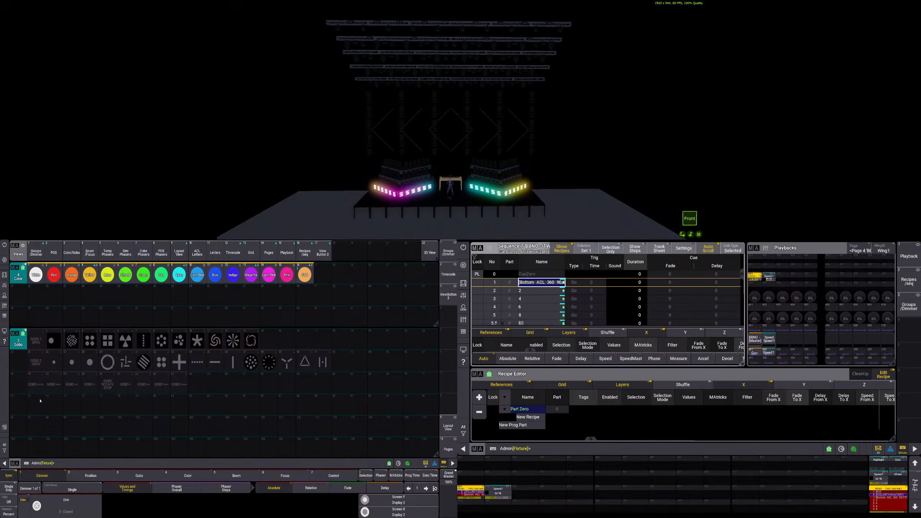
key(c)
Try zoom presets from ZOOM 0 to ZOOM 60 on the Front Wash group at full intensity with recipe editing on
click(36, 253)
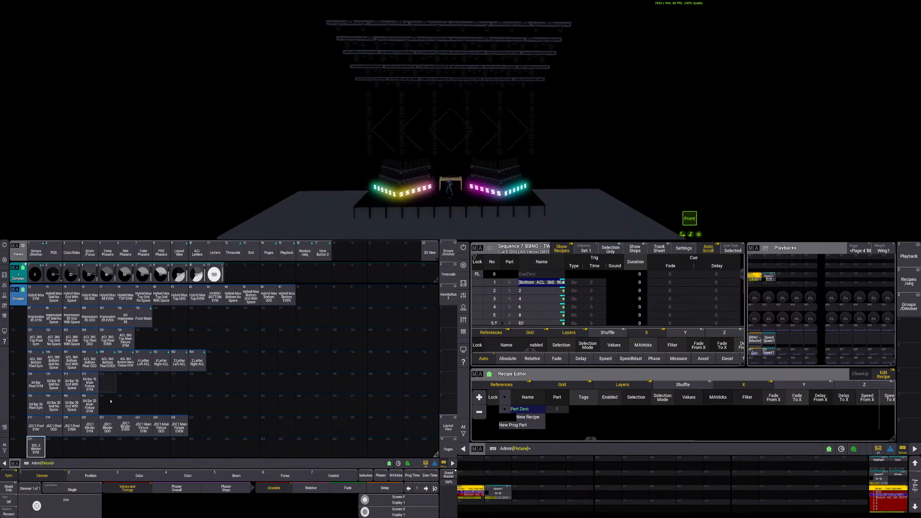
click(144, 315)
click(214, 275)
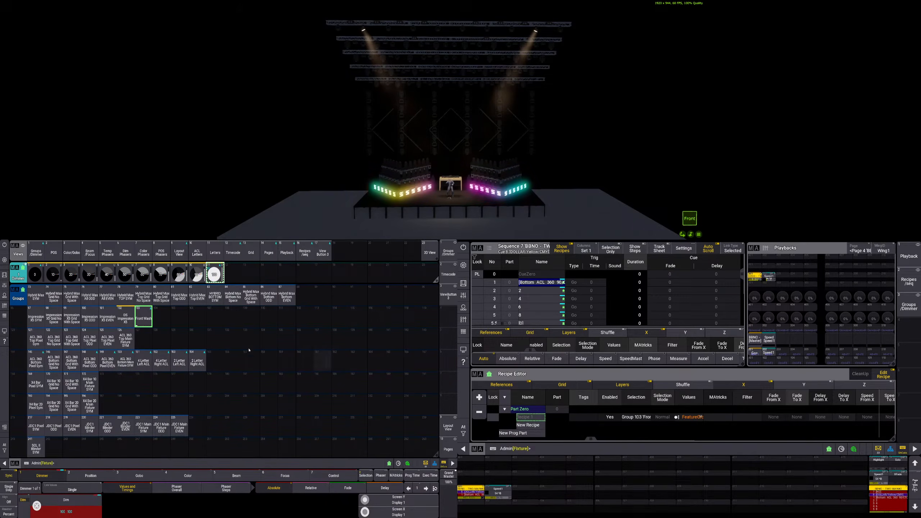
click(89, 253)
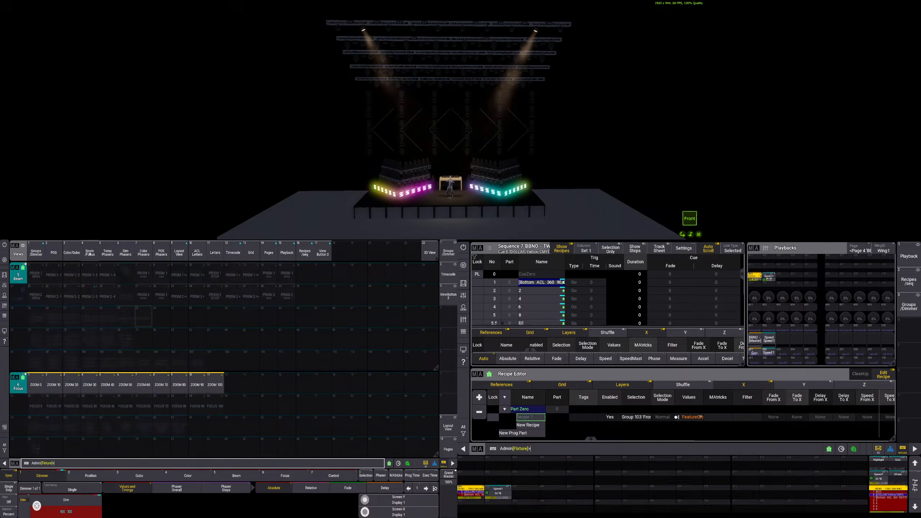
click(143, 384)
click(36, 384)
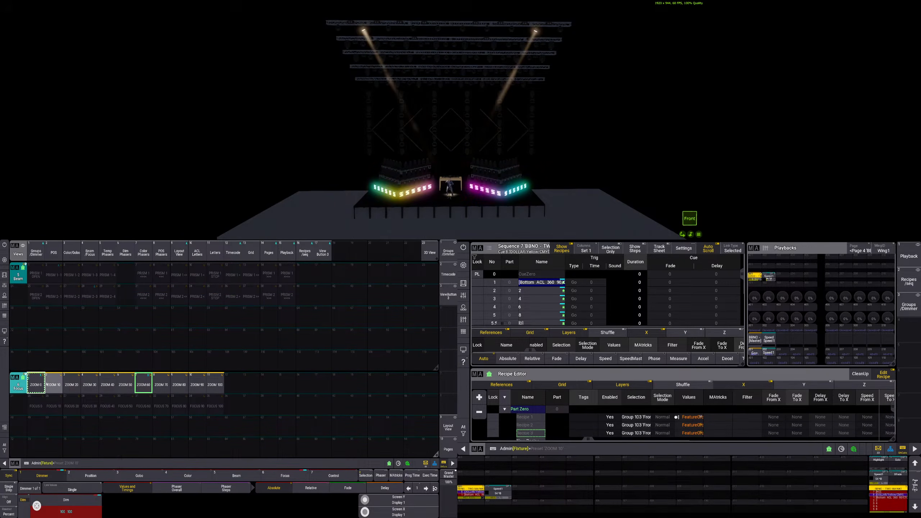
click(72, 384)
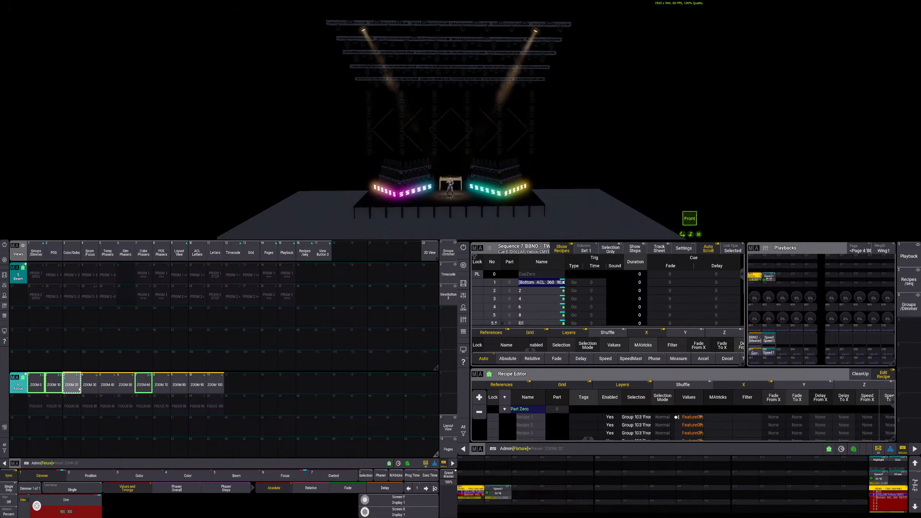
click(89, 386)
click(108, 386)
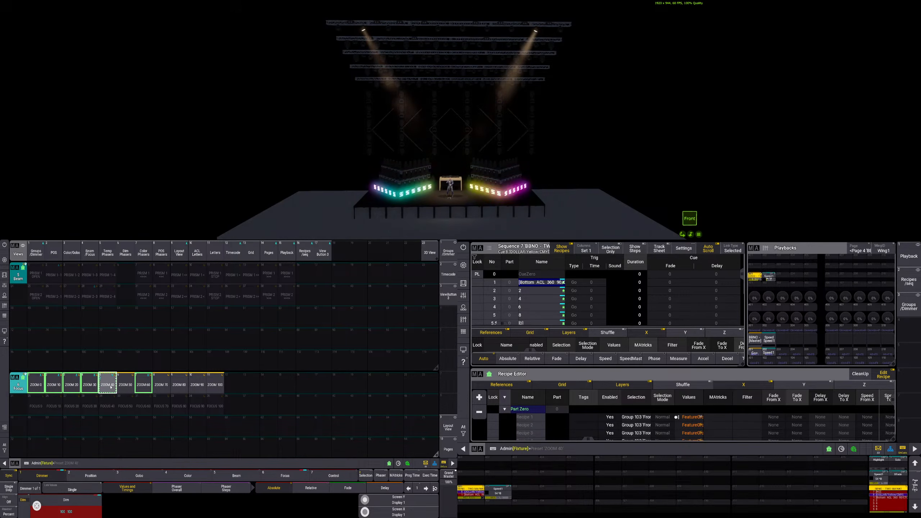
Undo the trial zoom recipe lines and clear the programmer
key(BackSpace)
key(BackSpace)
key(BackSpace)
key(BackSpace)
key(BackSpace)
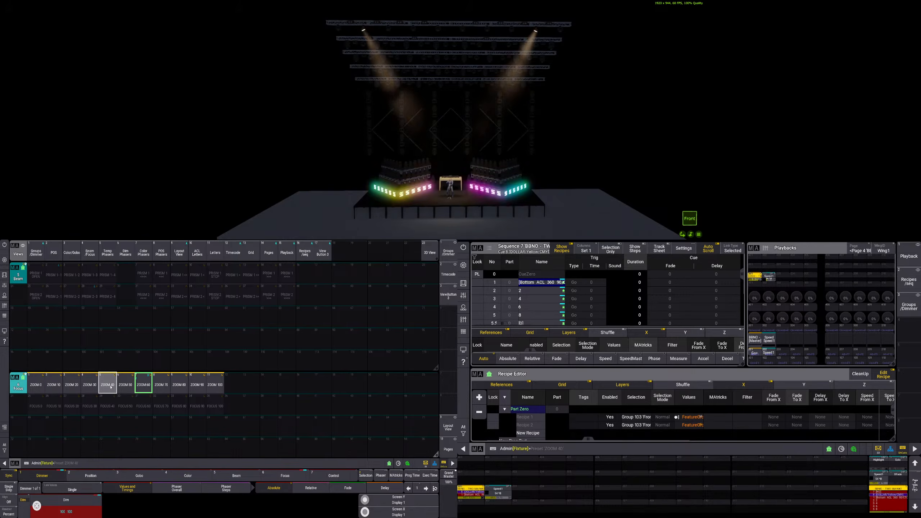
key(Escape)
key(Escape)
key(Escape)
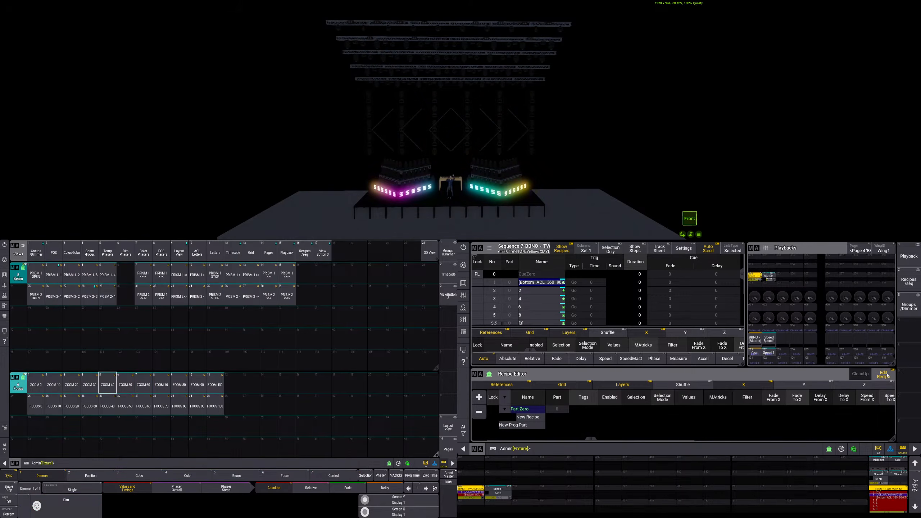
Turn off recipe editing and bring the Front Wash group to full intensity
click(887, 376)
click(38, 253)
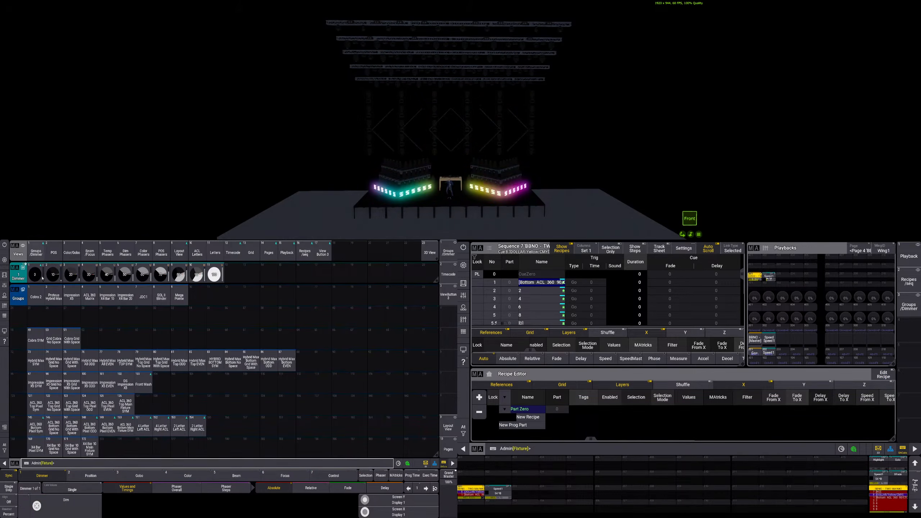
click(143, 383)
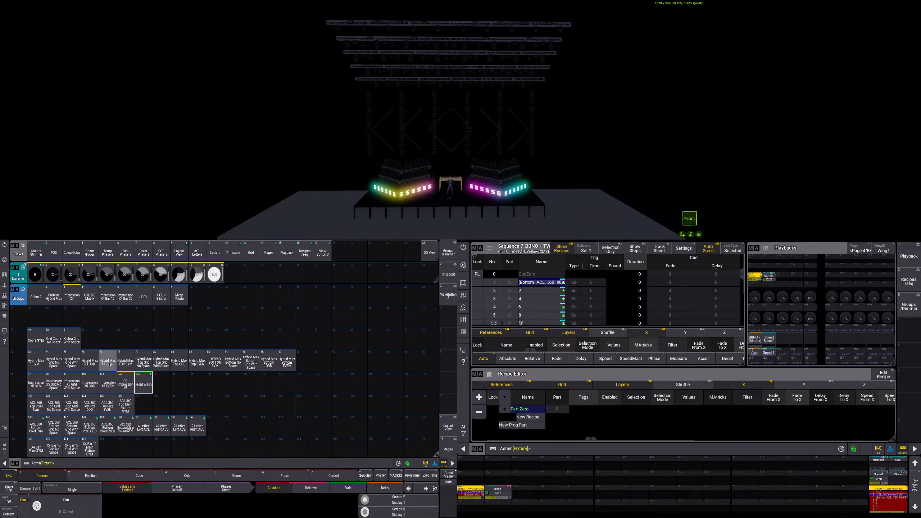
click(90, 253)
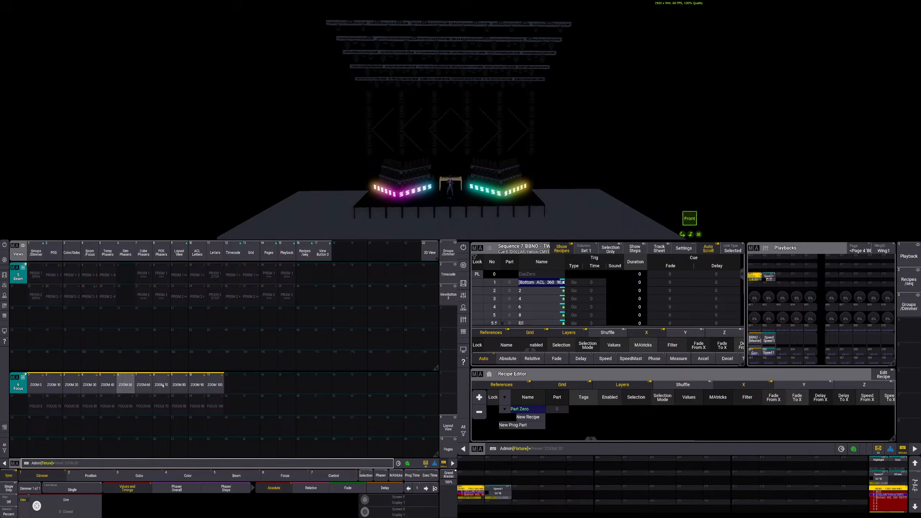
click(36, 253)
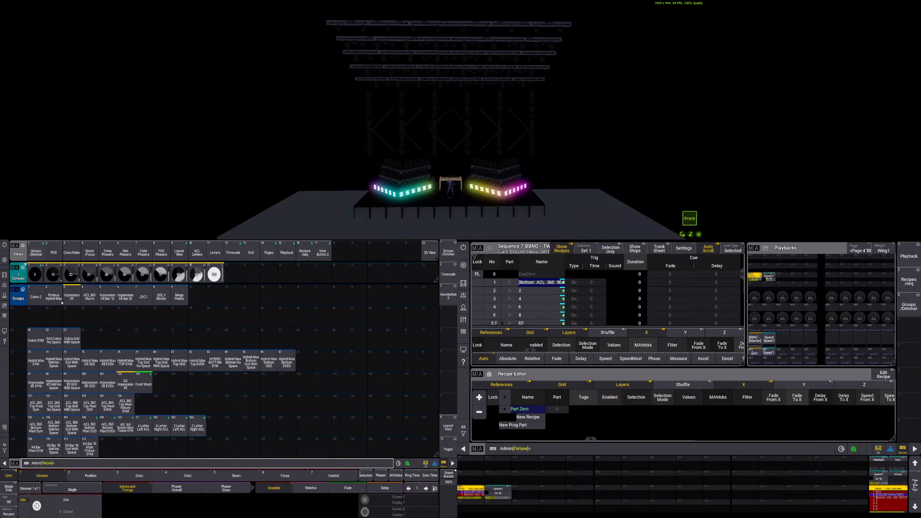
click(215, 274)
Compare narrow and wide zoom presets up to ZOOM 100 on the Front Wash fixtures and apply ZOOM 40
click(90, 253)
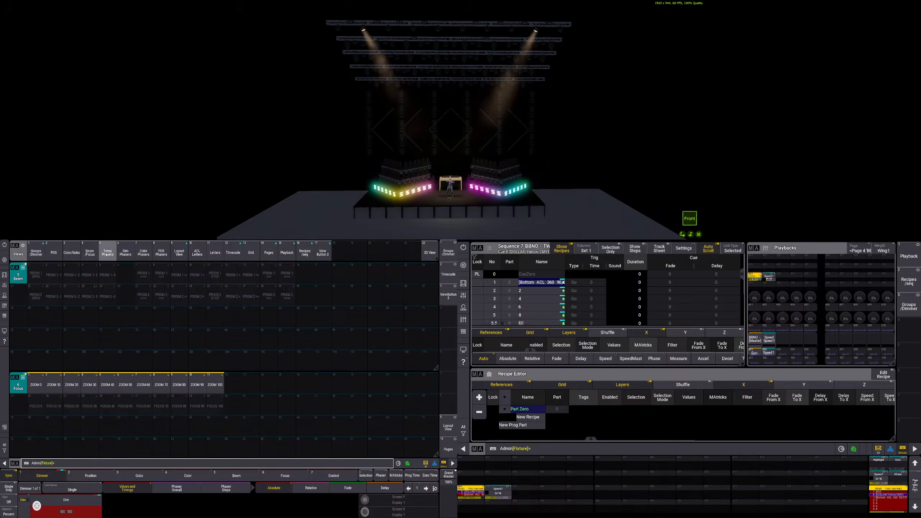
click(212, 388)
click(127, 385)
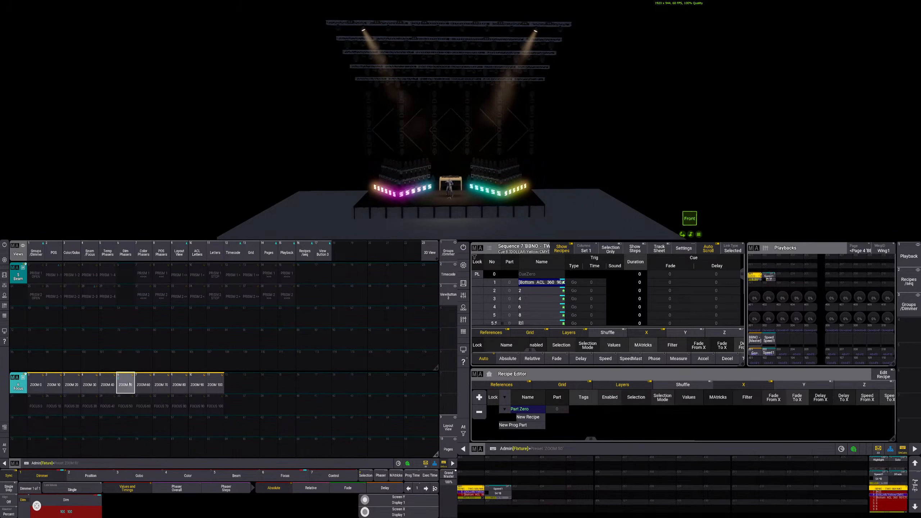
click(71, 385)
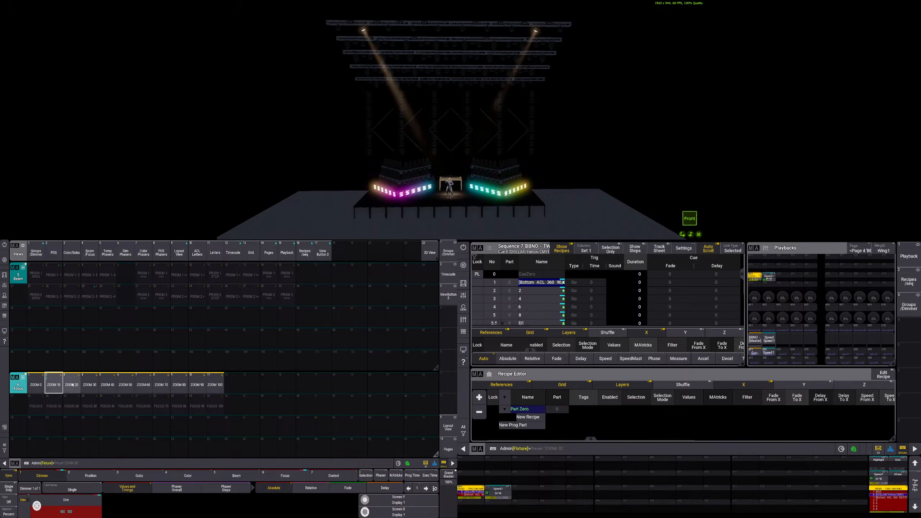
click(172, 382)
click(215, 384)
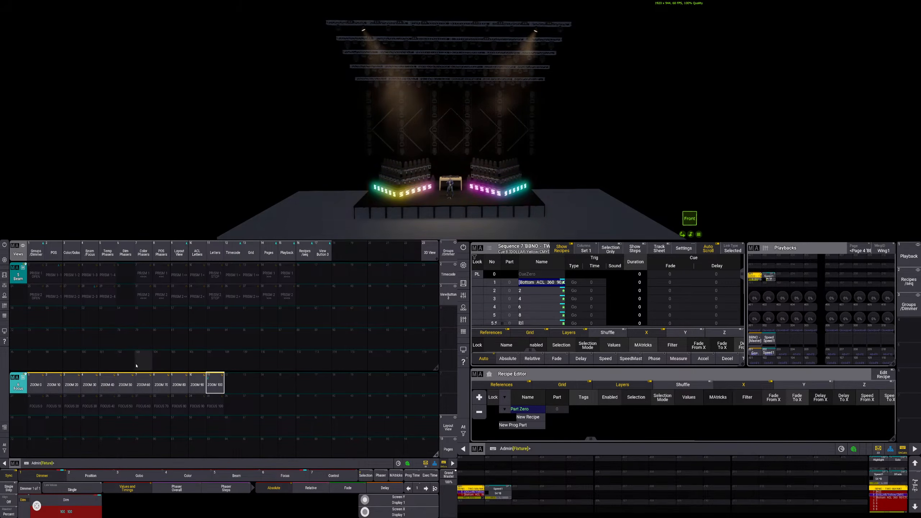
click(108, 384)
click(91, 385)
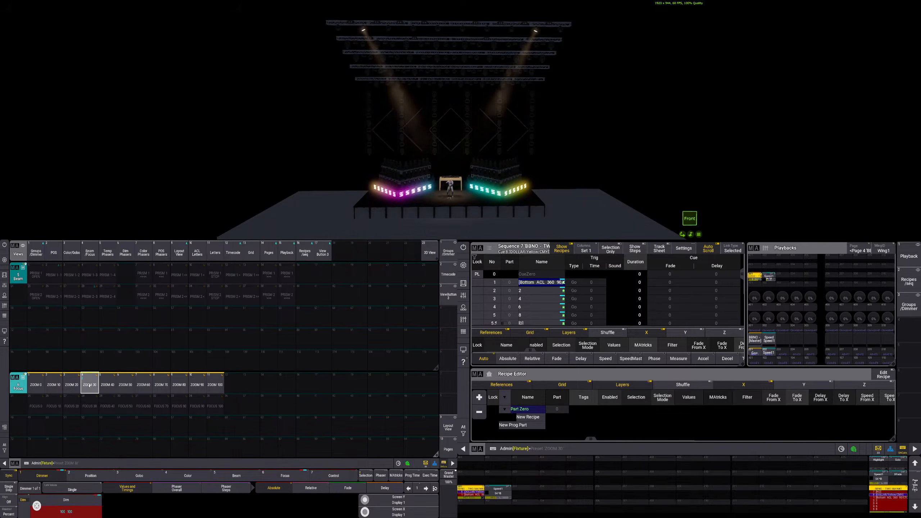
click(66, 386)
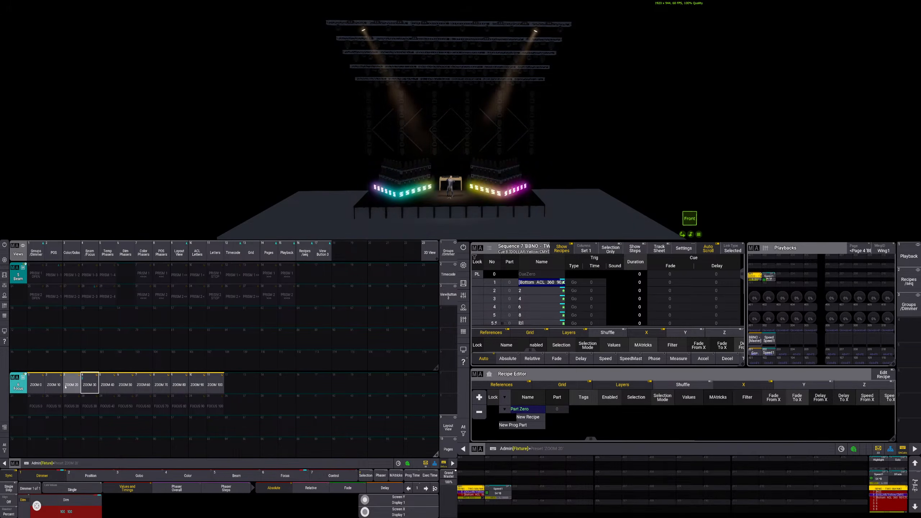
click(106, 385)
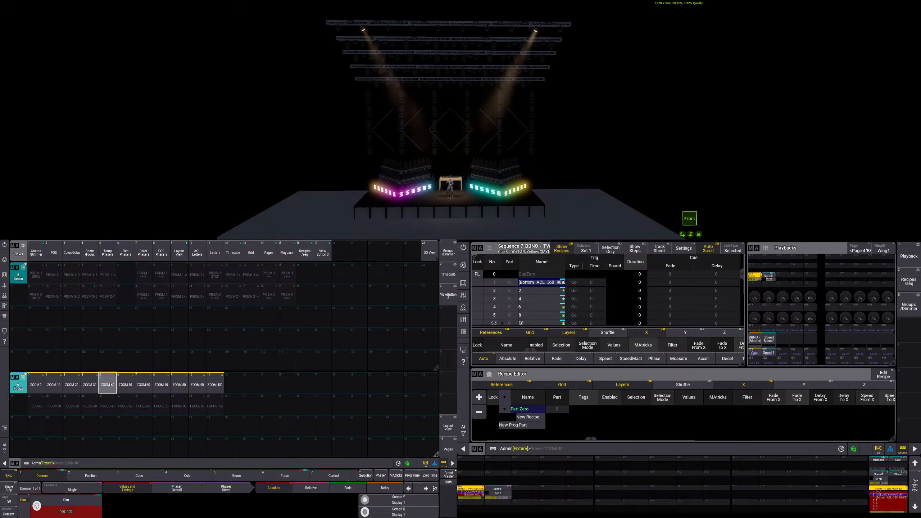
Re-enable recipe editing, create a recipe applying ZOOM 40 to the Front Wash group, and clear the fixture selection
click(883, 375)
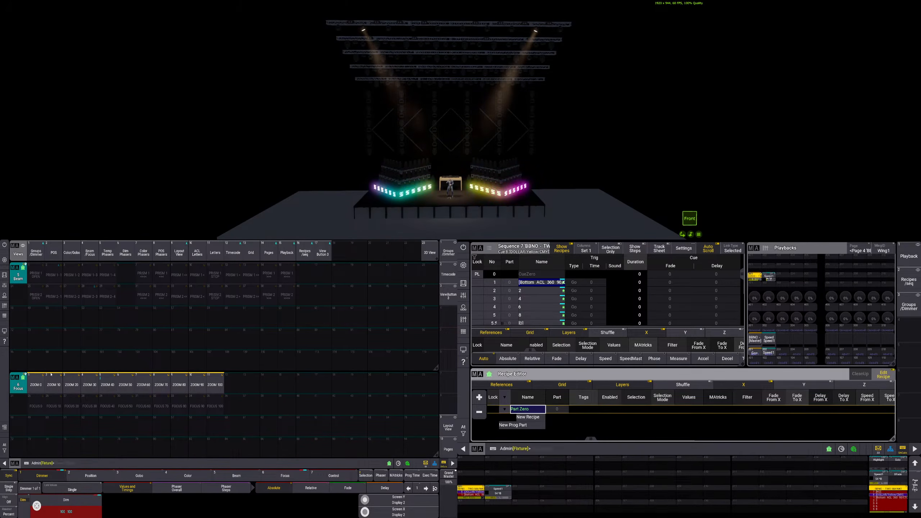
click(33, 254)
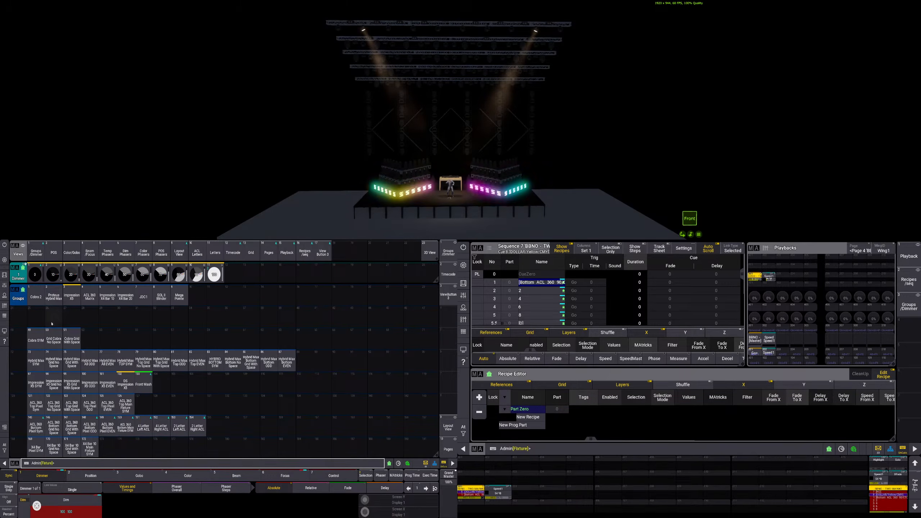
click(143, 385)
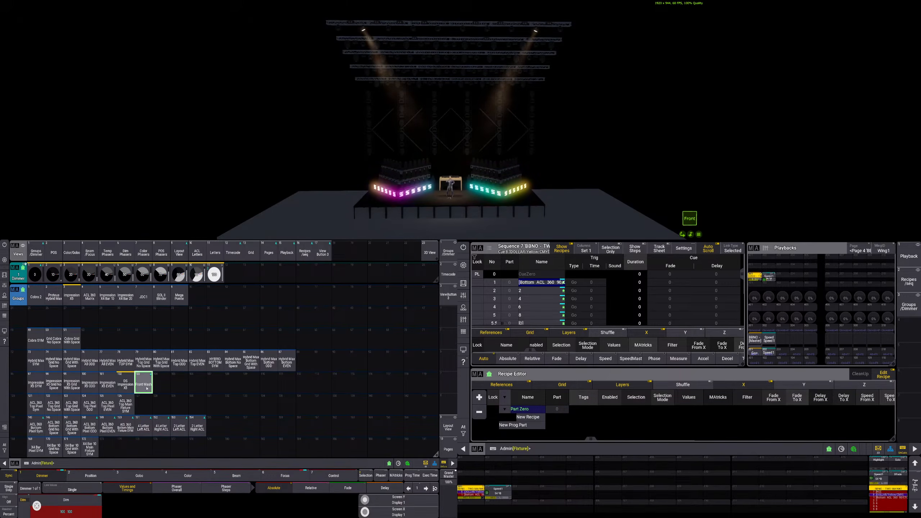
click(89, 252)
click(107, 387)
click(107, 387)
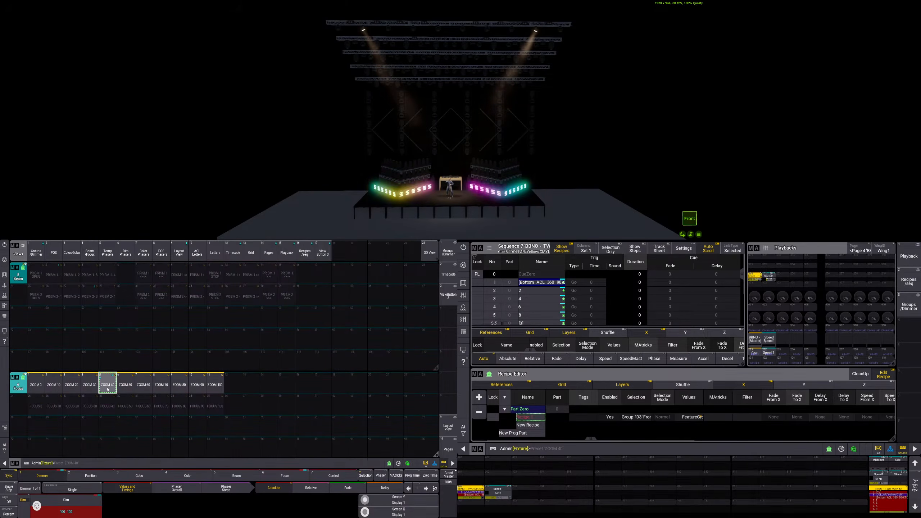
key(Escape)
key(Escape)
key(Escape)
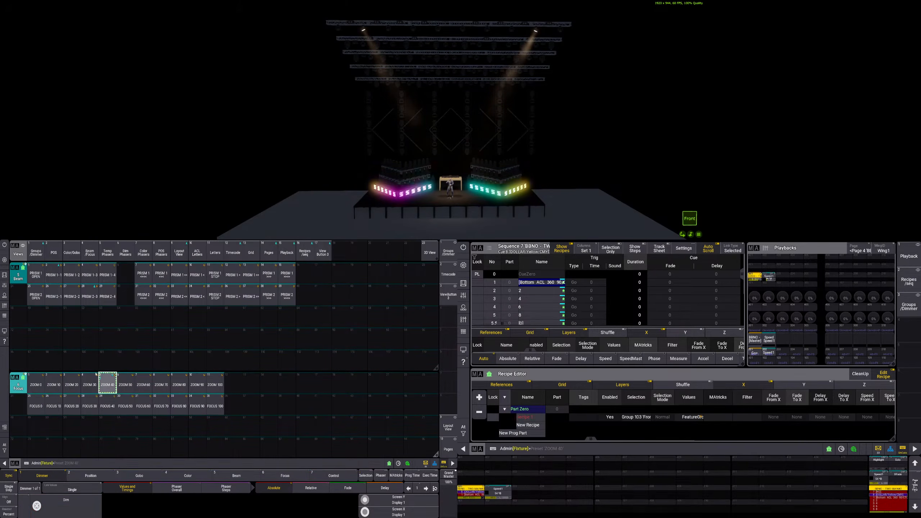
Create a recipe applying ZOOM 40 to the Front Wash group and store it into cue 1 with Merge
click(37, 252)
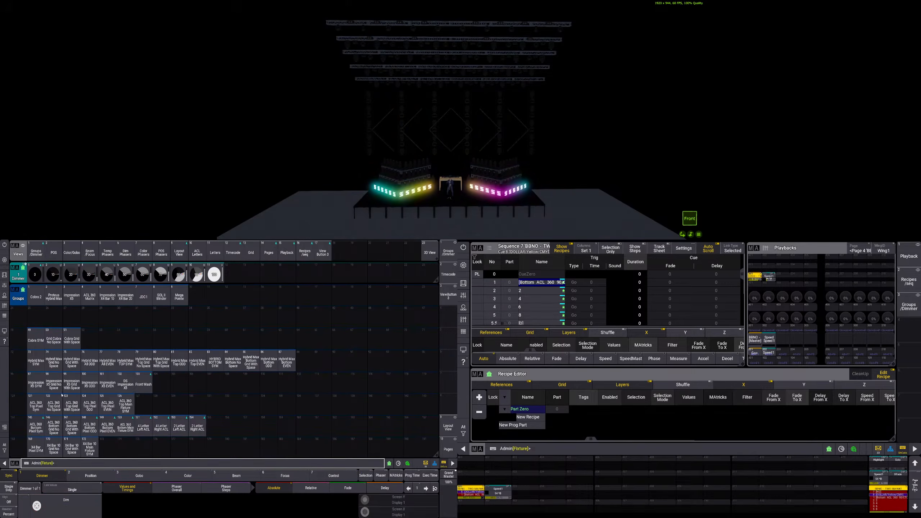
click(143, 384)
click(89, 253)
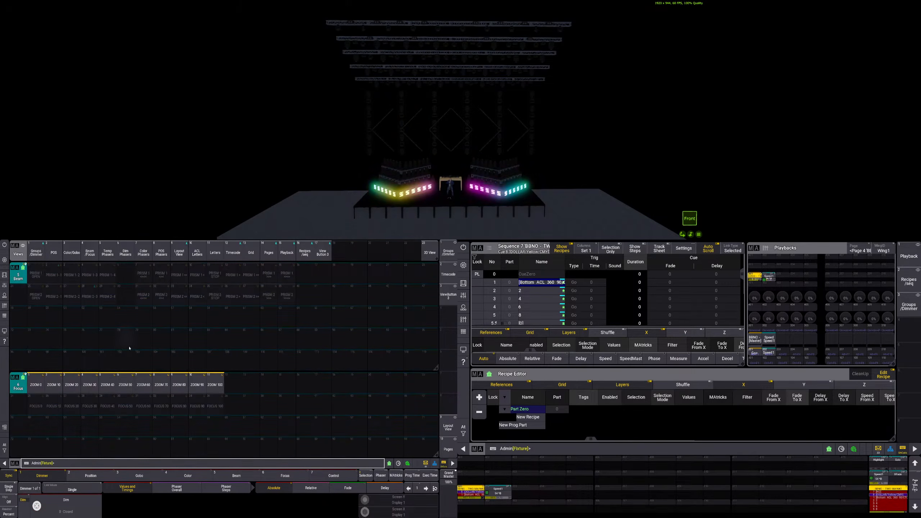
click(107, 386)
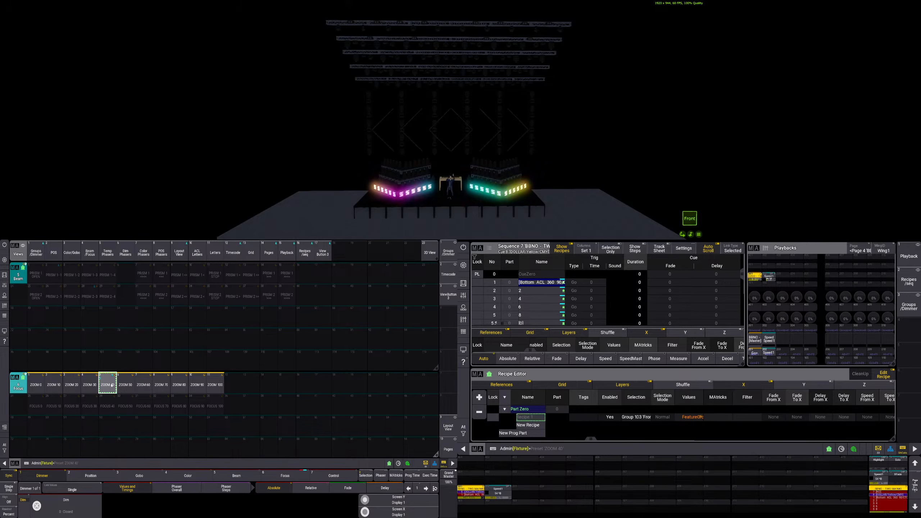
key(s)
click(546, 284)
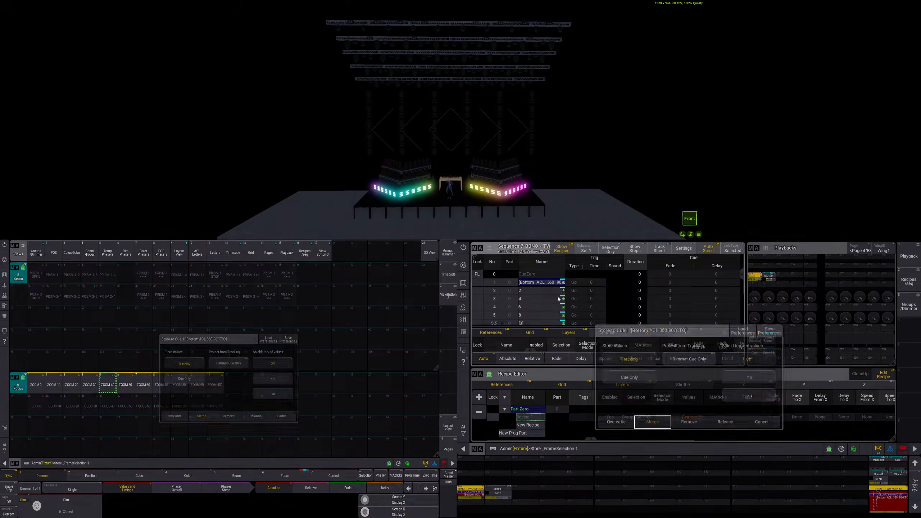
click(662, 422)
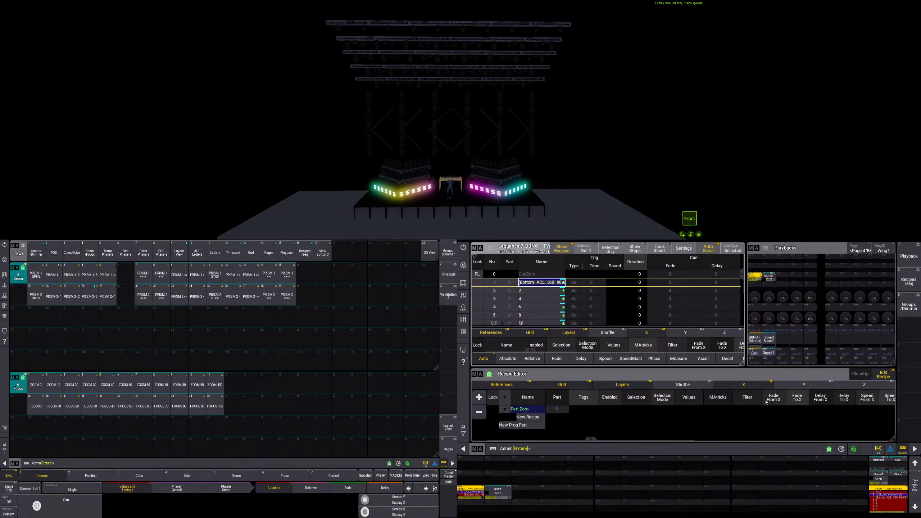
Advance the sequence playback through its cues until cue 5.5 is active
click(756, 354)
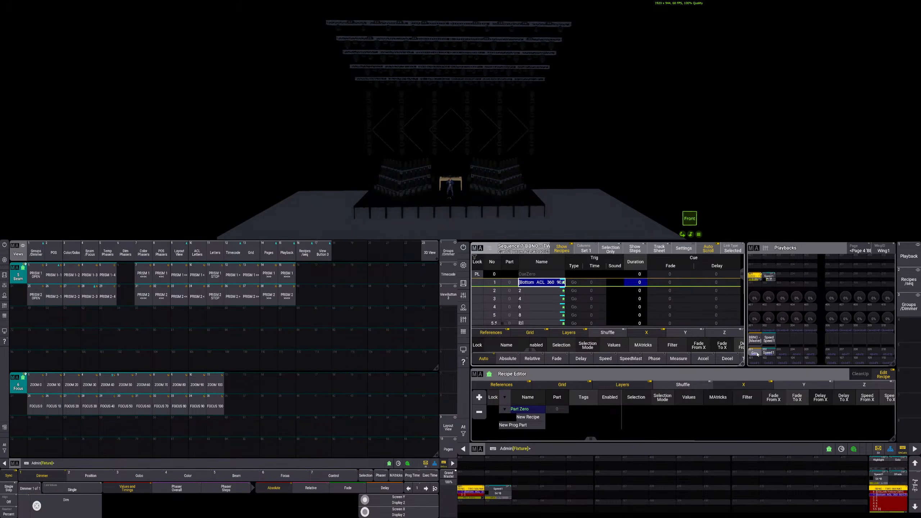
click(756, 353)
click(756, 354)
click(756, 354)
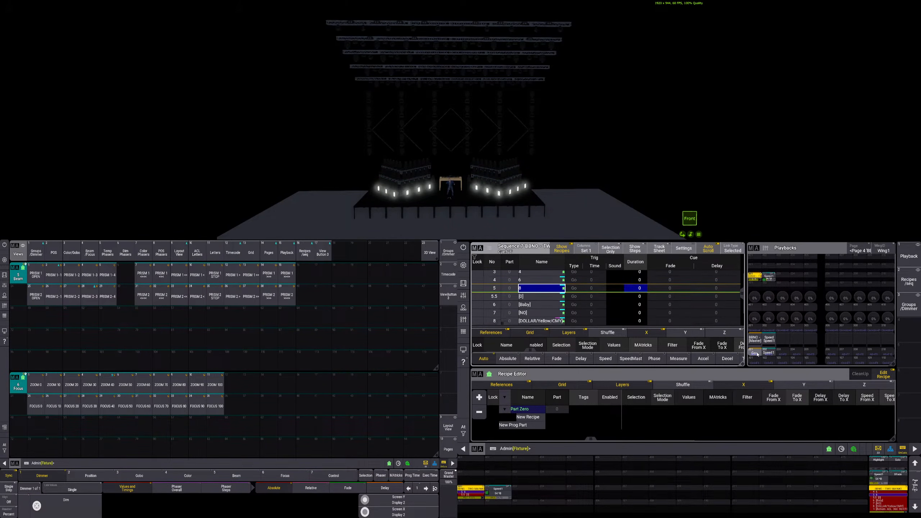
click(756, 354)
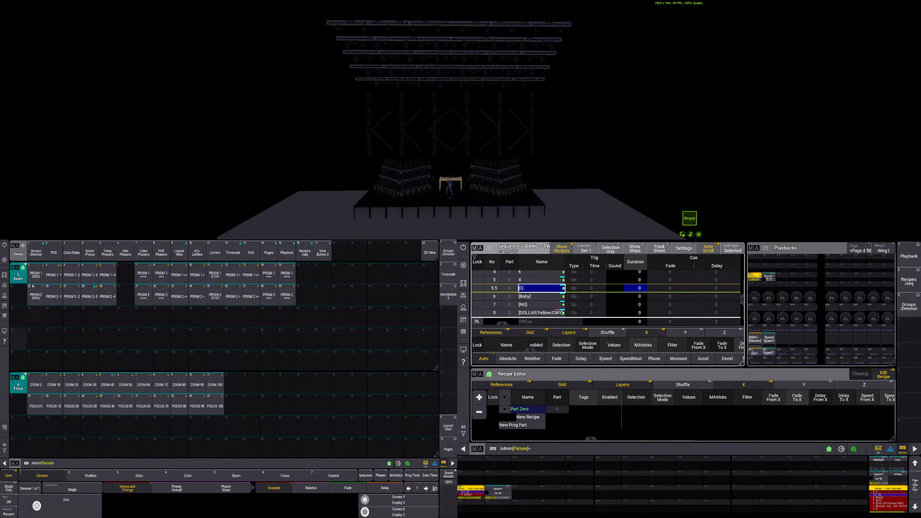
Turn on Highlight for the X4 Bar Pixel SYM group, check its colour and position presets, and clear the selection
click(36, 252)
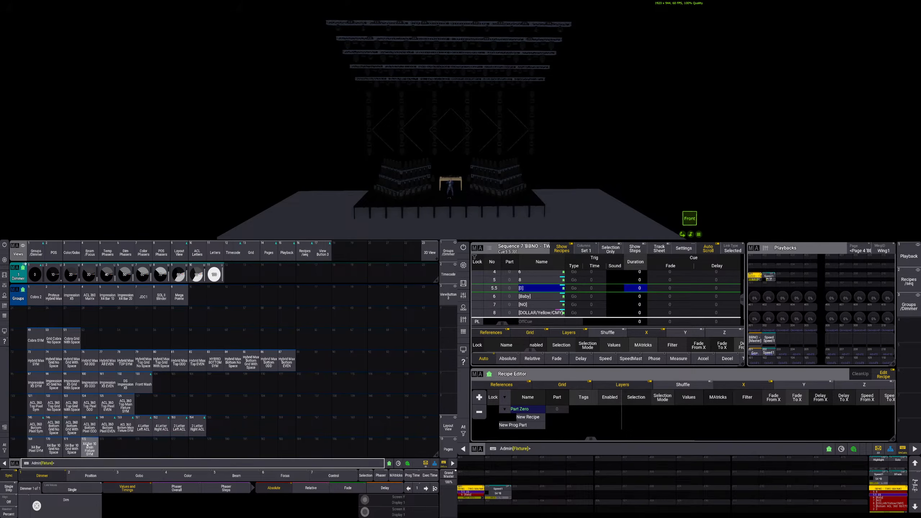
click(36, 448)
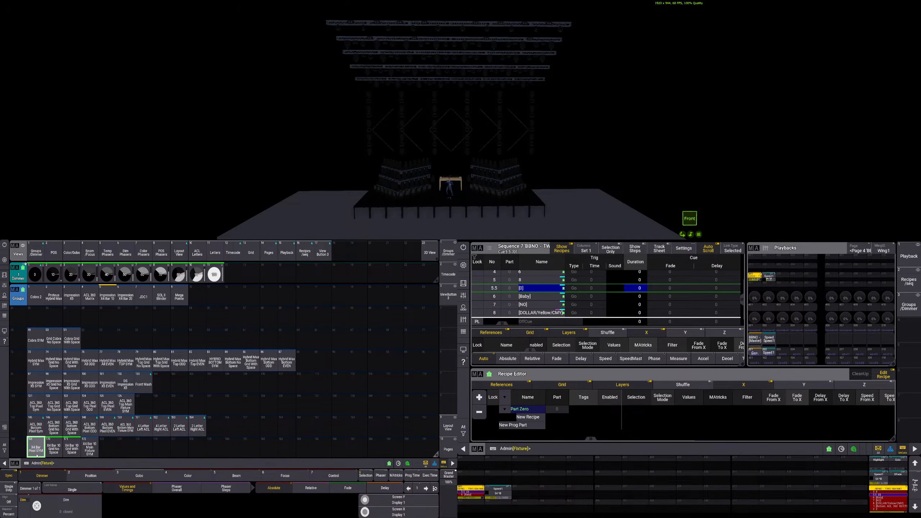
key(h)
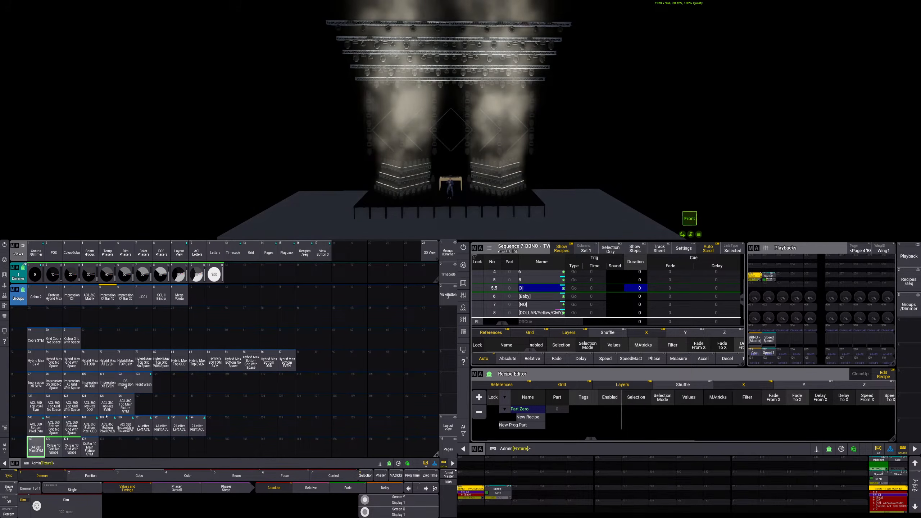
click(67, 252)
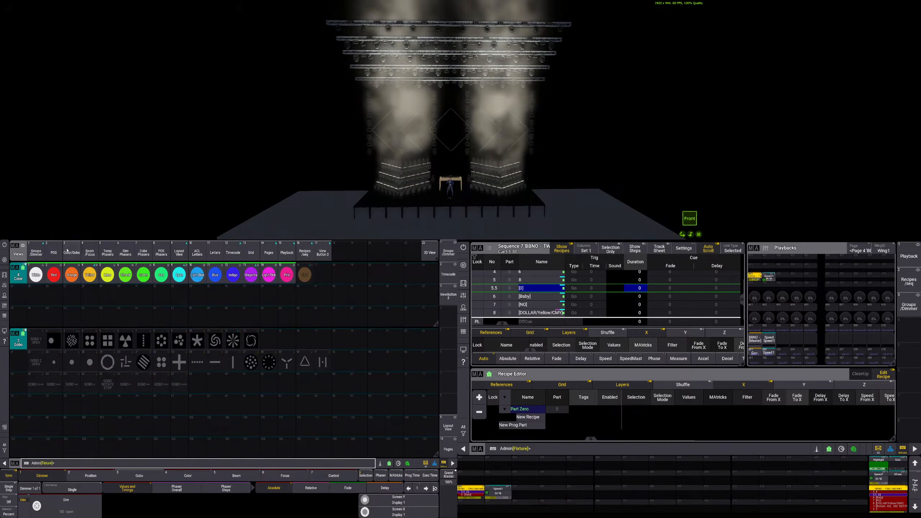
click(54, 252)
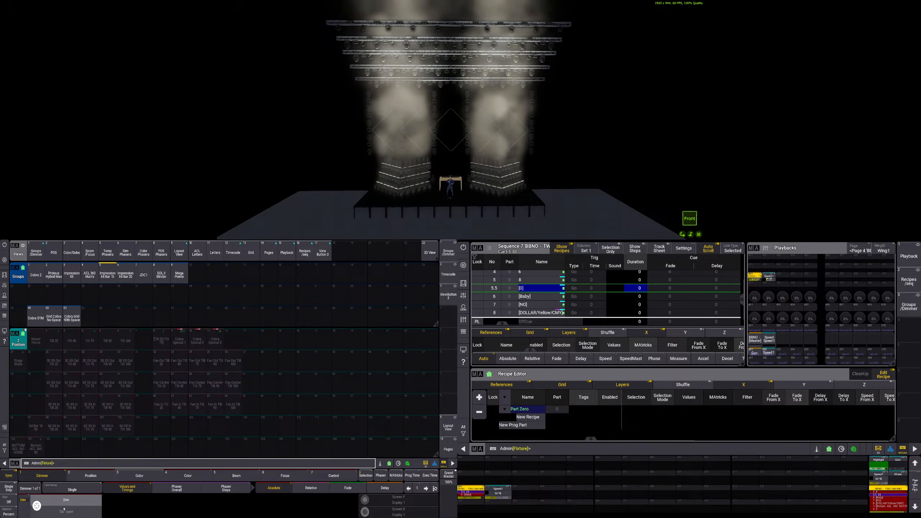
click(85, 478)
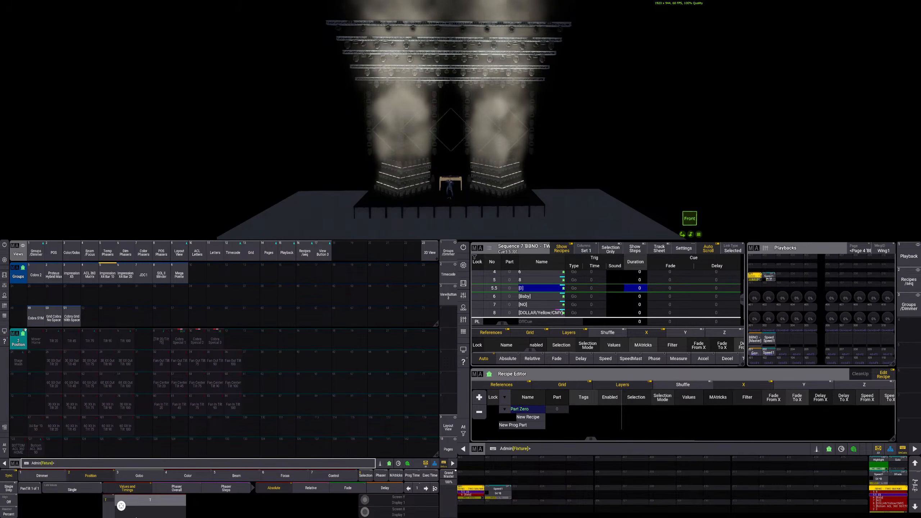
key(BackSpace)
Turn off recipe editing and try out a manual tilt on the X4 Bar Pixel SYM group
click(883, 375)
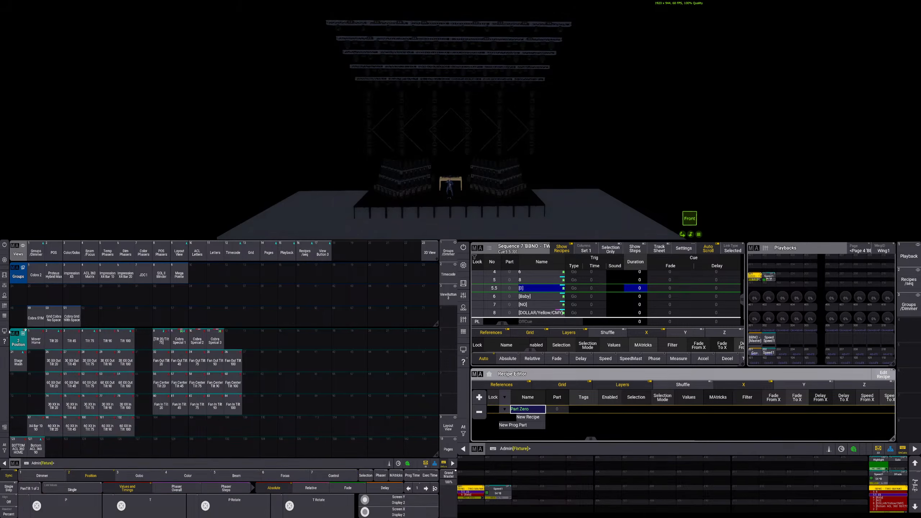
click(36, 251)
click(35, 446)
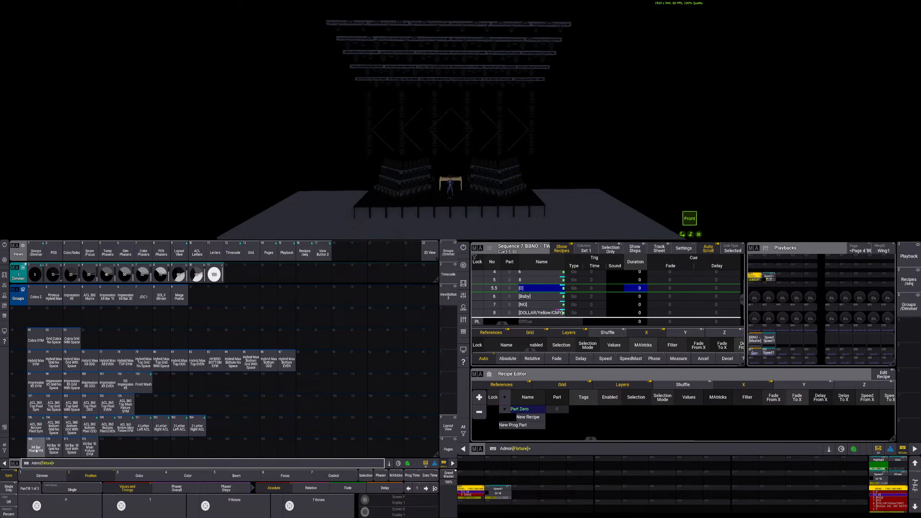
click(53, 253)
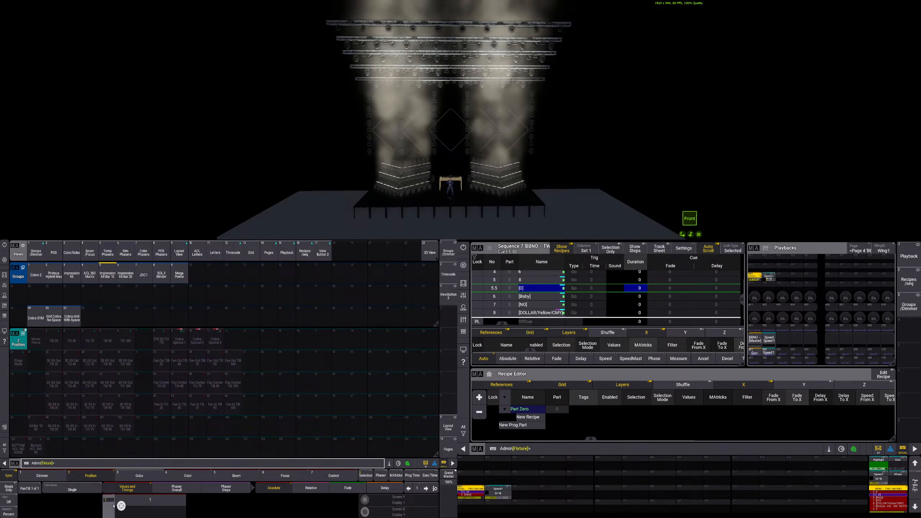
click(164, 500)
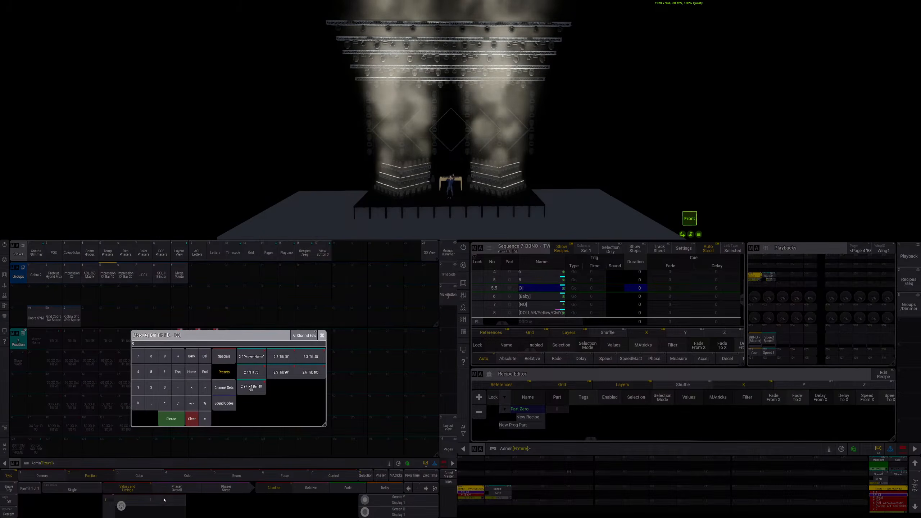
key(Return)
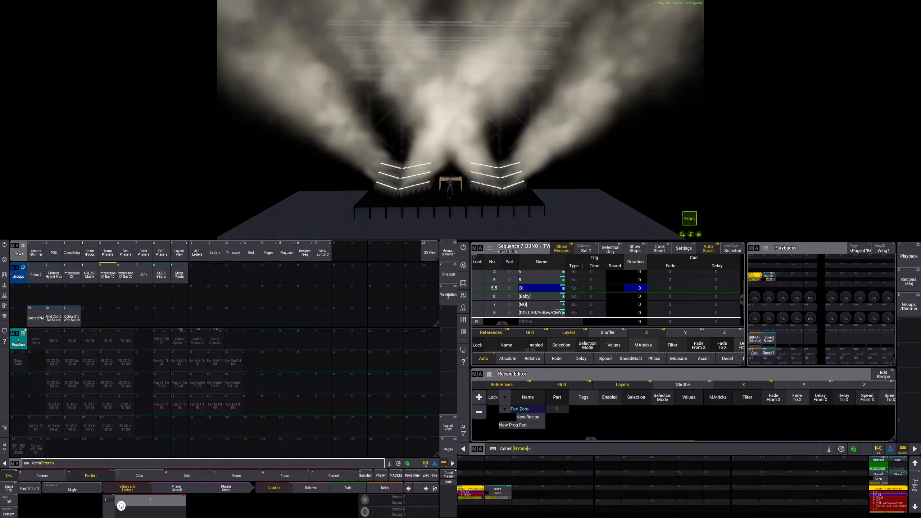
key(c)
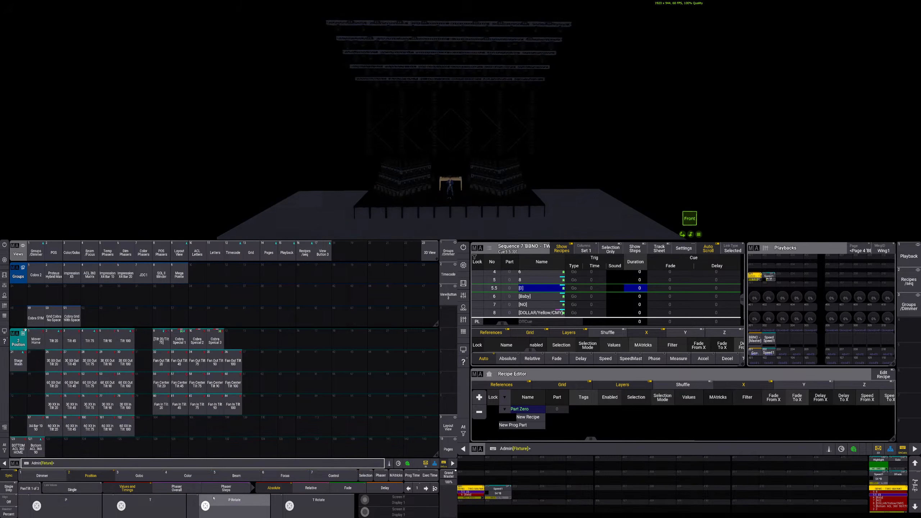
Try the Tilt 90 position on the X4 Bar 10 Main Fixture SYM group and clear the programmer
click(36, 251)
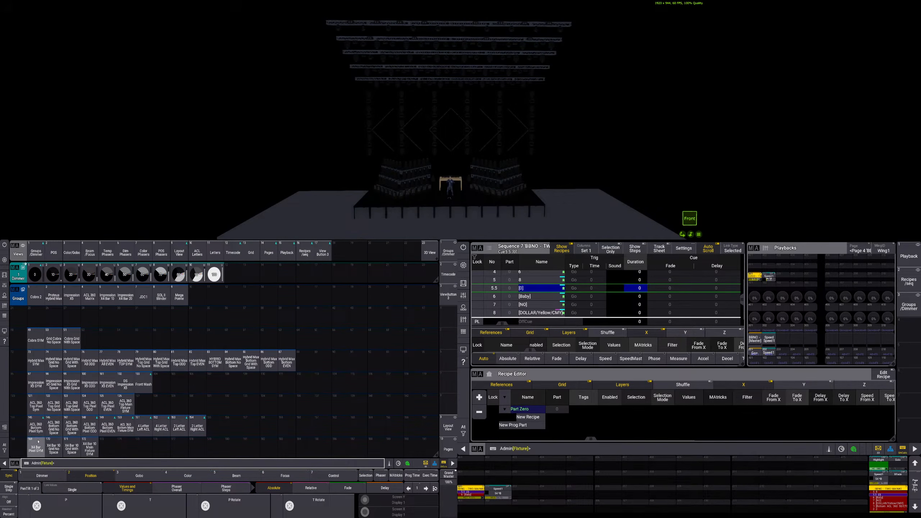
click(90, 448)
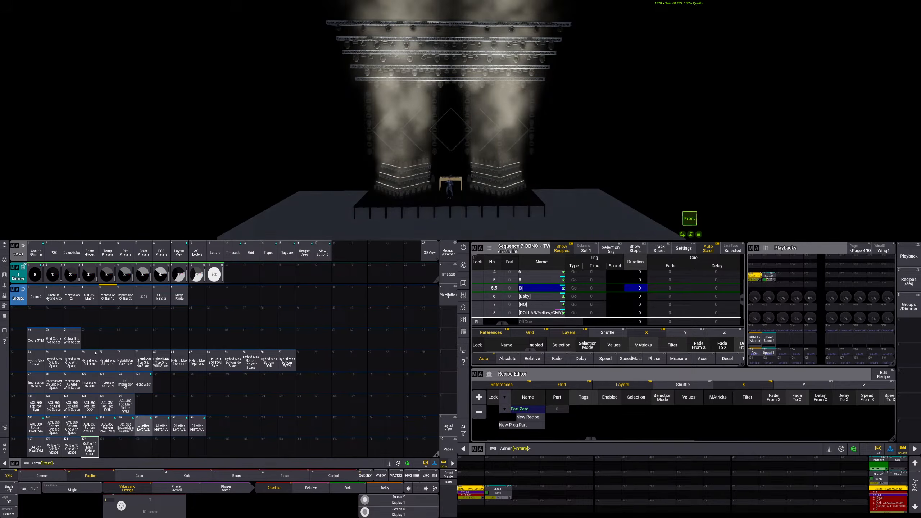
click(53, 253)
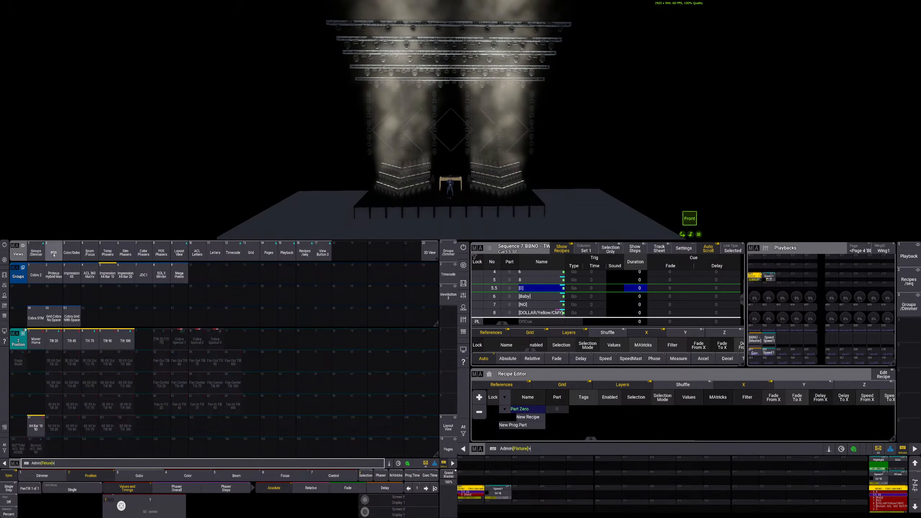
click(113, 344)
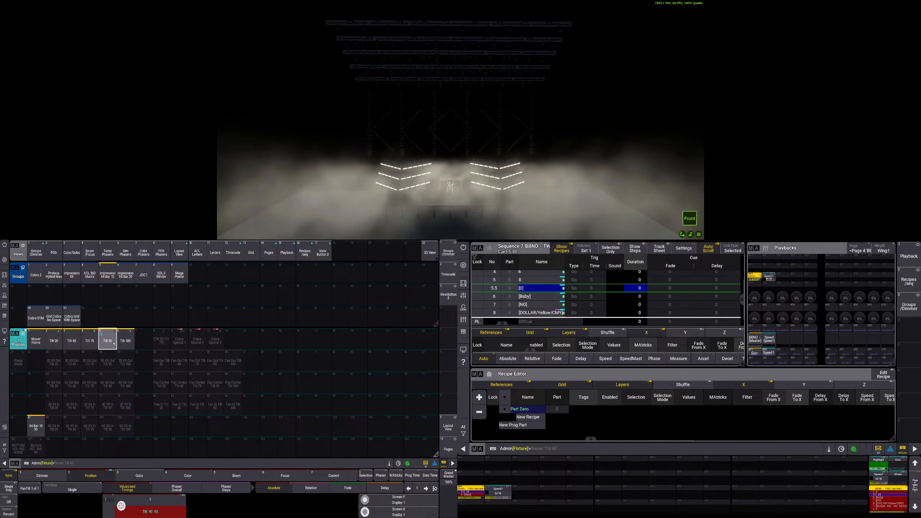
key(c)
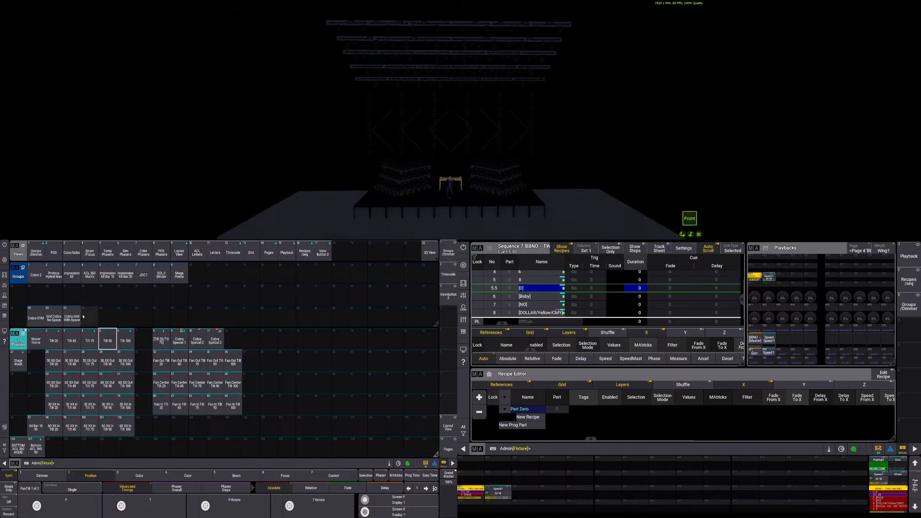
Re-enable recipe editing and create a recipe applying Tilt 90 to the X4 Bar 10 Main Fixture SYM group
click(881, 374)
click(36, 252)
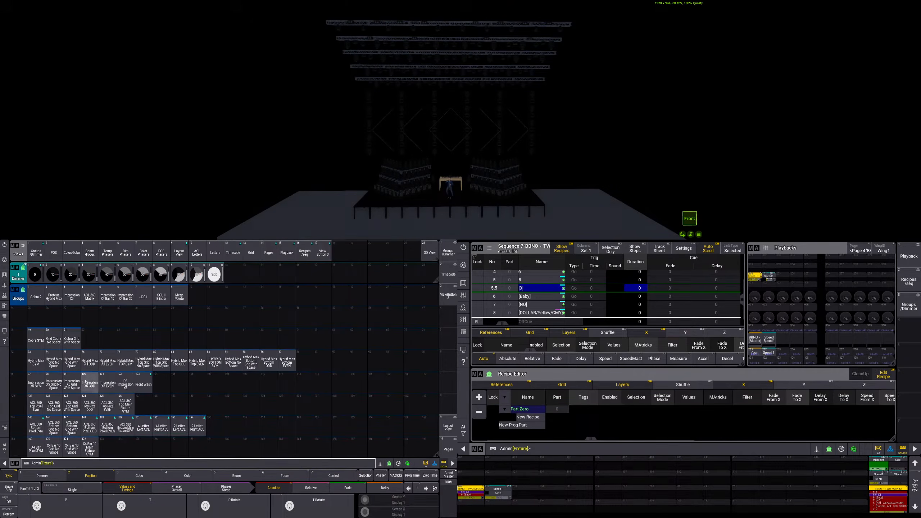
click(89, 450)
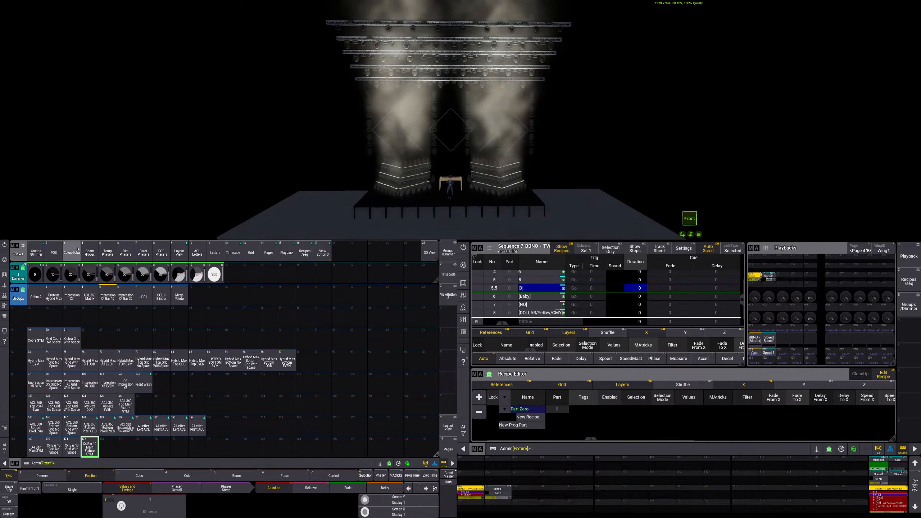
click(54, 253)
click(107, 340)
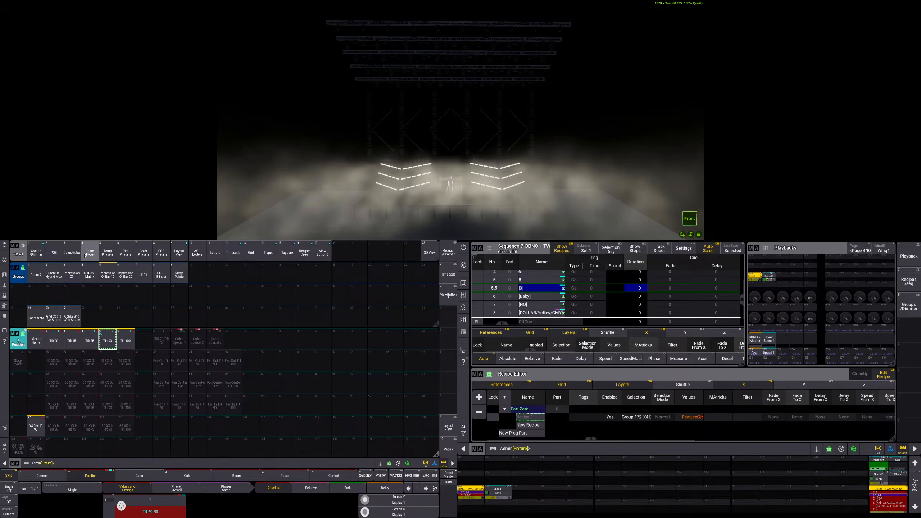
Turn off recipe editing and compare ZOOM 0 and ZOOM 100 on the X4 Bar fixtures
click(883, 375)
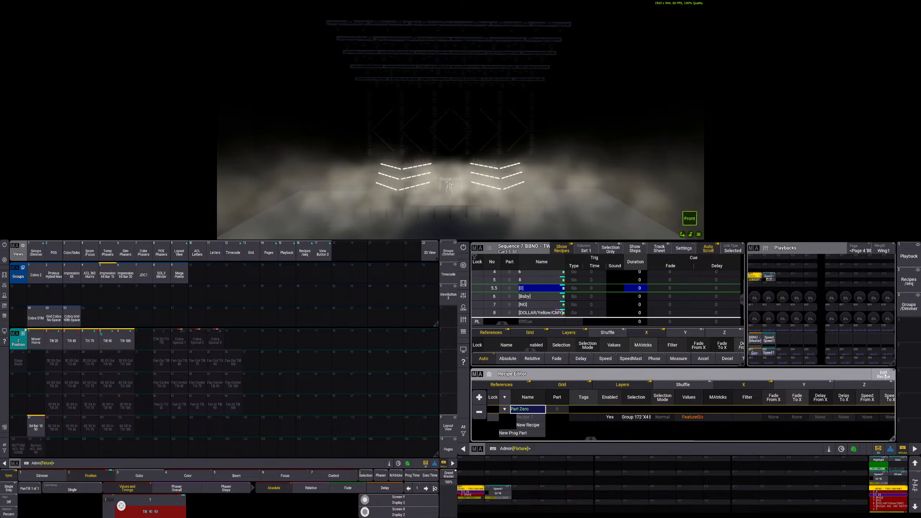
click(90, 253)
click(215, 388)
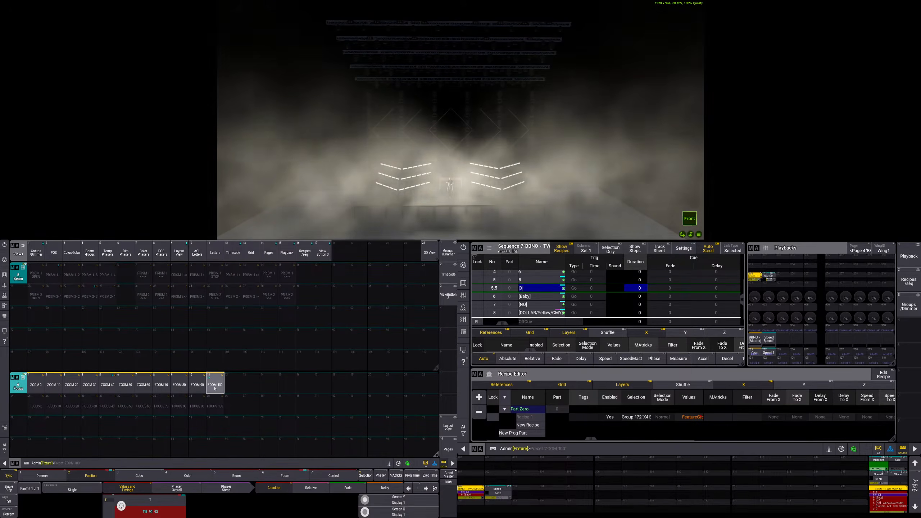
click(37, 387)
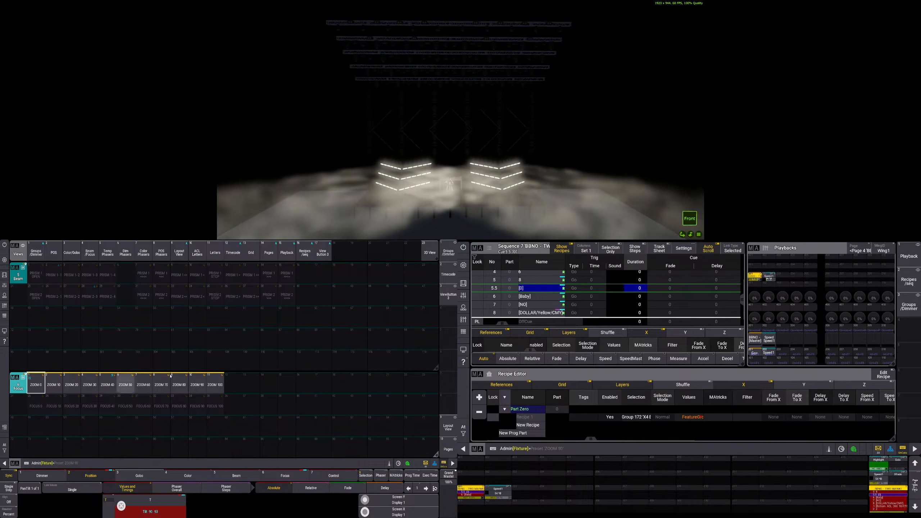
click(221, 387)
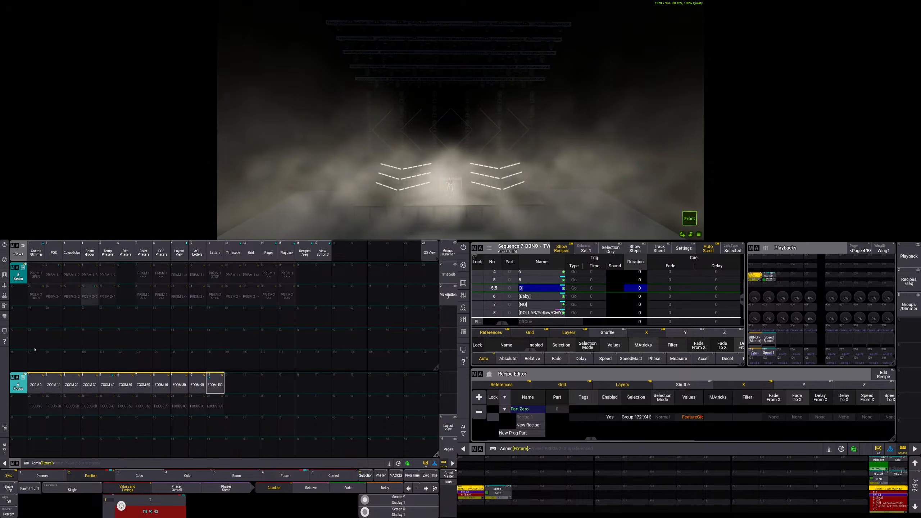
Re-enable recipe editing and add a ZOOM 100 recipe for the X4 Bar fixtures, keeping its default label
click(883, 375)
click(212, 385)
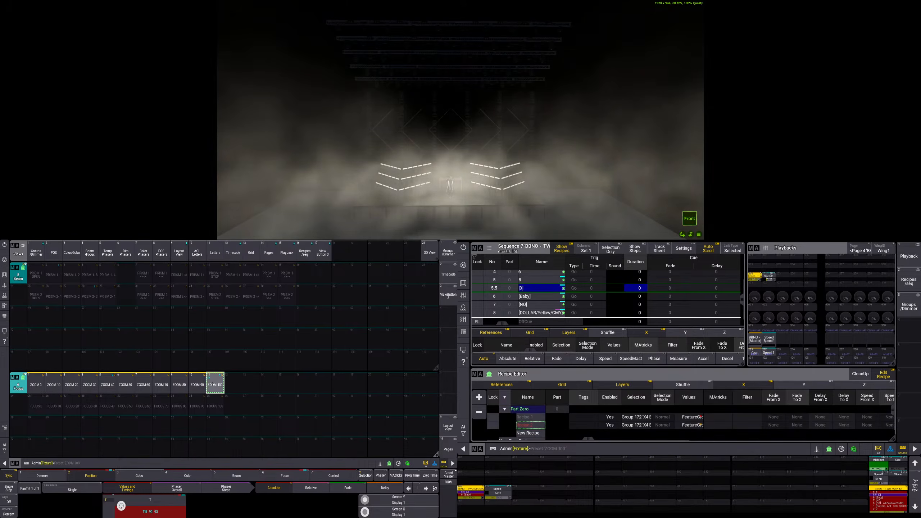
click(526, 425)
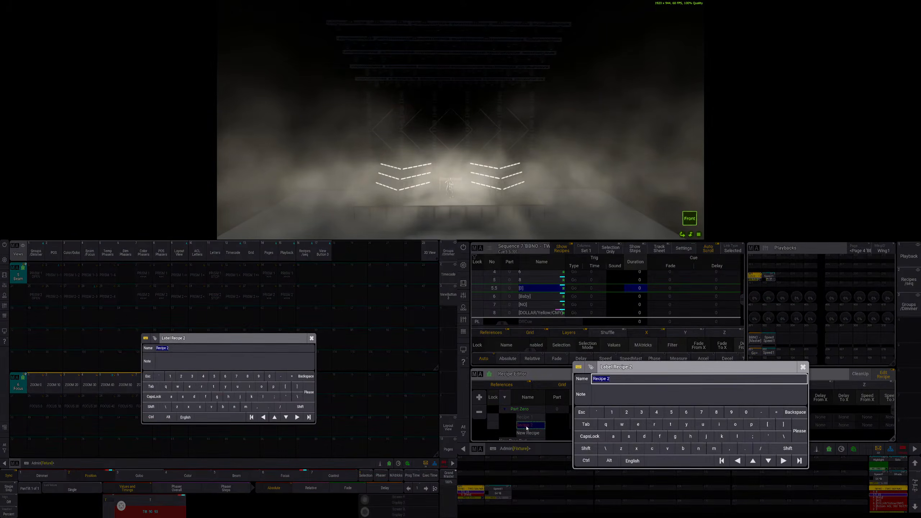
click(803, 366)
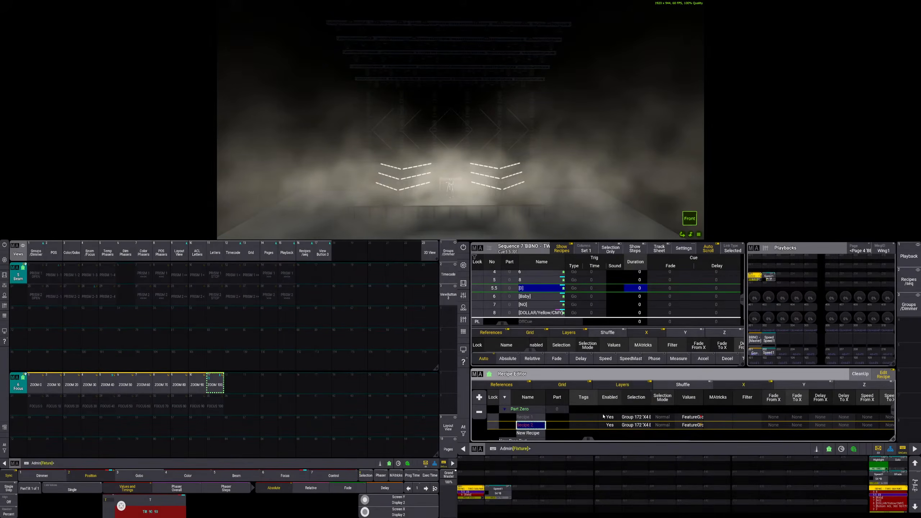
Clean up the recipe editor to remove the second recipe, which applies ZOOM 100
click(633, 426)
click(782, 413)
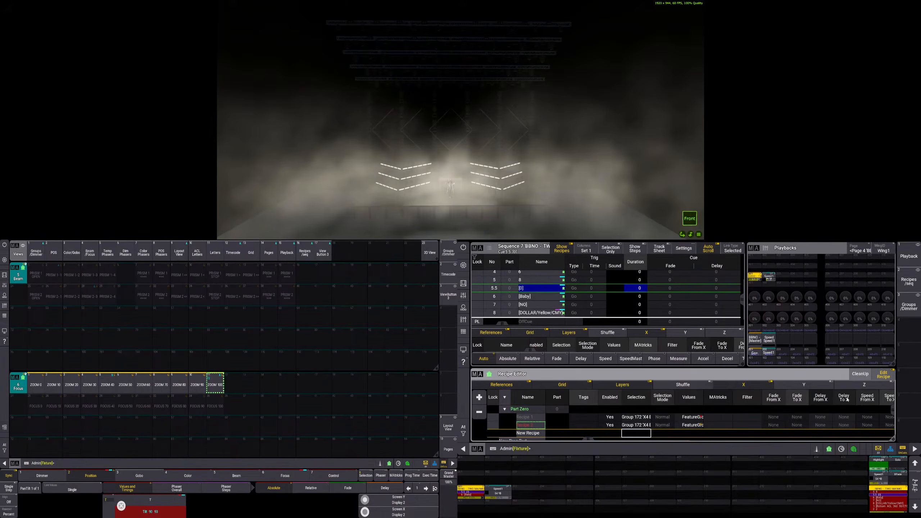
click(865, 374)
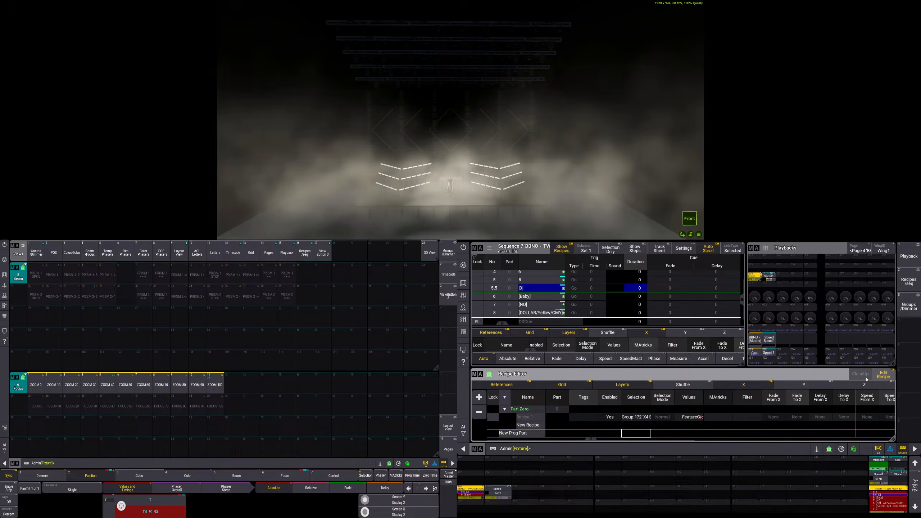
Try to re-add the ZOOM 100 recipe for the X4 Bar 10 Main Fixture SYM group and run the recipe cleanup
click(36, 252)
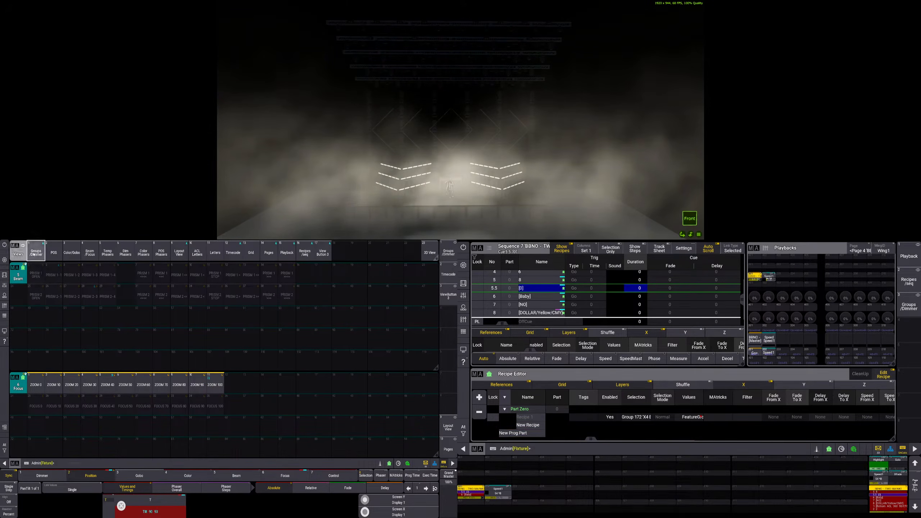
click(91, 447)
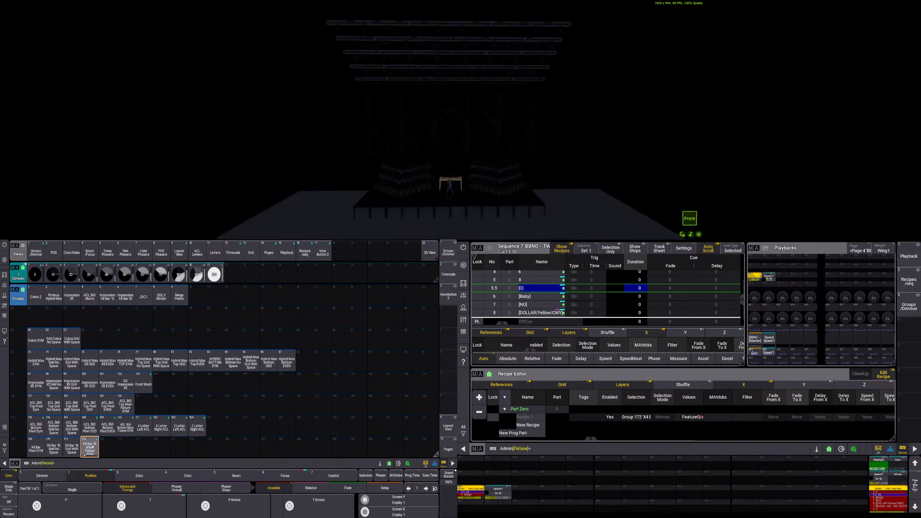
click(93, 447)
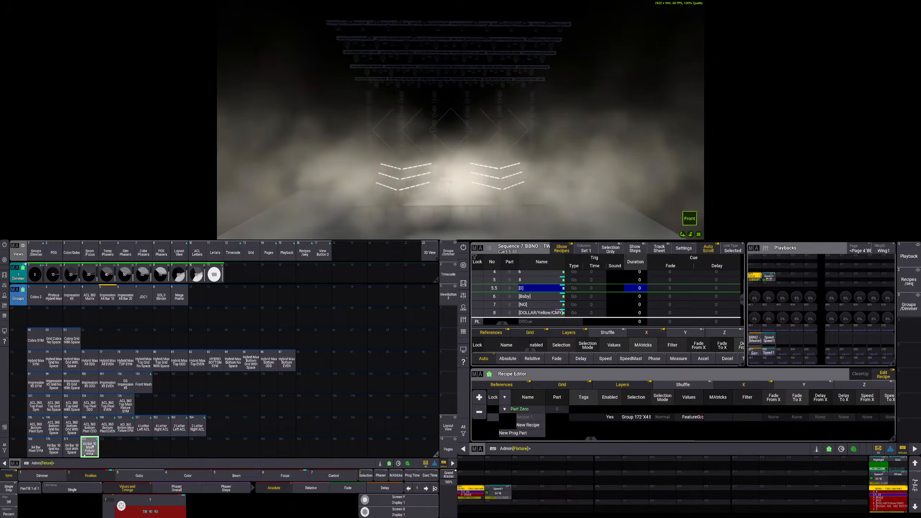
click(86, 255)
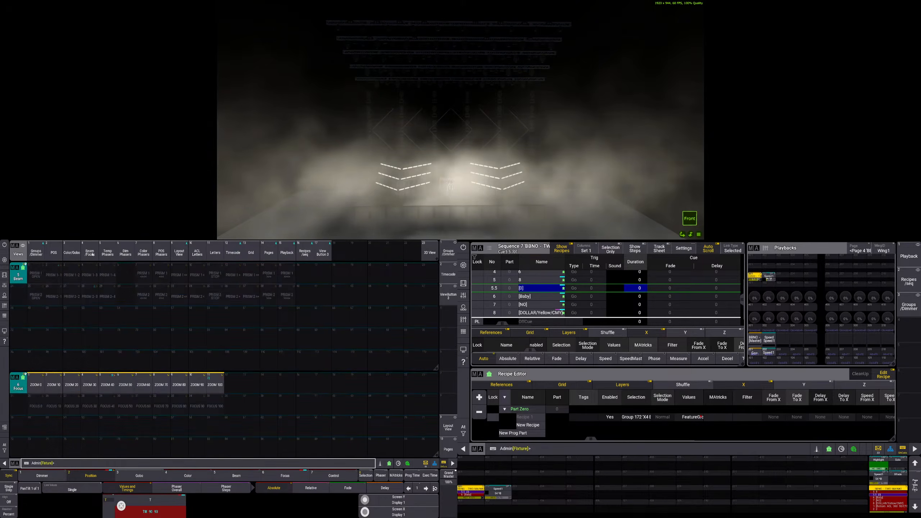
click(214, 386)
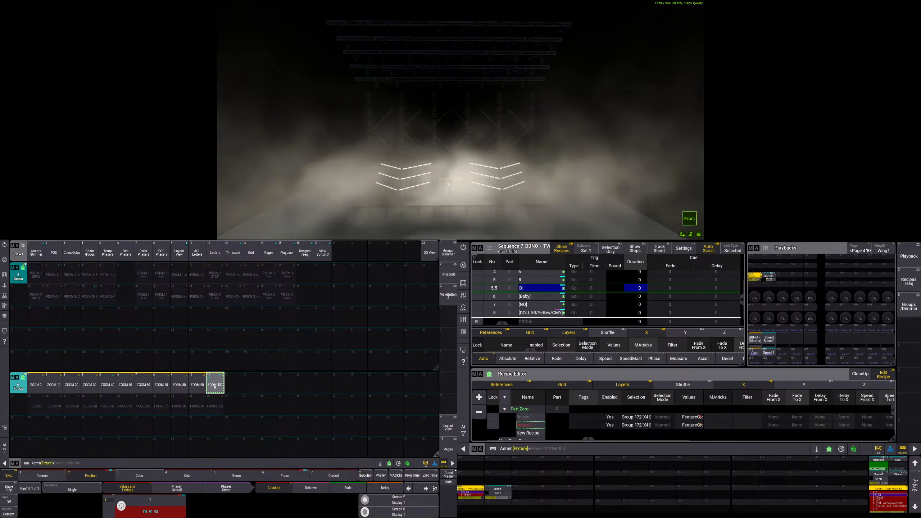
click(860, 374)
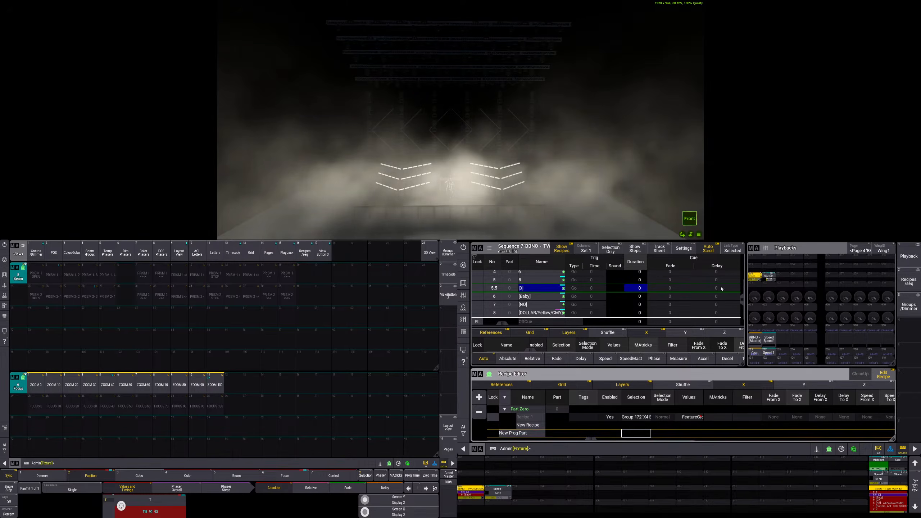
Store the remaining Tilt 90 recipe into cue 1 of the BBNO - TWO sequence
drag(743, 300, 742, 270)
key(s)
click(557, 282)
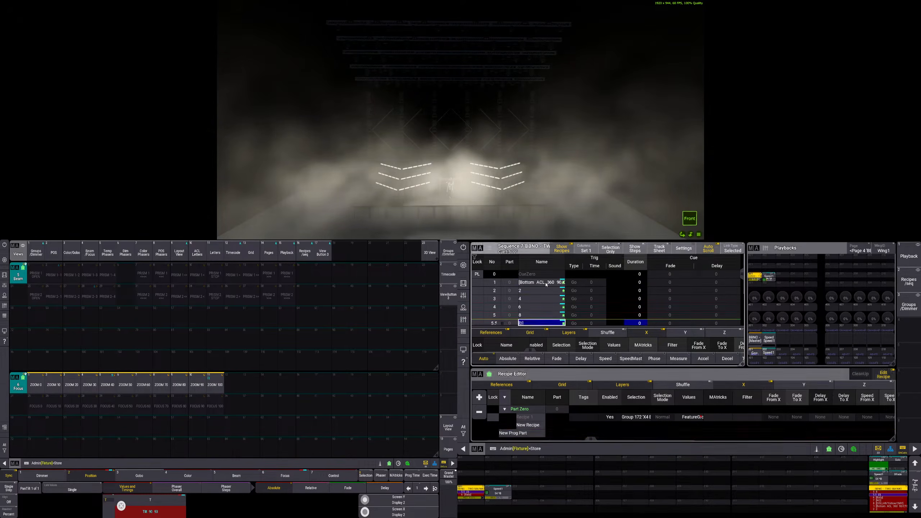
click(651, 423)
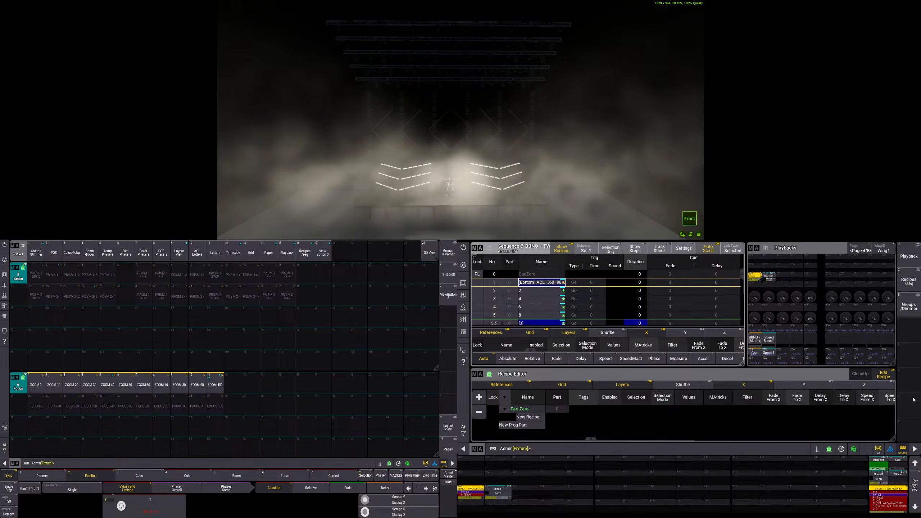
Create a ZOOM 100 recipe for the X4 Bar 10 Main Fixture SYM group
click(36, 253)
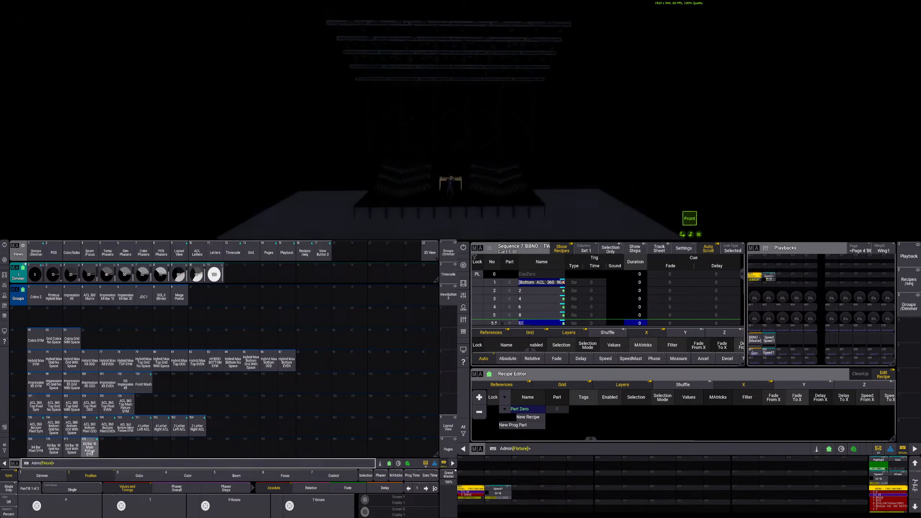
click(125, 404)
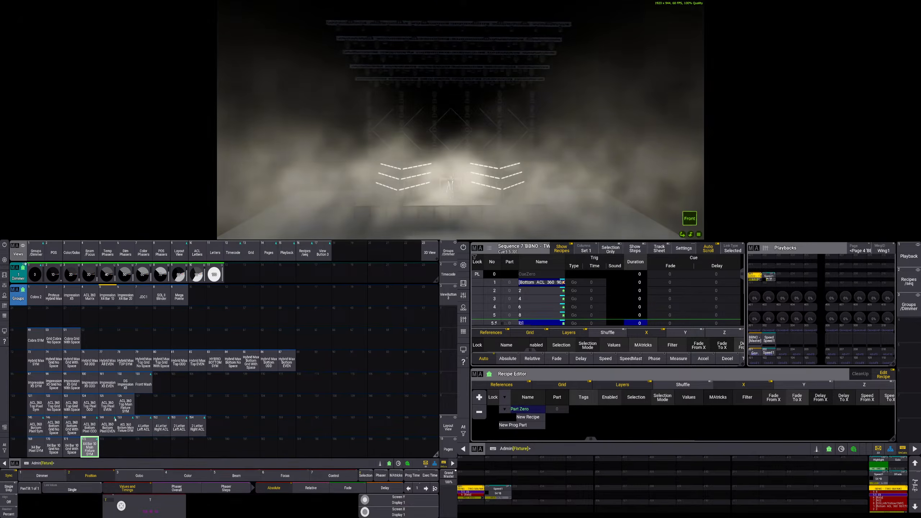
click(90, 253)
click(215, 384)
click(527, 417)
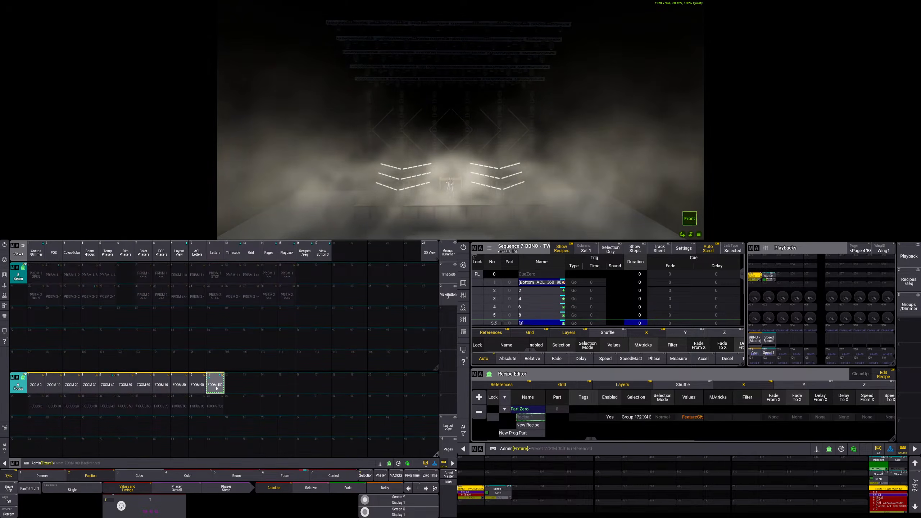
Store the ZOOM 100 recipe into cue 1 and clear the programmer
key(s)
click(541, 282)
click(652, 423)
key(BackSpace)
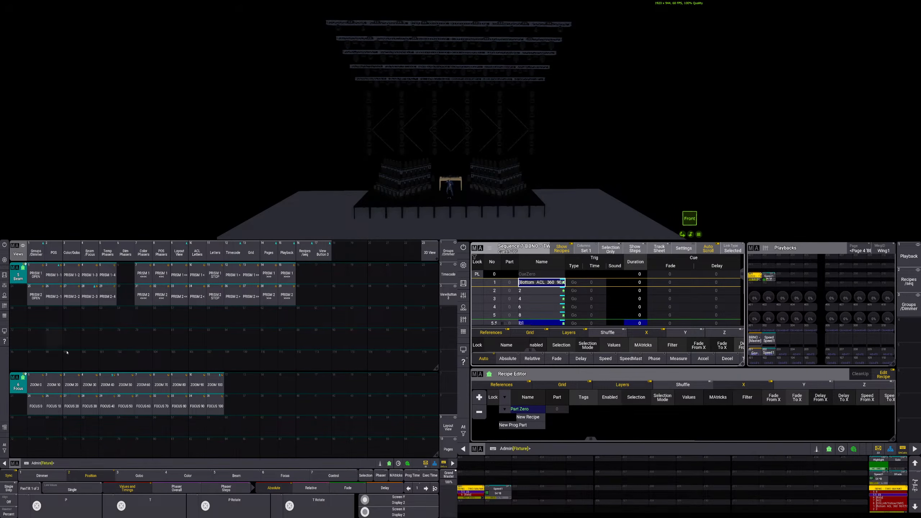
Turn off recipe editing, then select the X4 Bar Pixel SYM group and switch off Highlight
key(b)
click(210, 414)
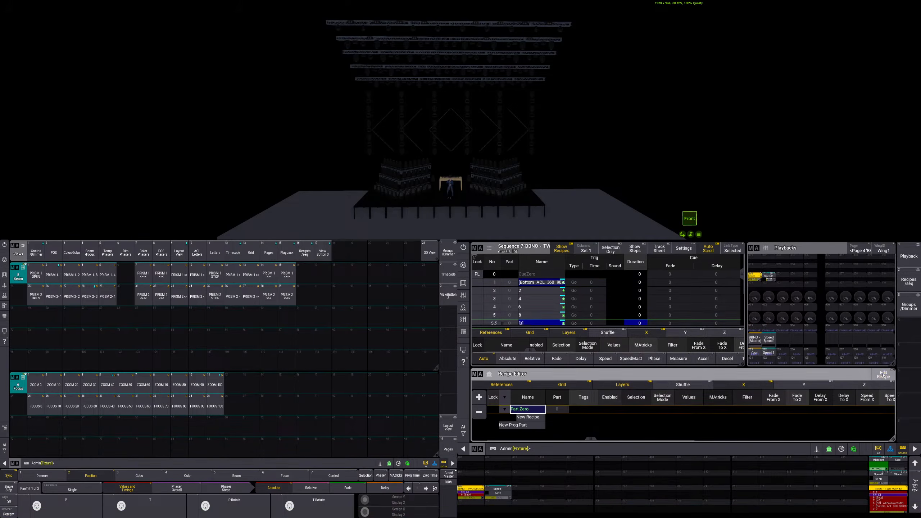
click(70, 253)
click(31, 254)
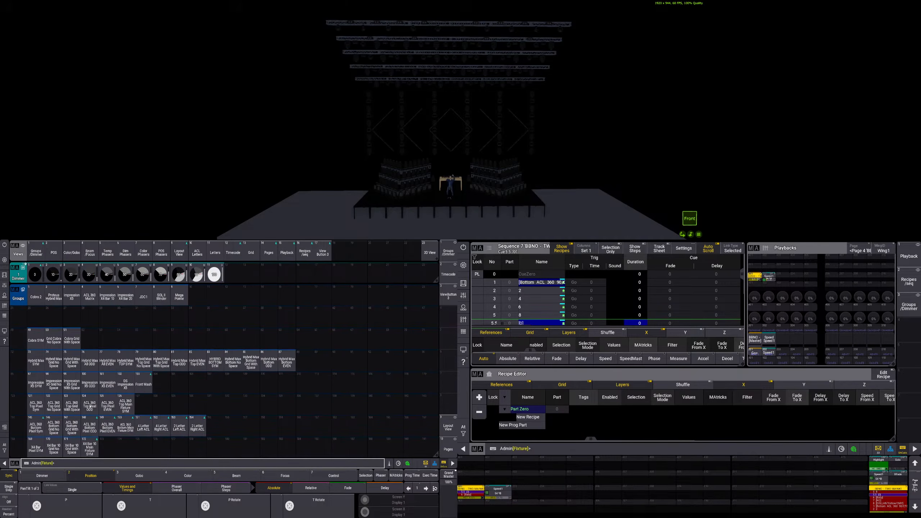
click(38, 447)
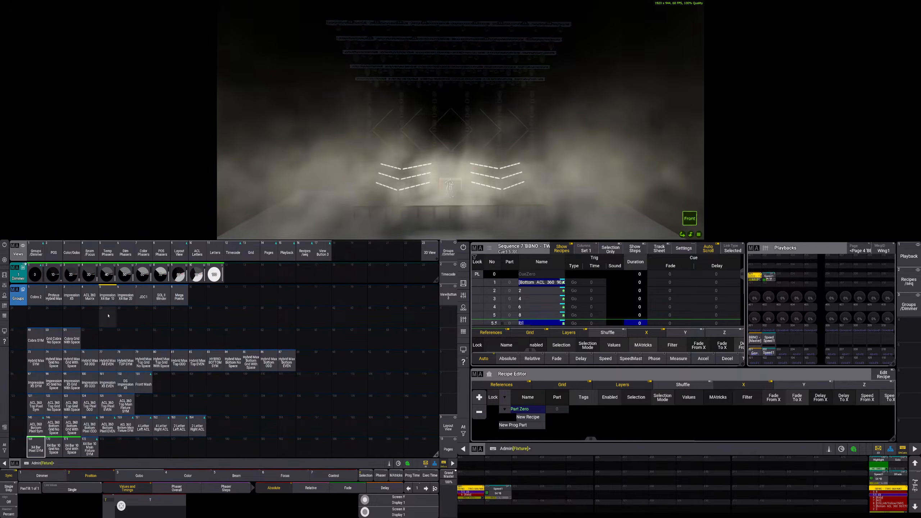
key(h)
Apply the first 100 dimmer temp phaser, with MAtricks X wings set to 2 and X phase from 0 to 360°
click(104, 254)
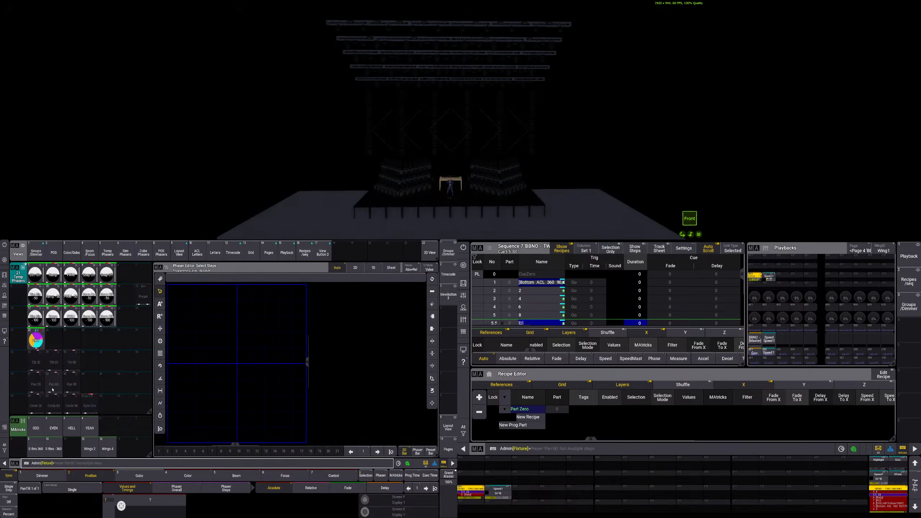
click(36, 317)
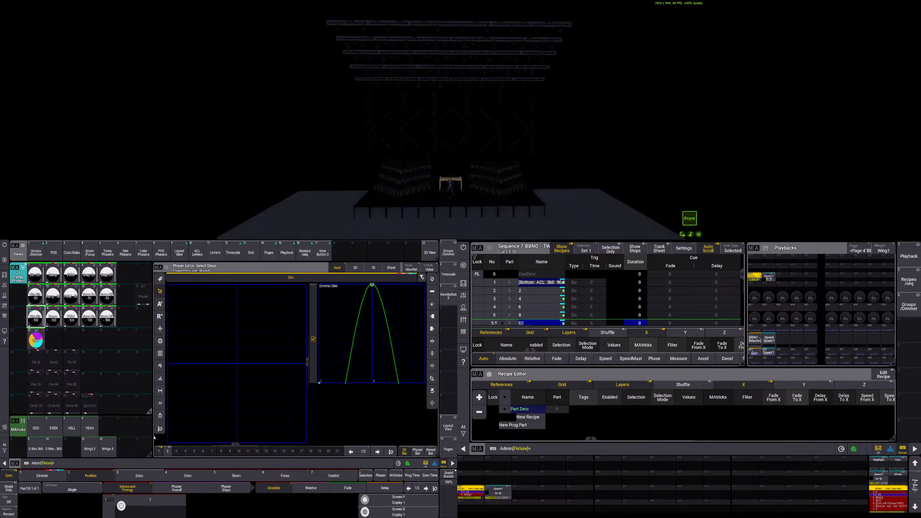
click(396, 475)
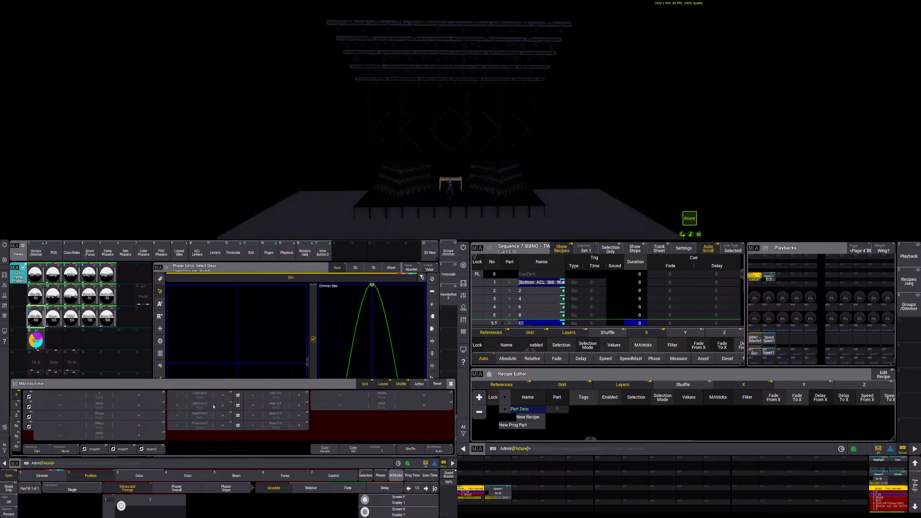
click(124, 428)
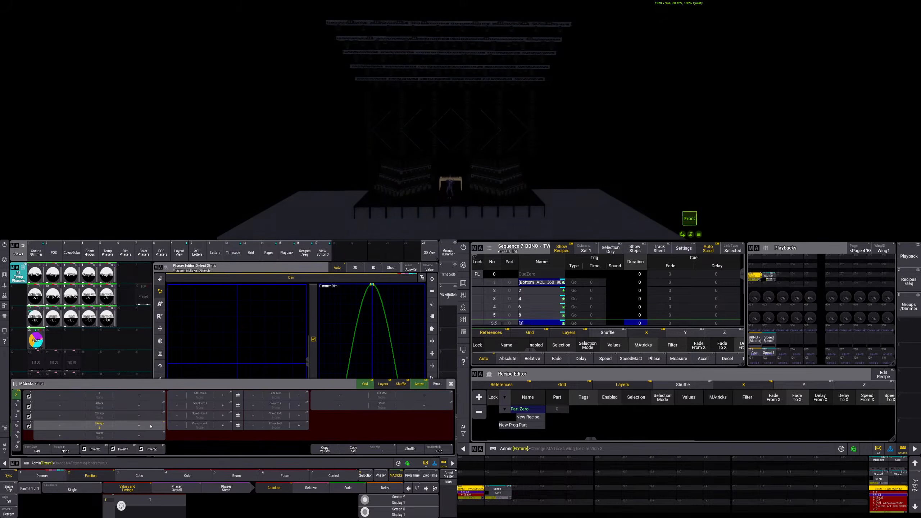
click(277, 426)
click(387, 477)
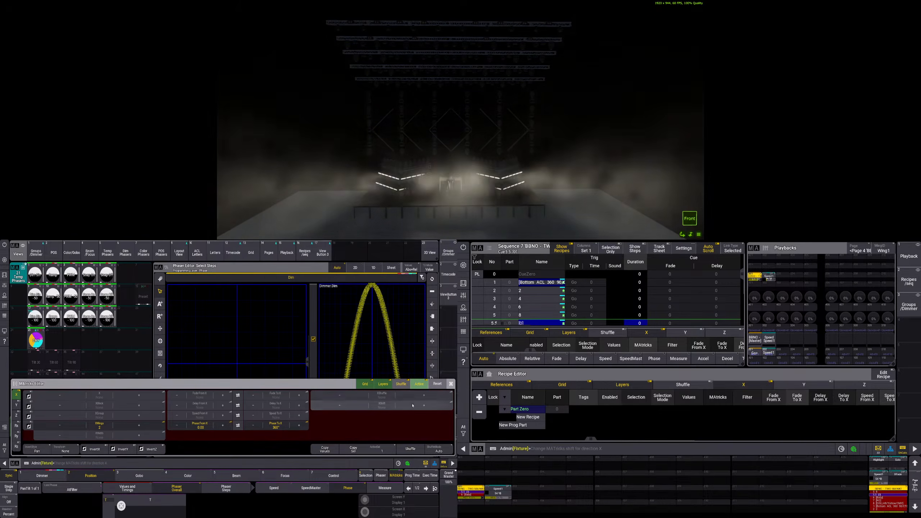
click(451, 383)
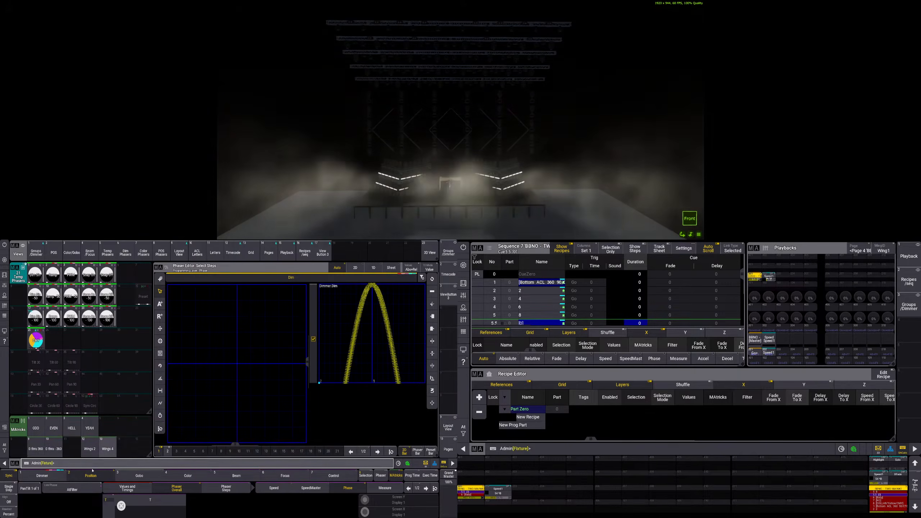
Set the relative dimmer value of phaser step 2 to -100 in single-step mode
click(42, 476)
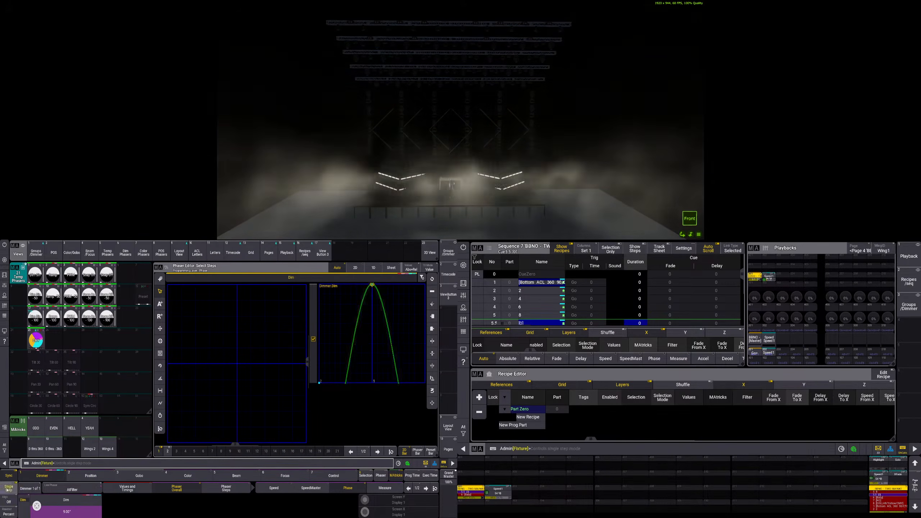
click(323, 487)
click(377, 452)
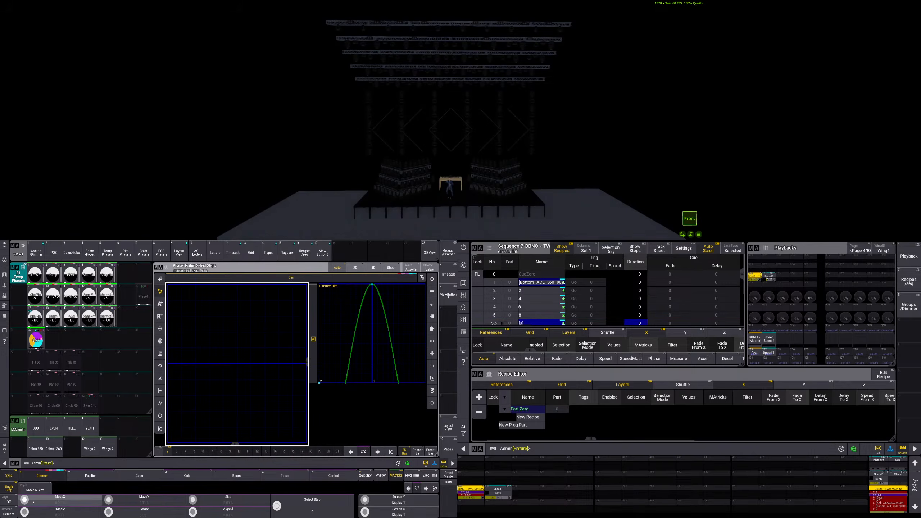
click(43, 476)
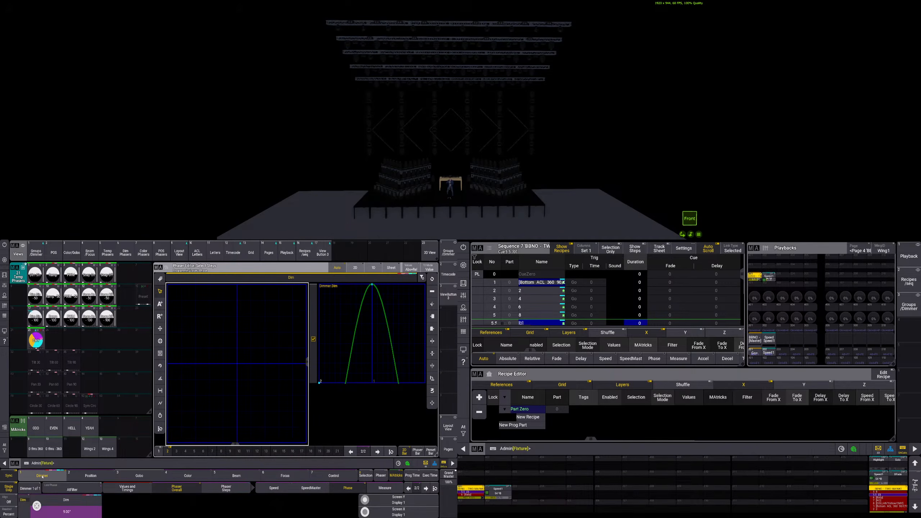
click(132, 489)
click(311, 487)
click(94, 513)
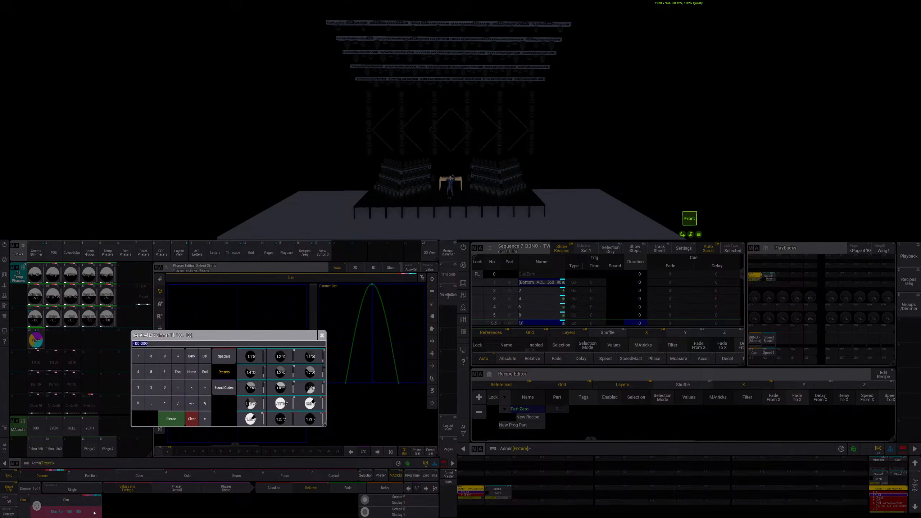
key(Return)
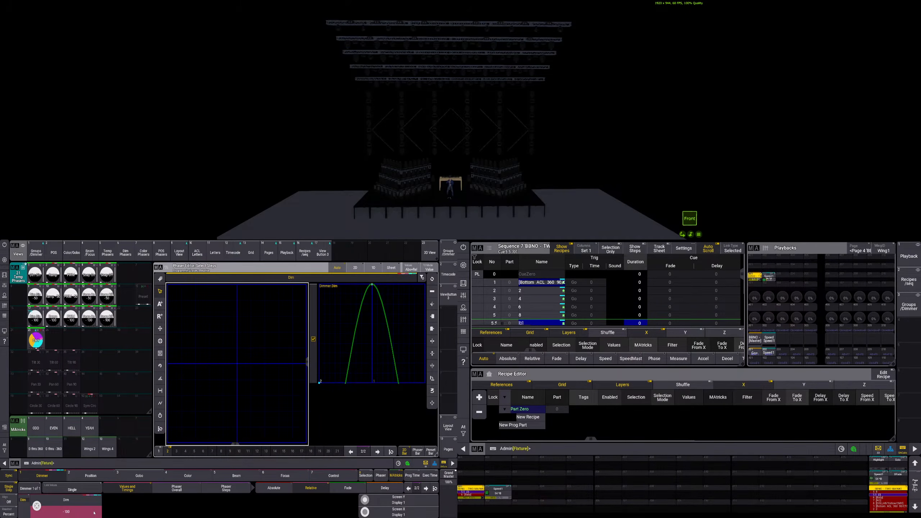
Turn off single-step mode and display the Width layer for the dimmer's phaser steps
click(9, 488)
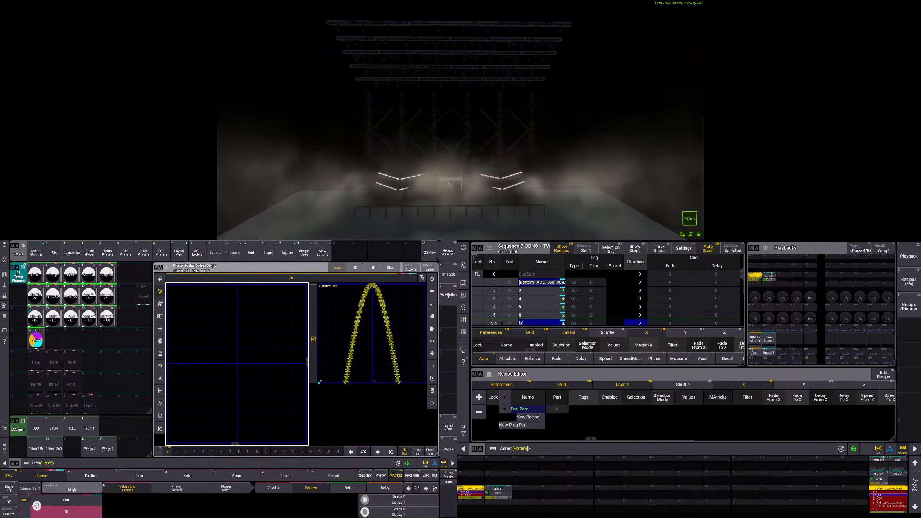
click(181, 489)
click(237, 491)
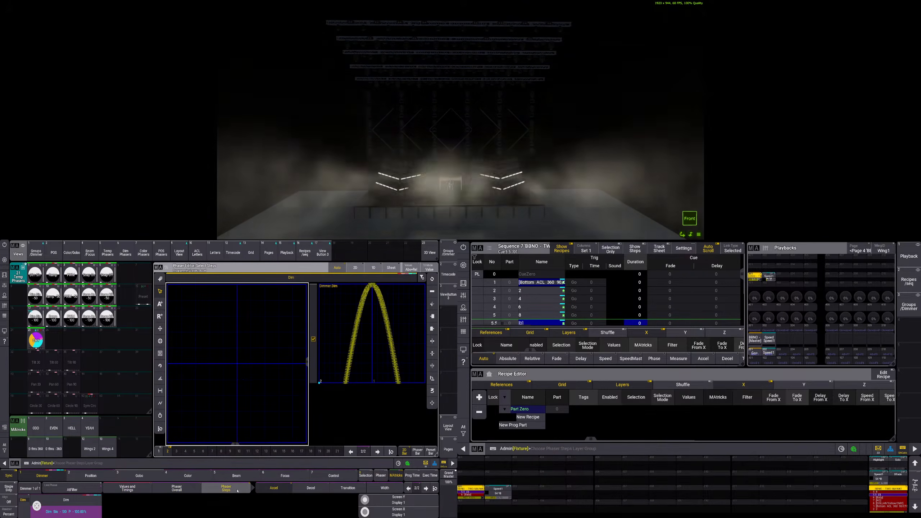
click(385, 488)
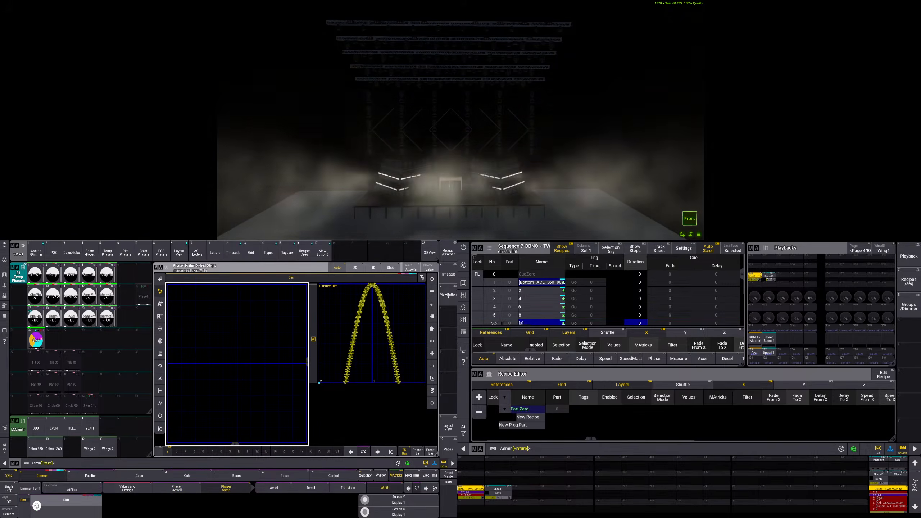
Increase the dimmer width of phaser step 2 gradually, and set it to 500%
scroll(37, 506, up, 10)
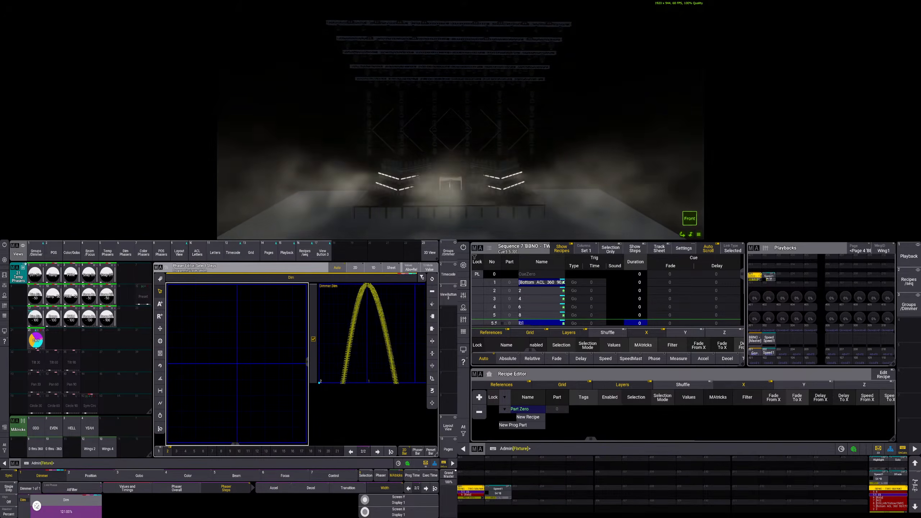
scroll(36, 505, up, 5)
scroll(37, 505, up, 15)
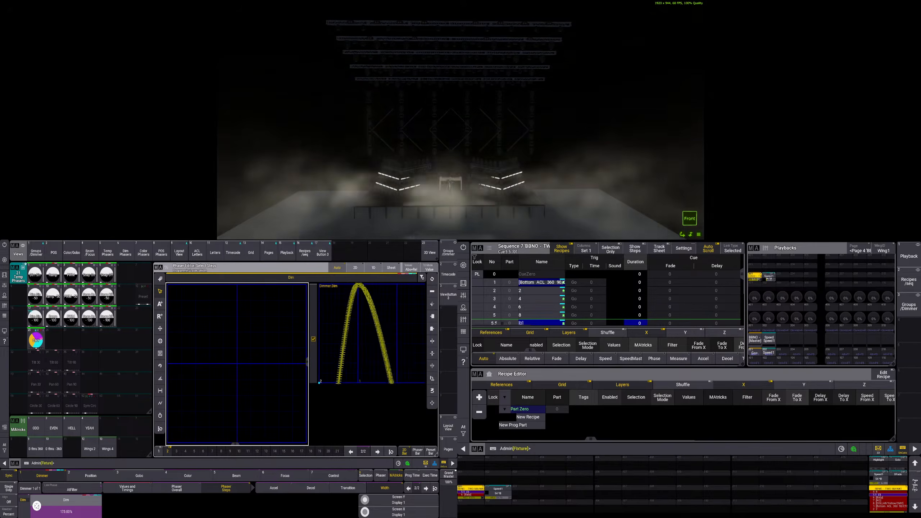
scroll(37, 506, up, 5)
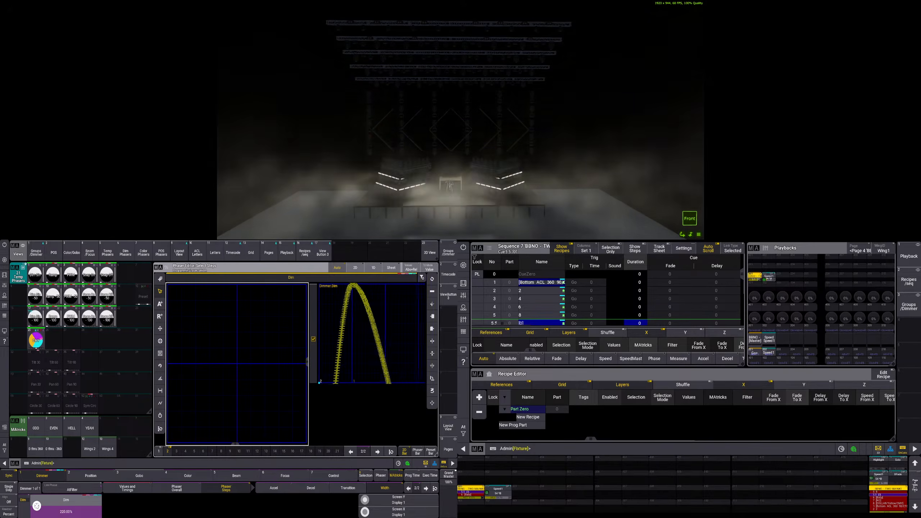
scroll(36, 506, up, 6)
click(57, 510)
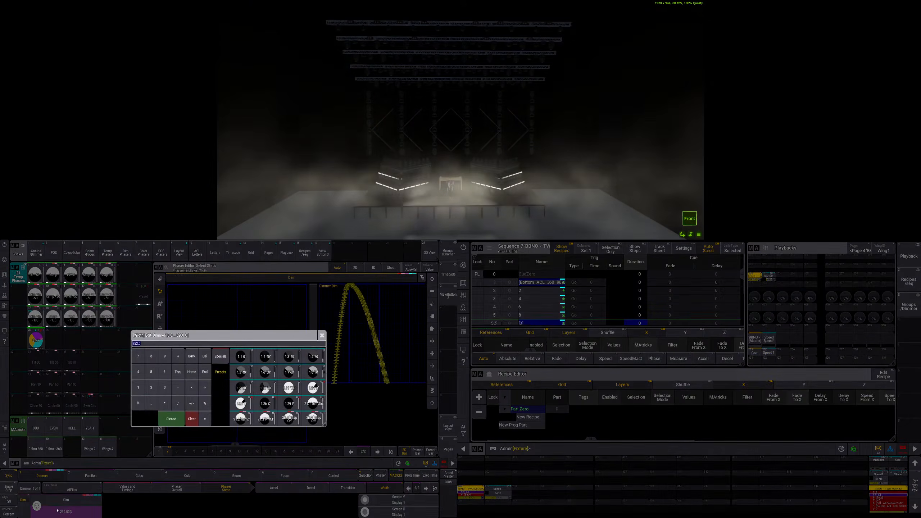
text(500)
key(Return)
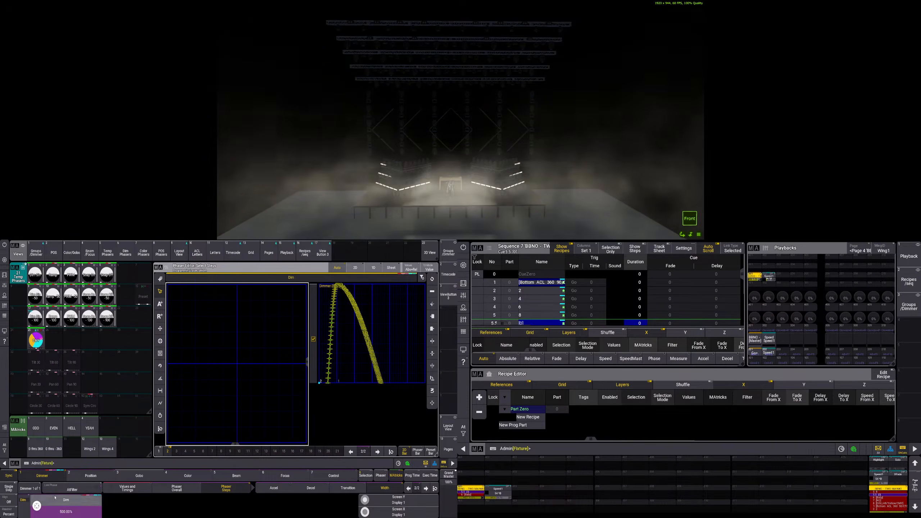
Go back to phaser step 1 and set its dimmer width to 20%
click(351, 452)
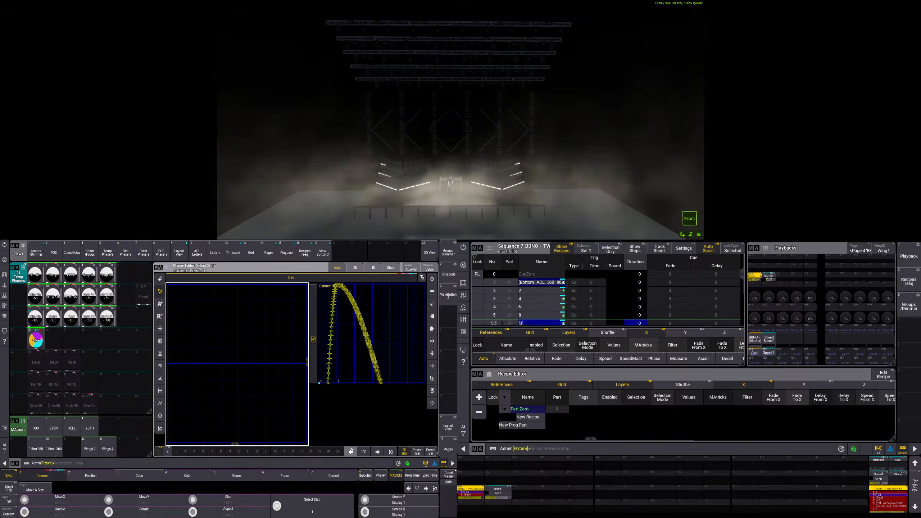
click(58, 477)
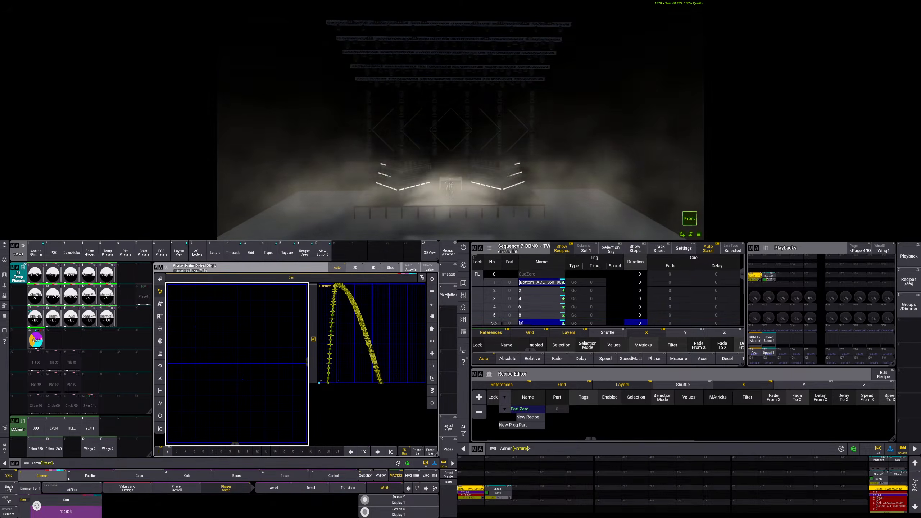
click(67, 510)
text(20)
key(Return)
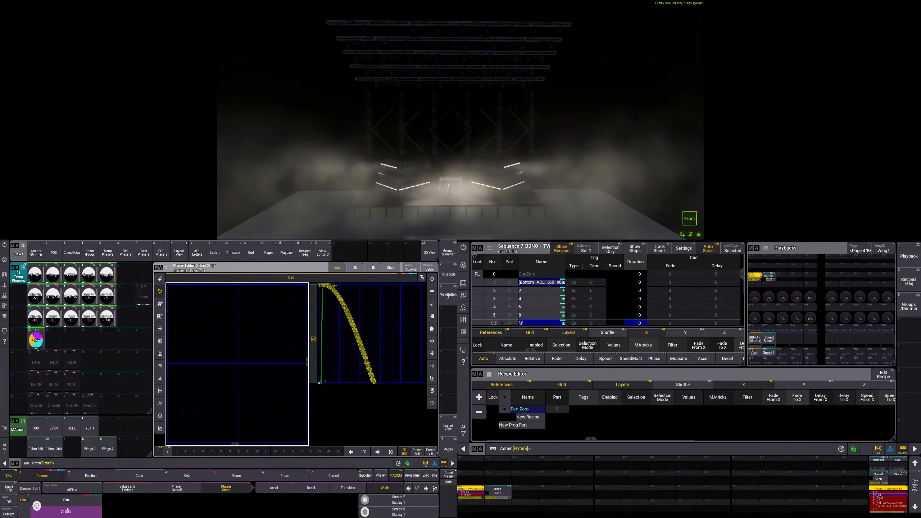
Lower the dimmer width of phaser step 1 to 0%, raise it again, and set it to 1000%
scroll(67, 509, down, 4)
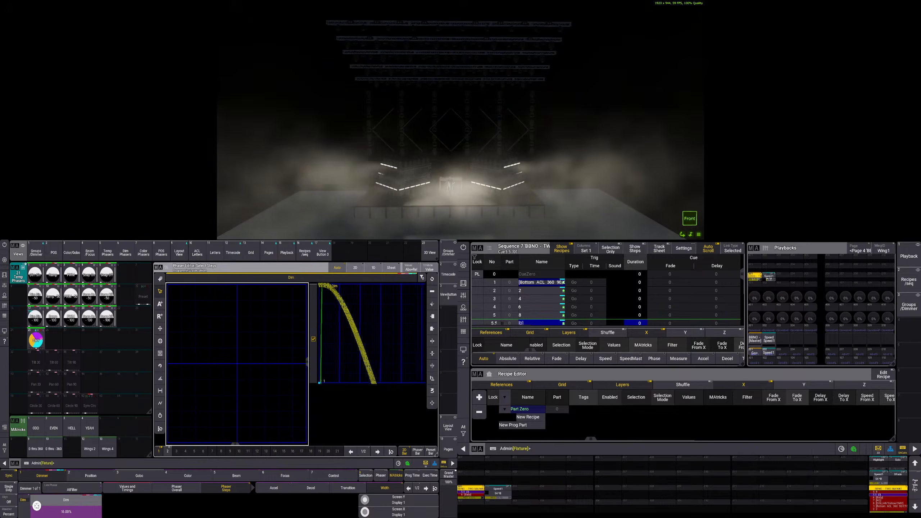
scroll(66, 509, down, 15)
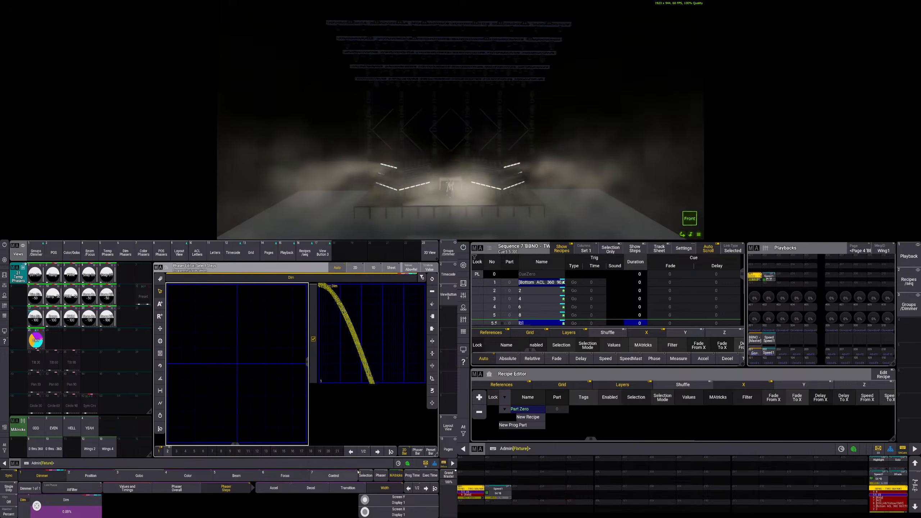
scroll(39, 508, up, 3)
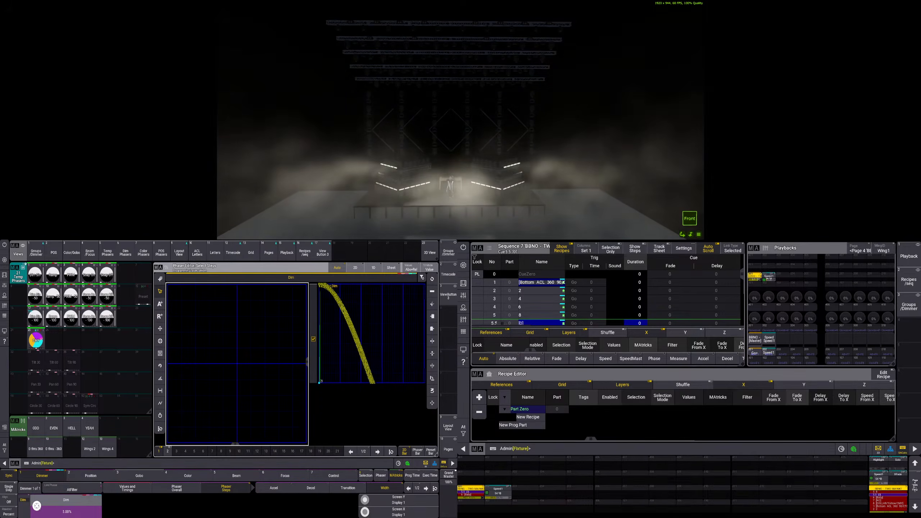
scroll(37, 507, up, 3)
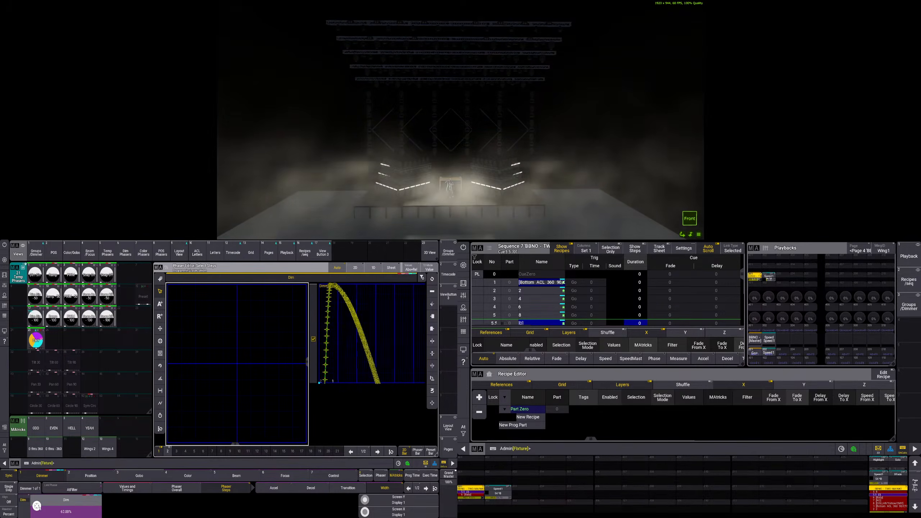
scroll(37, 507, up, 3)
scroll(36, 507, up, 2)
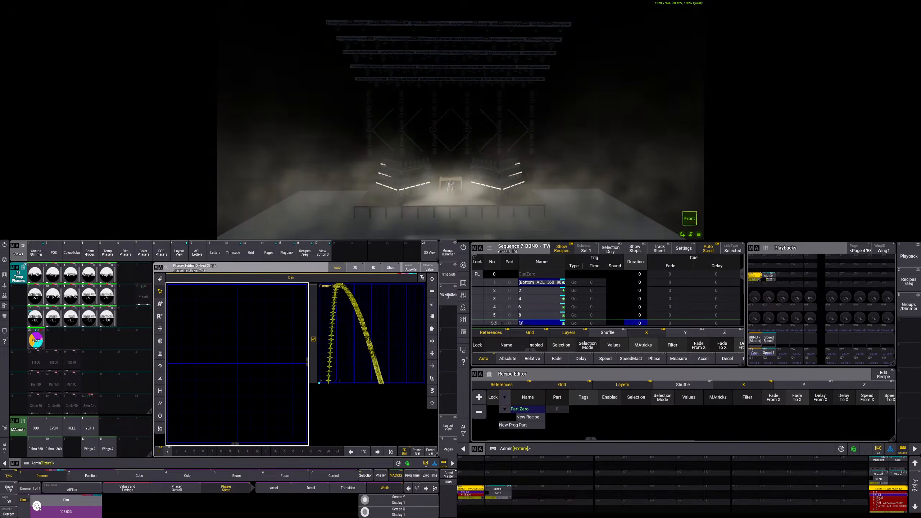
scroll(36, 506, up, 5)
click(54, 509)
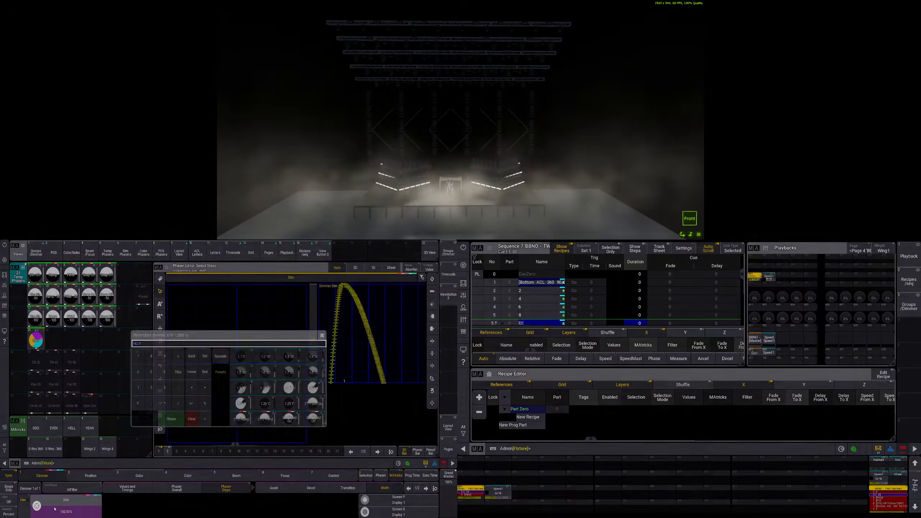
text(1000)
key(Return)
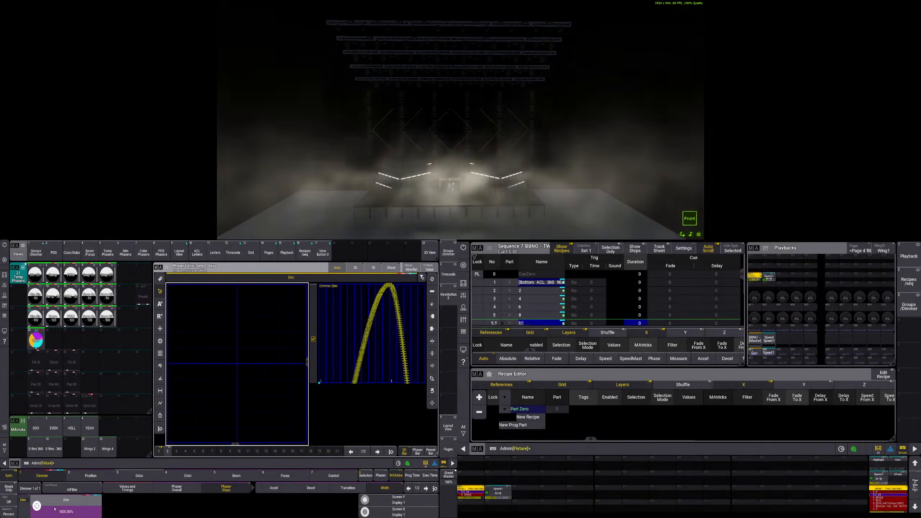
Move to phaser step 2 and set its dimmer width to 0%
click(377, 452)
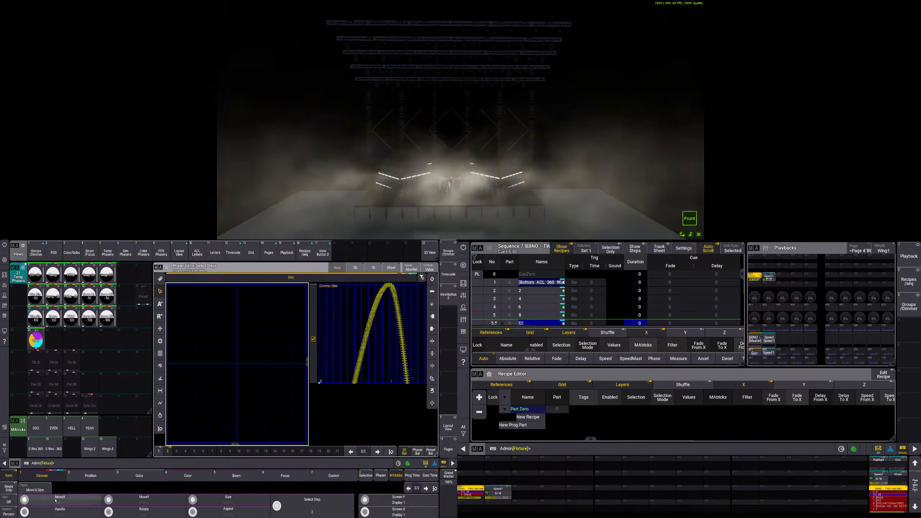
click(51, 477)
click(61, 507)
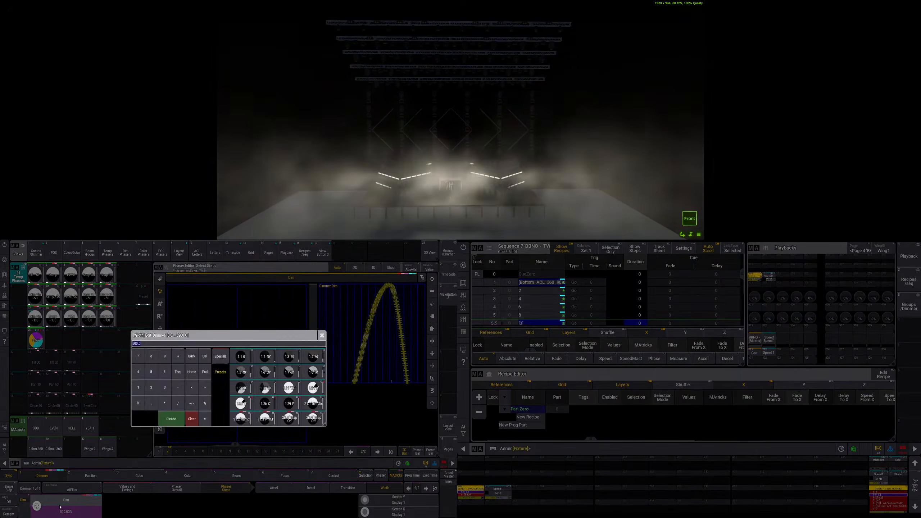
text(0)
key(Return)
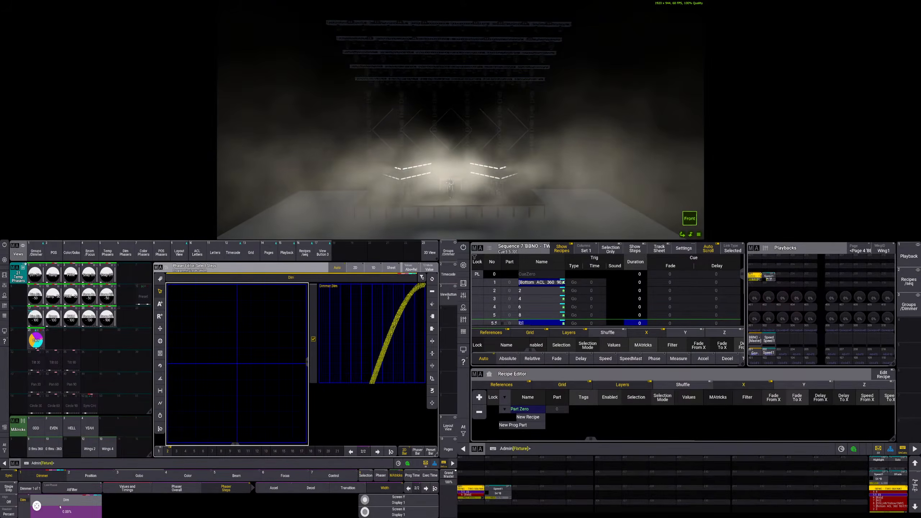
Reset the dimmer width to 100% on phaser step 2 and on phaser step 1
click(60, 507)
text(100)
key(Return)
click(350, 452)
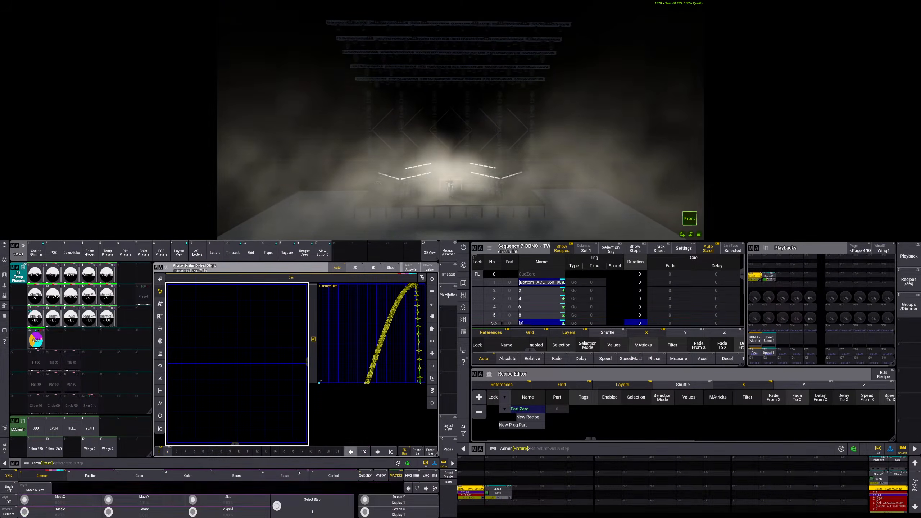
click(46, 491)
click(67, 507)
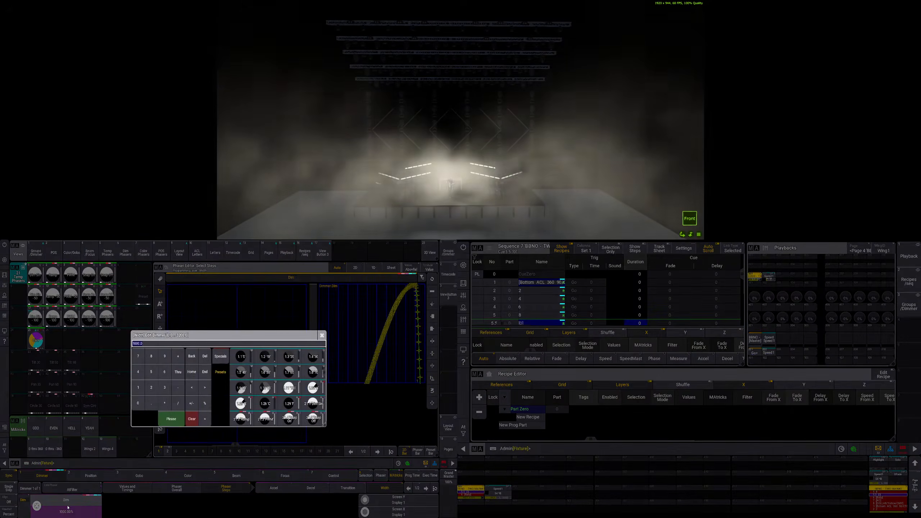
text(100)
key(Return)
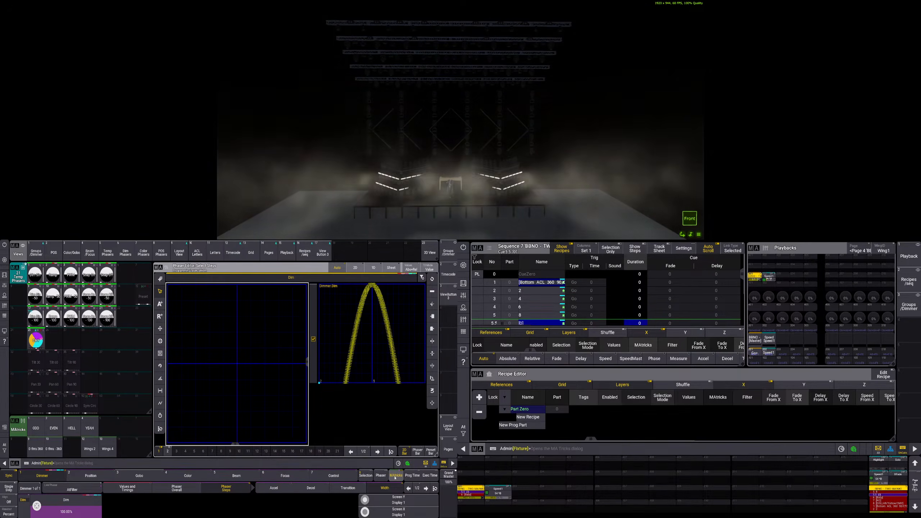
Try different overall Measure values on the dimmer phaser, and set the measure to 0
click(341, 490)
click(176, 489)
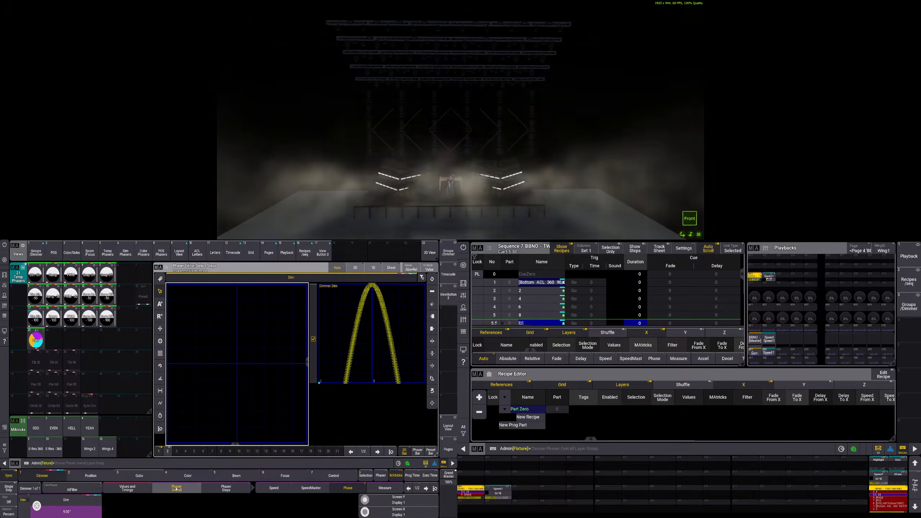
click(385, 488)
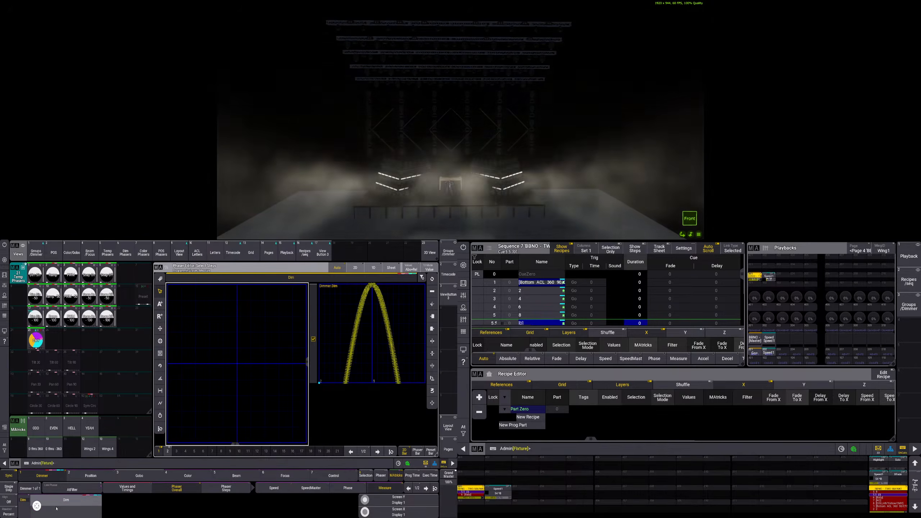
scroll(36, 506, up, 5)
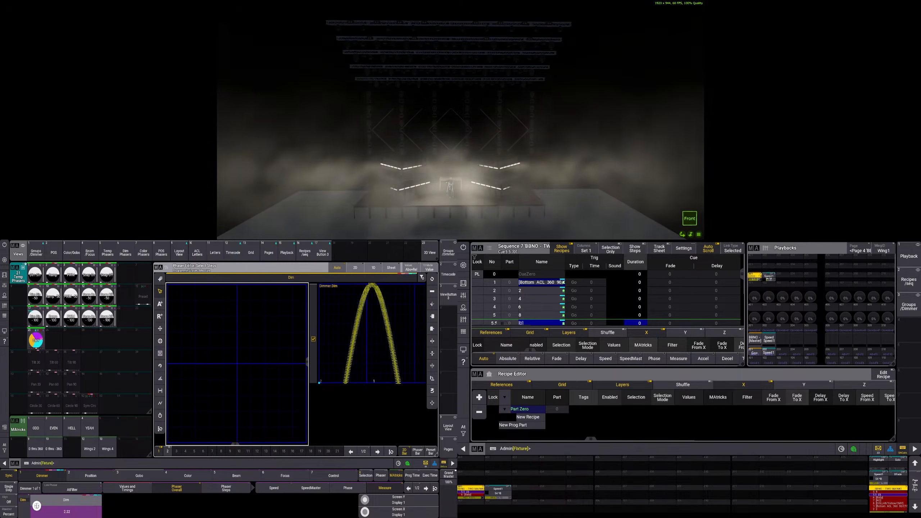
scroll(37, 506, up, 4)
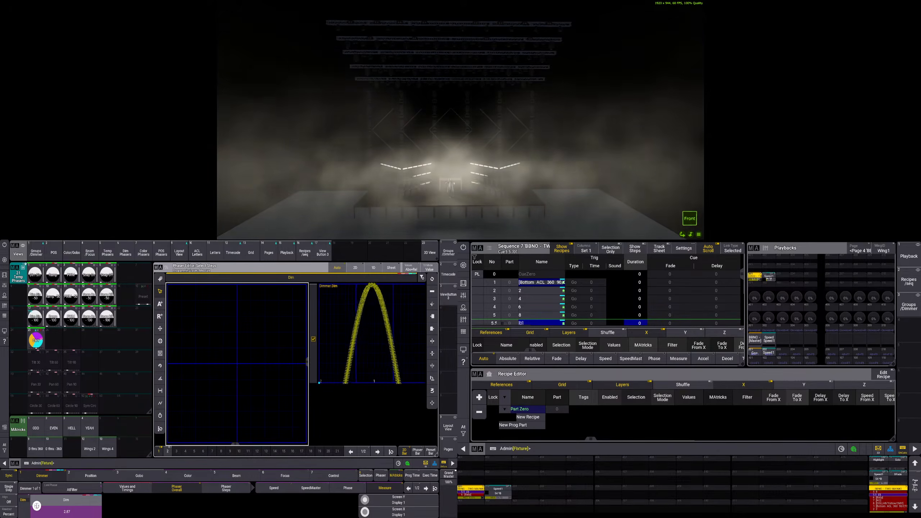
scroll(37, 506, down, 5)
click(72, 513)
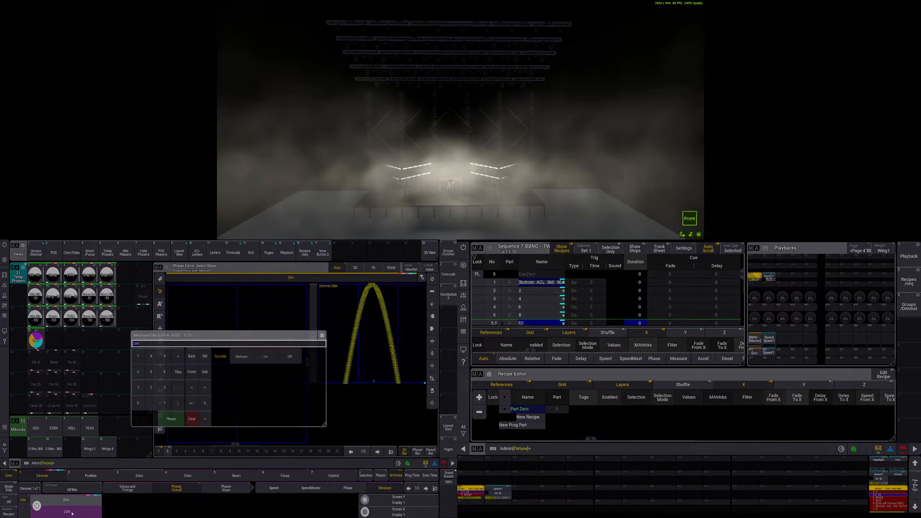
text(0)
key(Return)
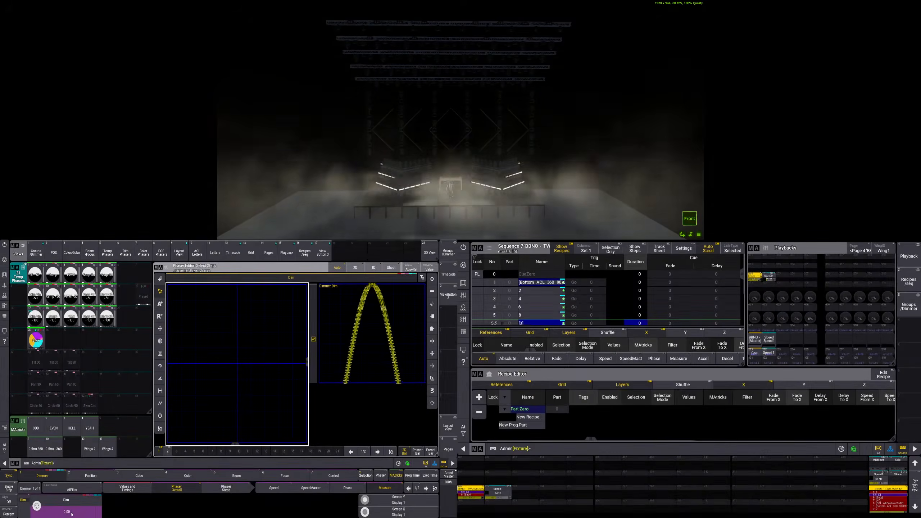
Set the dimmer phaser's overall measure to 10
click(72, 513)
text(10)
key(Return)
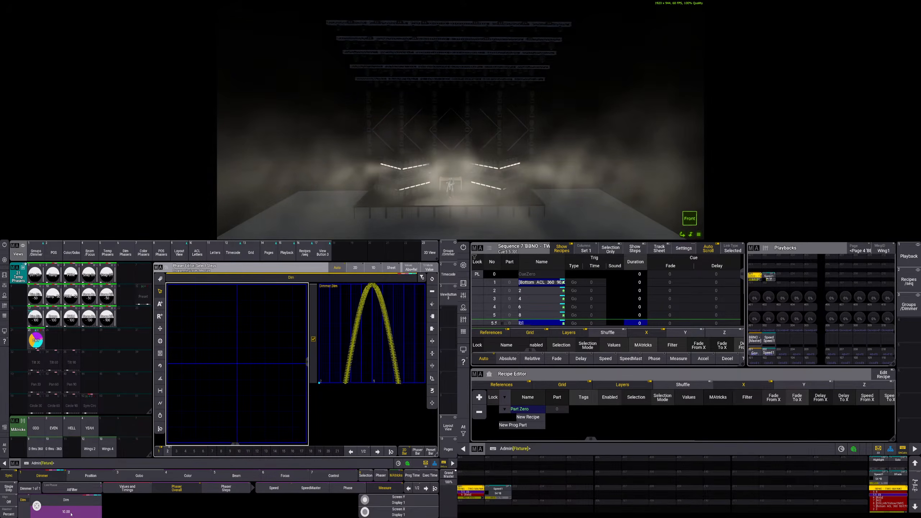
Nudge the dimmer width of phaser step 1 to about 107% and return it to 100%
click(267, 486)
click(226, 488)
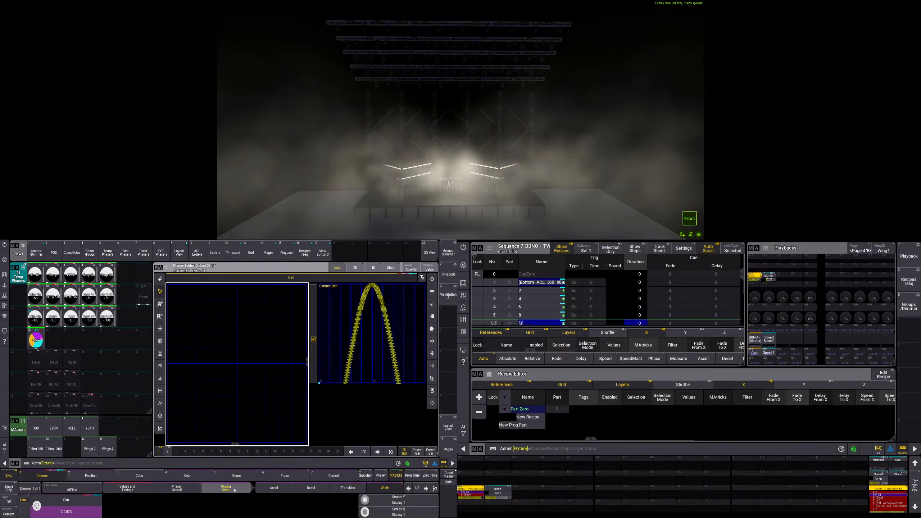
drag(40, 509, 29, 508)
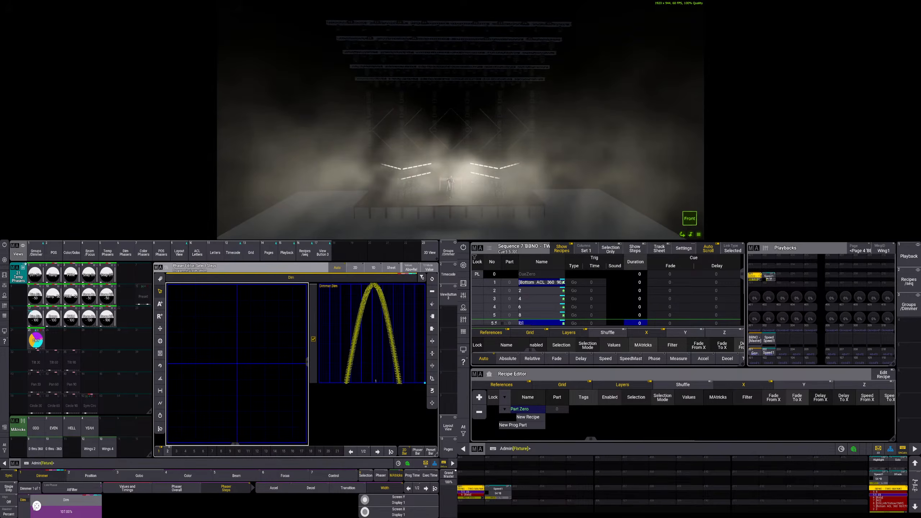
drag(37, 506, 34, 508)
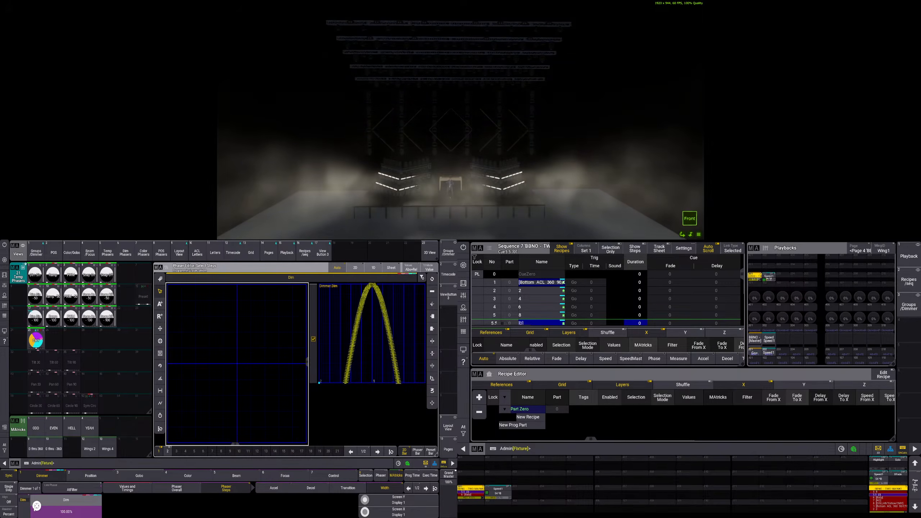
Set the overall measure of the dimmer phaser to 1
click(177, 488)
click(75, 507)
text(1)
key(Return)
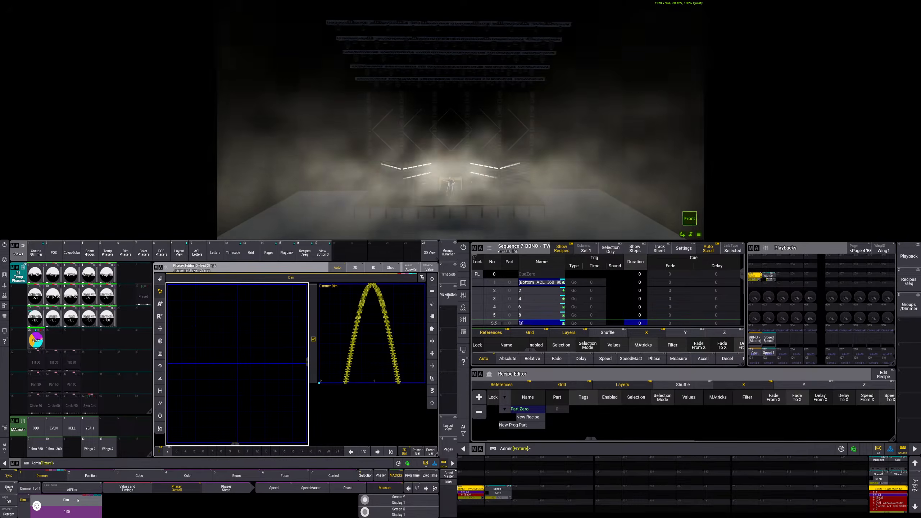
Set the overall measure of the dimmer phaser to 2
click(75, 507)
text(2)
key(Return)
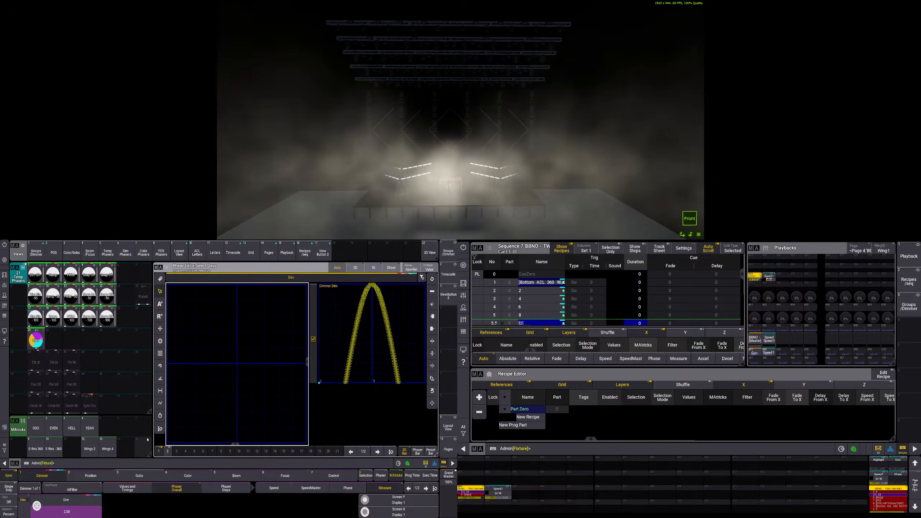
In the MAtricks, try a Phase To X of 90°, and set it to 360°
click(267, 485)
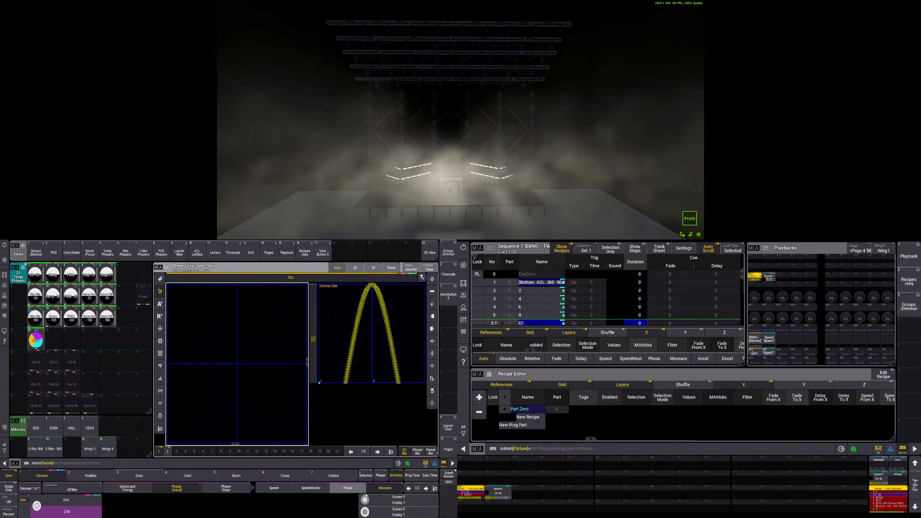
click(396, 475)
click(277, 425)
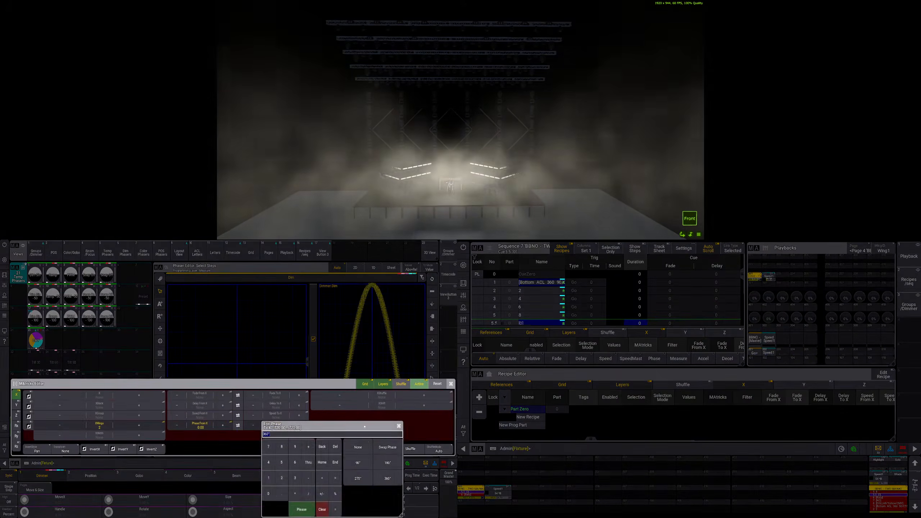
click(359, 465)
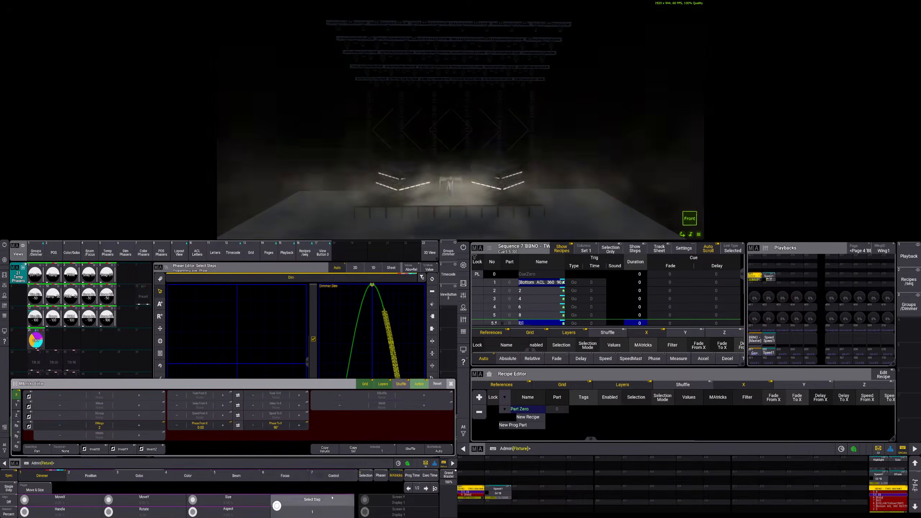
click(279, 426)
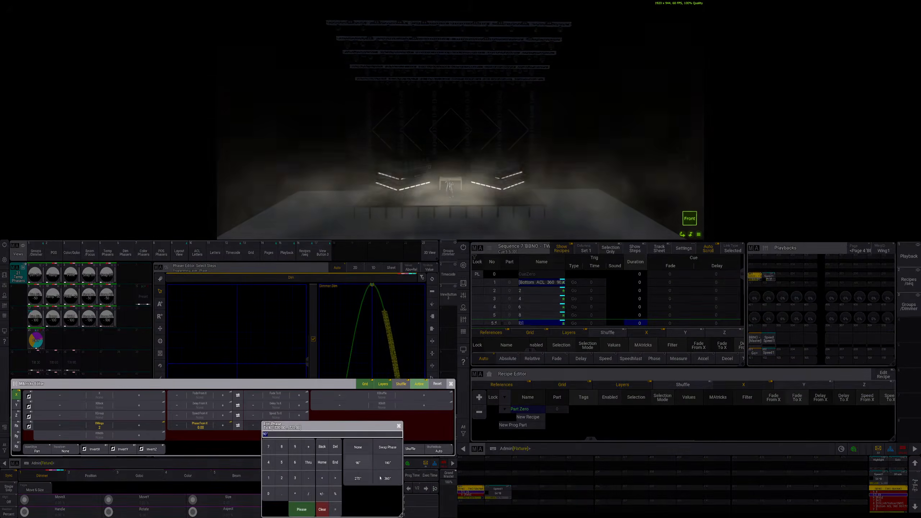
click(385, 477)
Widen the MAtricks X phase range to run from -720 to 720
scroll(278, 427, up, 14)
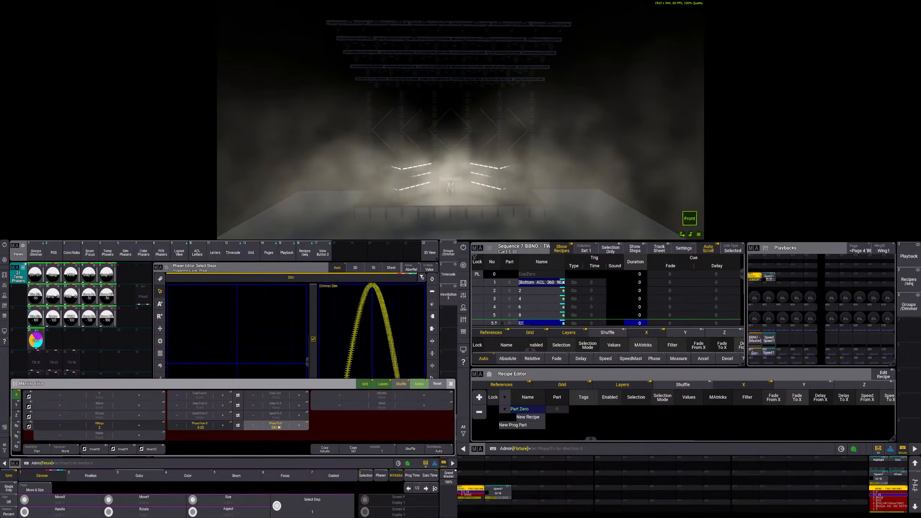
scroll(278, 428, up, 7)
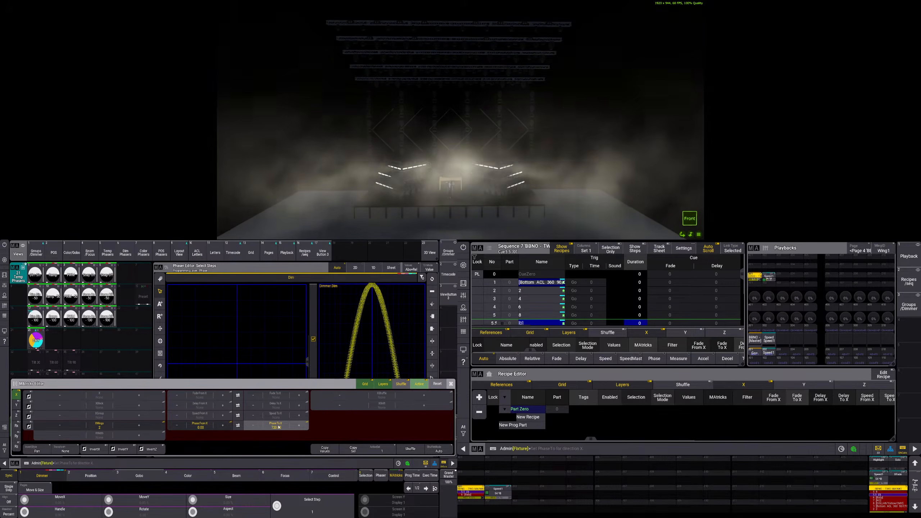
scroll(205, 428, down, 20)
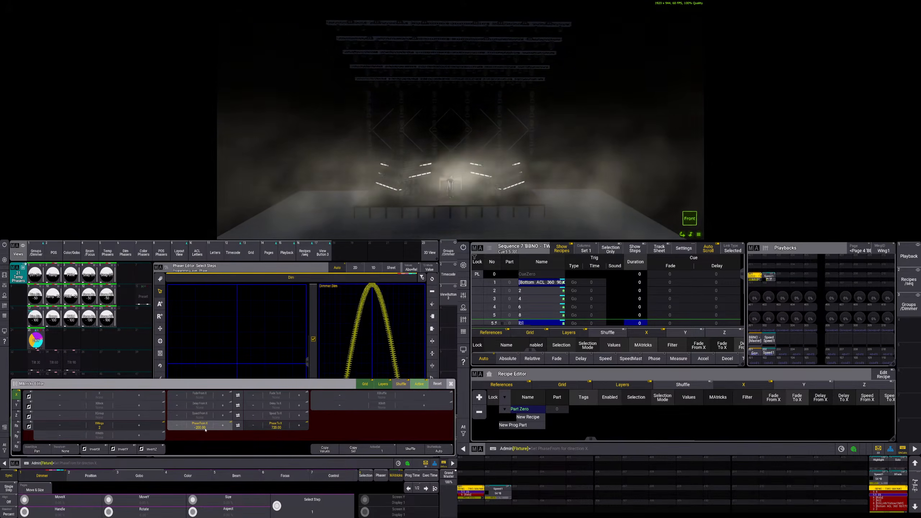
scroll(206, 428, down, 20)
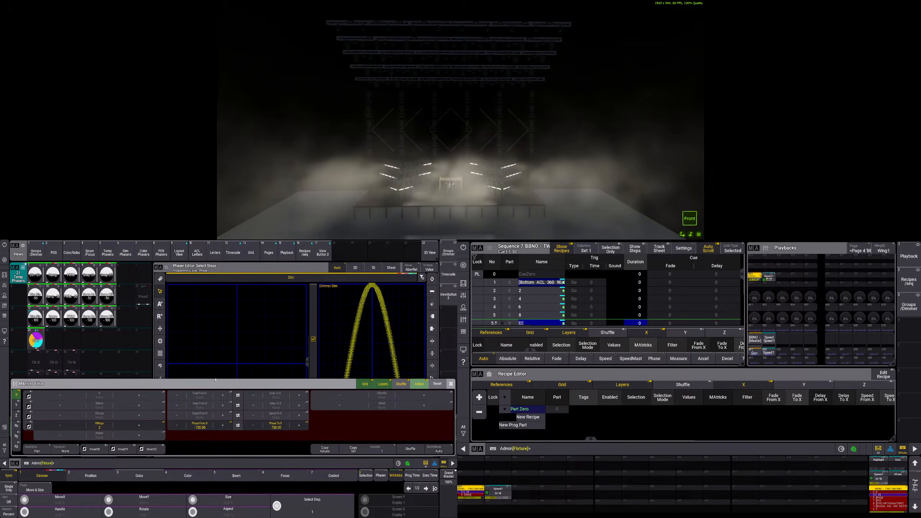
Try a different X Wings count in the MAtricks, return it to 2, and close the MAtricks editor
click(138, 427)
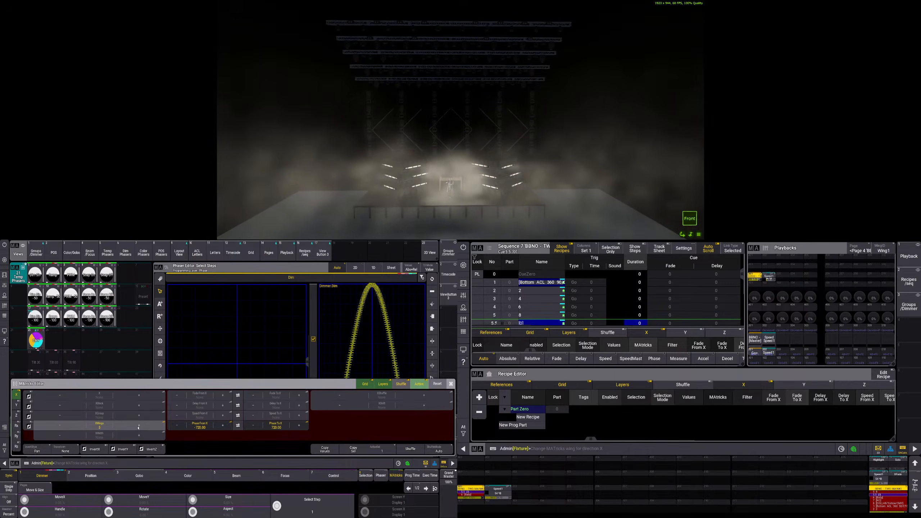
scroll(138, 428, down, 1)
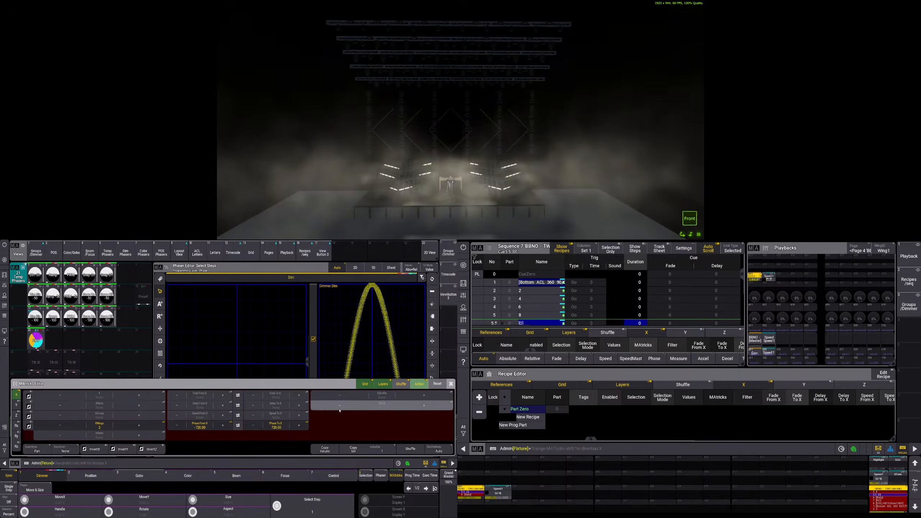
click(450, 384)
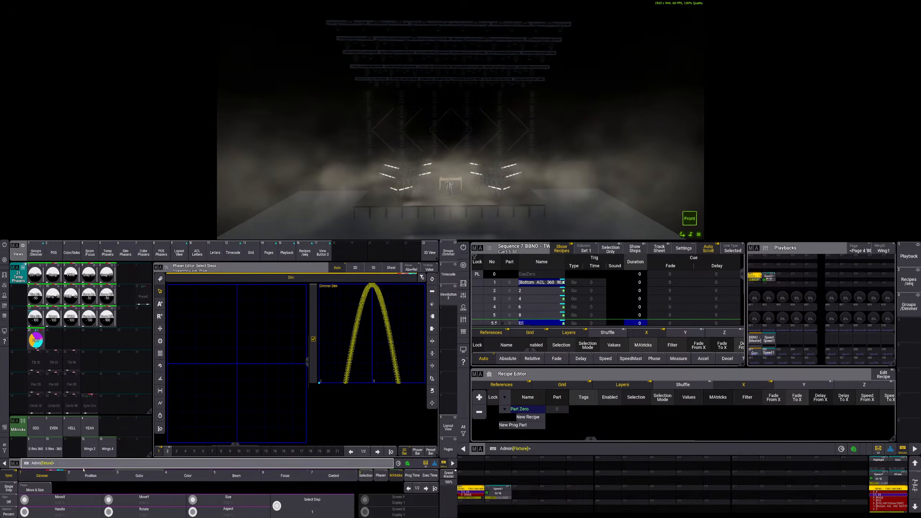
Assign the dimmer phaser's speed master to Speed1
click(52, 479)
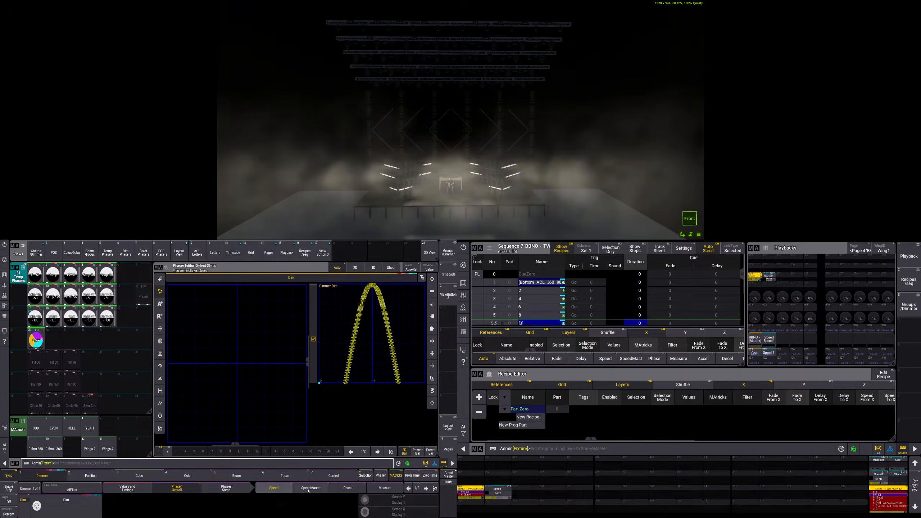
click(56, 515)
click(267, 358)
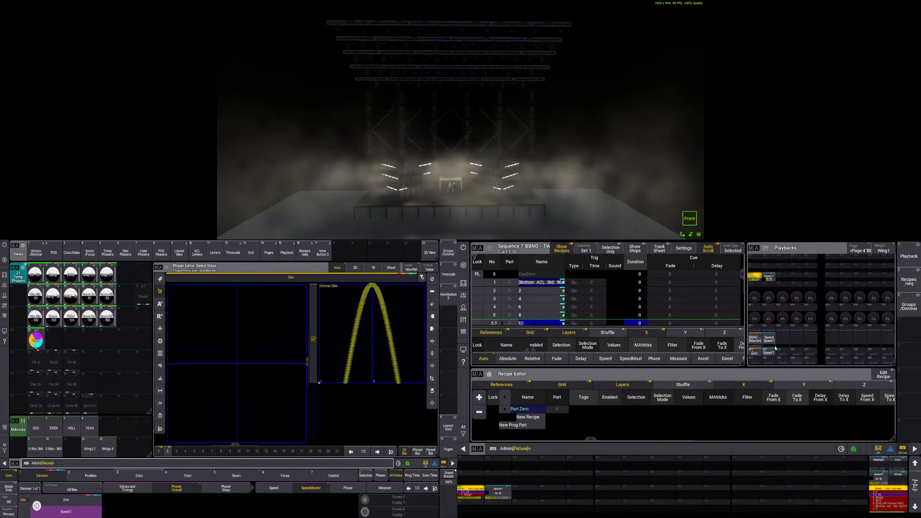
Enlarge the Playbacks window and raise the Speed1 master fader to speed up the phaser
drag(894, 439, 750, 431)
drag(893, 363, 891, 450)
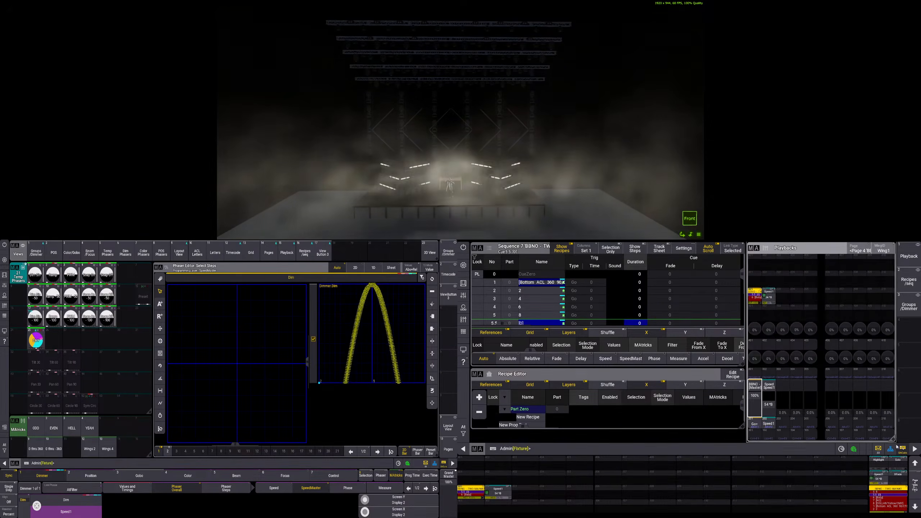
drag(771, 406, 773, 387)
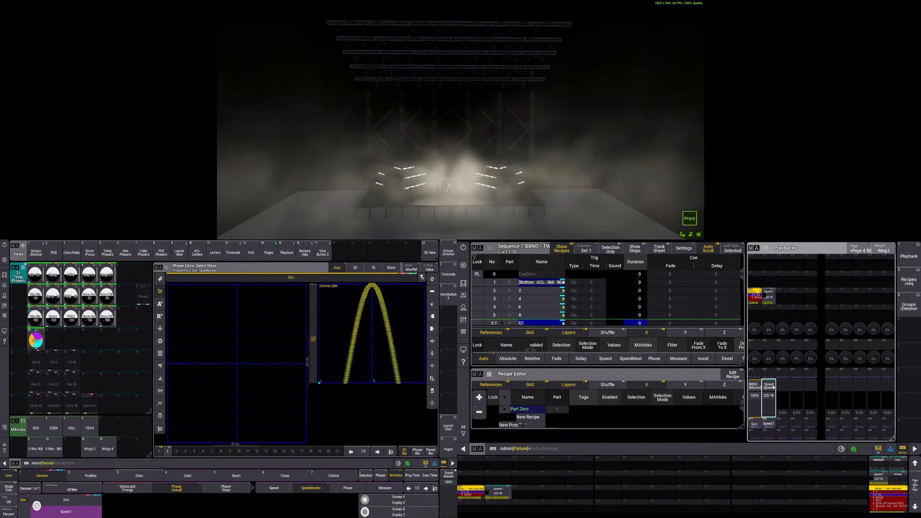
drag(773, 394, 774, 401)
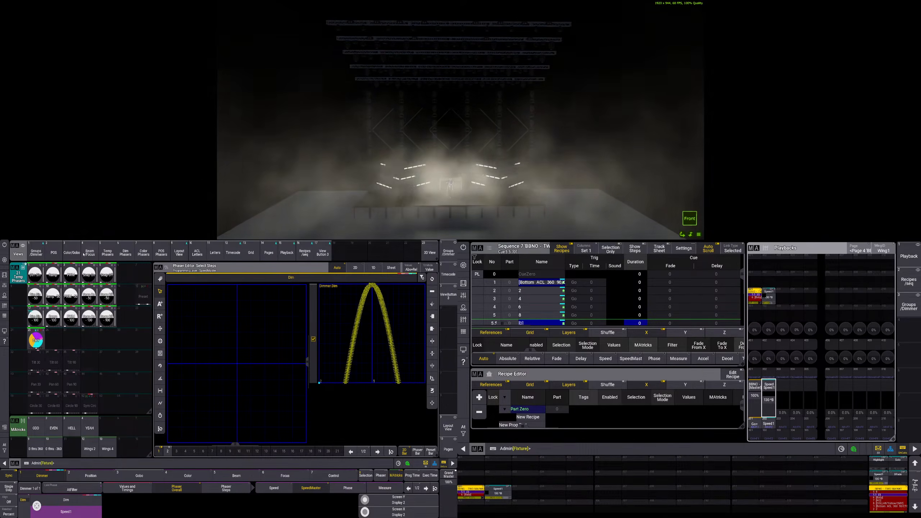
Store the dimmer phaser as the first preset in the Dim Phasers pool and recall it
click(126, 253)
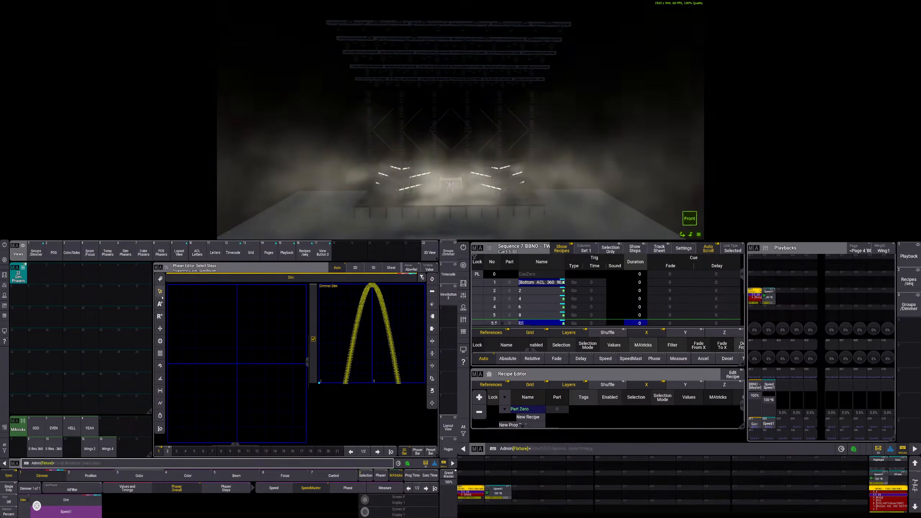
click(38, 276)
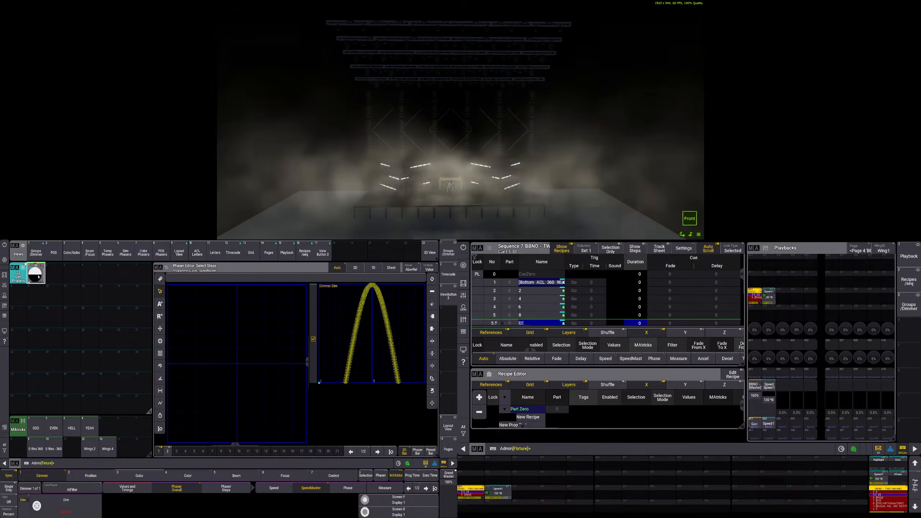
click(39, 277)
click(38, 277)
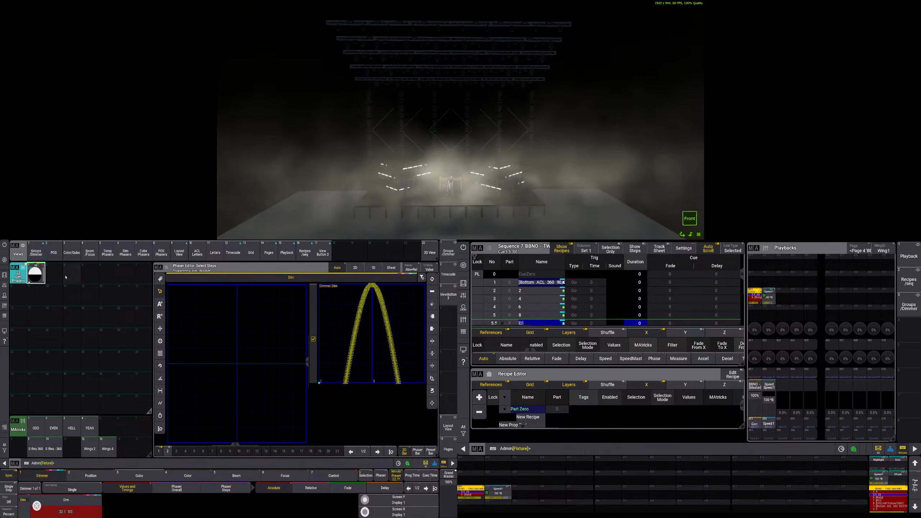
Clear the programmer and test the stored phaser preset on the X4 Bar Pixel SYM group
key(Escape)
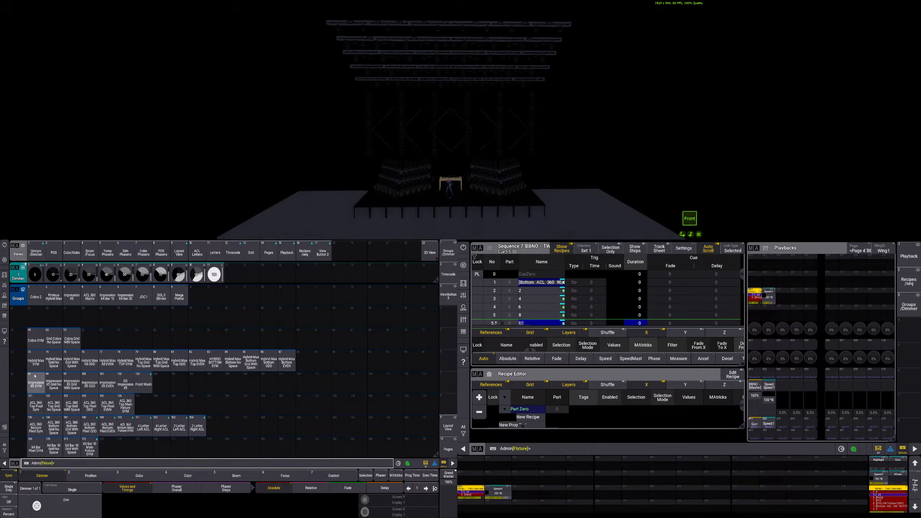
click(36, 447)
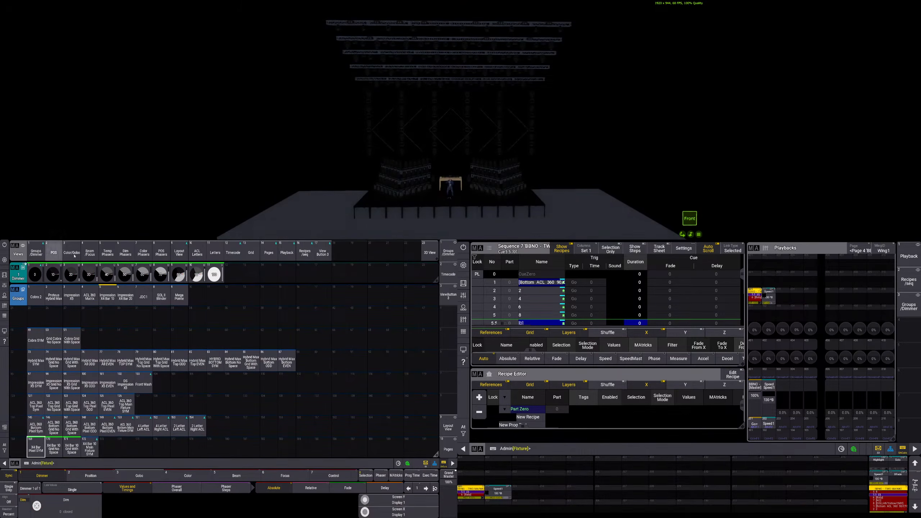
click(125, 252)
click(40, 275)
click(40, 275)
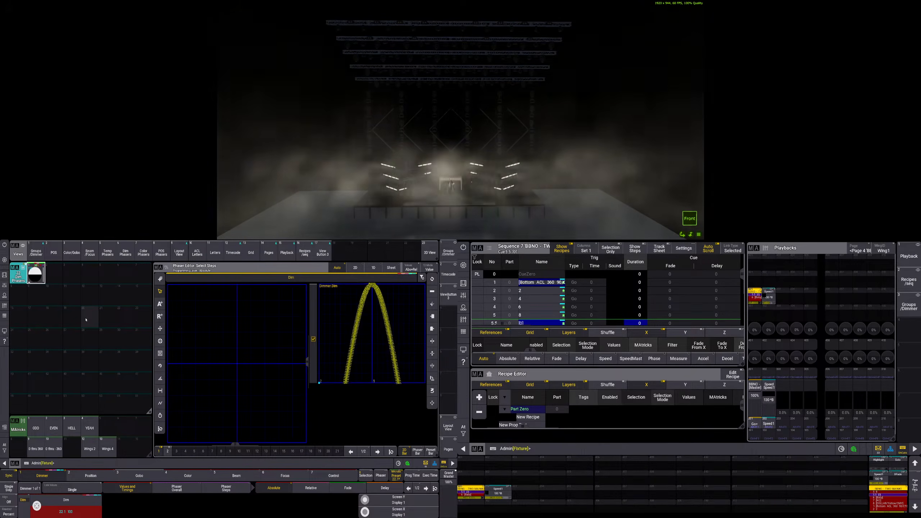
Label the new phaser preset "X4 Bar 10 Rnd Lines"
drag(36, 274, 36, 257)
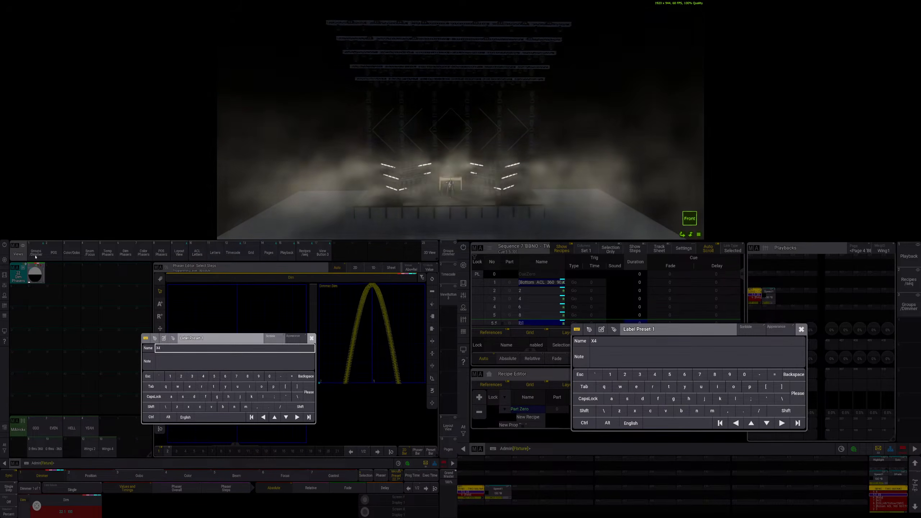
text(Rnd Li)
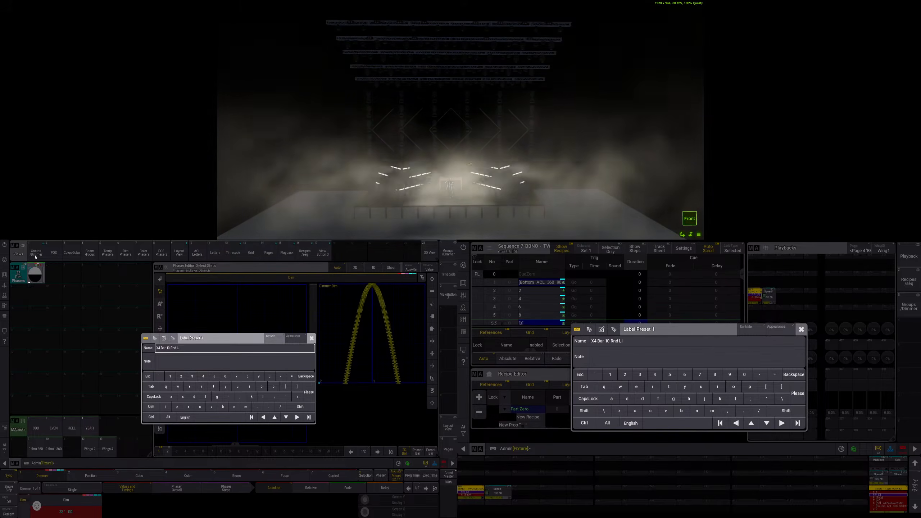
text(nes)
key(Return)
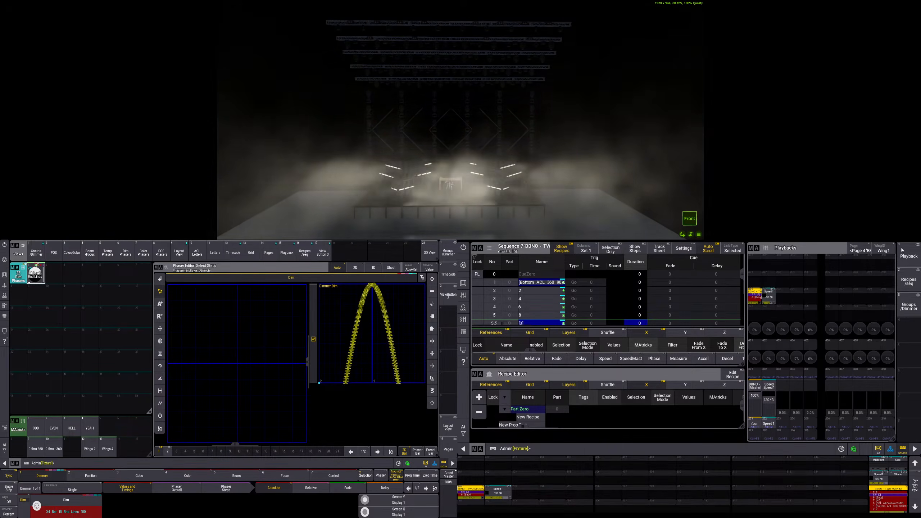
Clear the programmer and build recipes for the X4 Bar Pixel SYM group with the X4 Bar 10 Rnd Lines preset and the Orange color
key(c)
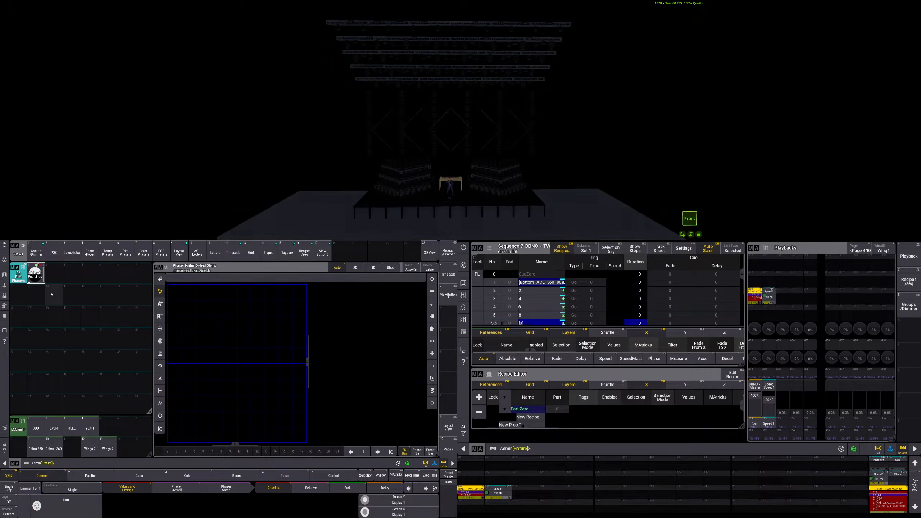
click(730, 376)
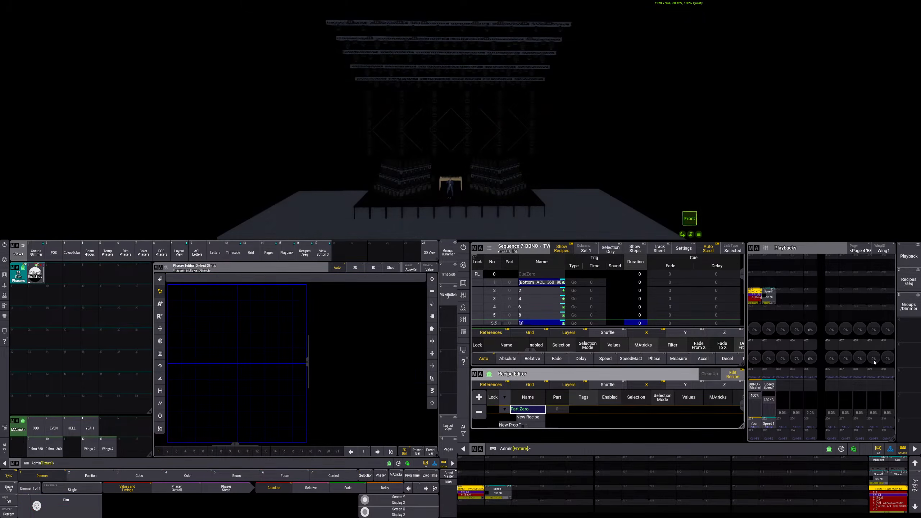
click(34, 253)
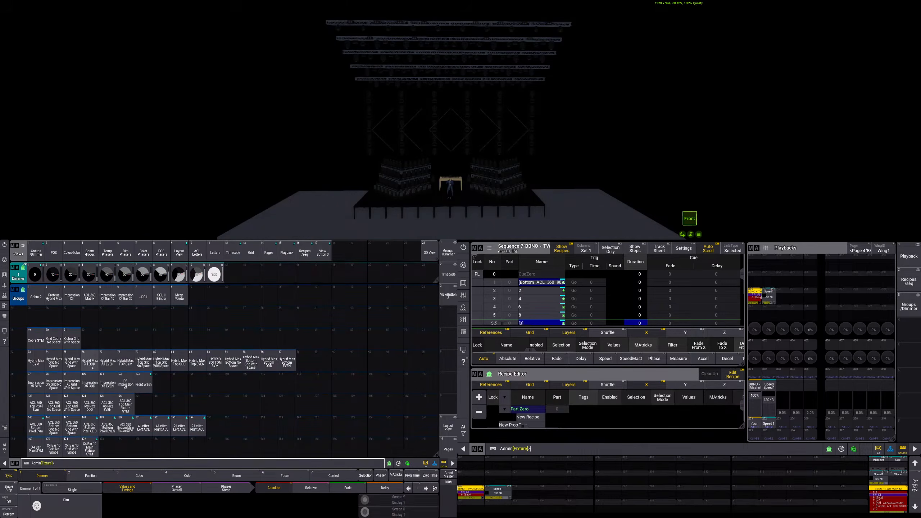
click(36, 447)
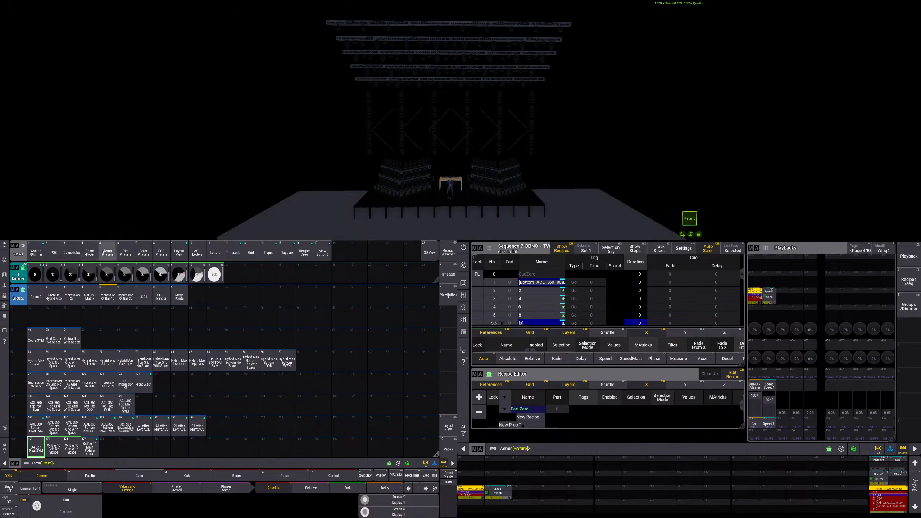
click(107, 253)
click(126, 253)
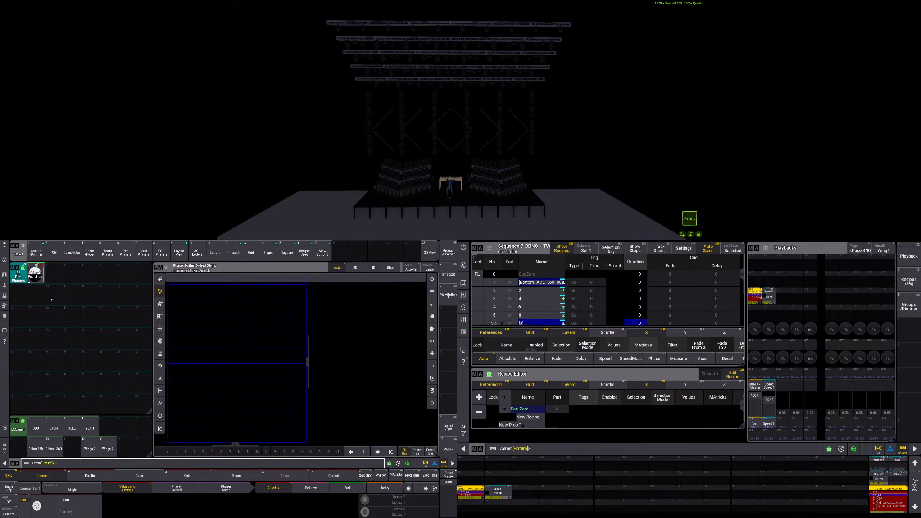
click(35, 272)
click(72, 253)
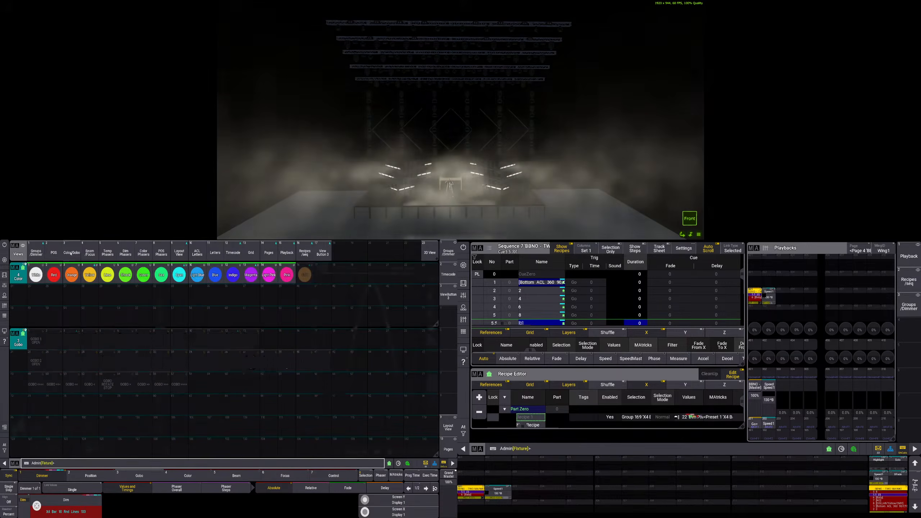
click(72, 275)
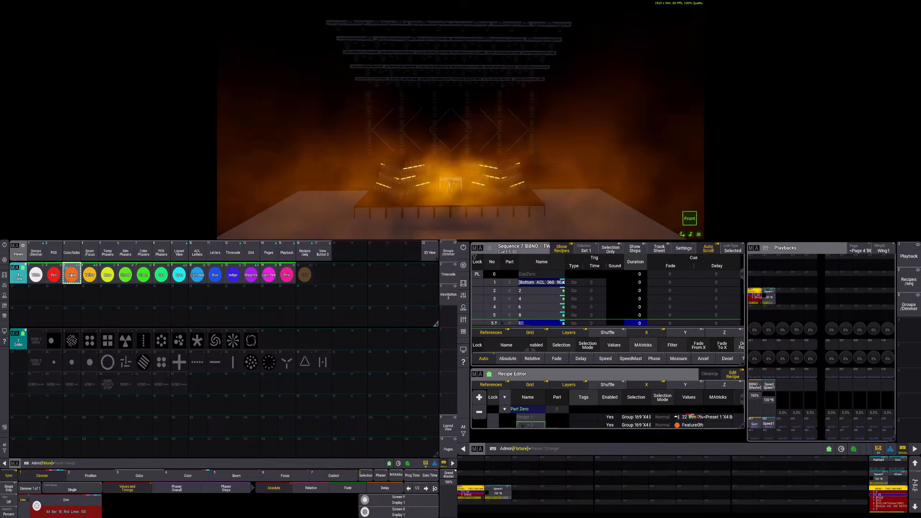
Merge the programmer's X4 Bar recipes into cue 5.5 of the BBNO - TWO sequence
drag(742, 276, 742, 287)
key(s)
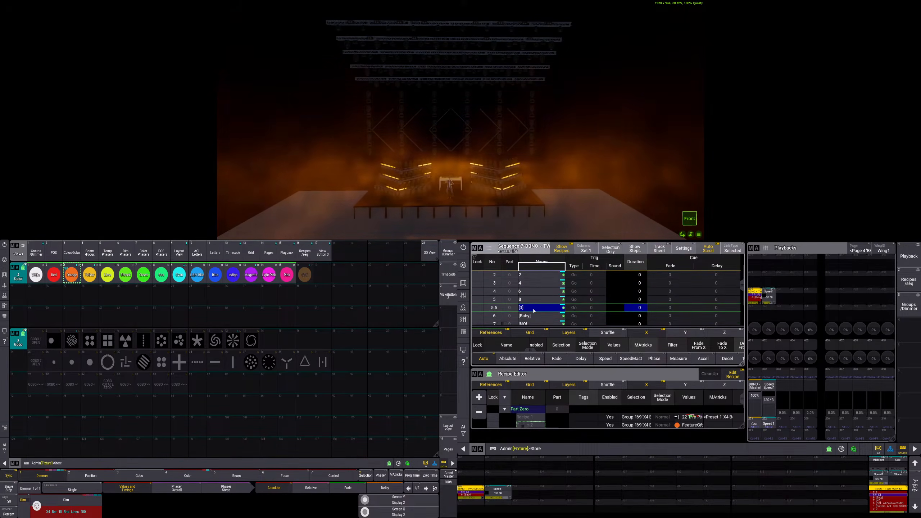
click(534, 311)
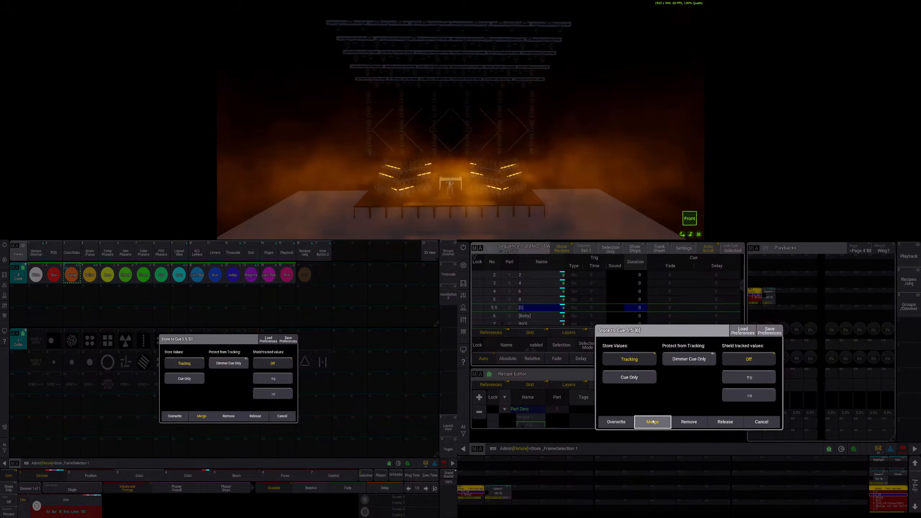
click(653, 421)
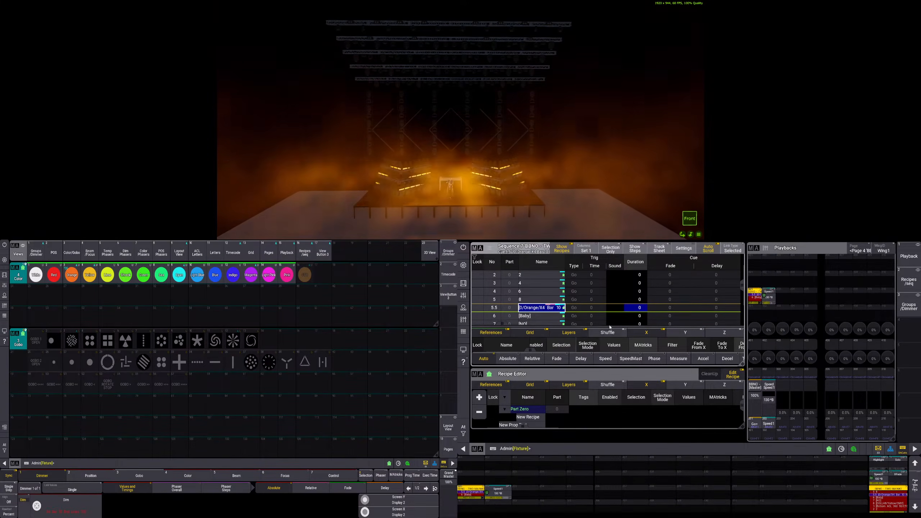
Examine the tracking distance and the other cue settings of cue 5.5 in the sequence sheet
drag(521, 350, 512, 325)
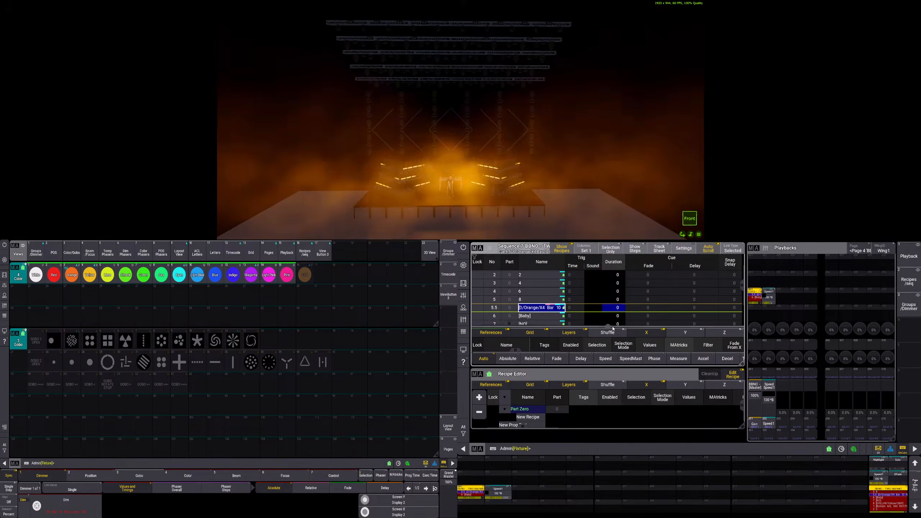
drag(605, 328, 603, 419)
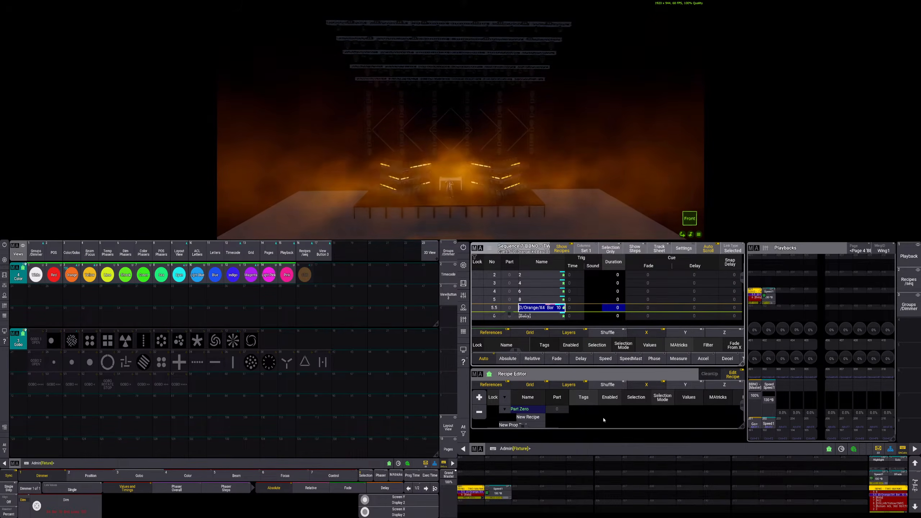
click(606, 329)
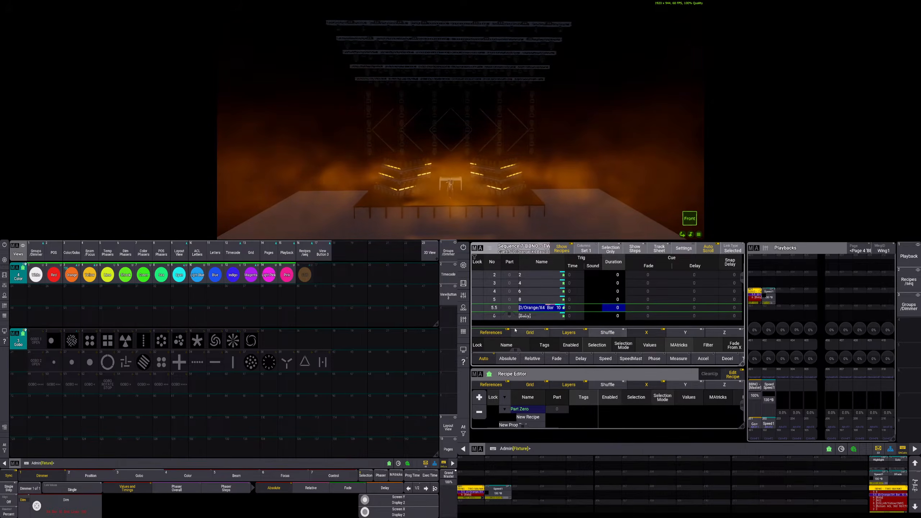
drag(511, 314, 584, 314)
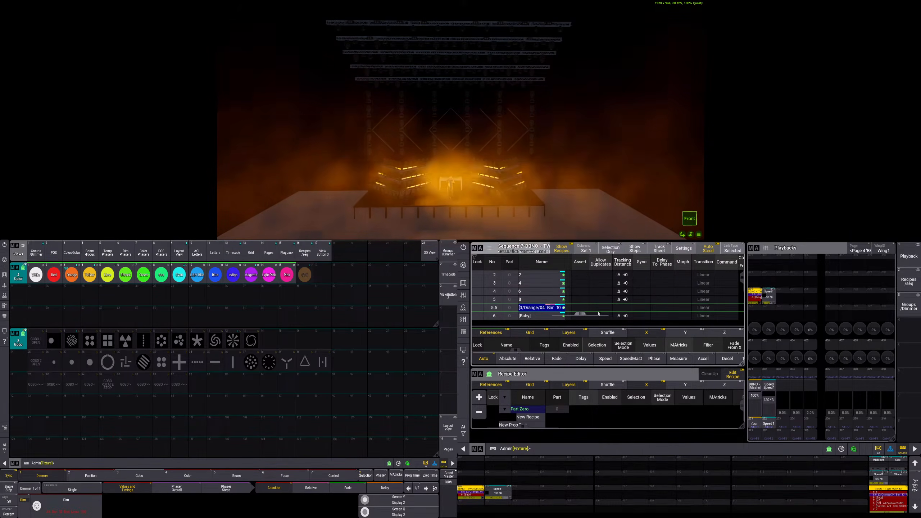
right_click(629, 309)
click(719, 381)
click(645, 380)
click(680, 393)
drag(580, 323, 502, 324)
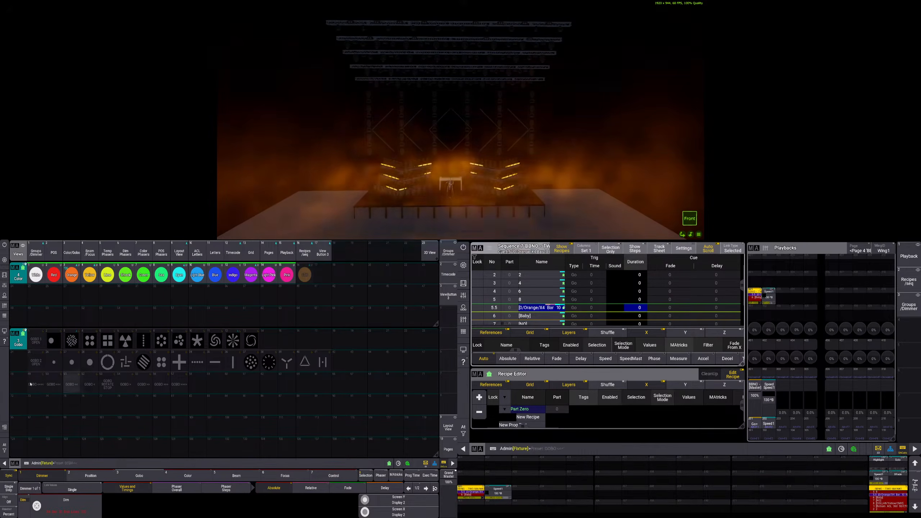
Clear the programmer and bring up the BBNO - TWO timecode show with its audio track selected
key(BackSpace)
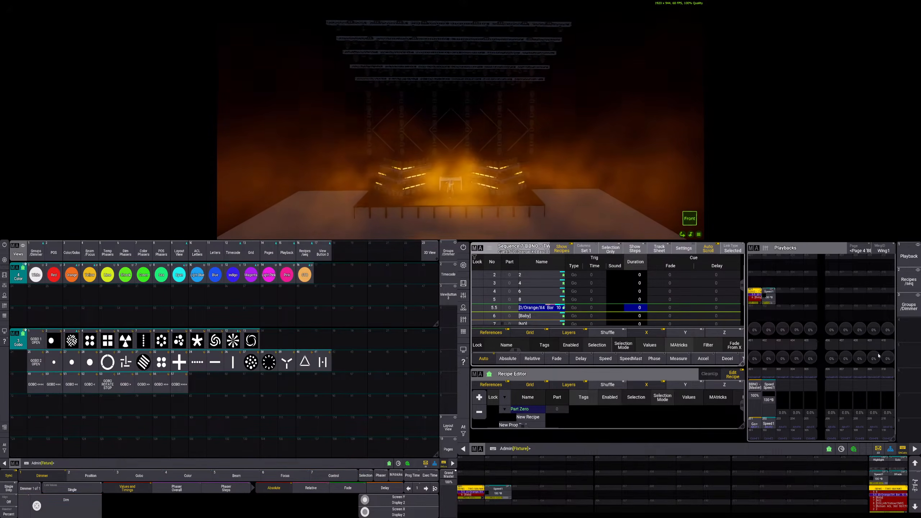
key(BackSpace)
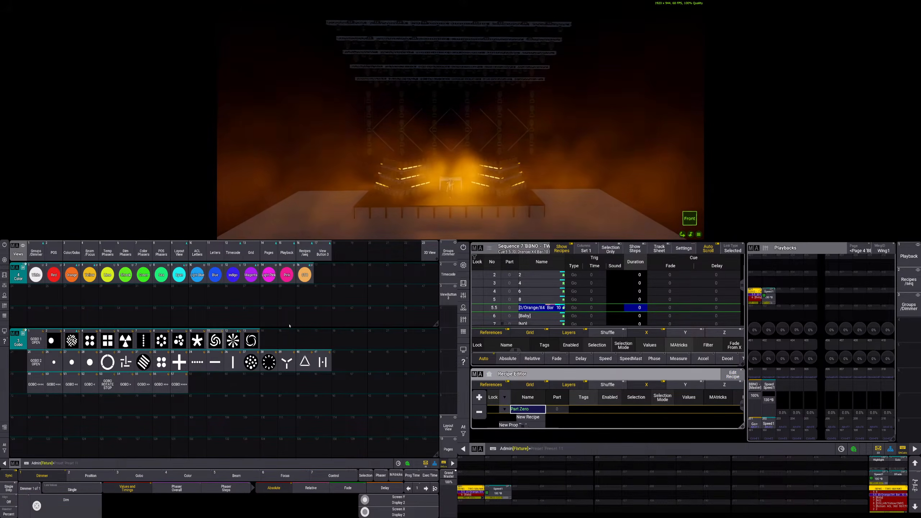
click(233, 253)
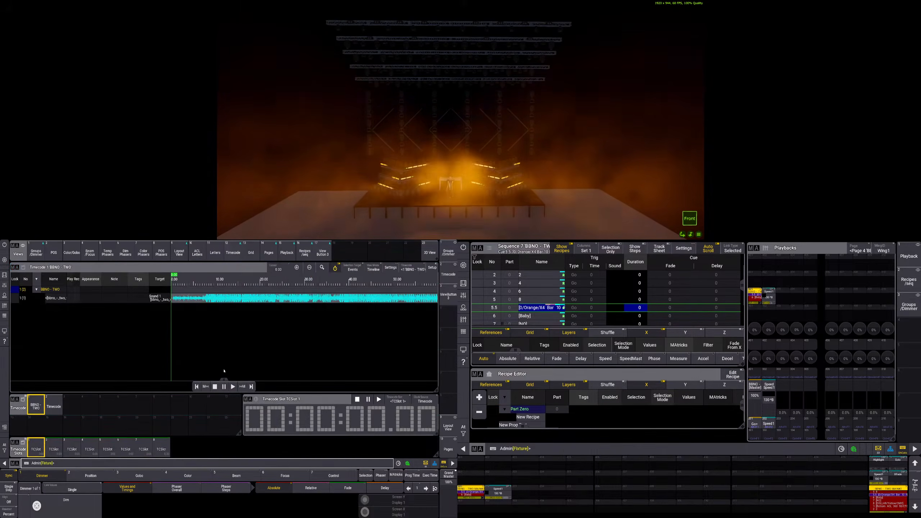
click(197, 301)
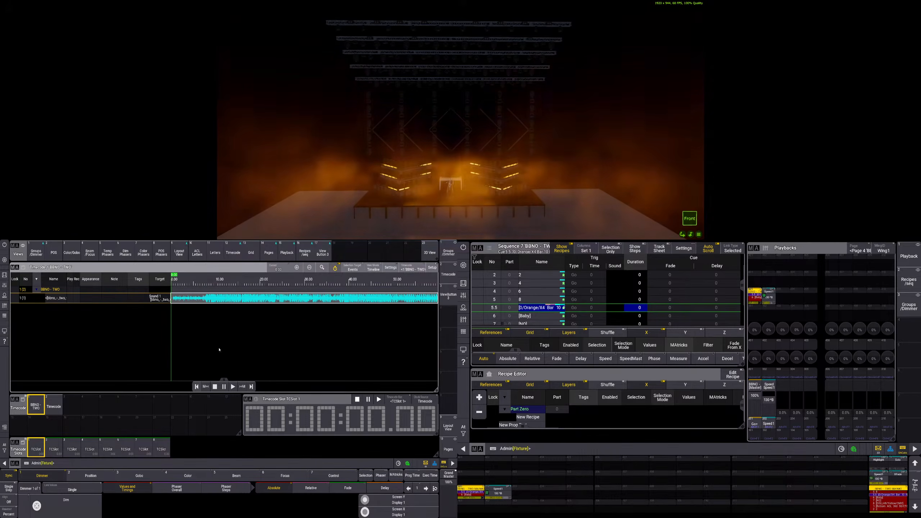
Add a Sounds pool in the empty space beside the timecode slots and check the imported sound's settings
drag(436, 455, 293, 454)
right_click(302, 443)
click(375, 434)
click(302, 449)
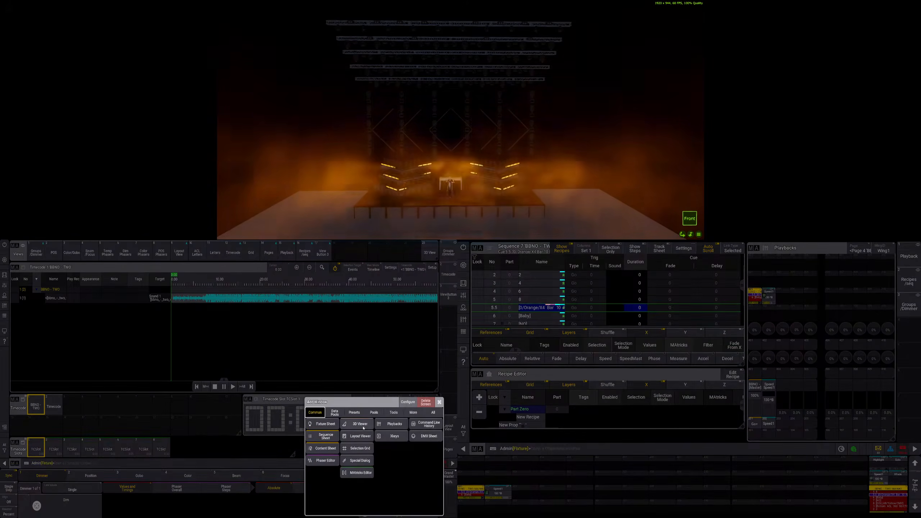
click(432, 412)
text(sou)
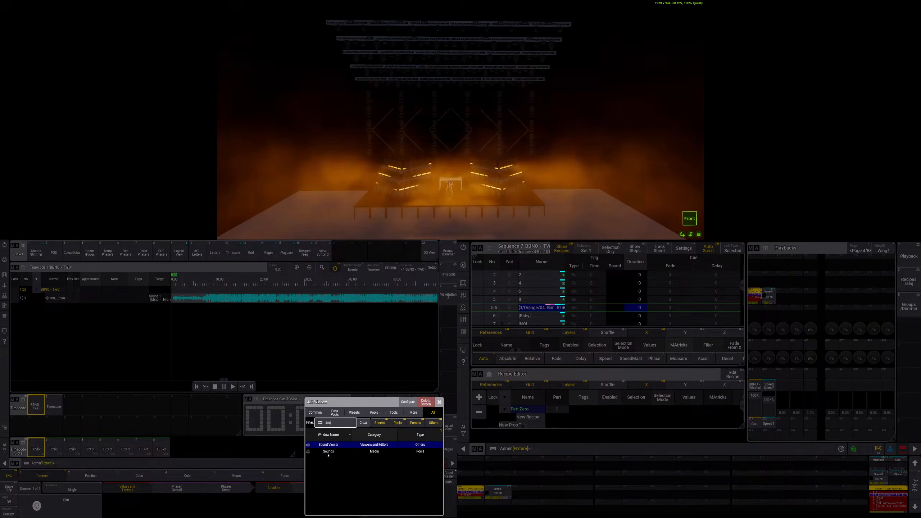
click(328, 453)
right_click(324, 451)
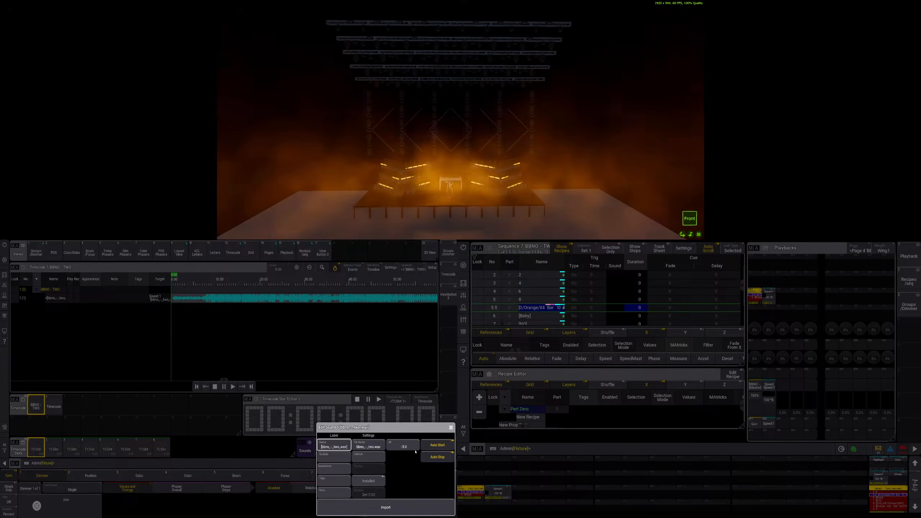
click(325, 408)
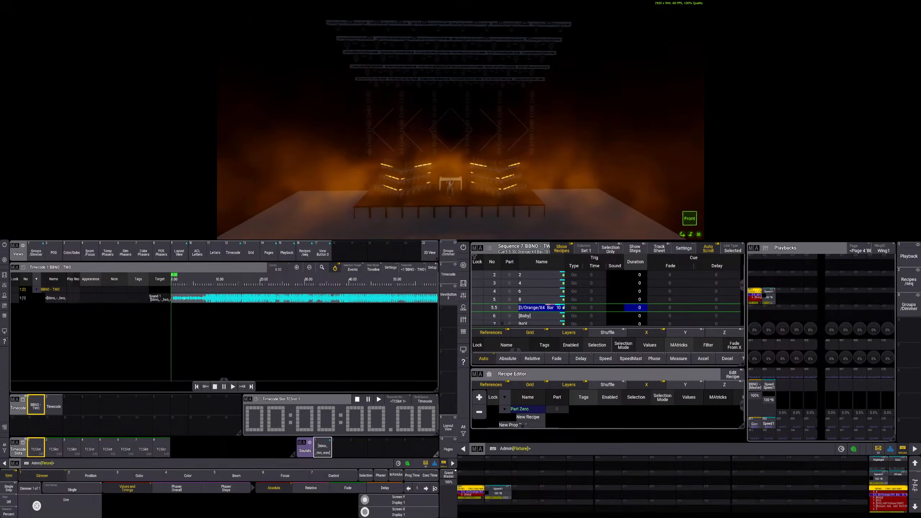
Enter timecode setup and set the start of the audio track's time range to 1.00
click(432, 268)
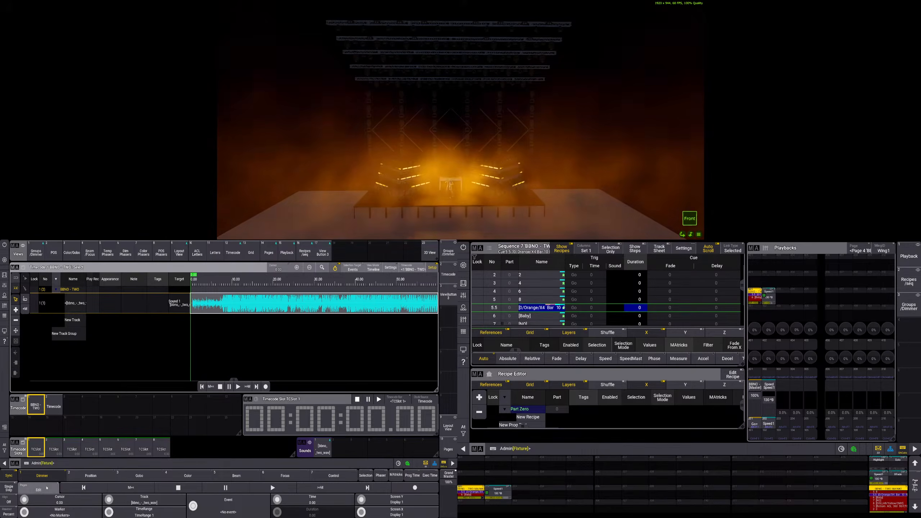
scroll(25, 500, up, 2)
scroll(25, 500, up, 1)
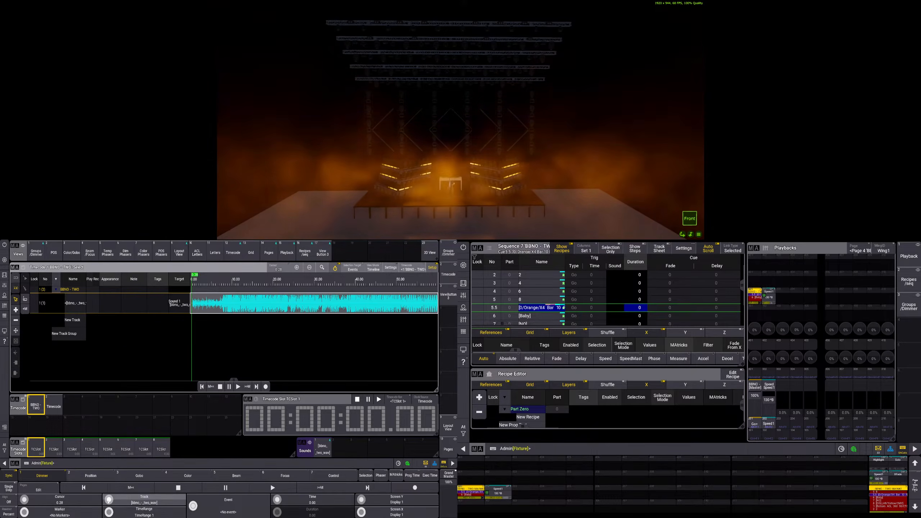
click(109, 513)
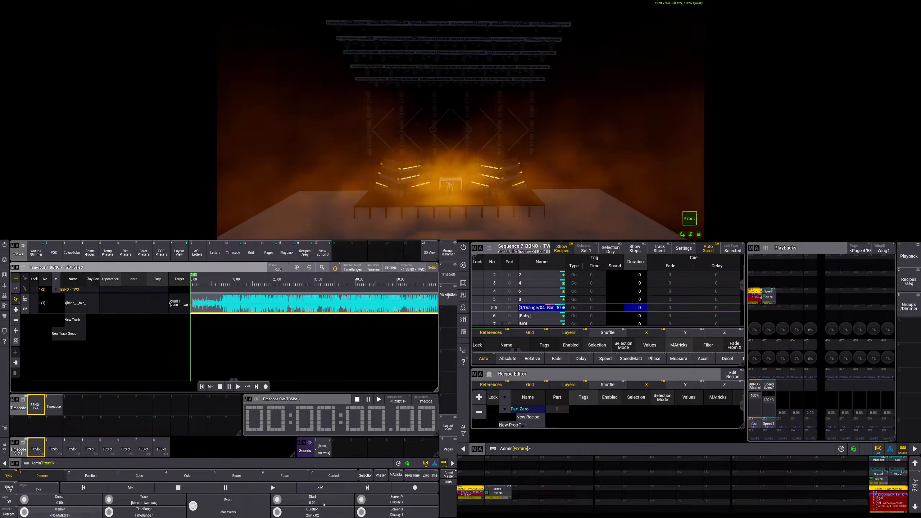
scroll(278, 500, up, 20)
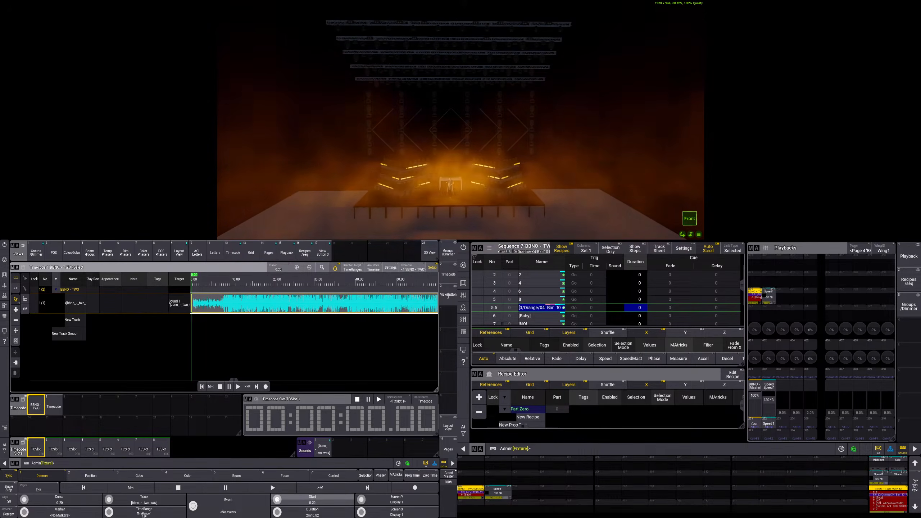
scroll(277, 500, up, 20)
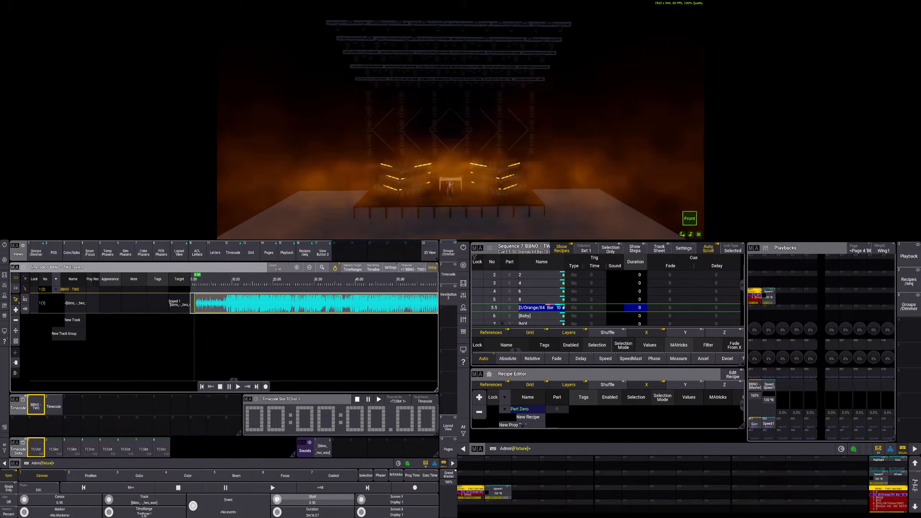
scroll(277, 500, down, 3)
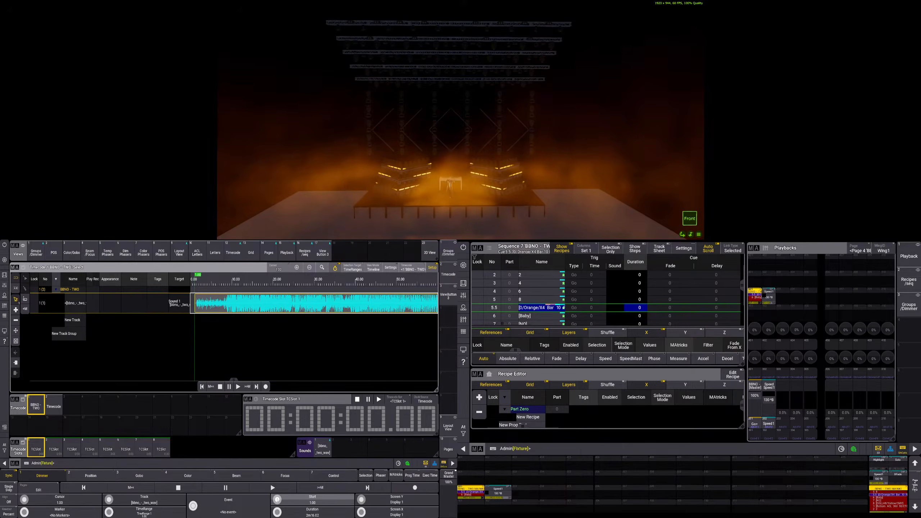
scroll(278, 500, down, 3)
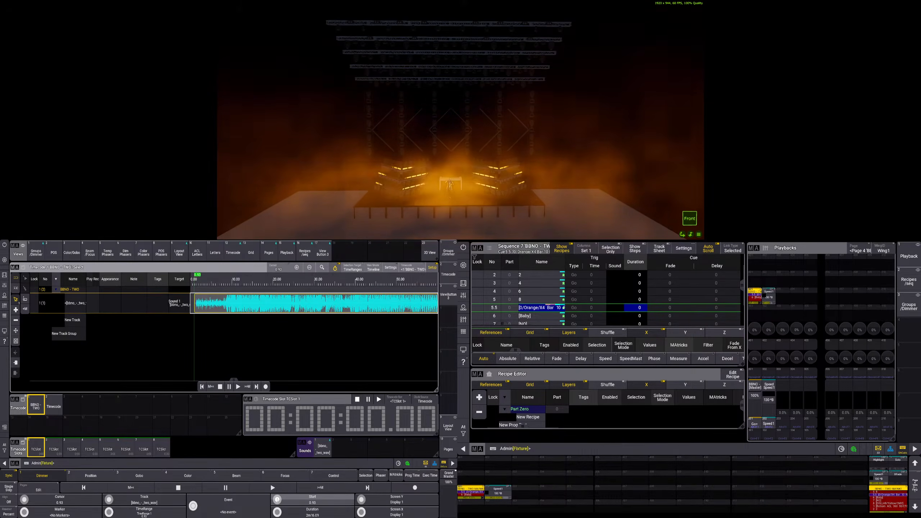
scroll(278, 500, up, 3)
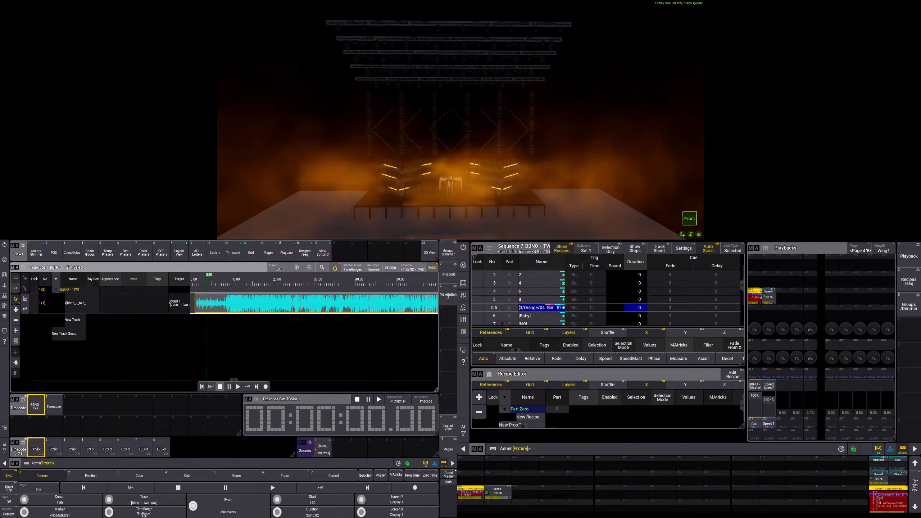
Play the timecode from the beginning outside setup to check the audio offset, and rewind and return to setup
click(201, 386)
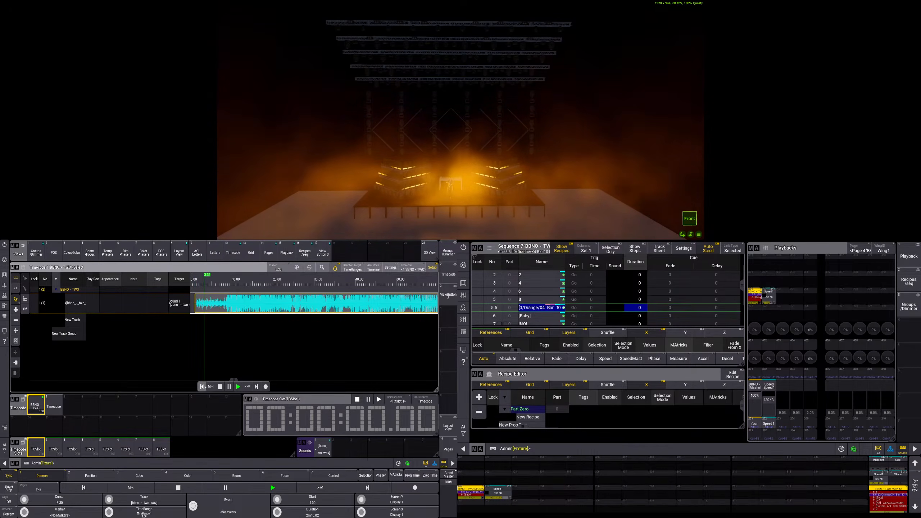
click(432, 268)
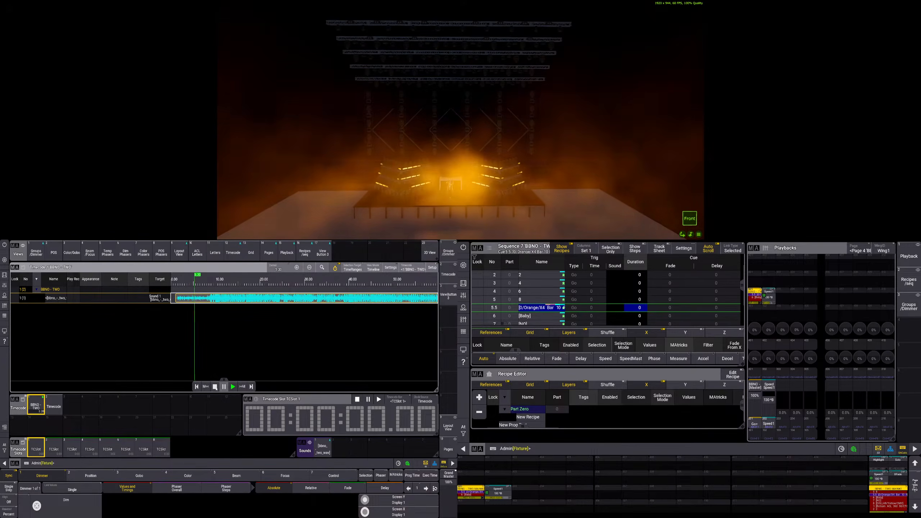
click(196, 386)
click(233, 386)
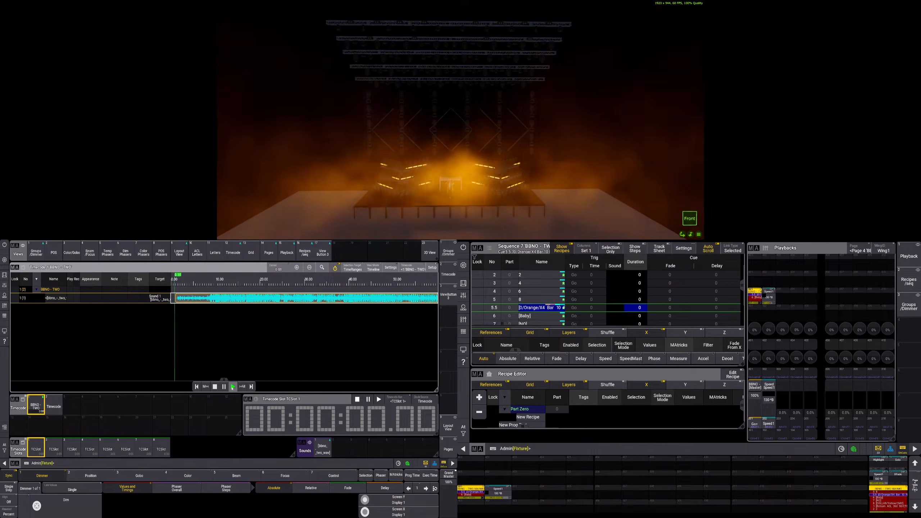
click(197, 386)
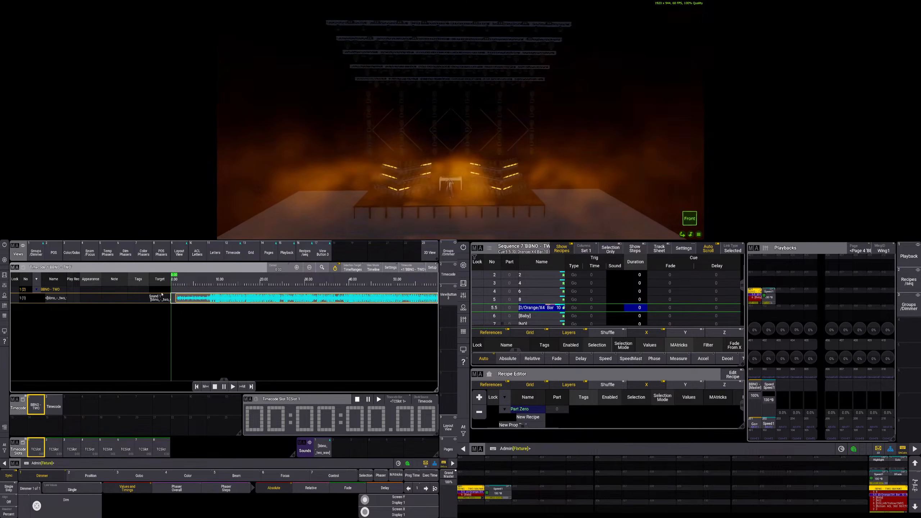
click(432, 268)
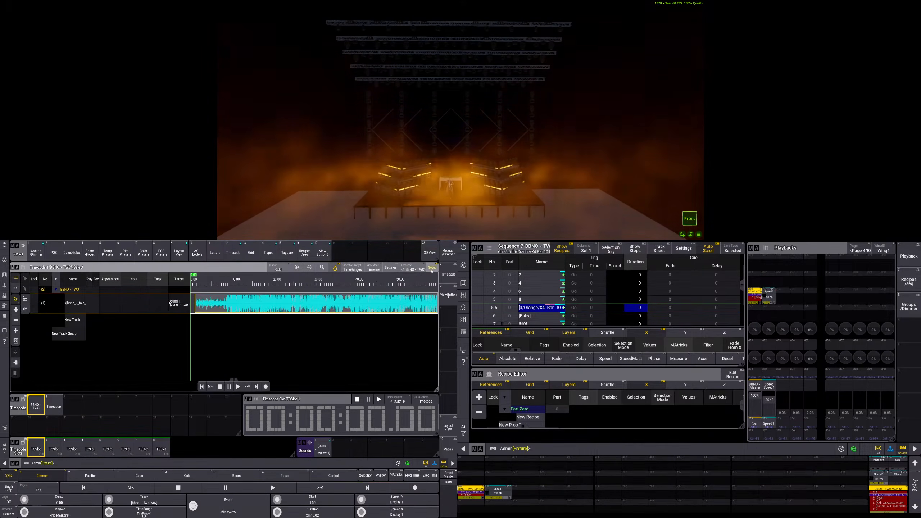
click(82, 324)
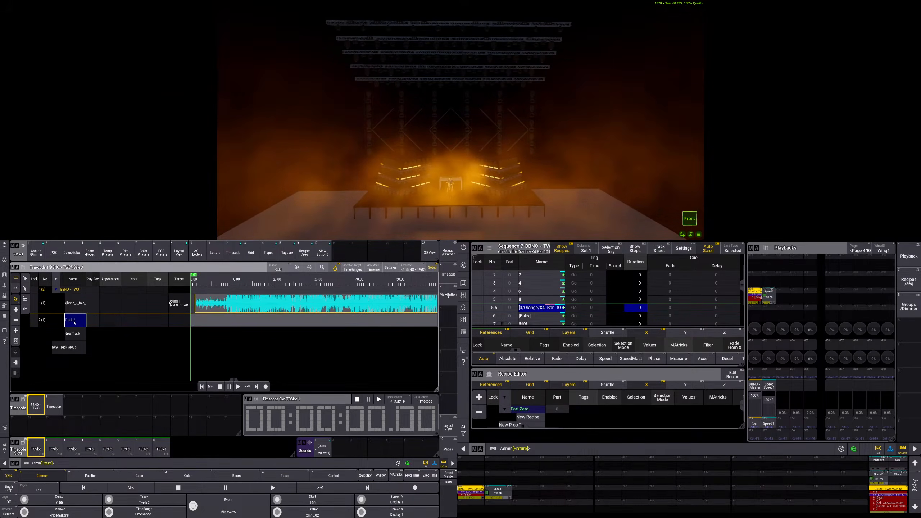
key(a)
key(i)
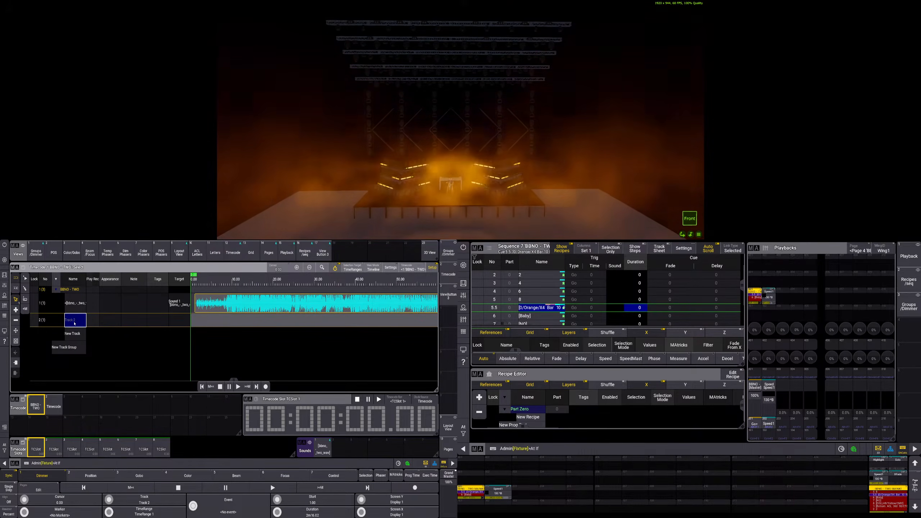
key(BackSpace)
key(BackSpace)
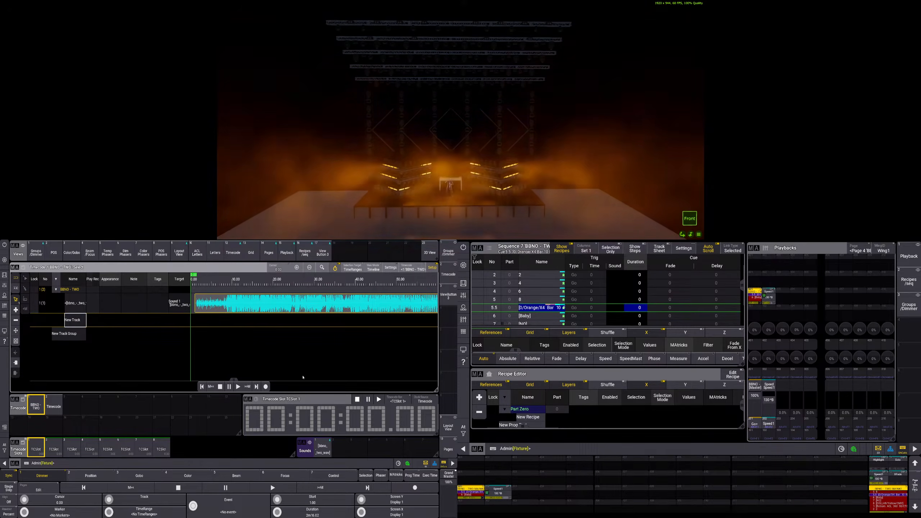
Turn off the keyboard shortcuts, add a new track below the audio track and label it "Main Seq"
click(444, 463)
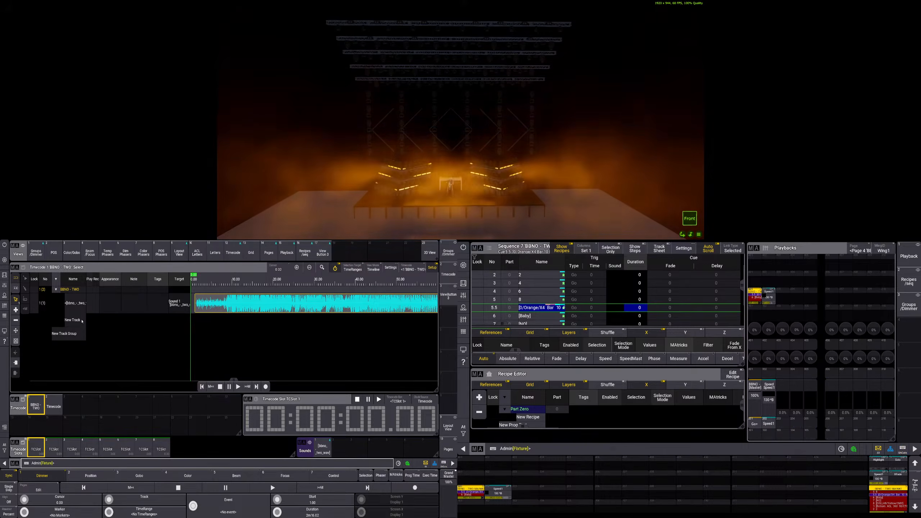
click(83, 321)
click(71, 321)
text(Main Seq)
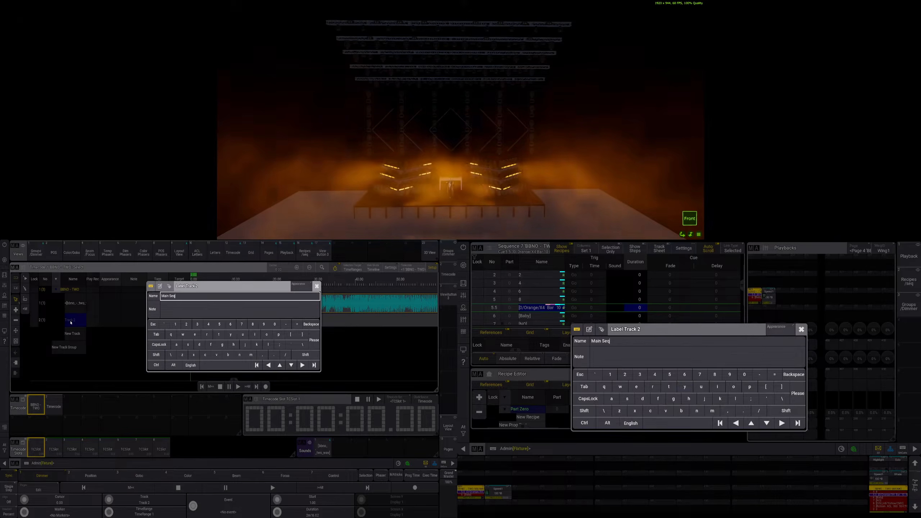
key(Return)
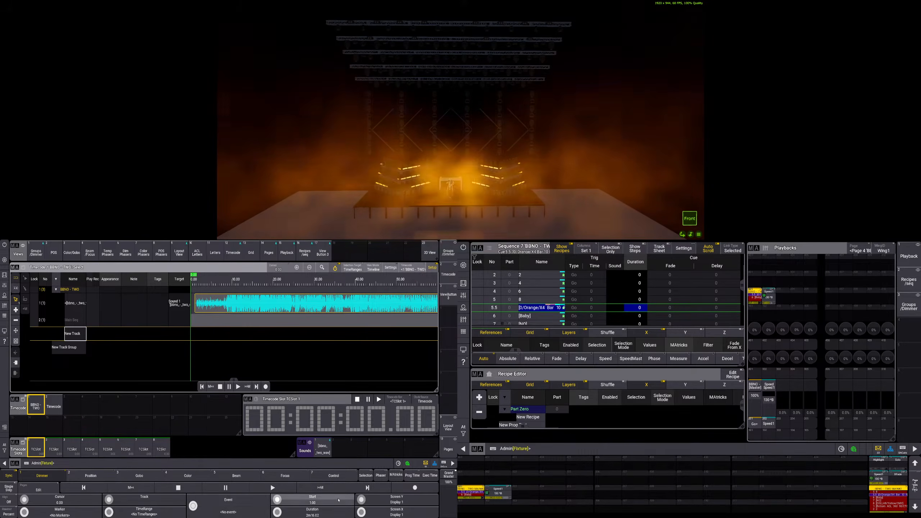
Create a time range on the Main Seq track and assign sequence 5, BBNO - TWO MAIN, as the track's target
click(192, 319)
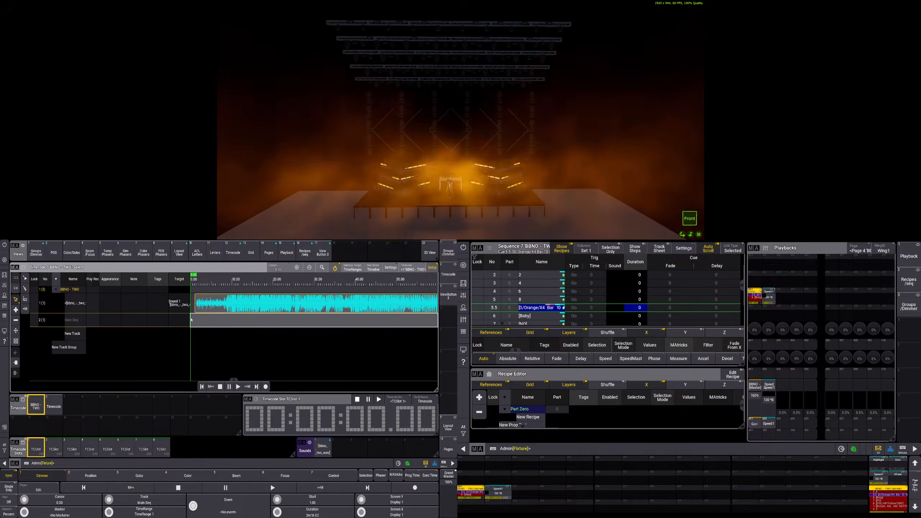
click(196, 323)
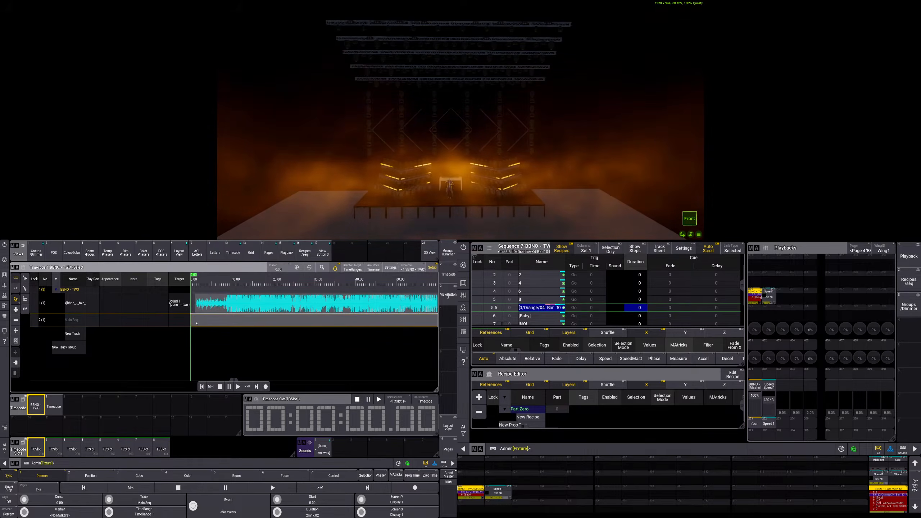
click(196, 323)
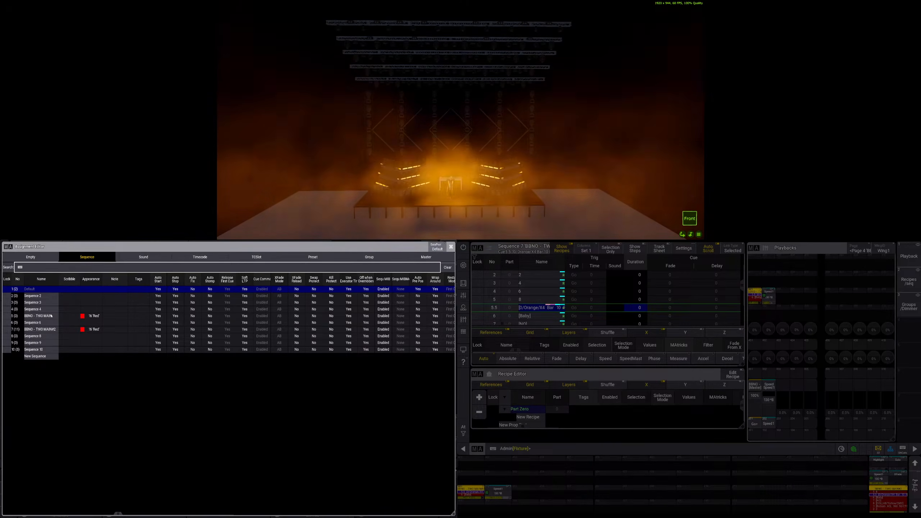
click(52, 315)
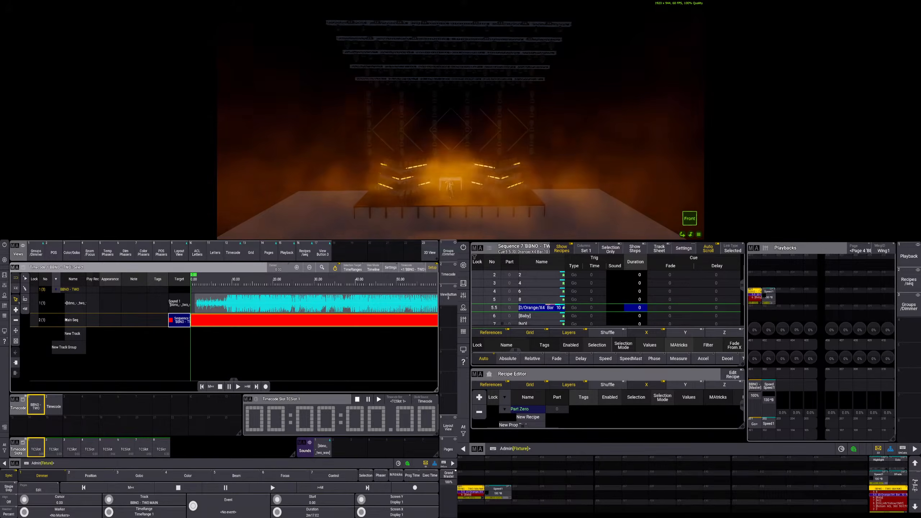
click(270, 321)
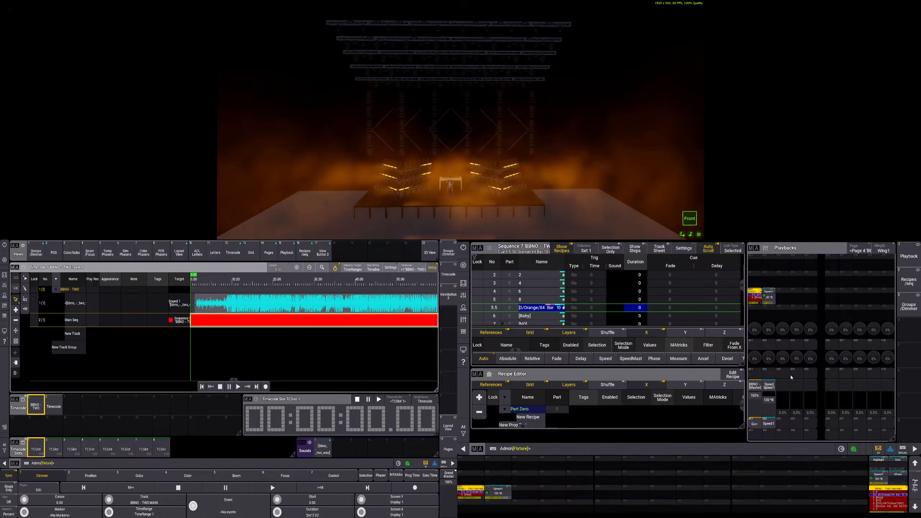
Run through the BBNO - TWO sequence's cues from its playback executor, stopping at the [Baby] cue
click(754, 423)
click(754, 424)
click(754, 423)
click(754, 424)
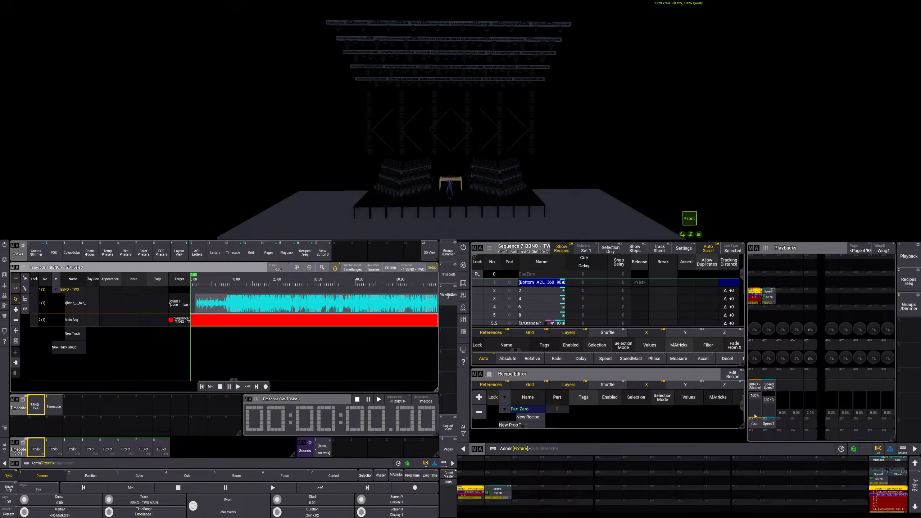
click(755, 423)
click(755, 423)
click(755, 423)
click(754, 424)
click(755, 424)
click(755, 424)
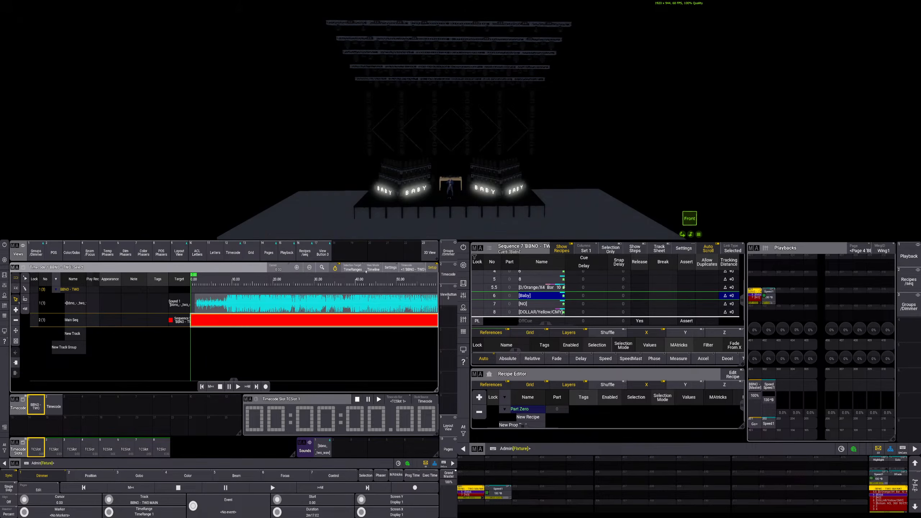
Reassign the Main Seq track's target to sequence 7, the second BBNO - TWO MAIN sequence
click(393, 268)
click(449, 270)
click(177, 322)
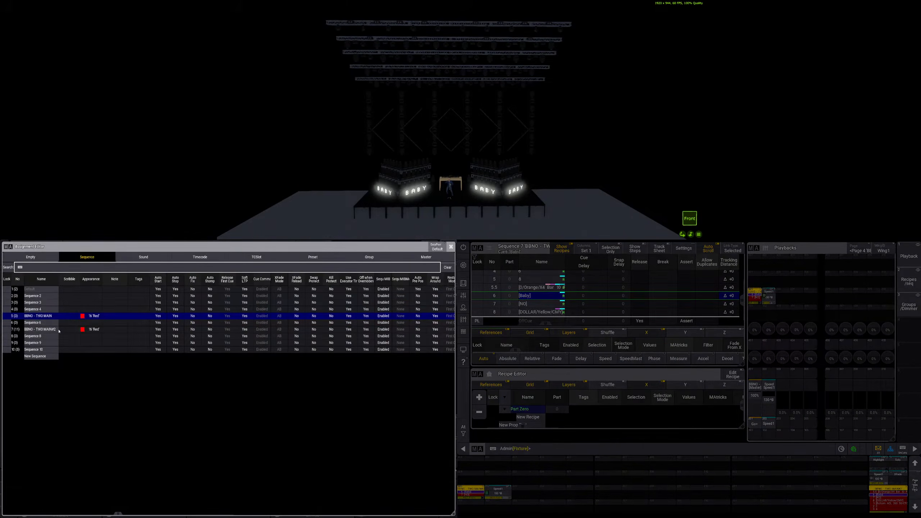
click(59, 331)
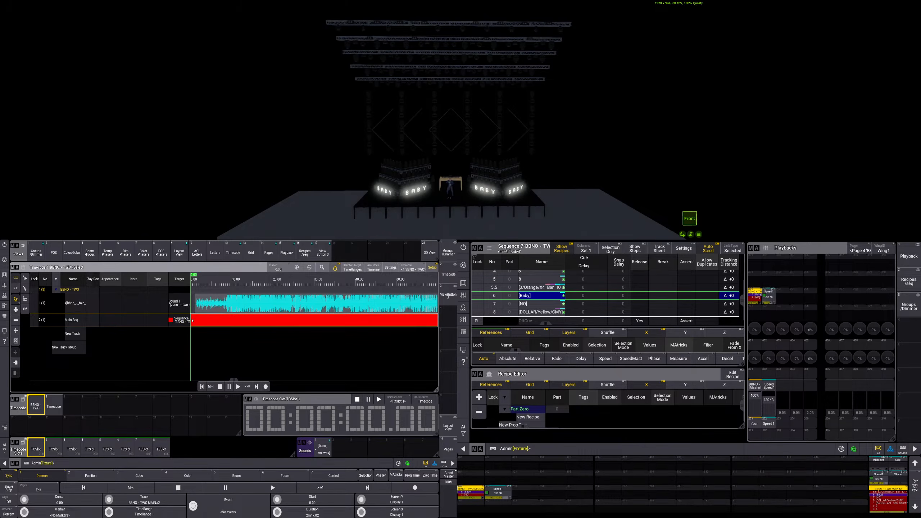
Try arming timecode recording with the cursor a few seconds in, and reset it to the start with the running sequence switched off
drag(192, 287, 195, 285)
click(266, 387)
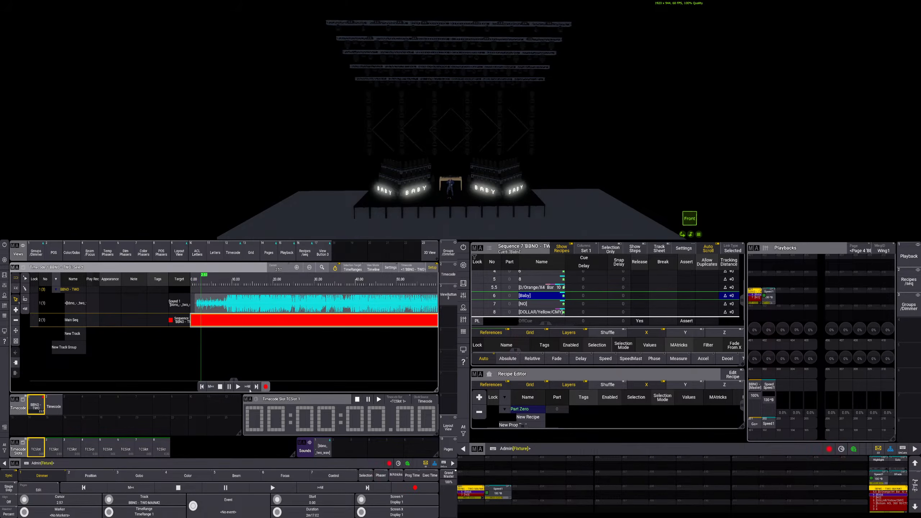
click(230, 387)
click(203, 387)
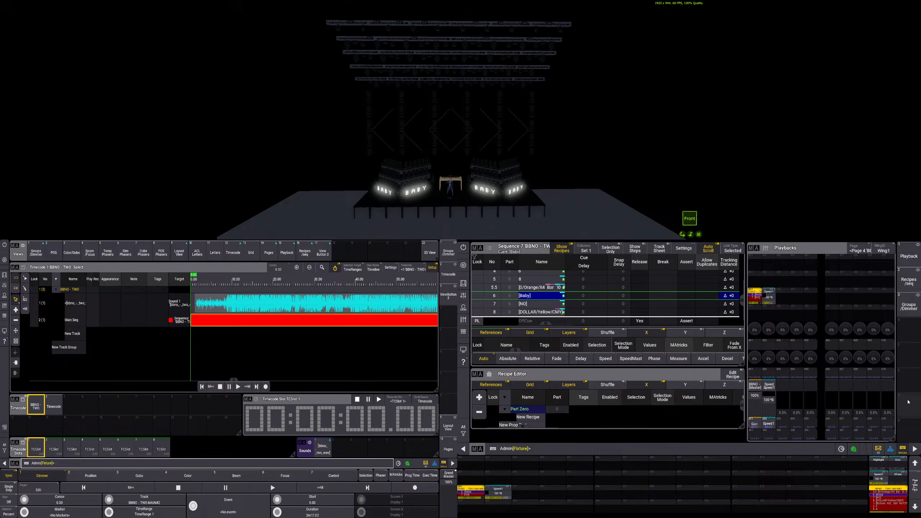
click(755, 424)
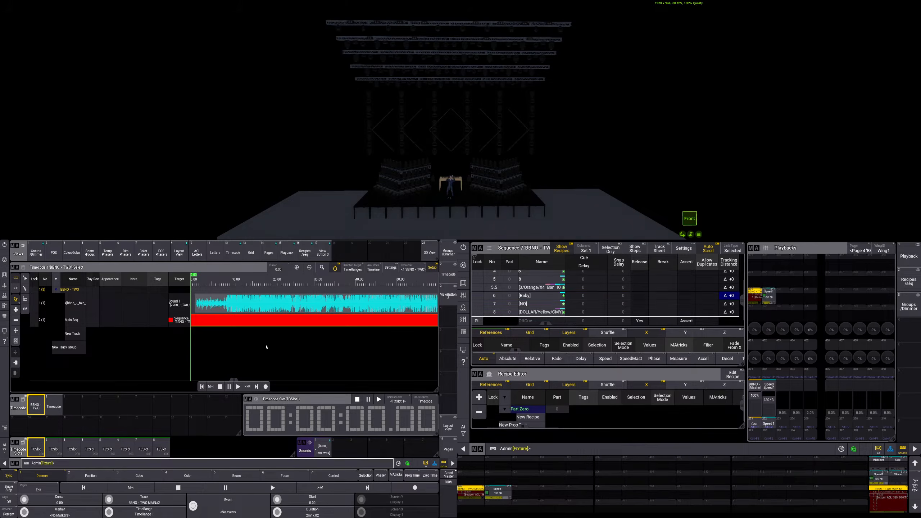
Try to record cue 1 into the BBNO timecode show, play it back and shift its event earlier to 0.63
click(266, 387)
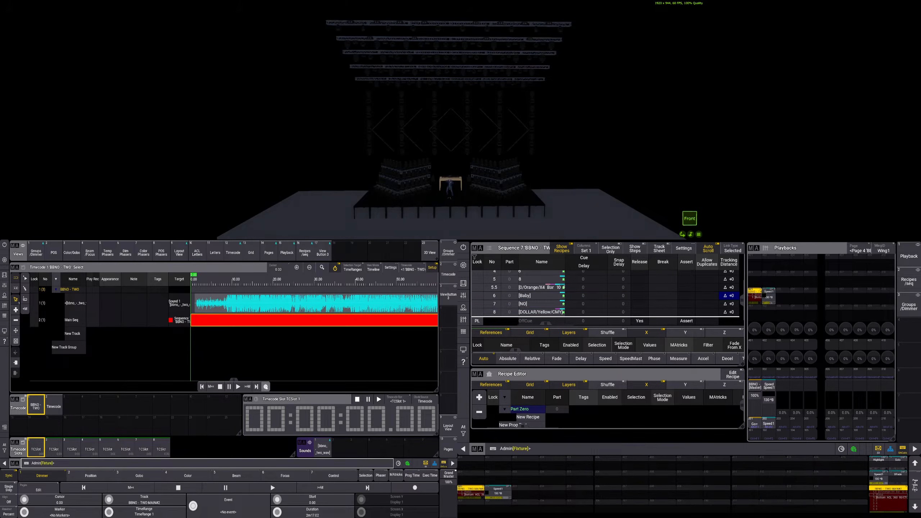
click(755, 423)
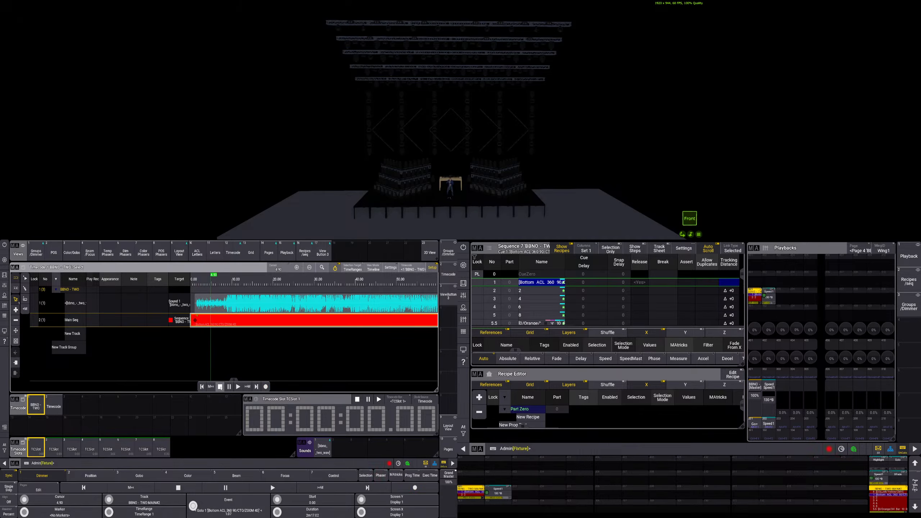
click(201, 387)
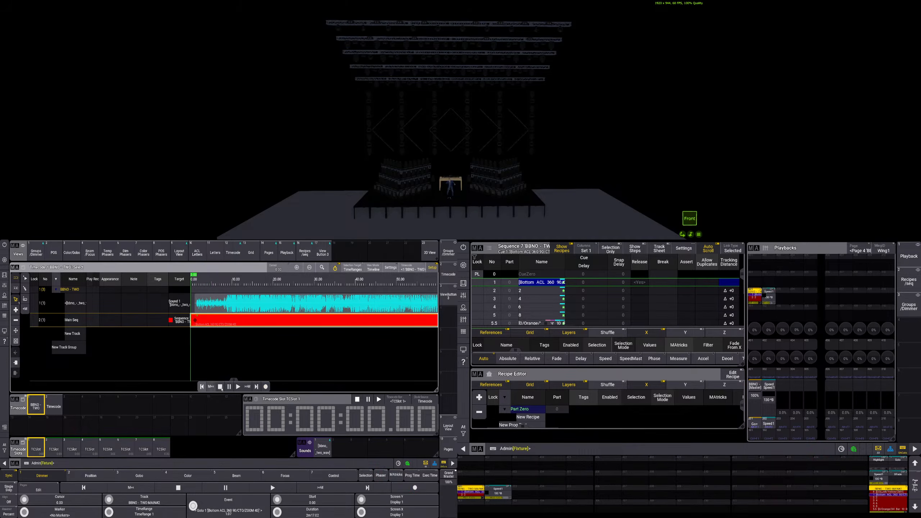
click(238, 386)
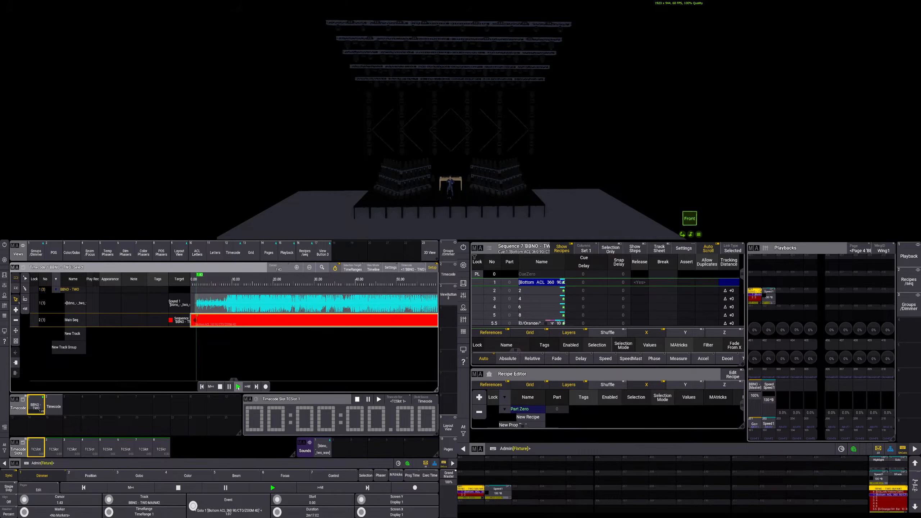
click(222, 386)
click(201, 387)
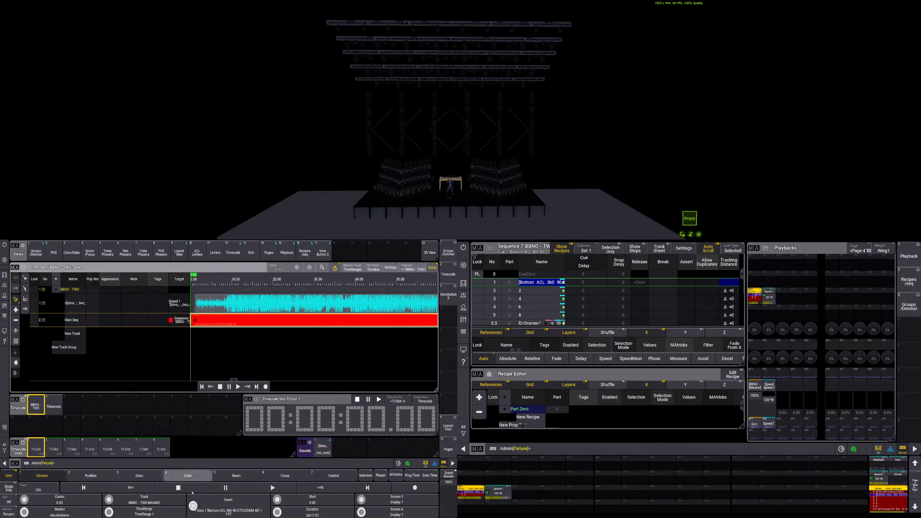
click(193, 506)
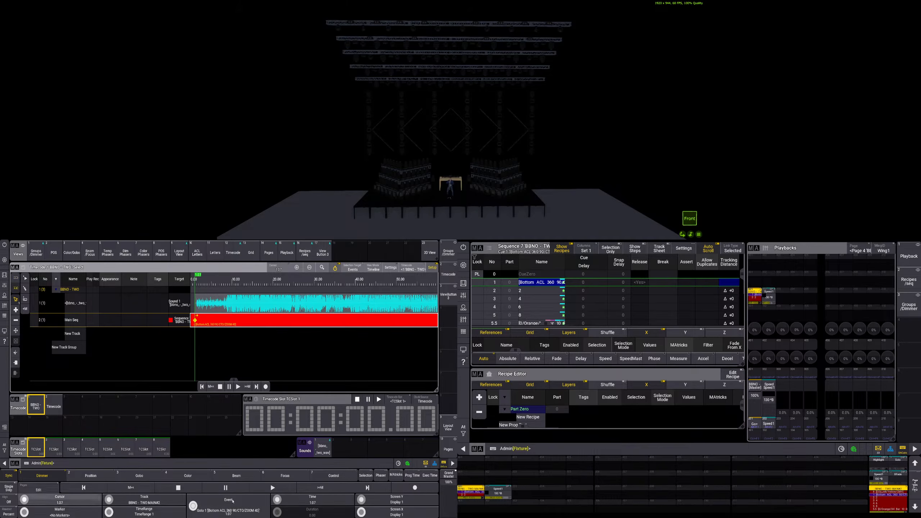
scroll(277, 500, down, 5)
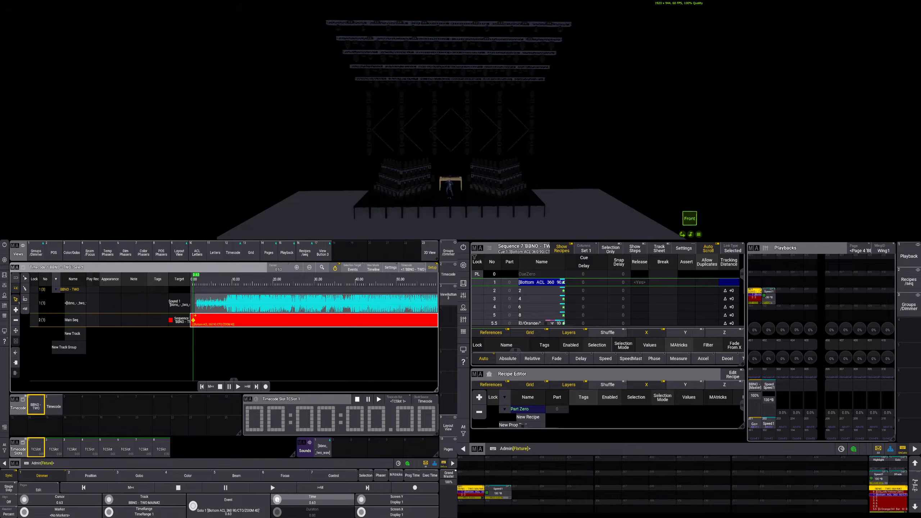
Try to record cues 2 to 8 in time with the song, and undo all the recorded cue events
click(266, 387)
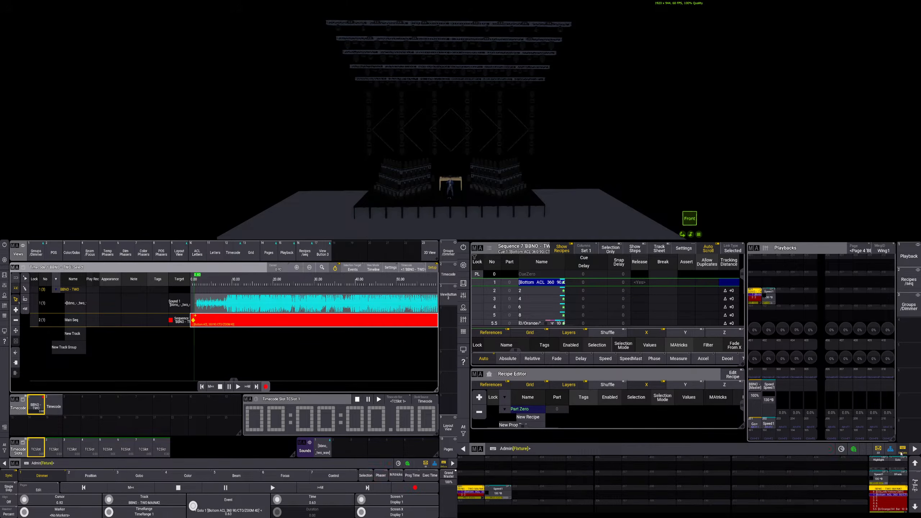
click(754, 424)
click(754, 425)
click(754, 424)
click(754, 424)
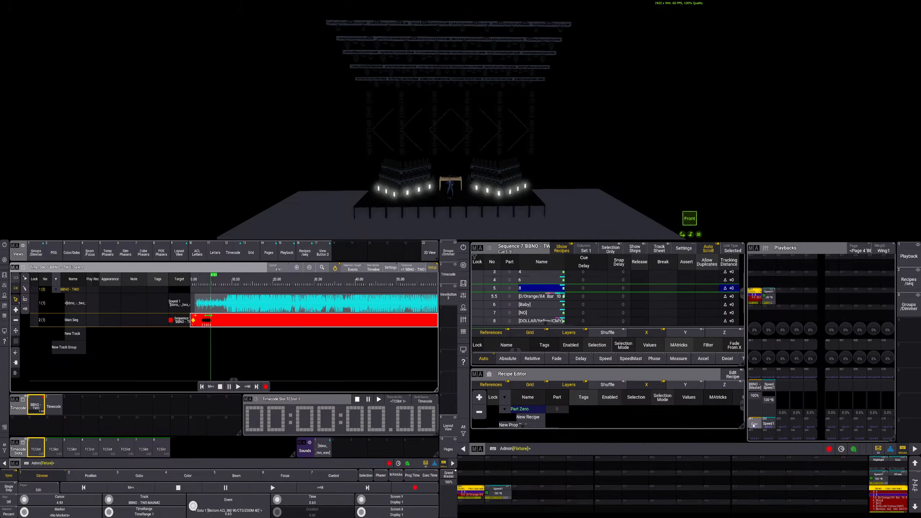
click(753, 424)
click(753, 424)
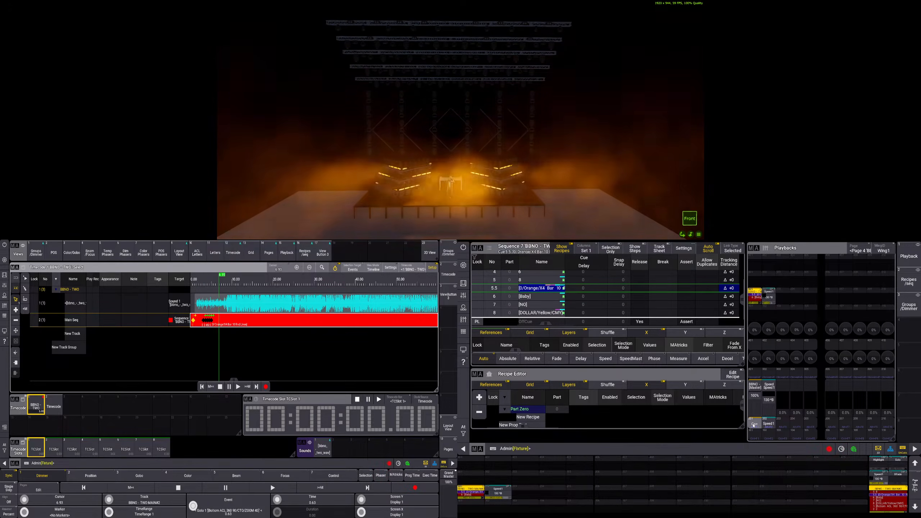
click(753, 424)
click(753, 425)
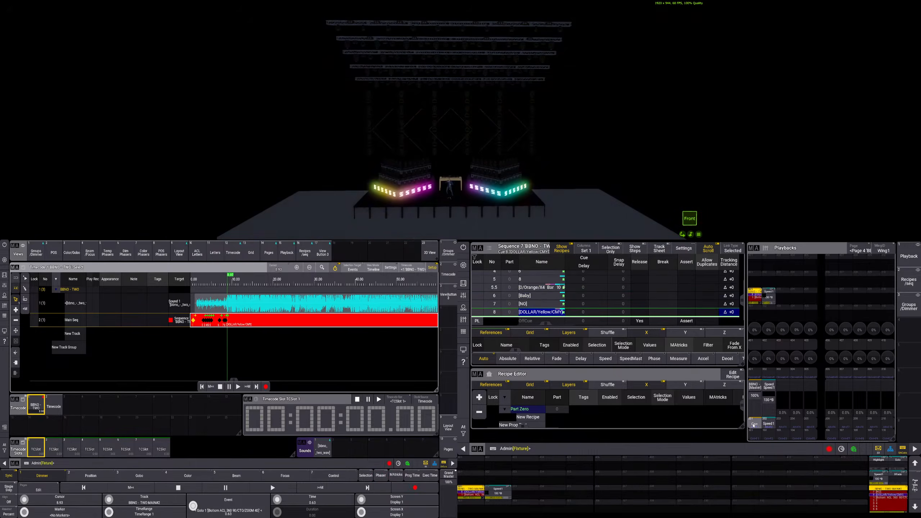
click(230, 389)
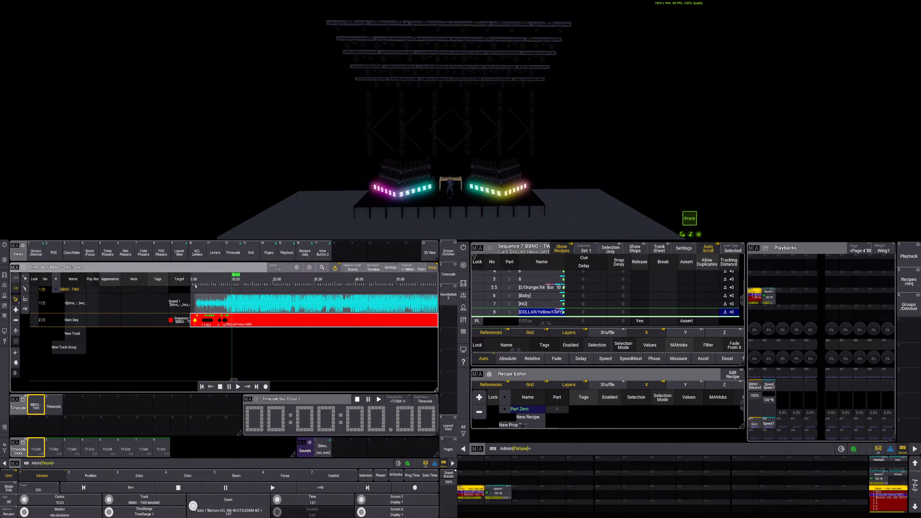
key(ctrl+z)
drag(198, 281, 183, 285)
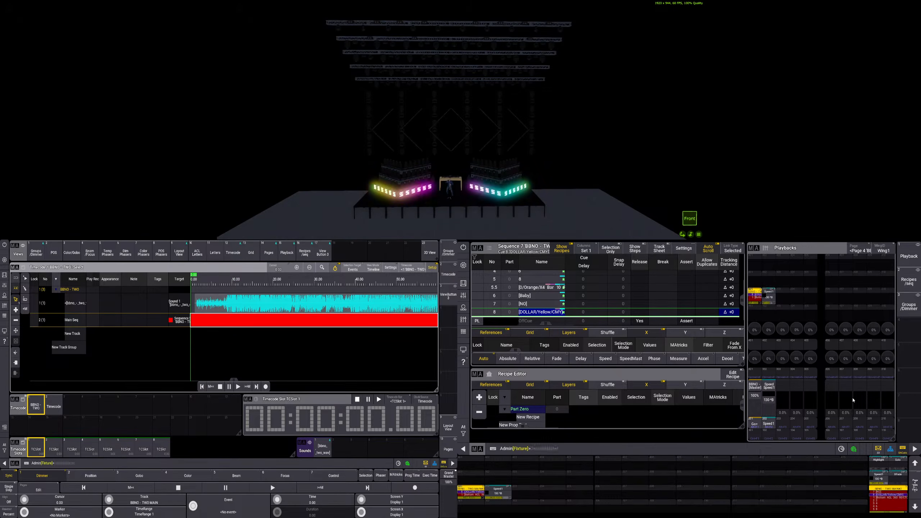
Record cues 1 to 8 of sequence 7 into the timecode show in time with the song, starting from zero
click(266, 387)
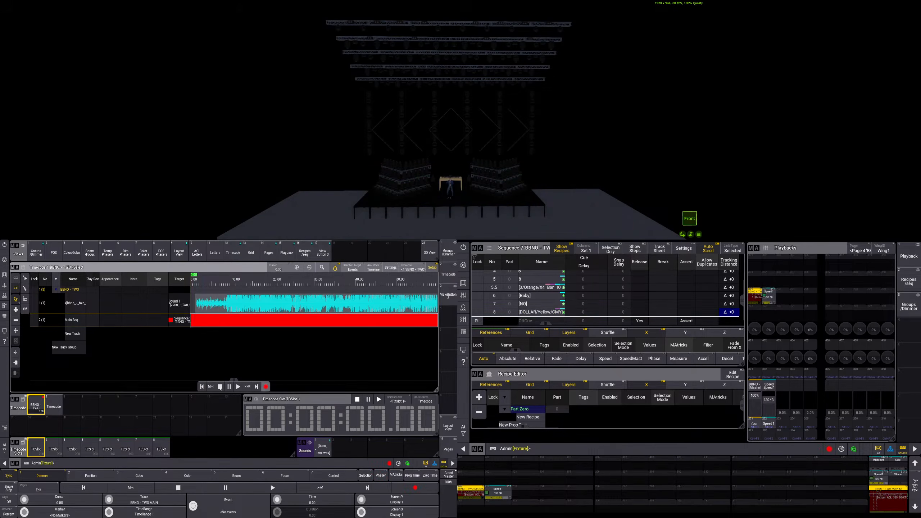
click(754, 424)
click(754, 423)
click(754, 424)
click(754, 424)
click(754, 424)
click(755, 424)
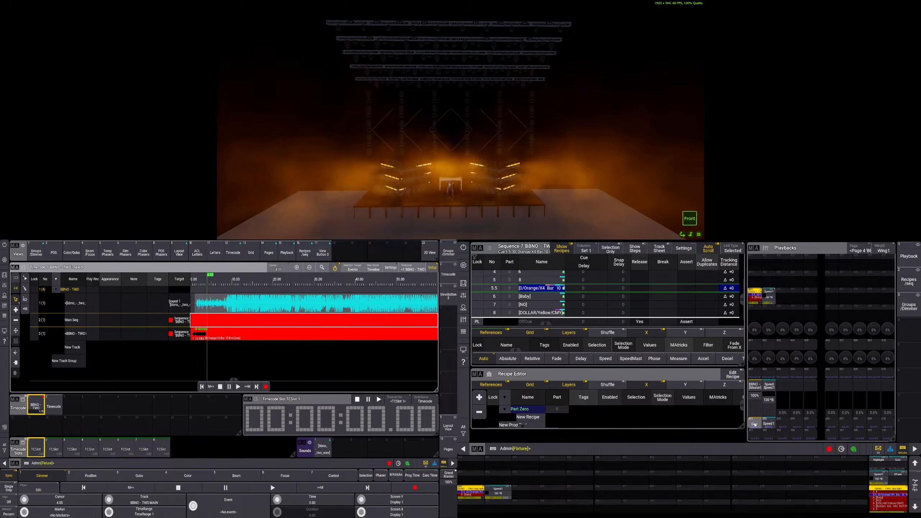
click(754, 423)
click(754, 424)
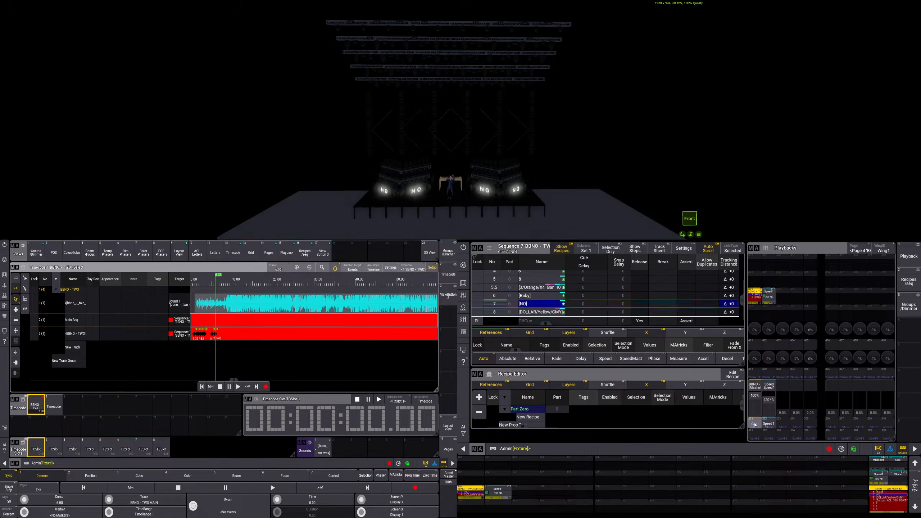
click(754, 424)
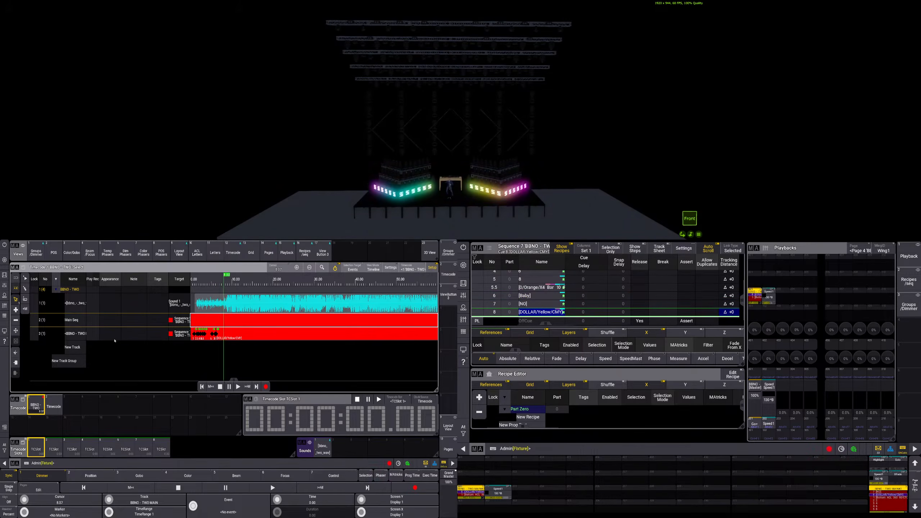
click(229, 386)
click(202, 386)
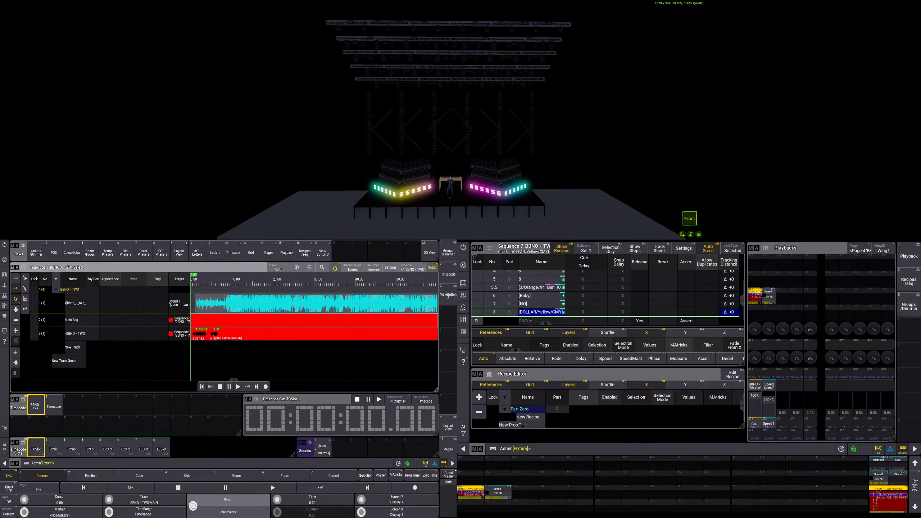
Shift the recorded cue 1 event earlier to 0.53 and play the timecode back to check the timing
drag(194, 507, 190, 477)
click(275, 501)
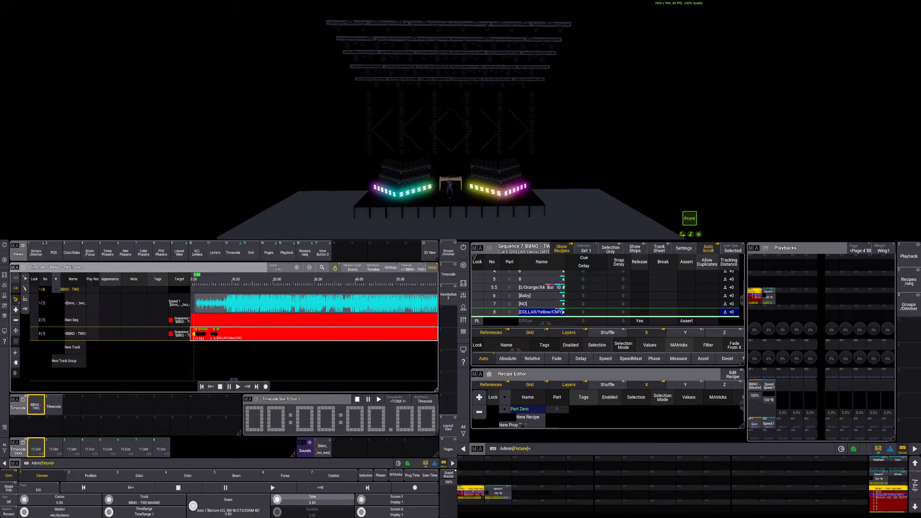
scroll(274, 501, down, 5)
click(238, 387)
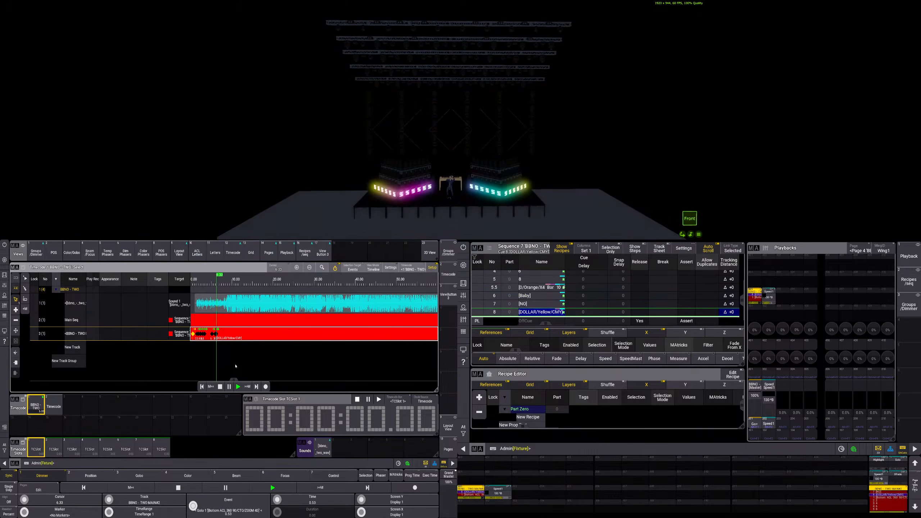
click(220, 387)
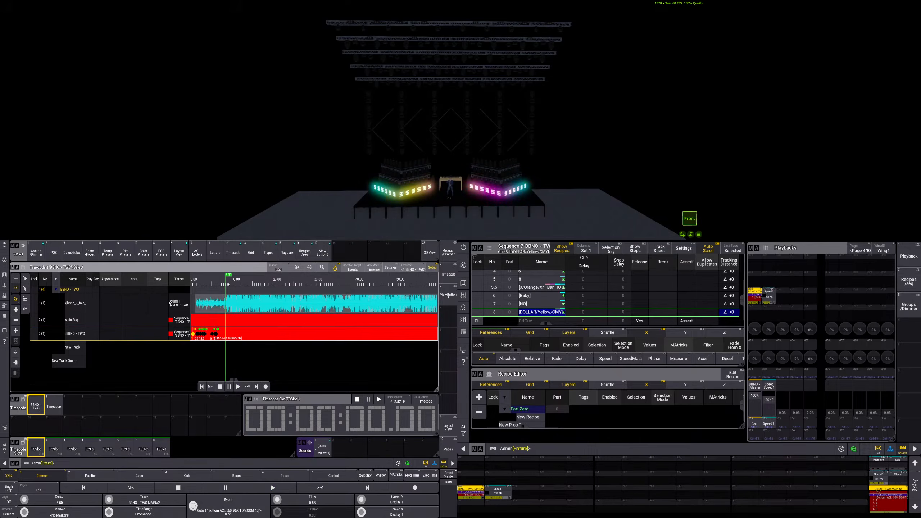
Replay the section around the [NO] cue and move its timecode event to 5.90
click(208, 284)
click(237, 387)
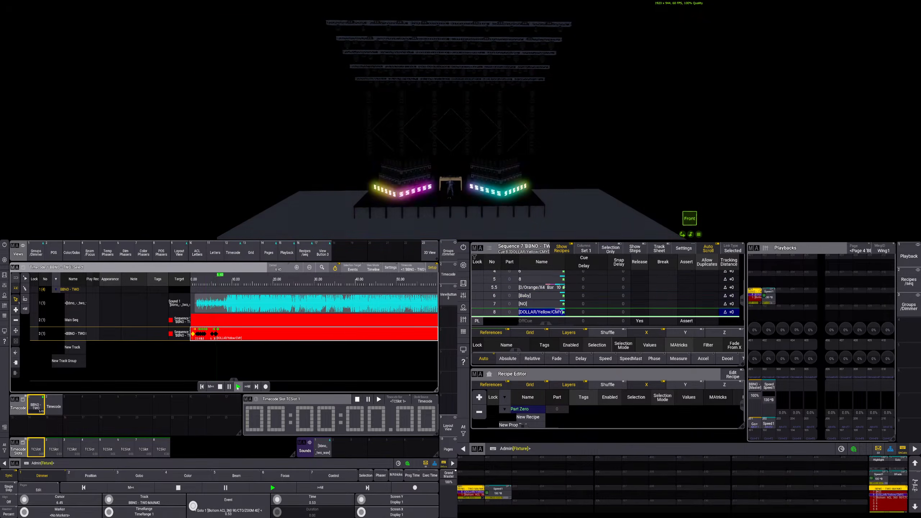
click(221, 387)
click(216, 335)
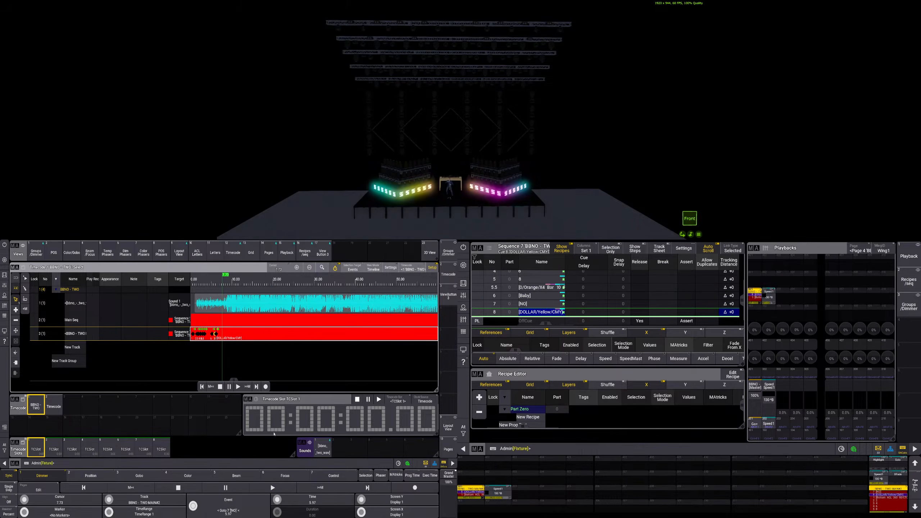
click(277, 500)
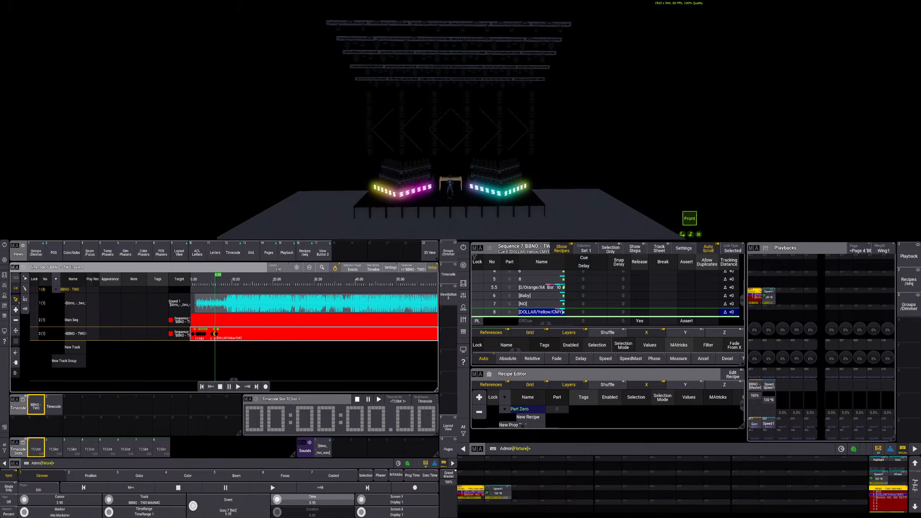
click(277, 500)
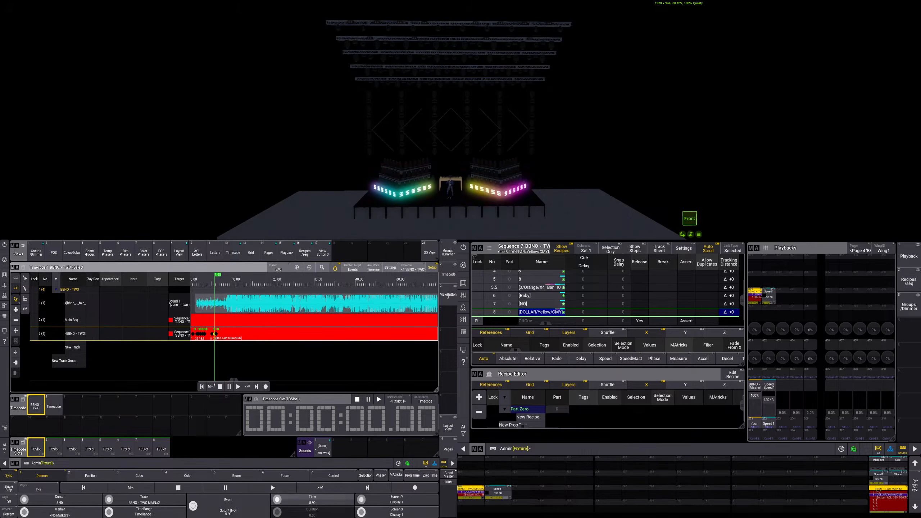
Move the cue 8 [DOLLAR/Yellow/CMY] event to about 6.13 and replay the song's opening to check it
click(216, 334)
click(277, 500)
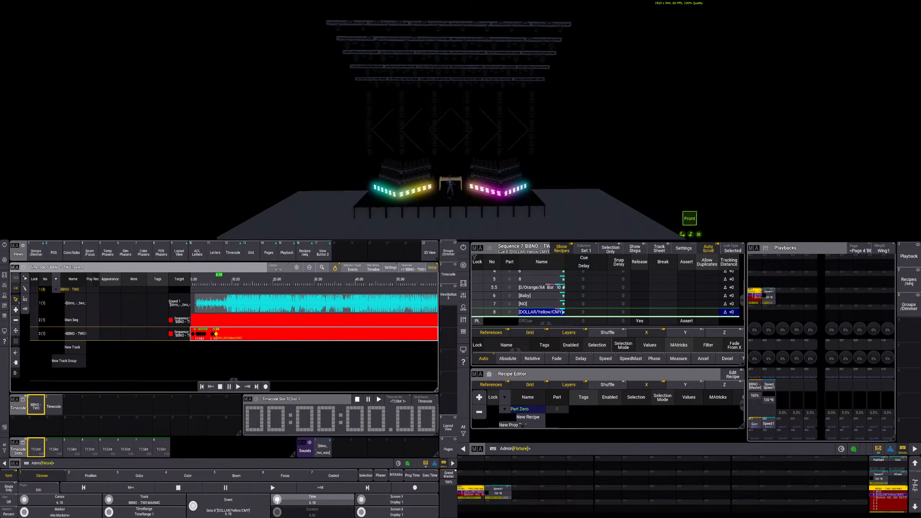
click(199, 285)
click(238, 387)
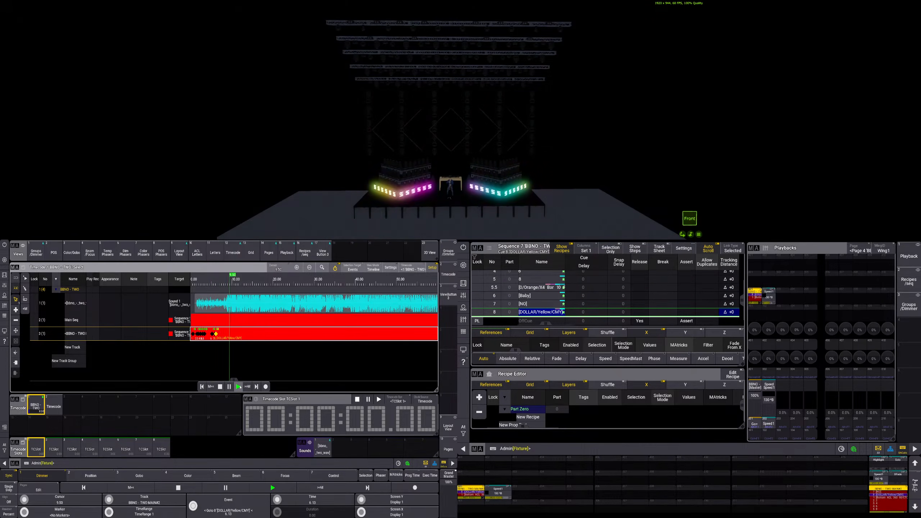
click(220, 388)
Store two new empty sequences on the free executors 203 and 204
key(s)
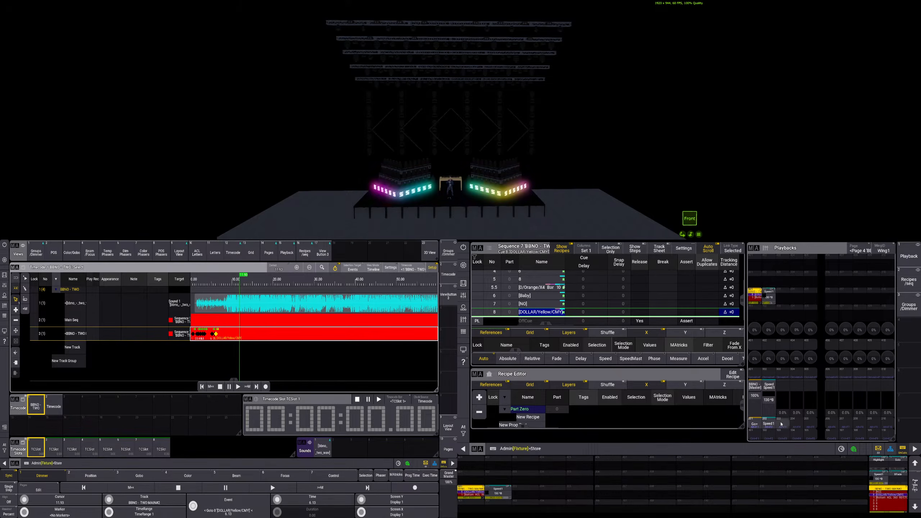
click(781, 425)
key(s)
click(796, 424)
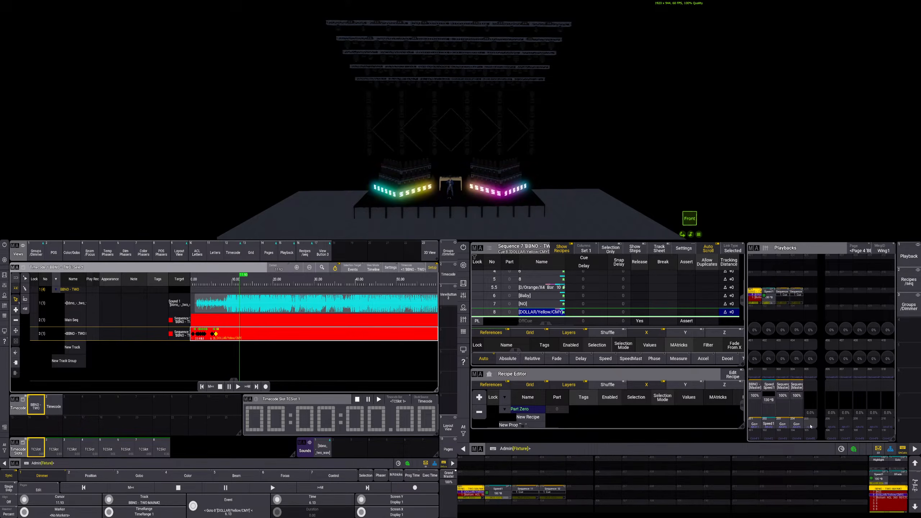
Move the two new sequences to executors 210 and 209 and the Speed1 master to executor 208
click(796, 424)
click(888, 425)
click(783, 425)
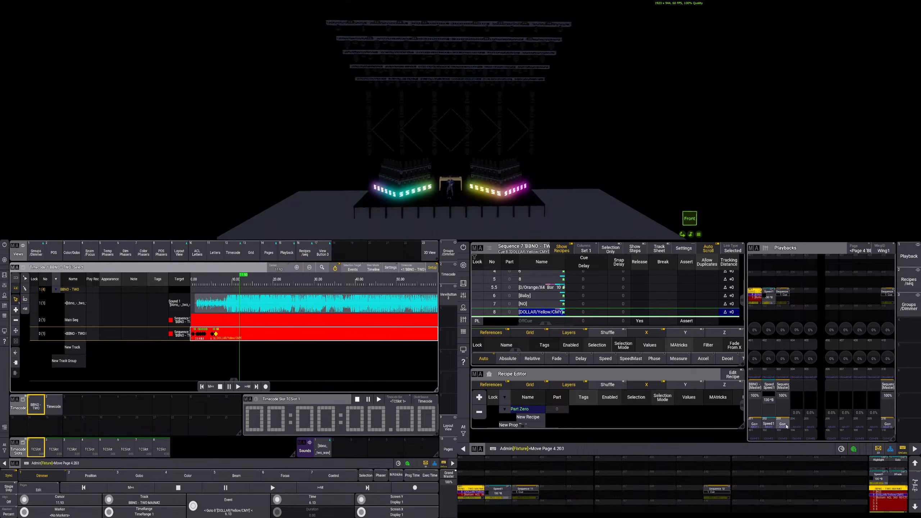
click(876, 427)
key(m)
click(769, 424)
click(860, 425)
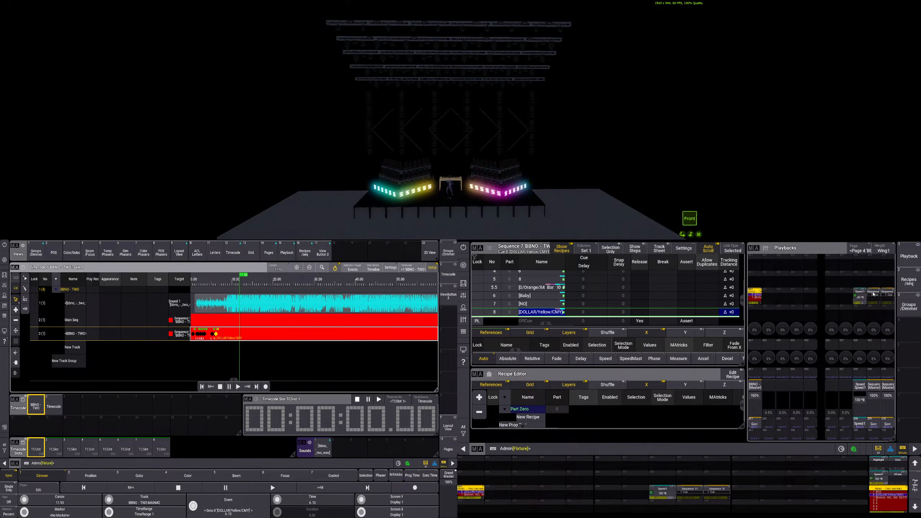
Assign the Speed2 master to executor 209 in place of its empty sequence
click(873, 294)
click(481, 264)
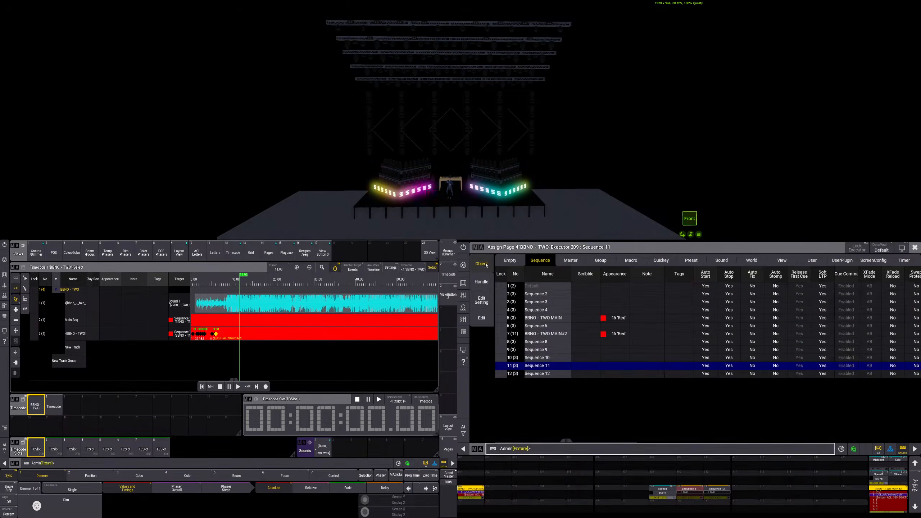
click(568, 261)
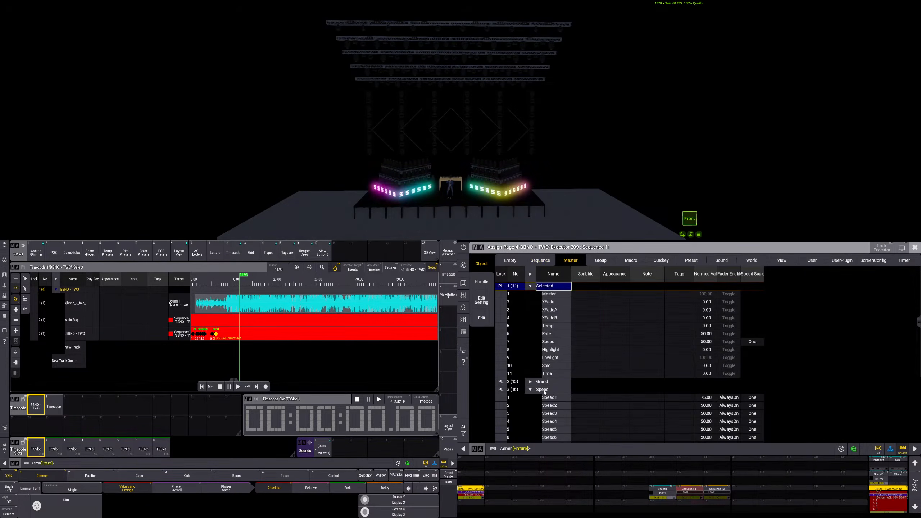
click(554, 407)
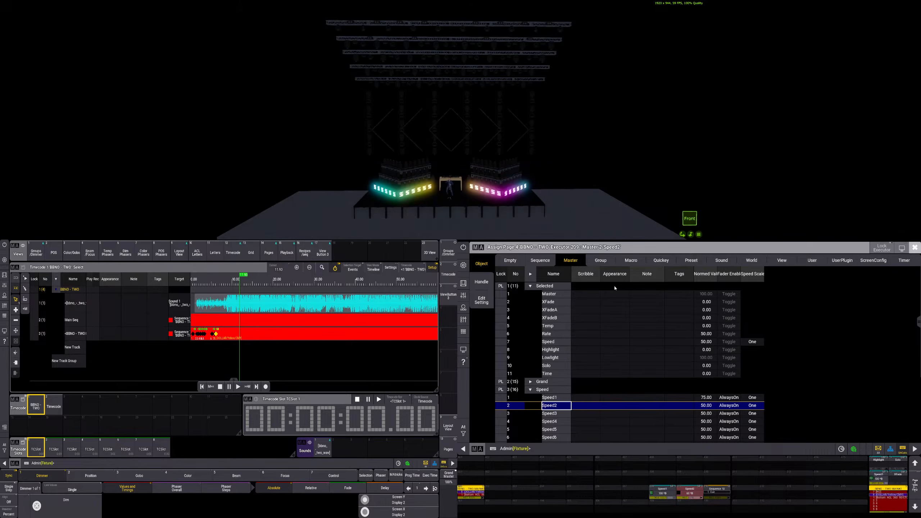
Rename the Speed2 master on executor 209 as "Color Speed"
click(481, 281)
click(482, 299)
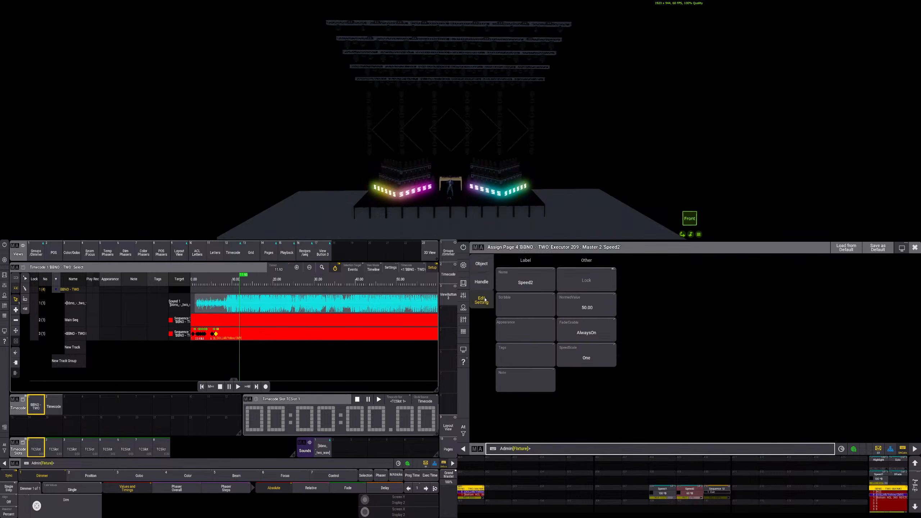
click(529, 283)
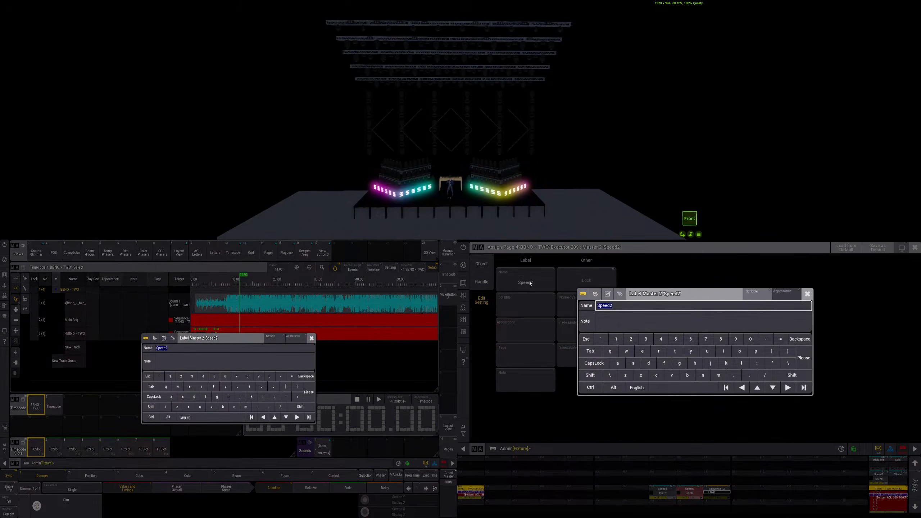
text(Color)
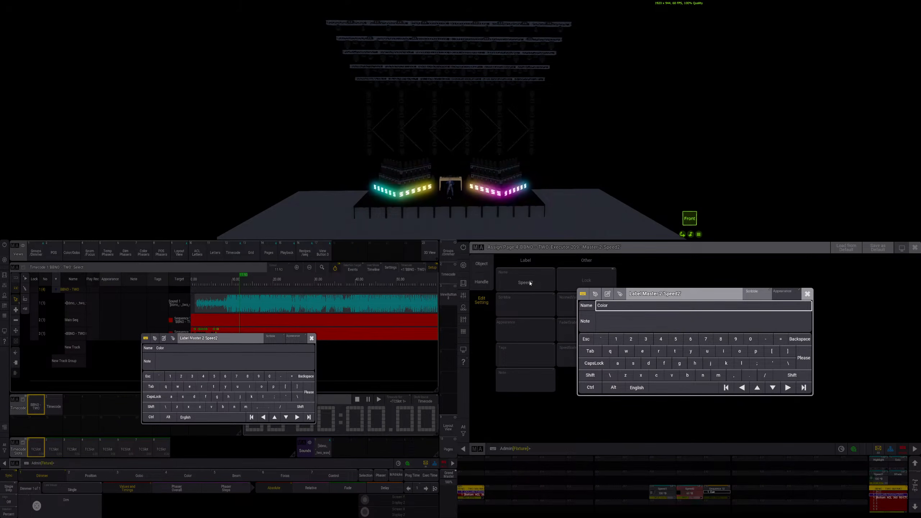
key(BackSpace)
key(BackSpace)
key(BackSpace)
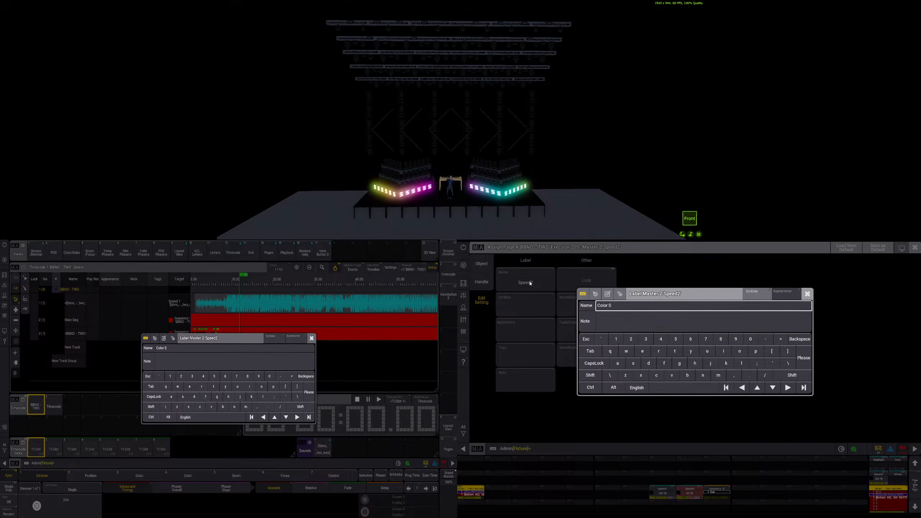
text(peed)
key(Return)
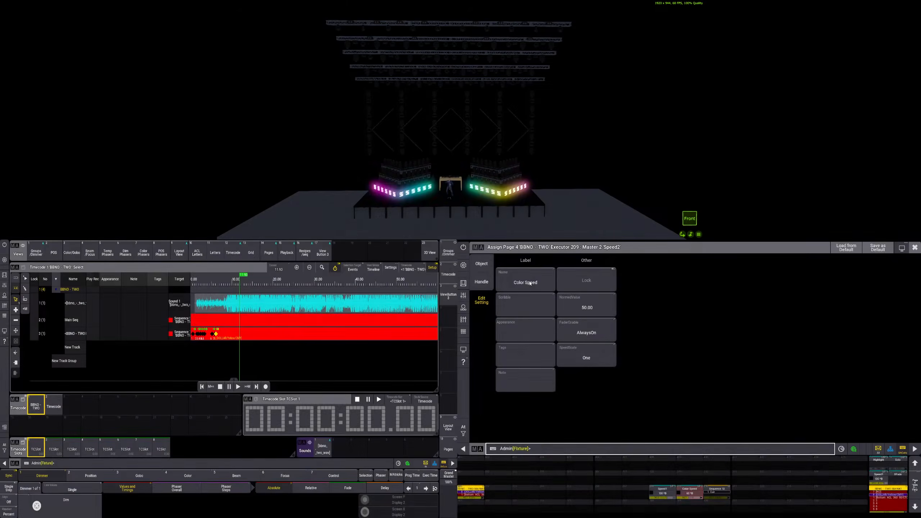
key(Escape)
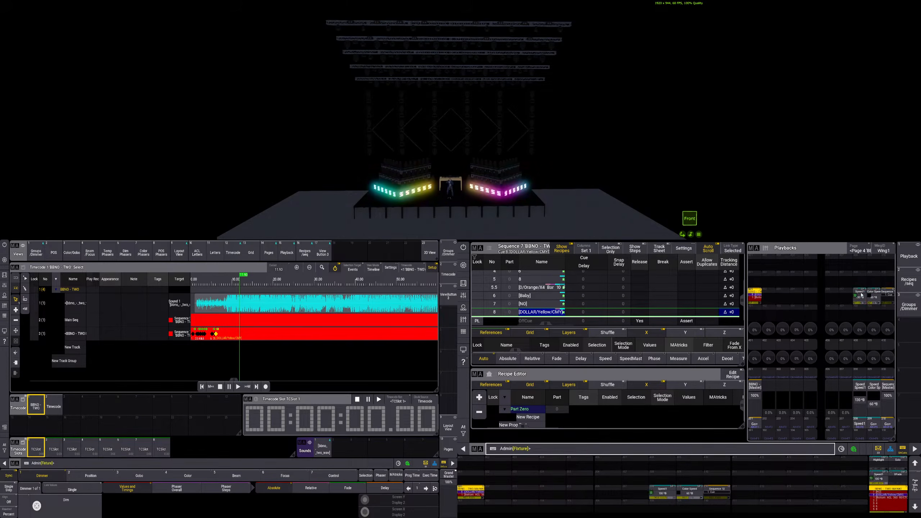
Rename the Speed1 master on executor 208 as "Dimmer Speed"
click(861, 295)
click(503, 281)
text(D)
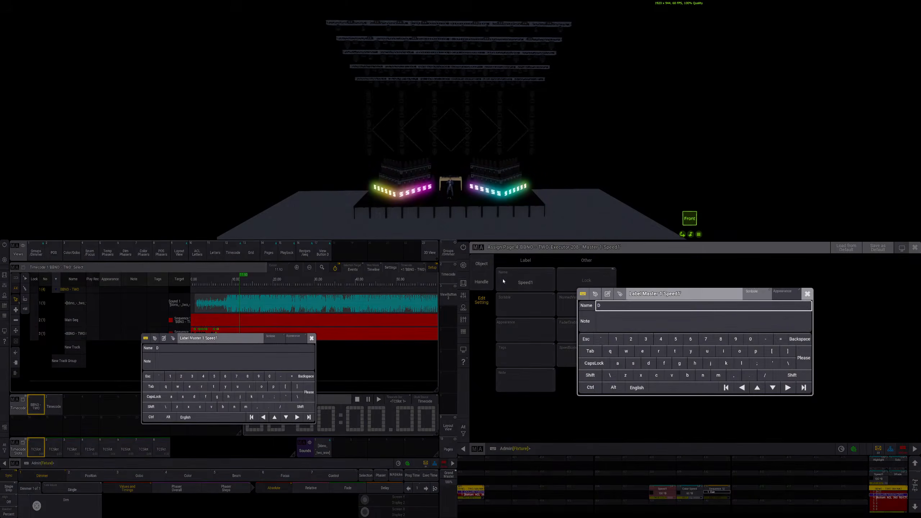
text(immer S)
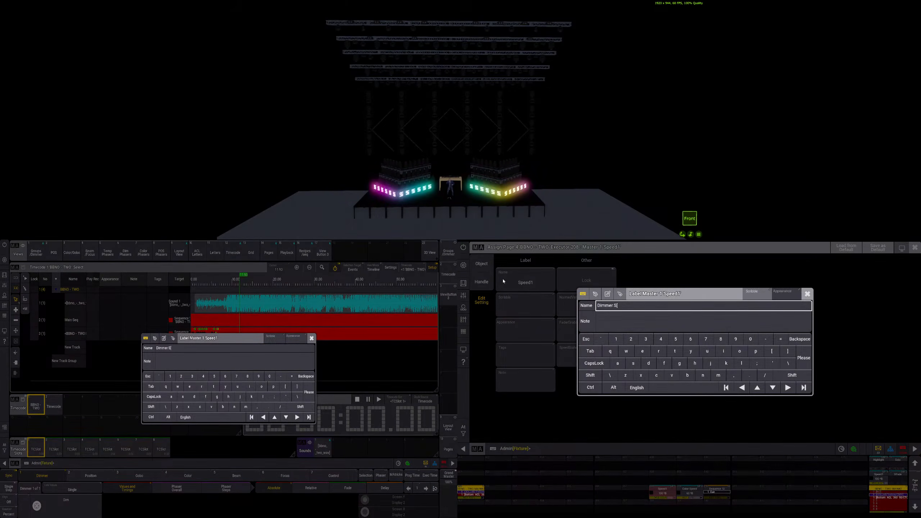
text(peed)
key(Return)
key(Escape)
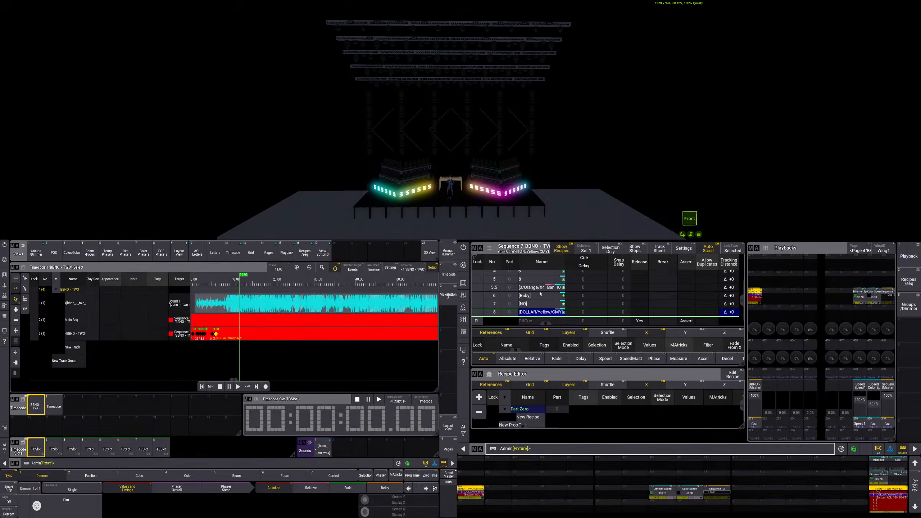
Assign the Speed3 master to executor 210 in place of its empty sequence
click(887, 295)
click(476, 265)
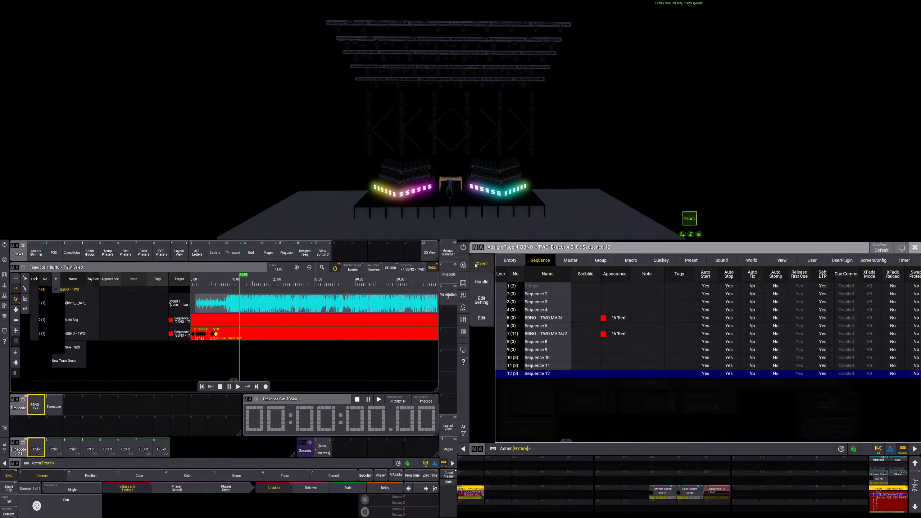
click(571, 260)
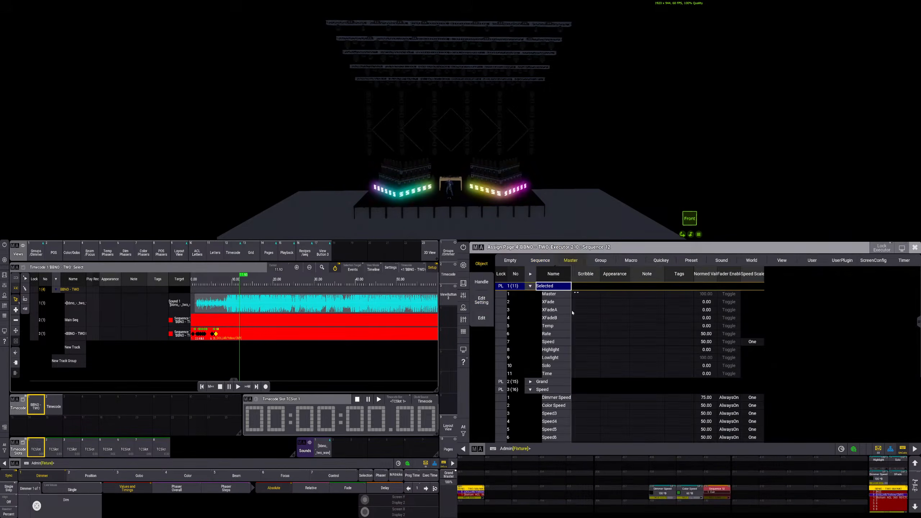
click(551, 413)
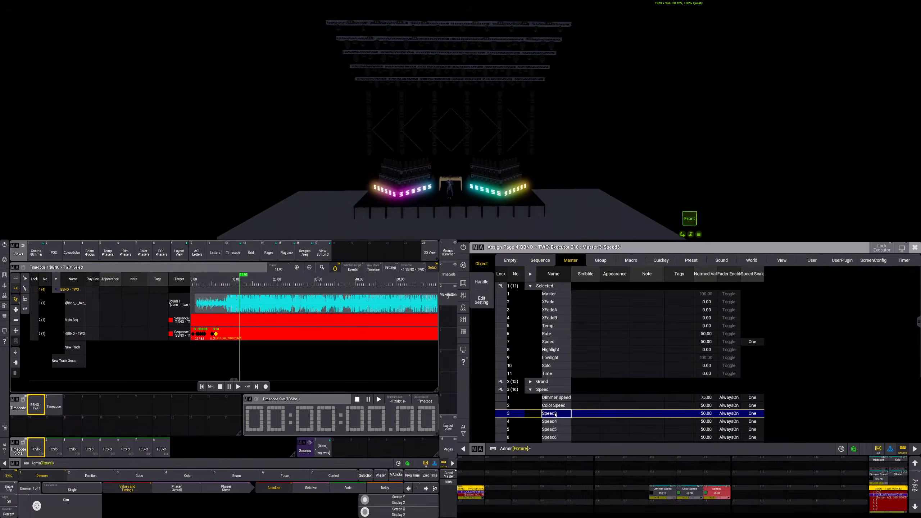
Rename the Speed3 master on executor 210 as "Movement Speed"
click(480, 300)
click(545, 280)
text(Movement Speed)
key(Return)
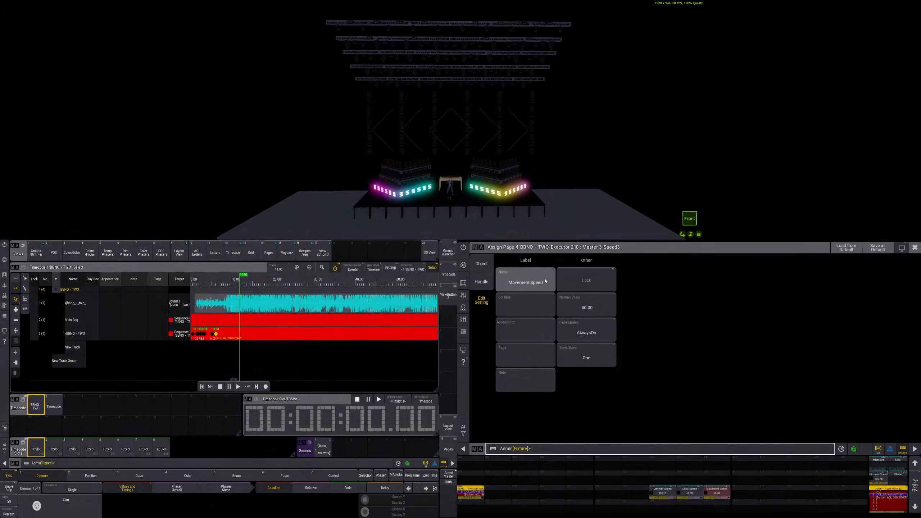
key(Escape)
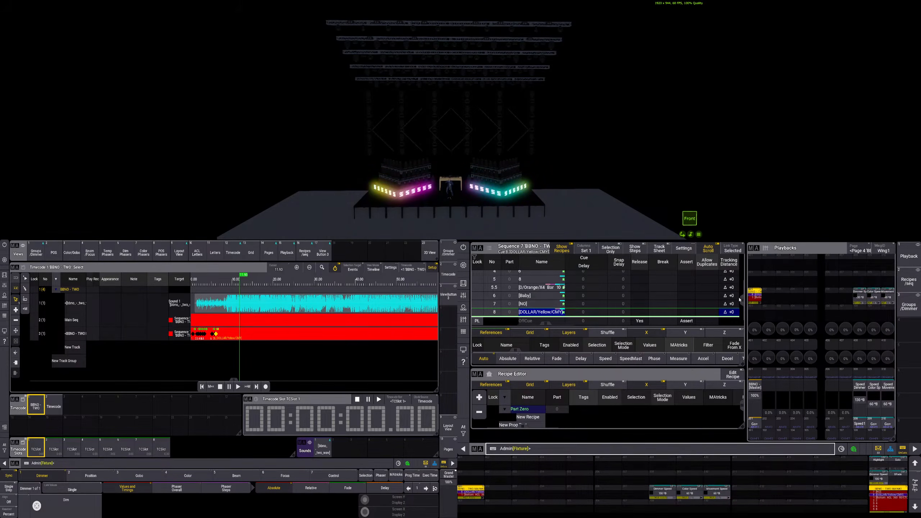
Enter "speed1 at 100" as the command of cue 1 in the BBNO sequence
scroll(742, 271, up, 5)
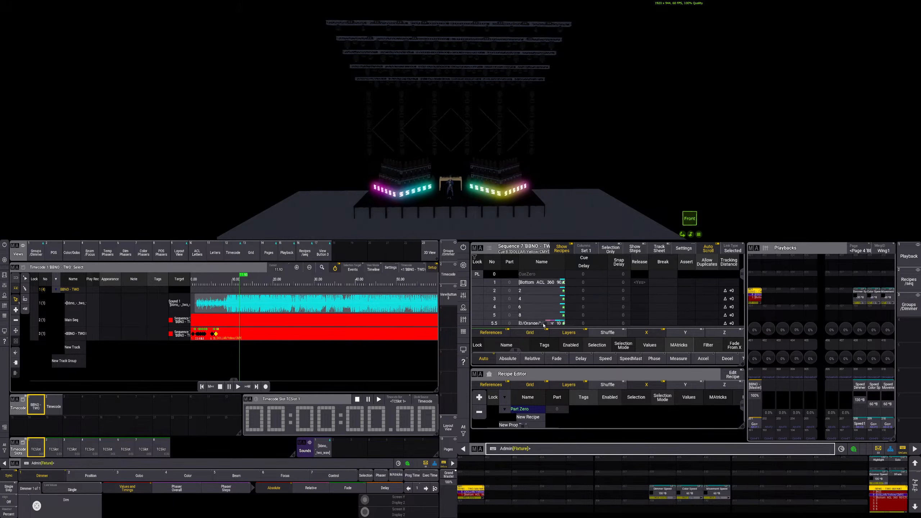
drag(547, 324, 603, 319)
right_click(671, 284)
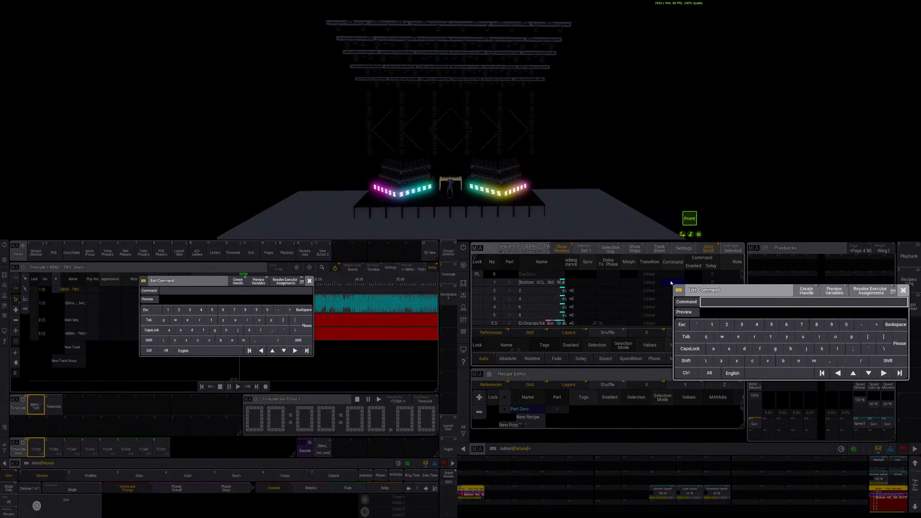
text(sm)
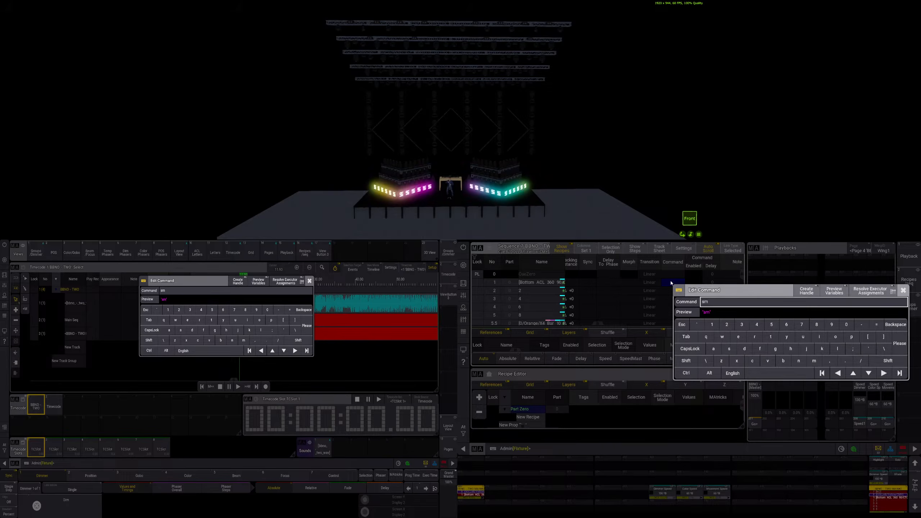
key(BackSpace)
key(BackSpace)
key(BackSpace)
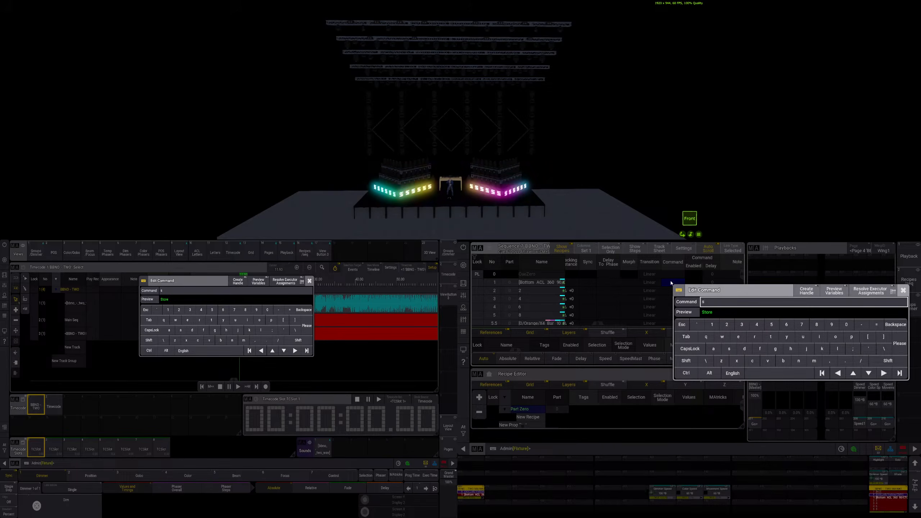
text(pee)
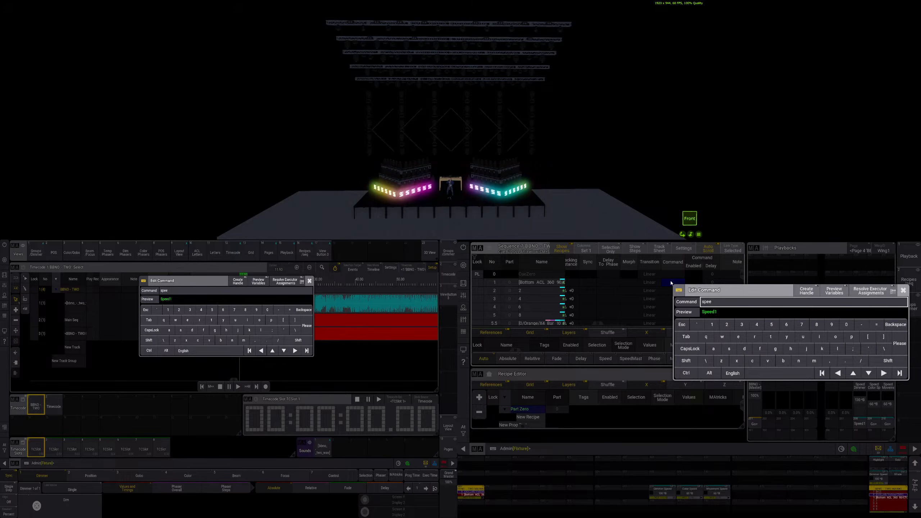
text(d1)
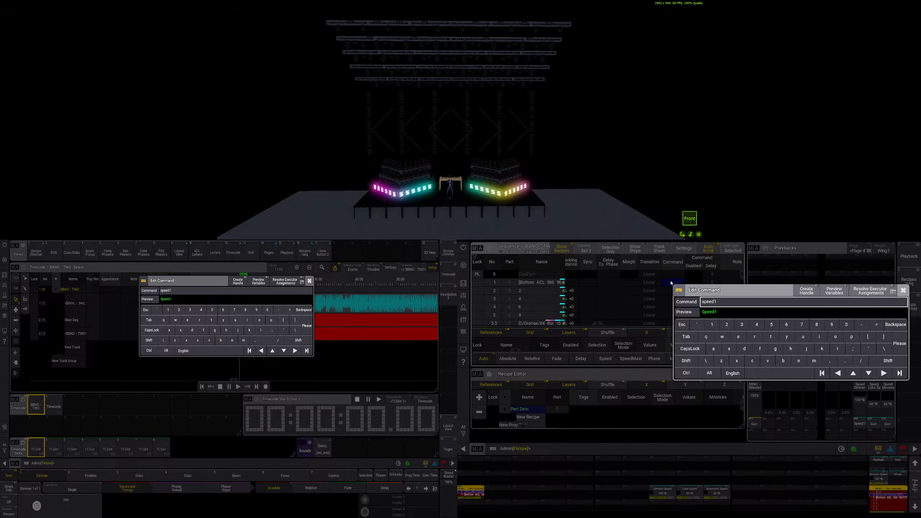
text(at)
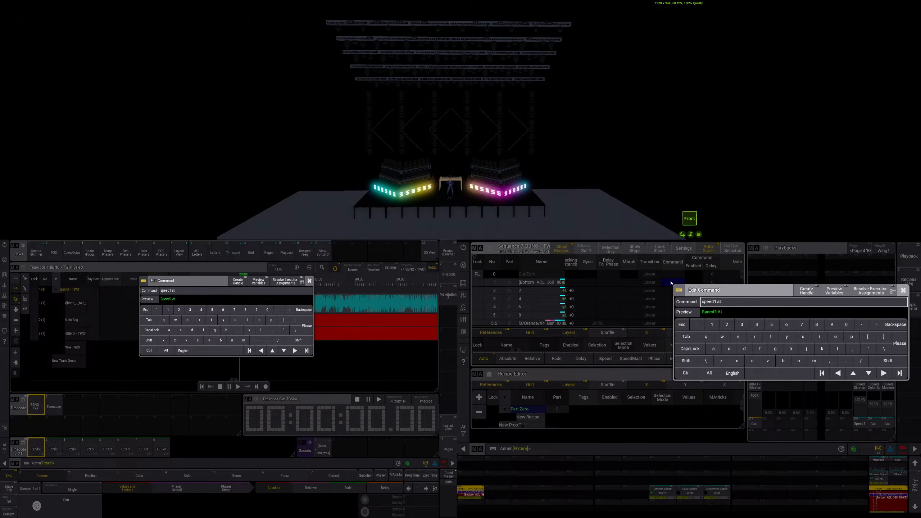
text(1)
key(Return)
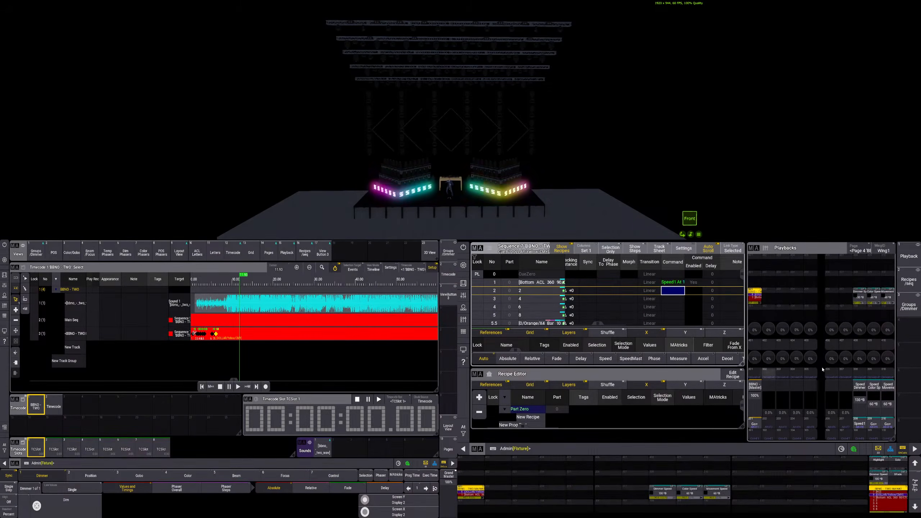
Replay the song's opening from 0.00 and stop it after a few seconds to check the cue 1 command
click(191, 281)
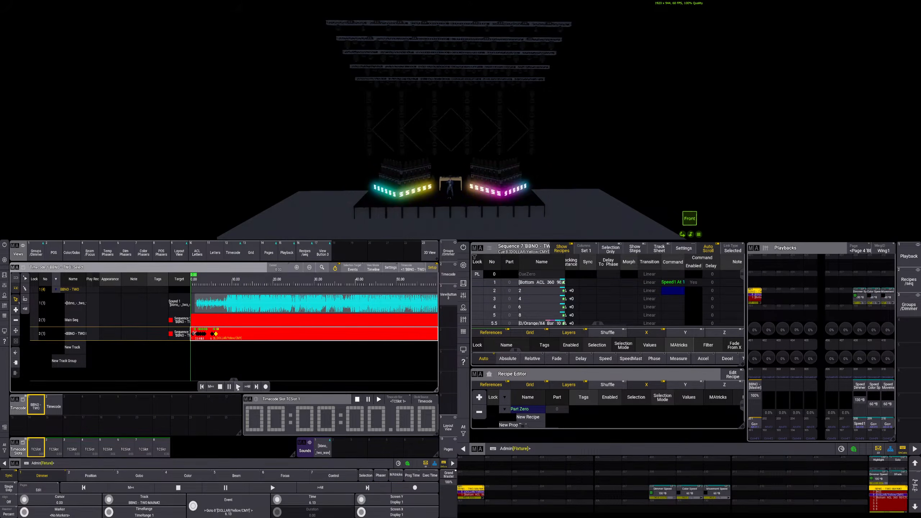
click(238, 387)
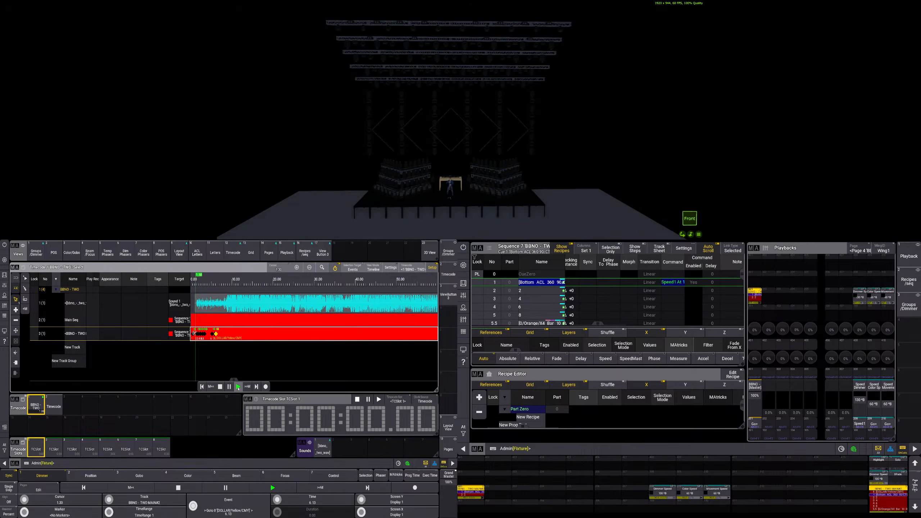
click(220, 388)
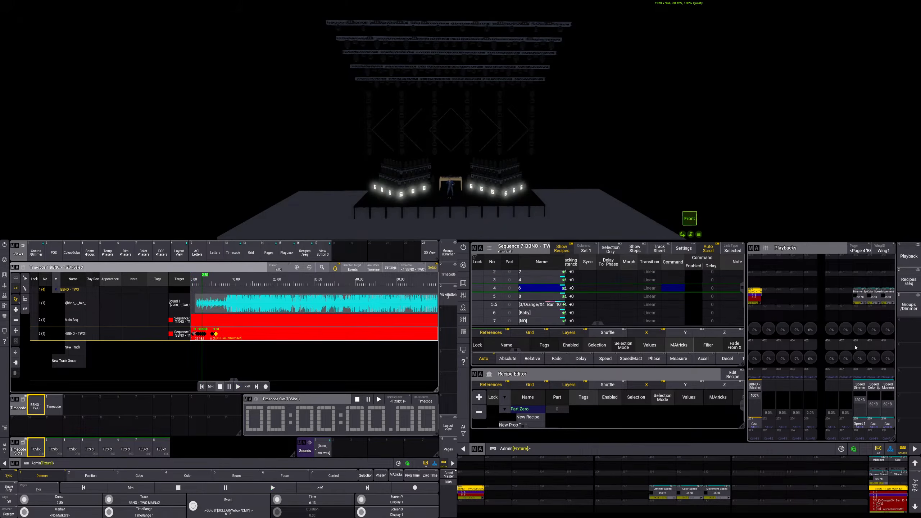
Run "speed1 at 100" from the command line and open the command line history to check it
click(145, 464)
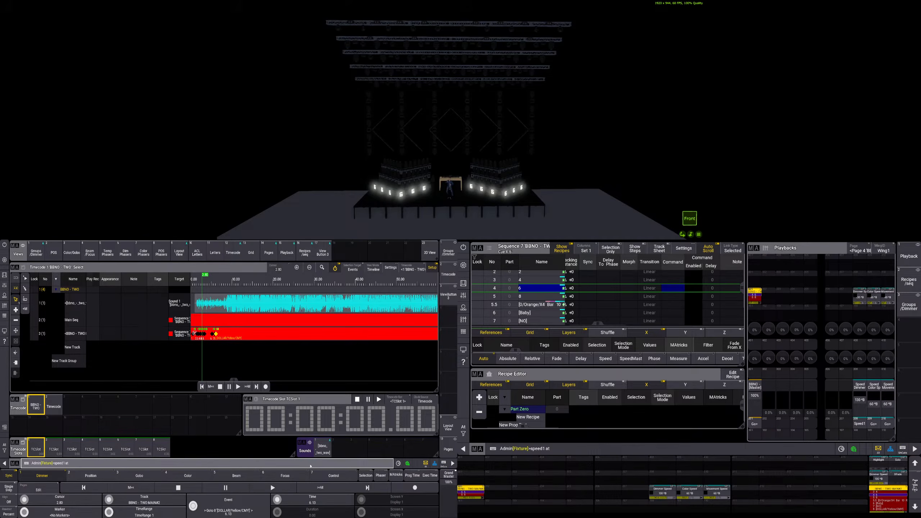
key(Escape)
text(t)
key(Return)
click(13, 465)
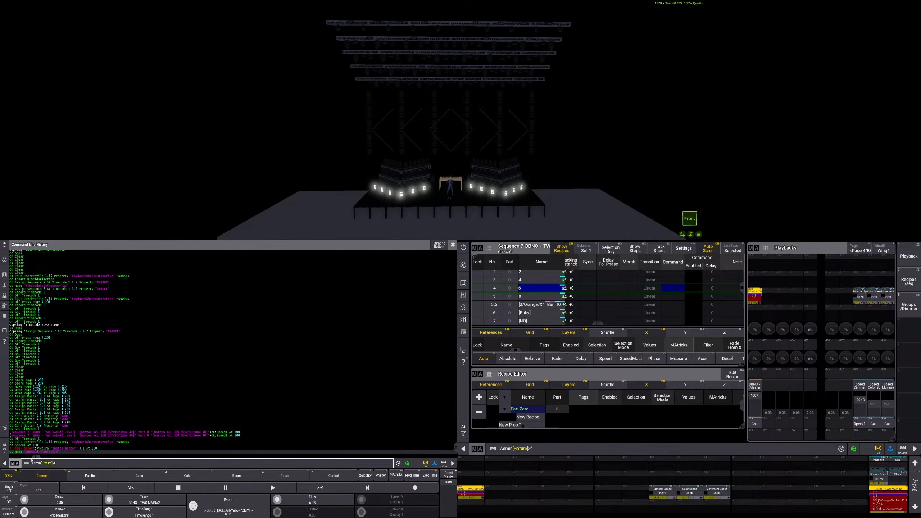
click(64, 464)
text(f)
Change the cue 1 command to "Speed 1 At 100"
scroll(743, 291, up, 2)
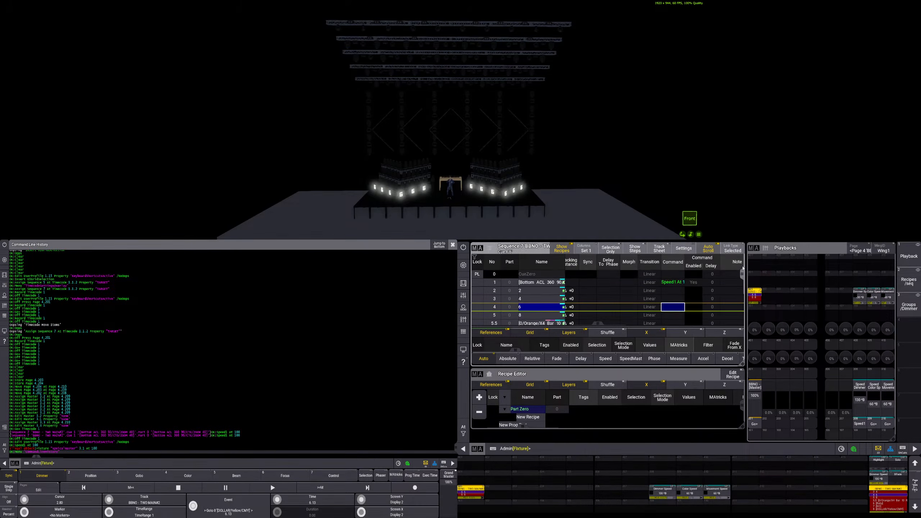
double_click(677, 283)
click(723, 303)
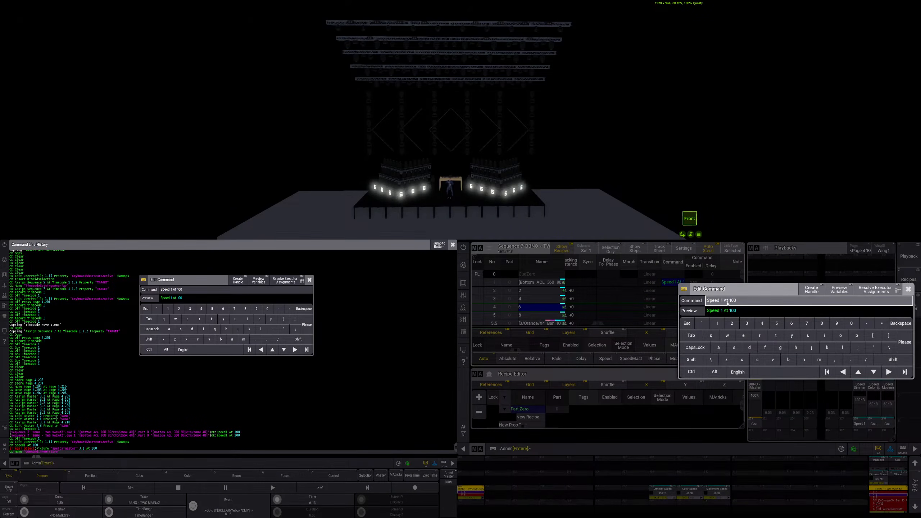
key(Return)
Run "speed 1 at 100" from the command line and try a level command for executor 1.208
click(79, 463)
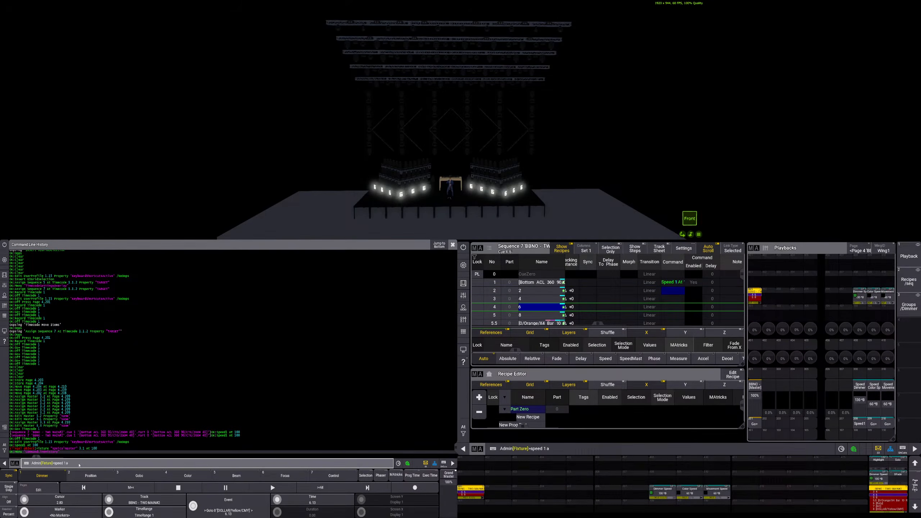
text(speed 1 at 100)
key(Return)
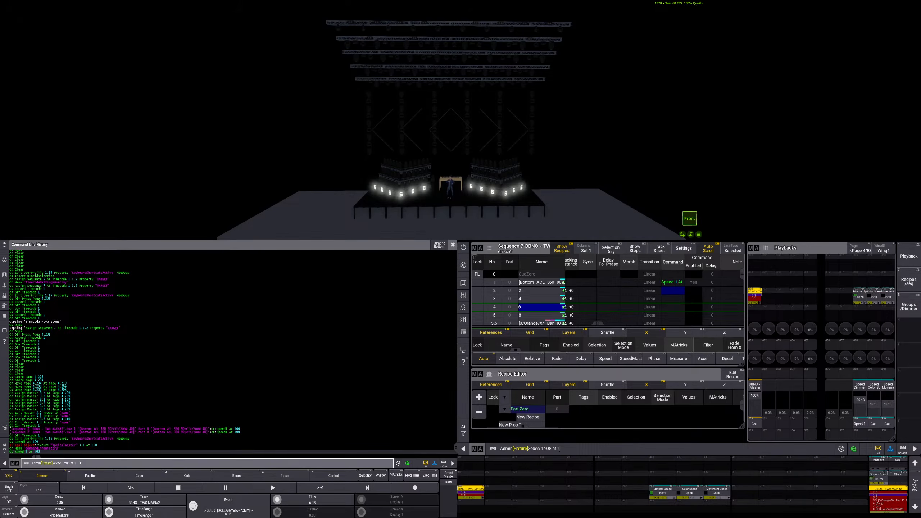
key(Return)
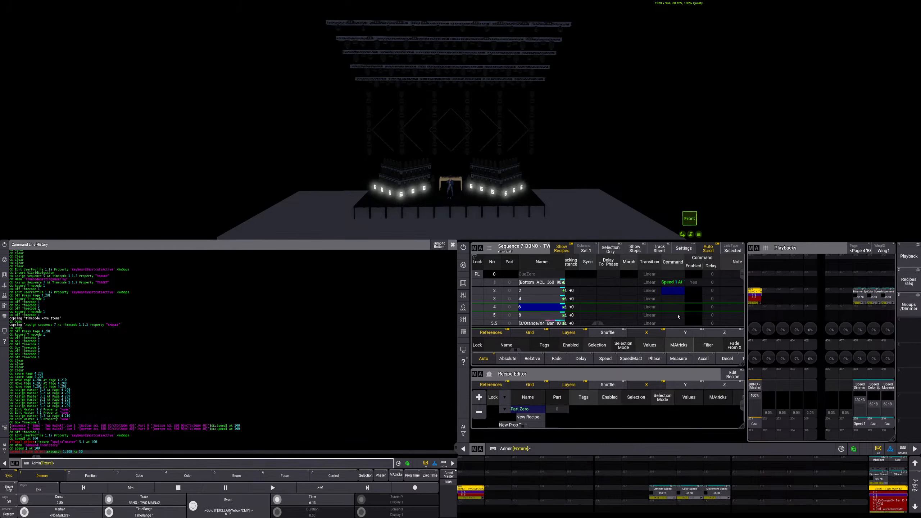
Widen the cue sheet's Command column and look up the help entry for "speed master"
drag(686, 267, 706, 267)
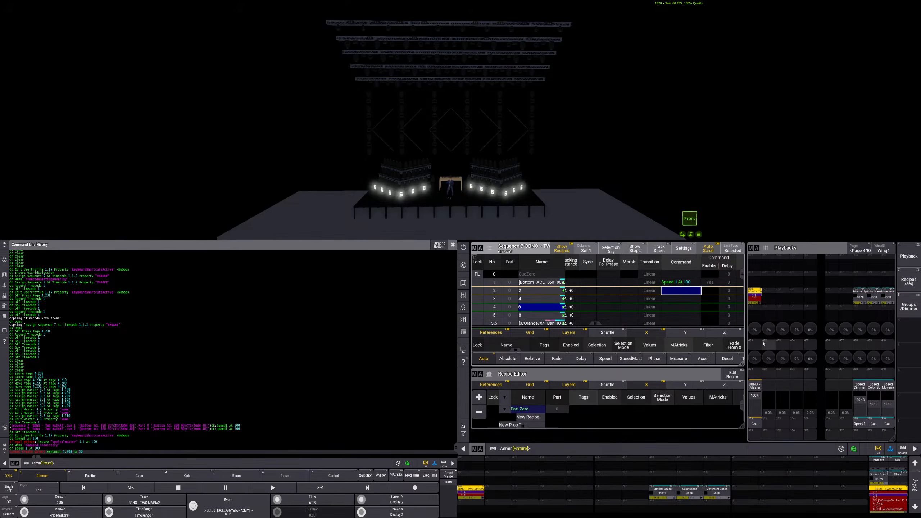
click(69, 463)
text(help speed mas)
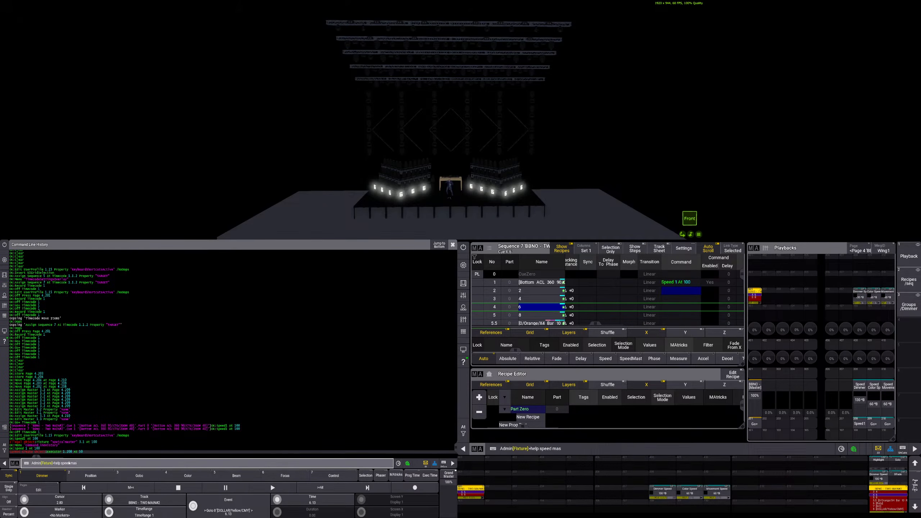
text(ter)
key(Return)
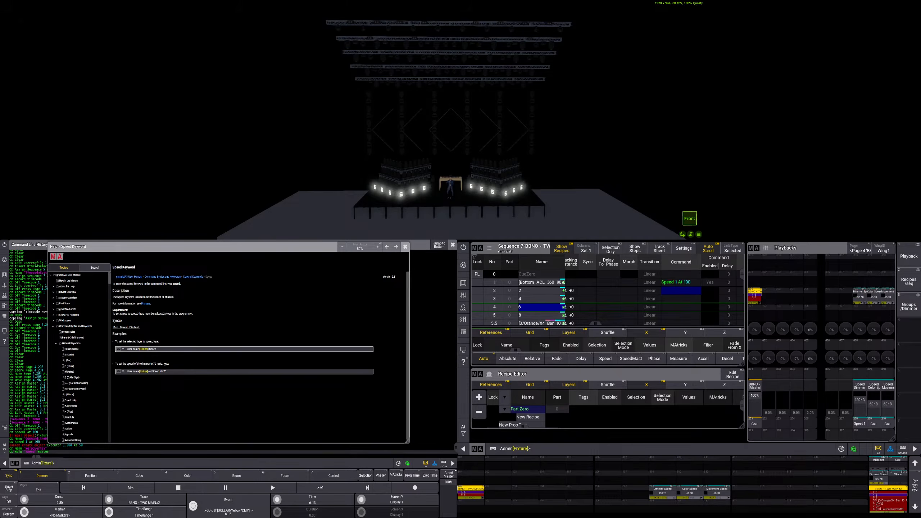
click(405, 246)
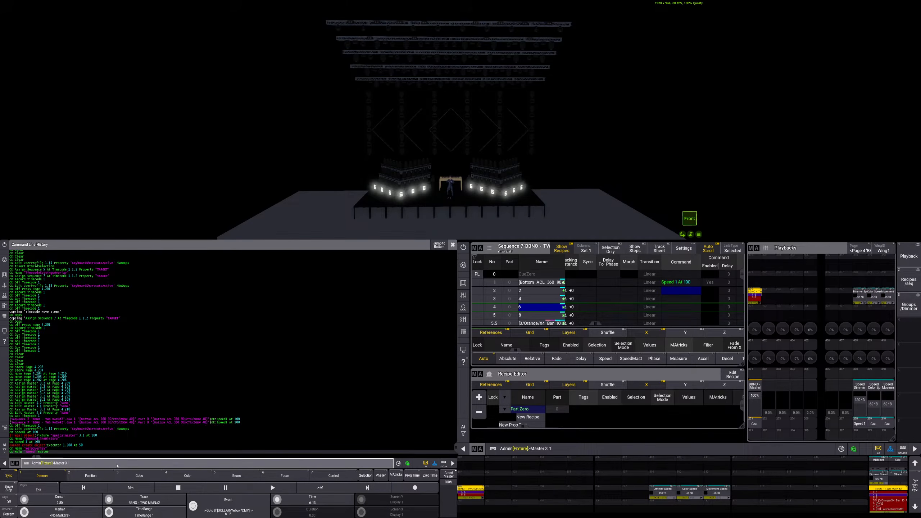
Try setting speed master 3.1 from the command line with "Master 3.1 at 100" and "master 3.1 at 100bpm"
text(100)
key(Return)
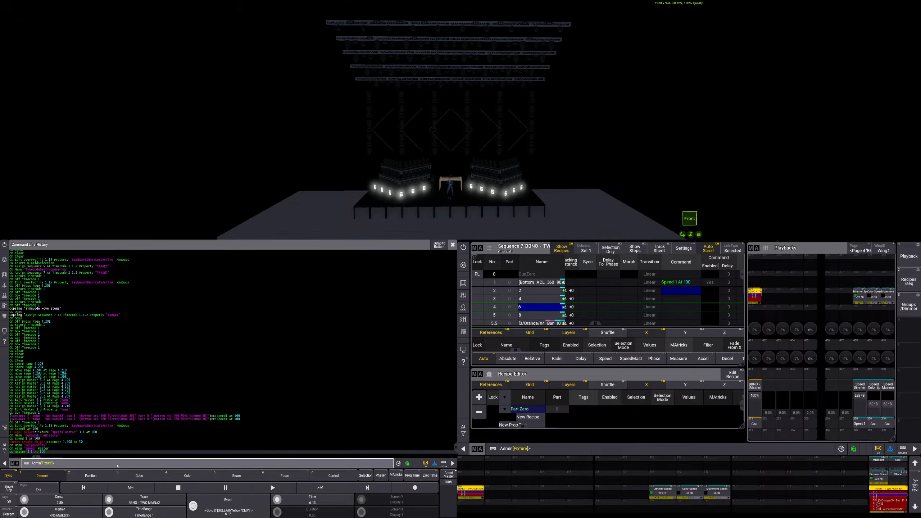
text(master 3.1 at 100bpm)
key(Return)
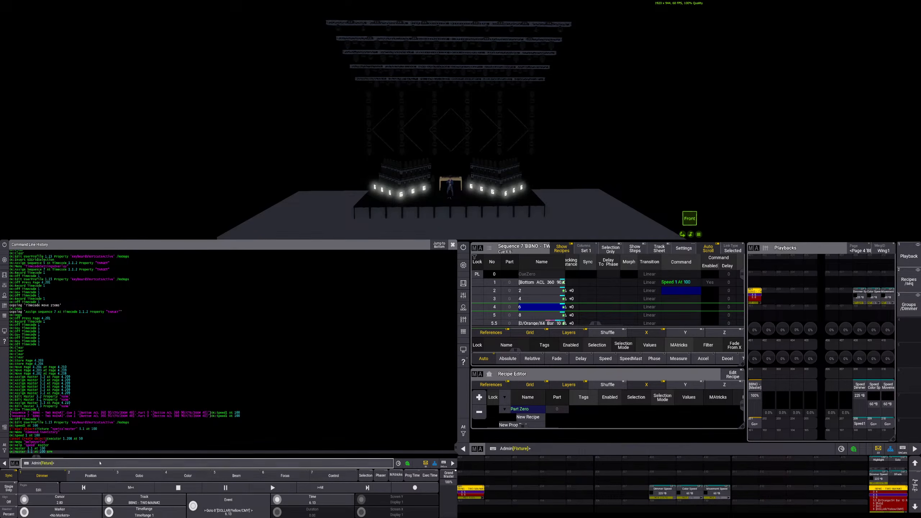
click(862, 424)
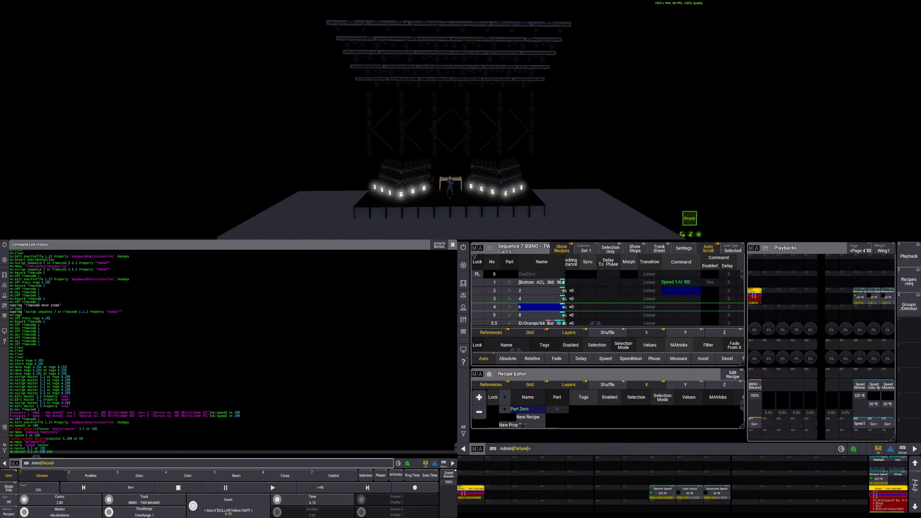
Set speed master 3.1 to 100 BPM by running "master 3.1 at BPM 100" from the command line
click(109, 464)
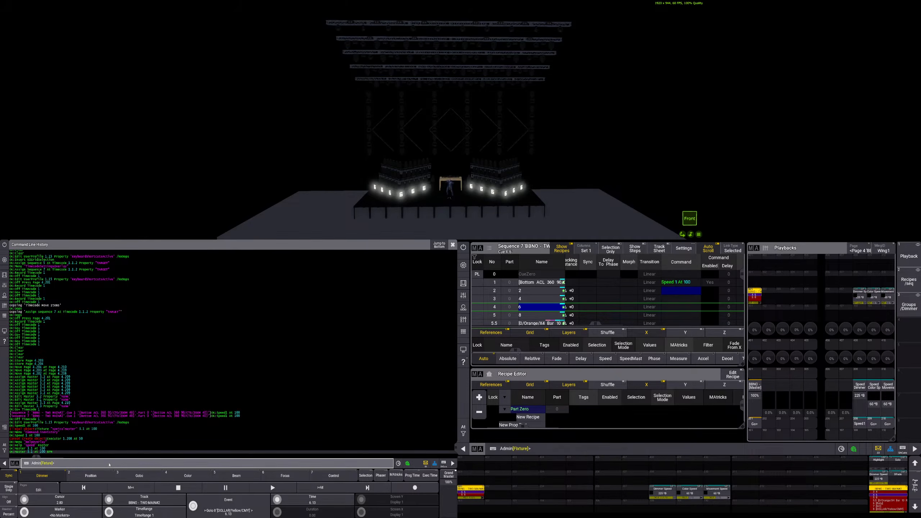
text(master 3.1 at BO)
key(BackSpace)
text(PM 100)
key(Return)
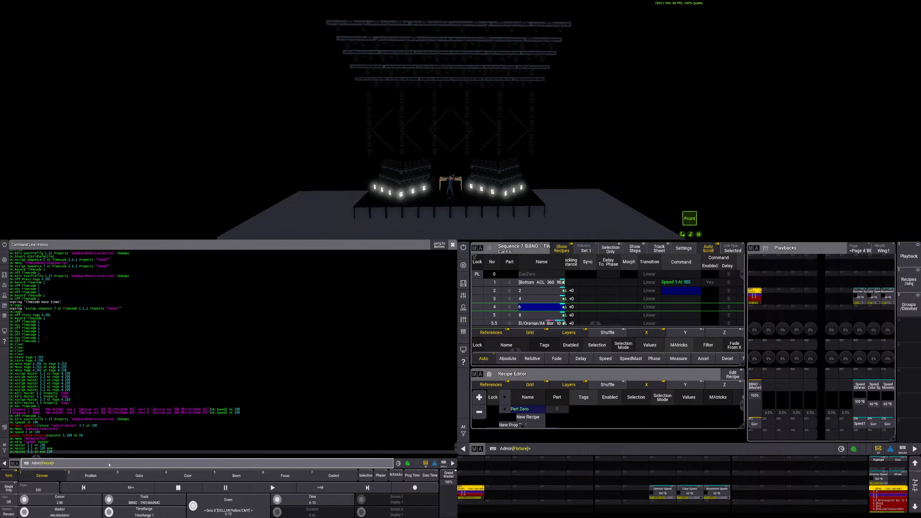
click(684, 282)
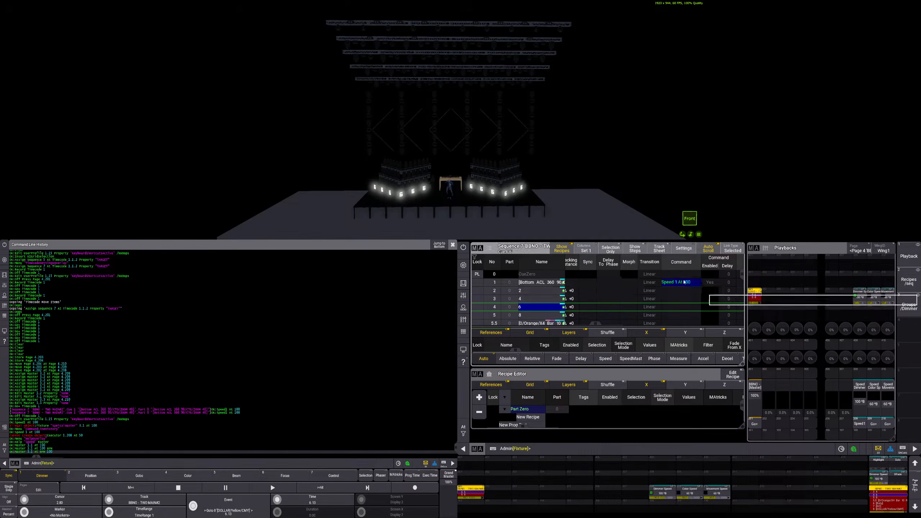
double_click(684, 282)
text(Master 3.1 at)
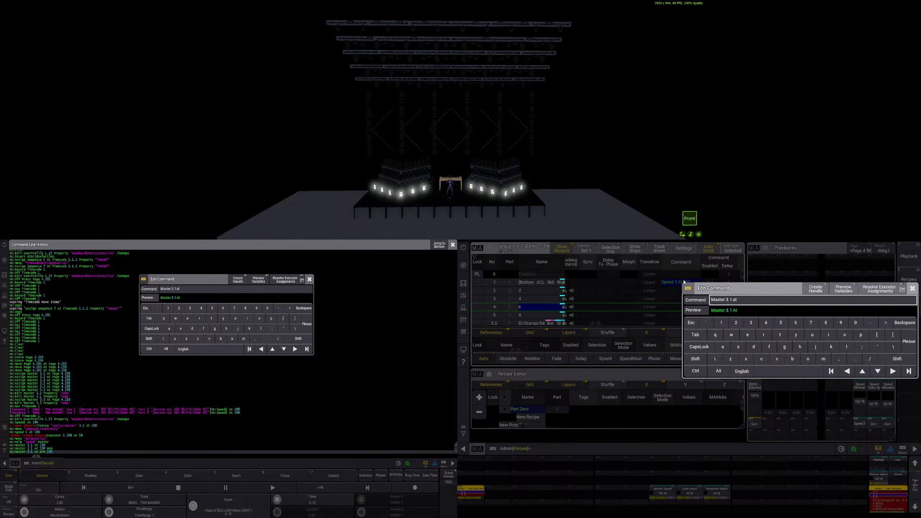
text( BPM)
key(Escape)
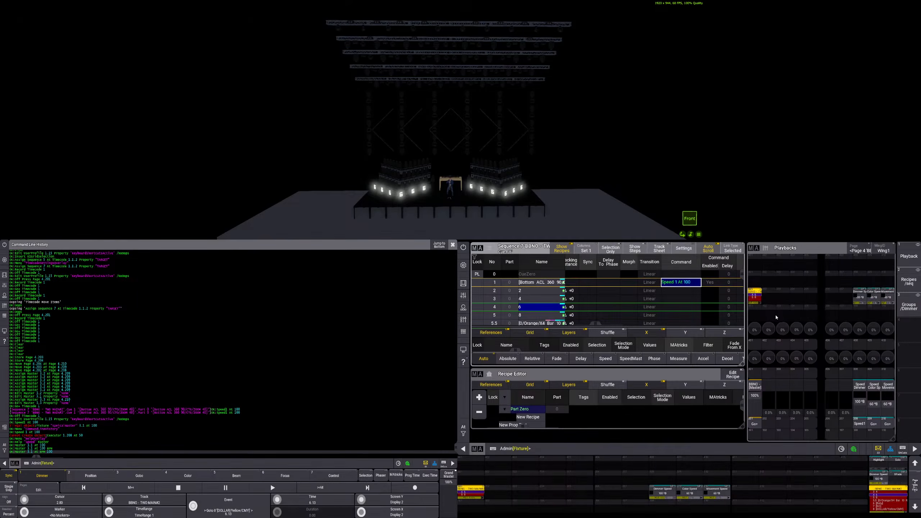
Change the cue 1 command to "Master 3.1 at BPM 128; Master 3.2 at BPM 128; Master 3.3 at bpm 128"
click(682, 282)
text(Maste)
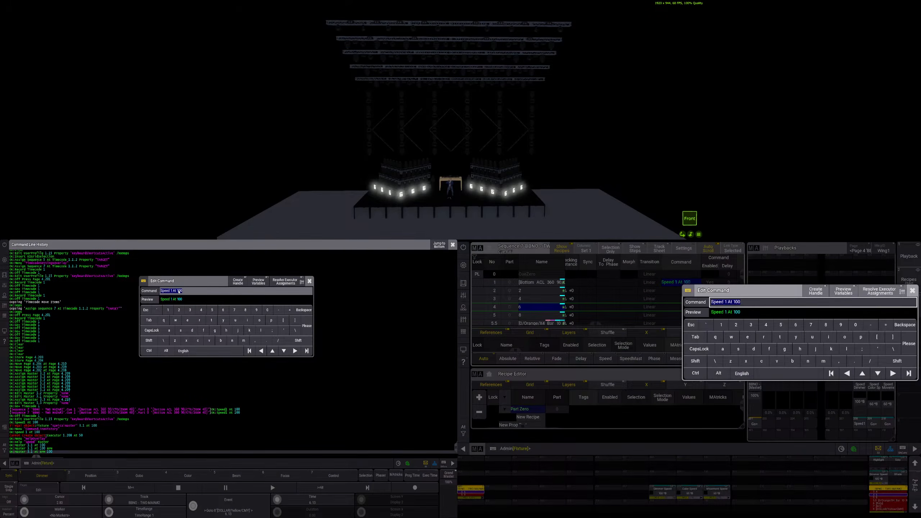
text(r 3.1 at BPM 128)
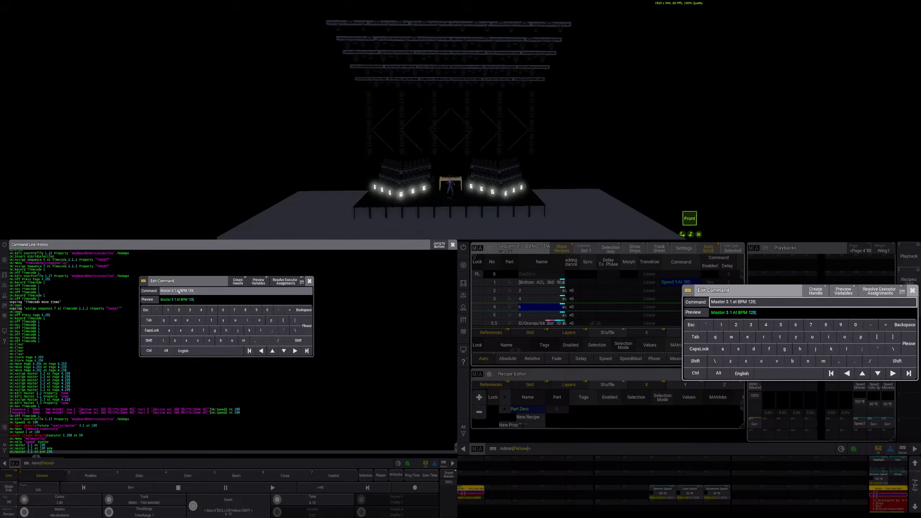
text(; Mas)
text(ter 3.2 at BPM 128)
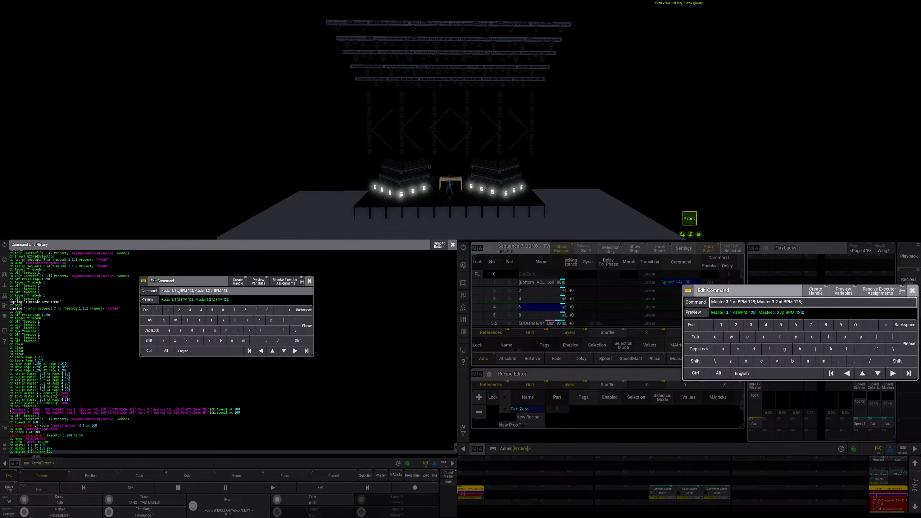
text(Master 3.3 at bpm 12)
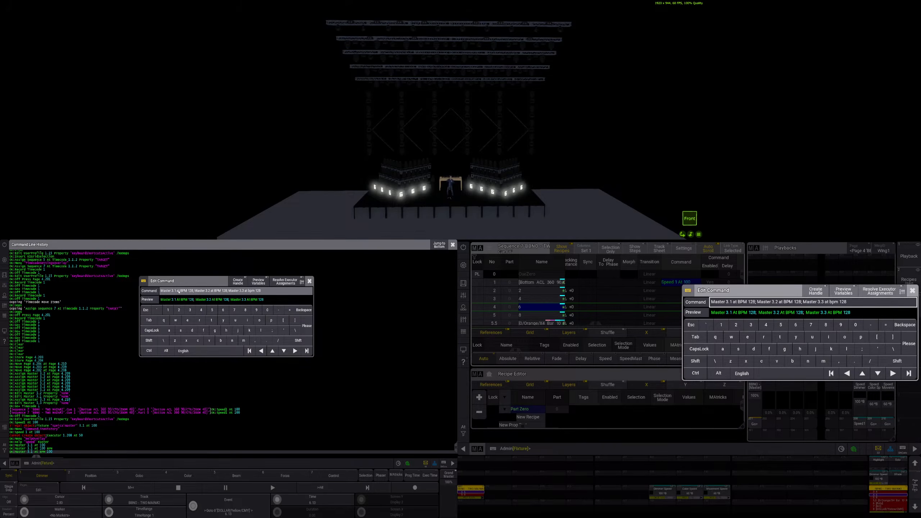
text(8)
key(Return)
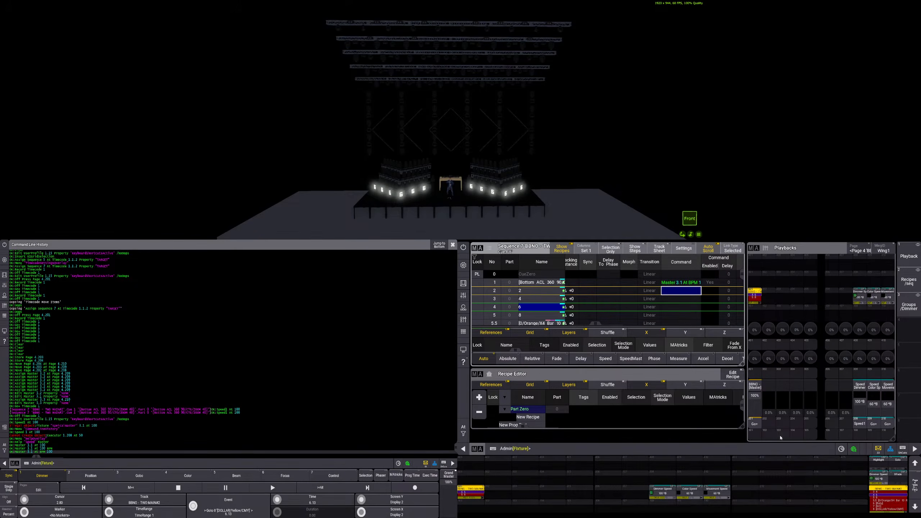
Close the command line history and play the timecode twice from 0.00 to check the cue 1 speed command, then stop it
click(453, 245)
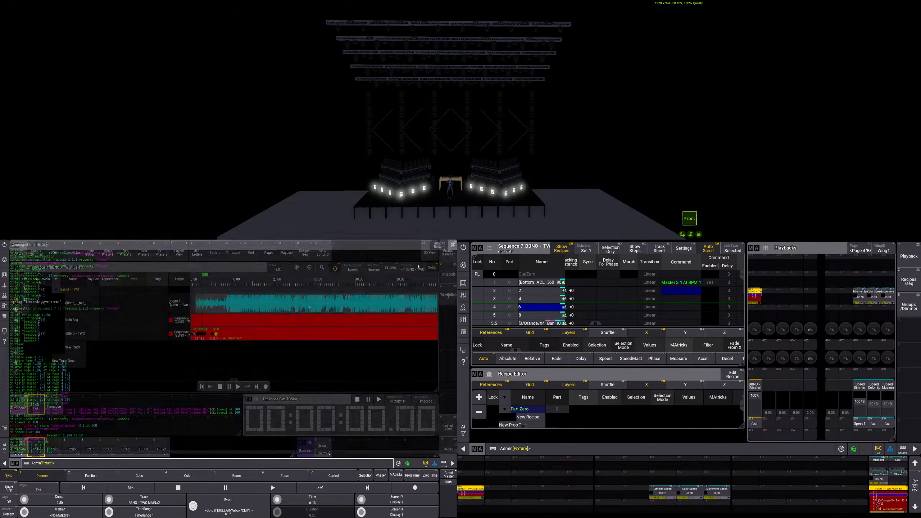
click(201, 386)
click(238, 387)
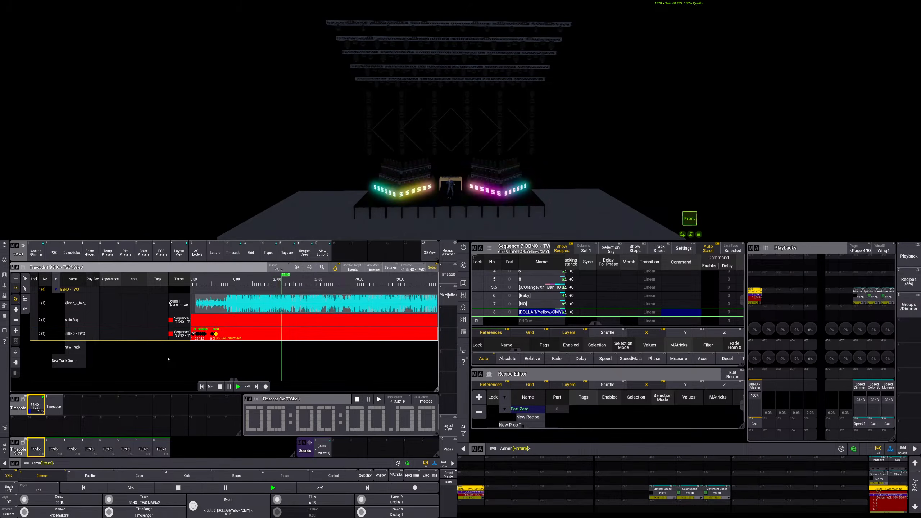
click(229, 386)
click(201, 387)
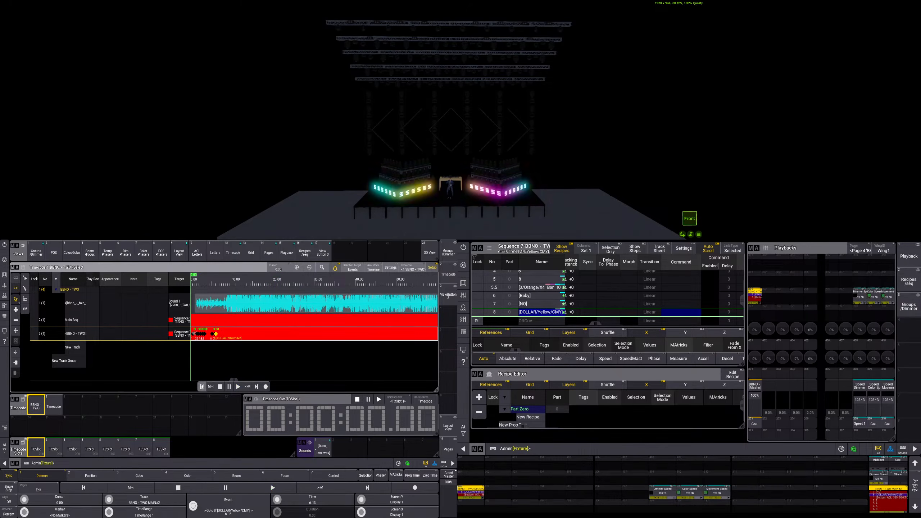
click(239, 388)
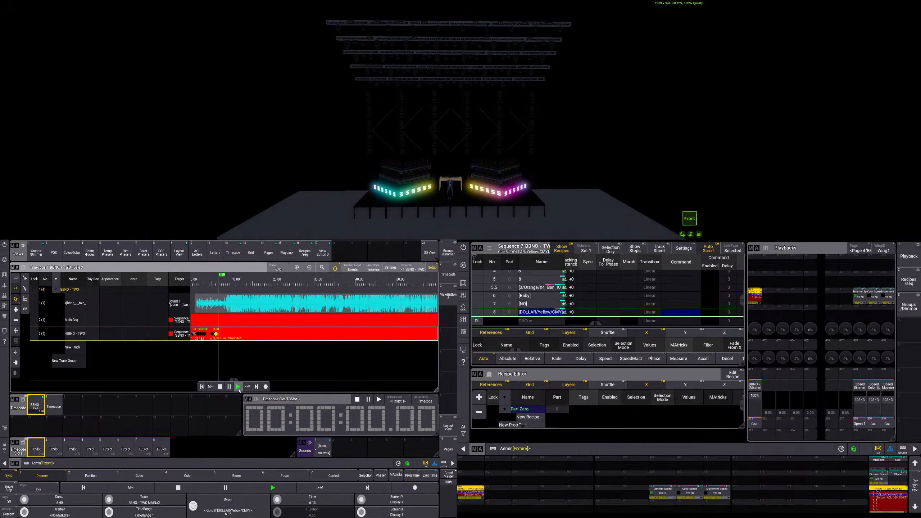
click(220, 387)
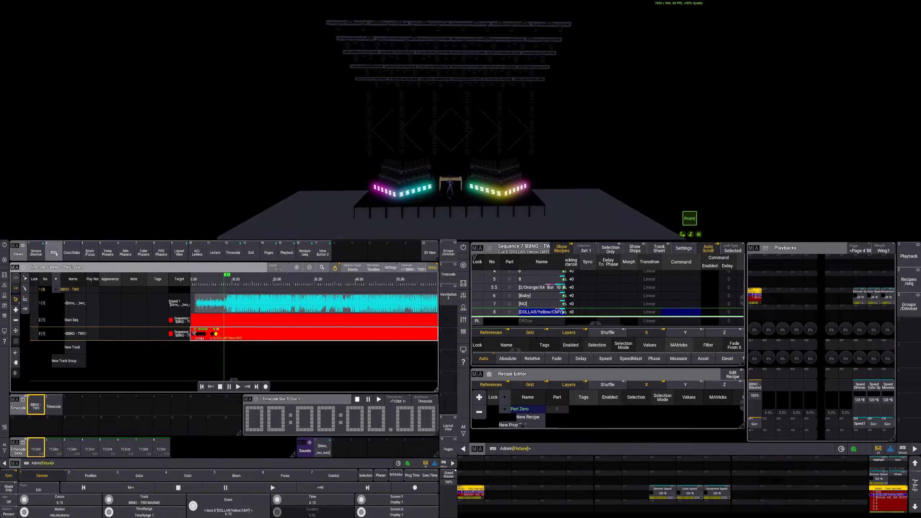
Select the Hybrid Max Bottom No Space group, enable keyboard shortcuts and turn on Highlight for it
click(41, 254)
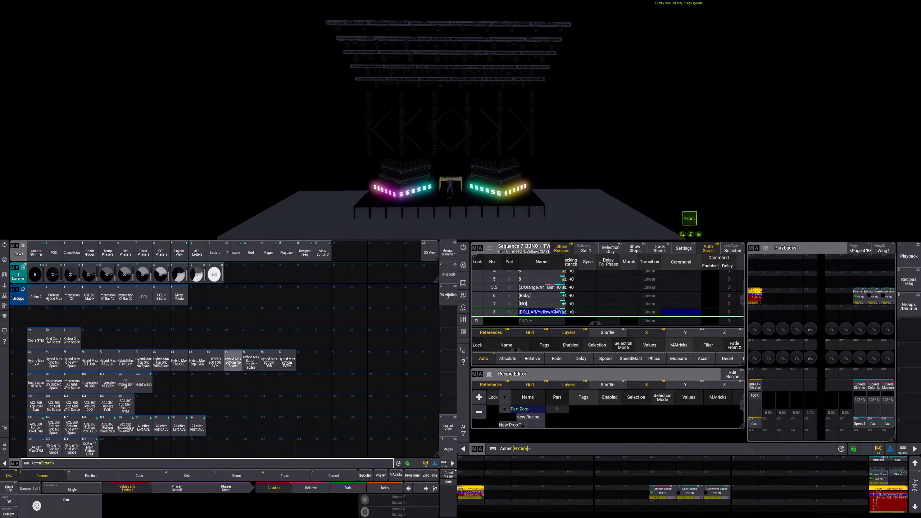
click(231, 364)
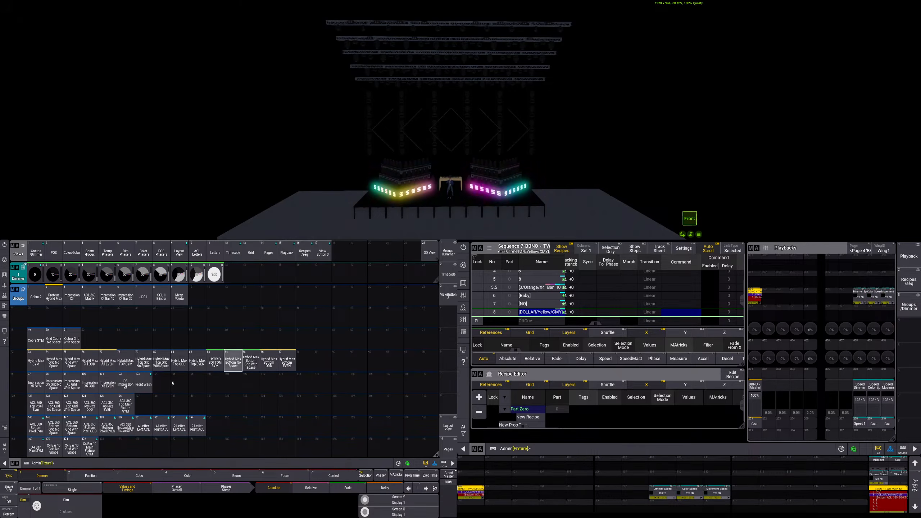
text(h)
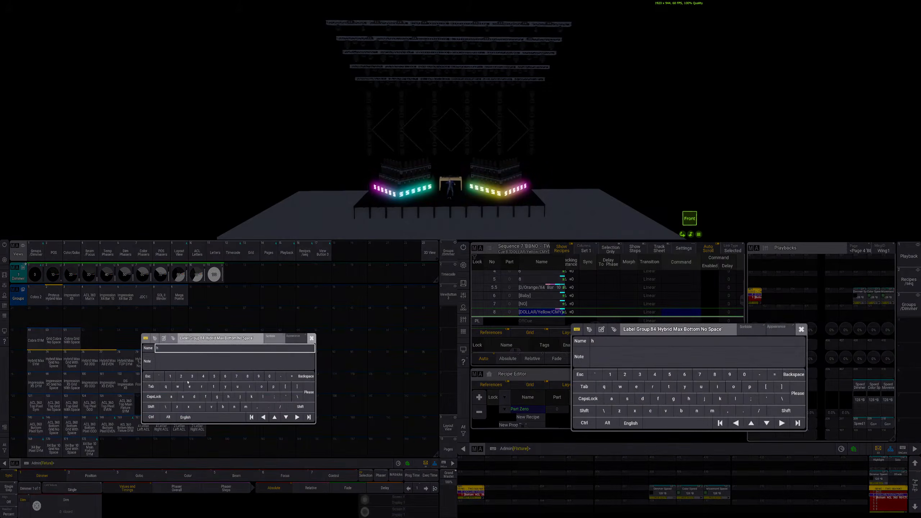
click(312, 338)
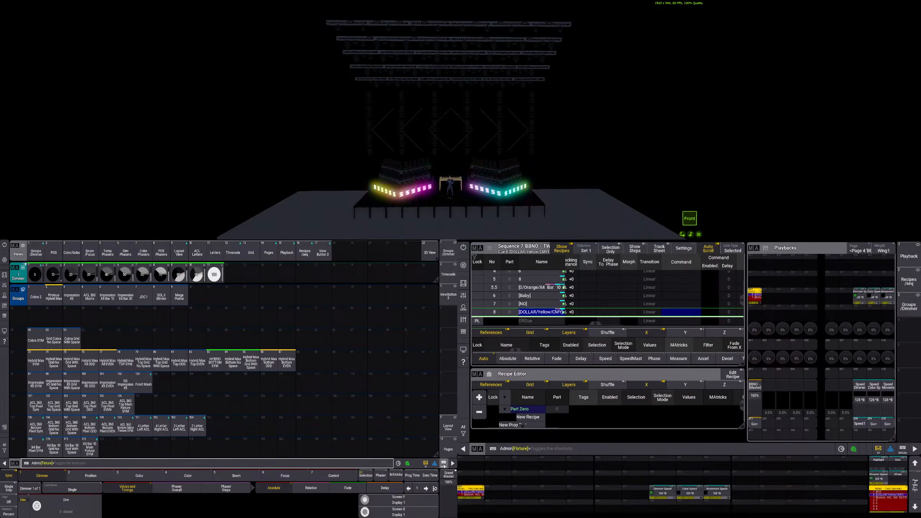
key(h)
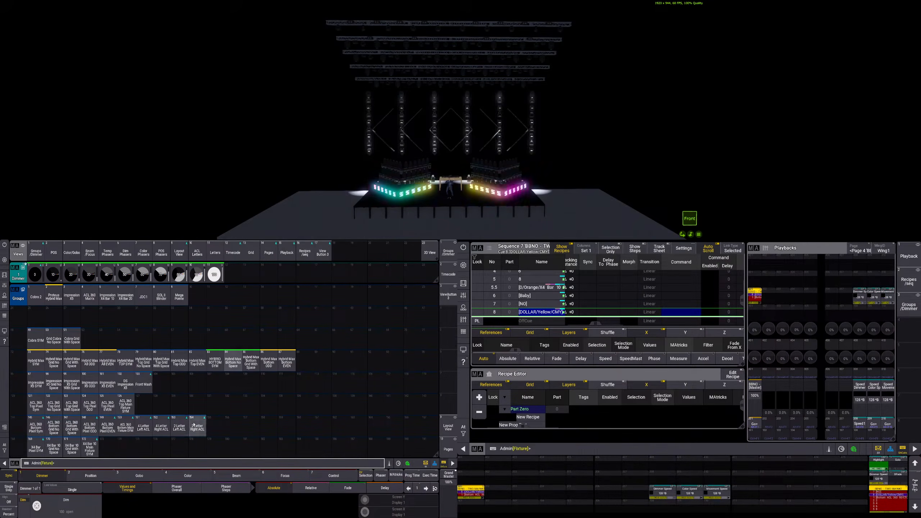
Raise the tilt of the selected Hybrid Max fixtures to about 83
click(146, 471)
click(91, 476)
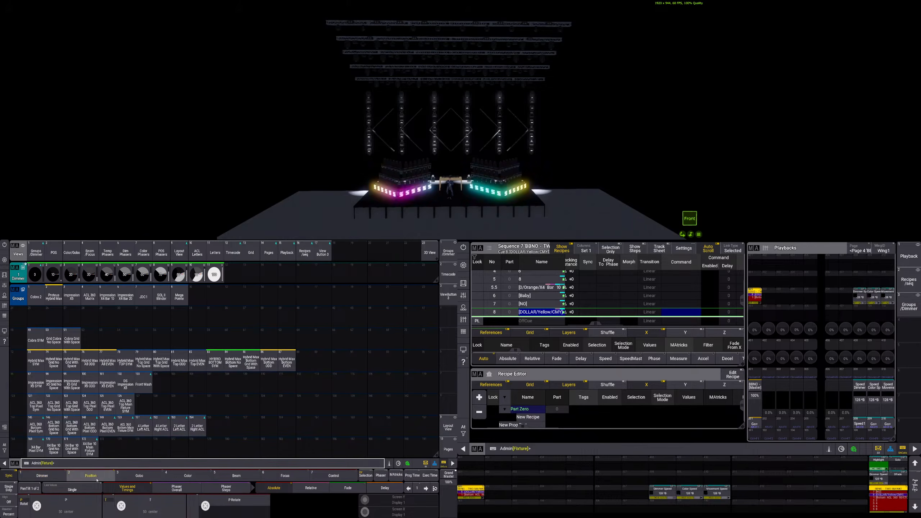
scroll(122, 507, up, 20)
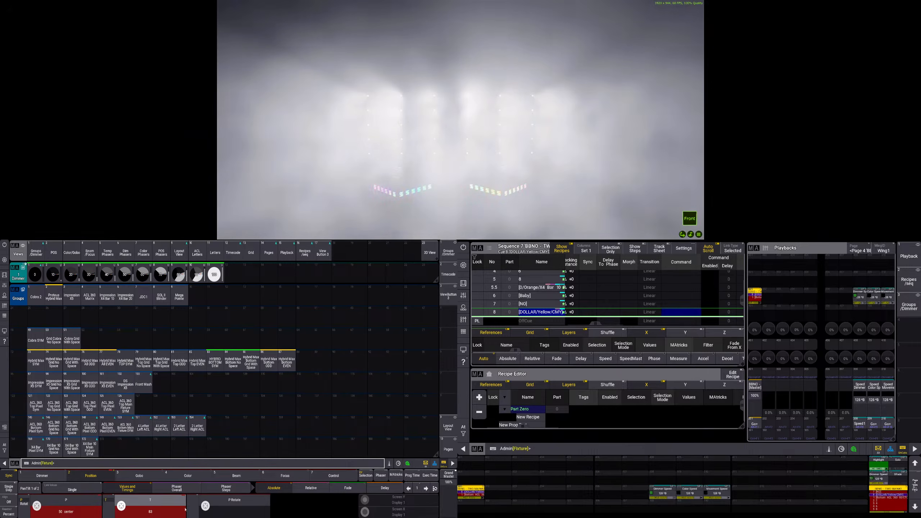
Try an X group setting in MAtricks on the selected fixtures and step through the resulting subselections
click(396, 476)
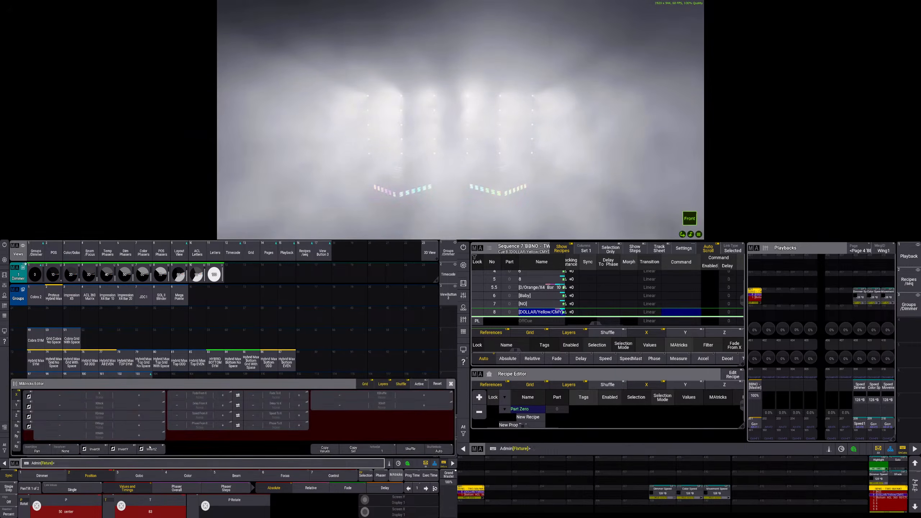
click(127, 419)
key(Escape)
key(Page_Down)
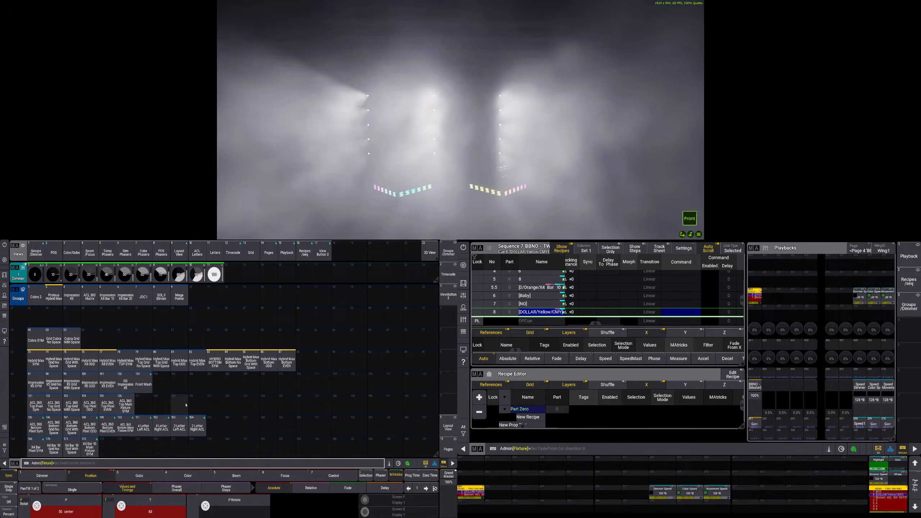
key(Page_Down)
key(Page_Down)
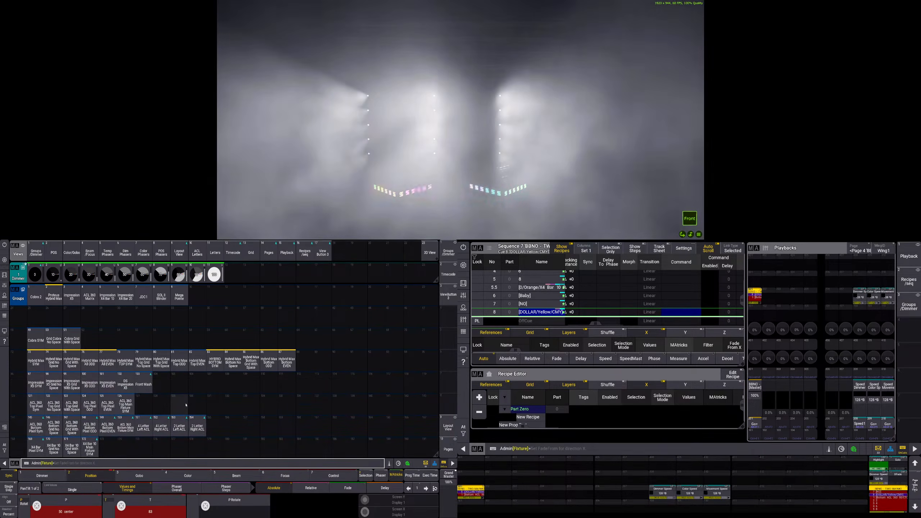
key(Page_Down)
key(Page_Down)
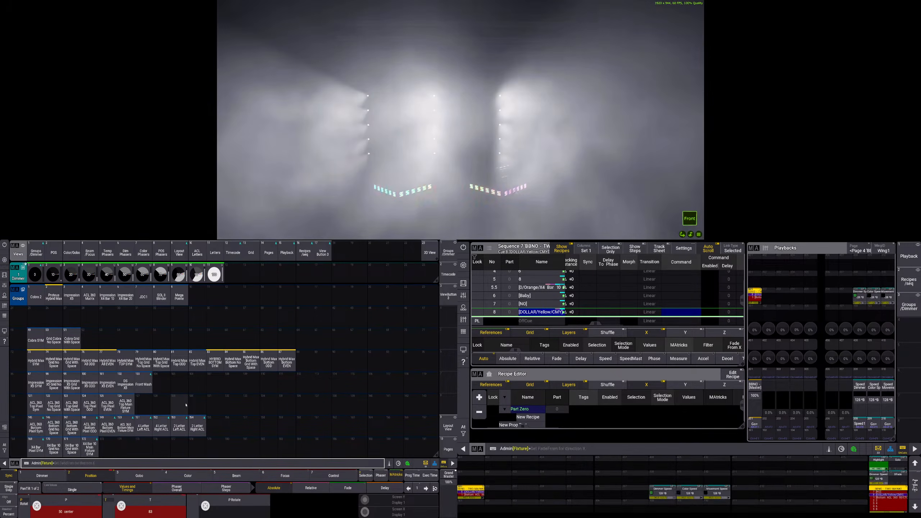
Replace the X group in MAtricks with an X block that splits the Hybrid Max selection into halves, and step to the left half
click(396, 474)
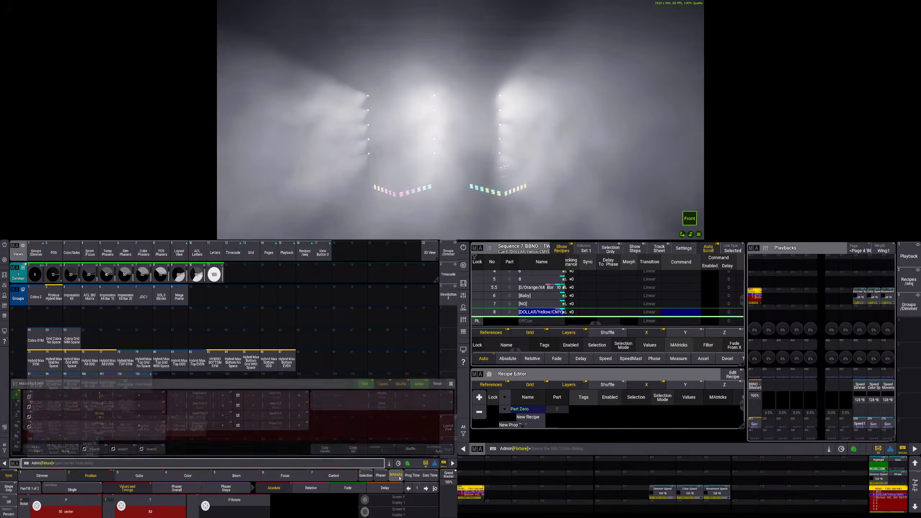
click(66, 417)
click(65, 417)
scroll(105, 408, up, 4)
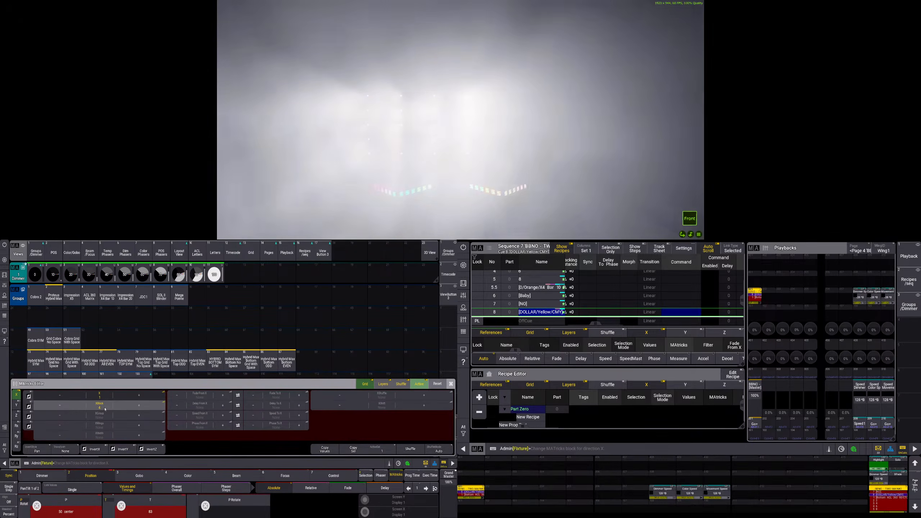
scroll(104, 408, up, 1)
scroll(105, 408, down, 1)
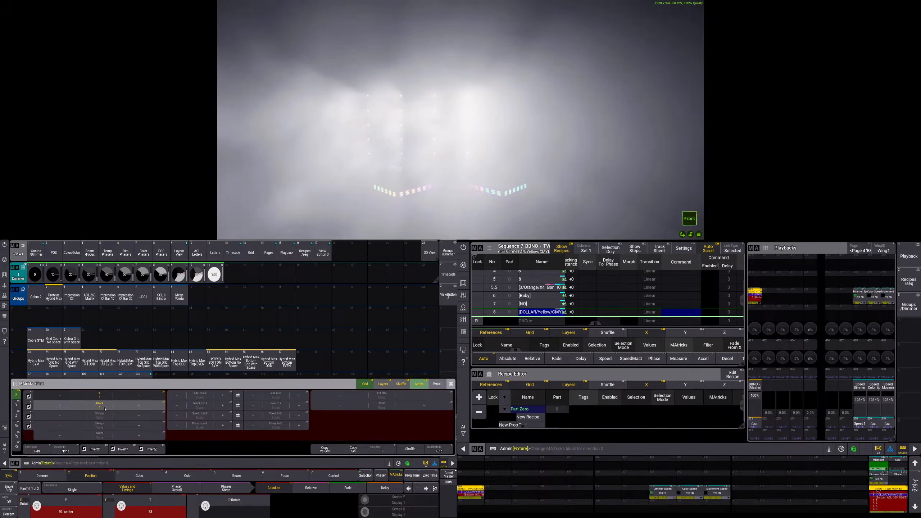
scroll(105, 408, down, 1)
scroll(105, 408, up, 3)
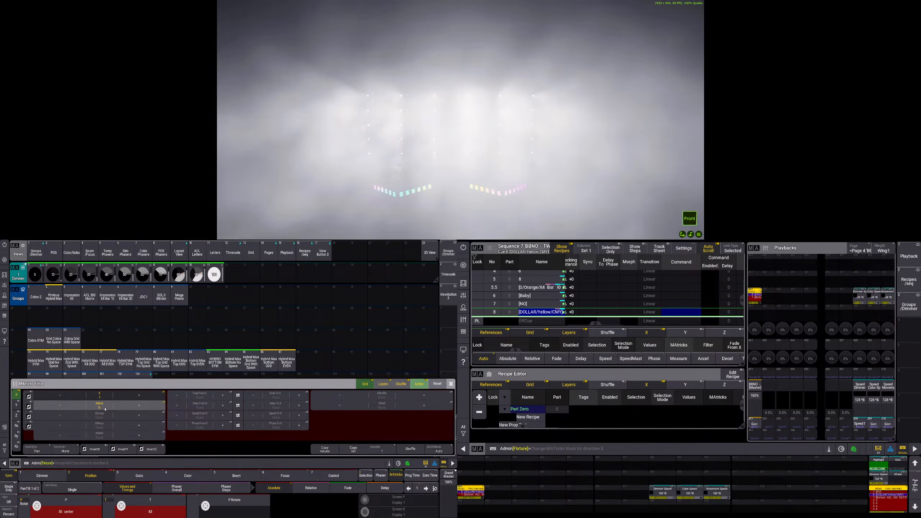
scroll(105, 409, down, 3)
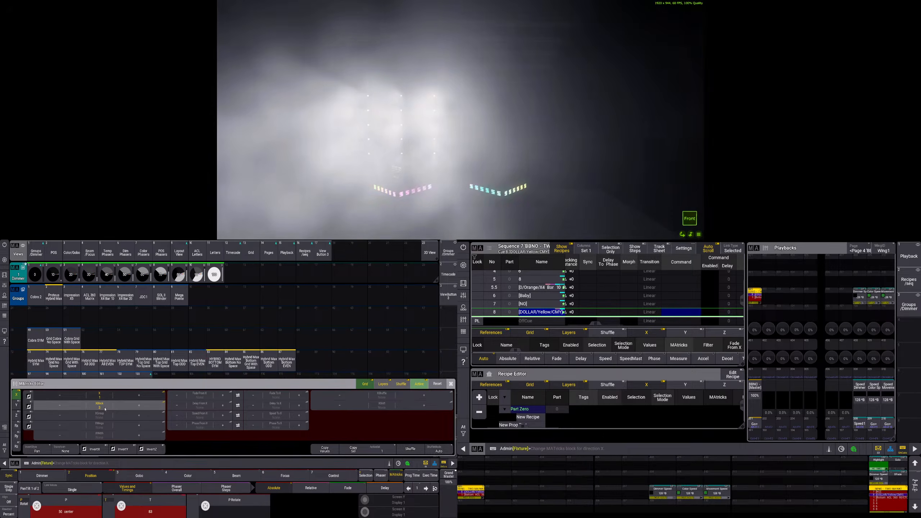
key(Page_Down)
key(Escape)
key(Page_Down)
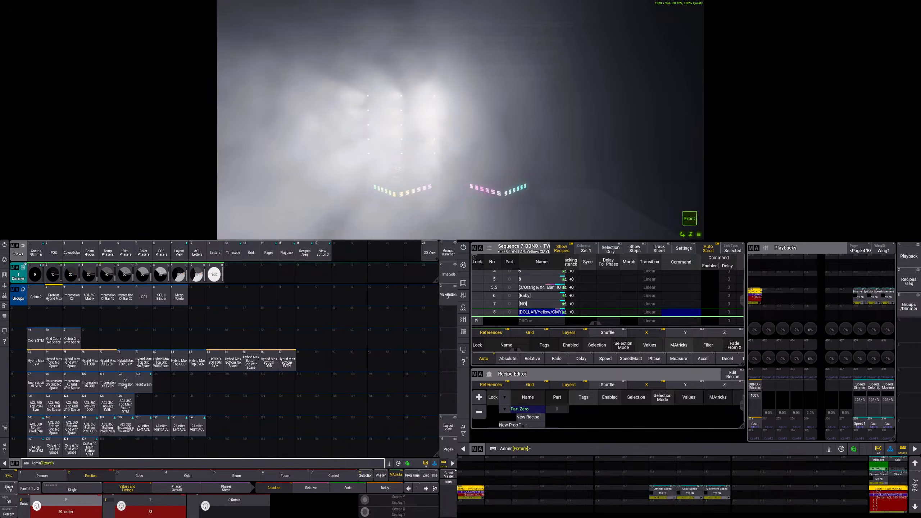
Set the pan of the left half of the Hybrid Max fixtures to 60
scroll(37, 506, up, 5)
scroll(37, 506, down, 3)
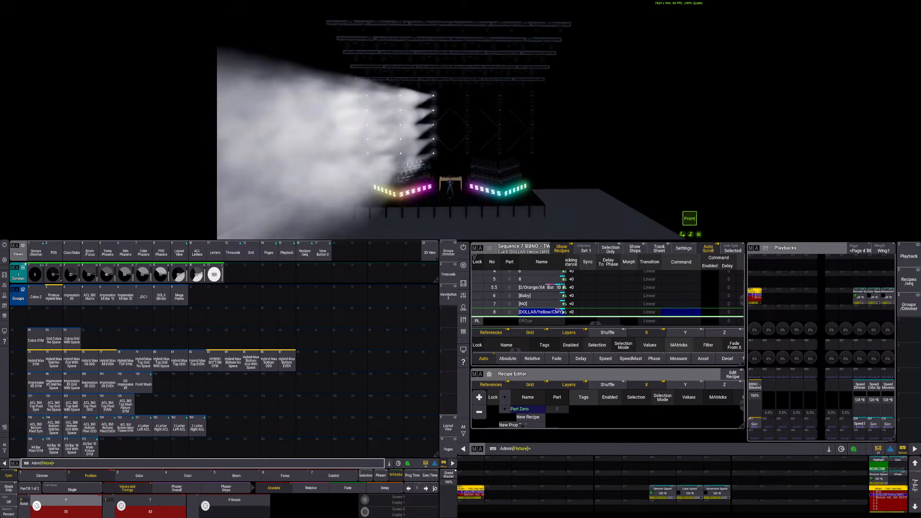
scroll(36, 506, down, 1)
scroll(36, 505, up, 3)
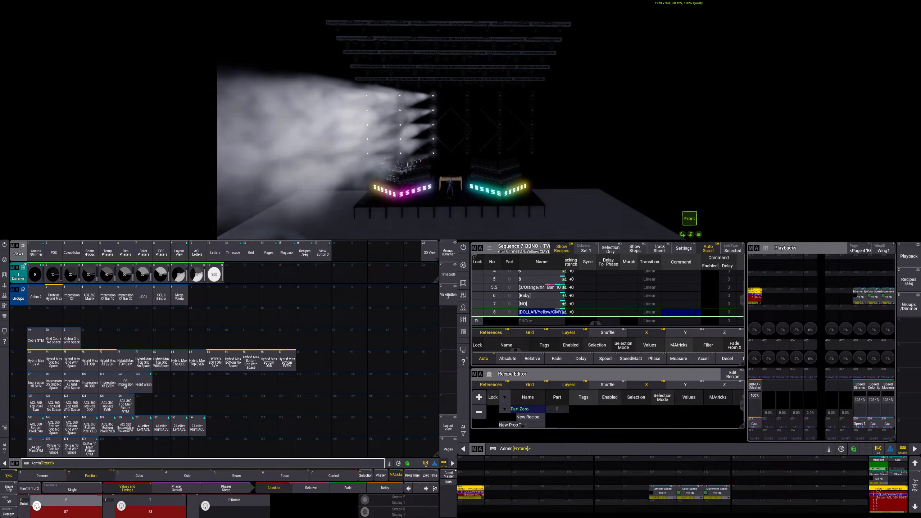
scroll(37, 506, up, 2)
scroll(37, 506, up, 1)
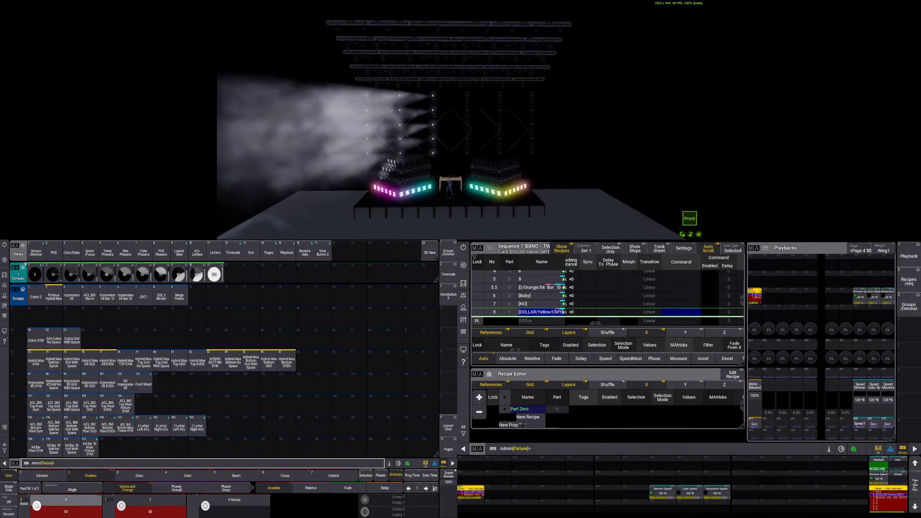
Step to the right half of the fixtures, set its pan to 40 and return to the full selection
scroll(38, 506, down, 10)
click(84, 514)
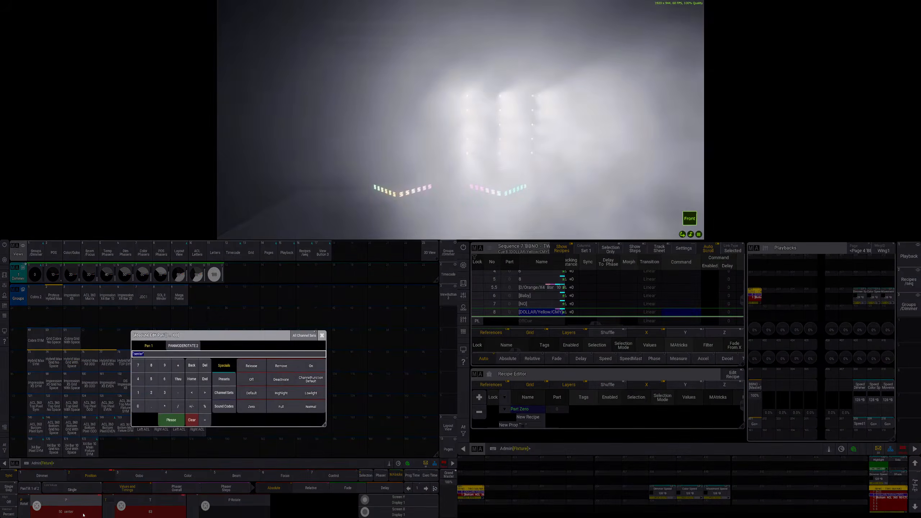
text(40)
key(Return)
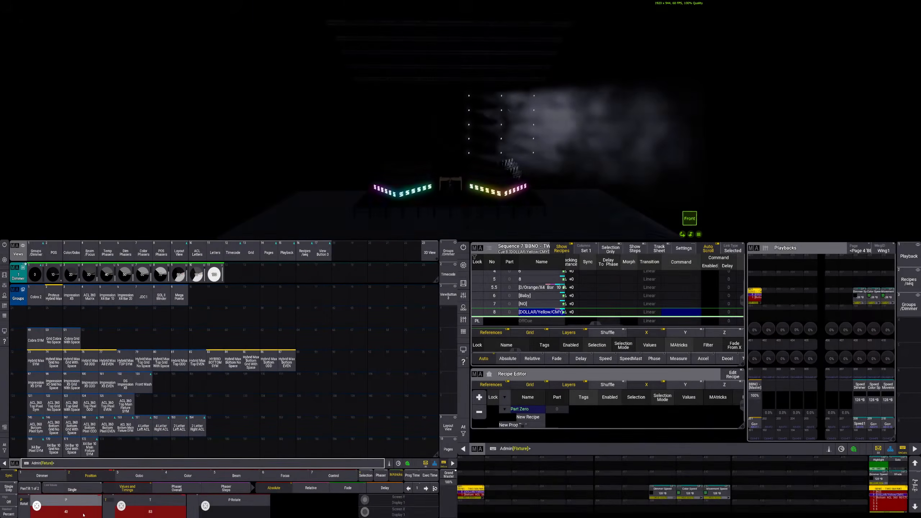
click(5, 275)
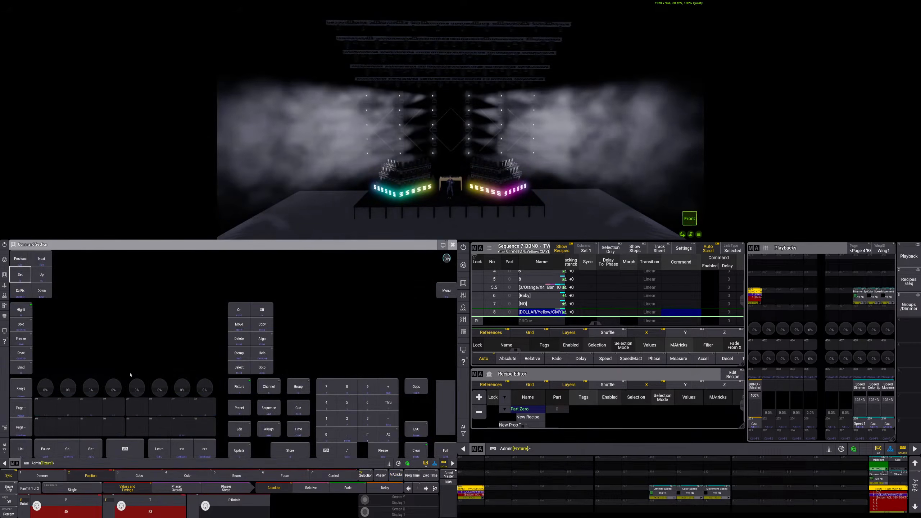
click(452, 244)
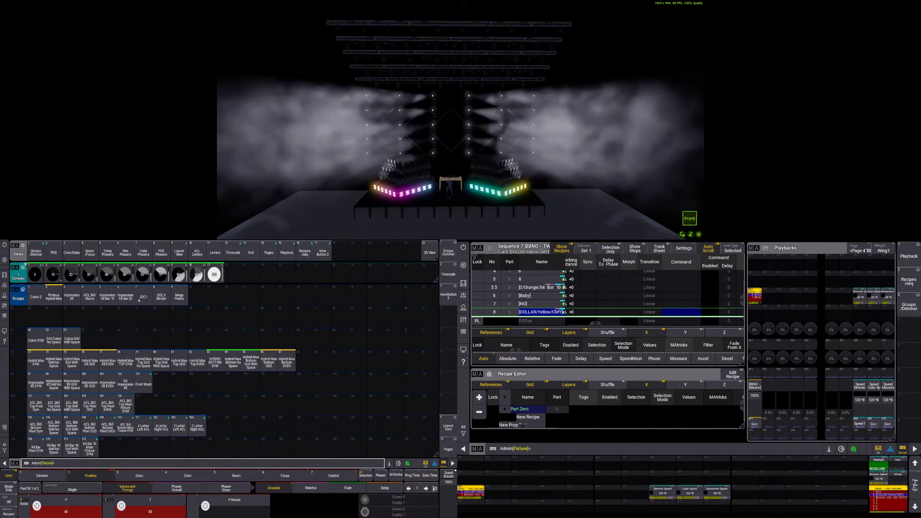
Store the look in an empty position preset and label it Hybrid Divid Special
click(54, 252)
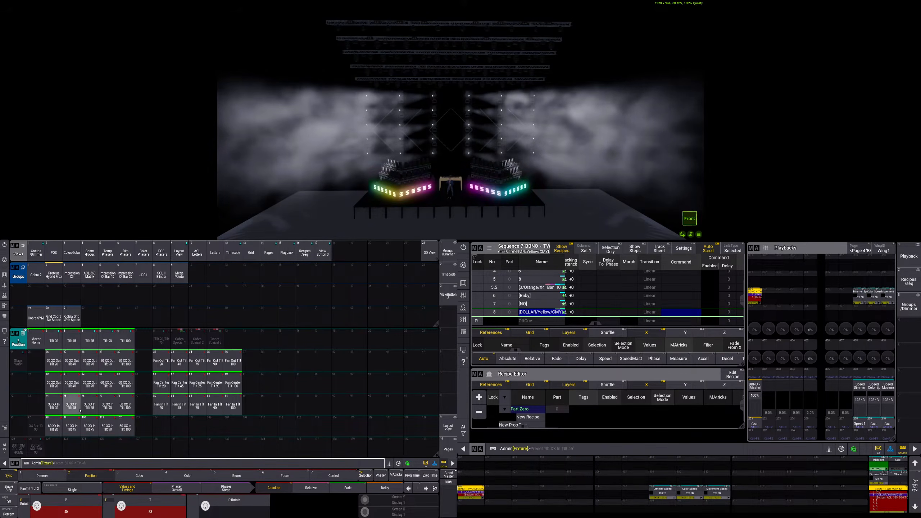
click(270, 360)
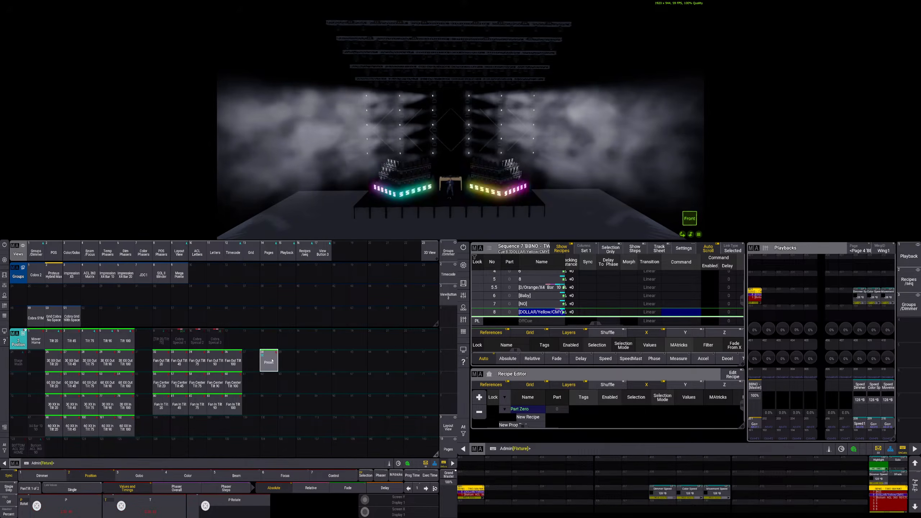
drag(270, 365, 269, 343)
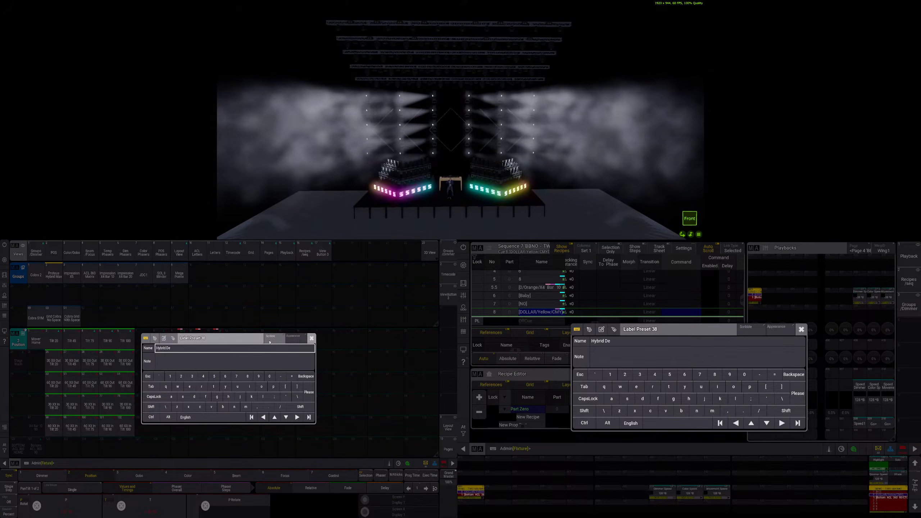
text(Hybrid Divid Spe)
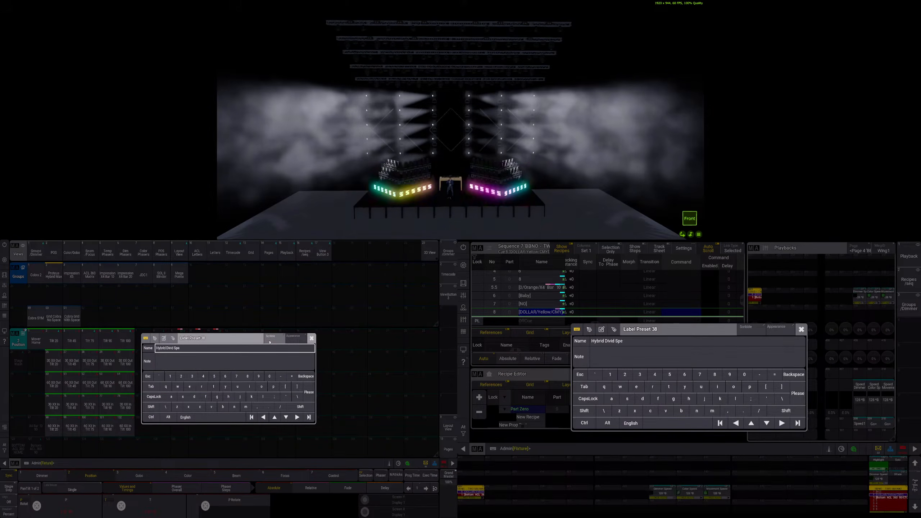
text(cial)
key(Return)
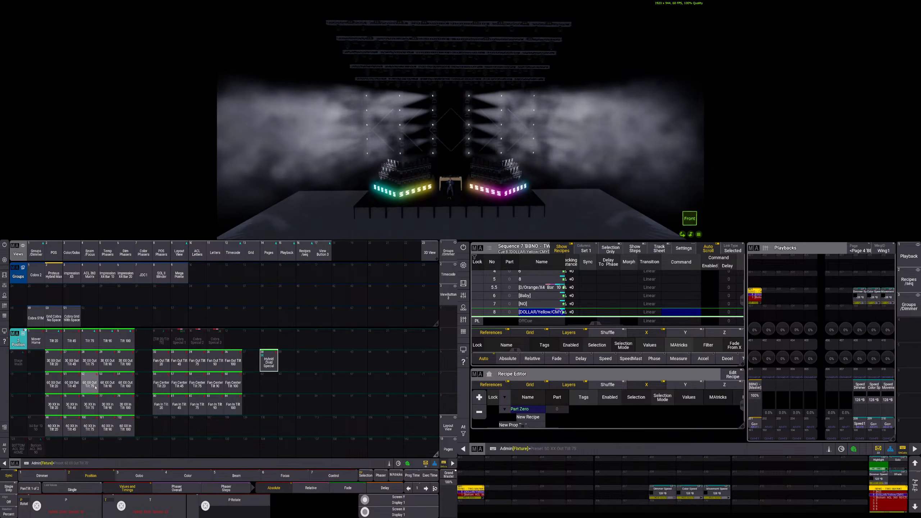
Clear the programmer and turn on recipe editing
key(c)
key(c)
key(c)
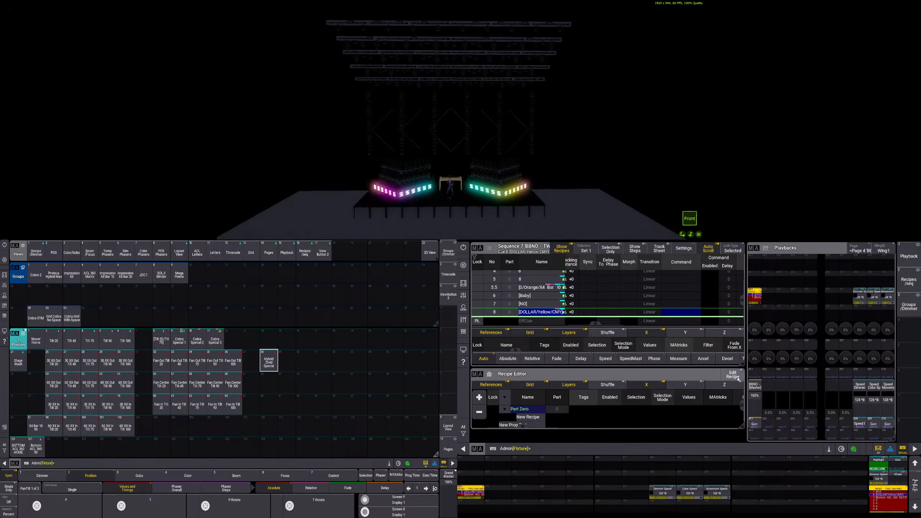
click(736, 378)
Select the Hybrid Bottom SYM group and apply the Hybrid Divid Special position preset to it as a recipe
click(36, 252)
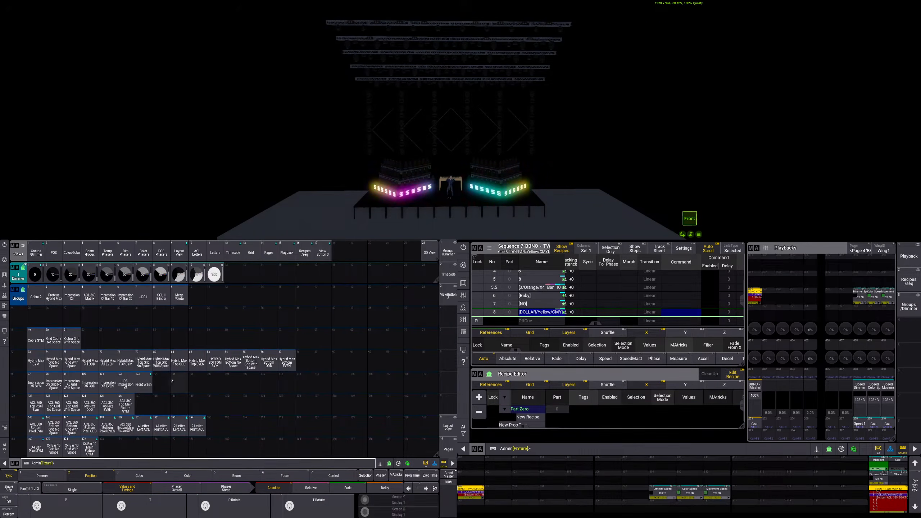
click(216, 370)
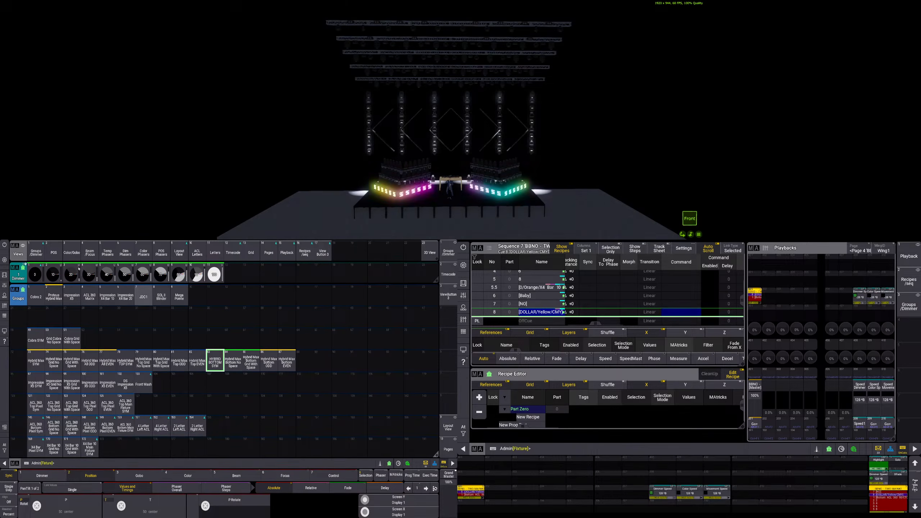
click(51, 255)
click(268, 362)
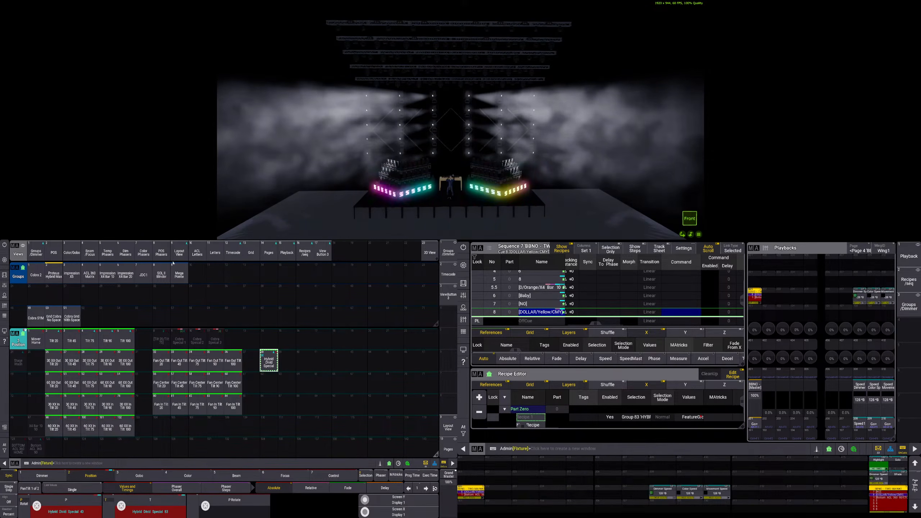
Add the Zoom 0 and Orange presets to the recipes for the Hybrid Bottom SYM group
click(90, 253)
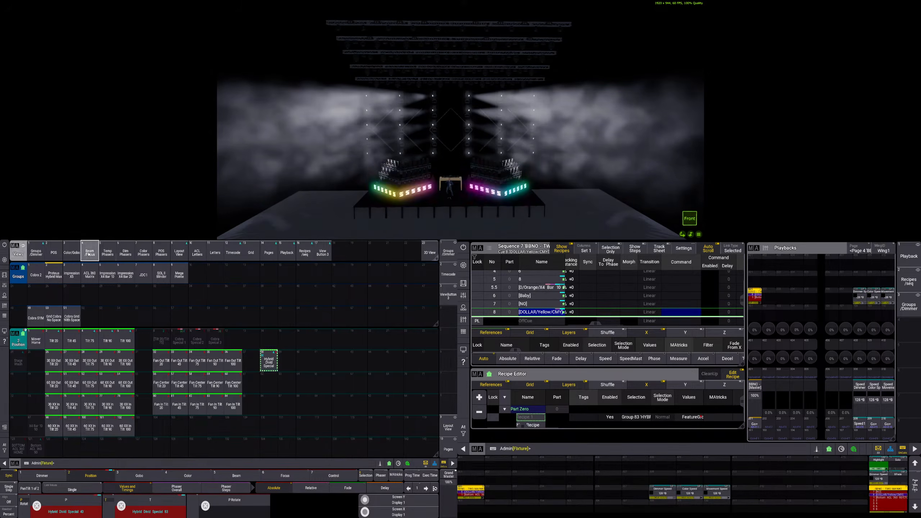
click(36, 385)
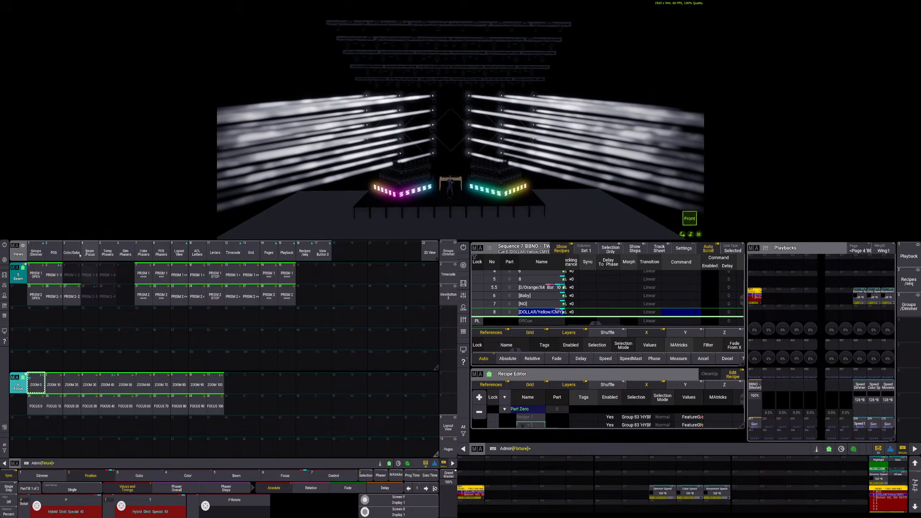
click(107, 253)
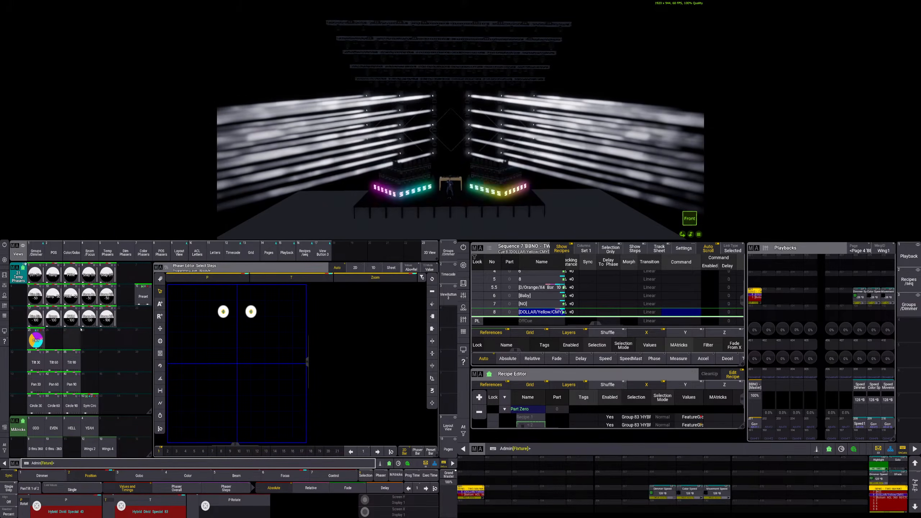
click(41, 369)
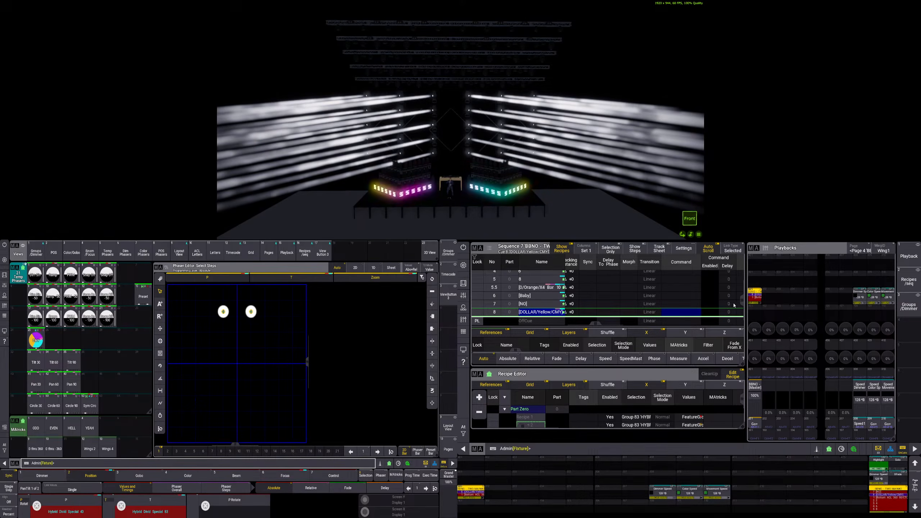
drag(741, 303, 740, 275)
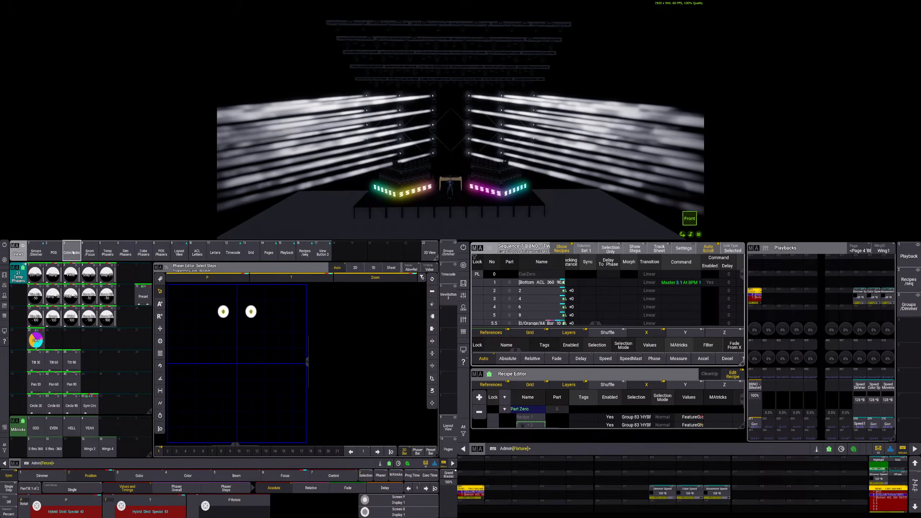
click(93, 252)
click(71, 252)
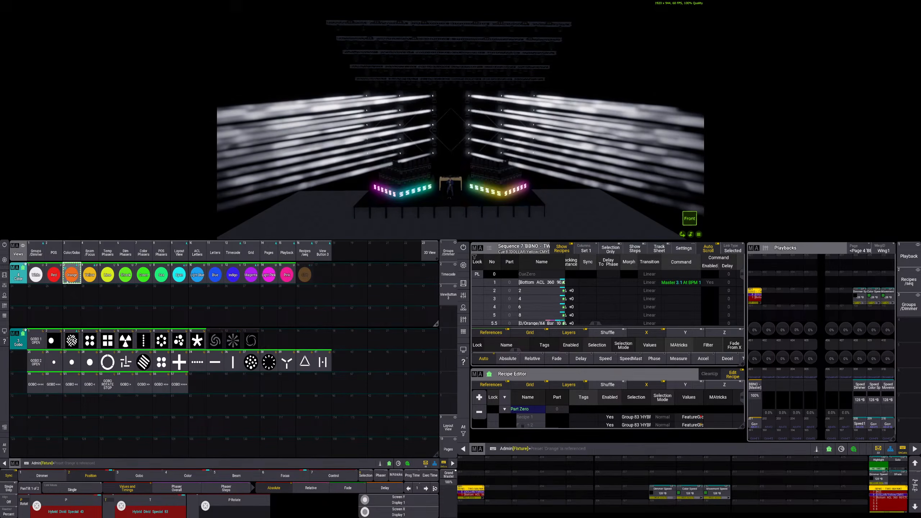
Store the new recipes into cue 1 of the BBNO sequence using Merge
key(s)
click(540, 284)
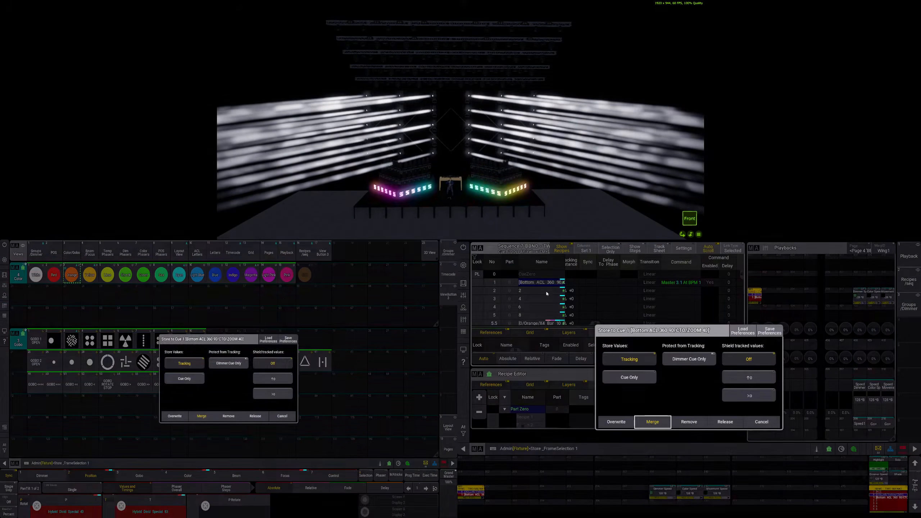
click(649, 422)
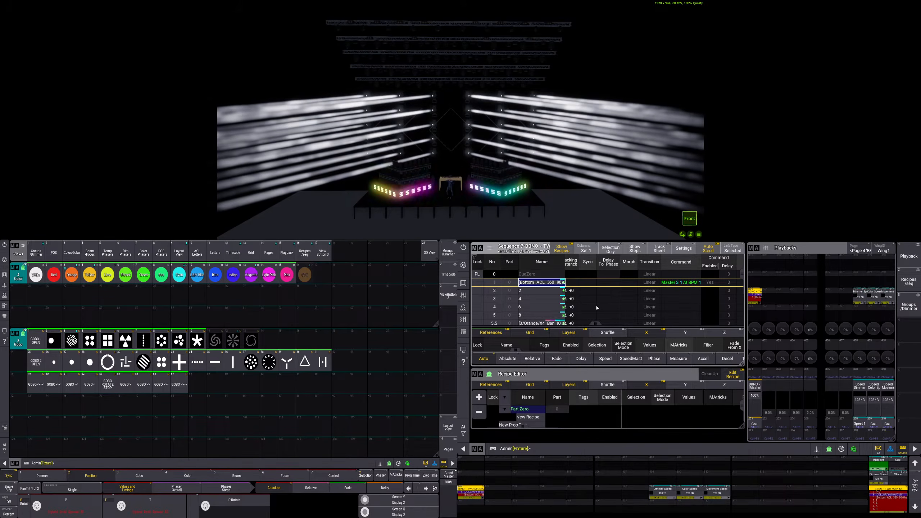
drag(595, 323, 591, 323)
double_click(584, 291)
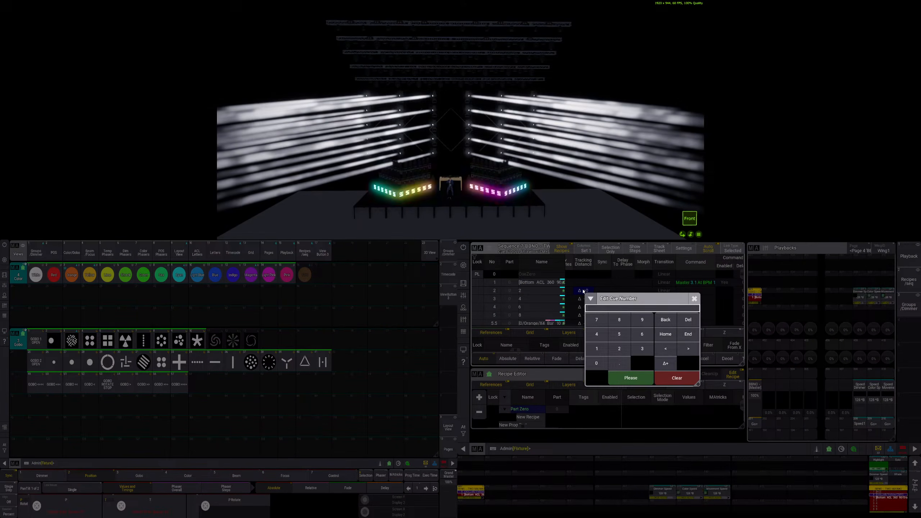
key(Return)
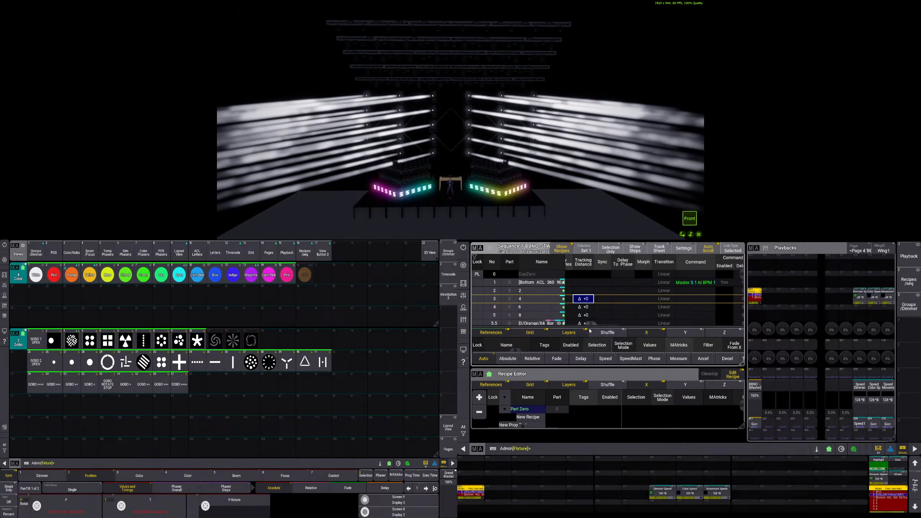
drag(608, 327, 609, 298)
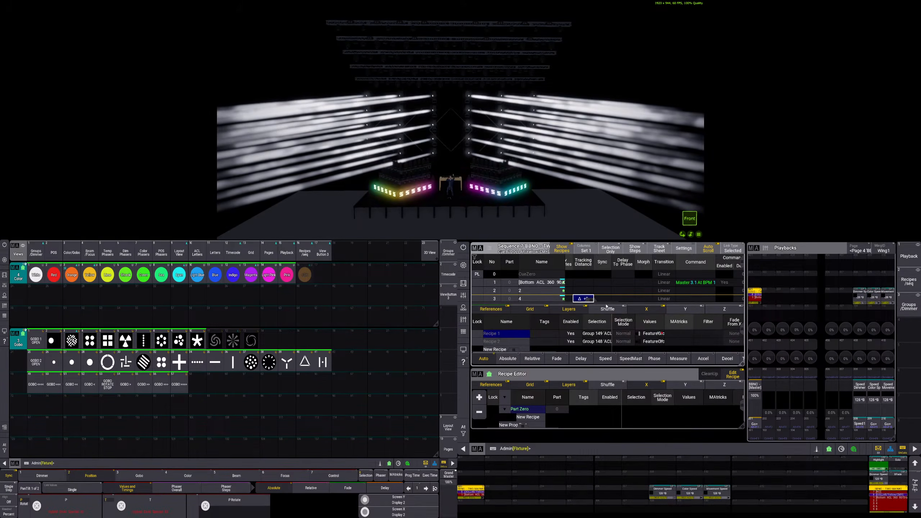
drag(605, 304, 605, 327)
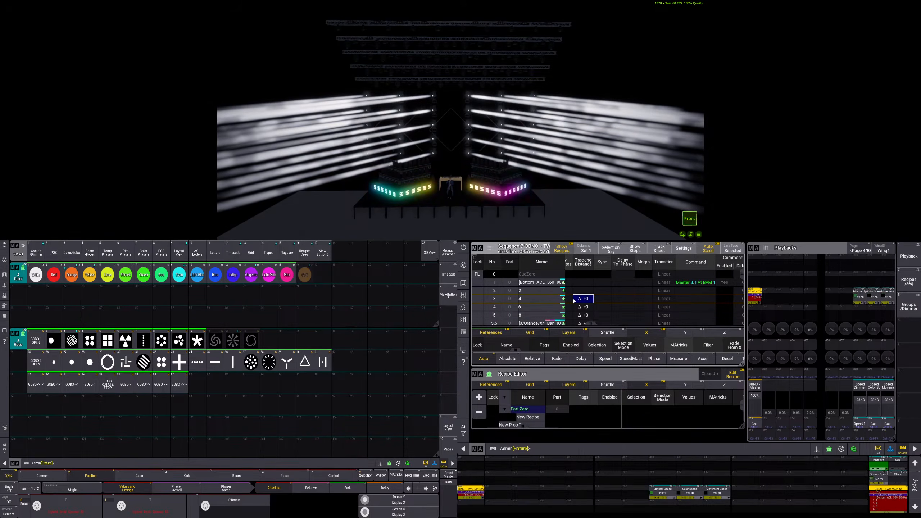
Clear the stored values and fixture selection from the programmer
key(Escape)
key(Escape)
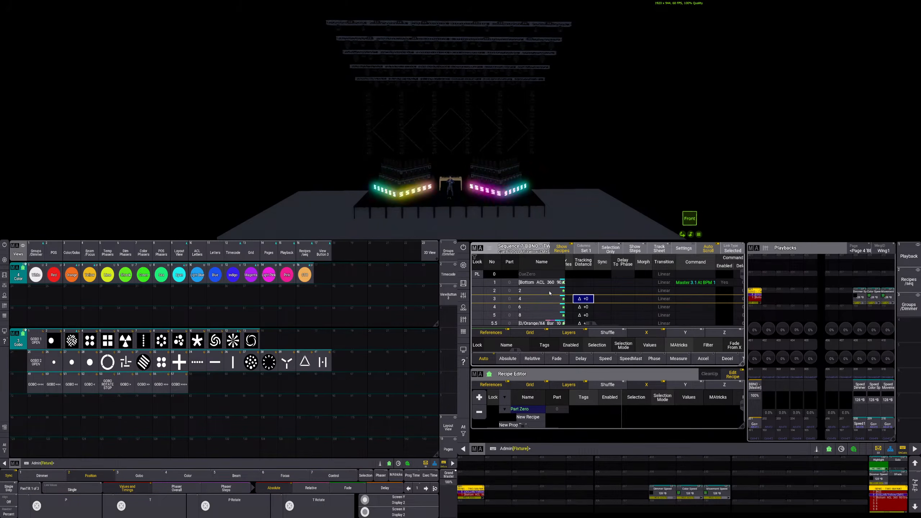
click(36, 251)
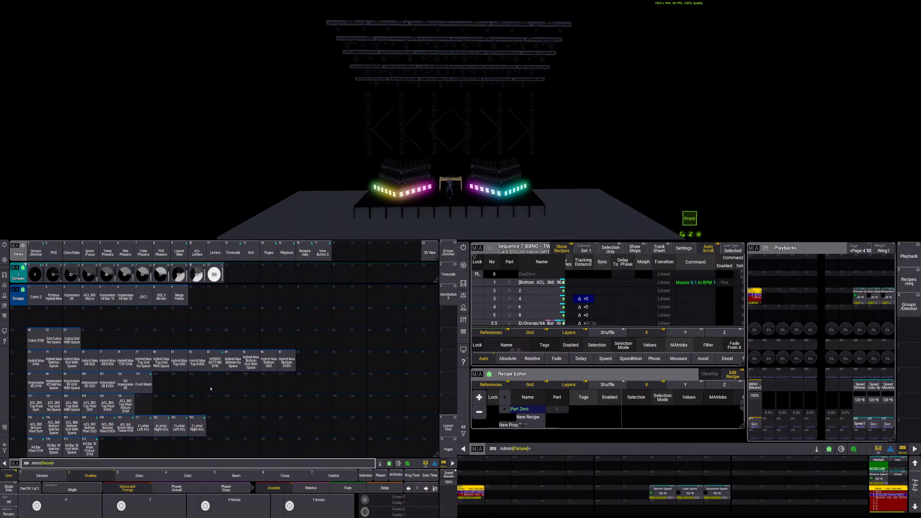
click(212, 364)
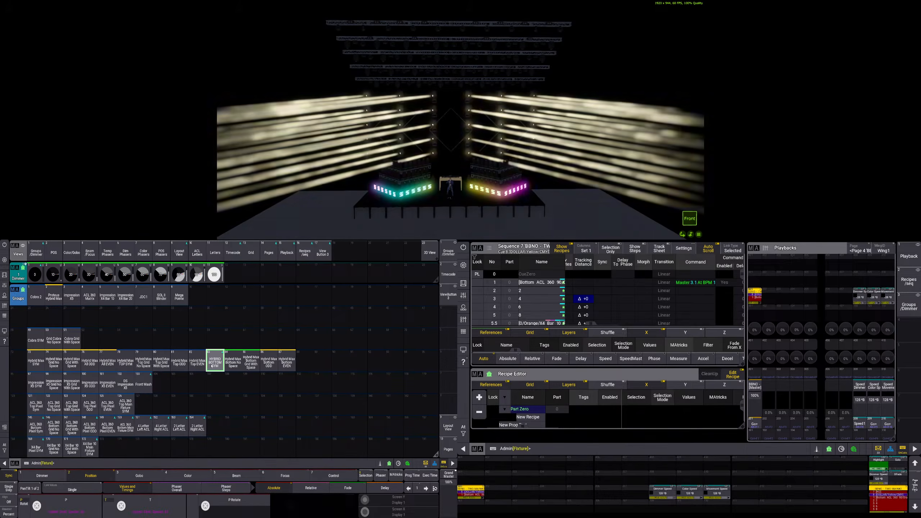
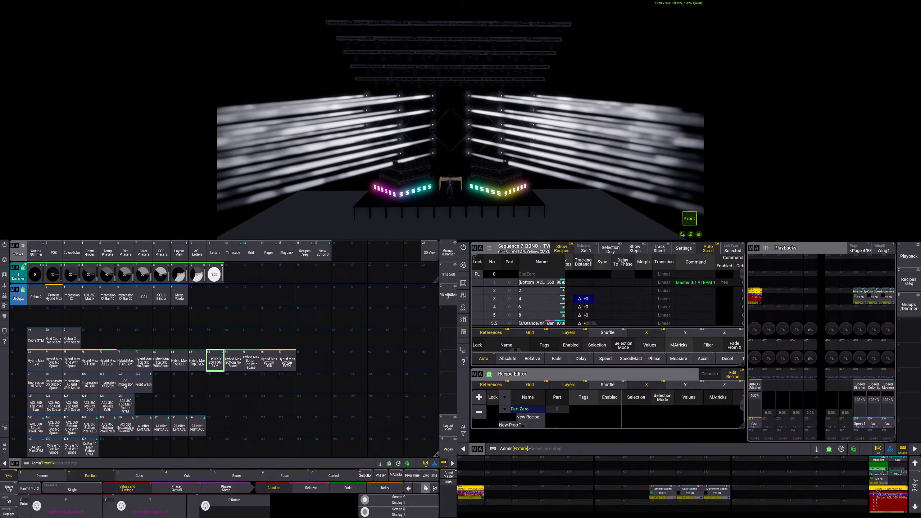
click(425, 489)
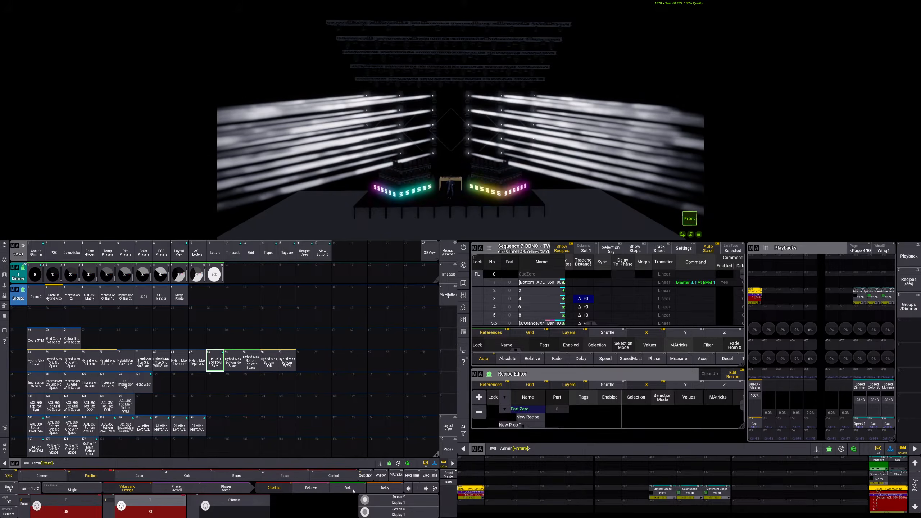
click(426, 489)
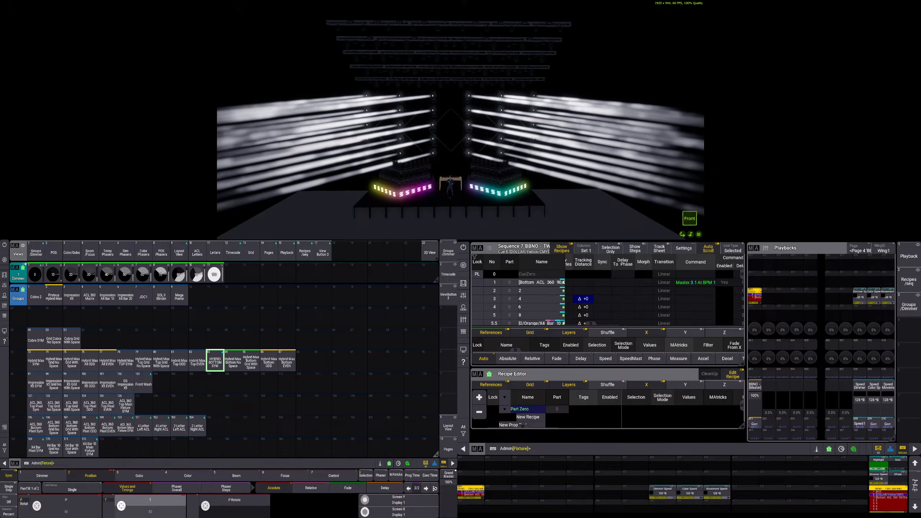
scroll(122, 506, up, 5)
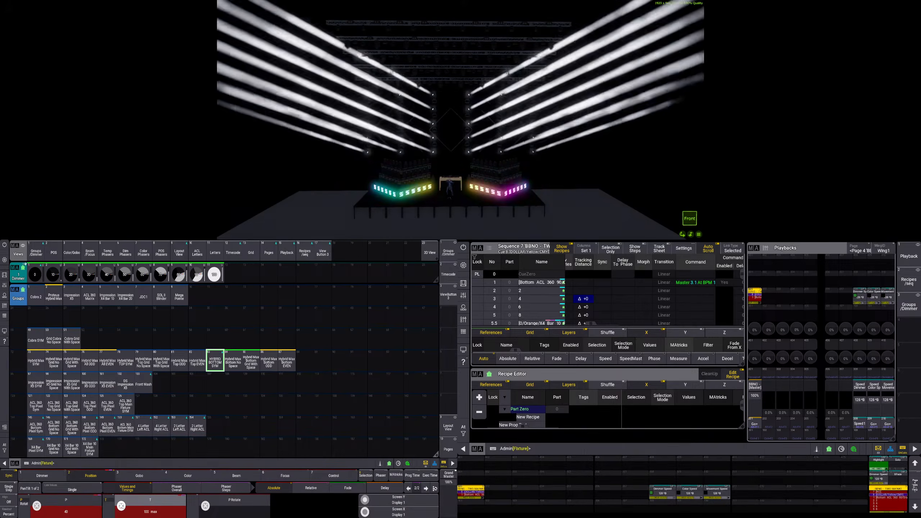
scroll(122, 506, down, 1)
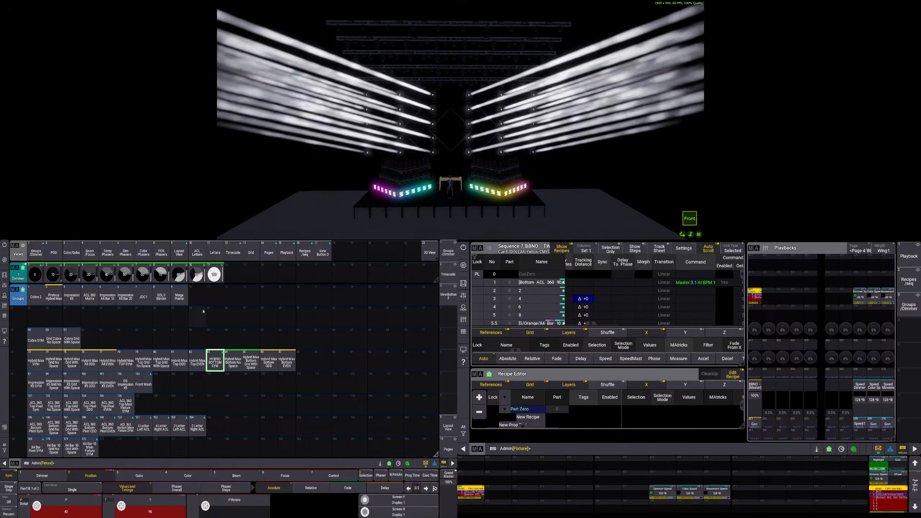
click(106, 252)
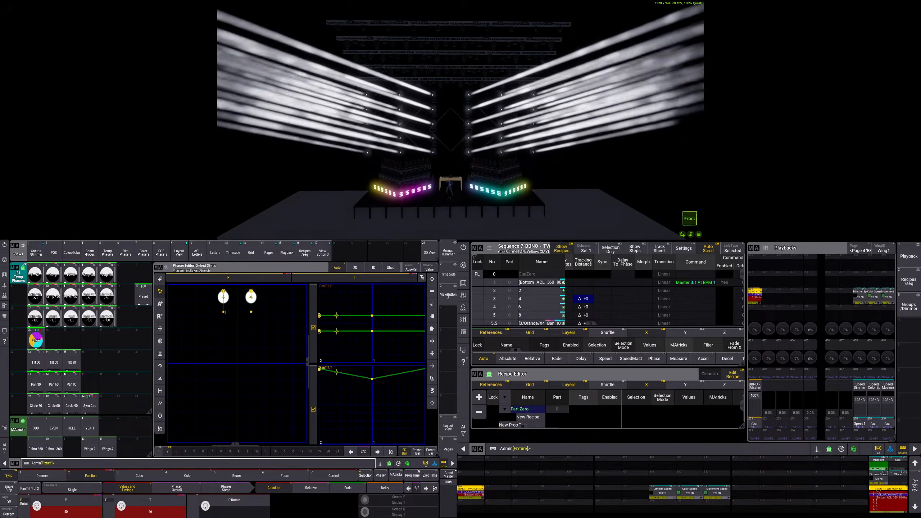
click(397, 475)
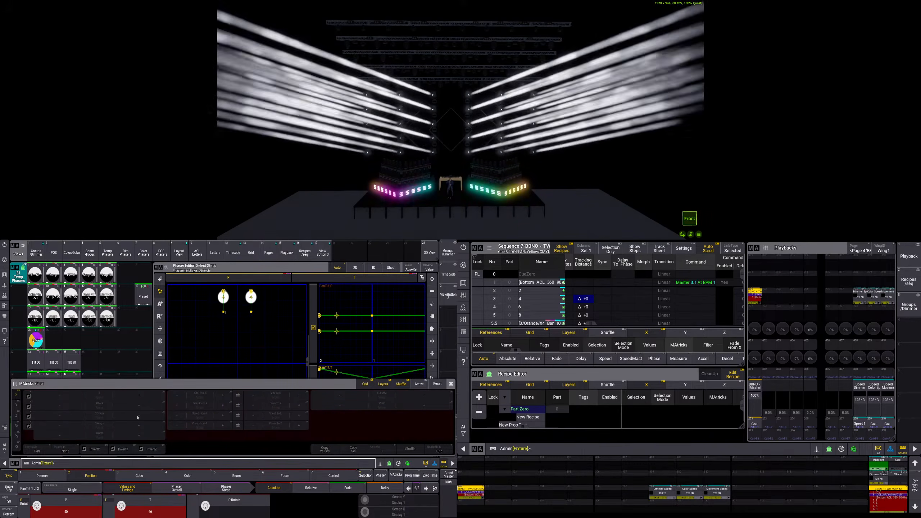
click(451, 383)
Turn off recipe editing, clear the programmer, and give the Hybrid Bottom SYM group a second position step with tilt at 93
click(731, 375)
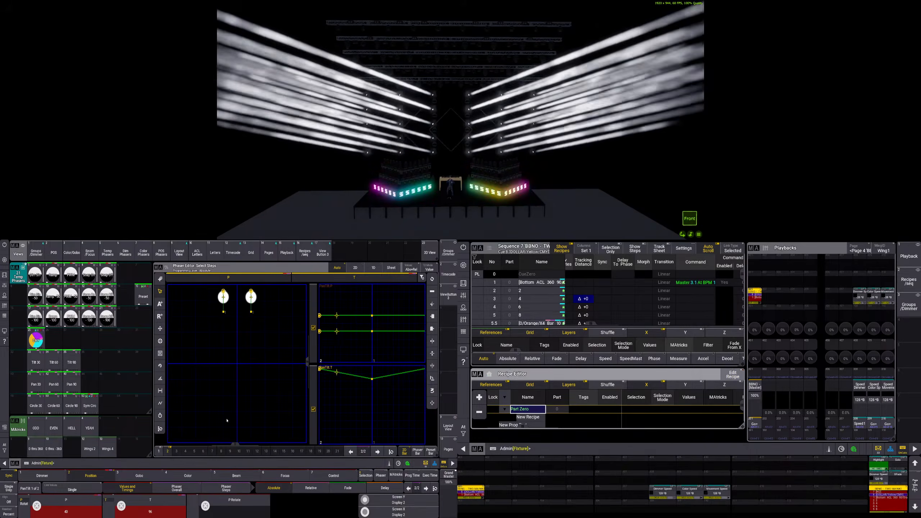
click(58, 311)
click(36, 252)
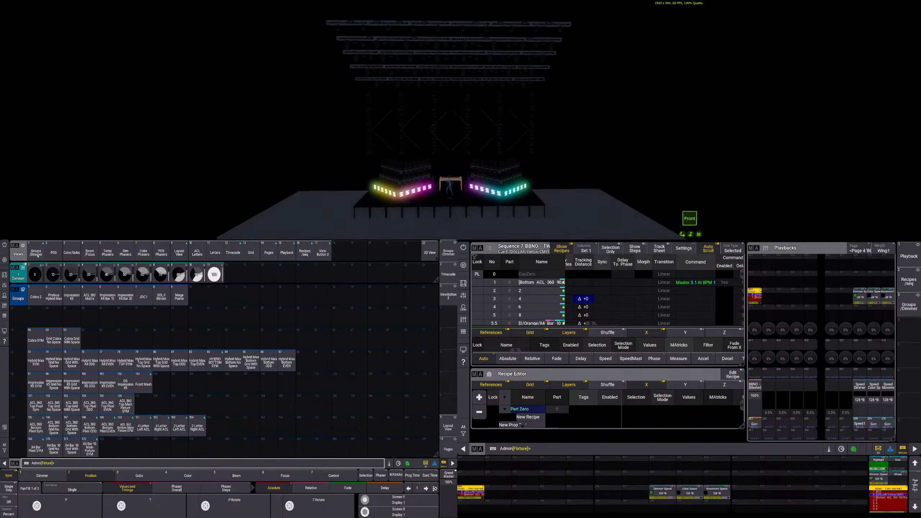
click(220, 362)
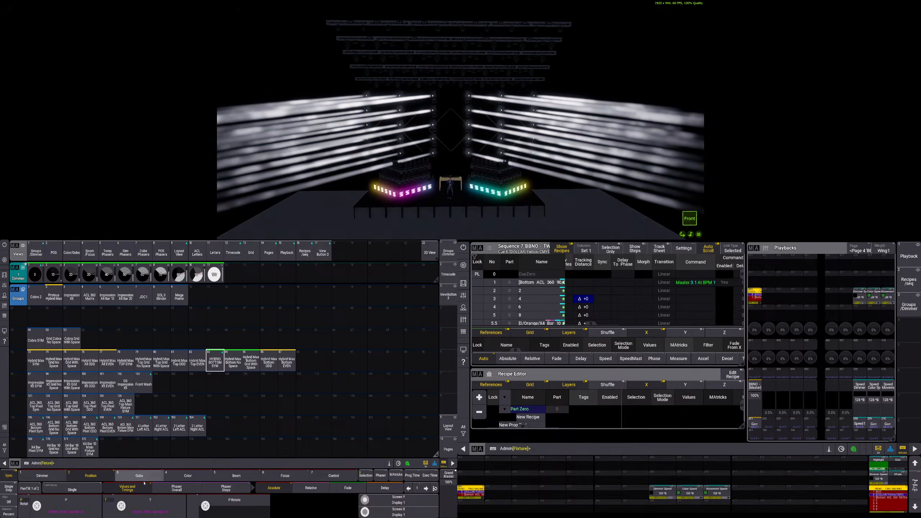
scroll(153, 503, up, 1)
scroll(154, 503, down, 1)
click(425, 489)
scroll(123, 508, up, 5)
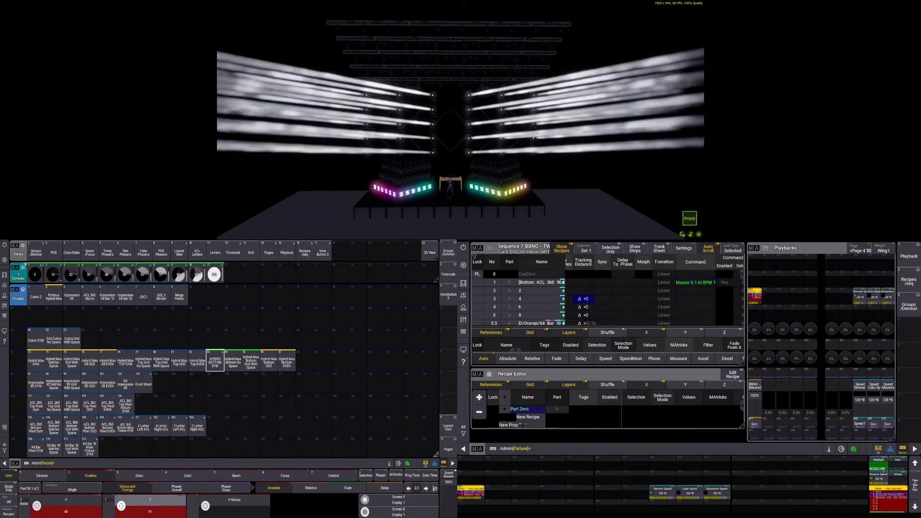
scroll(122, 508, down, 2)
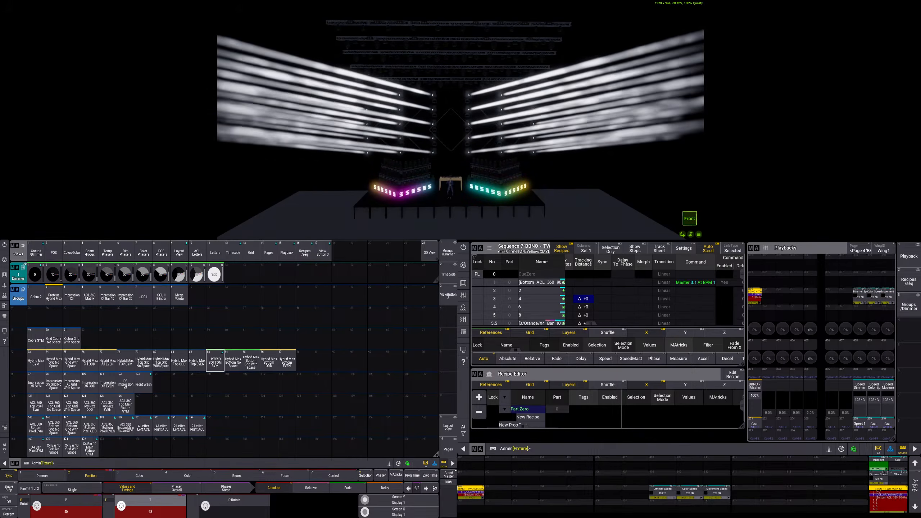
In the MAtricks Editor, set X groups to 2 and spread the X phase up to 360° across the selected fixtures
click(109, 252)
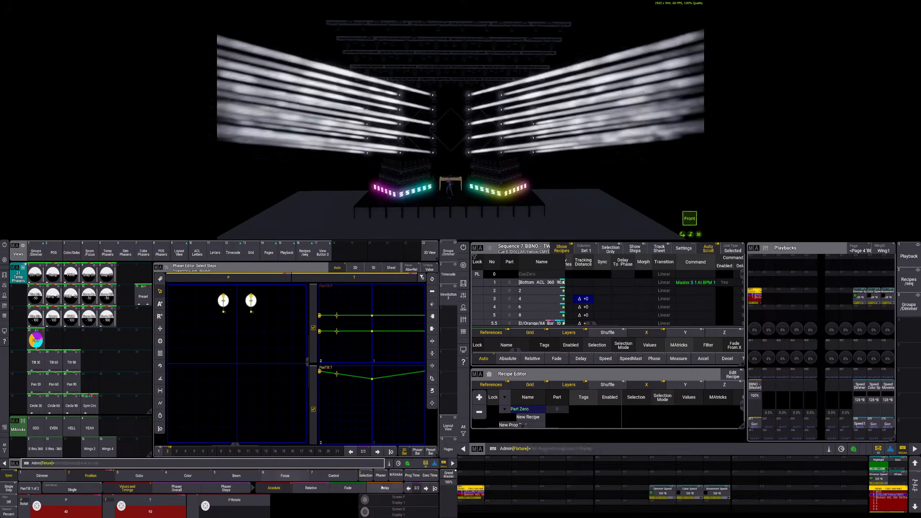
click(380, 475)
click(396, 475)
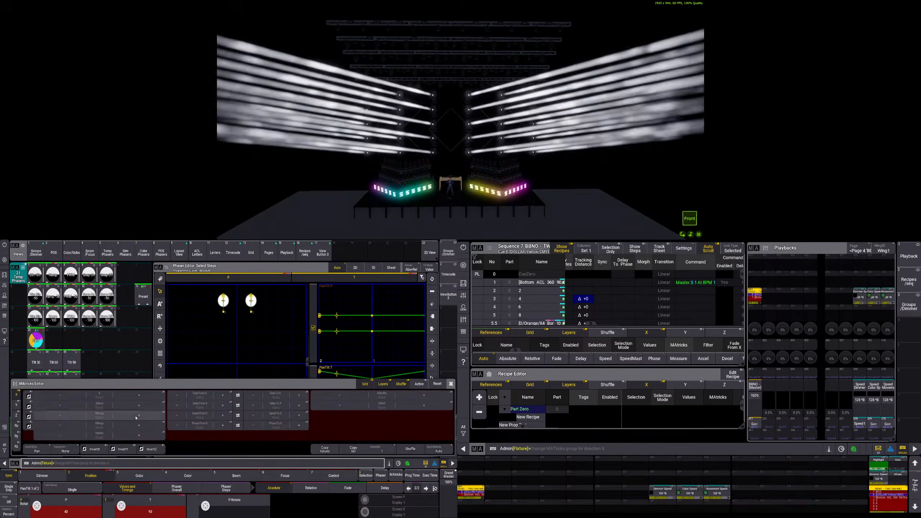
click(139, 415)
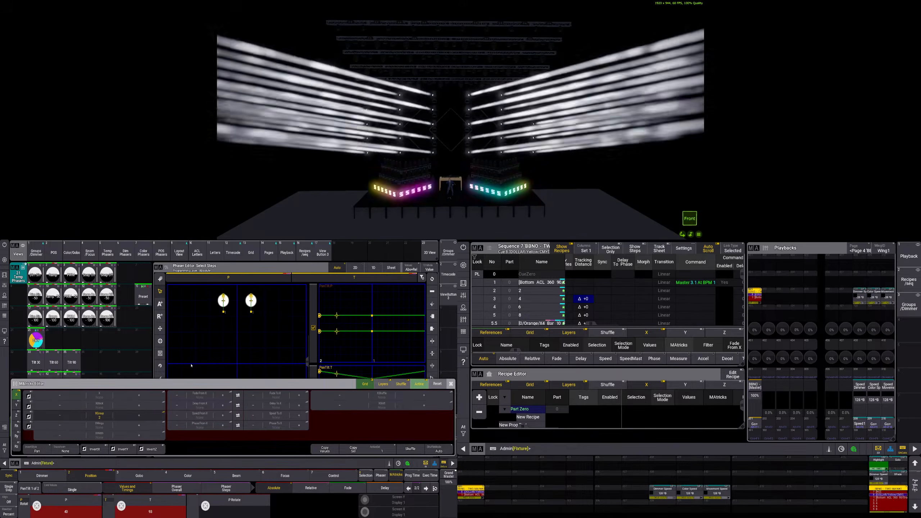
click(276, 425)
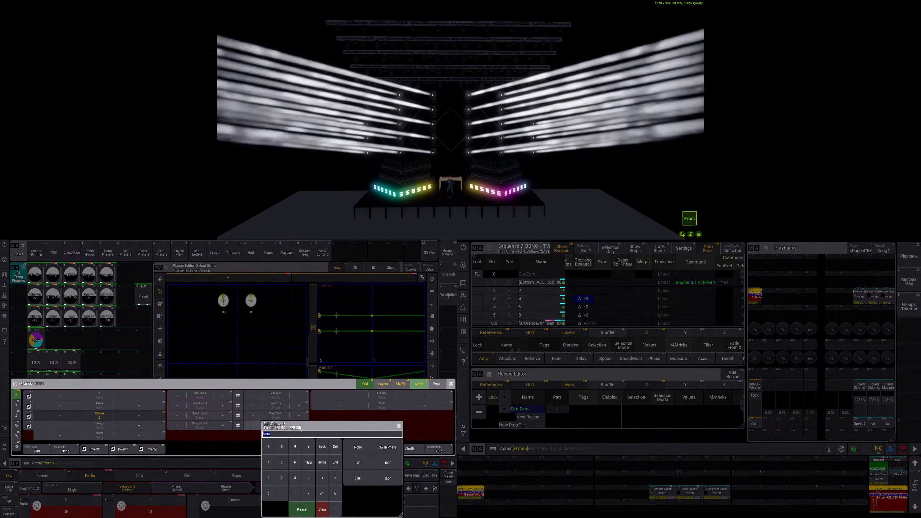
click(389, 478)
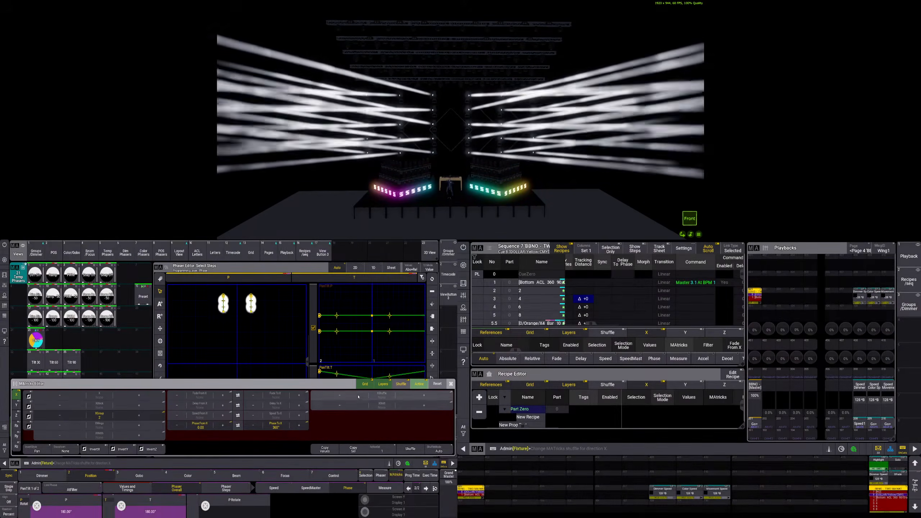
Set X wings to 2 and reapply the 360° end phase in the MAtricks Editor
click(139, 425)
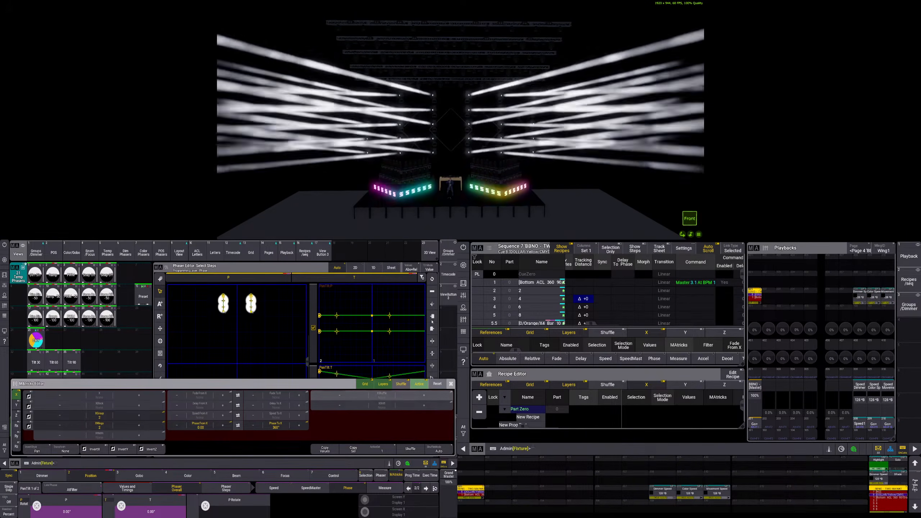
click(277, 426)
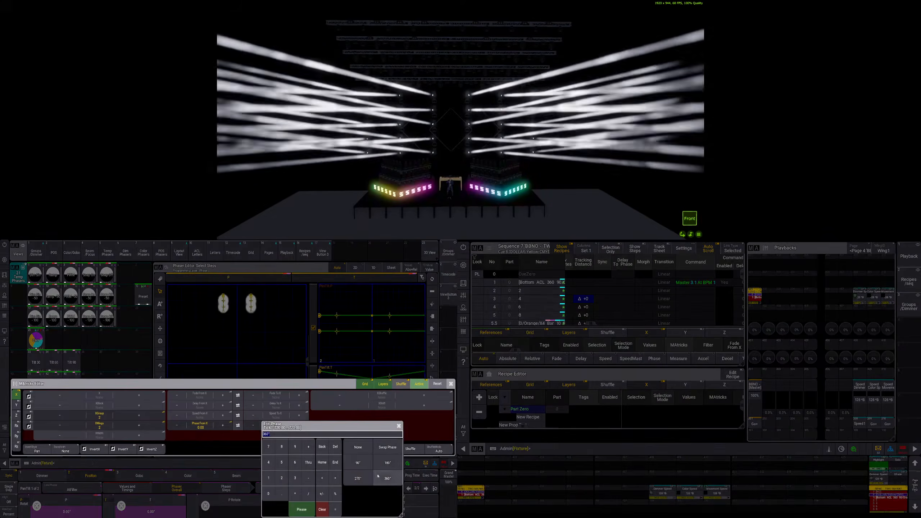
click(388, 478)
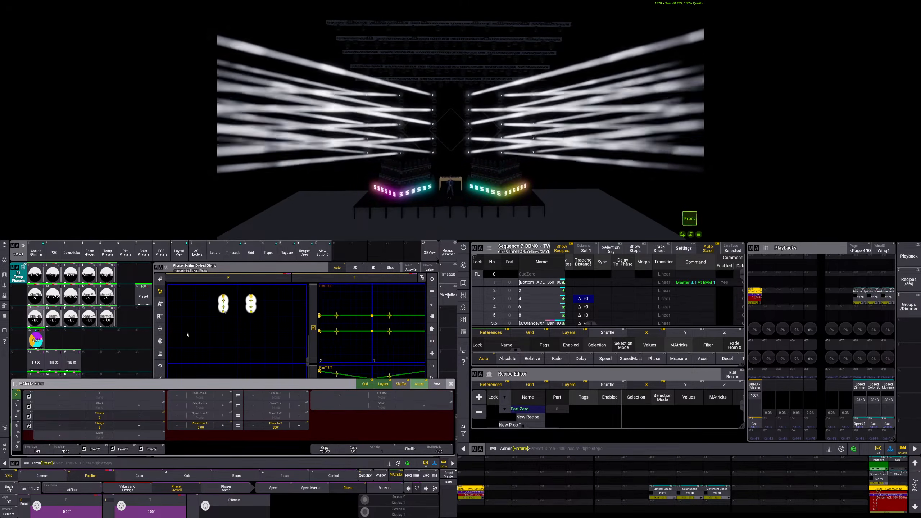
click(450, 383)
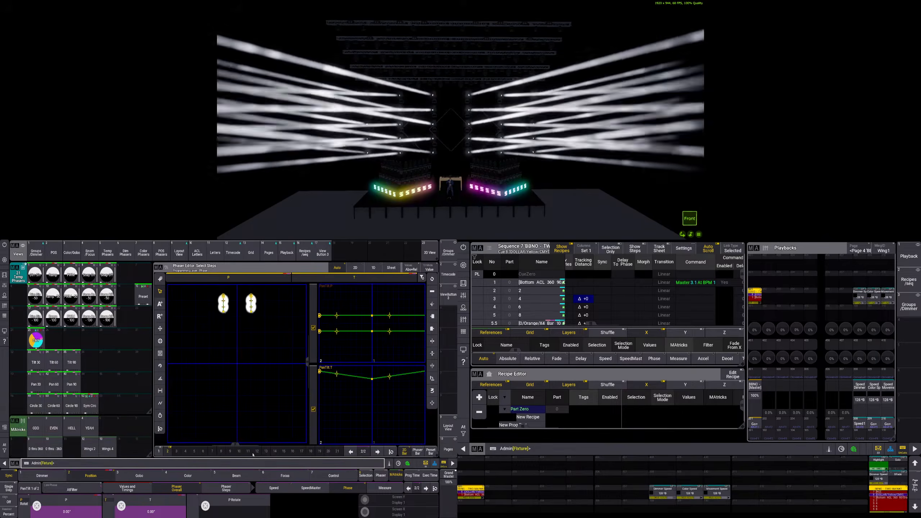
Assign the Movement Speed master to the pan and tilt phaser
click(311, 487)
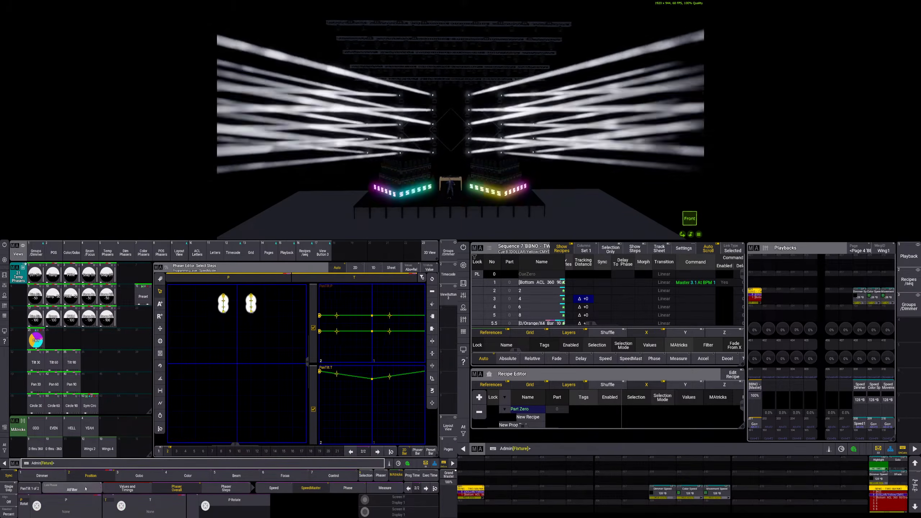
click(145, 504)
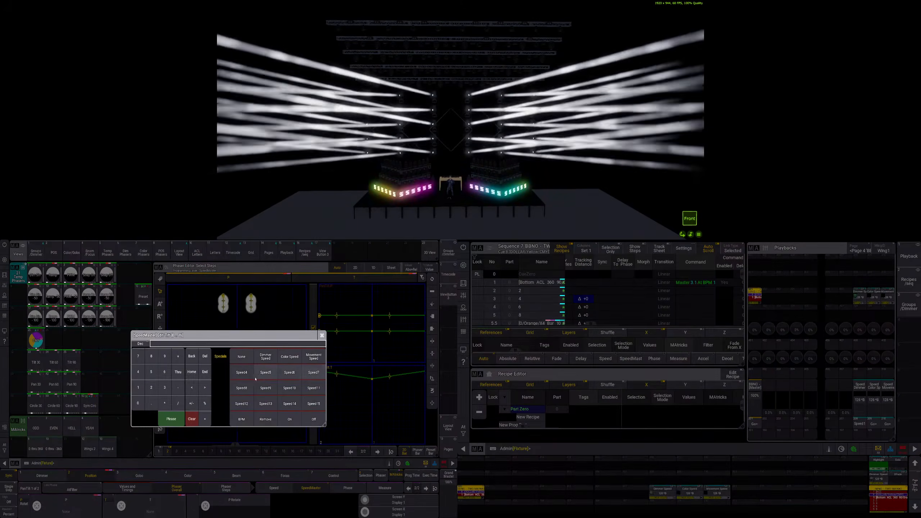
click(308, 359)
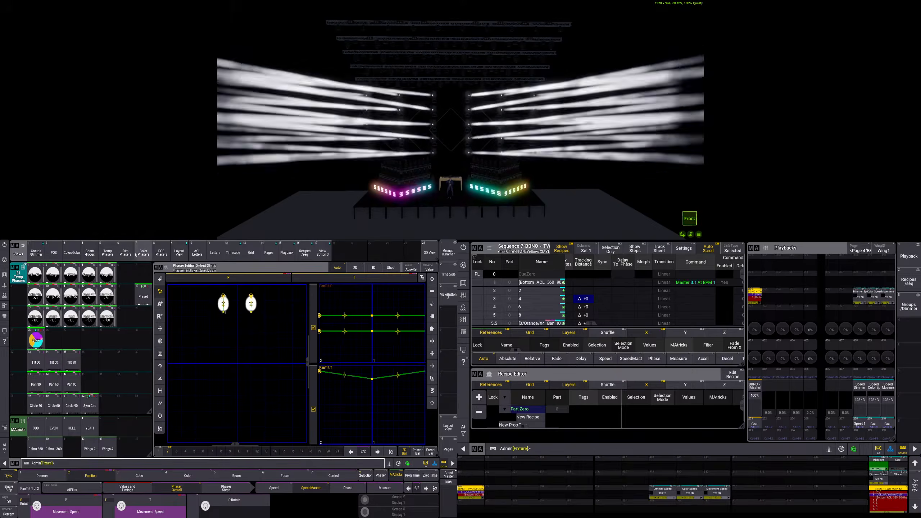
Store the phaser as the first POS Phasers preset, named Hybrid Bottom Divid G2 W2 P360, and clear the programmer
click(161, 253)
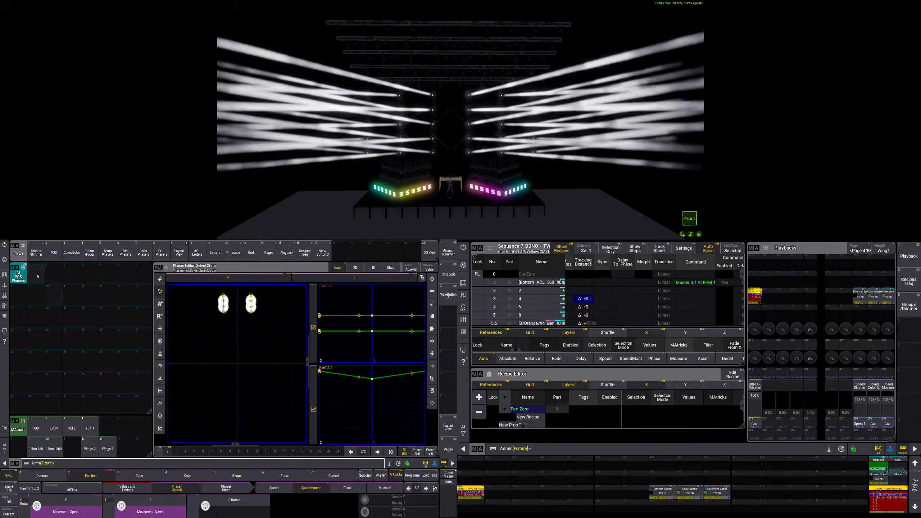
click(38, 276)
drag(35, 267, 35, 253)
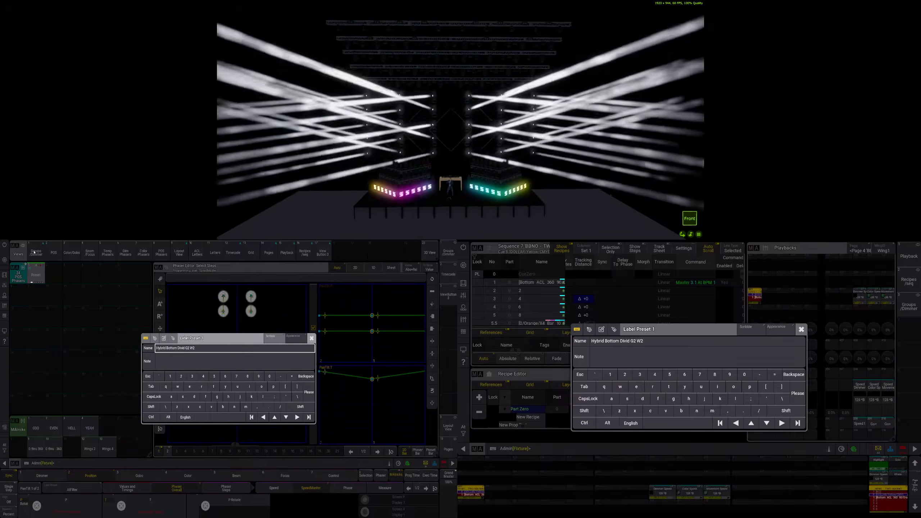
key(Return)
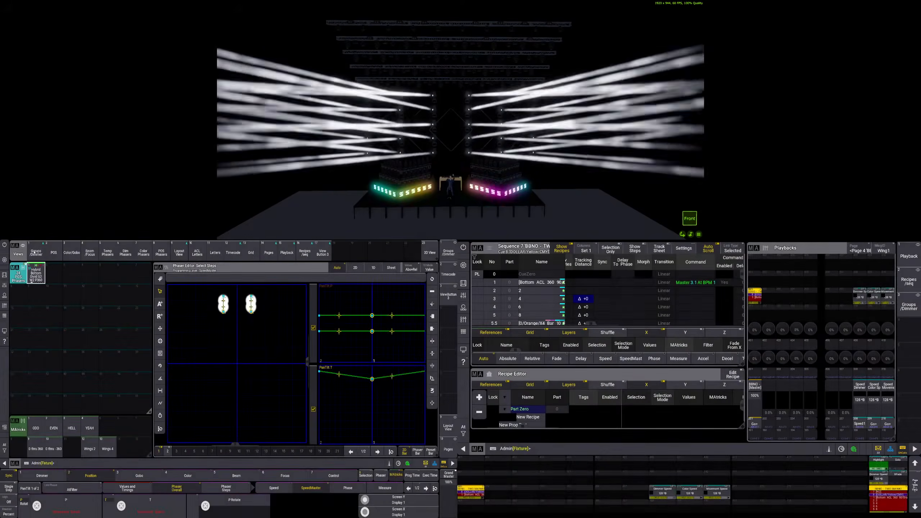
key(Escape)
key(Escape)
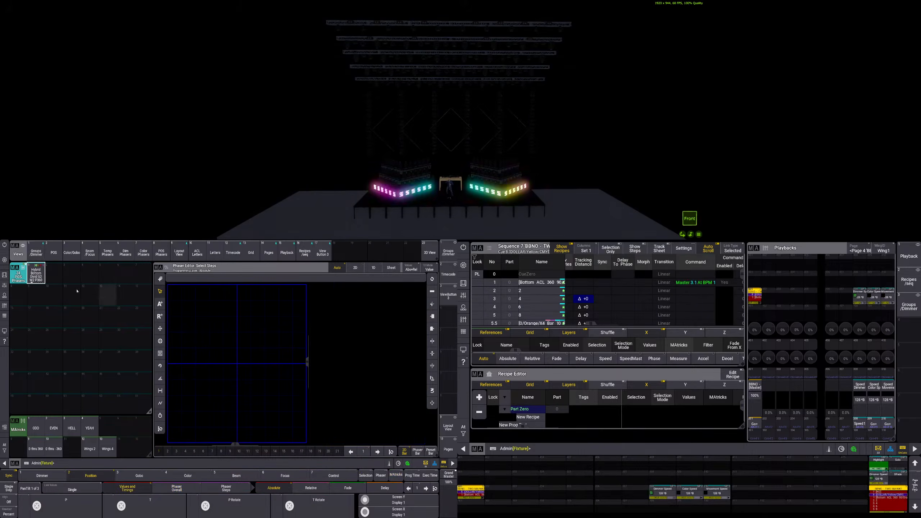
Create a recipe applying the Hybrid Bottom Divid G2 W2 P360 position phaser preset to the HYBRID BOTTOM SYM group
click(32, 254)
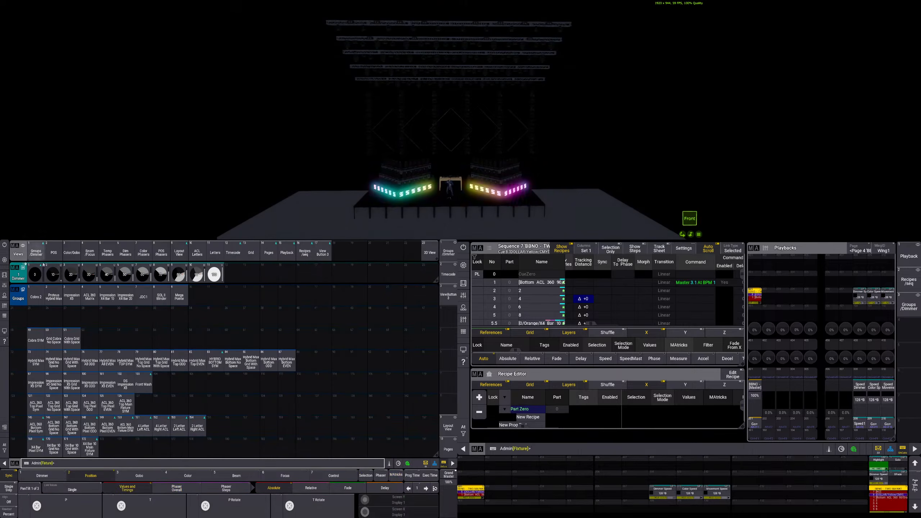
click(732, 374)
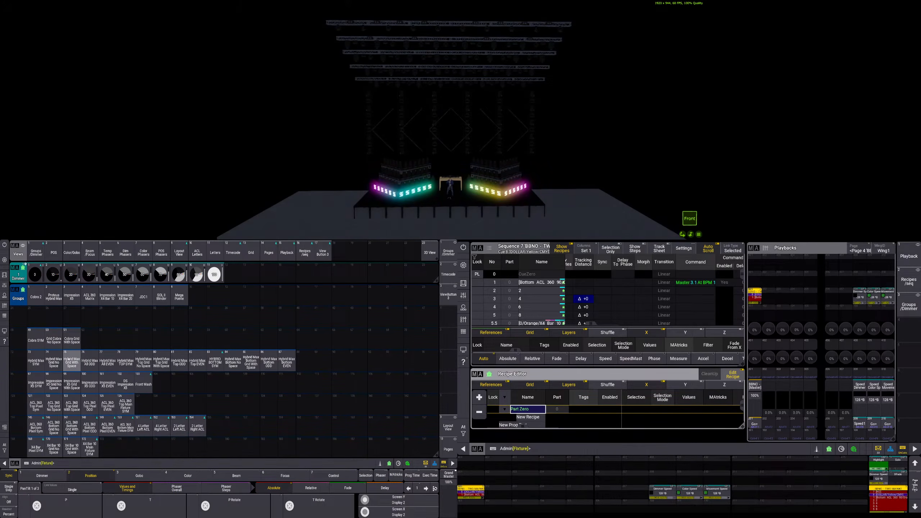
click(215, 364)
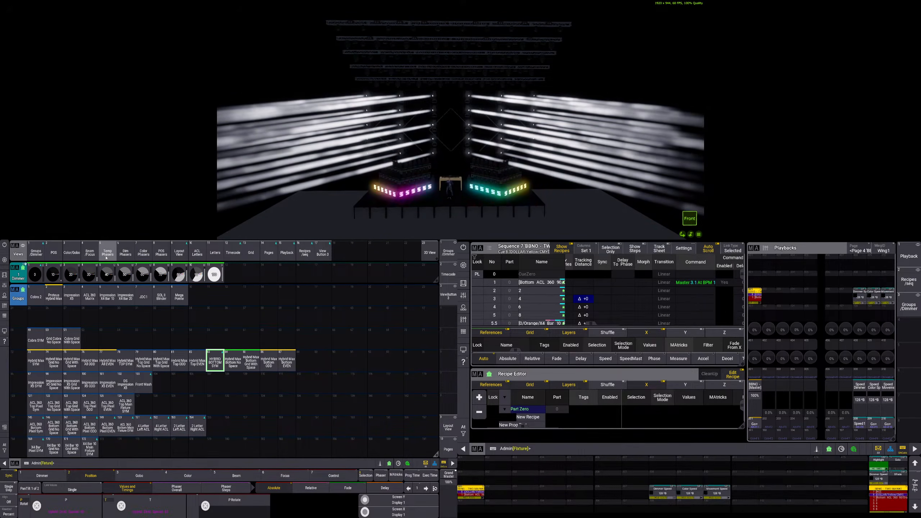
click(106, 256)
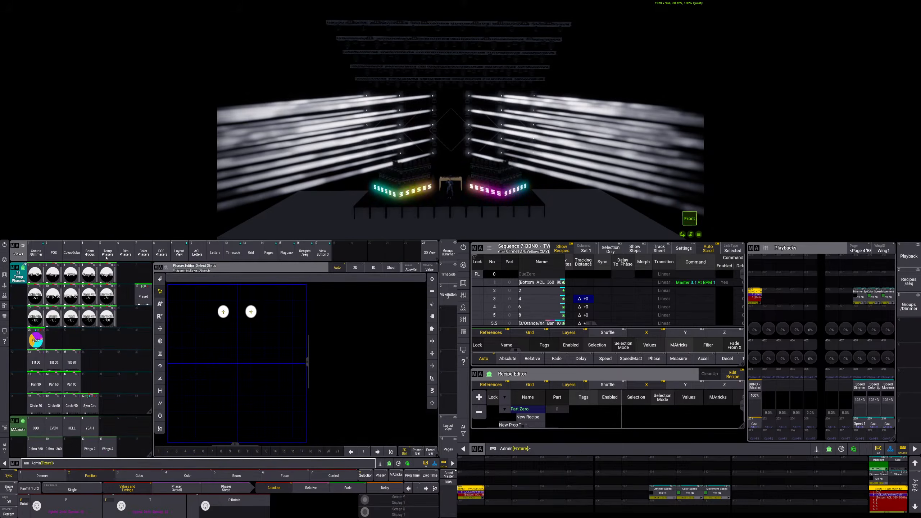
click(166, 255)
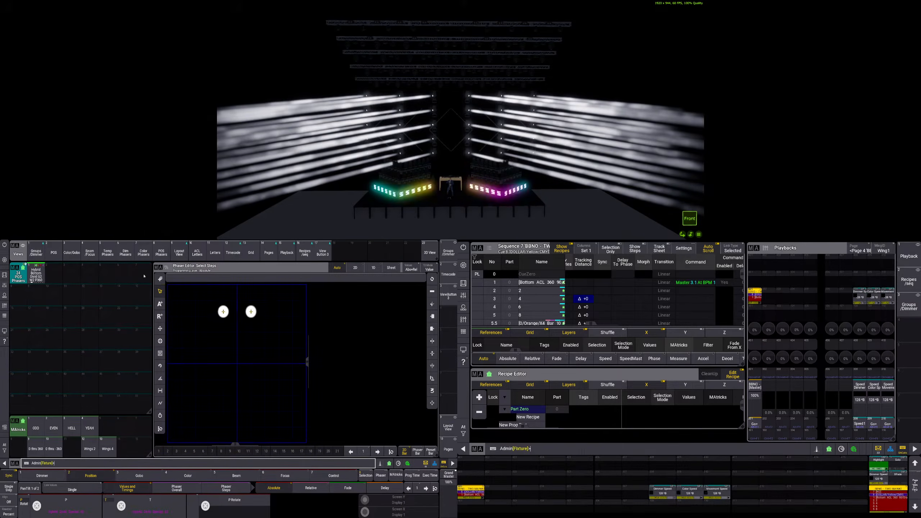
click(38, 277)
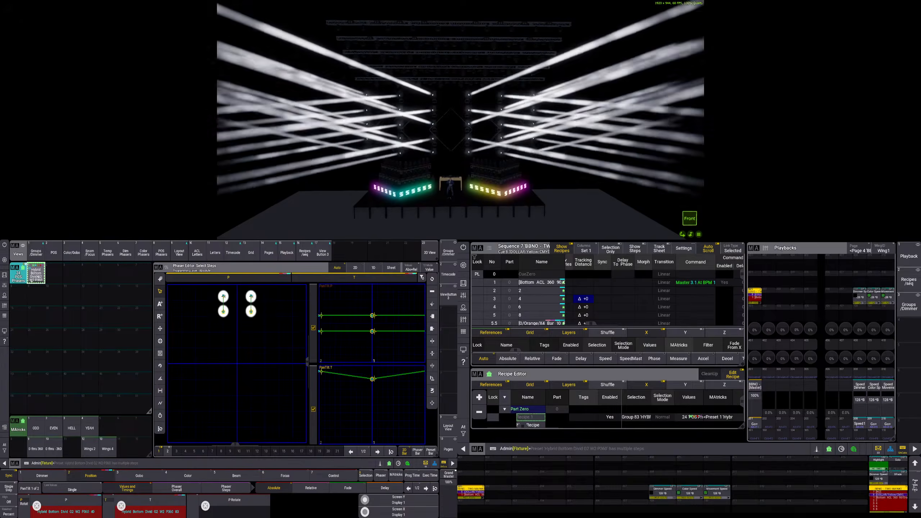
Store the position phaser recipe into cue 1 of the BBNO sequence and clear the programmer
key(s)
click(547, 284)
click(653, 423)
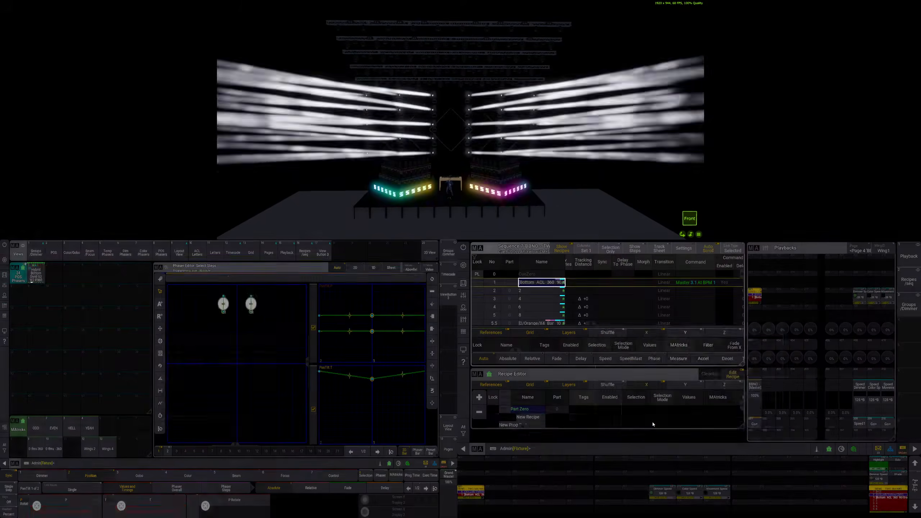
key(c)
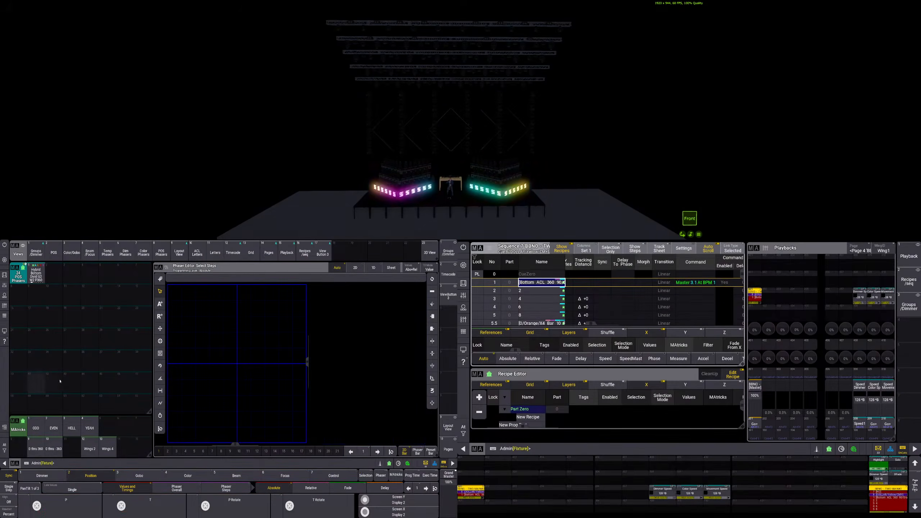
Create a recipe applying the 100 dimmer preset to the HYBRID BOTTOM SYM group
click(36, 252)
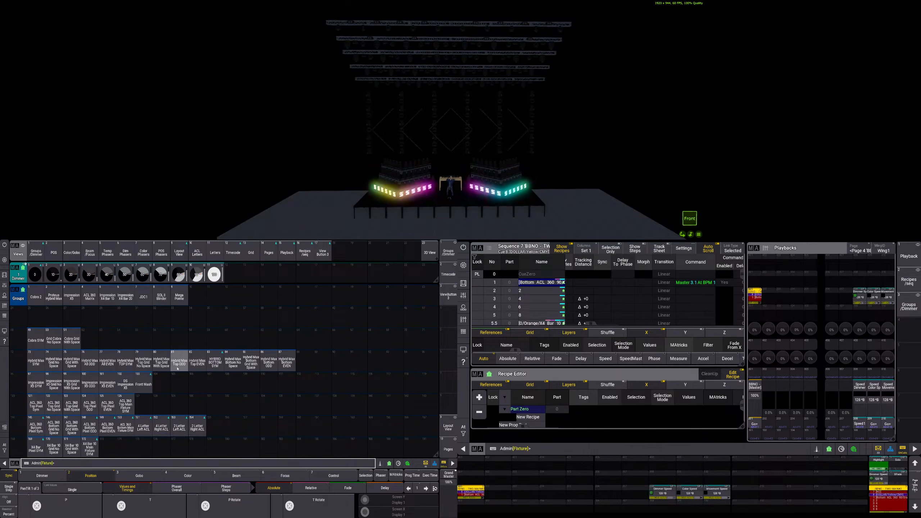
click(215, 362)
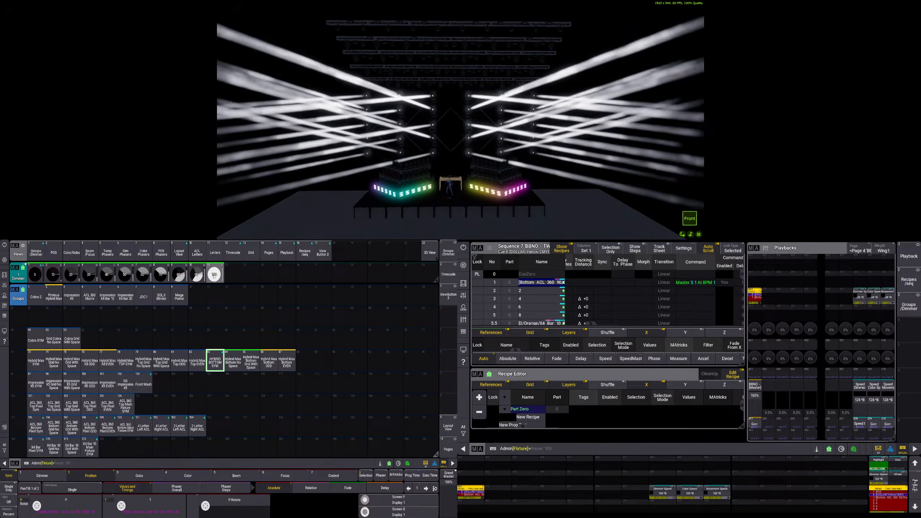
click(214, 275)
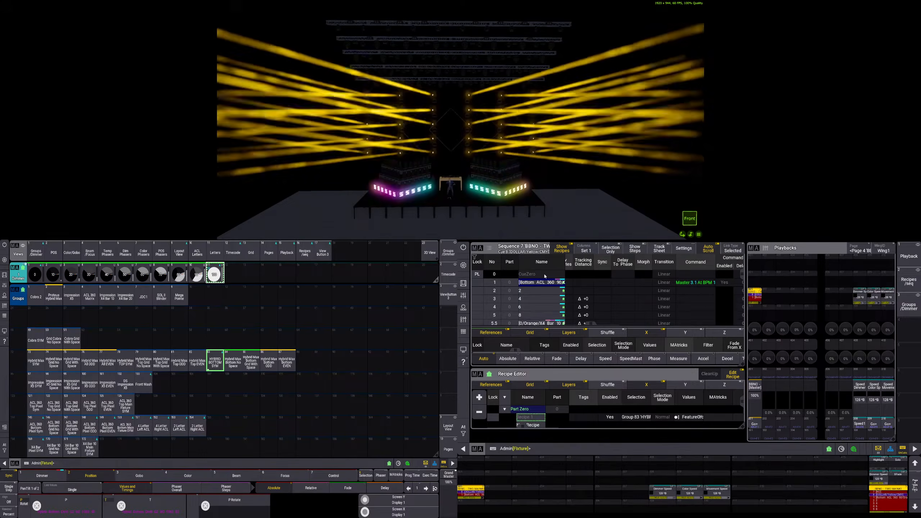
Store the dimmer recipe into cue 2, clear the programmer and leave recipe editing
key(s)
click(547, 290)
click(652, 422)
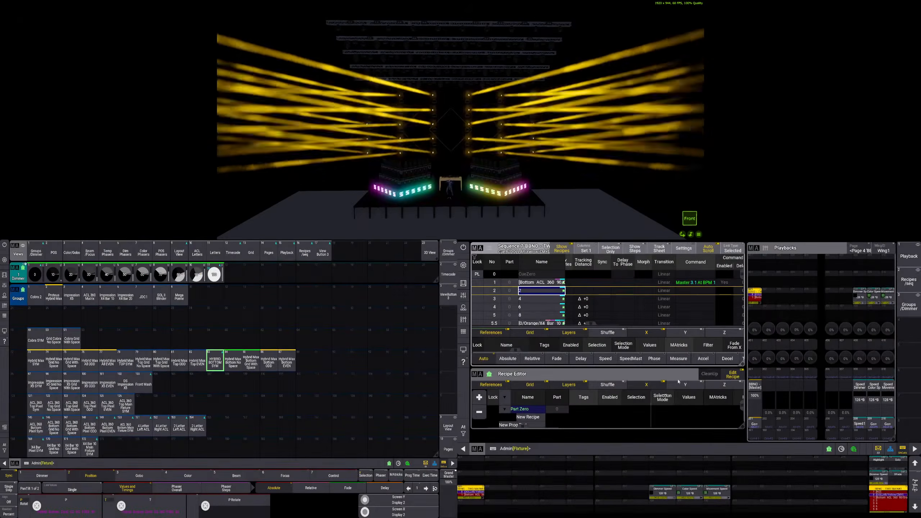
key(c)
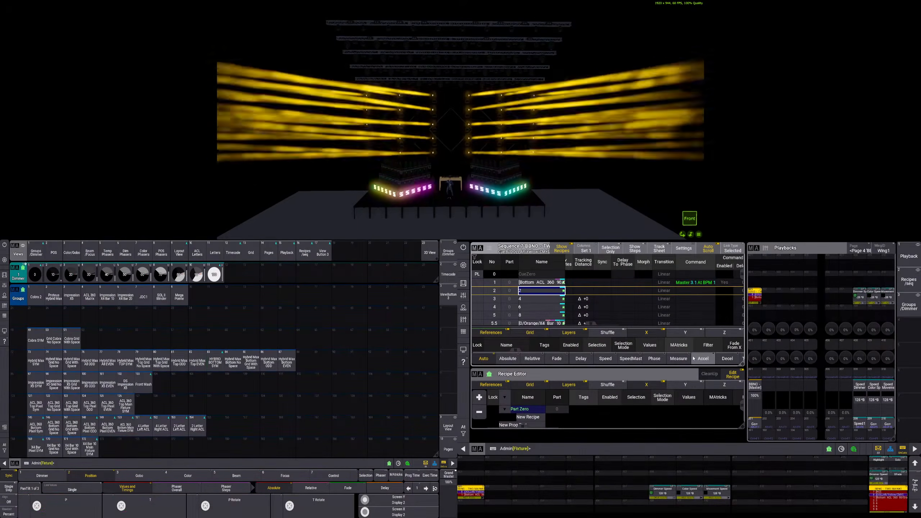
click(732, 375)
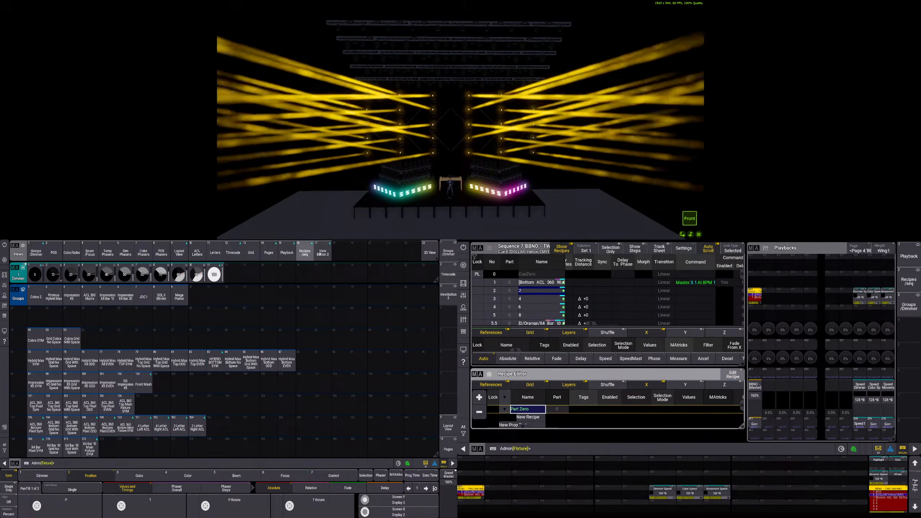
Open the BBNO timecode show and play it from the start twice, resetting the sequence first, to check the new Hybrid looks
click(233, 252)
click(197, 387)
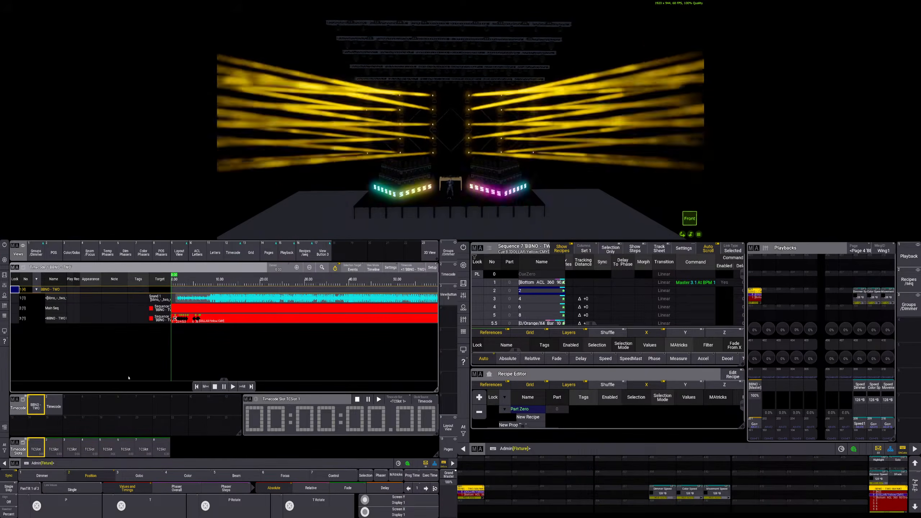
click(756, 425)
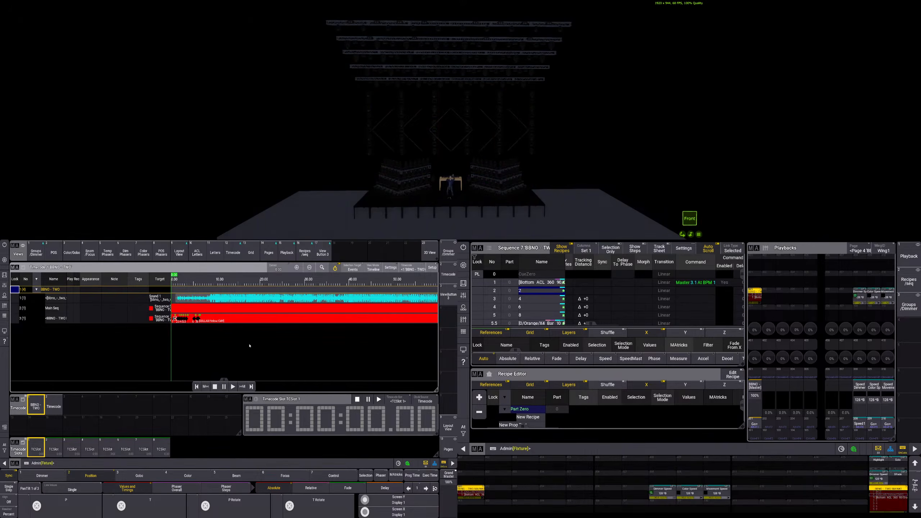
click(232, 388)
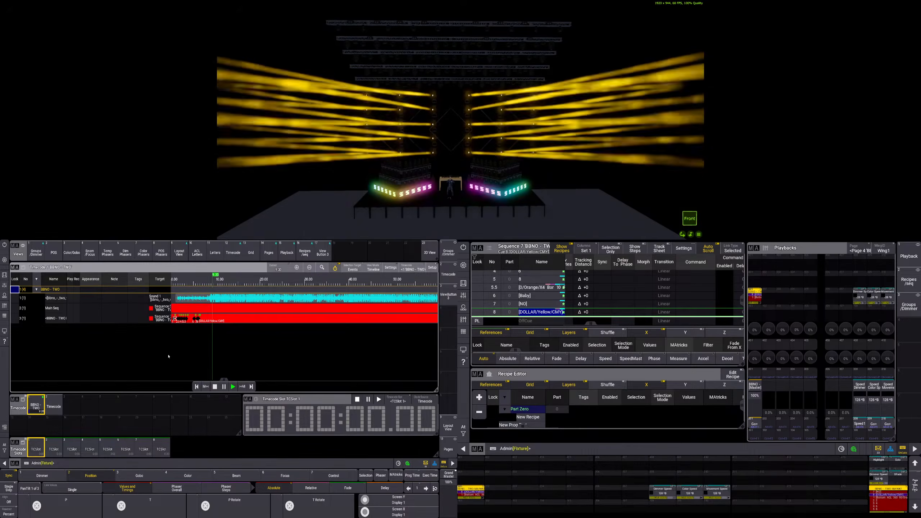
click(215, 386)
click(195, 387)
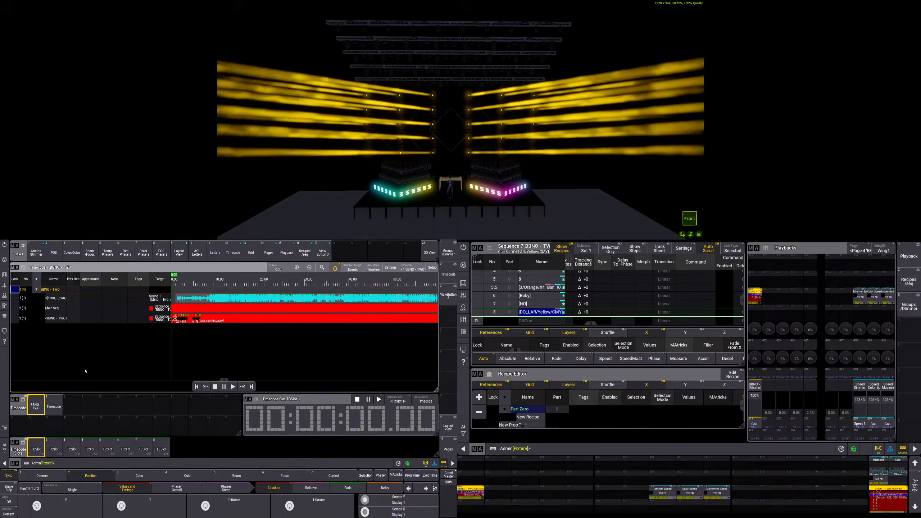
click(754, 423)
click(233, 387)
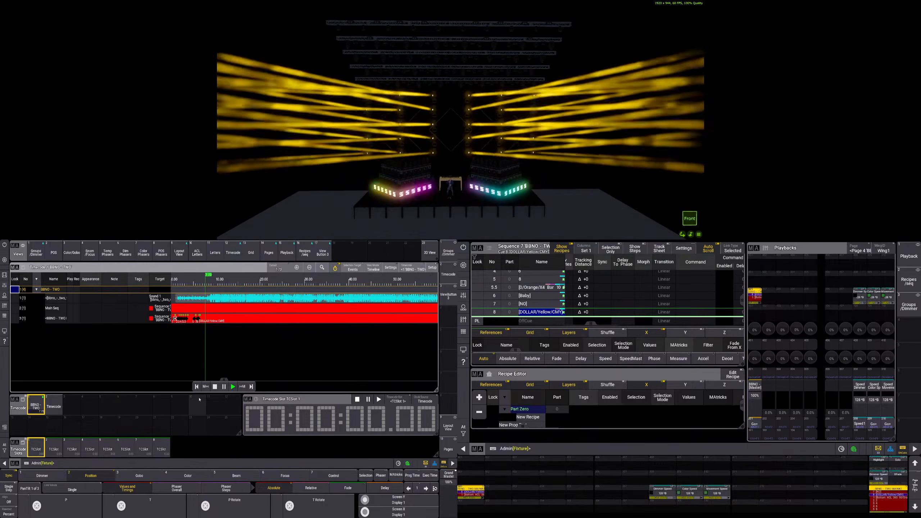
click(215, 387)
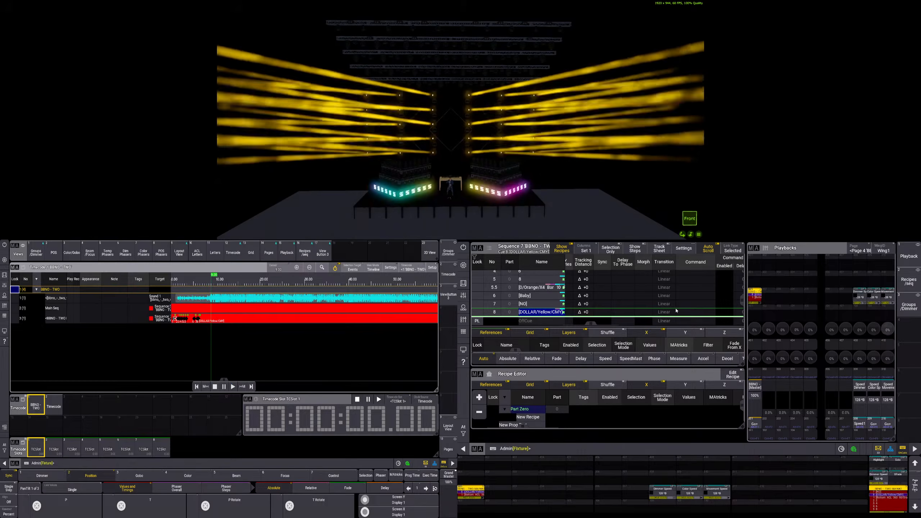
Set the Tracking Distance of cues 3 through 8 to 0
drag(585, 313, 584, 275)
right_click(584, 274)
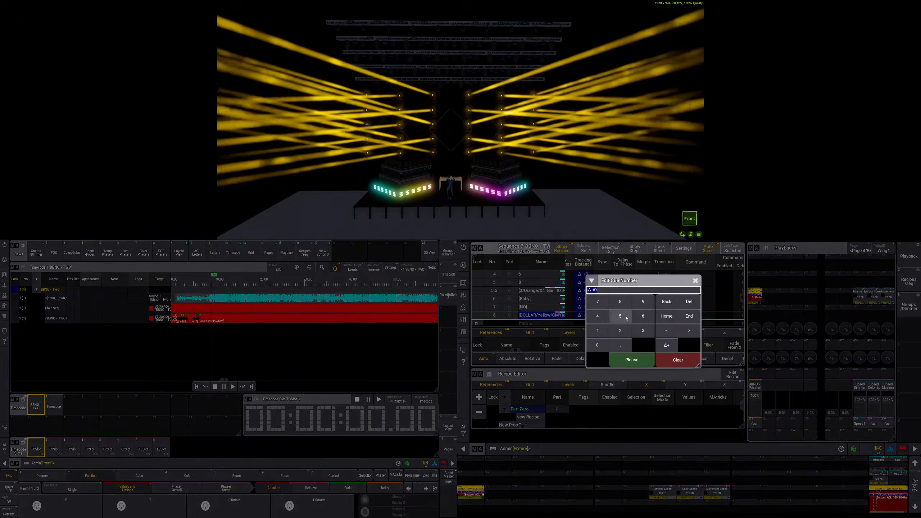
text(0)
key(Return)
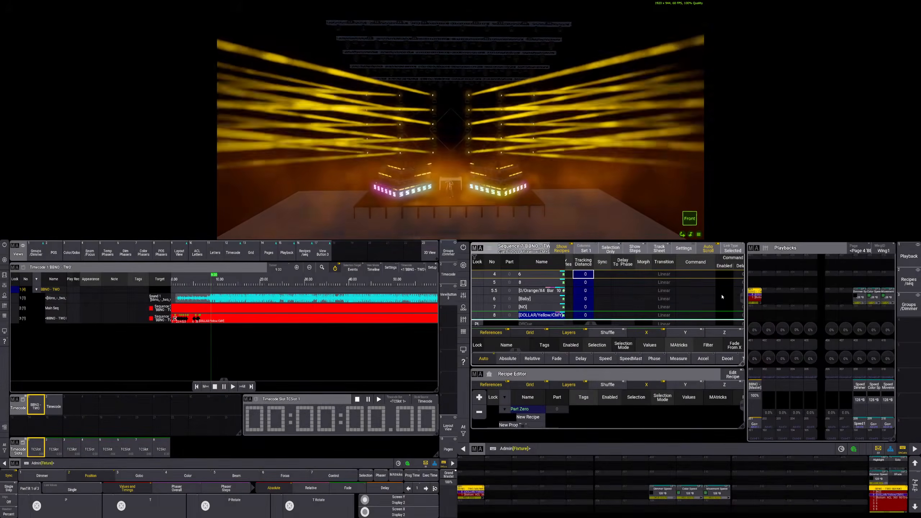
right_click(583, 290)
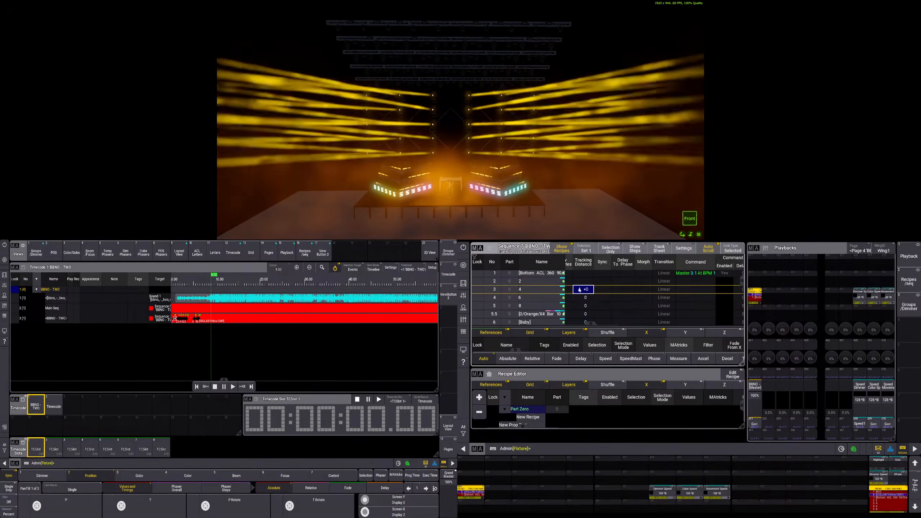
key(Return)
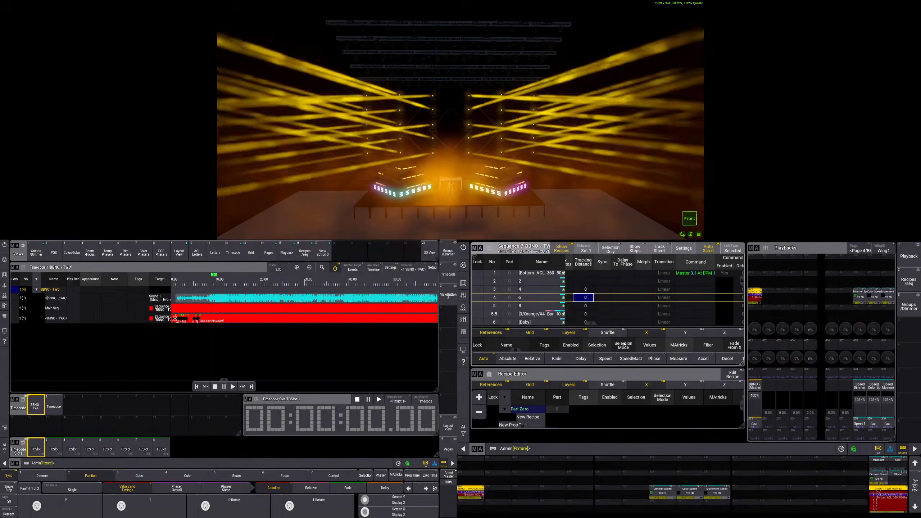
Clear the Tracking Distance values of the cues down to cue 8 so they are empty
mouse_move(586, 299)
mouse_down()
mouse_move(587, 322)
mouse_move(588, 308)
mouse_up()
right_click(586, 311)
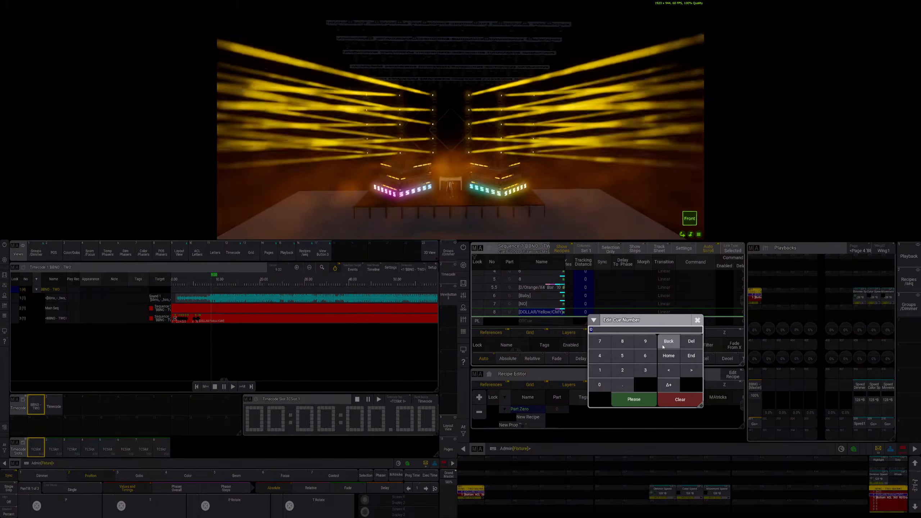
key(BackSpace)
key(Return)
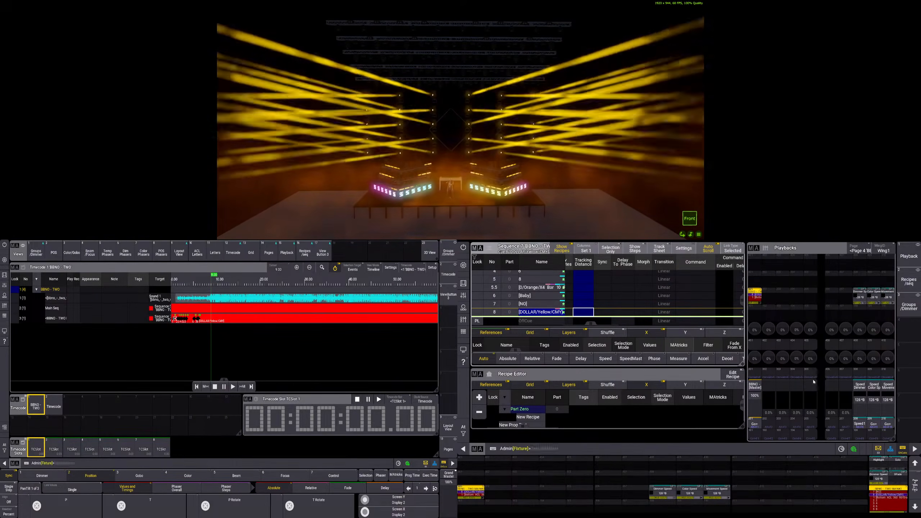
Switch off the sequence and replay the timecode from the start twice to check how the cues track into the DOLLAR cue
click(756, 300)
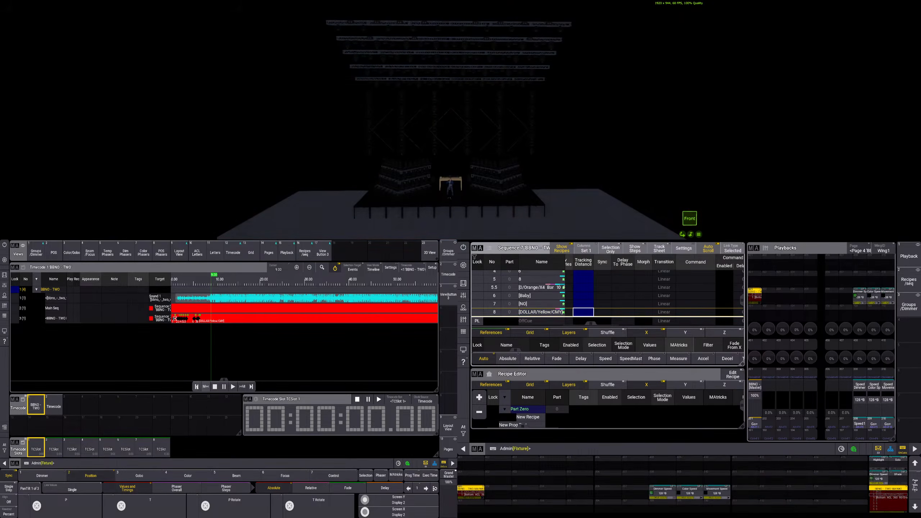
click(197, 386)
click(233, 387)
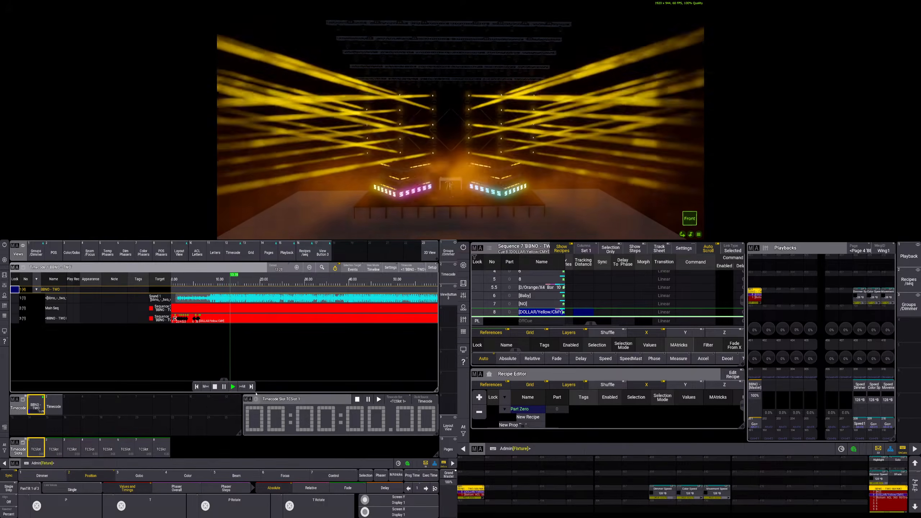
click(196, 387)
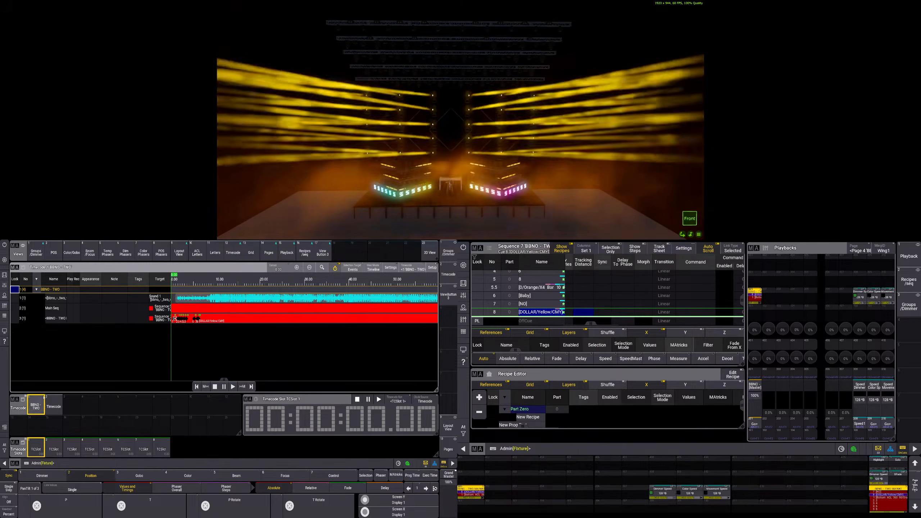
key(o)
click(758, 427)
click(231, 388)
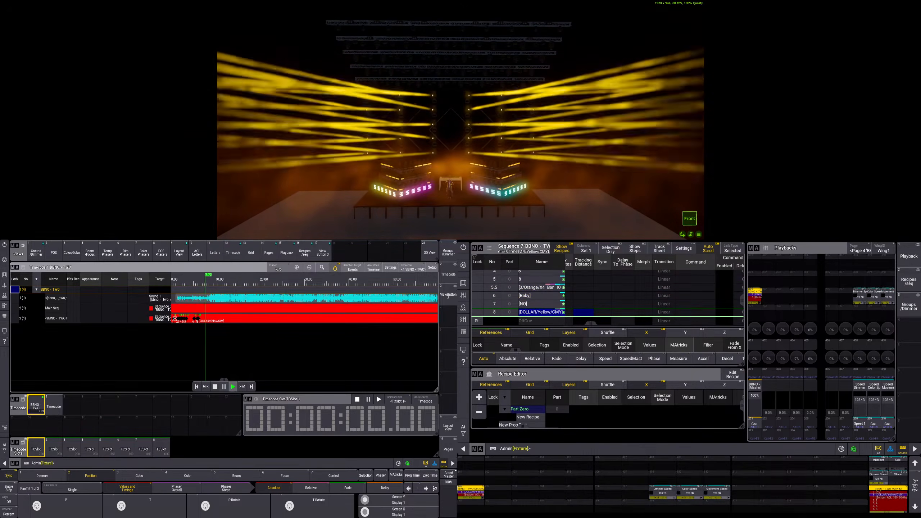
click(215, 387)
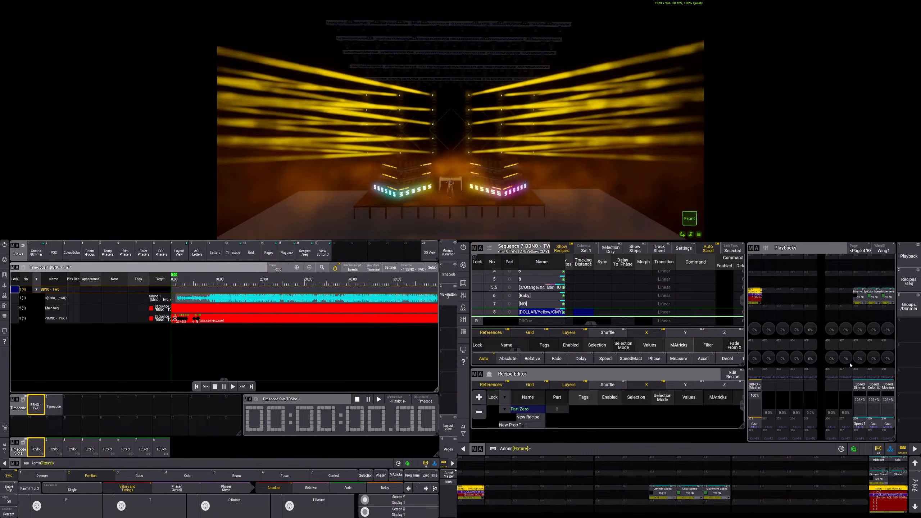
Play the timecode and pause it shortly after the NO cue, inspecting that cue's Transition options without changing them
click(233, 387)
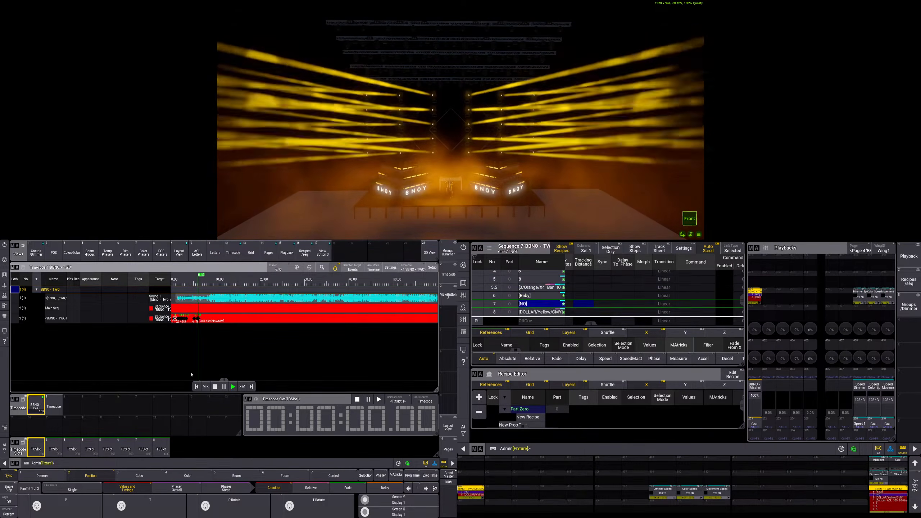
click(224, 385)
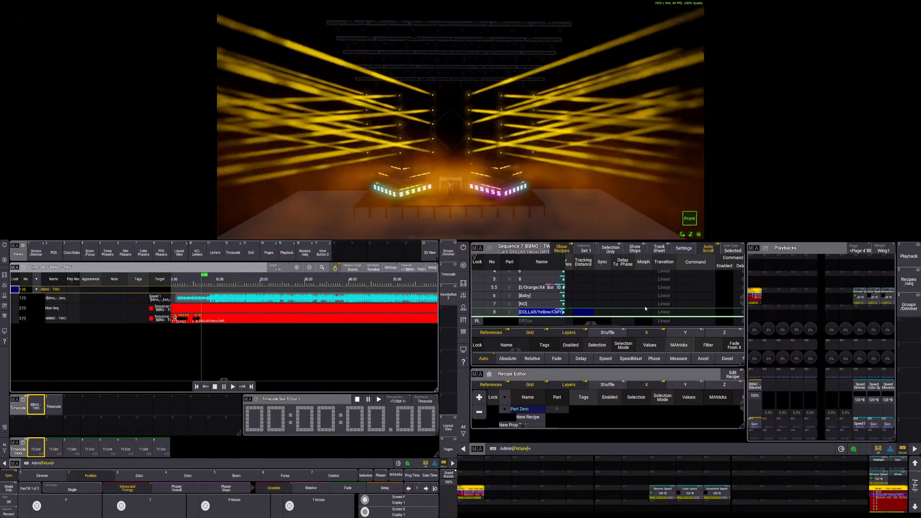
right_click(666, 304)
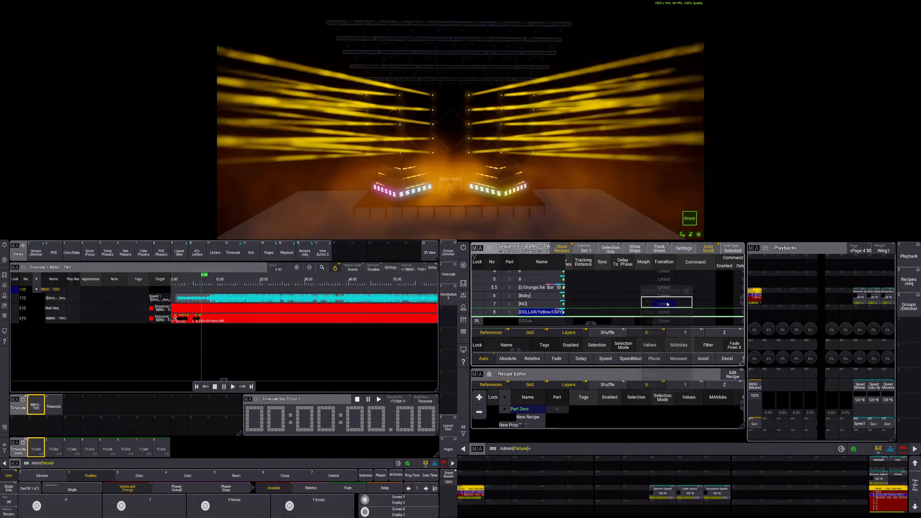
click(686, 292)
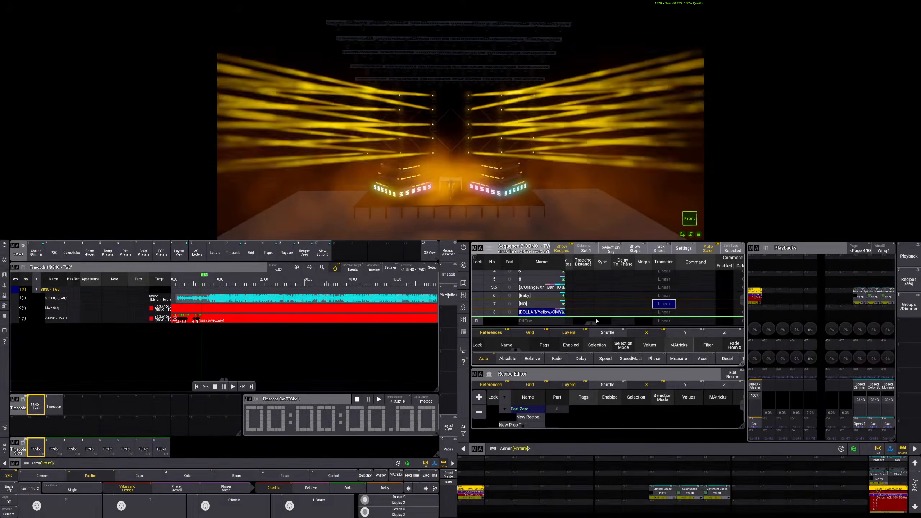
Examine the recipes stored in cues 1 and 2 of the BBNO sequence, enlarging the recipe area and widening the Selection column
drag(591, 323, 526, 312)
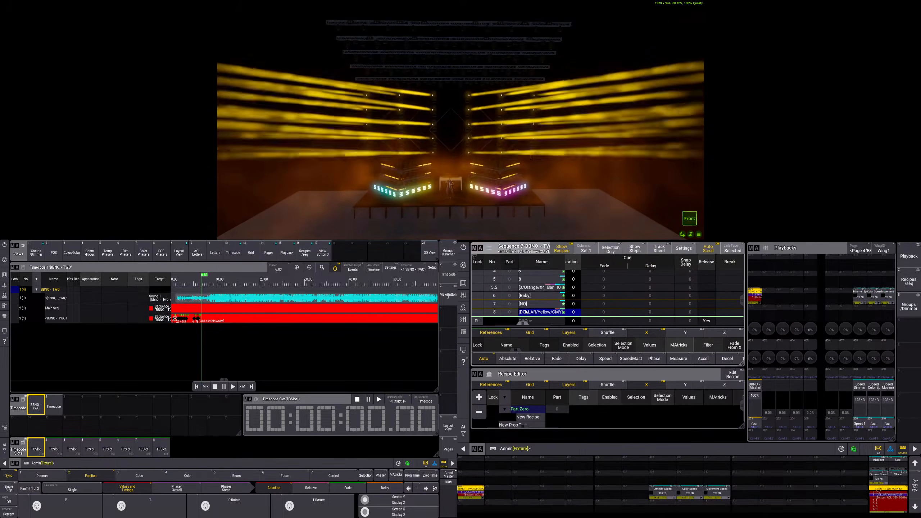
drag(743, 302, 740, 271)
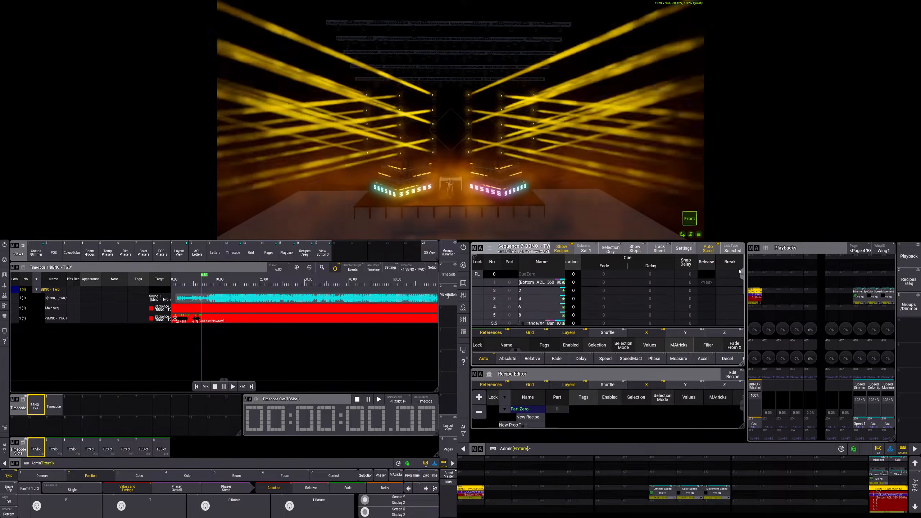
click(546, 283)
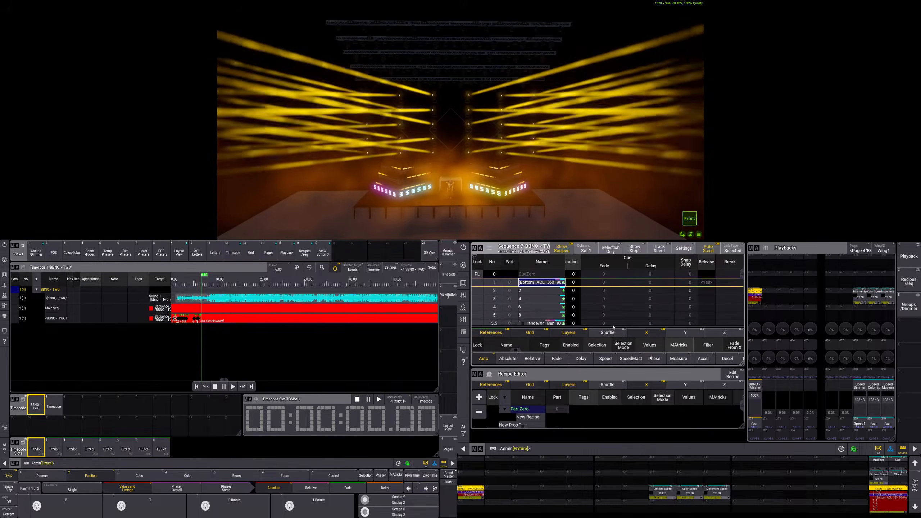
drag(615, 328, 616, 280)
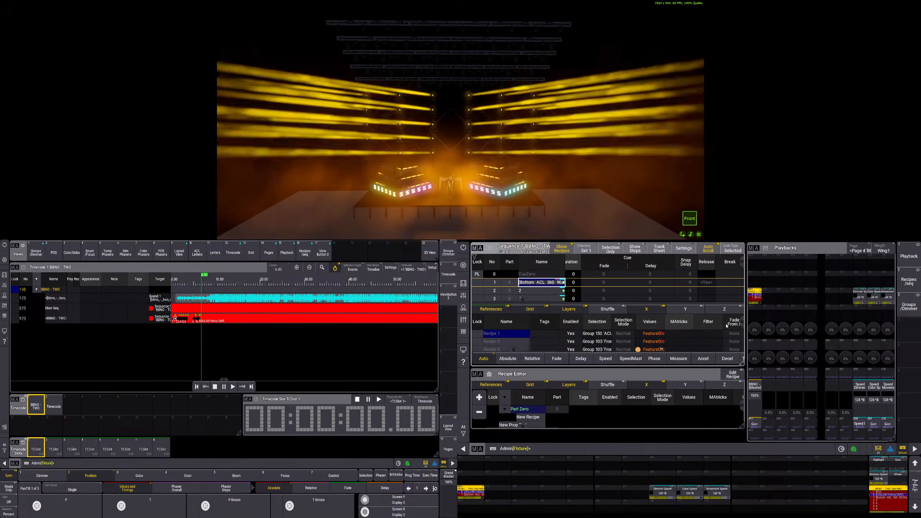
drag(742, 322, 742, 331)
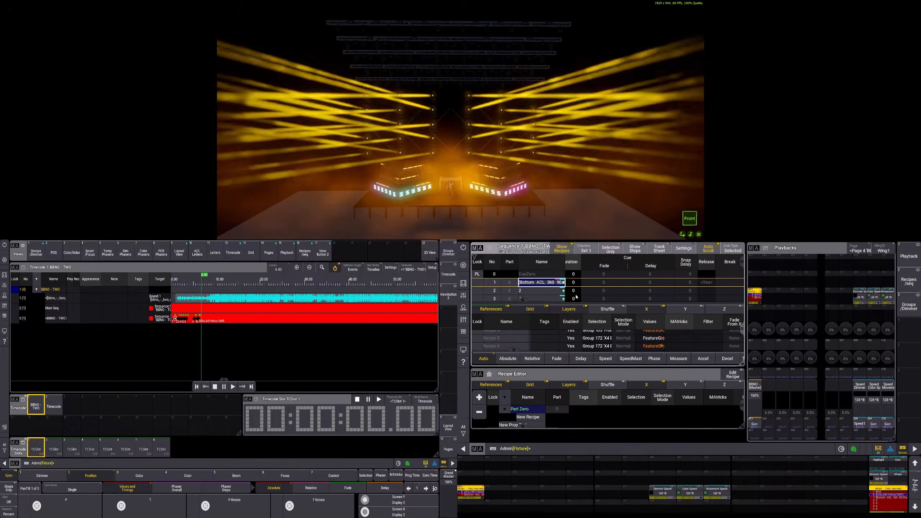
click(551, 290)
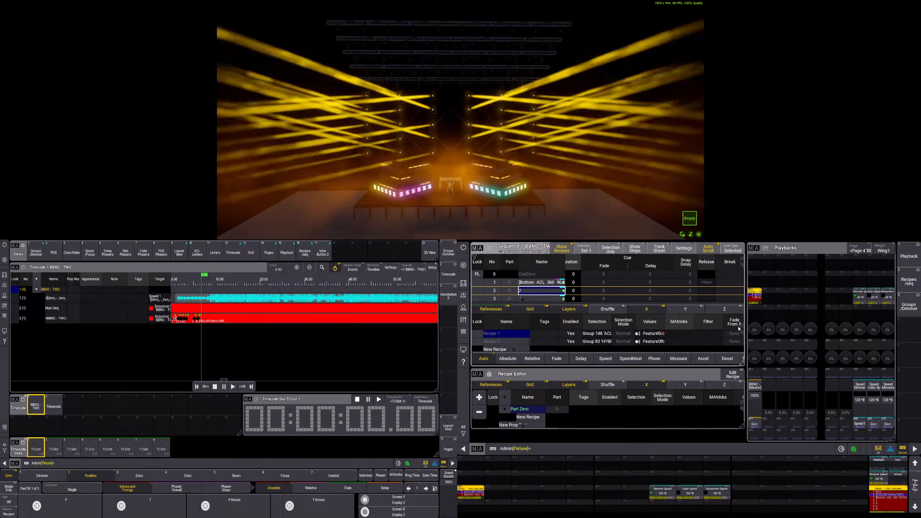
drag(742, 330, 742, 334)
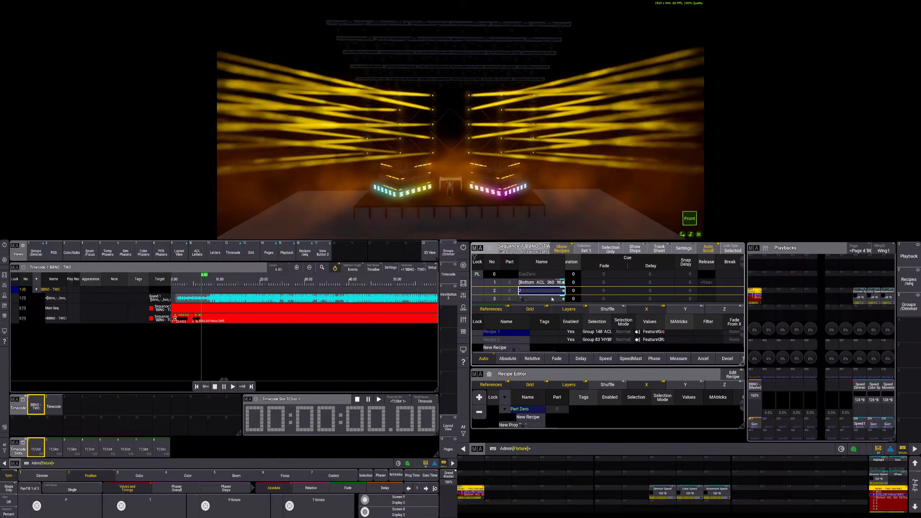
click(549, 296)
click(549, 290)
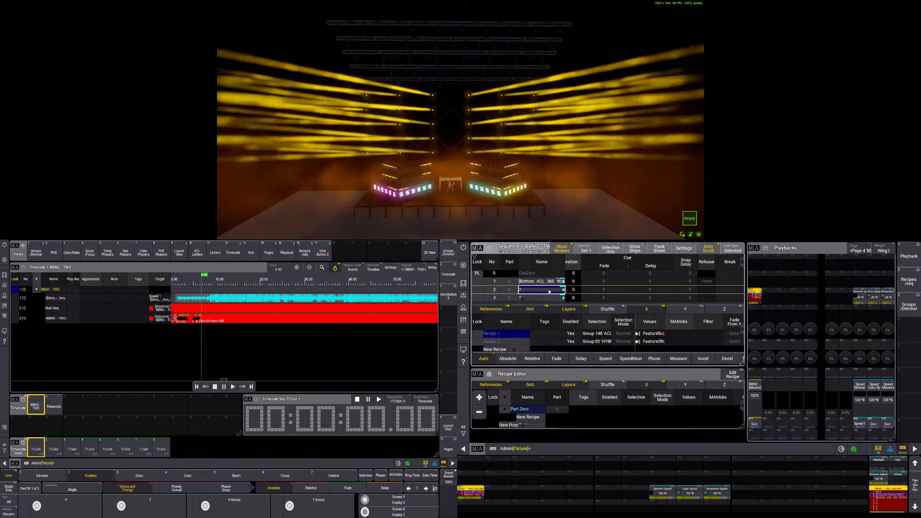
mouse_move(615, 321)
mouse_down()
mouse_move(652, 323)
mouse_move(626, 320)
mouse_up()
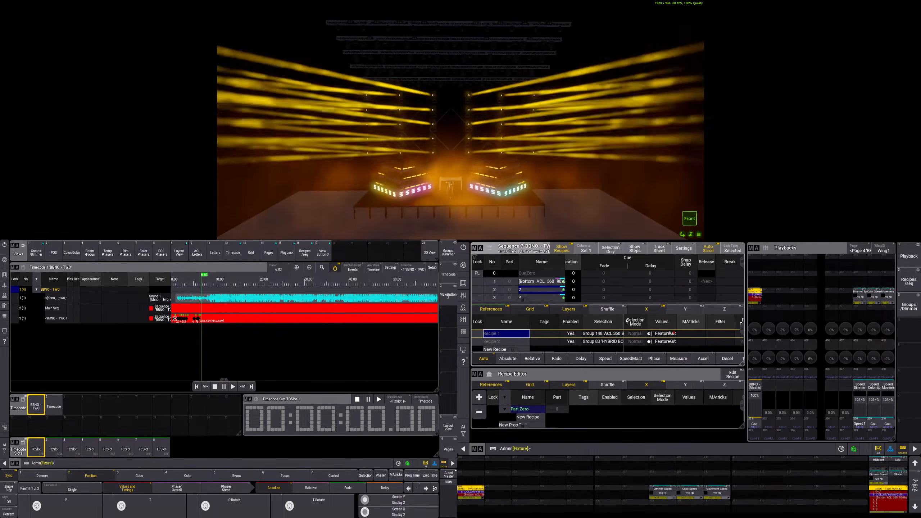
drag(613, 304, 603, 322)
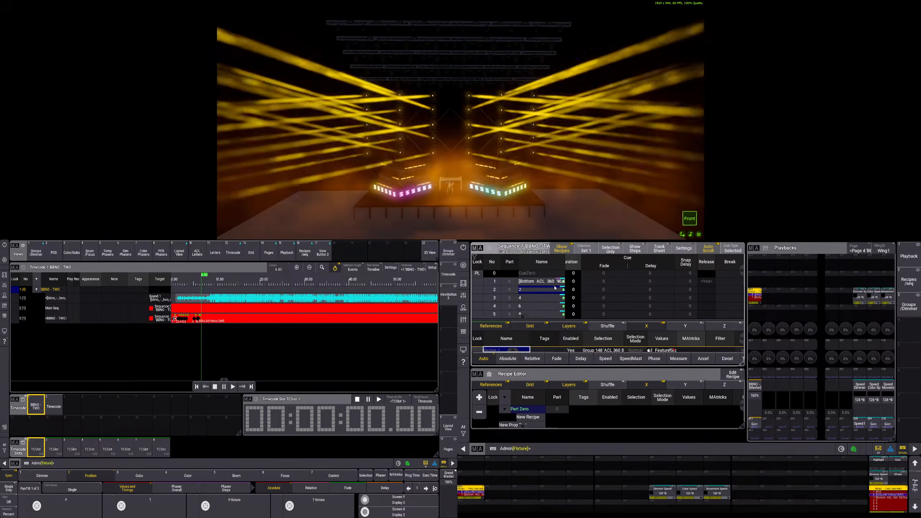
Set Release to Yes for cues 2 through 8 of the BBNO sequence
click(706, 290)
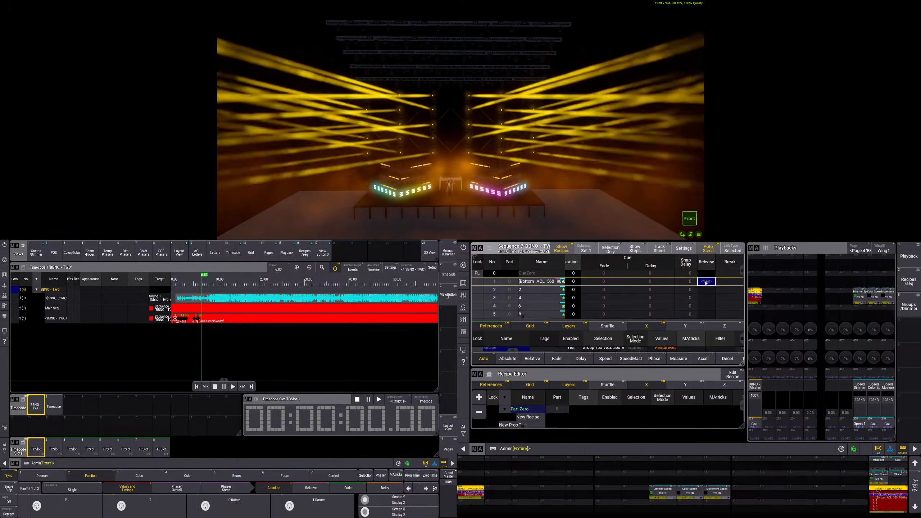
click(705, 291)
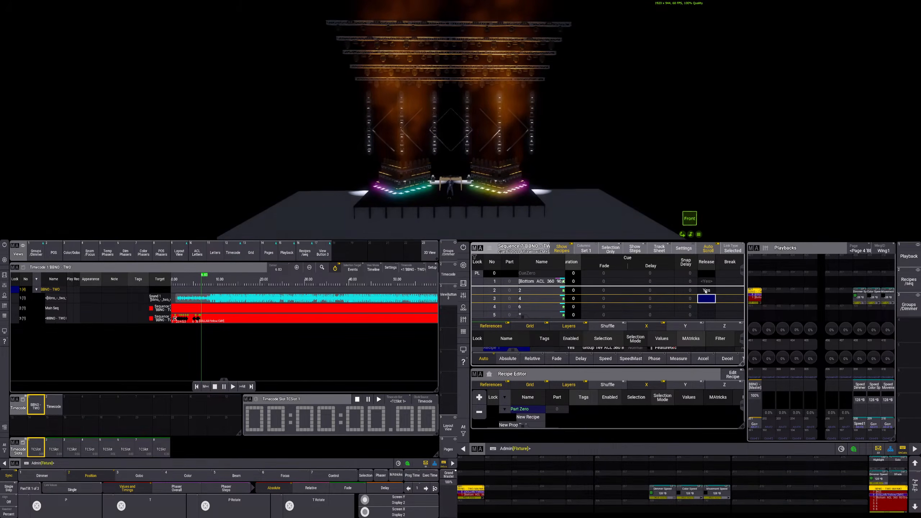
click(704, 300)
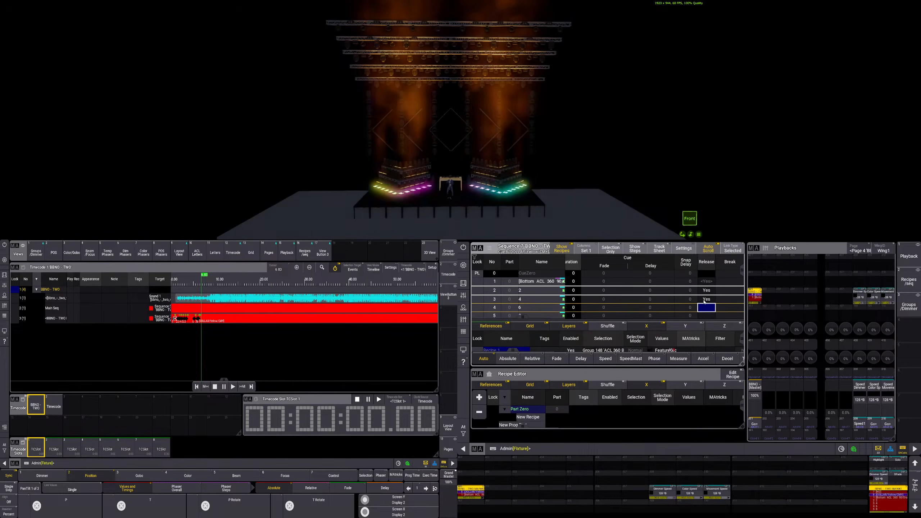
click(704, 308)
right_click(705, 315)
right_click(705, 315)
right_click(705, 315)
right_click(705, 315)
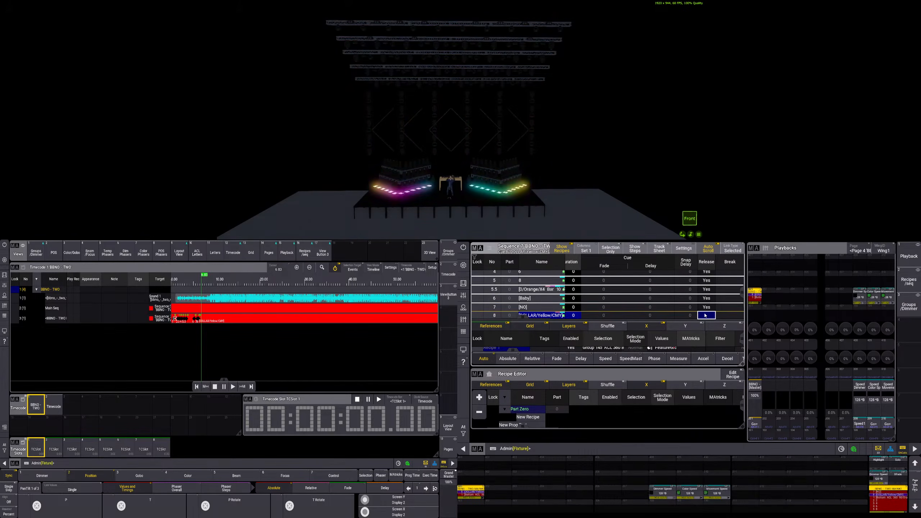
right_click(705, 314)
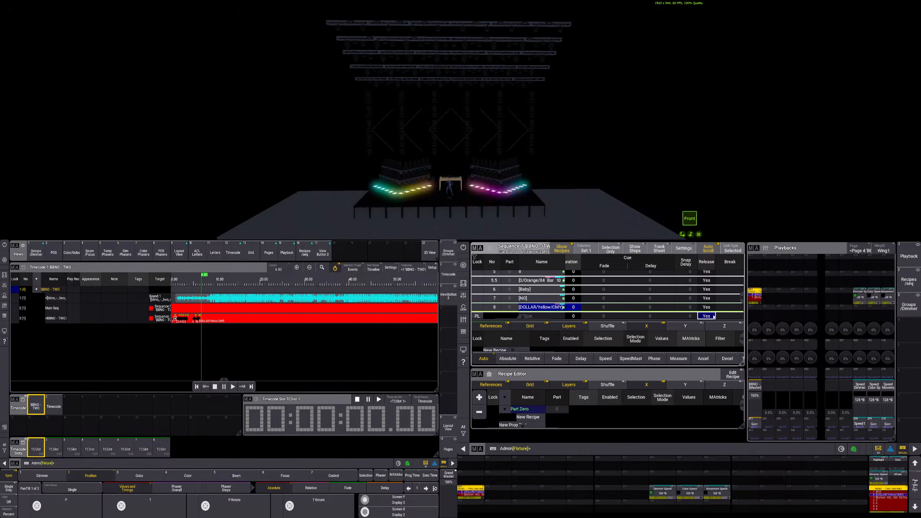
Switch off the sequence and replay the timecode from the start to check how the released cues play back
click(755, 423)
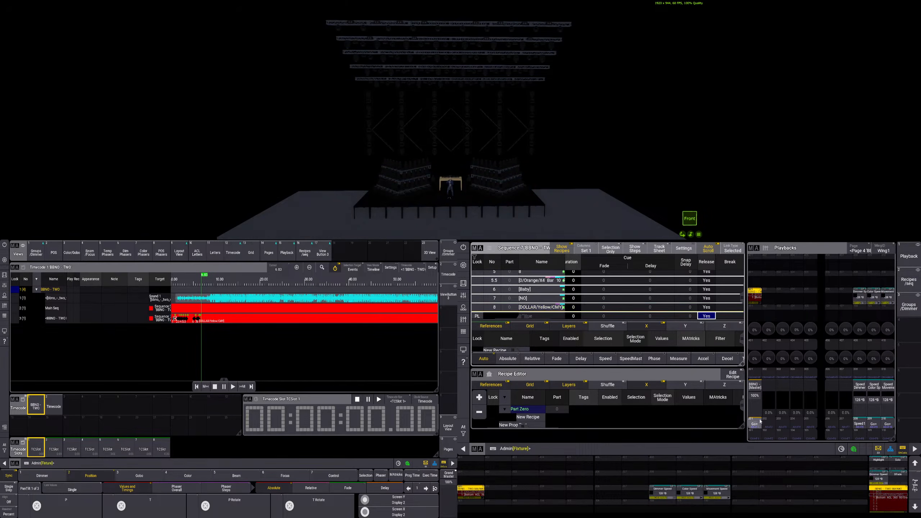
click(232, 387)
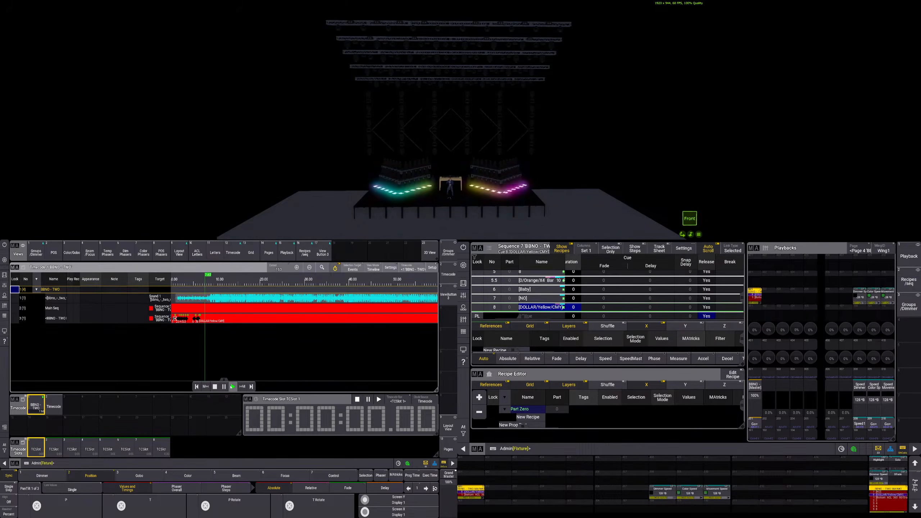
click(198, 386)
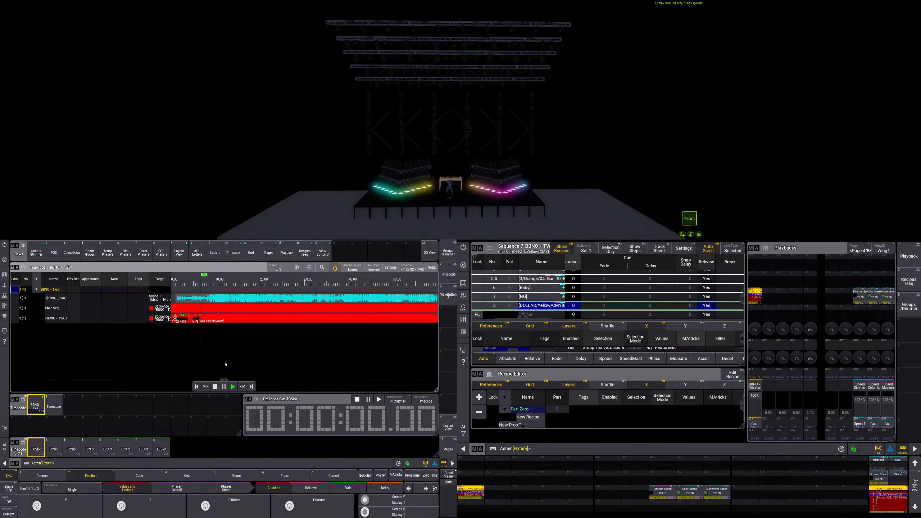
click(196, 386)
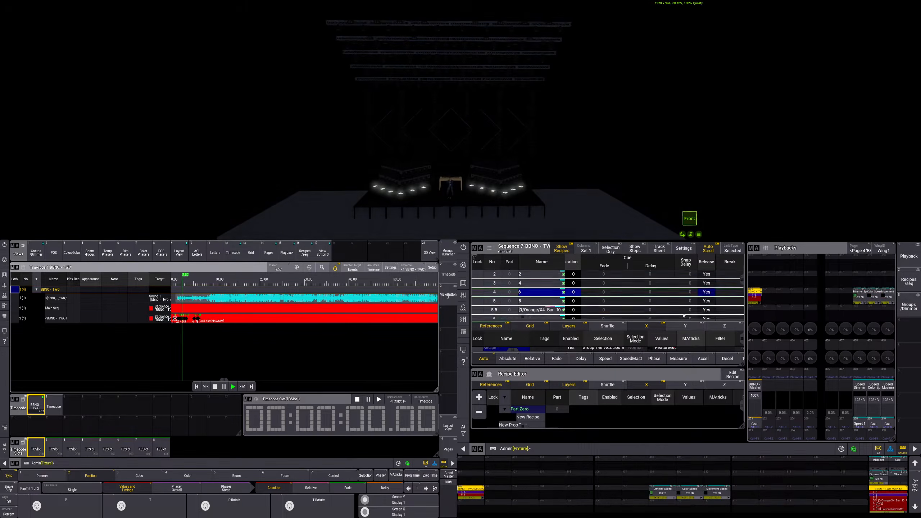
click(215, 386)
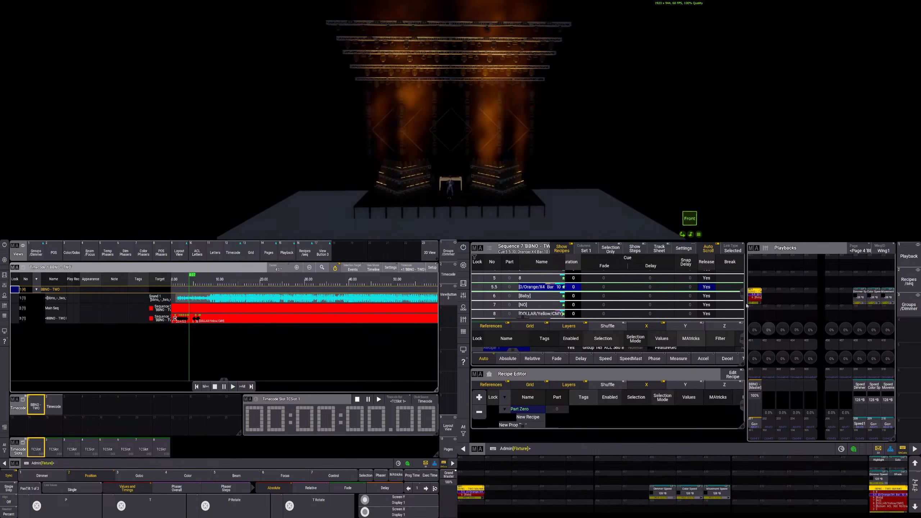
Clear the Release setting of cue 2
drag(741, 293, 737, 265)
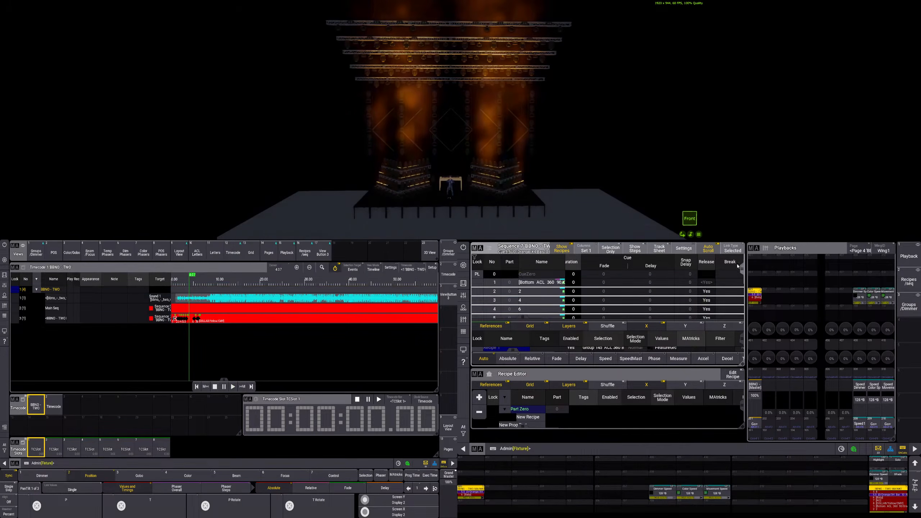
click(706, 299)
click(706, 290)
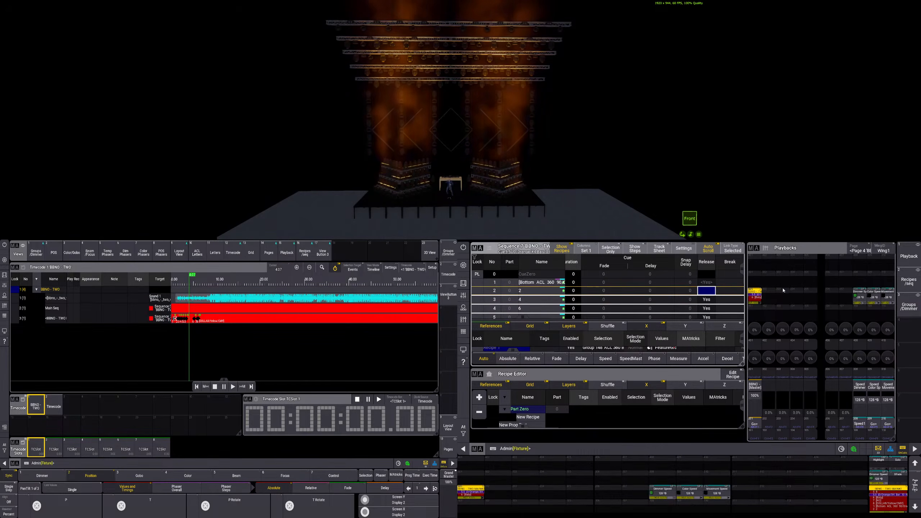
Replay the timecode from the start to check the opening cues with Release cleared on cue 2
click(197, 387)
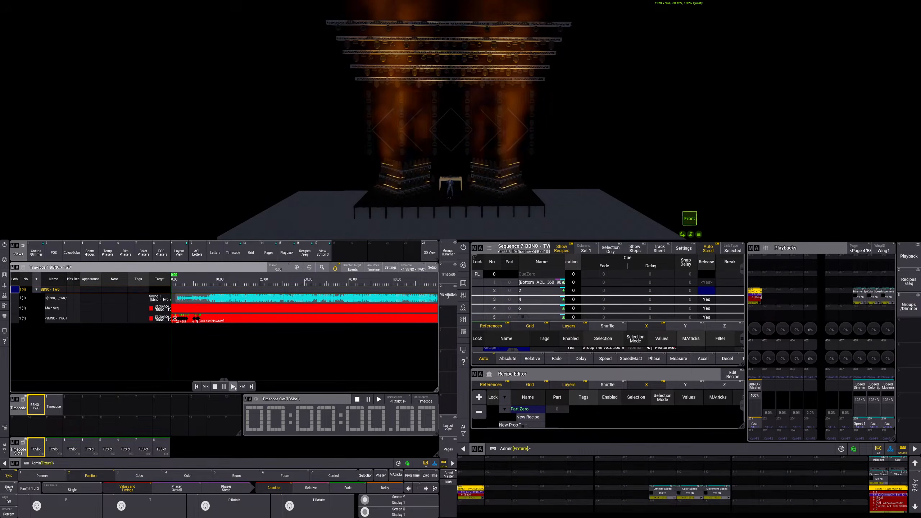
click(233, 386)
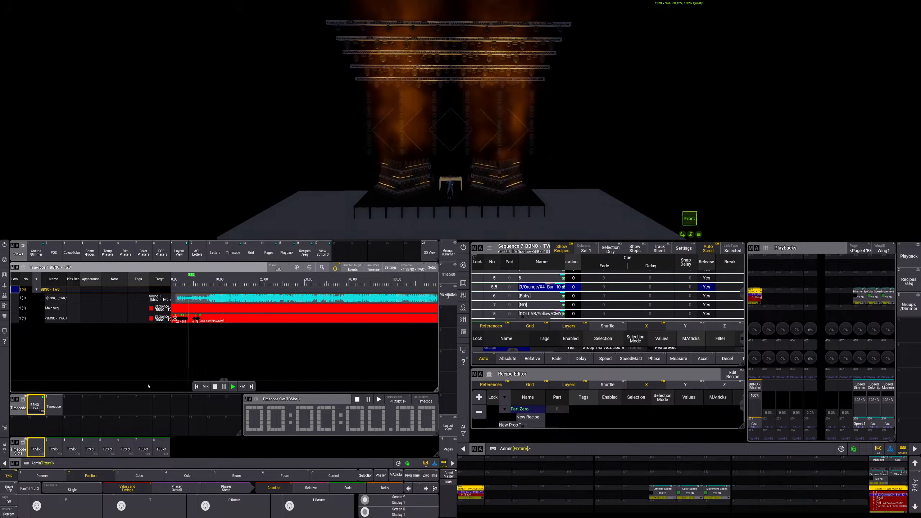
click(204, 387)
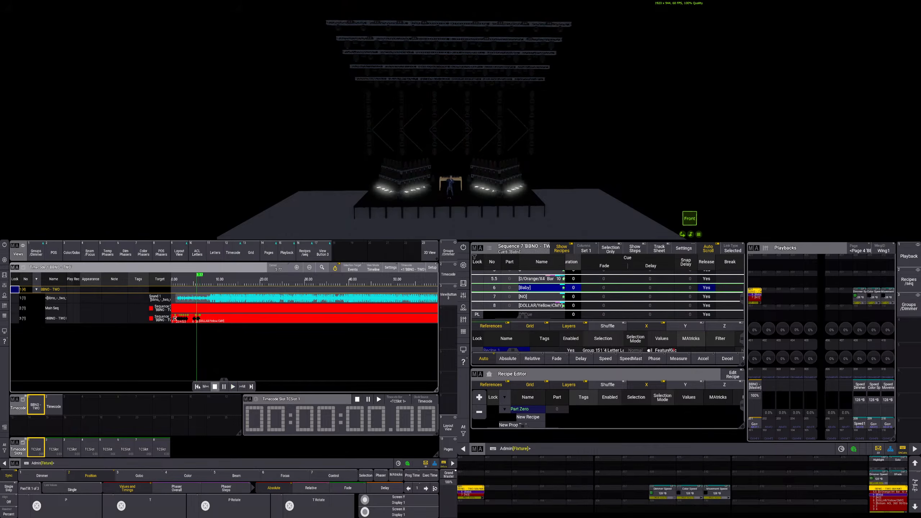
Clear the Release setting of cues 3 through 8, leaving only the OffCue released
click(710, 315)
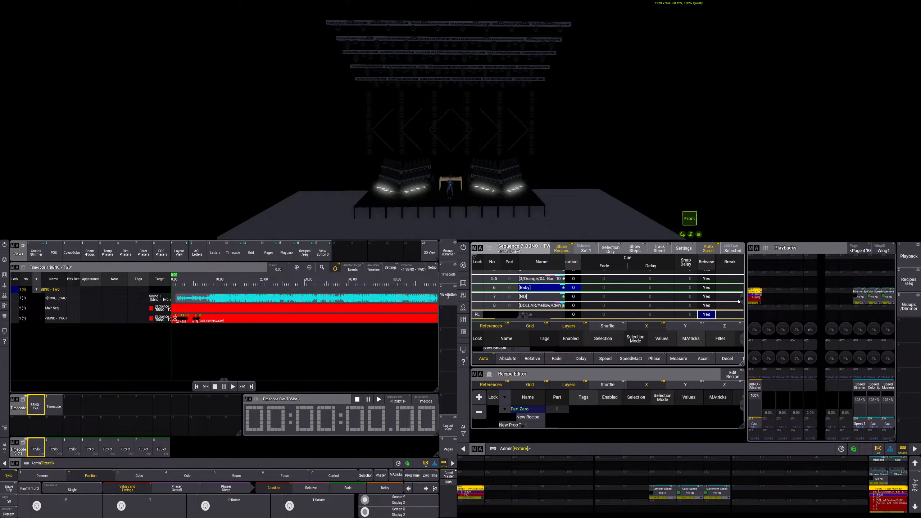
right_click(706, 305)
right_click(707, 296)
right_click(708, 286)
right_click(708, 282)
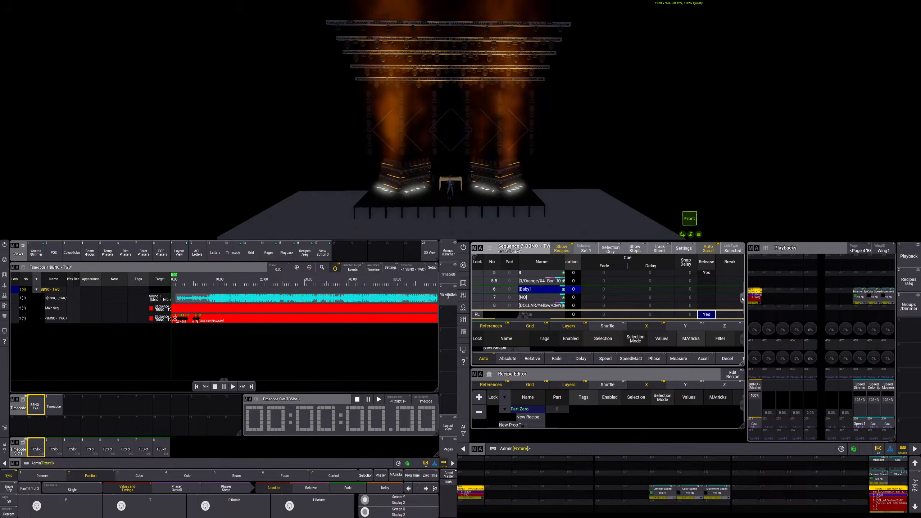
scroll(709, 292, up, 3)
right_click(708, 300)
right_click(707, 291)
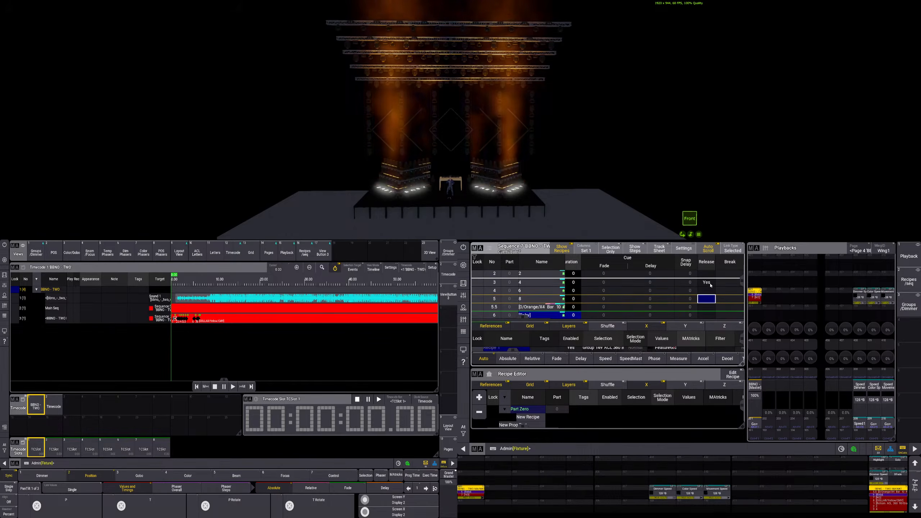
right_click(707, 282)
scroll(741, 285, up, 2)
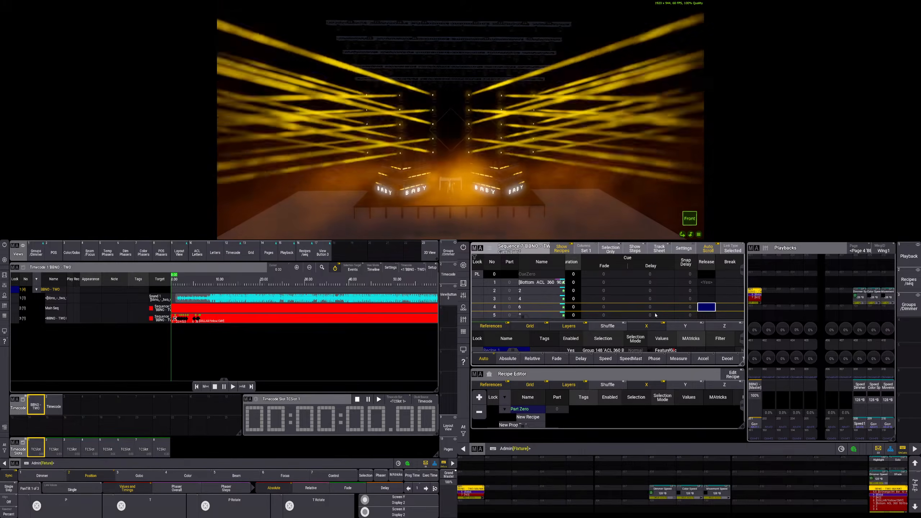
Play the timecode from the start through the DOLLAR cue, stop it and return to the beginning
drag(522, 317, 580, 328)
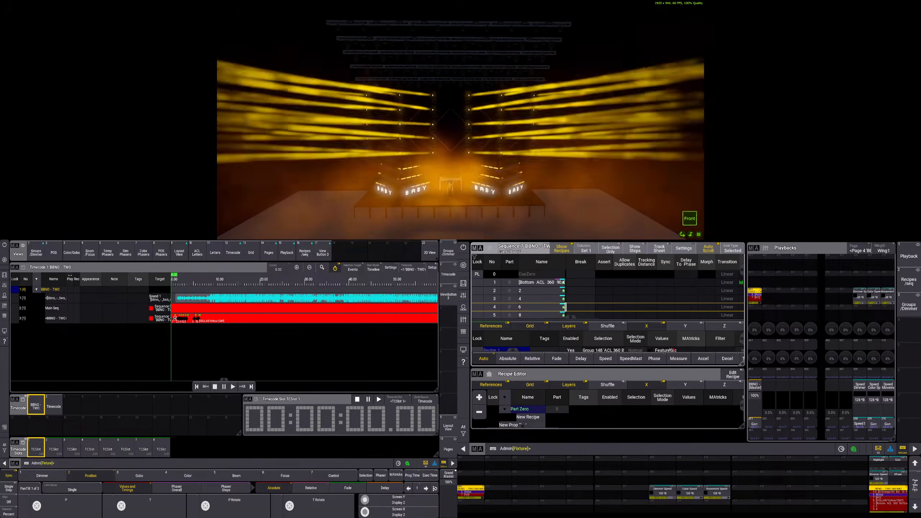
click(150, 336)
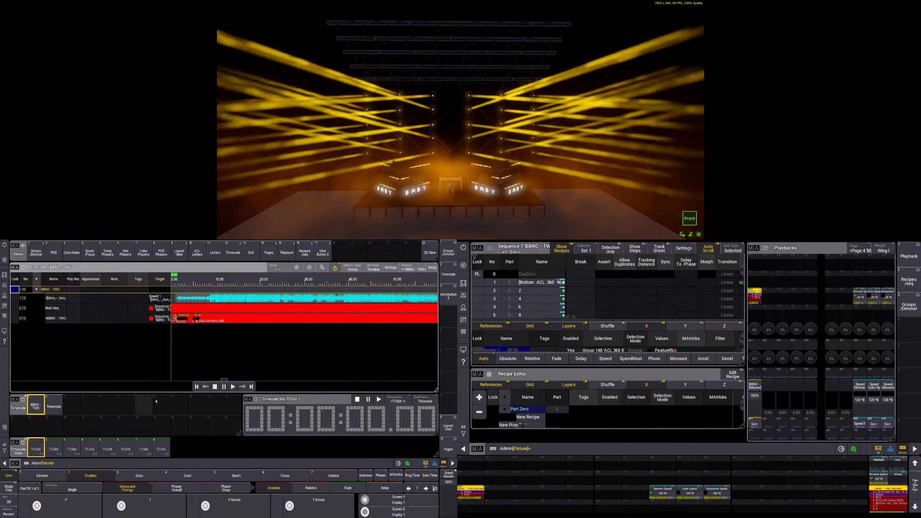
click(233, 387)
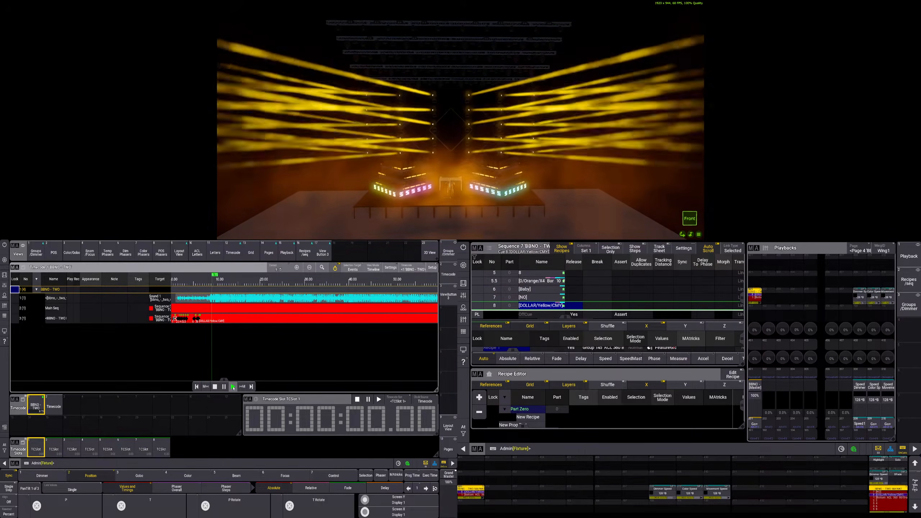
click(215, 387)
click(196, 386)
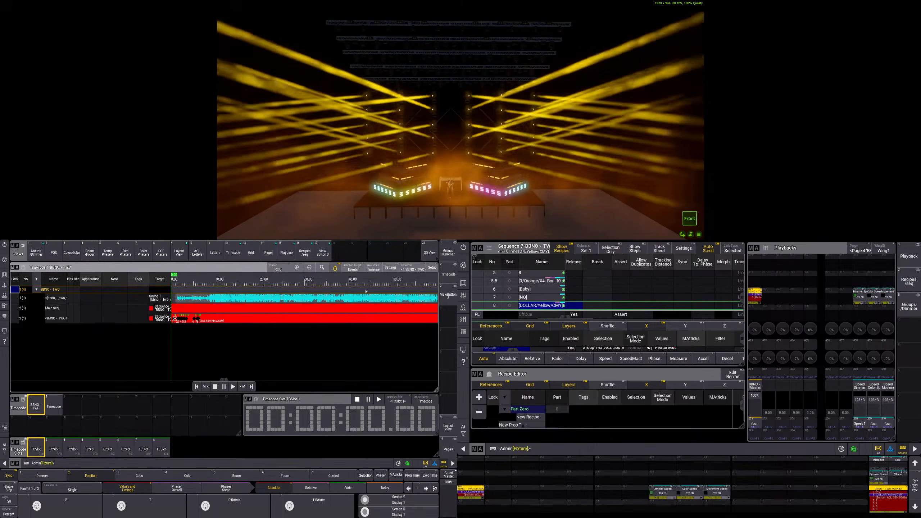
Recall the recipe and sequence view, move the Recipe Editor and Playbacks windows lower, and enlarge the sequence sheet above them
click(305, 255)
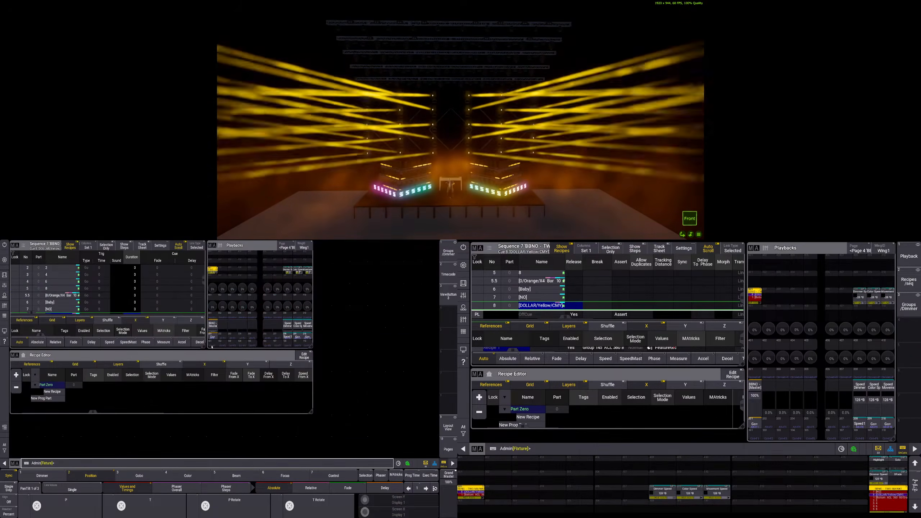
drag(256, 355, 254, 400)
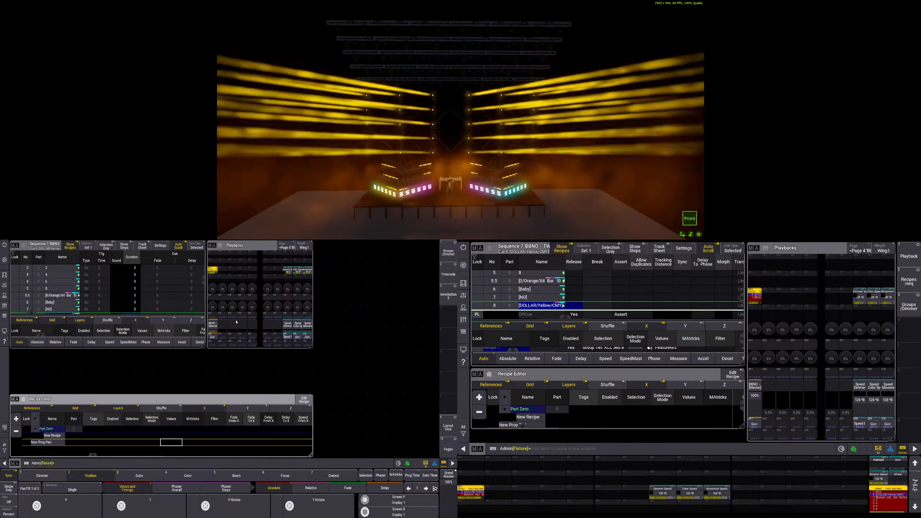
drag(238, 245, 357, 388)
drag(204, 346, 436, 370)
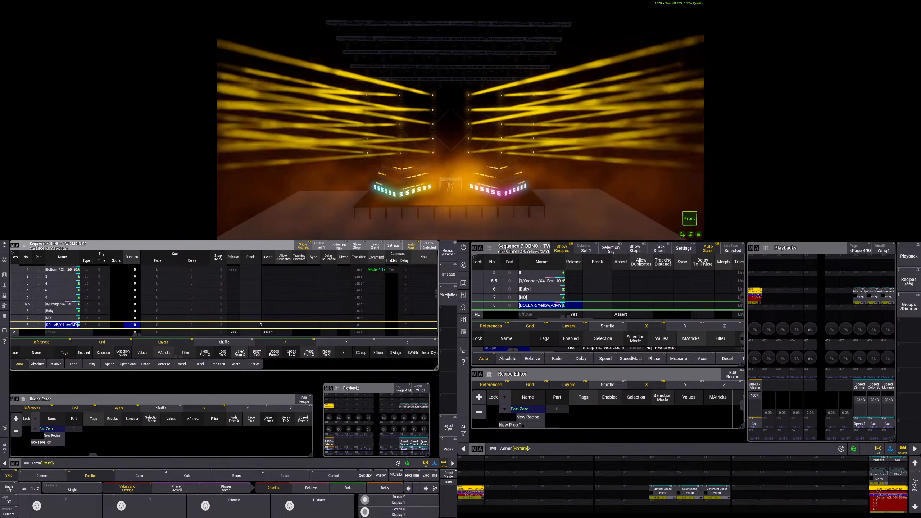
mouse_move(137, 335)
mouse_down()
mouse_move(170, 335)
mouse_move(135, 335)
mouse_up()
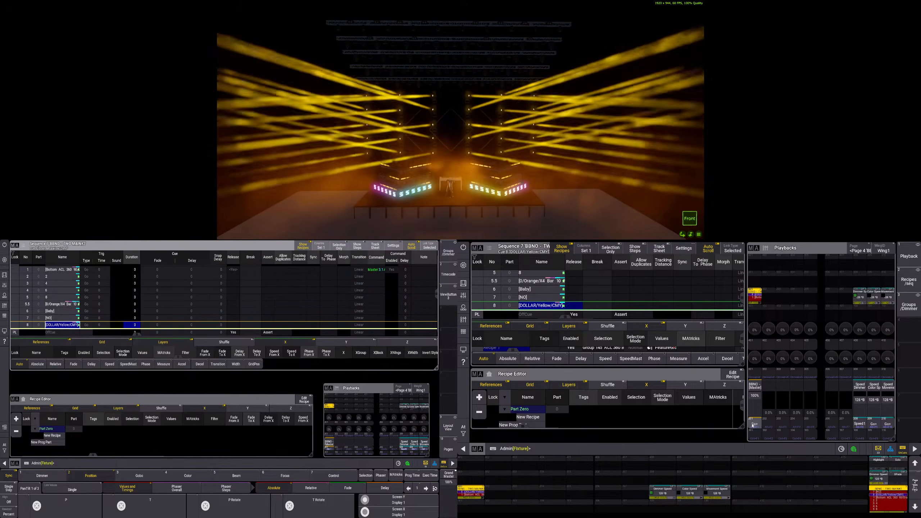
Run repeatedly through the cues of the BBNO sequence from its executor to compare the looks on stage
click(752, 426)
click(752, 426)
click(752, 426)
click(752, 426)
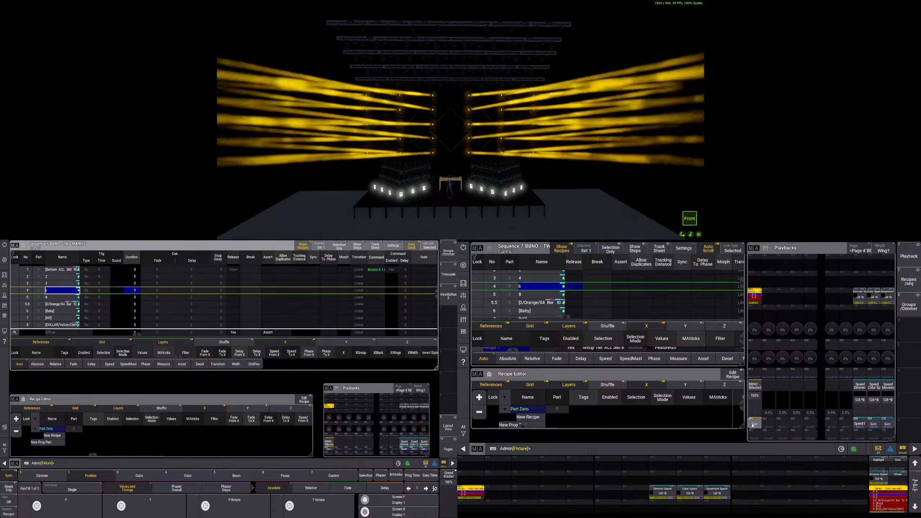
click(752, 426)
click(753, 425)
click(753, 425)
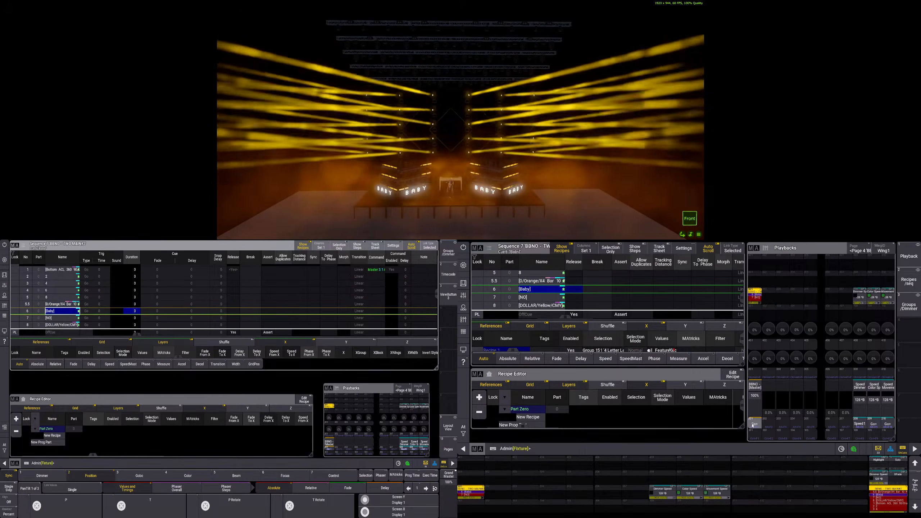
click(752, 425)
click(752, 425)
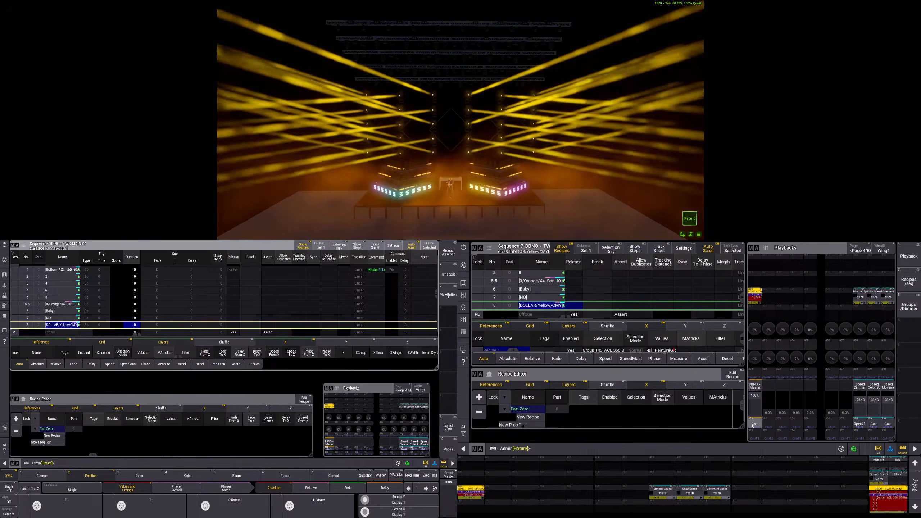
click(753, 426)
click(756, 426)
click(756, 426)
click(756, 426)
click(756, 425)
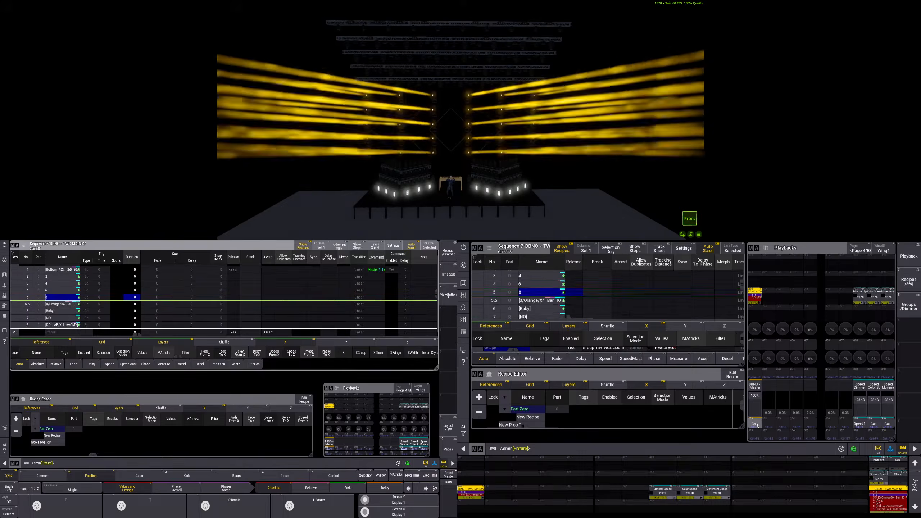
click(756, 426)
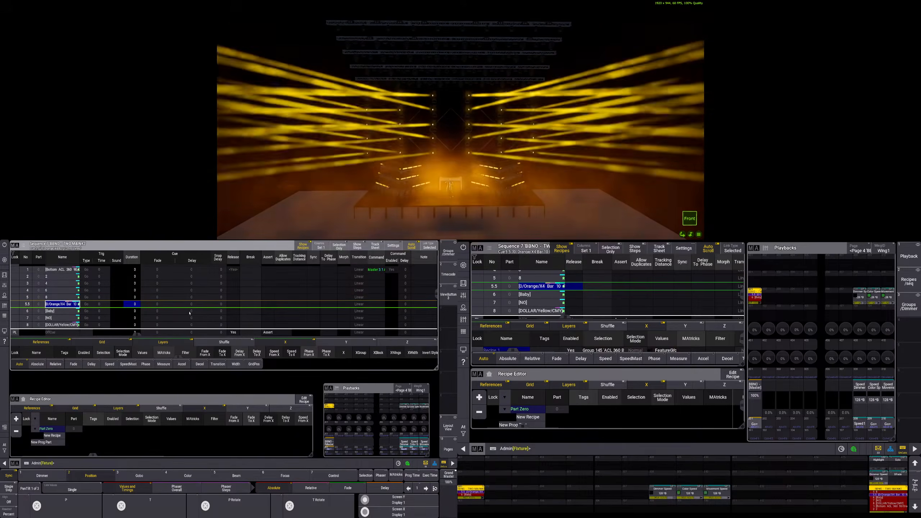
Recall the Timecode view, enable setup mode, and change the cue events on the BBNO - TWO track to Go+
click(442, 250)
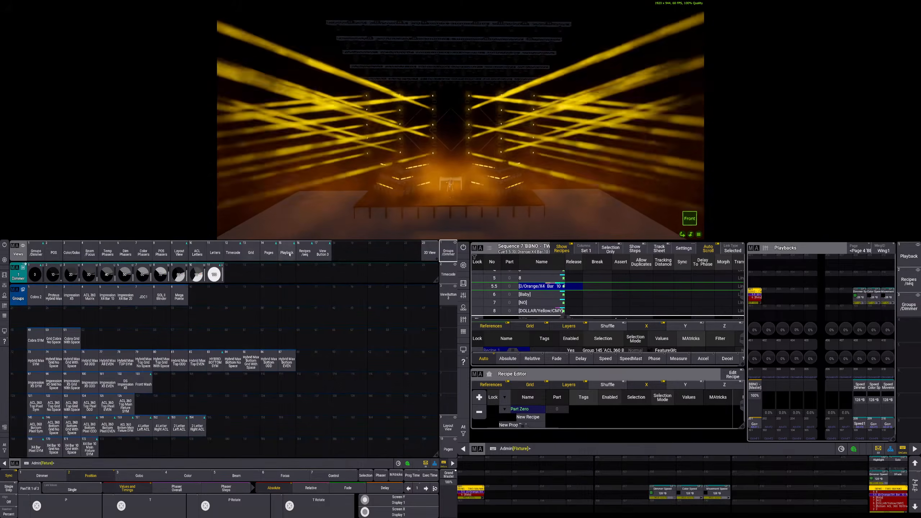
click(250, 253)
click(176, 319)
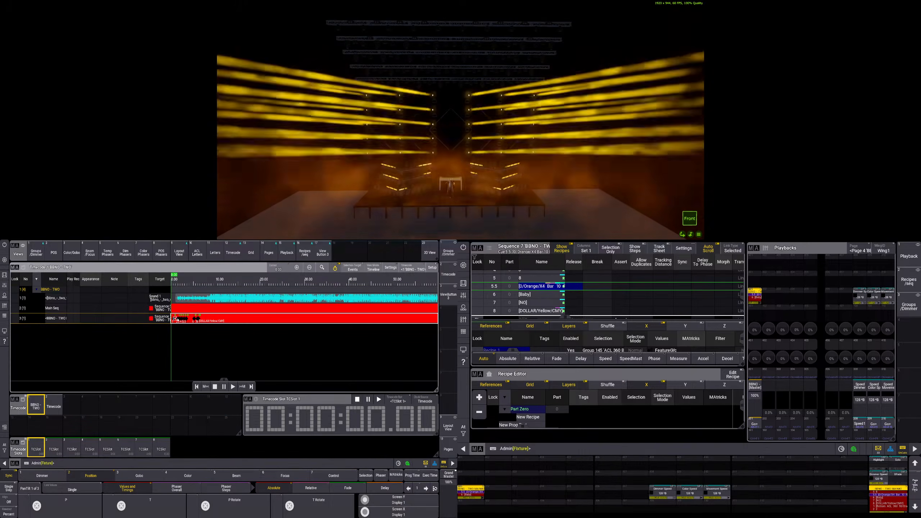
click(432, 269)
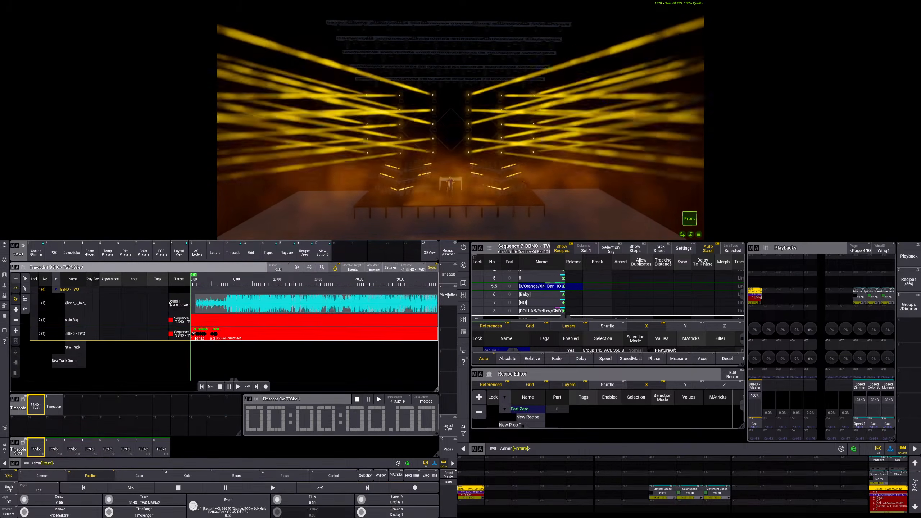
click(196, 335)
click(218, 499)
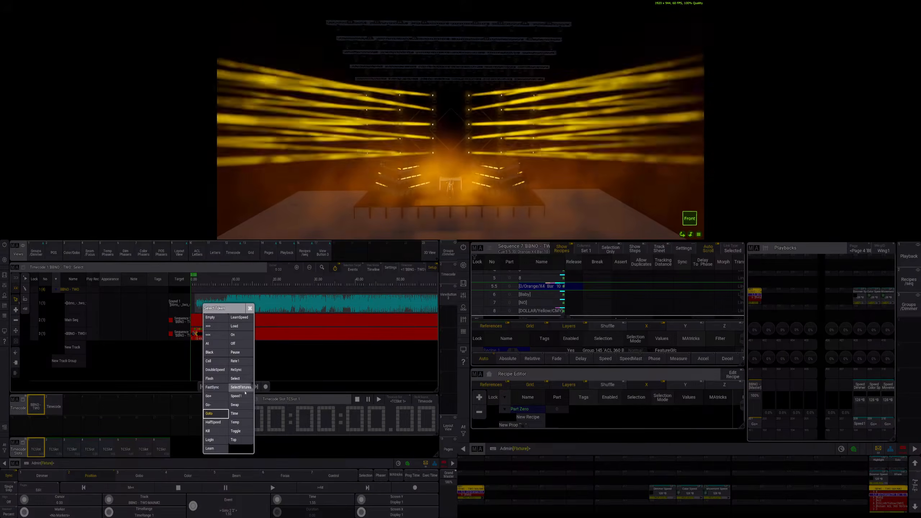
click(214, 398)
drag(201, 341, 199, 340)
click(228, 496)
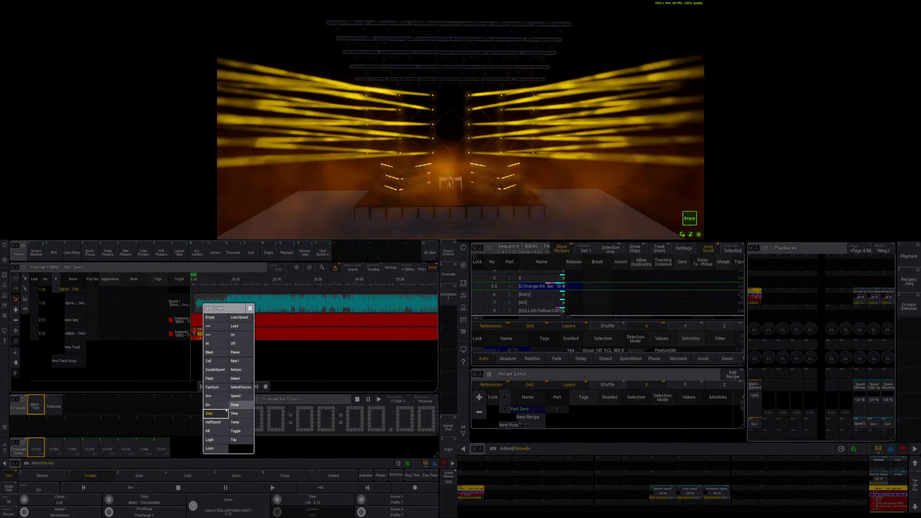
click(213, 396)
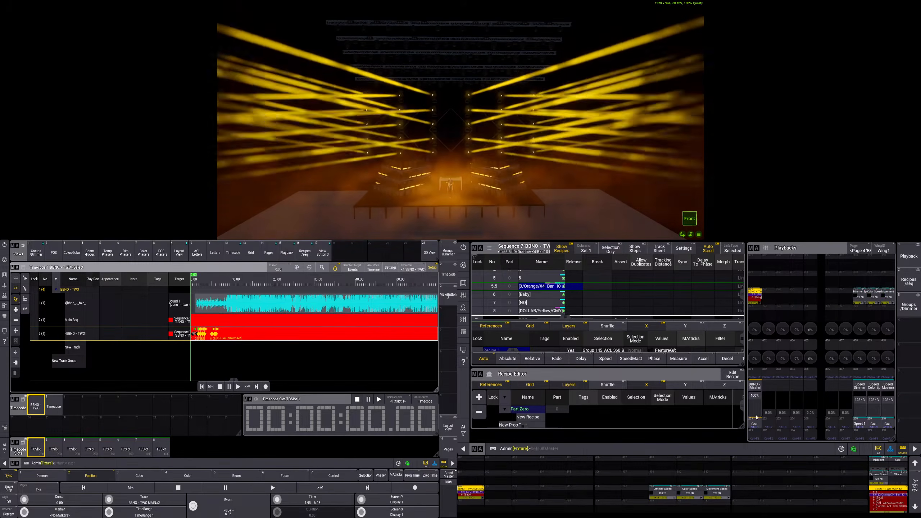
Play the timecode through the DOLLAR cue with the Go+ events, pausing and stopping it after about 10 seconds
click(754, 423)
click(238, 386)
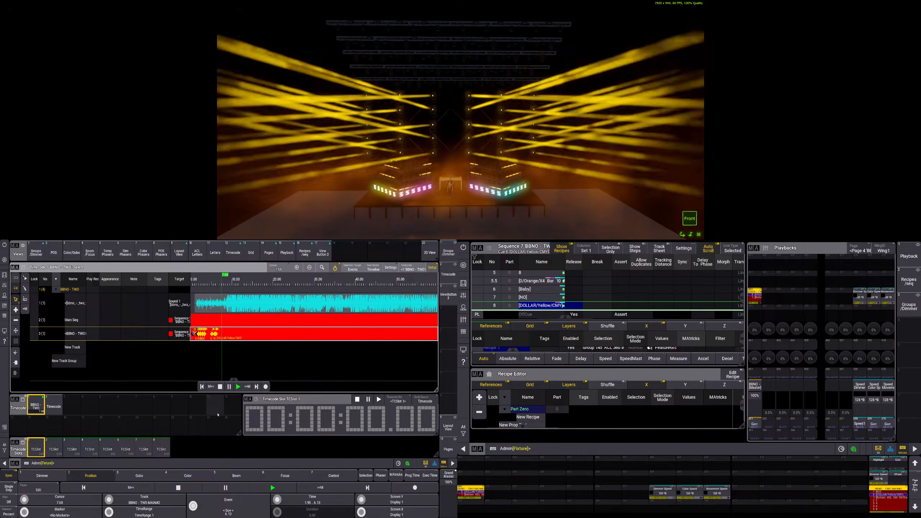
click(229, 386)
click(220, 387)
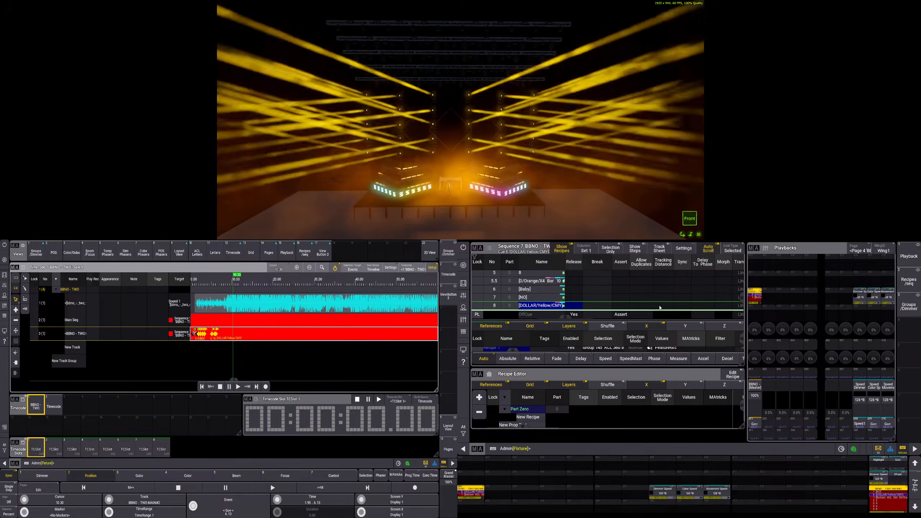
Set the Tracking Distance of cues 3 through 8 in the BBNO - TWO sequence to Δ+0
mouse_move(566, 318)
mouse_down()
mouse_move(539, 318)
mouse_move(566, 320)
mouse_up()
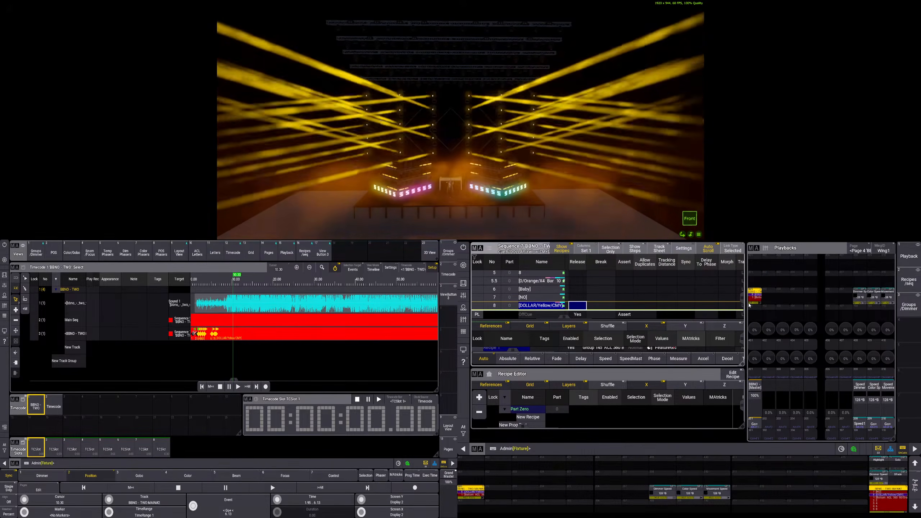
scroll(725, 296, up, 5)
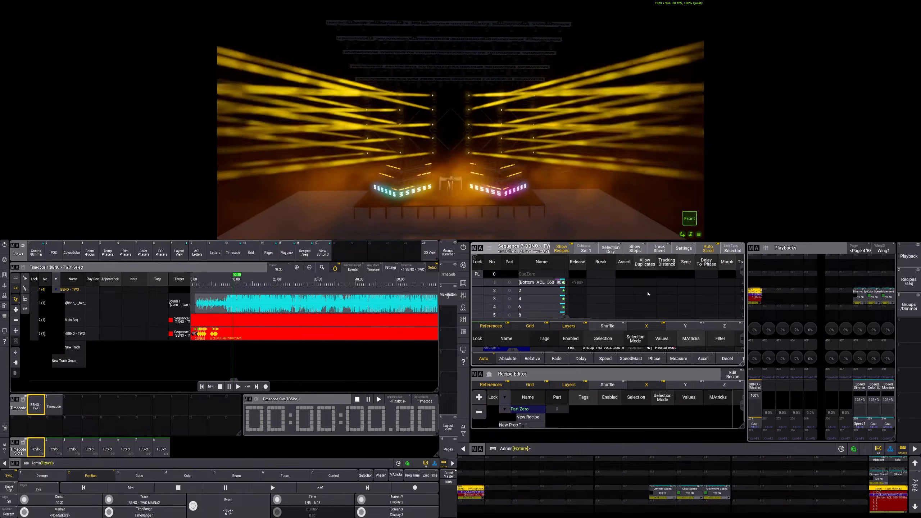
click(662, 291)
click(664, 298)
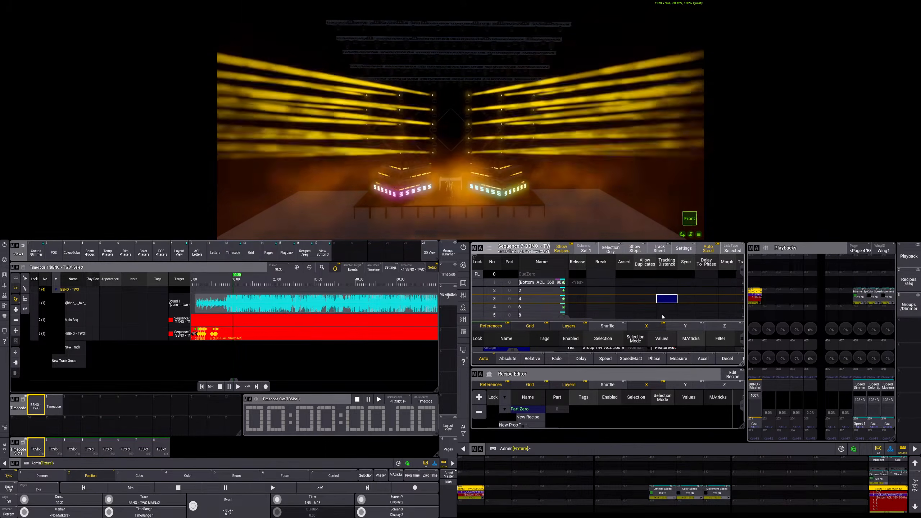
scroll(663, 315, down, 5)
drag(664, 316, 665, 308)
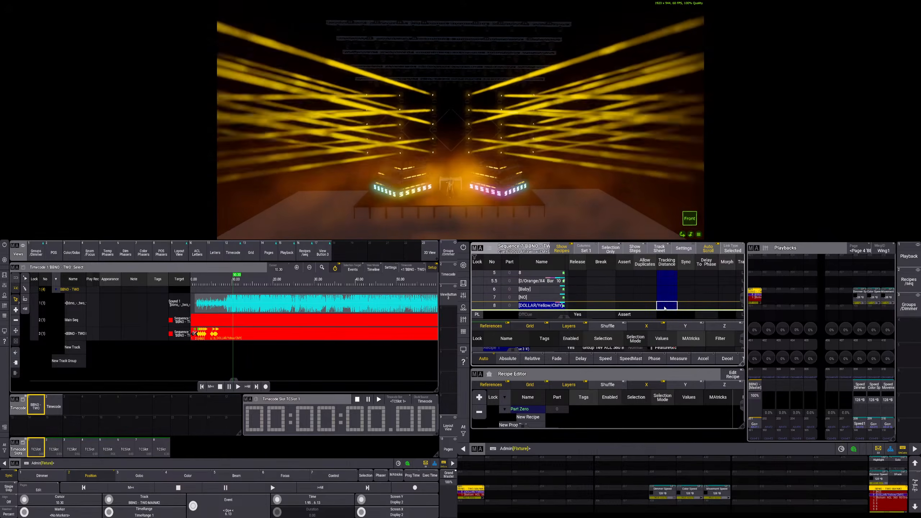
right_click(665, 309)
click(747, 379)
click(678, 379)
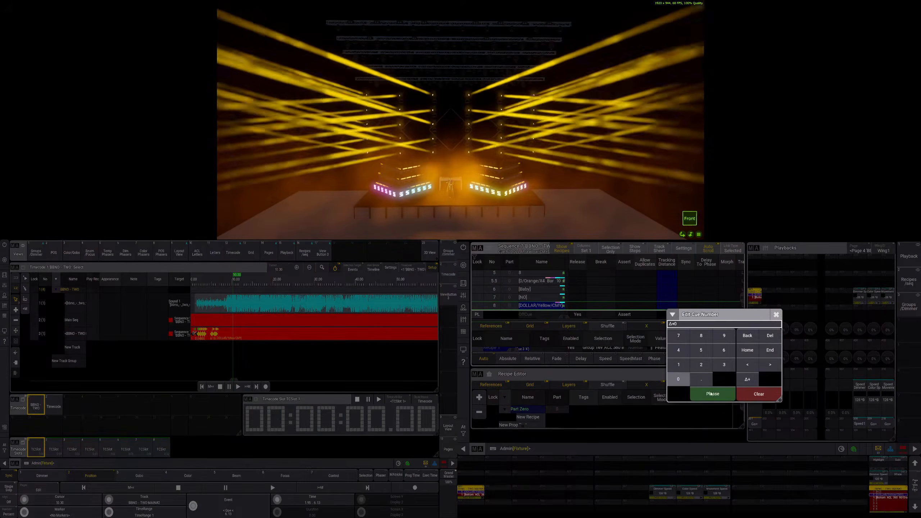
click(712, 393)
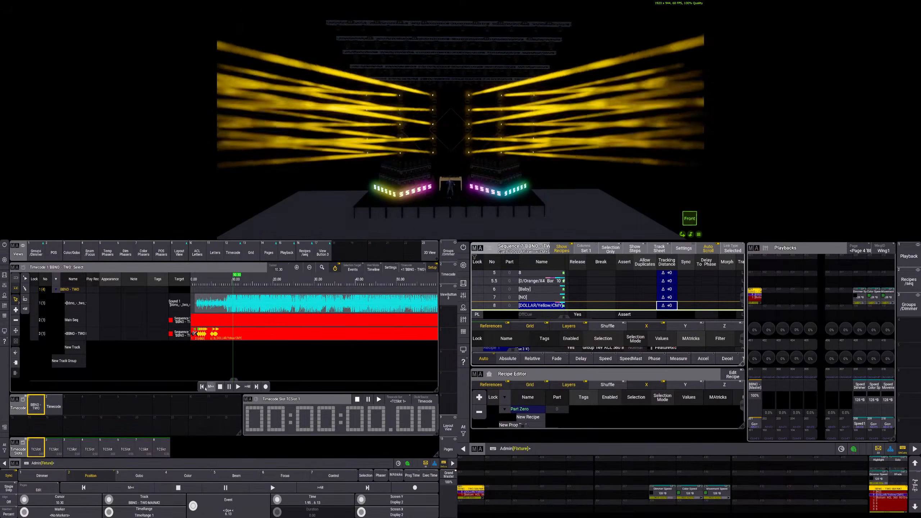
Play the timecode twice from the start to check the limited tracking, switching the BBNO sequence off before the second run
click(201, 387)
click(238, 387)
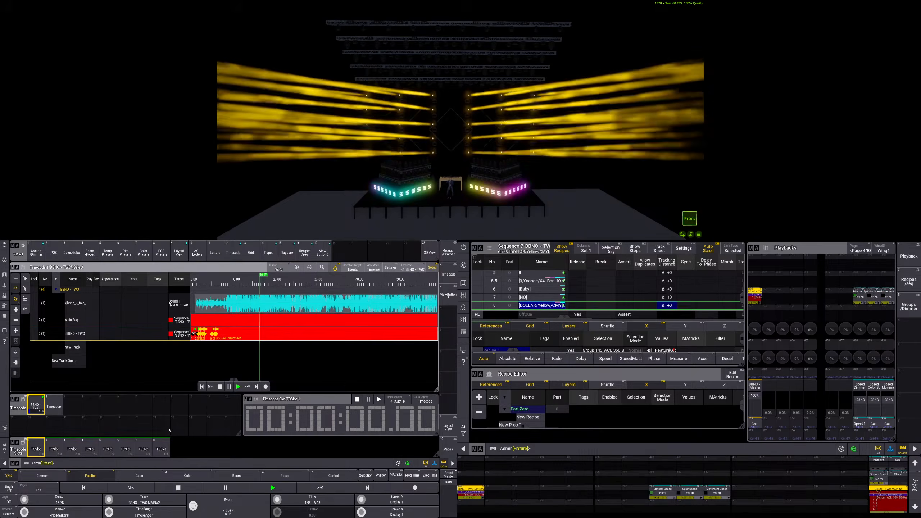
click(220, 387)
click(202, 387)
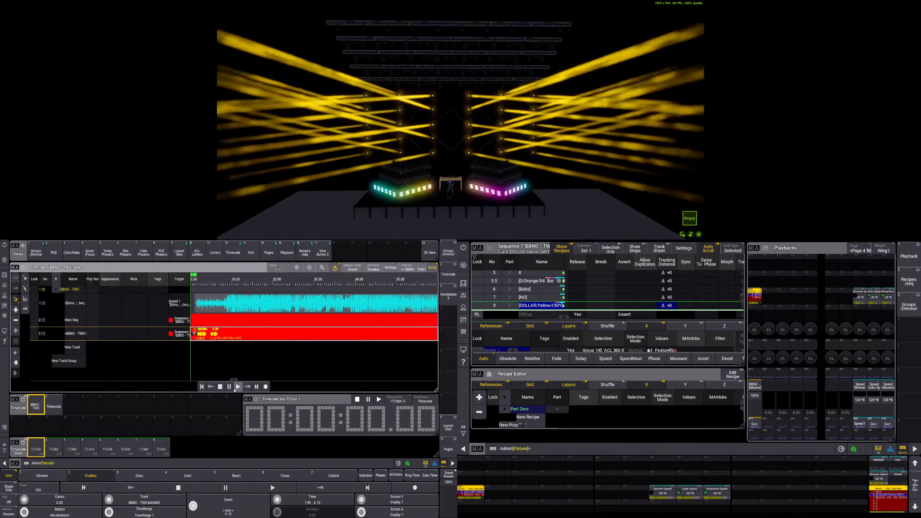
click(754, 424)
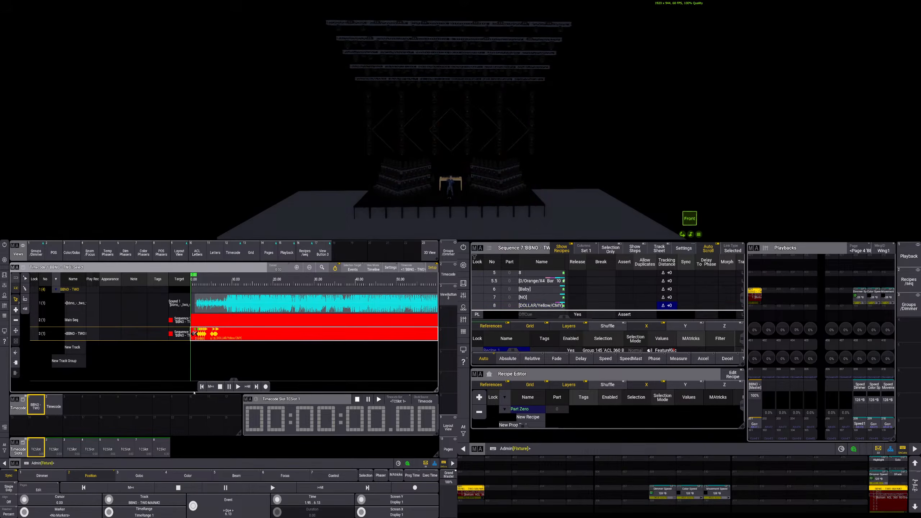
click(237, 386)
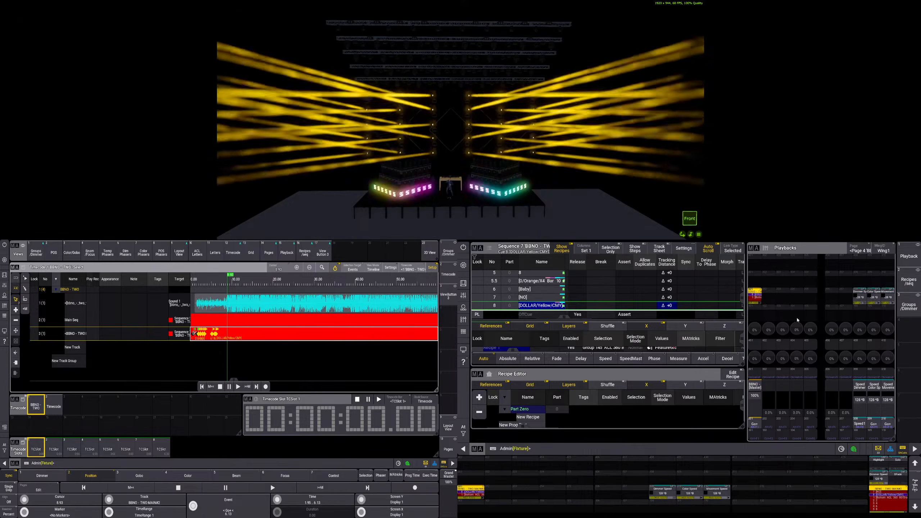
Clear the Tracking Distance of cues 3 through 8
drag(742, 302, 742, 298)
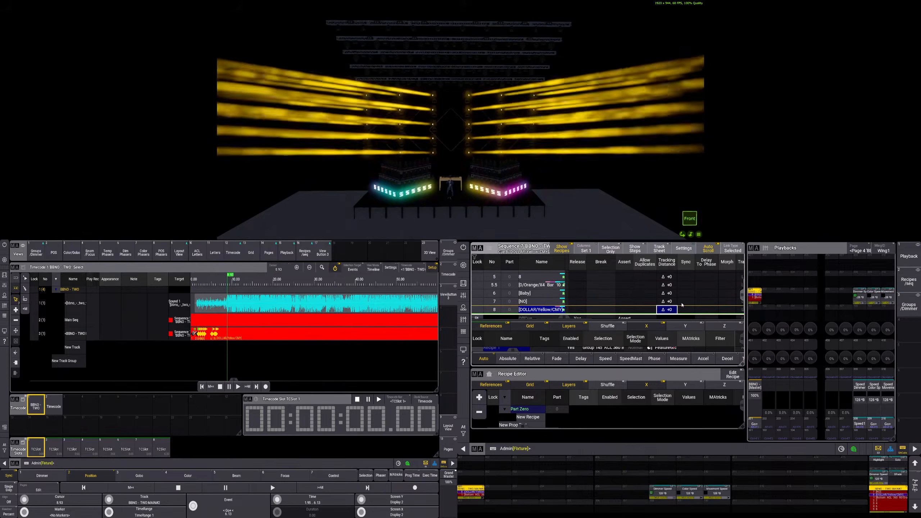
mouse_move(667, 290)
mouse_down()
mouse_move(667, 270)
mouse_move(672, 299)
mouse_up()
right_click(673, 299)
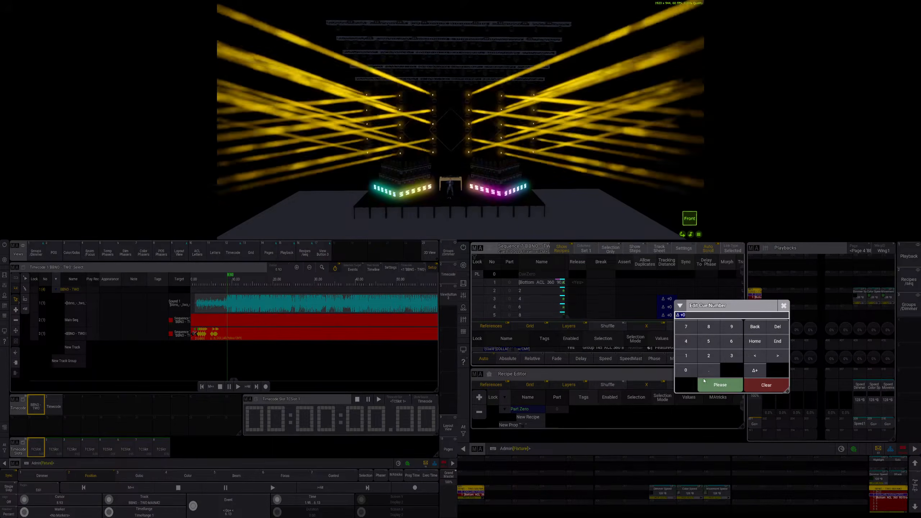
click(704, 383)
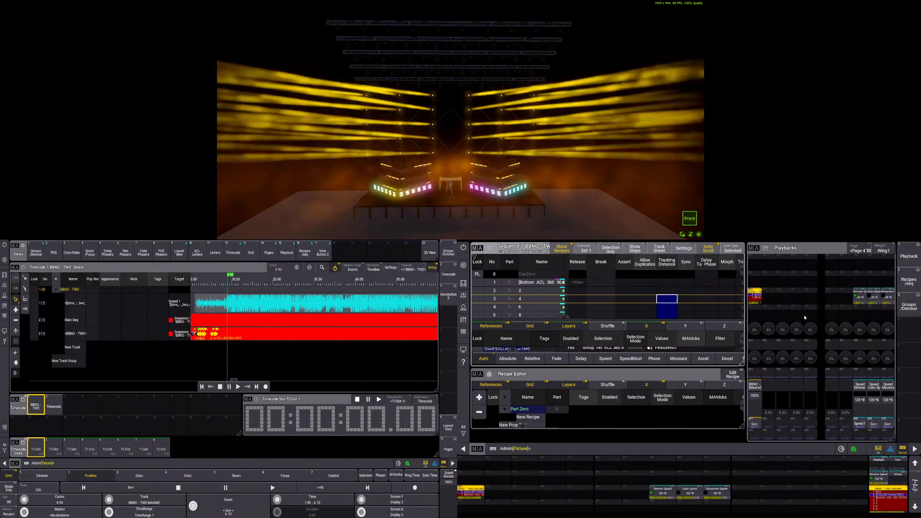
Replay the timecode through the DOLLAR cue without a Tracking Distance, stop it and return to the beginning
click(5, 260)
click(200, 412)
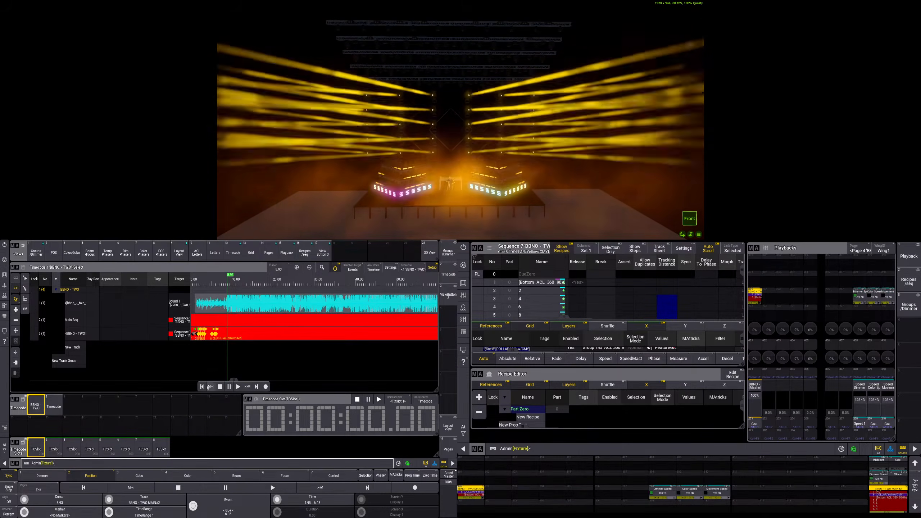
click(210, 386)
click(238, 386)
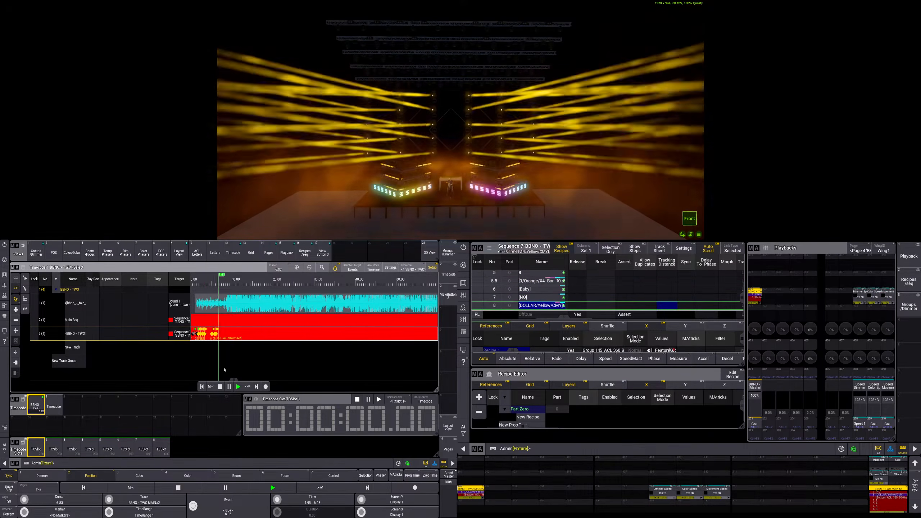
click(220, 386)
click(201, 387)
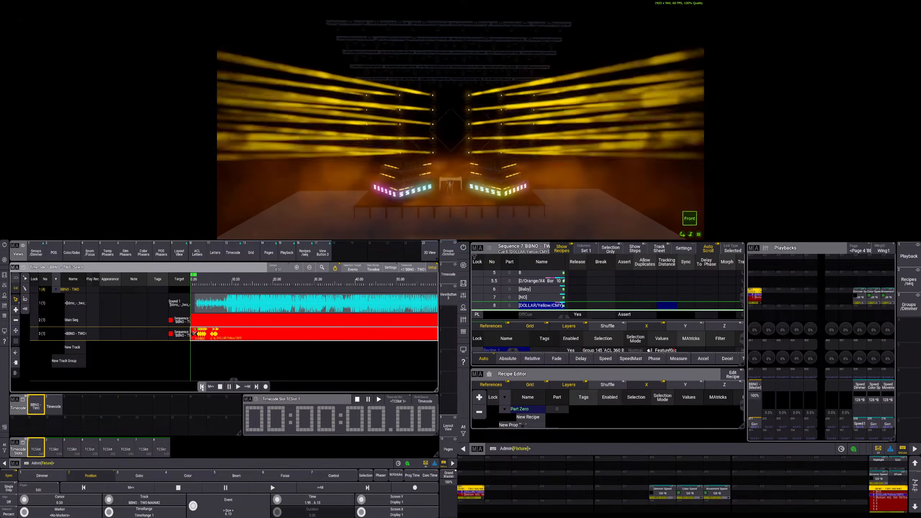
Step the BBNO - TWO sequence through its cues to the [NO] cue repeatedly to examine how the letters track
click(756, 424)
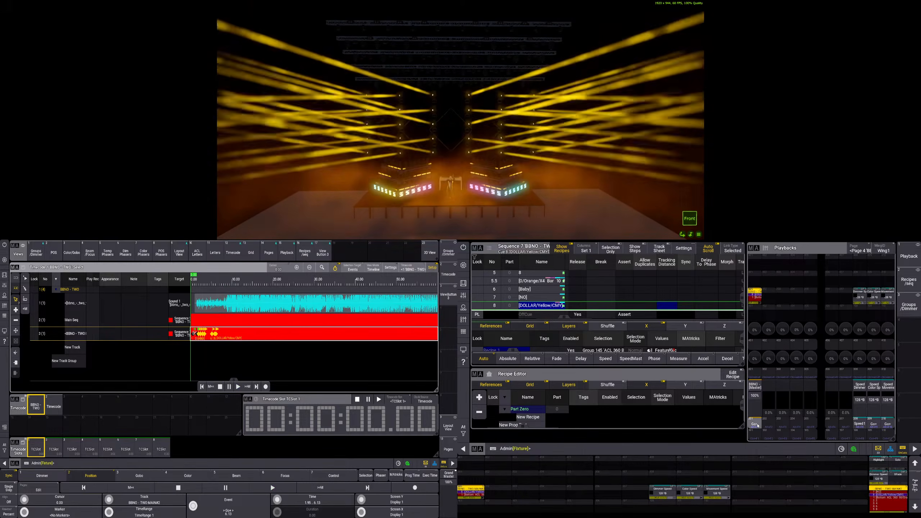
click(757, 424)
click(757, 425)
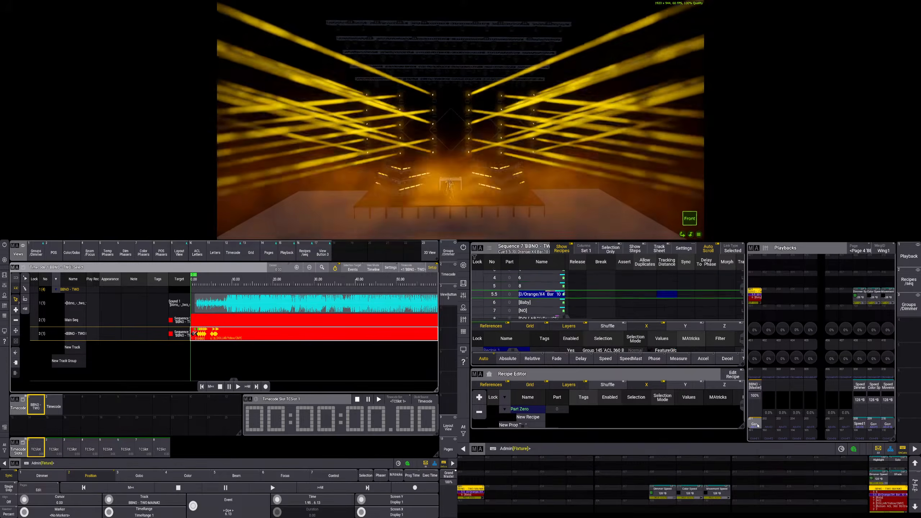
click(757, 424)
click(757, 424)
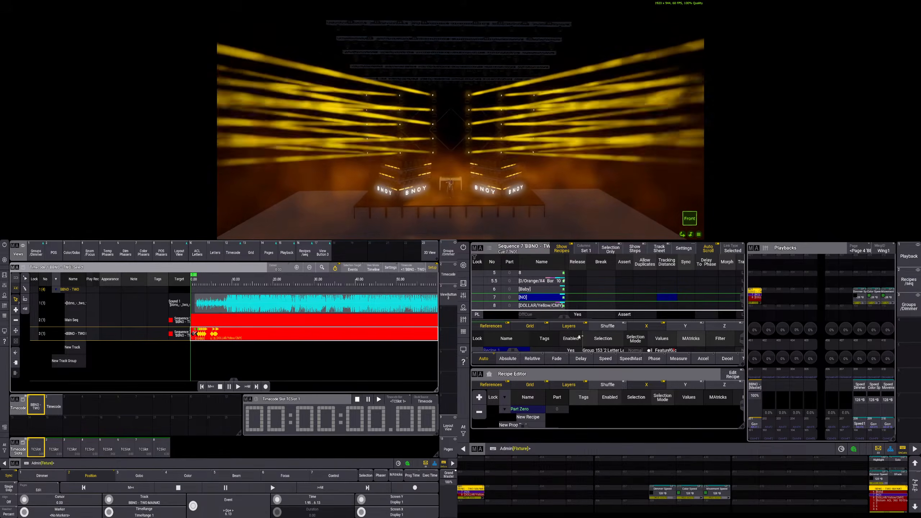
click(666, 297)
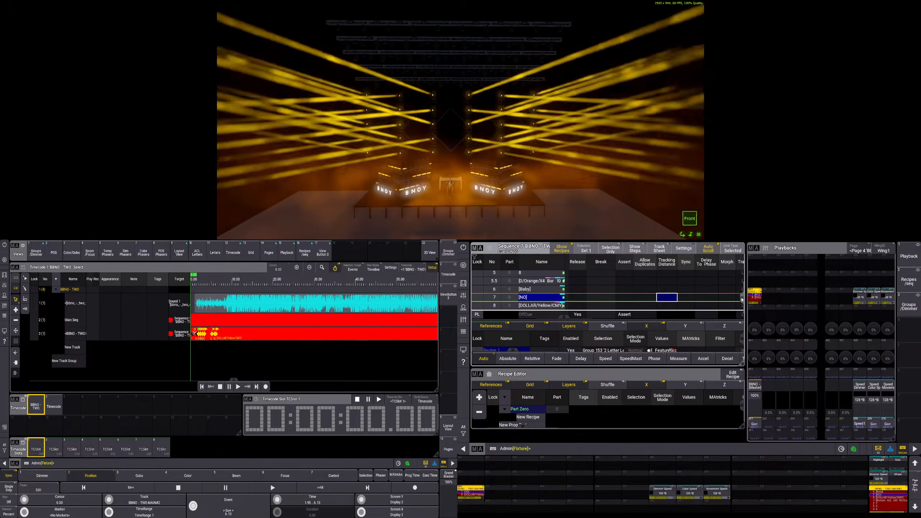
click(755, 423)
click(755, 424)
click(756, 423)
click(755, 424)
click(755, 424)
click(755, 423)
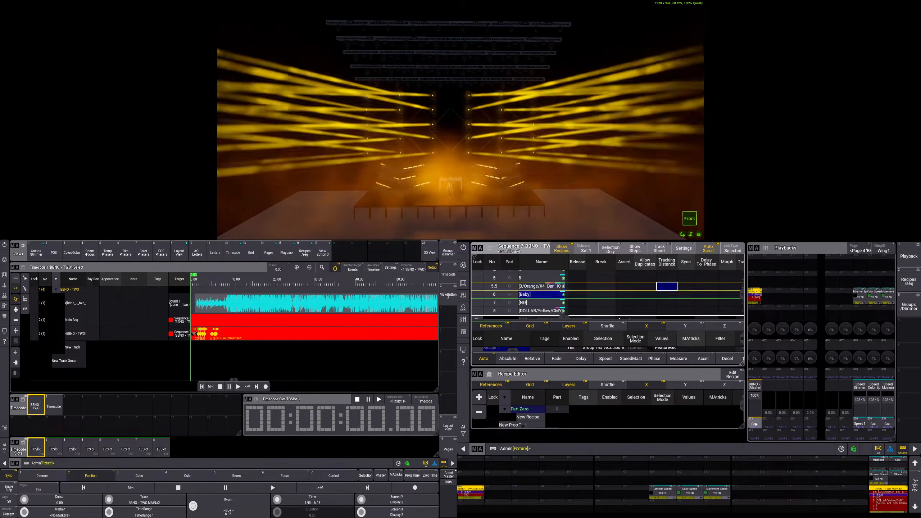
click(755, 424)
click(755, 424)
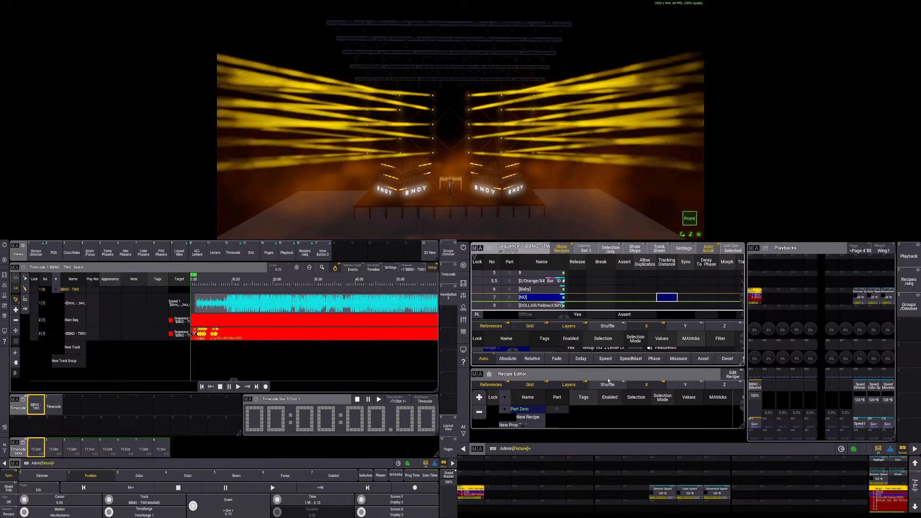
Change the selections of cue 7's two recipes to group 151 '4 Letter Left ACL' and group 152 '4 Letter Right ACL'
drag(608, 319, 617, 304)
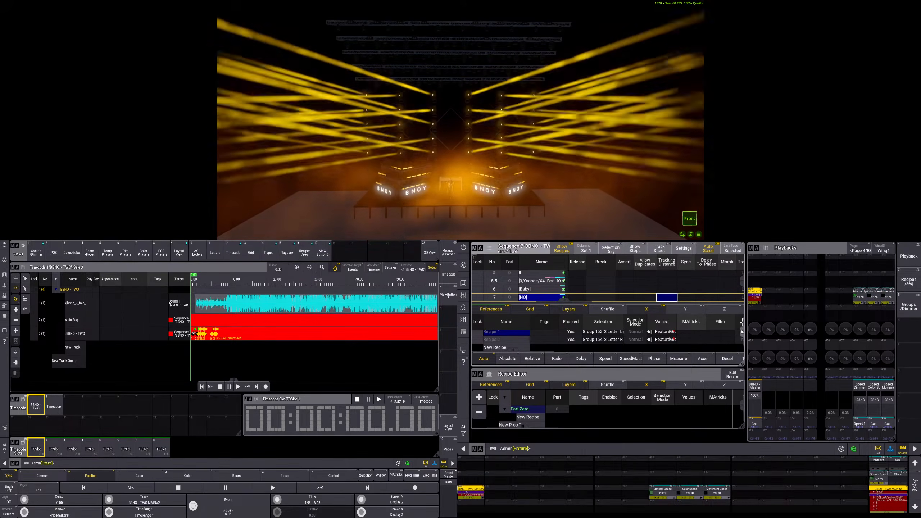
drag(742, 333, 742, 327)
drag(623, 323, 656, 324)
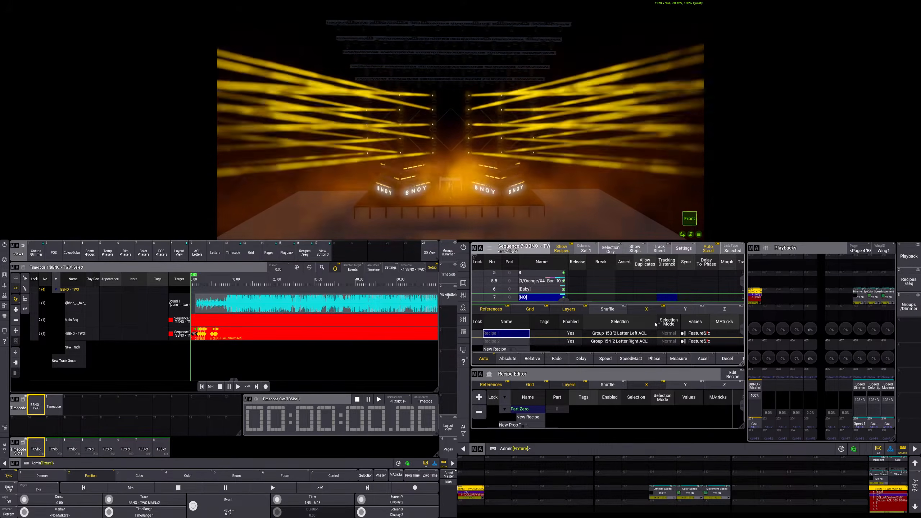
click(620, 334)
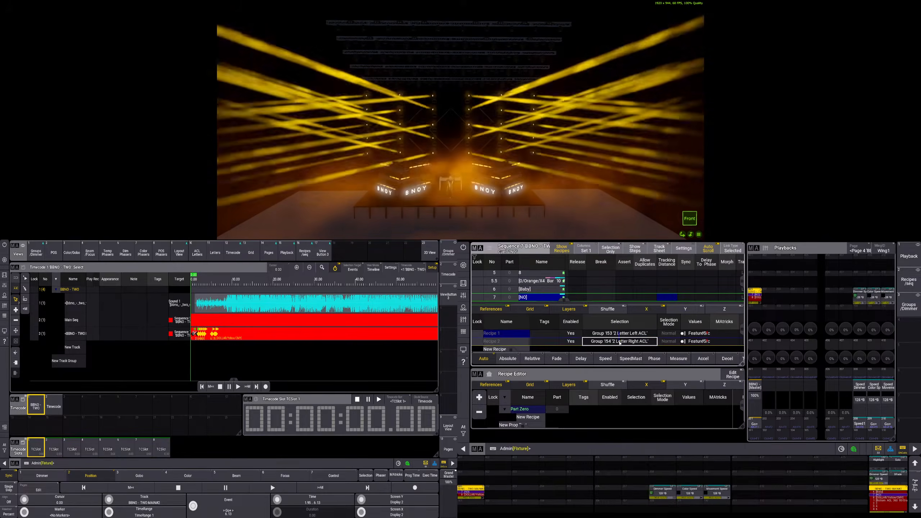
click(620, 334)
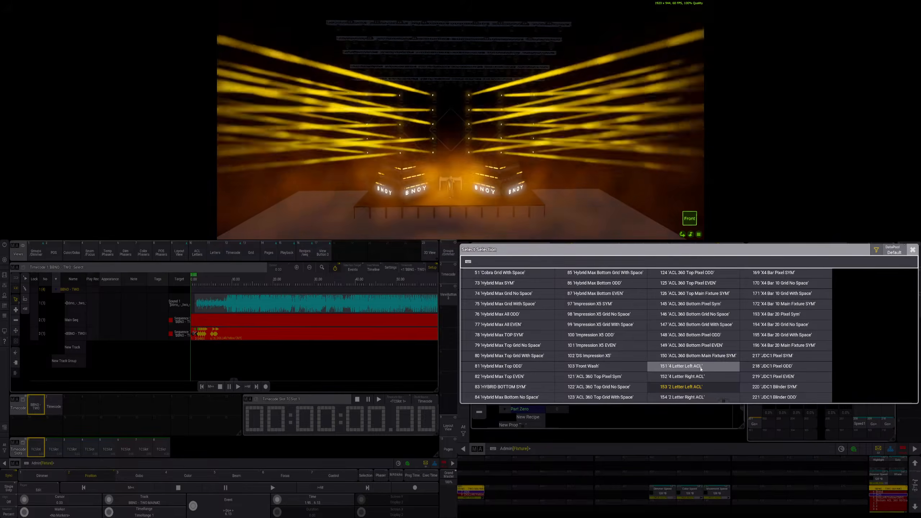
click(701, 367)
click(622, 345)
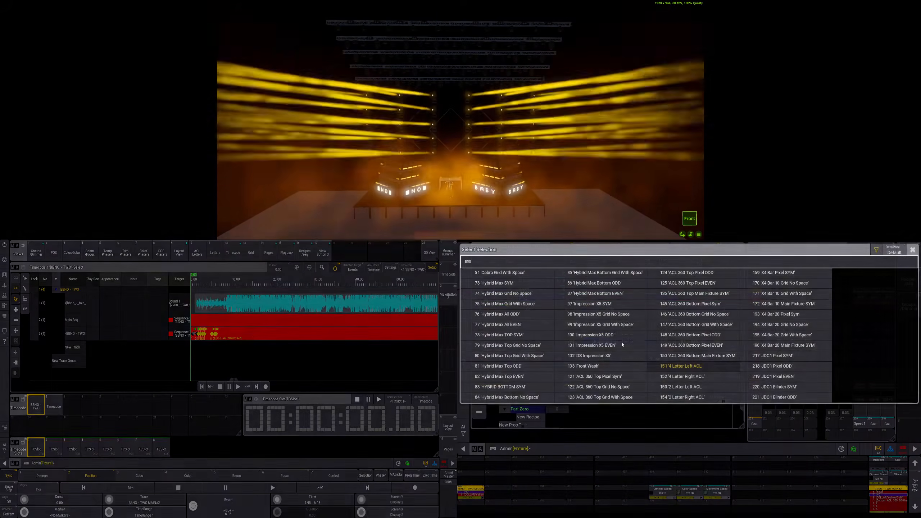
click(687, 376)
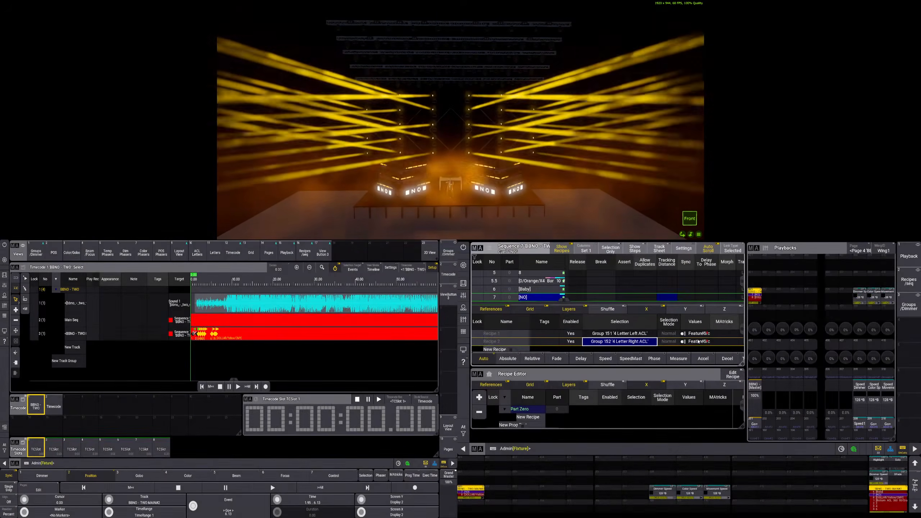
Set the values of both 4 Letter ACL recipes in cue 7 to dimmer preset 0
click(698, 337)
click(699, 343)
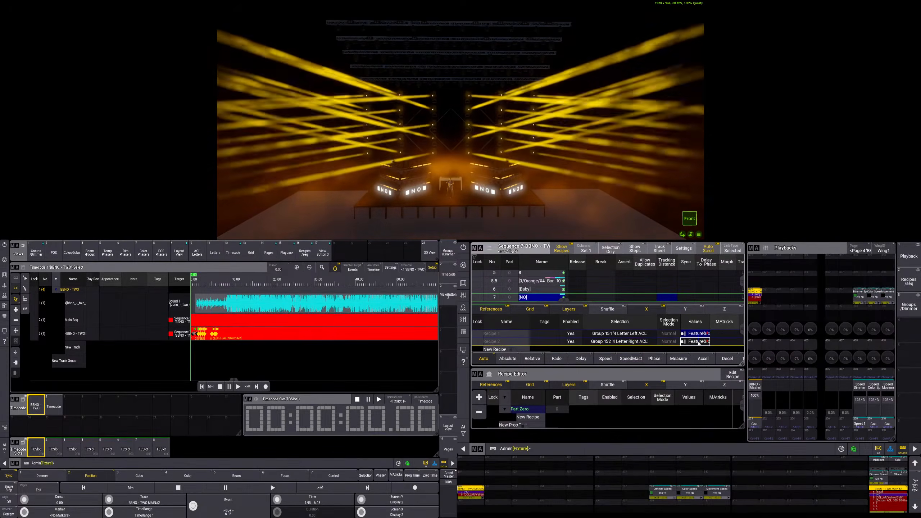
click(698, 343)
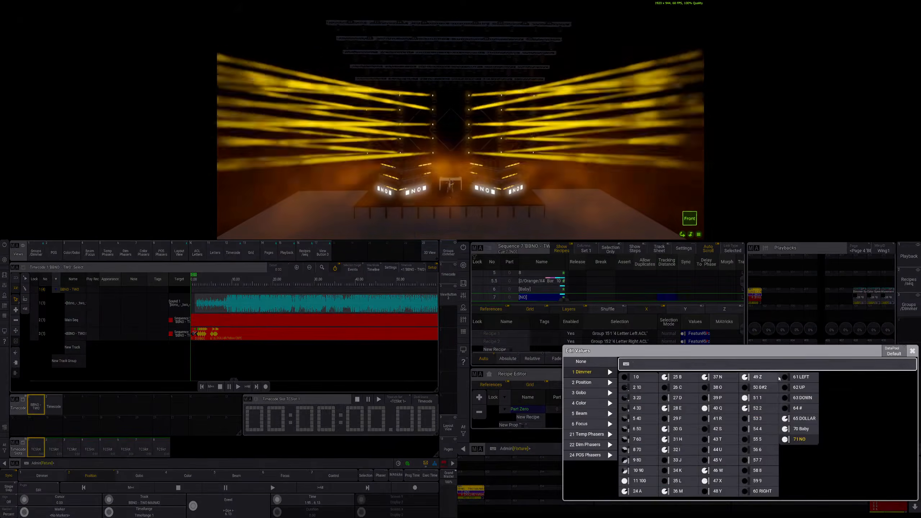
click(634, 376)
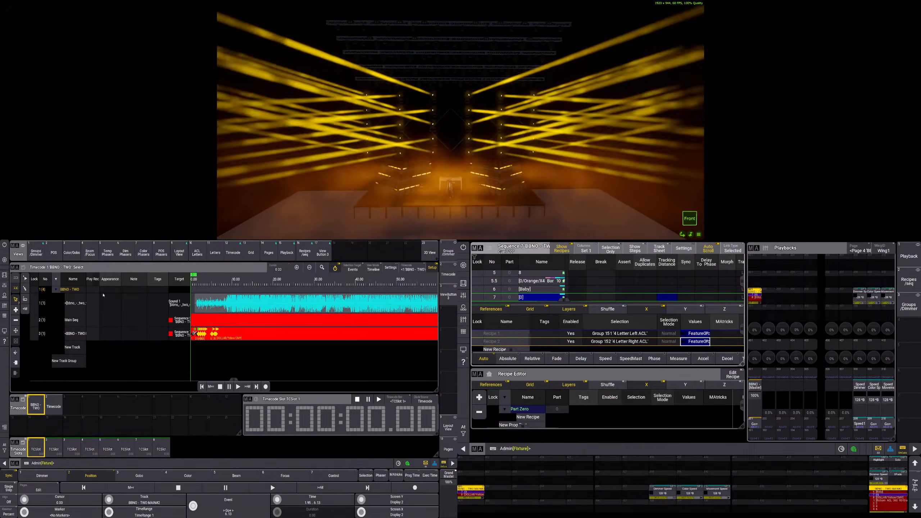
Enable recipe editing, select the 2 Letter Left ACL and 2 Letter Right ACL groups and call the 100 dimmer preset
click(732, 377)
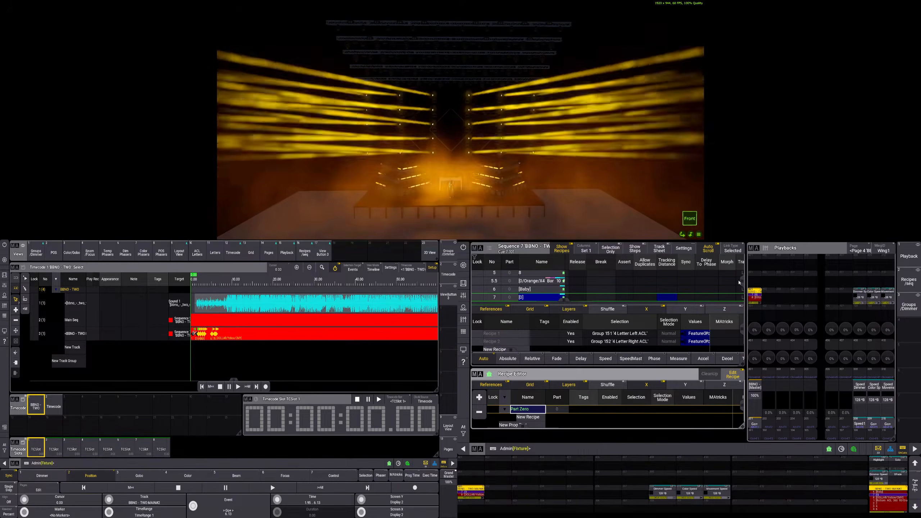
drag(742, 283, 741, 287)
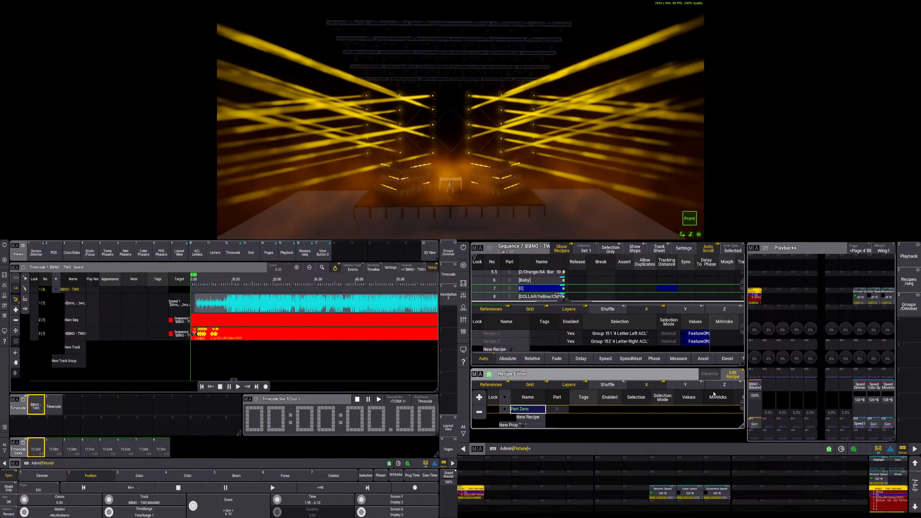
click(36, 252)
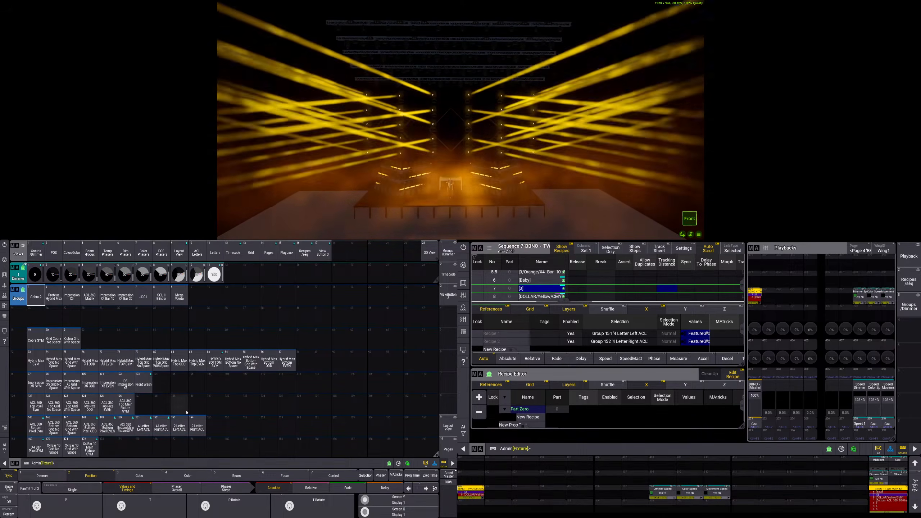
click(180, 428)
click(197, 427)
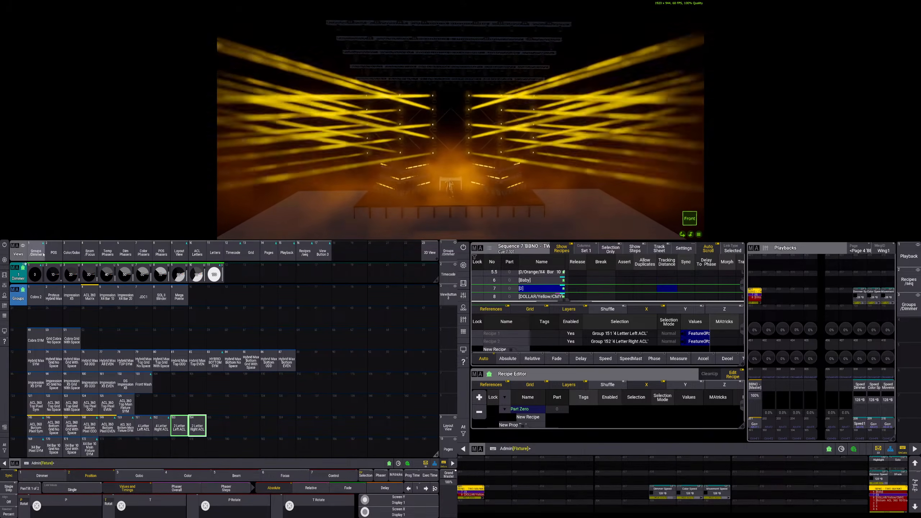
click(214, 271)
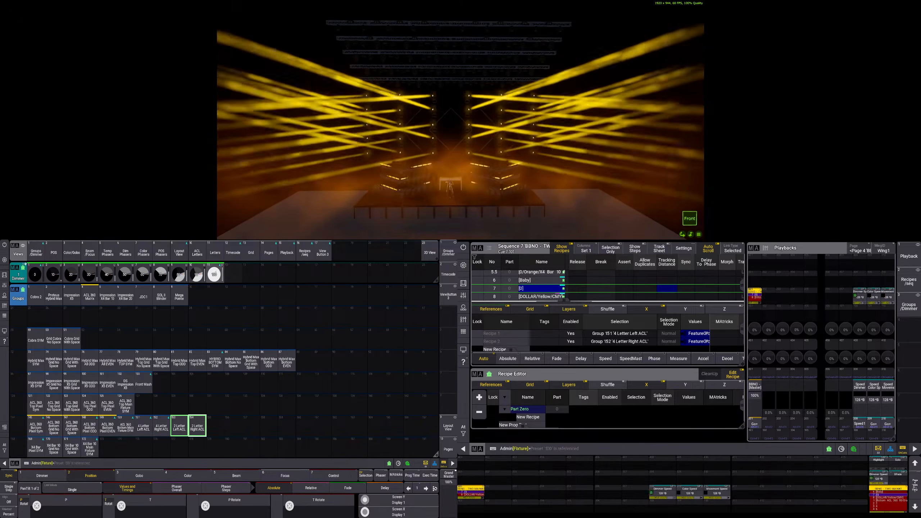
Find the NO dimmer preset and apply it to the selected 2 Letter ACL groups as recipes
click(200, 253)
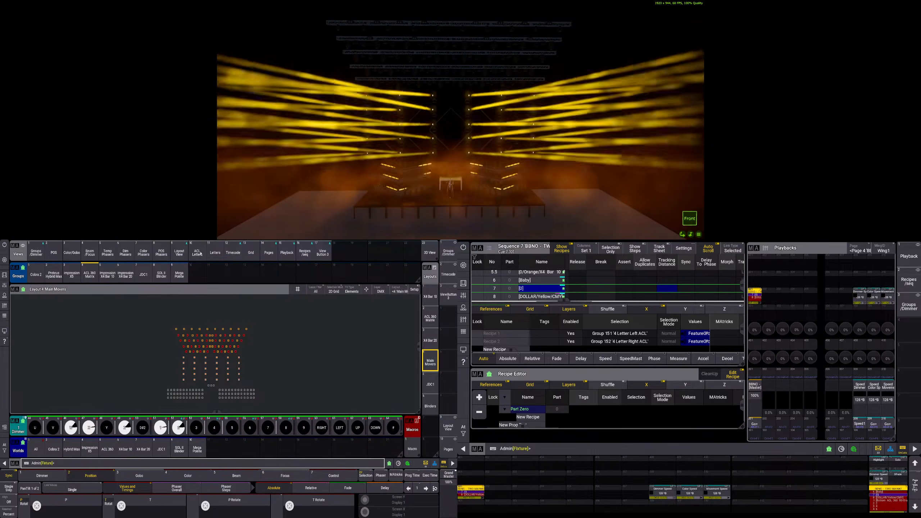
click(36, 252)
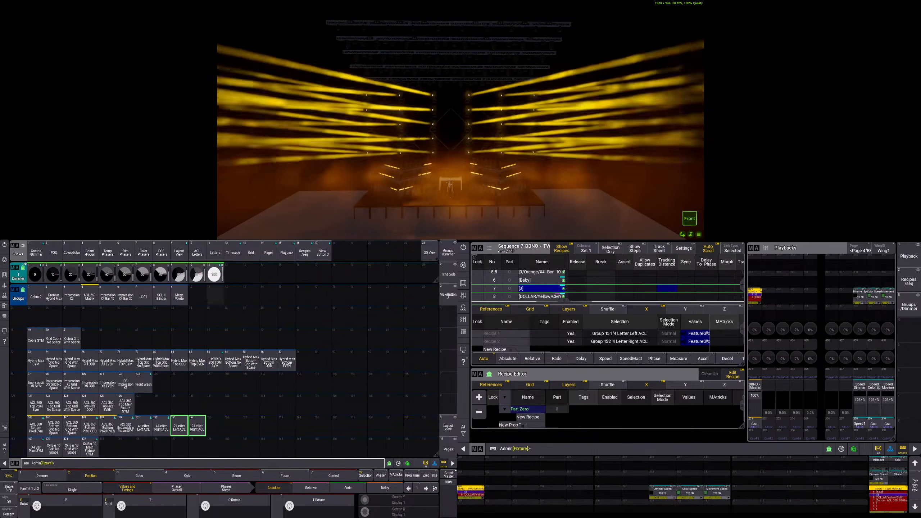
scroll(219, 276, down, 3)
scroll(220, 275, up, 1)
scroll(218, 275, down, 1)
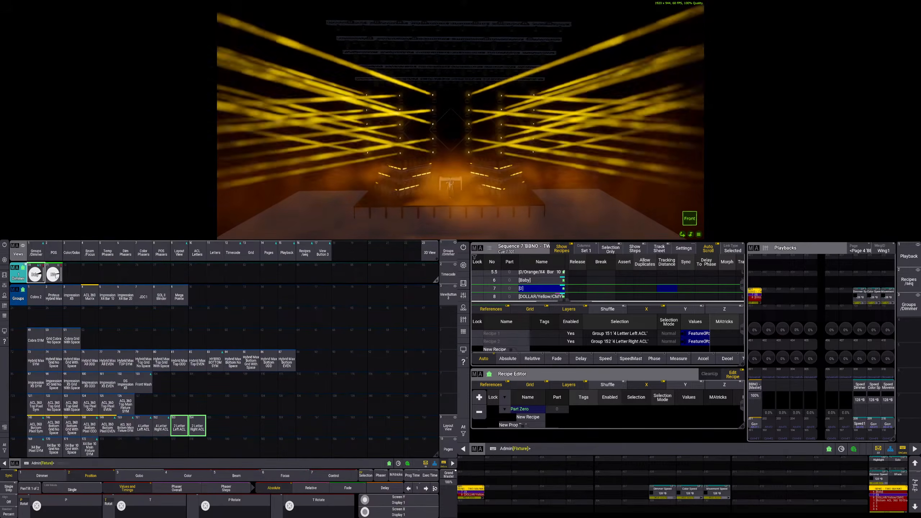
click(53, 275)
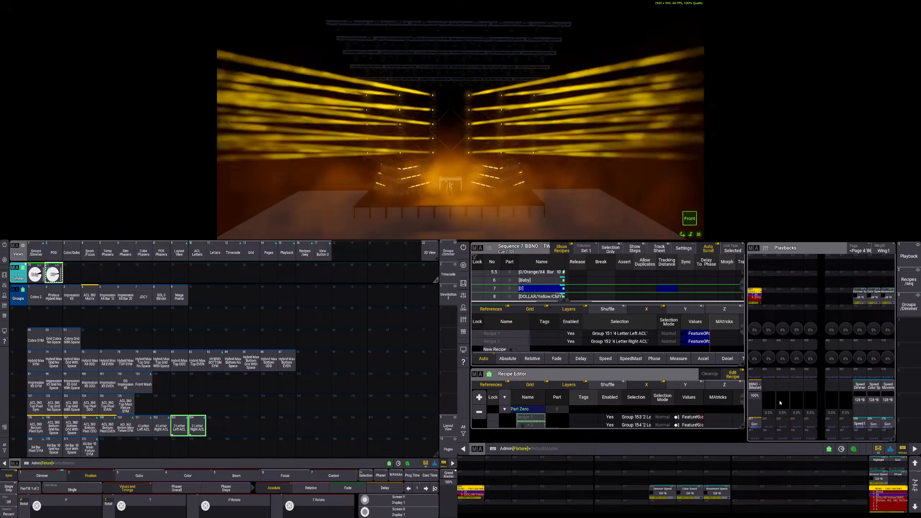
Add the 100 dimmer preset for the 2 Letter ACL groups, store the recipes into cue 7 and clear the programmer
click(39, 260)
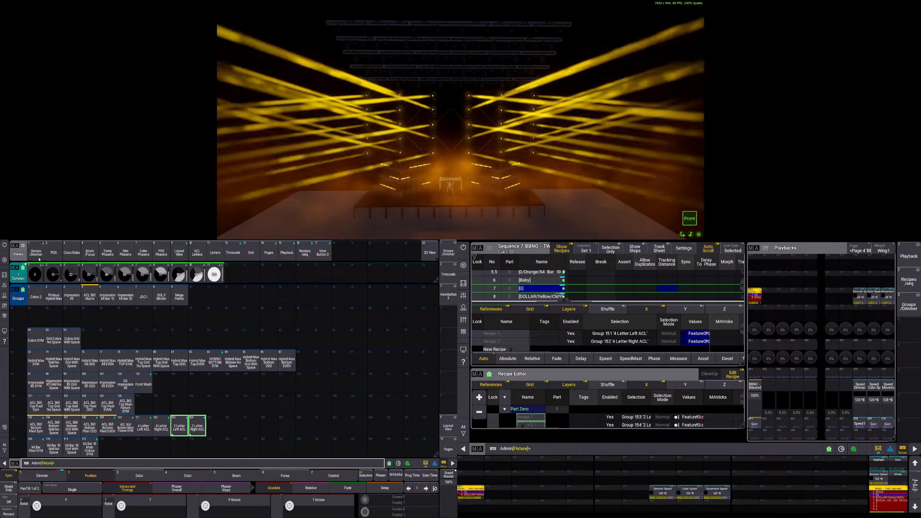
click(220, 282)
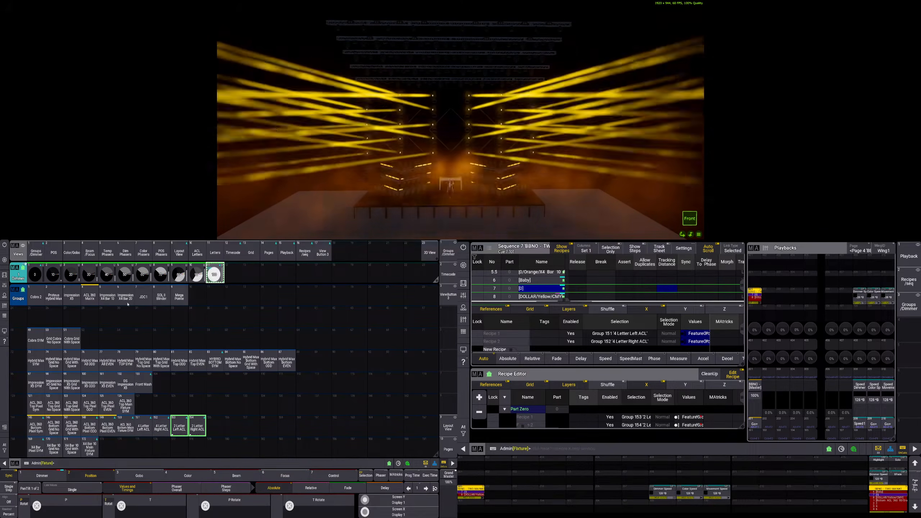
drag(743, 399, 743, 416)
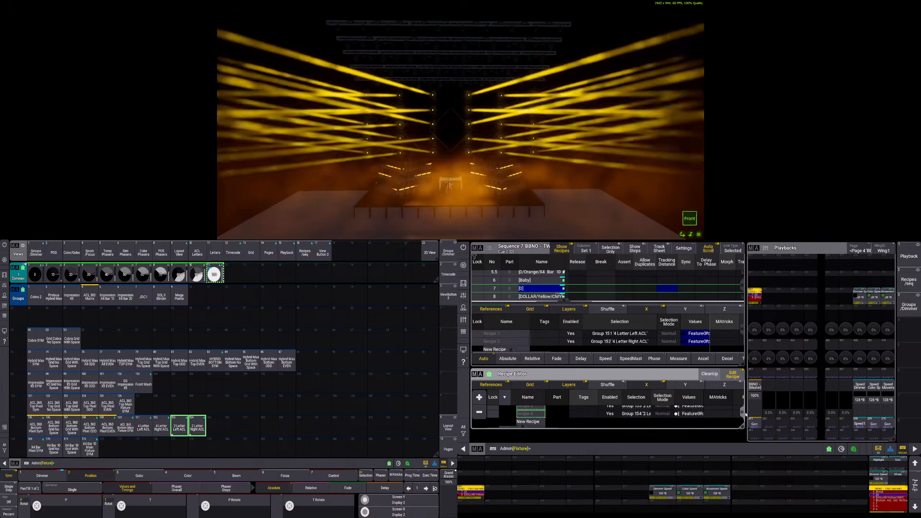
key(s)
click(556, 289)
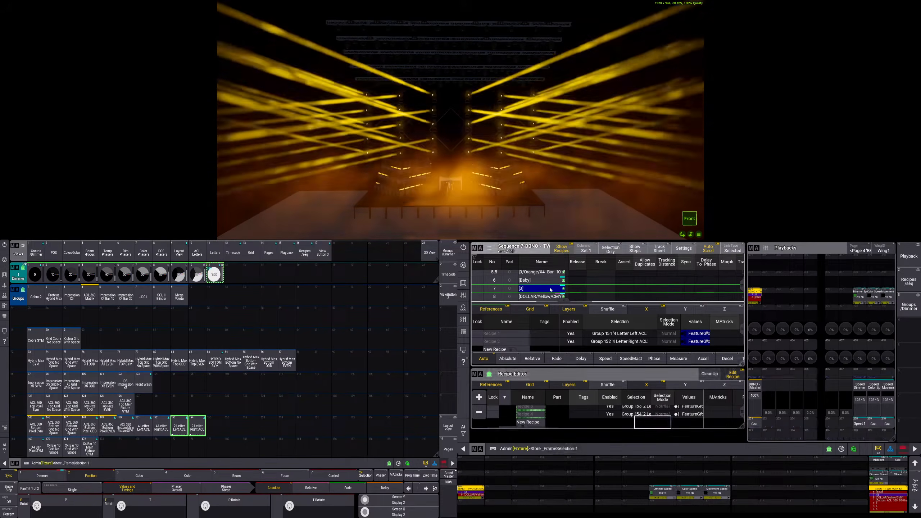
click(662, 420)
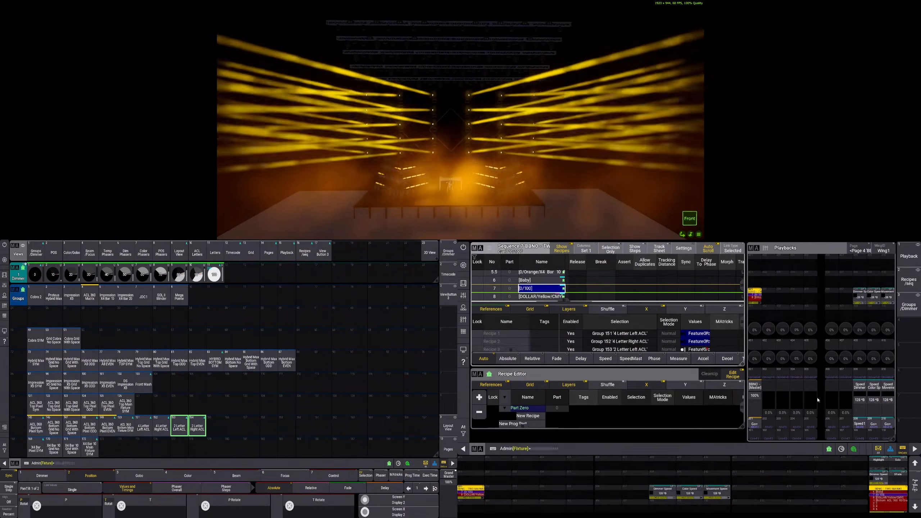
key(Escape)
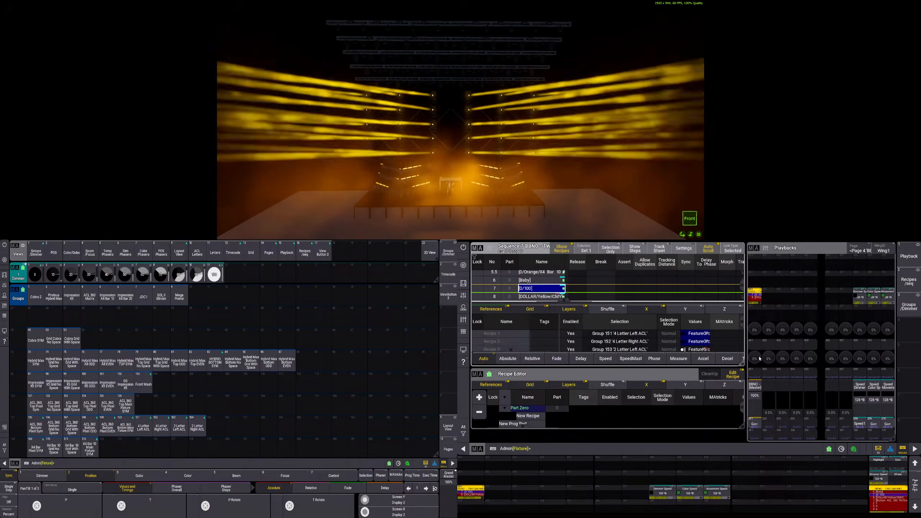
Run the BBNO - TWO sequence through its cues up to the DOLLAR cue to check the stored cue 7 recipes
click(760, 428)
click(758, 427)
click(758, 427)
click(759, 427)
click(759, 427)
click(758, 427)
click(759, 427)
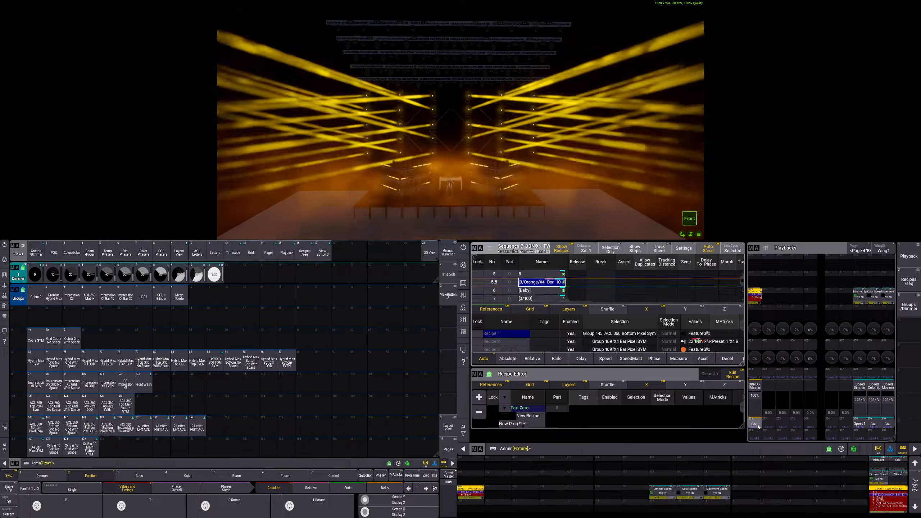
click(758, 427)
click(758, 427)
click(758, 427)
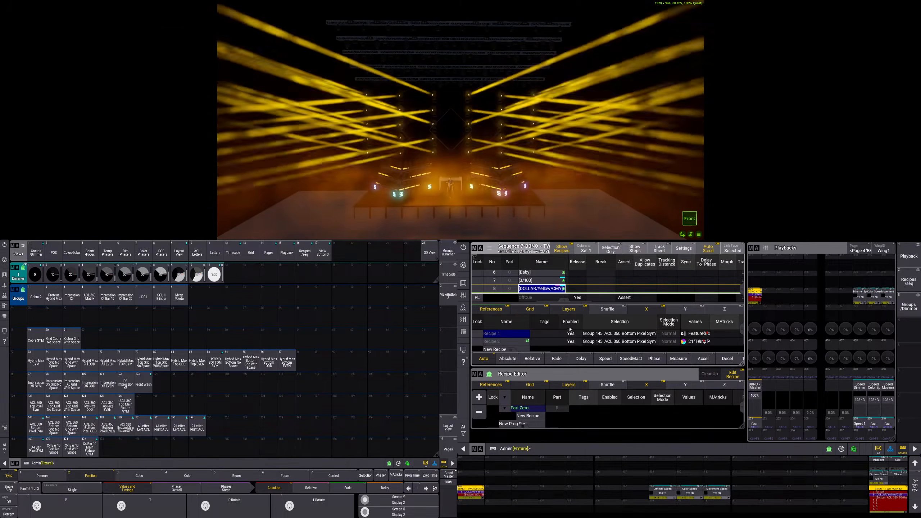
Delete the 2 Letter Left ACL and 2 Letter Right ACL recipes from cue 7, leaving only the 4 Letter recipes
click(535, 282)
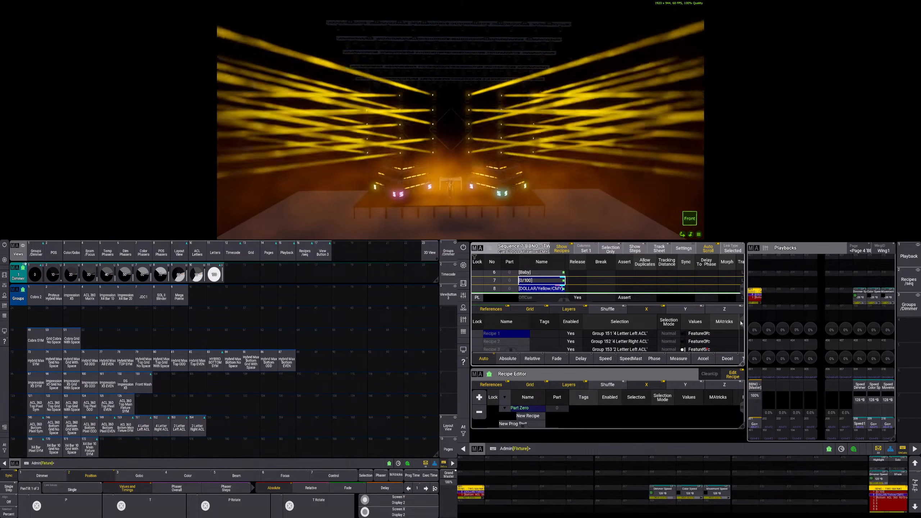
drag(743, 323, 741, 331)
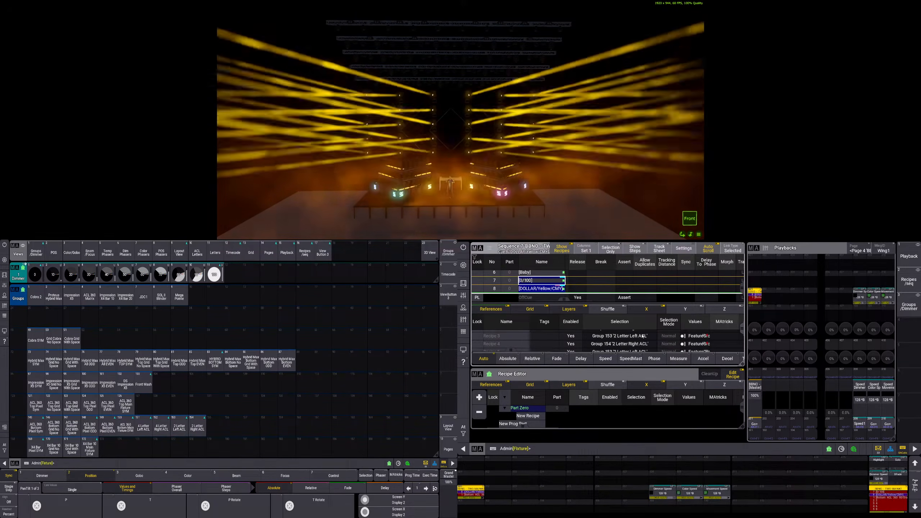
click(507, 339)
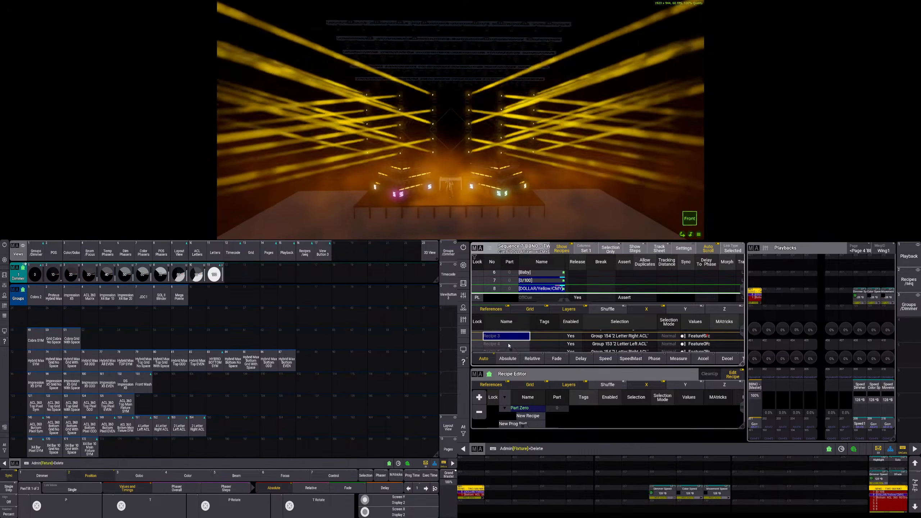
click(509, 345)
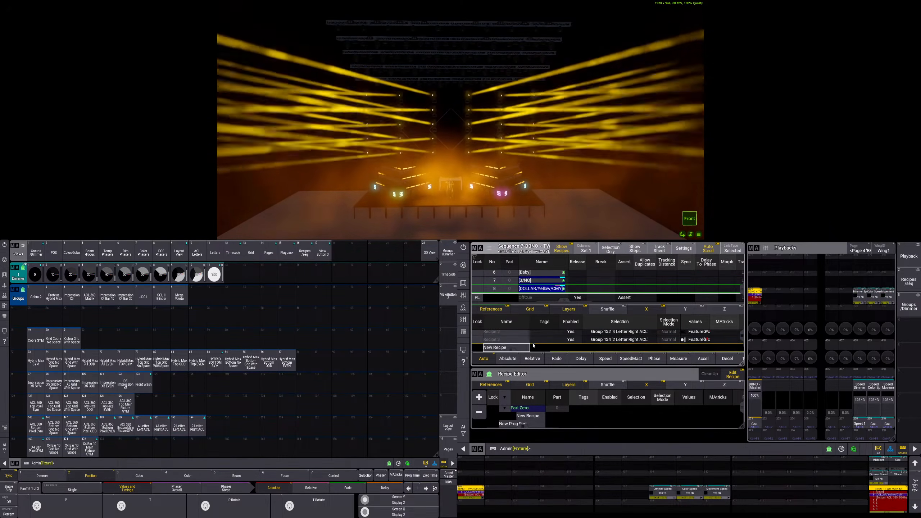
click(517, 341)
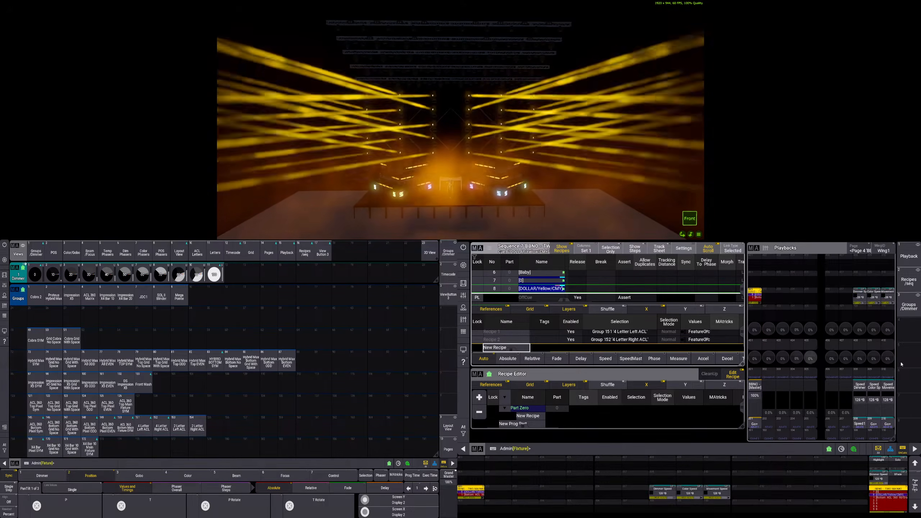
Apply the NO dimmer preset to the 2 Letter Left and Right ACL groups, store it into cue 7, clear the programmer and rerun the sequence
click(180, 425)
click(197, 426)
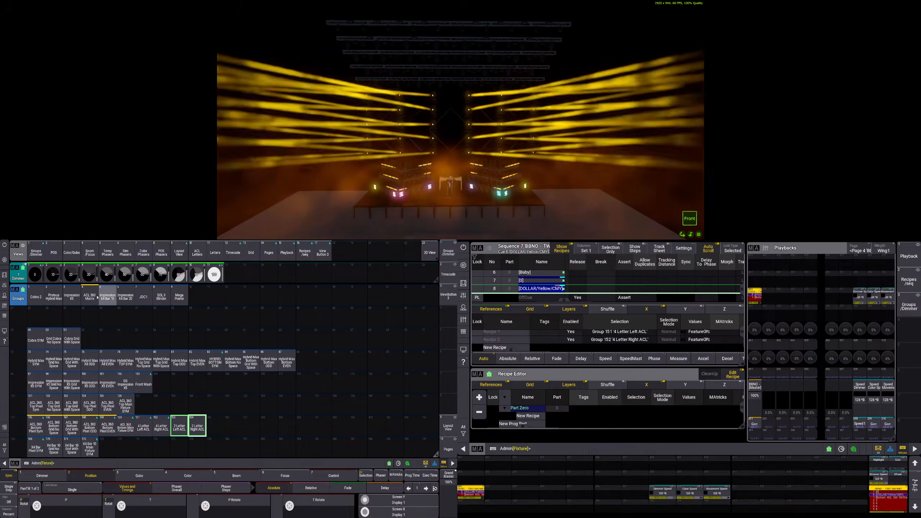
scroll(176, 277, down, 3)
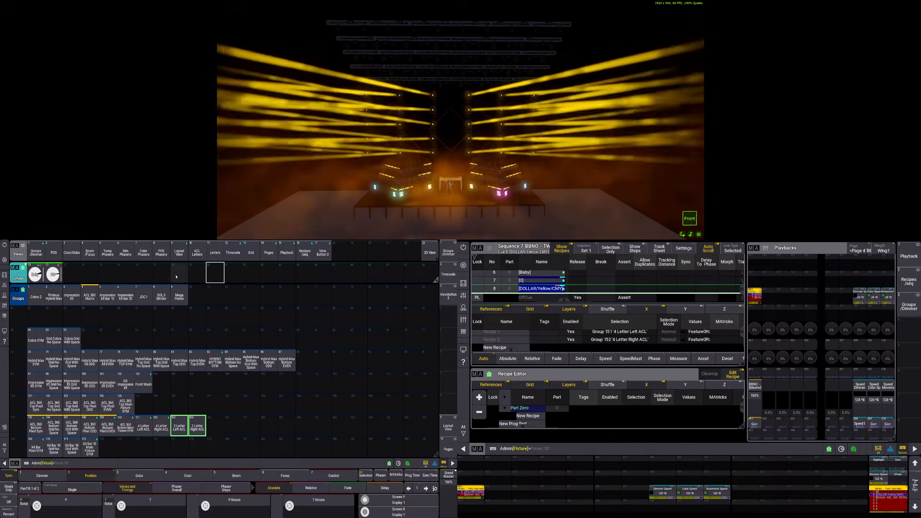
click(54, 275)
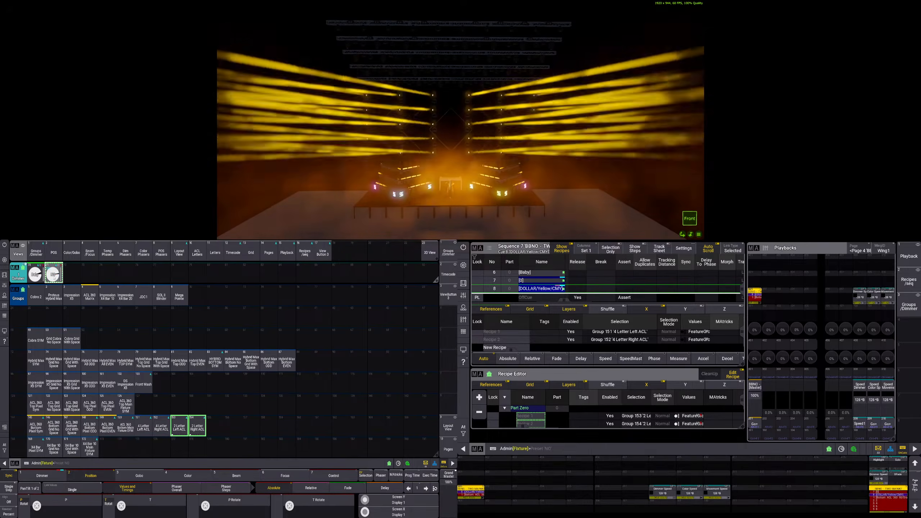
click(754, 425)
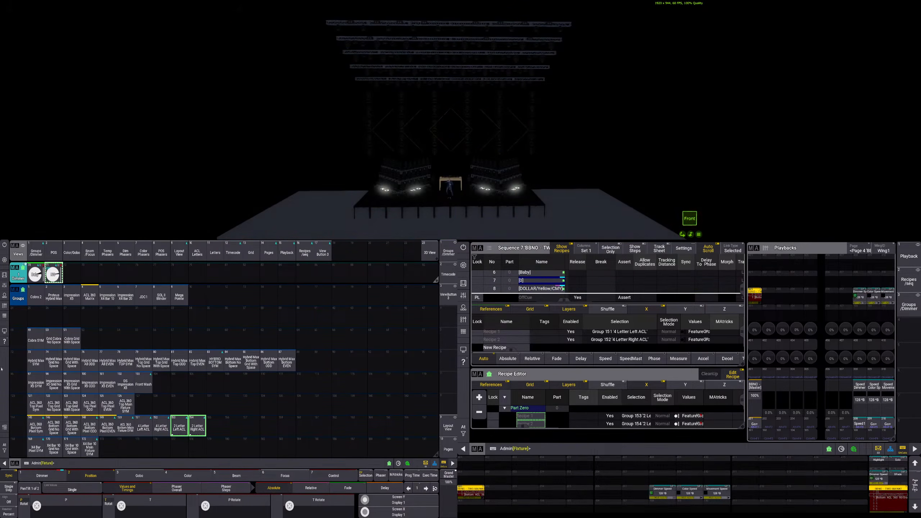
key(s)
click(536, 285)
click(655, 422)
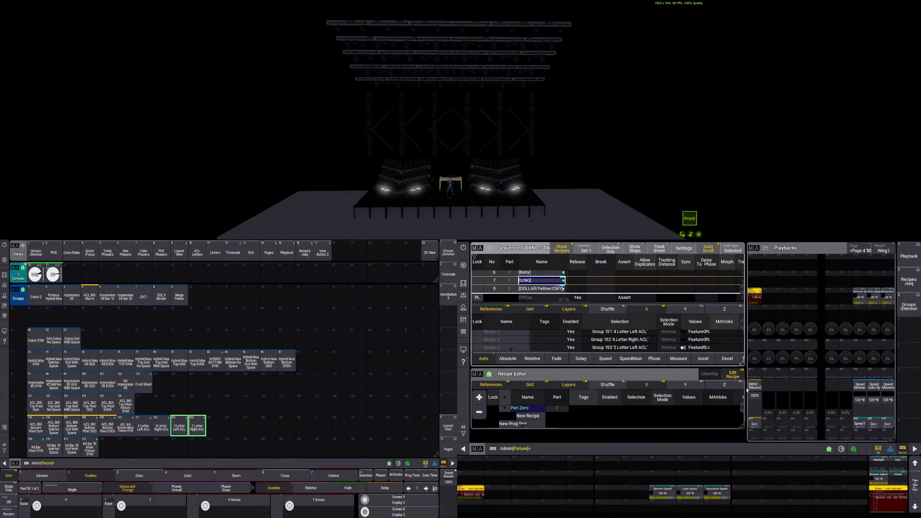
key(c)
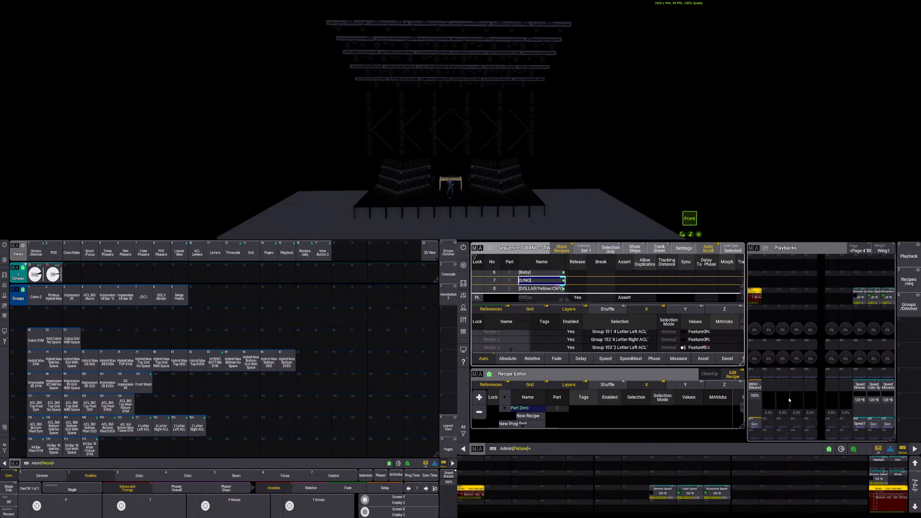
click(758, 425)
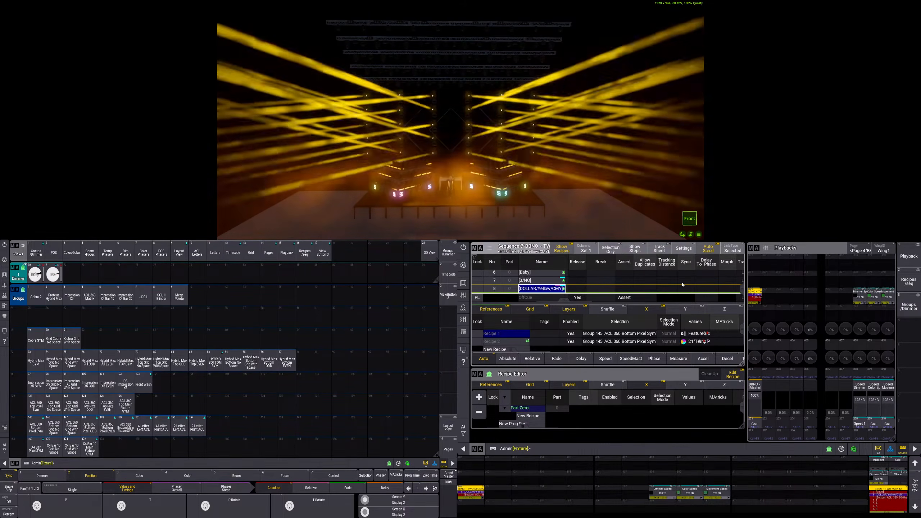
Set the tracking distance of cue 7 and of the [Baby] cue 6 to 0
click(663, 281)
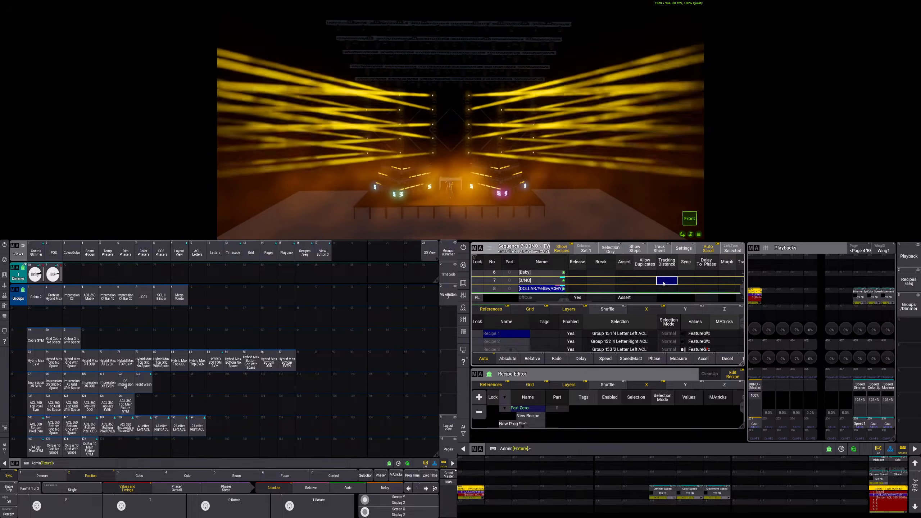
right_click(665, 283)
click(747, 356)
click(679, 355)
click(711, 370)
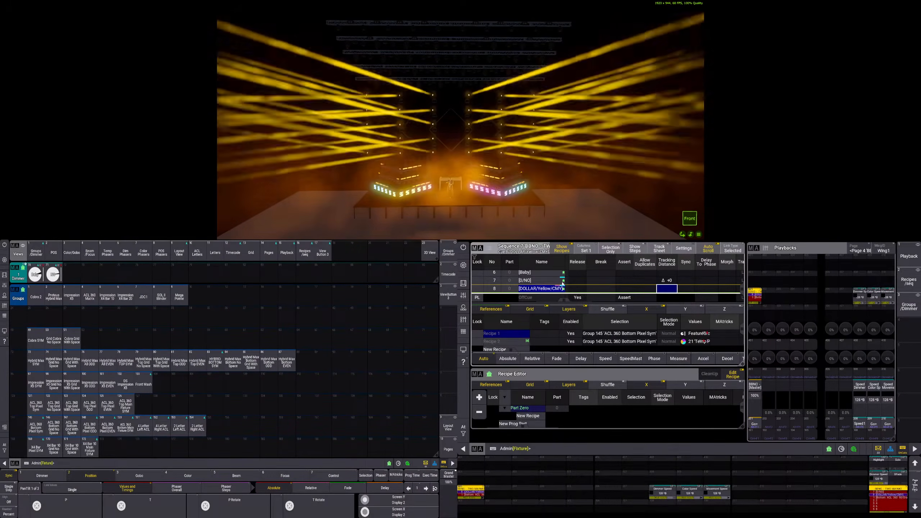
click(666, 273)
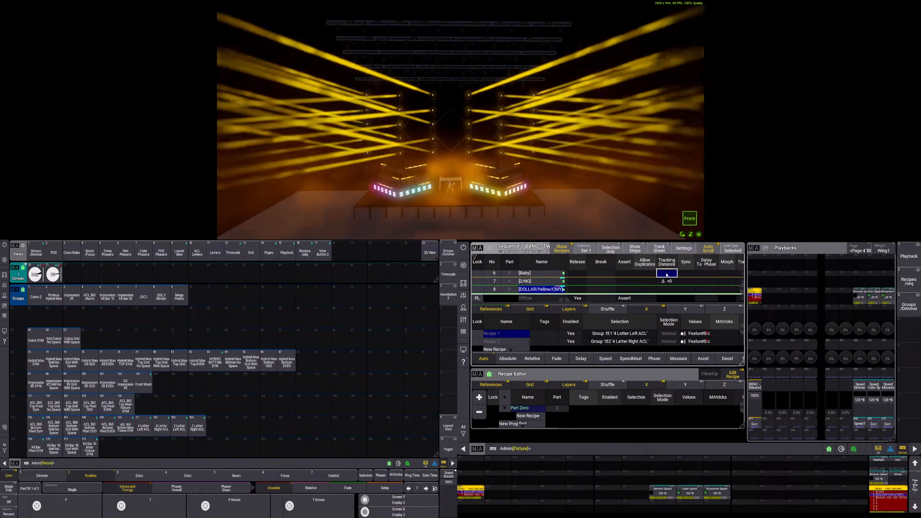
click(666, 274)
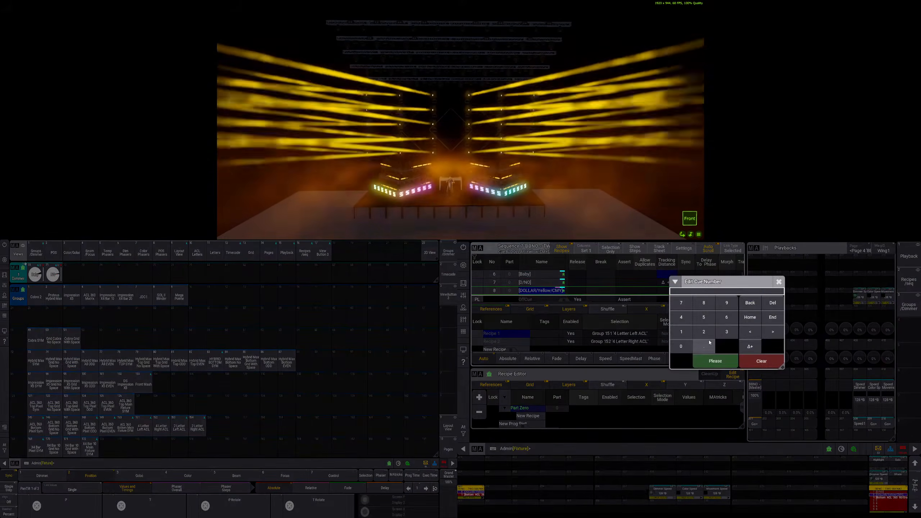
click(686, 349)
click(703, 359)
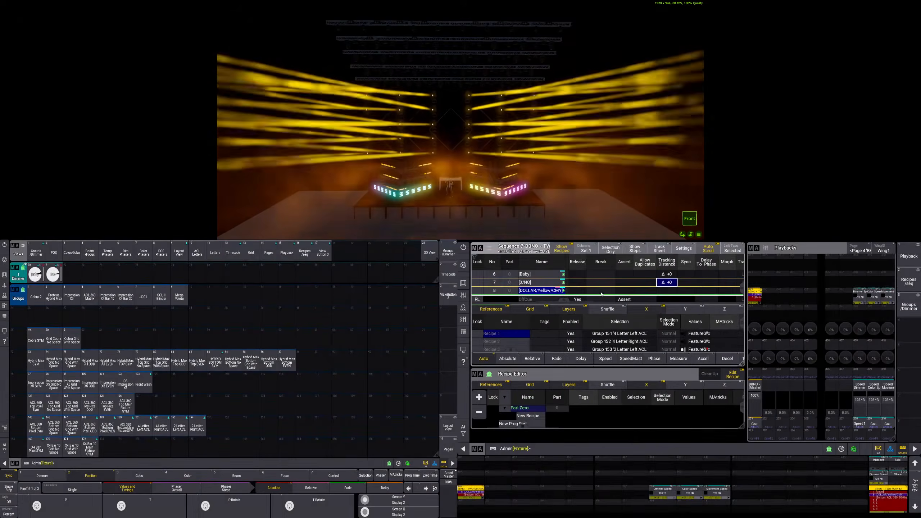
Delete the 4 Letter Left ACL and 4 Letter Right ACL recipes from cue 7
click(541, 283)
scroll(746, 348, down, 2)
scroll(715, 334, up, 2)
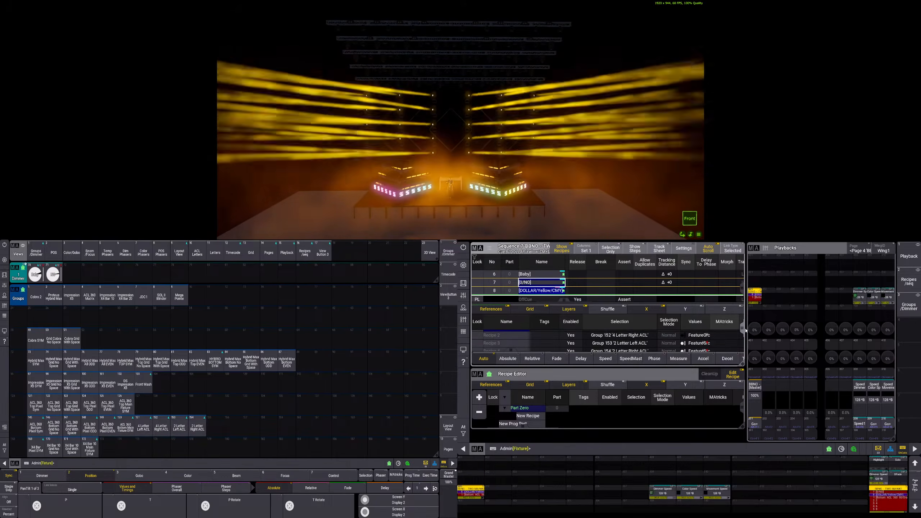
key(Delete)
click(518, 335)
key(Delete)
click(518, 336)
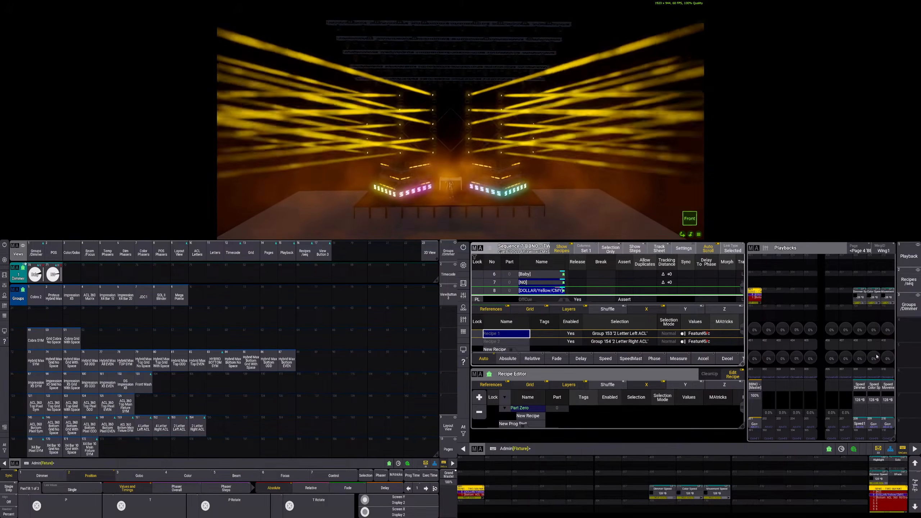
Run the BBNO - TWO sequence up to the DOLLAR cue to check the tracking distance changes
click(753, 425)
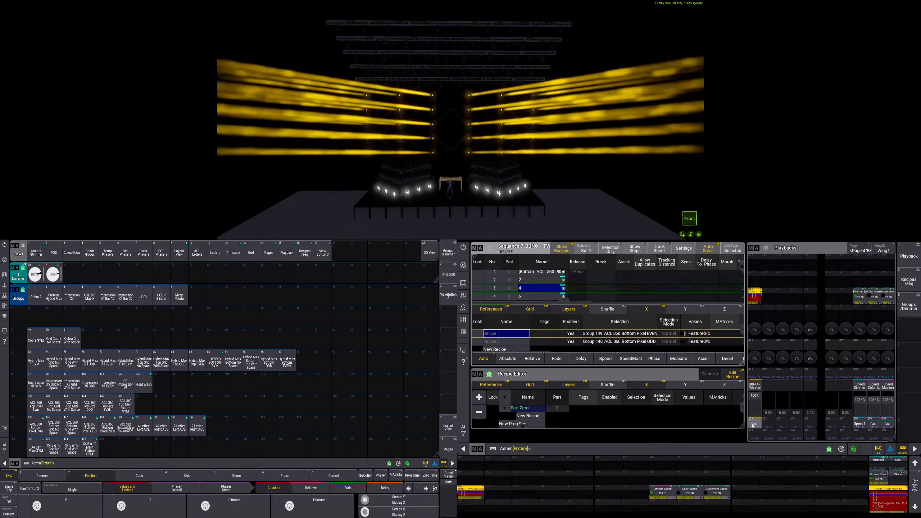
click(753, 426)
click(753, 426)
click(753, 426)
click(753, 426)
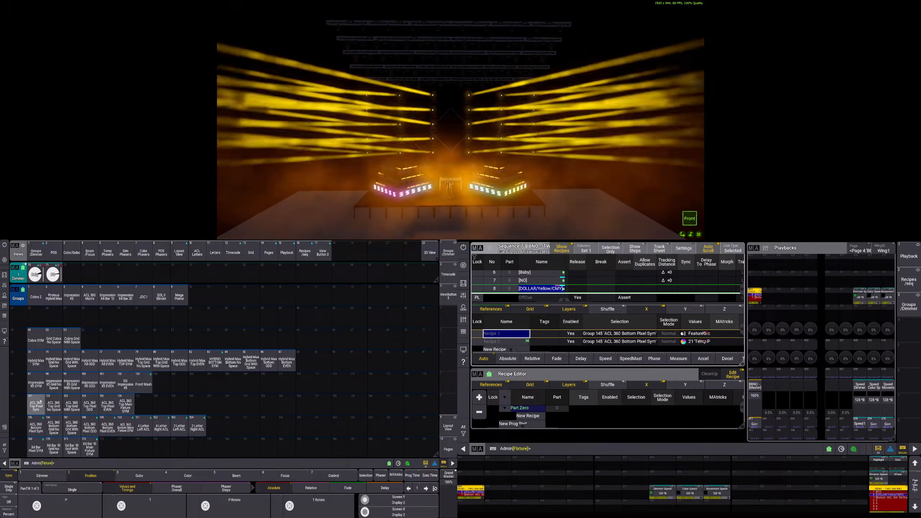
Turn off recipe editing and check the cue events on the BBNO - TWO timecode timeline
click(733, 374)
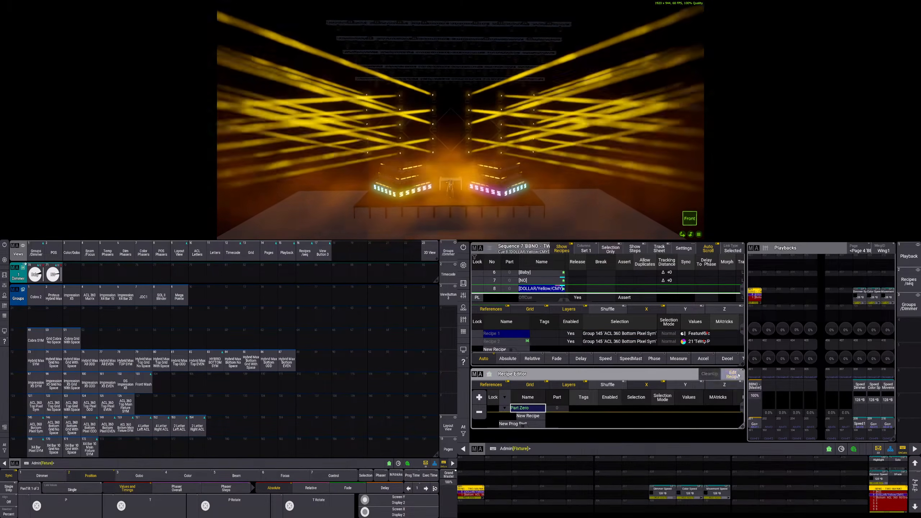
key(ctrl+s)
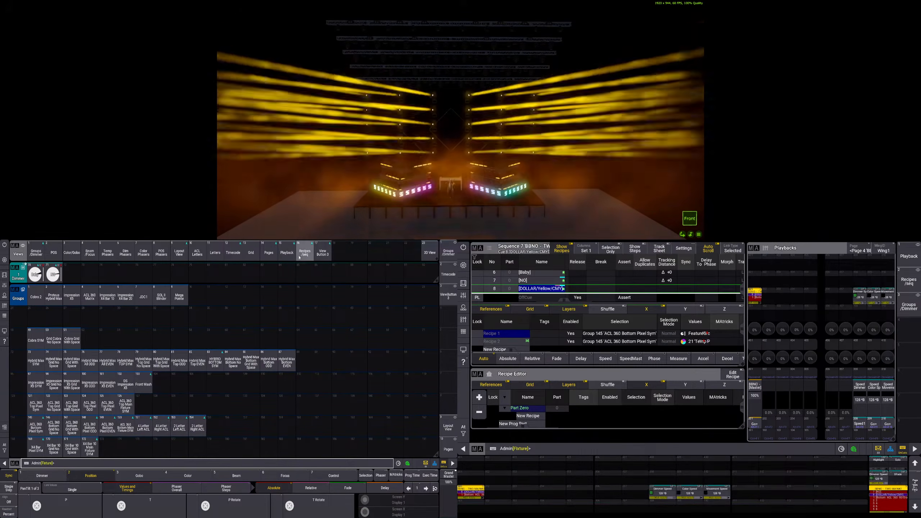
click(231, 253)
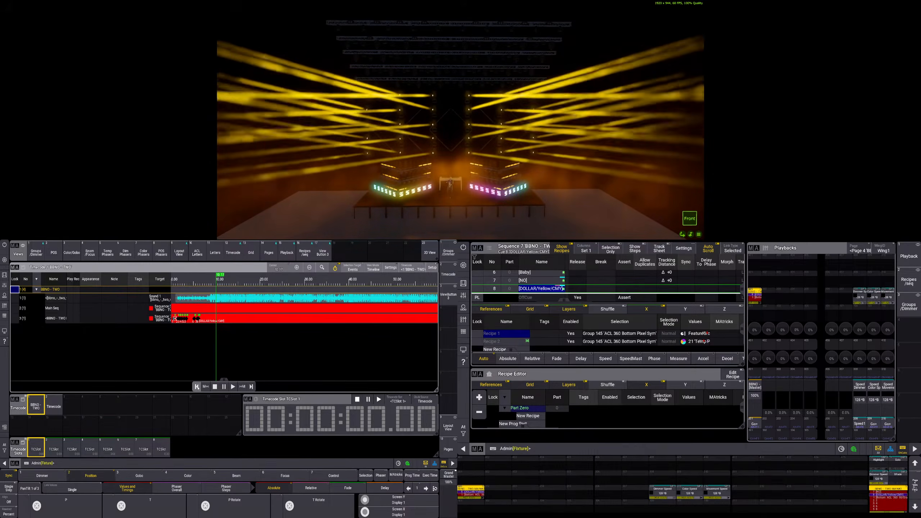
click(35, 253)
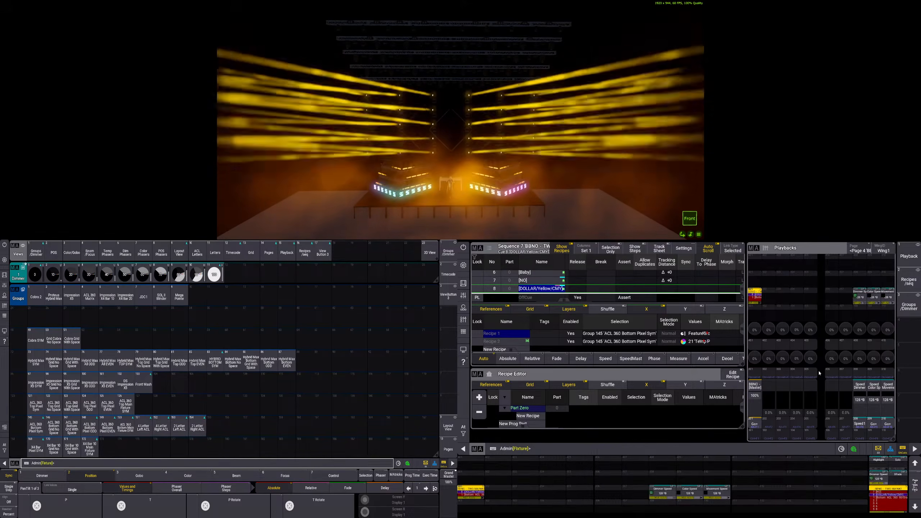
Enable recipe editing, select the HYBRID BOTTOM SYM group and bring up the position presets
click(736, 375)
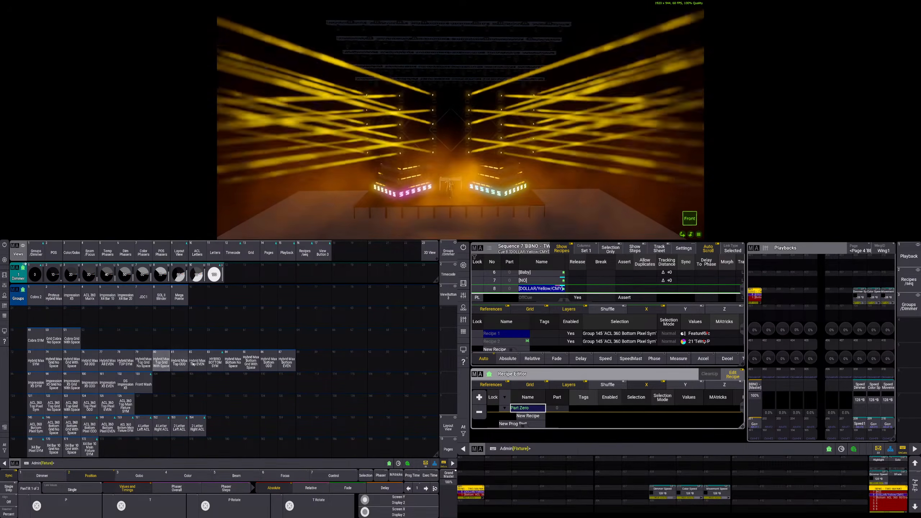
click(215, 360)
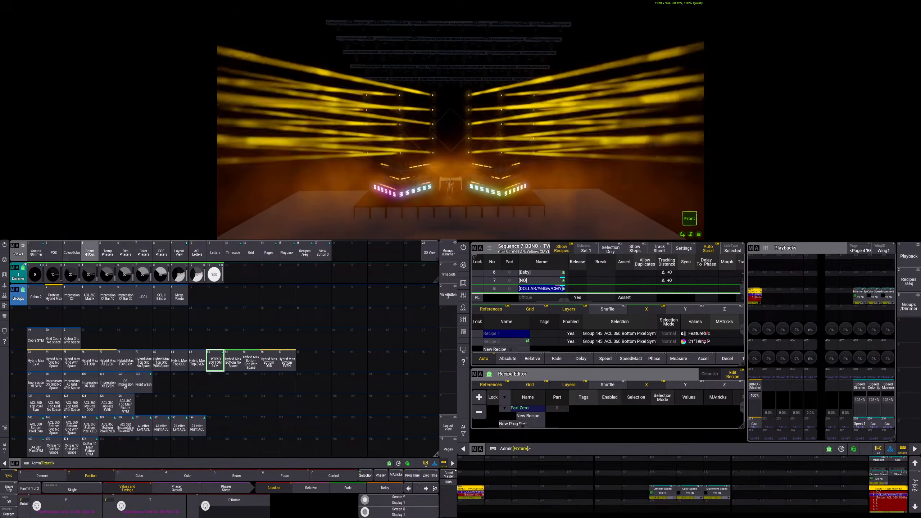
click(54, 253)
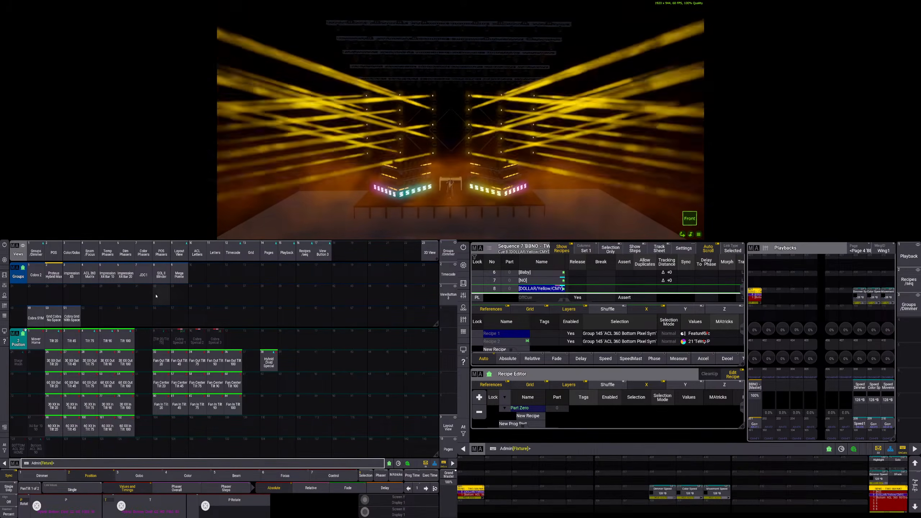
Try fan position presets such as Fan Center Tilt 90 and Fan In Tilt 90, 20 and 45 on the group, and undo them
click(229, 367)
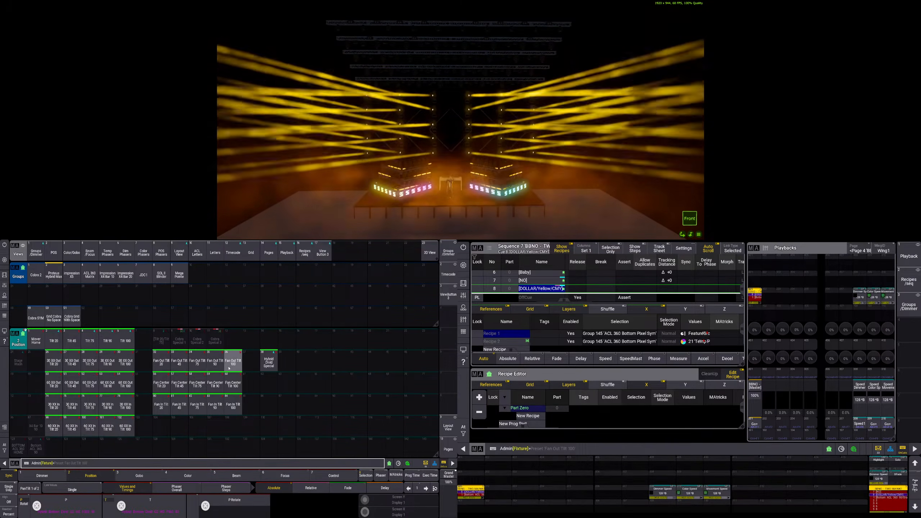
click(232, 387)
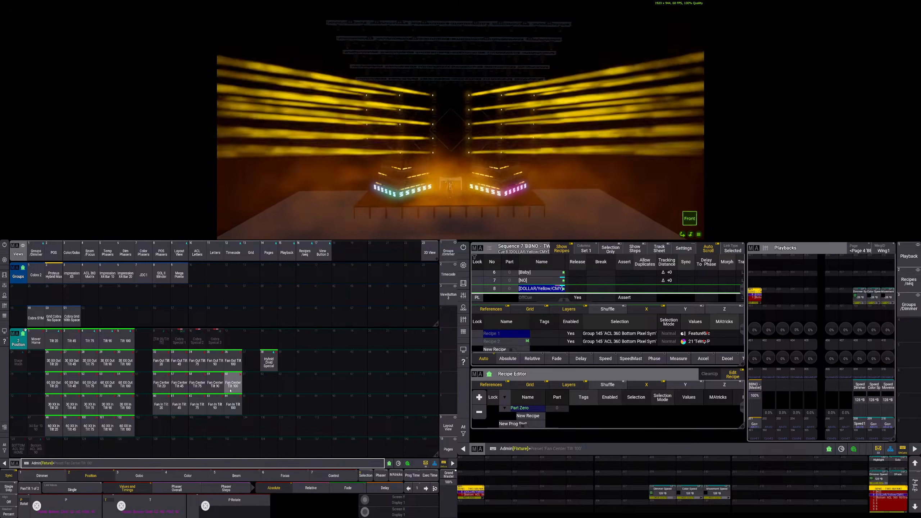
click(216, 386)
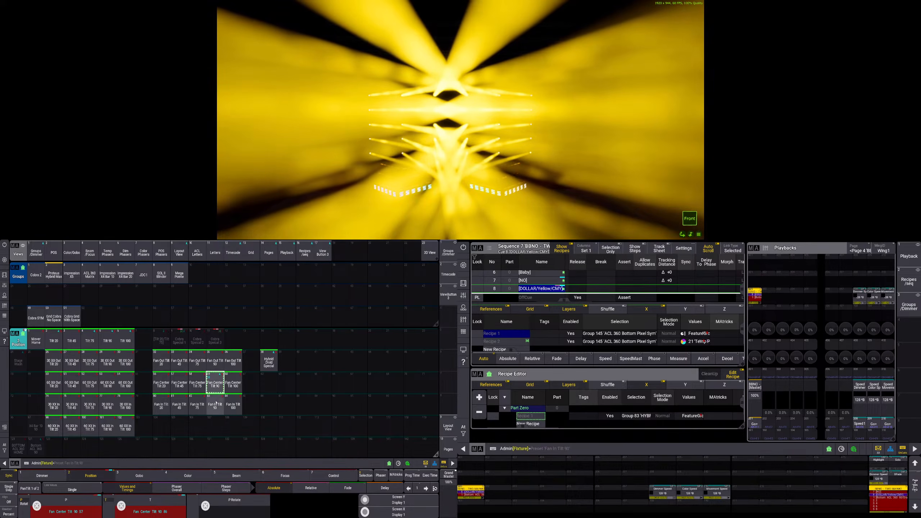
click(216, 405)
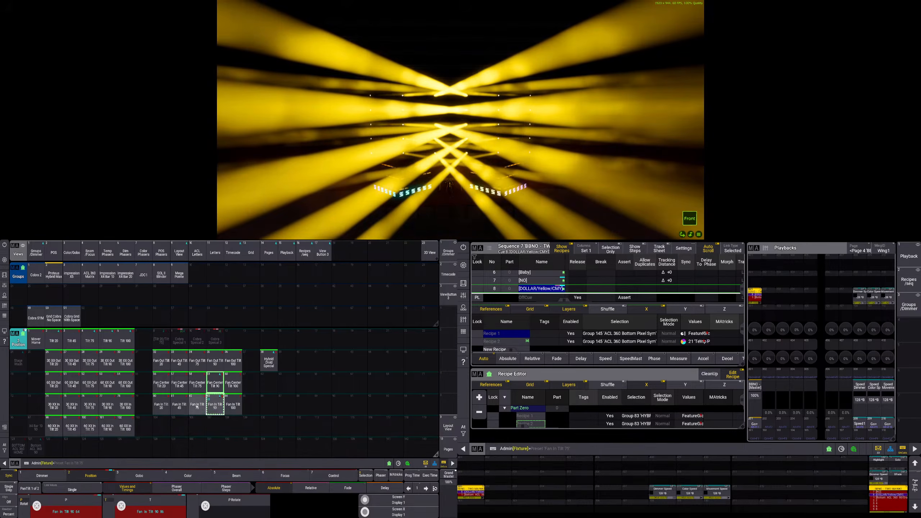
click(168, 408)
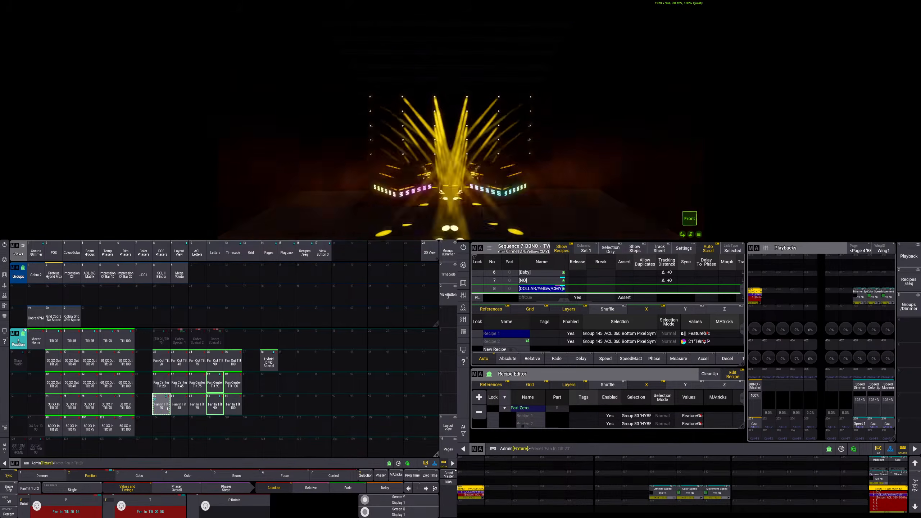
click(178, 408)
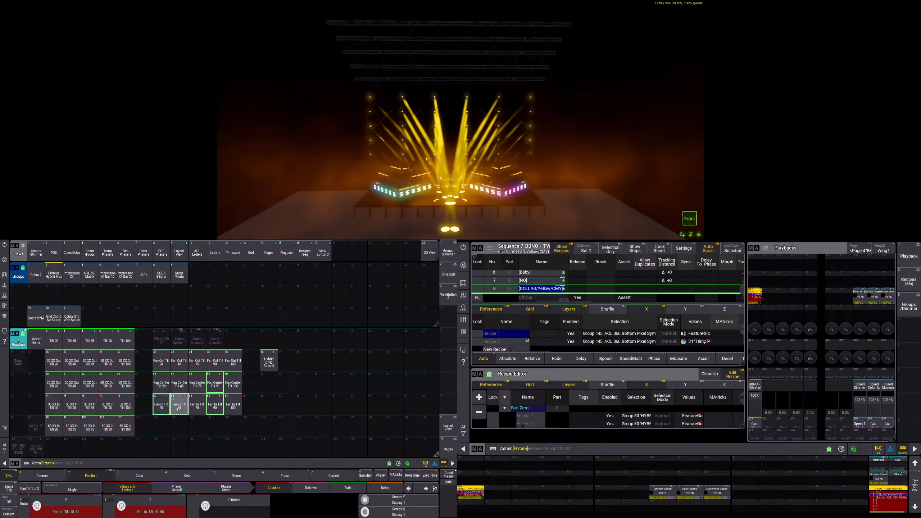
key(ctrl+z)
key(ctrl+z)
Apply the Fan In Tilt 75 position preset to the HYBRID BOTTOM SYM group as a recipe
click(194, 406)
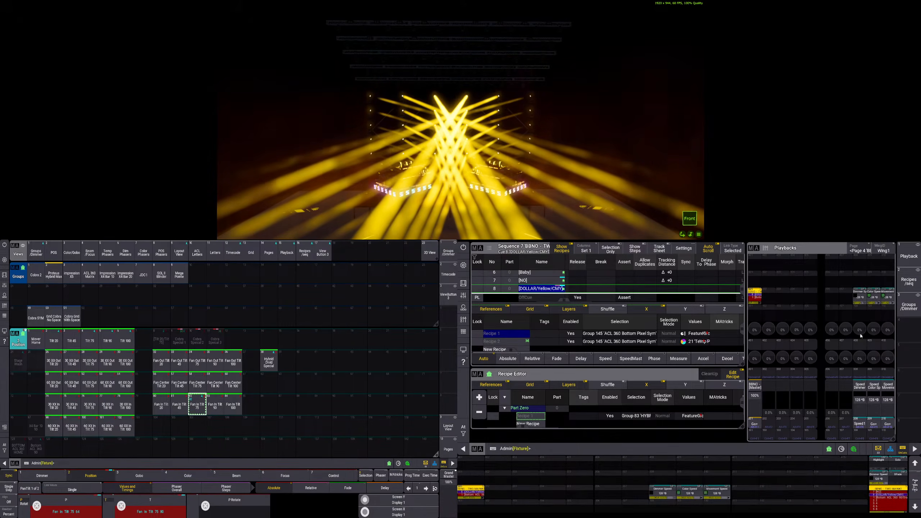
Store the Fan In Tilt 75 recipe as a new cue in the BBNO sequence and play it from the preceding cue
click(755, 299)
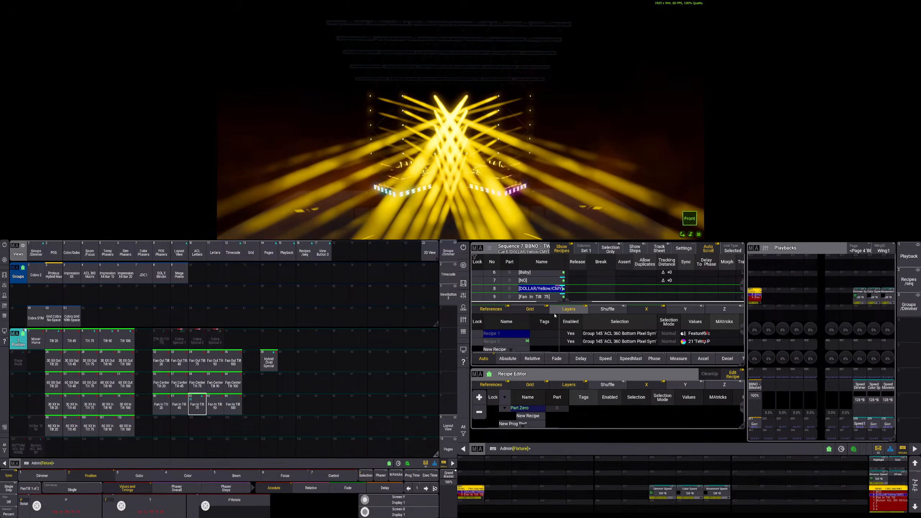
click(753, 423)
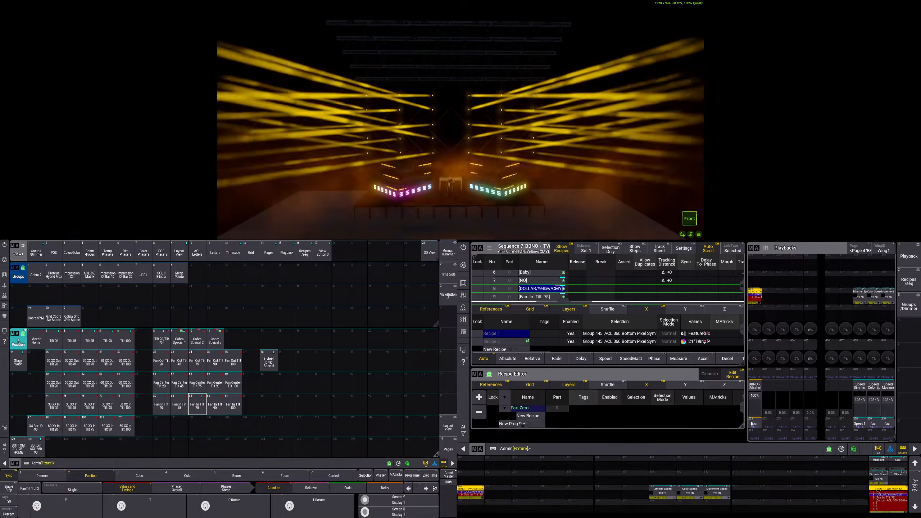
click(753, 424)
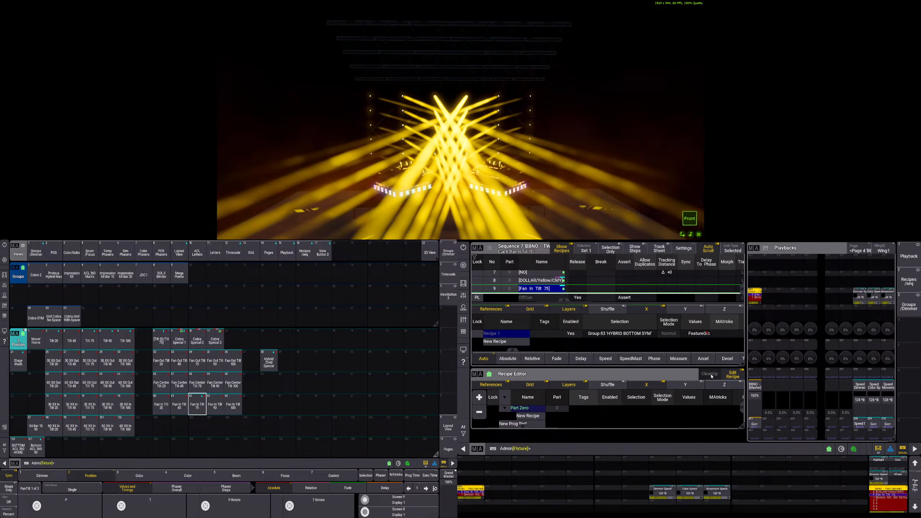
Build recipes applying the dimmer 0 preset to the X4 Bar Pixel SYM and ACL 360 Bottom Pixel Sym groups
click(36, 253)
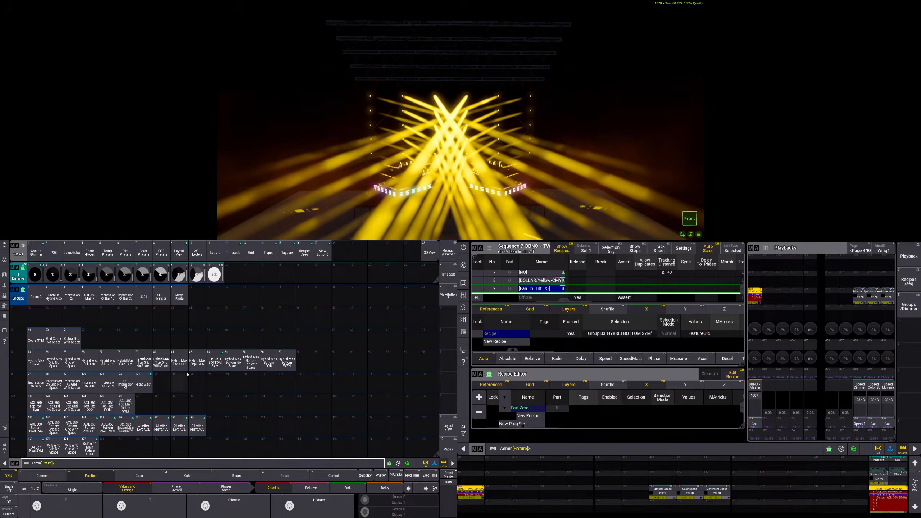
click(36, 446)
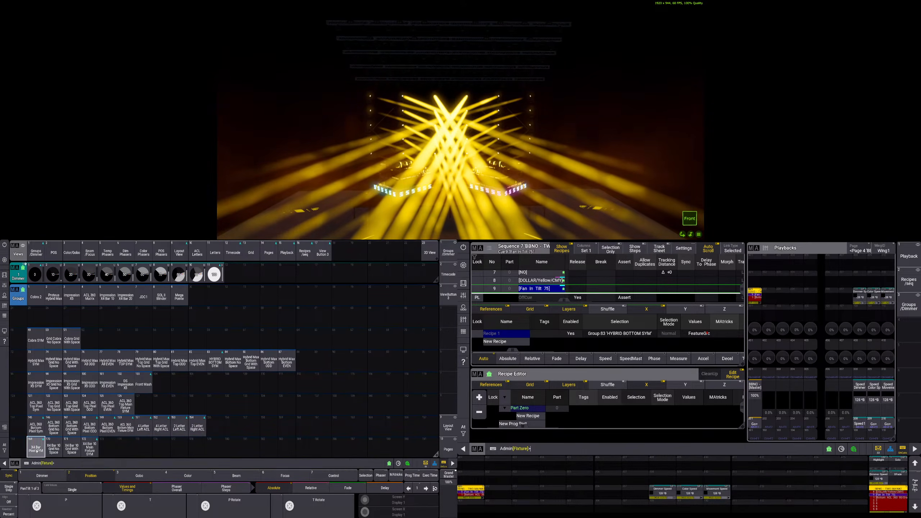
click(37, 276)
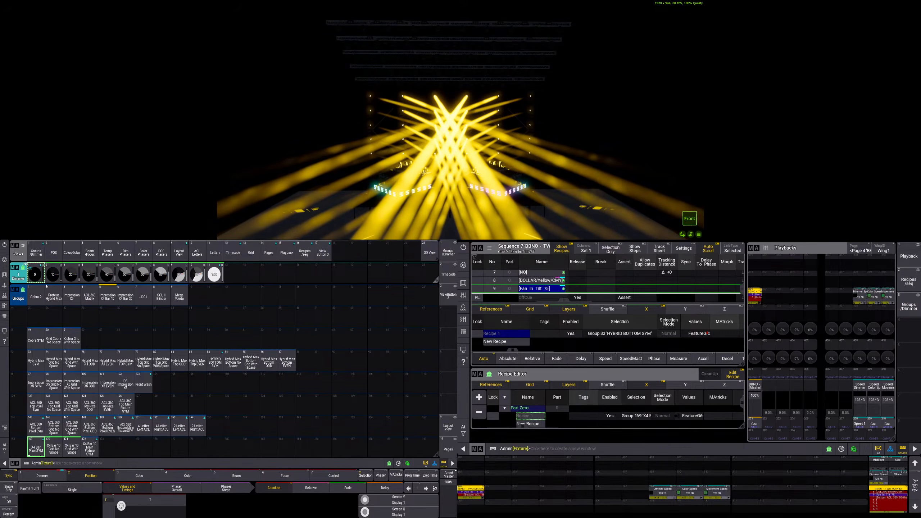
click(38, 431)
click(37, 278)
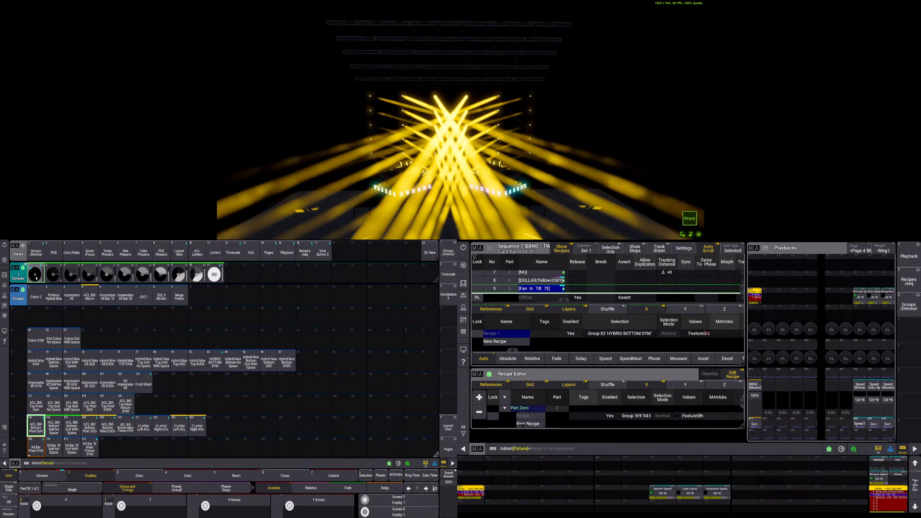
click(36, 277)
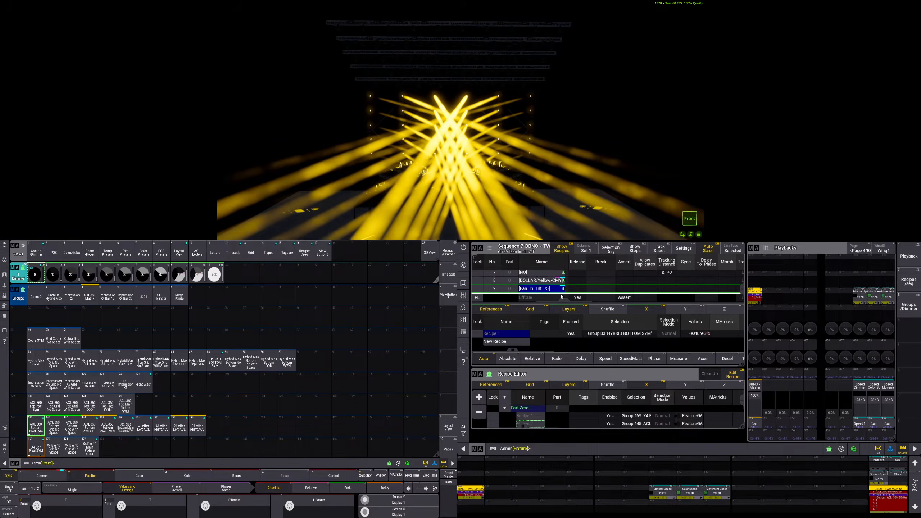
Merge the two dimmer recipes into cue 9 of the BBNO sequence
key(s)
click(541, 289)
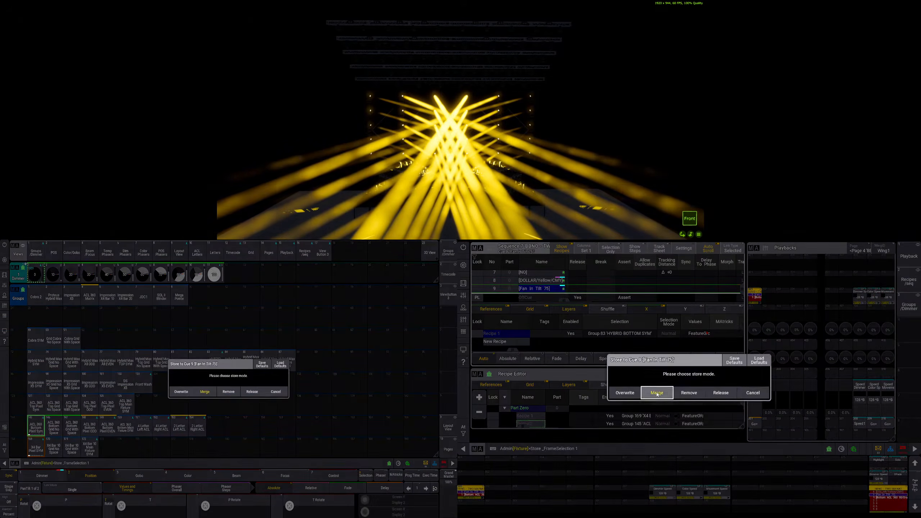
click(657, 393)
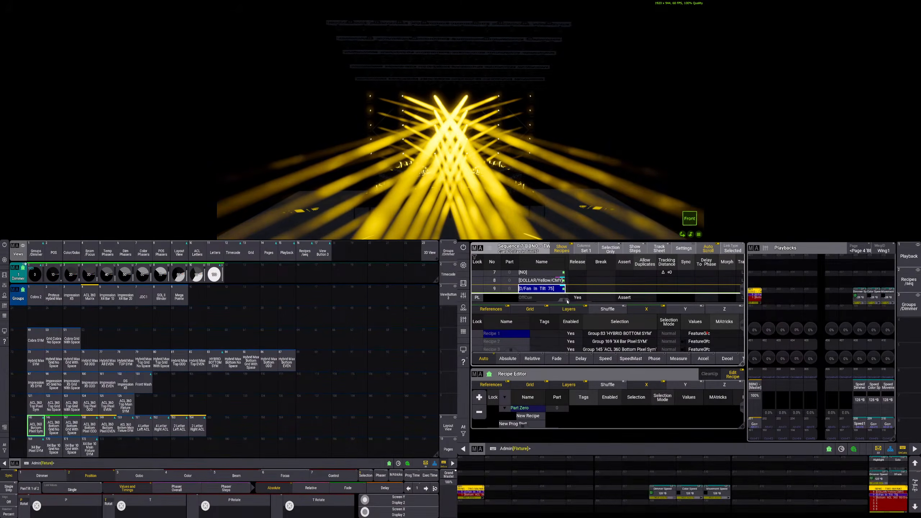
Set the fade time of cue 9 to 2 seconds and clear the programmer
scroll(572, 296, left, 3)
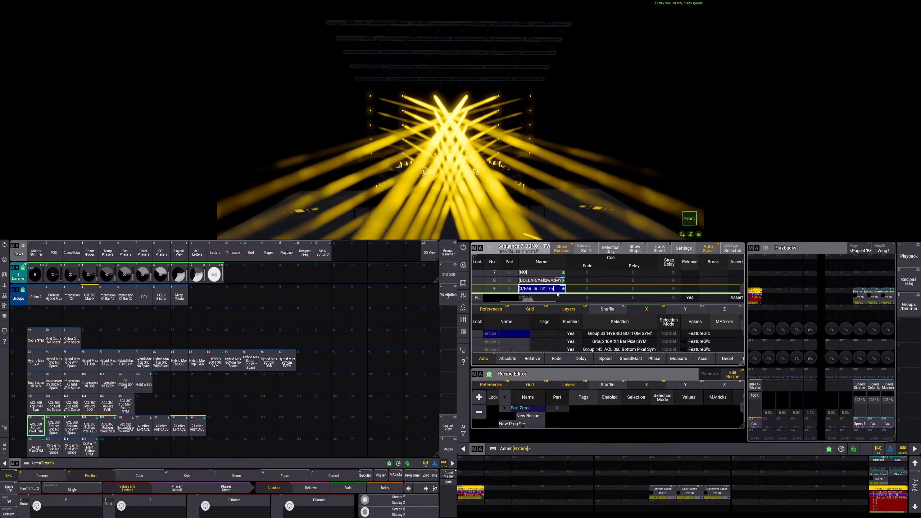
double_click(587, 289)
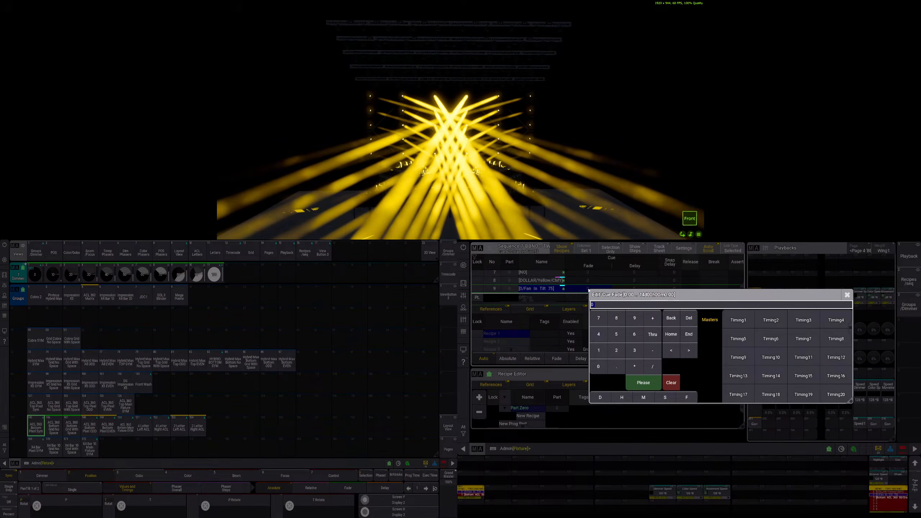
text(2)
key(Return)
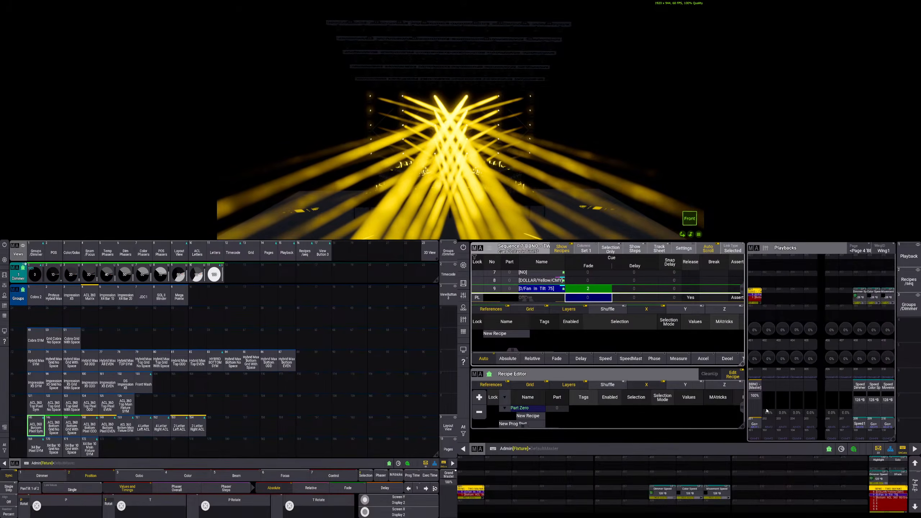
key(Escape)
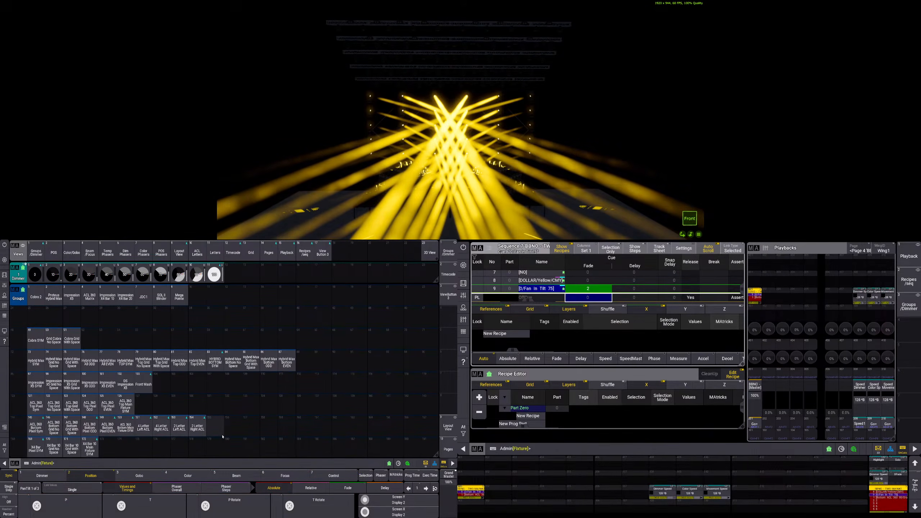
Play through the BBNO sequence cue by cue up to cue 9 to check the faded transition
click(755, 423)
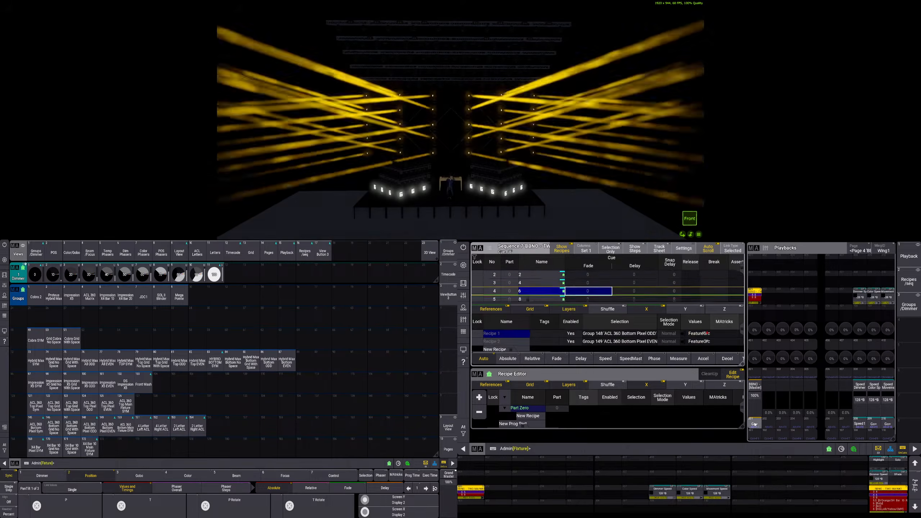
click(755, 424)
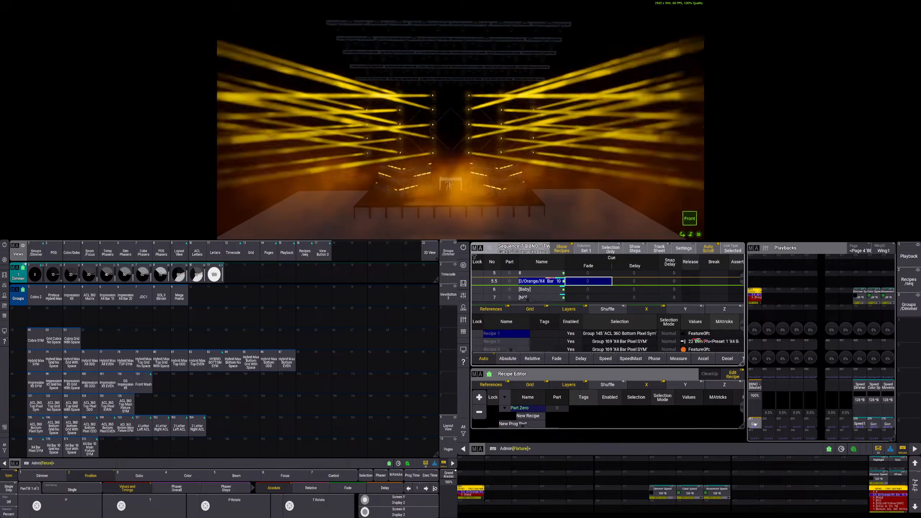
click(754, 424)
click(754, 423)
click(755, 424)
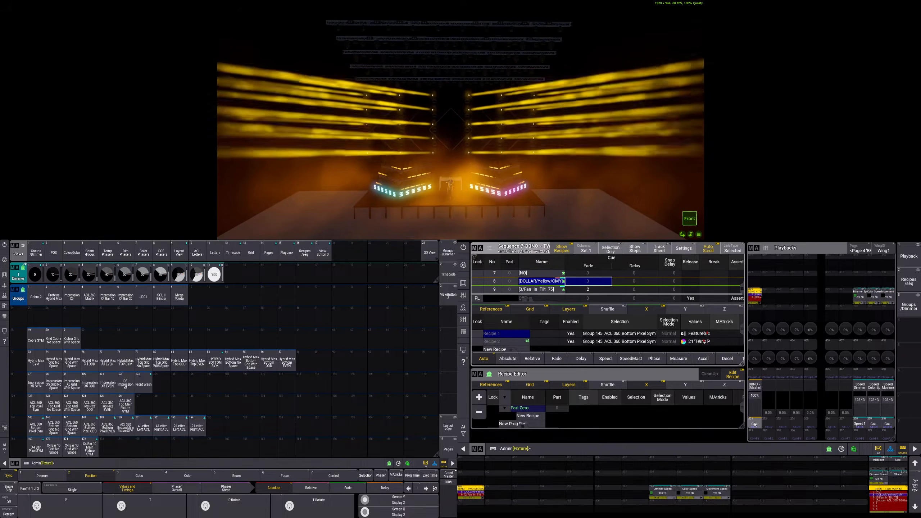
click(755, 423)
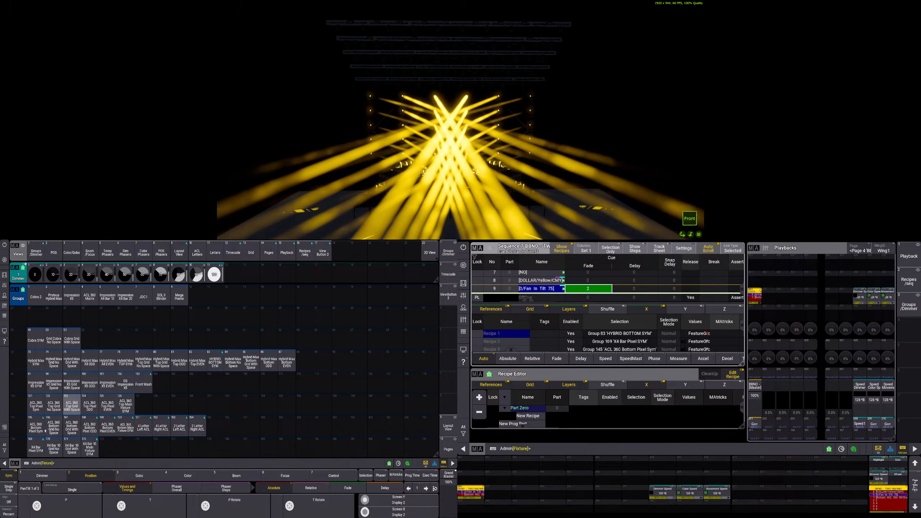
Apply the dimmer 0 preset to the Hybrid Max Bottom No Space group as a recipe and store it as cue 10
click(233, 364)
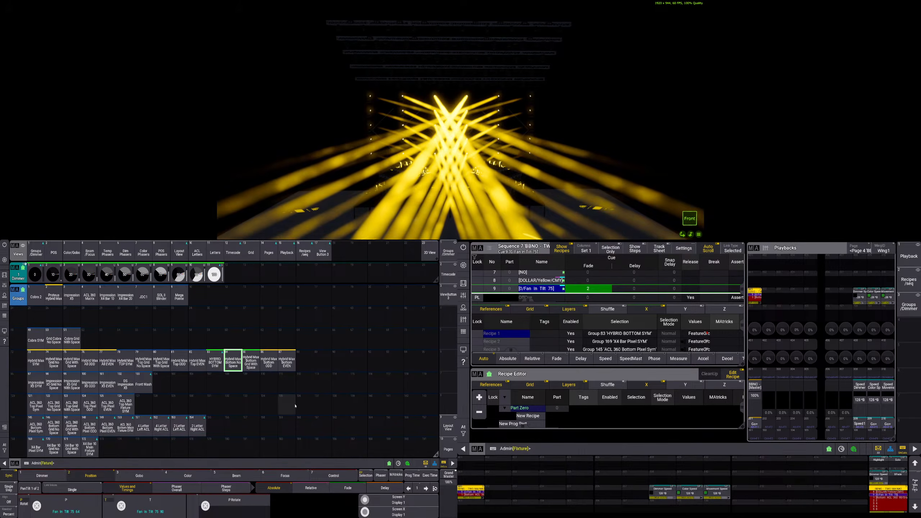
click(378, 486)
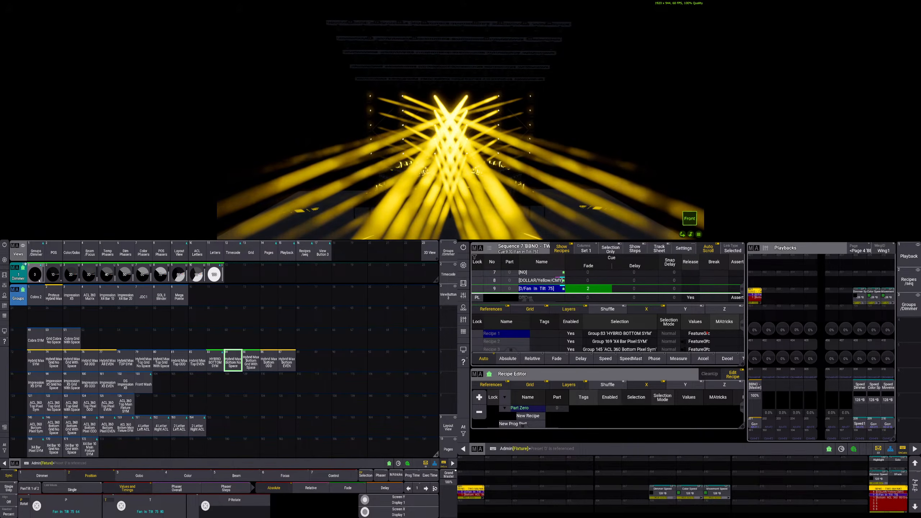
click(39, 280)
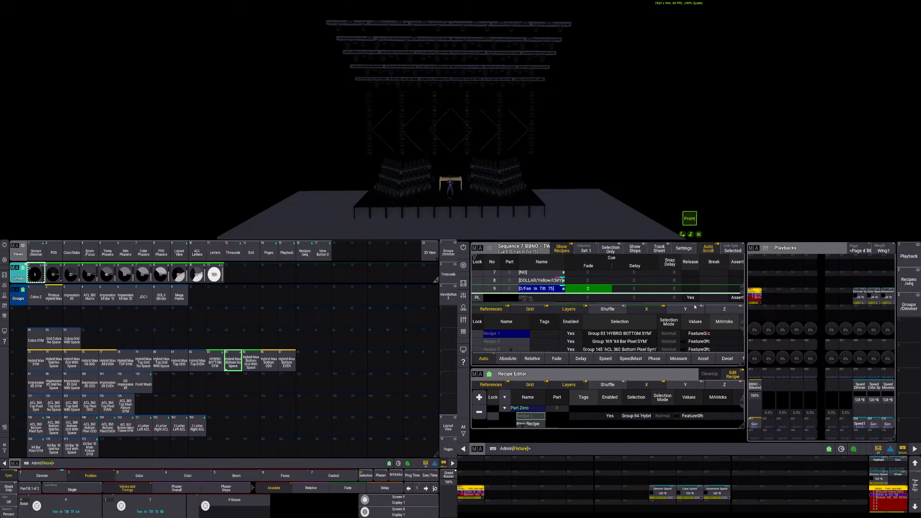
key(s)
click(755, 298)
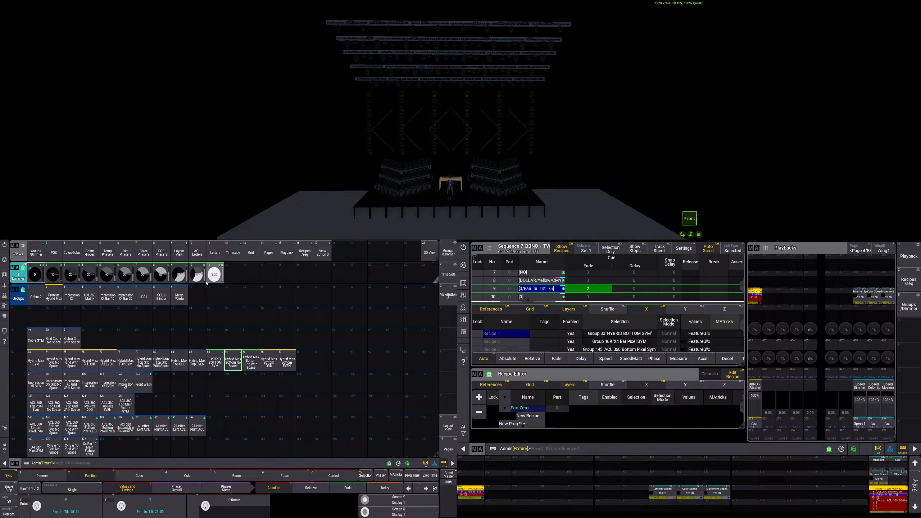
Bring up the sequence and recipe view, move the Recipe Editor and Playbacks windows down, and widen the sequence sheet
click(323, 253)
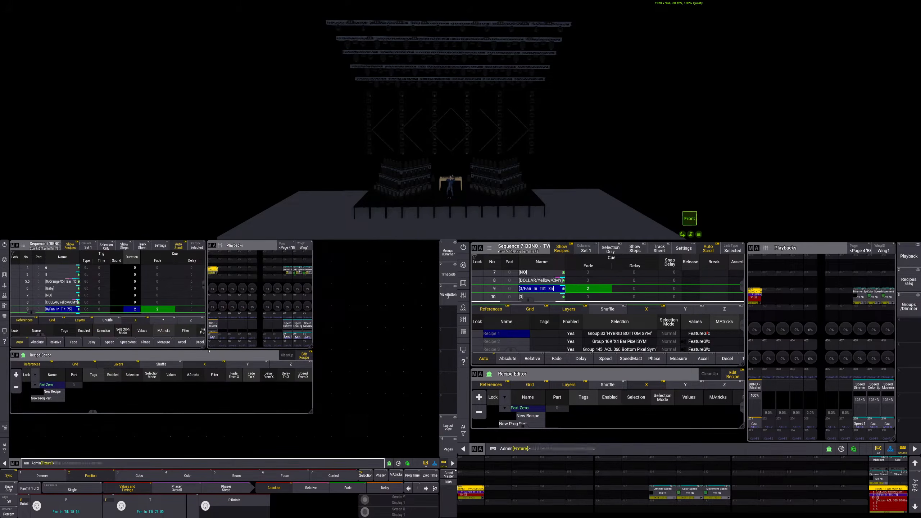
drag(214, 356, 216, 386)
drag(242, 248, 359, 357)
drag(205, 347, 437, 346)
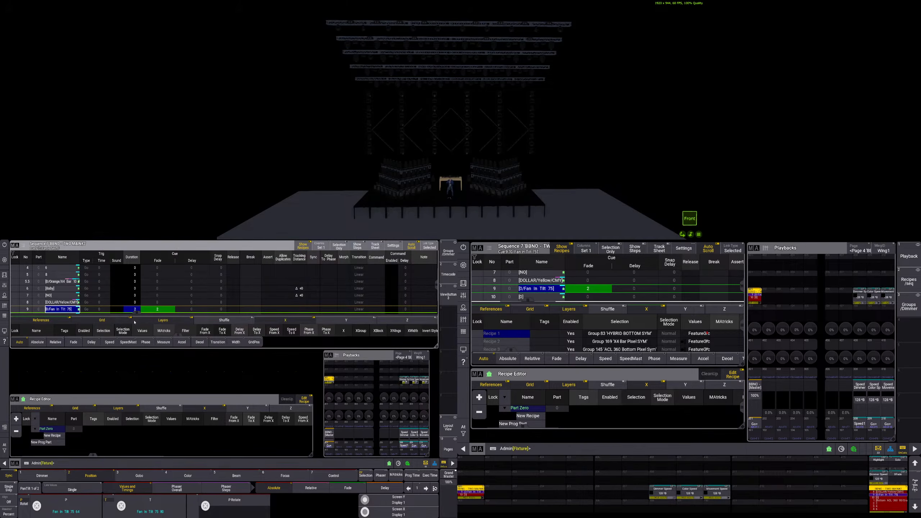
Examine the individual fade and delay columns for cue 9 and the MAtricks settings, and return to the groups and dimmer view
drag(137, 315, 308, 313)
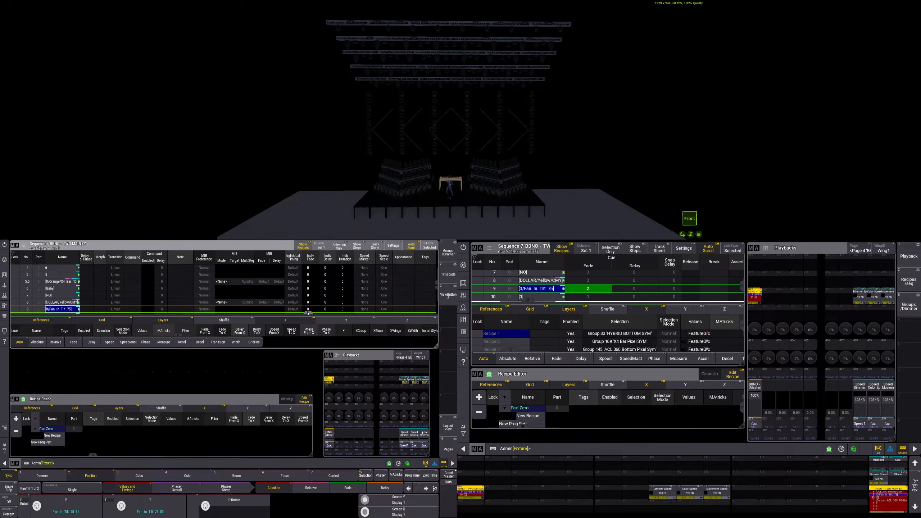
drag(307, 314, 313, 312)
click(324, 309)
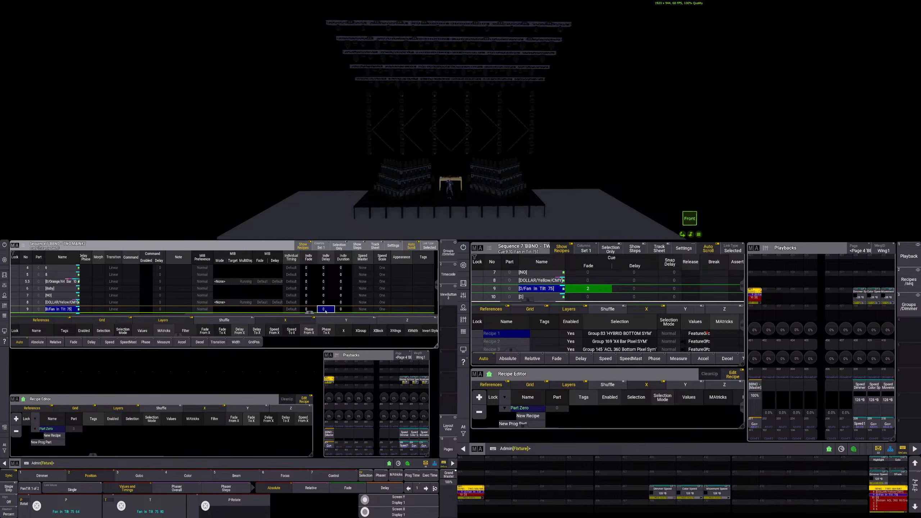
drag(315, 312, 302, 311)
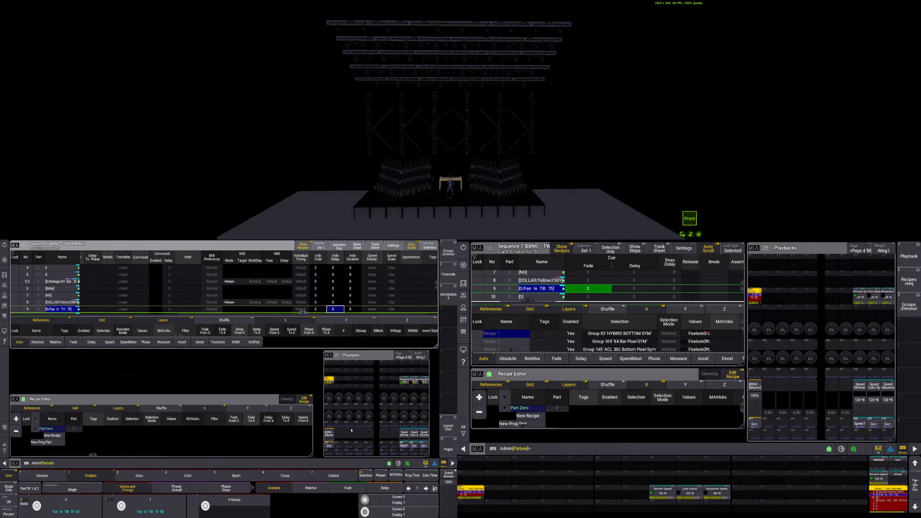
click(395, 475)
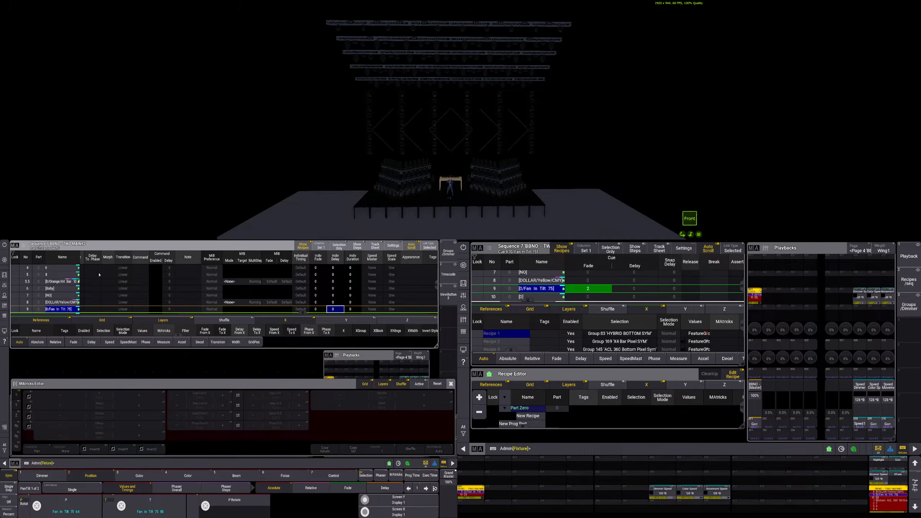
click(448, 252)
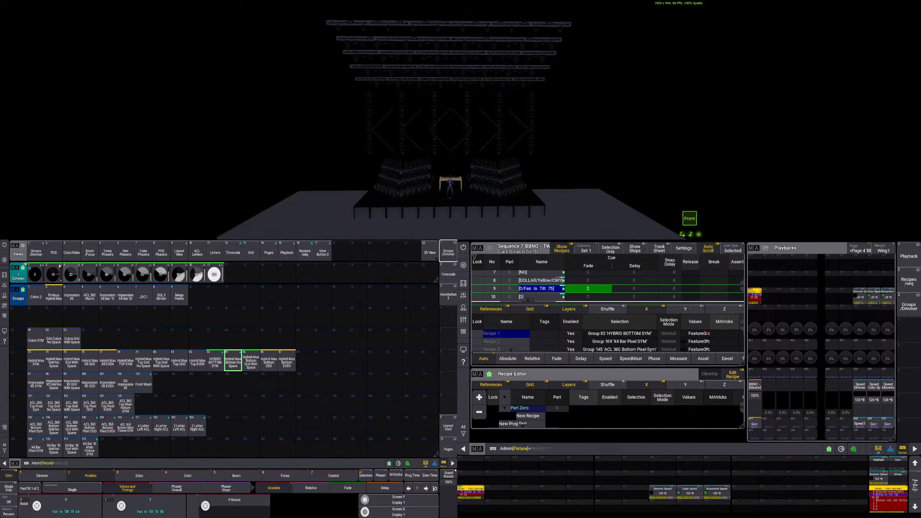
Advance to cue 10 and apply the dimmer 0 preset to the Hybrid Max Bottom No Space group as a recipe
click(232, 363)
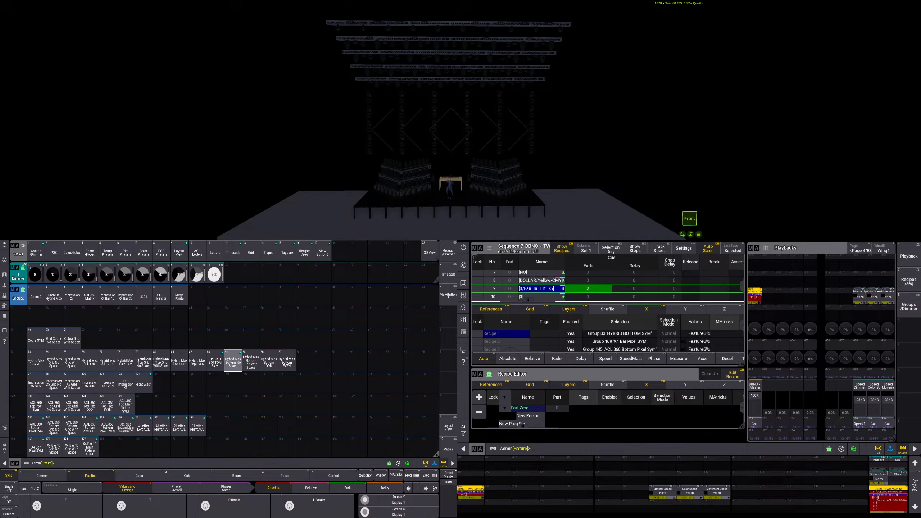
click(233, 362)
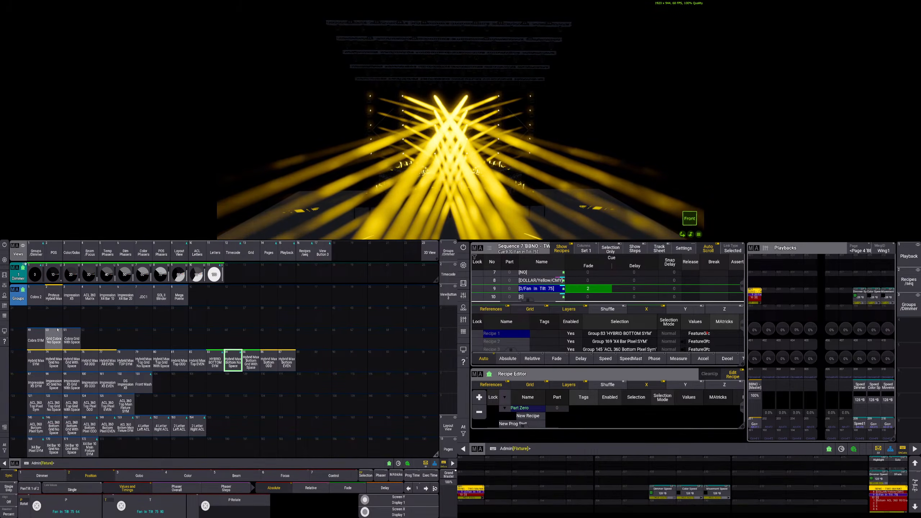
click(755, 424)
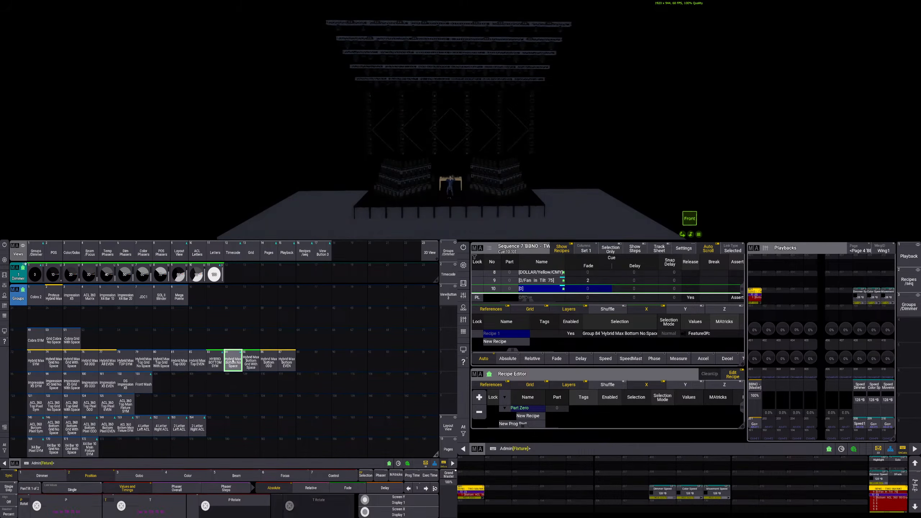
click(36, 273)
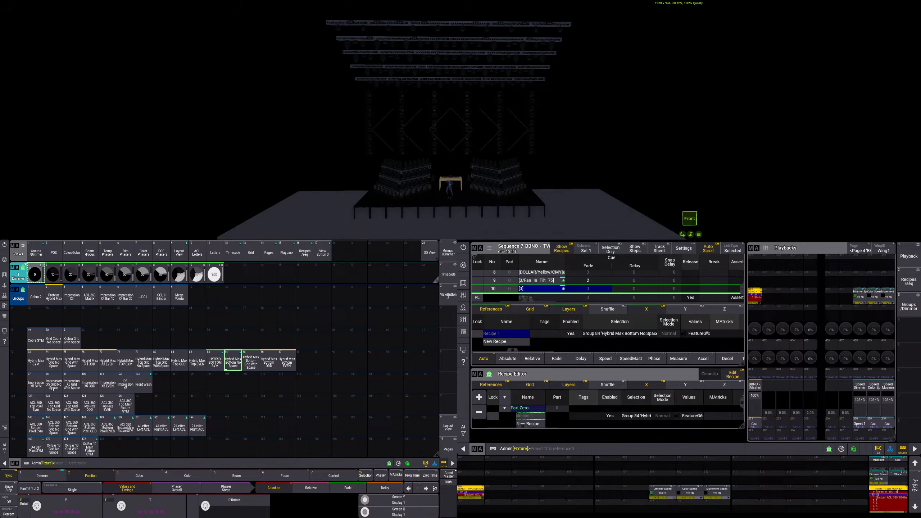
Give the group's dimmer an individual delay spread across its fixtures using a Thru range
click(396, 475)
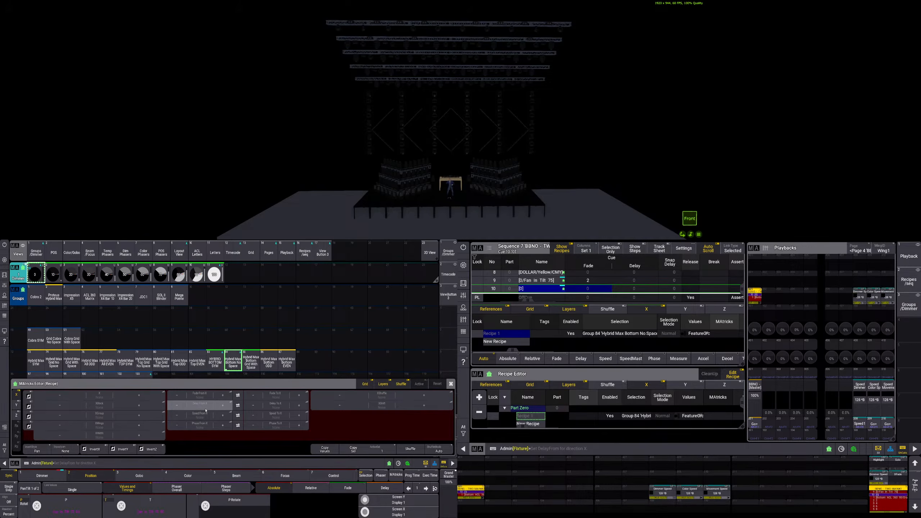
click(50, 478)
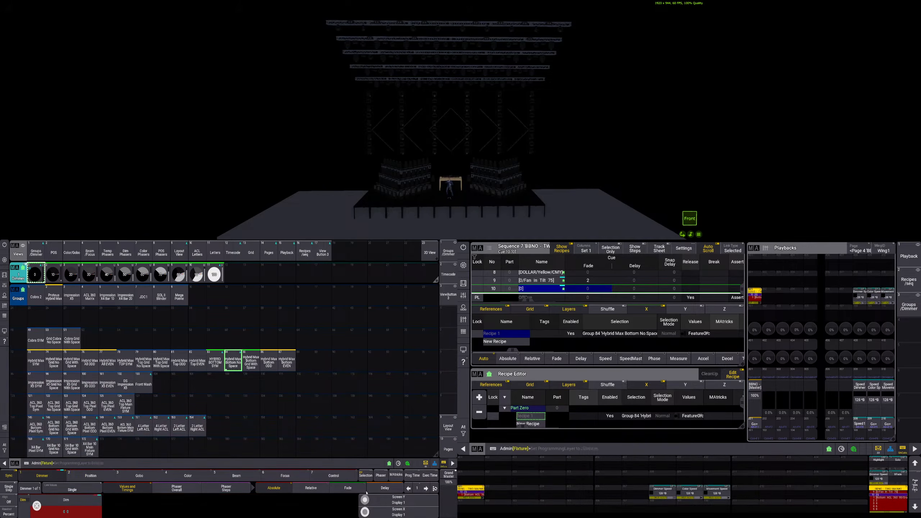
click(394, 488)
click(80, 505)
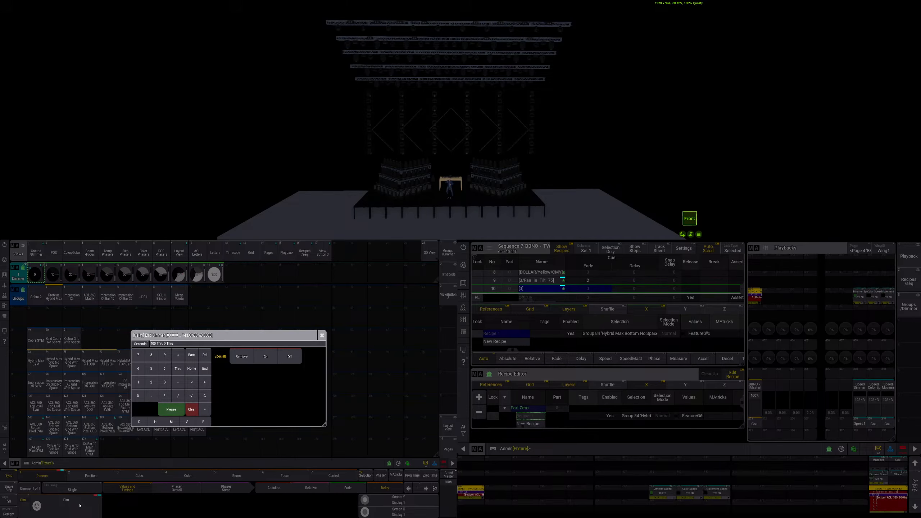
key(Return)
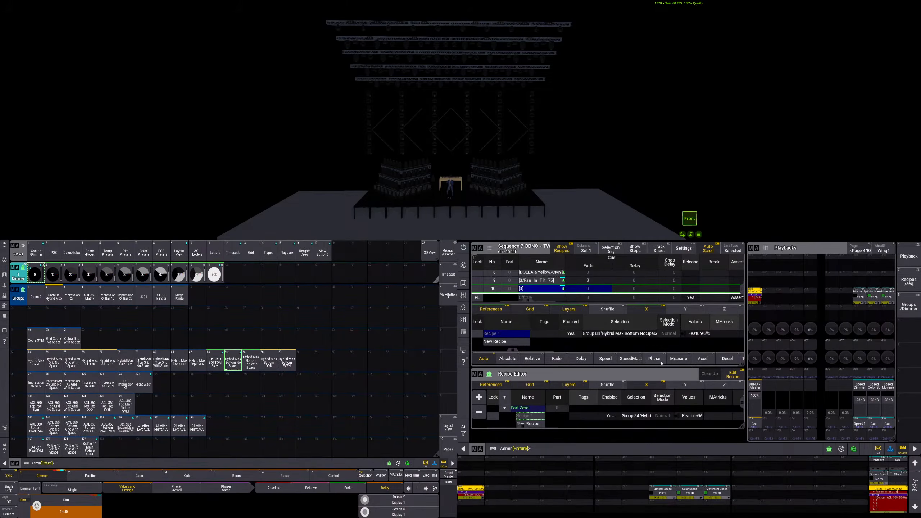
Store the dimmer recipe and its delay spread into cue 10 with the Merge mode
key(s)
click(542, 289)
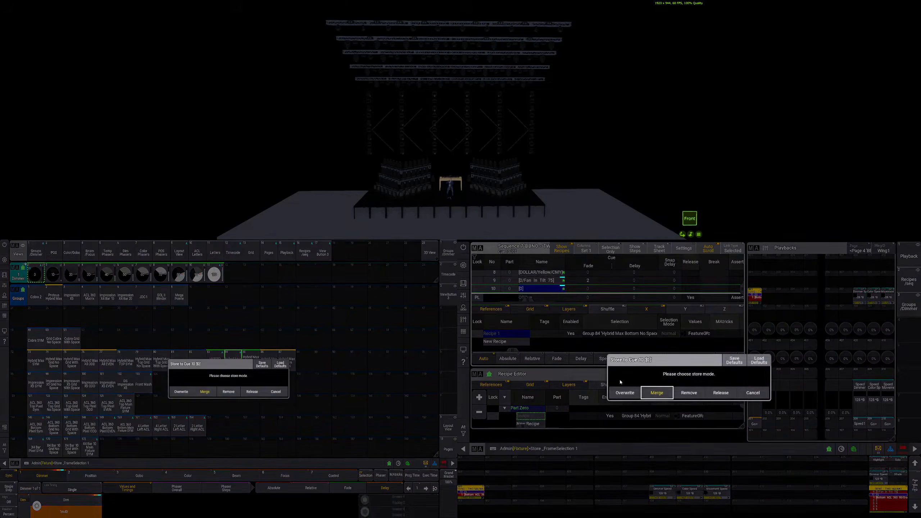
click(657, 393)
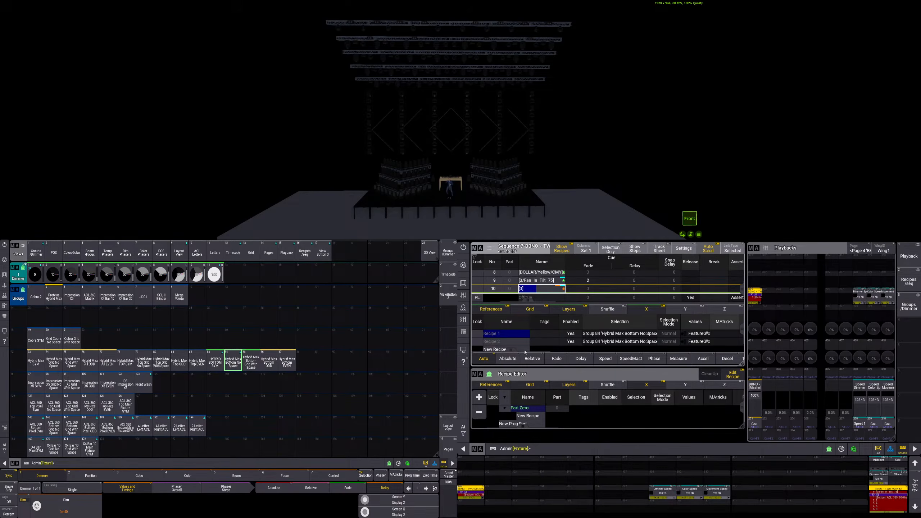
Delete both Hybrid Max Bottom No Space recipes from cue 10 and clear the programmer
drag(510, 351, 646, 346)
drag(563, 345, 506, 344)
key(Delete)
click(511, 336)
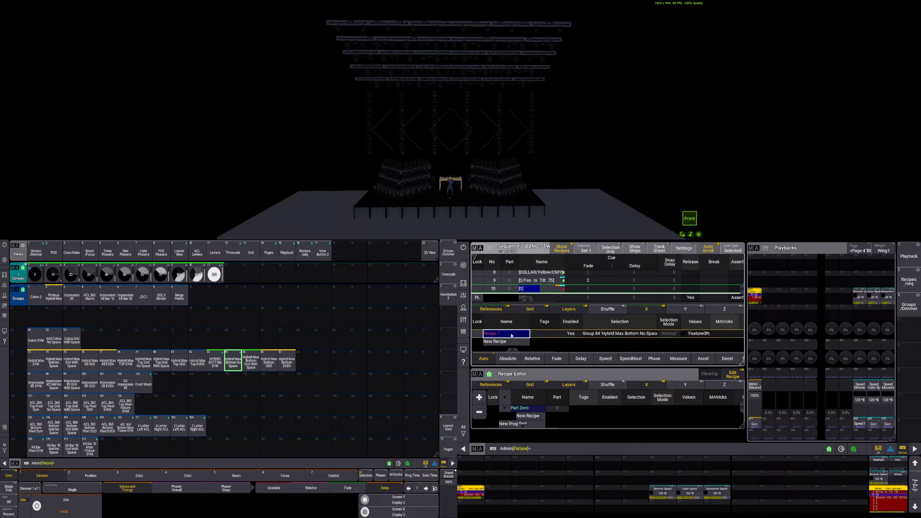
click(512, 336)
key(c)
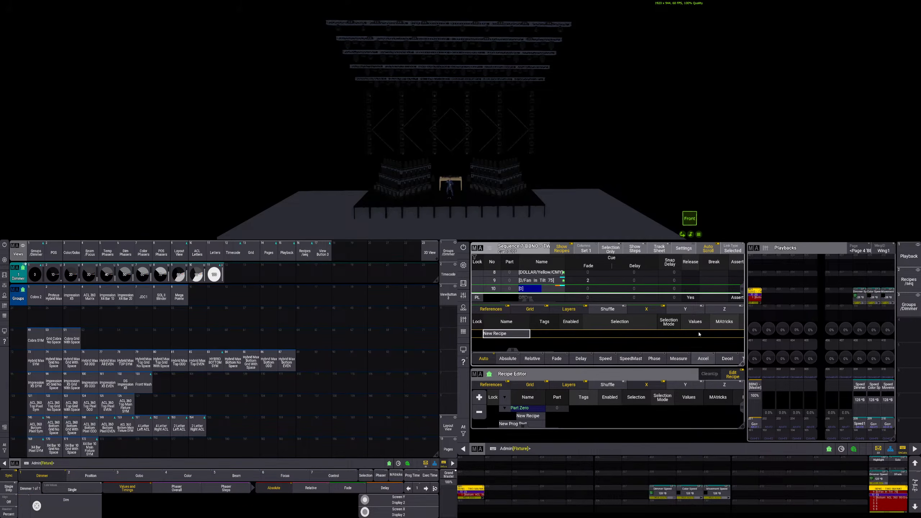
Play through the BBNO sequence up to cue 10 to check the transition out of the fan-in look
click(754, 424)
click(756, 425)
click(756, 426)
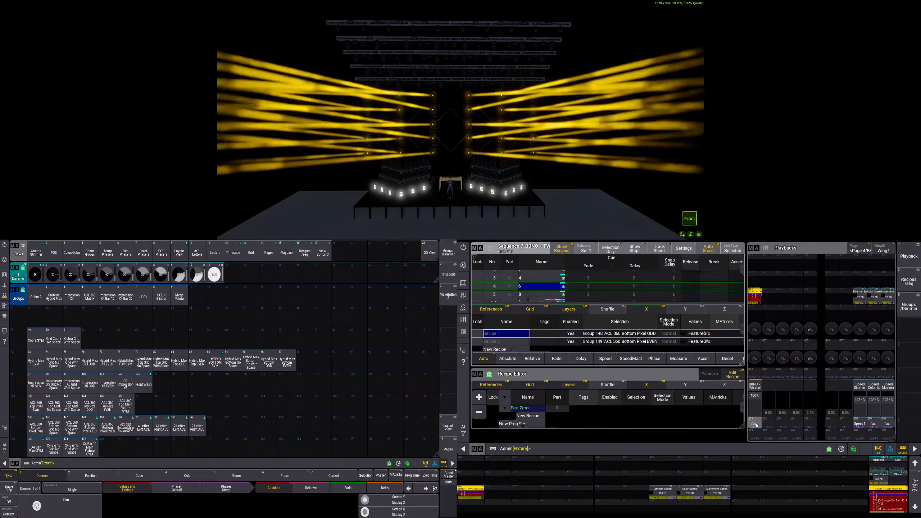
click(757, 425)
click(756, 425)
click(757, 425)
click(756, 426)
click(755, 424)
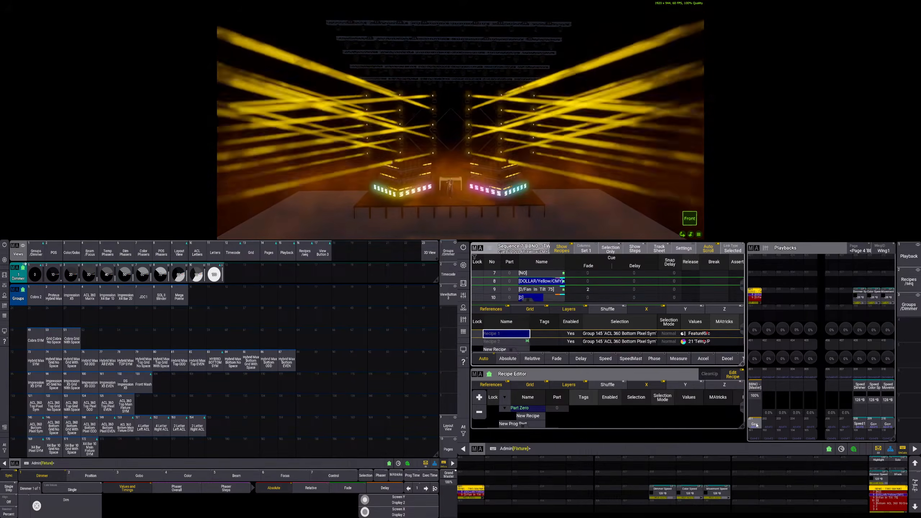
click(755, 423)
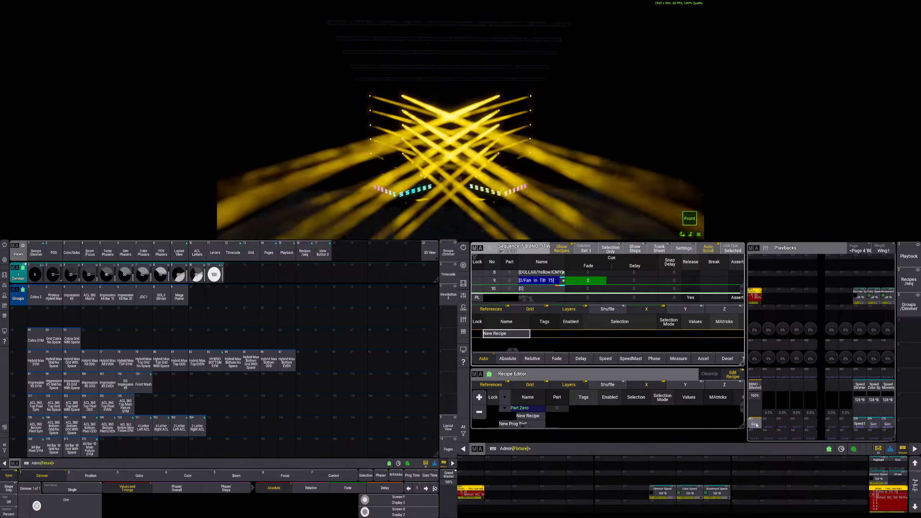
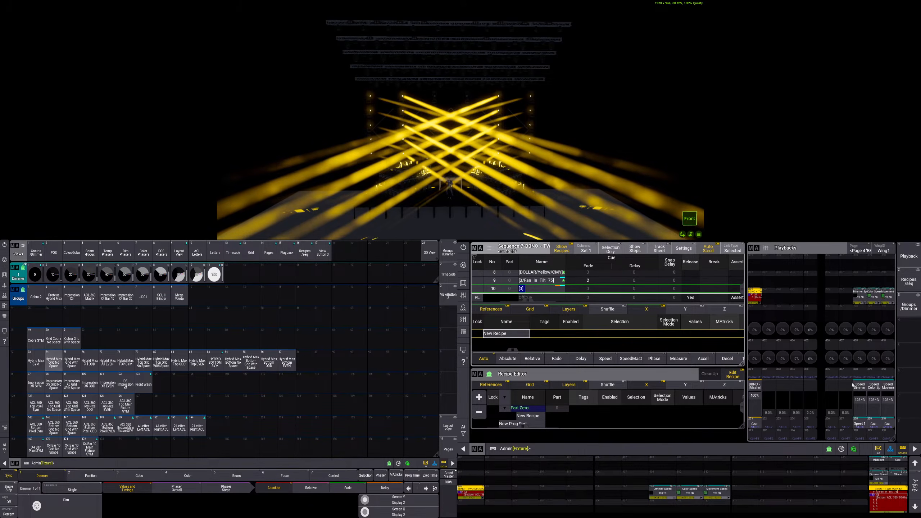
Turn off recipe editing and delete cue 10 from the BBNO sequence
click(732, 375)
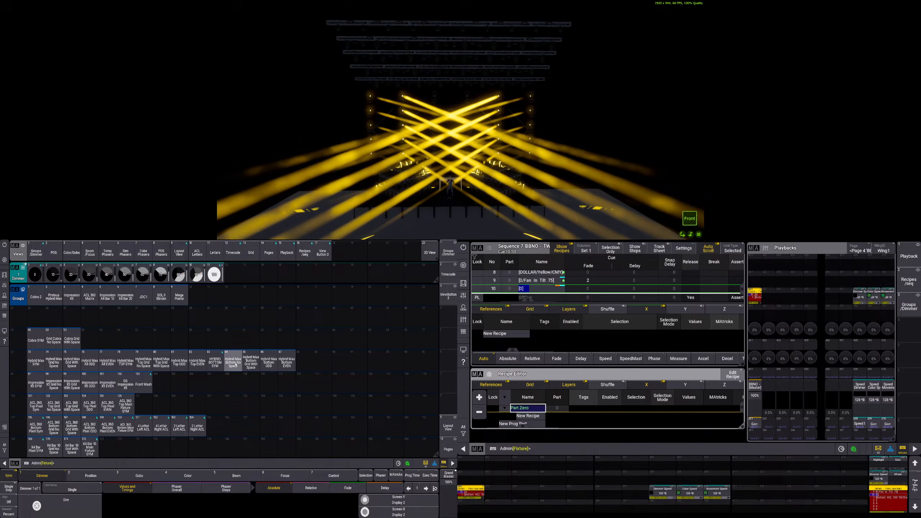
key(Delete)
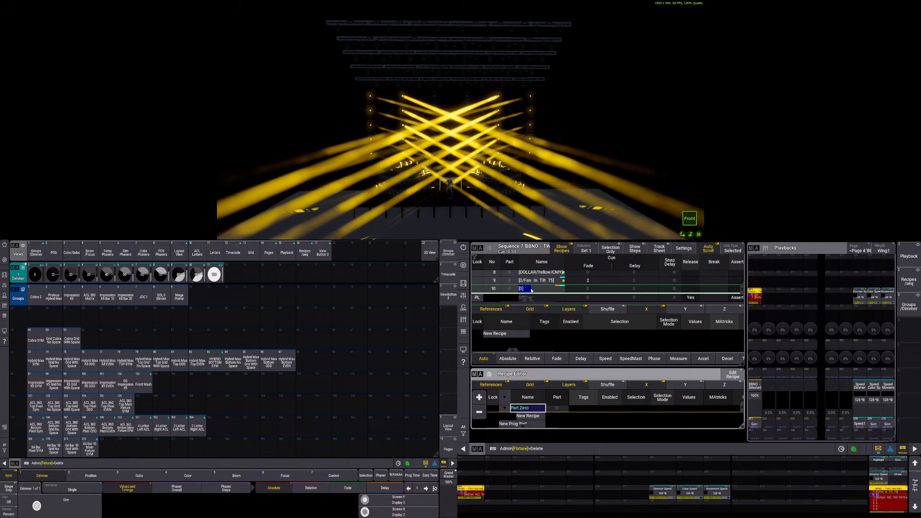
Examine cue 10's individual delay, individual duration, cue duration and cue timing values in the sequence sheet
key(Escape)
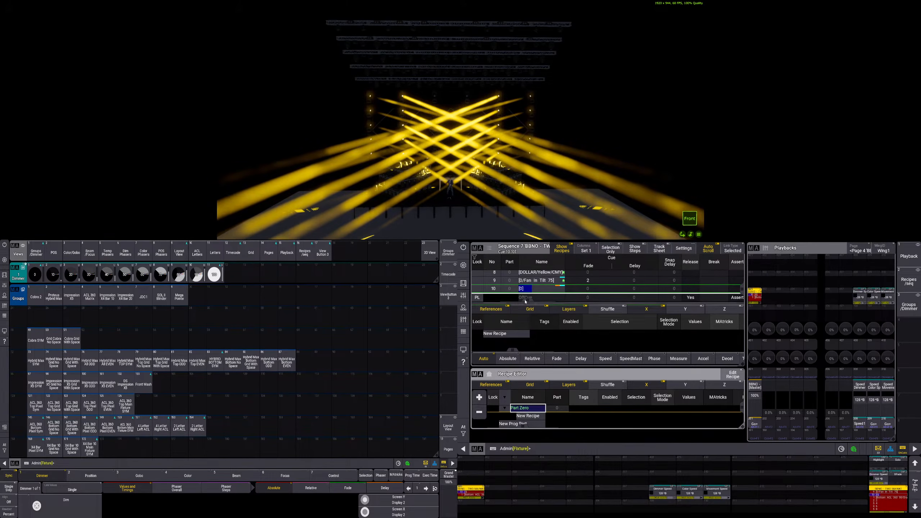
drag(531, 301, 687, 300)
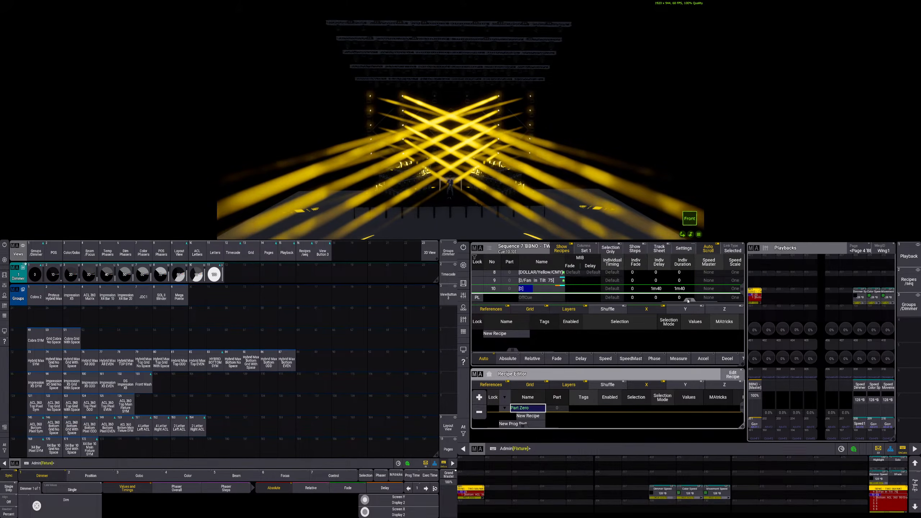
click(659, 289)
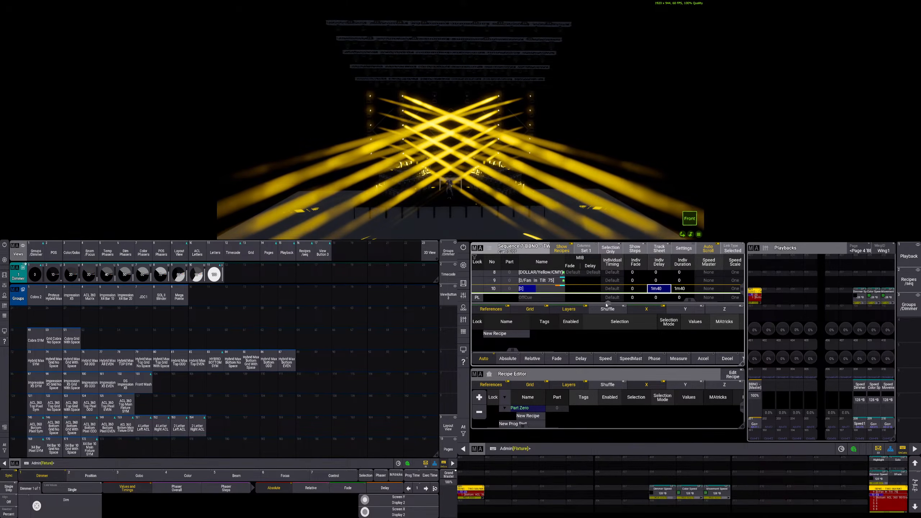
drag(690, 301, 501, 299)
click(682, 290)
click(640, 288)
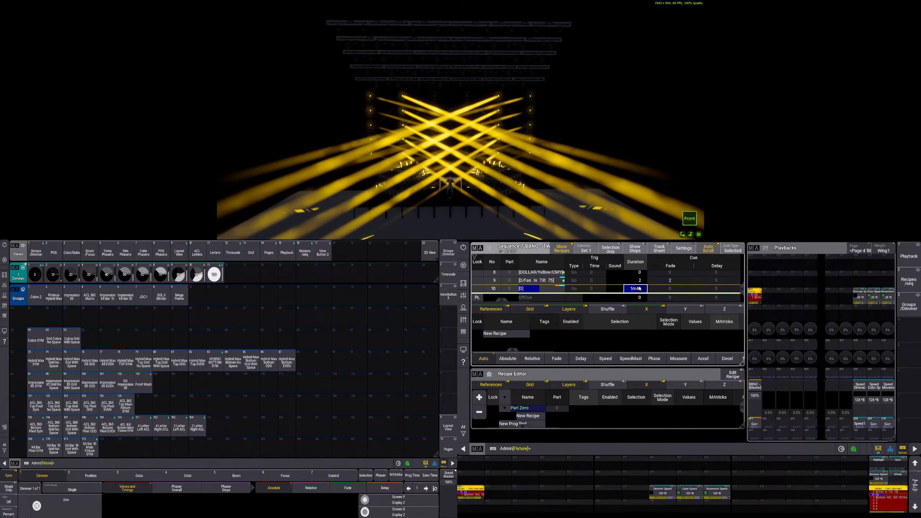
drag(503, 300, 483, 291)
click(684, 289)
click(704, 291)
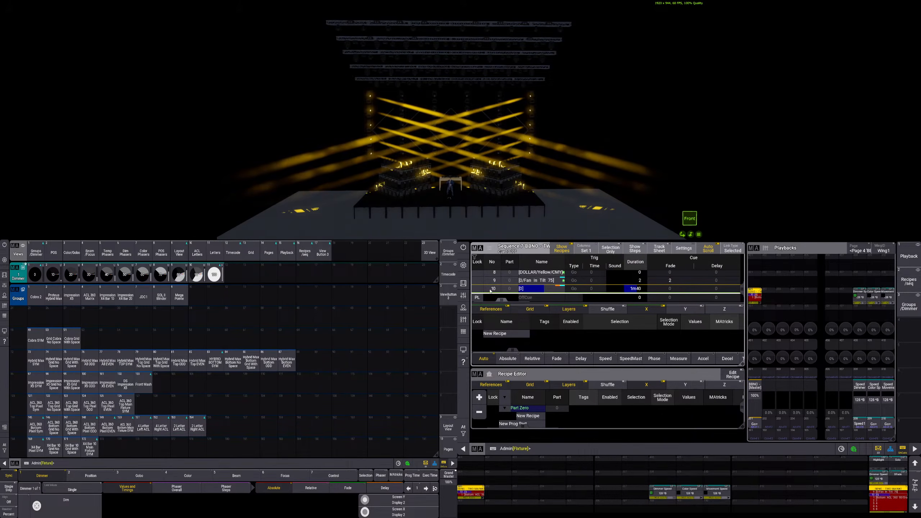
Delete cue 10 from the sequence and play the cues forward up to cue 9
click(541, 290)
click(651, 398)
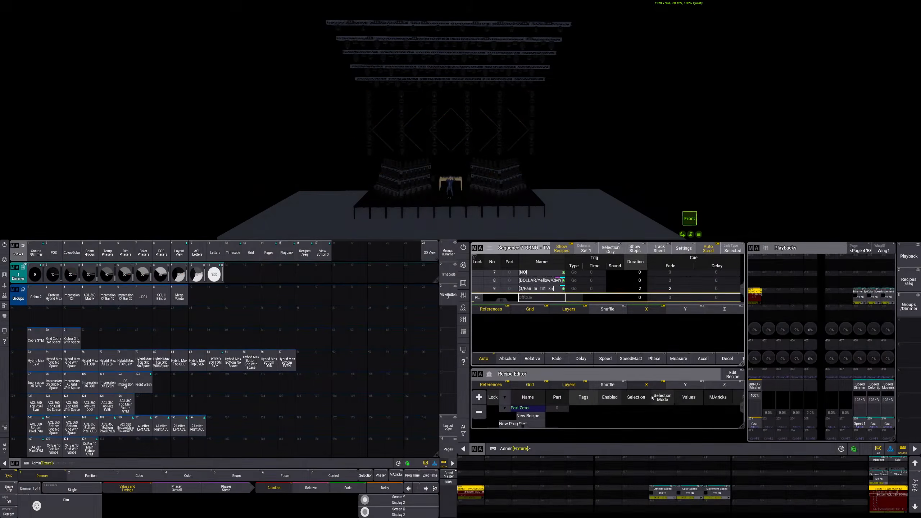
click(755, 424)
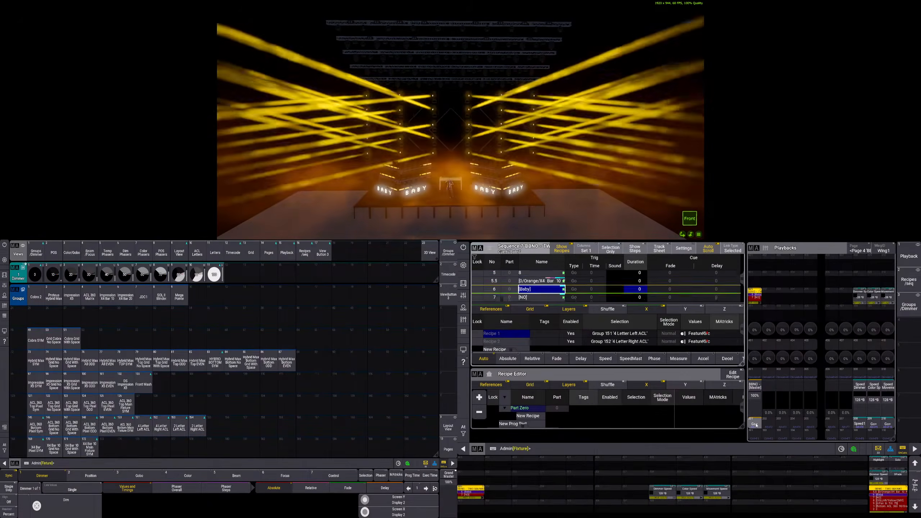
click(755, 424)
click(755, 424)
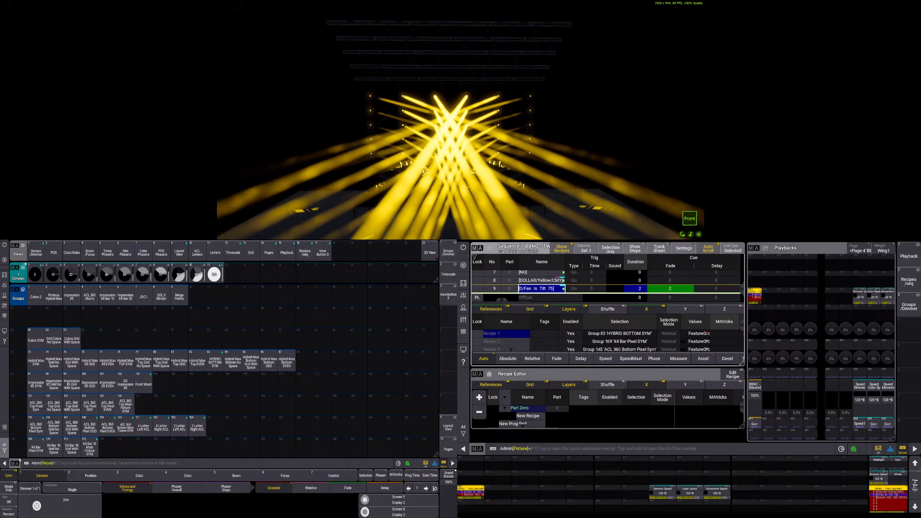
Build a recipe setting the Hybrid Max Bottom No Space group's dimmer to 0 with a delay of 0 Thru 2 Thru 0
click(733, 375)
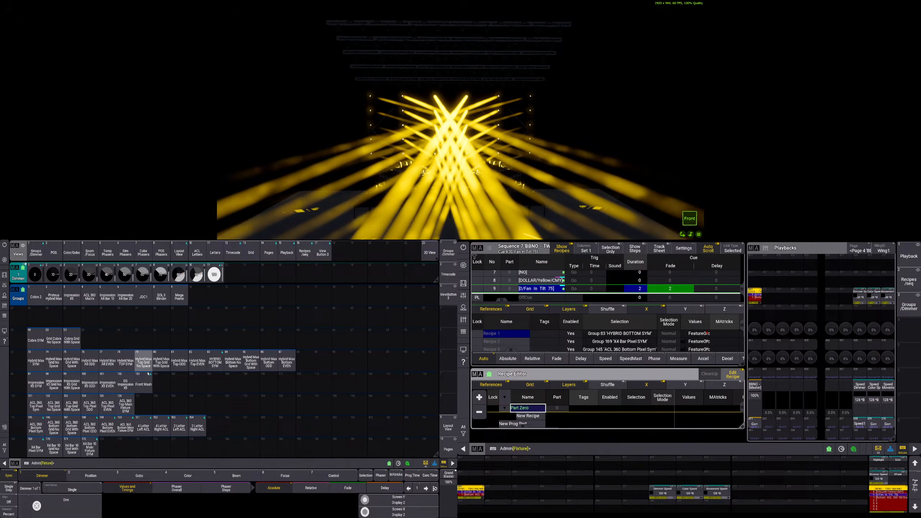
click(238, 362)
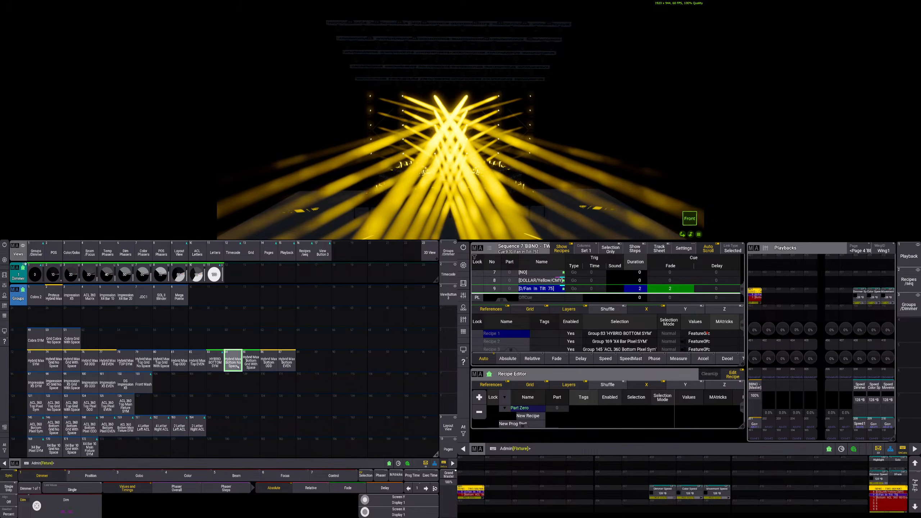
click(35, 274)
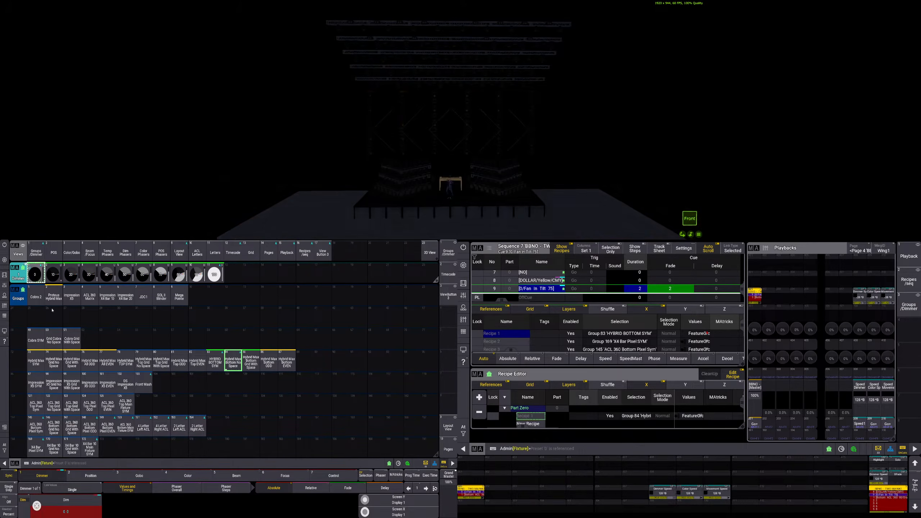
click(385, 488)
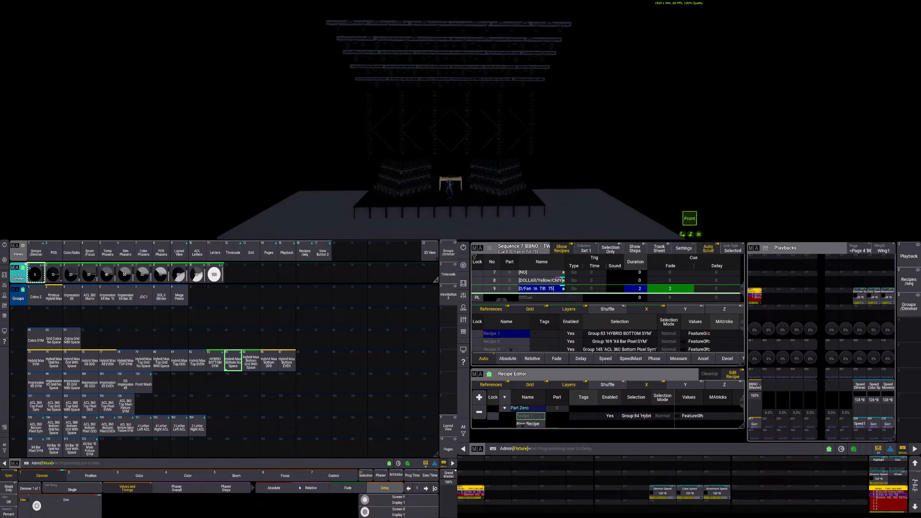
click(98, 505)
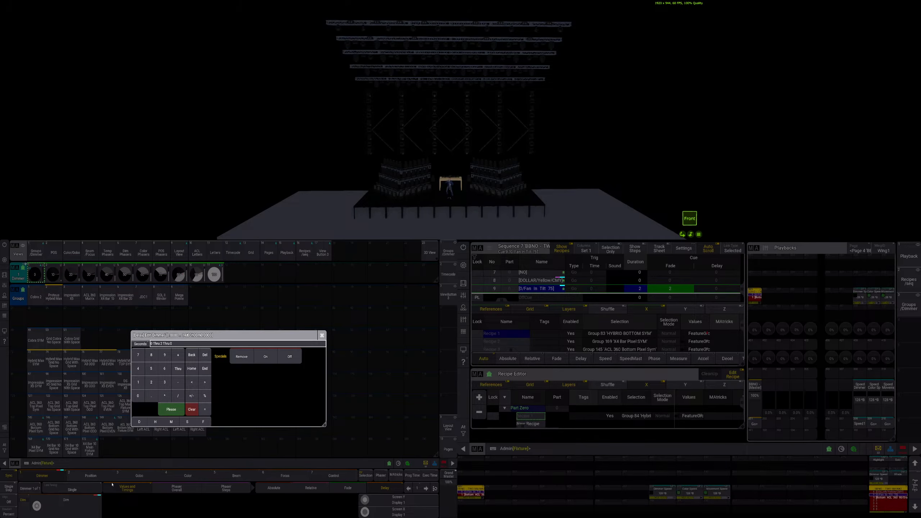
key(Return)
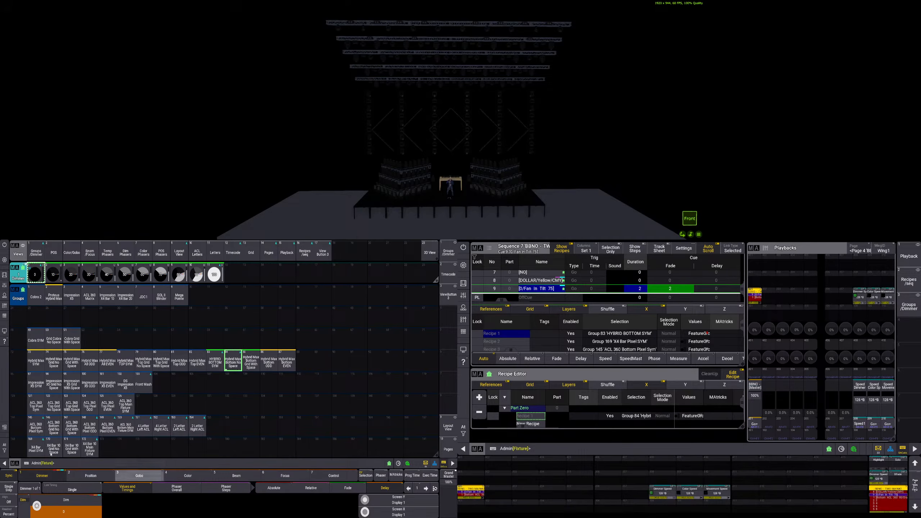
Store the recipe as cue 10 in the sequence and clear the programmer
click(753, 300)
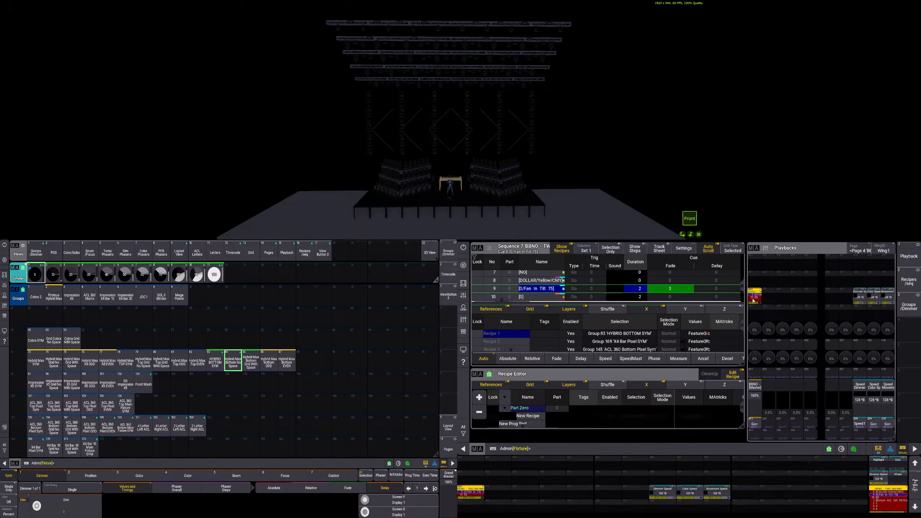
key(BackSpace)
key(BackSpace)
key(BackSpace)
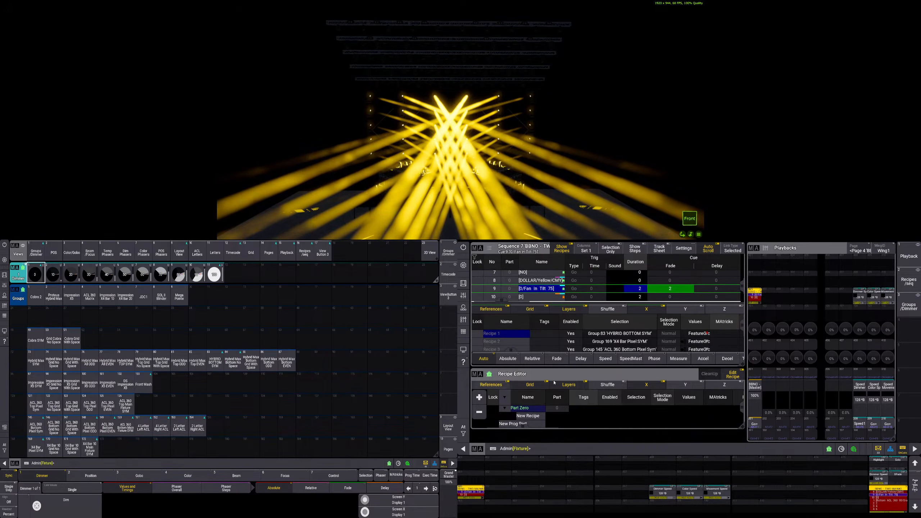
Play cue 10 and set its trigger type to Time
click(754, 424)
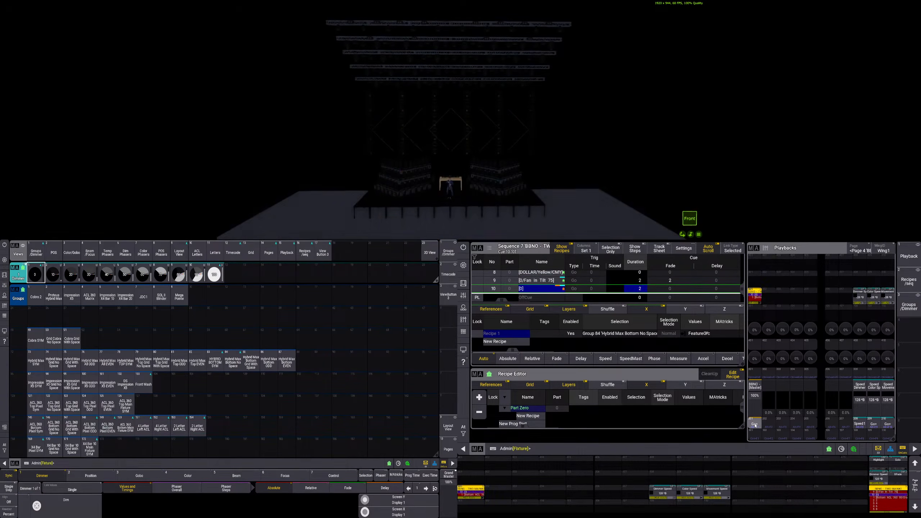
click(573, 289)
click(571, 306)
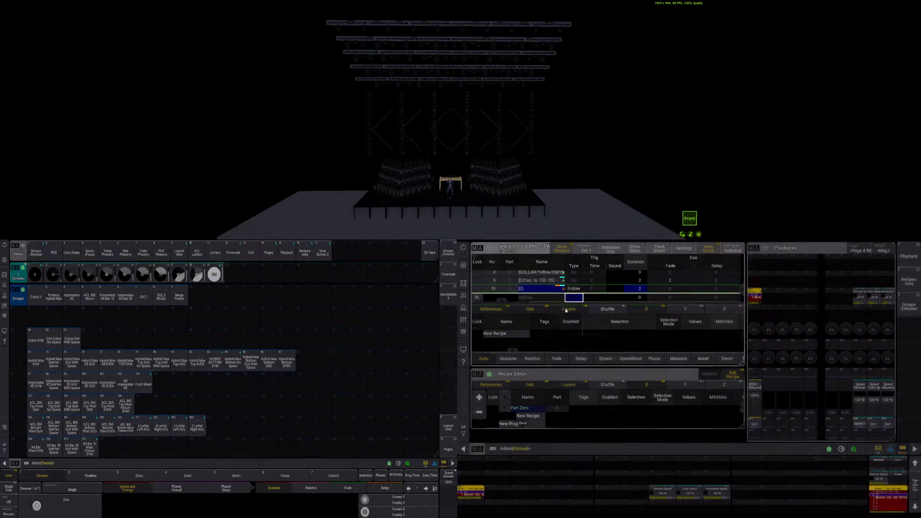
click(568, 290)
click(562, 299)
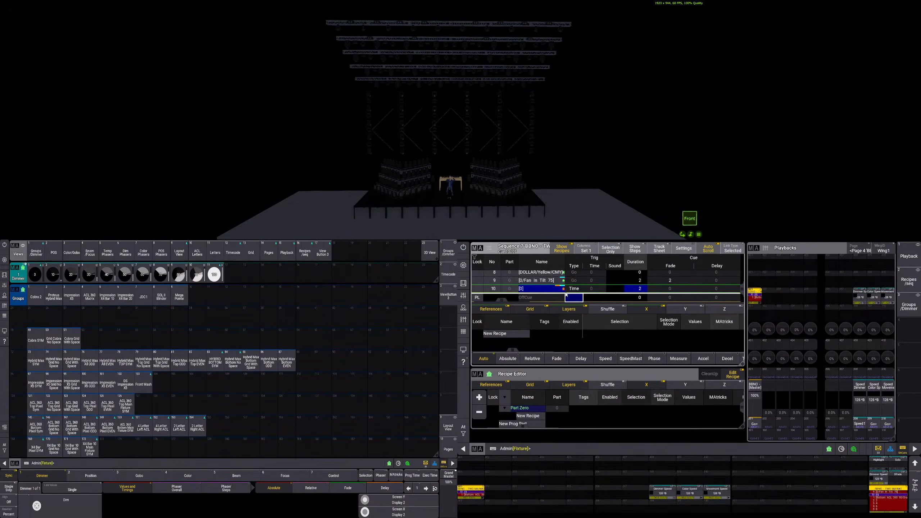
Check the recipe timing columns of the newly stored cue 10 and delete that cue
click(564, 290)
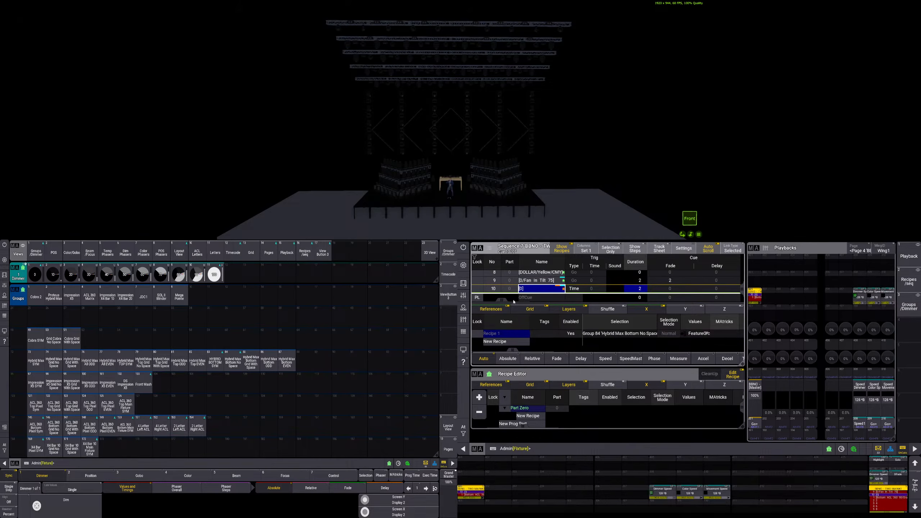
drag(503, 301, 519, 303)
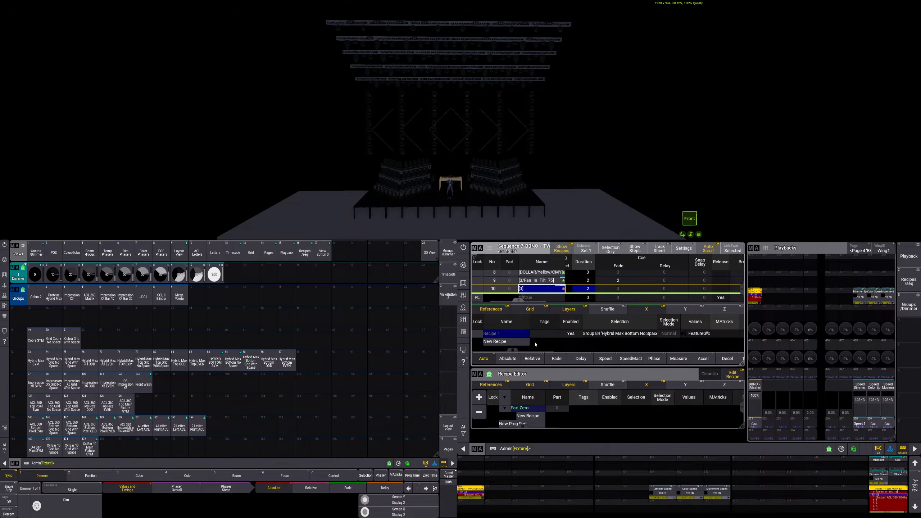
drag(513, 350, 600, 347)
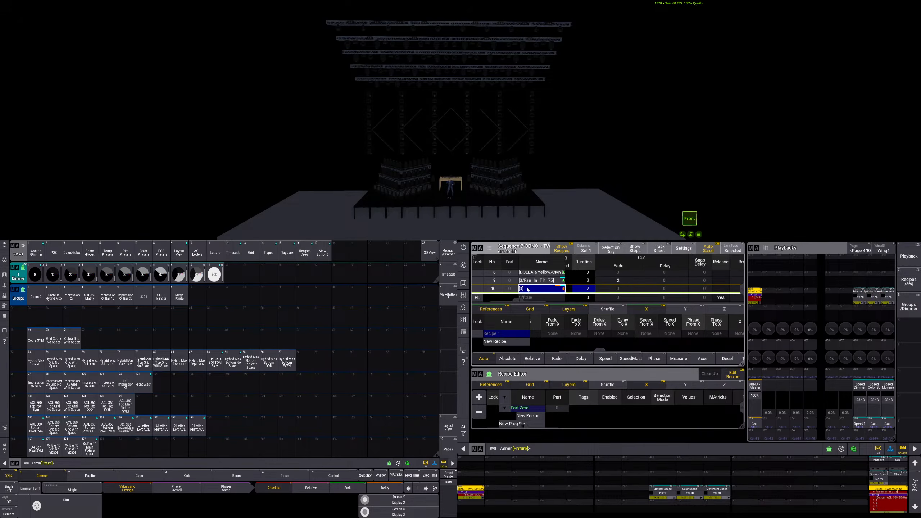
click(528, 289)
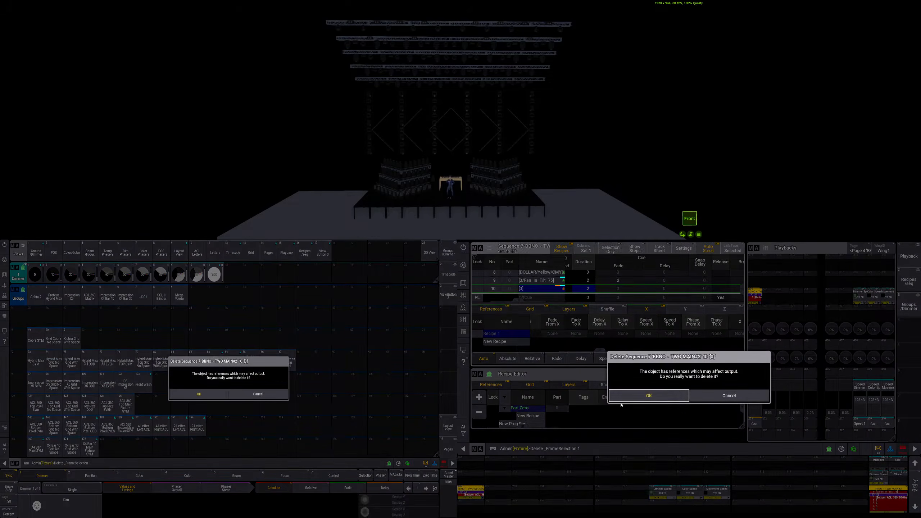
click(650, 396)
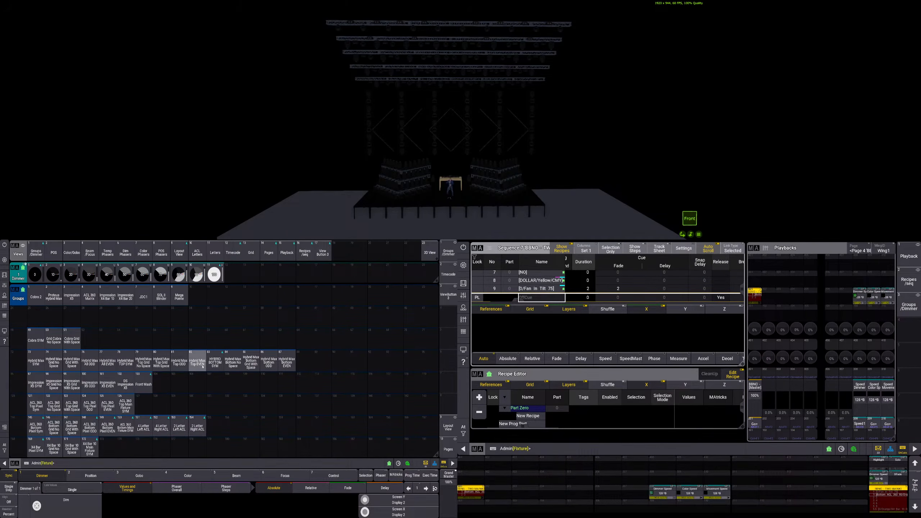
Create a recipe setting the Hybrid Max Bottom No Space group's dimmer to 0, with XWings set to 2
click(239, 366)
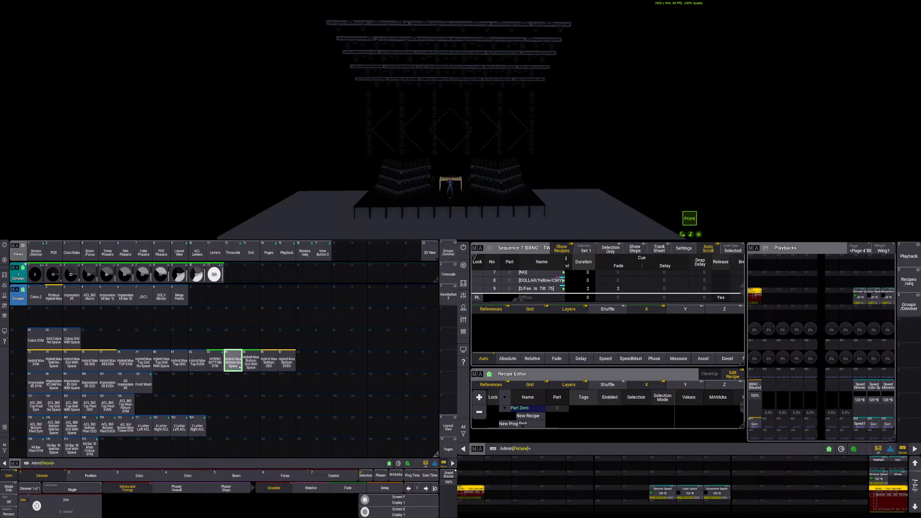
click(35, 275)
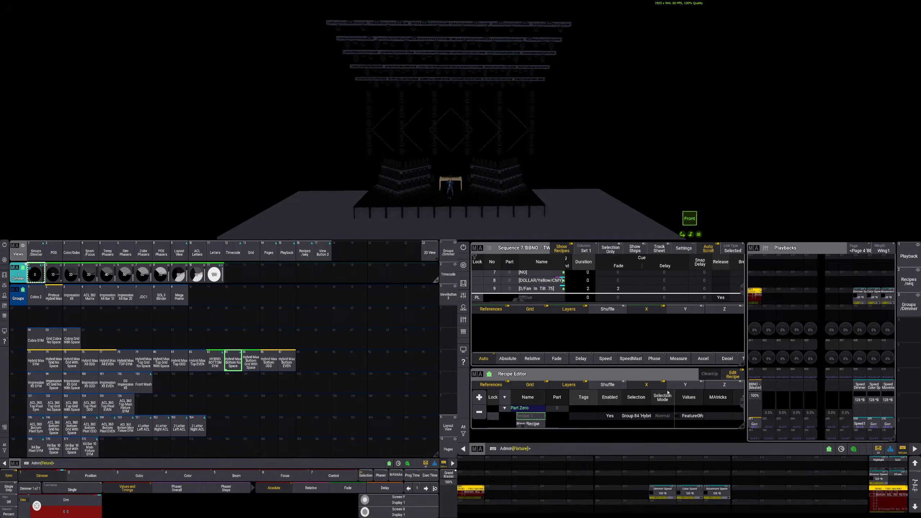
drag(525, 428, 664, 424)
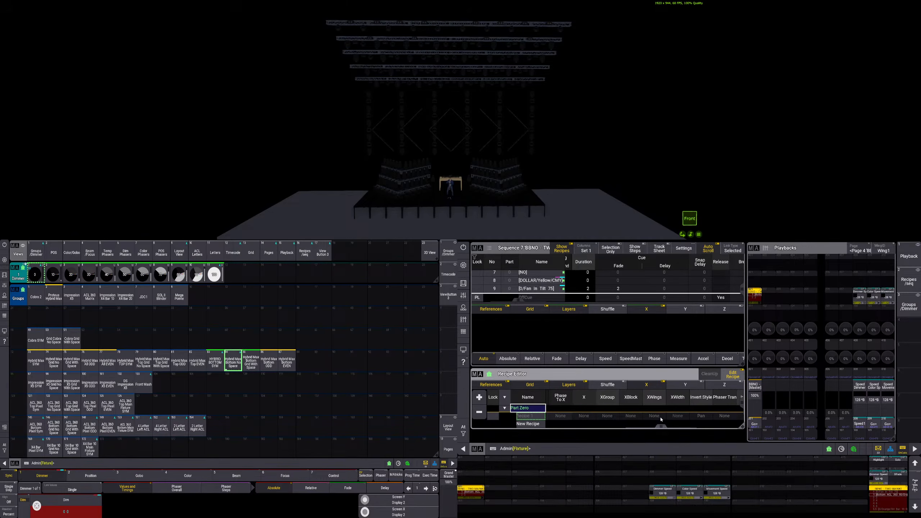
click(661, 419)
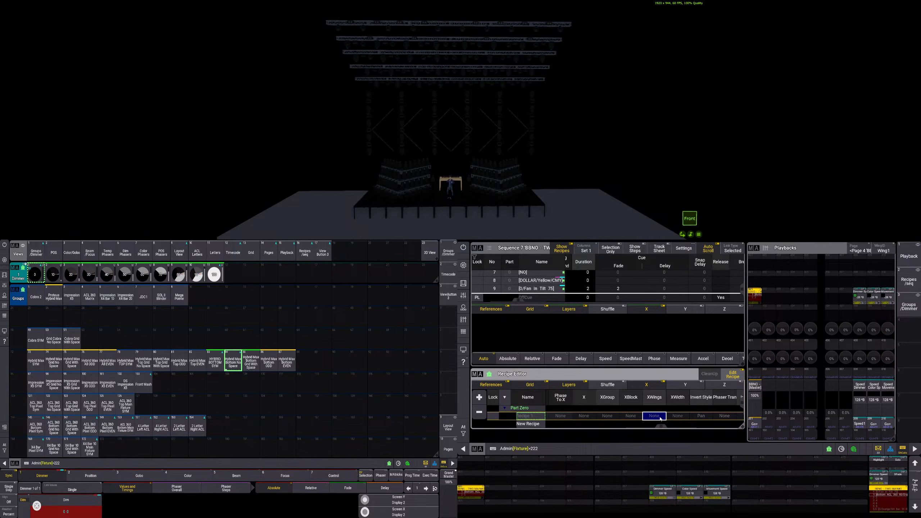
click(660, 418)
text(2)
key(Return)
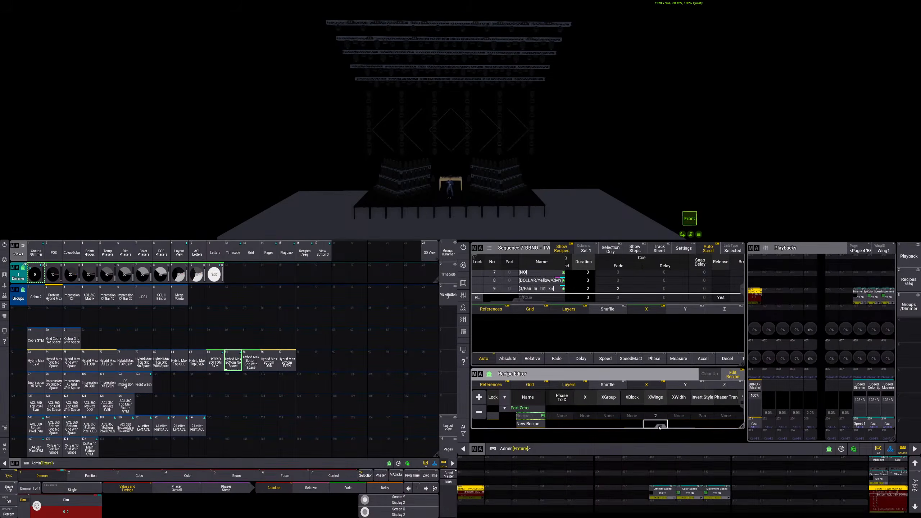
Set the recipe's Delay From X to 0 and Delay To X to 2
drag(659, 427, 618, 426)
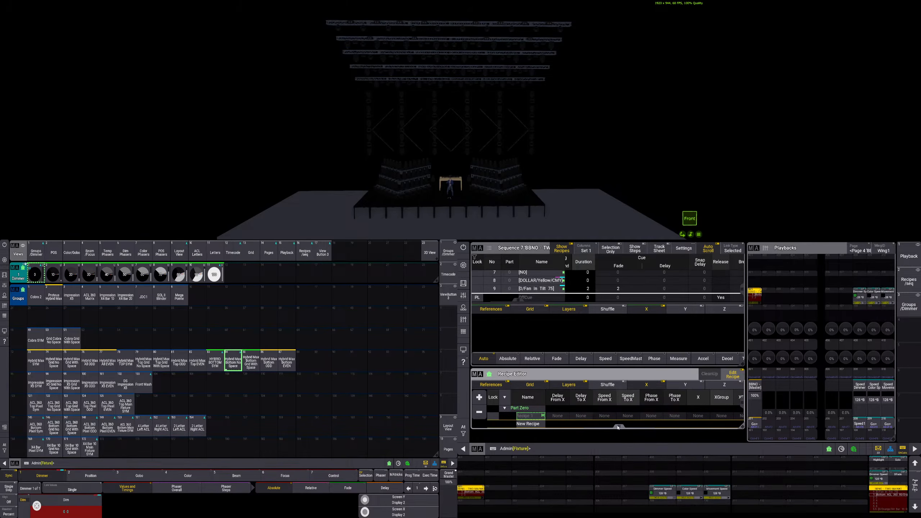
double_click(584, 416)
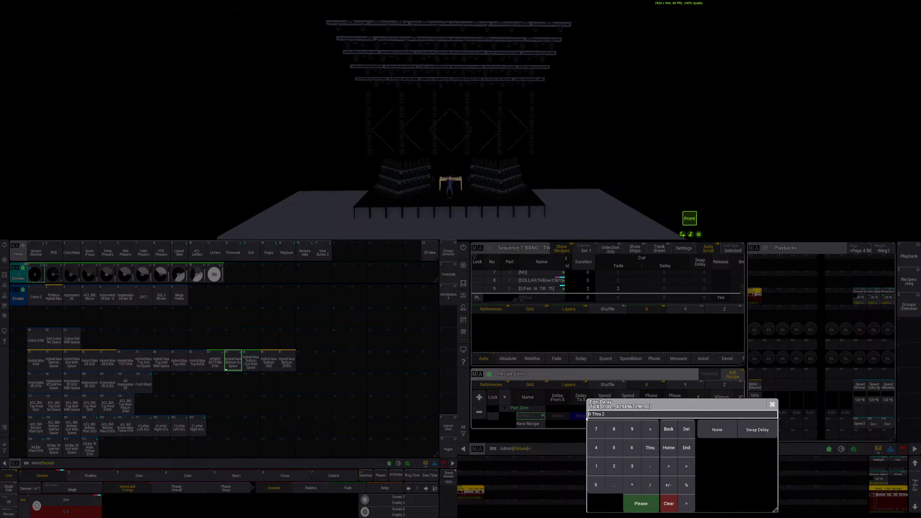
text(0 Thru 2)
key(Return)
drag(619, 427, 602, 427)
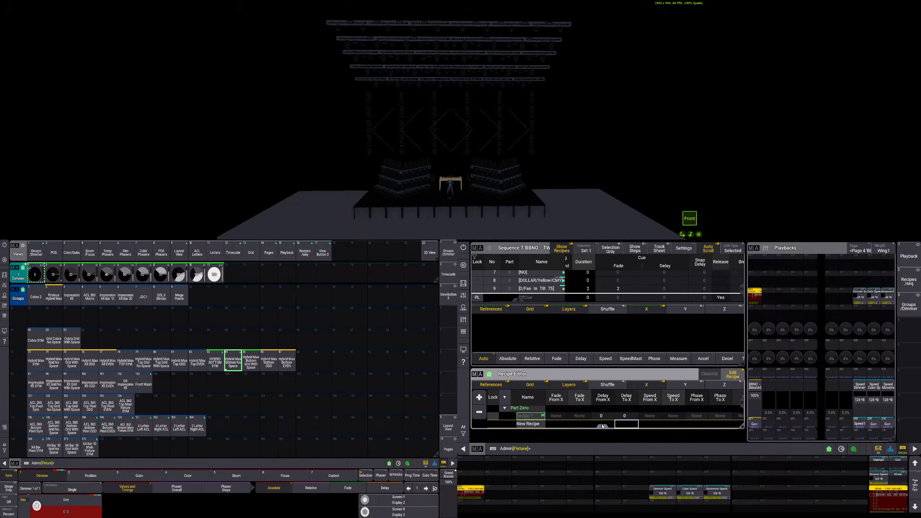
double_click(627, 417)
text(2)
key(Return)
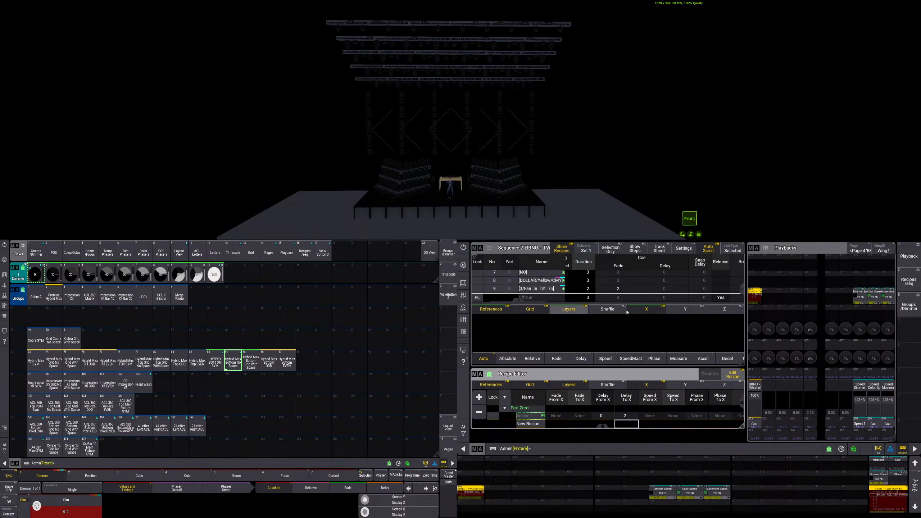
Play the BBNO sequence through to cue 10 and clear the programmer
click(756, 426)
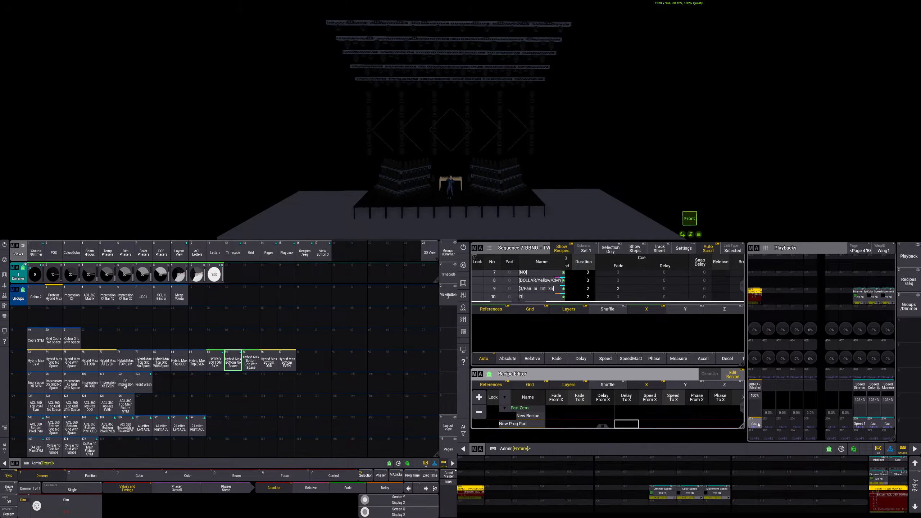
click(757, 425)
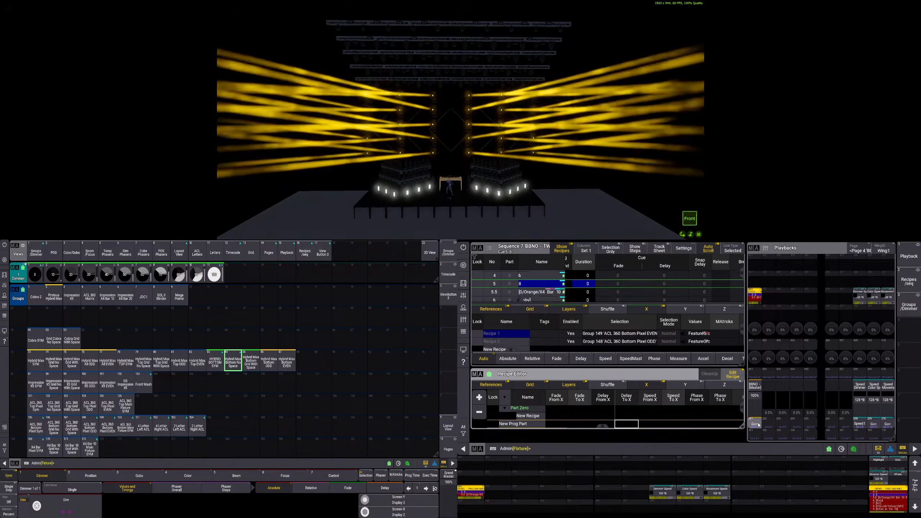
click(759, 425)
click(759, 424)
click(759, 425)
click(758, 424)
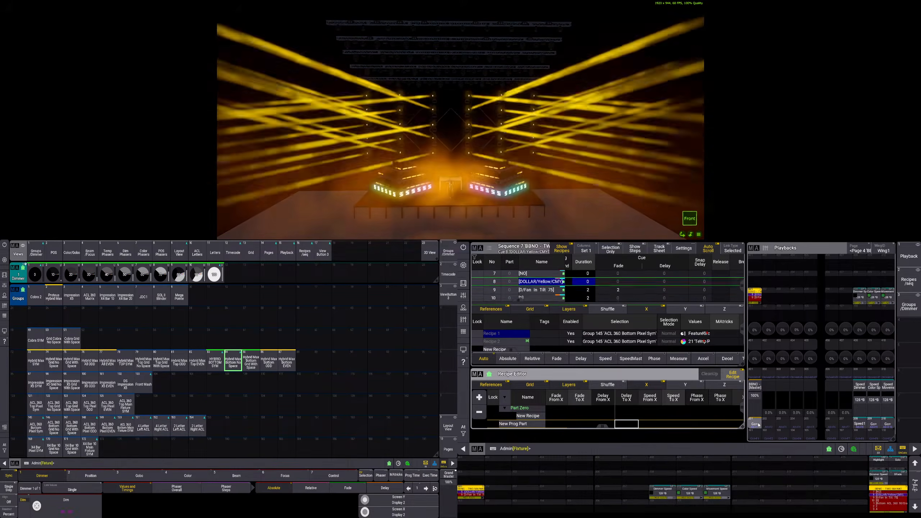
click(759, 425)
click(759, 425)
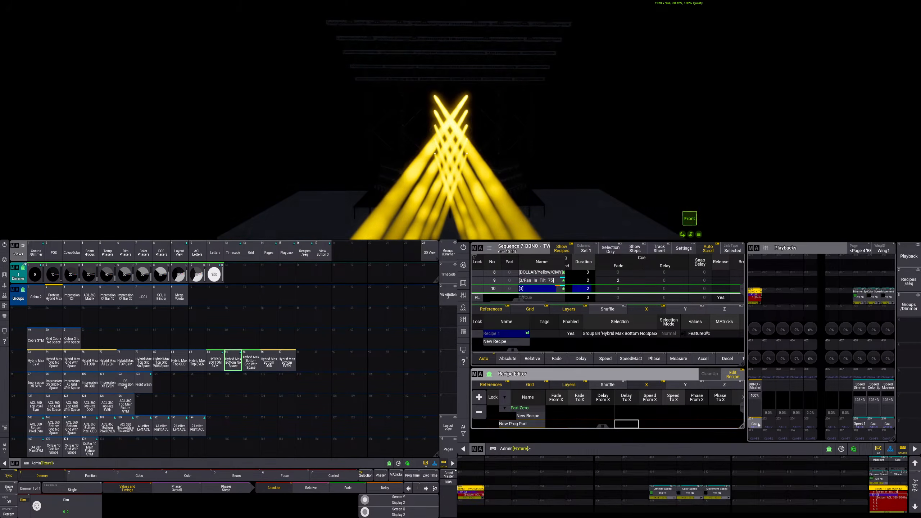
key(c)
key(c)
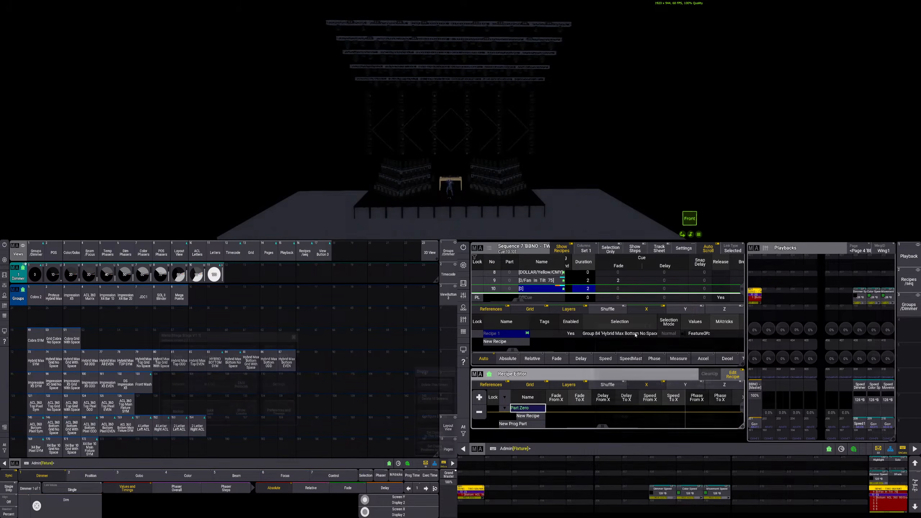
Set cue 10's trigger type to Time
click(665, 417)
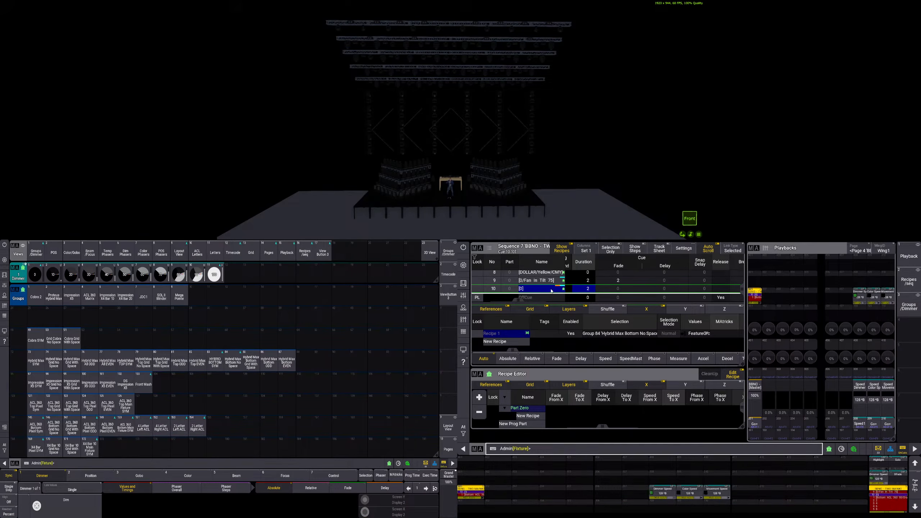
drag(522, 301, 504, 301)
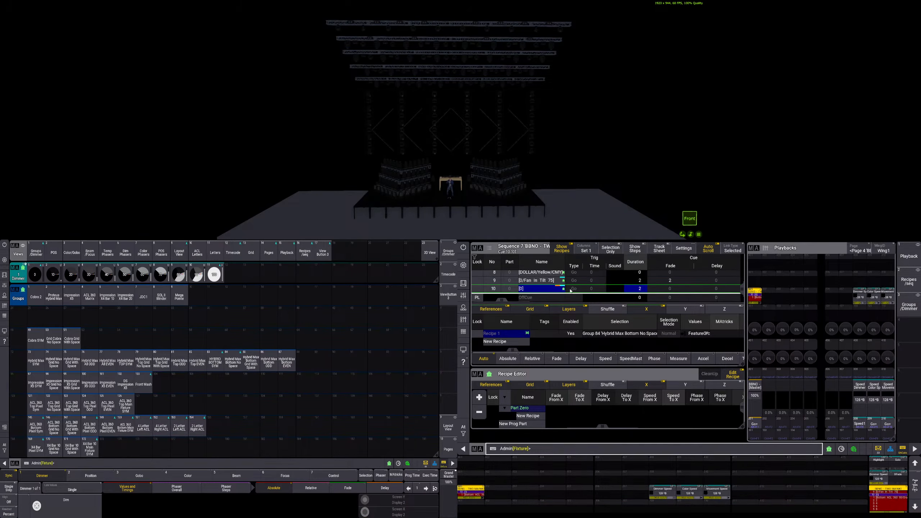
right_click(572, 289)
click(556, 298)
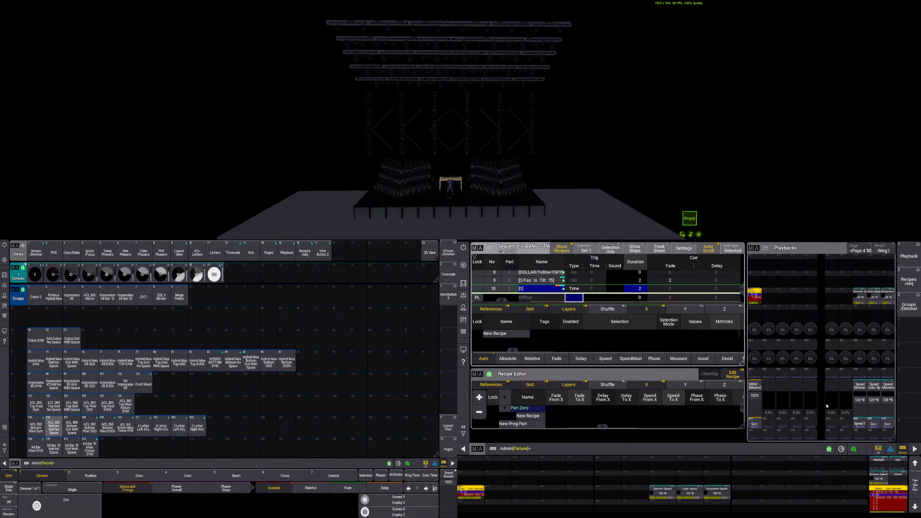
Run the sequence through all its cues to check the timed trigger on cue 10
click(754, 424)
click(757, 426)
click(757, 426)
click(757, 426)
click(758, 426)
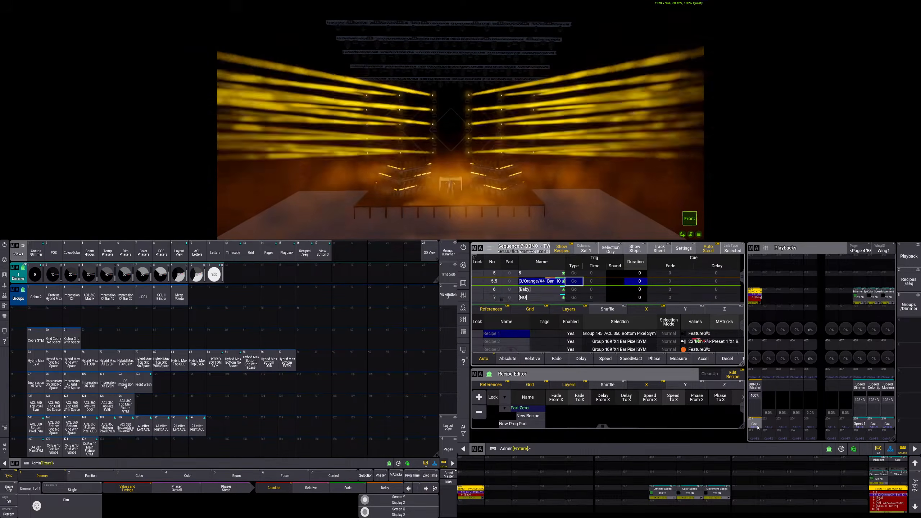
click(758, 426)
click(757, 427)
click(758, 427)
click(758, 426)
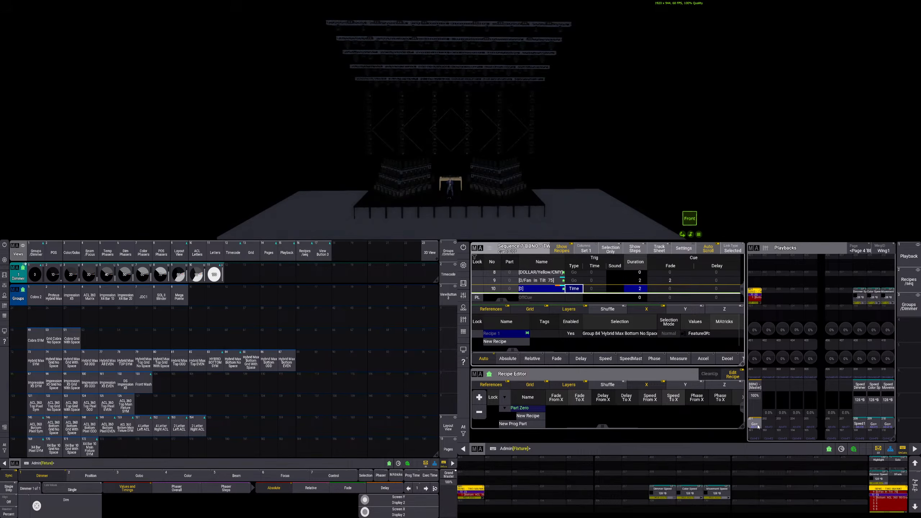
Set cue 9's cue fade to 1 and replay the sequence through cue 10
double_click(670, 280)
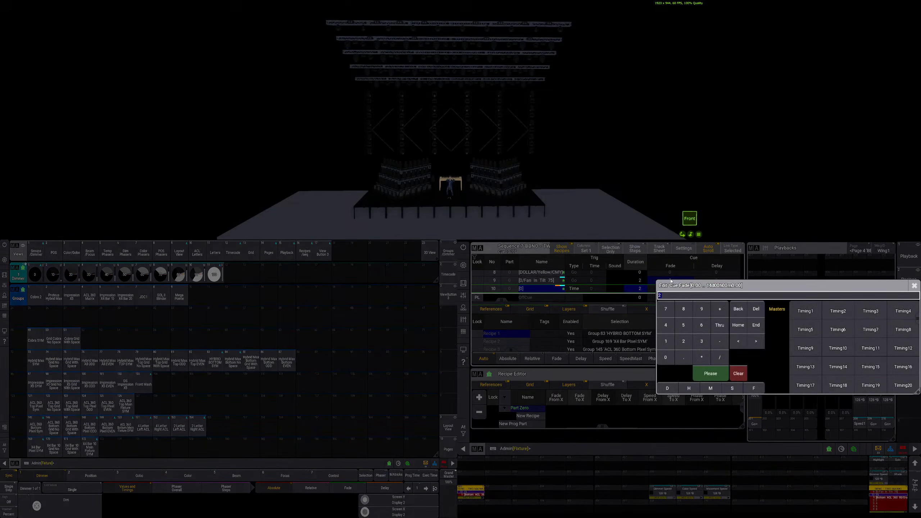
text(1)
key(Return)
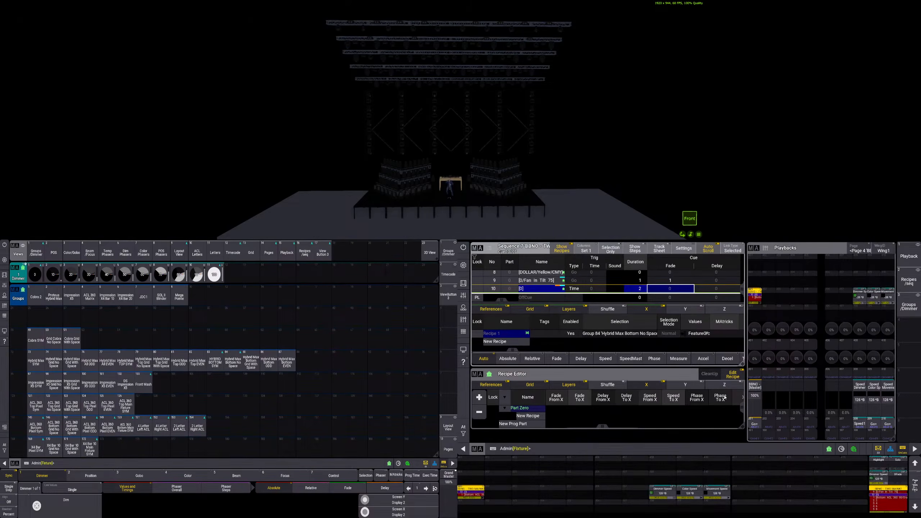
click(756, 425)
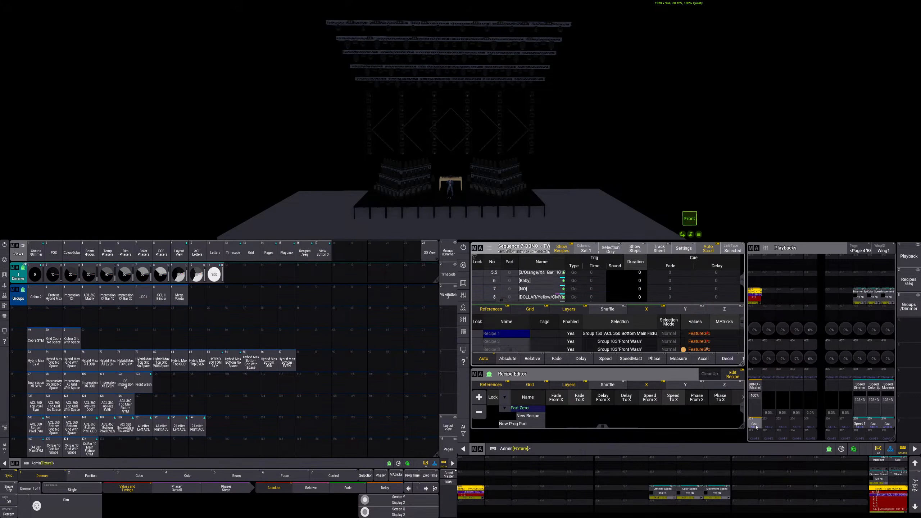
click(756, 428)
click(756, 427)
click(756, 428)
click(755, 427)
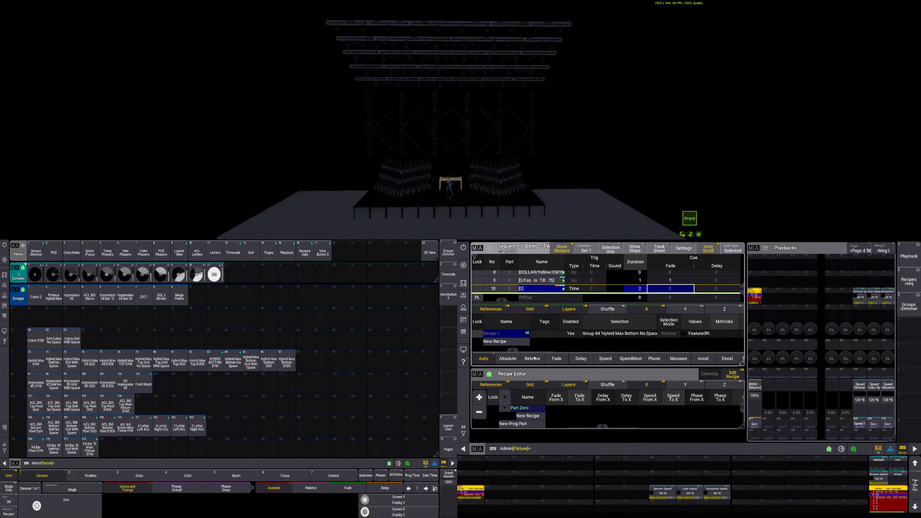
Set Delay To X of cue 10's recipe to 1 and replay the sequence
drag(513, 350, 591, 350)
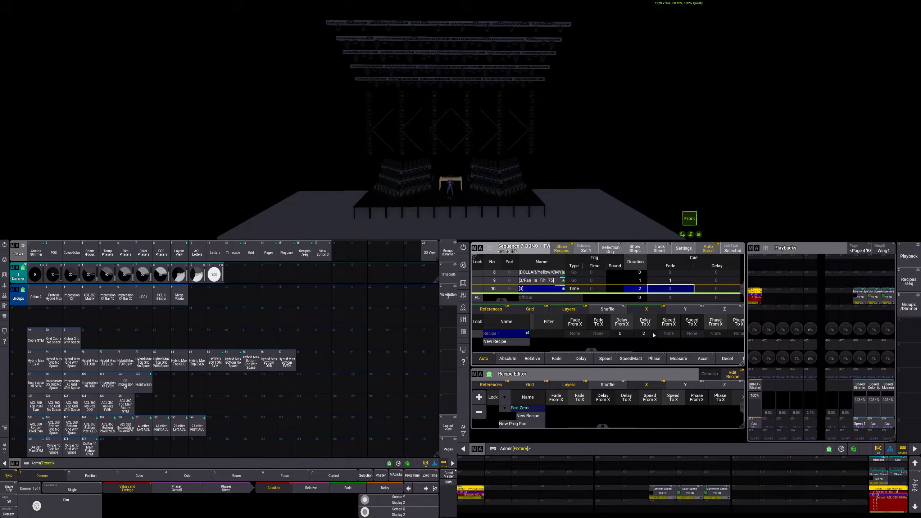
double_click(651, 335)
text(1)
key(Return)
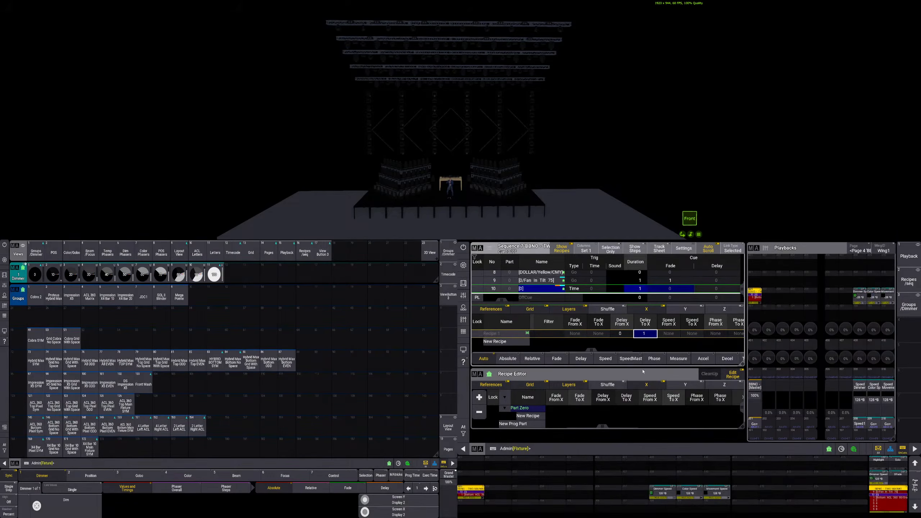
click(754, 424)
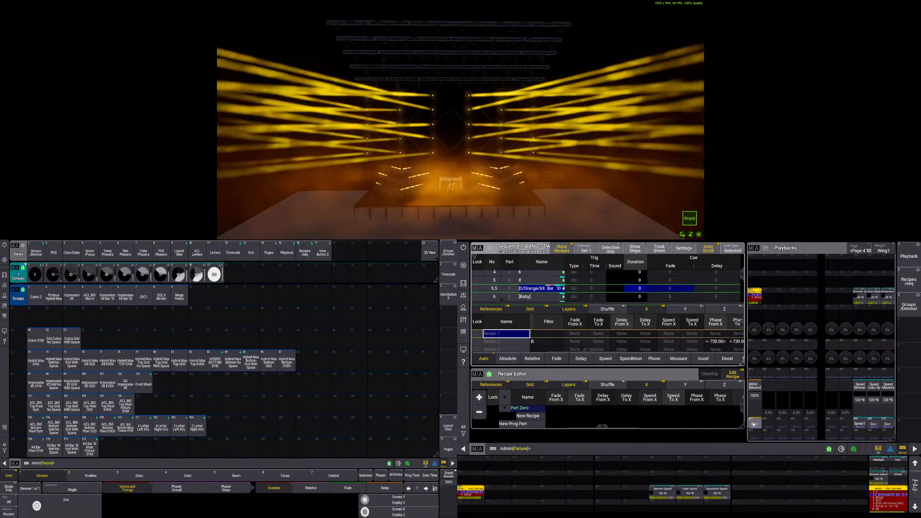
click(755, 424)
click(754, 424)
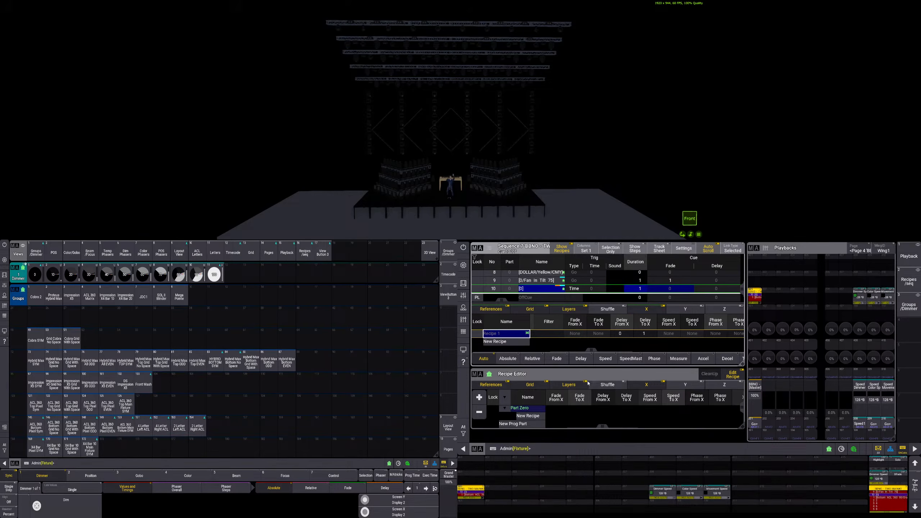
Try setting the X value of cue 10's recipe to 8 and storing into cue 10 with Merge
drag(591, 350, 649, 351)
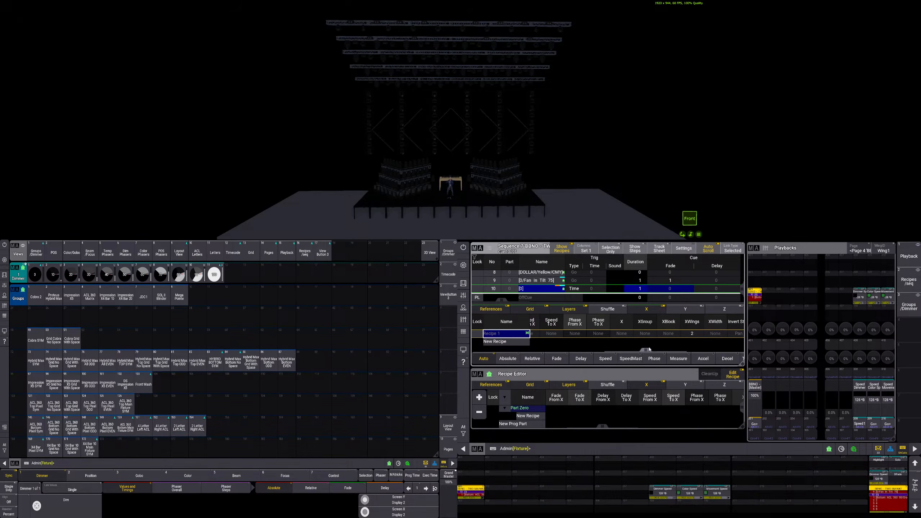
double_click(621, 336)
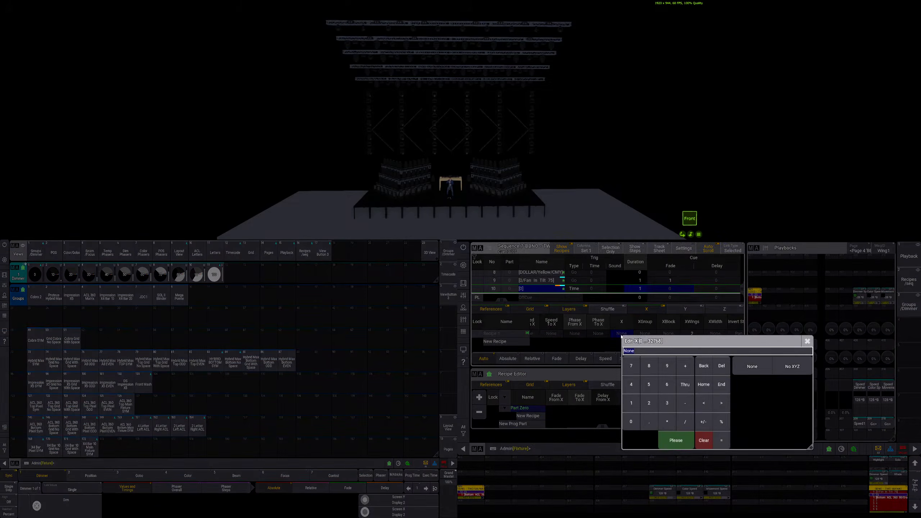
text(8)
key(Return)
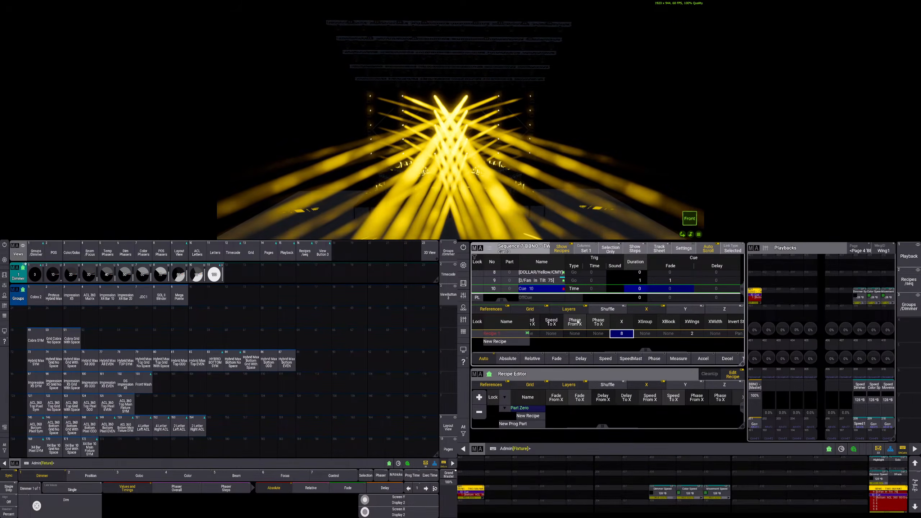
key(s)
click(547, 289)
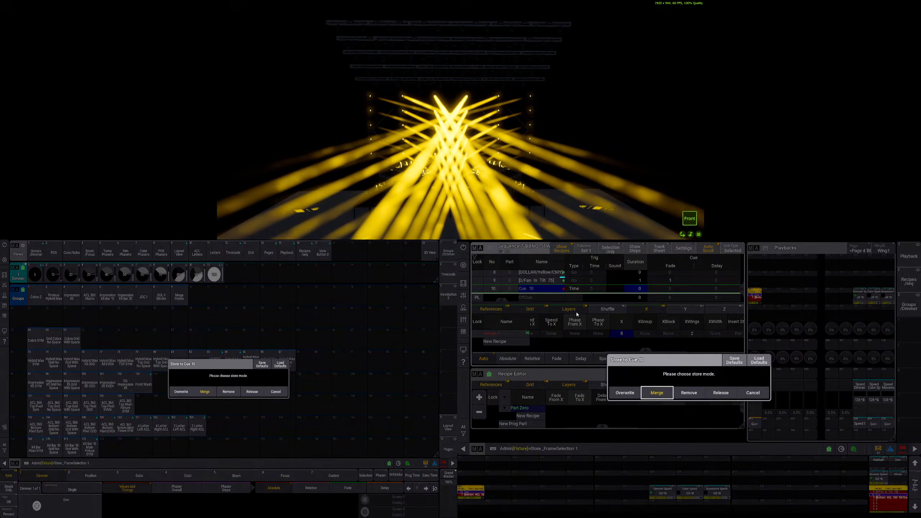
click(657, 392)
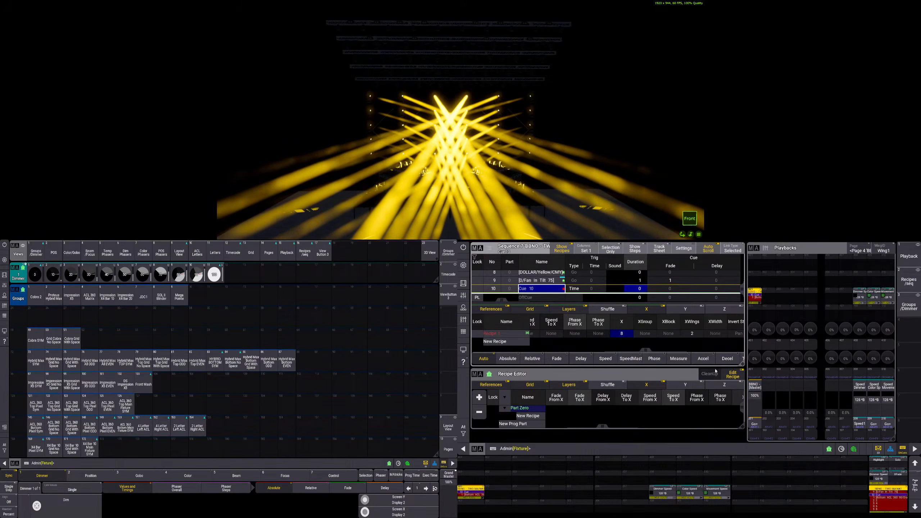
Look at the Update options without updating anything, and reset the recipe's X value to None
click(4, 275)
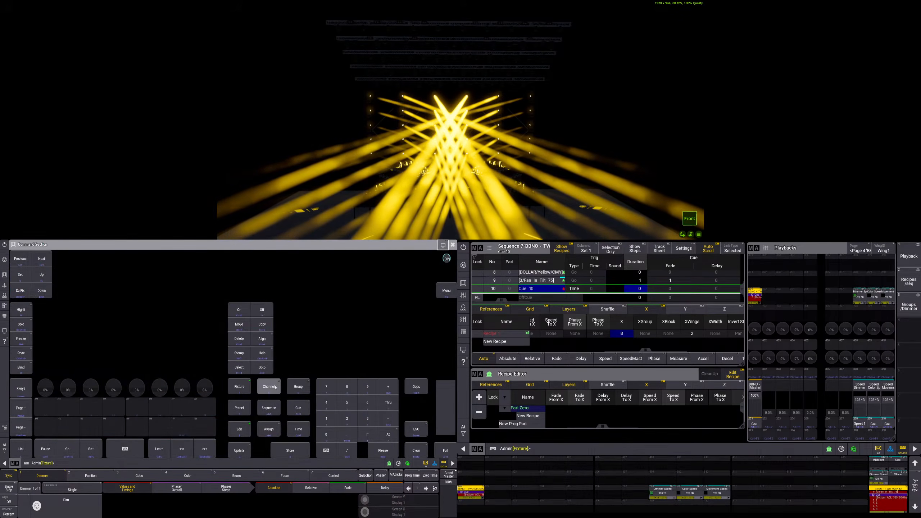
click(243, 450)
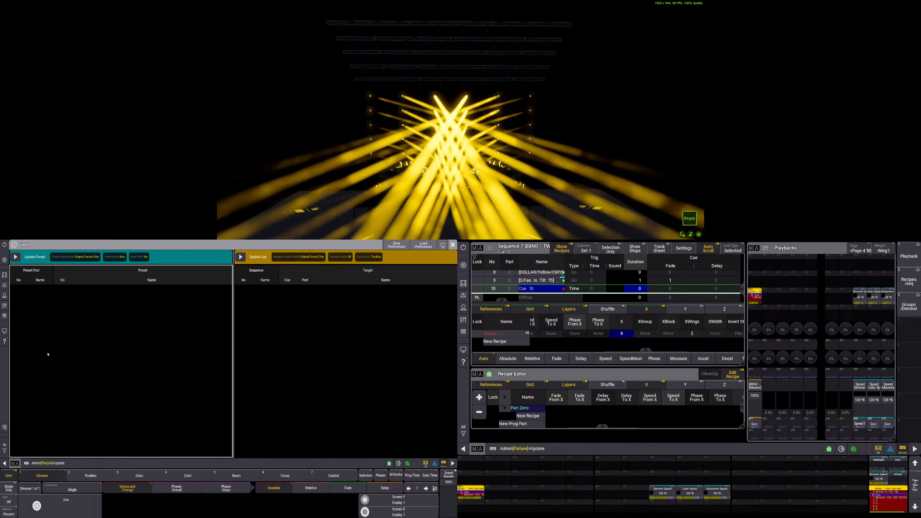
click(453, 245)
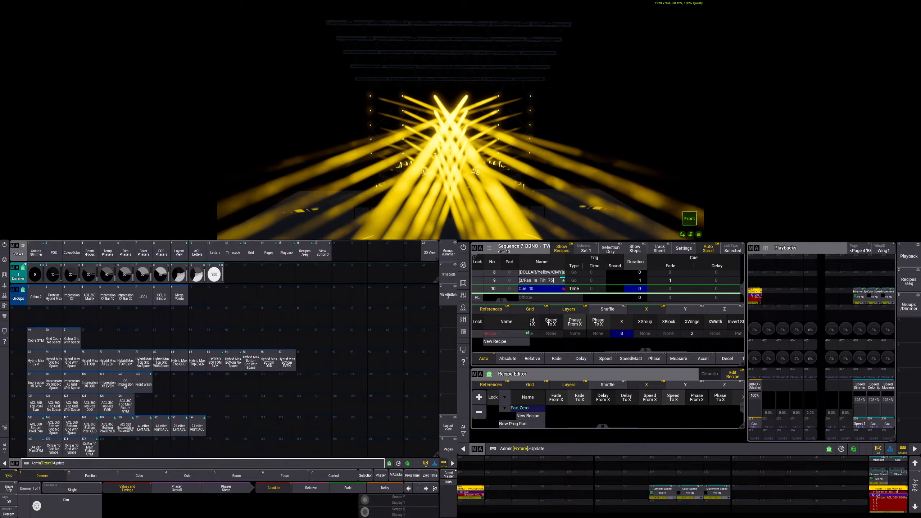
click(623, 334)
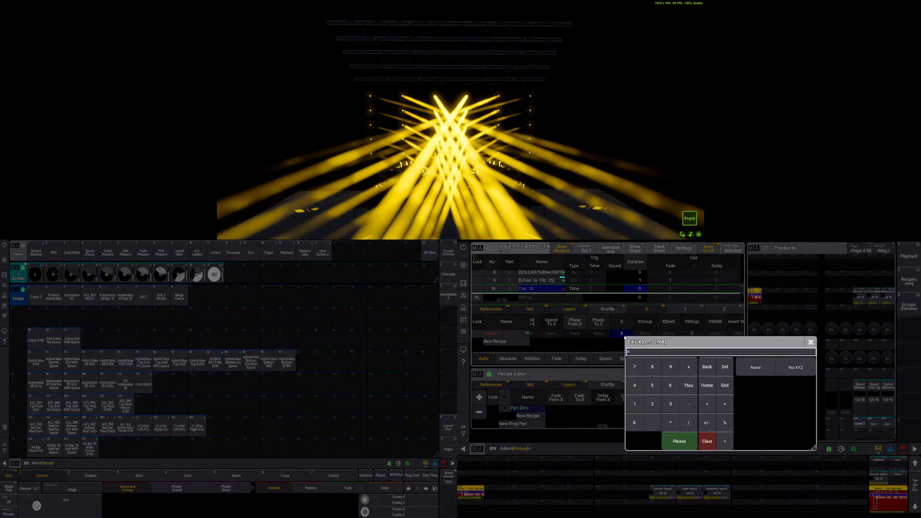
click(635, 423)
click(679, 441)
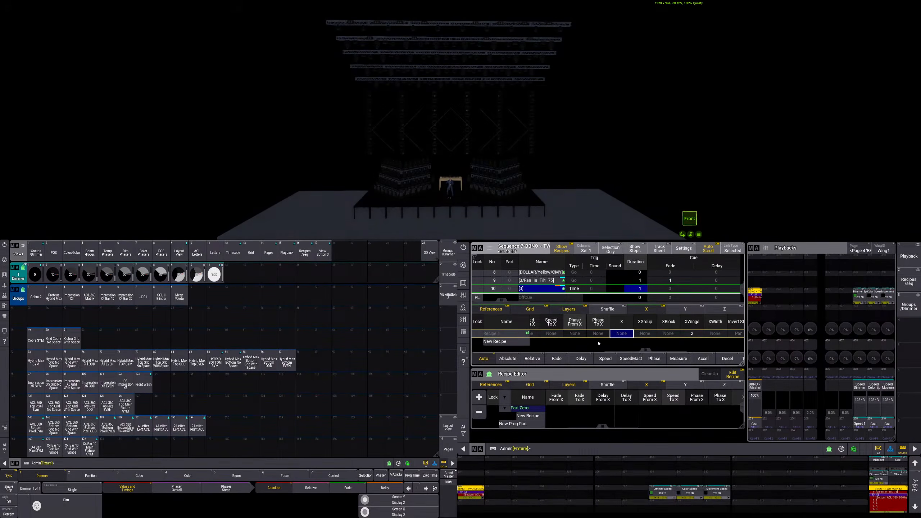
Enter 8 as the recipe's X value once more and merge the store into cue 10
click(621, 334)
click(648, 364)
click(673, 440)
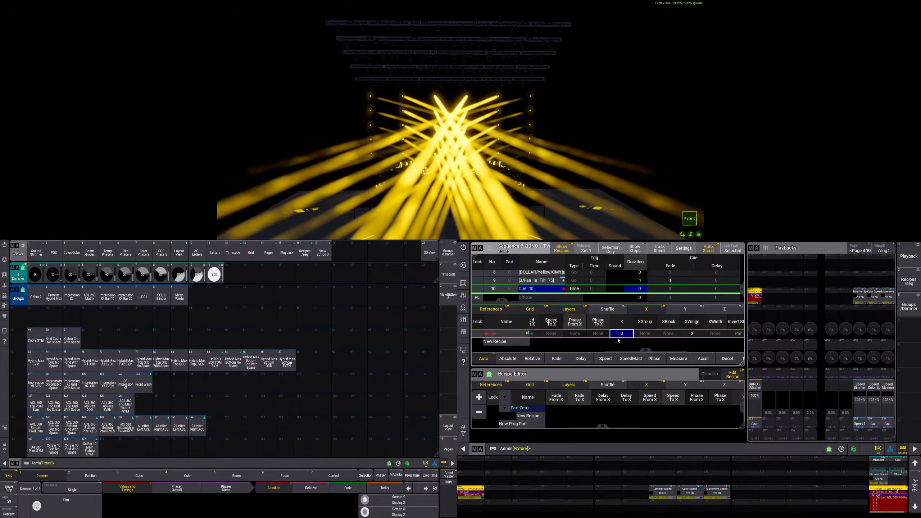
key(s)
click(550, 290)
click(656, 390)
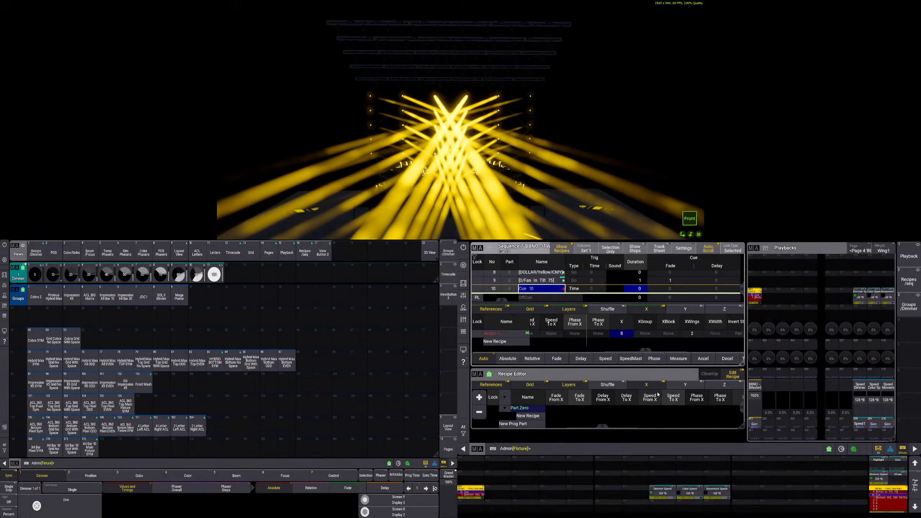
Restore the X value of cue 10's recipe to None
right_click(620, 334)
click(632, 421)
click(668, 438)
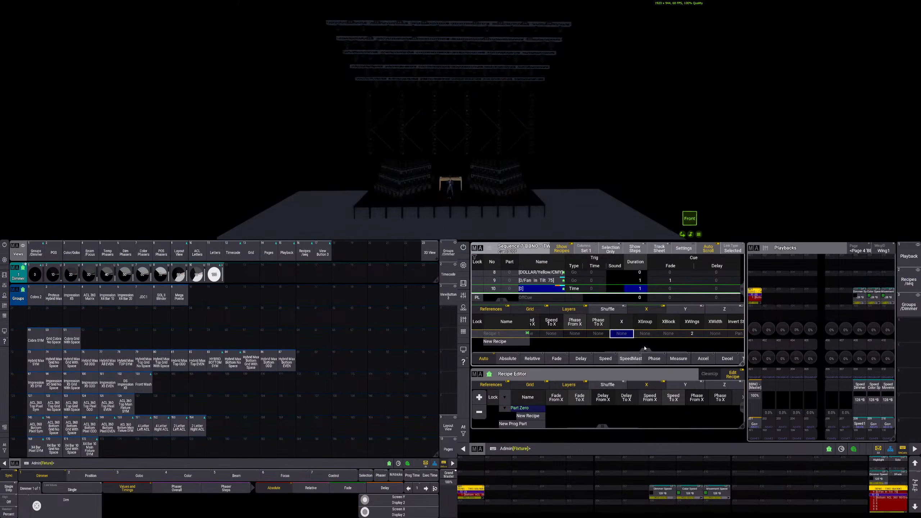
click(5, 275)
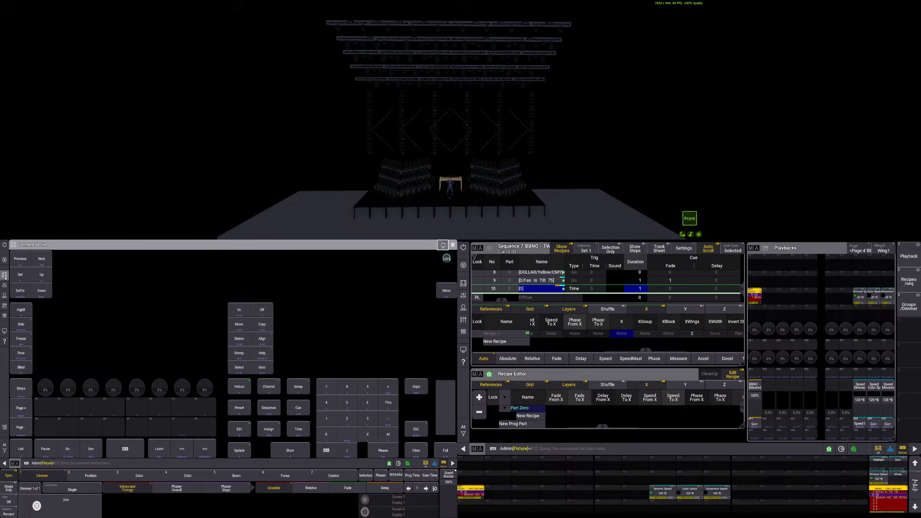
key(e)
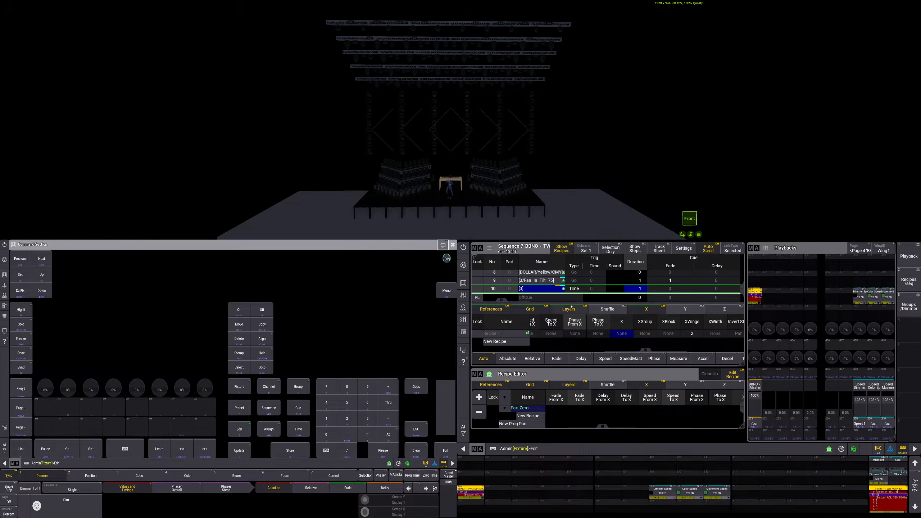
click(592, 289)
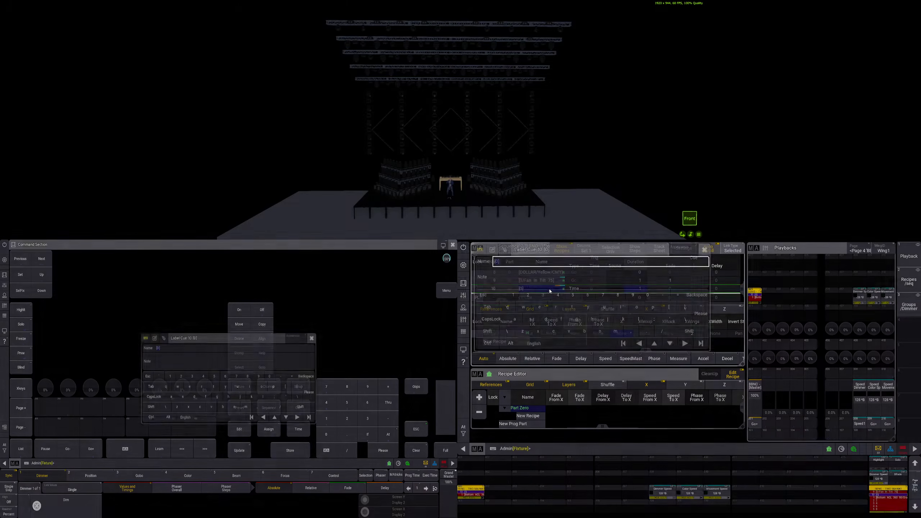
click(705, 250)
key(e)
click(623, 334)
click(812, 340)
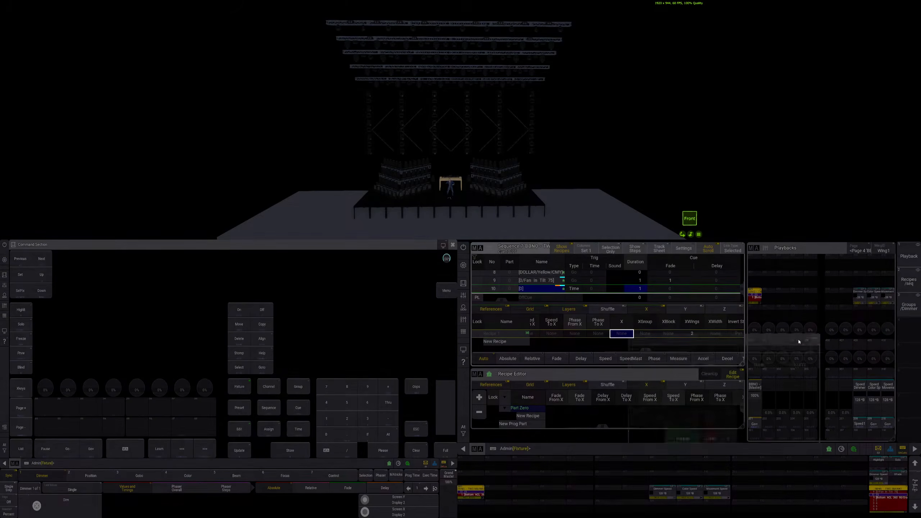
Check cue 10's recipe on the Delay layer, return the layer to Auto, and turn off recipe editing
key(e)
click(506, 334)
click(709, 289)
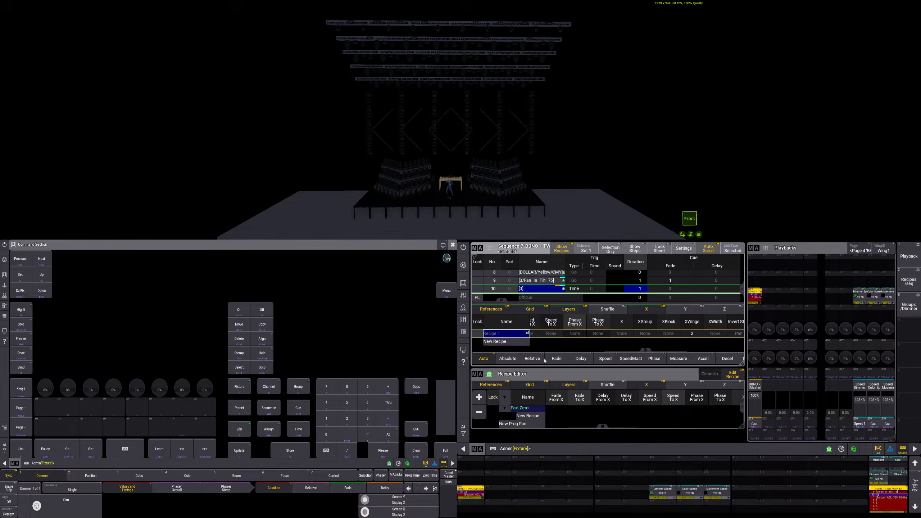
click(579, 361)
click(486, 360)
click(732, 375)
click(509, 336)
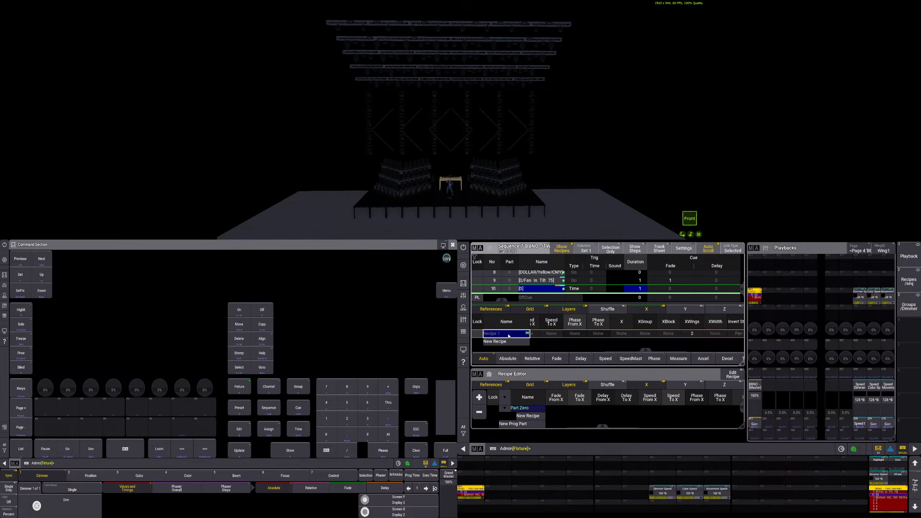
click(539, 290)
click(540, 290)
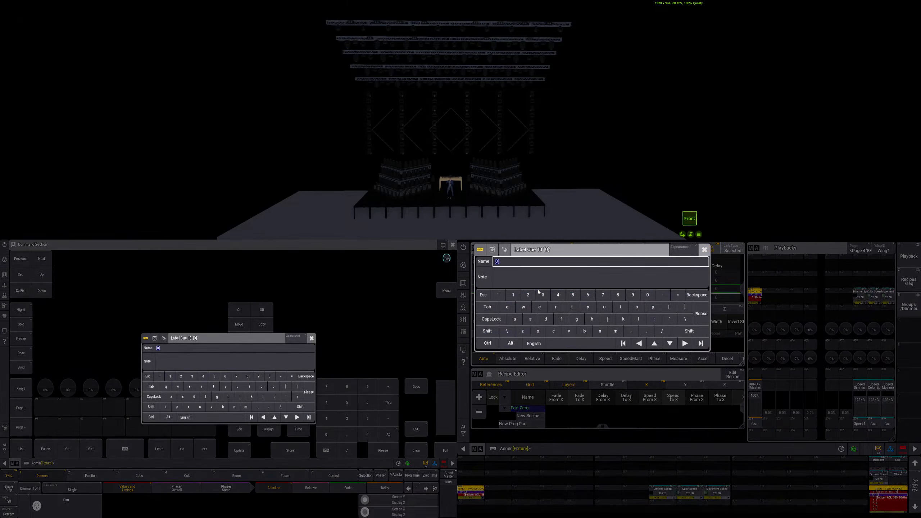
click(704, 249)
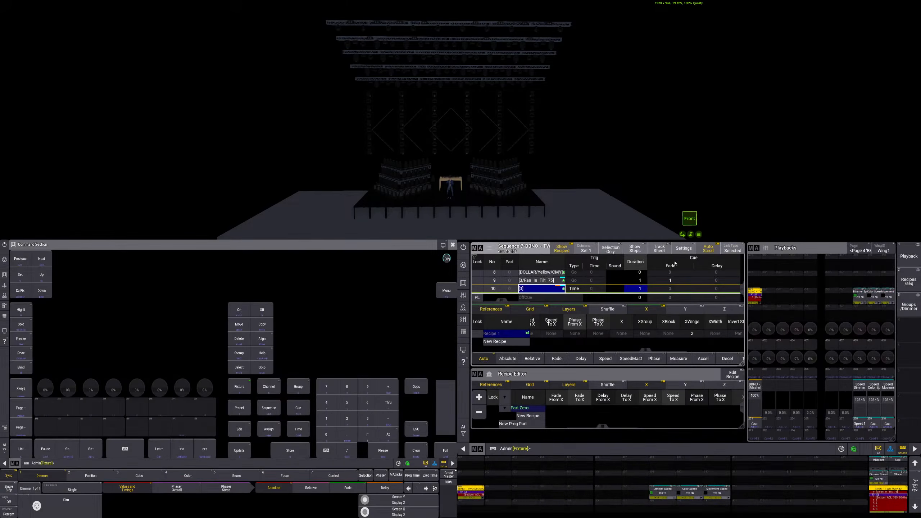
Look at the sequence sheet with tracking values, steps and the other column sets, and return to column set 1
click(660, 250)
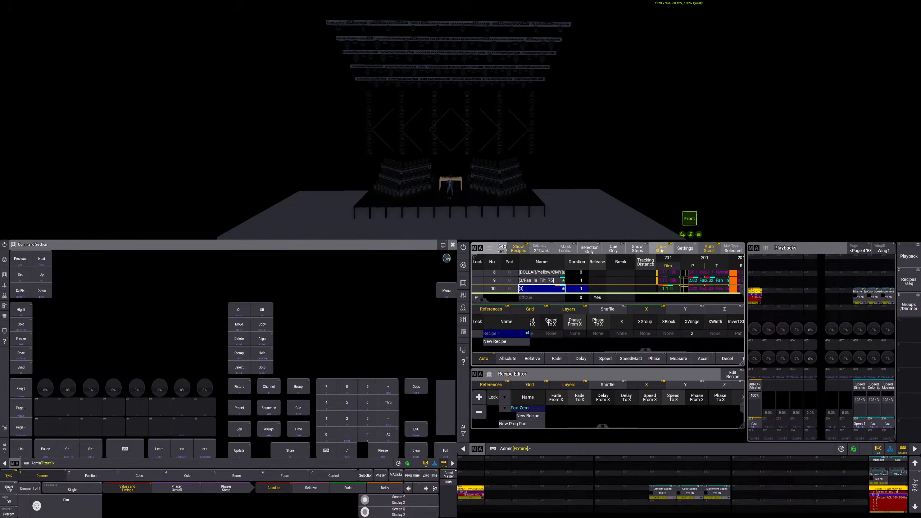
click(662, 250)
click(630, 249)
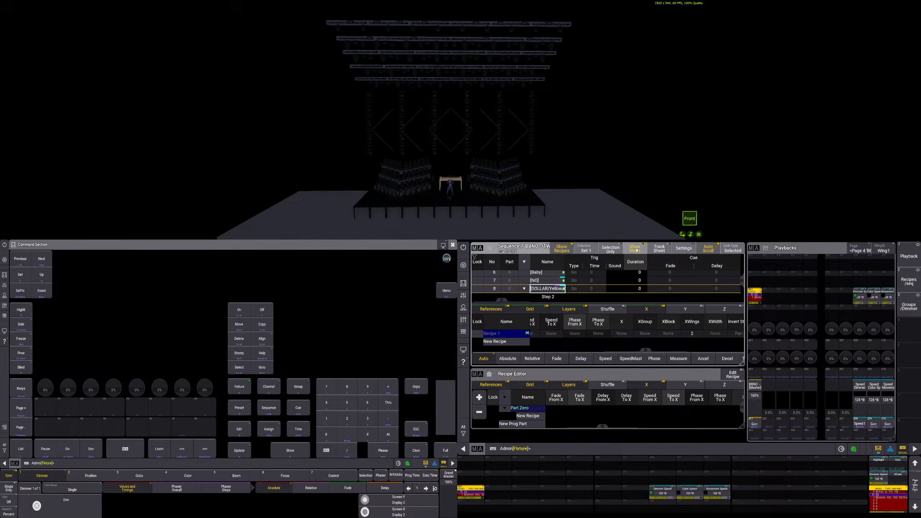
click(636, 250)
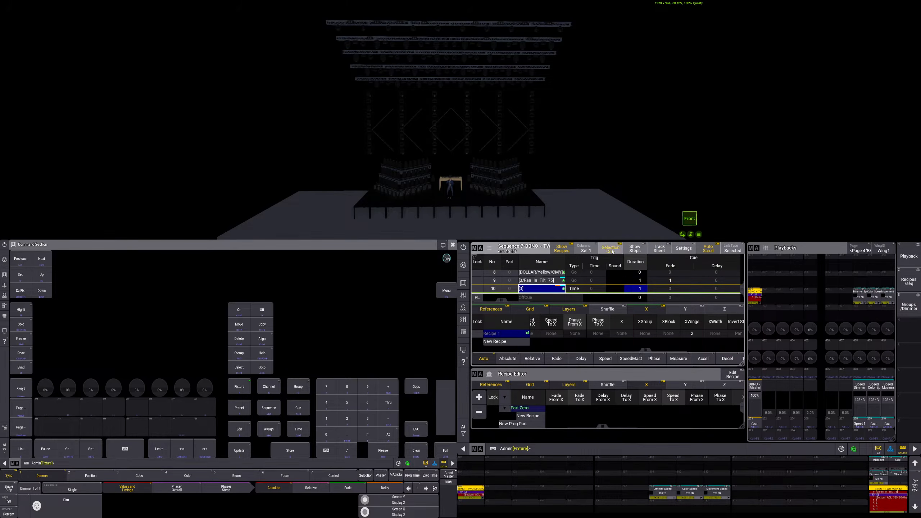
click(586, 250)
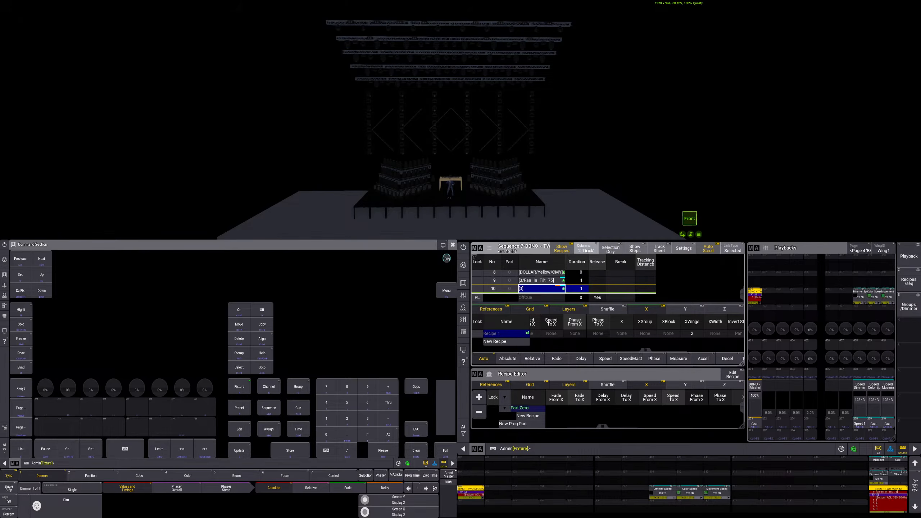
click(586, 250)
click(585, 251)
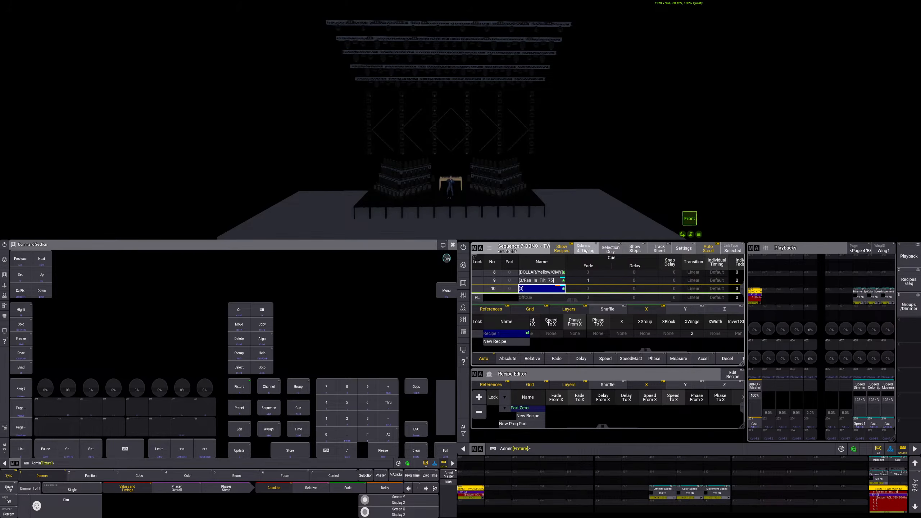
click(566, 251)
click(566, 251)
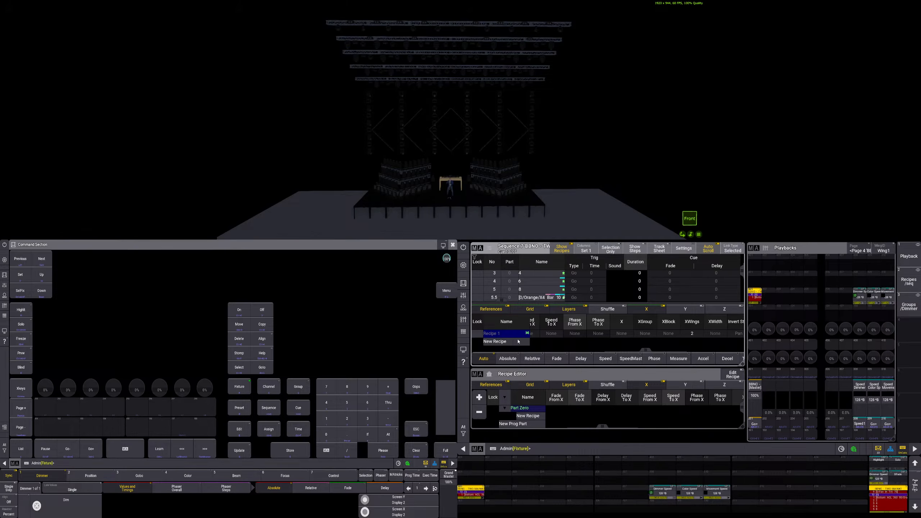
Try Group 101 'Impression X5 EVEN' as the selection of cue 10's recipe, and undo the change
drag(647, 351, 534, 344)
right_click(573, 334)
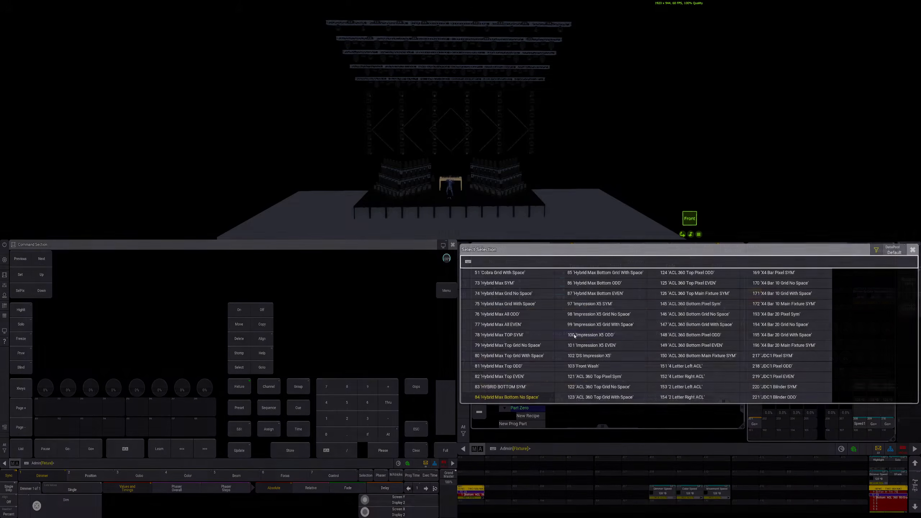
click(599, 345)
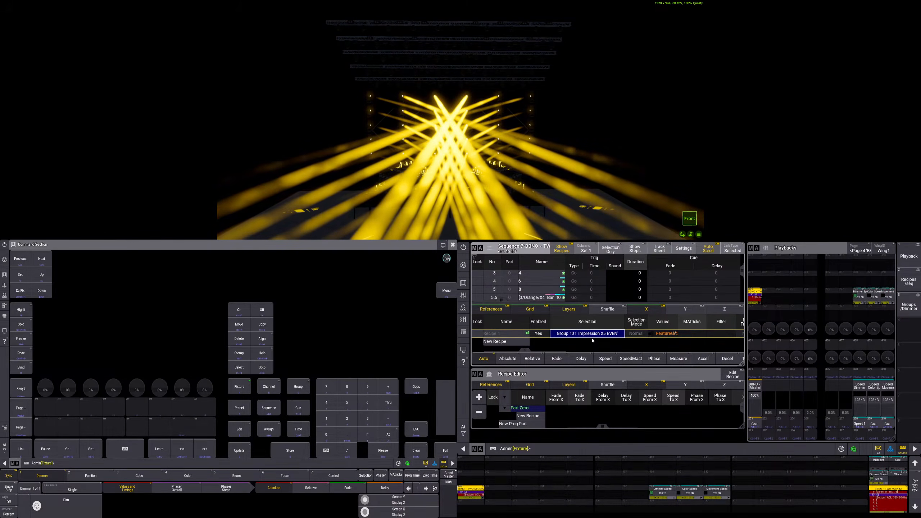
key(ctrl+z)
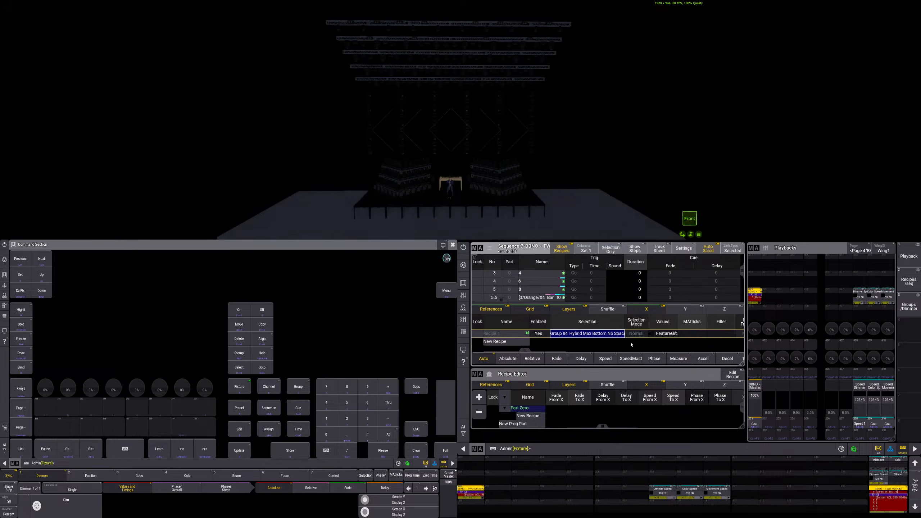
Try the 50 dimmer preset as the values of cue 10's recipe, and undo the change
drag(525, 350, 565, 351)
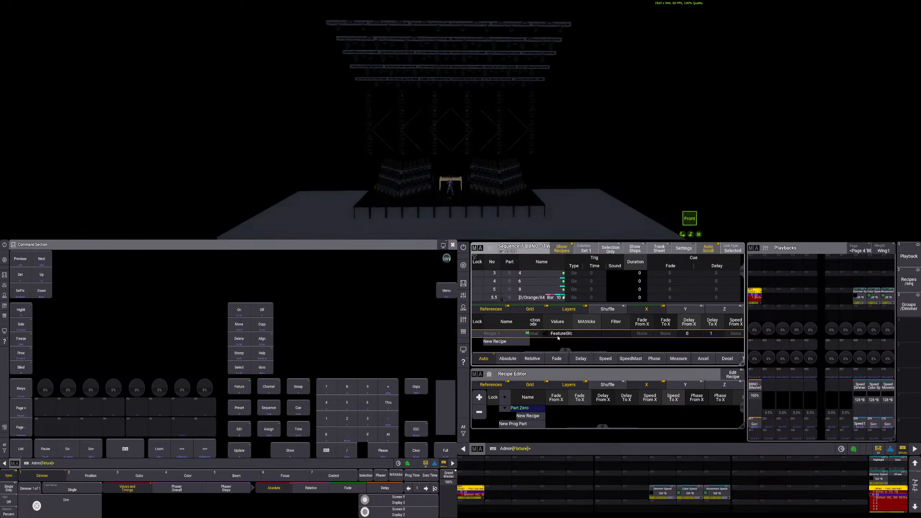
double_click(558, 337)
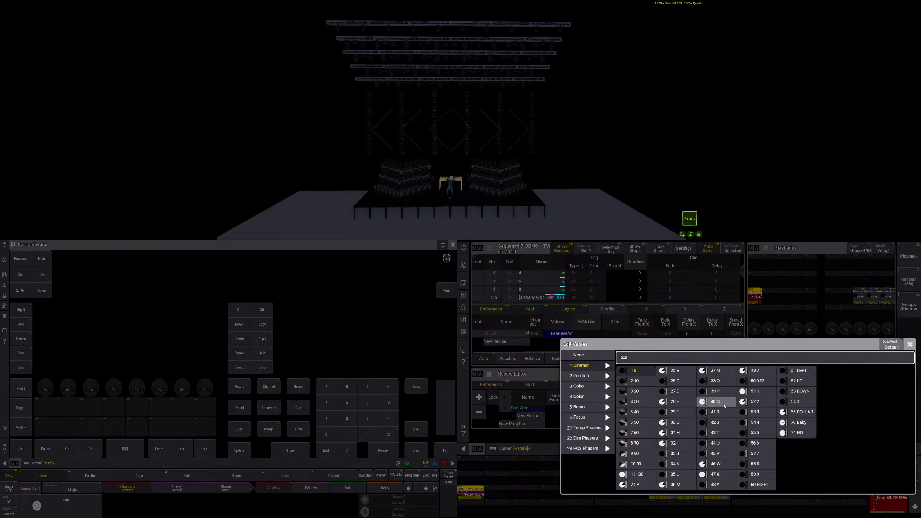
click(646, 424)
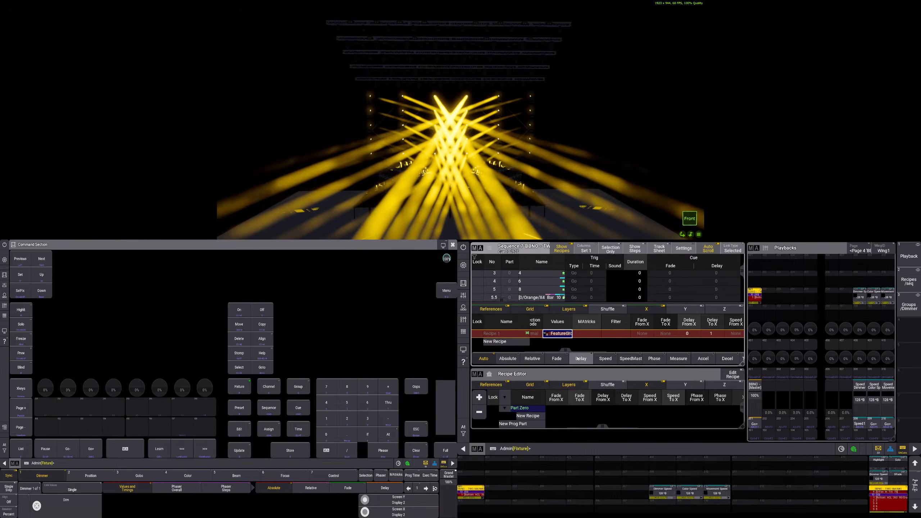
key(Escape)
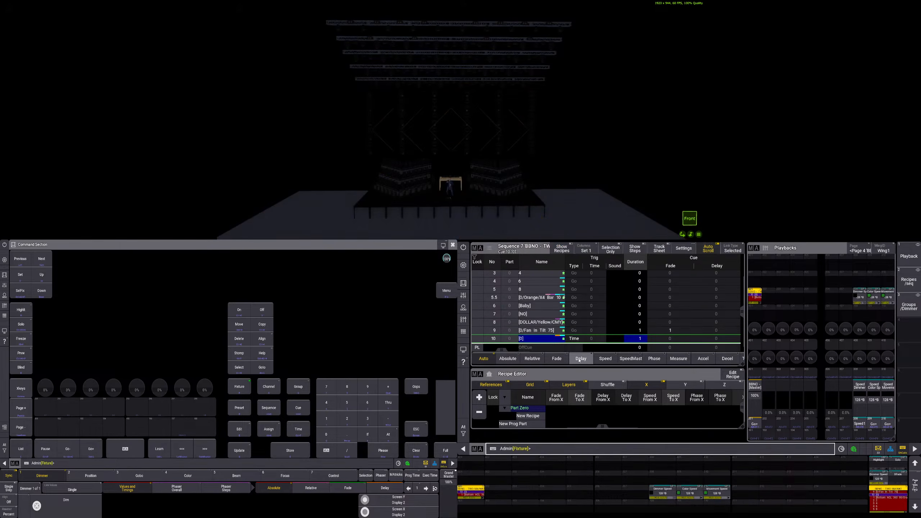
Show the recipes of cue 10 in the sequence sheet again and close the Command Section to reveal the pools
click(540, 342)
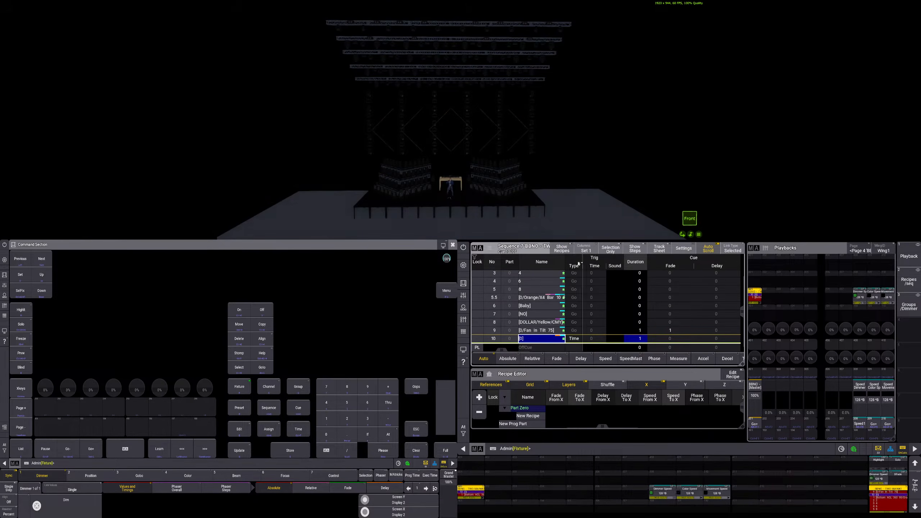
click(562, 248)
click(538, 334)
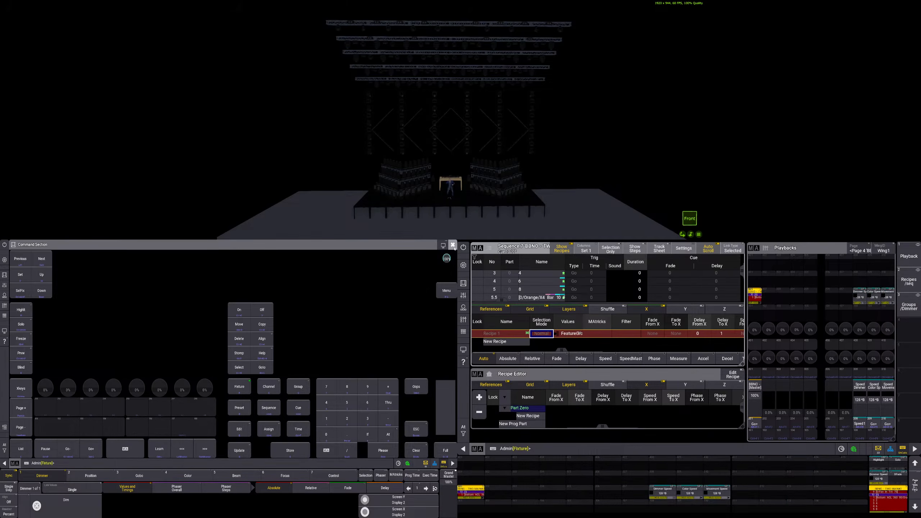
click(453, 246)
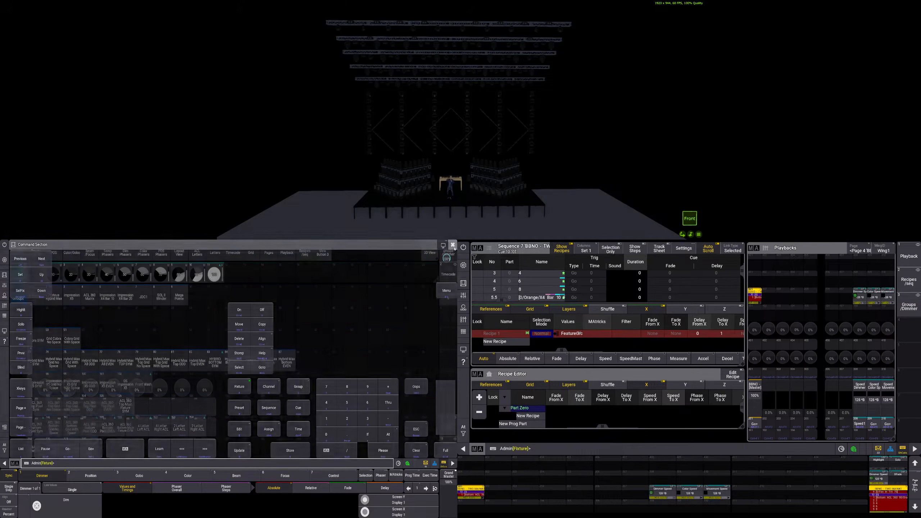
click(315, 309)
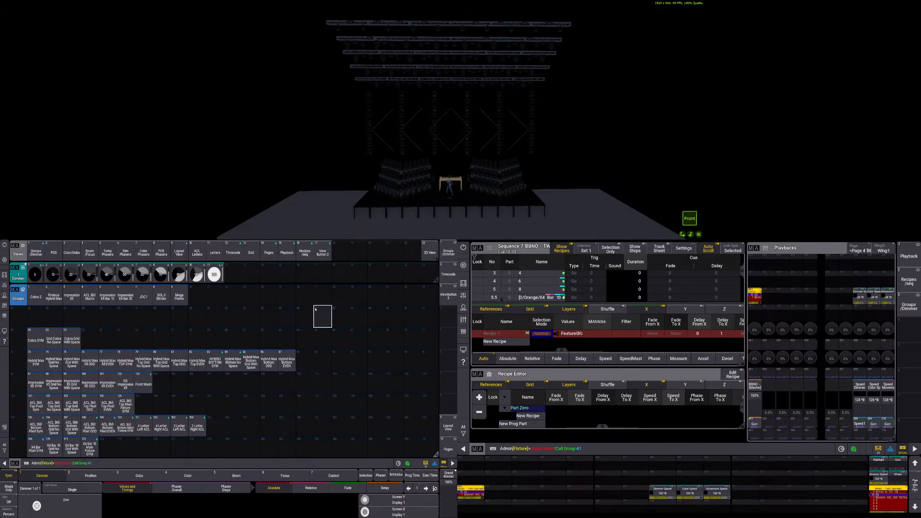
right_click(656, 342)
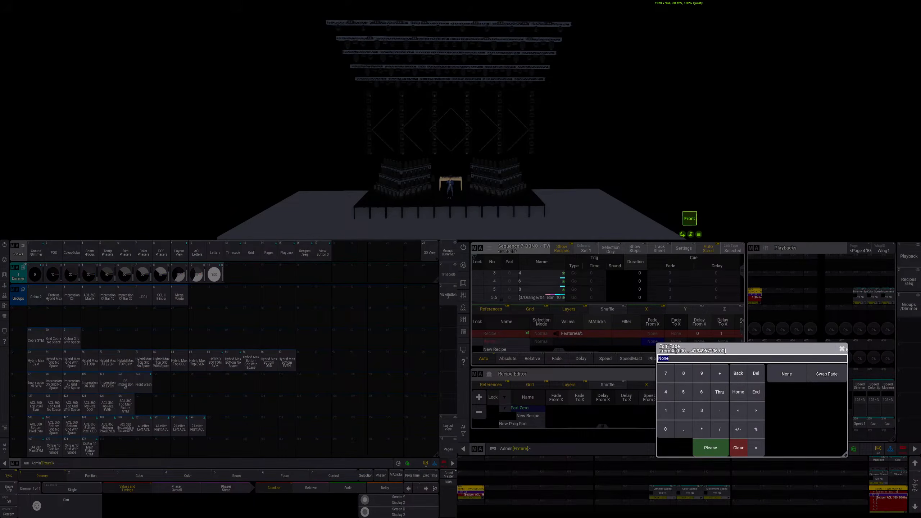
click(842, 348)
key(Up)
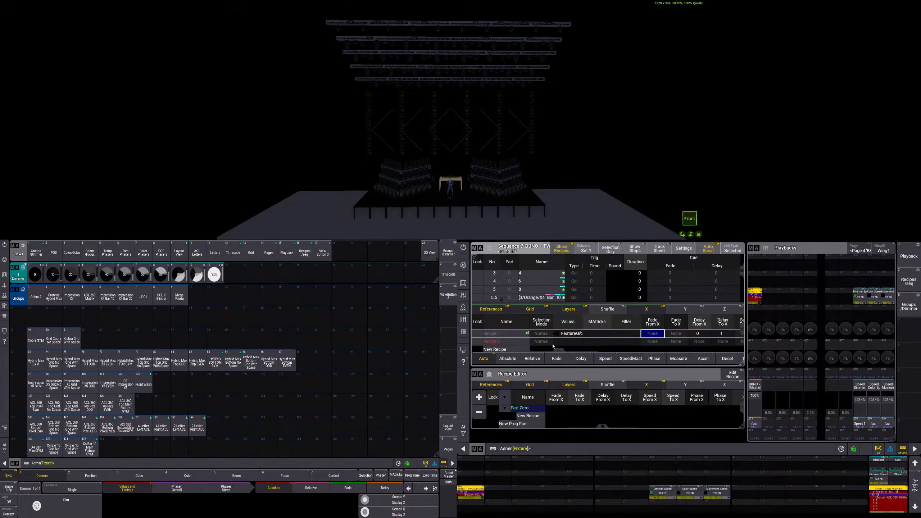
click(525, 343)
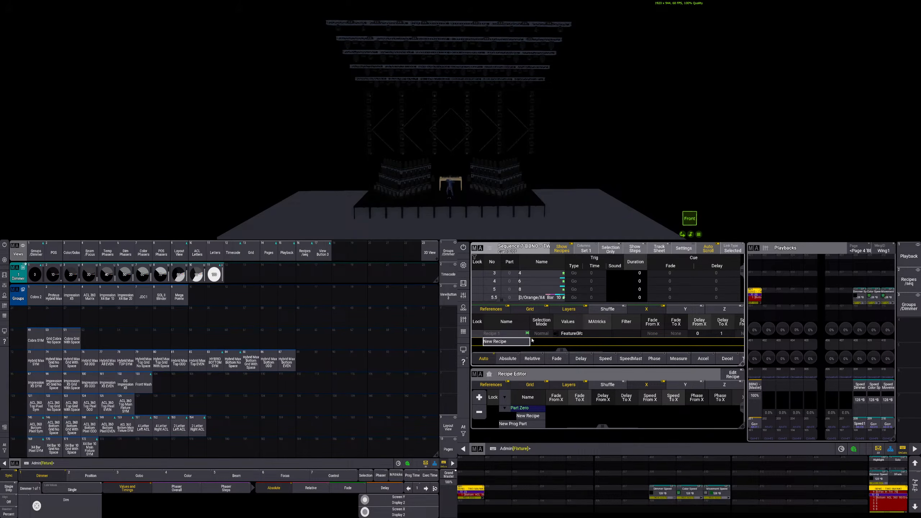
Try to set the Delay To X value of cue 10's recipe to 2
drag(559, 352, 584, 352)
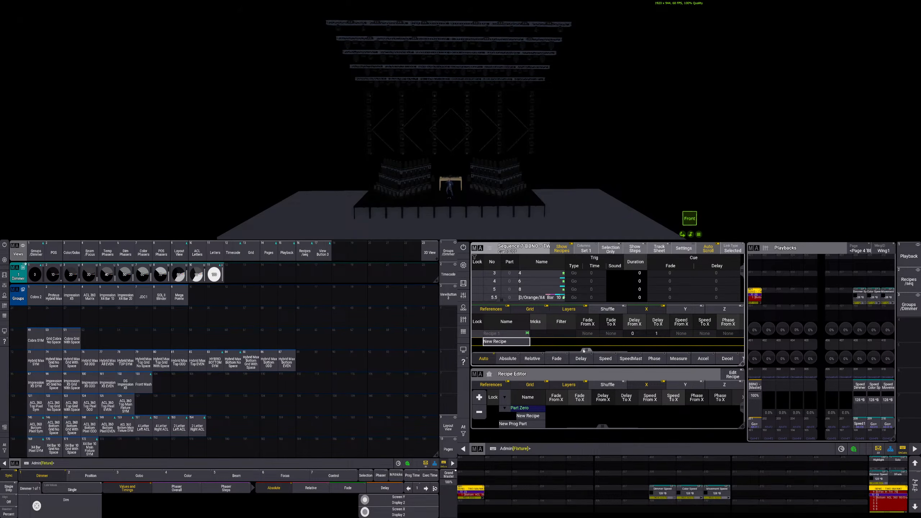
click(651, 333)
text(2)
key(Return)
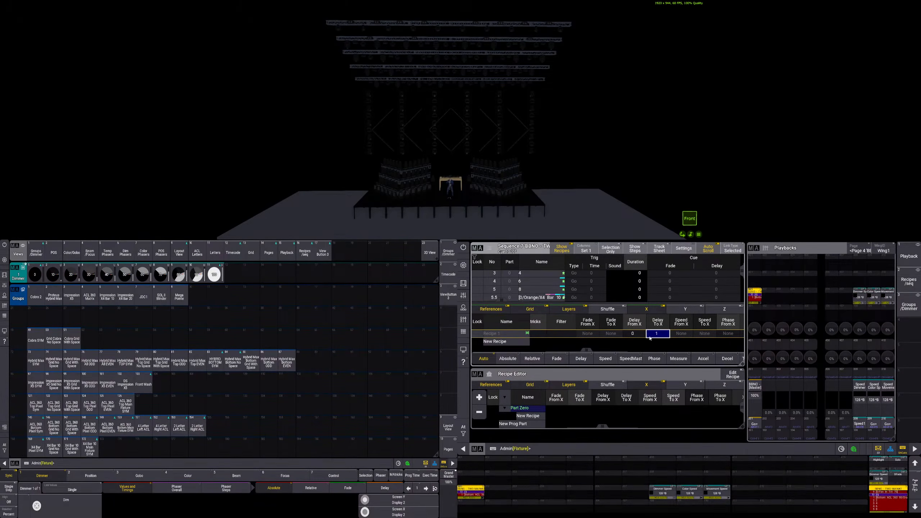
Set the XGroup value of cue 10's recipe to 2
drag(588, 350, 634, 351)
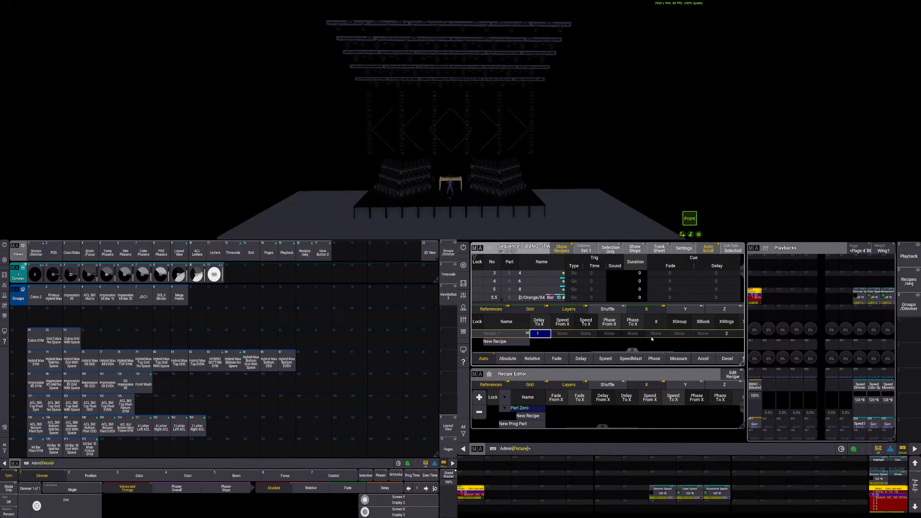
click(686, 334)
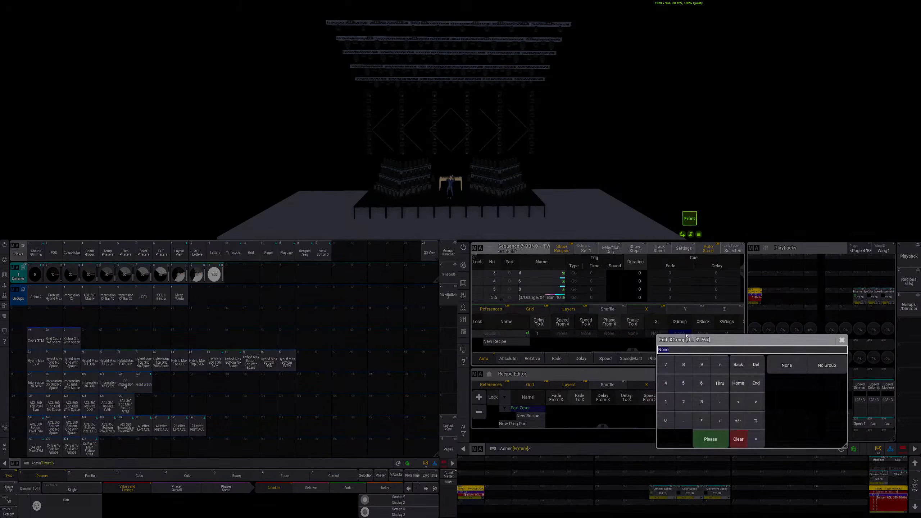
click(683, 402)
click(708, 438)
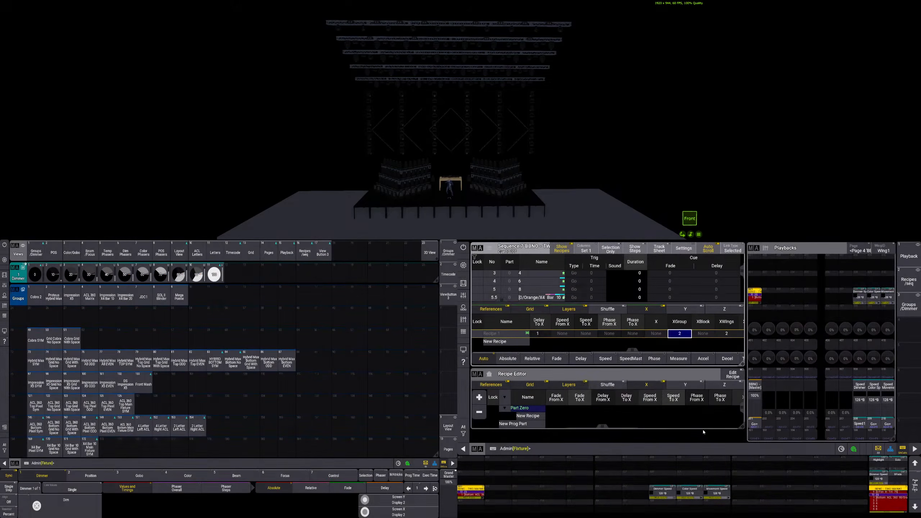
Set the XGroup value of cue 10's recipe to 8 and run the BBNO sequence to preview the fade
click(680, 333)
click(684, 367)
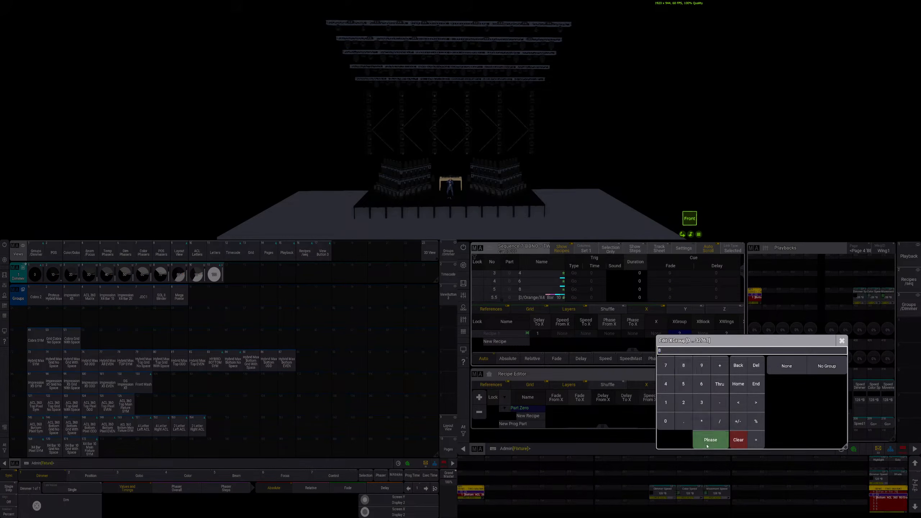
click(710, 440)
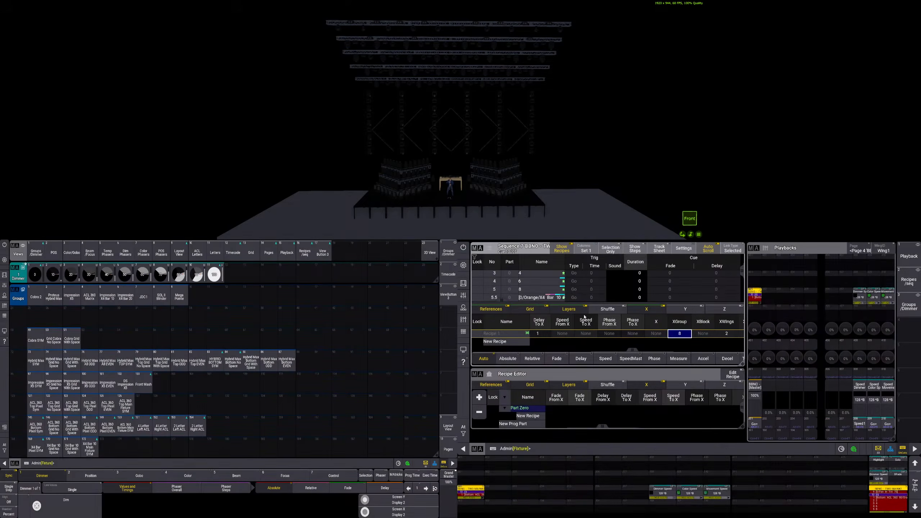
scroll(744, 274, down, 3)
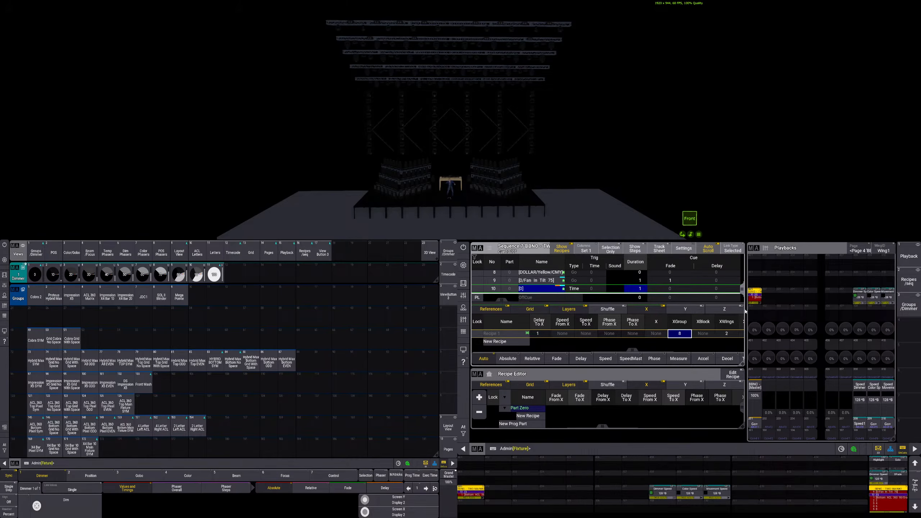
click(756, 426)
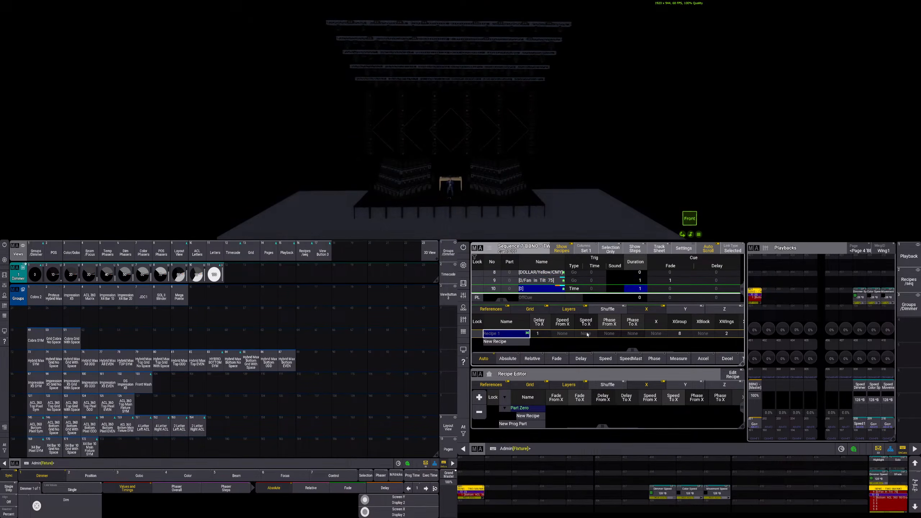
Clear the wings of cue 10's recipe by setting its XWings value to 0
click(523, 343)
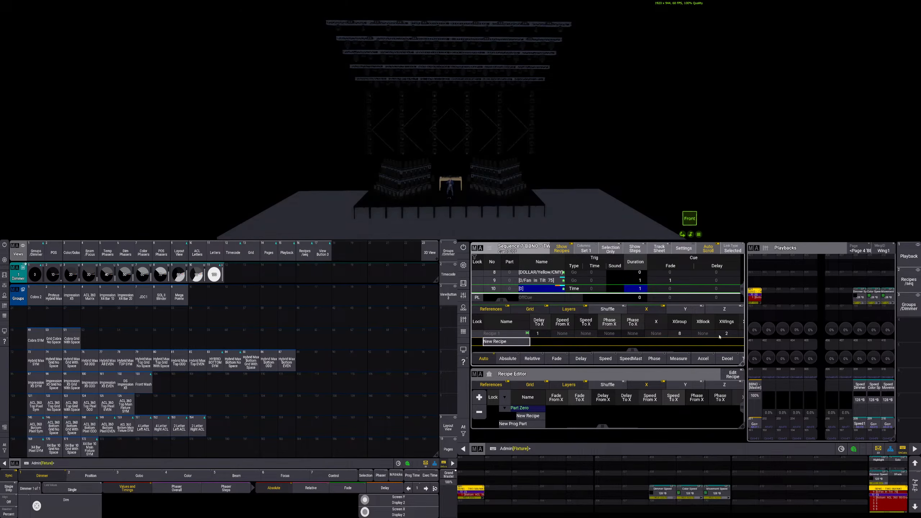
right_click(727, 335)
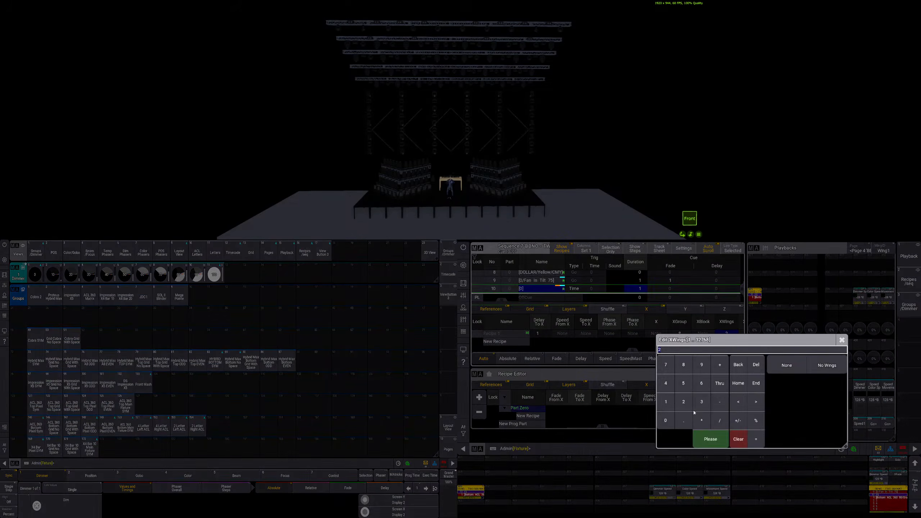
click(665, 421)
click(704, 440)
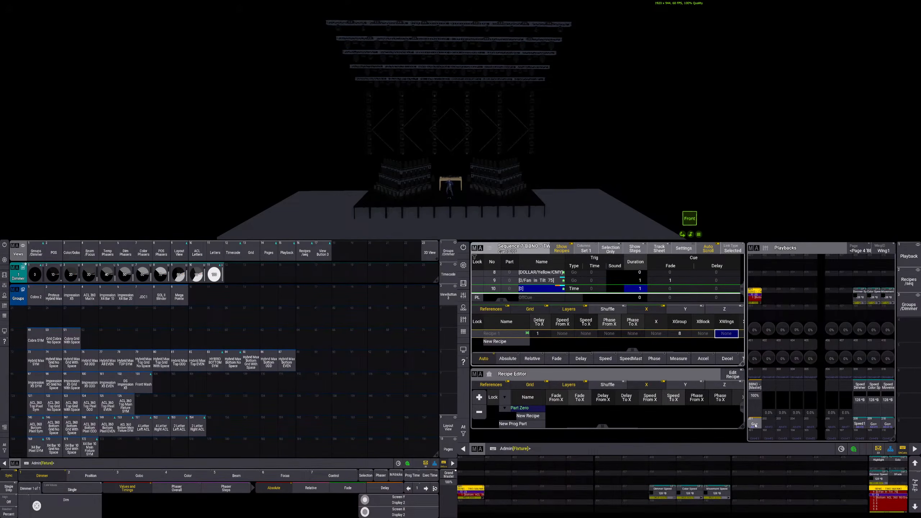
Run the BBNO sequence through to cue 10 to preview the fade without wings
click(755, 424)
click(755, 426)
click(755, 426)
click(755, 425)
click(755, 425)
click(756, 425)
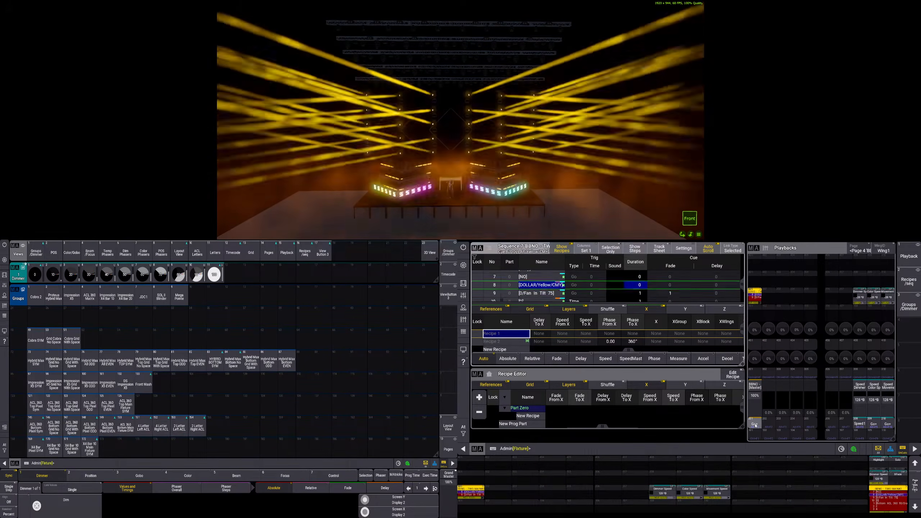
click(755, 426)
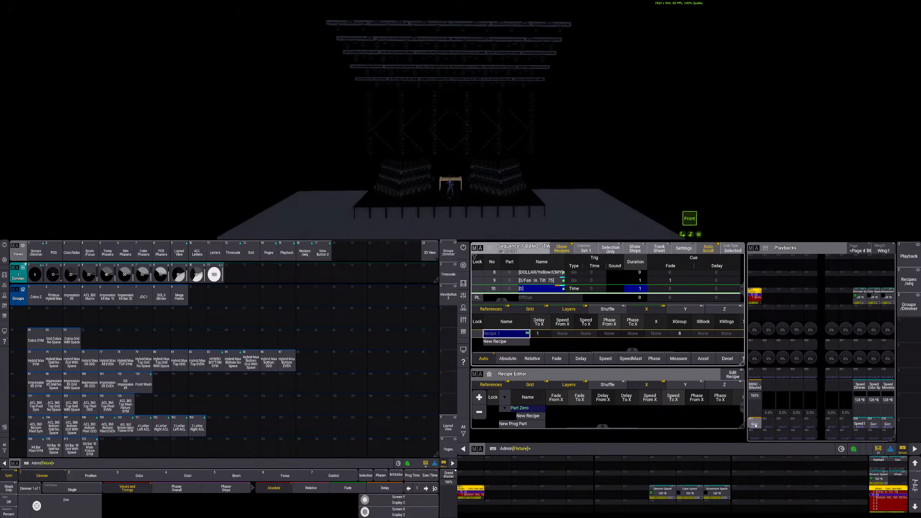
Set the XGroup value of cue 10's recipe to 10
double_click(680, 333)
text(10)
key(Return)
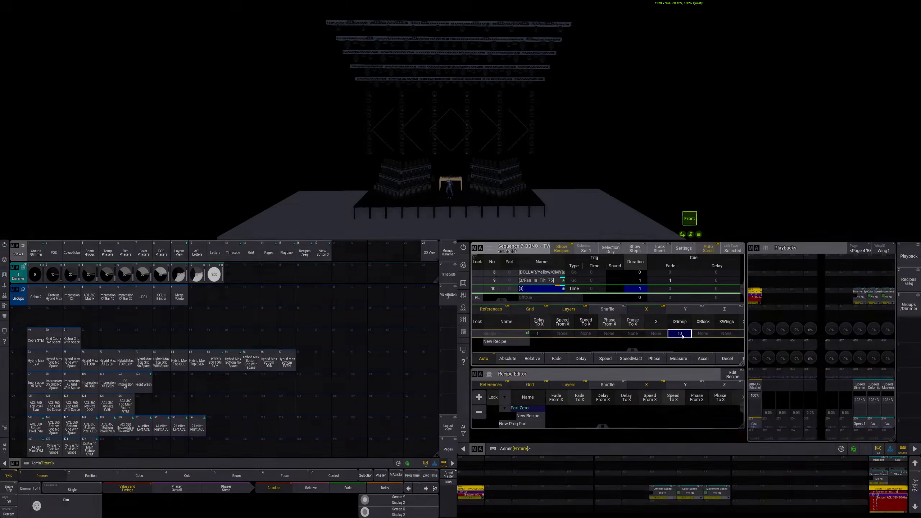
Clear the grouping of cue 10's recipe by setting its XGroup value to 0
drag(631, 350, 640, 350)
double_click(656, 334)
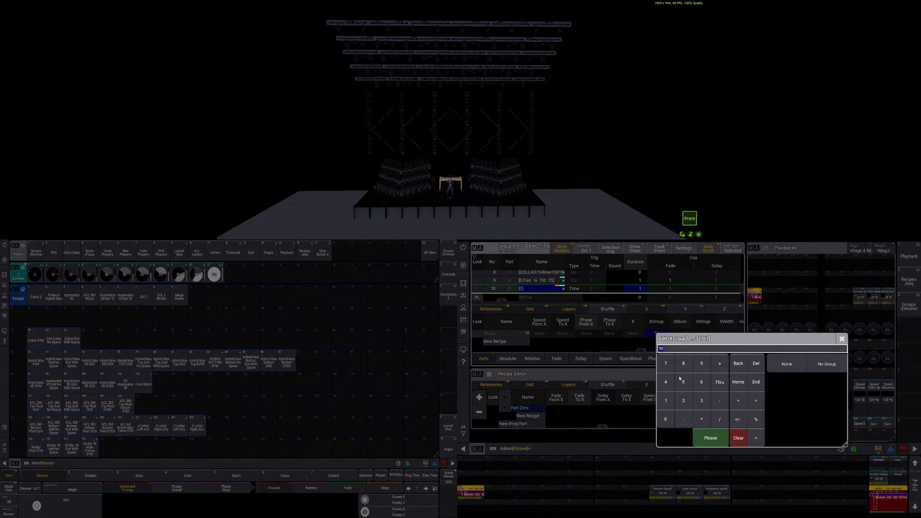
click(665, 419)
click(711, 438)
Try assigning a new MAtricks to cue 10's recipe and generate a random XShuffle value for it
drag(640, 350, 570, 349)
click(575, 334)
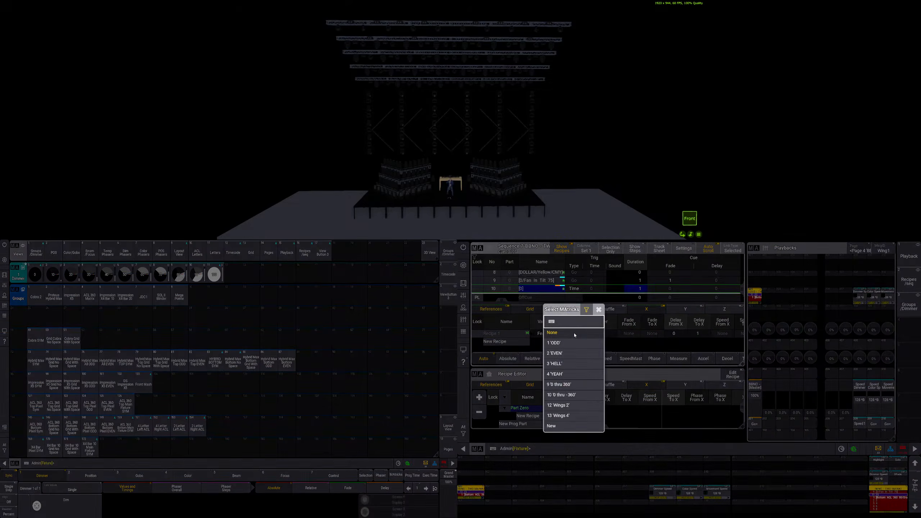
click(569, 425)
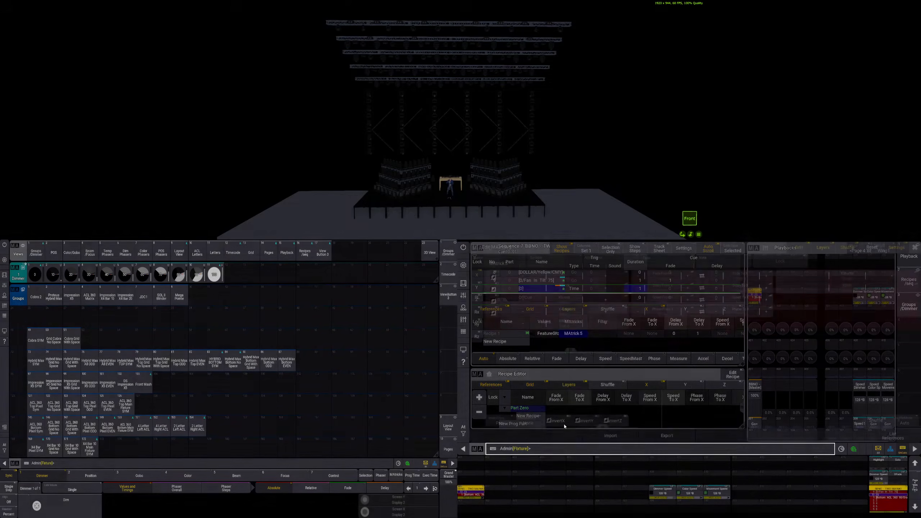
click(882, 277)
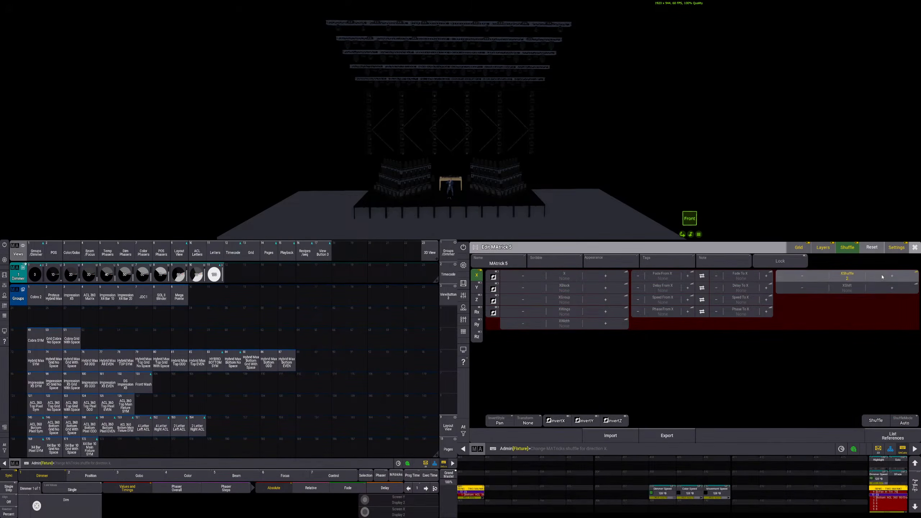
click(883, 277)
scroll(882, 276, up, 3)
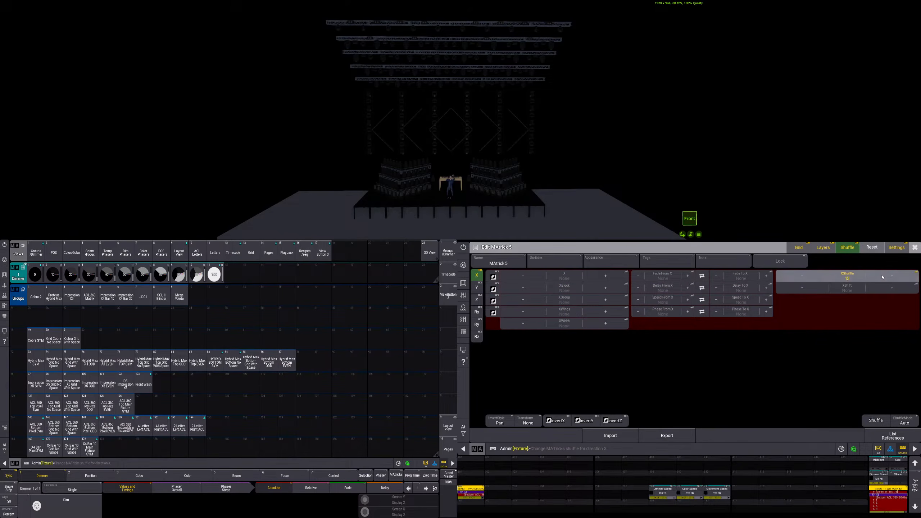
scroll(882, 277, up, 1)
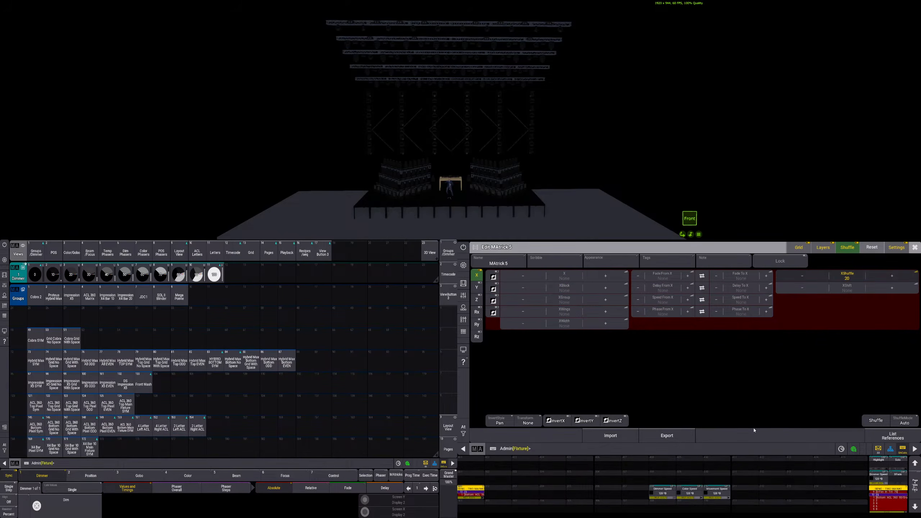
click(878, 420)
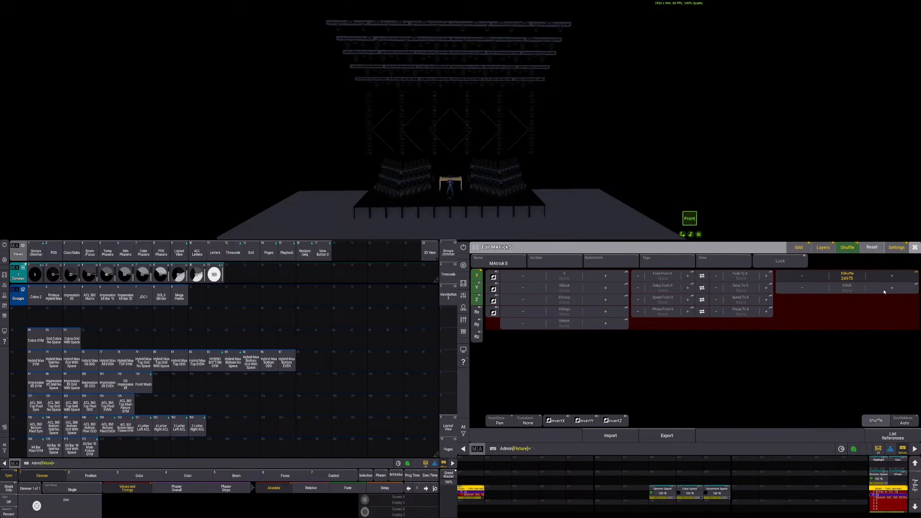
click(915, 248)
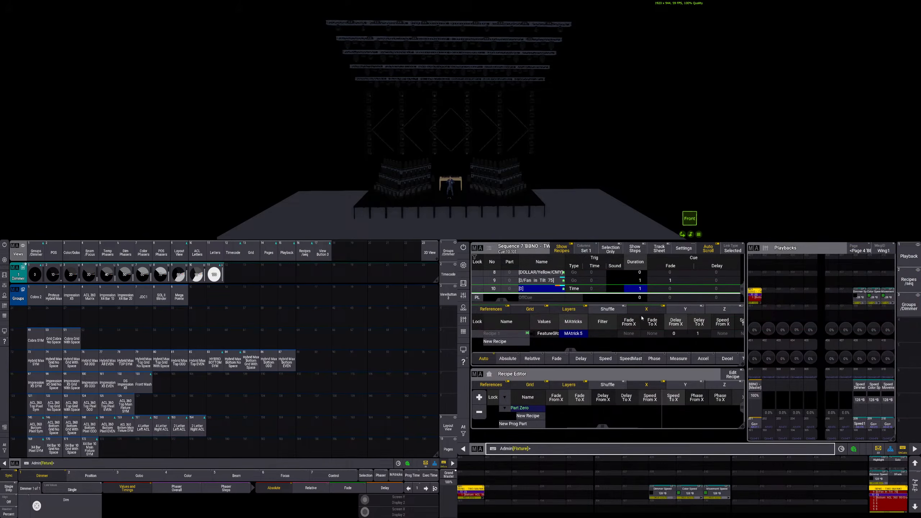
Run the BBNO sequence through to cue 10 to preview the shuffled fade
click(752, 422)
click(753, 422)
click(753, 422)
click(752, 422)
click(752, 422)
click(752, 422)
click(752, 423)
click(752, 422)
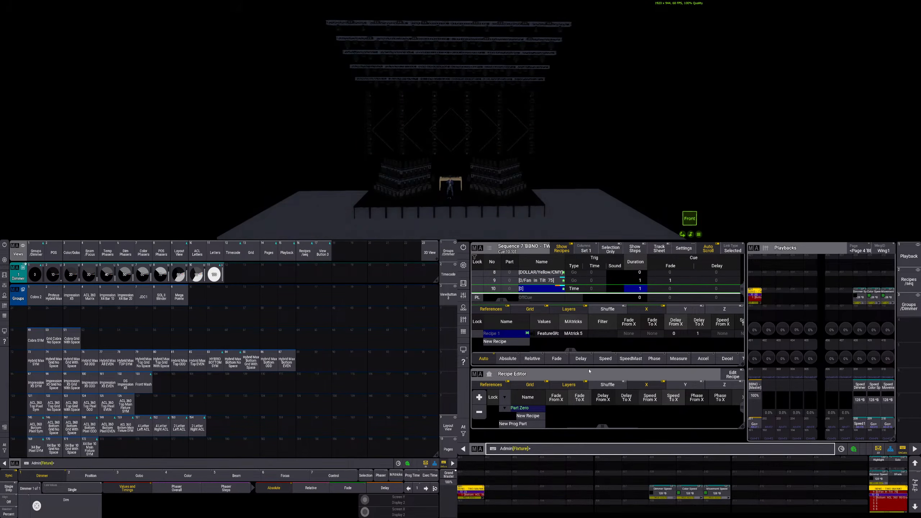
Set the MAtricks of cue 10's recipe to None and display the recipe's shuffle columns
click(576, 333)
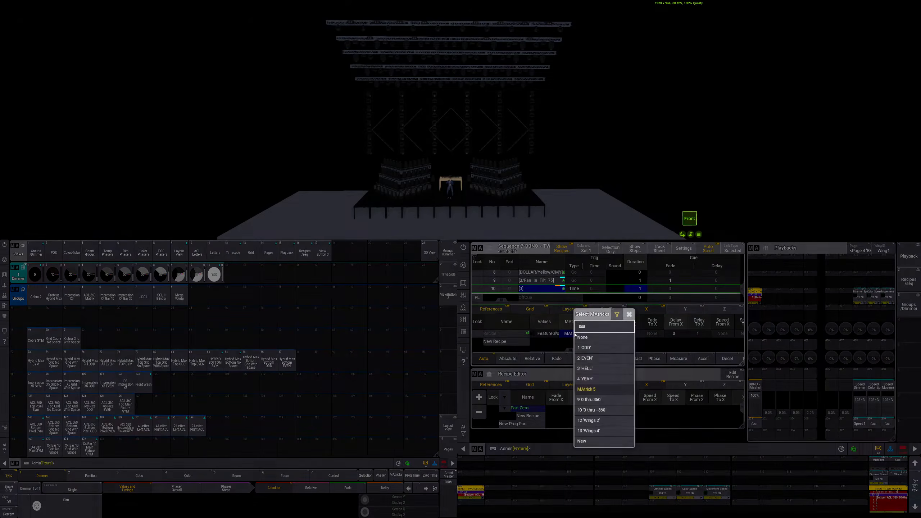
click(581, 339)
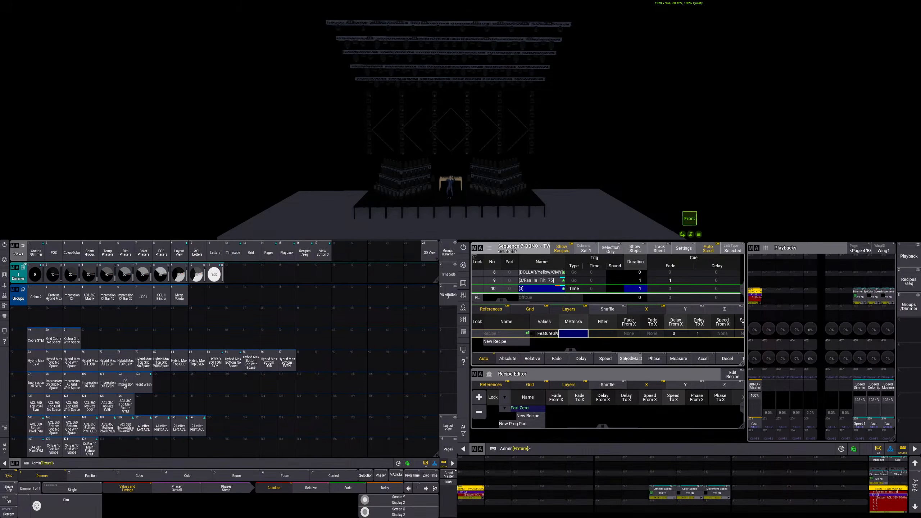
drag(570, 350, 660, 353)
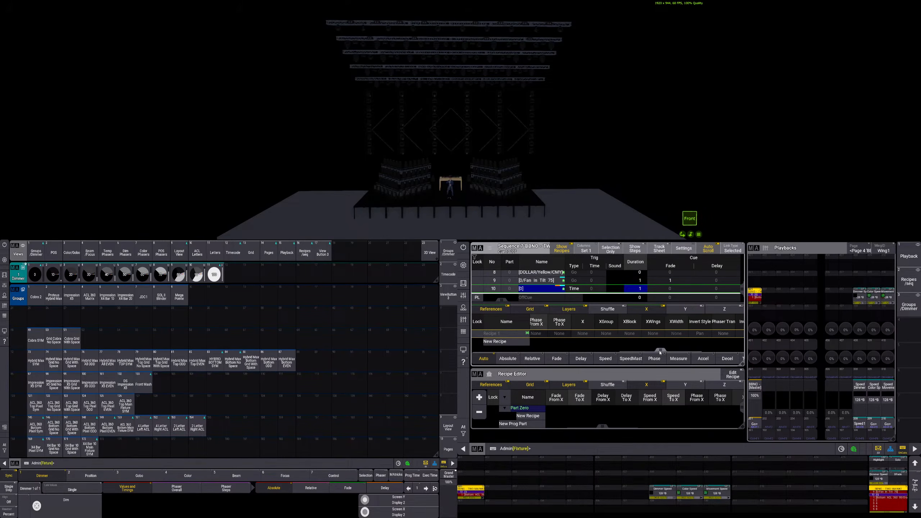
click(684, 310)
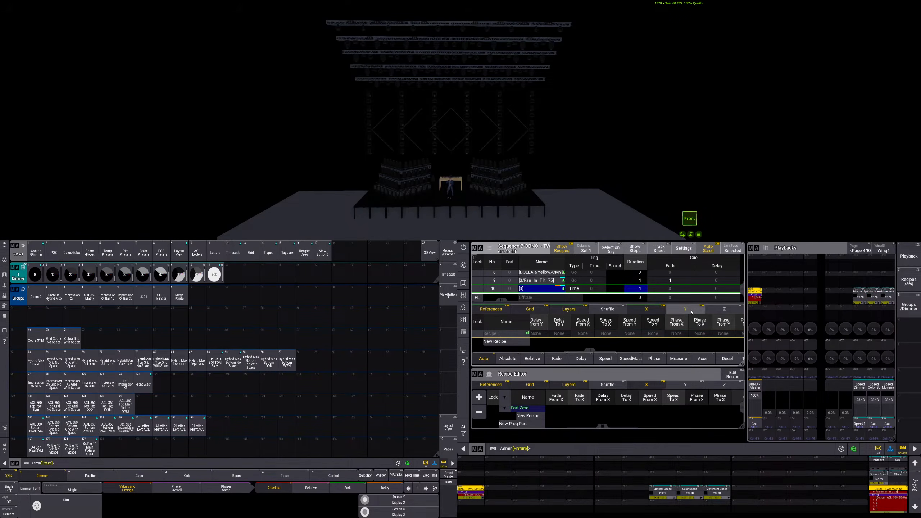
click(720, 310)
drag(557, 350, 582, 349)
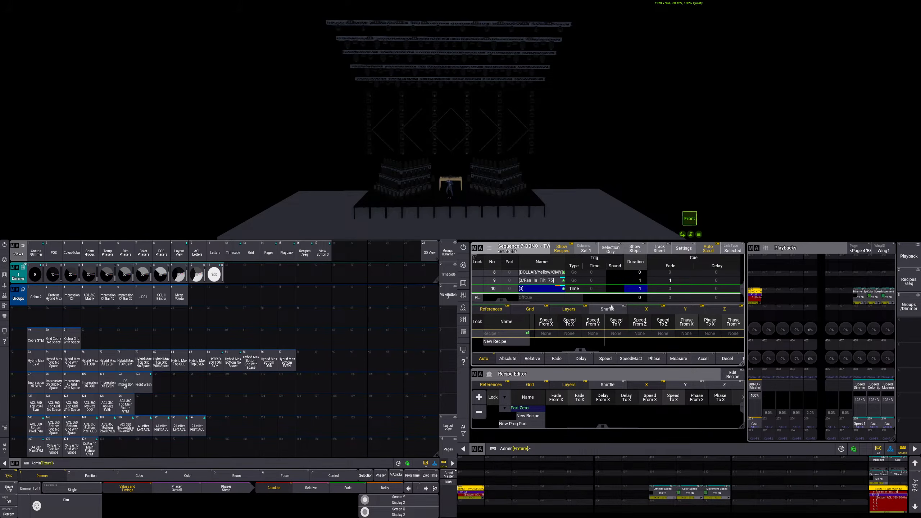
click(646, 310)
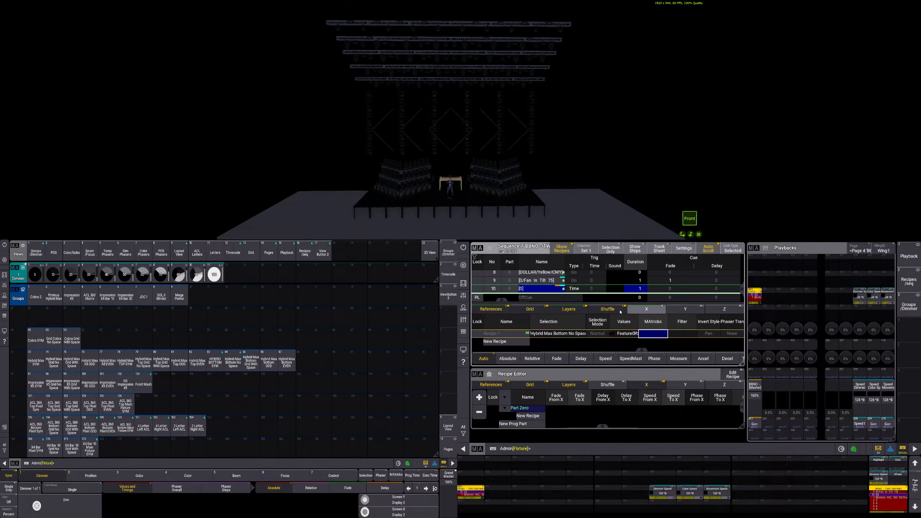
drag(640, 350, 674, 348)
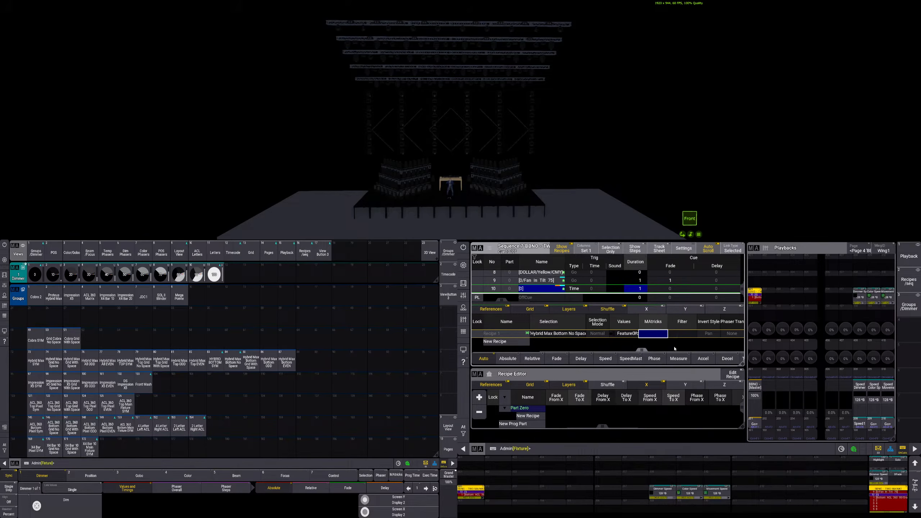
click(616, 310)
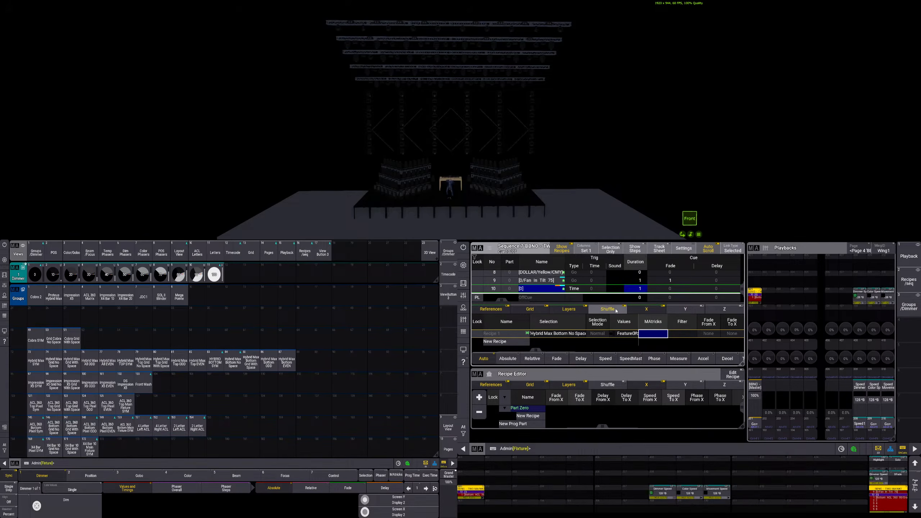
Set the XShuffle value of cue 10's recipe to 15634
drag(532, 351, 665, 348)
scroll(672, 341, right, 3)
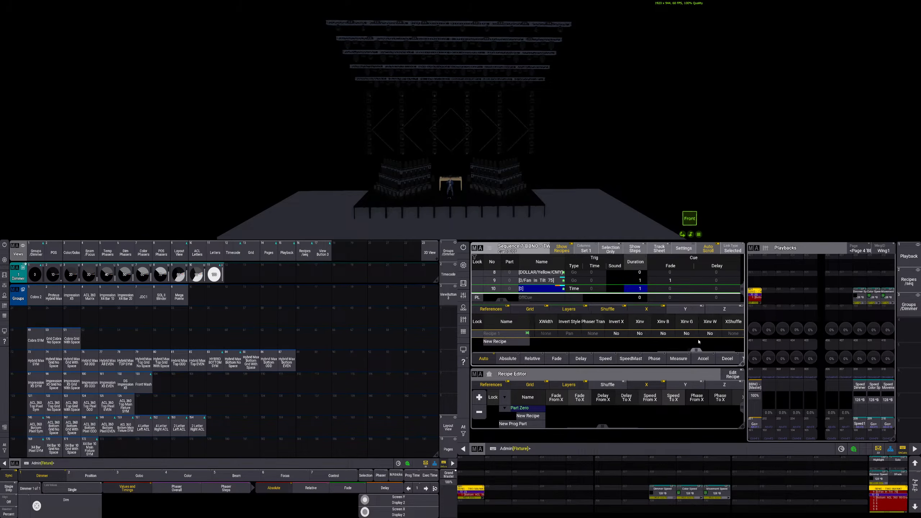
double_click(709, 333)
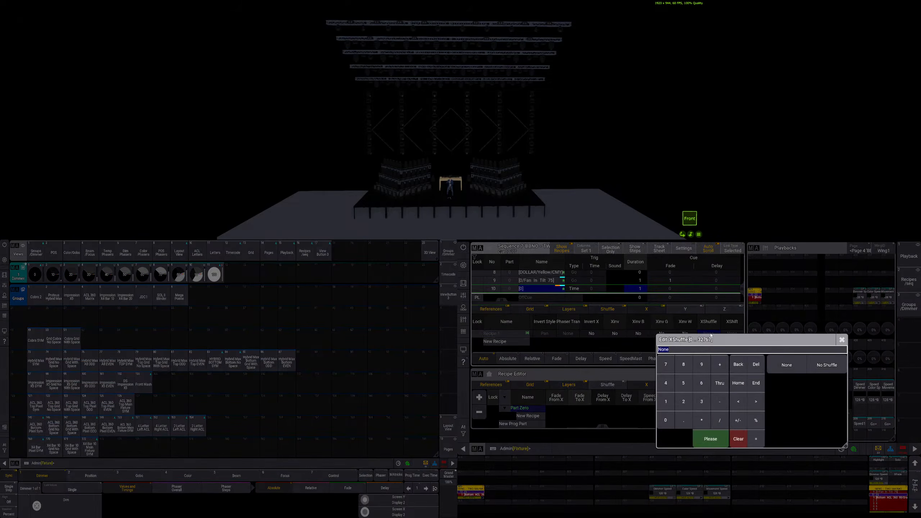
click(666, 401)
click(683, 382)
click(702, 383)
click(700, 402)
click(665, 383)
click(710, 438)
Display the recipe's Y columns and enter 556314 as the YShuffle value of cue 10's recipe
drag(705, 349, 615, 351)
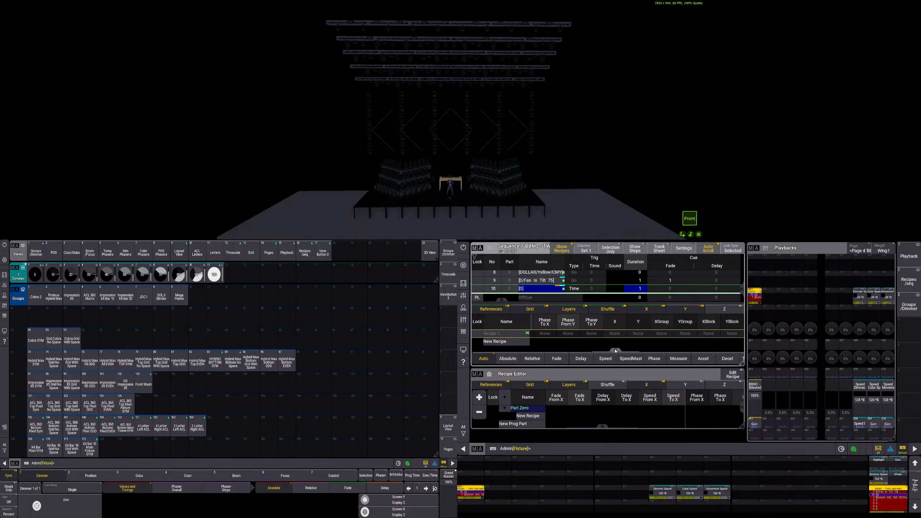
drag(615, 350, 720, 349)
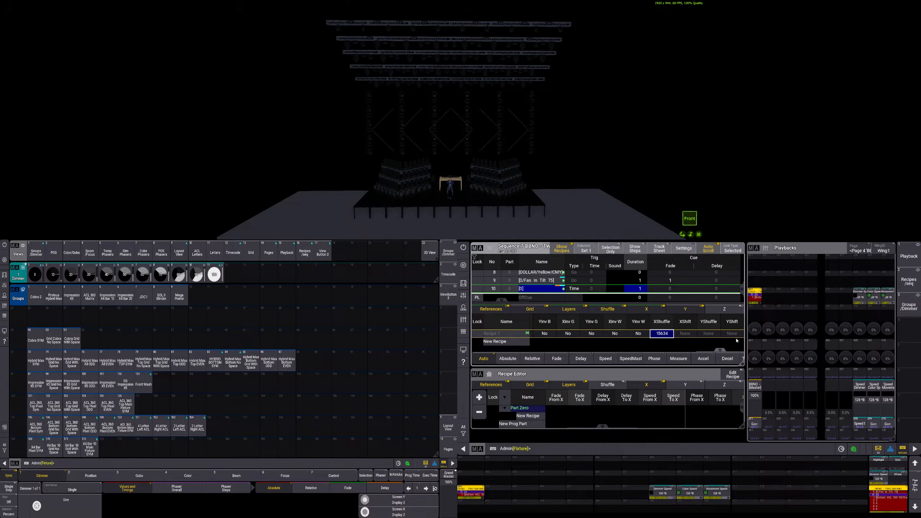
double_click(713, 336)
text(556314)
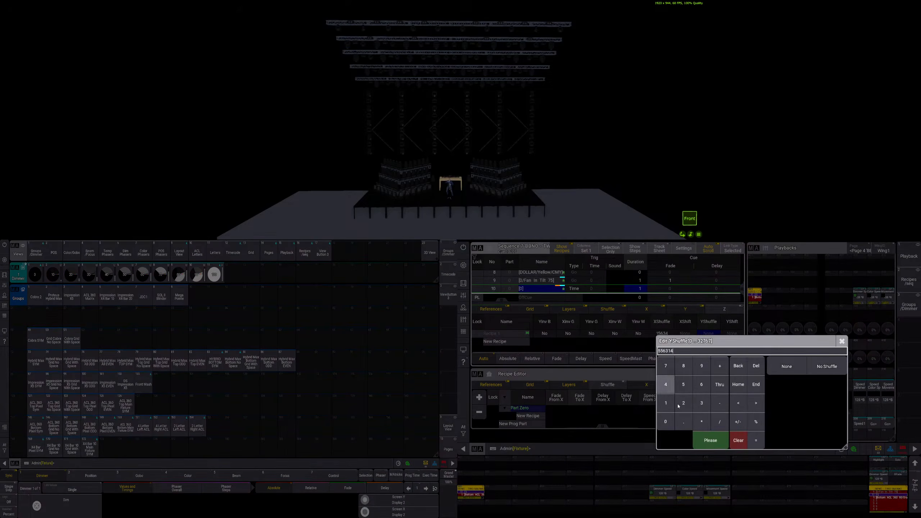
key(Return)
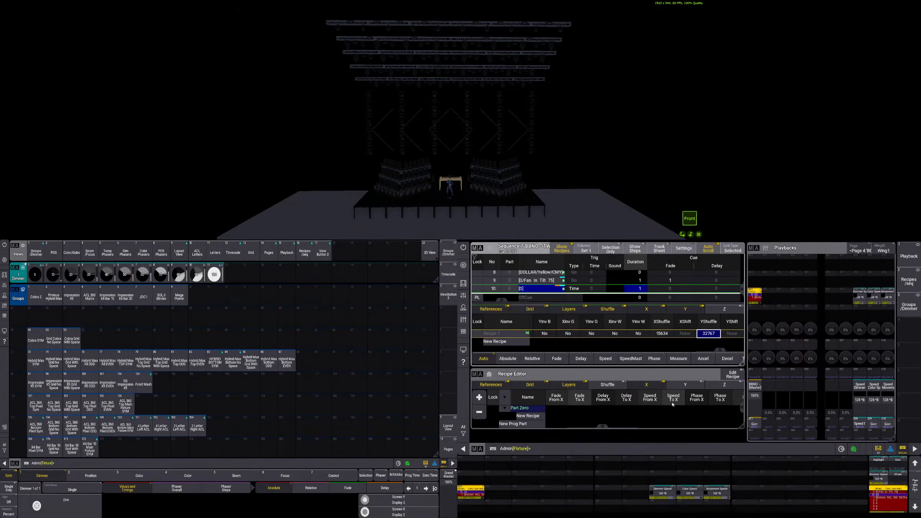
Run the BBNO sequence repeatedly through its cues to preview cue 10's fade with the X and Y shuffle values
click(757, 424)
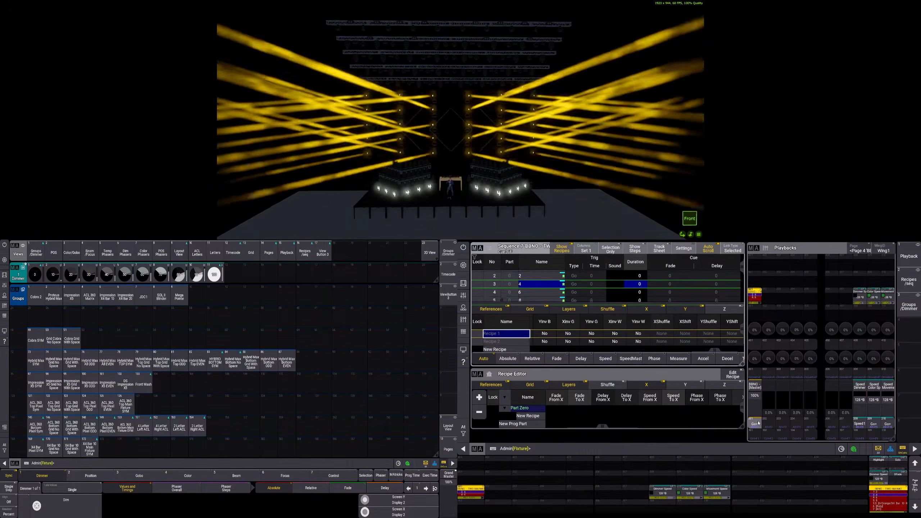
click(757, 424)
click(757, 424)
click(757, 423)
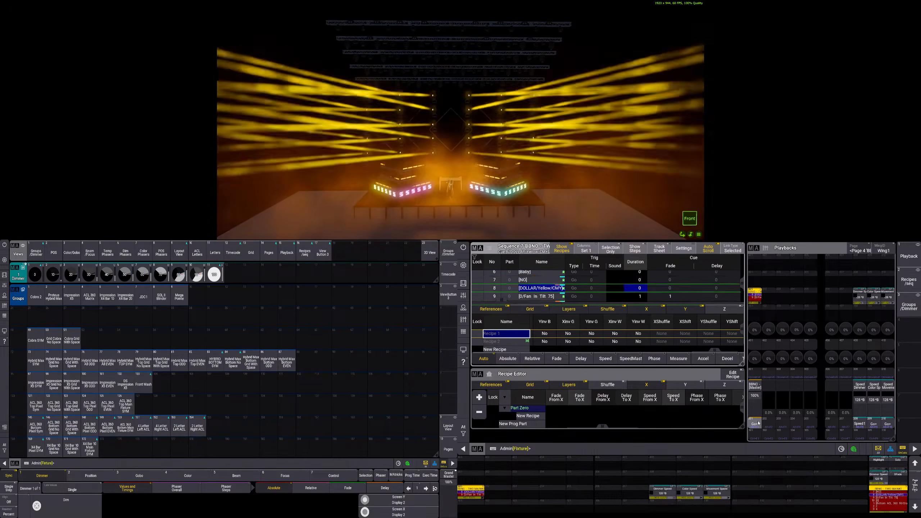
click(757, 424)
click(757, 424)
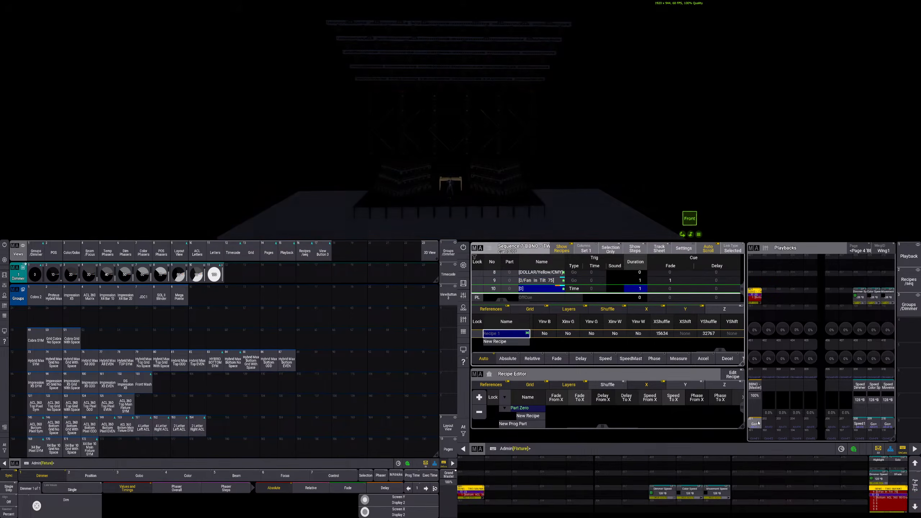
click(757, 424)
click(757, 423)
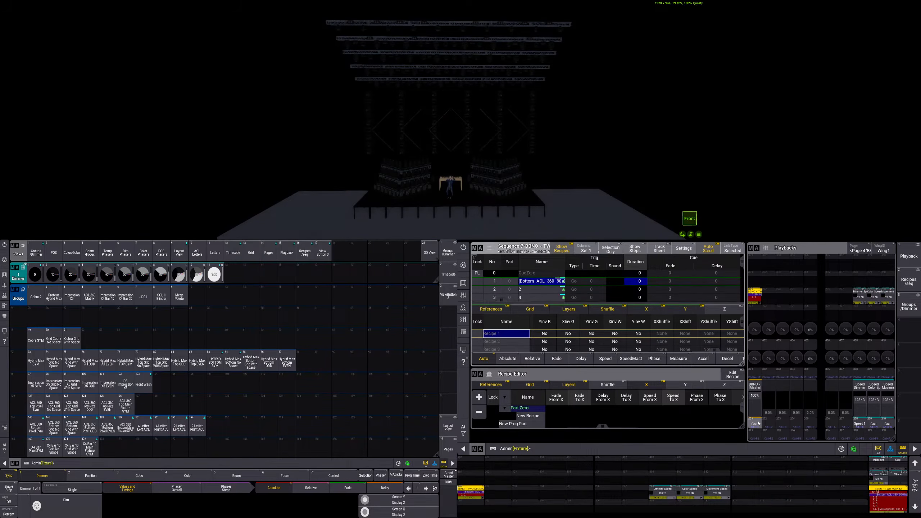
click(758, 423)
click(758, 423)
click(758, 423)
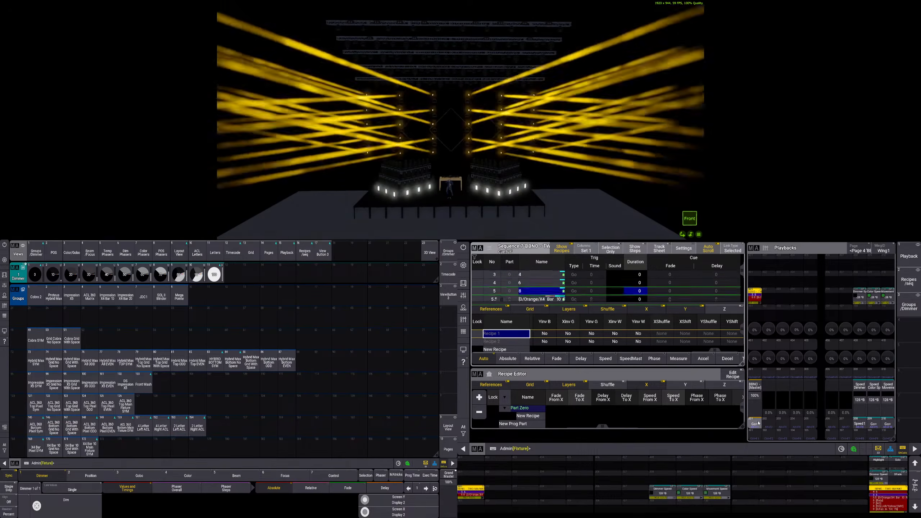
click(757, 423)
click(758, 423)
click(758, 423)
click(758, 423)
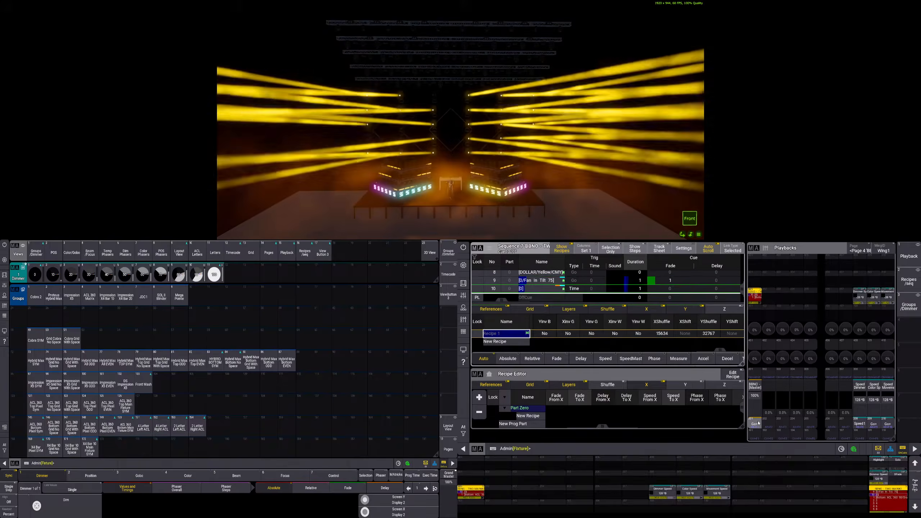
Trigger cue 10 of the BBNO sequence, then display the BBNO - TWO timecode show in setup mode
click(758, 423)
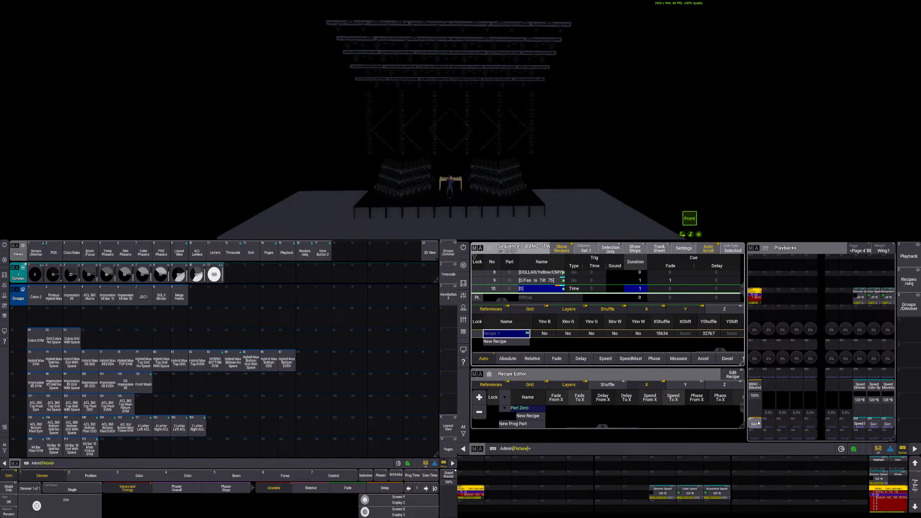
click(221, 419)
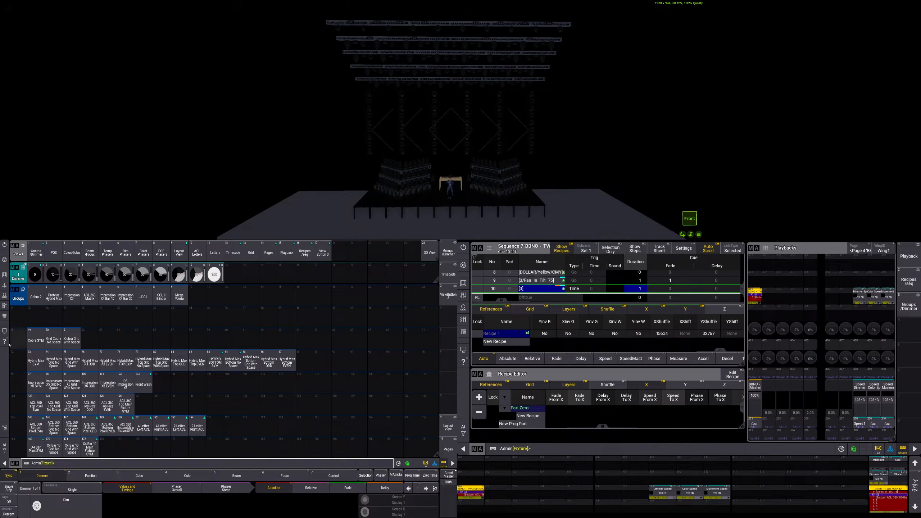
click(232, 252)
click(233, 317)
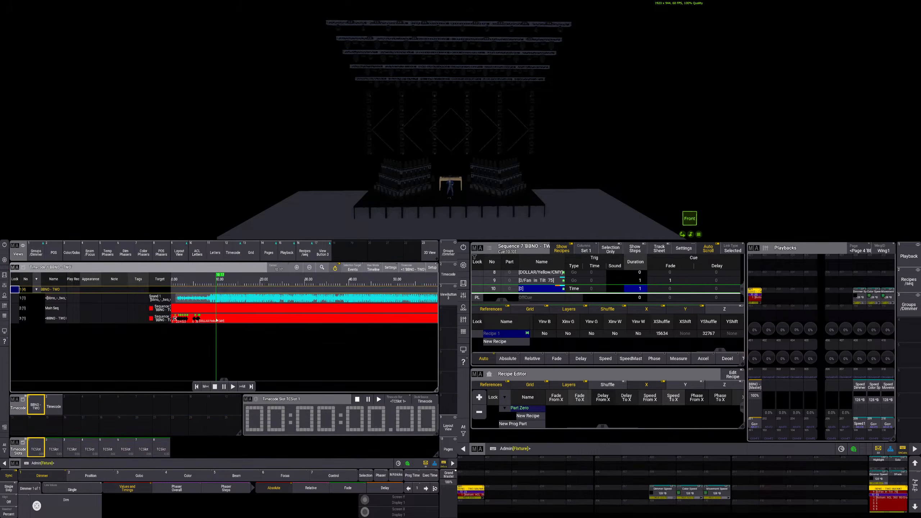
click(433, 268)
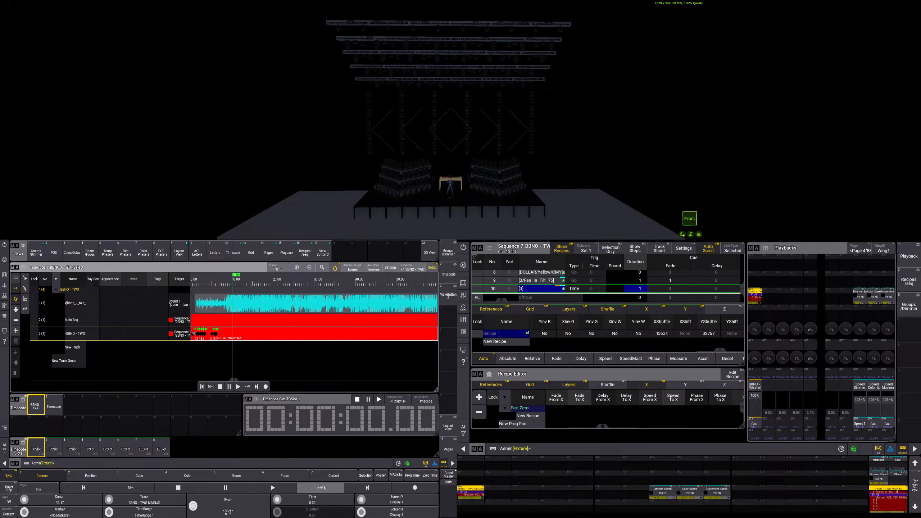
click(38, 489)
click(39, 498)
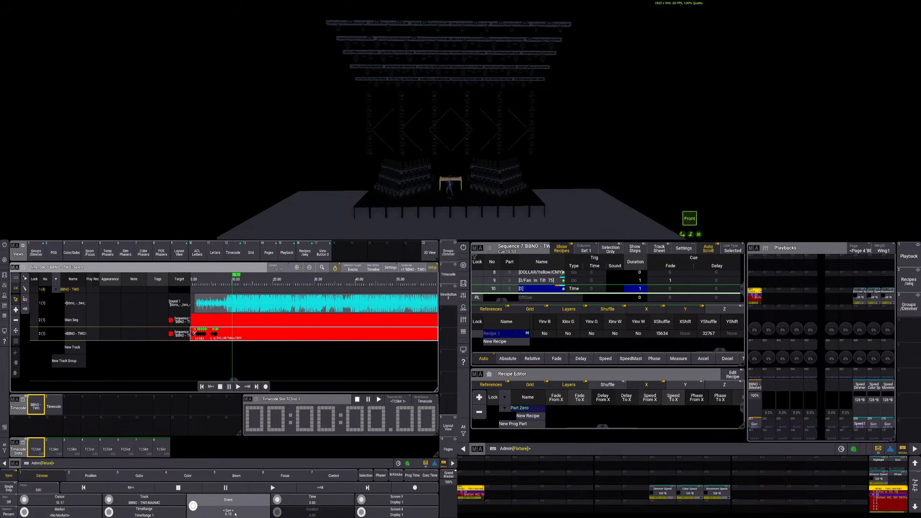
click(235, 514)
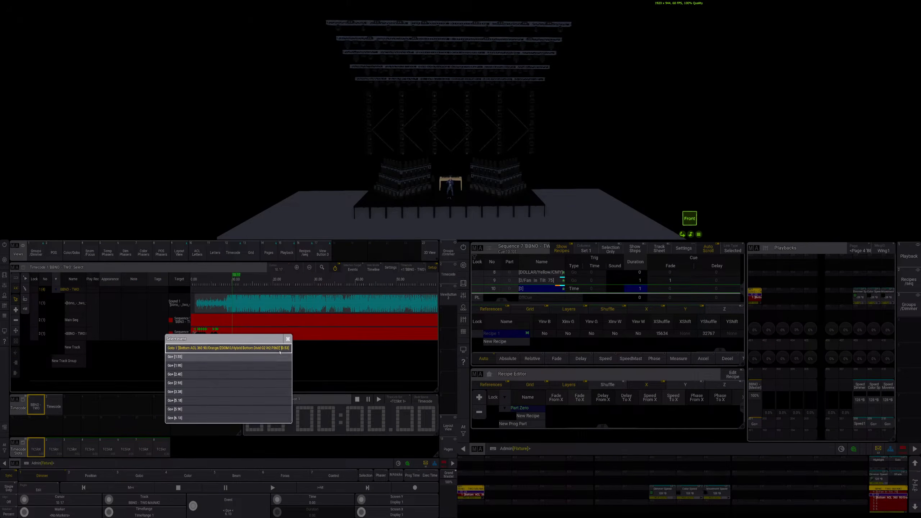
click(288, 339)
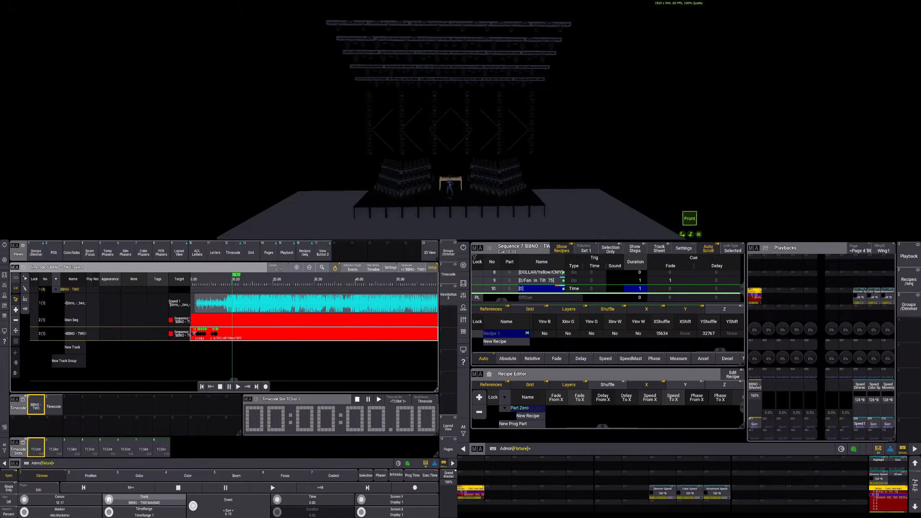
scroll(109, 500, down, 1)
scroll(109, 500, down, 1)
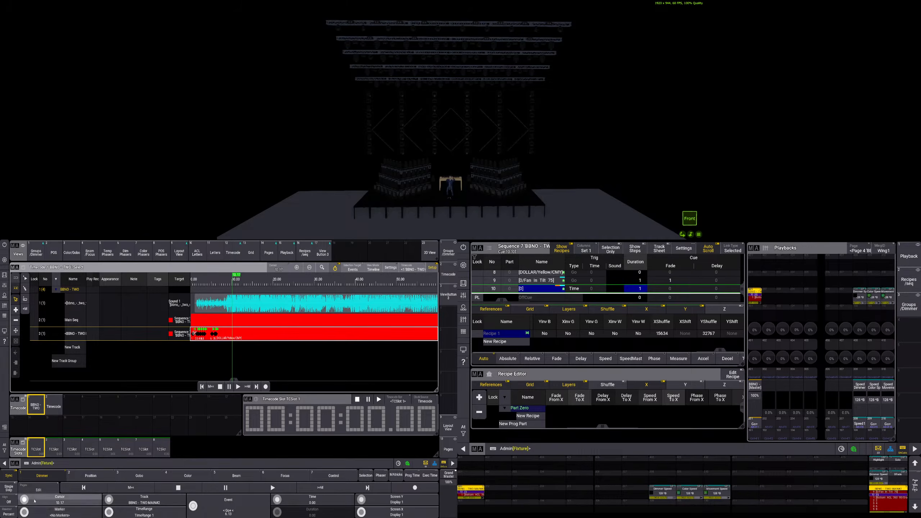
click(60, 500)
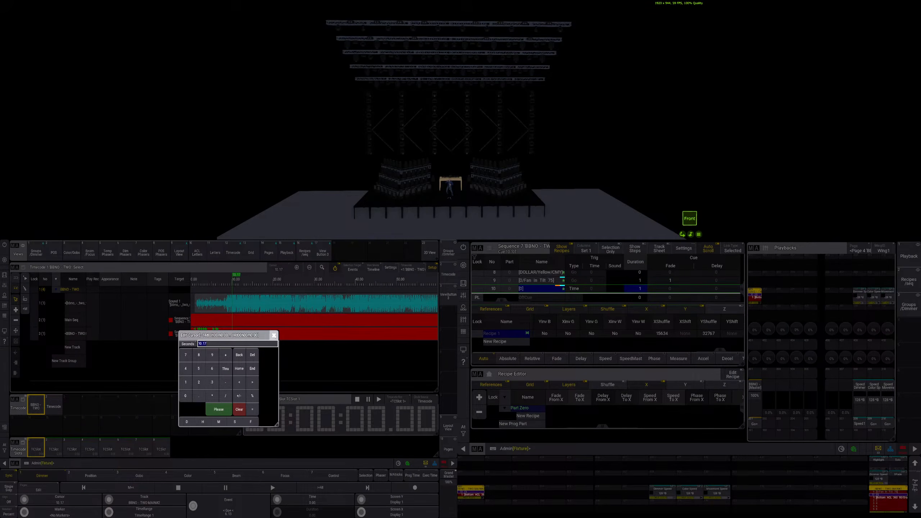
click(274, 335)
click(222, 503)
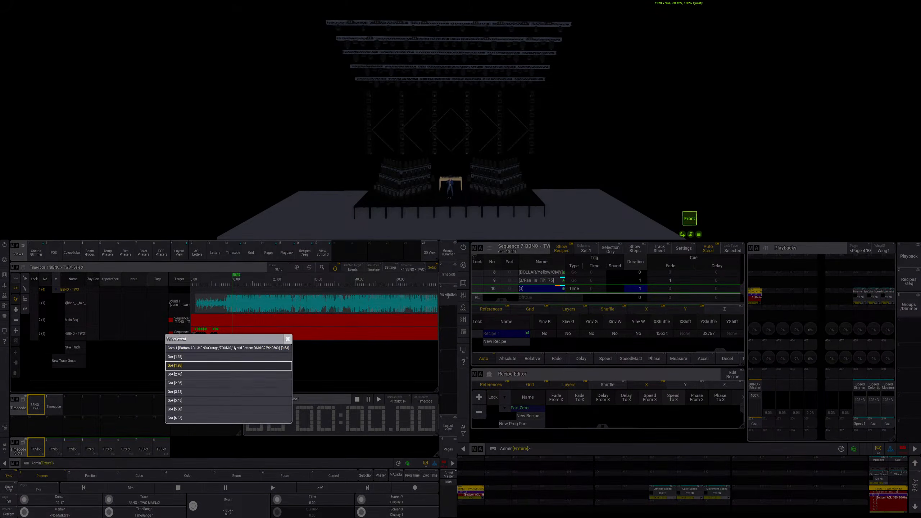
click(288, 339)
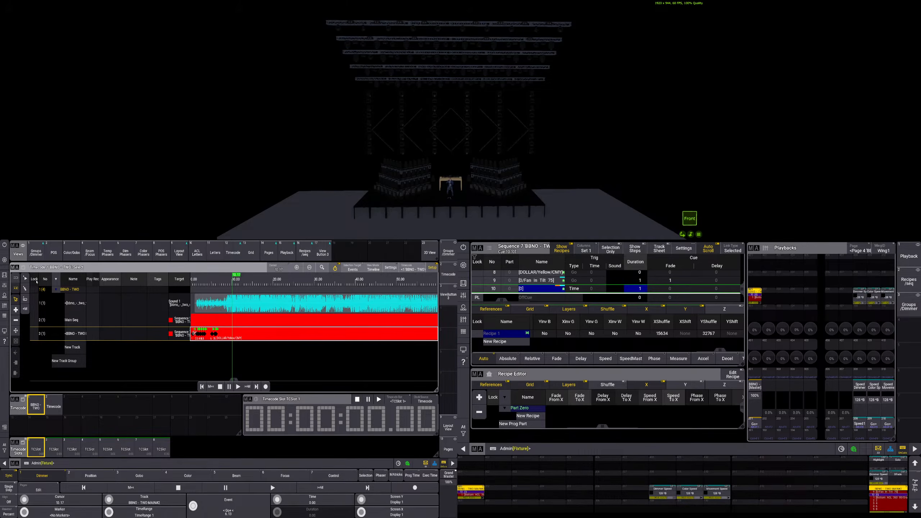
Add a Go+ event to the BBNO - TWO sequence track of the timecode at about 8.4 s
click(15, 309)
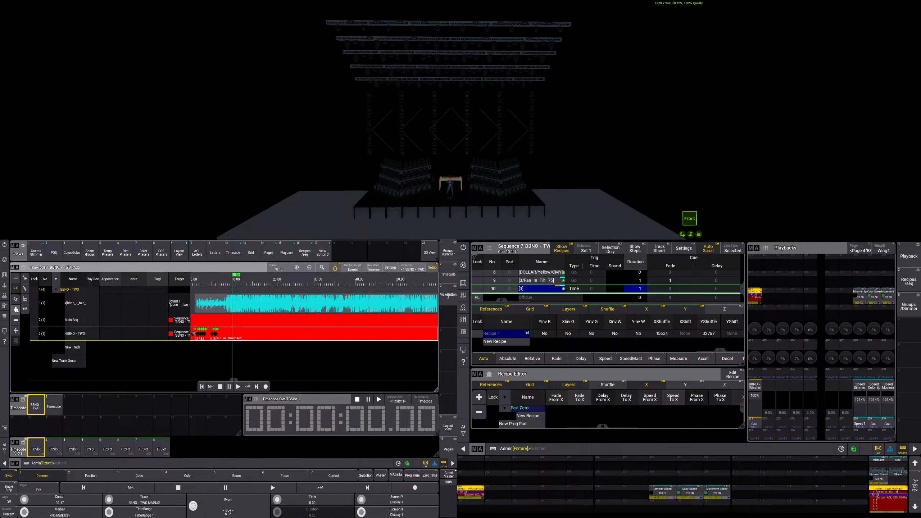
click(234, 334)
key(Delete)
click(226, 334)
click(235, 508)
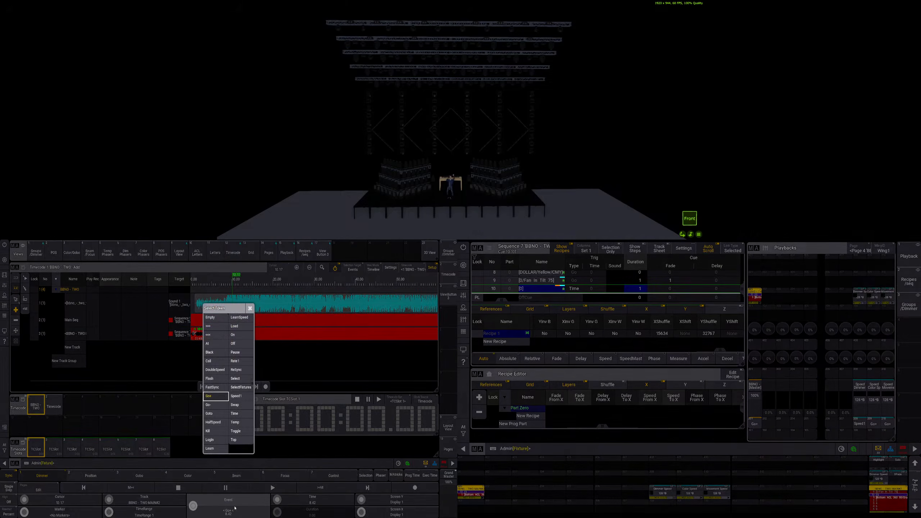
click(216, 396)
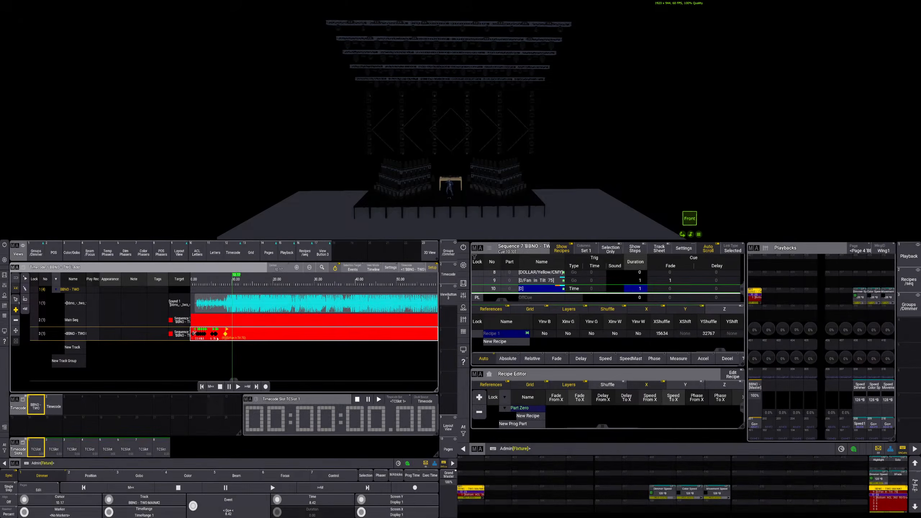
Play the timecode across the new Go+ event and shift the event to 8.15 s
click(212, 285)
click(239, 386)
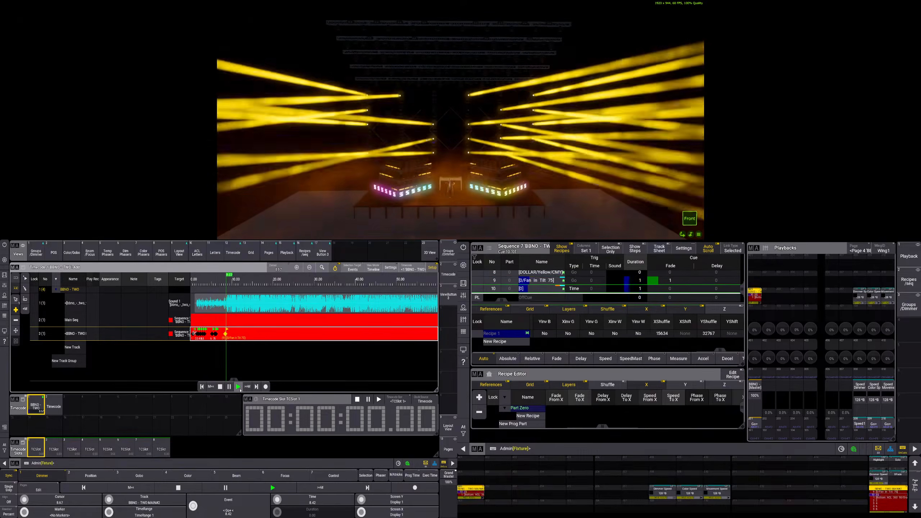
click(221, 386)
scroll(280, 501, down, 2)
scroll(280, 501, down, 2)
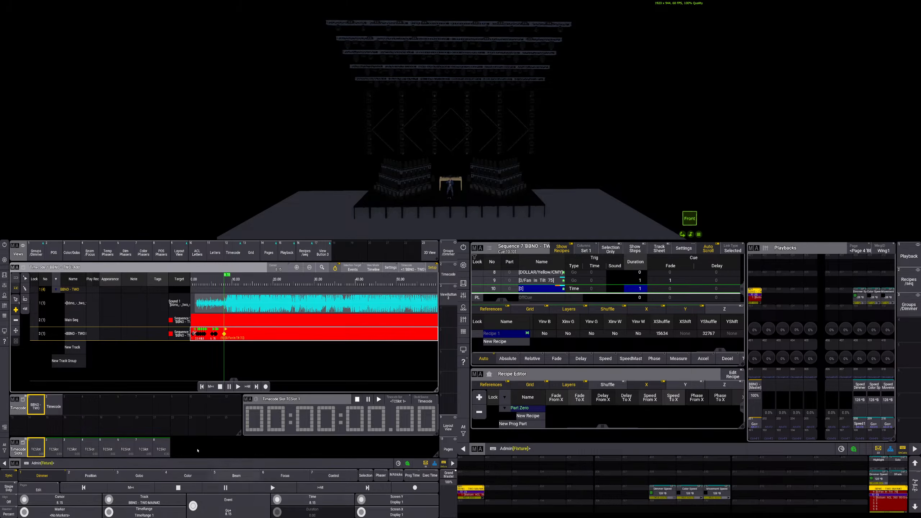
Replay the timecode from just before the 8.15 s event to check the timing of cues 9 and 10
click(212, 283)
click(238, 386)
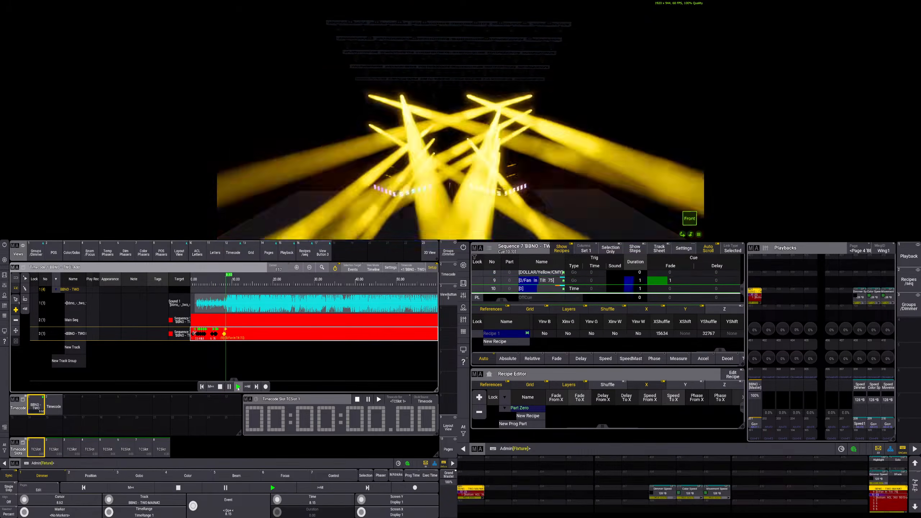
click(220, 386)
click(218, 284)
click(238, 387)
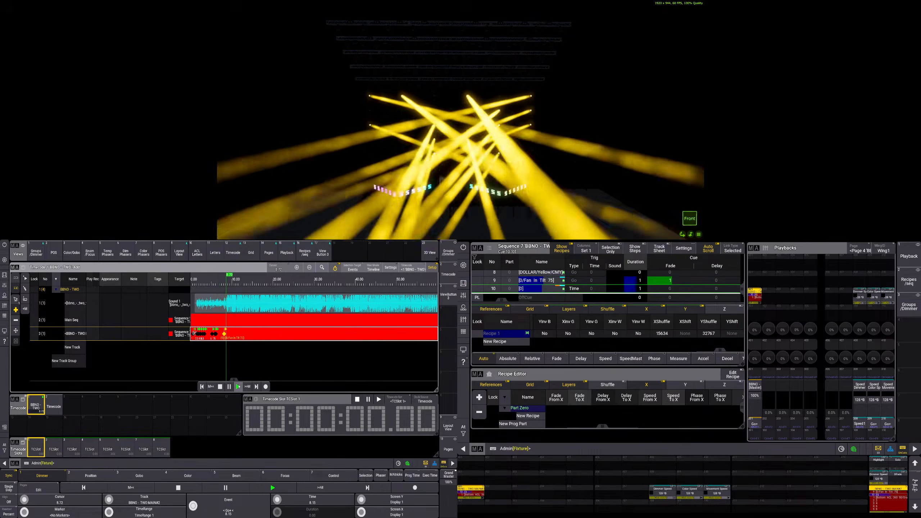
click(239, 386)
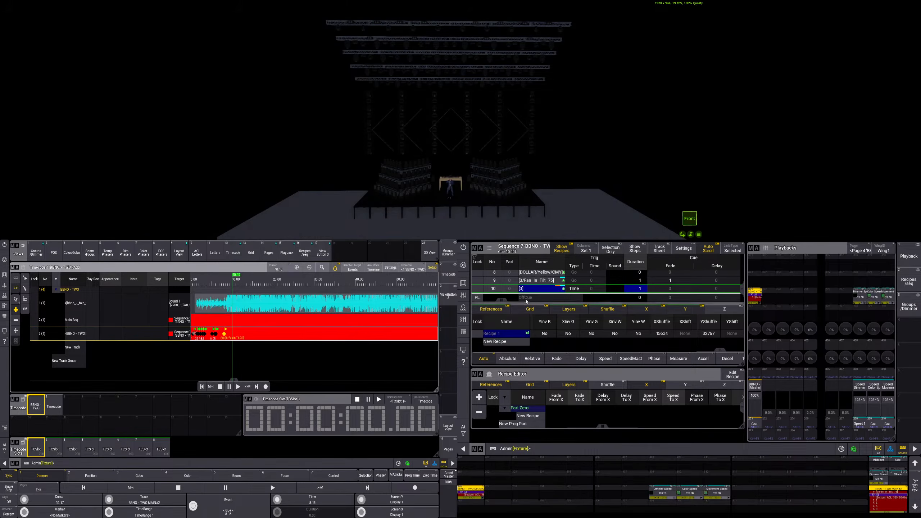
Set the cue fade of cue 9 in the BBNO sequence to 0.8
mouse_move(502, 299)
mouse_down()
mouse_move(528, 301)
mouse_move(502, 301)
mouse_up()
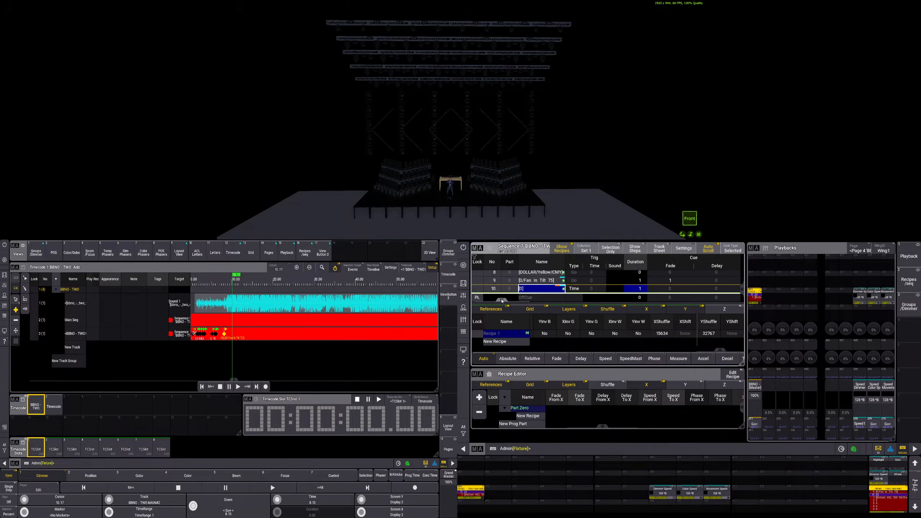
double_click(663, 281)
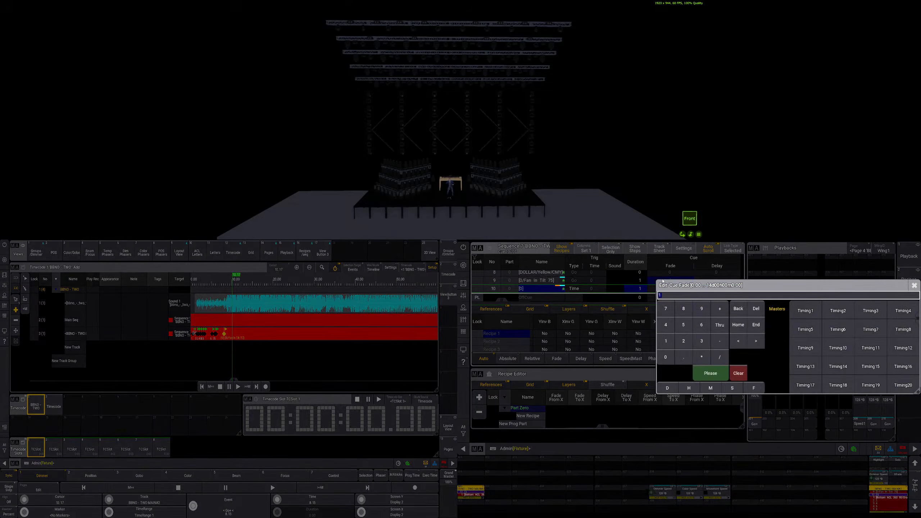
key(BackSpace)
text(.8)
key(Return)
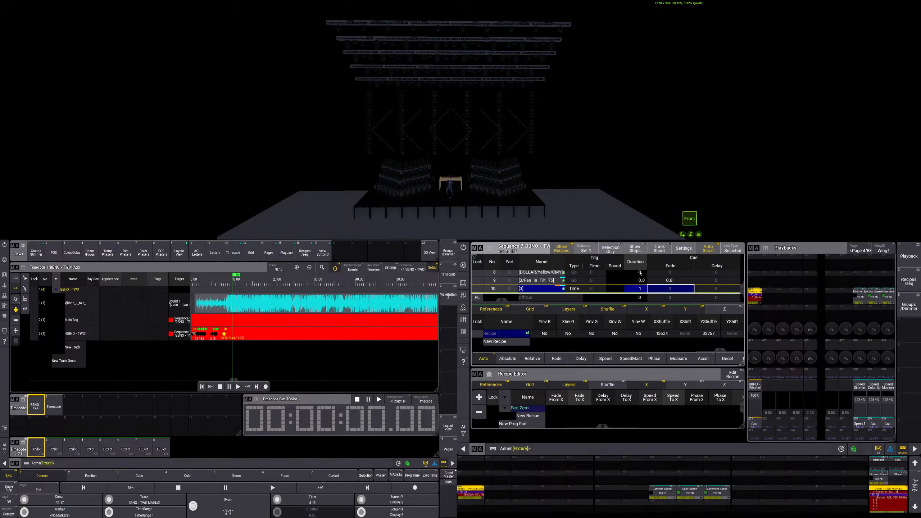
Set the Delay To X value of cue 10's recipe to 0.8
click(639, 288)
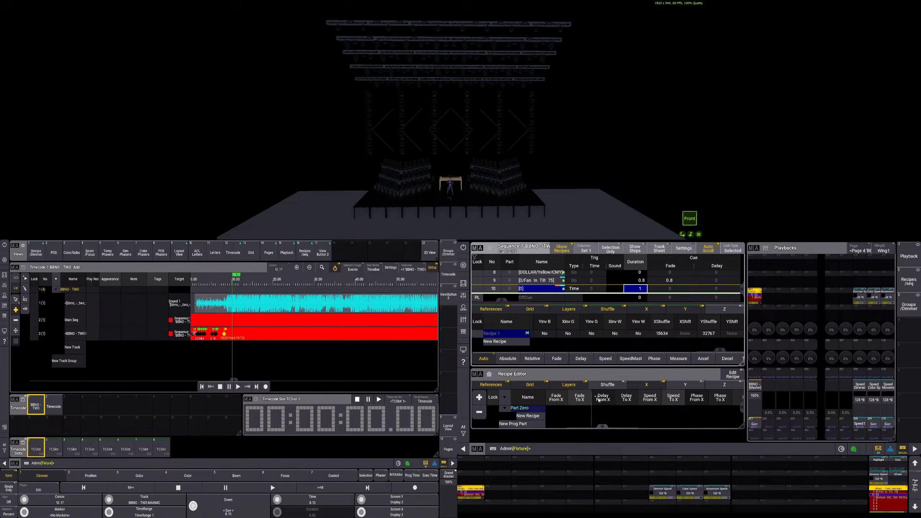
drag(720, 351, 551, 347)
right_click(644, 334)
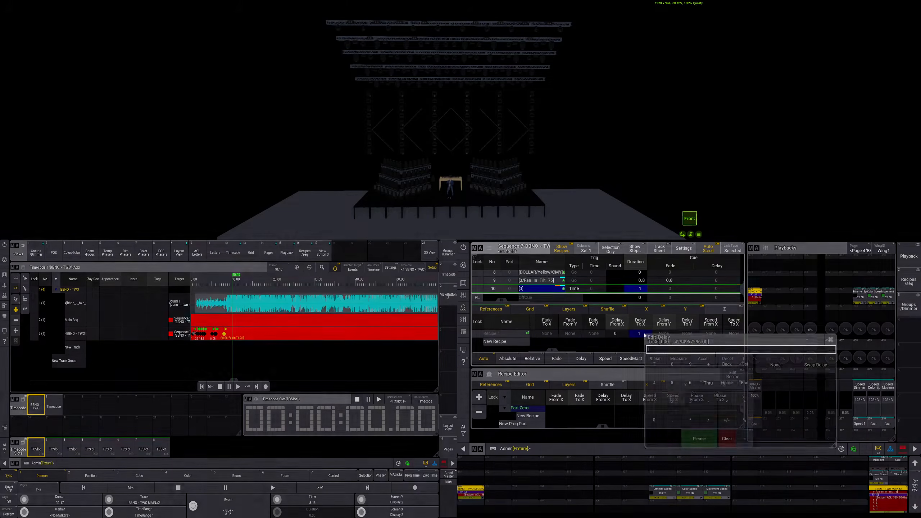
text(.8)
key(Return)
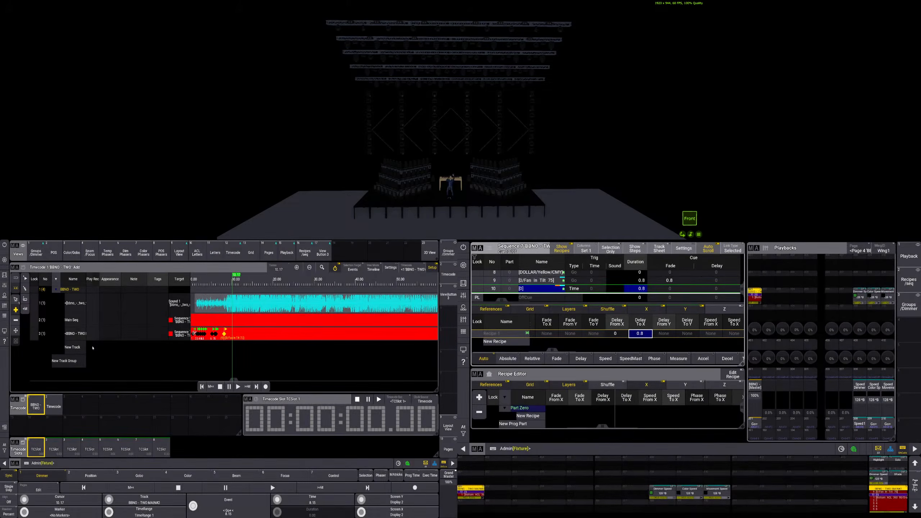
Play the timecode from before the 8.15 s event to check the shortened fade and delay, then stop playback
click(221, 281)
click(238, 387)
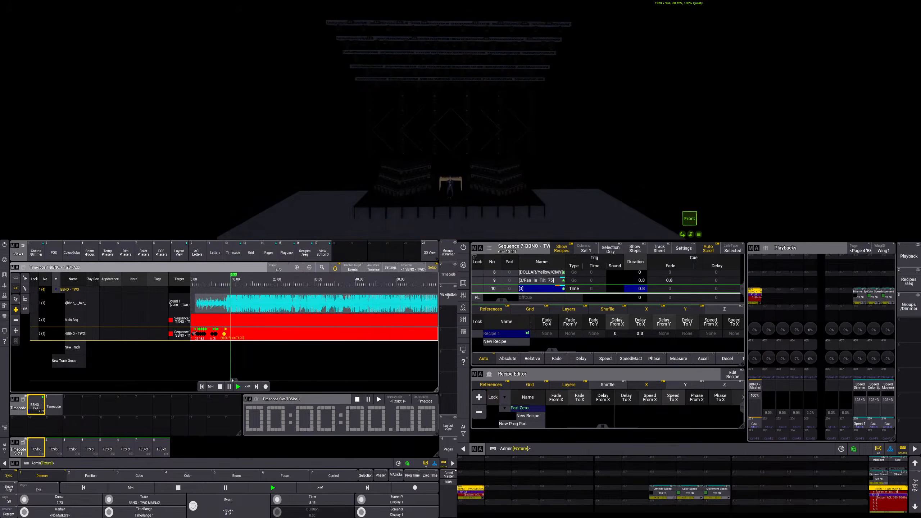
click(219, 387)
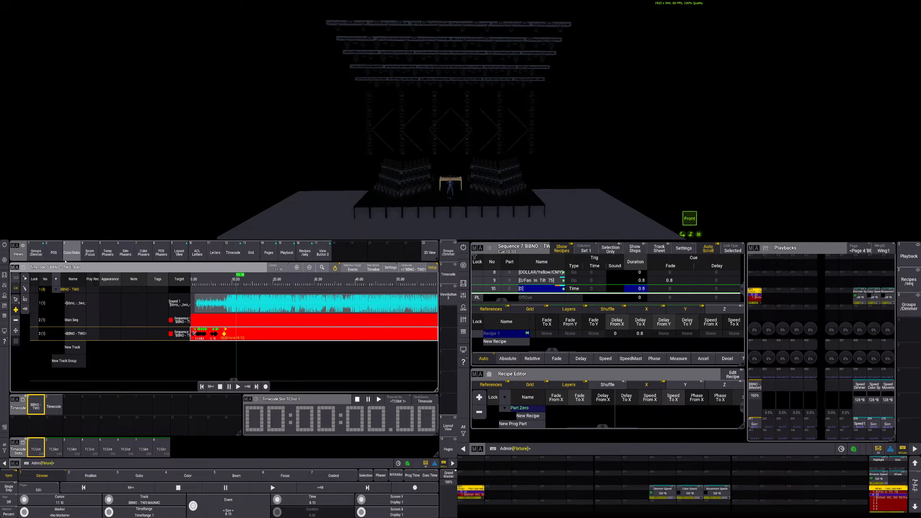
Display the position presets and compare Cobra Special 1, 2 and 3 on the Cobra fixtures
click(54, 254)
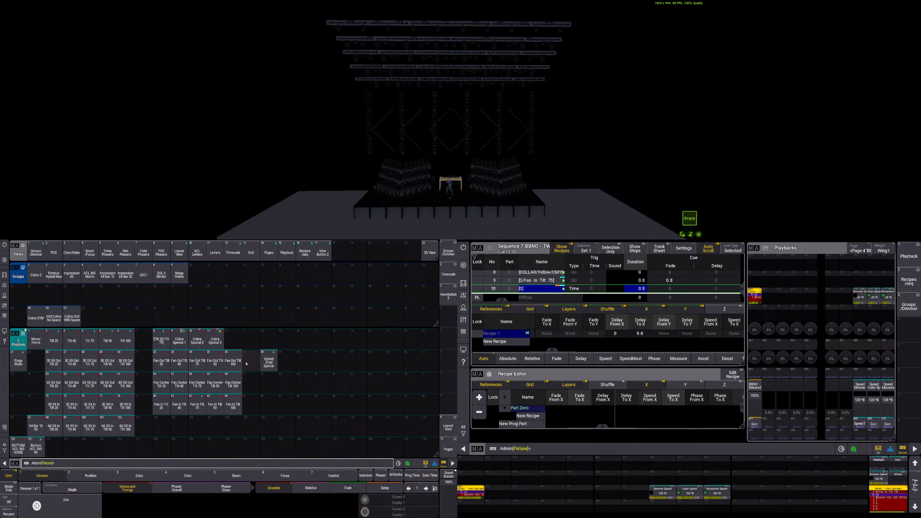
click(183, 341)
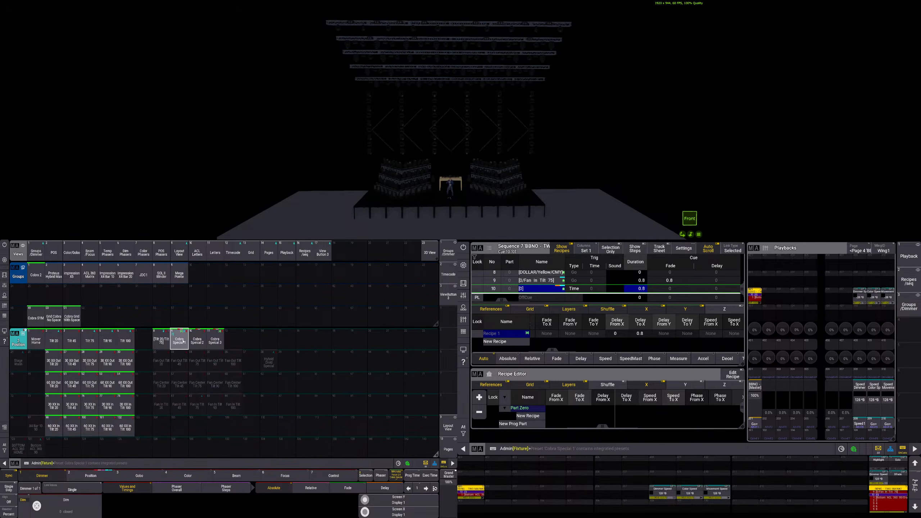
click(197, 341)
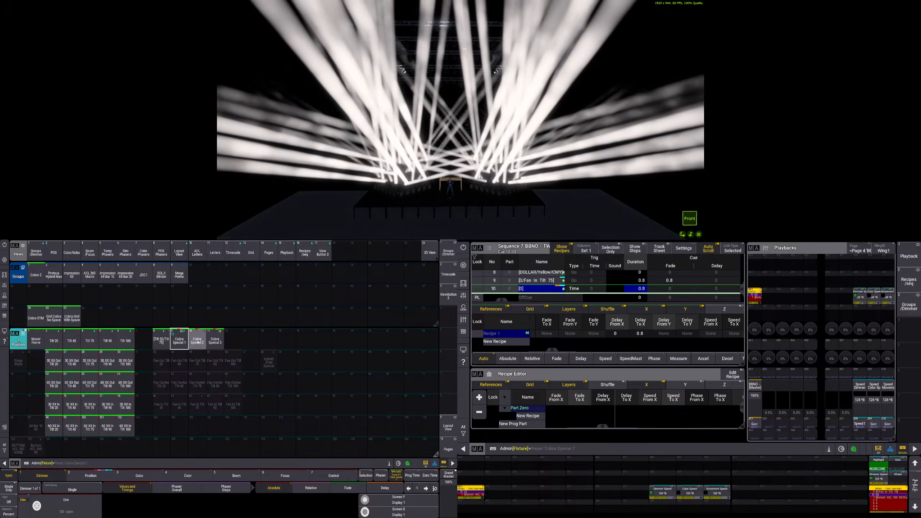
click(216, 341)
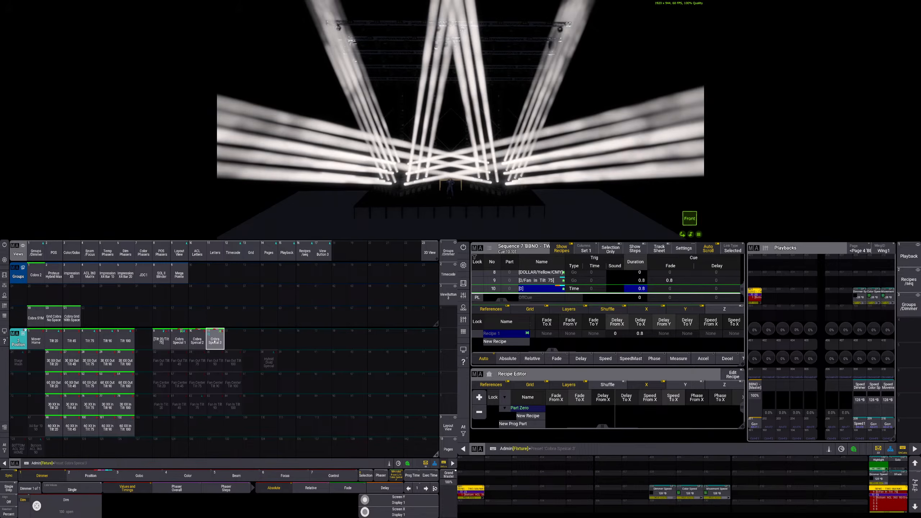
click(183, 341)
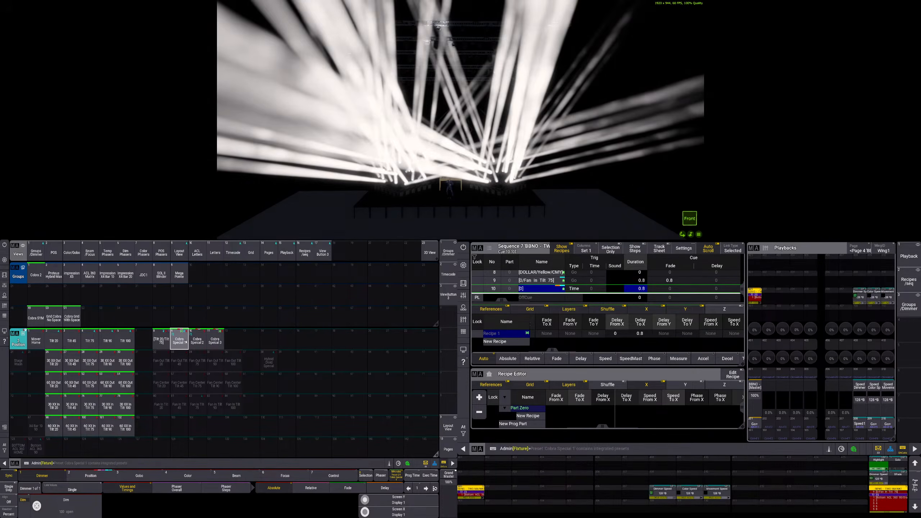
click(198, 343)
click(215, 342)
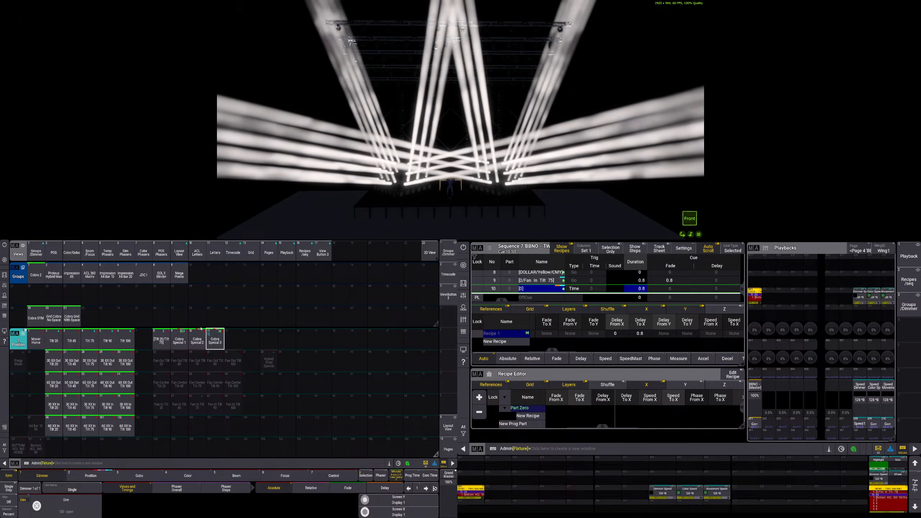
click(179, 339)
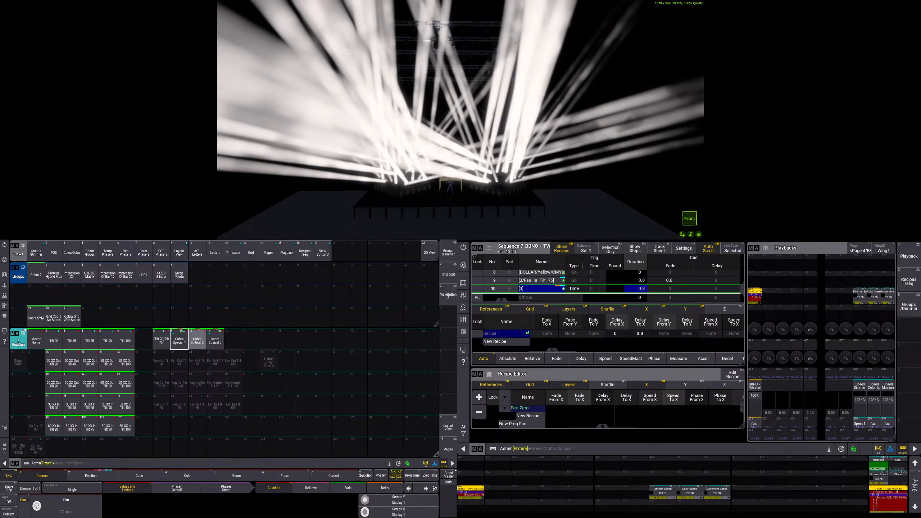
click(196, 342)
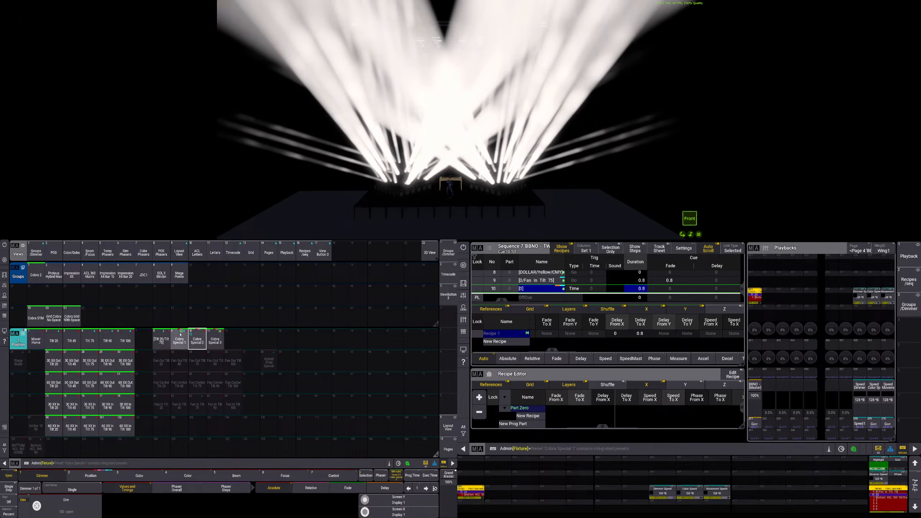
Compare the 30 and 60 XX Out and In tilt presets, including 60 XX In Tilt 45, on the Cobra fixtures, and clear the programmer
click(124, 369)
click(125, 381)
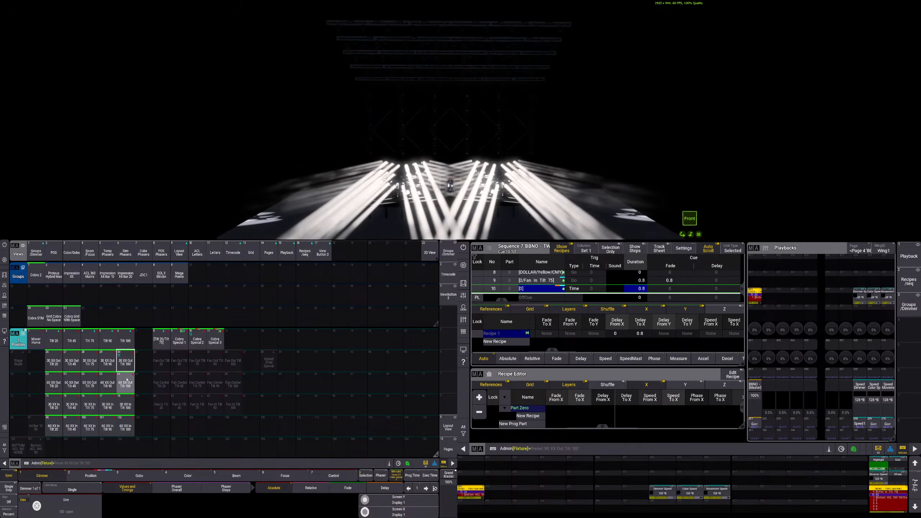
click(126, 403)
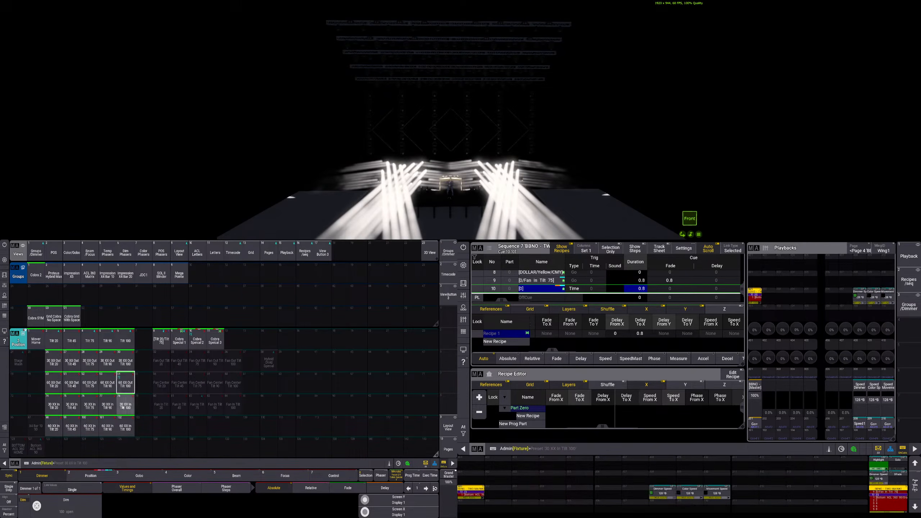
click(90, 382)
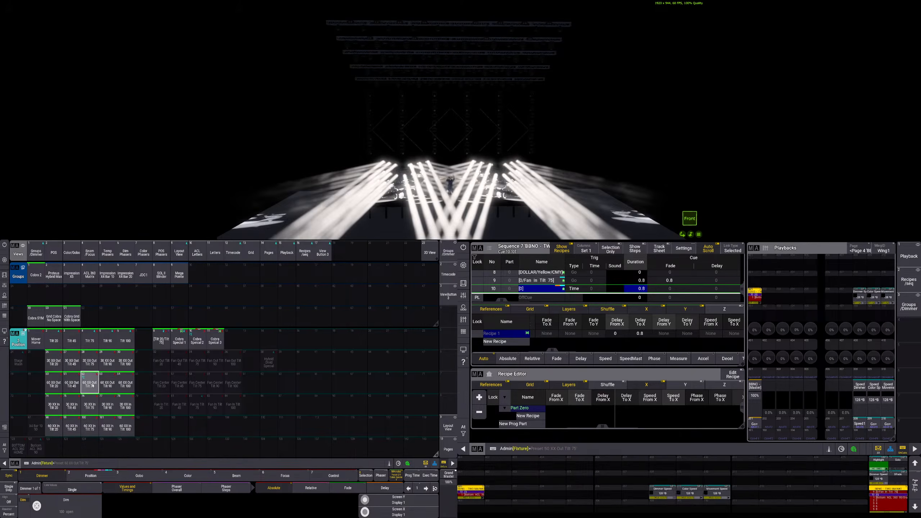
click(74, 385)
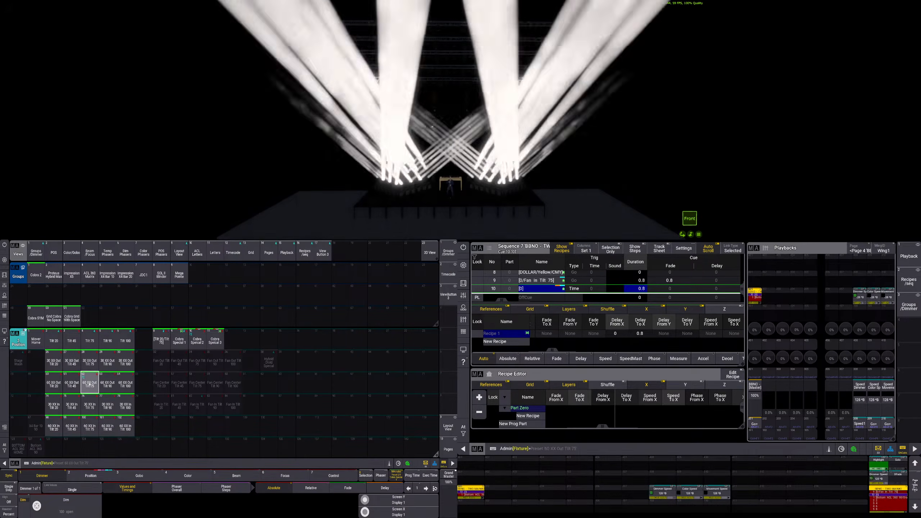
click(73, 424)
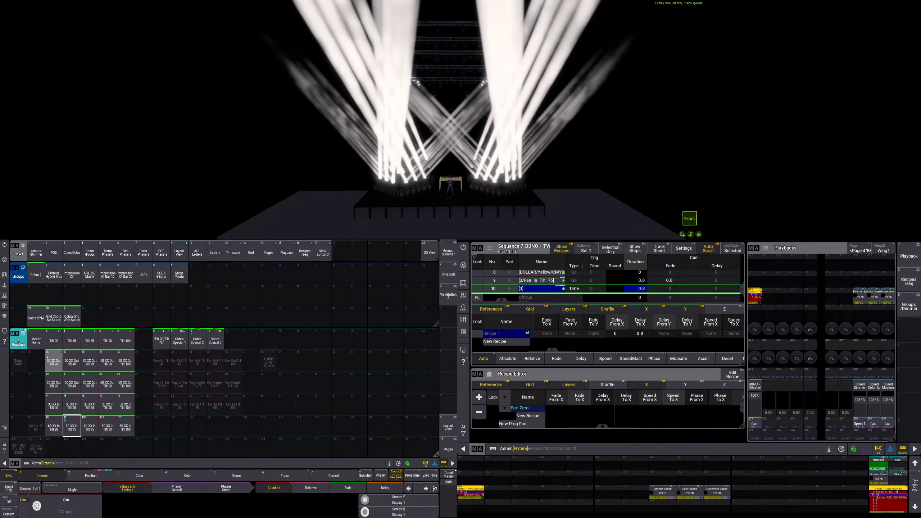
key(c)
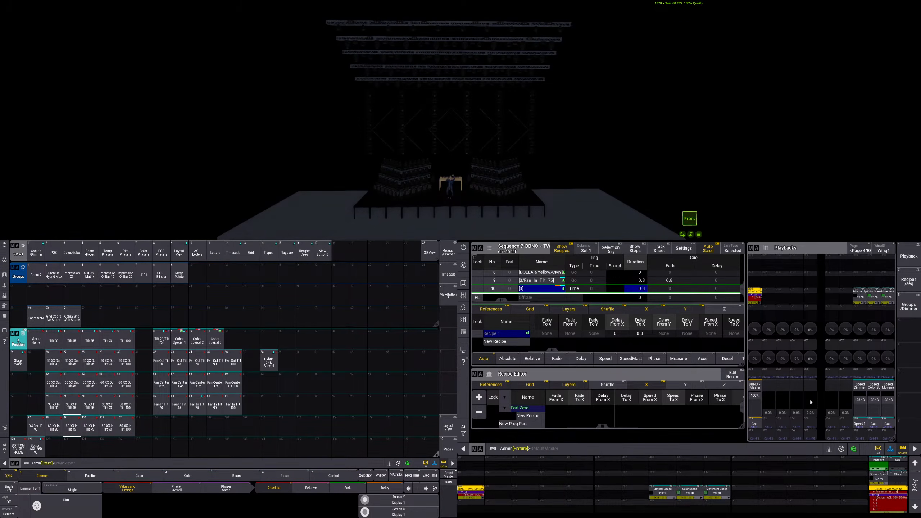
Build a recipe for the Grid Cobra No Space group with the 30 XX In Tilt 45 position preset
click(38, 255)
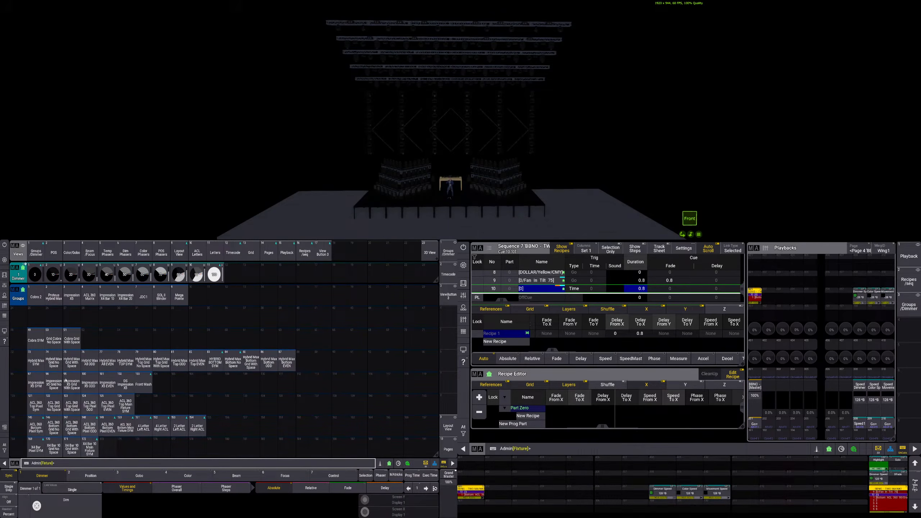
click(57, 346)
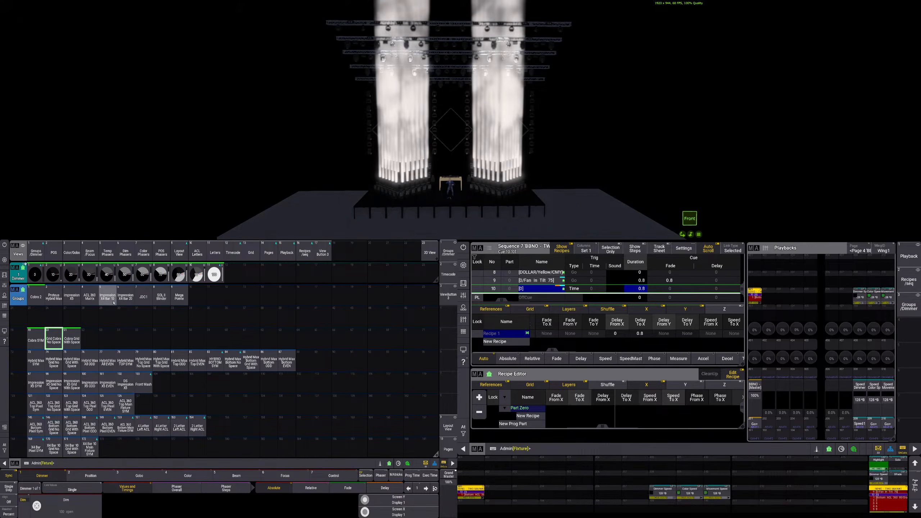
click(58, 255)
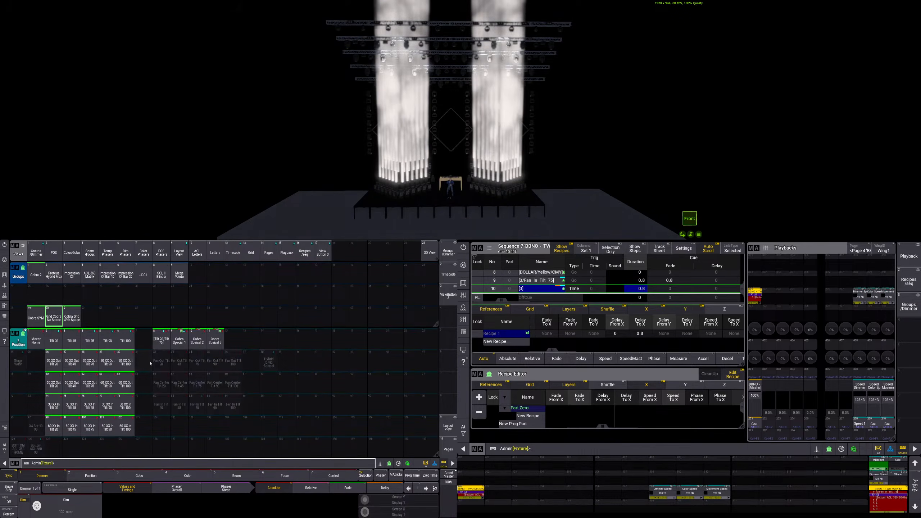
click(72, 429)
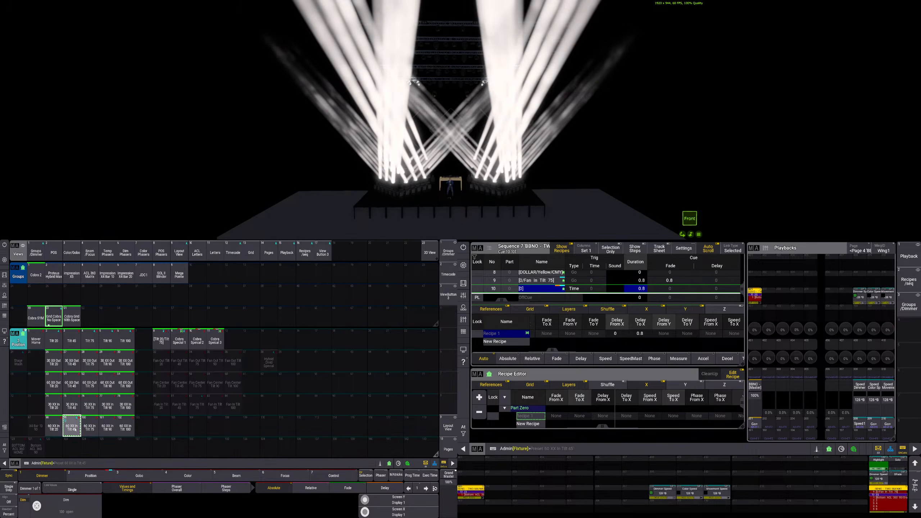
click(75, 406)
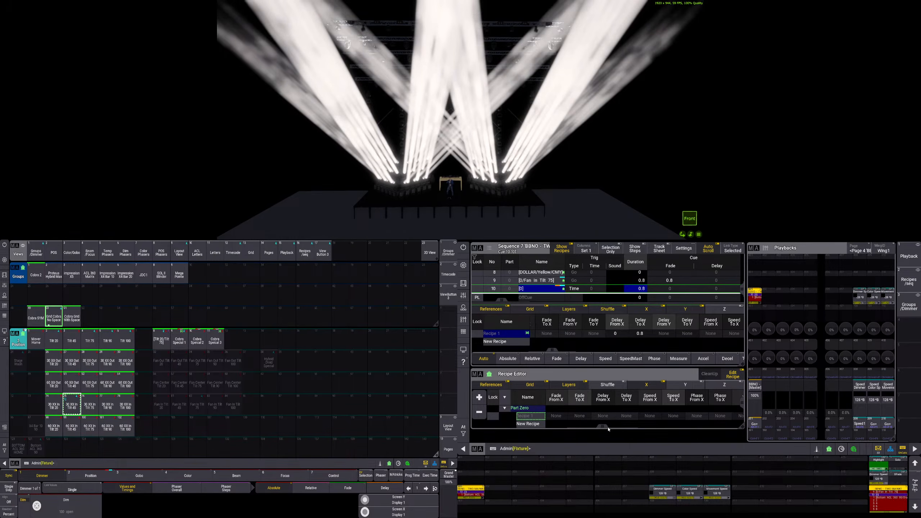
Try an XWings value of 2 on the Grid Cobra No Space position recipe
drag(600, 428, 510, 430)
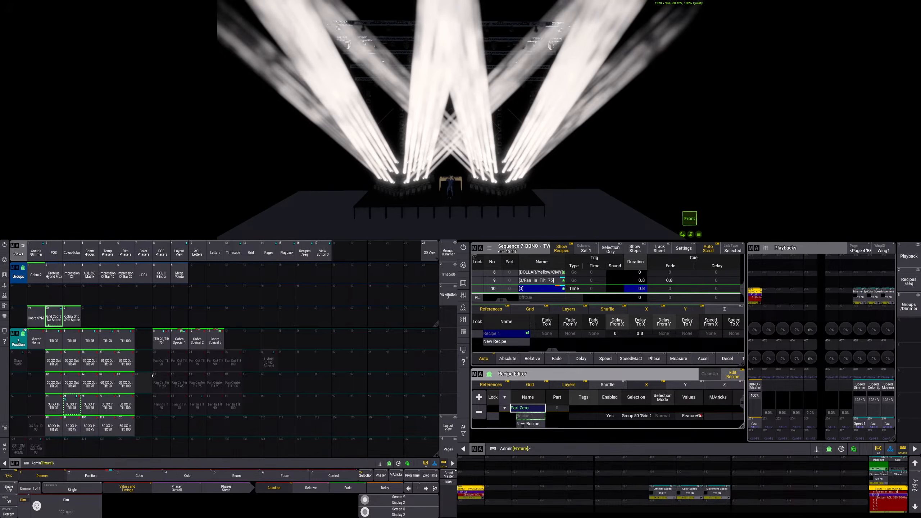
drag(526, 427, 723, 420)
right_click(720, 418)
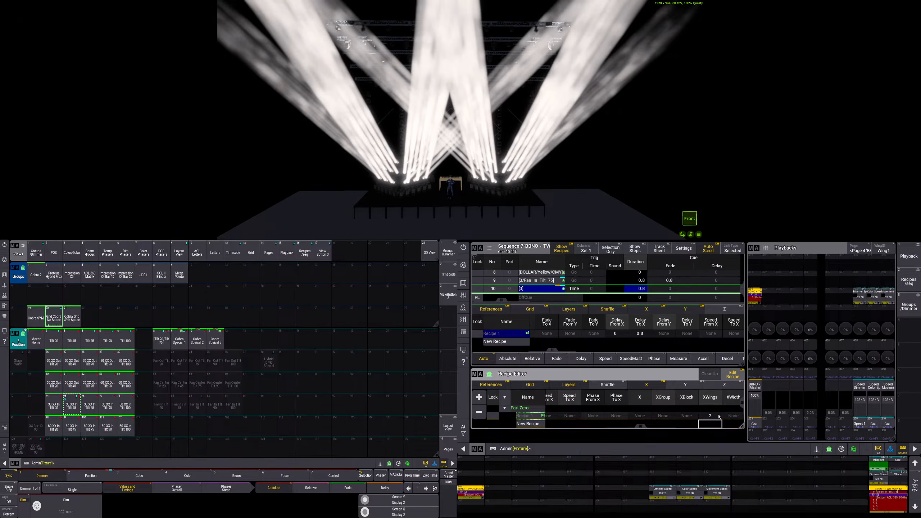
key(Return)
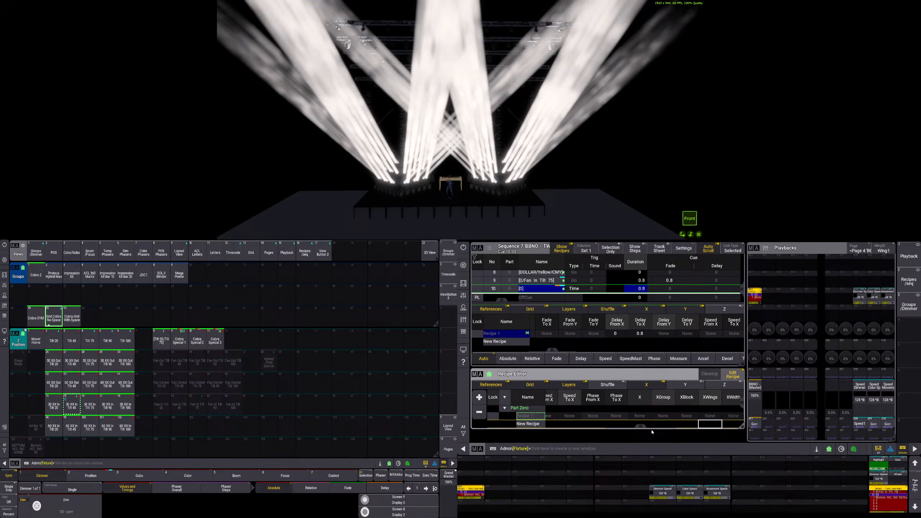
drag(643, 429, 519, 423)
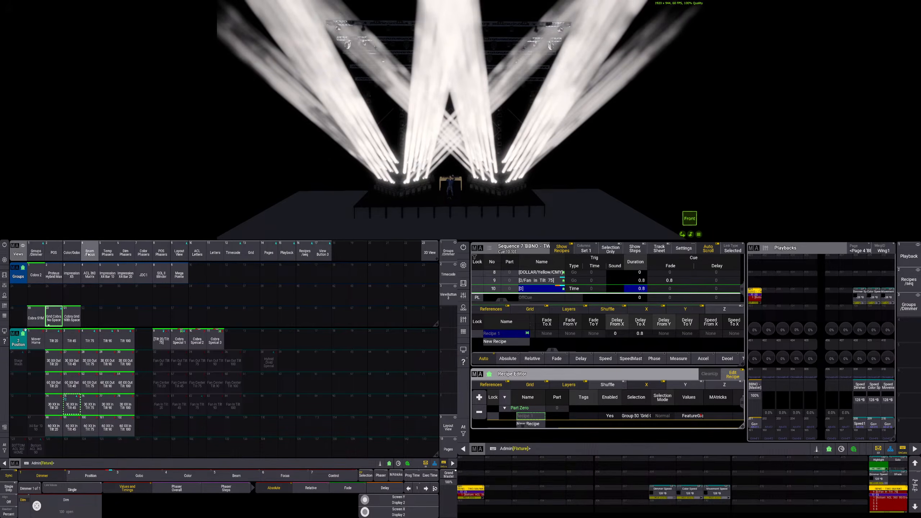
Add the Orange color preset and the Zoom 0 focus preset for the Grid Cobra No Space group
click(71, 253)
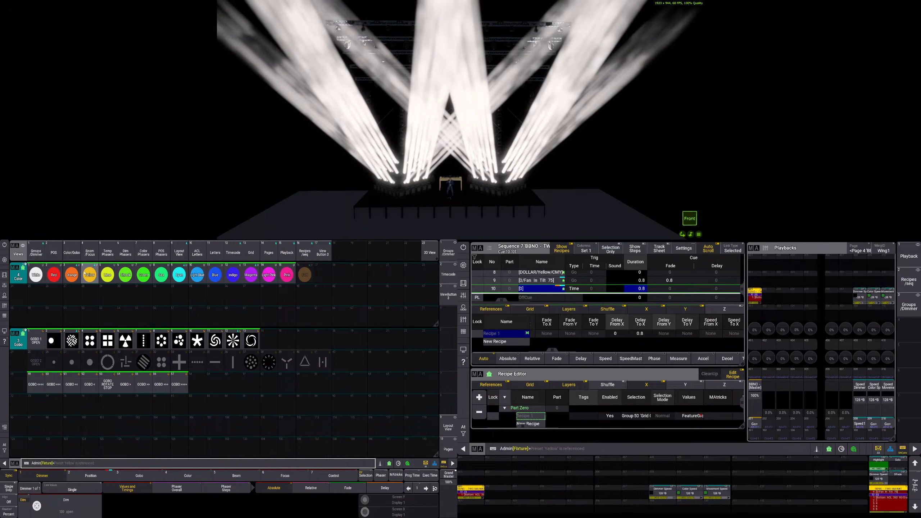
click(72, 276)
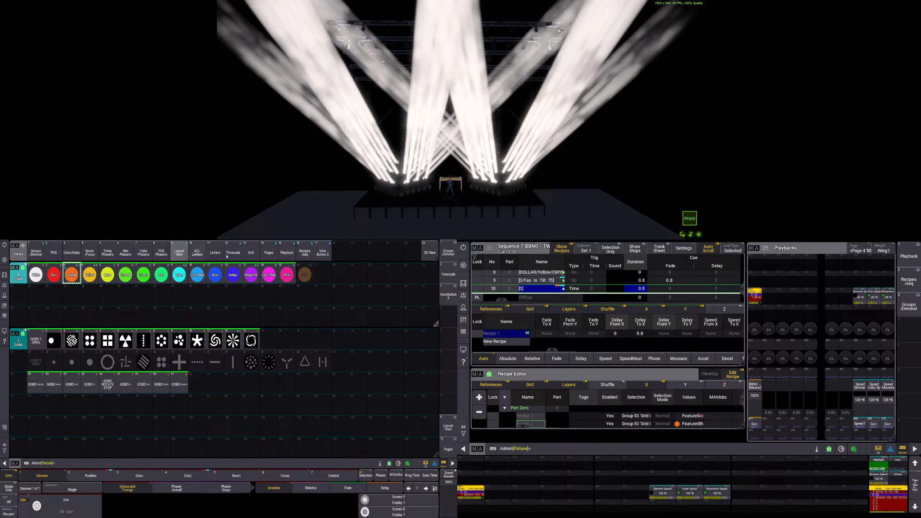
click(89, 252)
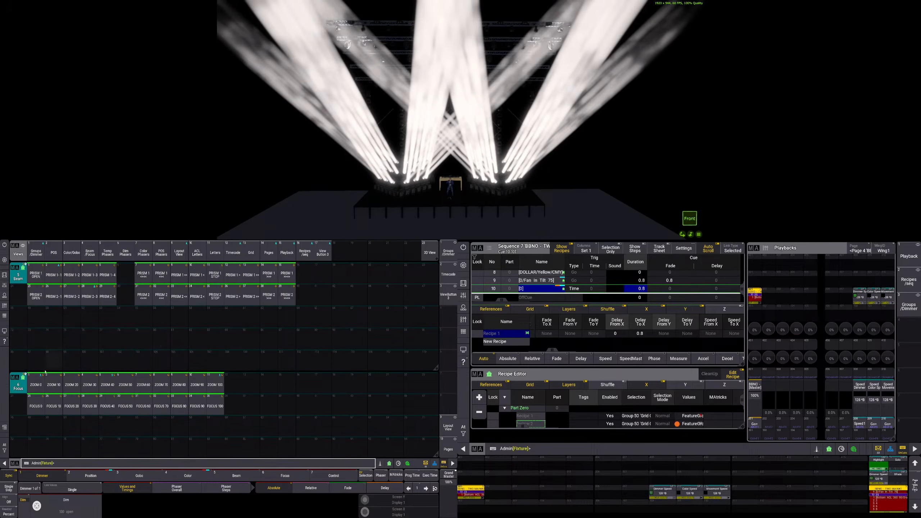
click(37, 388)
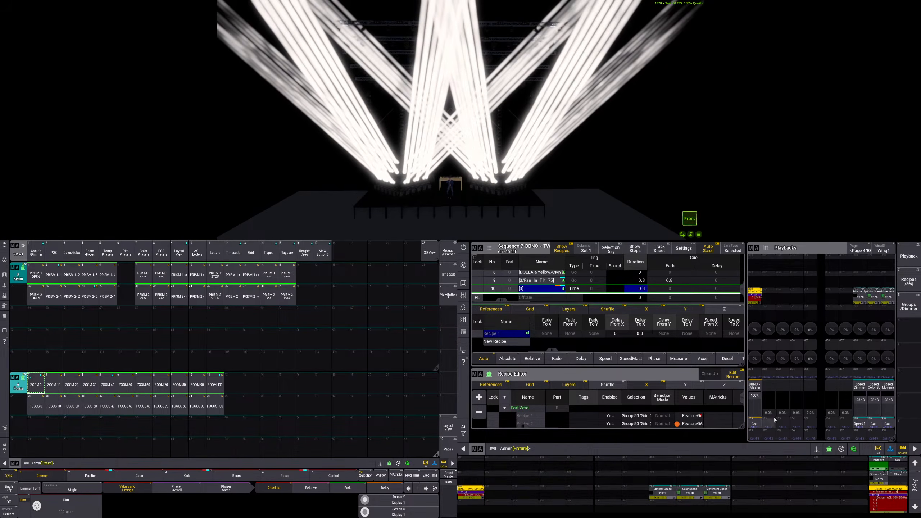
Store the Cobra recipes into cue 9 of the BBNO sequence and run the sequence forward to cue 10
click(545, 283)
click(653, 421)
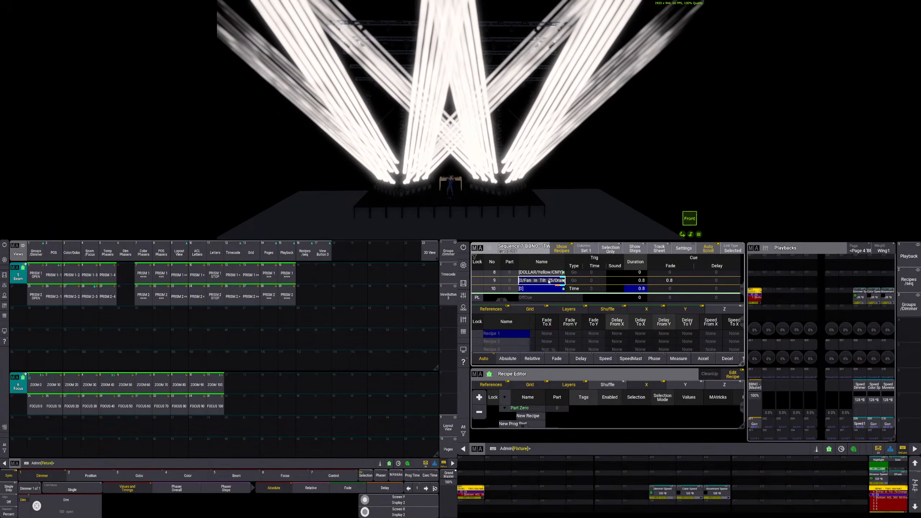
click(755, 424)
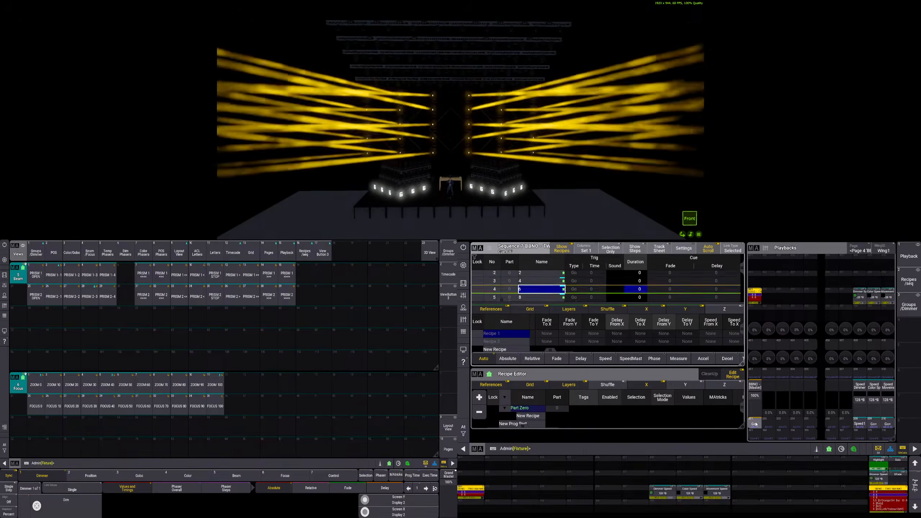
click(754, 424)
click(755, 424)
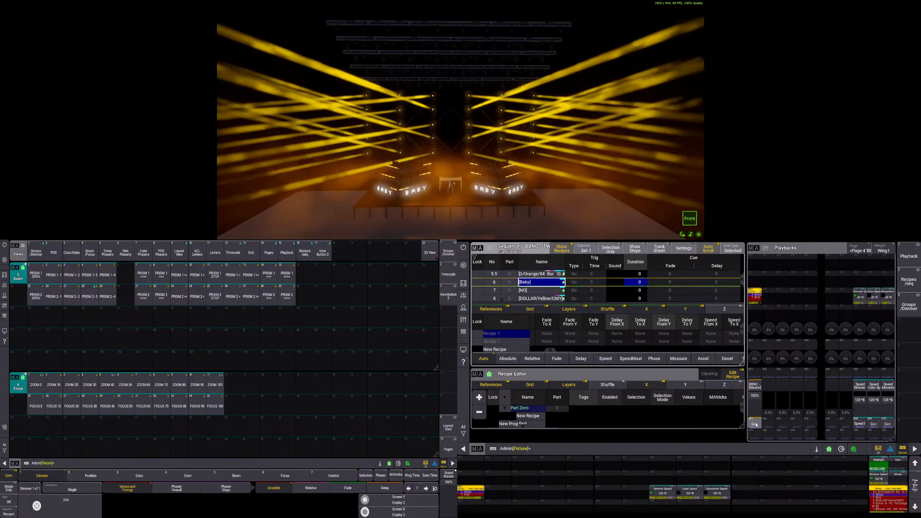
click(755, 423)
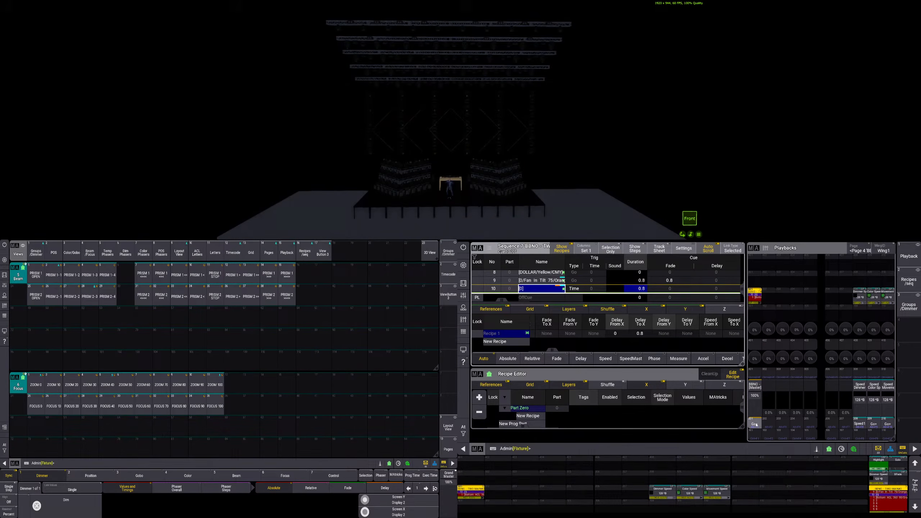
Highlight the Grid Cobra No Space group and open the MAtricks editor for it
click(32, 251)
key(h)
click(54, 340)
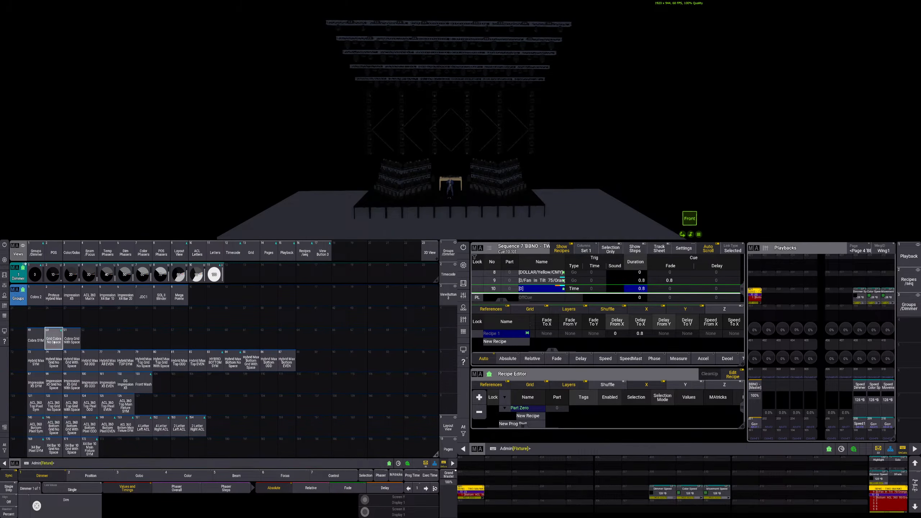
key(h)
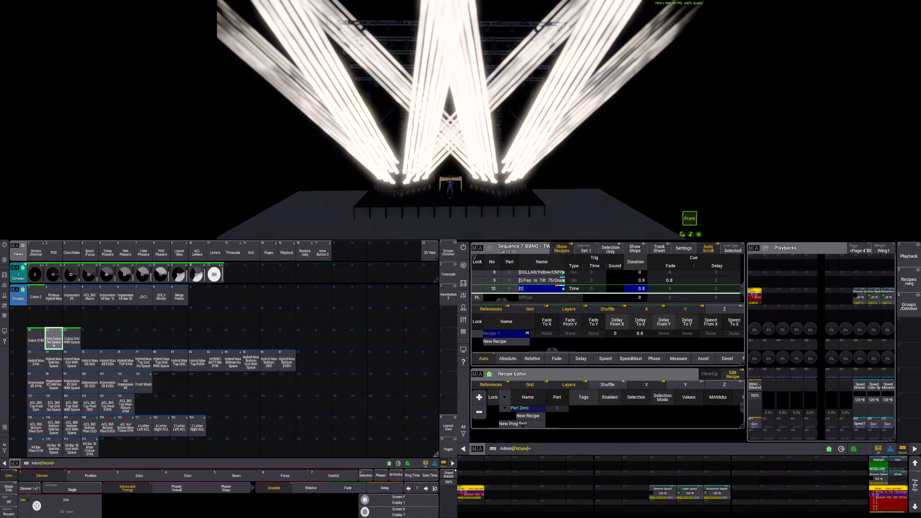
click(397, 475)
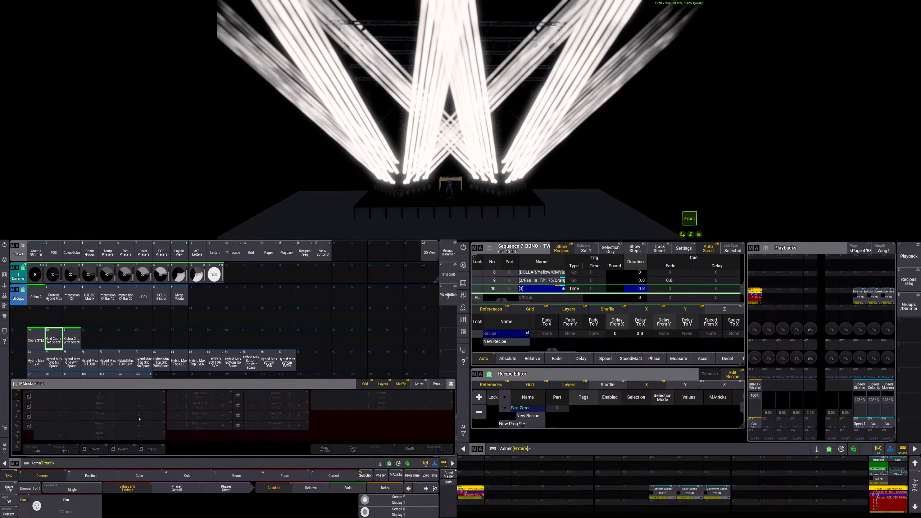
Turn off recipe editing, clear the selection, and reopen the MAtricks editor with the Grid Cobra No Space group selected
click(733, 374)
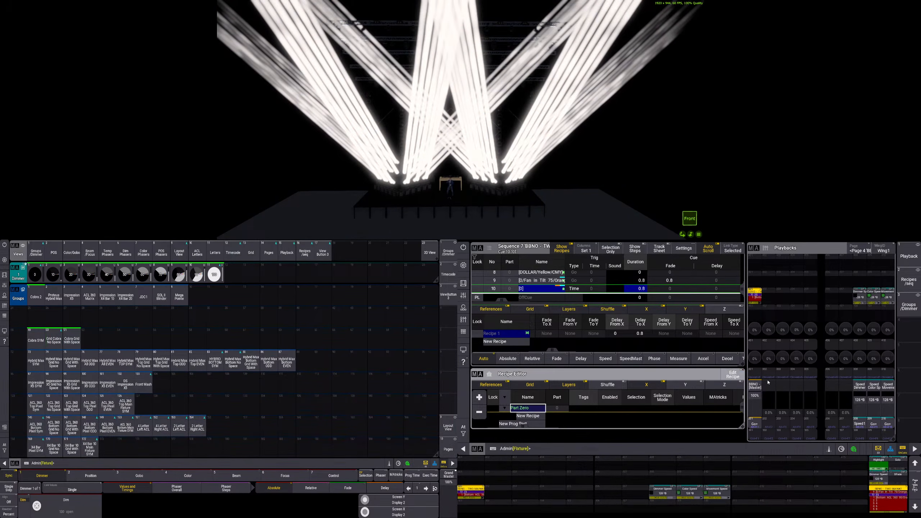
key(BackSpace)
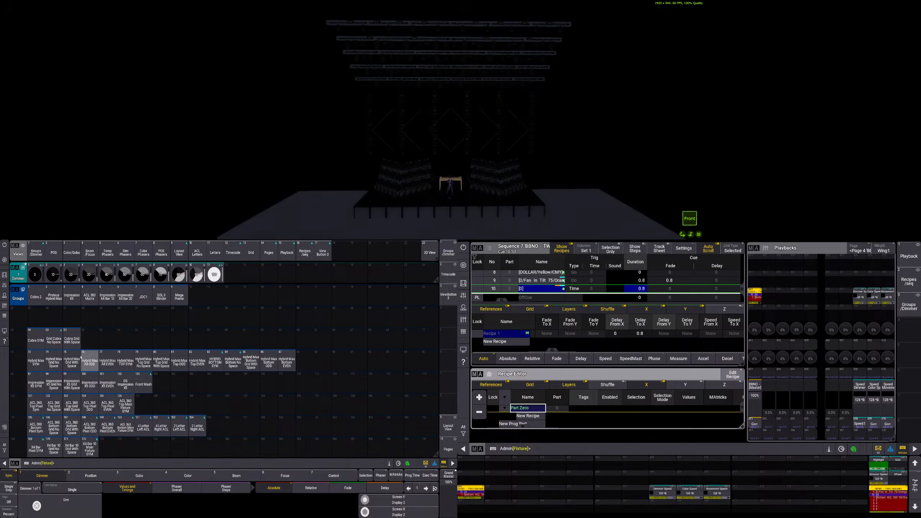
click(67, 343)
key(BackSpace)
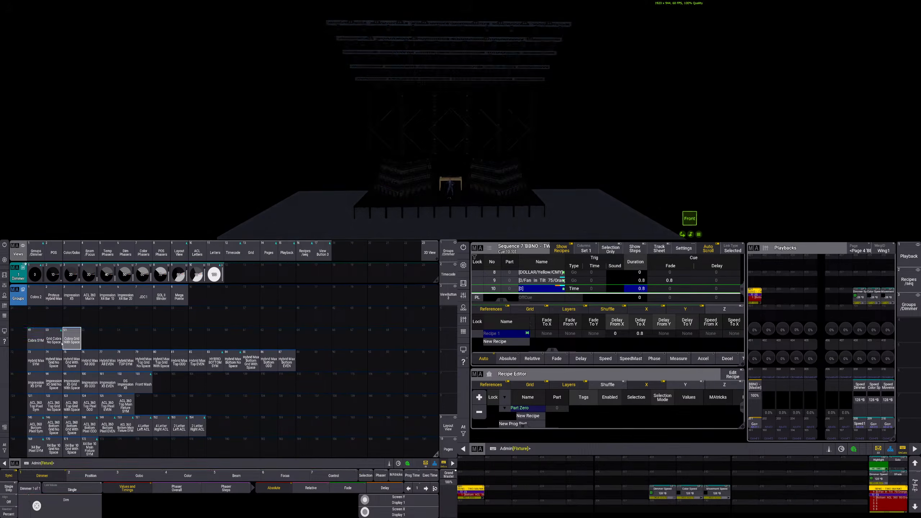
click(55, 342)
click(397, 475)
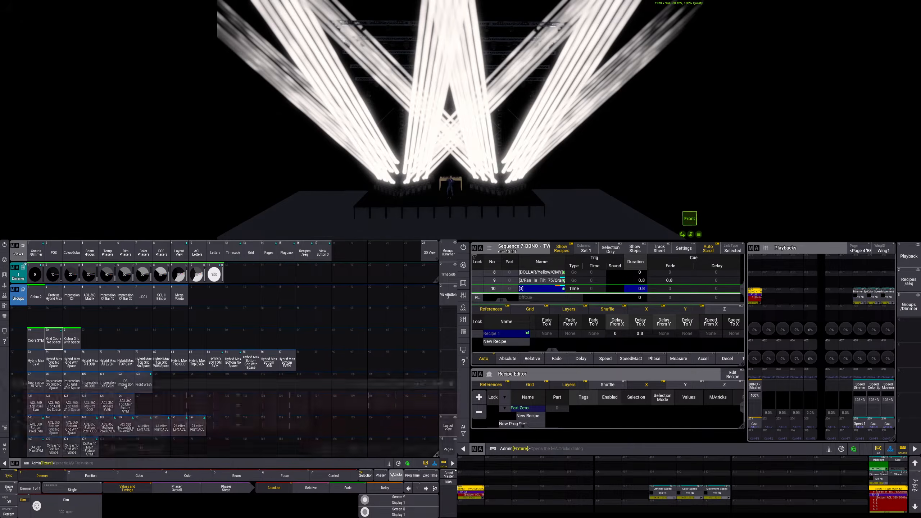
Step through the MAtricks X values to examine how the Grid Cobra No Space group is ordered, and reset X to None
scroll(109, 416, up, 2)
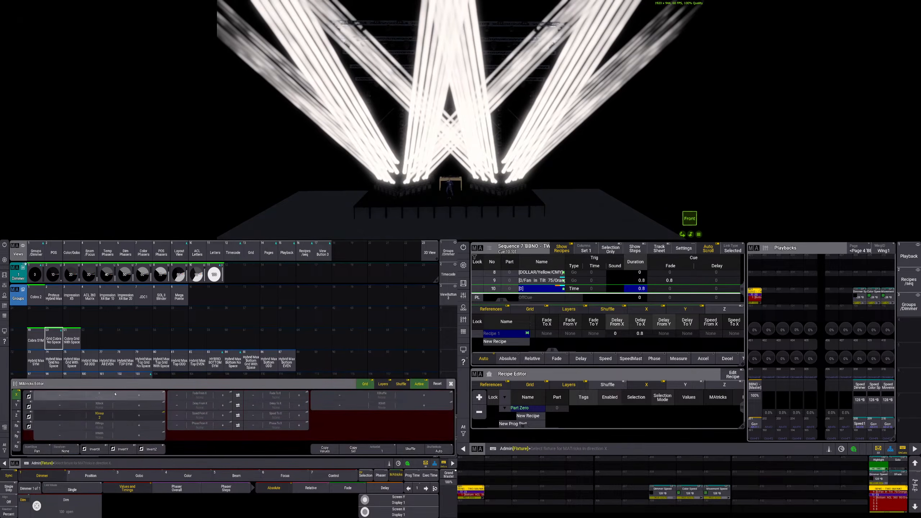
scroll(114, 394, up, 2)
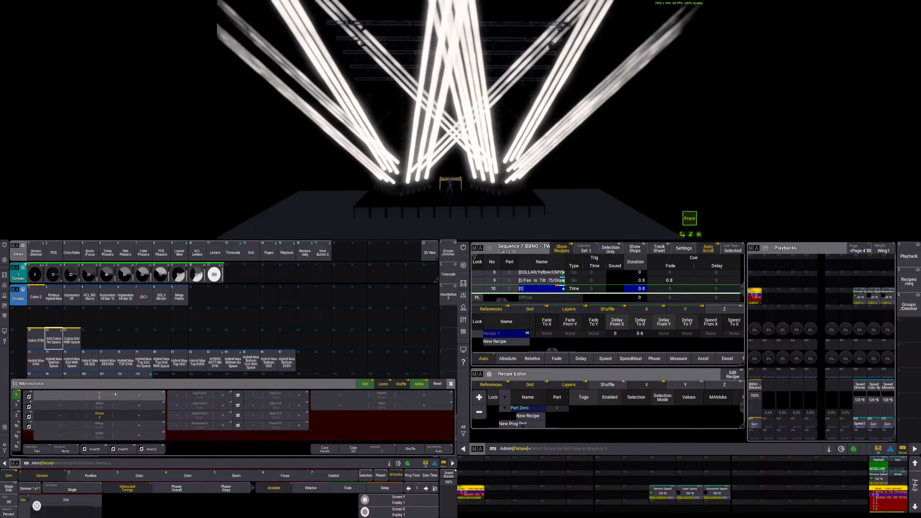
scroll(115, 394, down, 1)
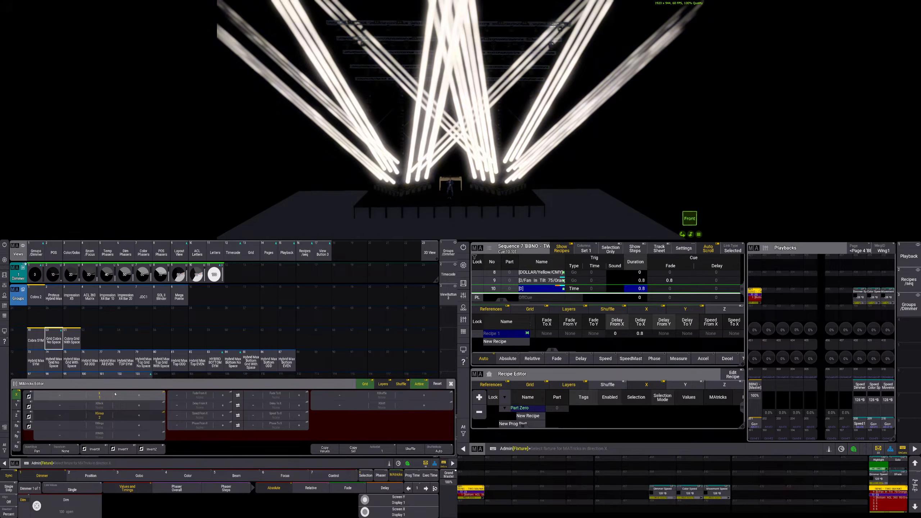
scroll(115, 394, down, 1)
scroll(115, 394, up, 1)
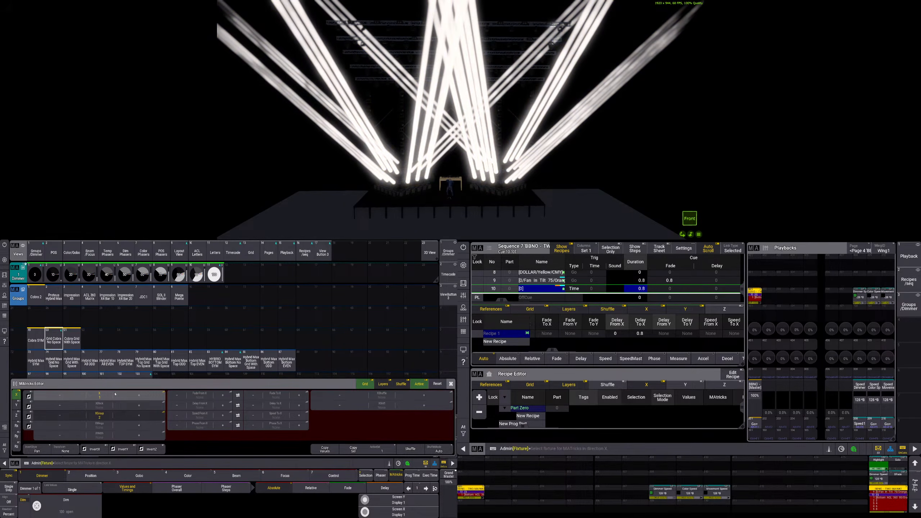
scroll(101, 417, down, 2)
scroll(100, 397, down, 1)
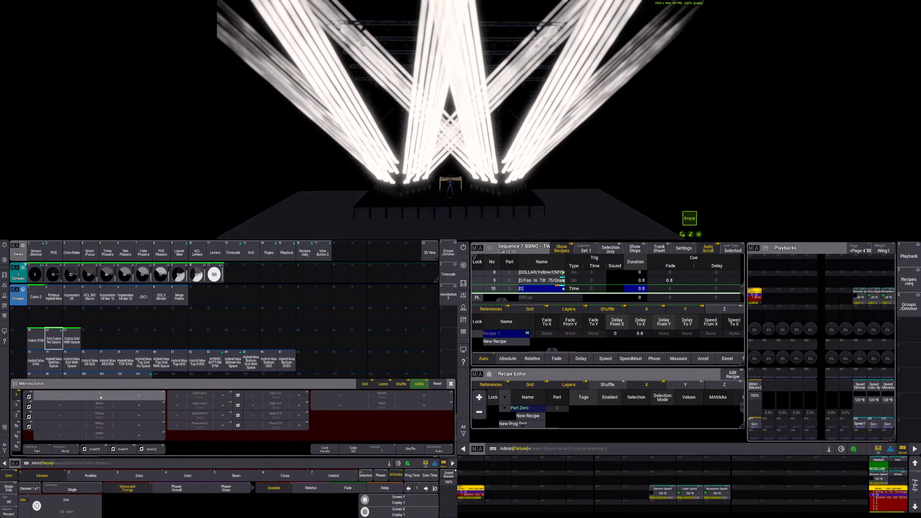
Try XWings and XGroup values and step through the MAtricks X values to examine the Grid Cobra No Space ordering
scroll(101, 397, up, 1)
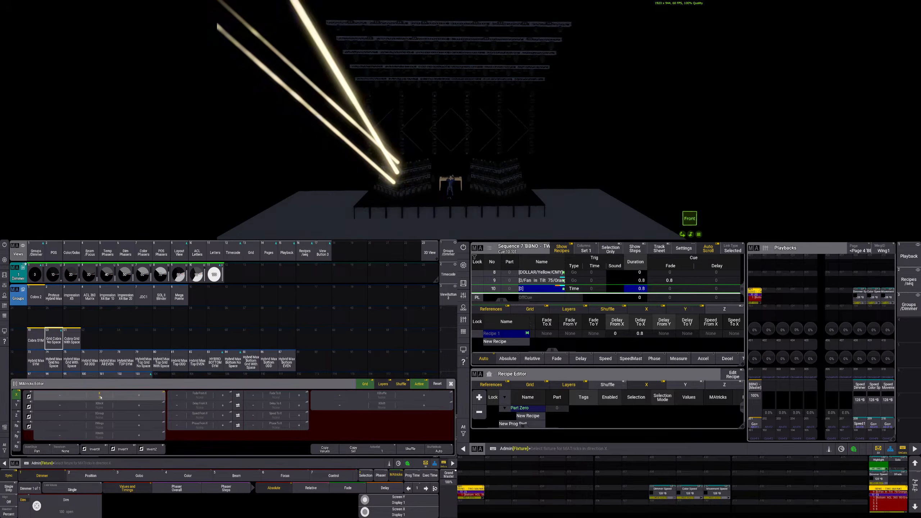
scroll(100, 397, up, 1)
scroll(100, 397, up, 5)
scroll(101, 398, down, 20)
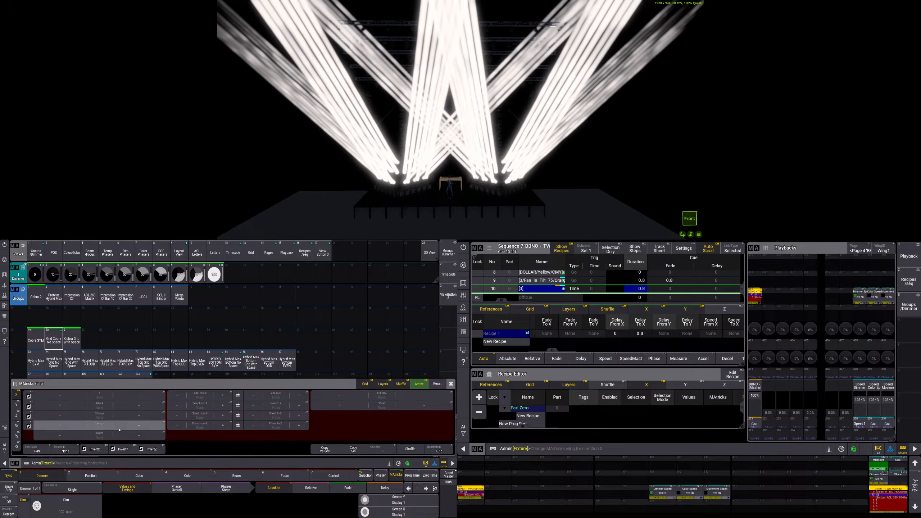
scroll(109, 428, up, 2)
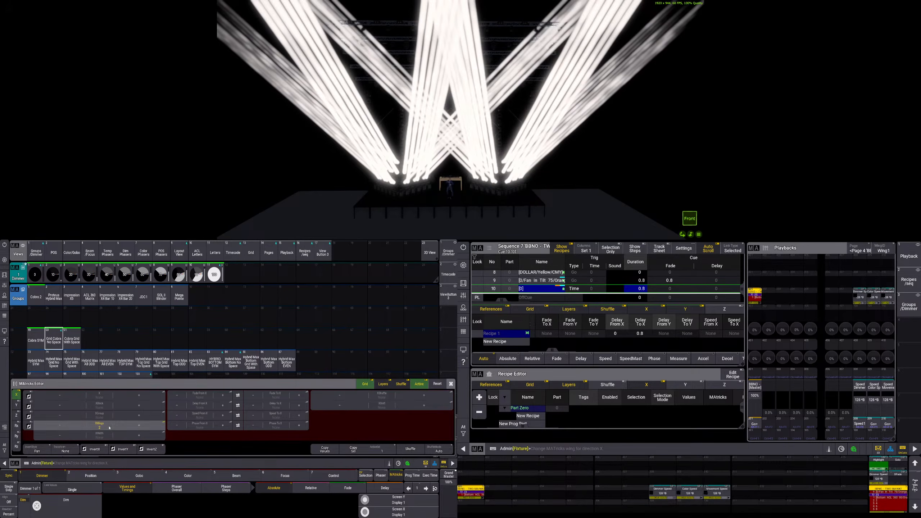
scroll(101, 414, up, 1)
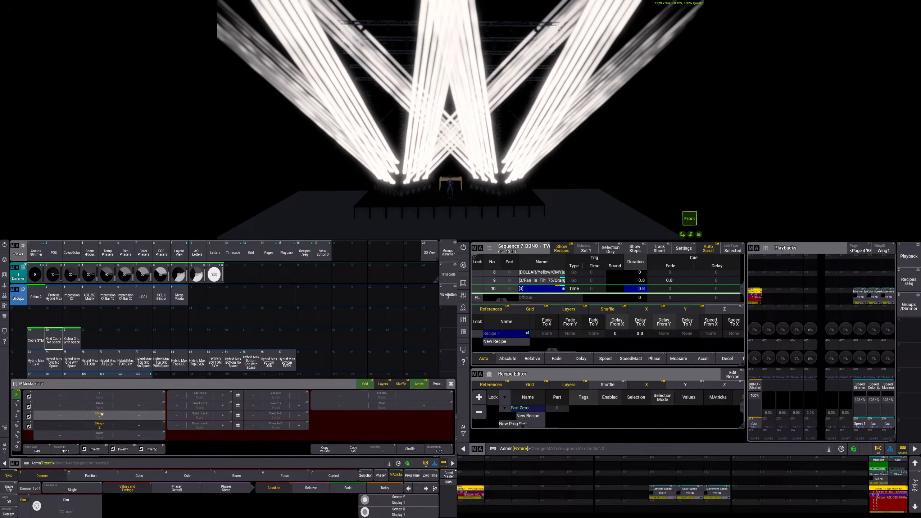
scroll(102, 394, up, 1)
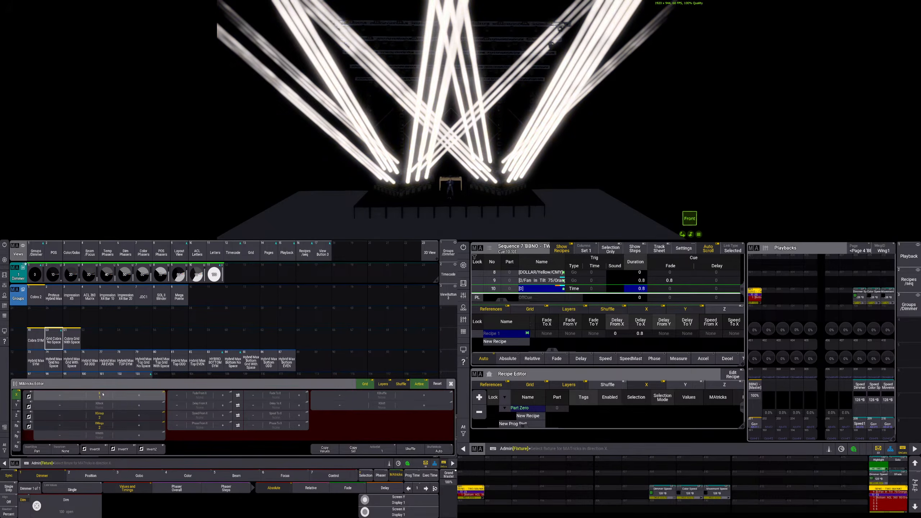
scroll(103, 394, up, 1)
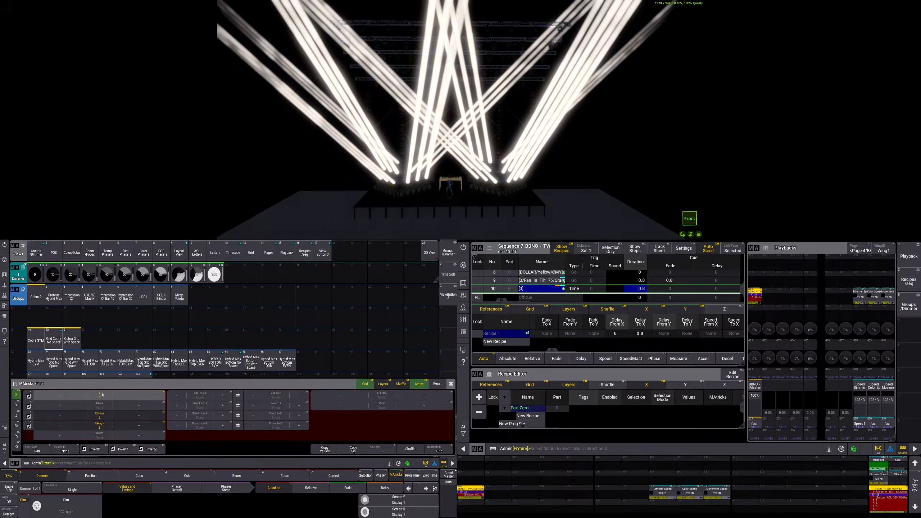
scroll(103, 395, down, 1)
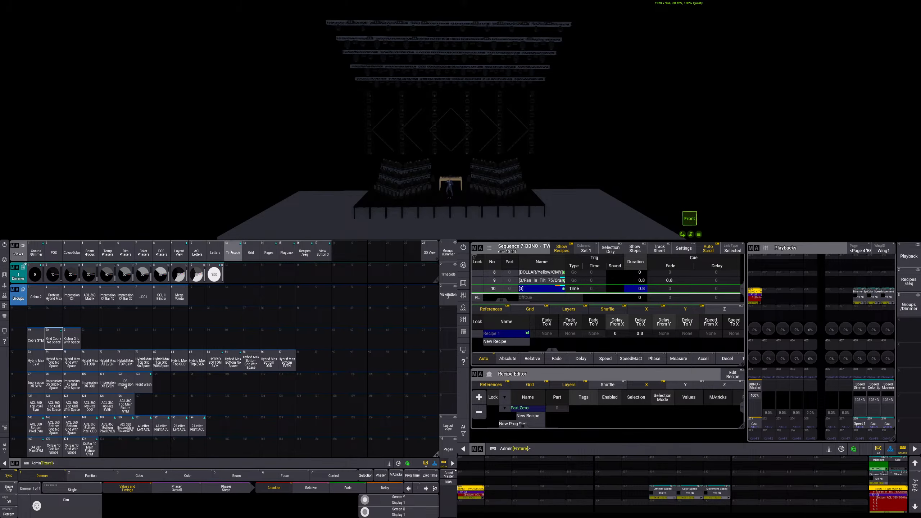
From the Main Movers layout, store the upper, middle and lower rows of the left Cobra block as separate groups in slots 11, 12 and 13
click(183, 254)
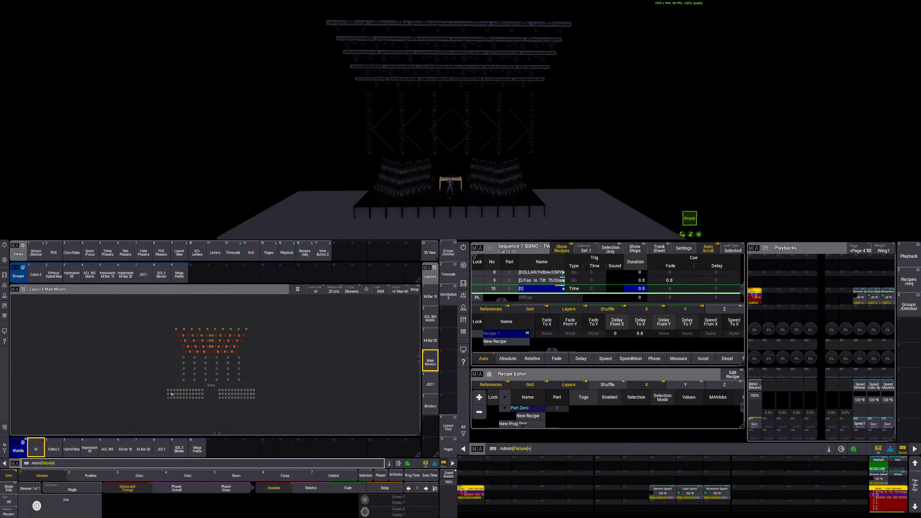
drag(166, 389, 205, 392)
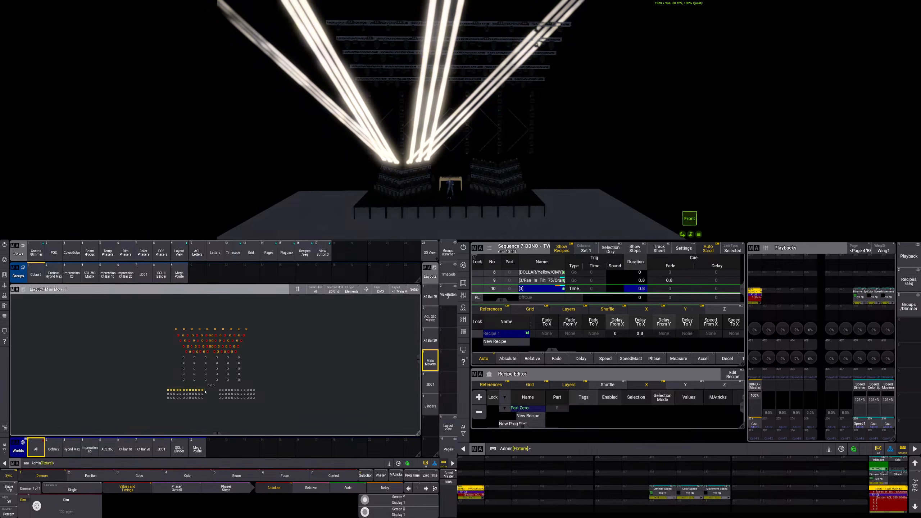
click(223, 280)
key(c)
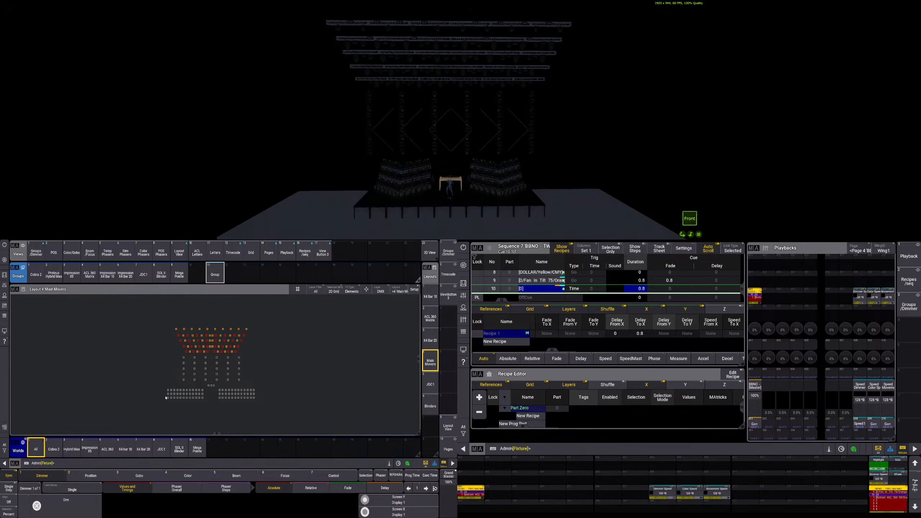
drag(168, 395, 206, 395)
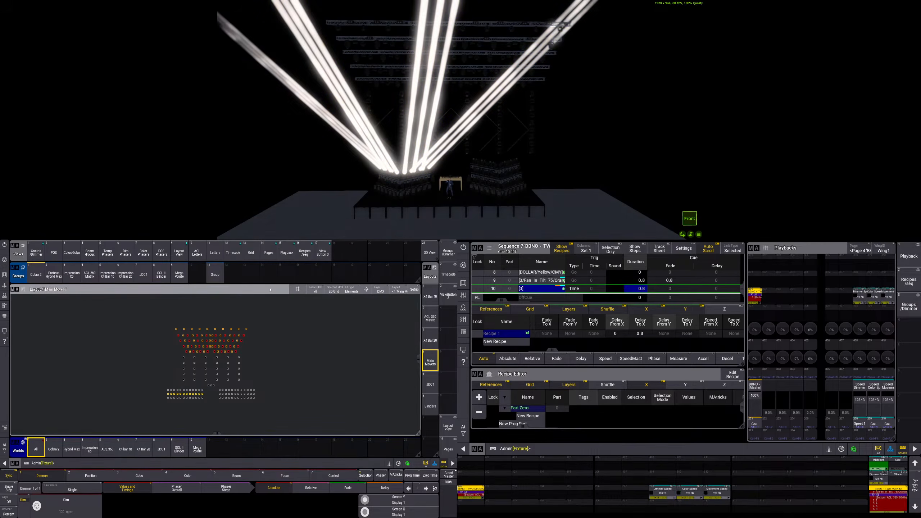
click(237, 275)
key(c)
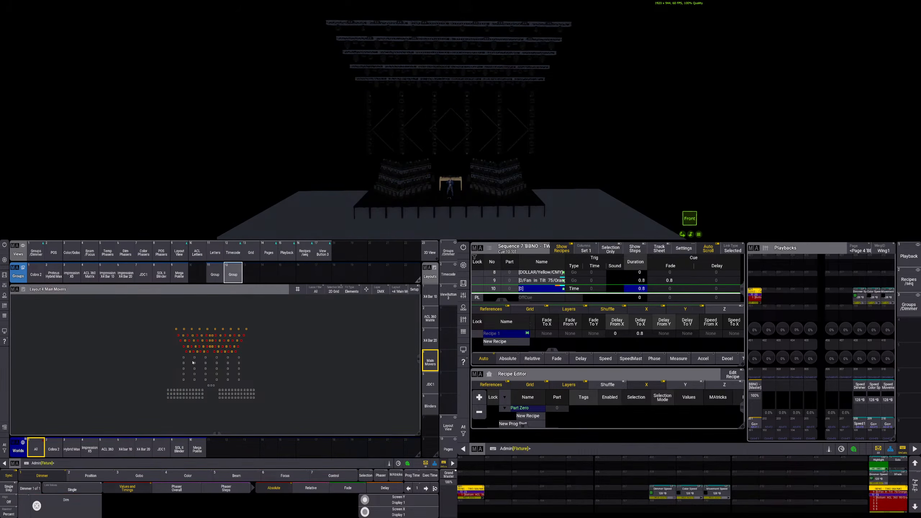
drag(167, 398, 206, 398)
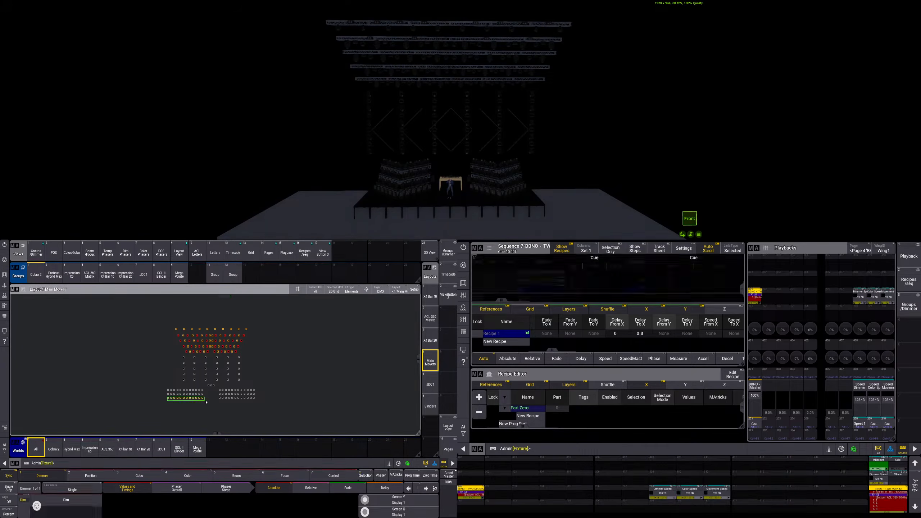
key(s)
click(255, 276)
key(c)
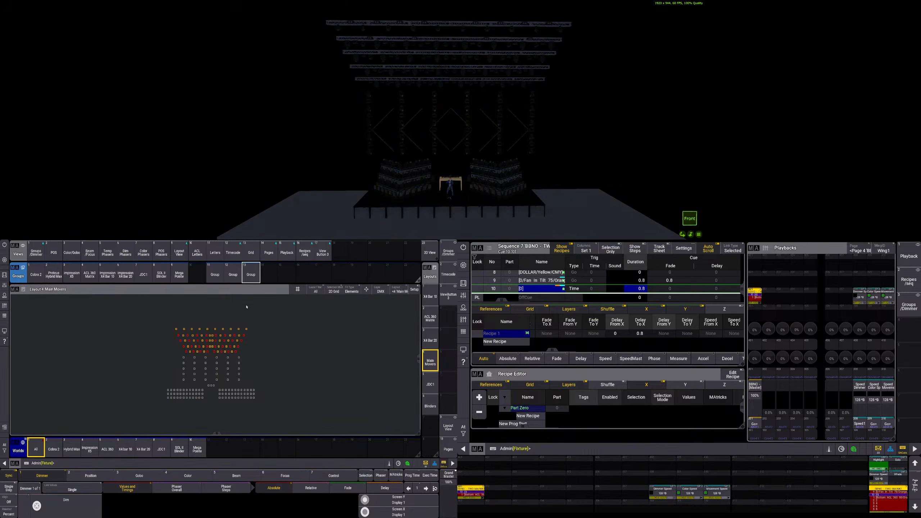
Store the upper, middle and lower rows of the right Cobra block as separate groups in slots 15, 16 and 17
drag(217, 392, 258, 391)
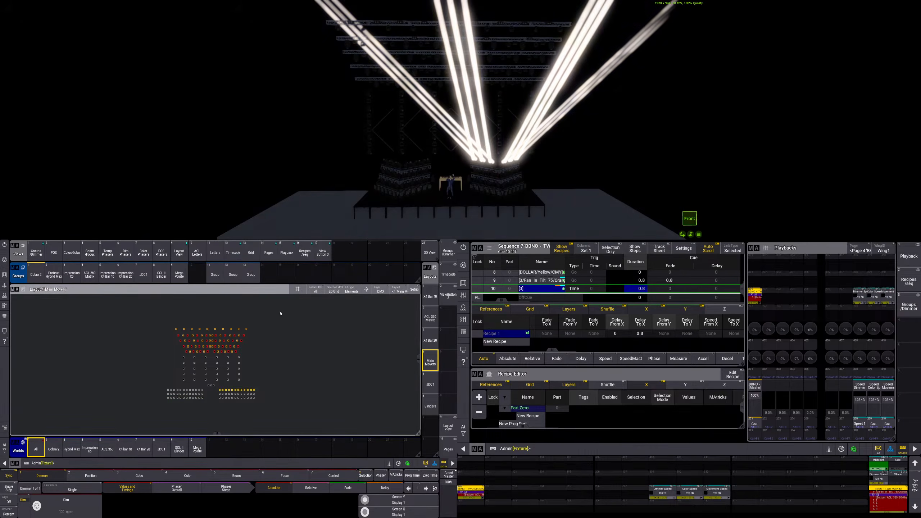
key(s)
click(285, 273)
key(c)
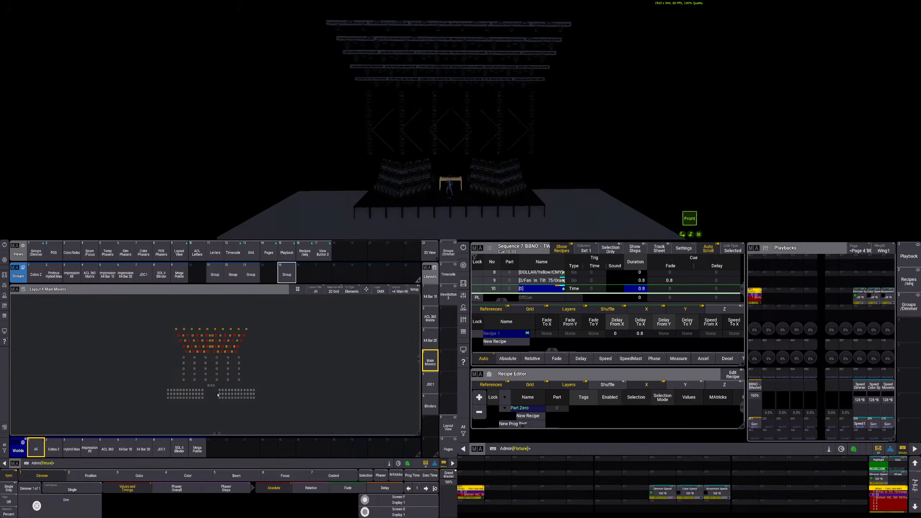
drag(219, 394, 255, 398)
click(304, 274)
key(c)
click(319, 279)
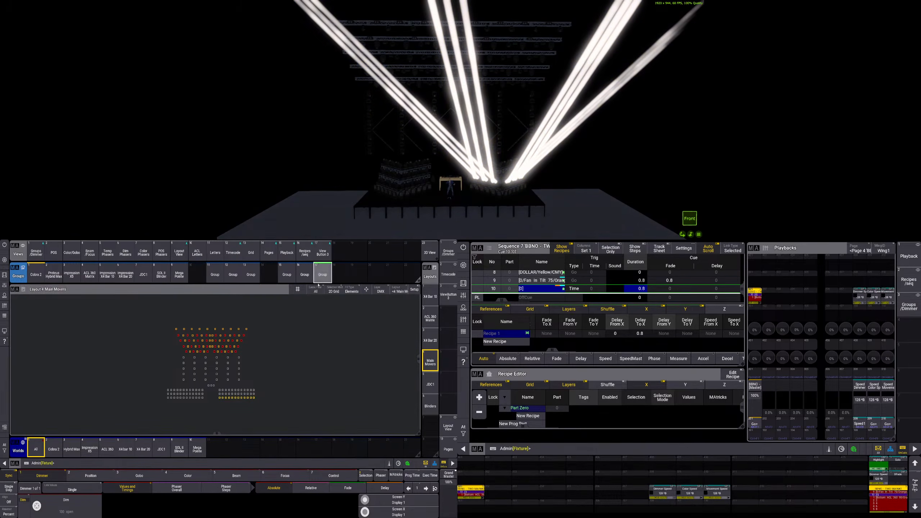
key(c)
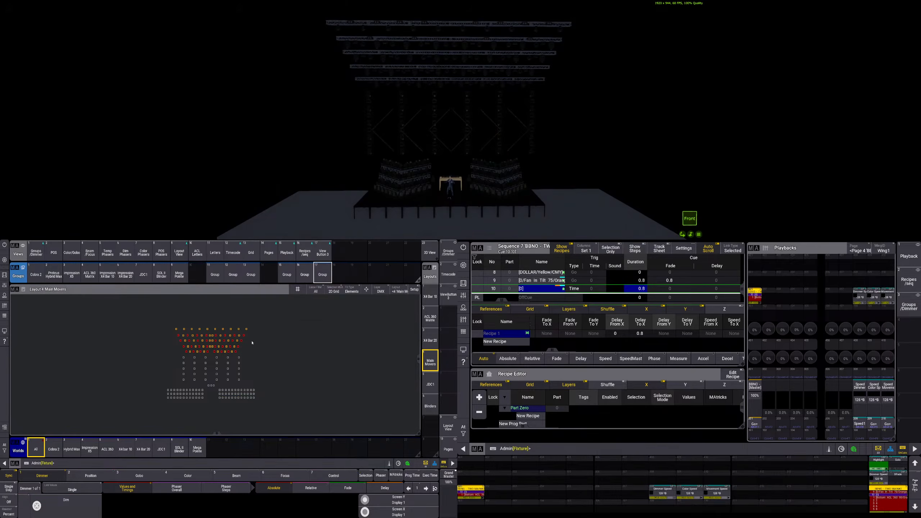
Select all six new Cobra row groups together and apply the Tilt 45 position preset to them
click(91, 475)
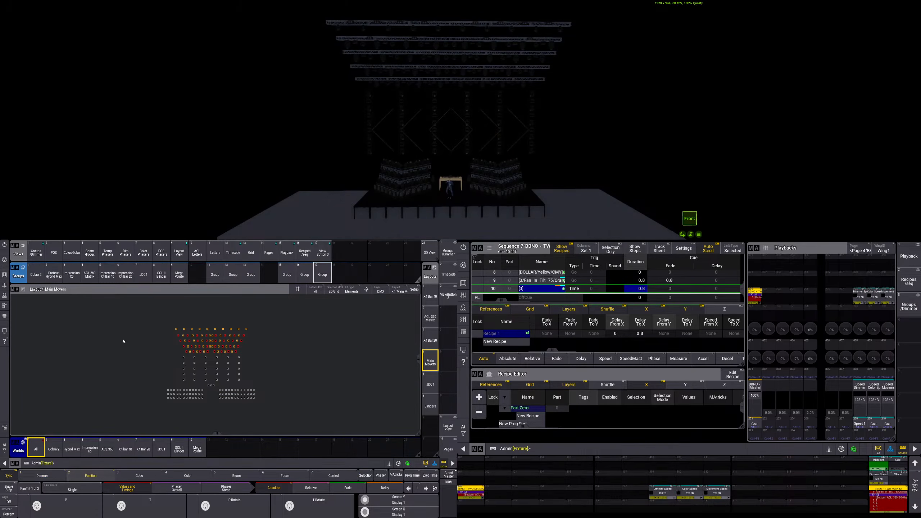
click(36, 253)
click(53, 252)
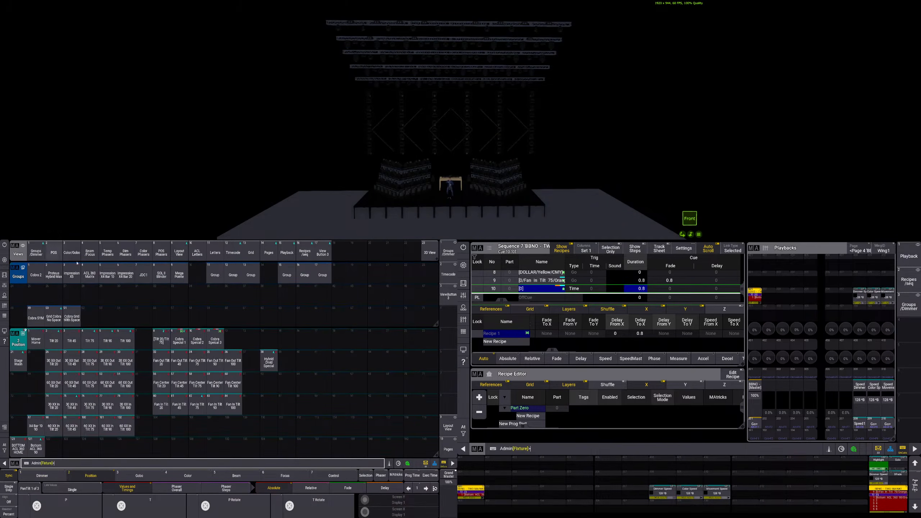
click(215, 275)
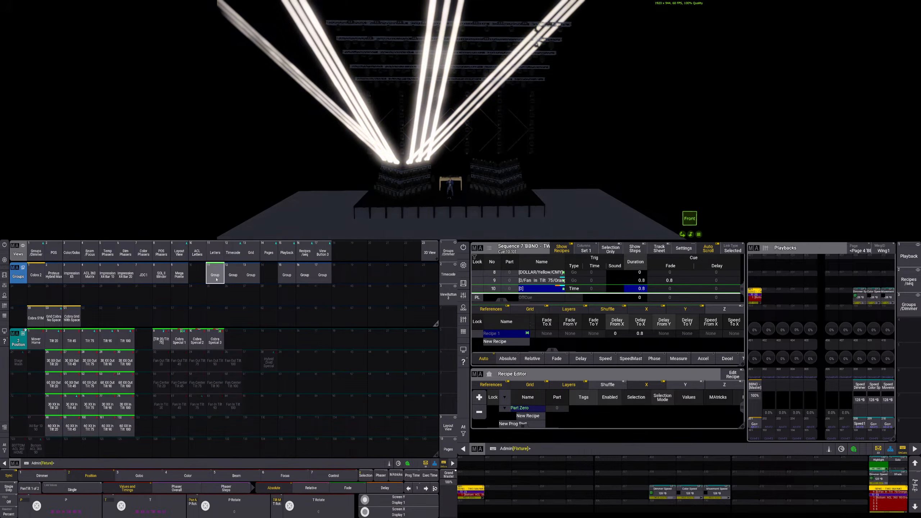
click(233, 275)
click(251, 275)
click(287, 274)
click(305, 275)
click(323, 275)
click(89, 343)
click(74, 345)
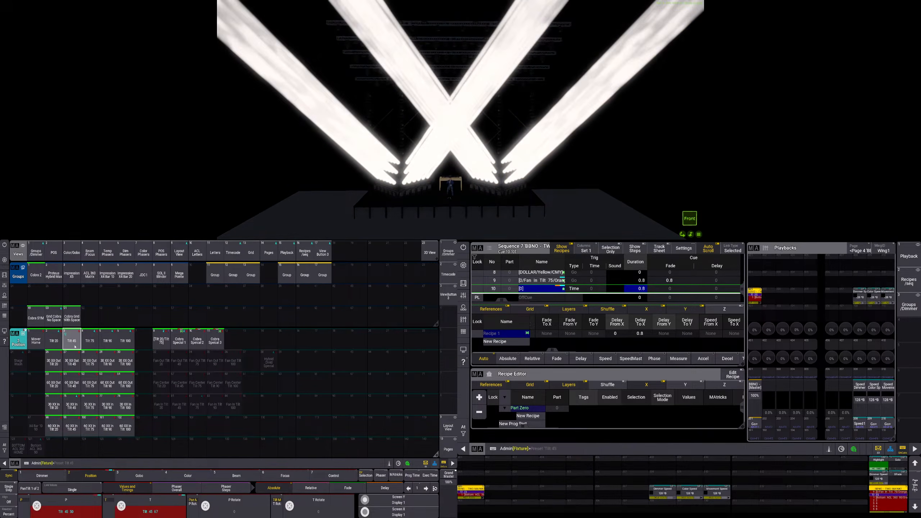
Try fanning the pan of the upper row group of the left Cobra block with an aligned pan value of 69
click(218, 278)
click(9, 501)
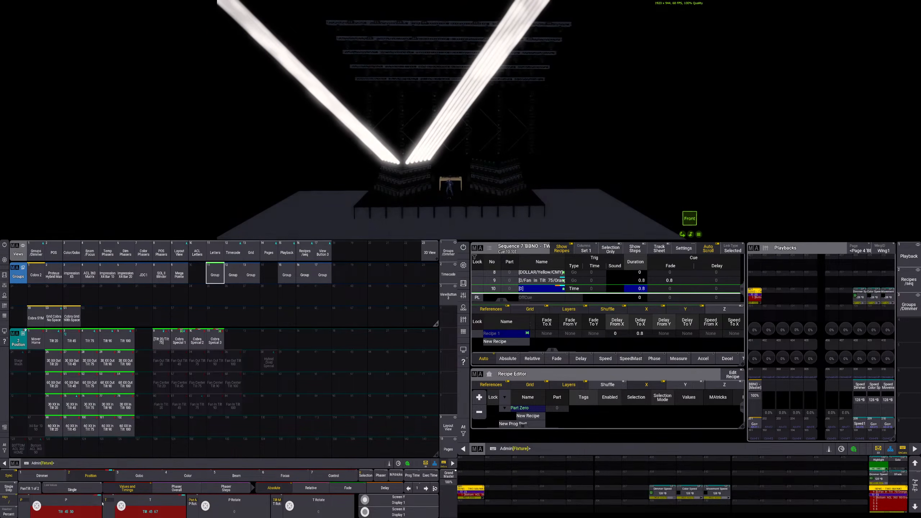
scroll(37, 506, up, 5)
scroll(37, 507, down, 8)
scroll(36, 507, up, 18)
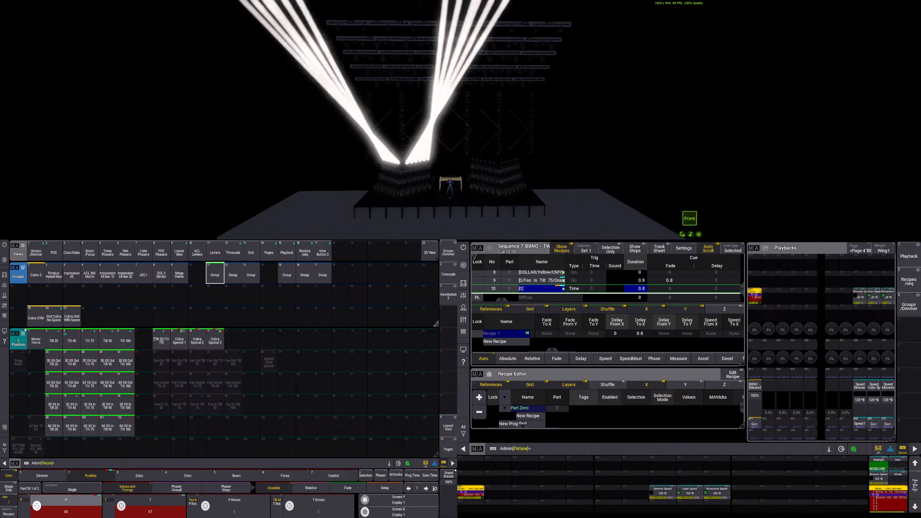
scroll(36, 507, up, 1)
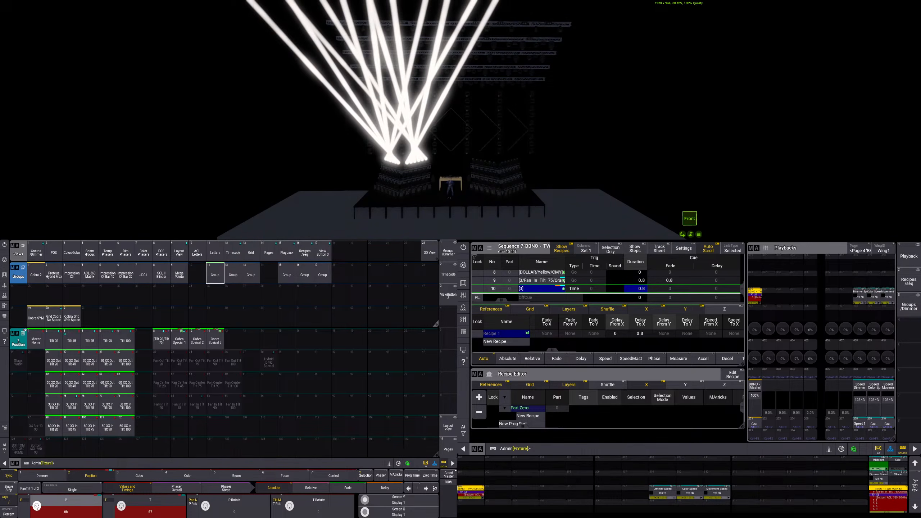
scroll(36, 506, up, 3)
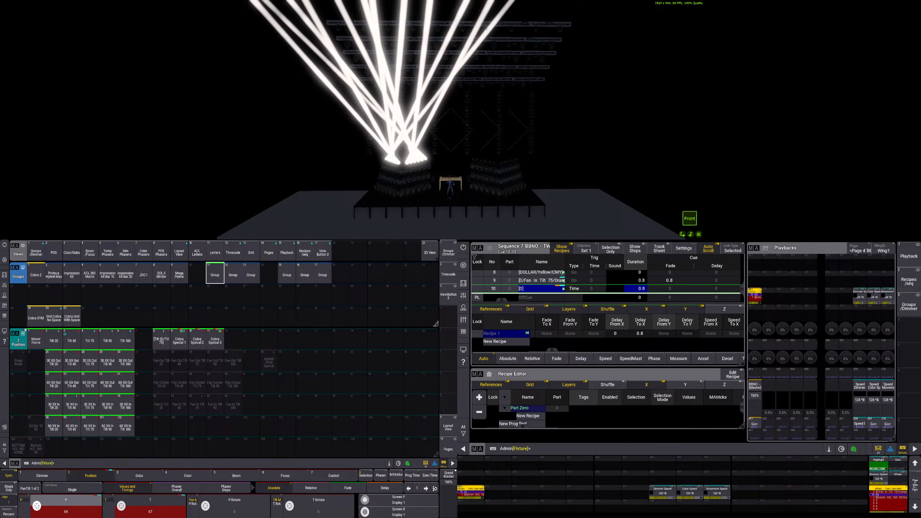
Try an aligned pan fan across all the Cobra row groups together and return the pan to 50 Center
click(233, 277)
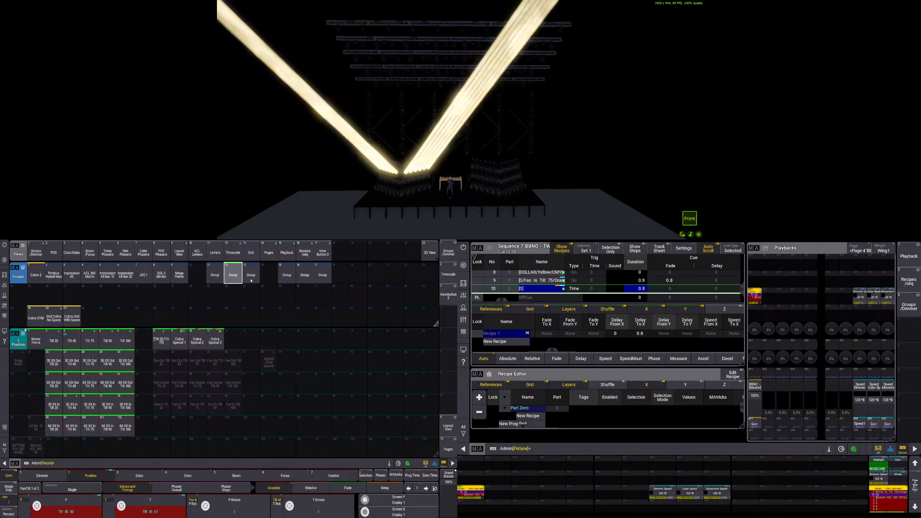
click(251, 276)
click(287, 276)
click(305, 277)
click(322, 276)
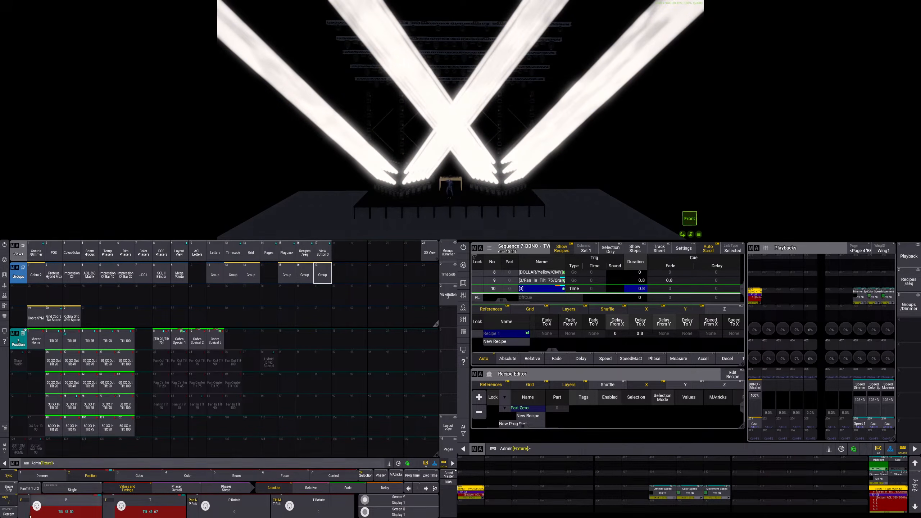
scroll(38, 507, down, 6)
scroll(37, 506, down, 13)
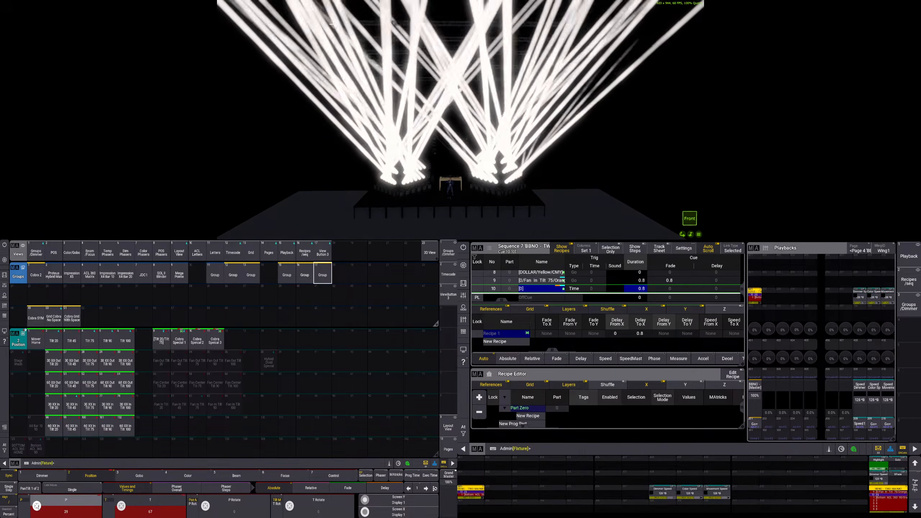
scroll(37, 506, up, 4)
scroll(38, 506, up, 12)
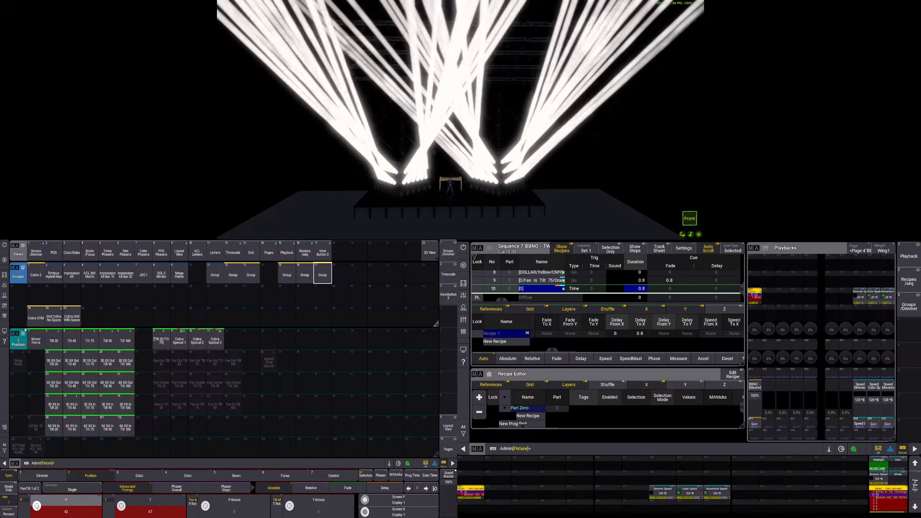
scroll(37, 506, up, 3)
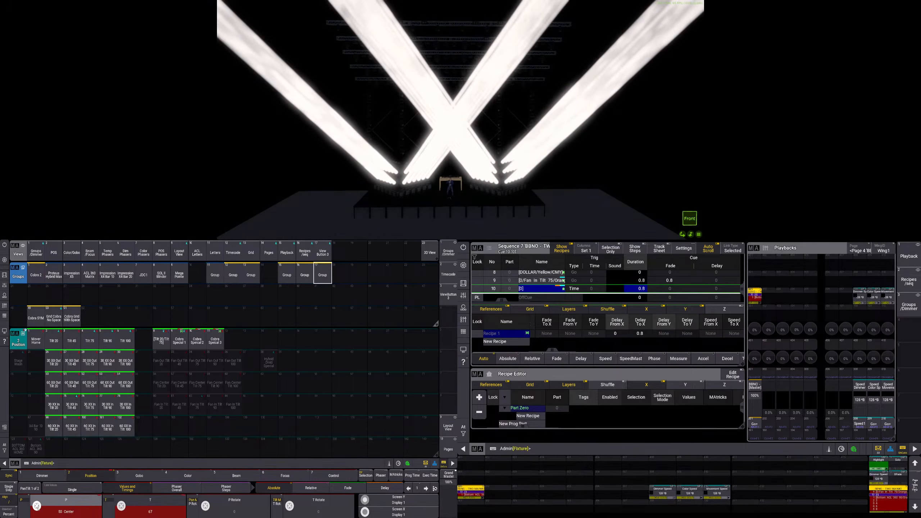
Fan the pan of the left block's middle and lower Cobra row groups one at a time, using 69 for the middle row
click(233, 274)
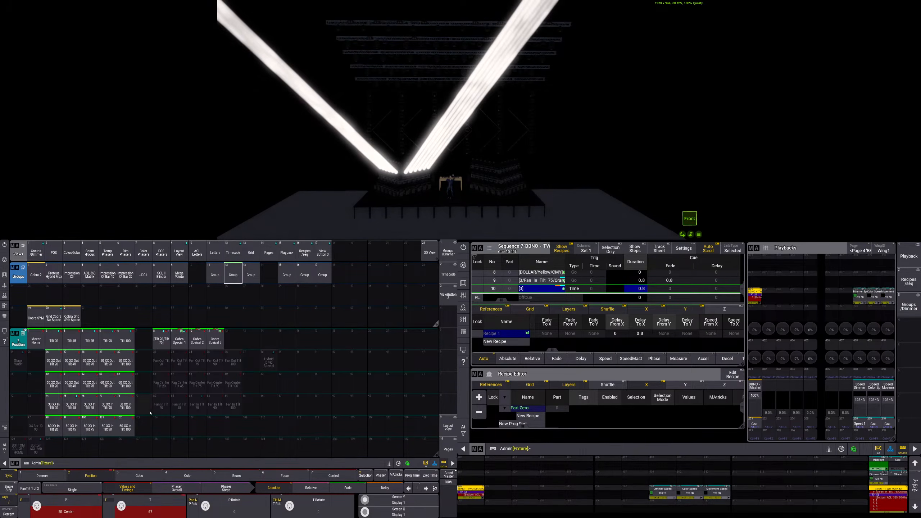
scroll(37, 506, up, 18)
scroll(37, 506, up, 1)
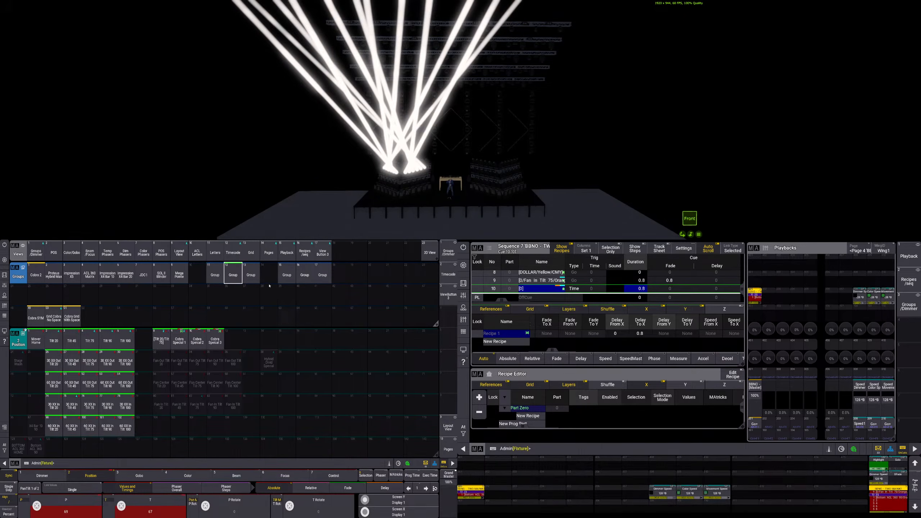
click(251, 274)
scroll(36, 505, down, 15)
scroll(36, 505, up, 15)
Fan the pan of the right block's upper and middle Cobra row groups one at a time, using 69 for the middle row
click(287, 274)
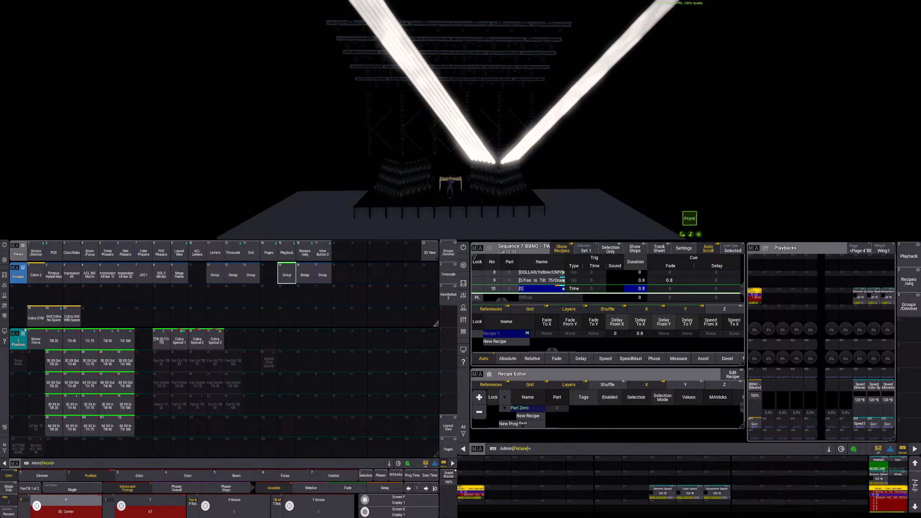
scroll(37, 506, up, 19)
click(305, 275)
scroll(37, 506, up, 6)
scroll(37, 506, up, 13)
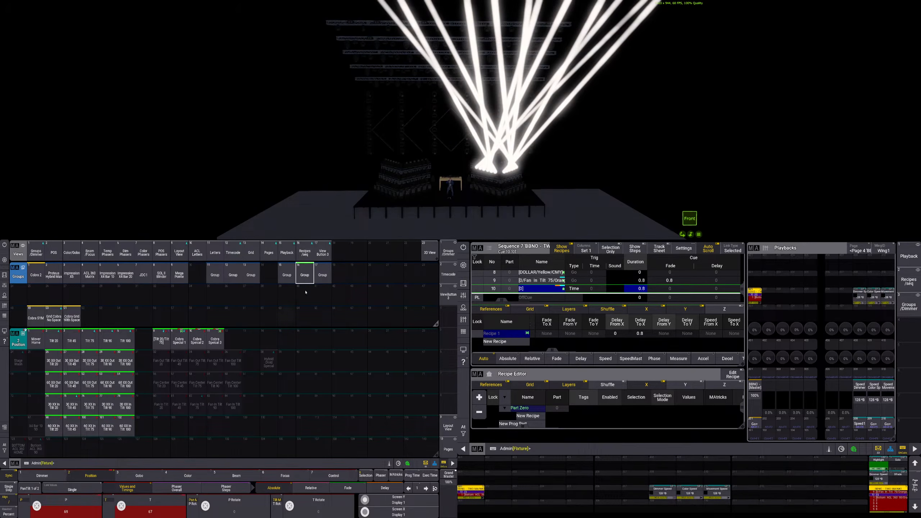
Fan the pan of the right block's lower Cobra row group, using a pan value of 69
click(322, 275)
scroll(37, 506, down, 20)
scroll(36, 506, down, 10)
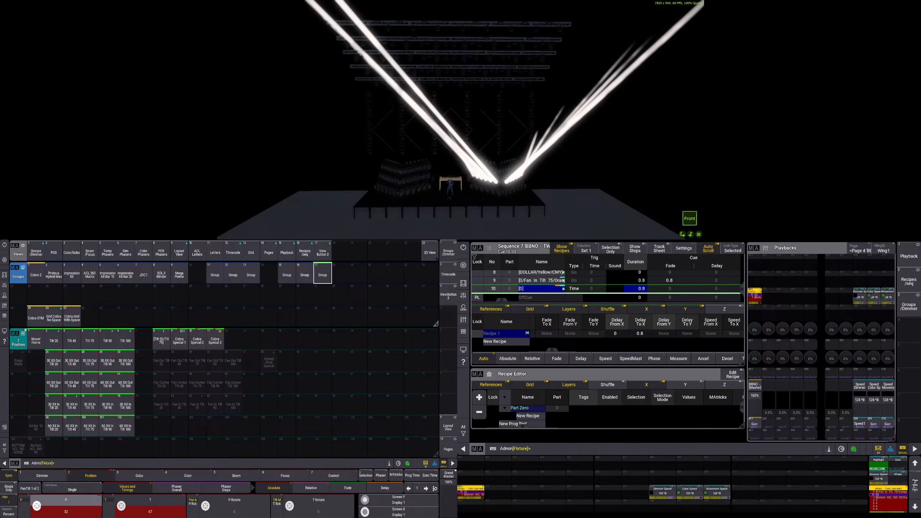
scroll(37, 506, up, 19)
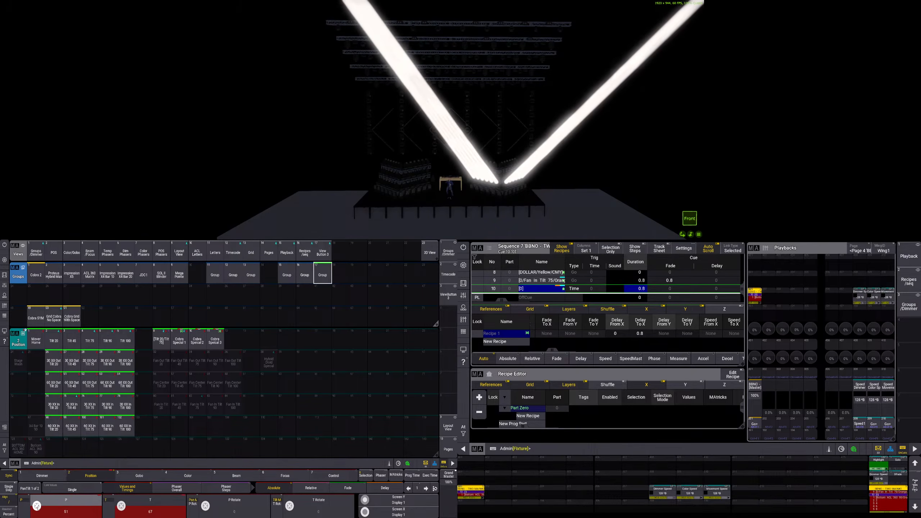
scroll(36, 506, down, 1)
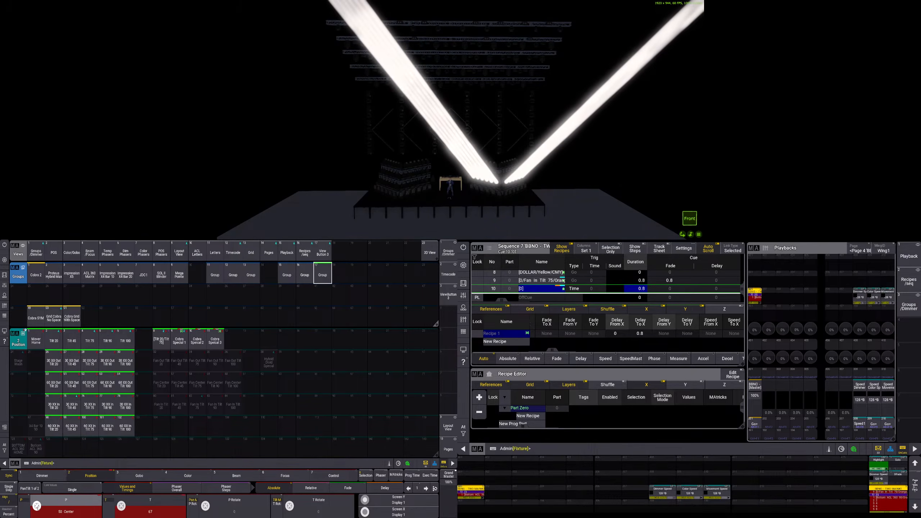
scroll(37, 506, down, 1)
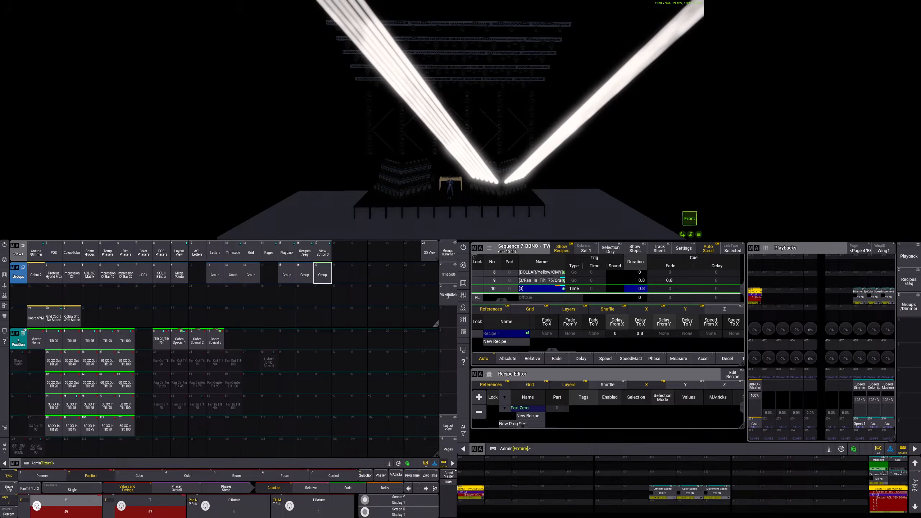
scroll(37, 506, up, 18)
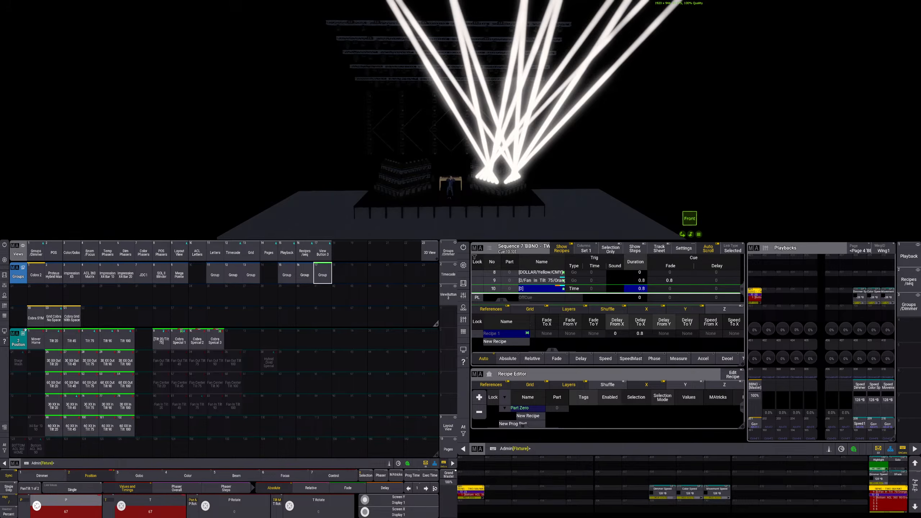
scroll(36, 506, up, 2)
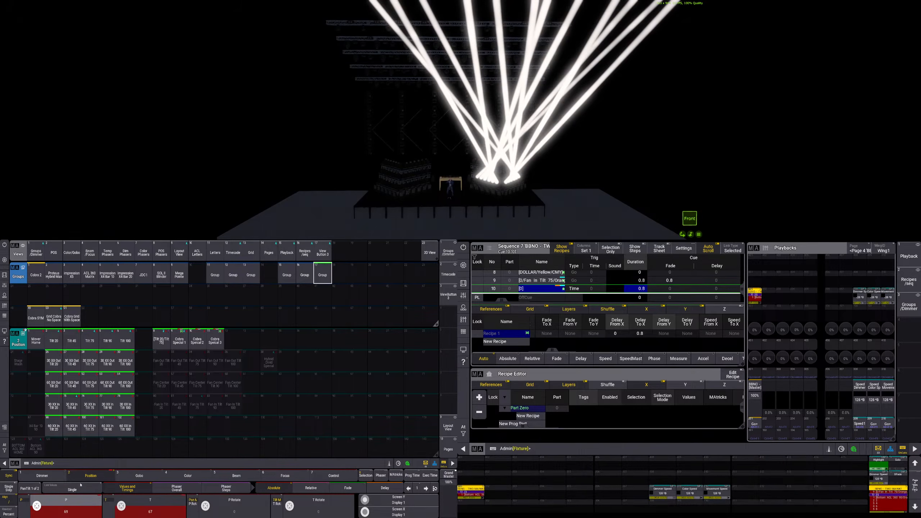
Store the fanned look of all six Cobra row groups as a position preset after Cobra Special 3 and test switching to it
click(215, 275)
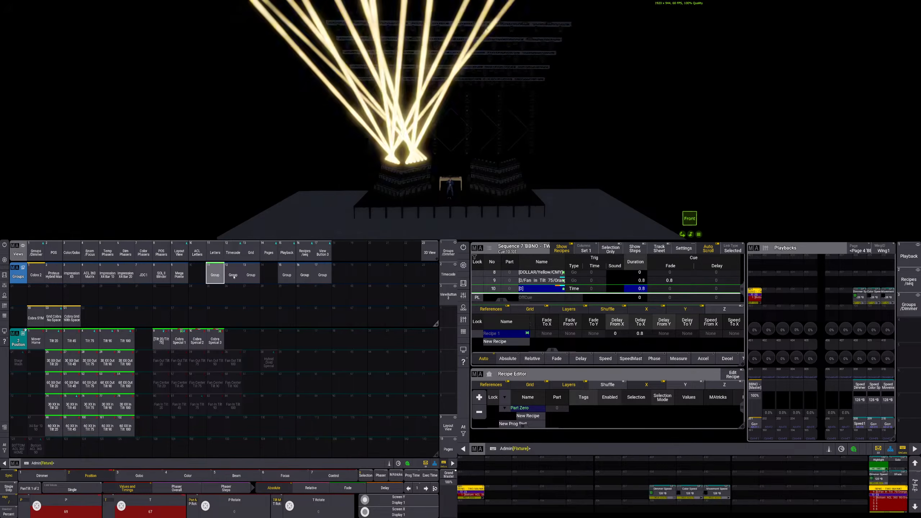
click(286, 275)
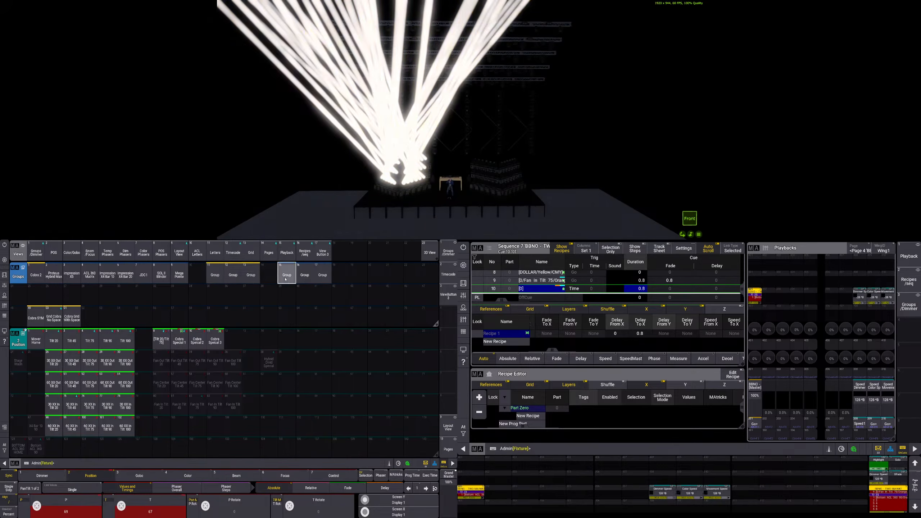
click(321, 276)
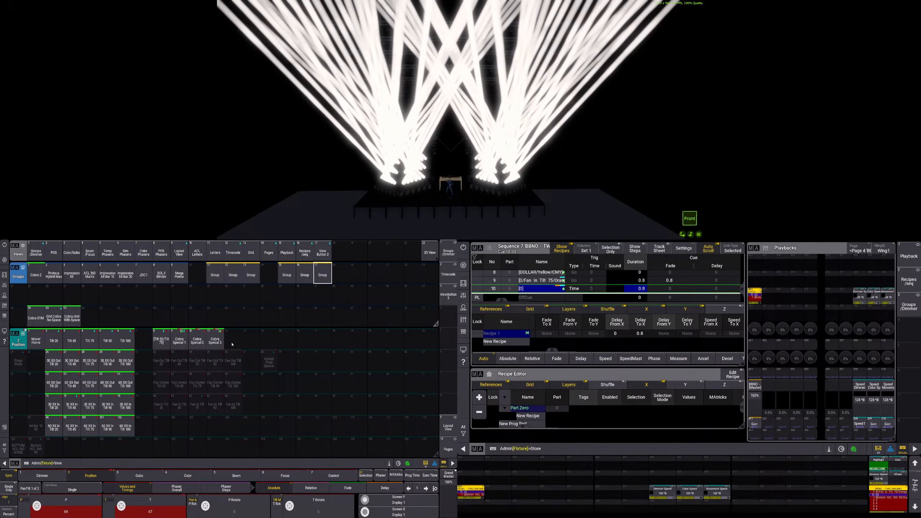
click(160, 341)
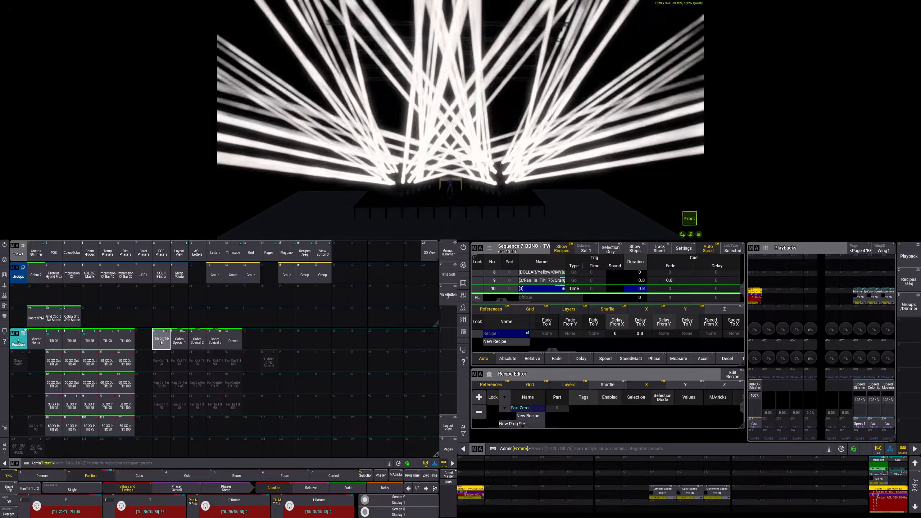
click(235, 341)
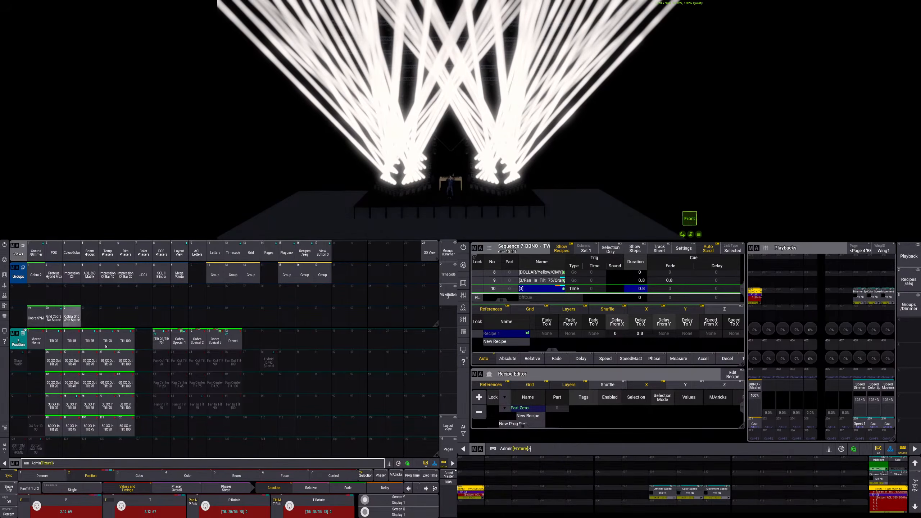
Open the live patch and look through the Cobra 2 fixtures' IDs and patch addresses
click(119, 365)
key(m)
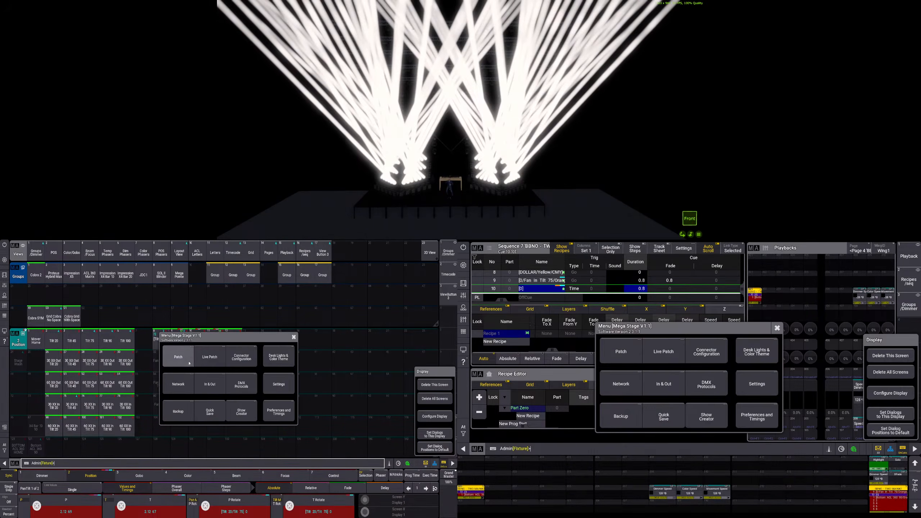
click(205, 357)
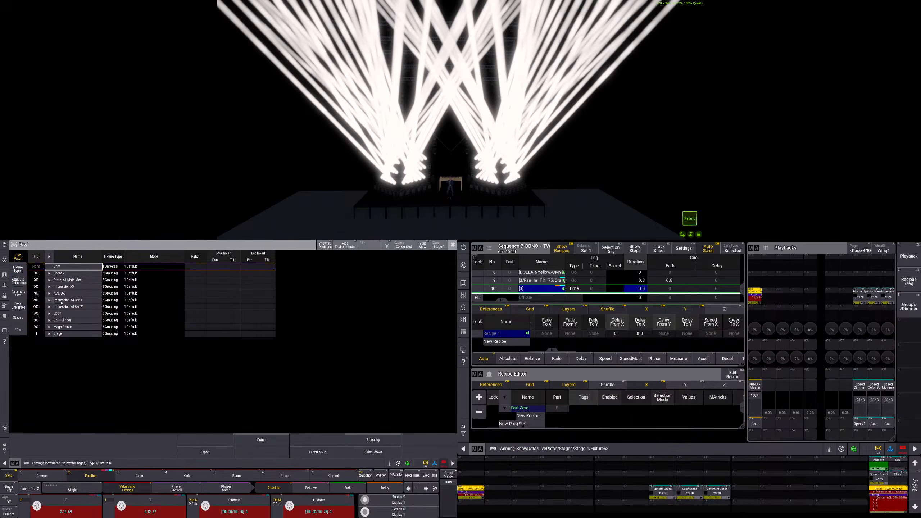
click(49, 273)
scroll(227, 369, down, 20)
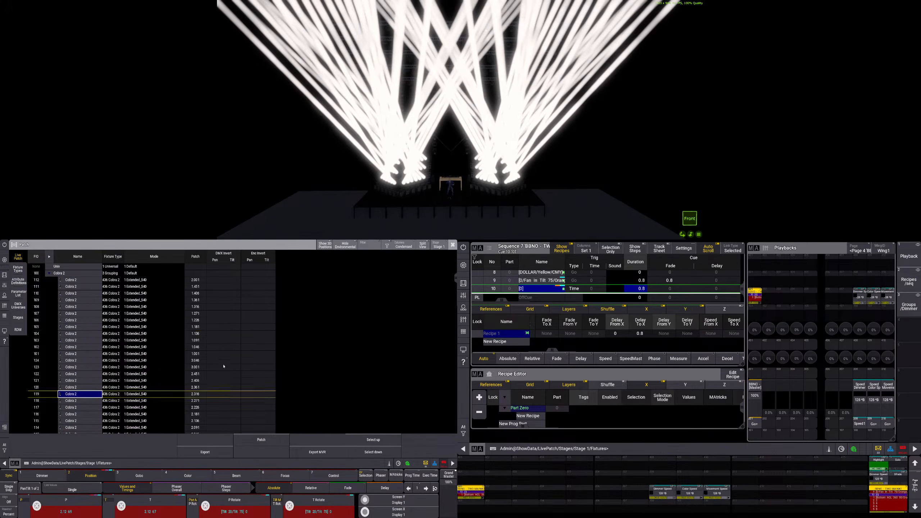
scroll(222, 362, down, 13)
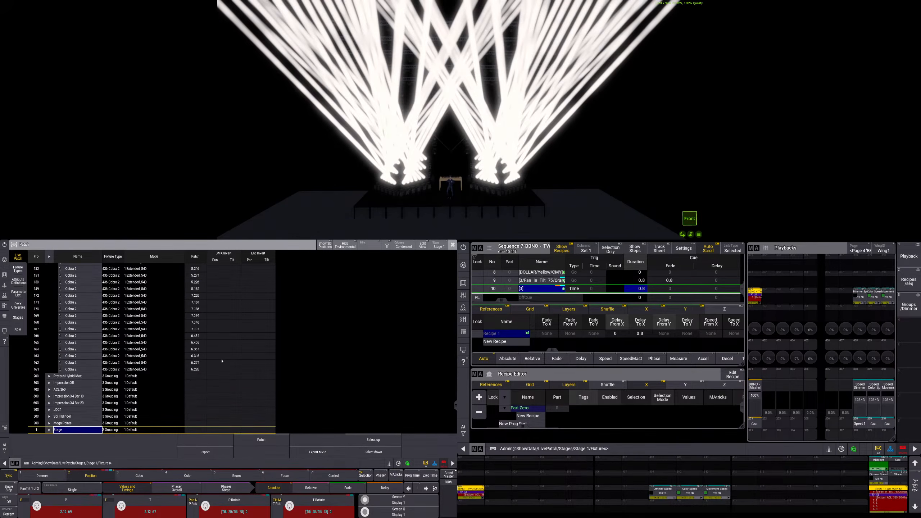
scroll(236, 358, up, 20)
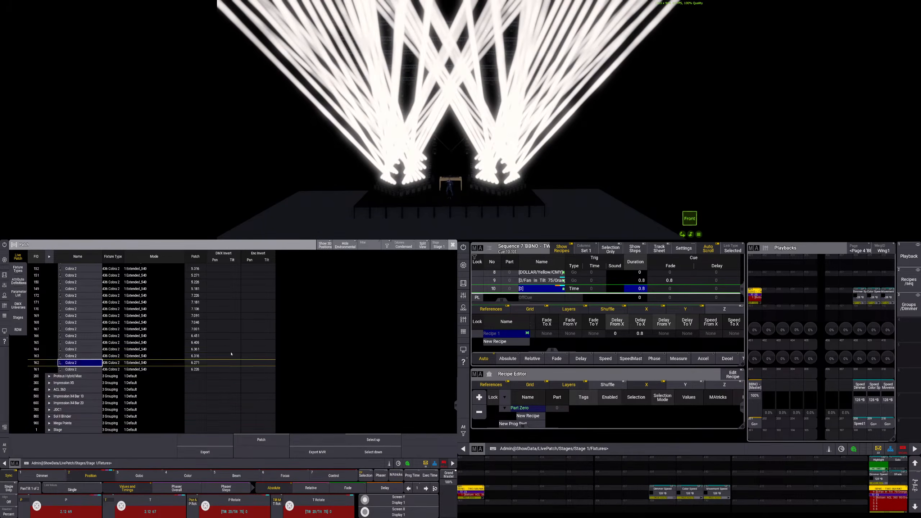
scroll(228, 350, up, 20)
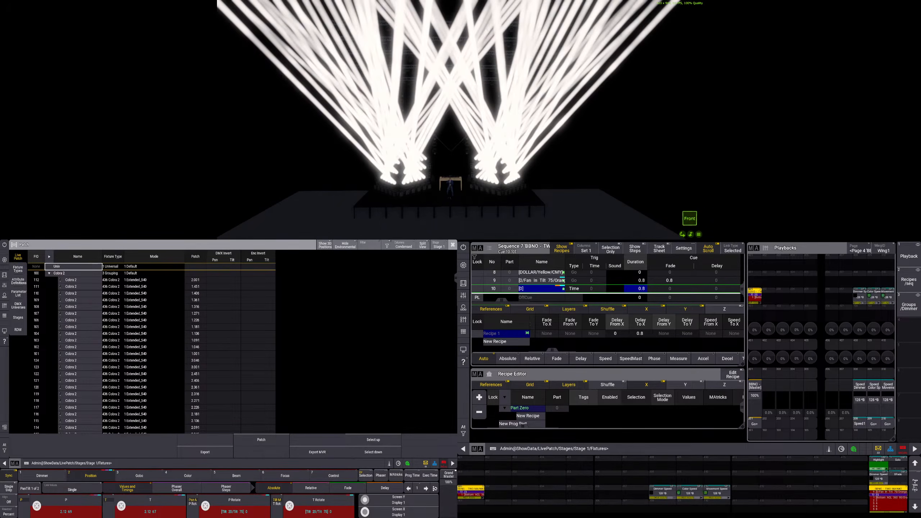
scroll(498, 186, up, 10)
Inspect a fixture in the right Cobra block up close in the 3D view, return to the front overview and close the patch
click(555, 183)
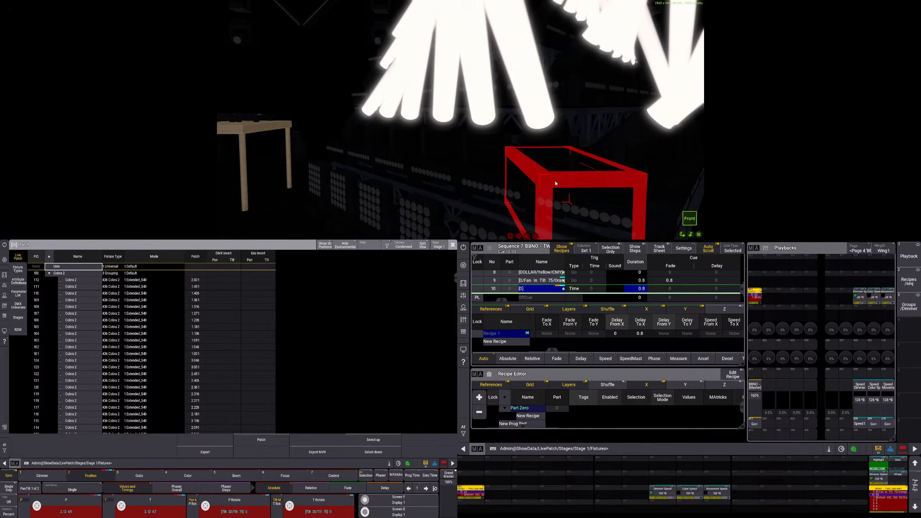
scroll(546, 156, up, 5)
drag(549, 163, 513, 170)
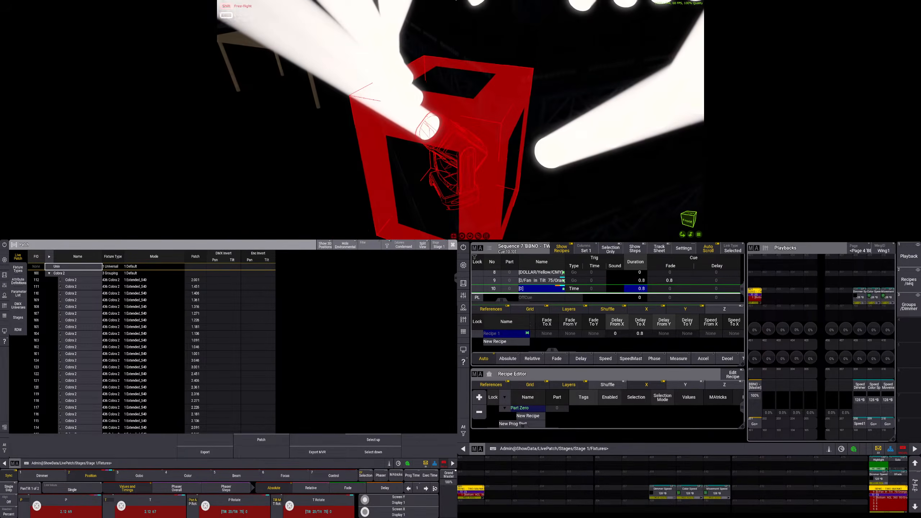
click(465, 187)
scroll(487, 122, down, 4)
drag(454, 133, 575, 103)
scroll(464, 134, down, 3)
scroll(502, 131, down, 3)
drag(467, 128, 445, 181)
scroll(460, 127, down, 1)
drag(460, 124, 459, 129)
scroll(457, 135, up, 1)
drag(401, 159, 405, 156)
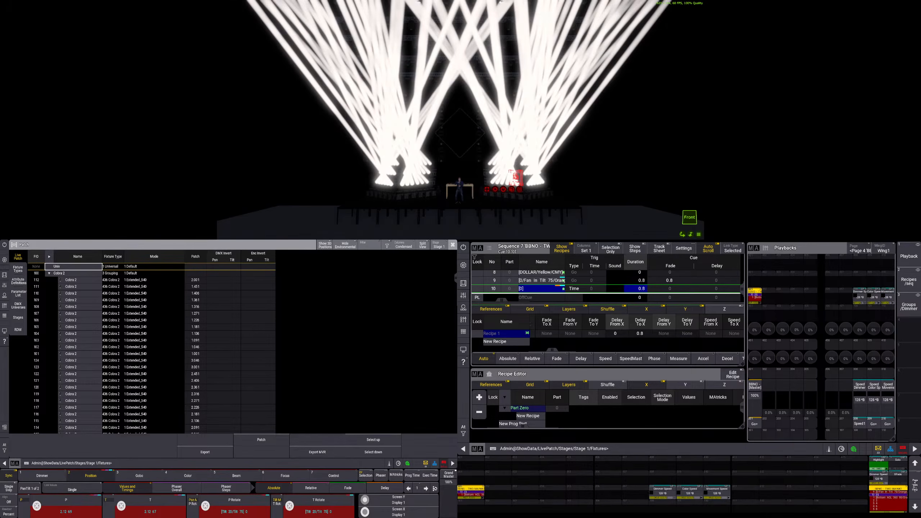
click(452, 246)
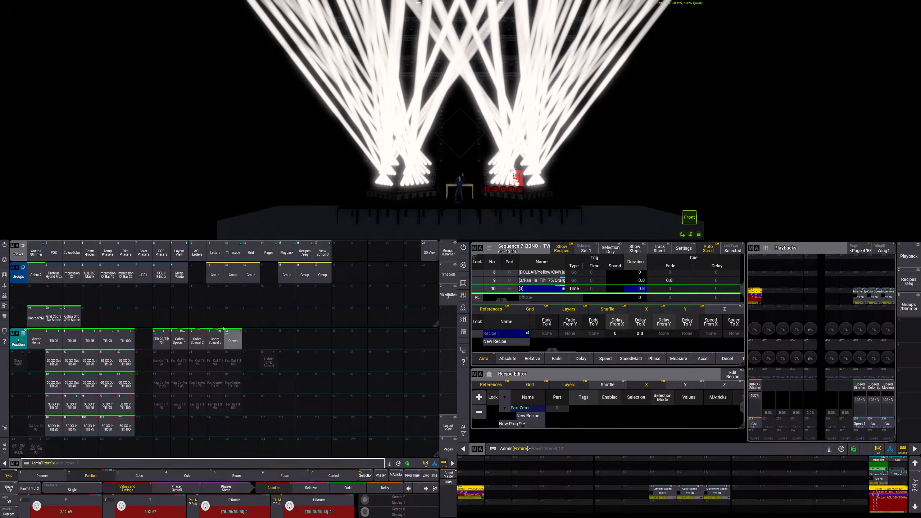
Label the three row groups of the left Cobra block as Cobra Line 1, Cobra Line 2 and Cobra Line 3
right_click(216, 274)
click(216, 256)
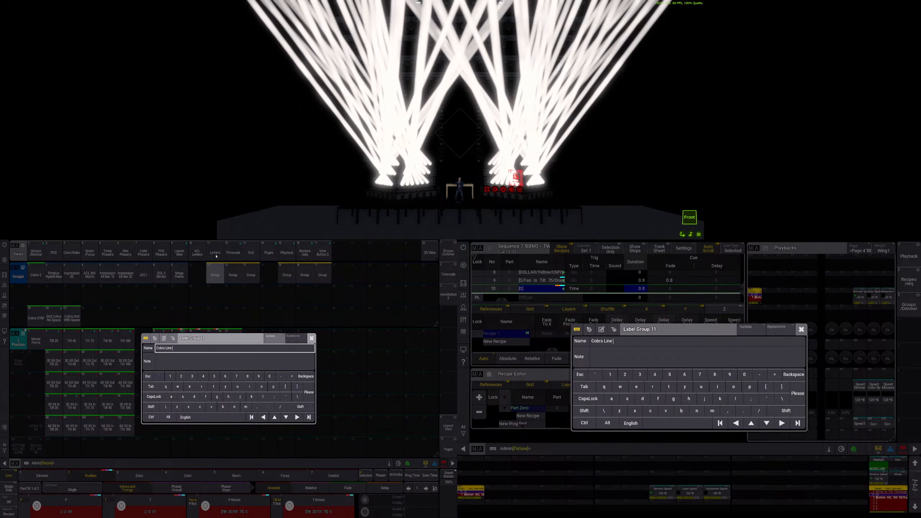
key(Return)
right_click(233, 274)
click(233, 255)
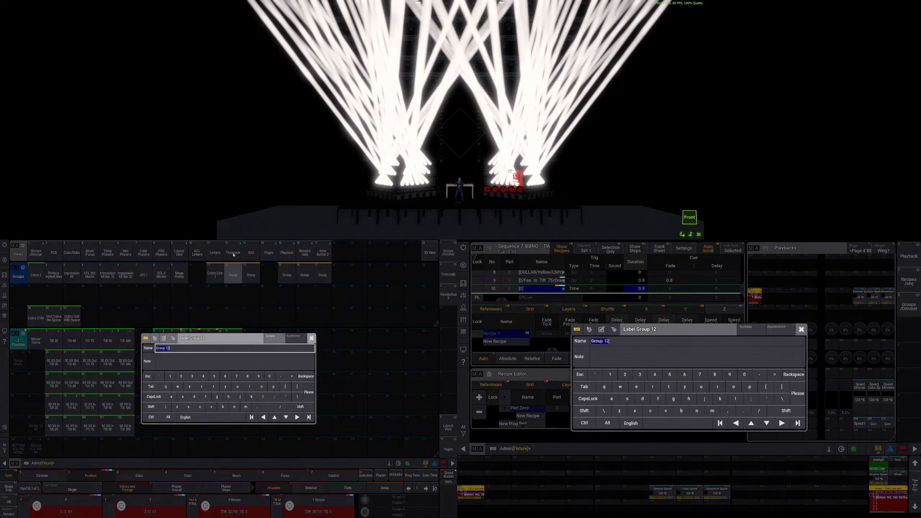
text(Cobra Line 2)
key(Return)
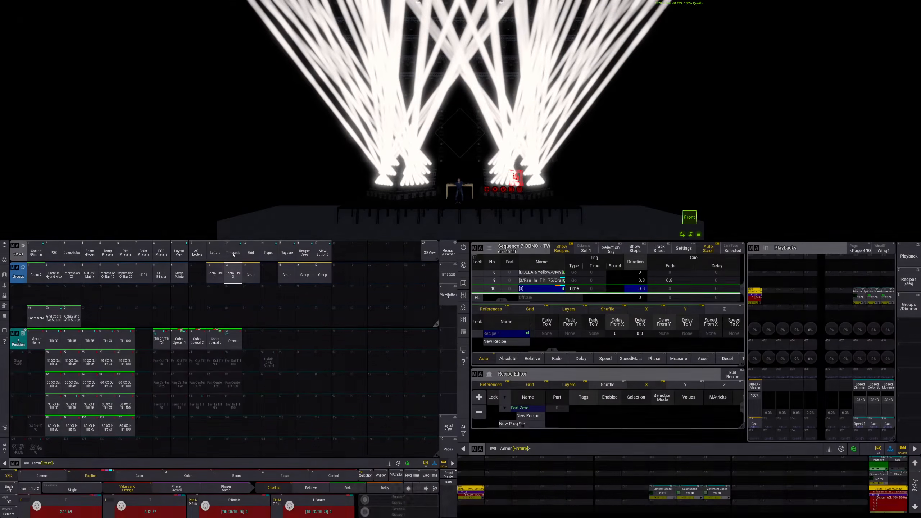
right_click(250, 275)
click(251, 254)
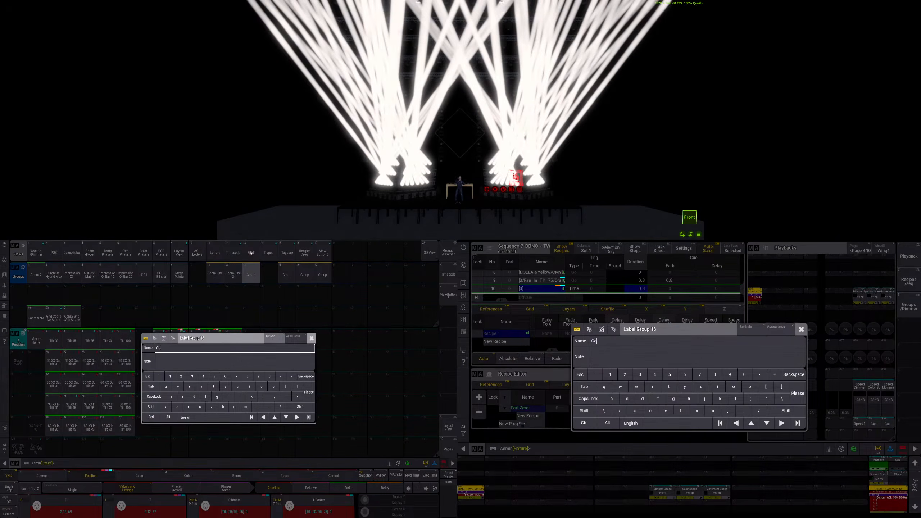
key(Return)
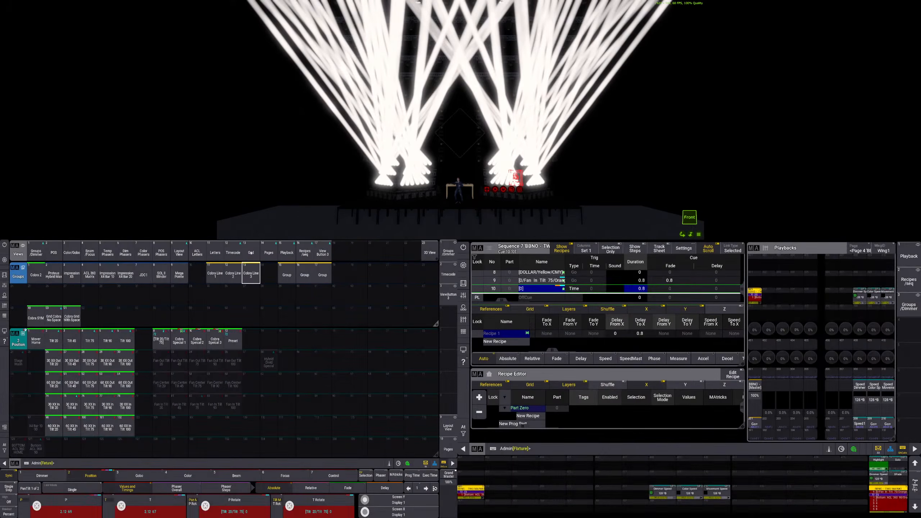
Label the remaining three Cobra row groups as Cobra Line 4, Cobra Line 5 and Cobra Line 6
right_click(286, 274)
click(290, 253)
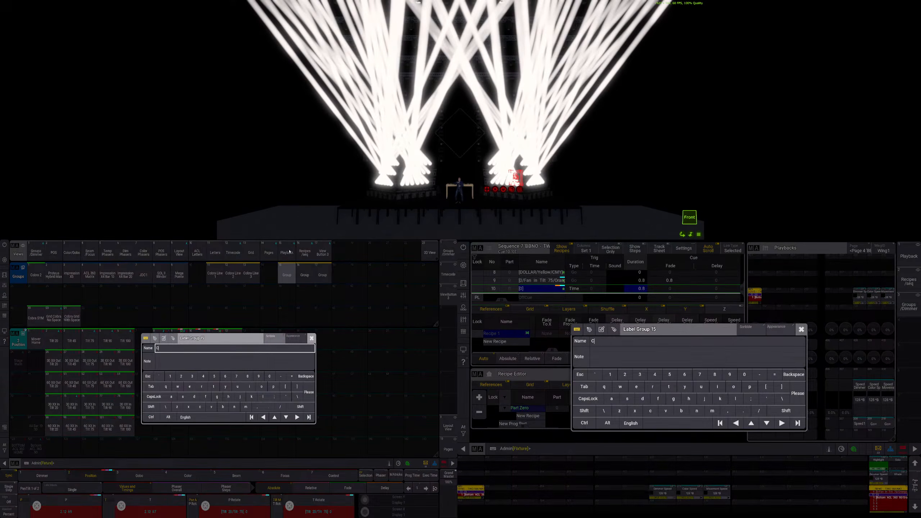
text(Cobra Line 4)
key(Return)
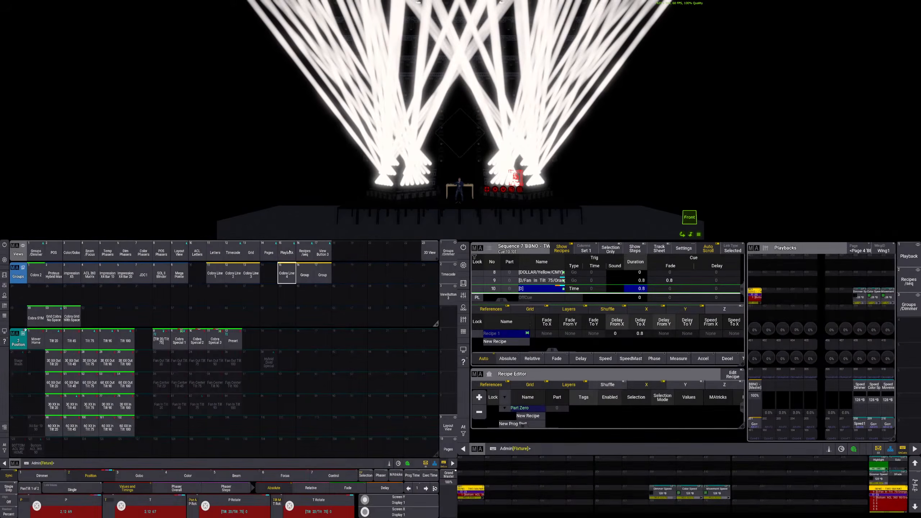
right_click(305, 274)
text(C)
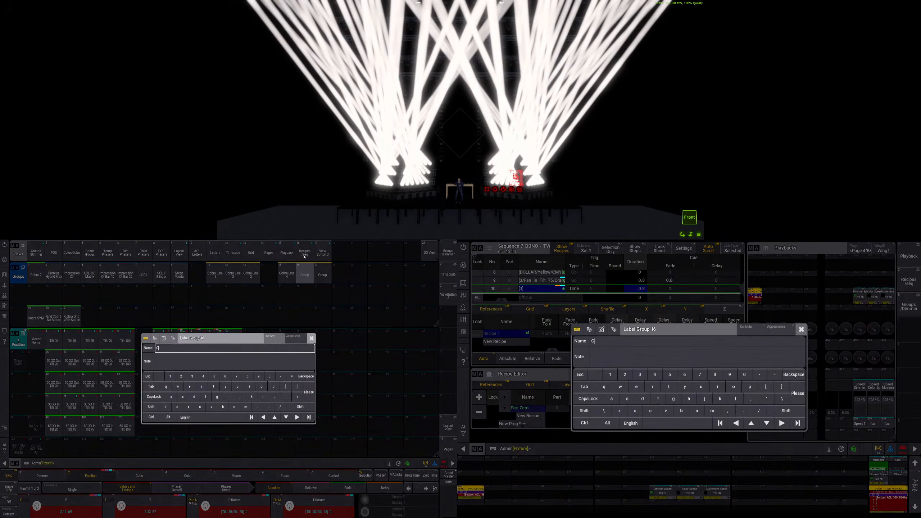
text(obra Line 5)
key(Return)
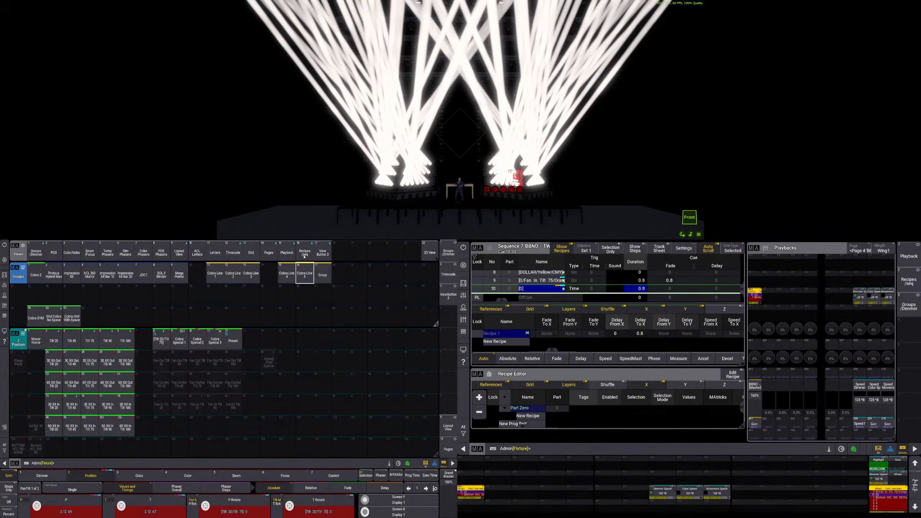
right_click(322, 265)
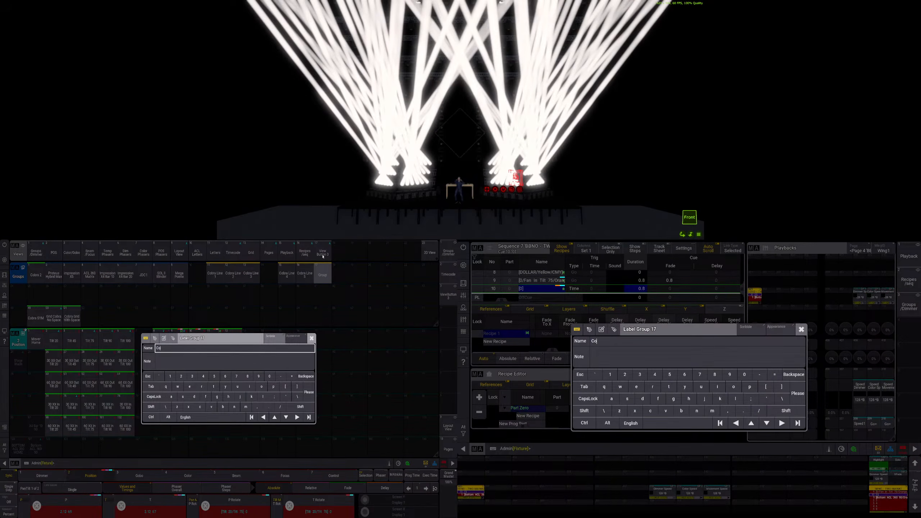
text(Cobra Line )
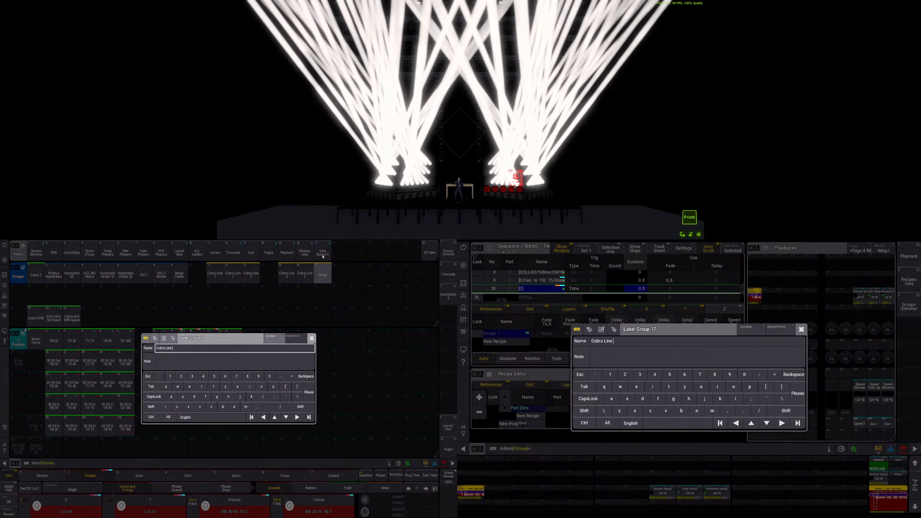
text(6)
key(Return)
Move the six Cobra Line groups together to the free slots directly after Cobra Grid With Space
click(37, 253)
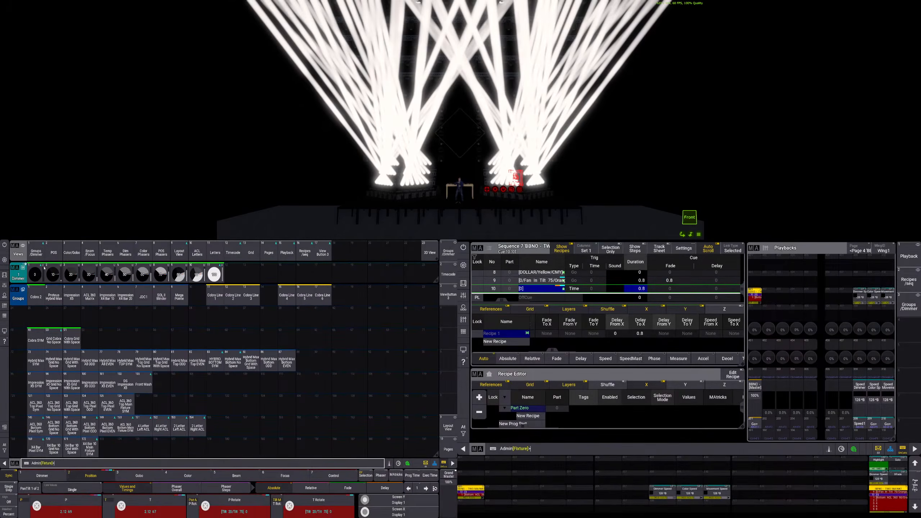
click(216, 300)
drag(217, 300, 323, 300)
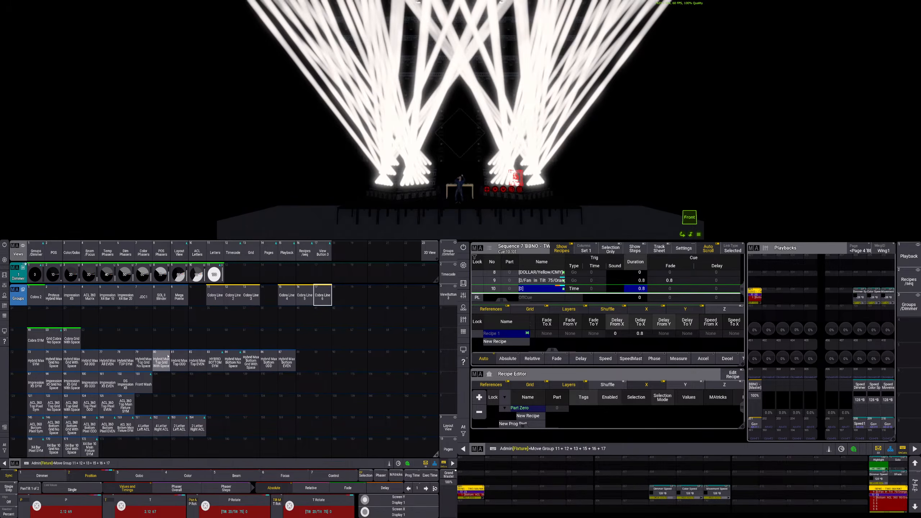
click(90, 340)
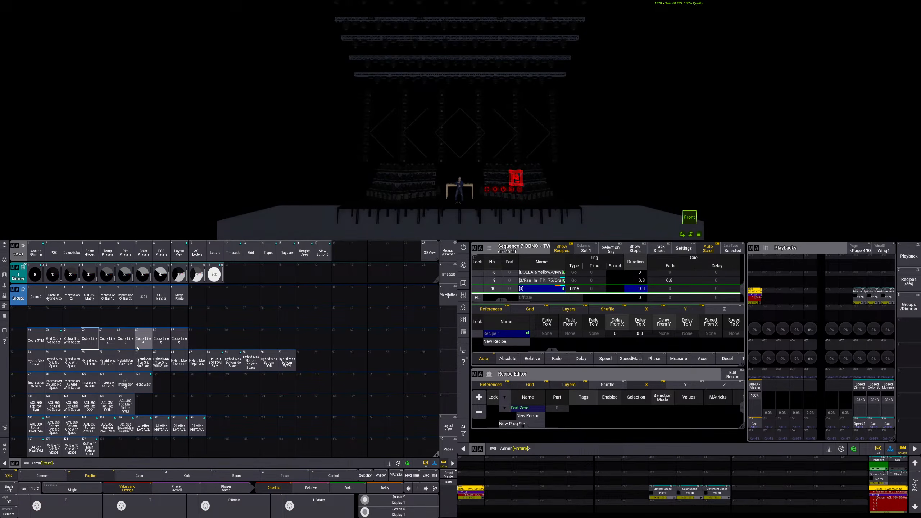
Select the Cobra SYM group and set its MAtricks to 2 groups and 2 wings, stepping between its alternating subselections
click(40, 342)
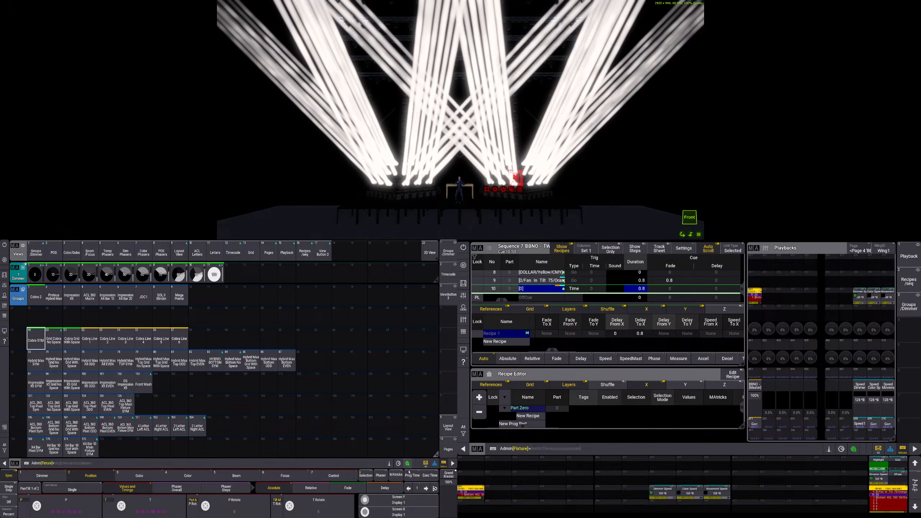
click(396, 475)
click(139, 416)
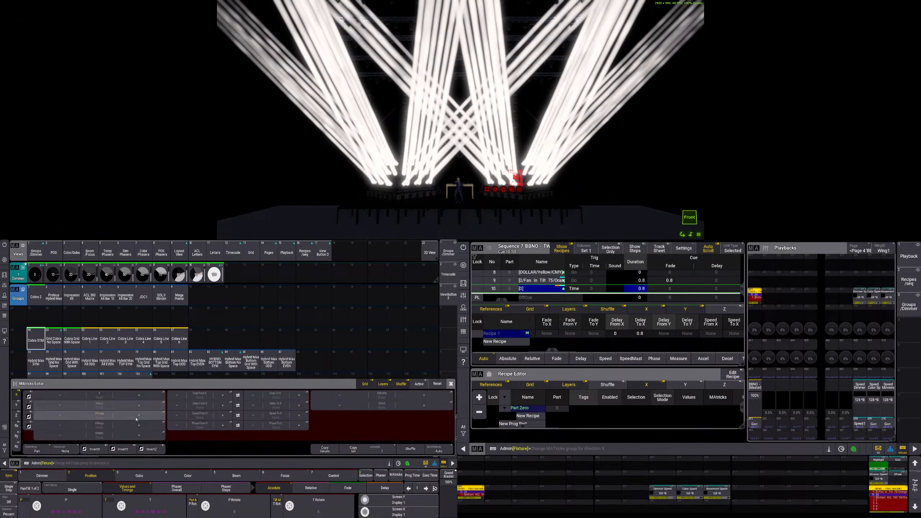
click(125, 396)
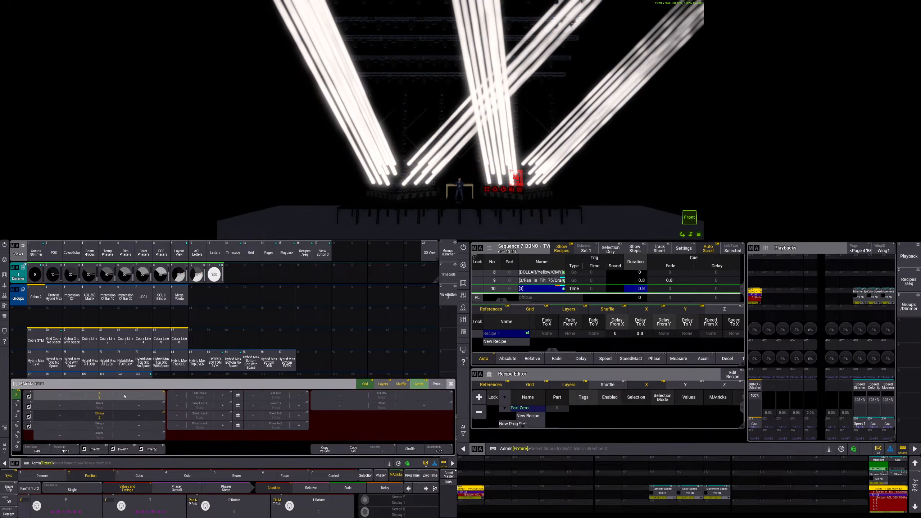
click(125, 396)
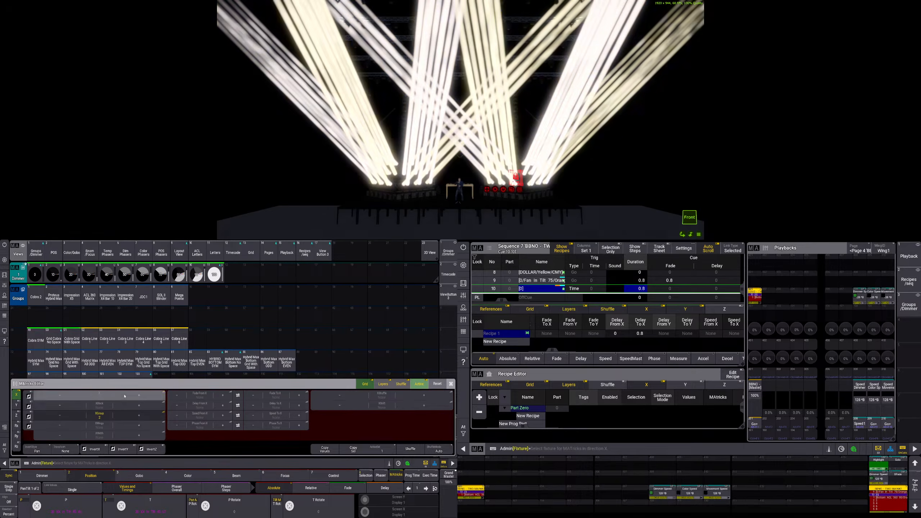
click(122, 425)
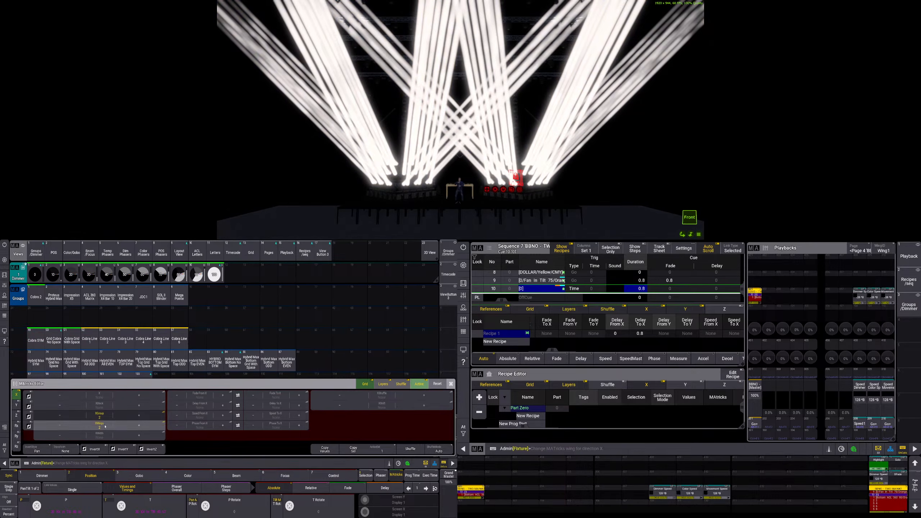
click(100, 396)
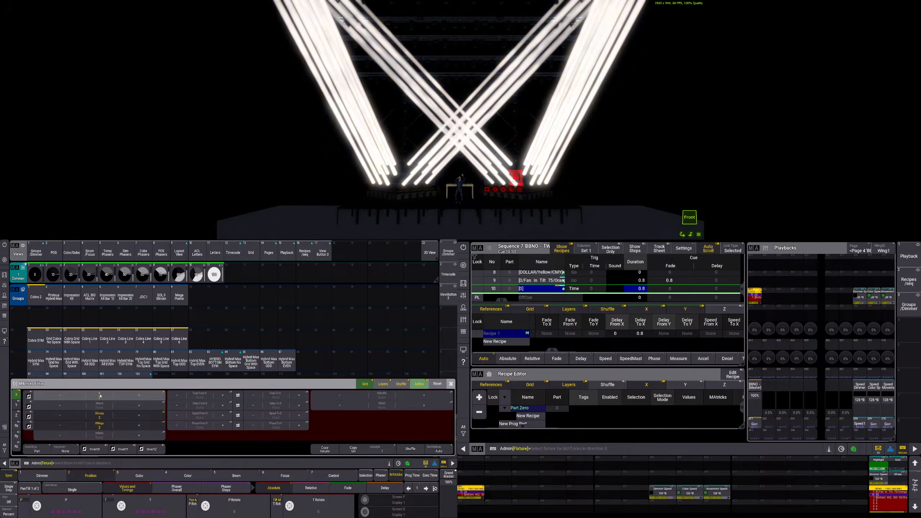
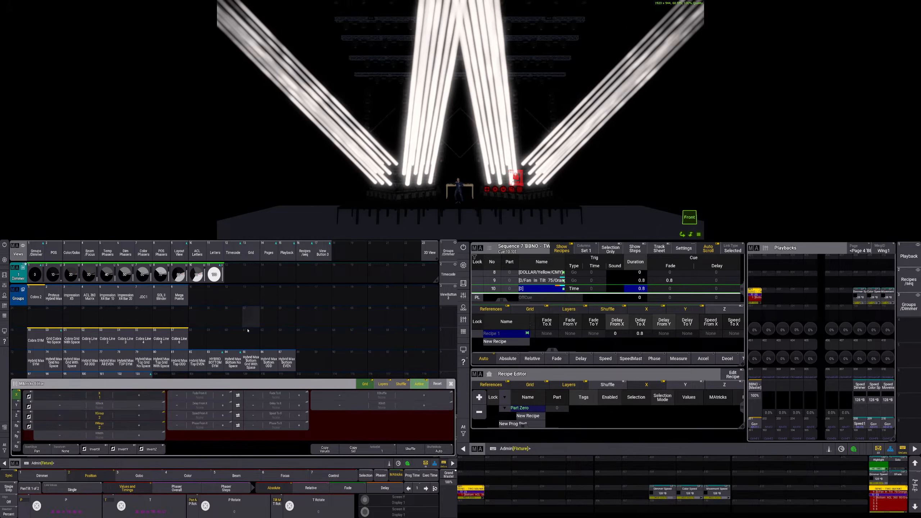
Store the odd Cobra selection as a group in a free slot of the Cobra row and label it Cobra ODD
click(217, 340)
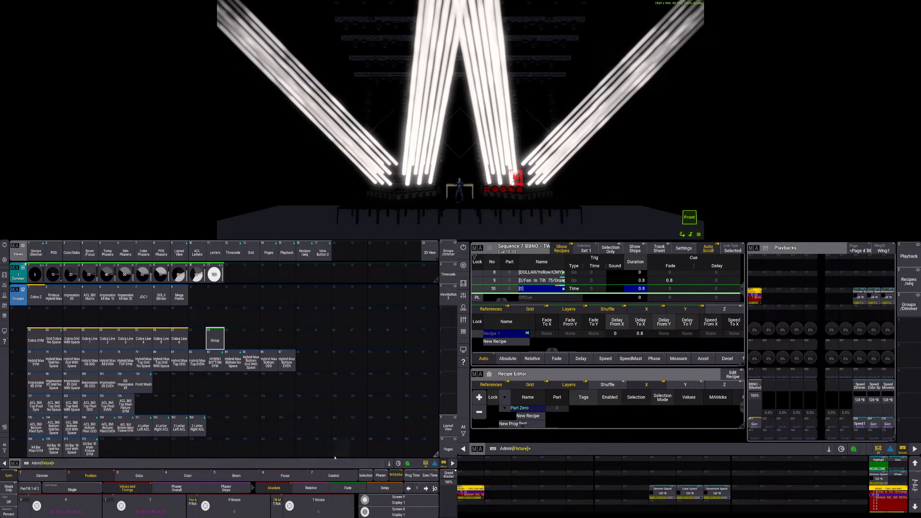
drag(215, 339, 216, 320)
text(Cobra)
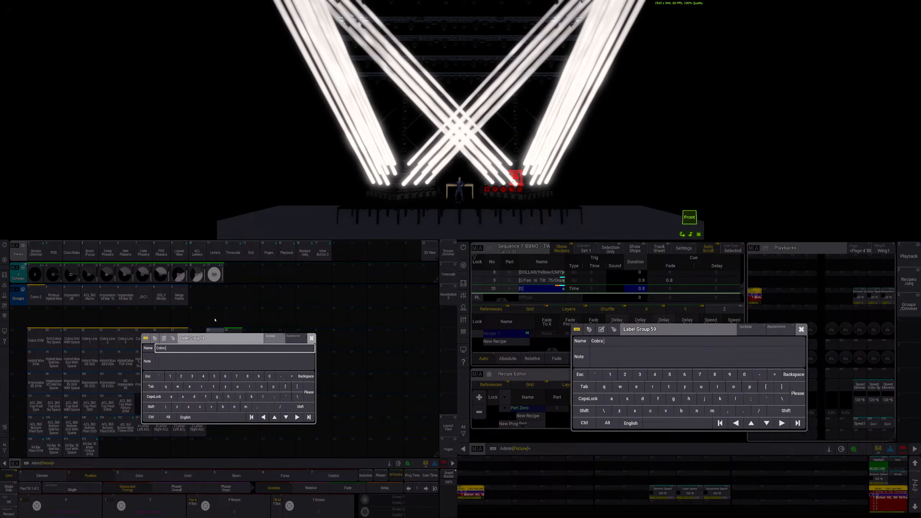
text( Odd)
key(Return)
drag(216, 339, 214, 317)
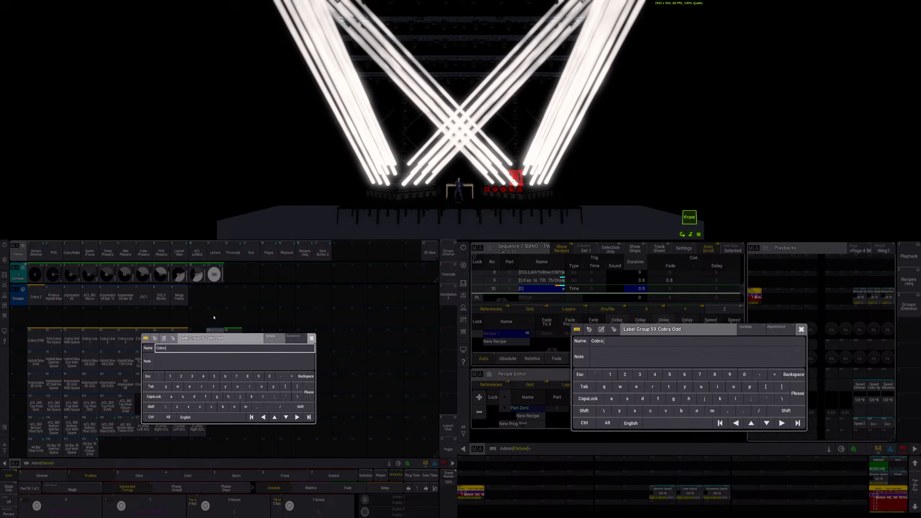
key(Return)
Label the even Cobra group beside it as Cobra EVEN and save the show
drag(235, 350, 233, 319)
text(CO)
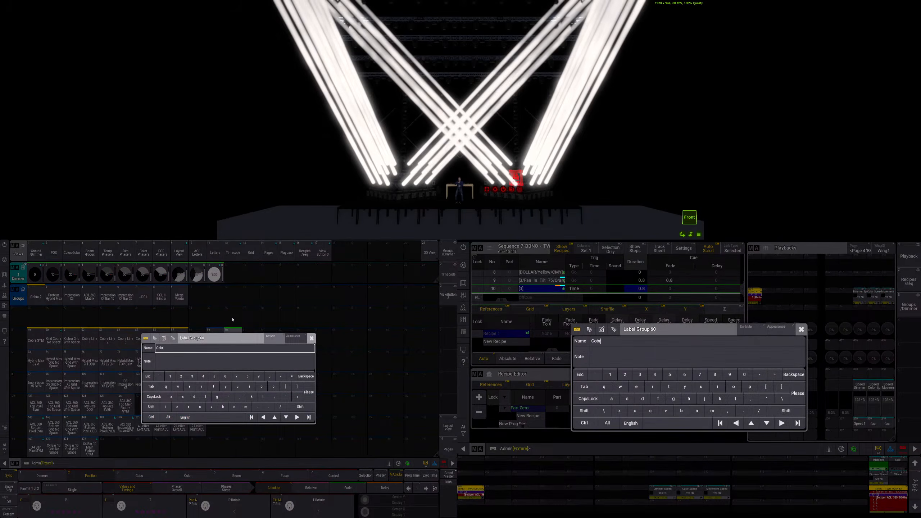
key(Return)
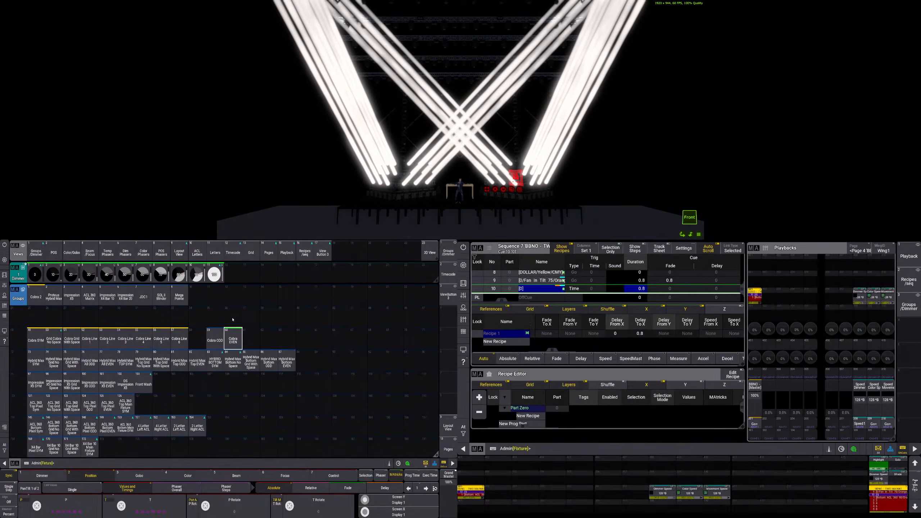
key(m)
key(m)
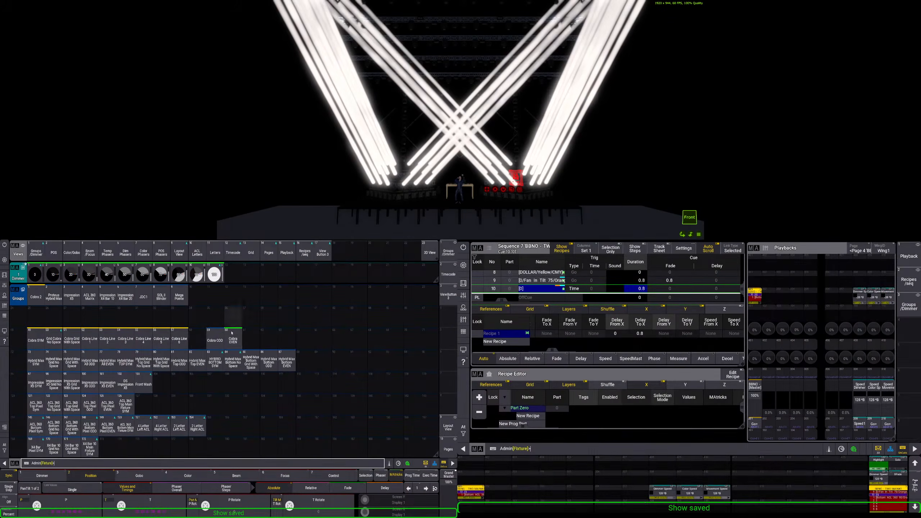
Move Cobra ODD and Cobra EVEN further along the row and shift the six Cobra Line groups two slots along
drag(215, 339, 233, 340)
click(250, 340)
click(179, 339)
click(215, 339)
click(162, 340)
click(197, 340)
click(143, 340)
click(179, 339)
click(126, 339)
click(161, 339)
click(107, 340)
click(143, 339)
click(90, 340)
click(125, 339)
Move Cobra ODD and Cobra EVEN together into the freed slots directly after Cobra Grid With Space
drag(250, 340, 268, 340)
click(89, 340)
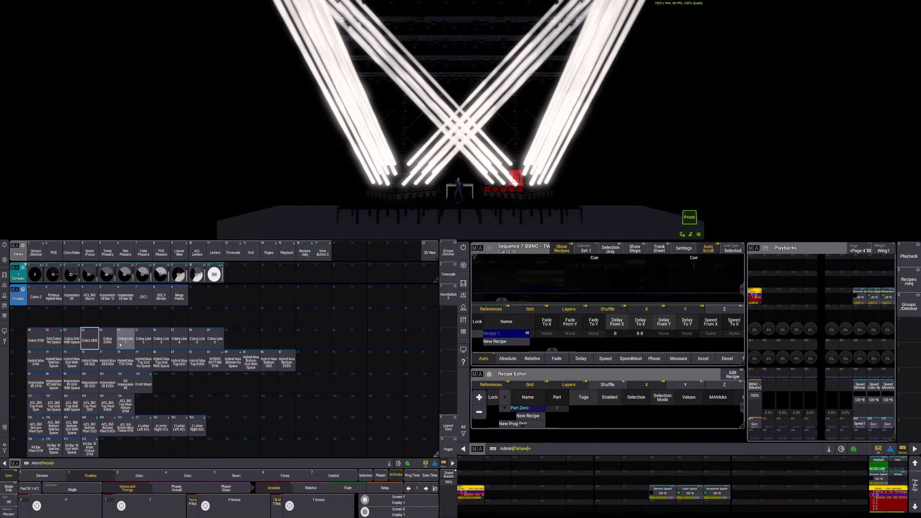
key(Escape)
Check the fixtures of the Cobra ODD and Cobra EVEN groups in the 3D view, clearing the programmer between selections
click(90, 341)
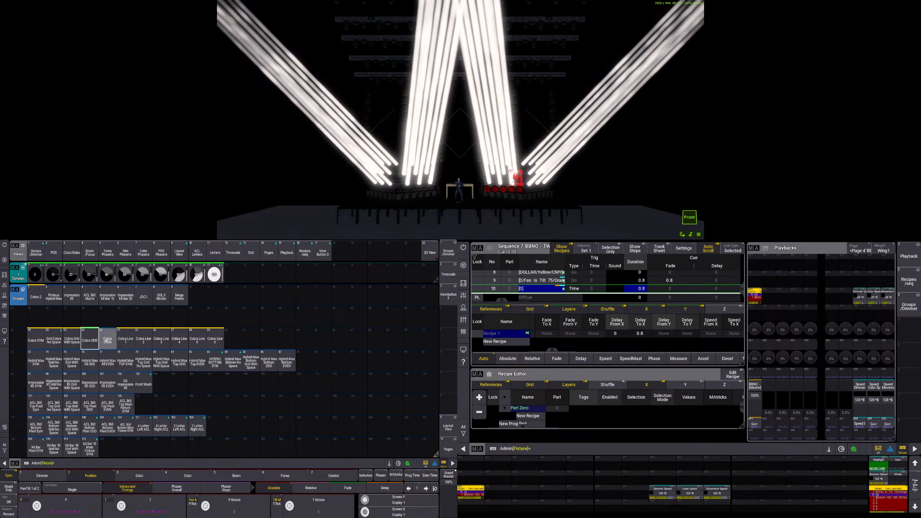
click(107, 341)
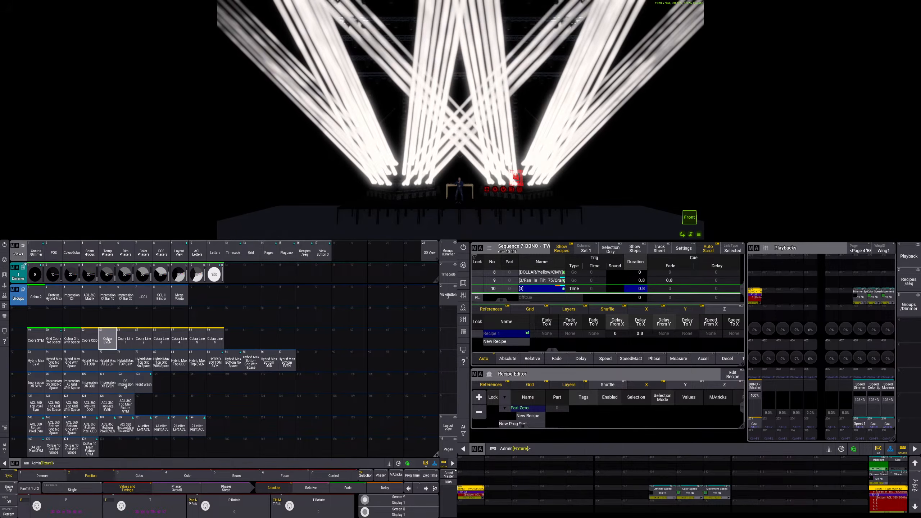
key(BackSpace)
key(BackSpace)
key(BackSpace)
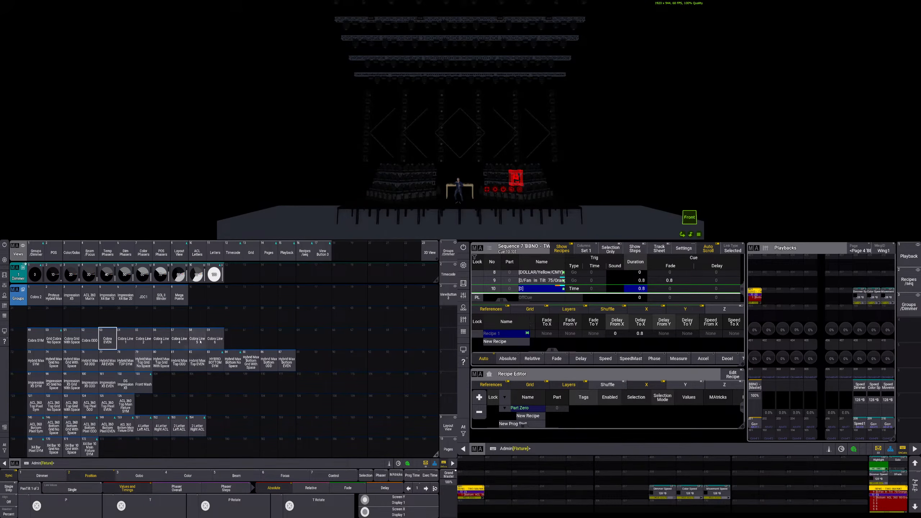
click(89, 340)
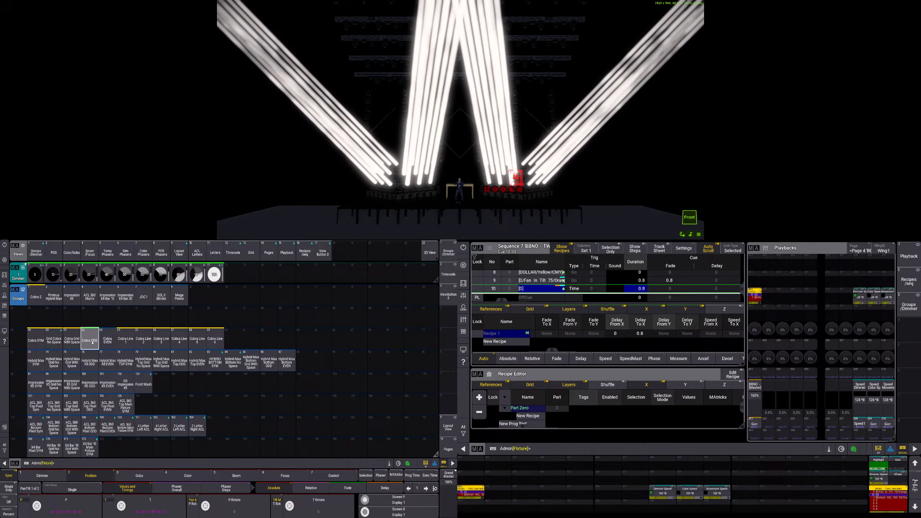
key(BackSpace)
key(BackSpace)
key(BackSpace)
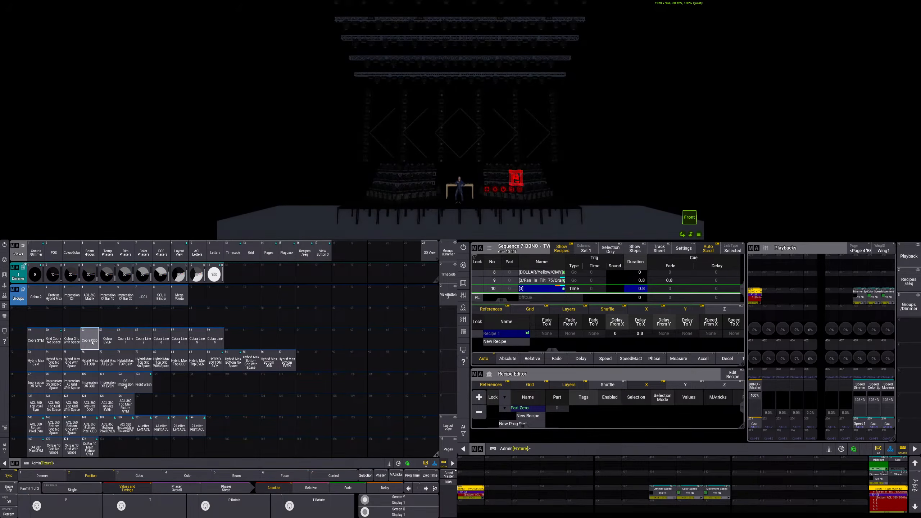
click(93, 342)
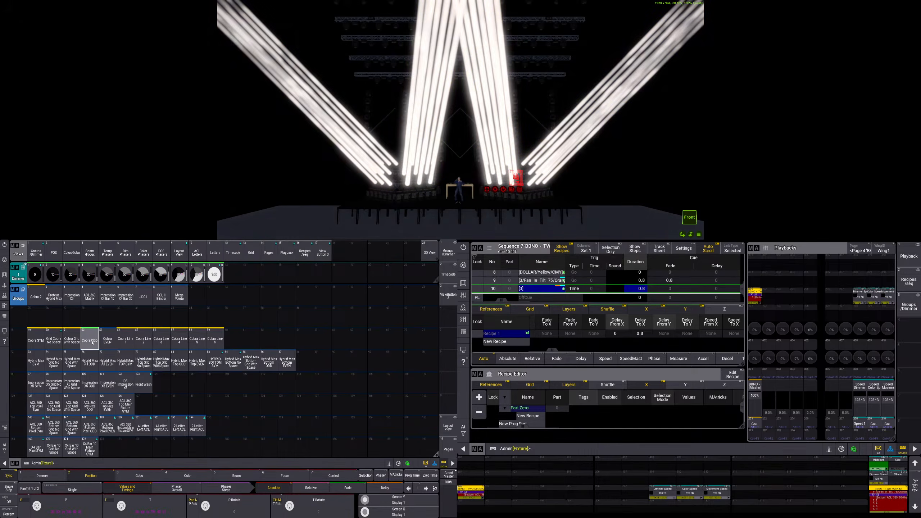
key(BackSpace)
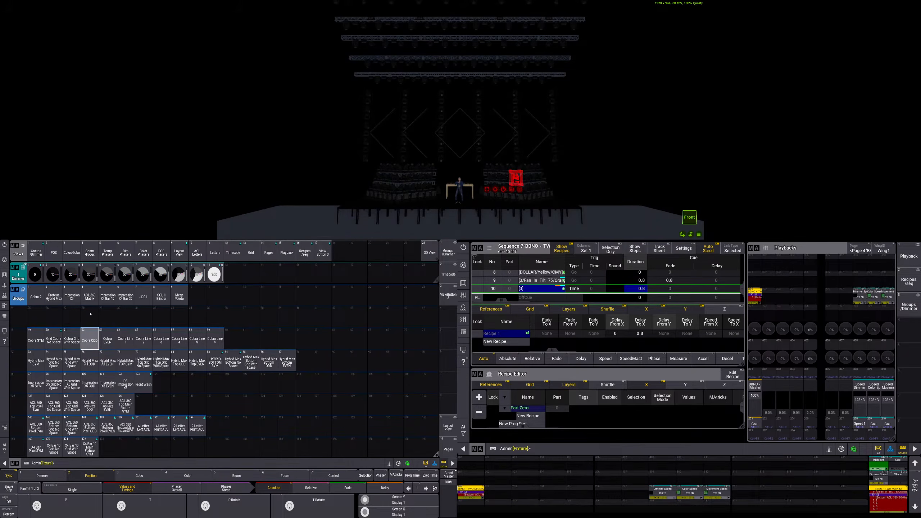
Select the Hybrid Max TOP SYM group, light it up and narrow its beams with the Zoom 0 preset
click(58, 255)
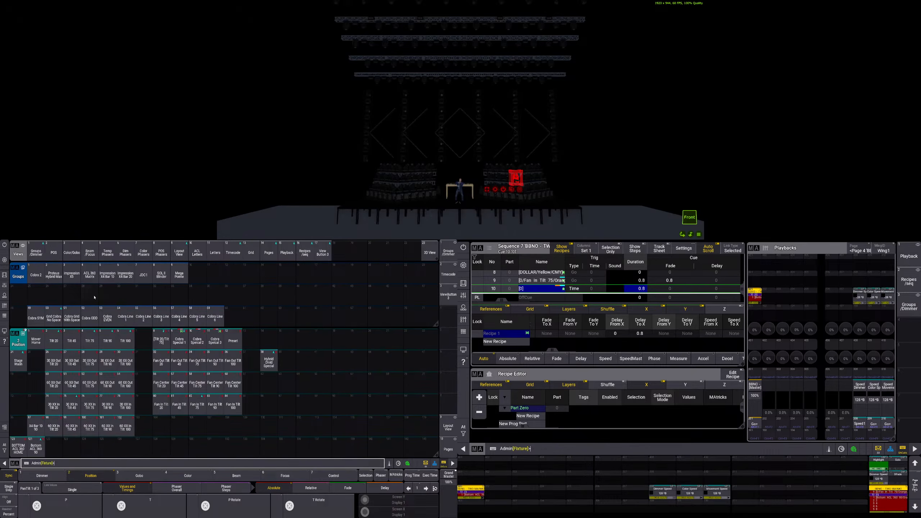
click(89, 341)
click(36, 252)
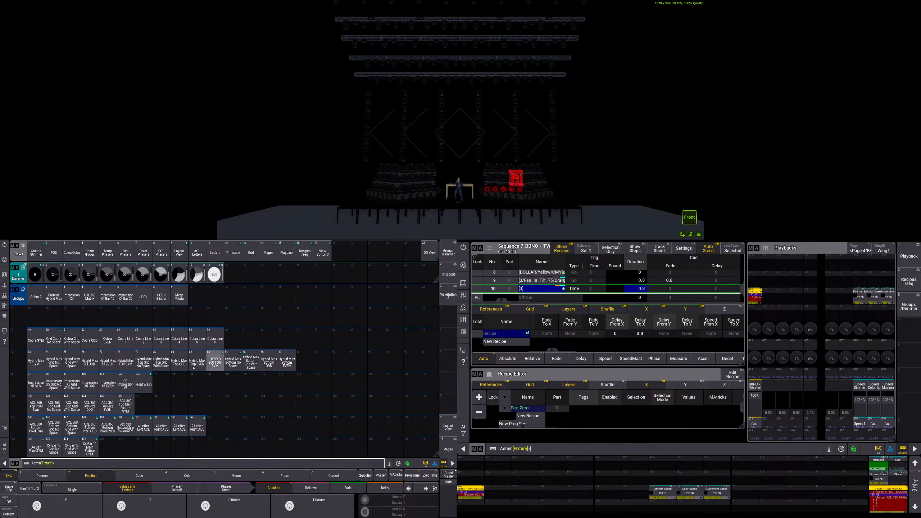
click(125, 362)
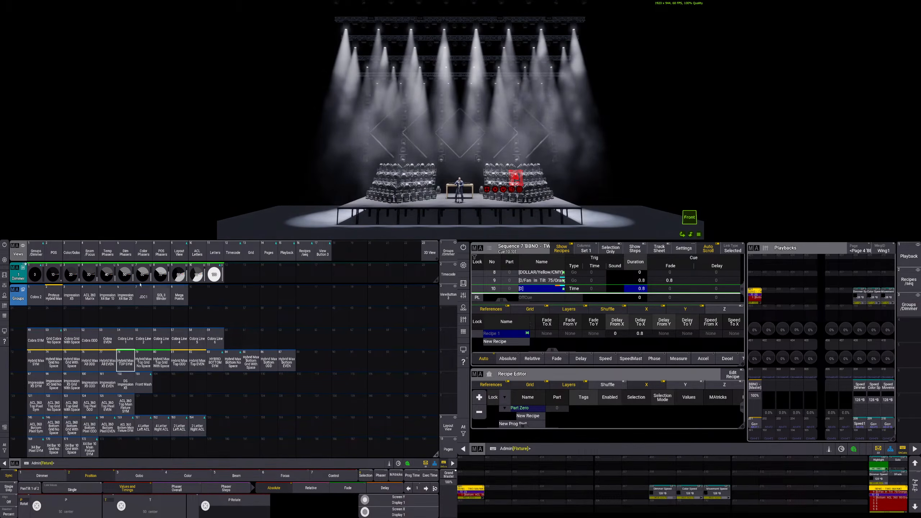
click(90, 253)
click(36, 384)
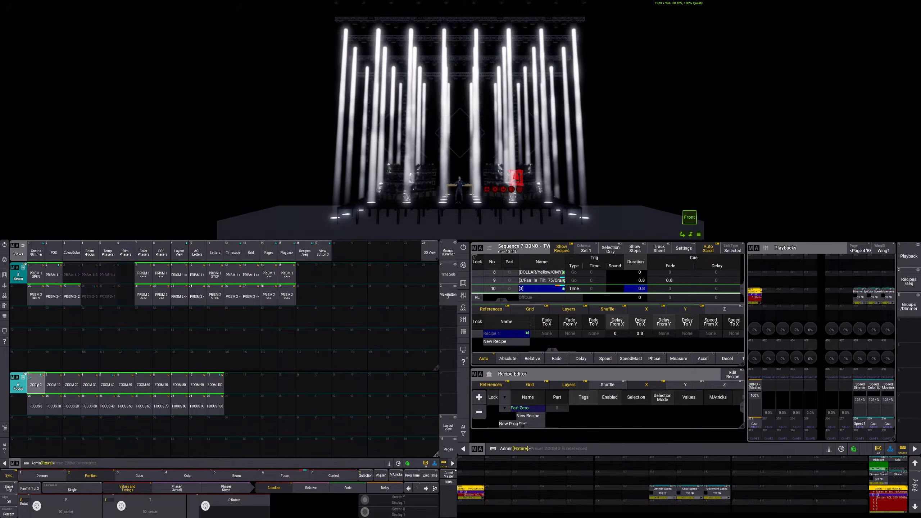
Try the Fan Out Tilt 20 and Fan Center Tilt 20 position presets on the Hybrid Max top fixtures
click(72, 252)
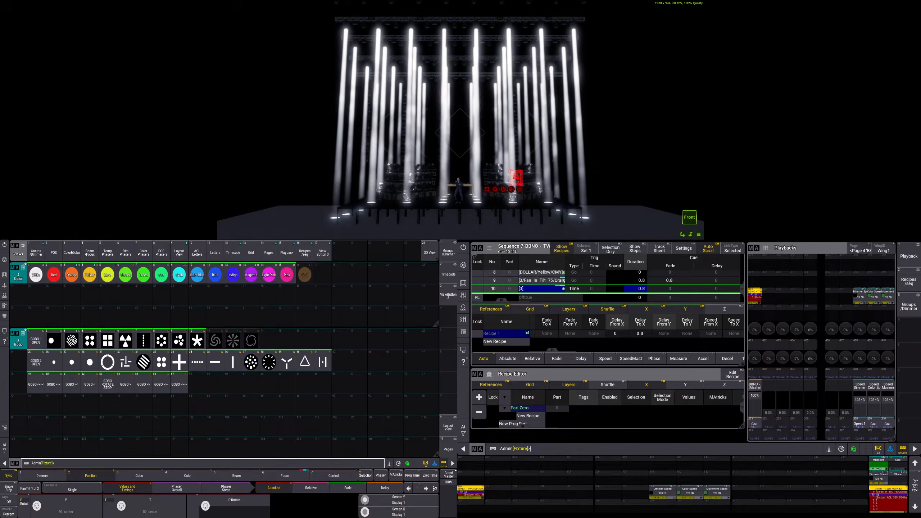
click(91, 253)
click(56, 256)
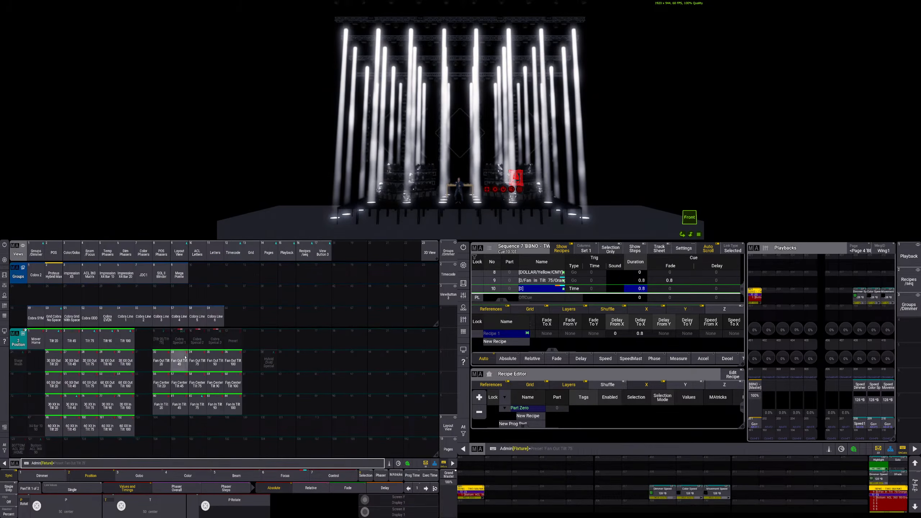
click(161, 362)
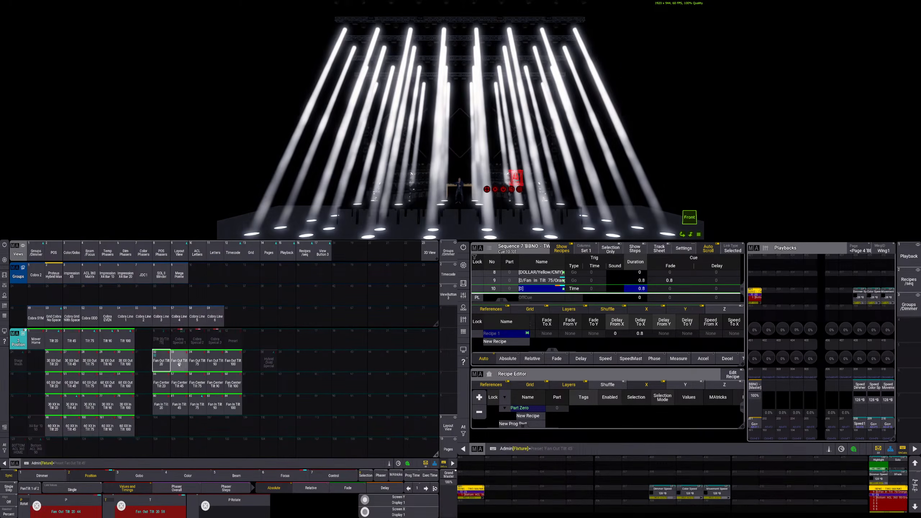
click(169, 383)
click(162, 362)
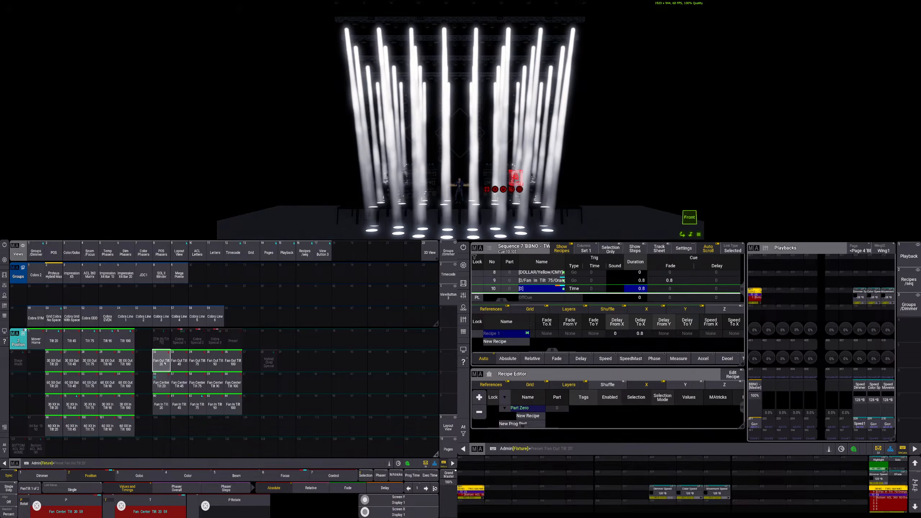
Build a two-step position phaser on the Hybrid Max top fixtures with Tilt 20 in step 1 and Tilt 75 in step 2
click(55, 343)
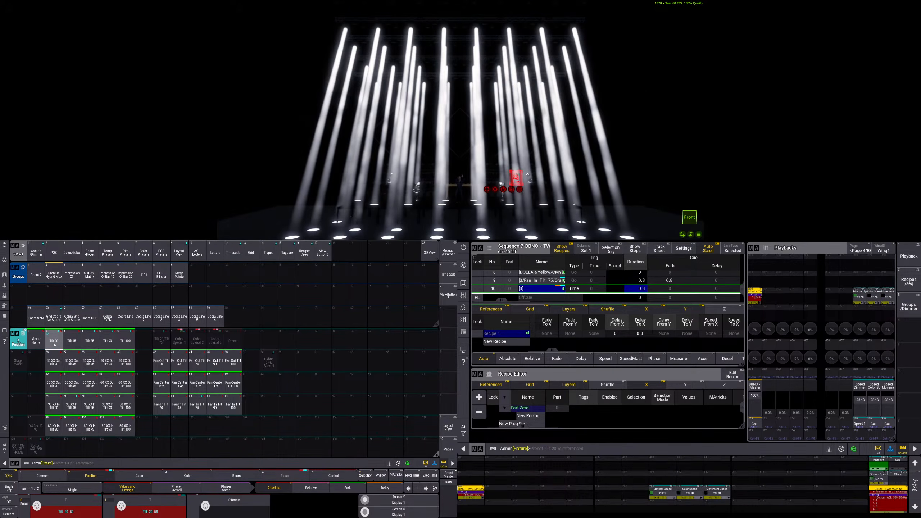
click(197, 384)
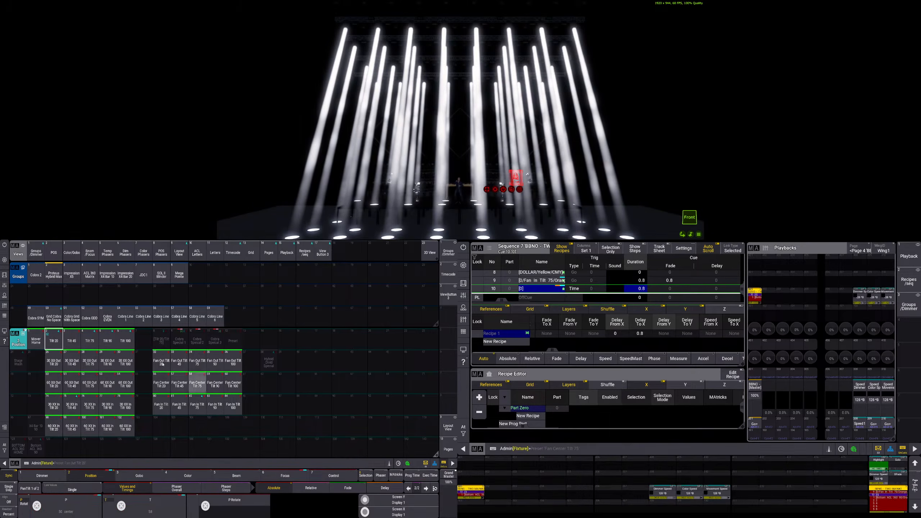
click(92, 342)
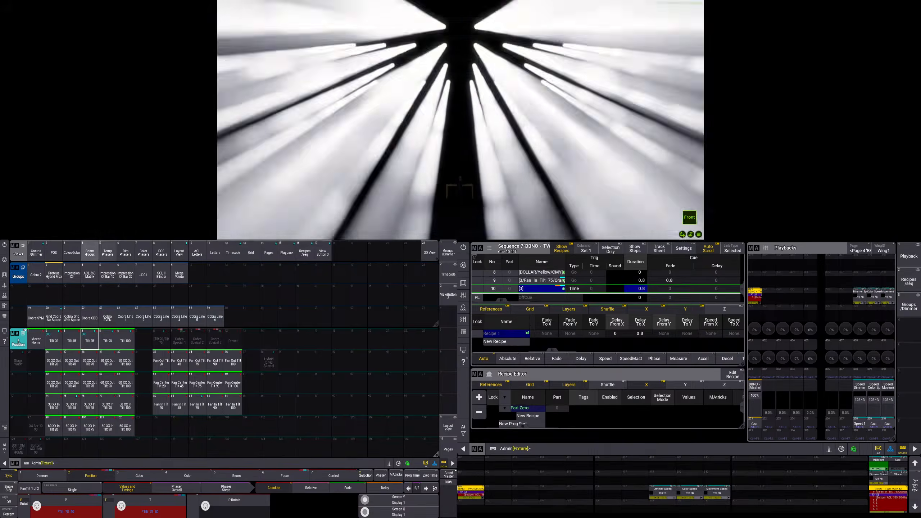
Select all steps of the pan/tilt phaser in the Phaser Editor and shape its movement into a circle
click(112, 249)
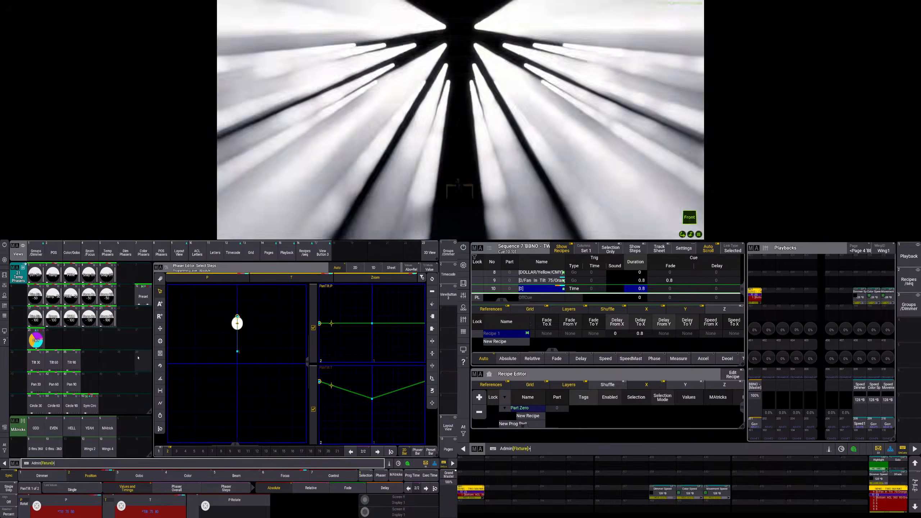
click(391, 452)
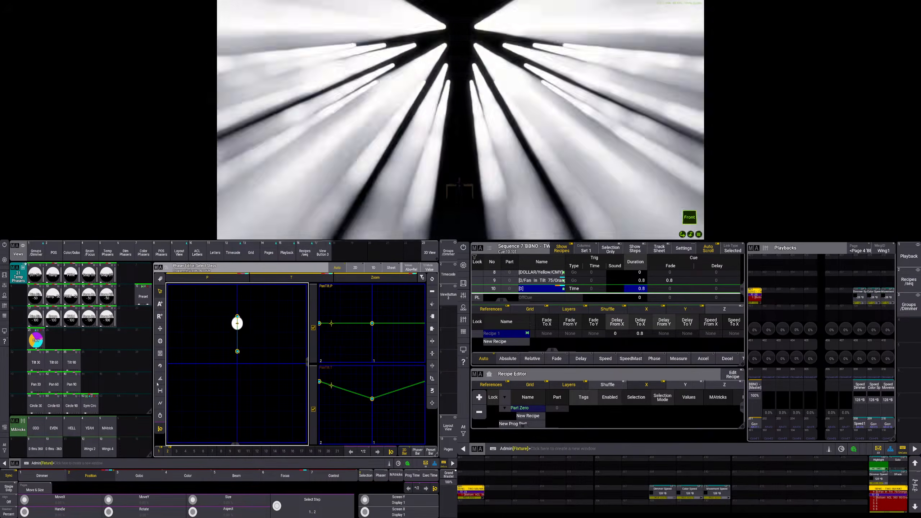
click(160, 402)
click(431, 317)
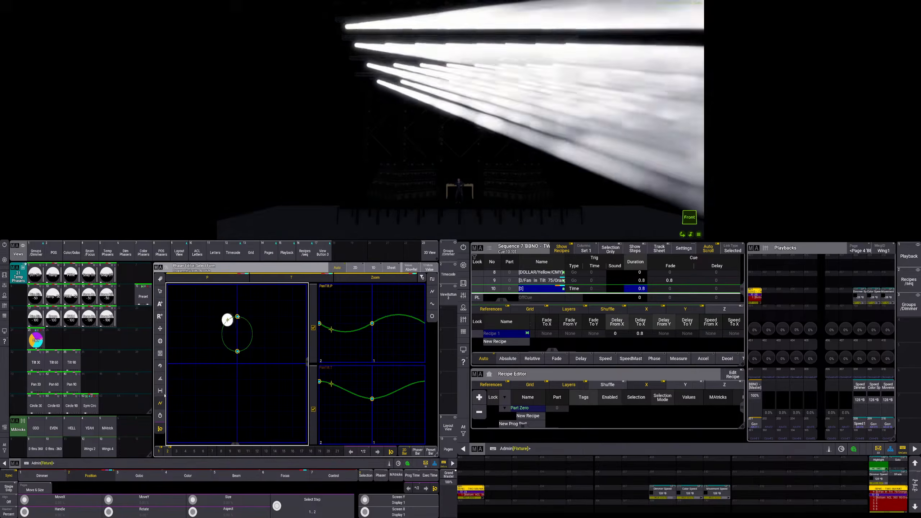
Spread the circle phaser's phase over 360 degrees across the Hybrid Max top fixtures with MAtricks X wings 2 and transform Mirror
click(159, 416)
click(431, 340)
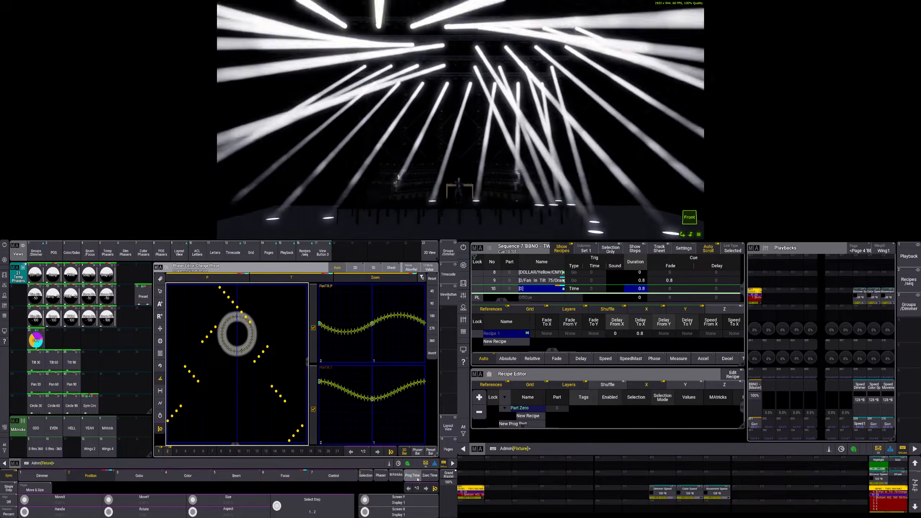
click(396, 475)
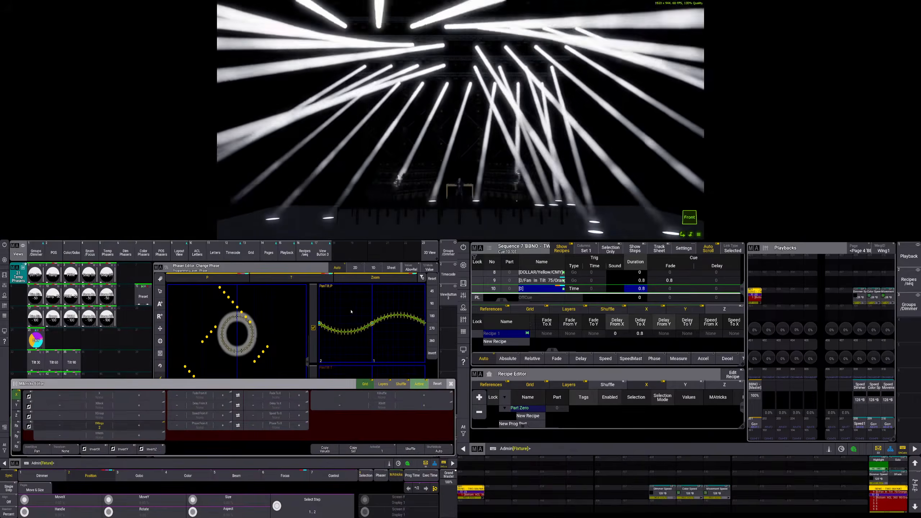
click(431, 341)
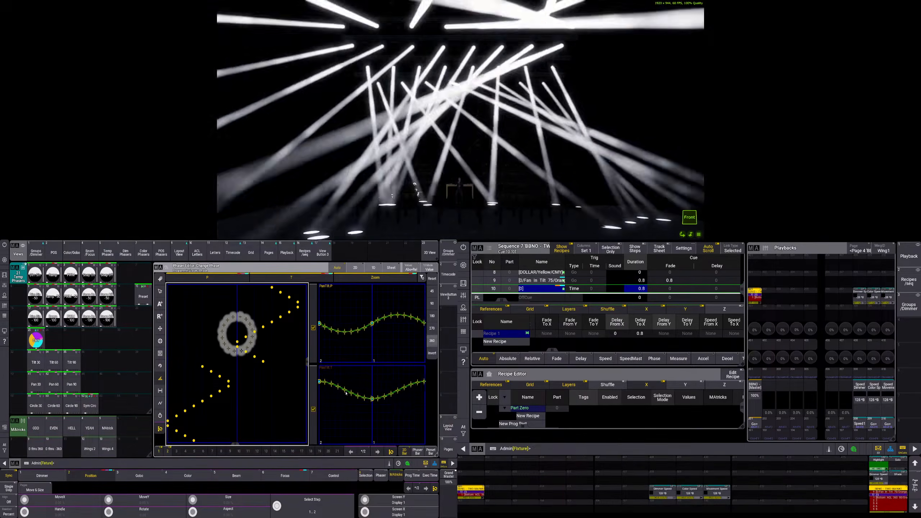
click(396, 475)
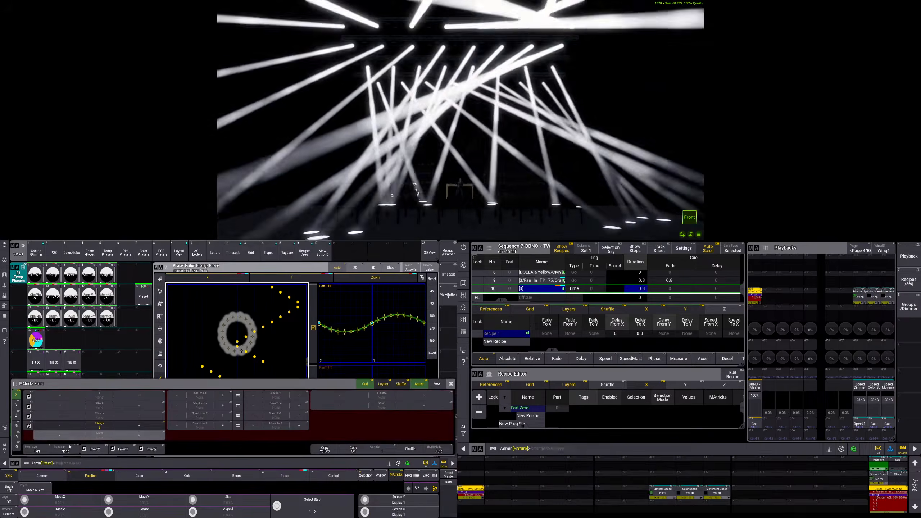
click(63, 450)
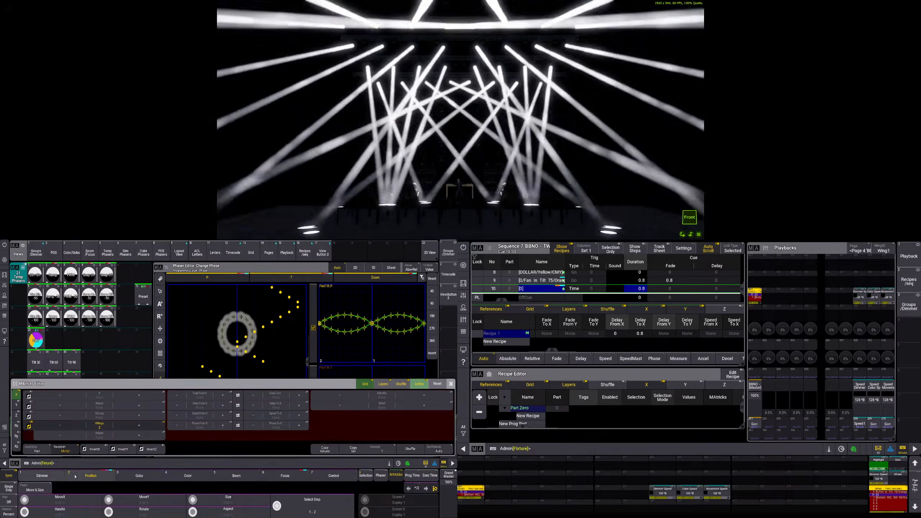
Assign the Movement Speed master to the pan and tilt phaser and lower that master to 25 BPM
click(90, 475)
click(72, 508)
click(314, 356)
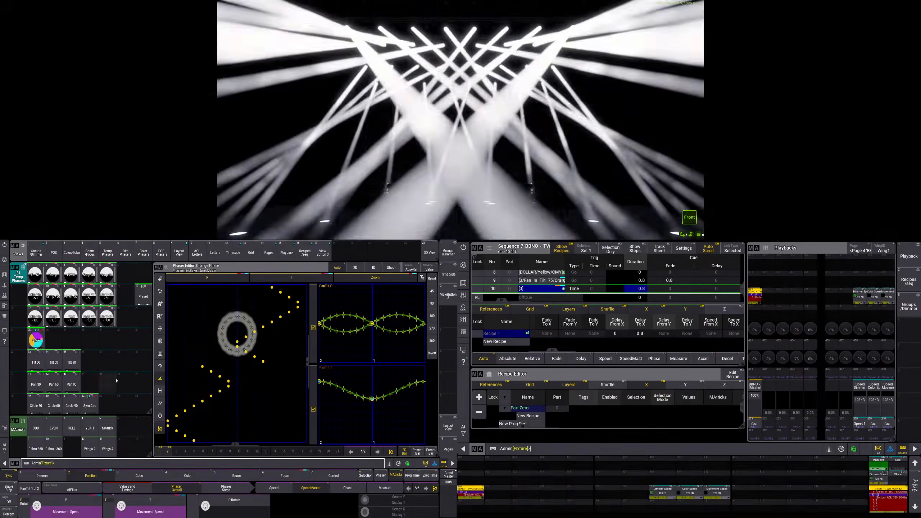
drag(890, 401, 892, 404)
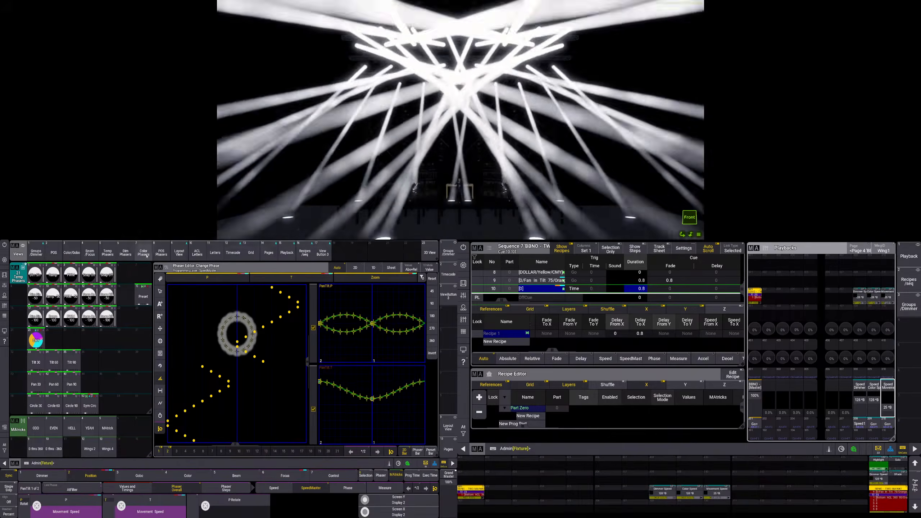
Store the circle phaser as the second preset in the POS Phasers pool and name it Hybrid Top Sym Circ
click(166, 256)
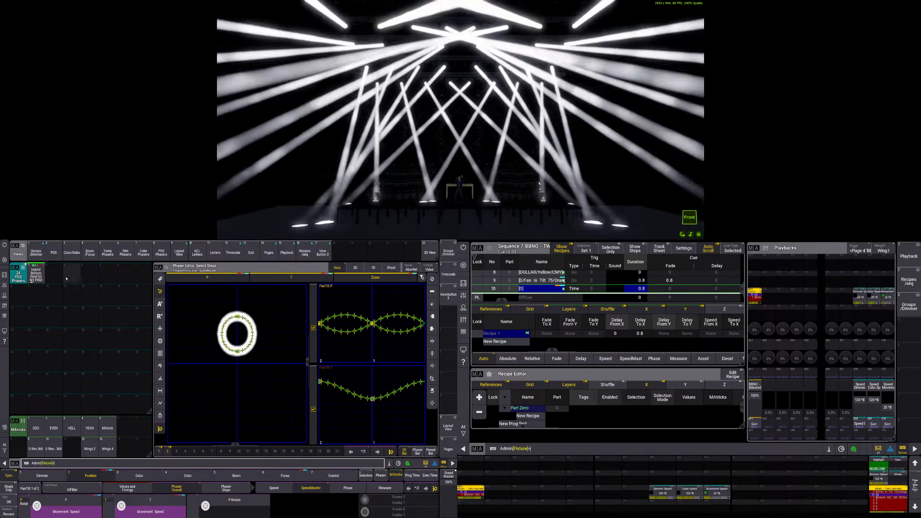
click(54, 272)
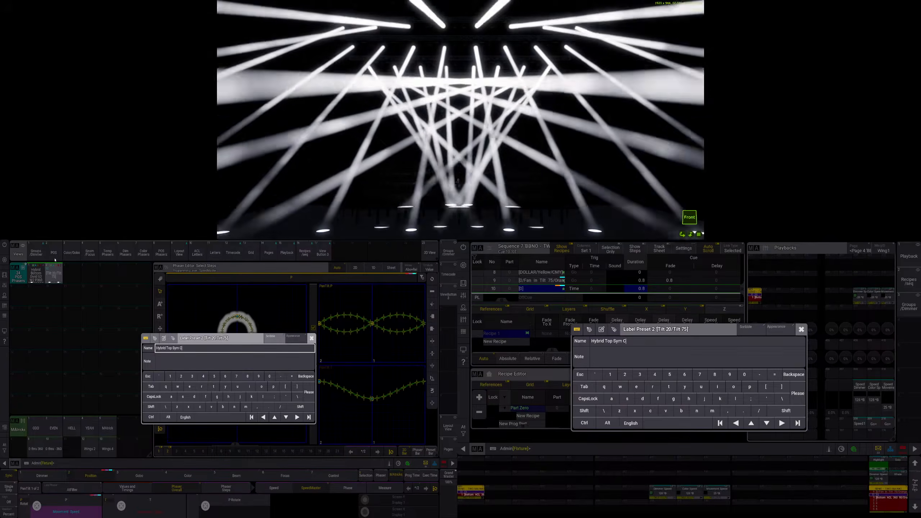
key(Return)
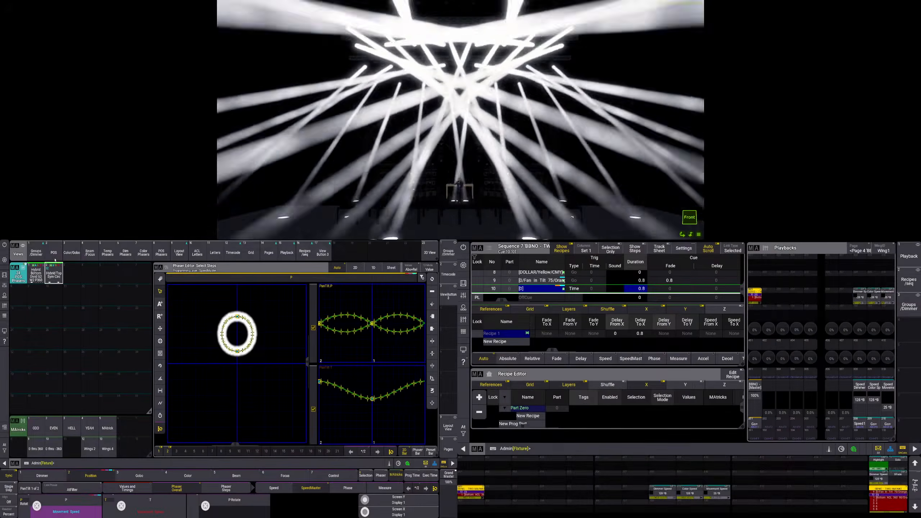
Try recalling the Hybrid Top Sym Circ preset from its pool to test it
click(54, 274)
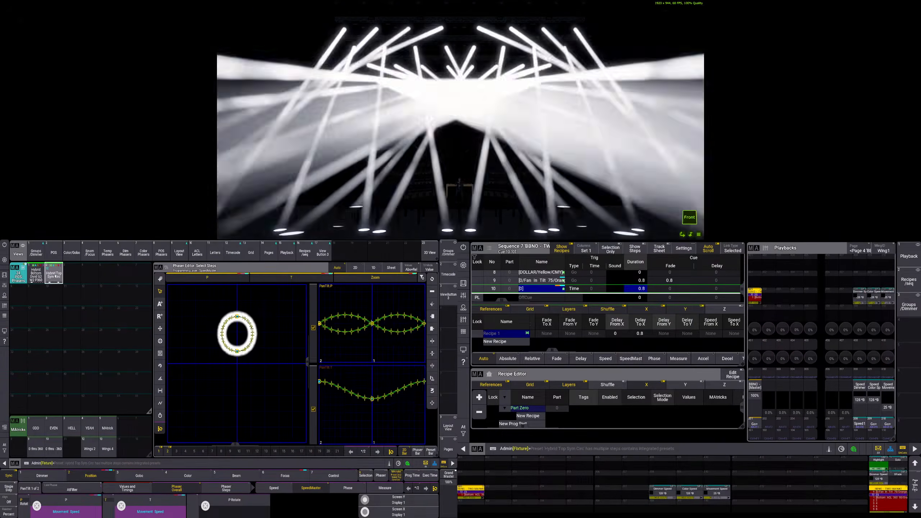
key(BackSpace)
key(BackSpace)
key(BackSpace)
click(55, 276)
click(54, 276)
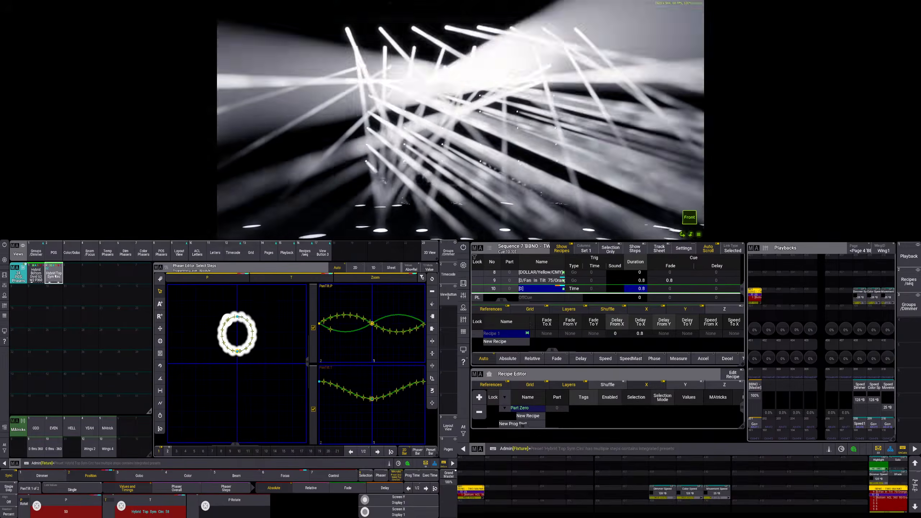
Try the circle phaser without X wings, with transform None and a 360-degree phase spread, and clear the programmer
click(396, 476)
click(123, 449)
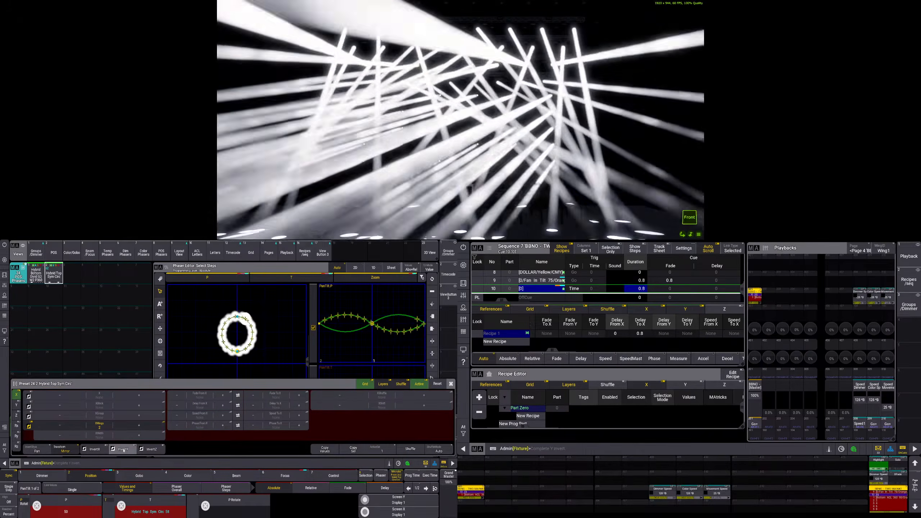
click(71, 427)
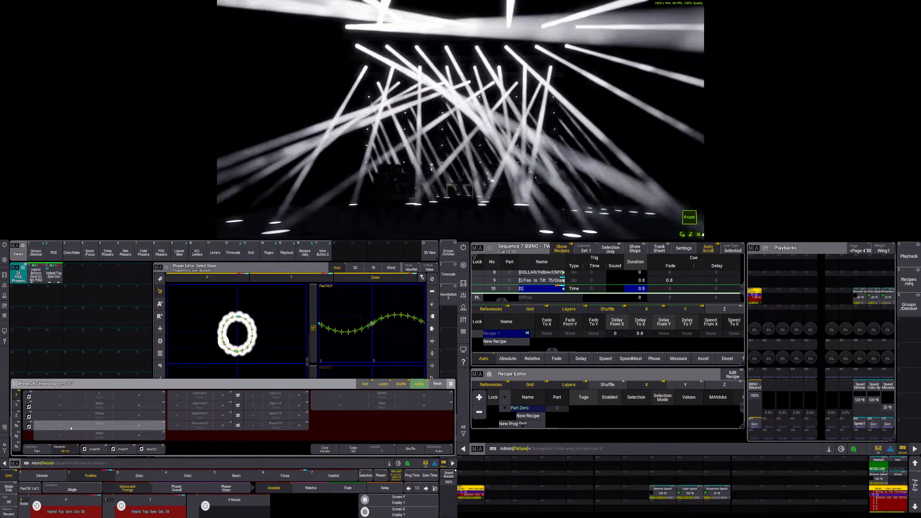
click(67, 449)
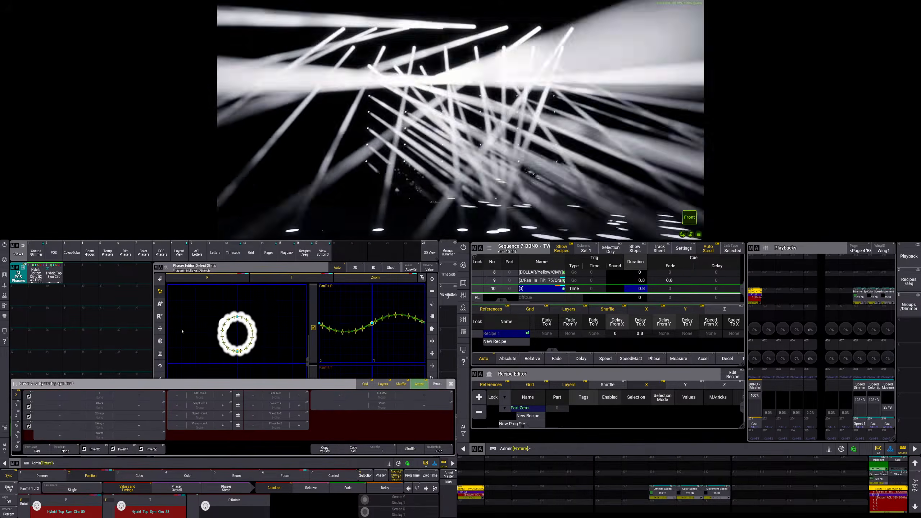
click(160, 377)
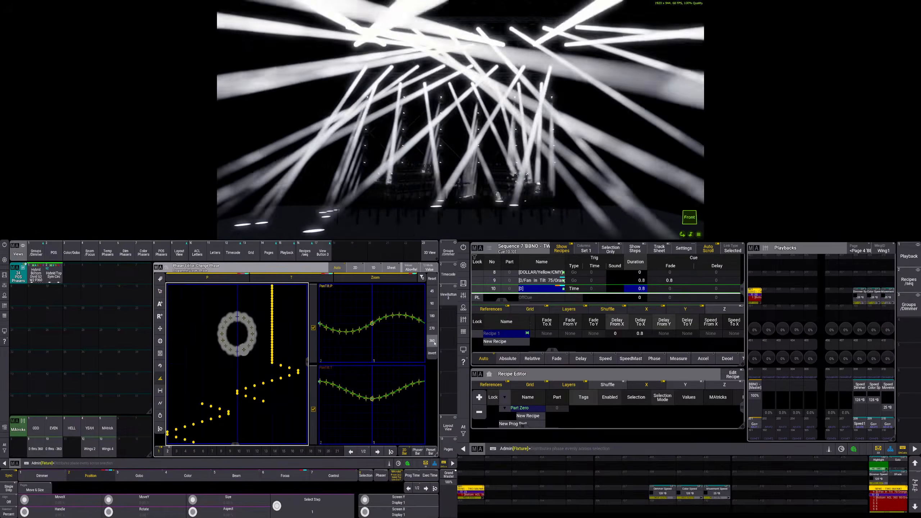
click(433, 341)
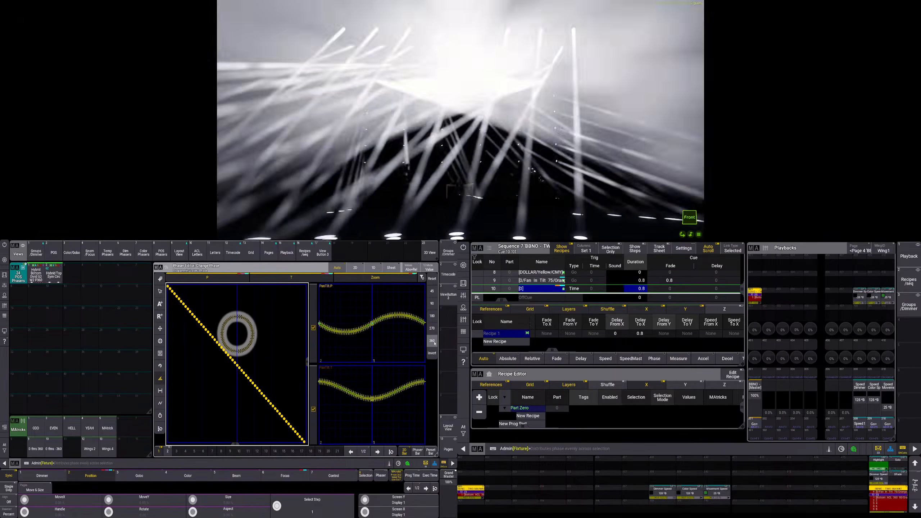
key(c)
key(c)
key(c)
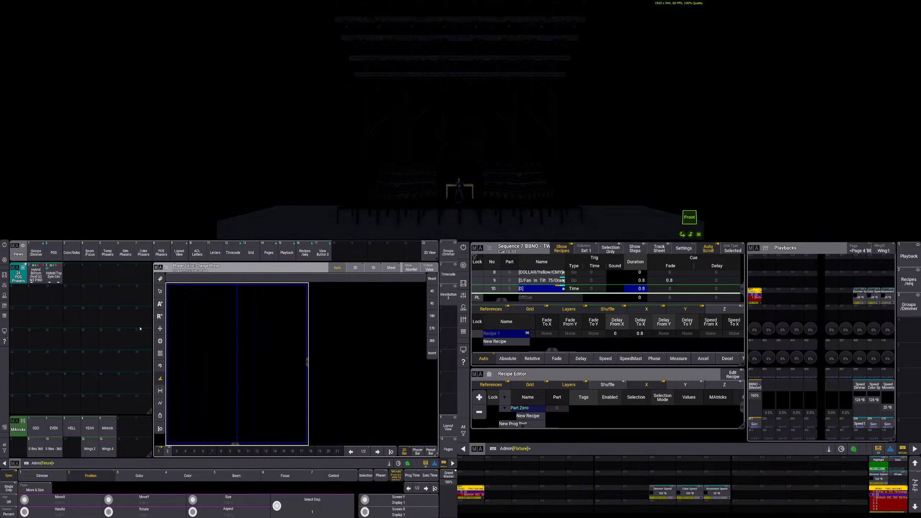
Select the Hybrid Max TOP SYM group, narrow its beams with Zoom 0 and apply the Hybrid Top Sym Circ preset
click(38, 257)
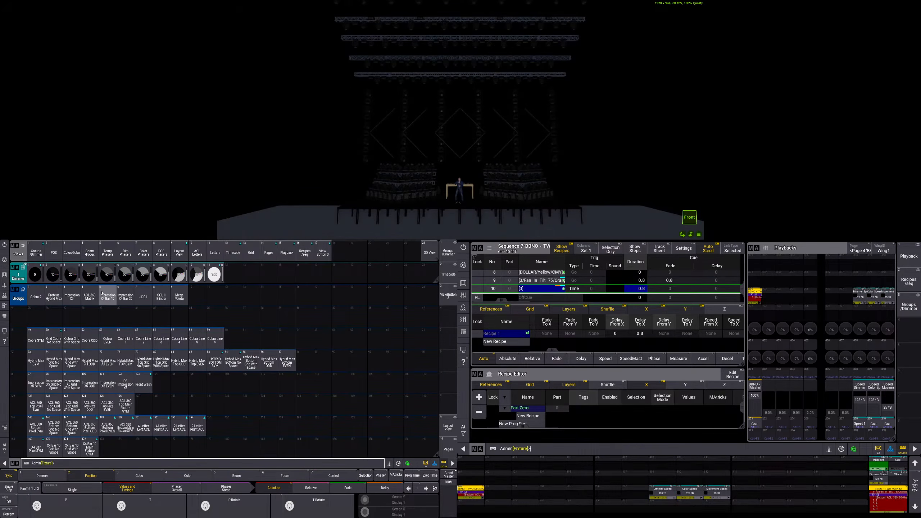
click(130, 370)
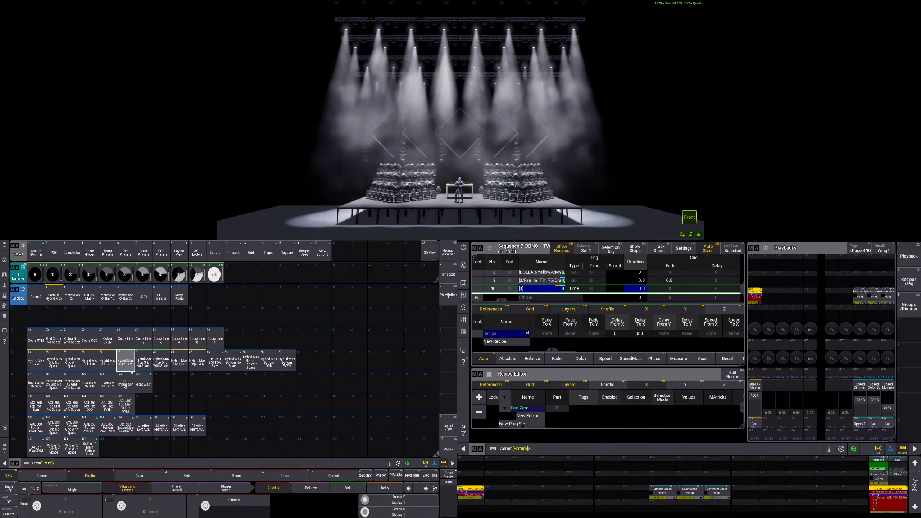
click(89, 252)
click(36, 385)
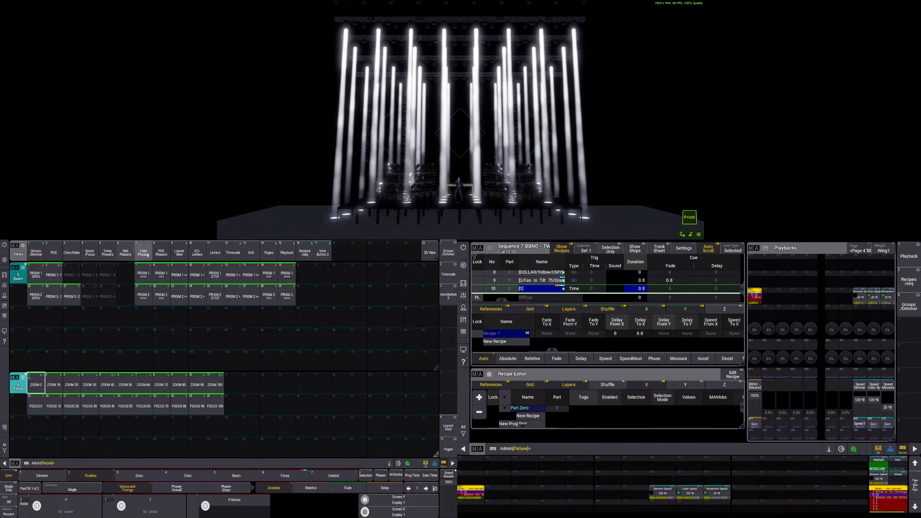
click(162, 253)
click(54, 274)
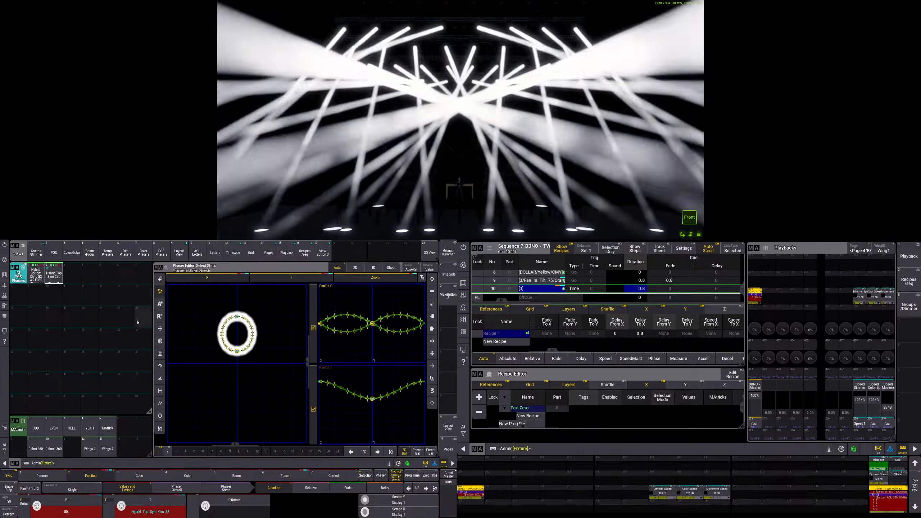
Stop the Movement Speed master and try MAtricks X group 4 with a 360-degree phase spread on the circle phaser
drag(888, 406, 891, 418)
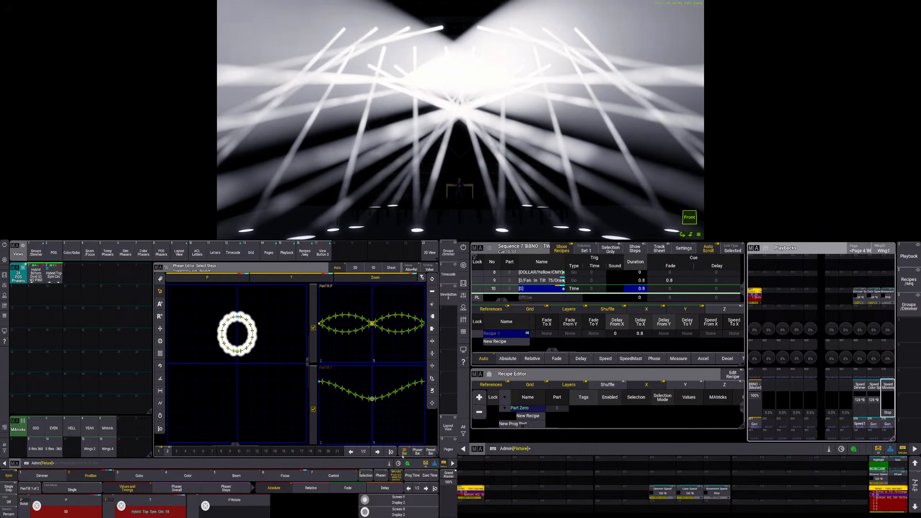
click(396, 475)
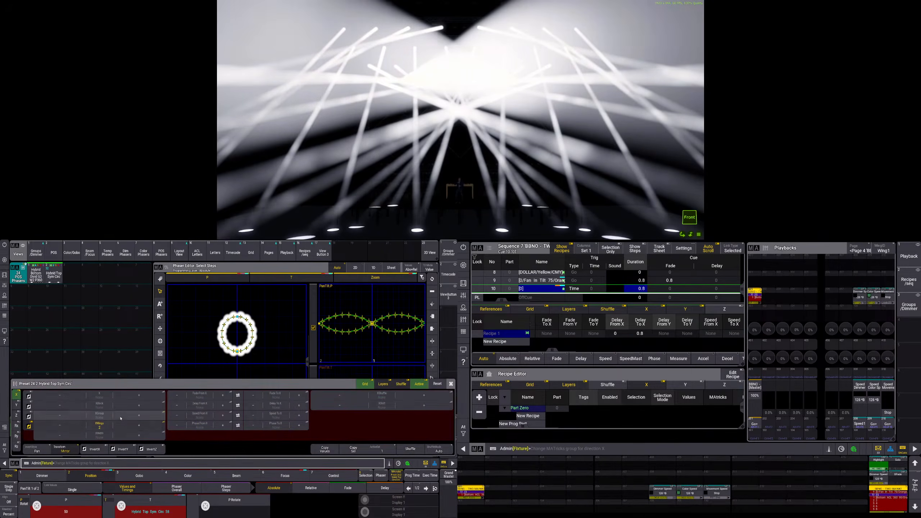
scroll(121, 418, up, 4)
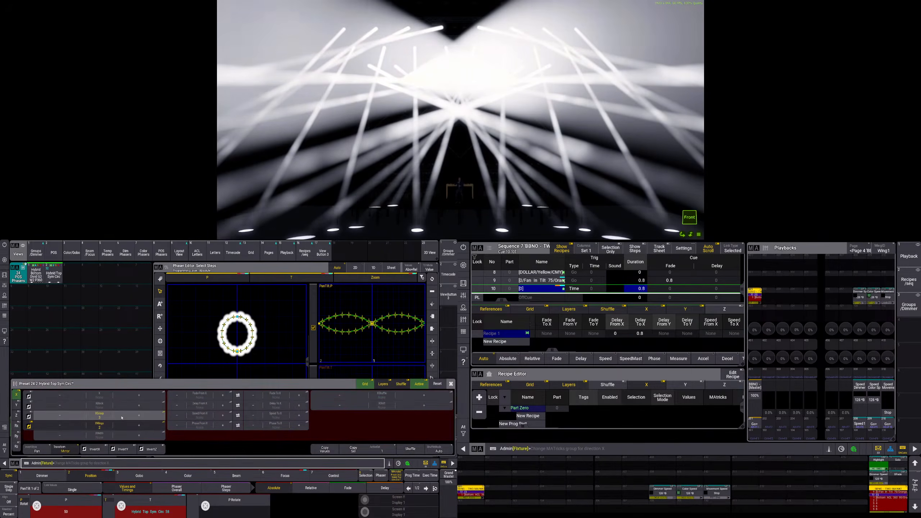
click(160, 378)
click(432, 341)
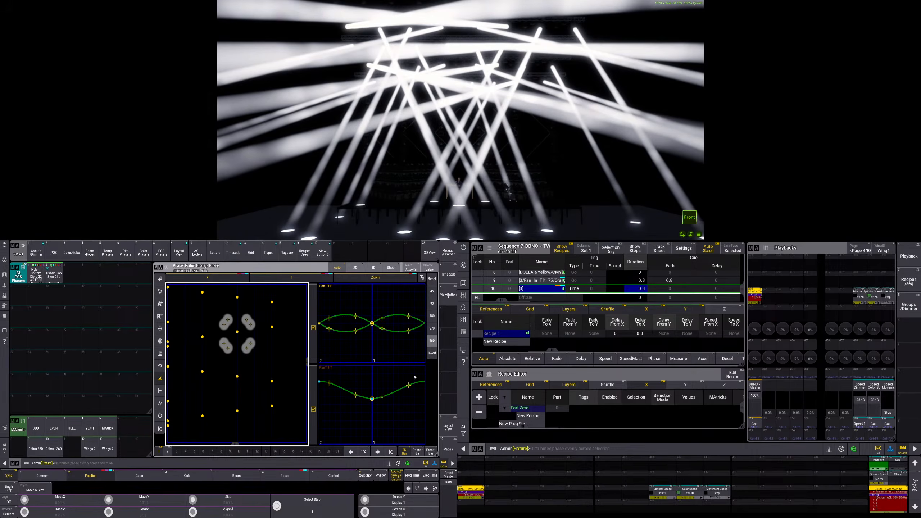
click(396, 476)
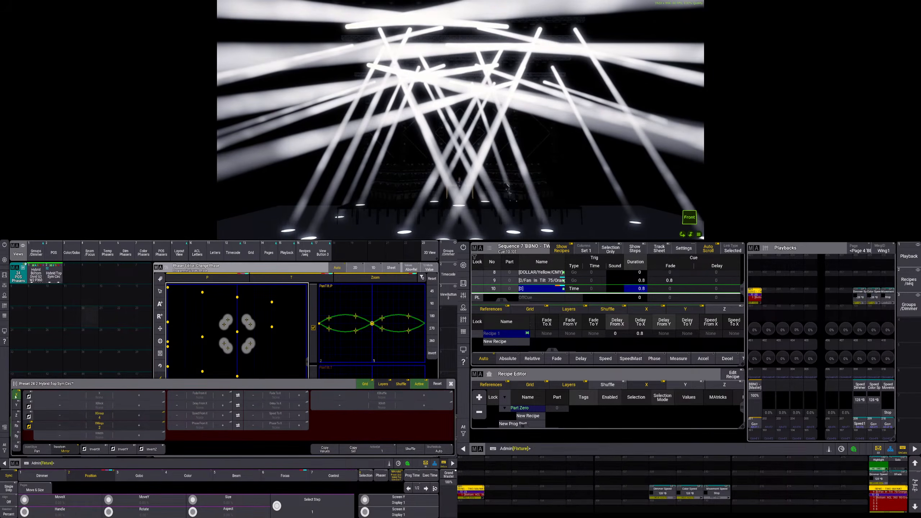
Raise the Movement Speed master to 11 BPM and clear the programmer
click(887, 414)
drag(887, 415, 887, 410)
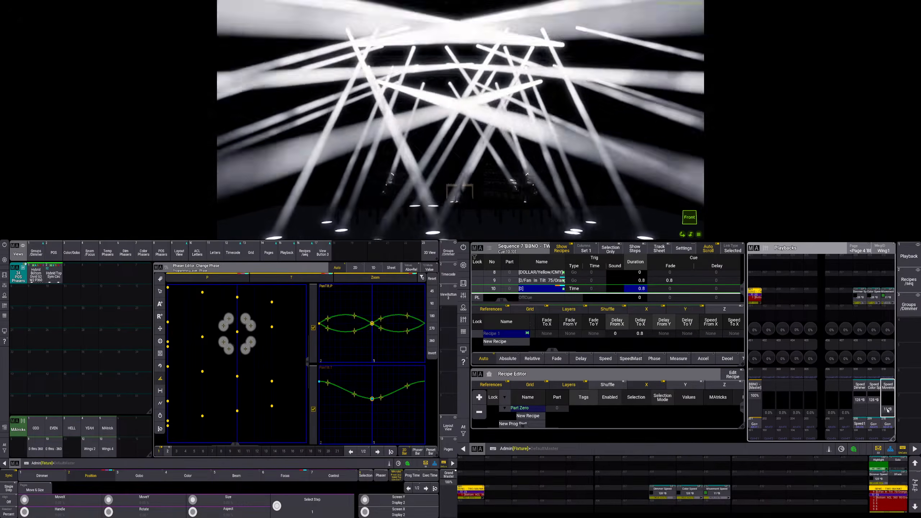
key(c)
key(c)
key(c)
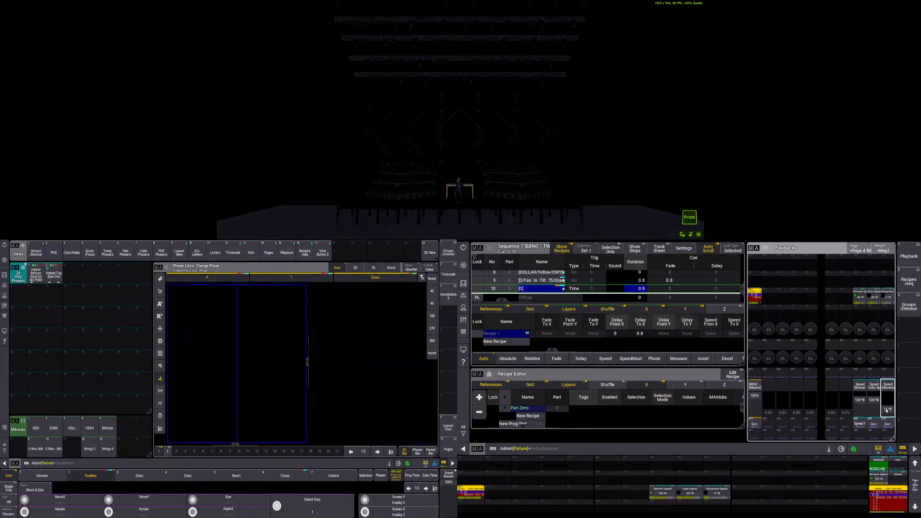
Reselect the Hybrid Max TOP SYM group from the cleared programmer and reapply Zoom 0 and the Hybrid Top Sym Circ preset
click(36, 252)
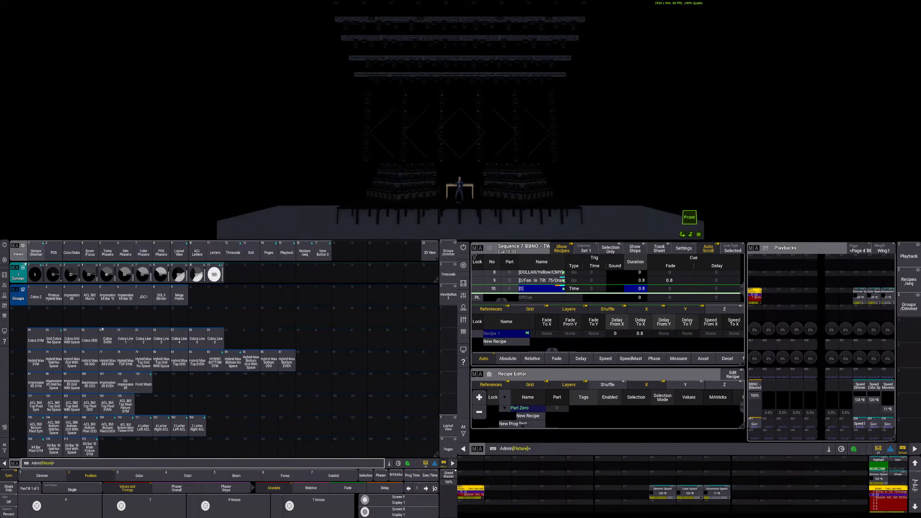
click(202, 361)
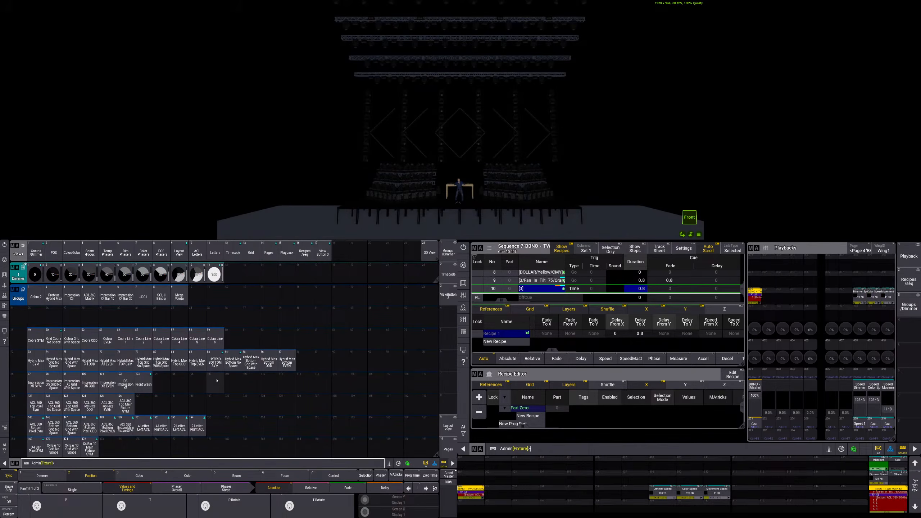
click(126, 361)
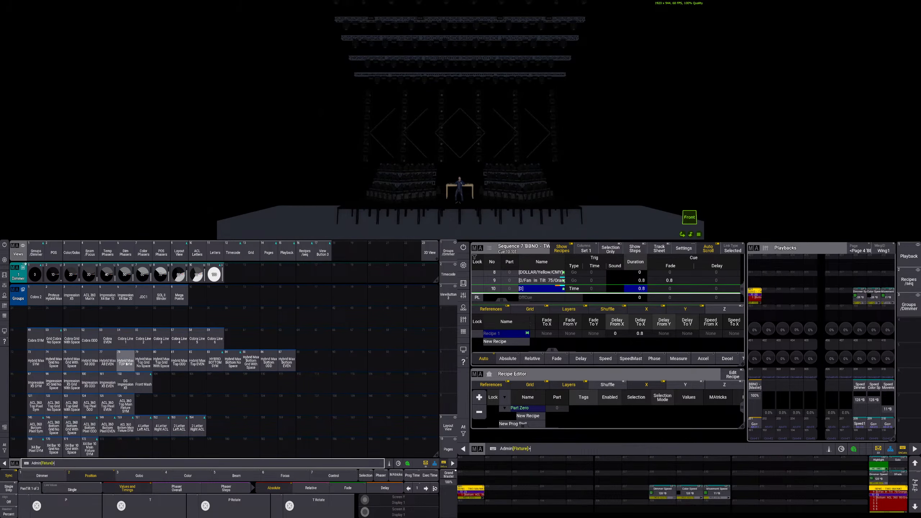
click(90, 252)
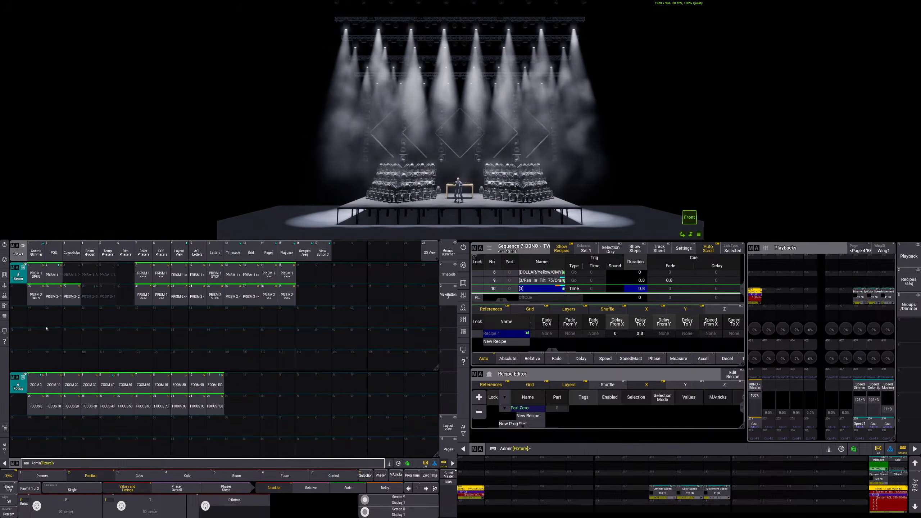
click(36, 384)
click(161, 252)
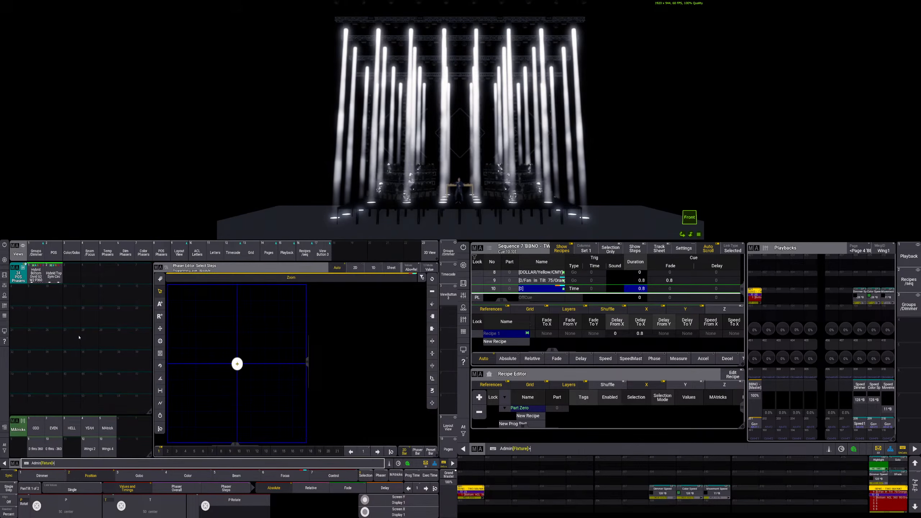
click(54, 282)
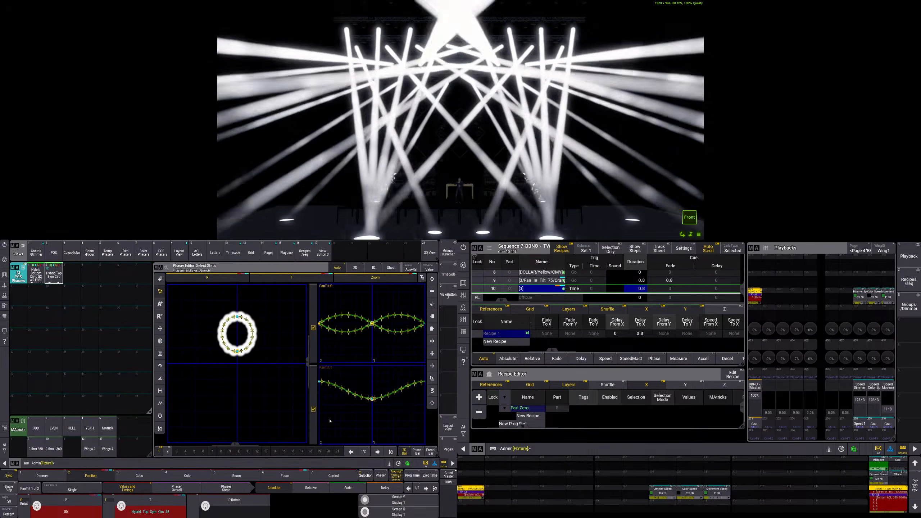
Try MAtricks X group 4 on the applied circle preset with a 360-degree phase spread
click(396, 474)
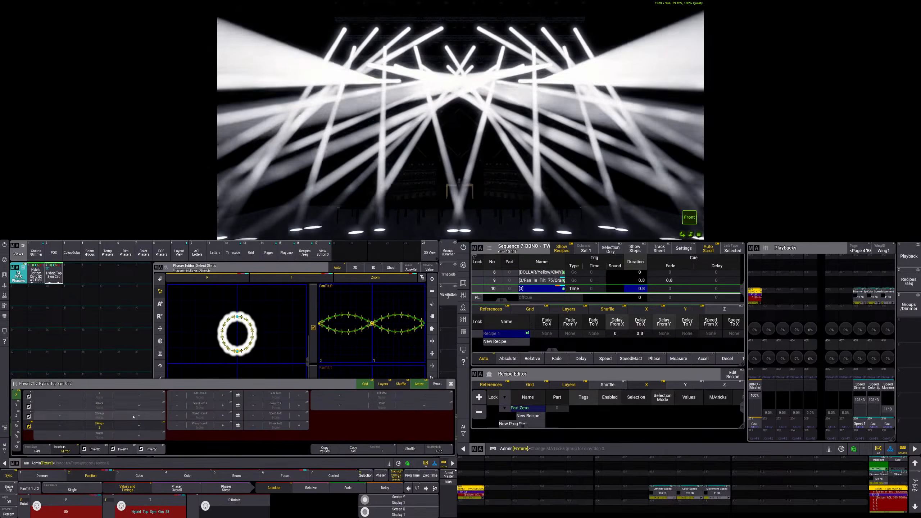
scroll(110, 416, up, 4)
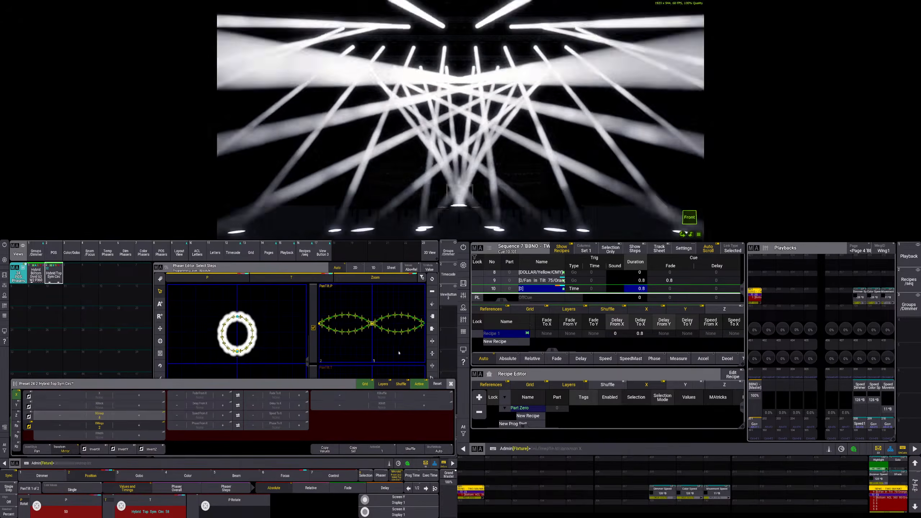
click(160, 377)
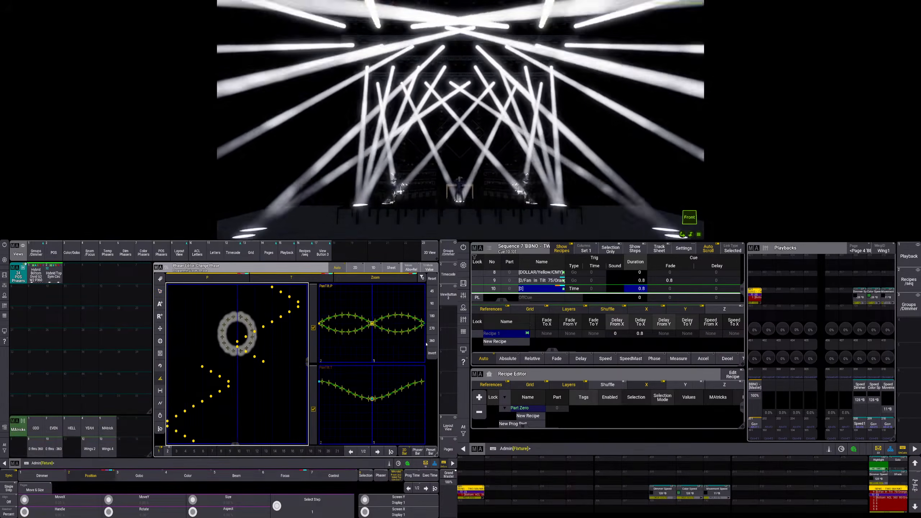
click(431, 342)
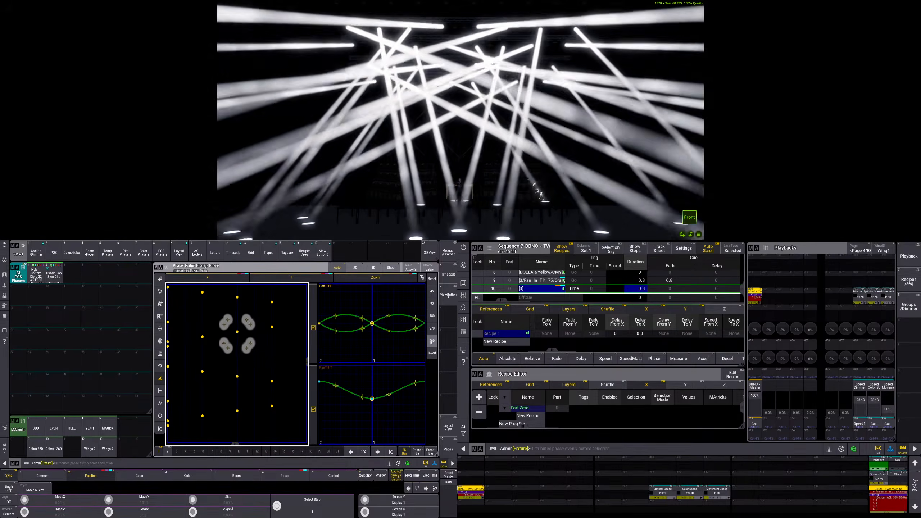
Try a different MAtricks X group setting on the circle phaser and spread the phase over 360 degrees again
click(397, 476)
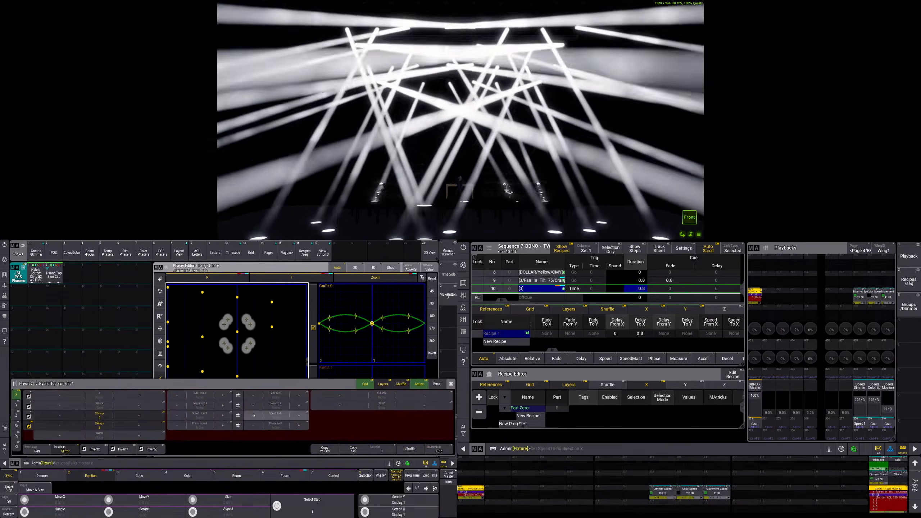
click(103, 418)
click(432, 343)
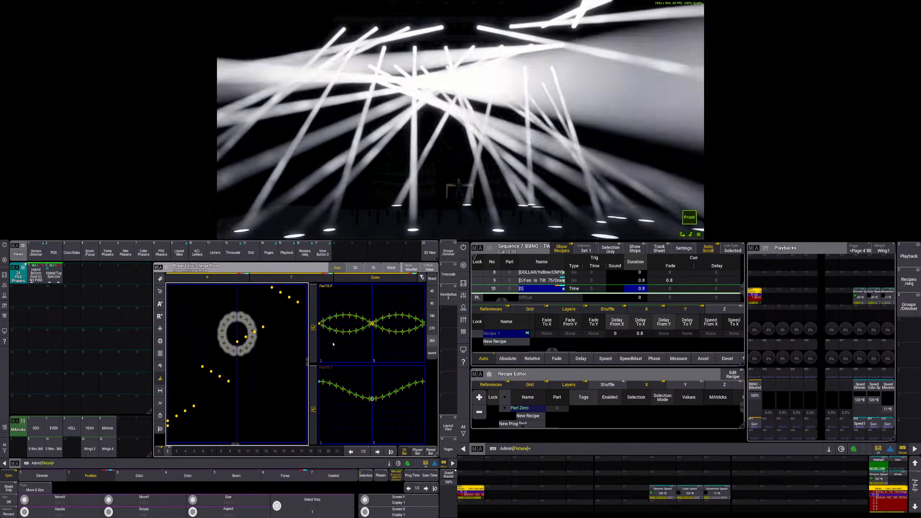
Reapply the Hybrid Top Sym Circ preset and try adjusting its MAtricks X group with a 360-degree phase spread
click(50, 275)
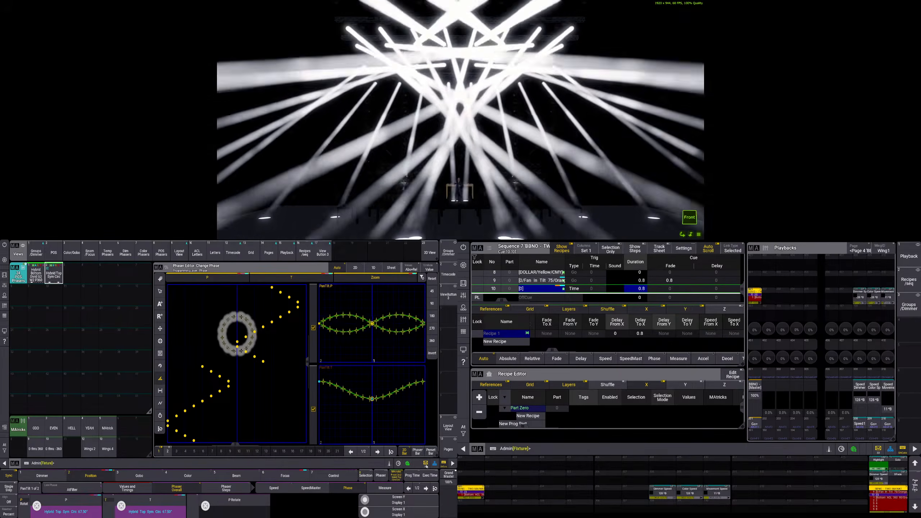
click(396, 475)
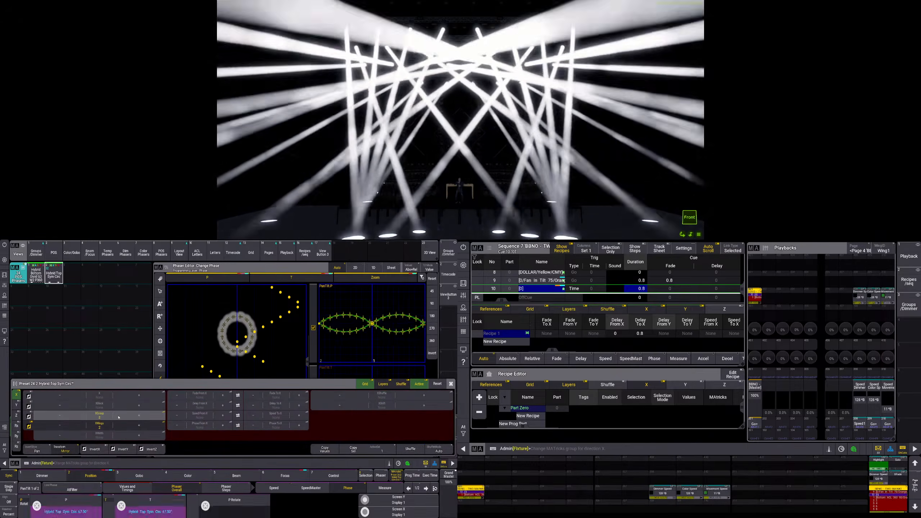
click(8, 475)
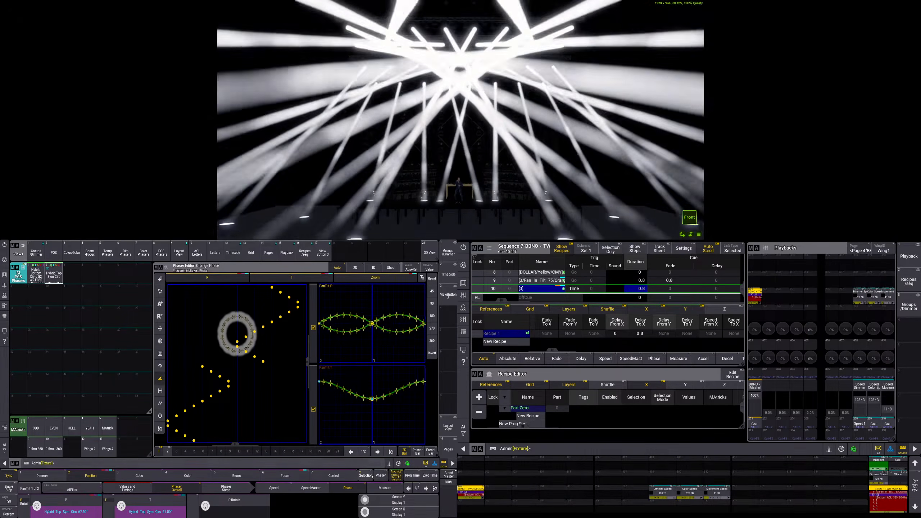
click(432, 341)
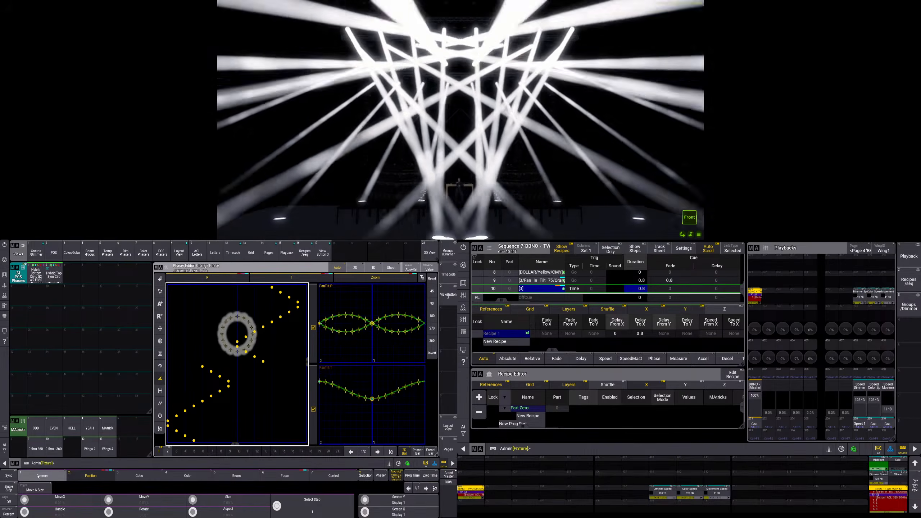
Try changing the preset's MAtricks transform, X wings and X group settings with a new 360-degree phase spread
click(396, 476)
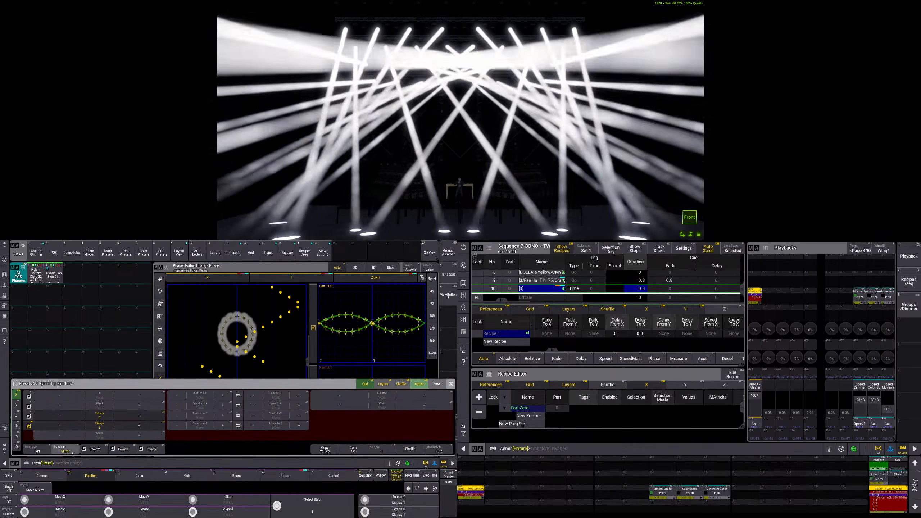
click(72, 452)
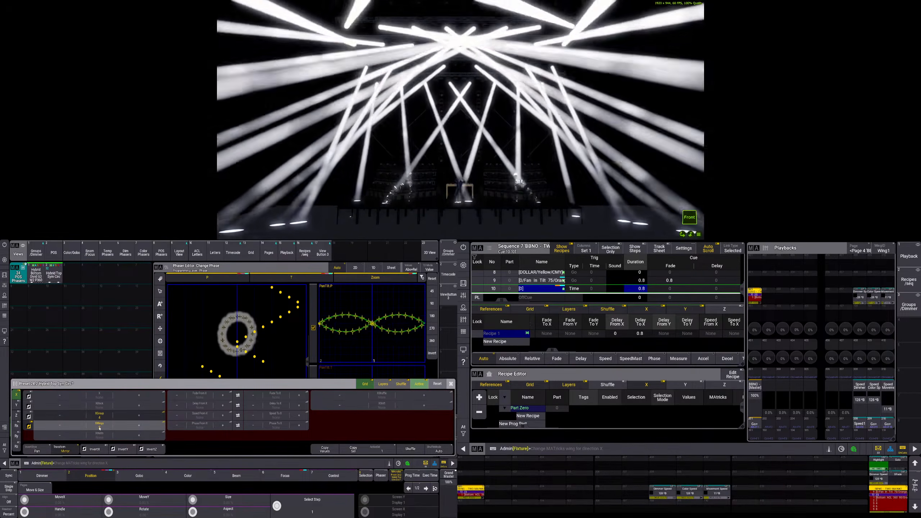
click(100, 429)
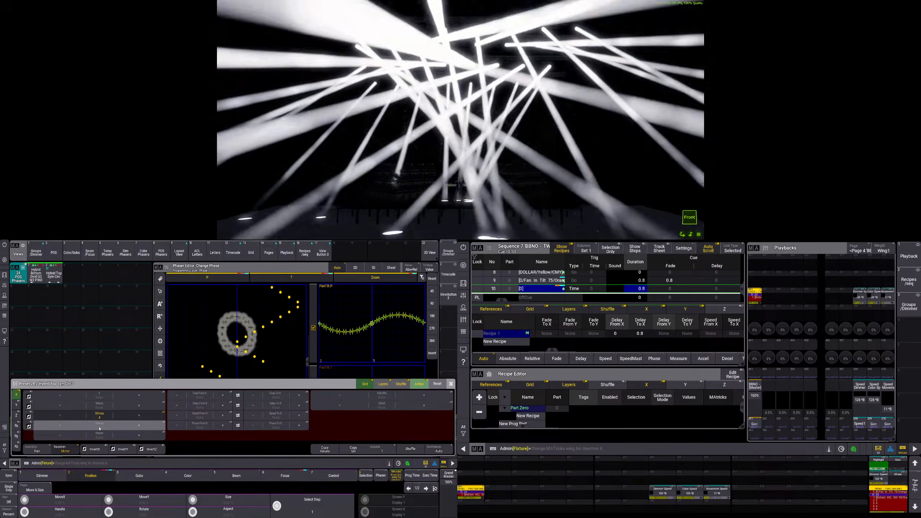
click(99, 416)
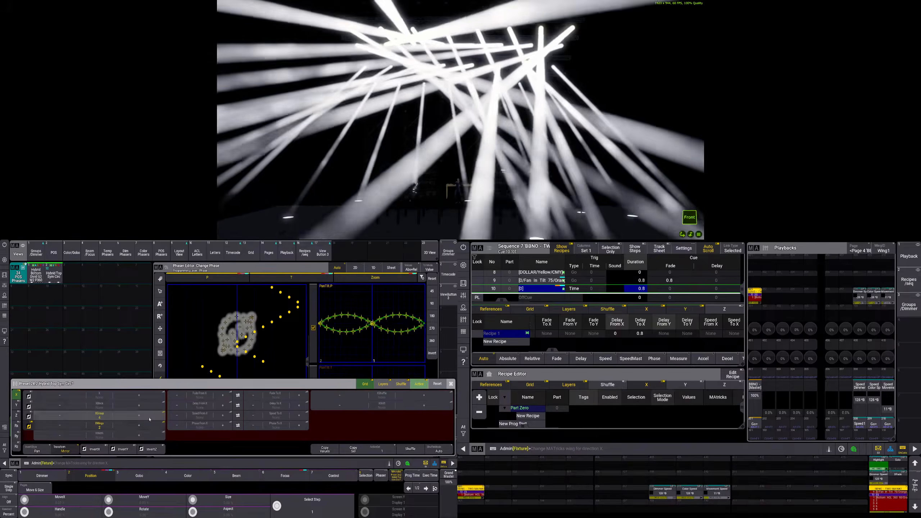
click(430, 342)
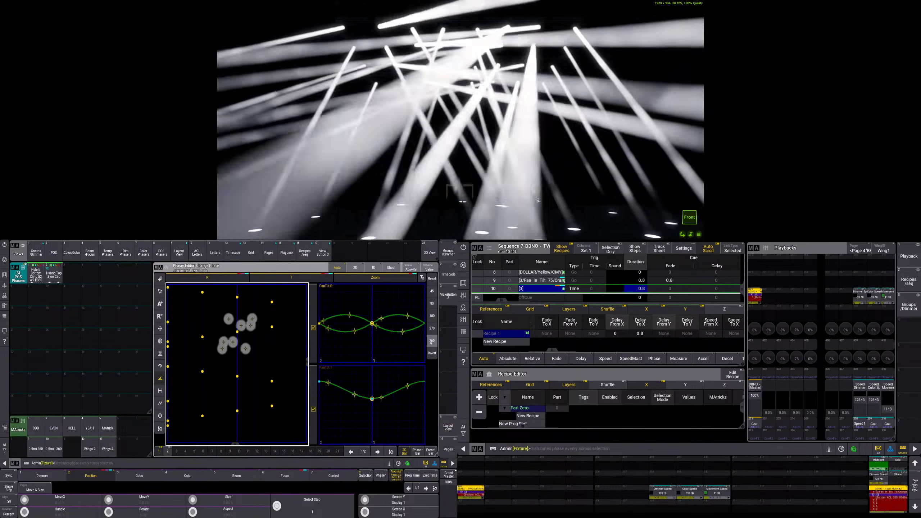
Try the 360-degree phase spread with the MAtricks transform set to None, and clear the programmer
click(402, 480)
click(65, 449)
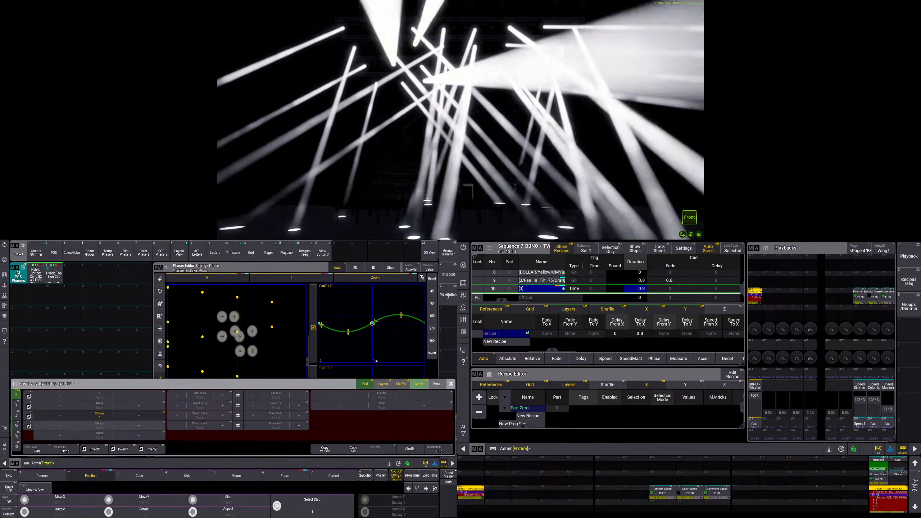
click(434, 341)
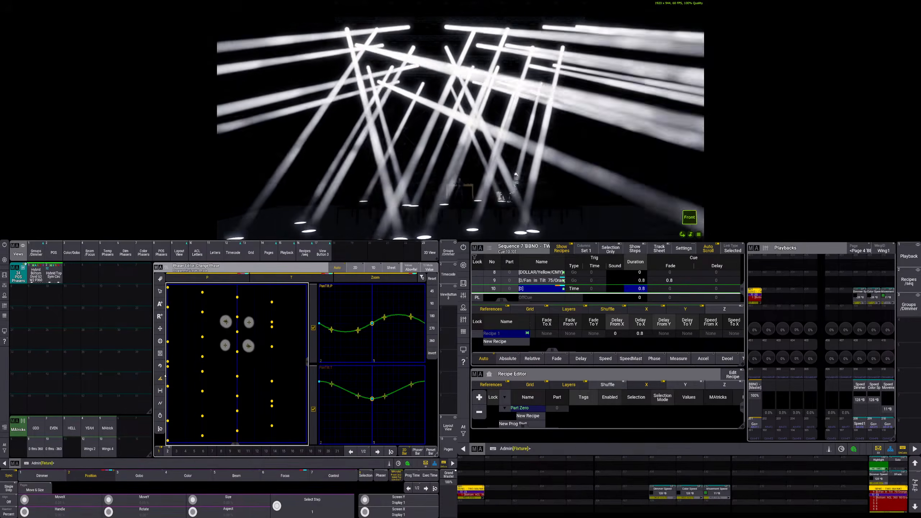
key(BackSpace)
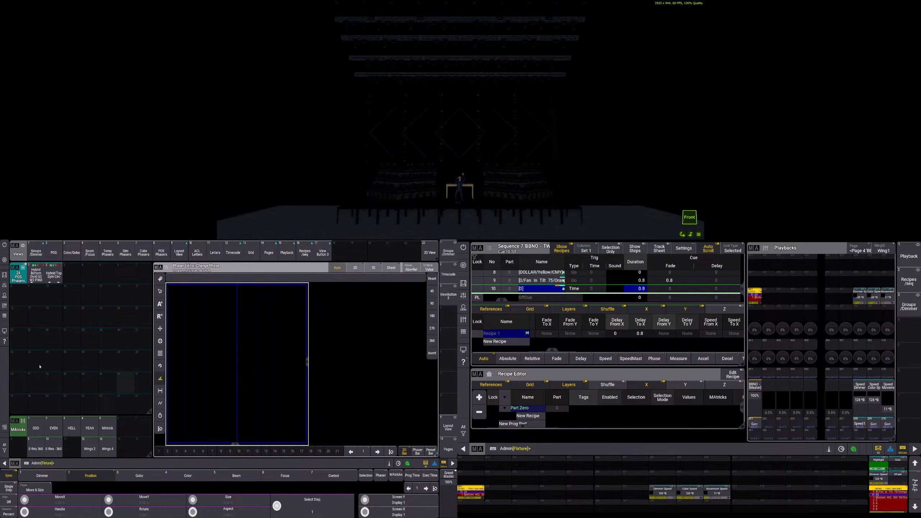
Select the Hybrid Max TOP SYM group and narrow its beams with the Zoom 0 preset
click(37, 253)
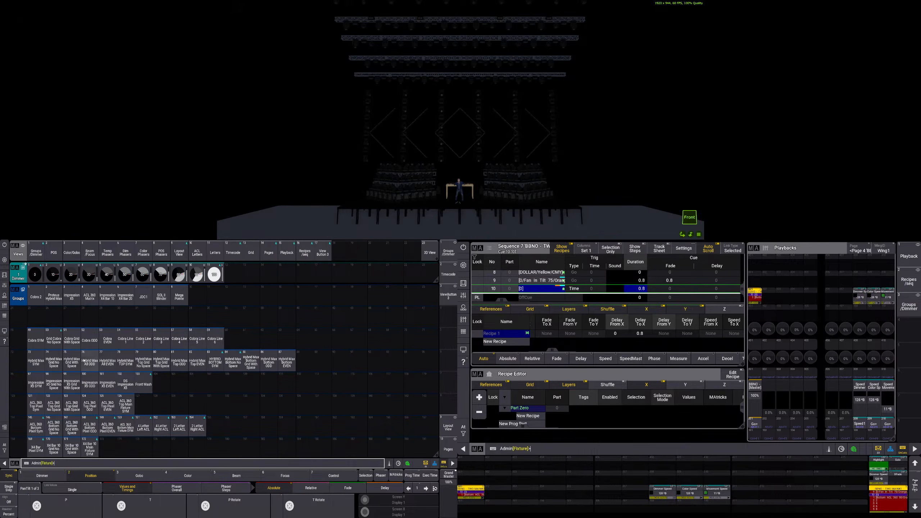
click(122, 366)
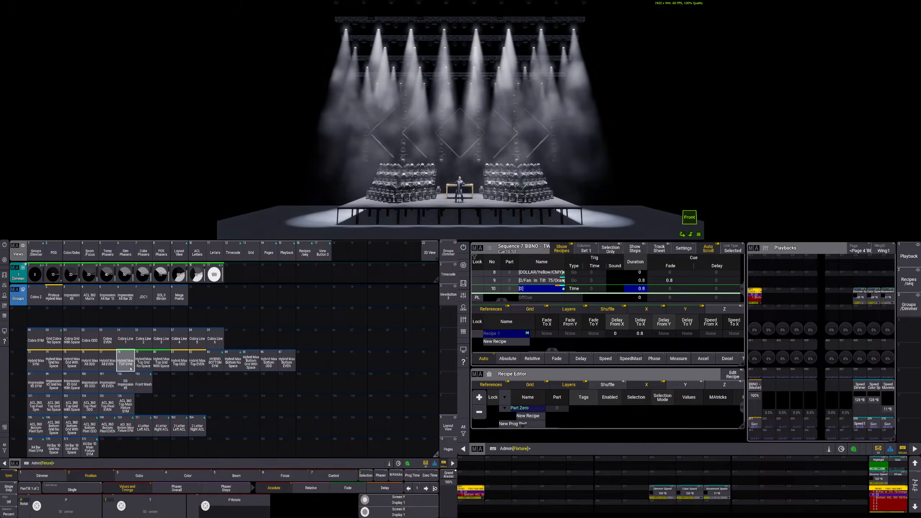
click(89, 252)
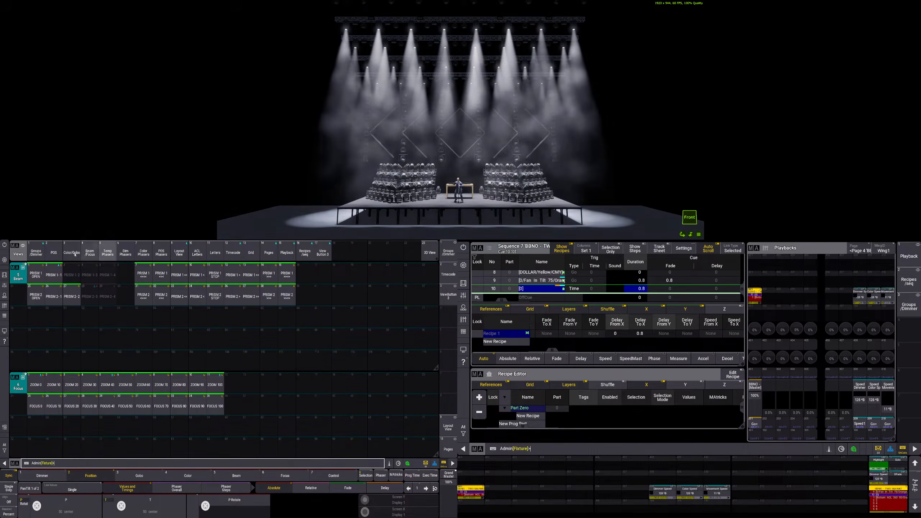
click(36, 384)
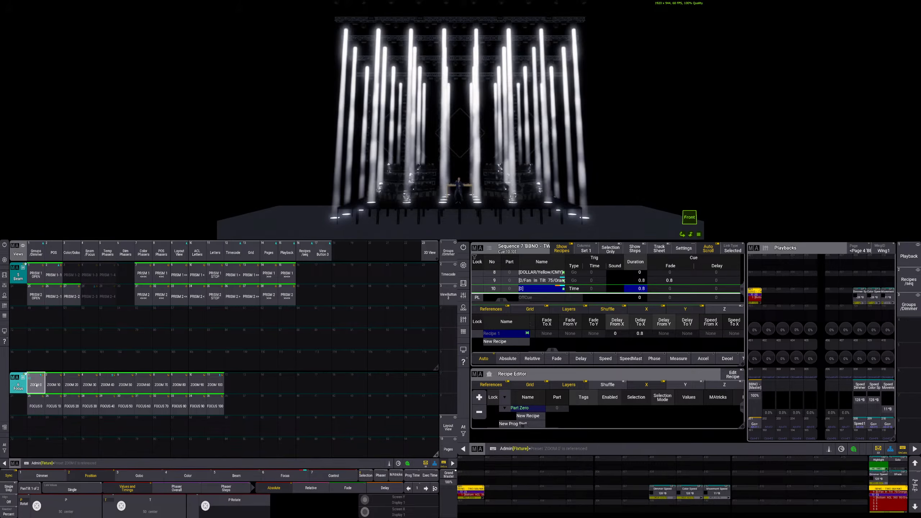
Build a two-step position phaser on the group using the Tilt 20 and Tilt 75 presets
click(61, 254)
click(54, 340)
click(381, 476)
click(90, 341)
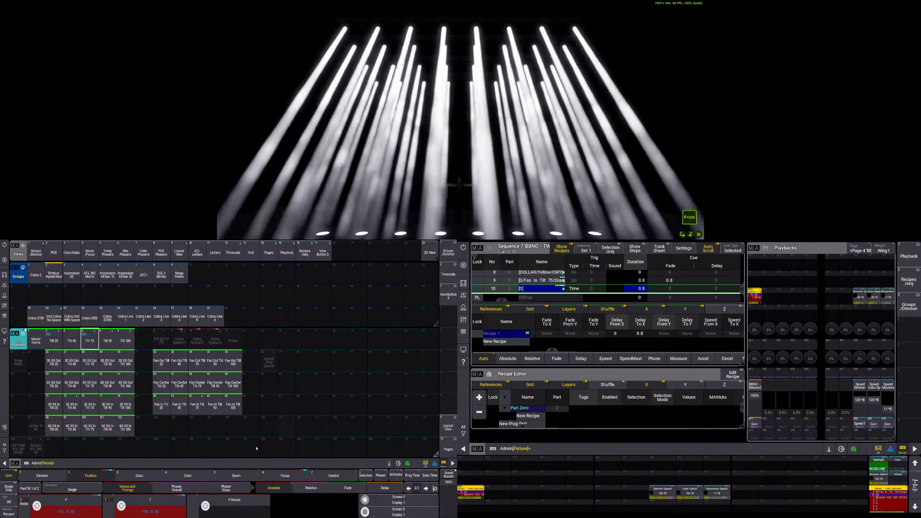
Select both steps of the tilt phaser in the Phaser Editor and apply the circle form
click(157, 254)
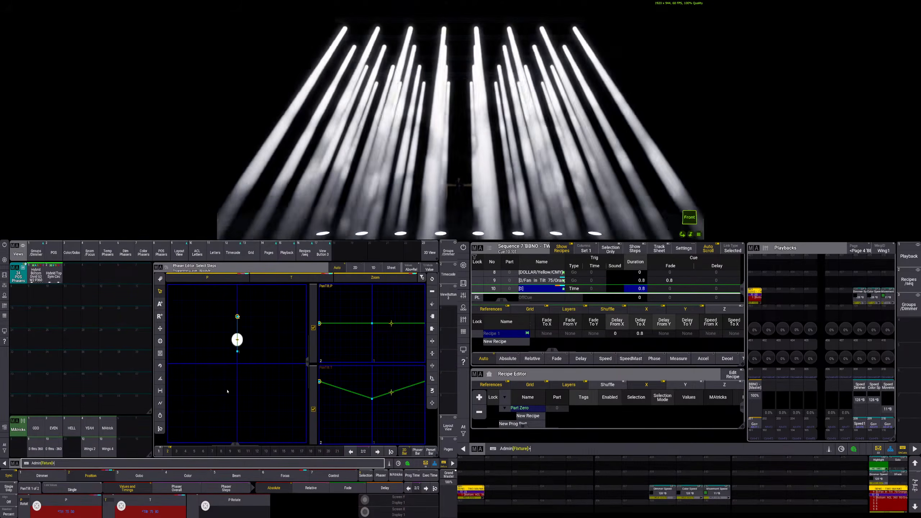
click(160, 429)
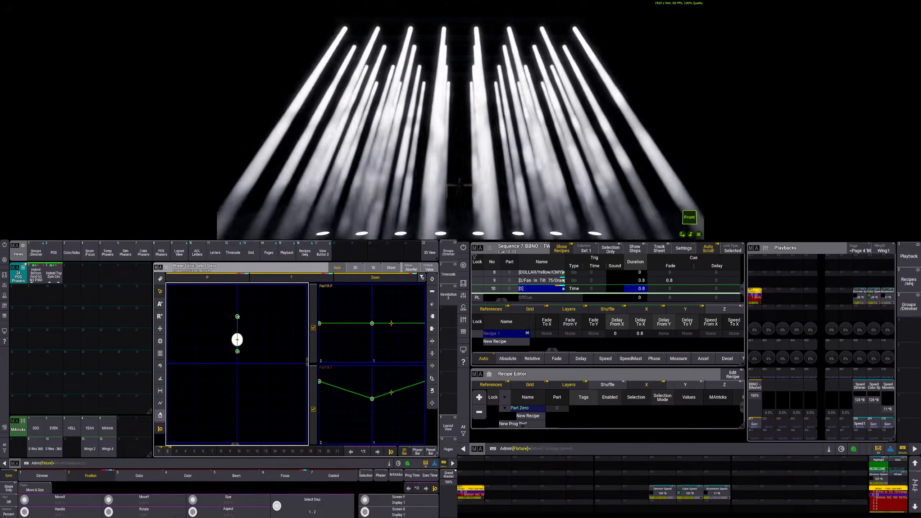
click(160, 403)
click(433, 318)
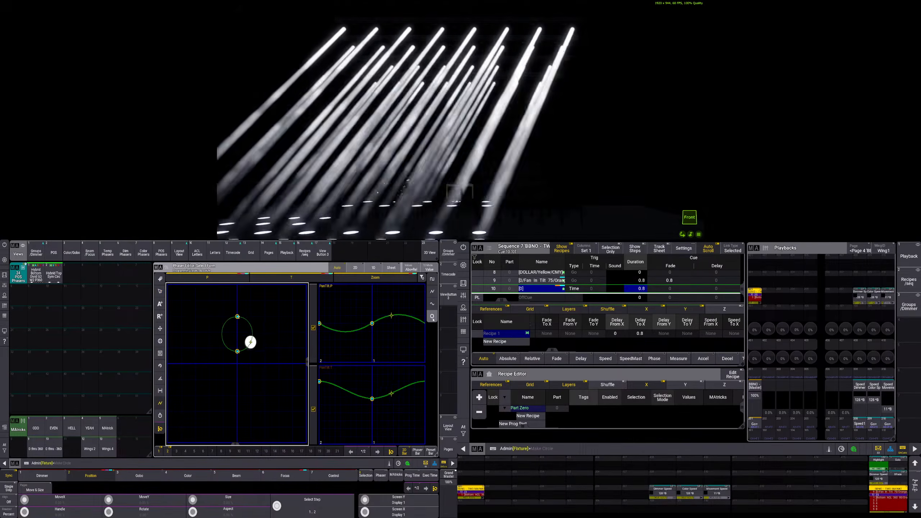
Set the selection's MAtricks to X group 4 and X wings 2
click(396, 475)
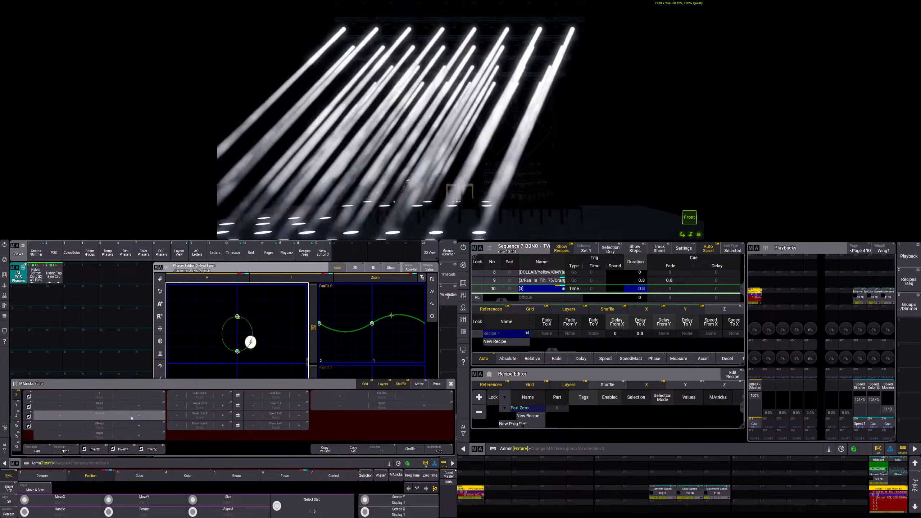
click(132, 417)
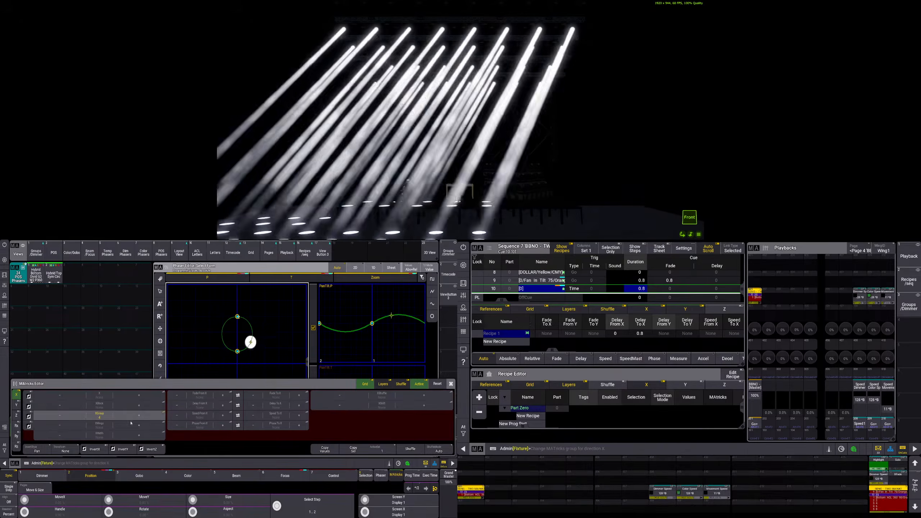
click(132, 423)
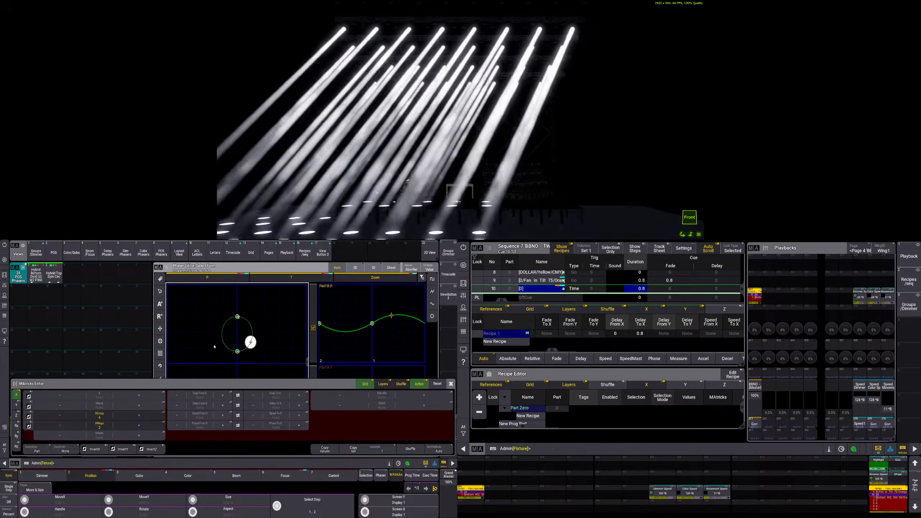
Spread the circle phaser's phase over 360 degrees and set the MAtricks transform to Mirror
click(160, 376)
click(434, 344)
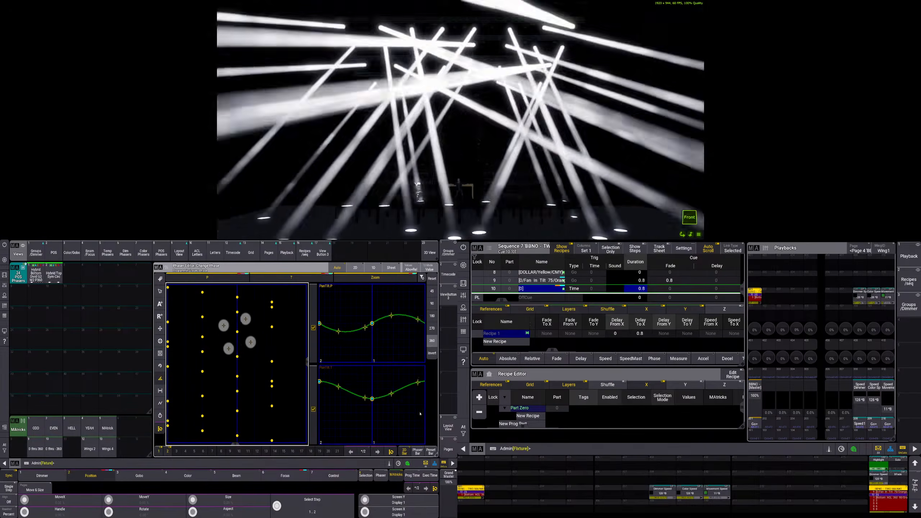
click(401, 477)
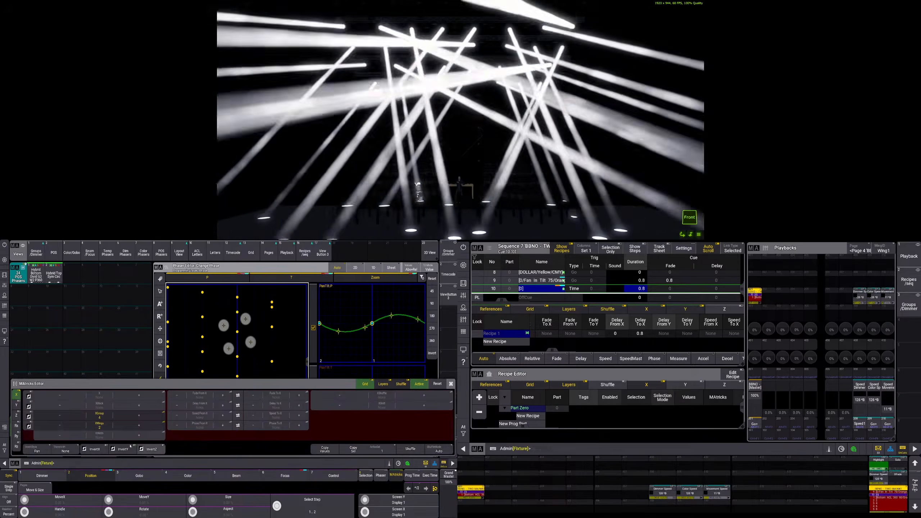
click(66, 451)
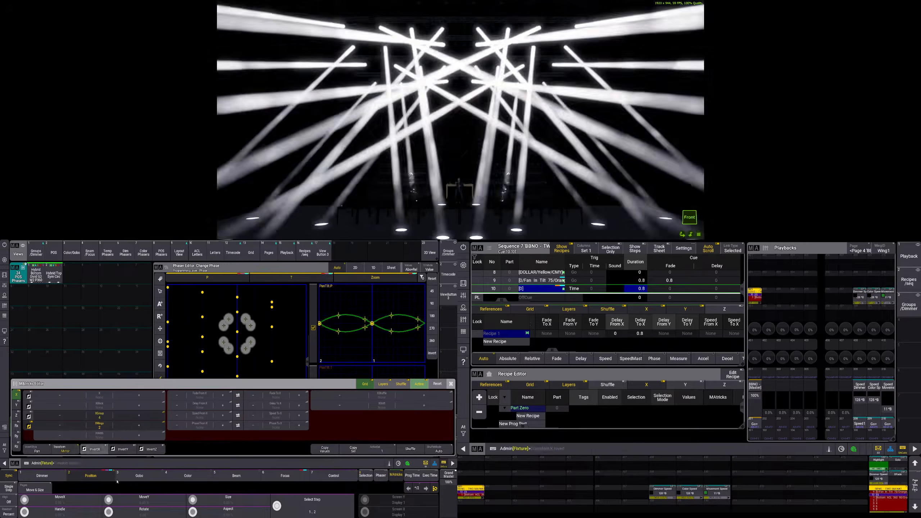
Assign the Movement Speed master to the pan and tilt phaser and lower that master to Stop
click(98, 476)
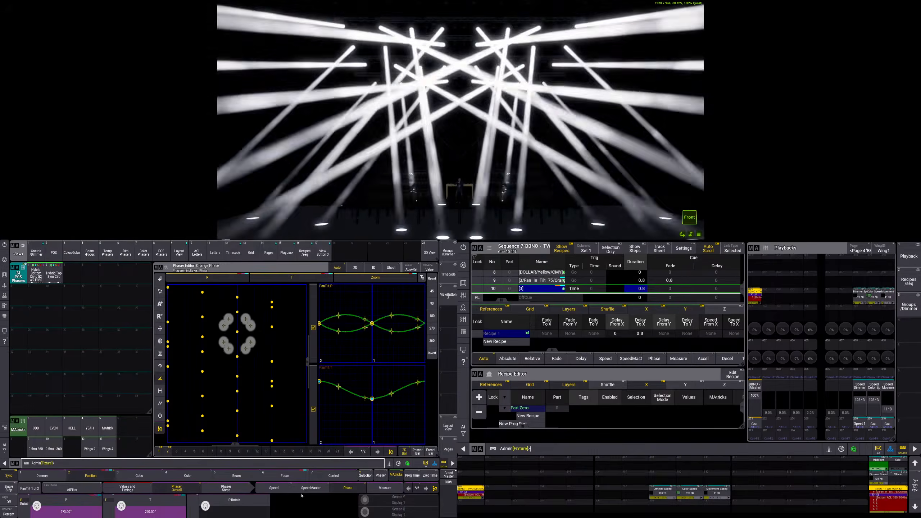
click(311, 488)
click(157, 510)
click(285, 358)
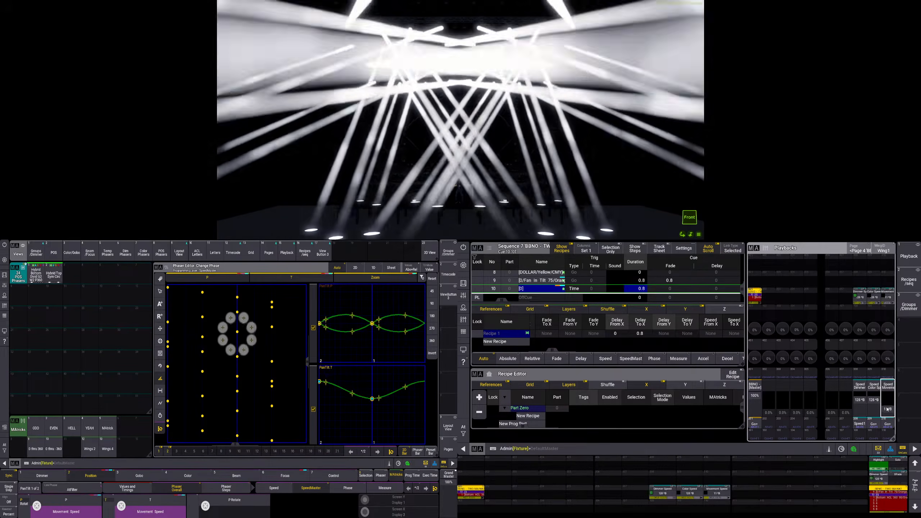
scroll(887, 408, down, 1)
scroll(888, 410, down, 3)
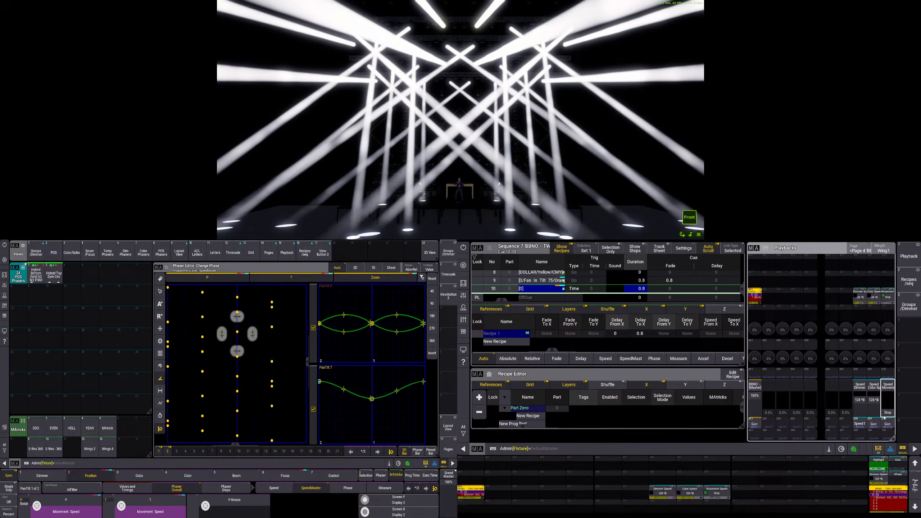
Try to store the stopped beam positions as a new preset in an empty Position pool slot
click(53, 253)
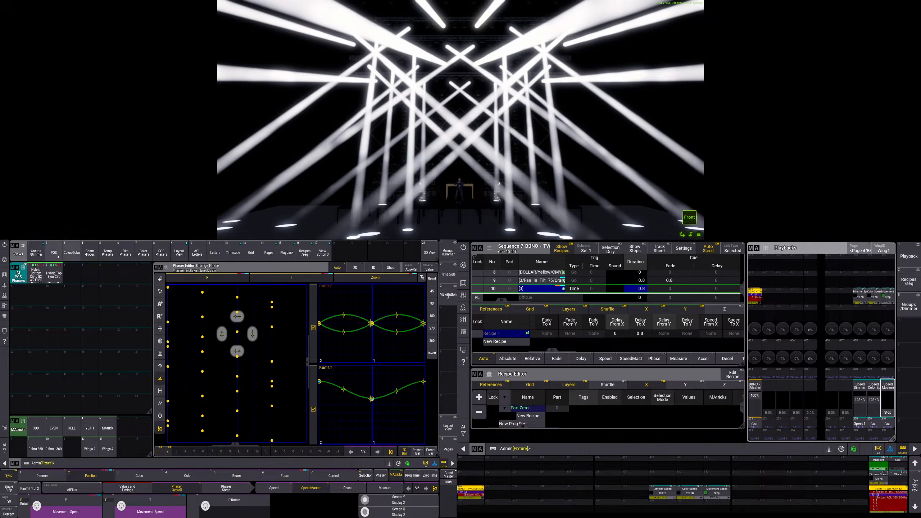
click(223, 380)
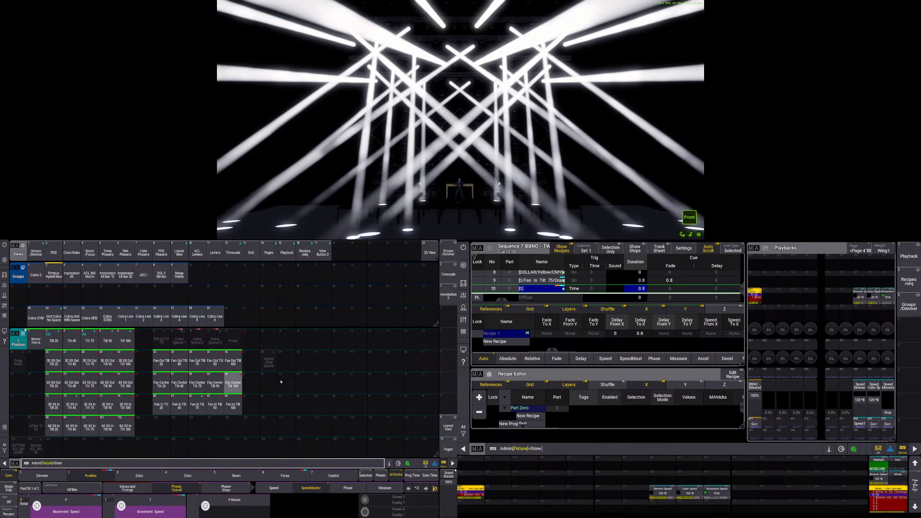
key(s)
click(301, 445)
click(451, 373)
click(273, 342)
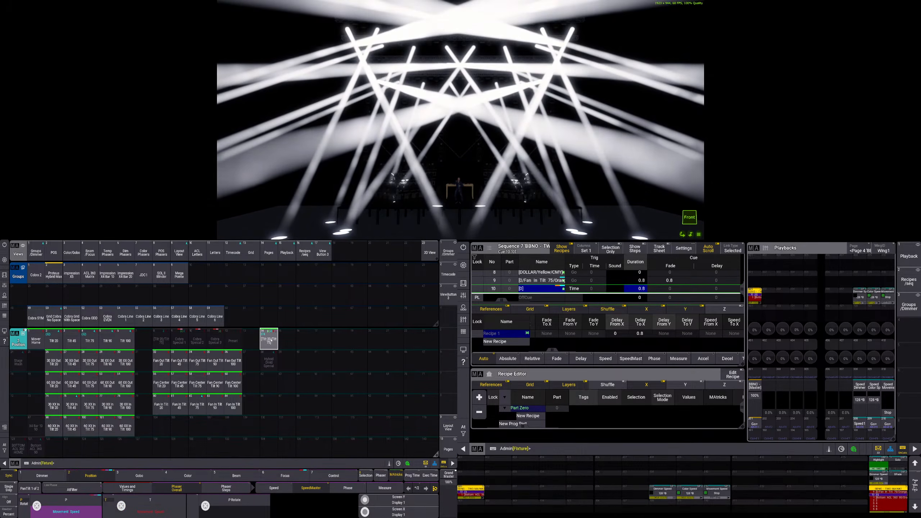
key(ctrl+z)
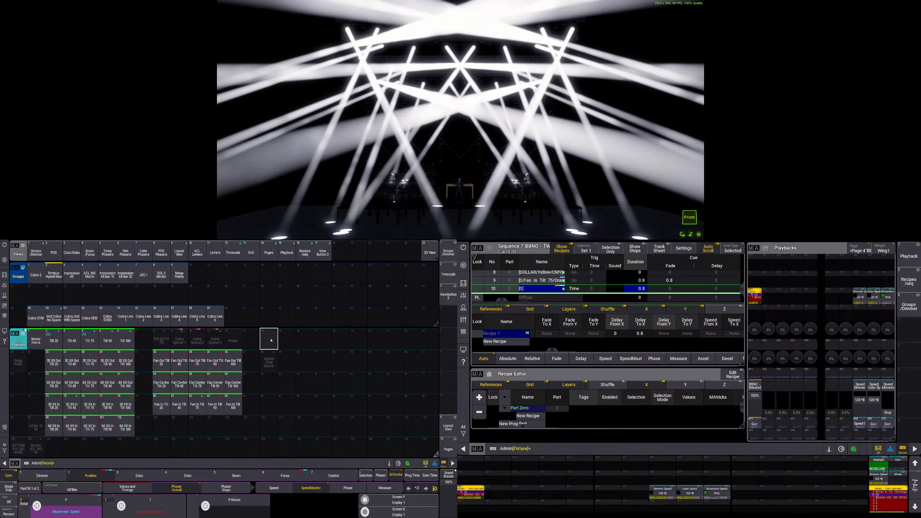
Run the Movement Speed master briefly and stop it with the beams in a different pose
mouse_move(888, 417)
mouse_down()
mouse_move(890, 408)
mouse_move(892, 416)
mouse_up()
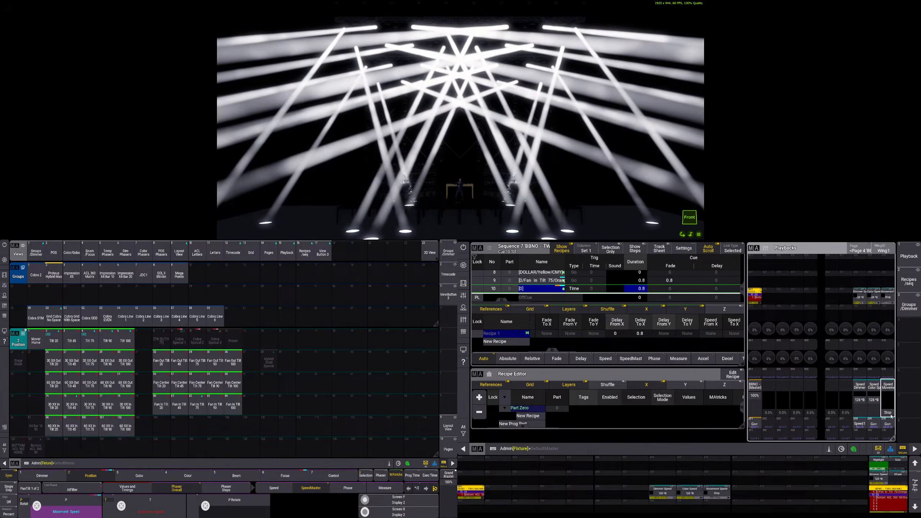
key(Escape)
click(891, 423)
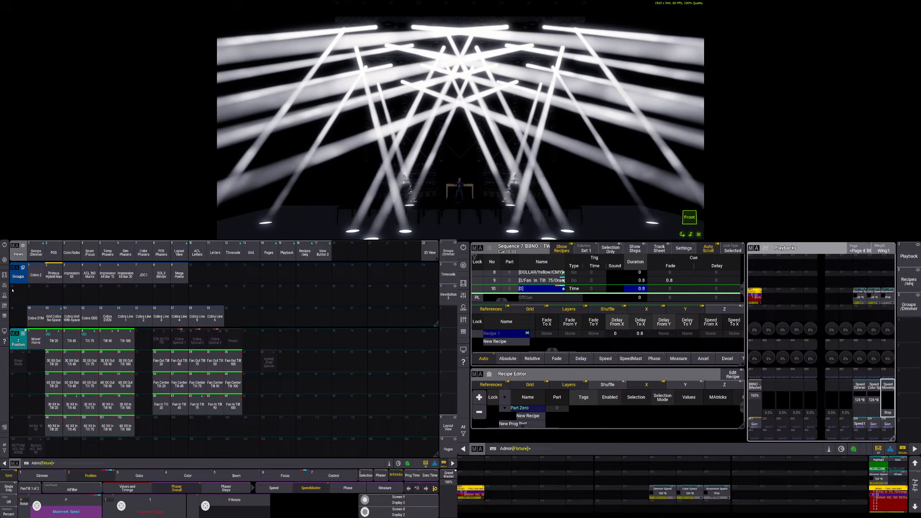
Store the stopped beam pose as a preset in an empty Position pool slot and clear the programmer
click(4, 275)
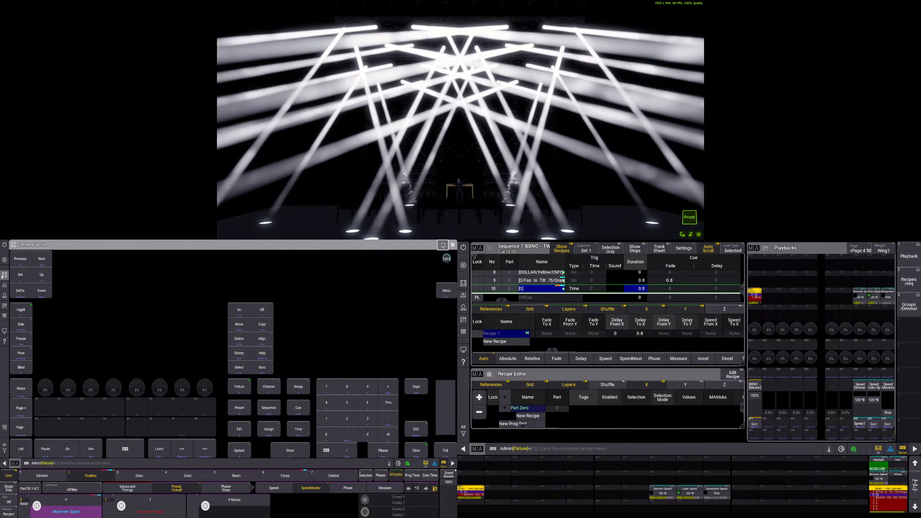
click(4, 275)
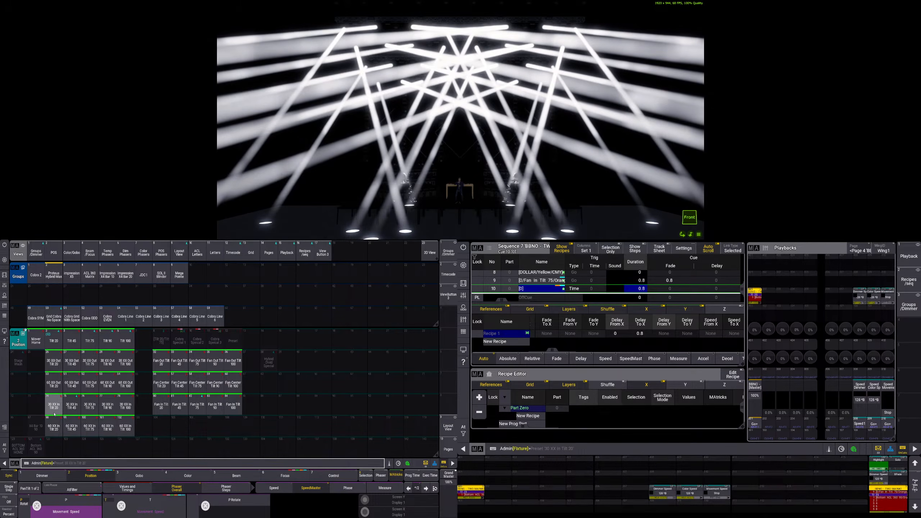
click(886, 411)
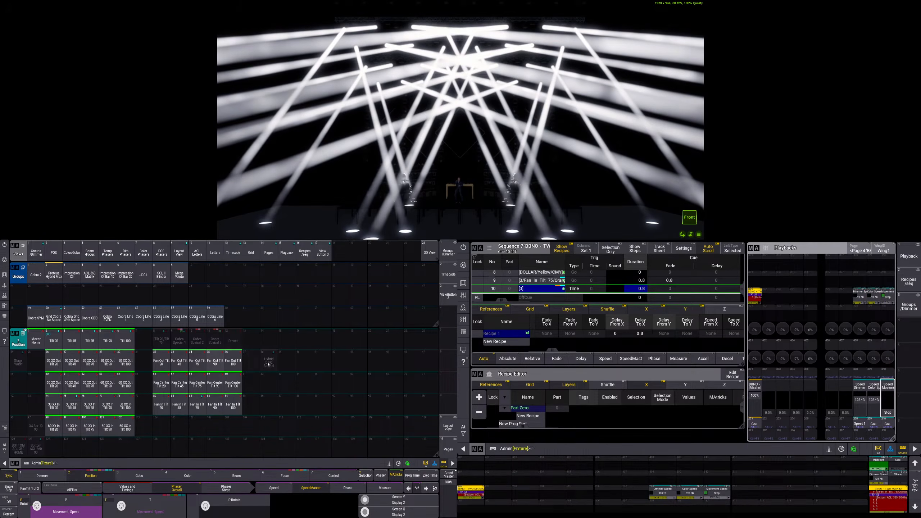
click(285, 364)
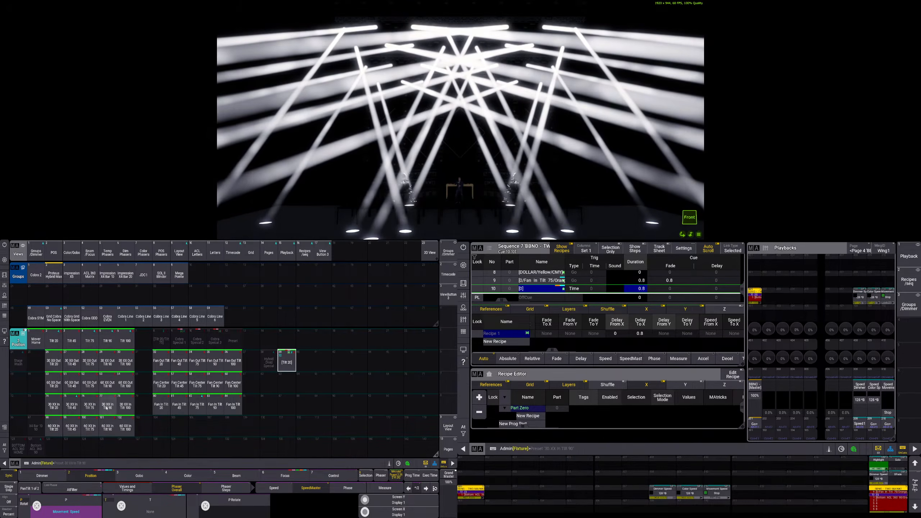
key(c)
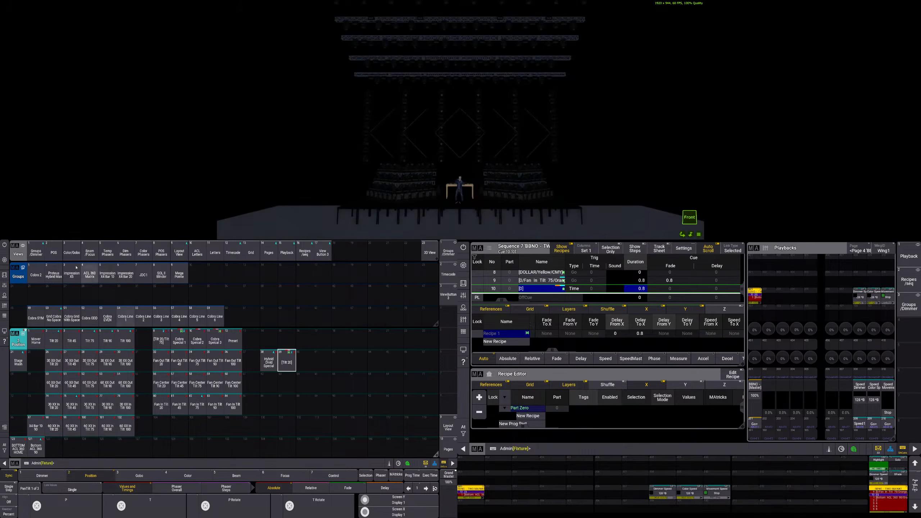
Light the Hybrid Max TOP SYM group and narrow its beams with the ZOOM 0 preset
click(57, 251)
click(36, 252)
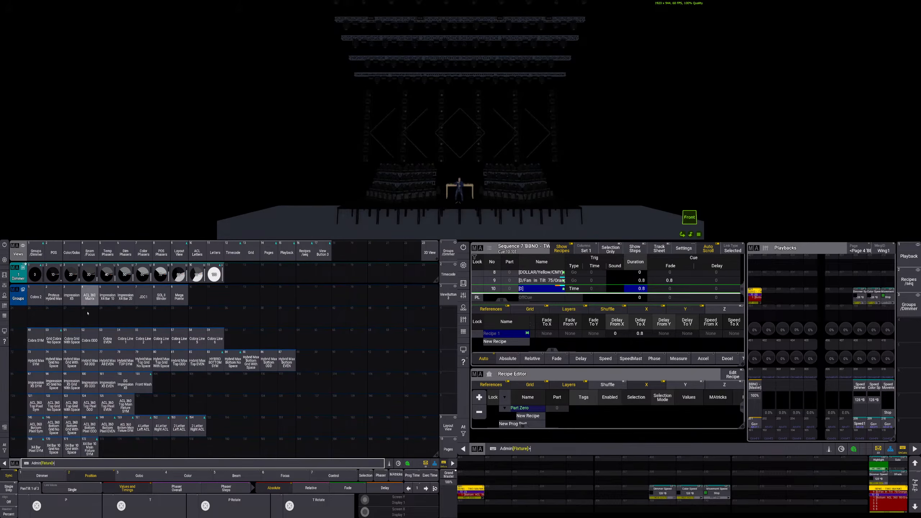
click(125, 361)
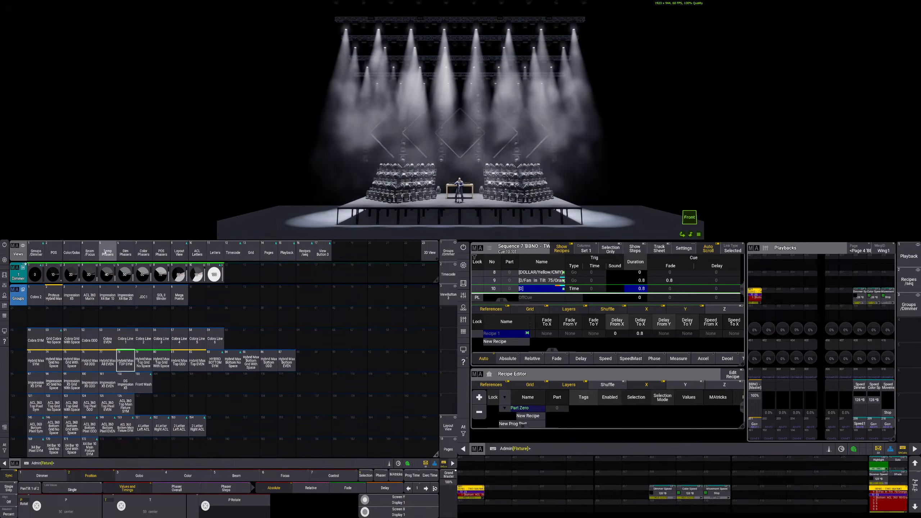
click(90, 252)
click(36, 384)
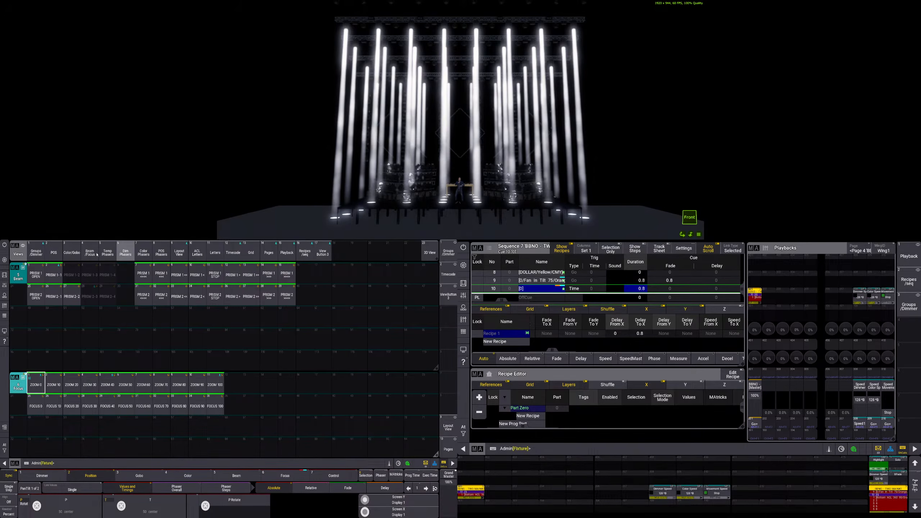
Build a two-step position phaser with Tilt 20 in step 1 and Tilt 75 in step 2
click(54, 252)
click(54, 340)
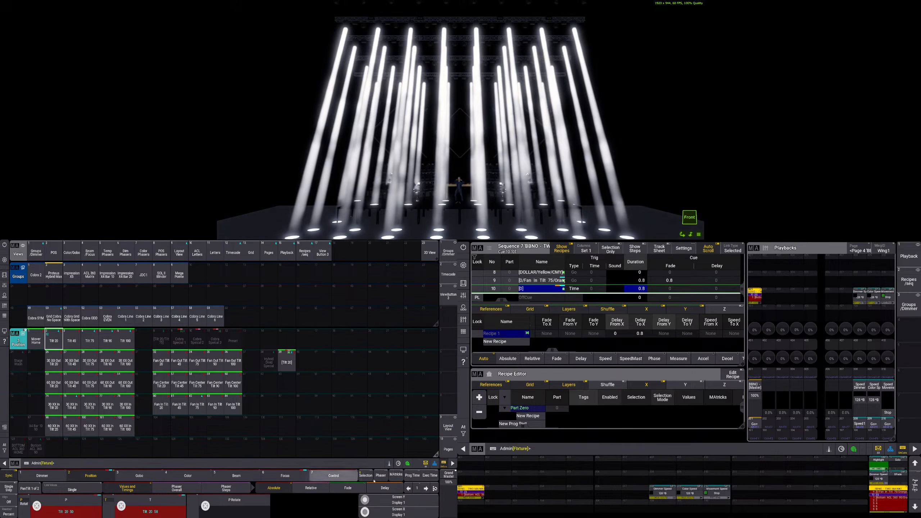
click(426, 488)
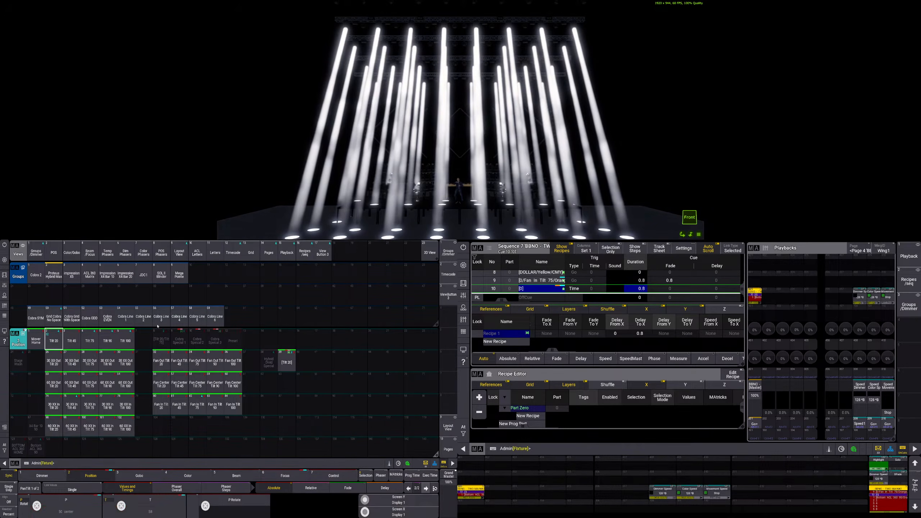
click(94, 344)
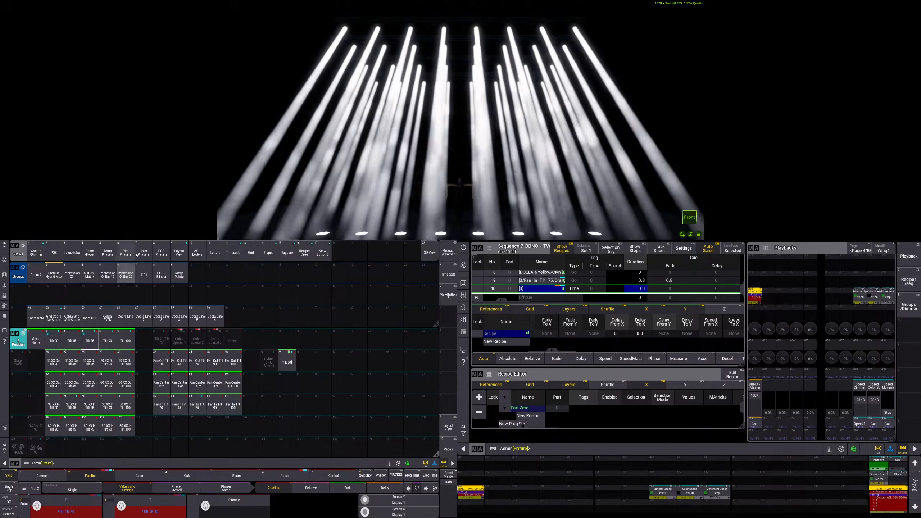
Select both steps of the position phaser in the Phaser Editor and shape them into a circle
click(161, 253)
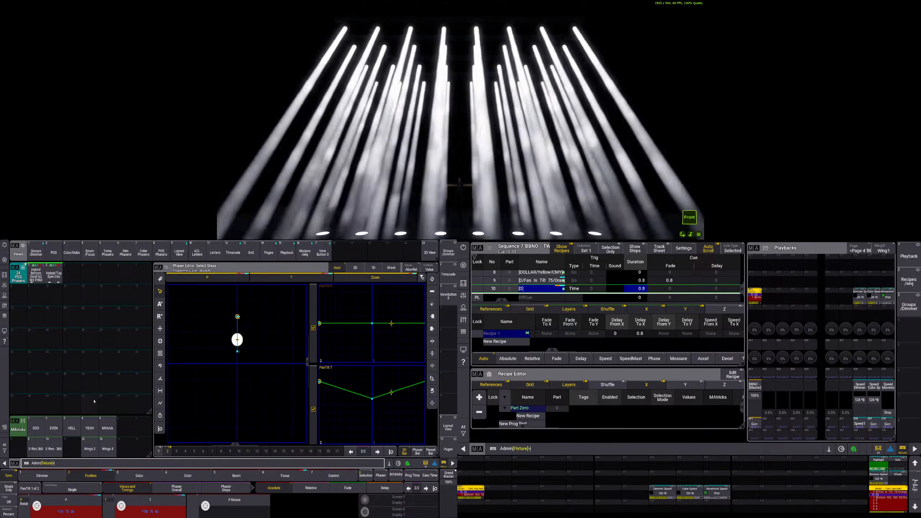
click(391, 451)
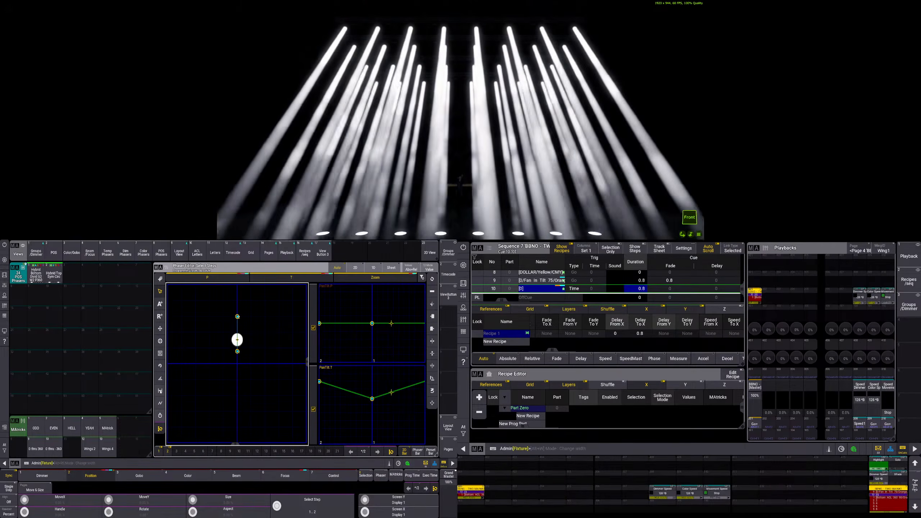
click(160, 403)
click(432, 317)
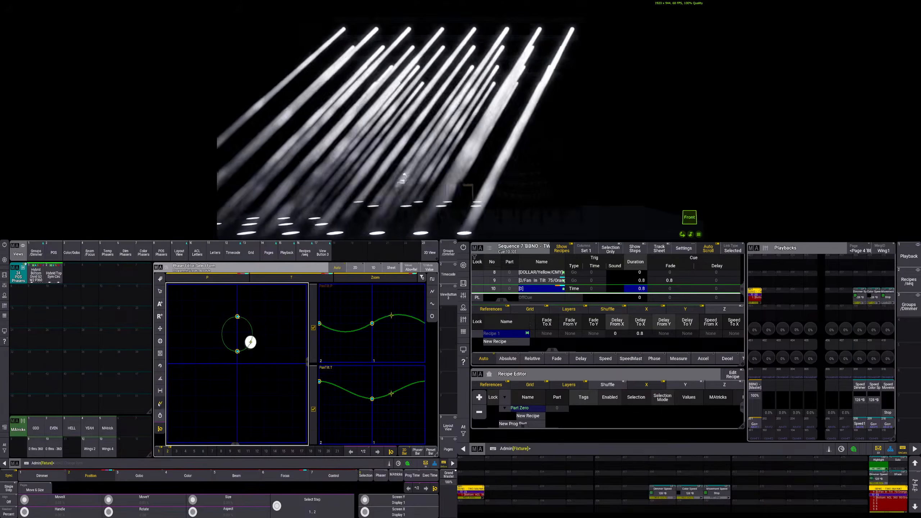
Spread the circle's phase over 360 degrees with MAtricks groups 4, wings 2 and the Mirror transformation
click(160, 380)
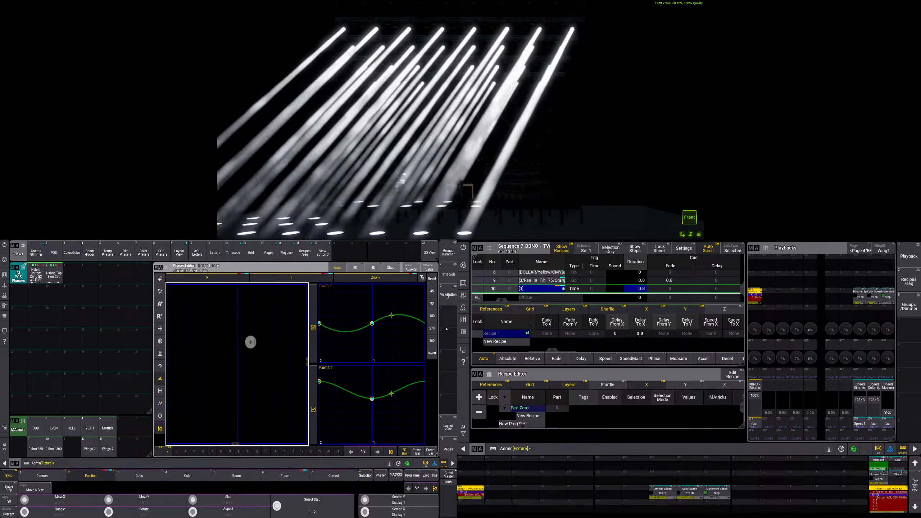
click(397, 474)
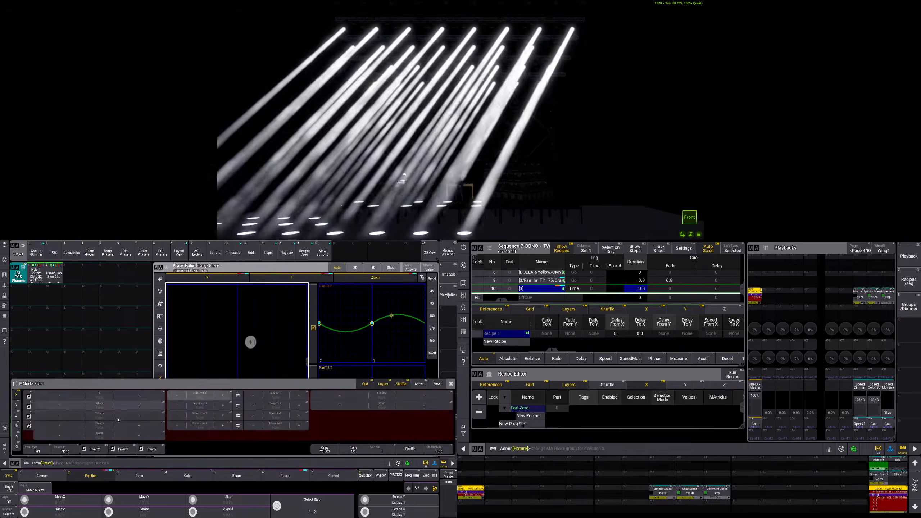
scroll(102, 420, up, 3)
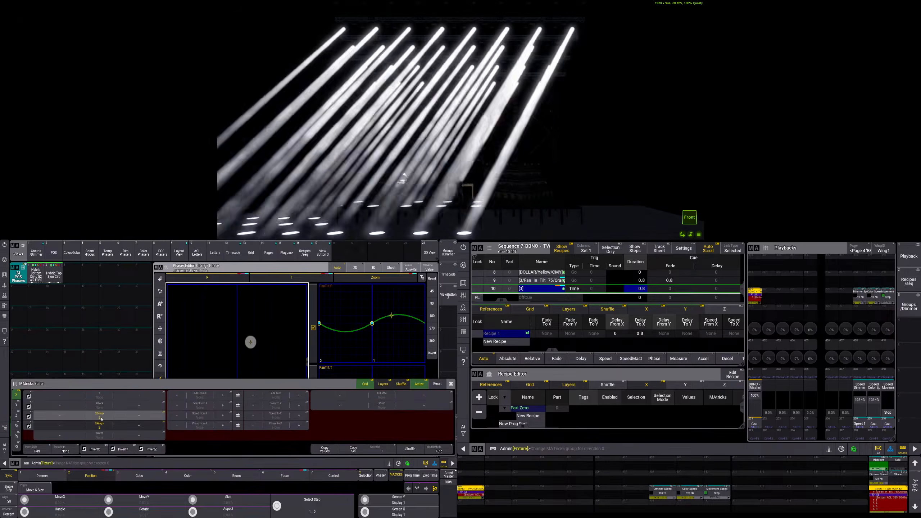
click(432, 341)
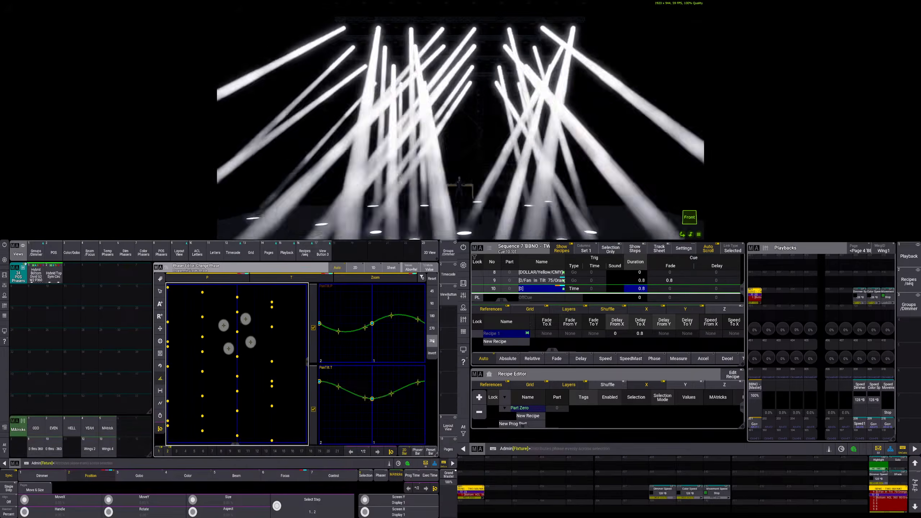
click(397, 474)
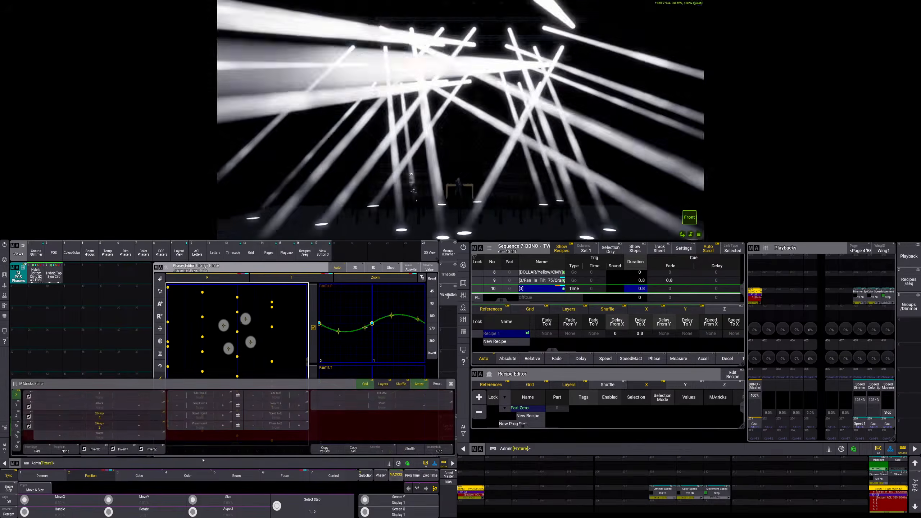
click(67, 450)
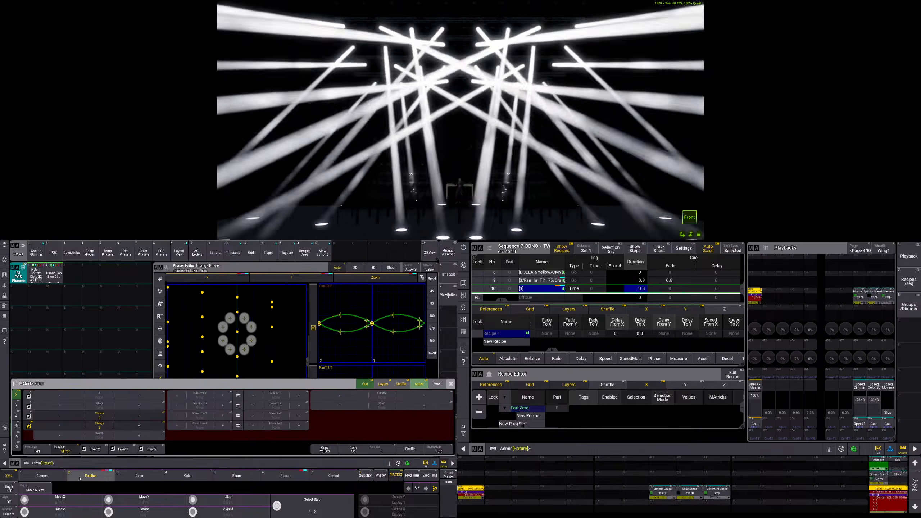
Set the speed master of the circle phaser's pan and tilt to Movement Speed
click(98, 475)
click(311, 488)
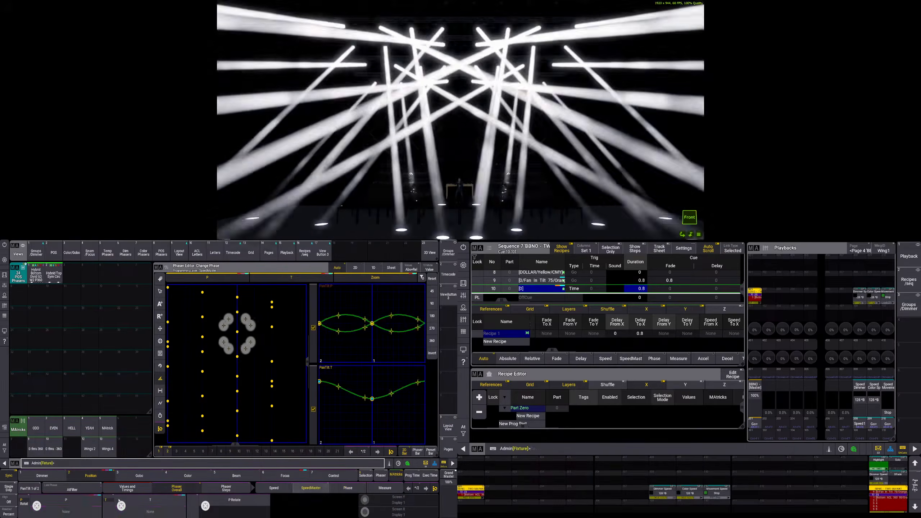
click(150, 508)
click(314, 358)
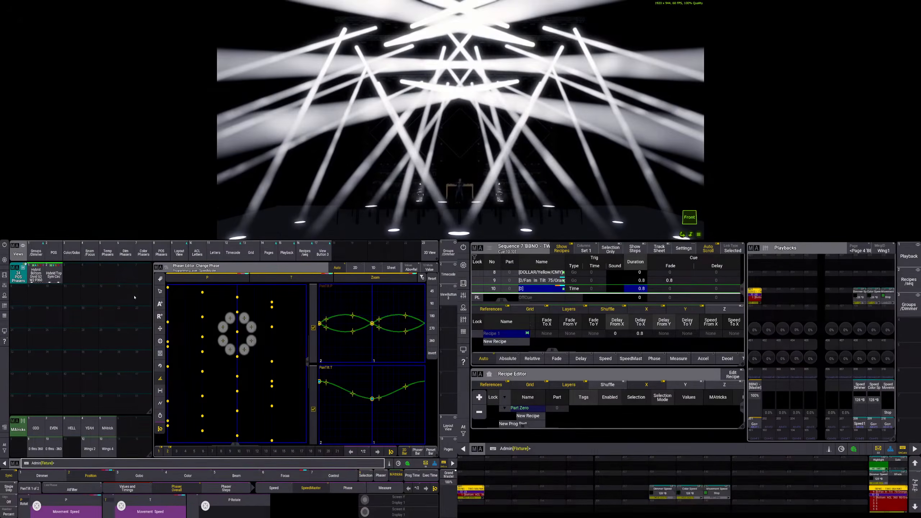
Store the circle phaser in the next empty POS Phasers slot and label it "Hybrid Top Sym Circ G4 W2"
click(74, 278)
drag(73, 277, 72, 253)
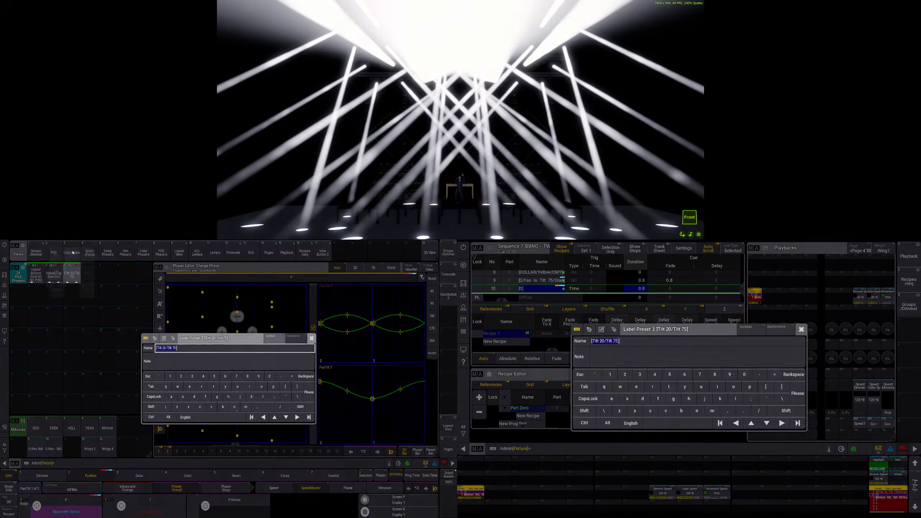
text(Top)
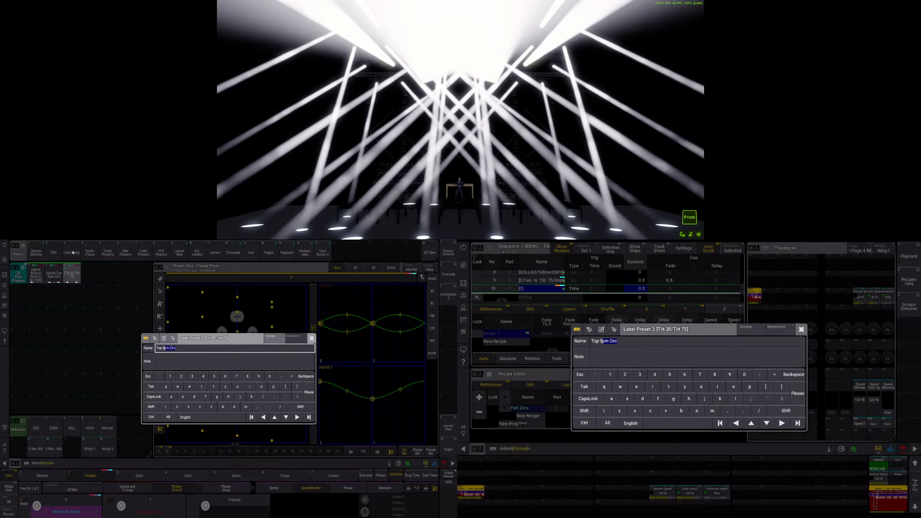
text(brid)
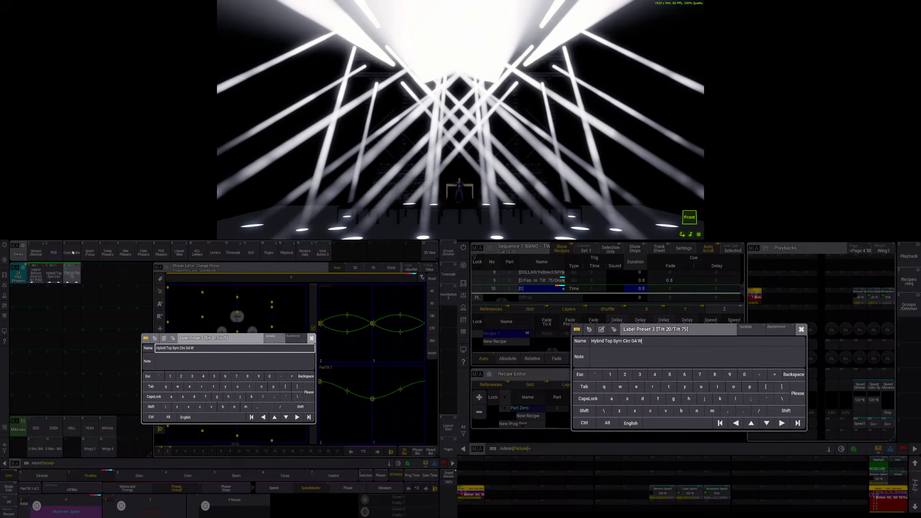
key(Return)
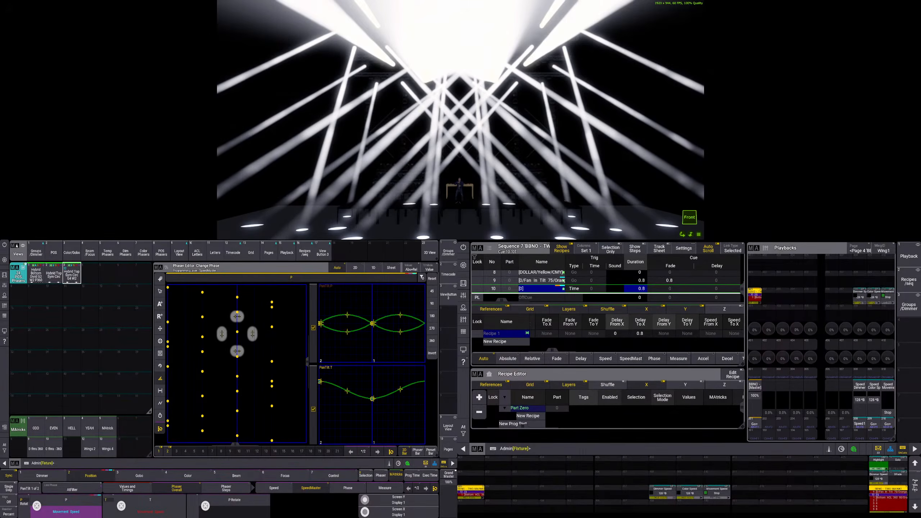
Run the Movement Speed master slowly, and bring it to Stop to freeze the circle phaser in a new pose
click(890, 412)
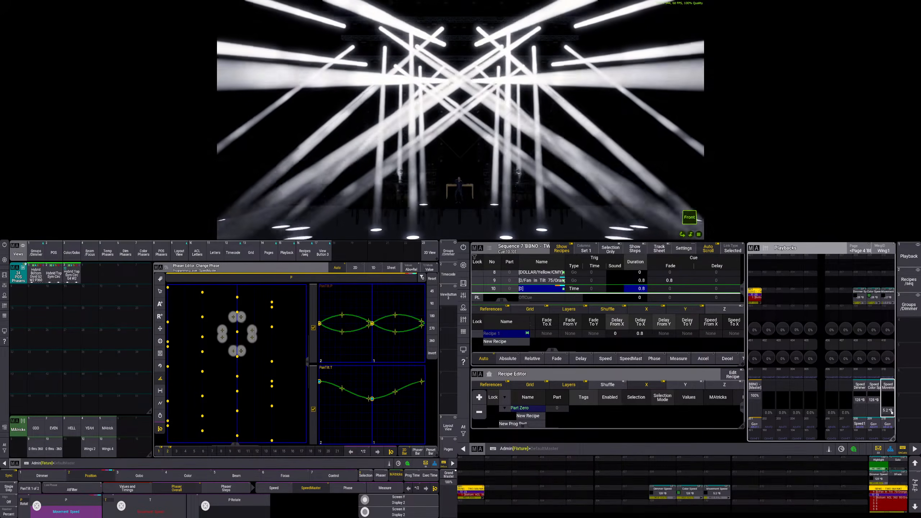
click(892, 413)
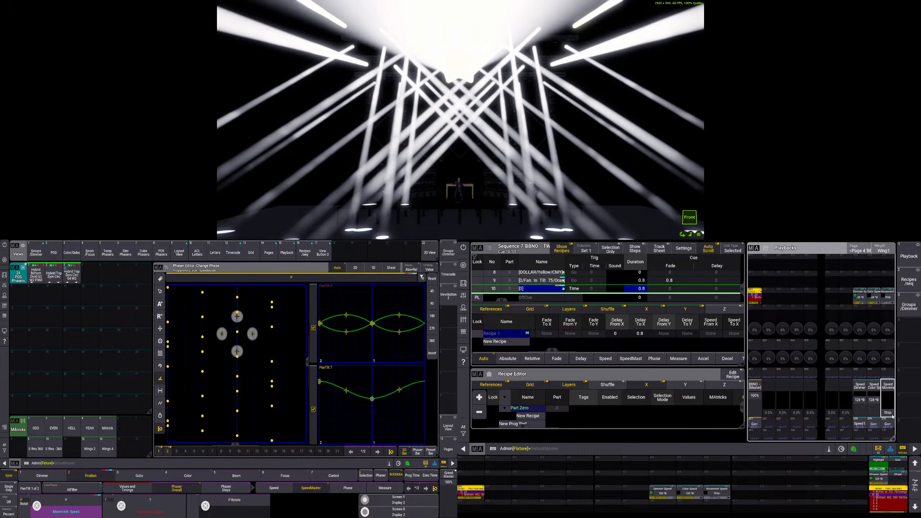
drag(892, 414, 893, 430)
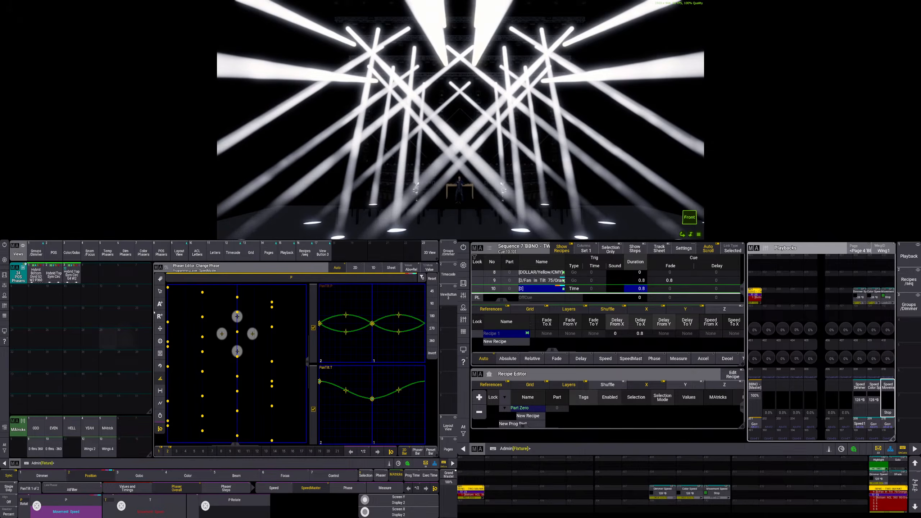
Capture the frozen beam positions and store them as a preset in the second hybrid top slot of the Position pool
text(Stomp)
key(shift+s)
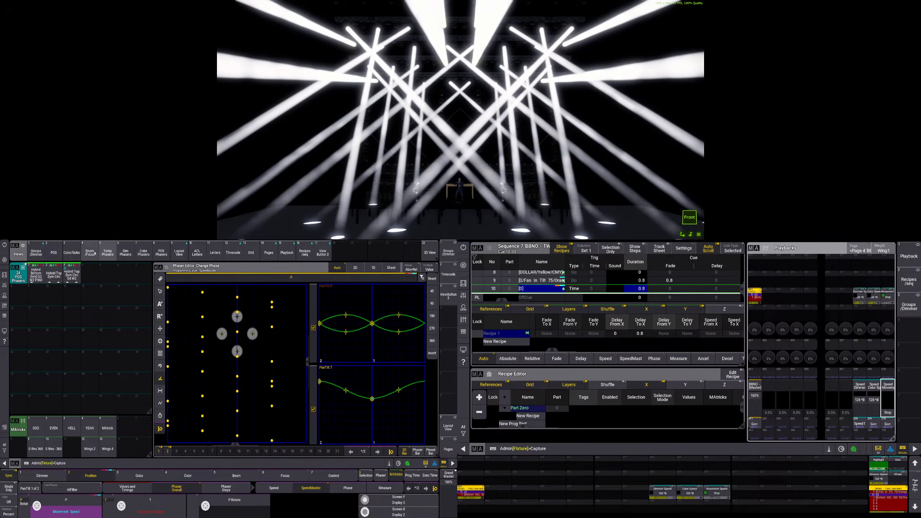
key(Return)
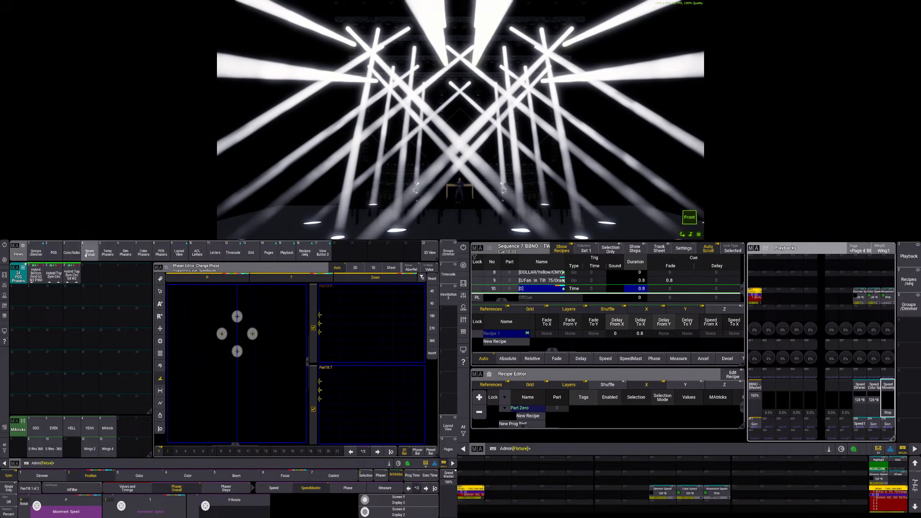
click(56, 255)
click(307, 357)
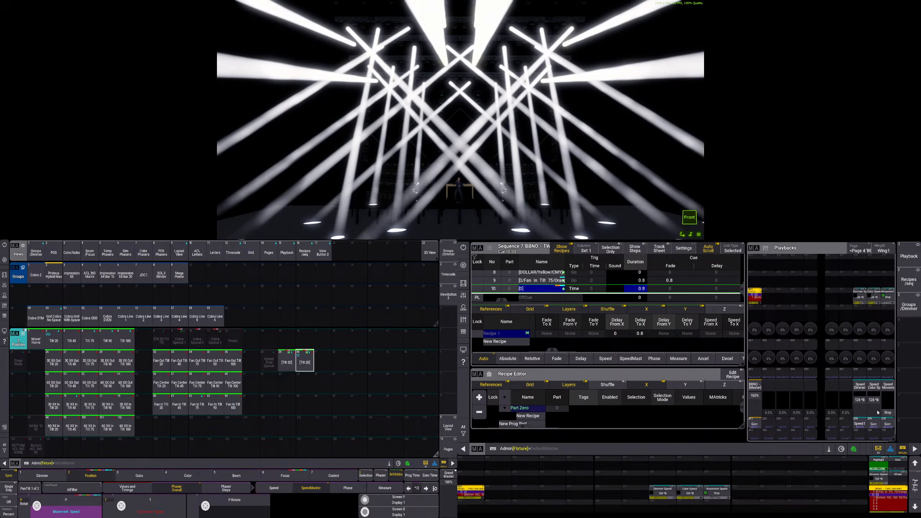
Raise the Movement Speed master from Stop and apply the "Hybrid Top Sym Circ G4 W2" phaser again
click(888, 412)
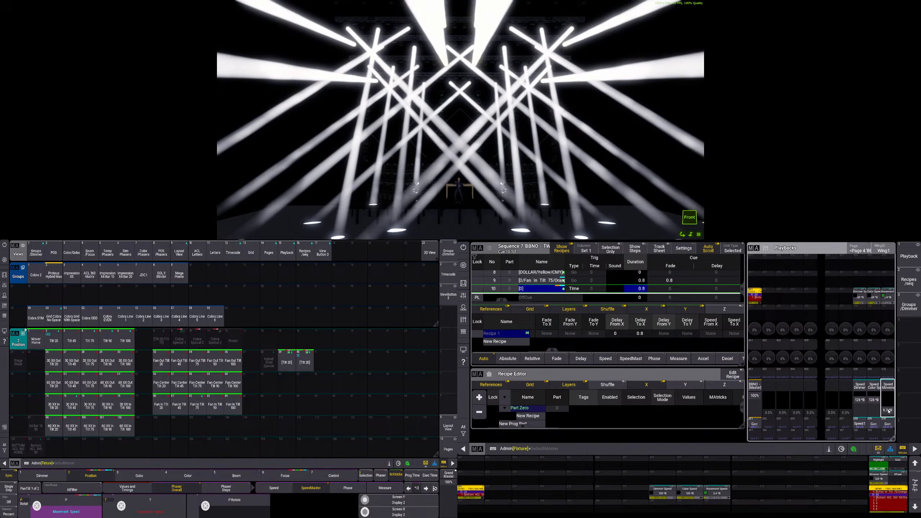
click(108, 252)
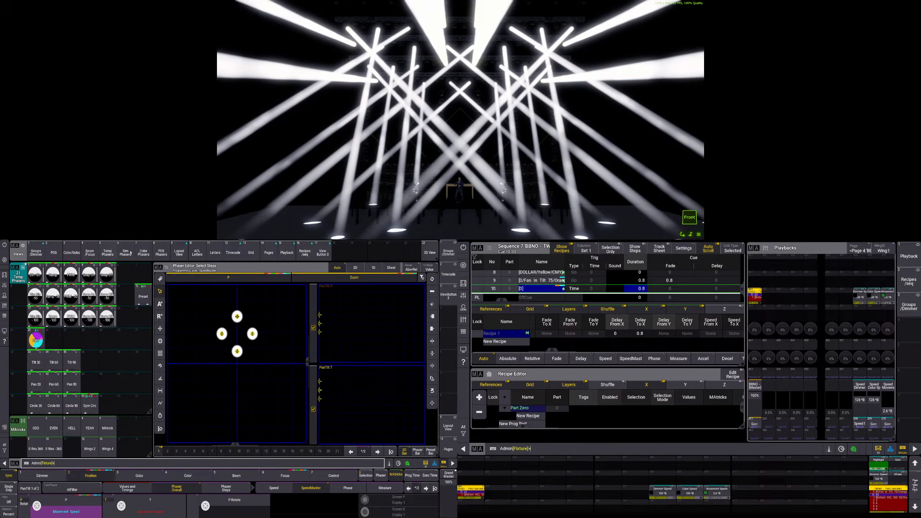
click(162, 252)
click(72, 273)
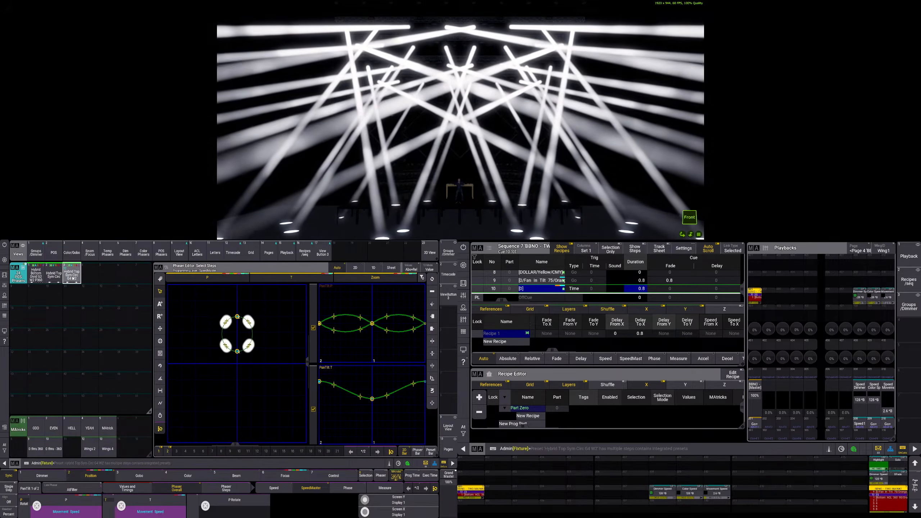
click(54, 254)
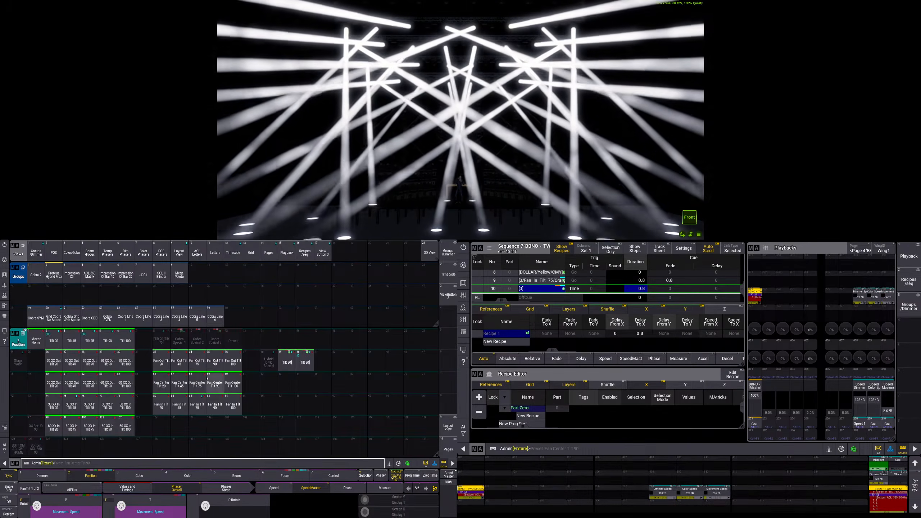
Adjust the Movement Speed master until the beams form another look, and freeze the movement at Stop
drag(882, 405, 888, 421)
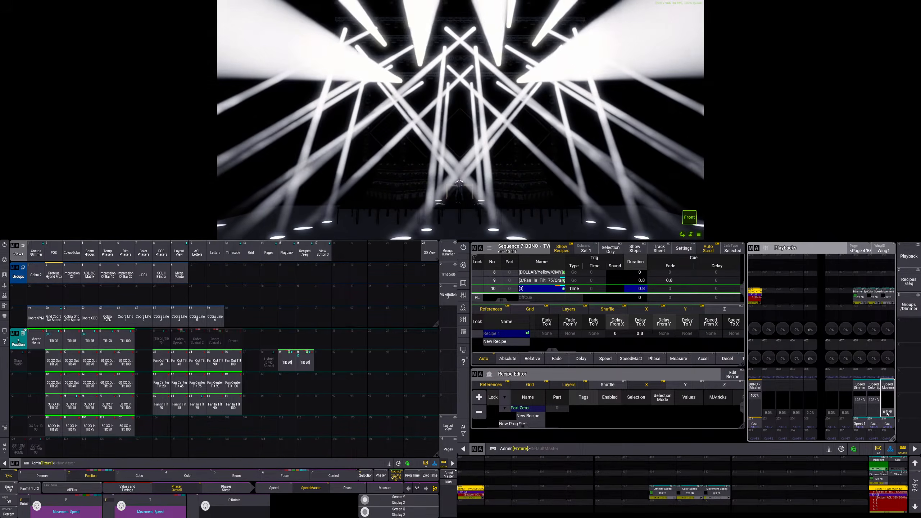
click(888, 415)
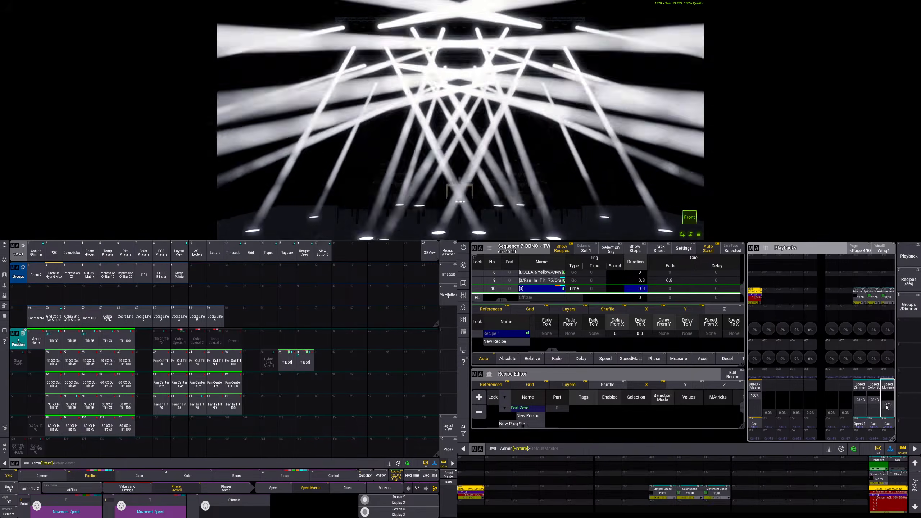
drag(887, 415, 888, 418)
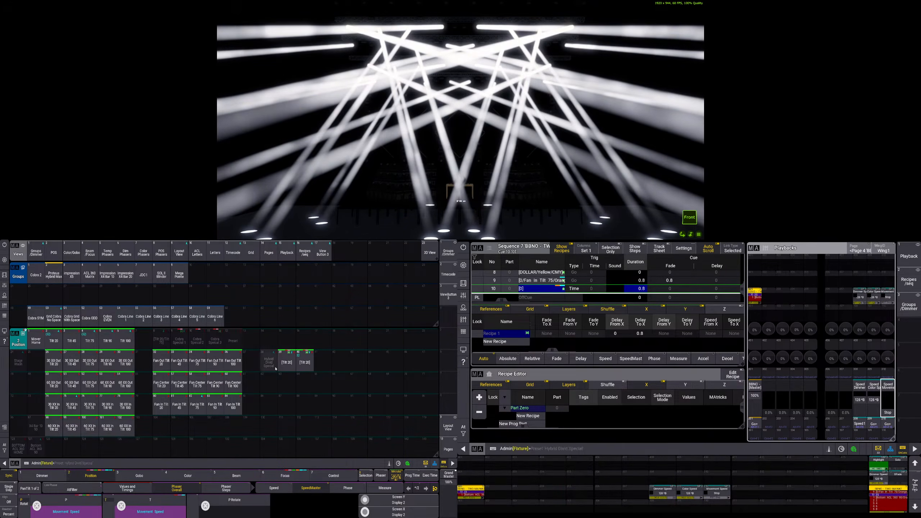
Capture the stopped beam look and store it in the next empty Position preset slot after the two hybrid top presets
key(shift+s)
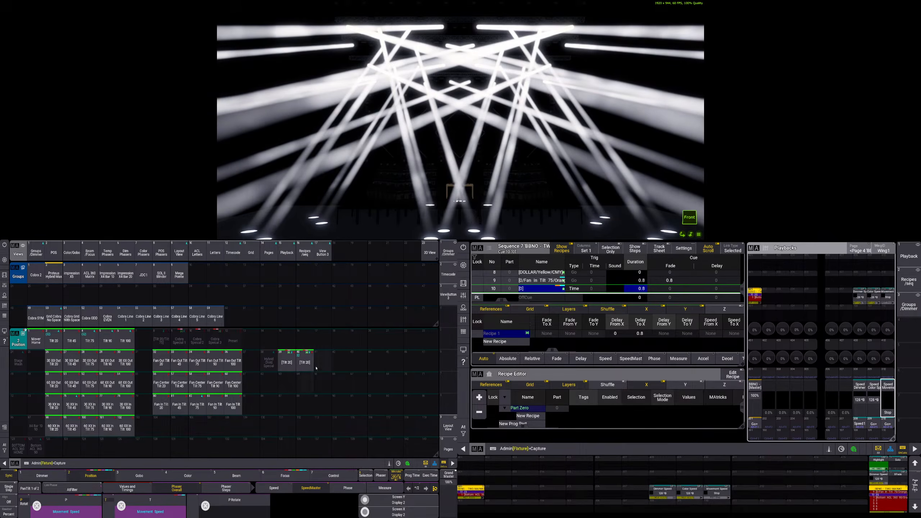
click(318, 366)
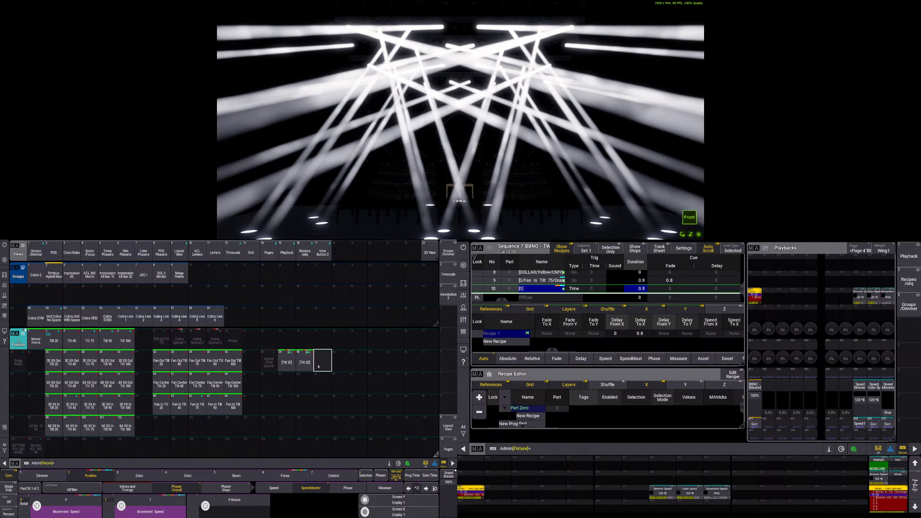
click(319, 367)
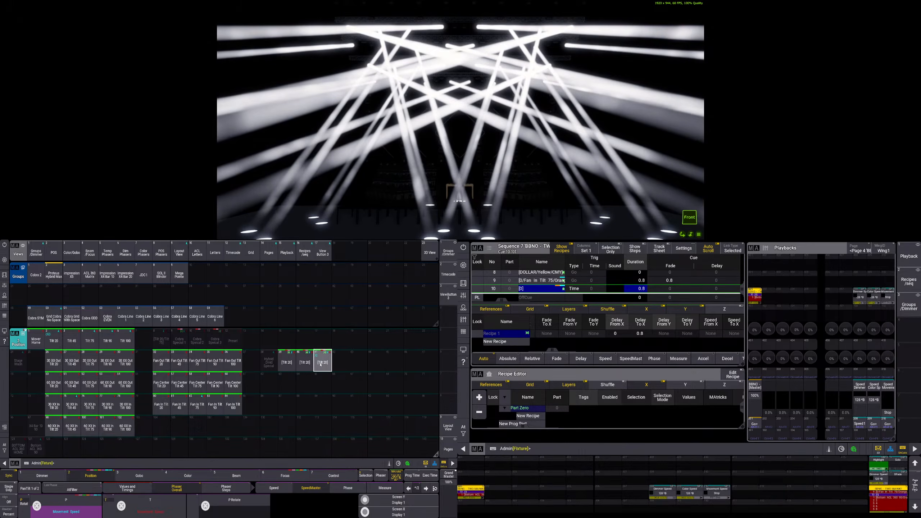
Recall the three stored hybrid top position presets in turn and compare their beam looks in the 3D view
click(304, 363)
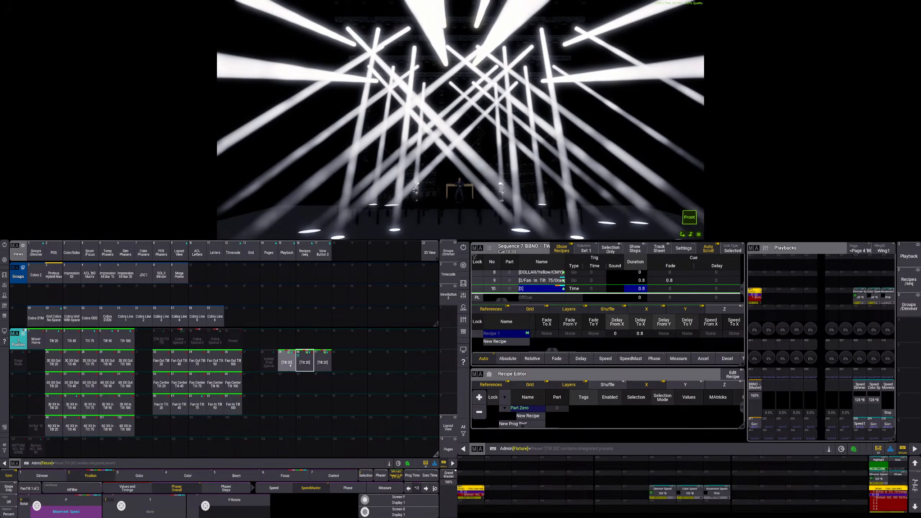
click(305, 364)
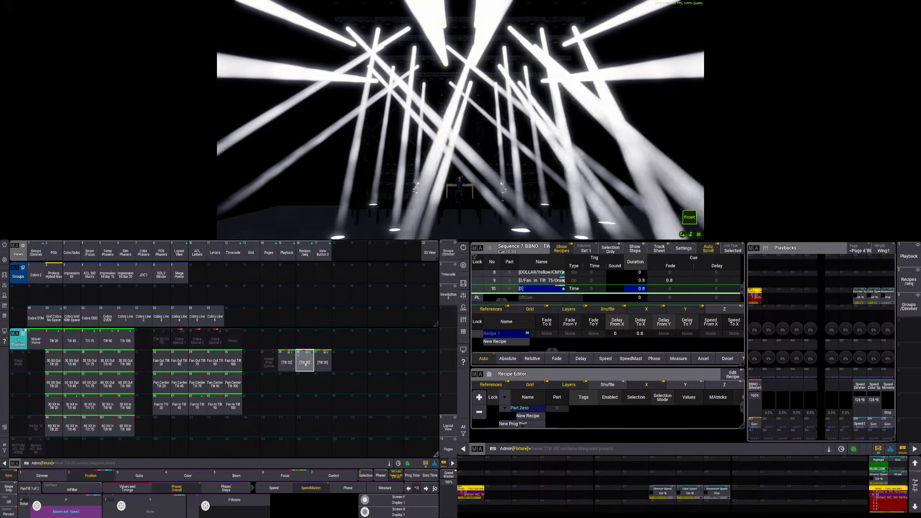
click(286, 364)
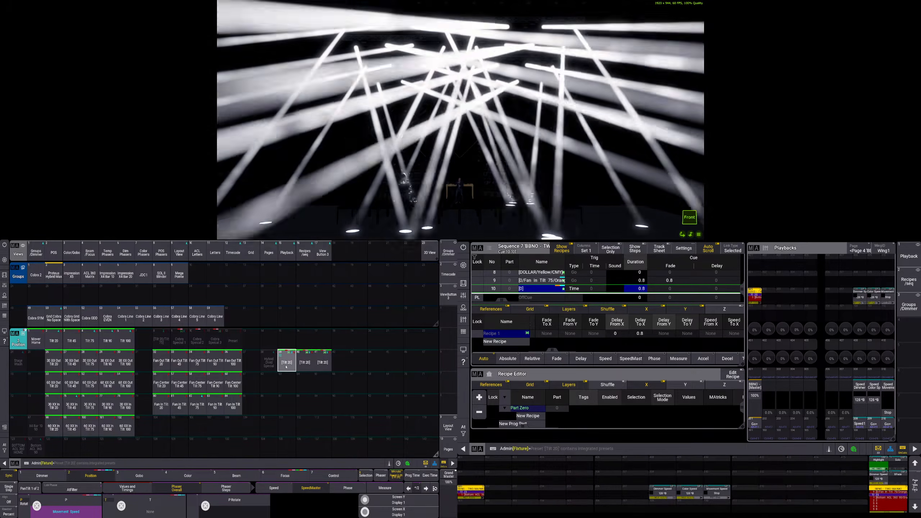
click(302, 363)
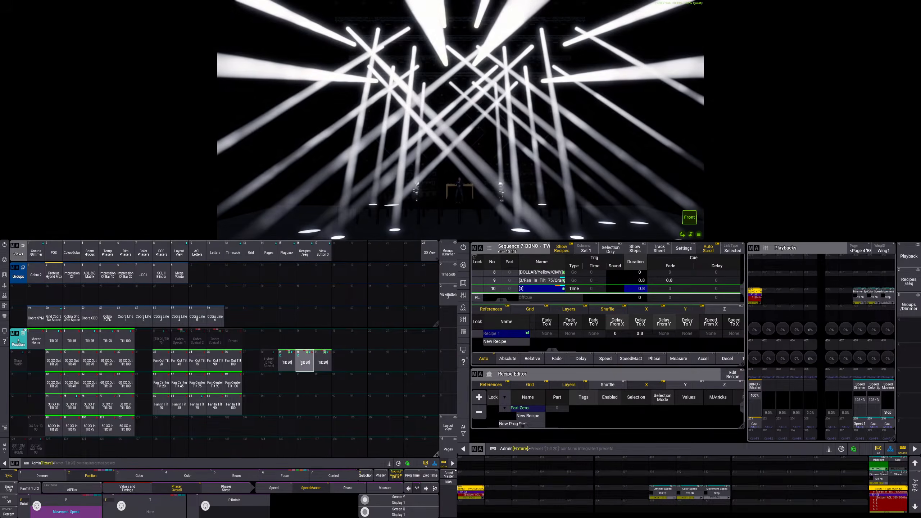
click(322, 363)
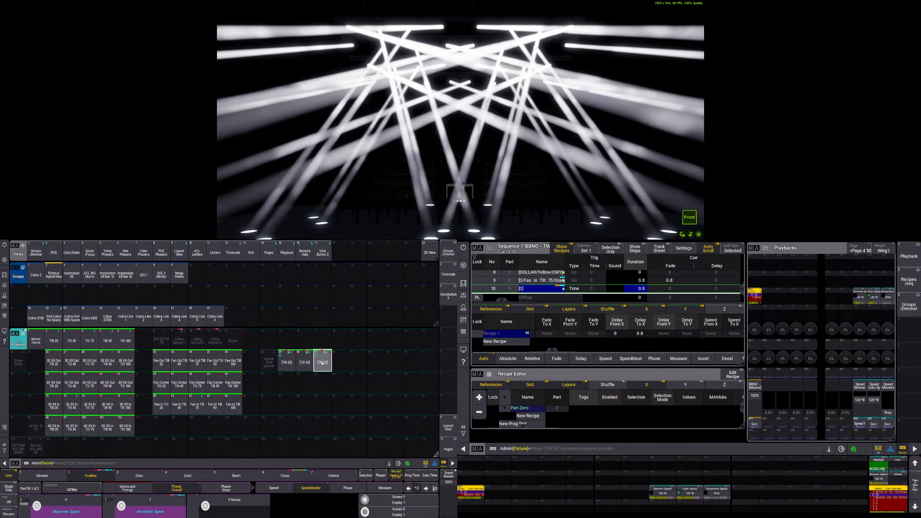
click(289, 363)
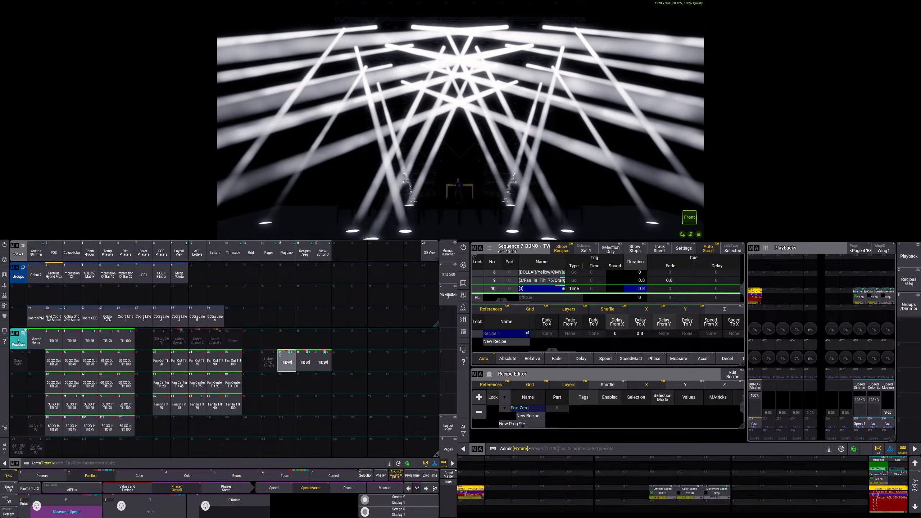
click(304, 362)
click(323, 362)
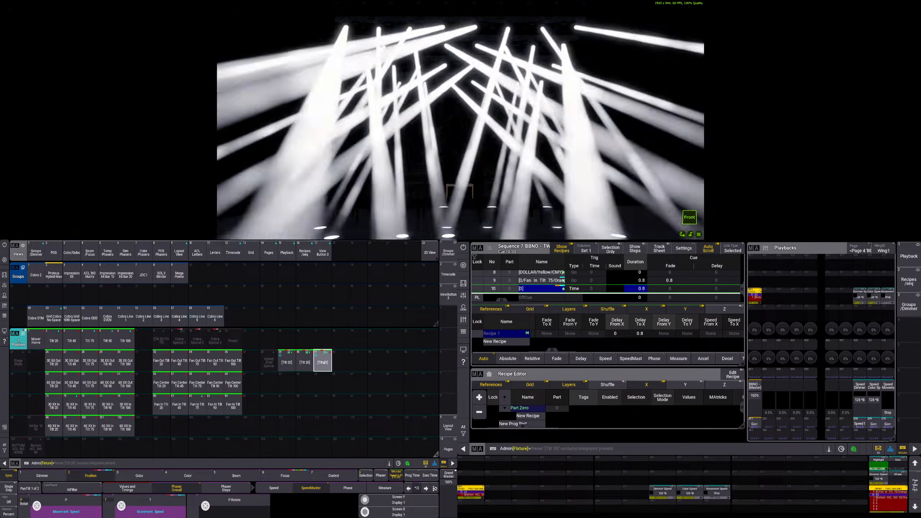
click(302, 362)
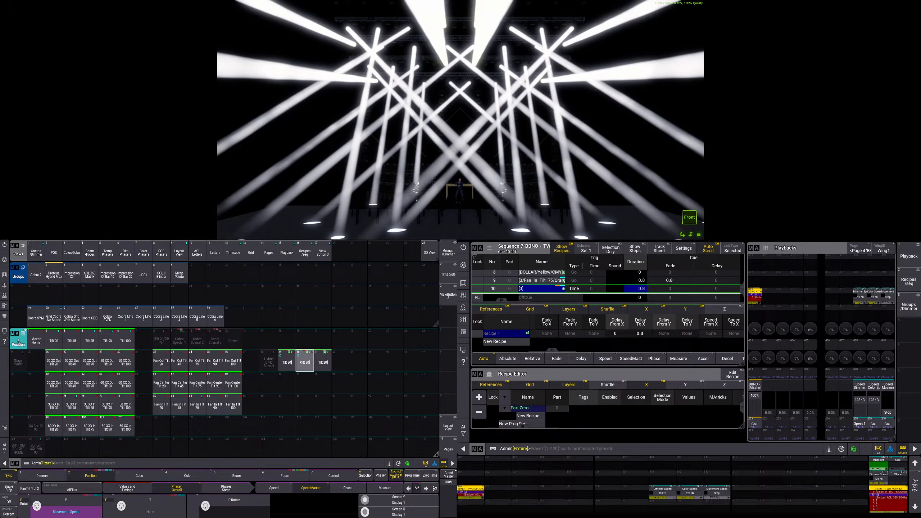
click(323, 362)
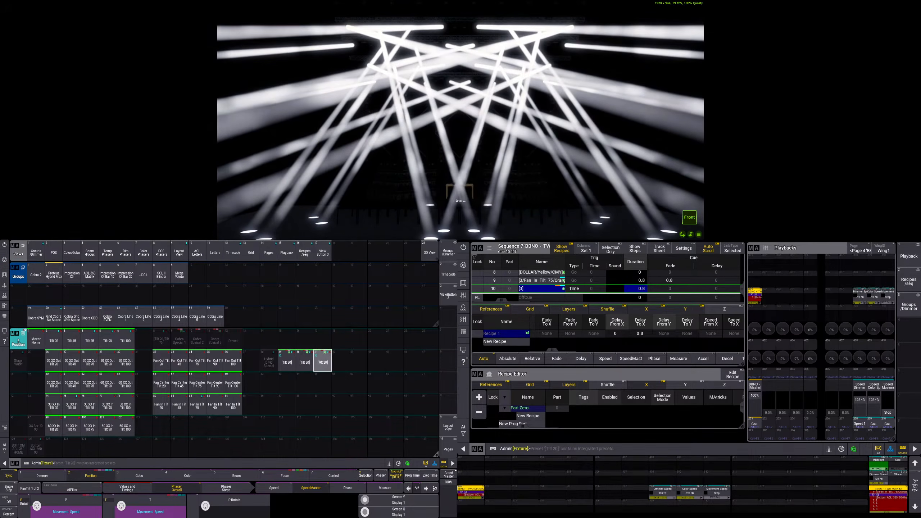
click(306, 362)
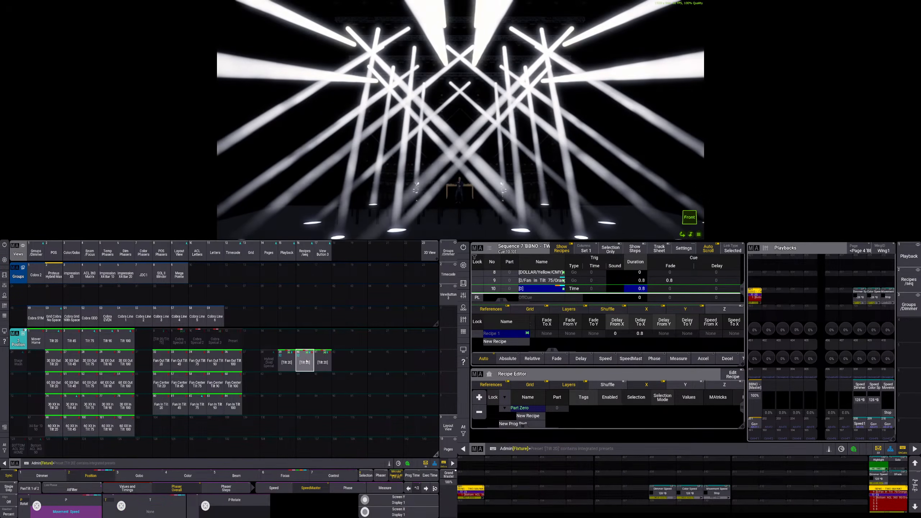
click(287, 362)
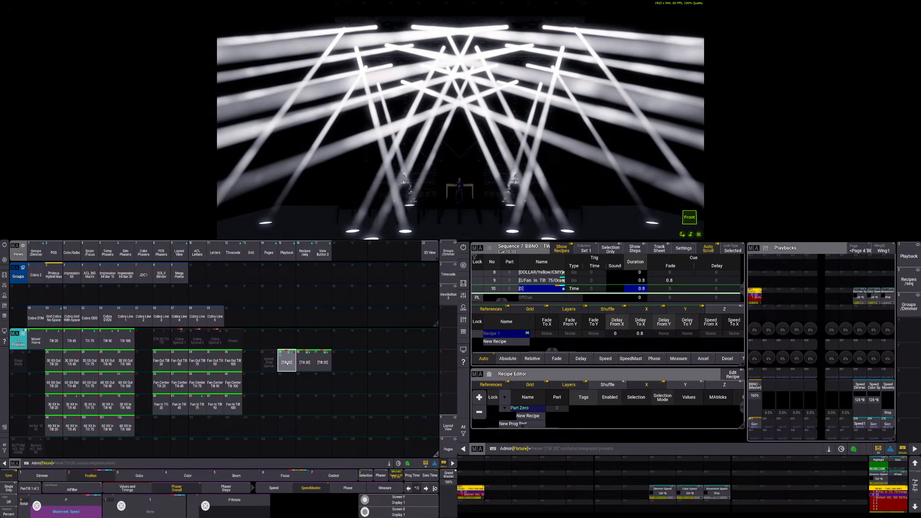
Label the first of the three hybrid top position presets "Hybrid Top Special 1"
right_click(286, 364)
text(Hyrbid)
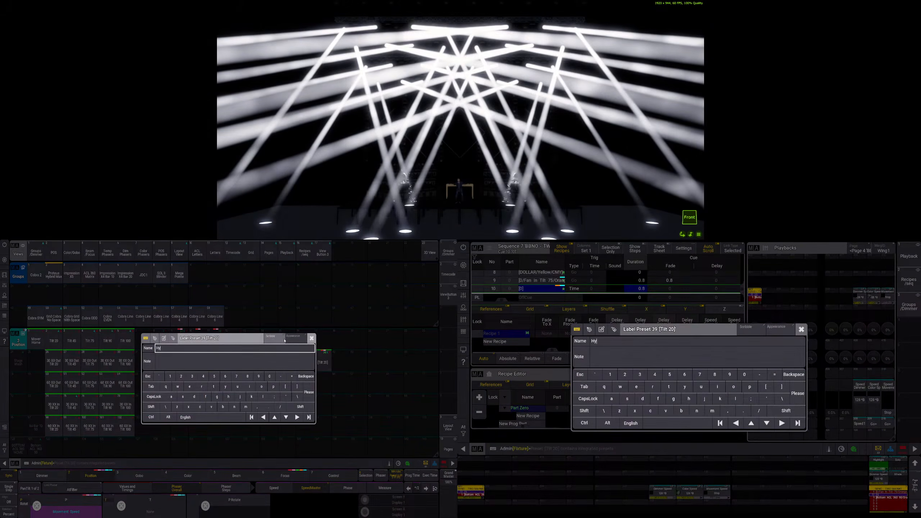
key(BackSpace)
key(BackSpace)
key(BackSpace)
key(BackSpace)
key(BackSpace)
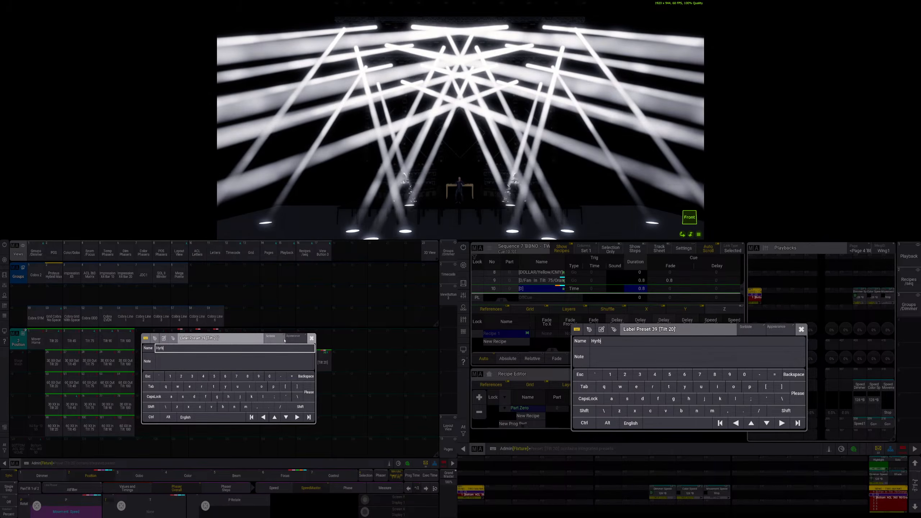
text(ybrid Top Spe)
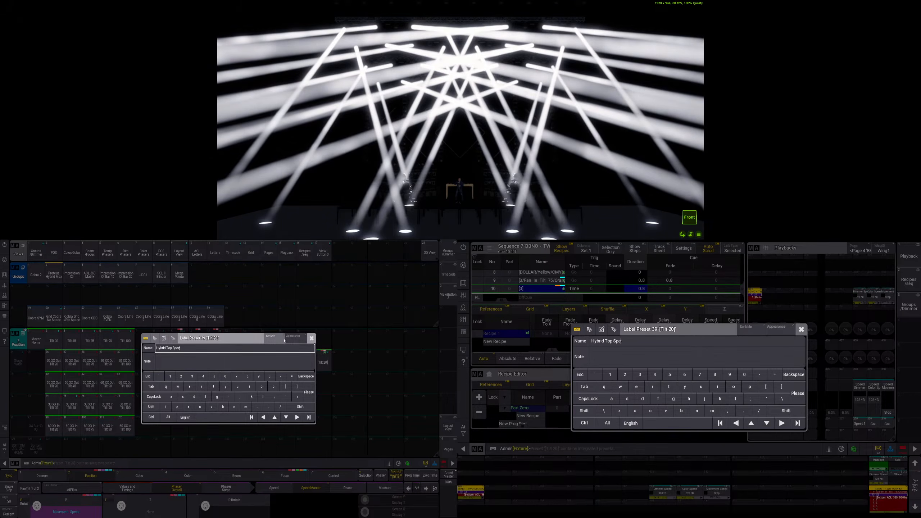
key(Return)
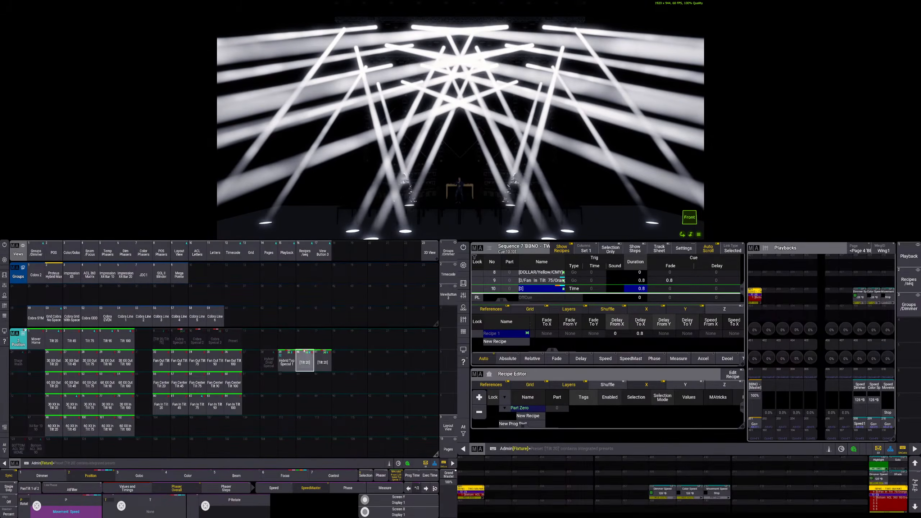
Label the second hybrid top position preset "Hybrid Top Special 2"
drag(305, 360, 305, 342)
text(Hybrid Top Serp)
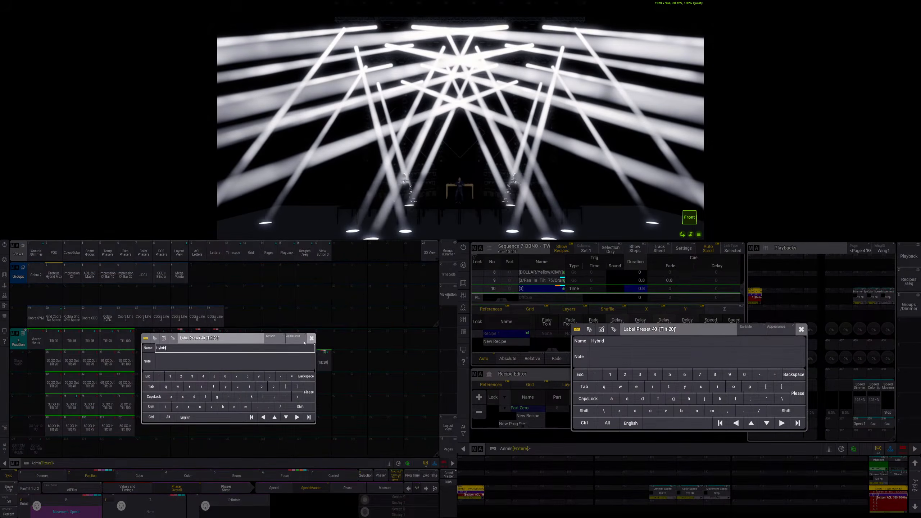
key(BackSpace)
key(BackSpace)
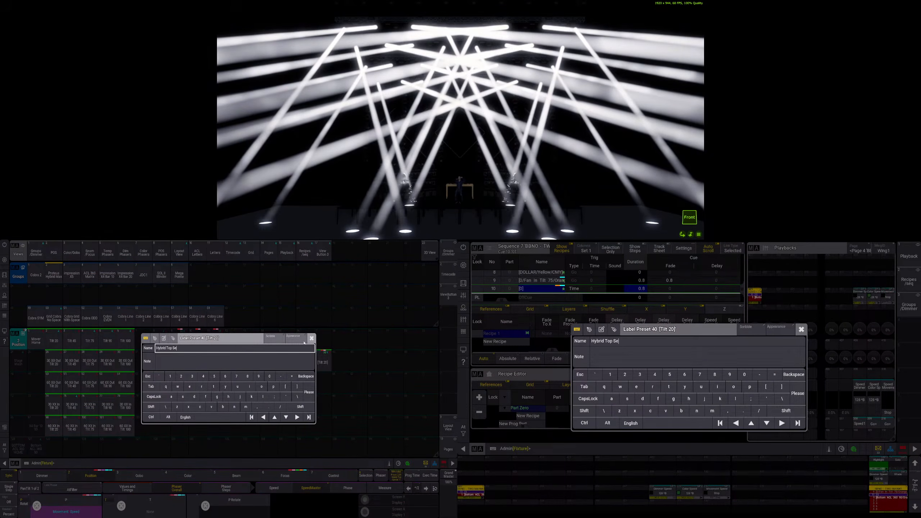
text(cial 2)
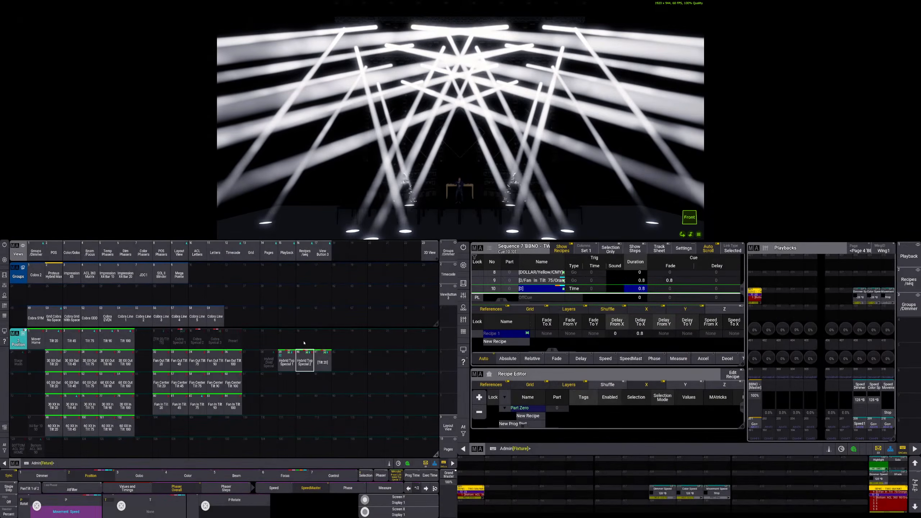
key(Return)
Label the third hybrid top position preset "Hybrid Top Special 3"
text(H)
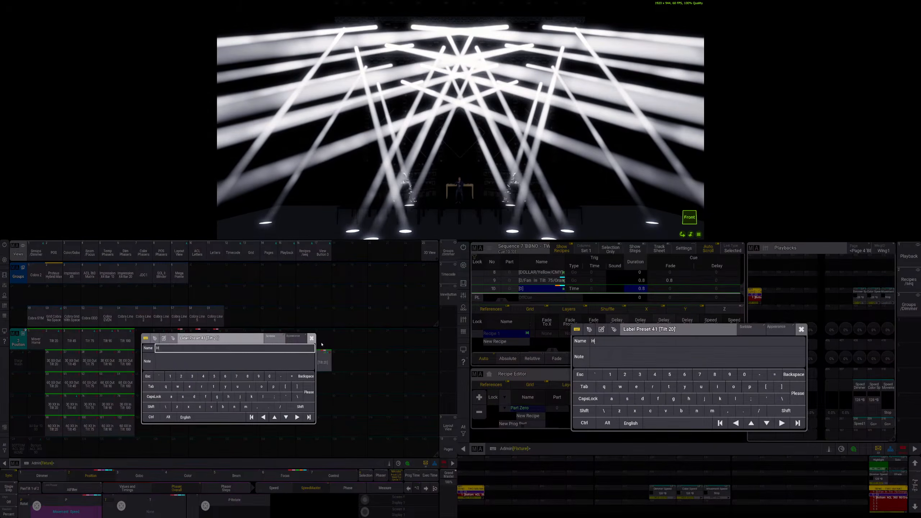
text(ybrid Top Speical)
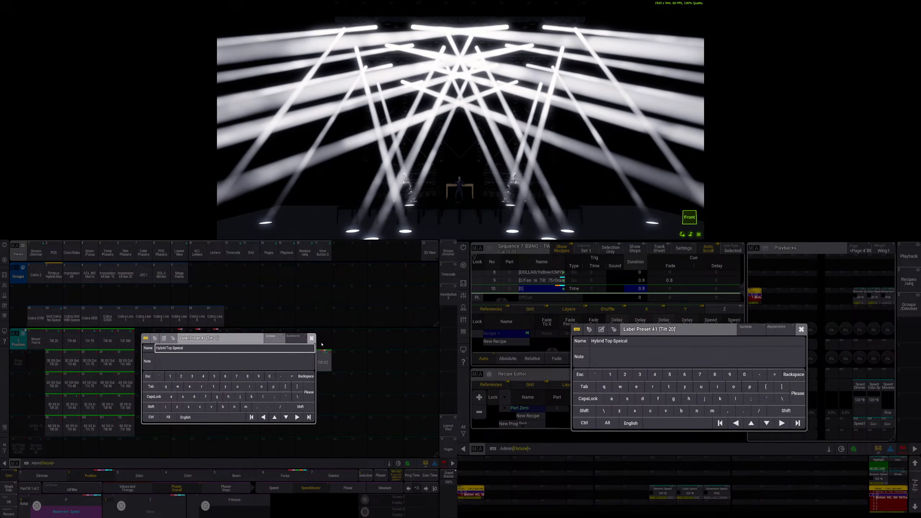
key(Return)
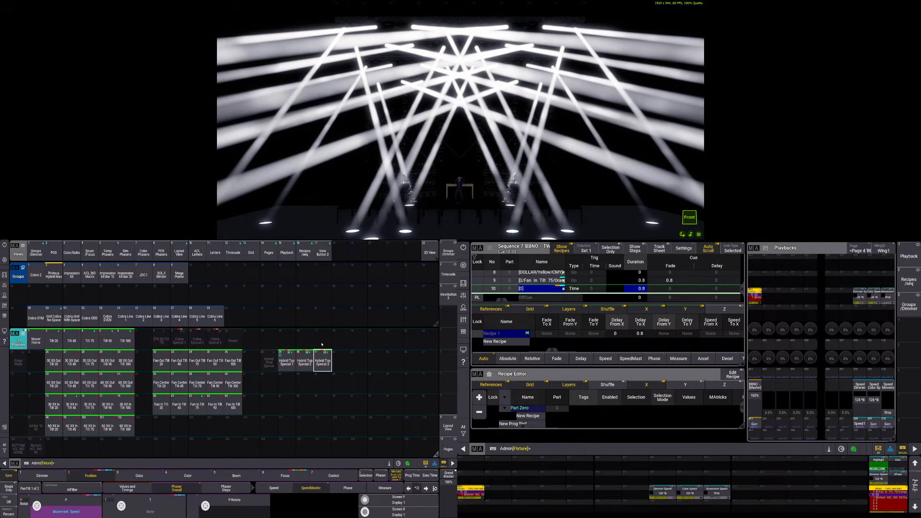
Compare the beam looks of the three Hybrid Top Special position presets in the 3D view and clear the programmer
click(290, 363)
click(303, 364)
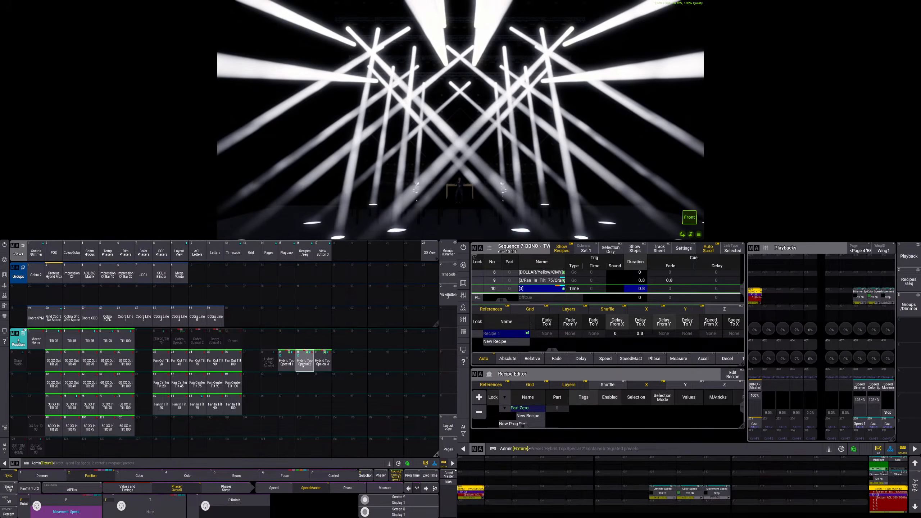
key(Escape)
key(Escape)
key(Escape)
click(304, 365)
click(303, 365)
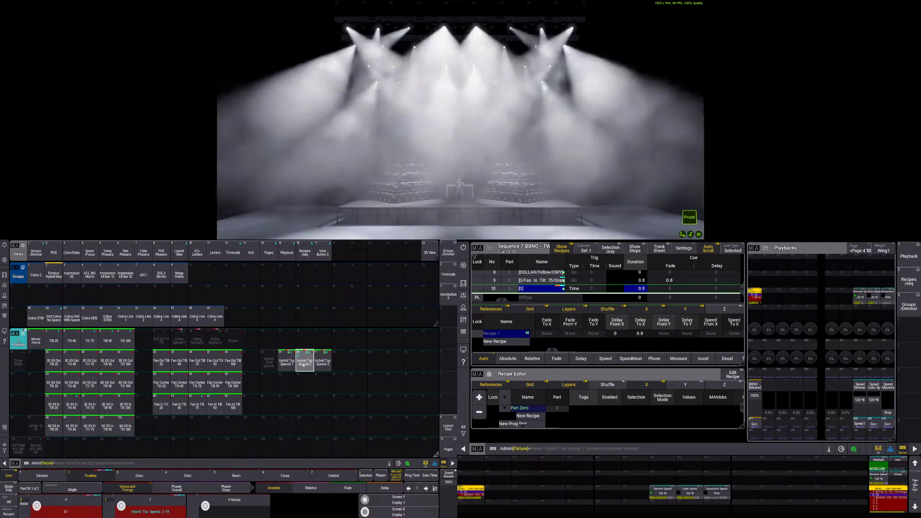
click(317, 364)
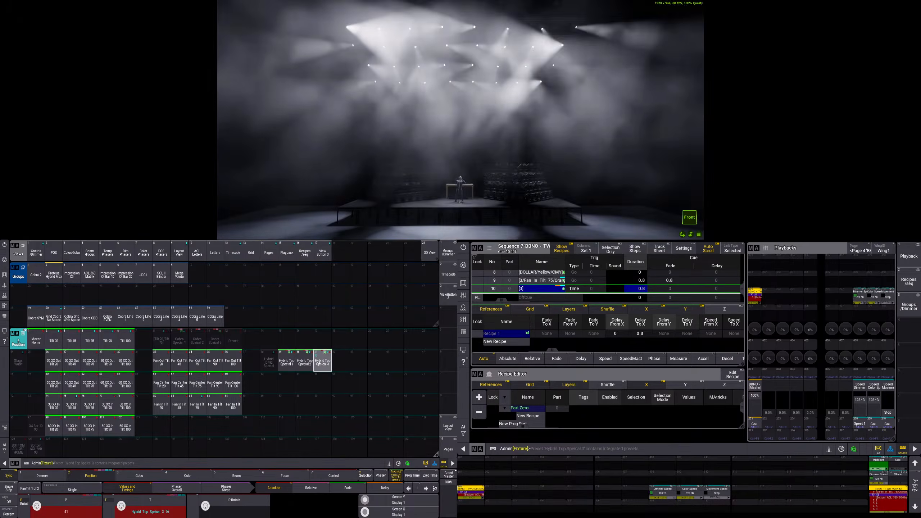
click(294, 363)
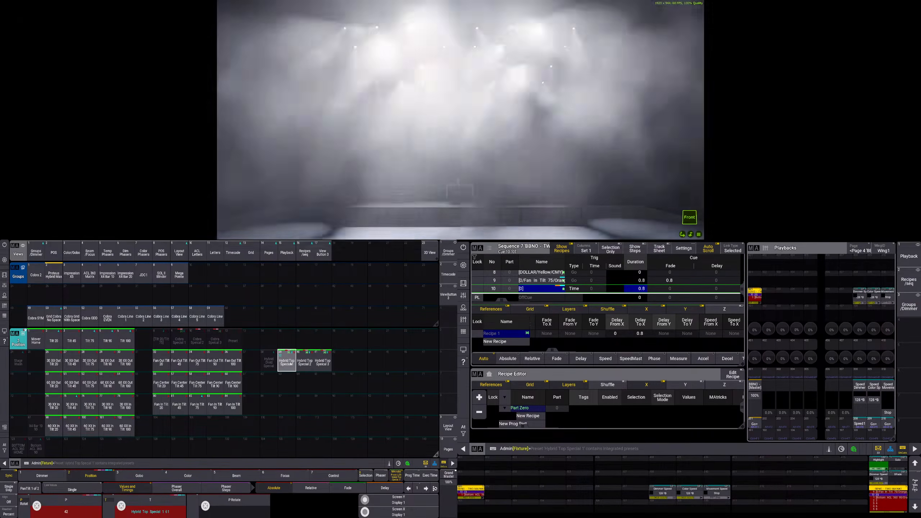
click(306, 363)
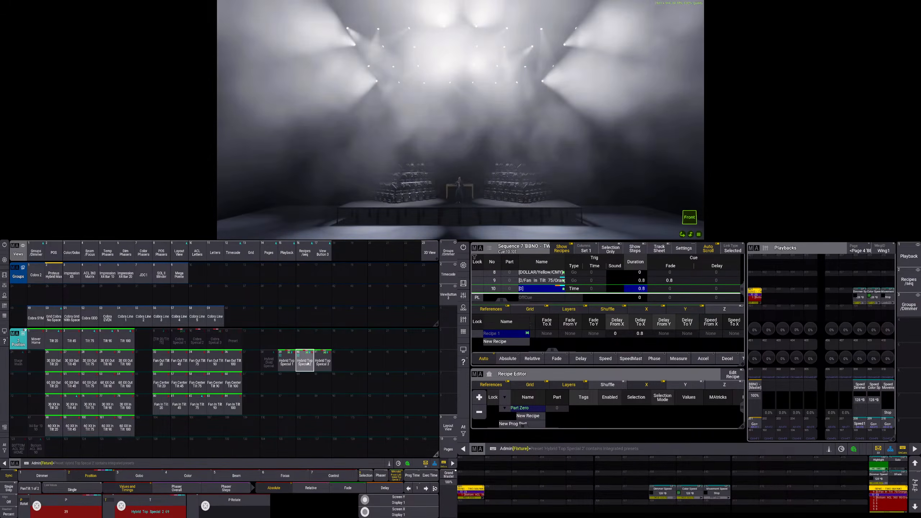
click(320, 365)
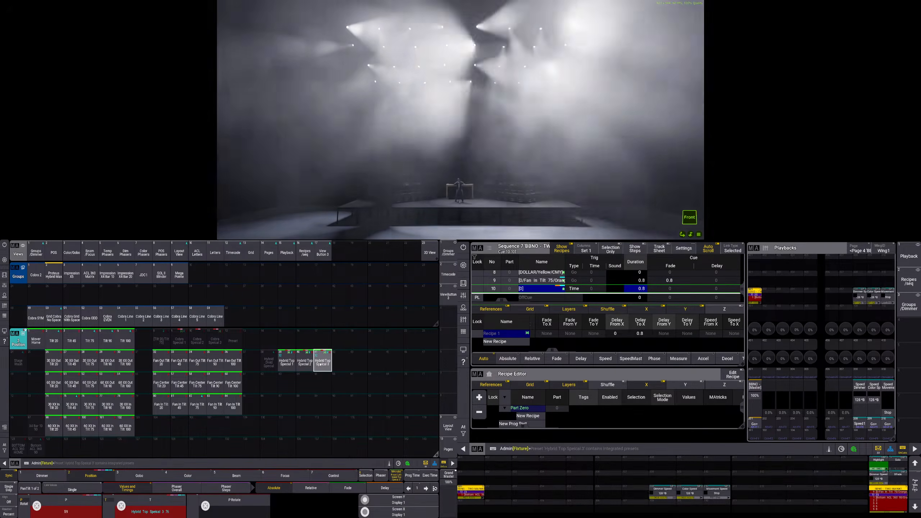
key(BackSpace)
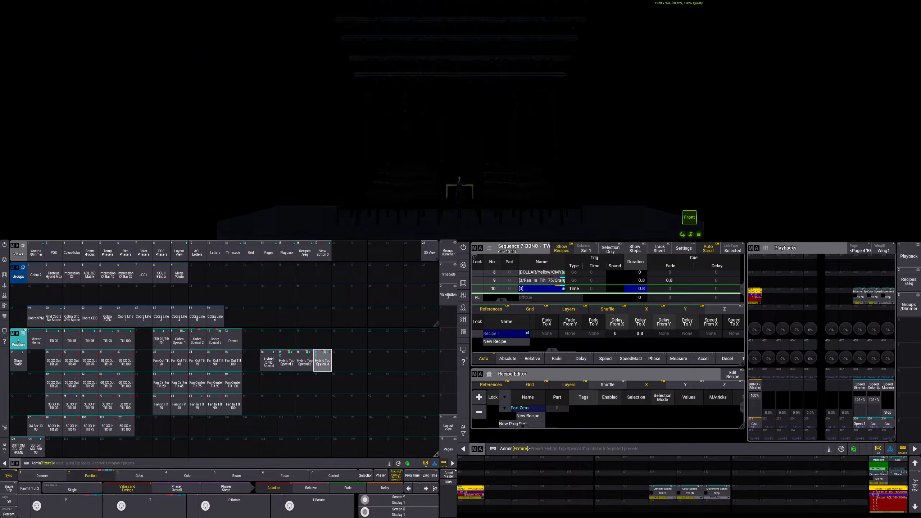
Recall Hybrid Top Special 1, 2 and 3 once more from a cleared programmer to check each beam position
click(284, 362)
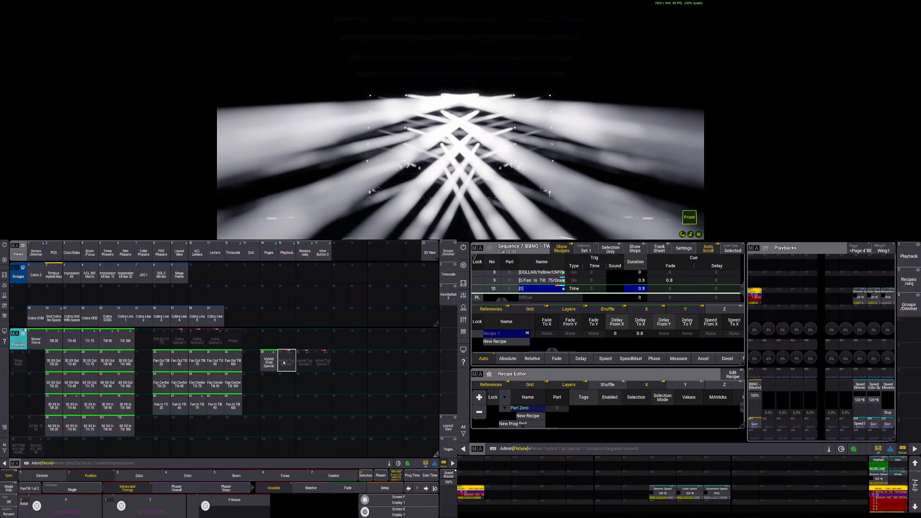
key(BackSpace)
click(284, 362)
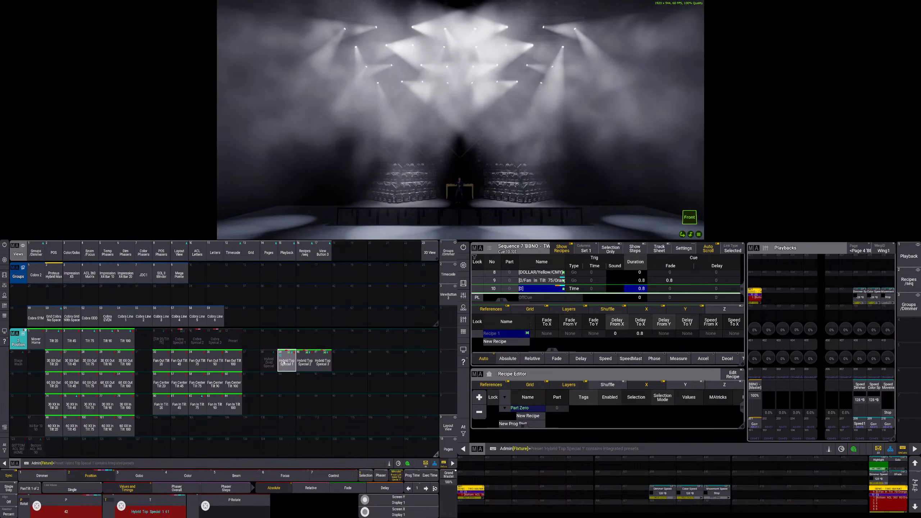
click(302, 362)
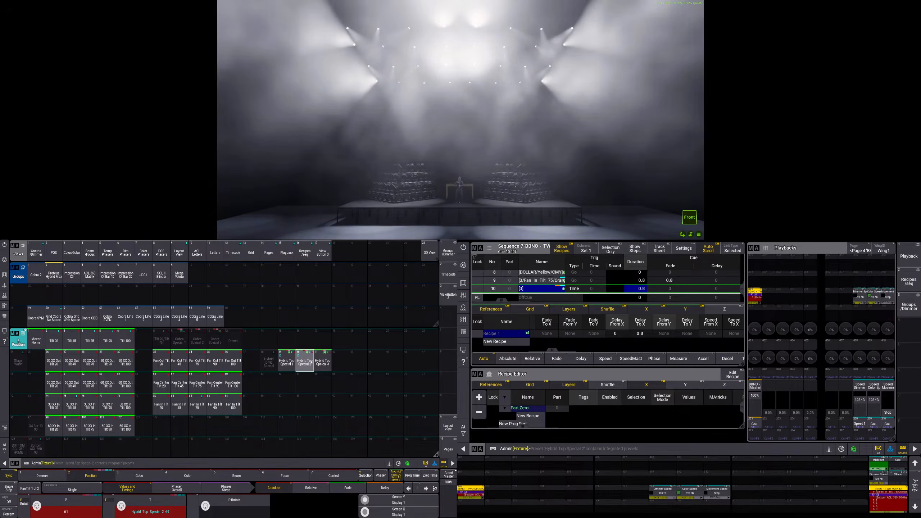
click(323, 362)
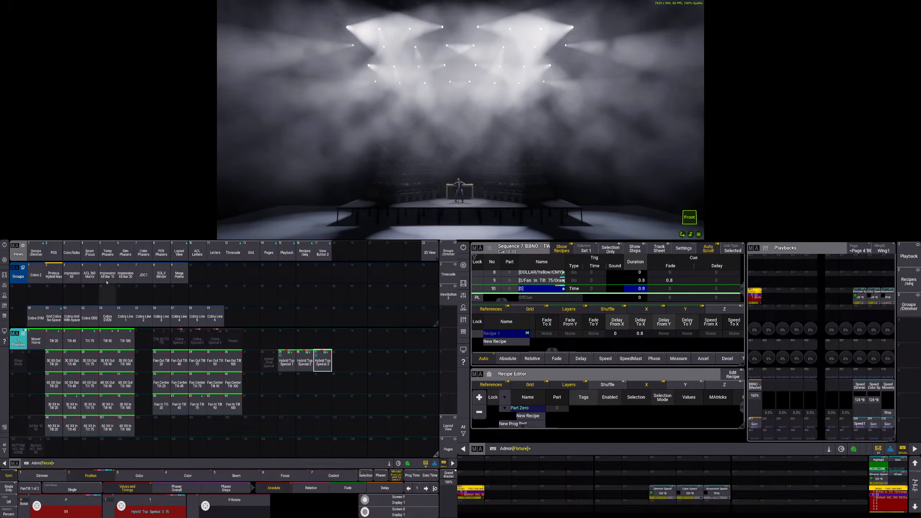
Compare the Hybrid Top Special 3 look at ZOOM 0 and ZOOM 40, and clear the programmer
click(90, 252)
click(34, 383)
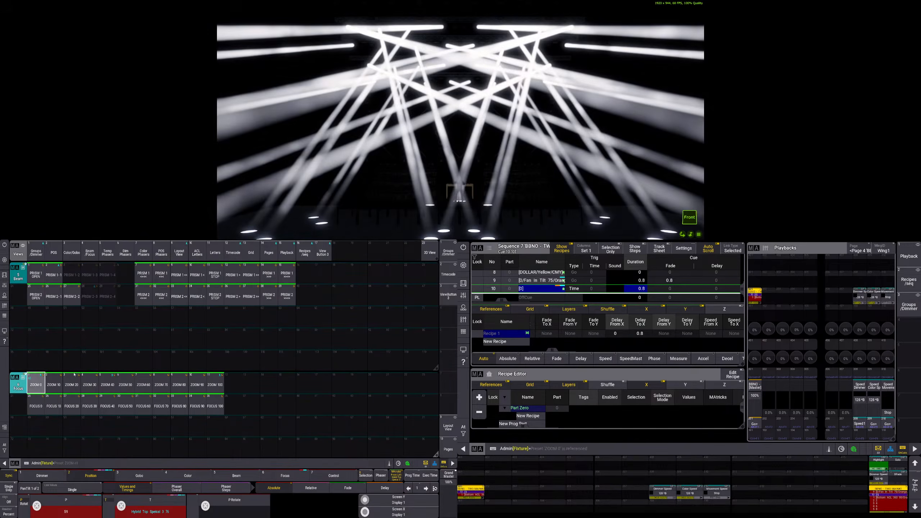
click(107, 385)
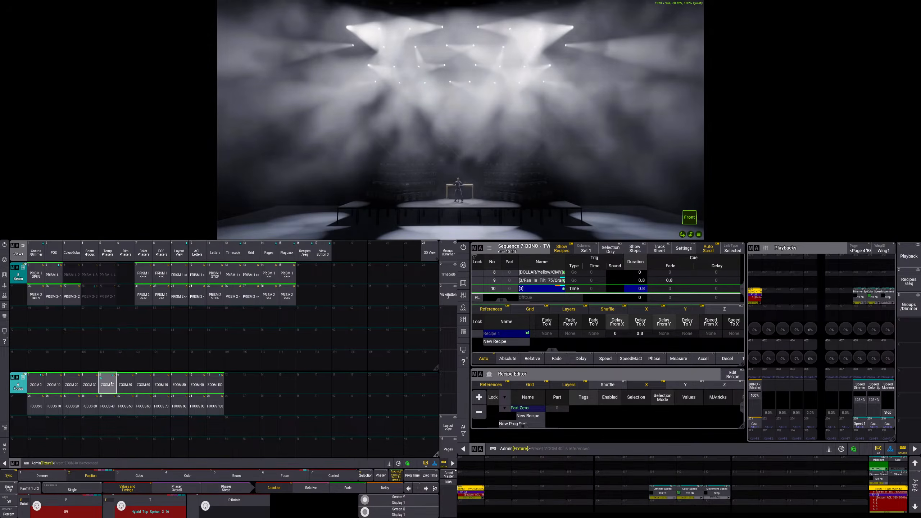
click(38, 385)
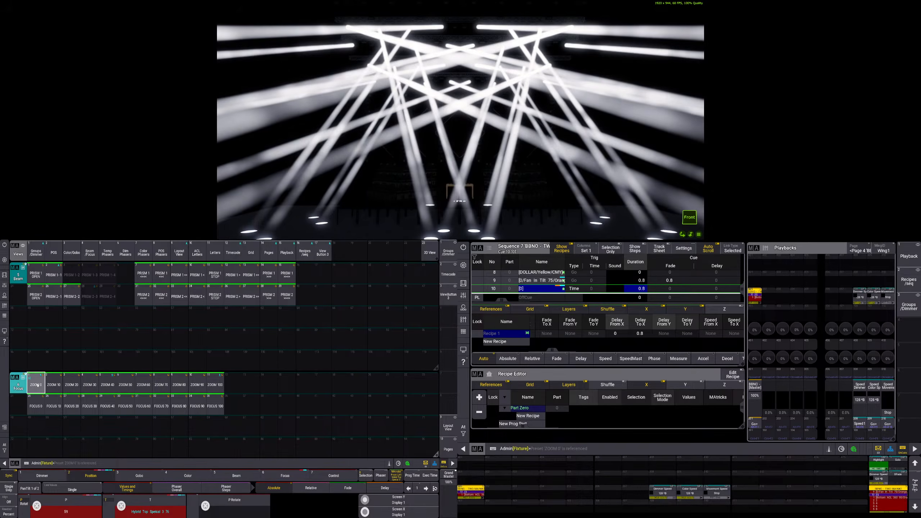
key(c)
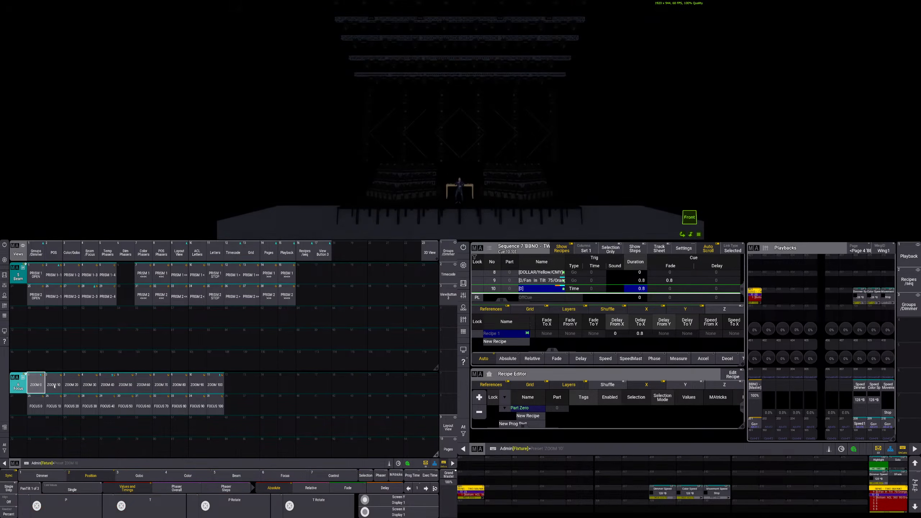
Start editing a recipe in the programmer and apply the ZOOM 0 preset to the Hybrid Max TOP SYM group
click(733, 375)
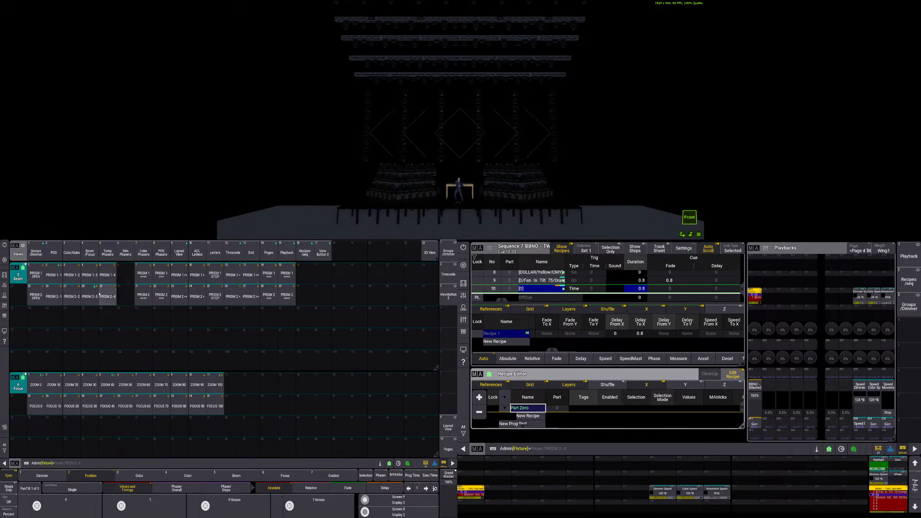
click(36, 252)
click(126, 361)
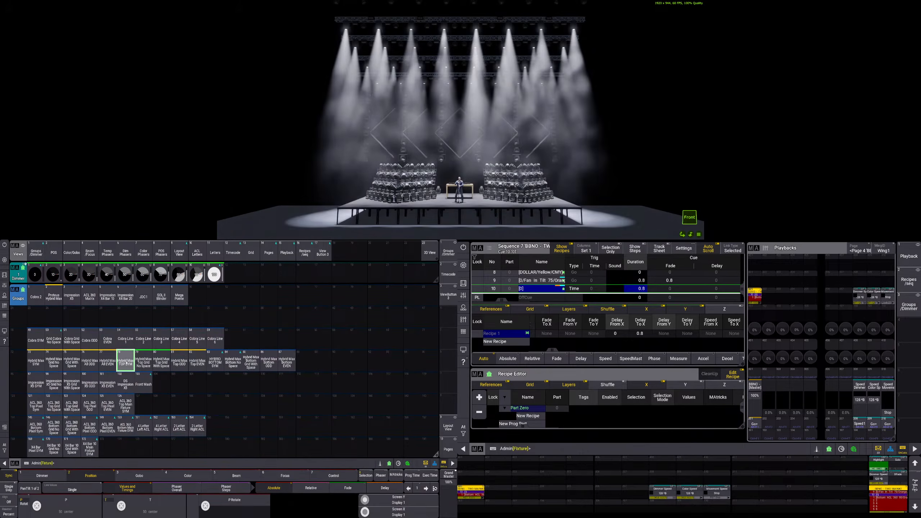
click(93, 254)
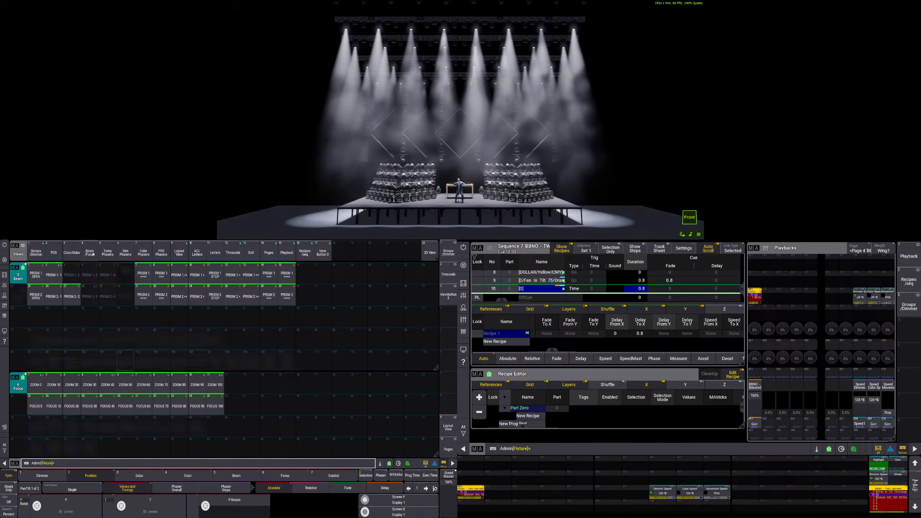
click(36, 383)
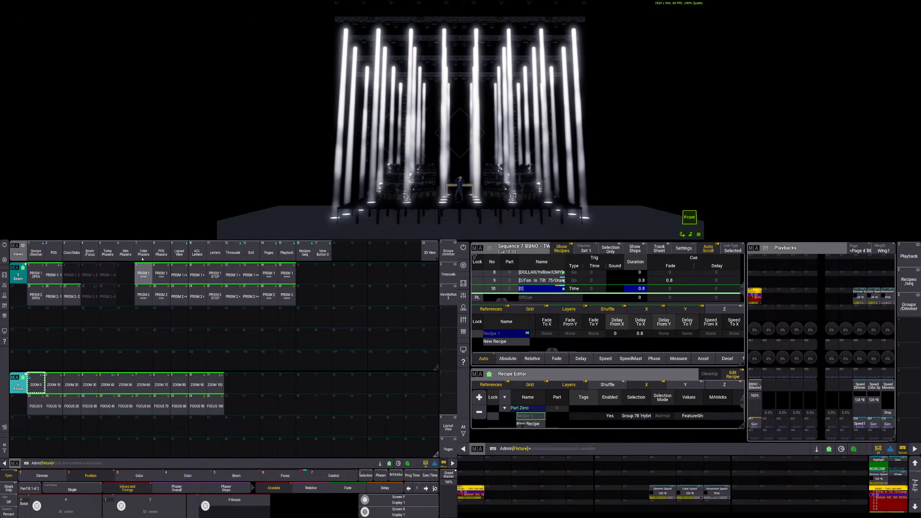
Try the Hybrid Top Special position presets in the recipe and settle on Hybrid Top Special 2
click(55, 253)
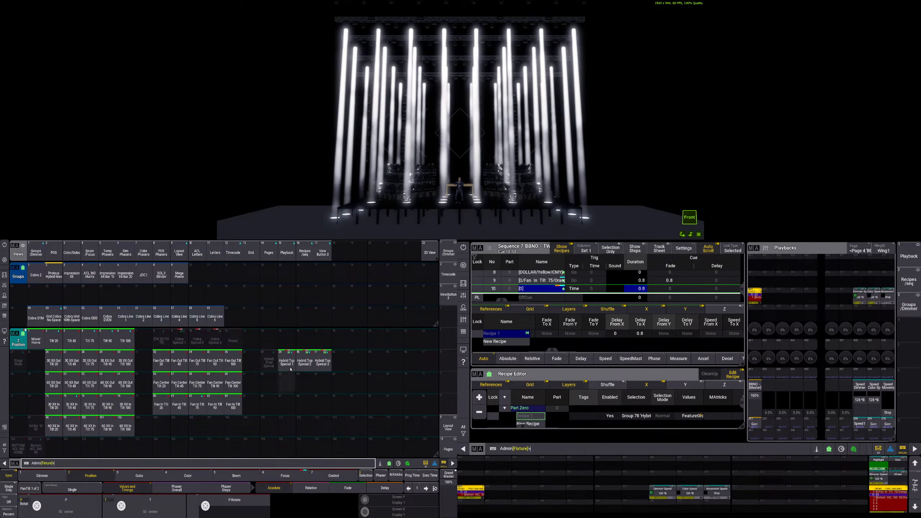
click(304, 362)
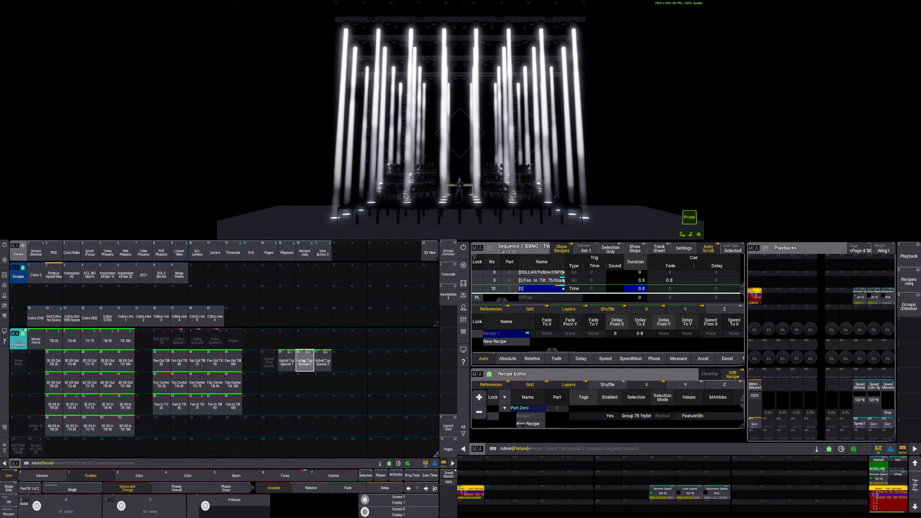
click(305, 361)
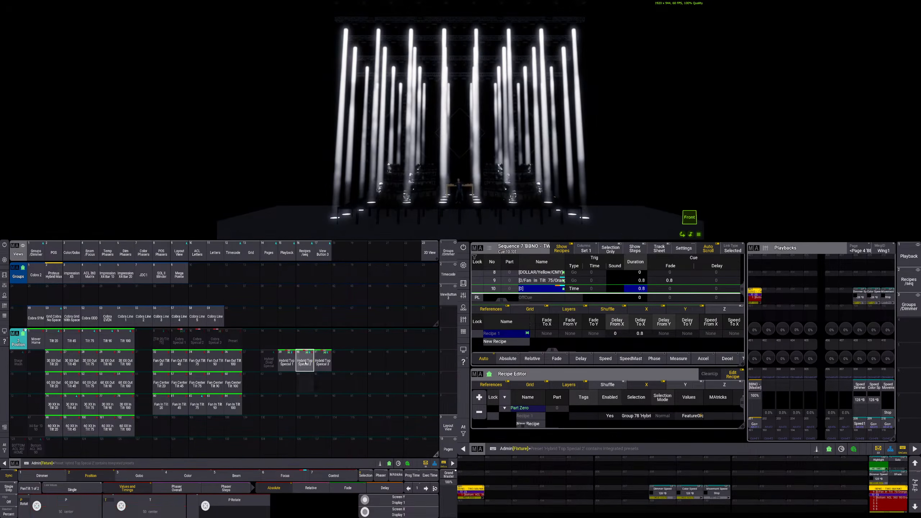
click(322, 361)
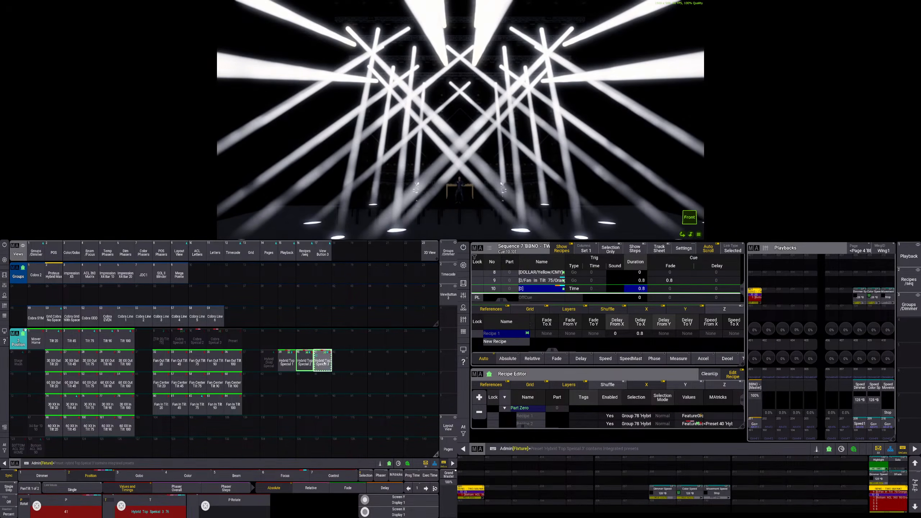
click(309, 364)
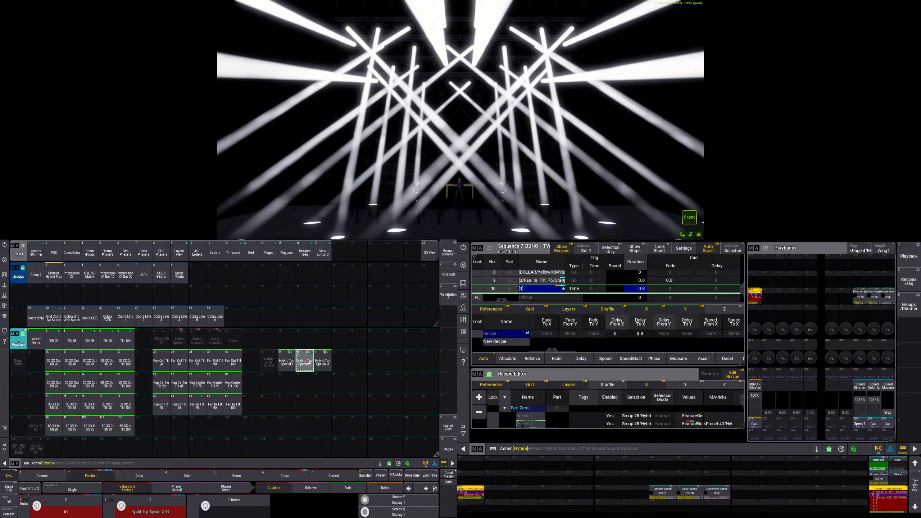
click(286, 362)
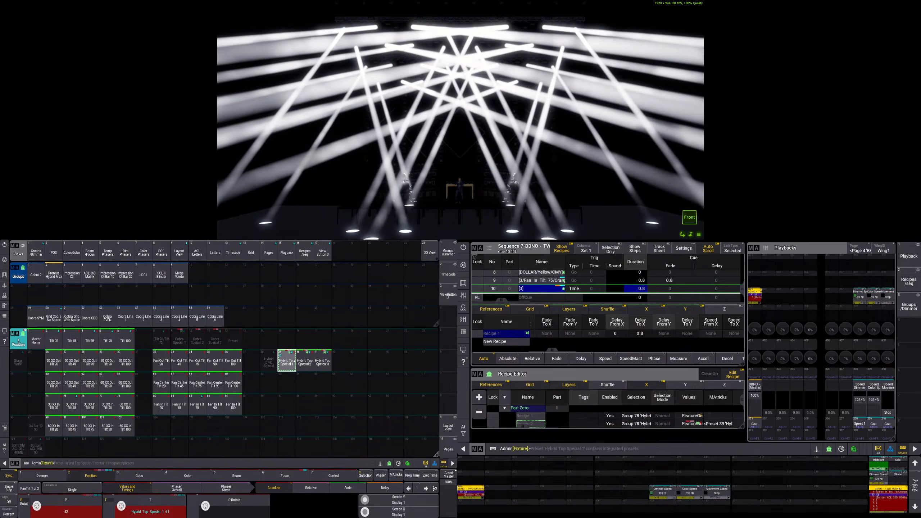
click(304, 362)
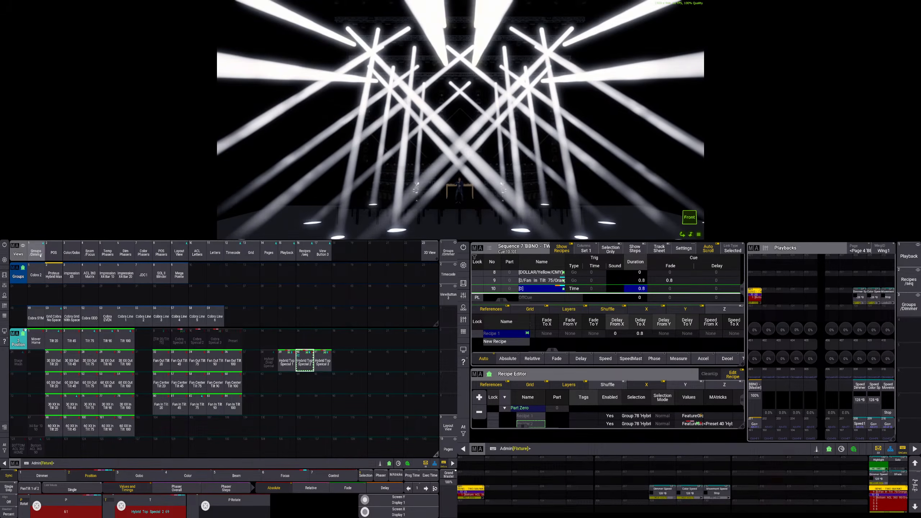
Apply the orange colour preset to the hybrid top recipe and store the look into cue 9 of the sequence
click(71, 253)
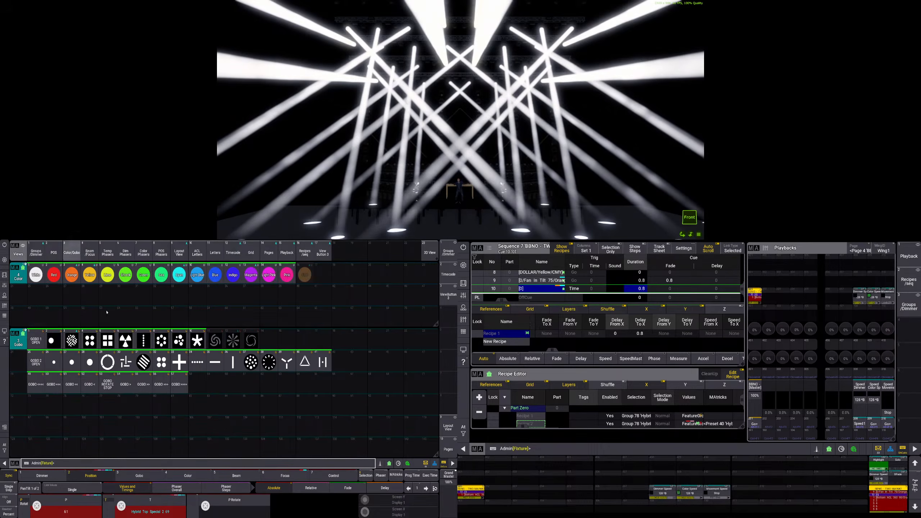
click(71, 275)
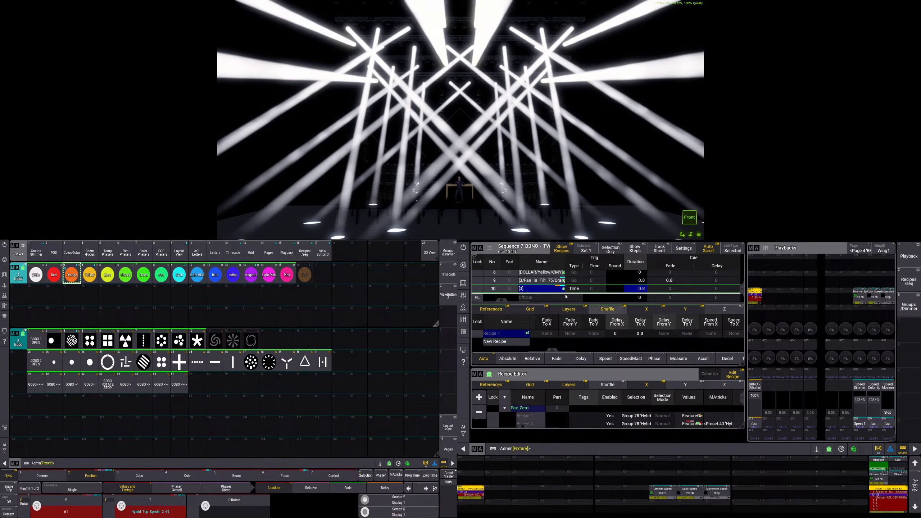
key(s)
click(543, 281)
click(656, 421)
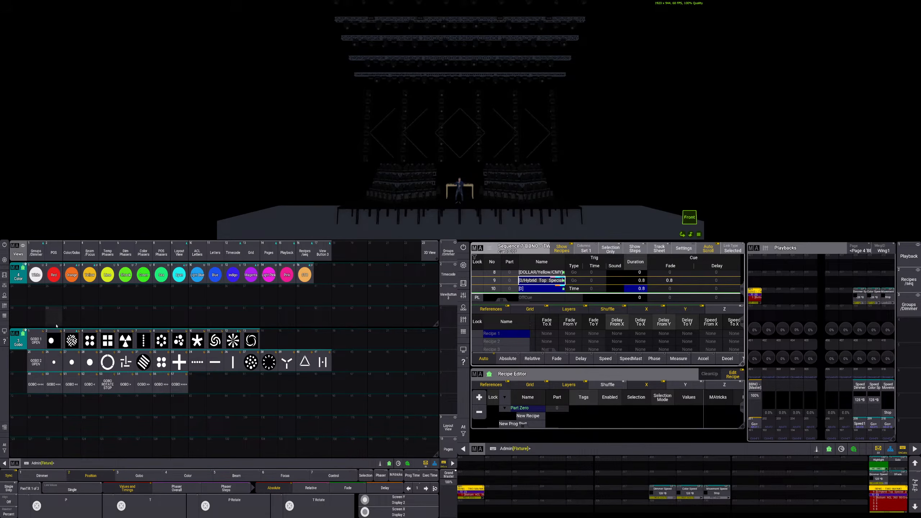
Set the Cobra EVEN group to dimmer 100 as a recipe and store it as new cue 11 in the sequence
click(37, 247)
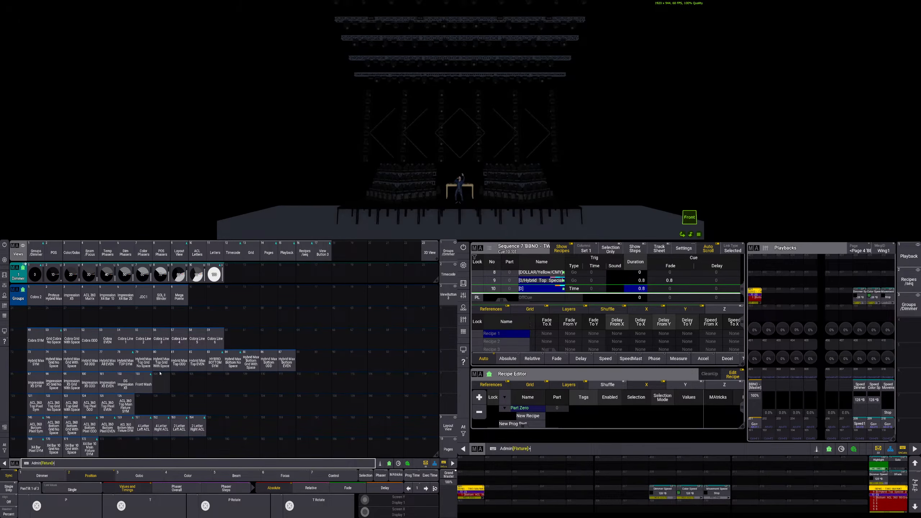
click(89, 342)
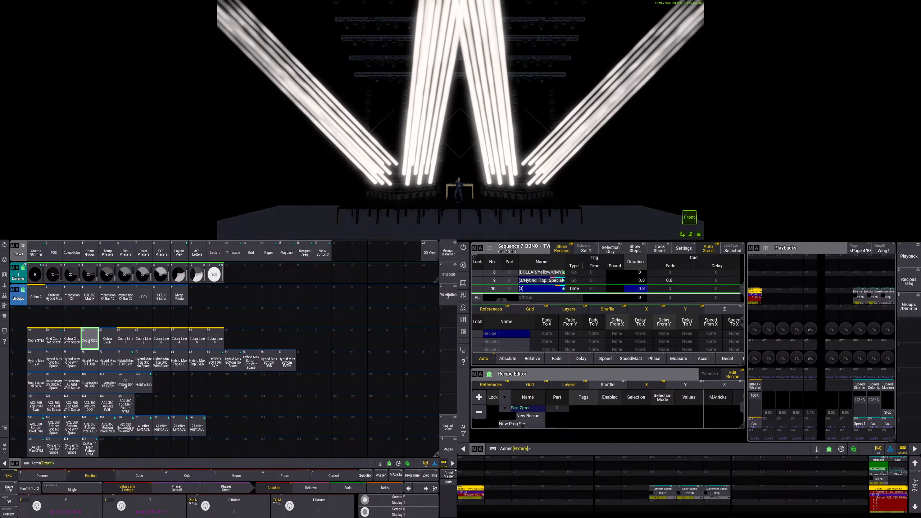
click(108, 341)
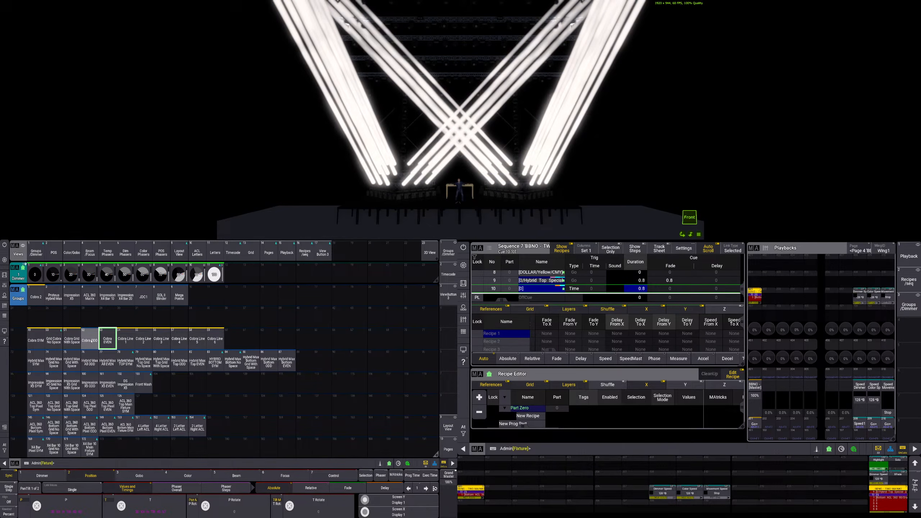
click(214, 275)
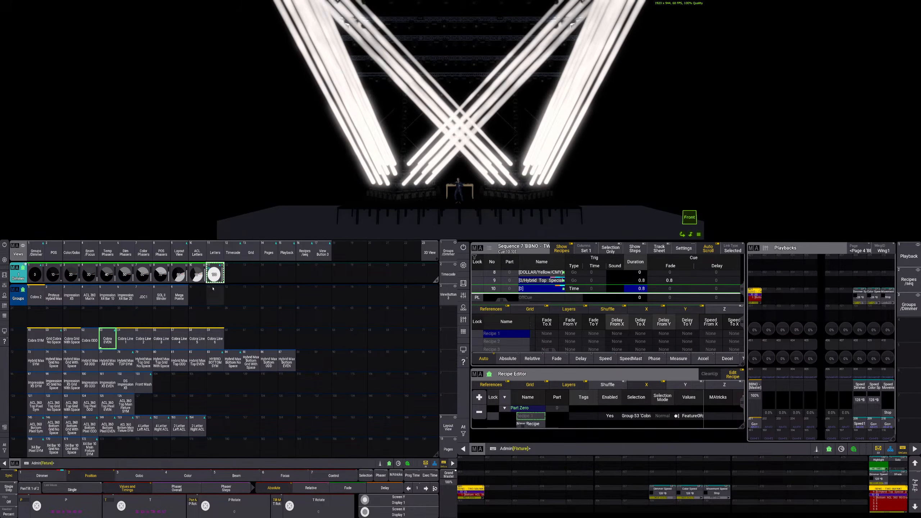
key(h)
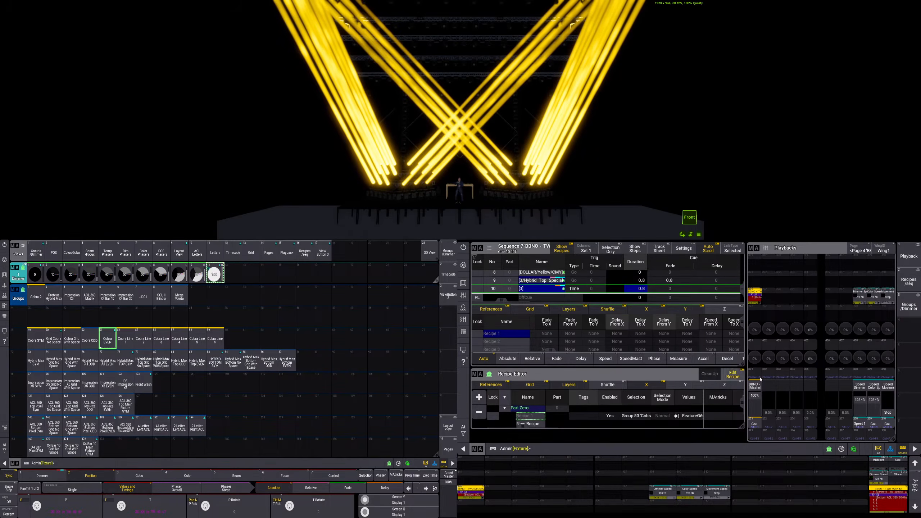
key(s)
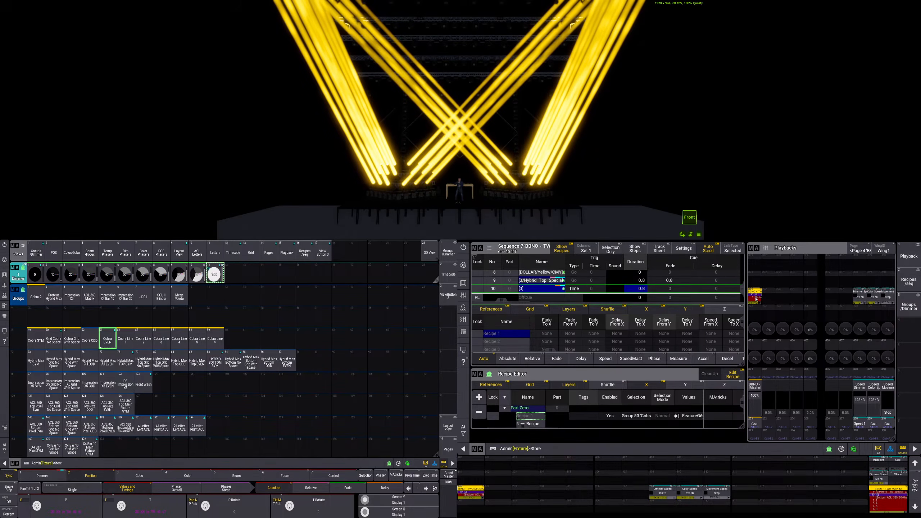
click(756, 298)
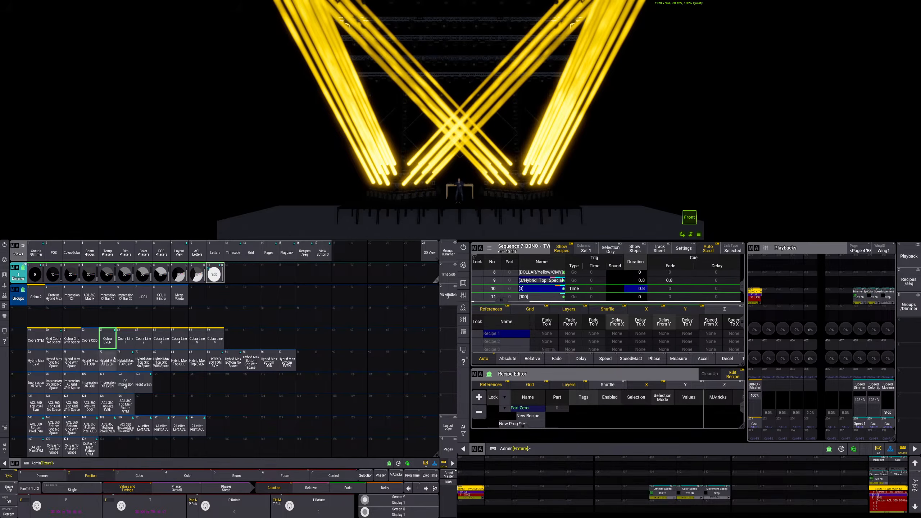
Set the Cobra EVEN group to dimmer 0 and the Hybrid Max TOP SYM group to 100, and store both as cue 12
click(107, 340)
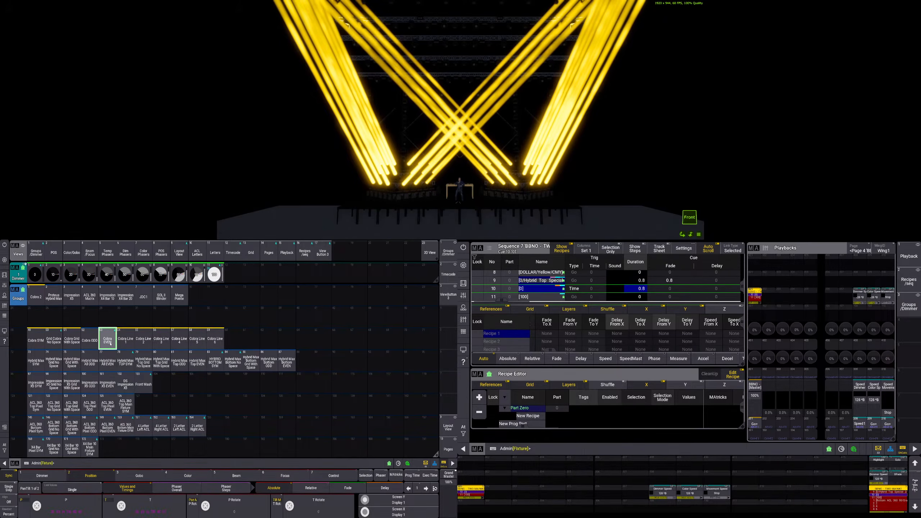
click(35, 274)
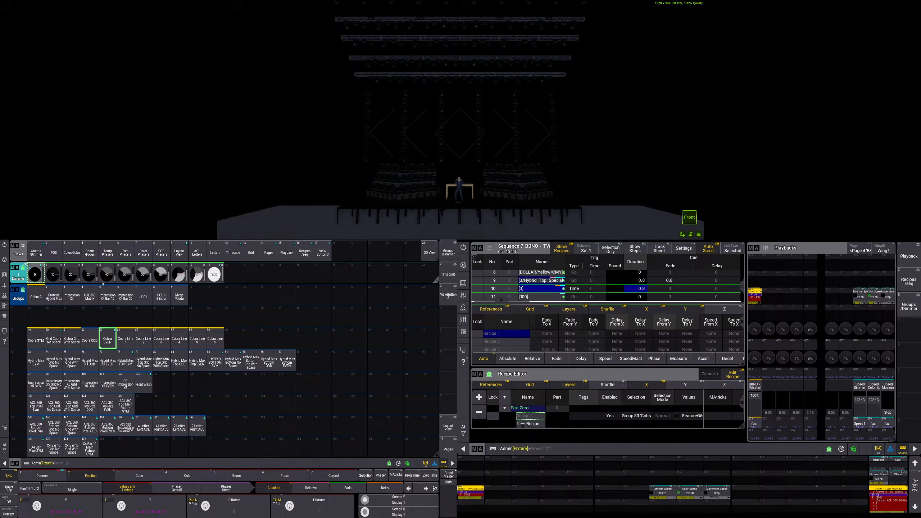
click(129, 366)
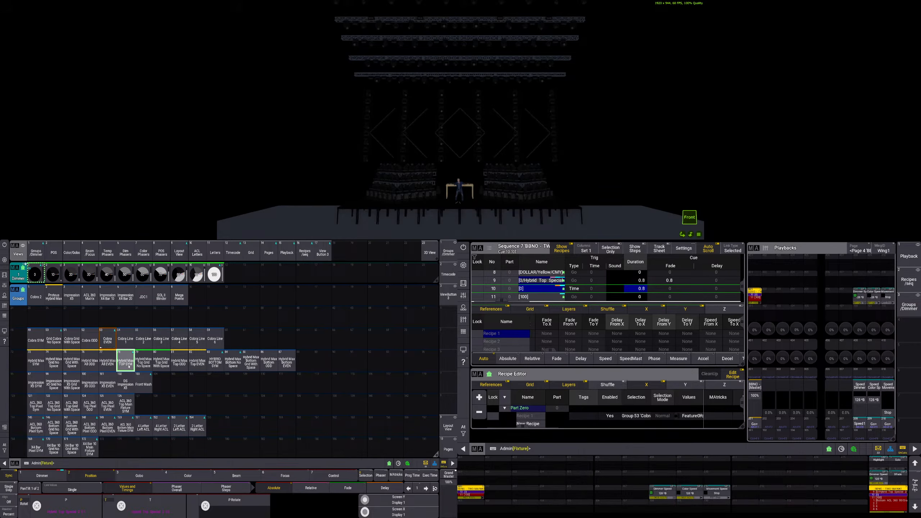
click(214, 275)
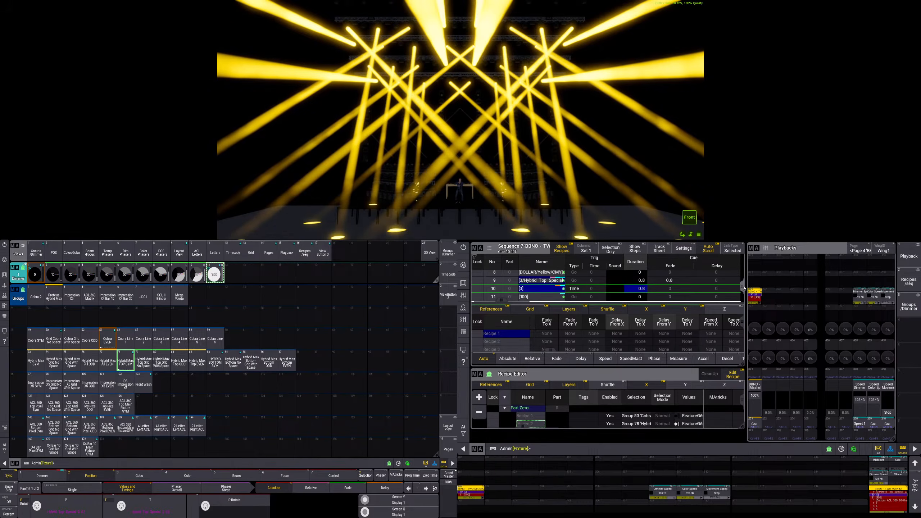
key(s)
click(761, 298)
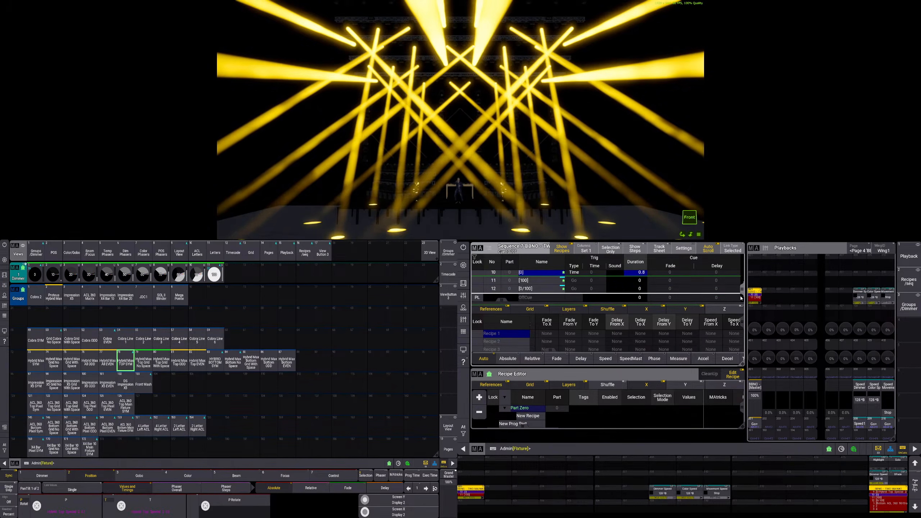
Turn off recipe editing and clear the programmer
click(53, 341)
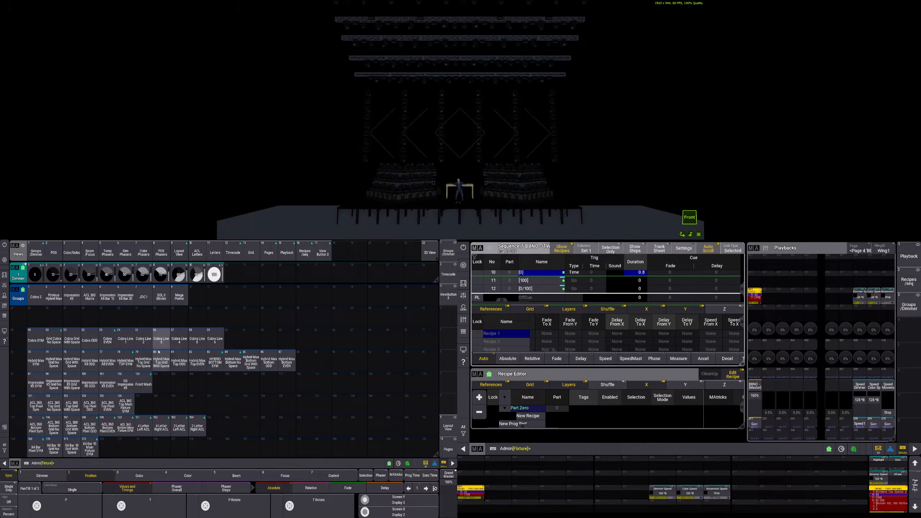
click(217, 366)
key(h)
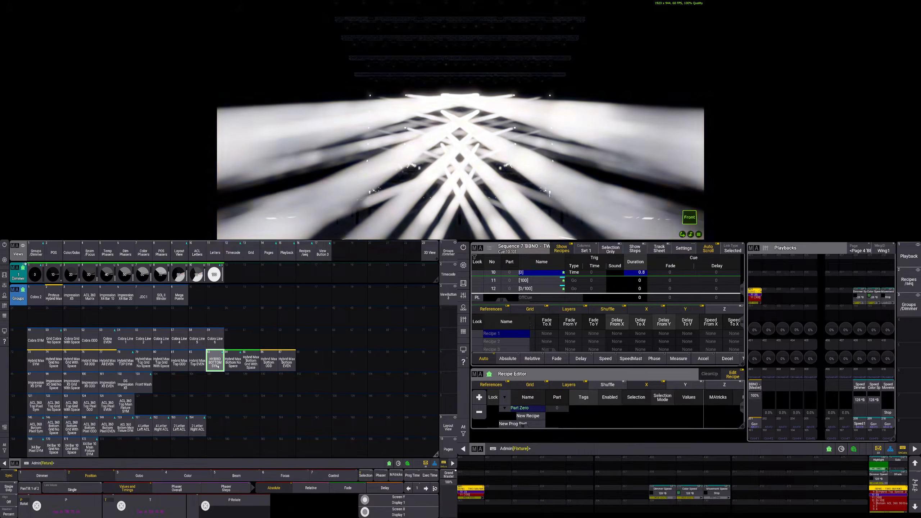
click(732, 374)
key(c)
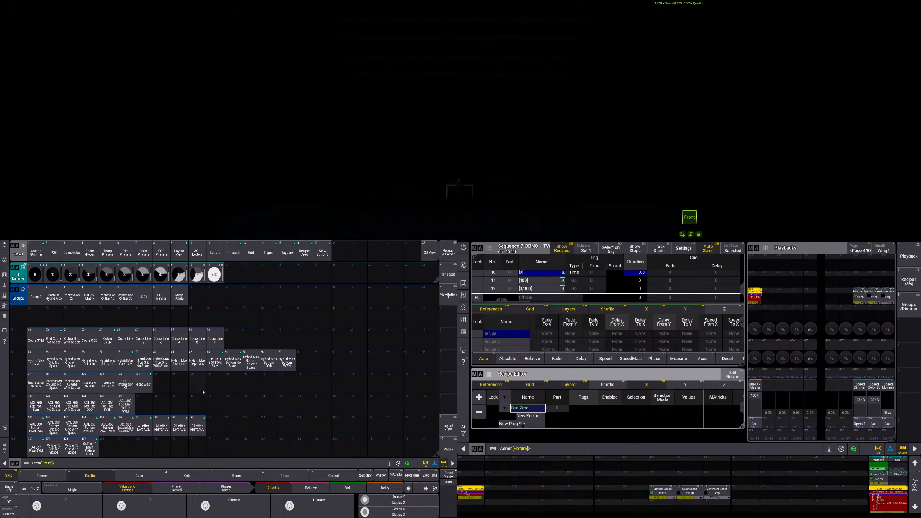
click(214, 367)
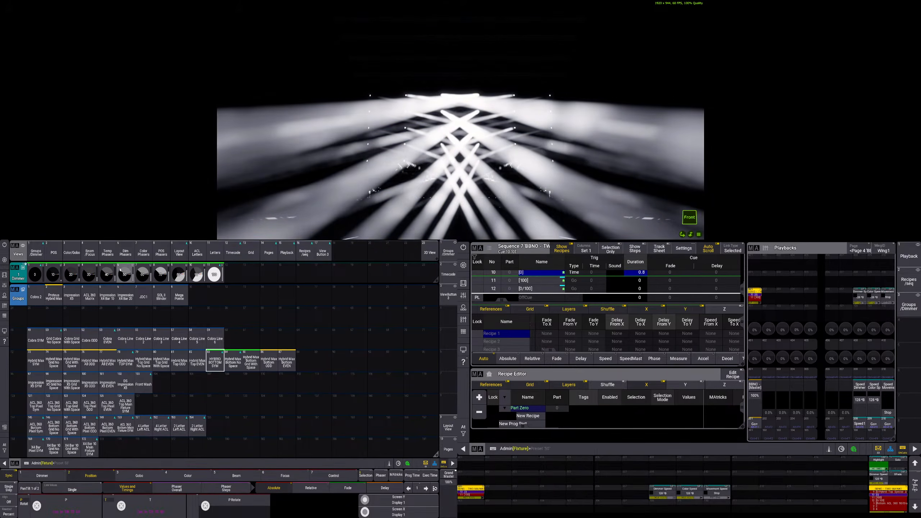
click(89, 253)
click(36, 384)
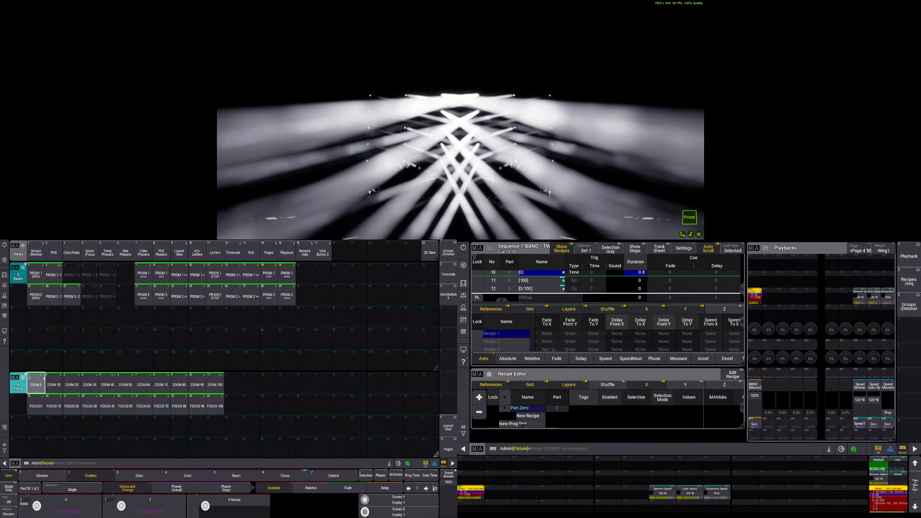
key(c)
Build a two-step position phaser for the HYBRID BOTTOM SYM group with Tilt 45 in step 1 and Tilt 90 in step 2
click(54, 252)
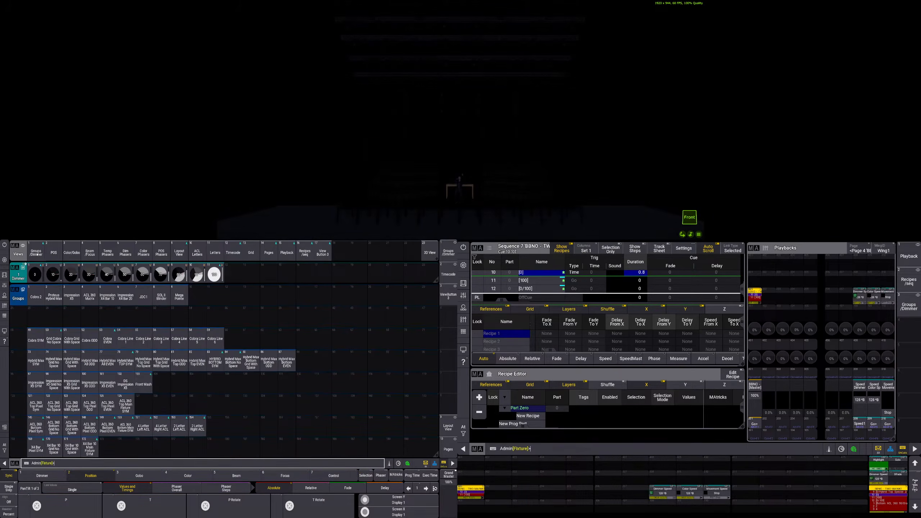
click(215, 361)
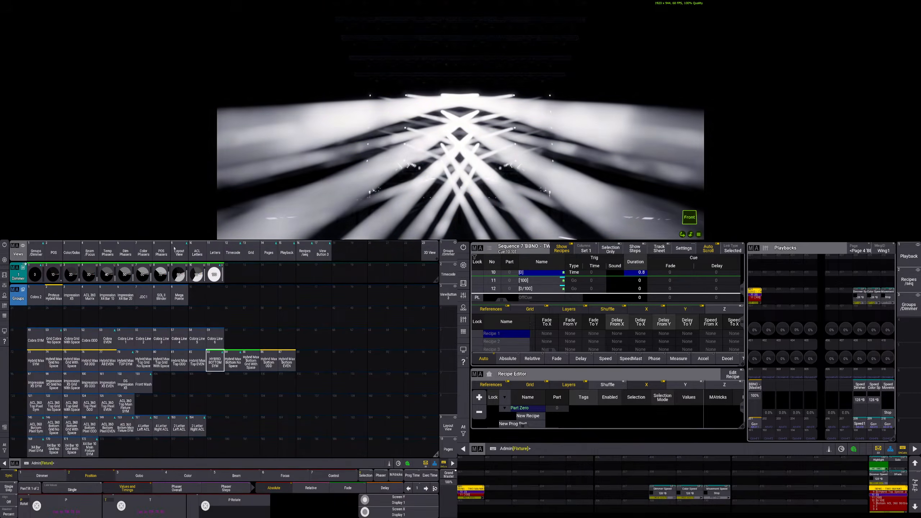
click(54, 252)
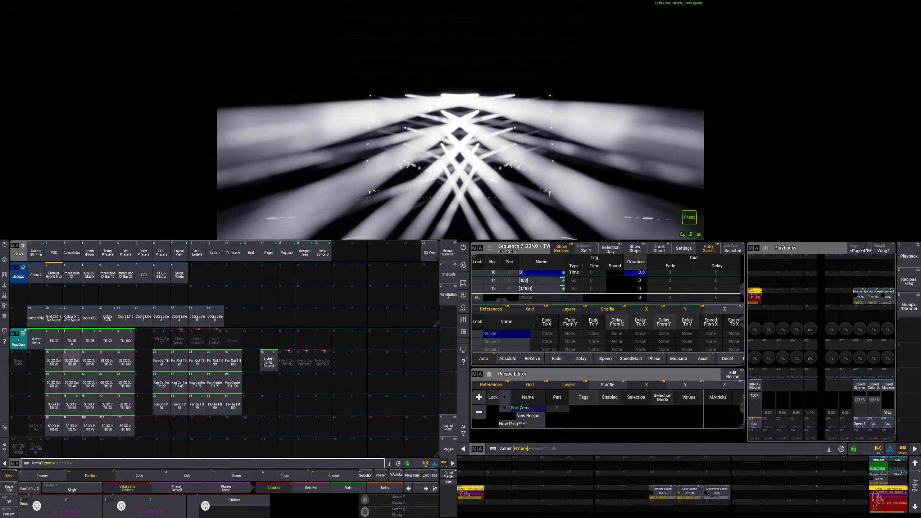
click(95, 340)
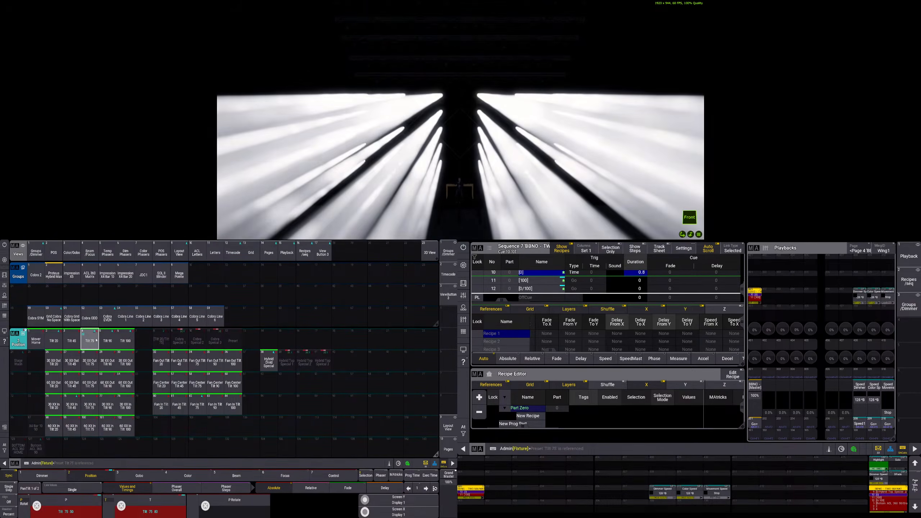
click(71, 341)
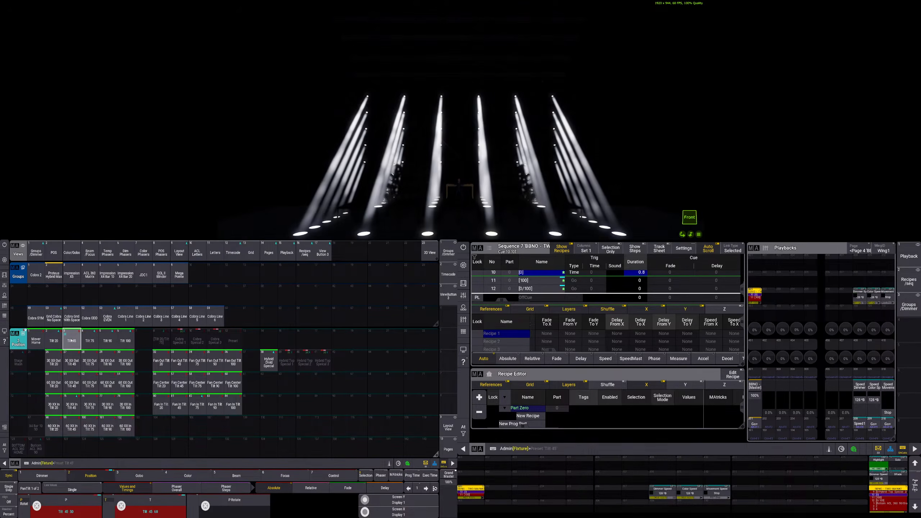
click(426, 488)
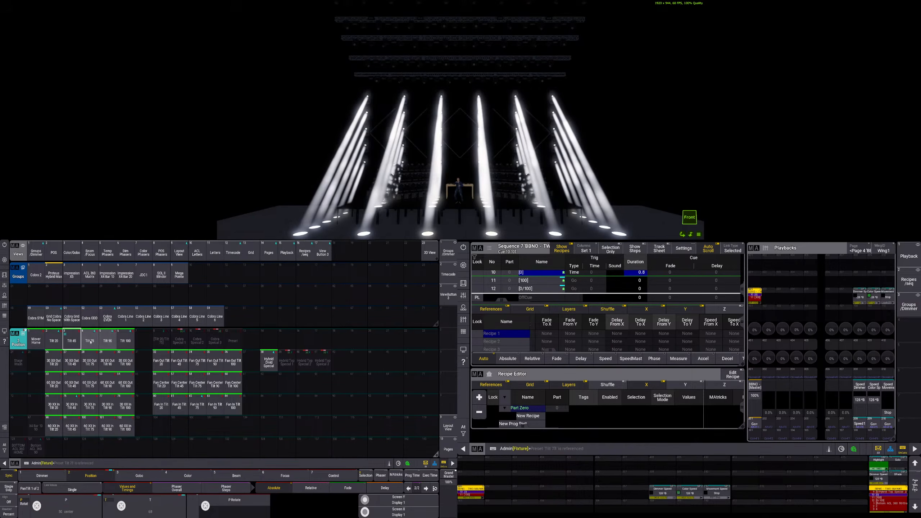
click(102, 342)
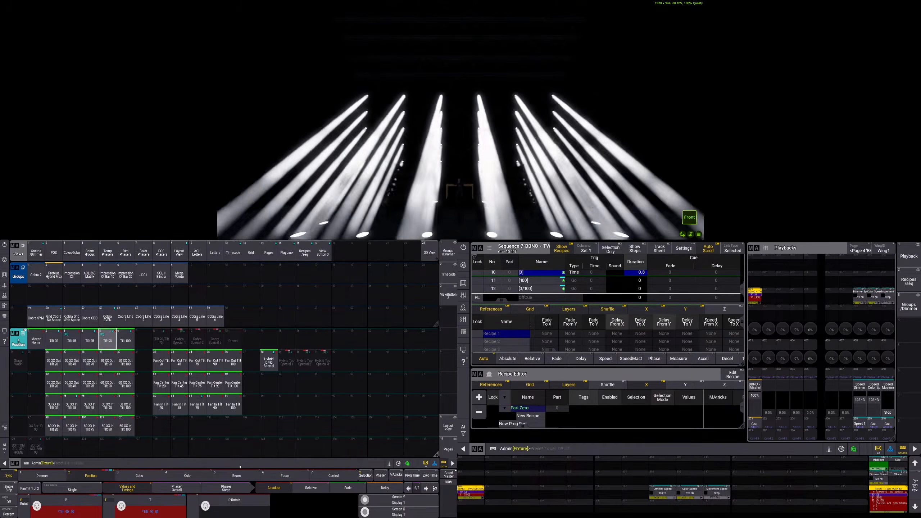
Select all steps of the hybrid bottom phaser and shape its path into a circle
click(108, 250)
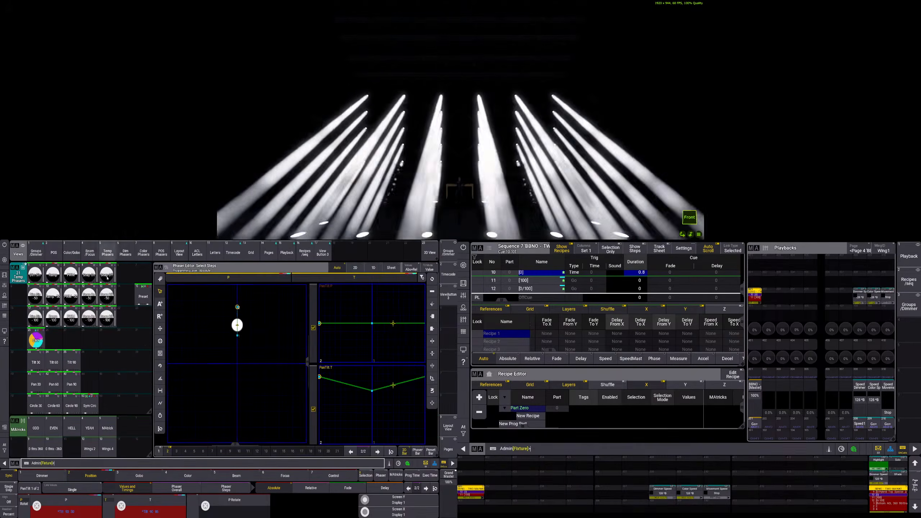
click(161, 253)
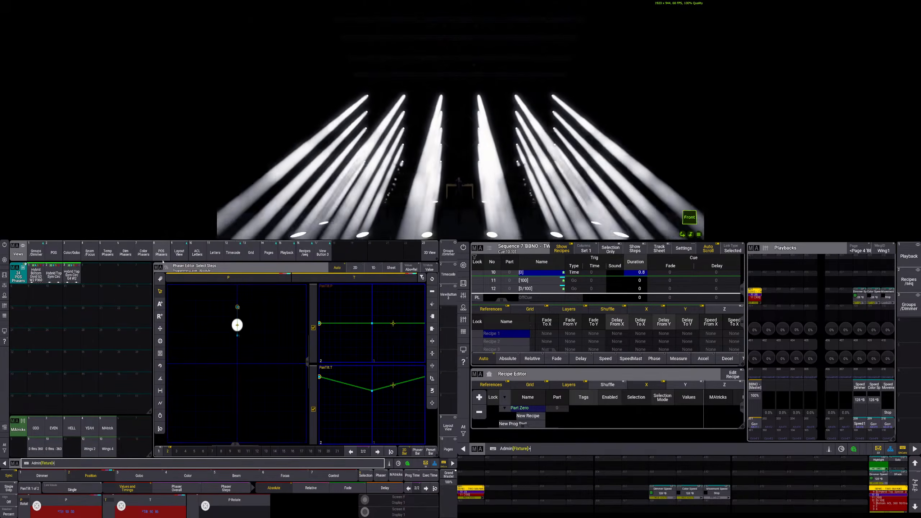
click(390, 452)
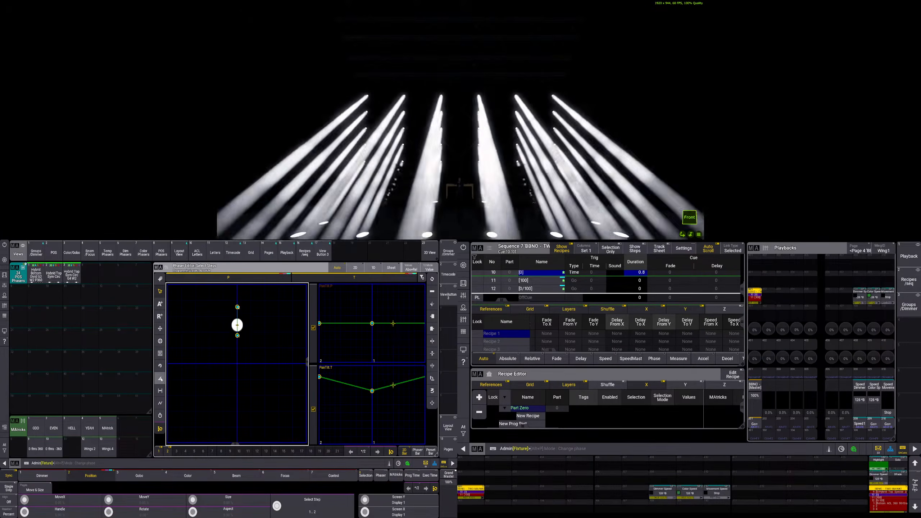
click(160, 403)
click(431, 316)
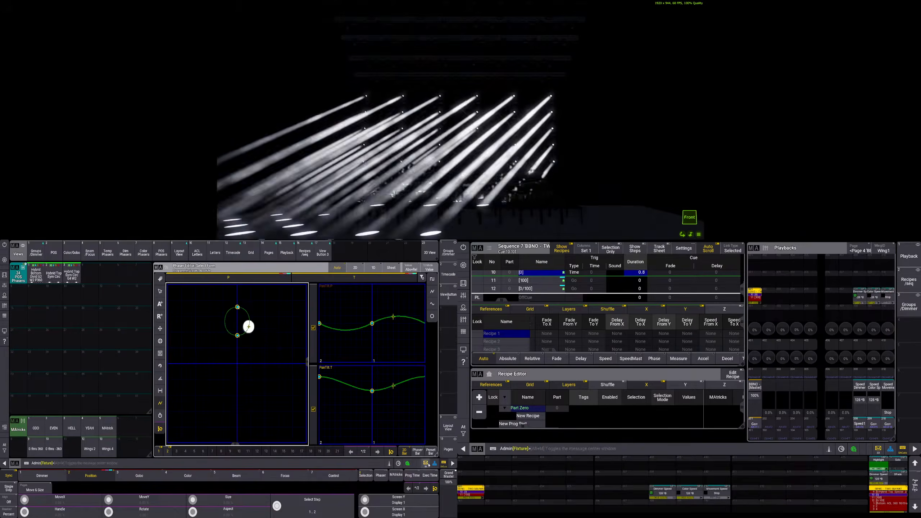
Spread the circle phaser's phase over 360 degrees, using a MAtricks XGroup of 4
click(160, 379)
click(432, 340)
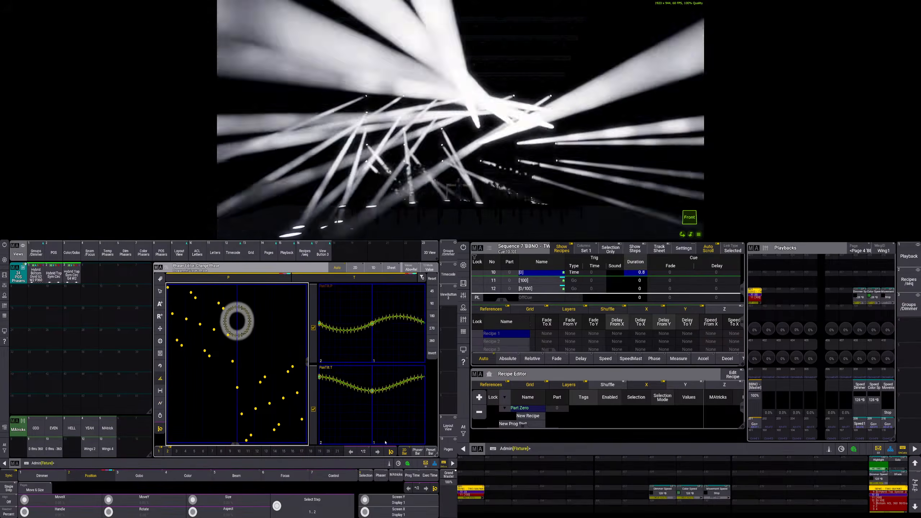
click(398, 476)
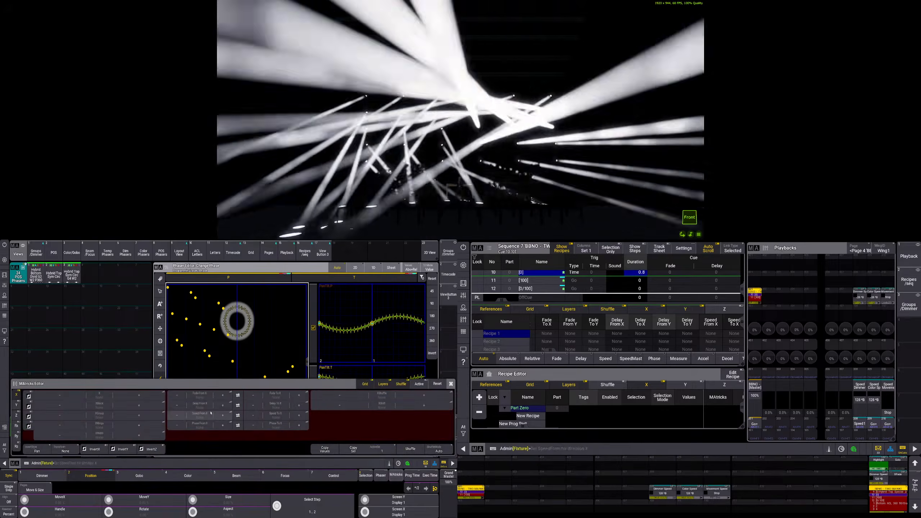
click(101, 418)
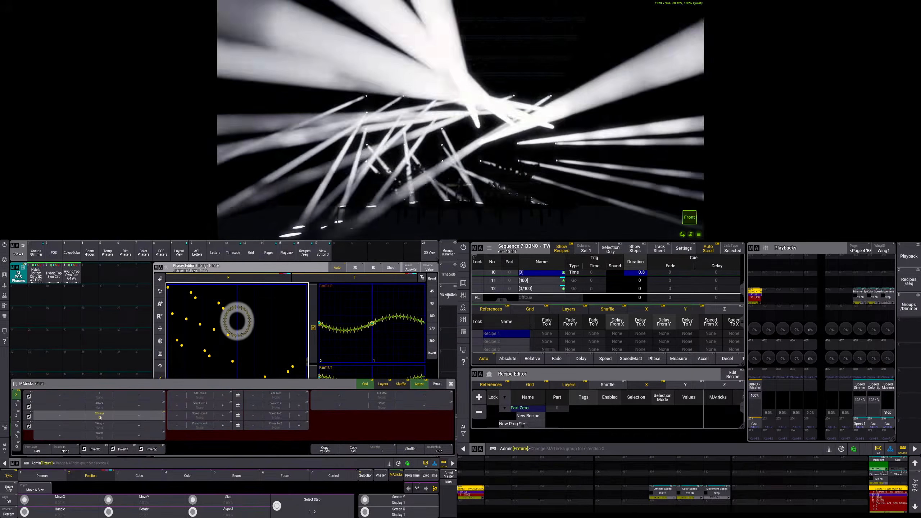
click(431, 341)
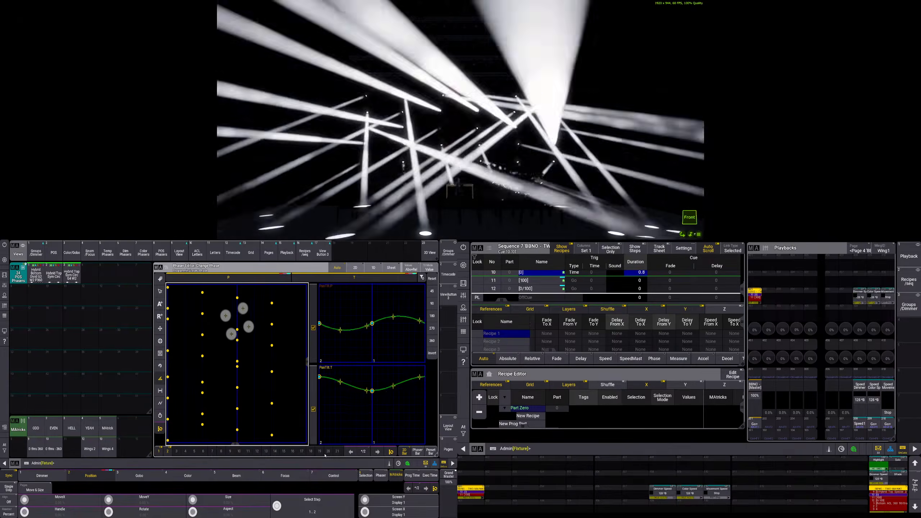
Set the MAtricks XWings to 2 and the transform to Mirror for the circle phaser
click(399, 478)
click(65, 450)
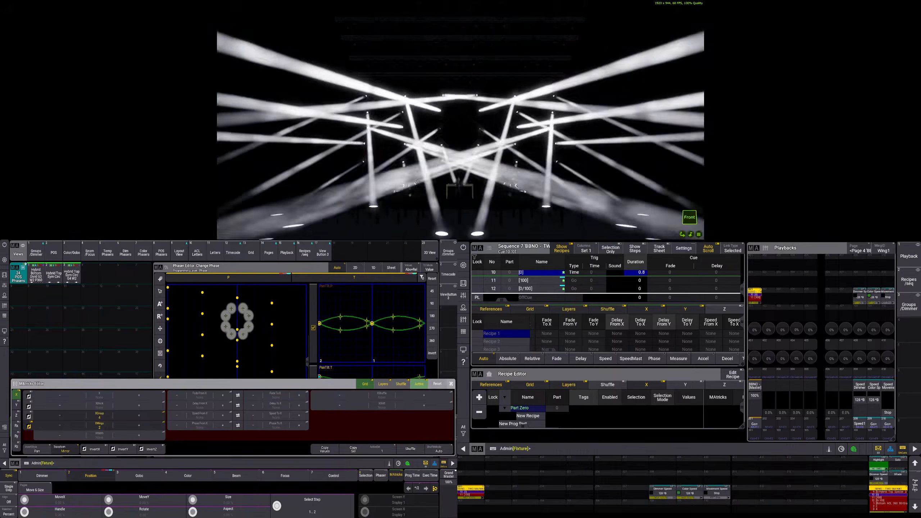
click(450, 384)
Assign the Movement Speed master to the pan and tilt of the hybrid bottom circle phaser
click(101, 476)
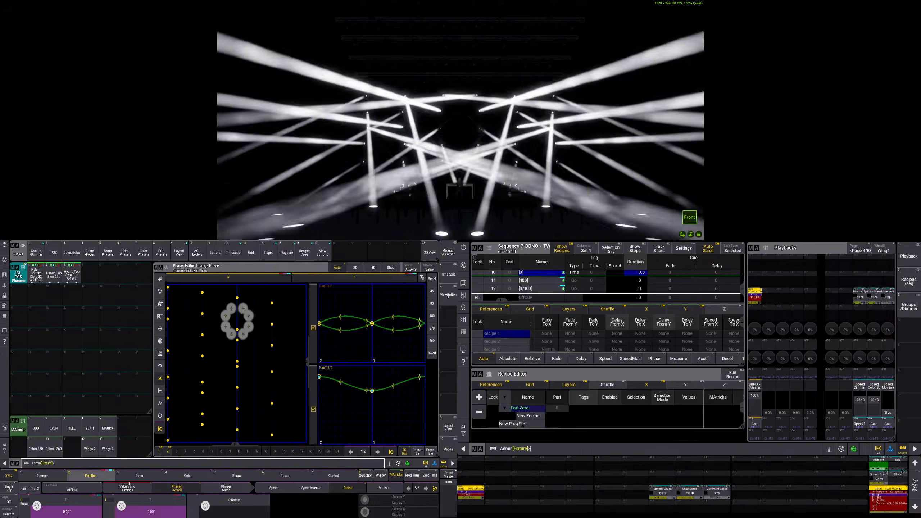
click(310, 488)
click(152, 508)
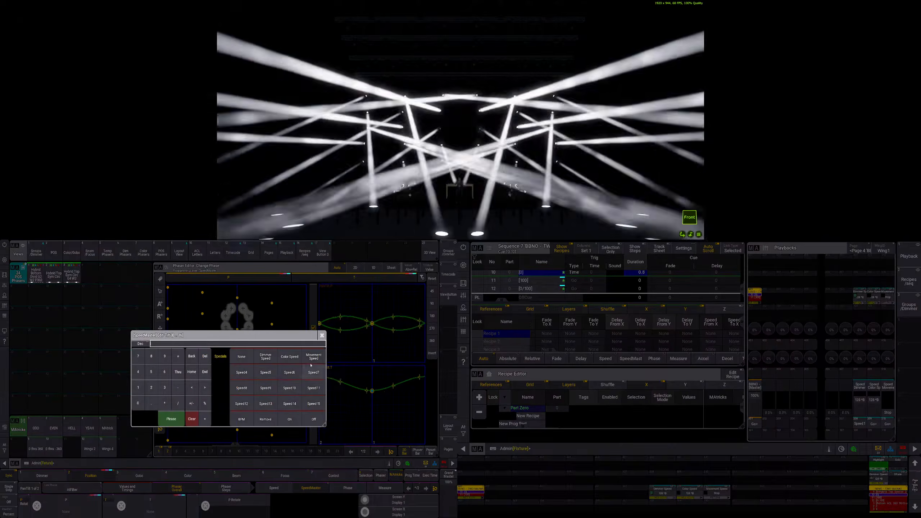
click(312, 357)
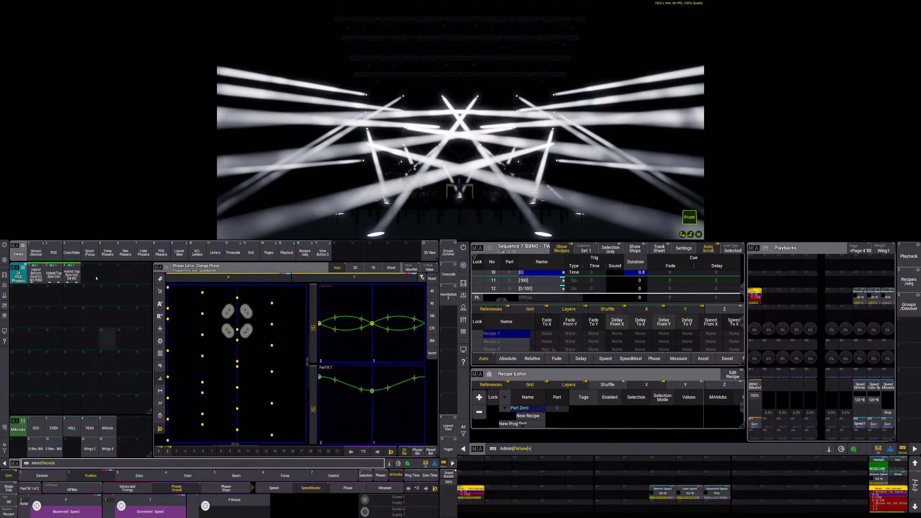
Store the phaser in the next free position phaser preset and label it "Hybrid Bottom Sym Circ G4 W2"
click(91, 274)
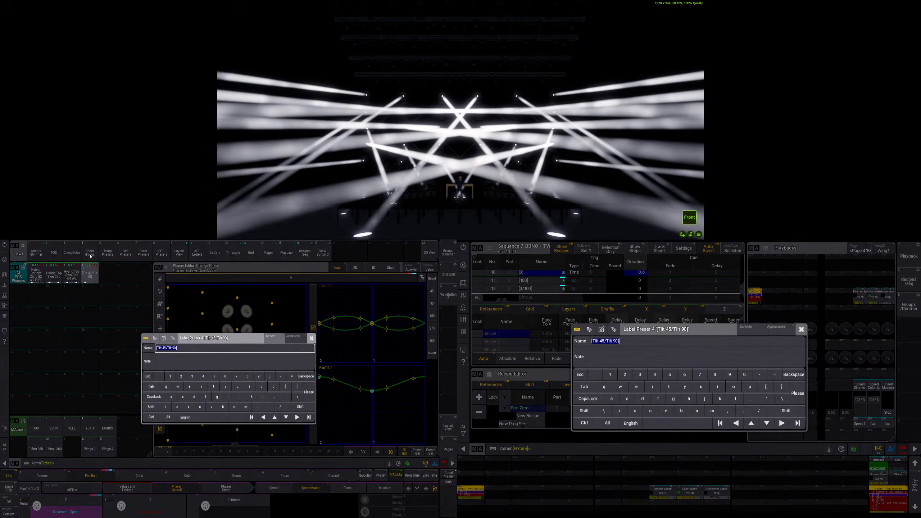
text(Hybrid)
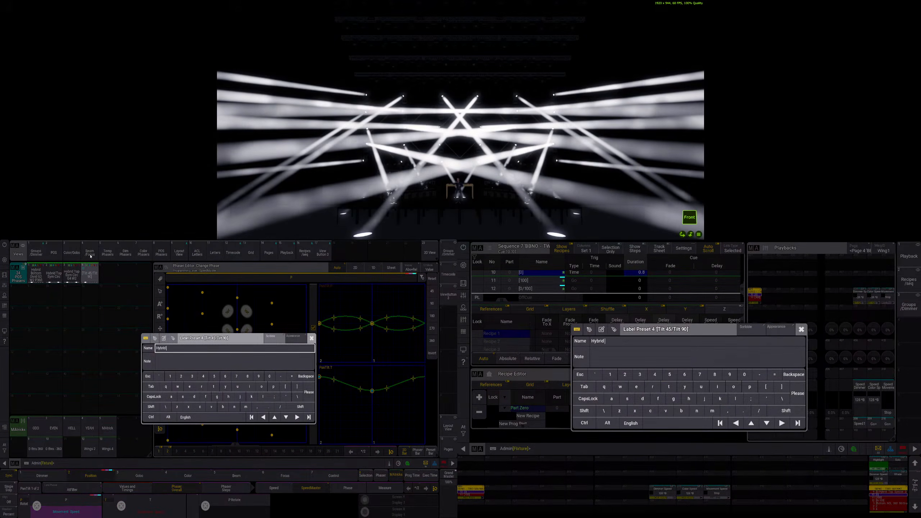
text( Bottom Sym Circ G4 W2)
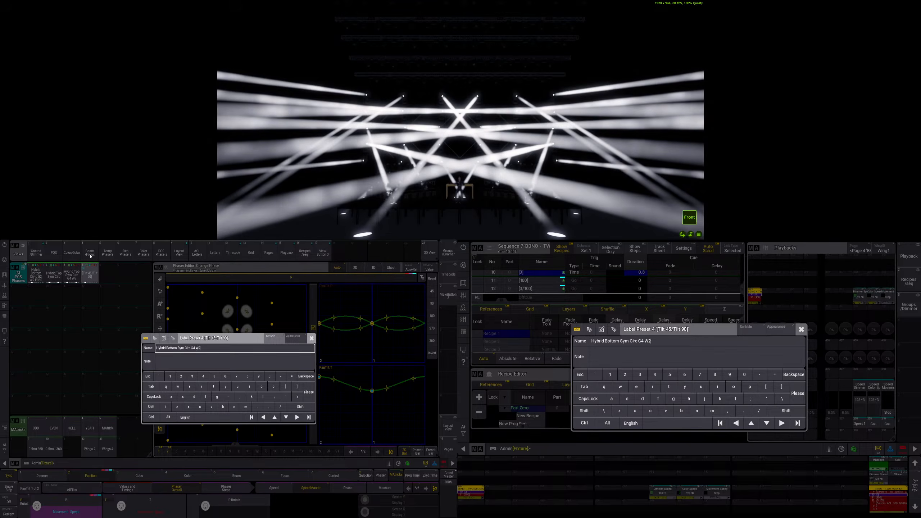
key(Return)
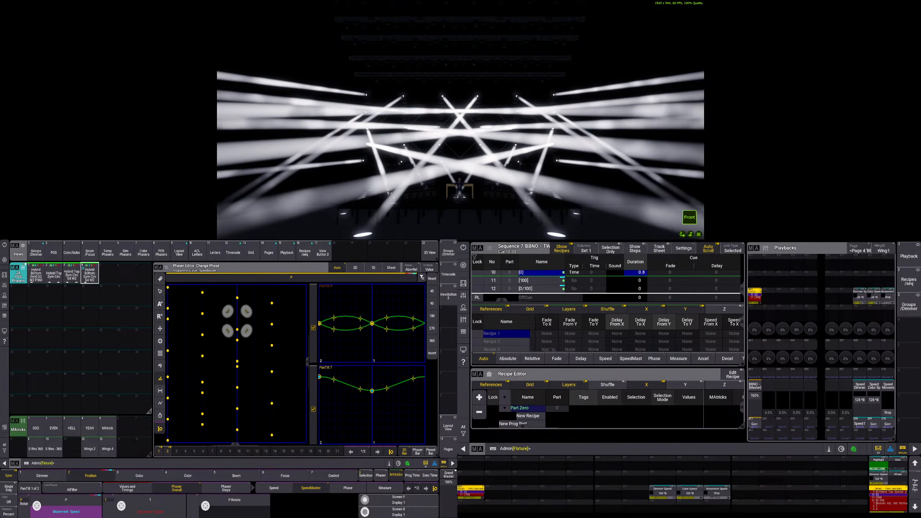
Stop the Movement Speed master, capture the frozen look and store it as a position preset below the Hybrid Top specials
drag(891, 413, 891, 423)
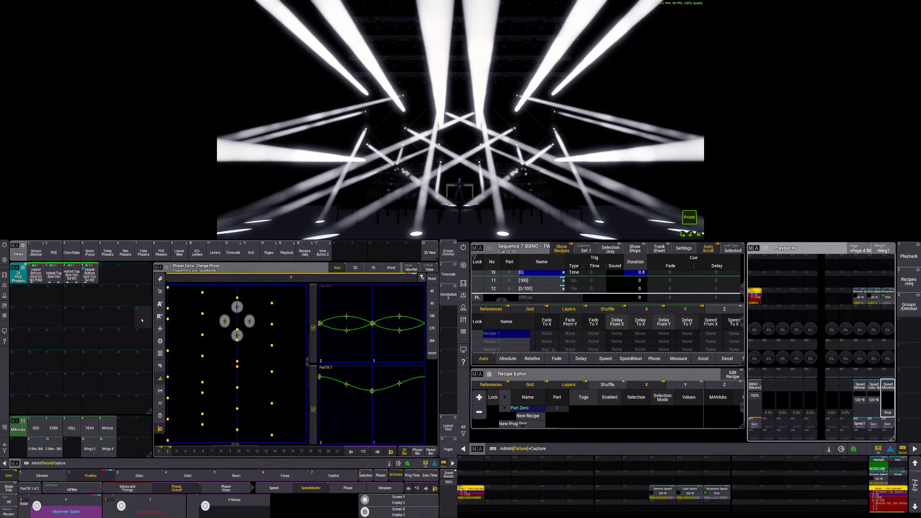
key(Return)
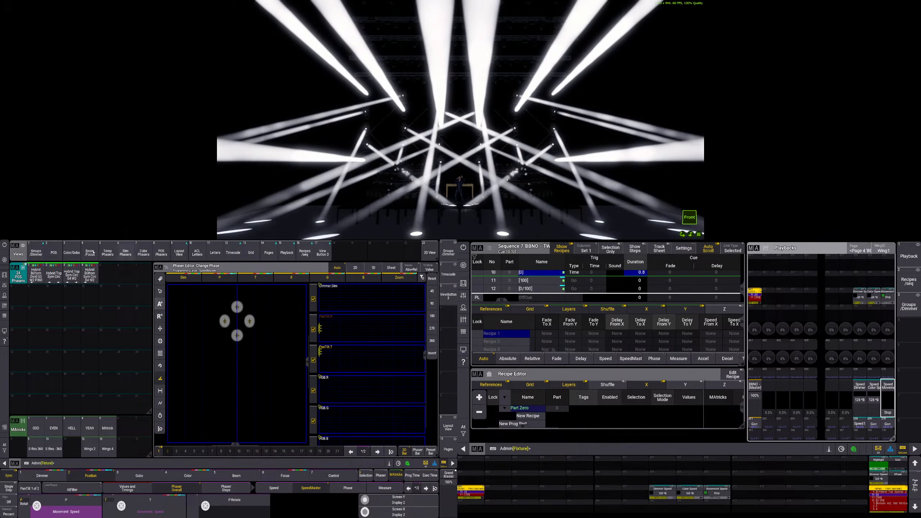
click(54, 252)
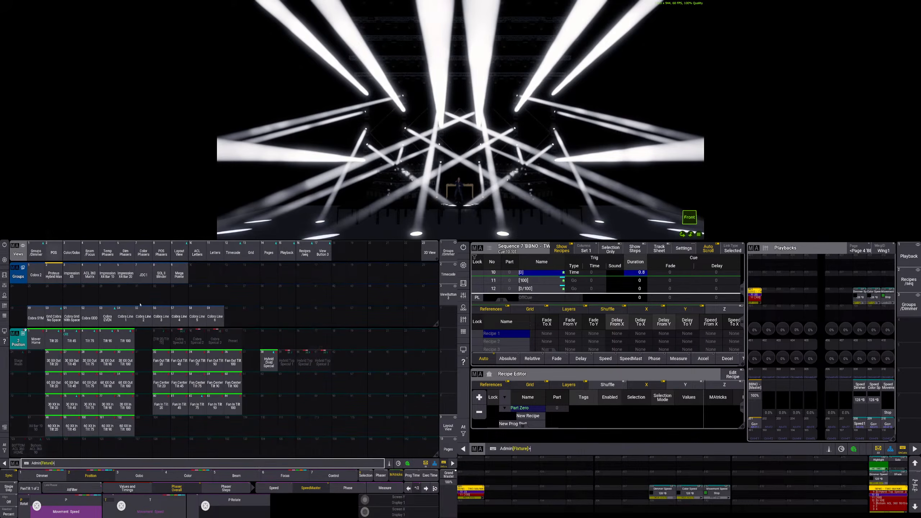
click(290, 379)
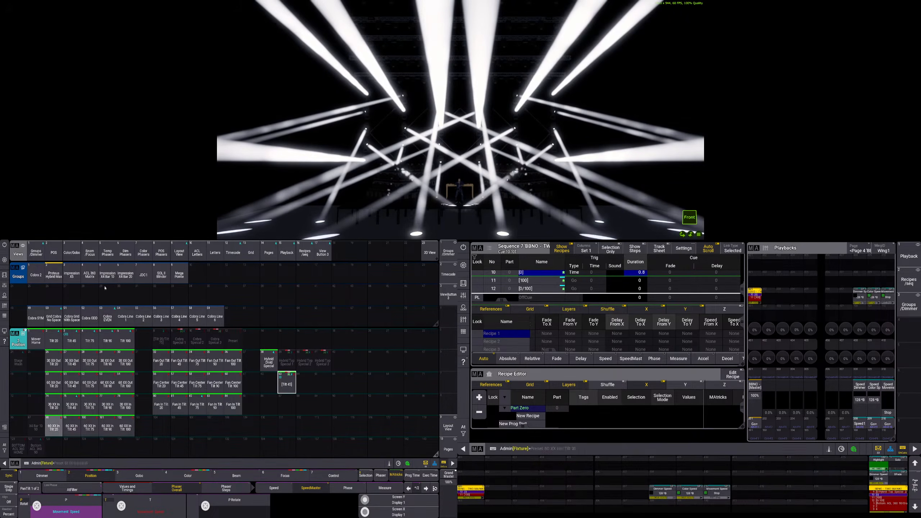
Reapply the Hybrid Bottom Sym Circ G4 W2 phaser preset and return to the position presets
click(108, 252)
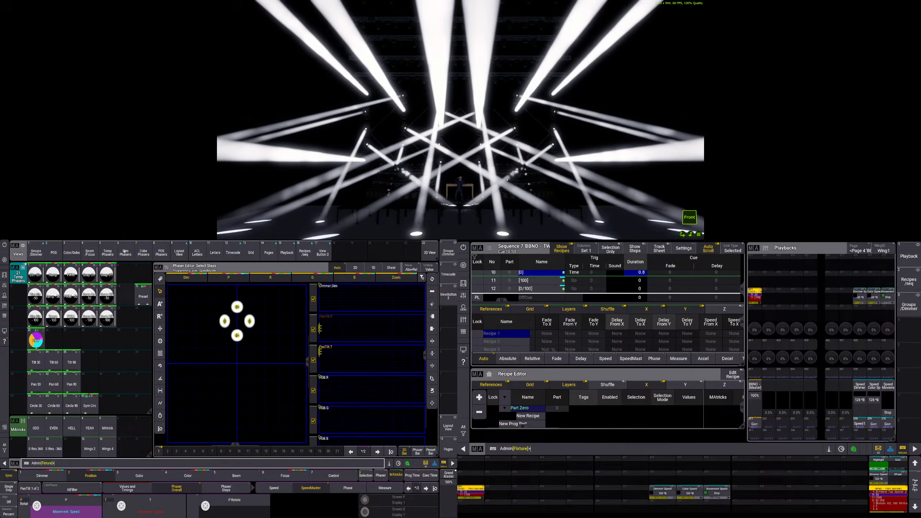
click(125, 251)
click(90, 276)
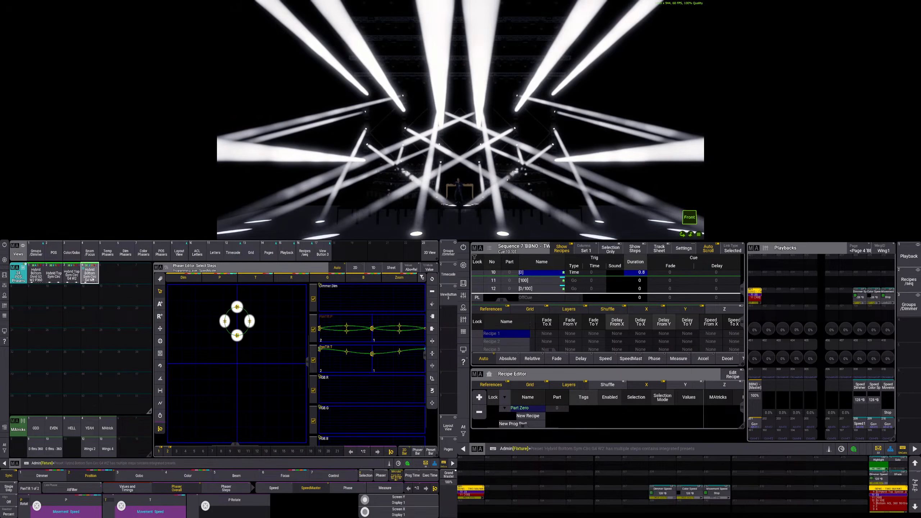
click(54, 253)
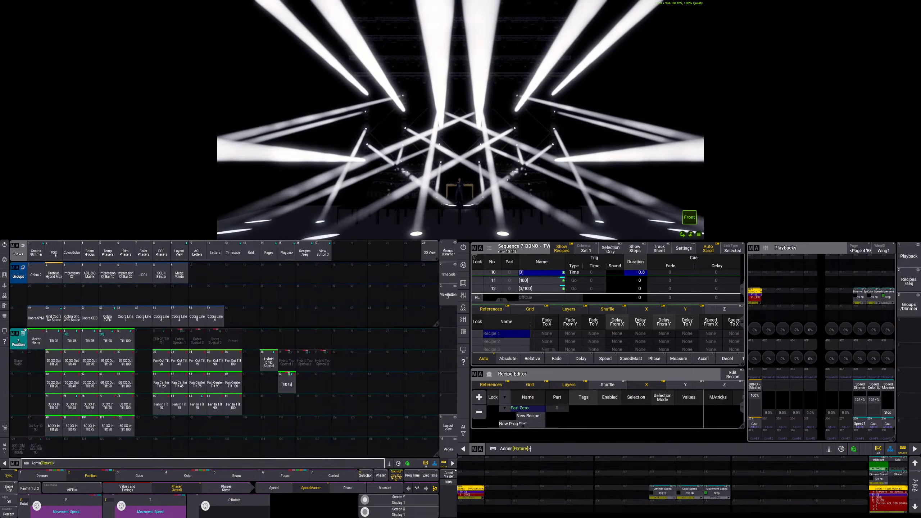
Run the phaser slowly with the Movement Speed master, freeze it on a different look, capture it and store a second position preset beside the first
click(888, 411)
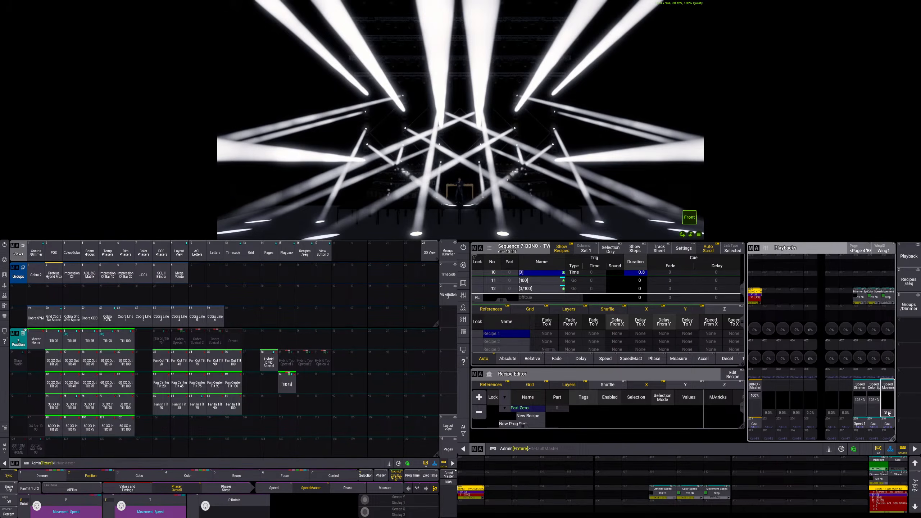
drag(887, 410, 887, 411)
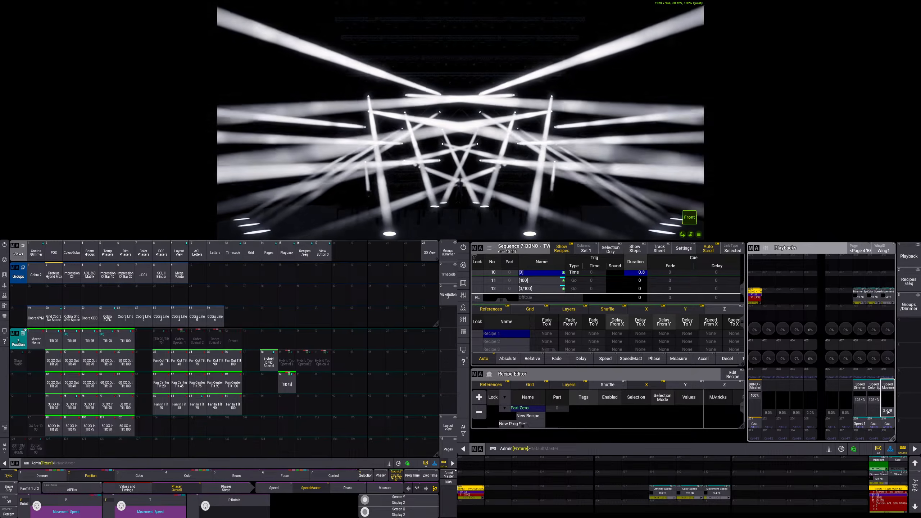
drag(887, 412, 887, 412)
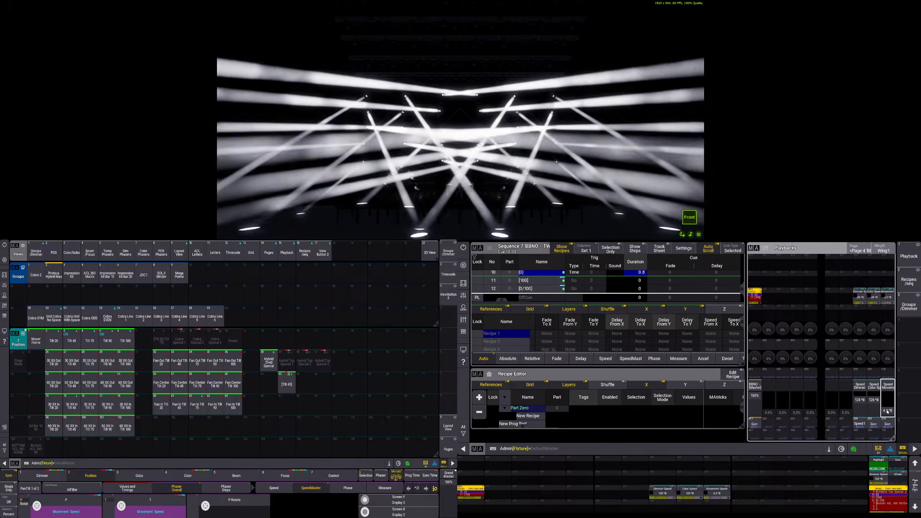
drag(887, 412, 888, 417)
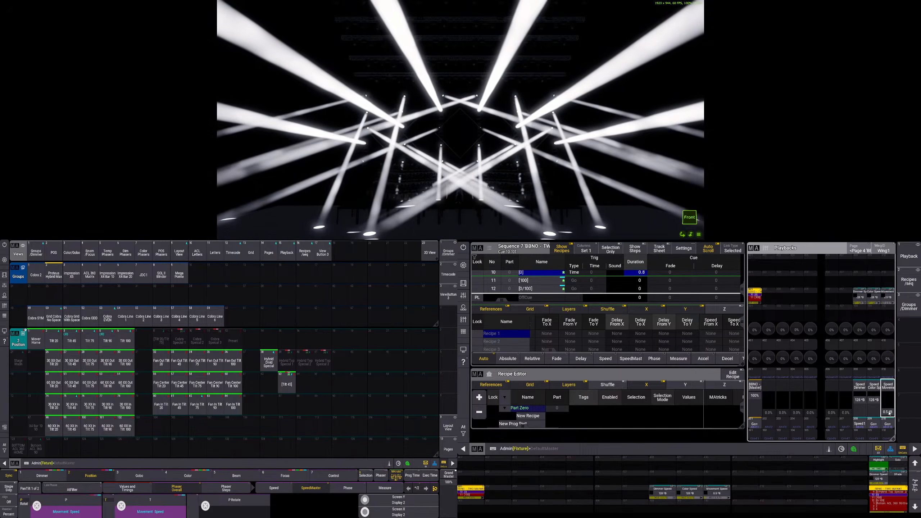
drag(889, 415, 890, 413)
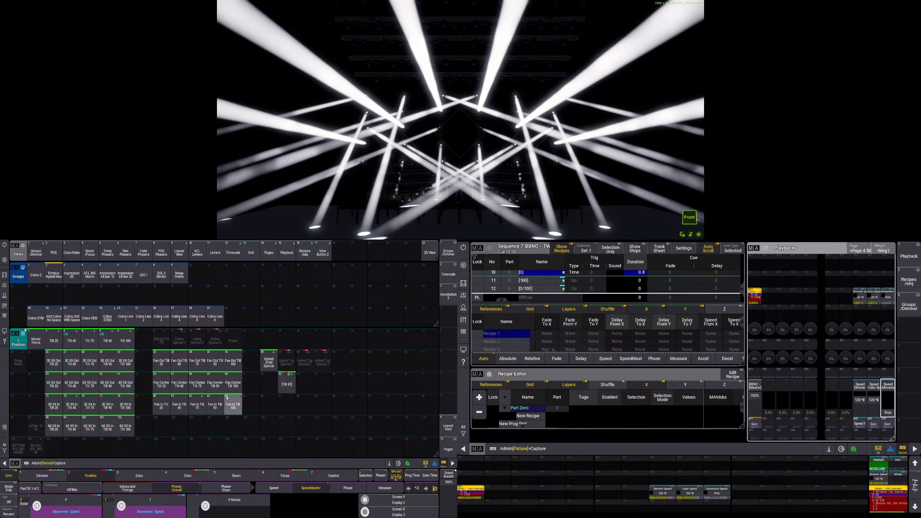
click(307, 385)
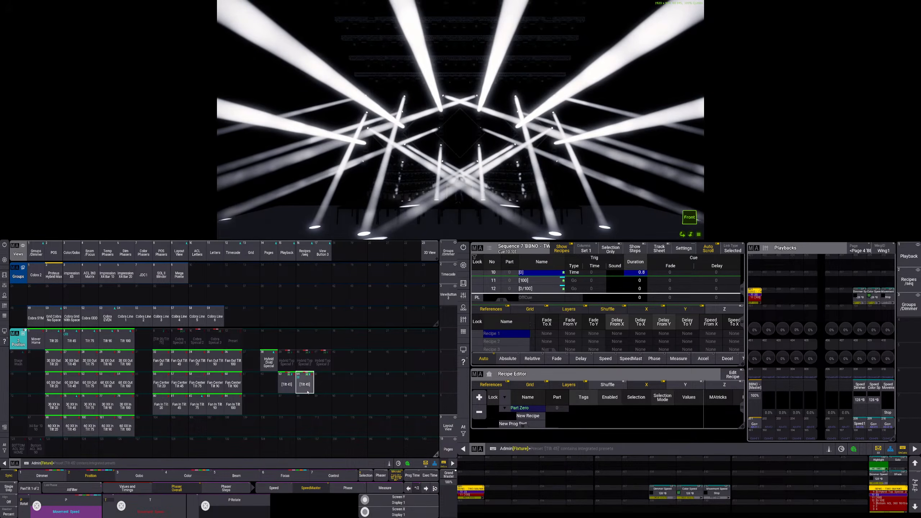
click(107, 253)
click(139, 302)
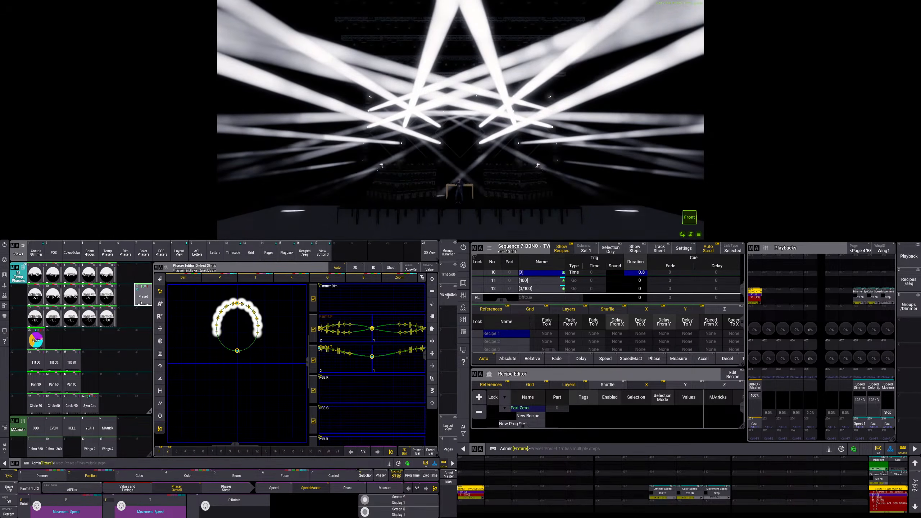
key(ctrl+z)
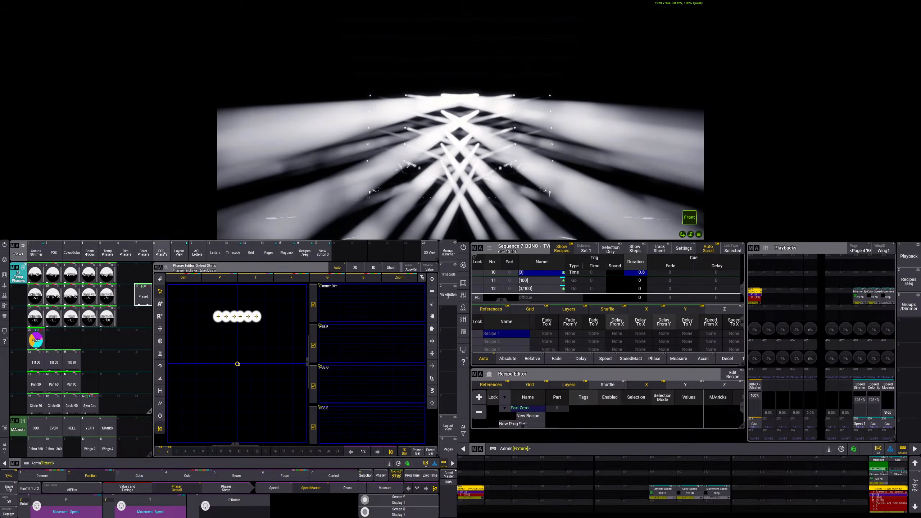
Recall the two captured hybrid bottom position presets one after the other to compare their looks
click(53, 254)
click(304, 385)
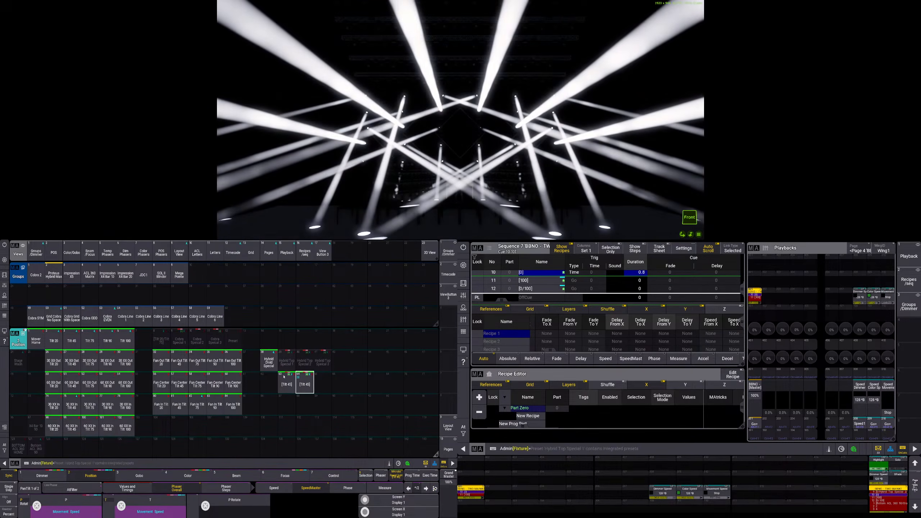
click(286, 385)
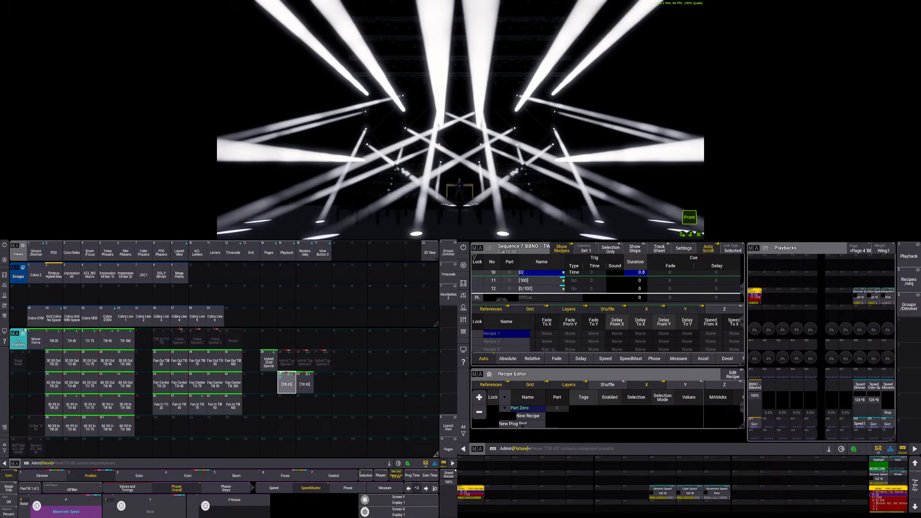
Reapply the Hybrid Bottom Sym Circ G4 W2 phaser preset, run it slowly with the Movement Speed master and stop it
click(154, 255)
click(89, 274)
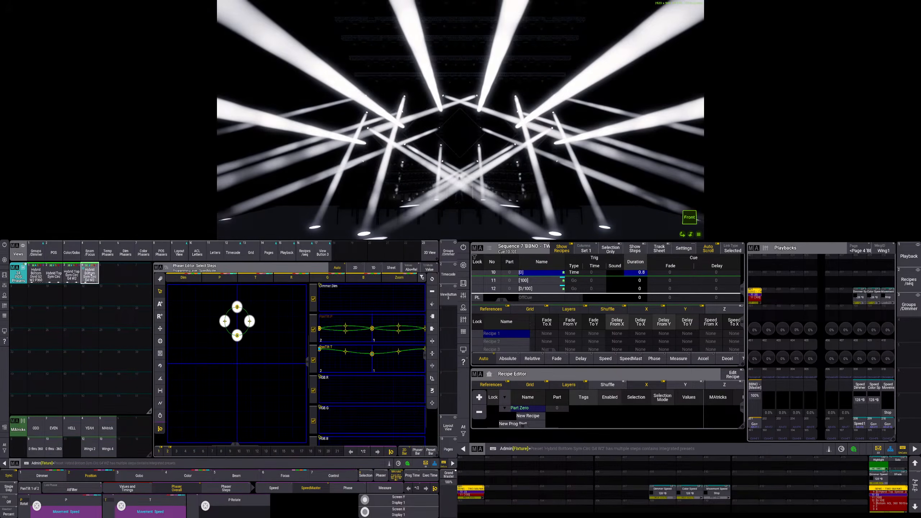
drag(891, 413, 890, 409)
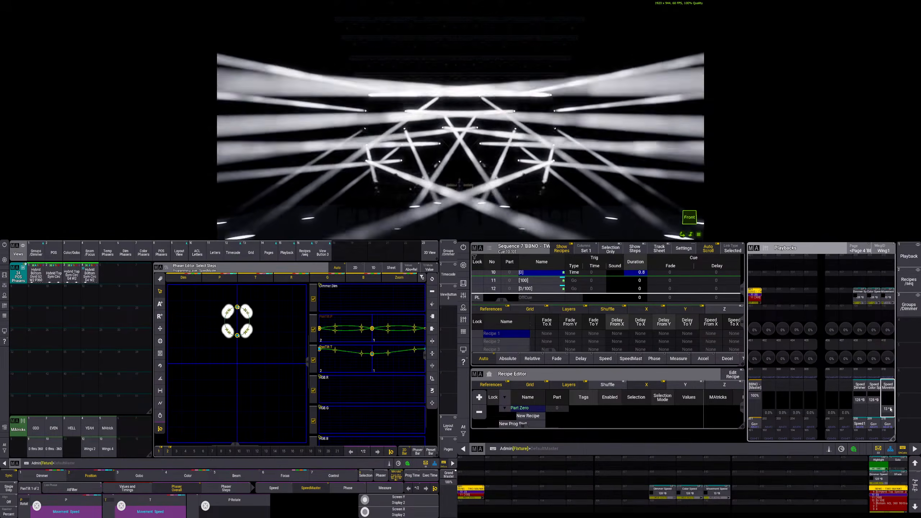
drag(891, 409, 891, 410)
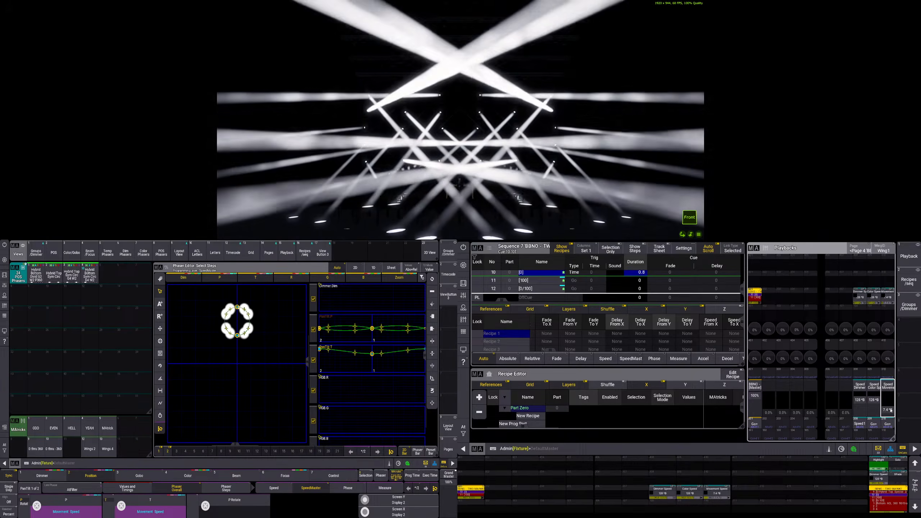
drag(890, 410, 892, 415)
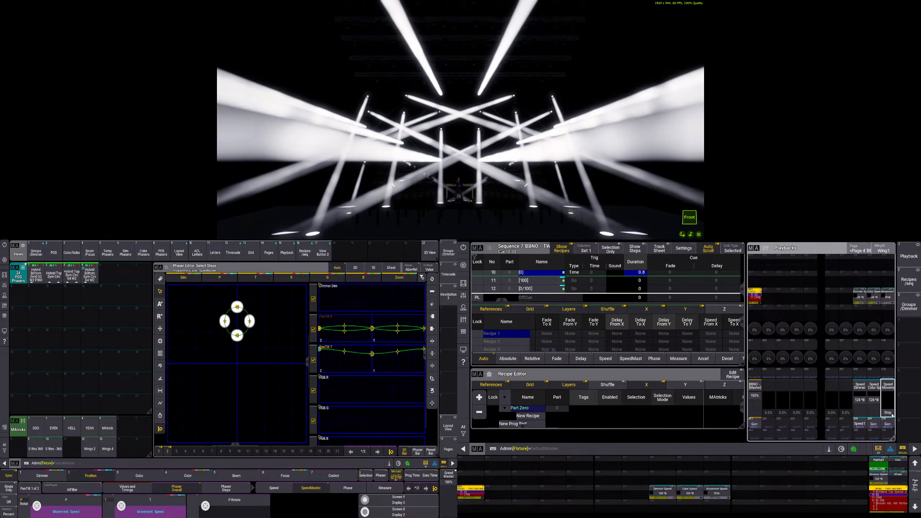
Run the phaser until a different look appears, freeze and capture it, and store it as a third position preset beside the other two
drag(892, 415, 894, 416)
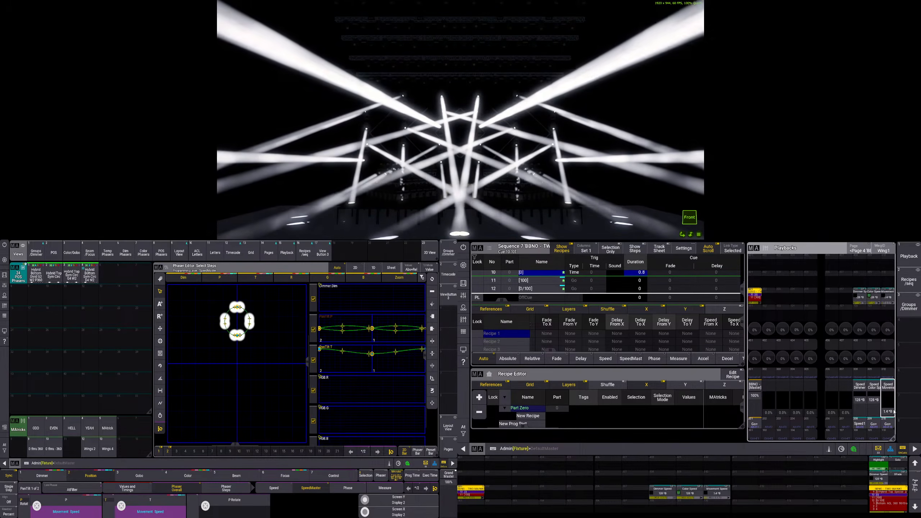
drag(894, 414, 894, 411)
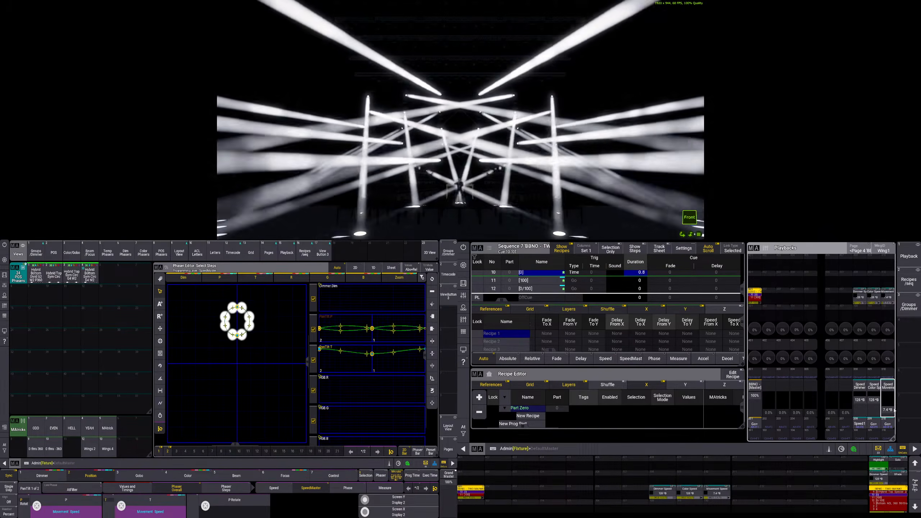
drag(894, 411, 895, 415)
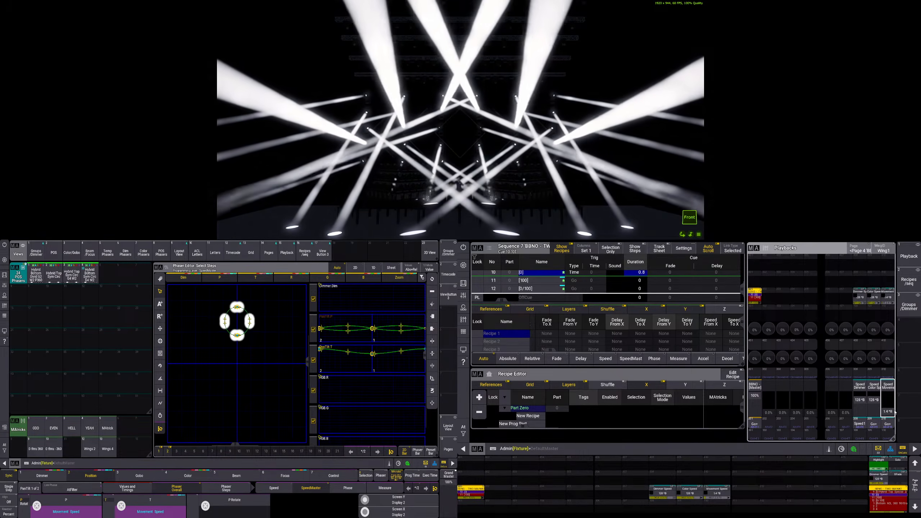
drag(894, 413, 895, 411)
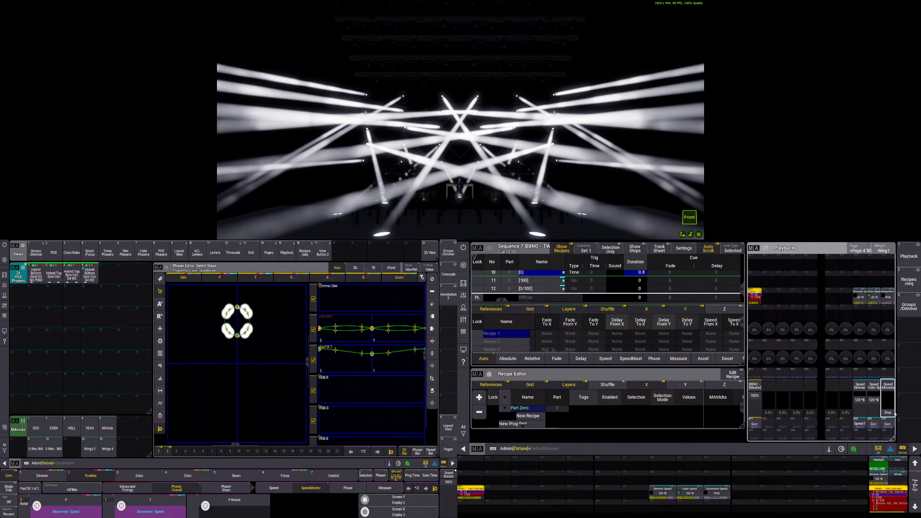
drag(895, 412, 894, 413)
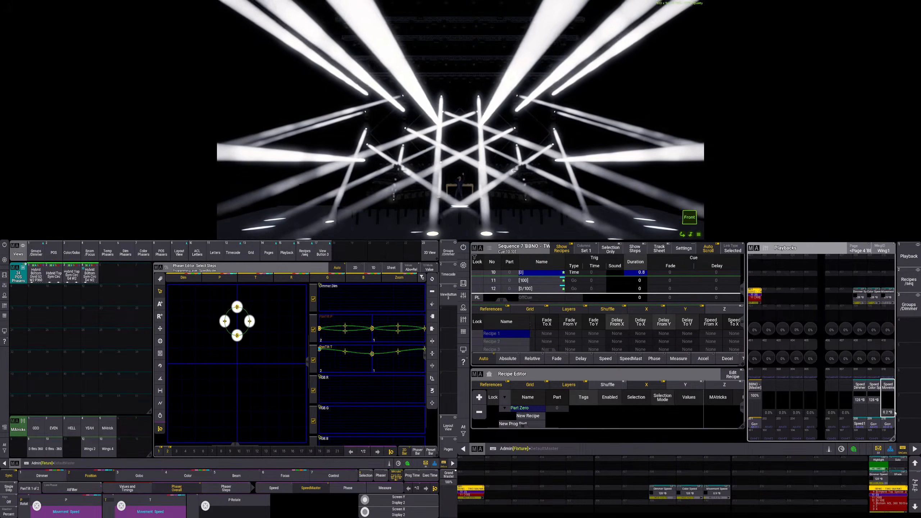
drag(894, 412, 895, 411)
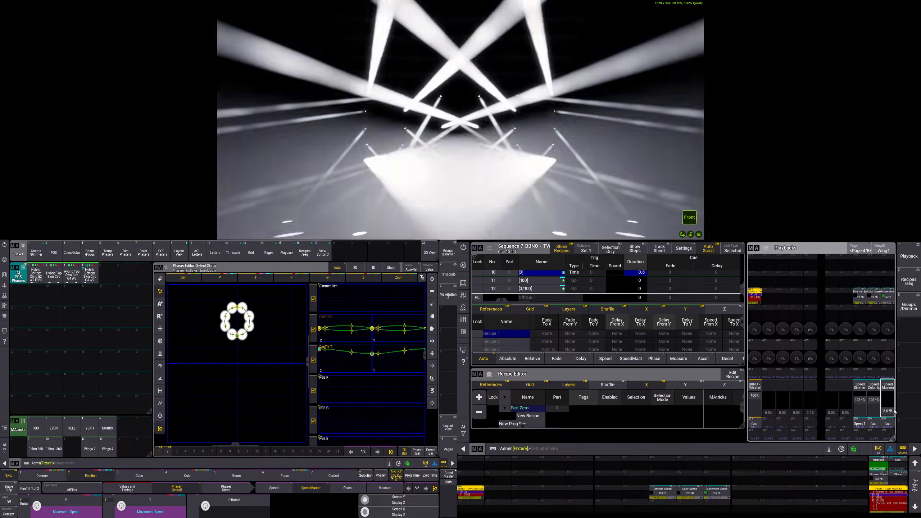
drag(894, 411, 895, 410)
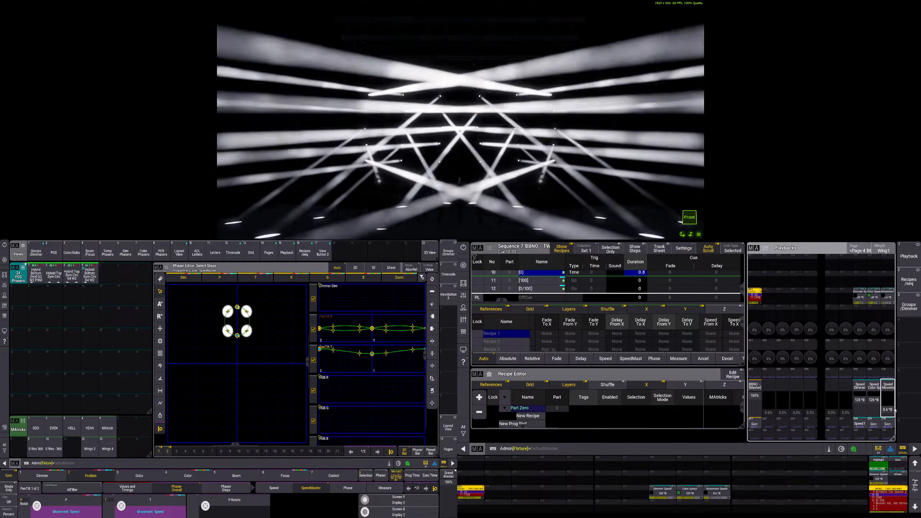
drag(894, 410, 894, 418)
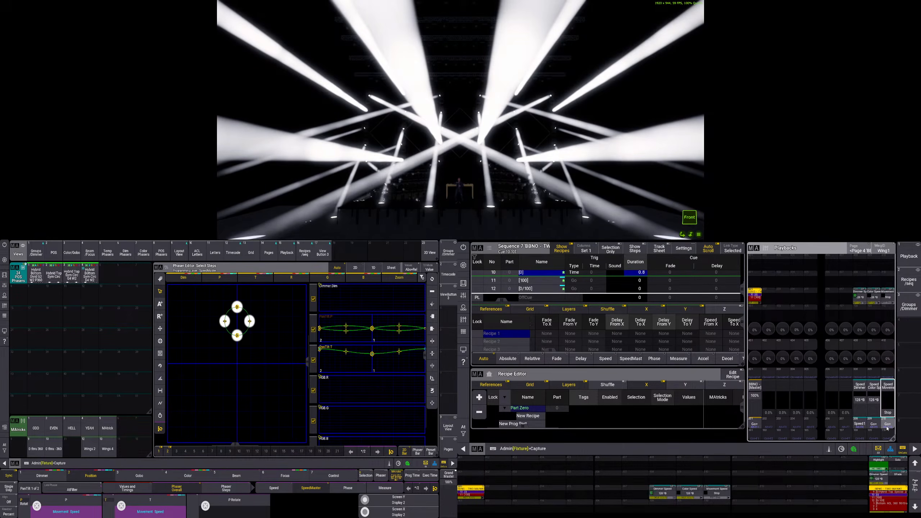
click(887, 428)
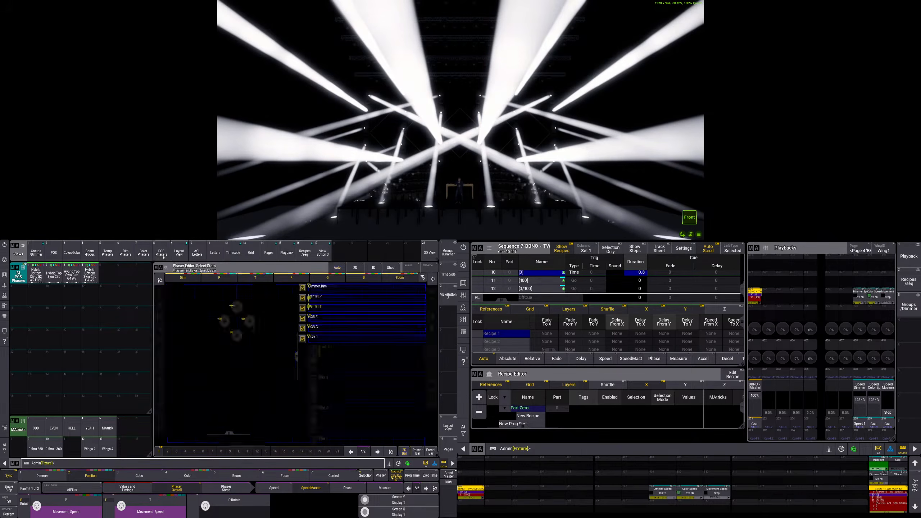
click(57, 255)
Recall the three captured hybrid bottom position presets in turn to compare their looks, and clear the programmer
click(286, 381)
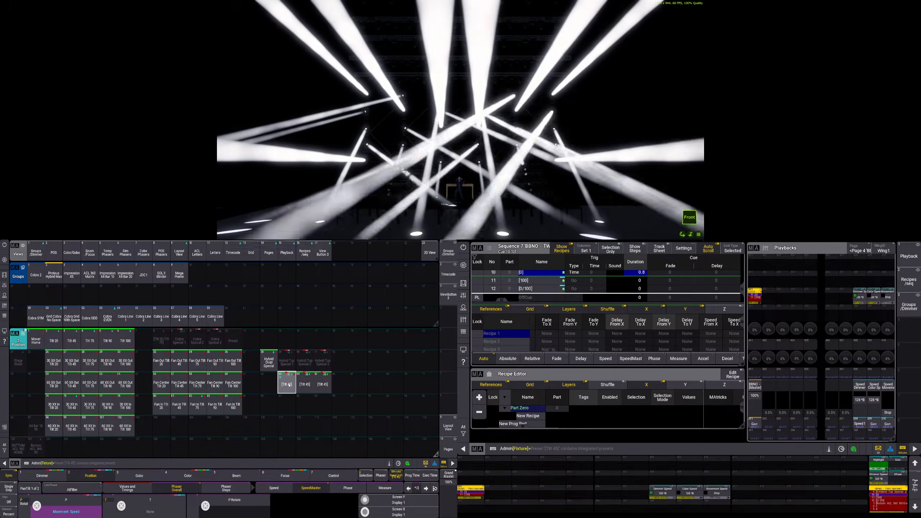
click(304, 384)
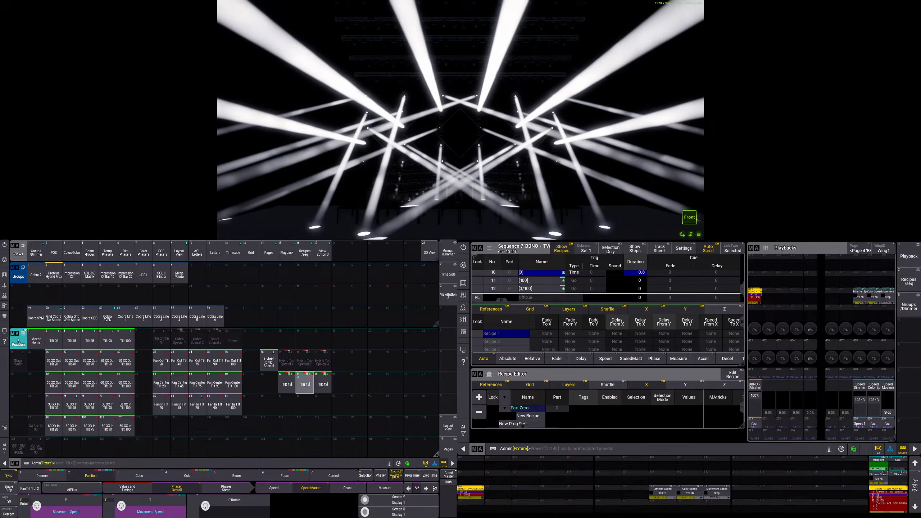
click(324, 385)
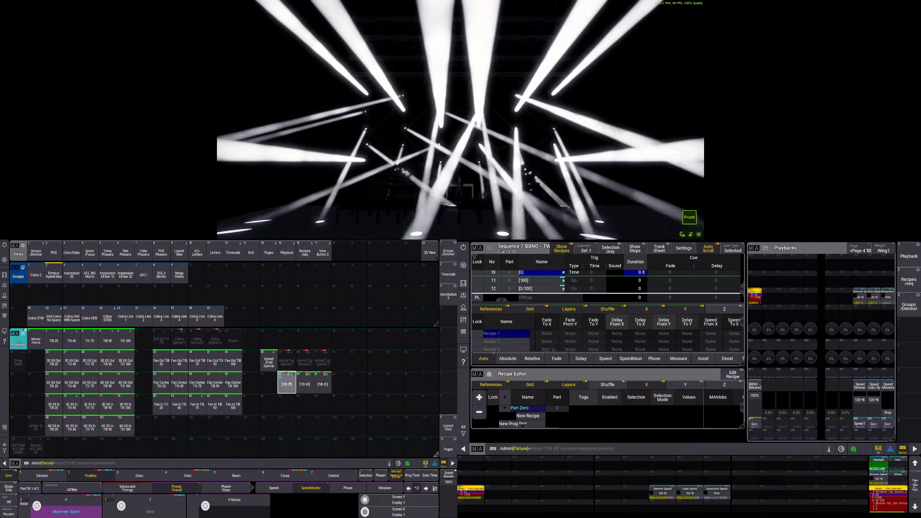
click(321, 386)
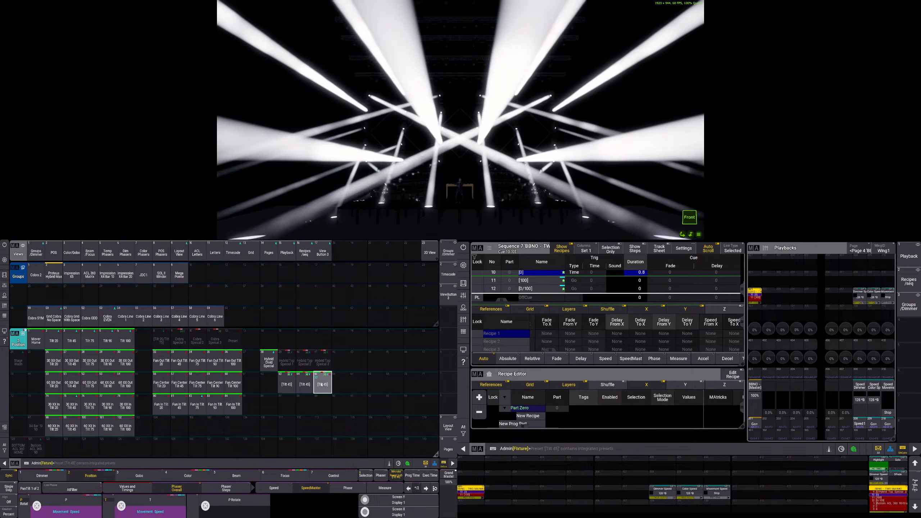
click(304, 385)
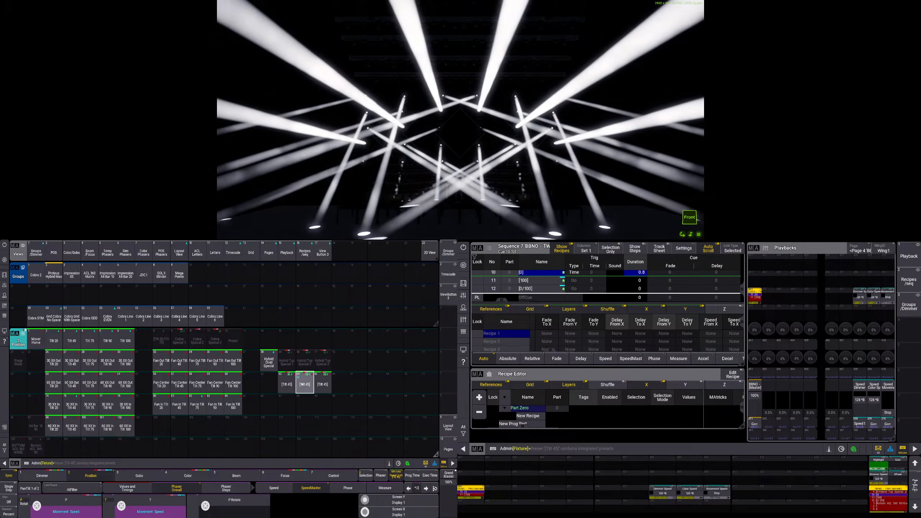
click(291, 386)
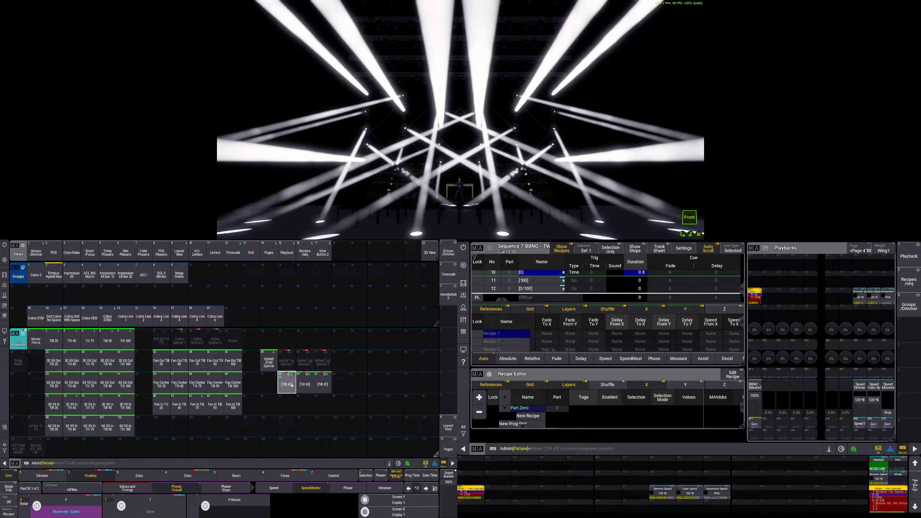
key(BackSpace)
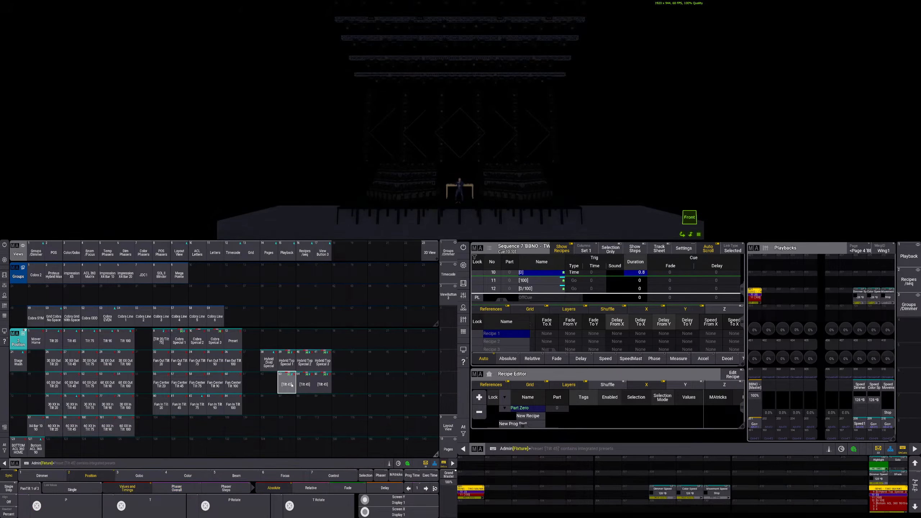
Preview the middle captured hybrid bottom position preset again and clear the programmer
click(302, 365)
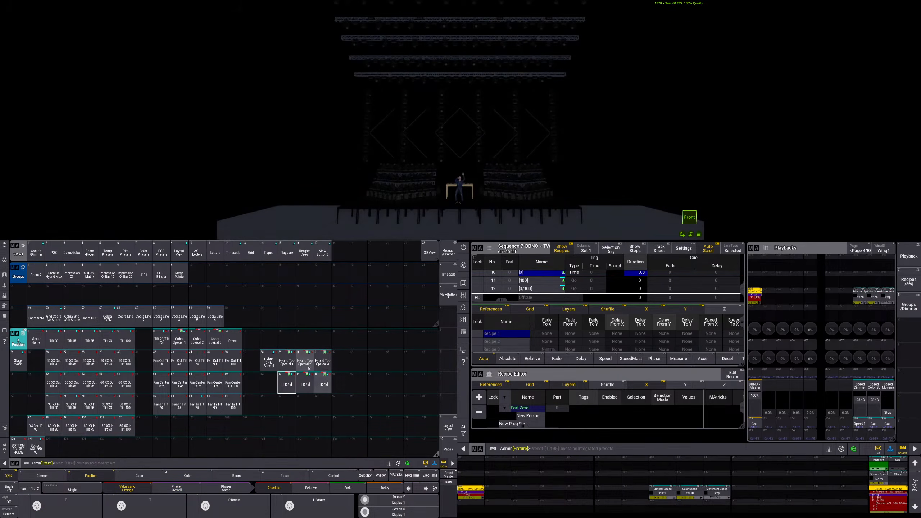
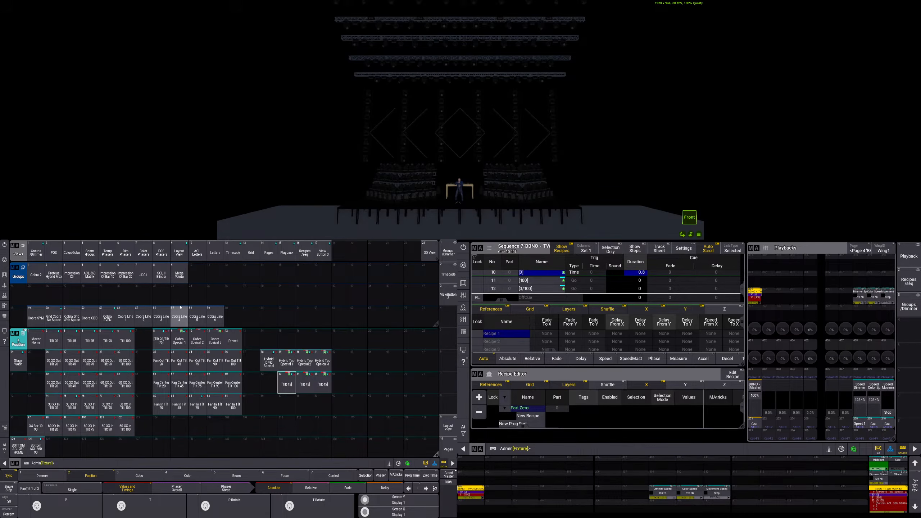
click(306, 386)
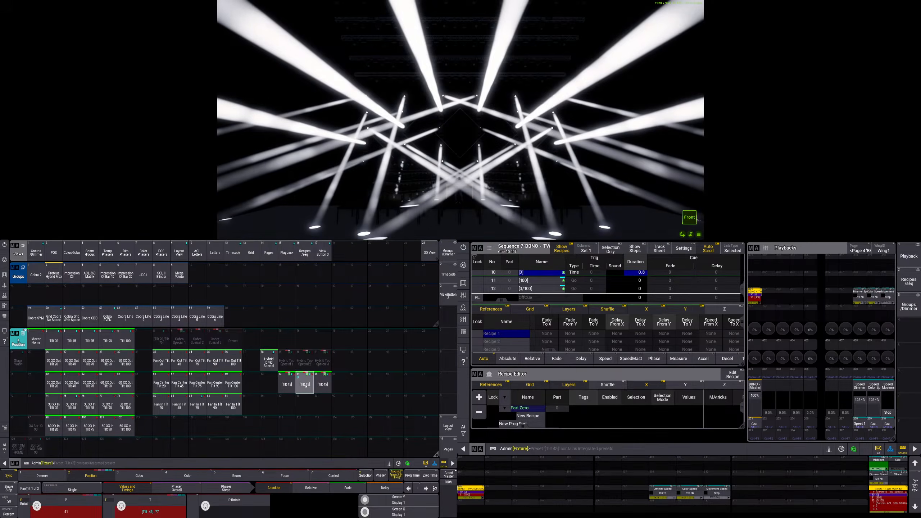
key(BackSpace)
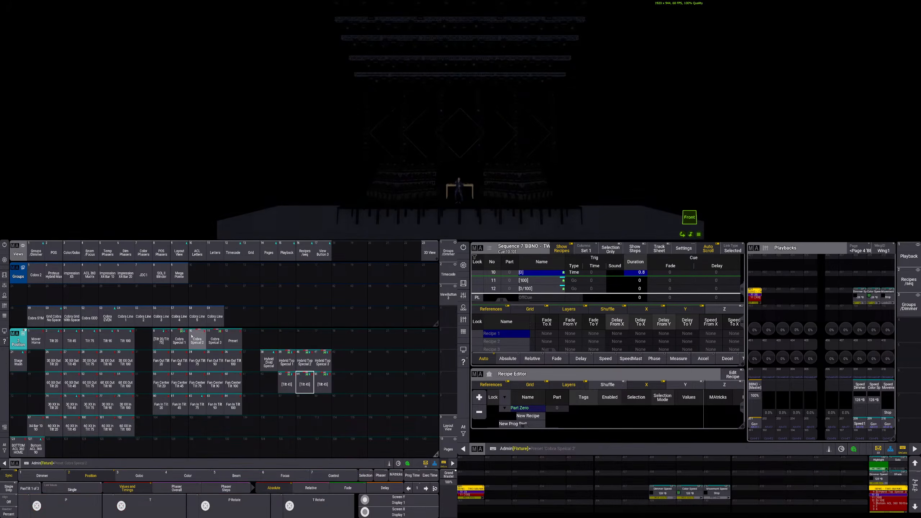
Enable recipe editing, select the HYBRID BOTTOM SYM group and give it a recipe line with the orange color preset
click(732, 374)
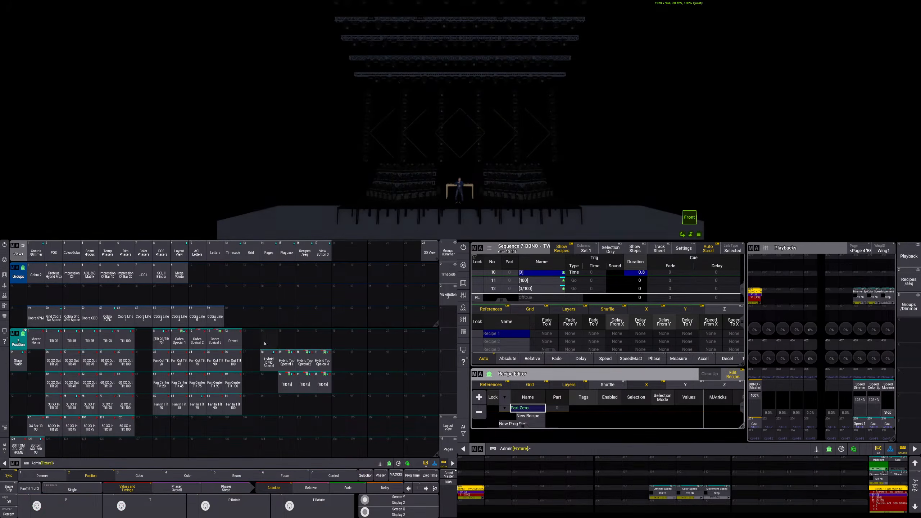
click(305, 384)
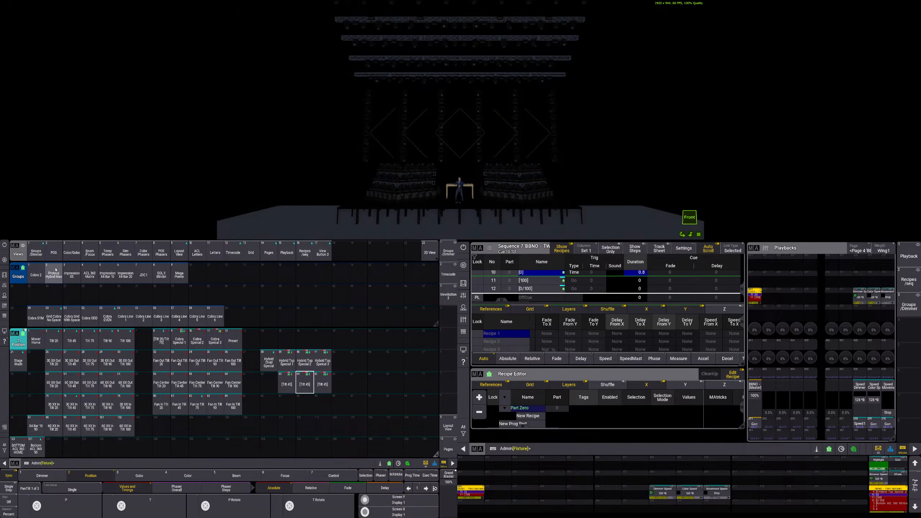
click(36, 253)
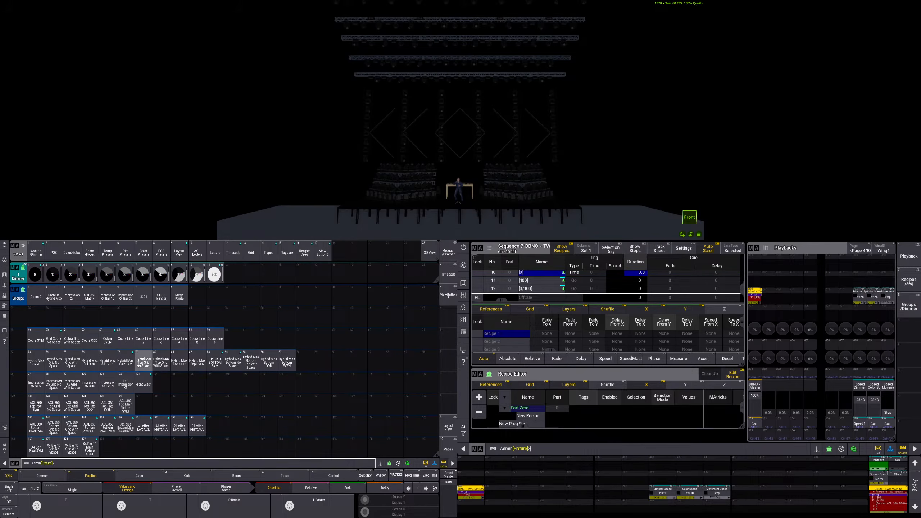
click(215, 361)
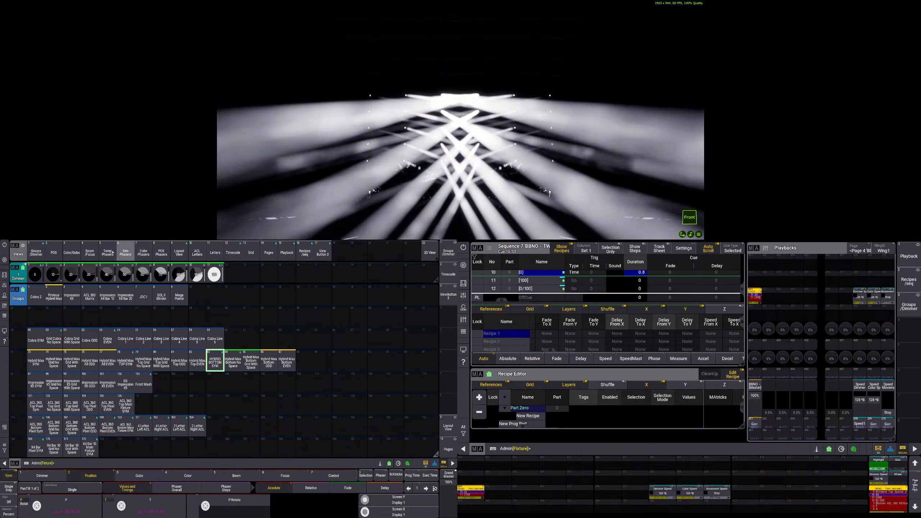
click(73, 251)
click(73, 274)
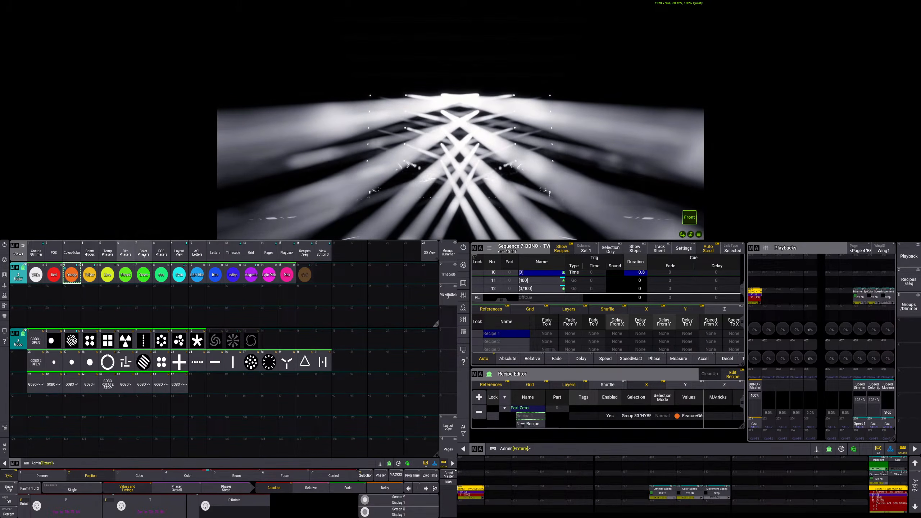
Add a position recipe line for the same group using the first captured hybrid bottom preset, Preset 63
click(53, 251)
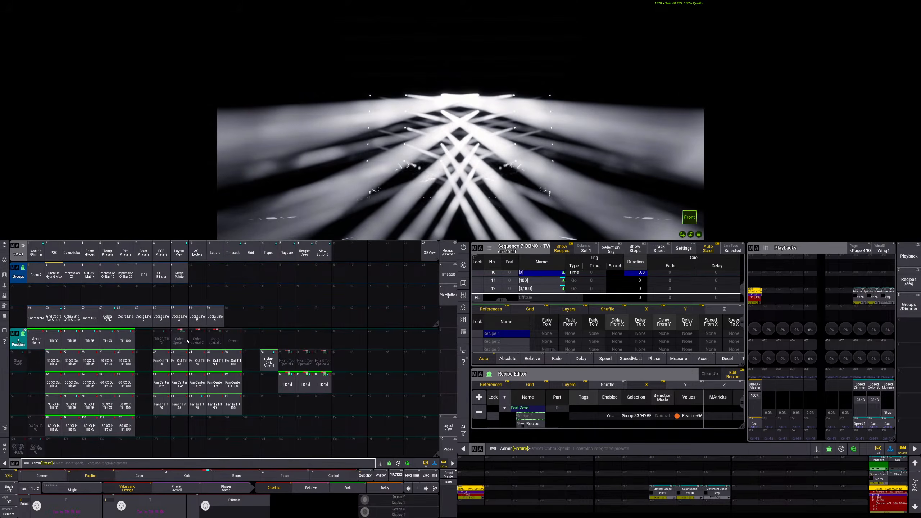
click(306, 387)
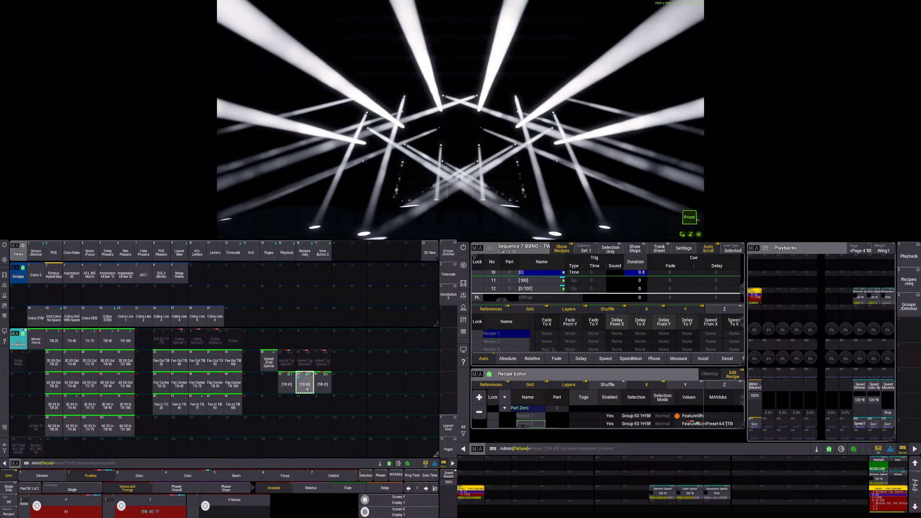
click(286, 385)
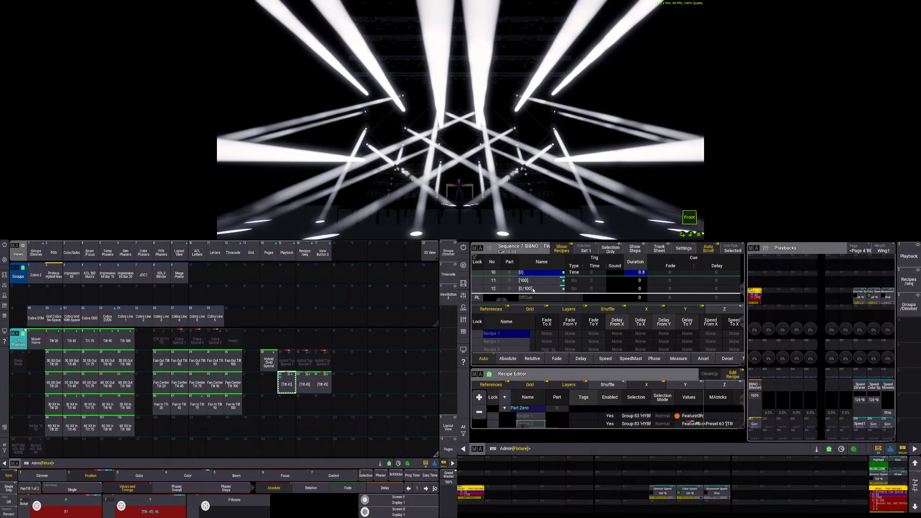
Merge the color and position recipes into cue 12 and advance the BBNO sequence on its playback
key(s)
click(533, 290)
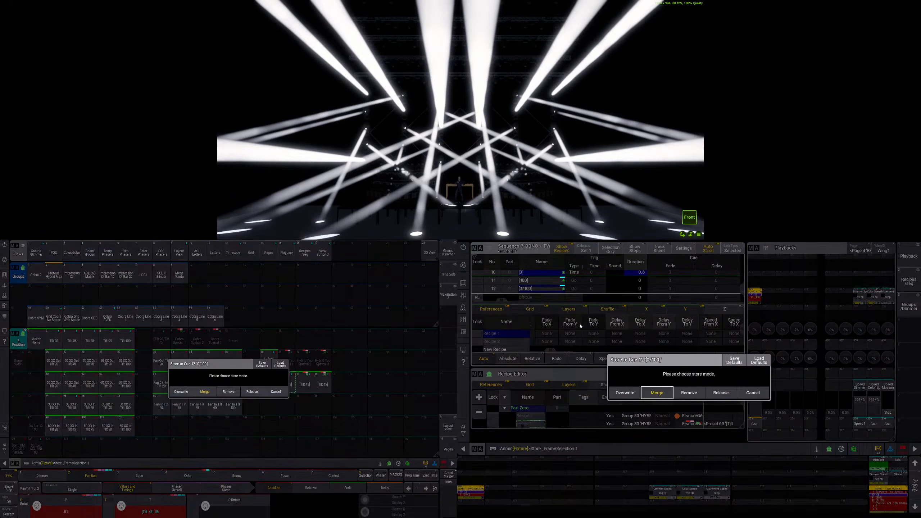
click(657, 393)
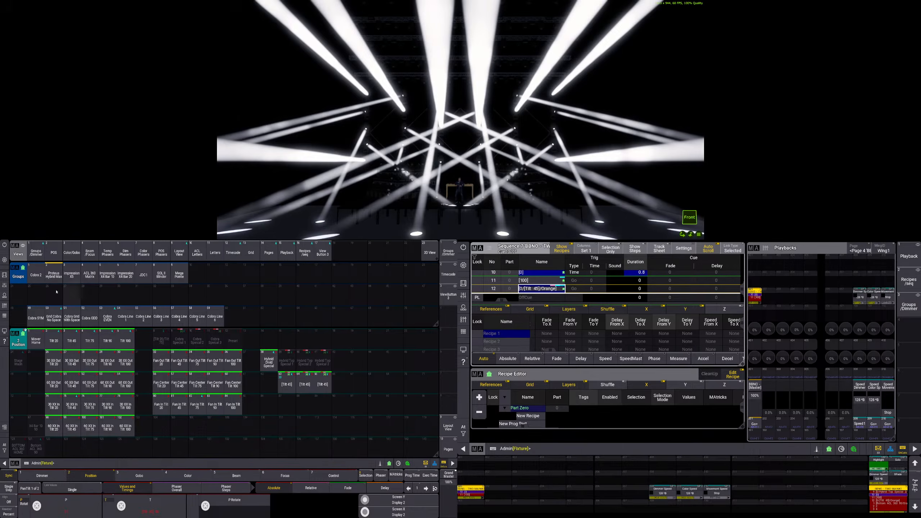
click(754, 424)
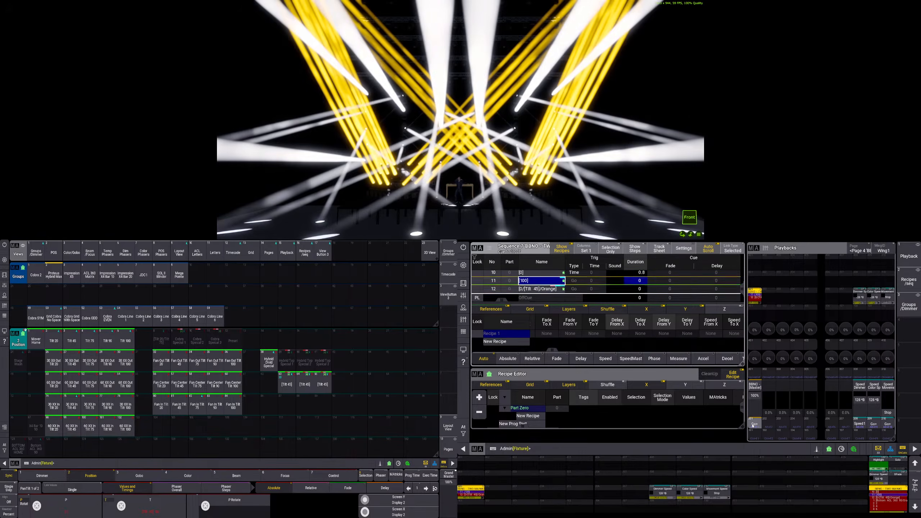
Advance the BBNO sequence, clear the programmer and give the Hybrid Max TOP SYM group a dimmer recipe at 0
click(754, 424)
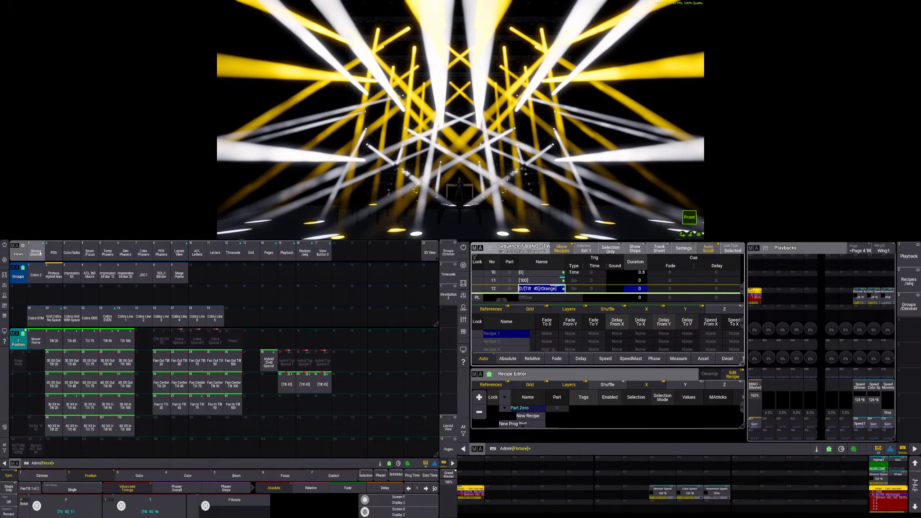
key(Escape)
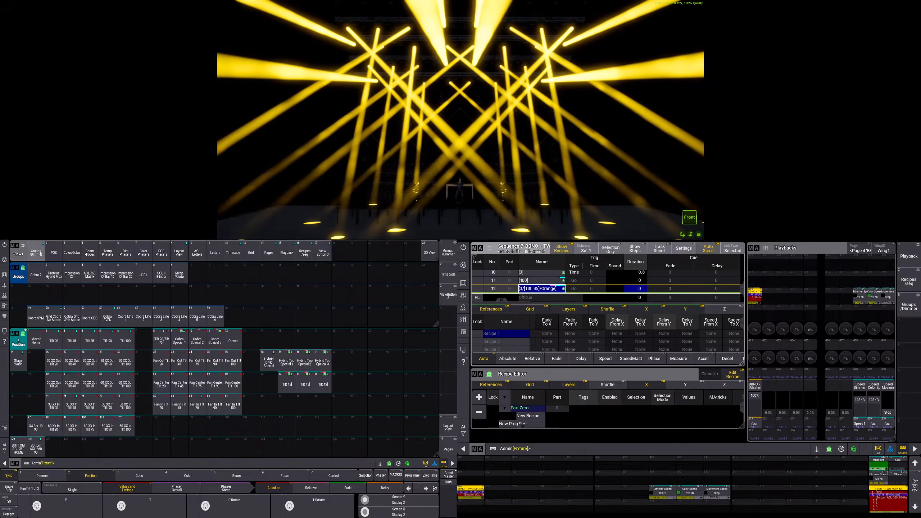
click(36, 252)
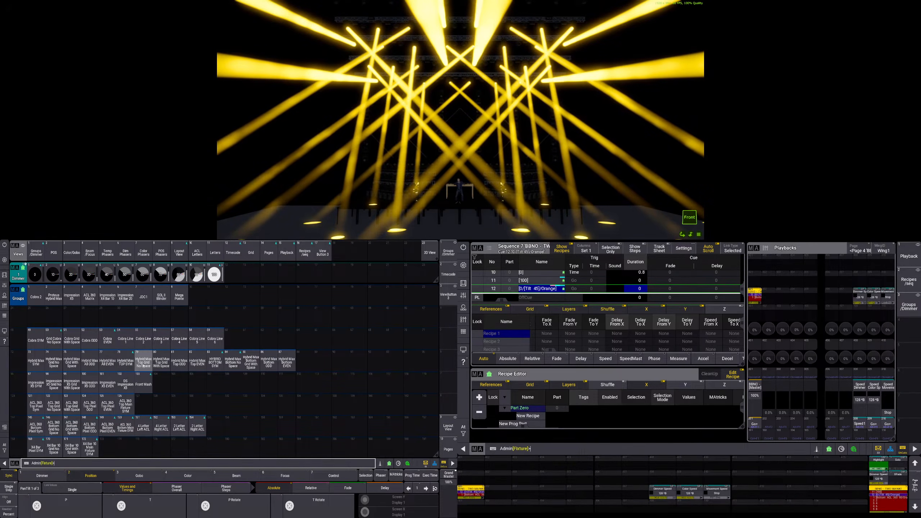
click(126, 361)
click(38, 276)
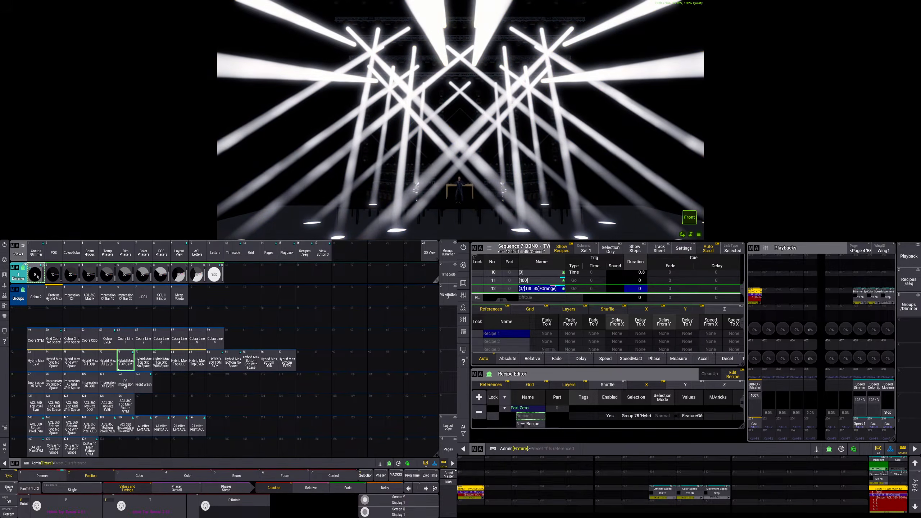
key(h)
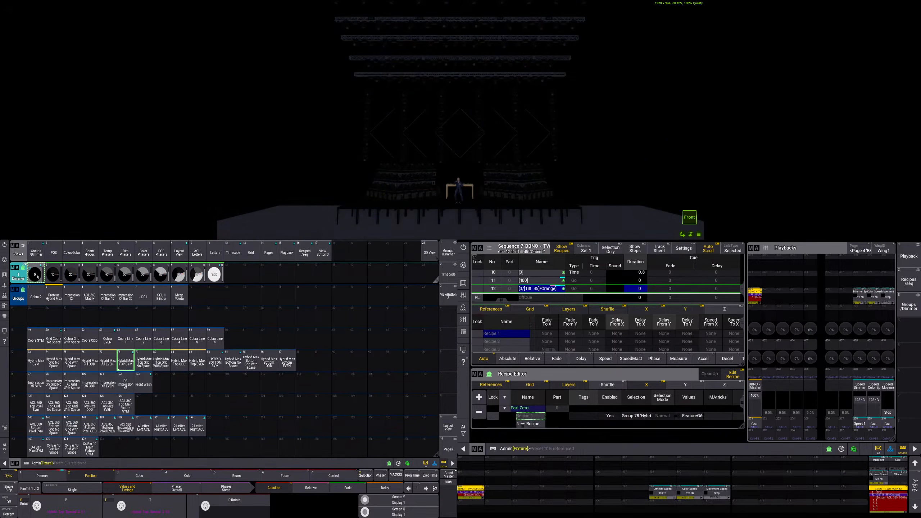
Add a dimmer recipe at 100 for the HYBRID BOTTOM SYM group and store both lines as cue 13 of the BBNO sequence
click(215, 360)
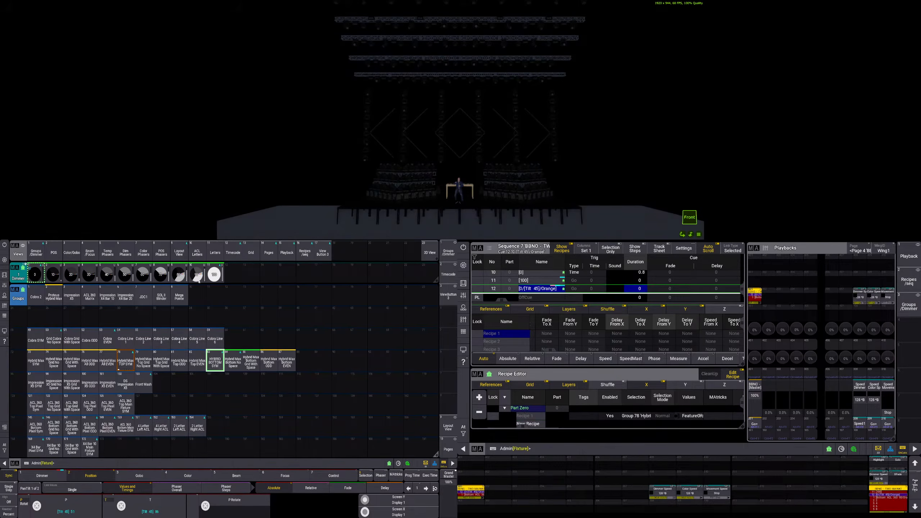
click(215, 275)
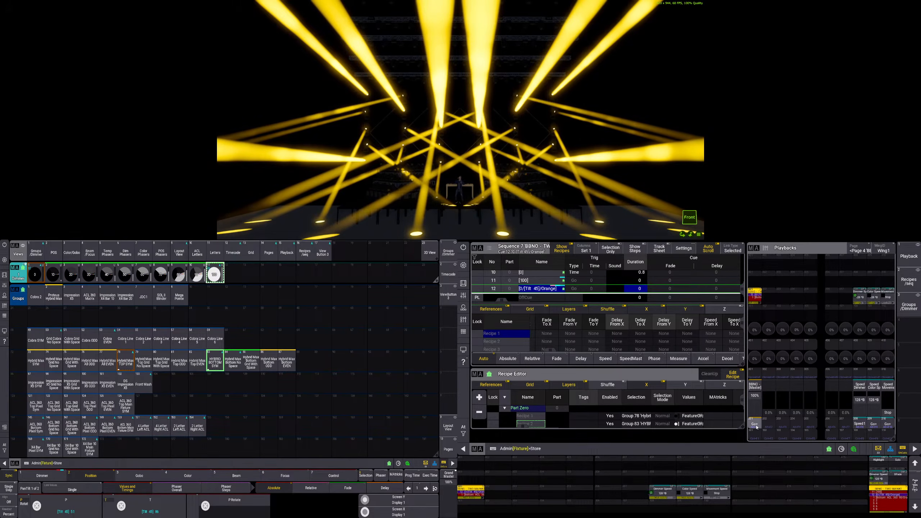
key(s)
click(758, 298)
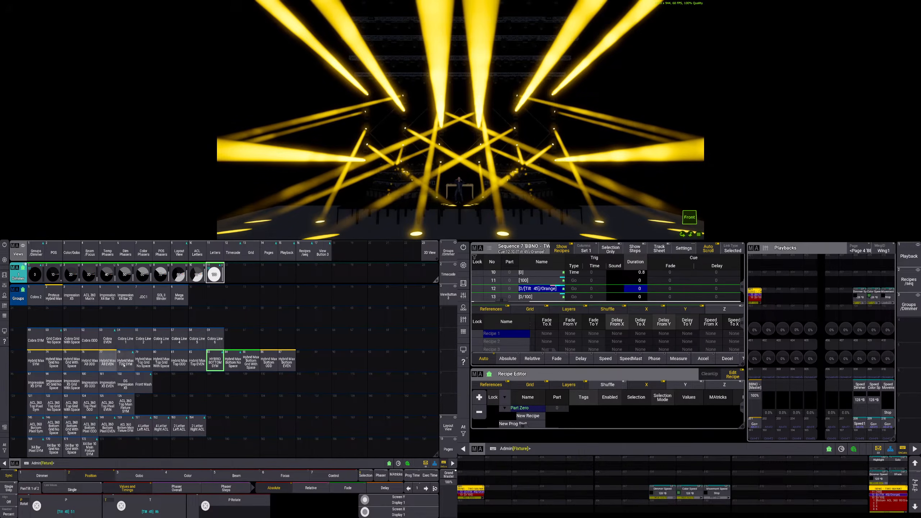
Store dimmer recipes at 100 for the Hybrid Max TOP SYM, Cobra SYM and HYBRID BOTTOM SYM groups as cue 14
click(125, 364)
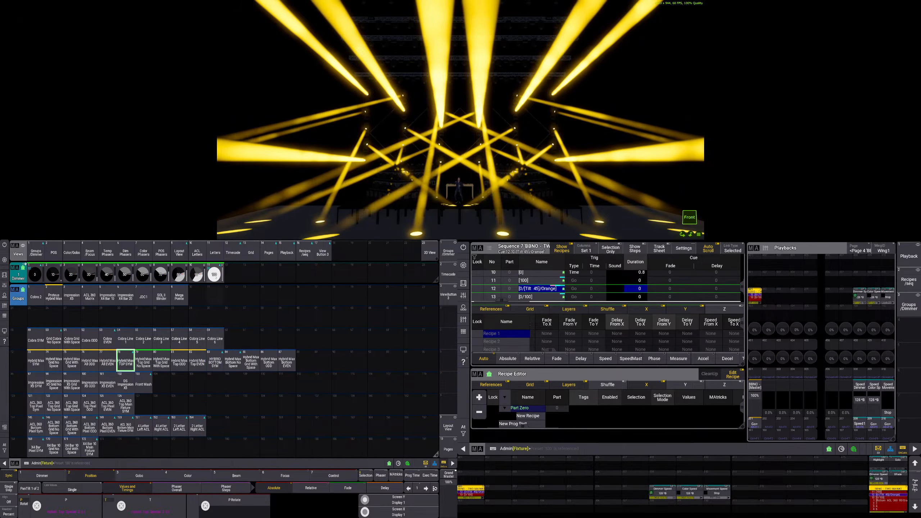
click(214, 274)
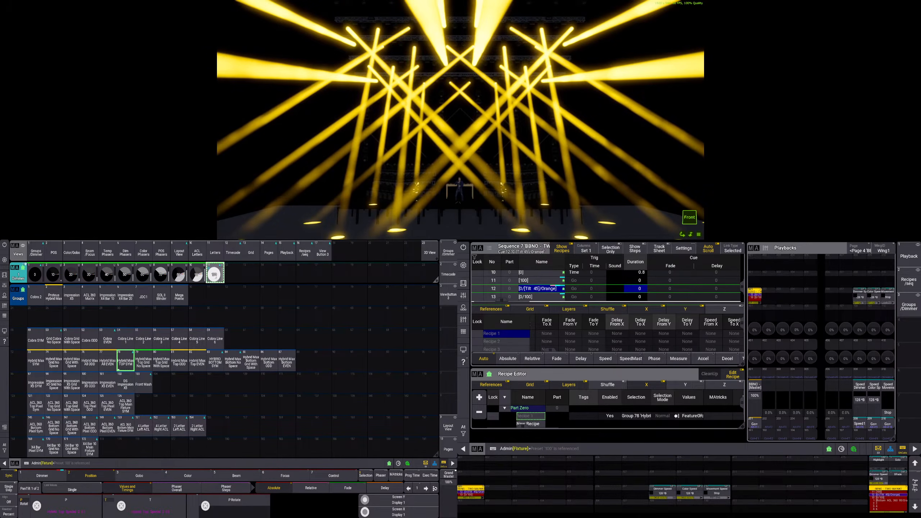
click(36, 338)
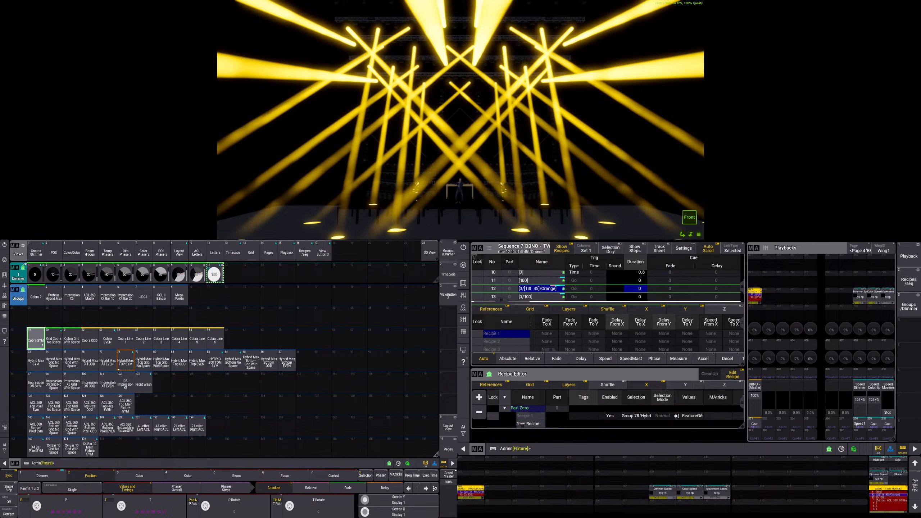
click(214, 275)
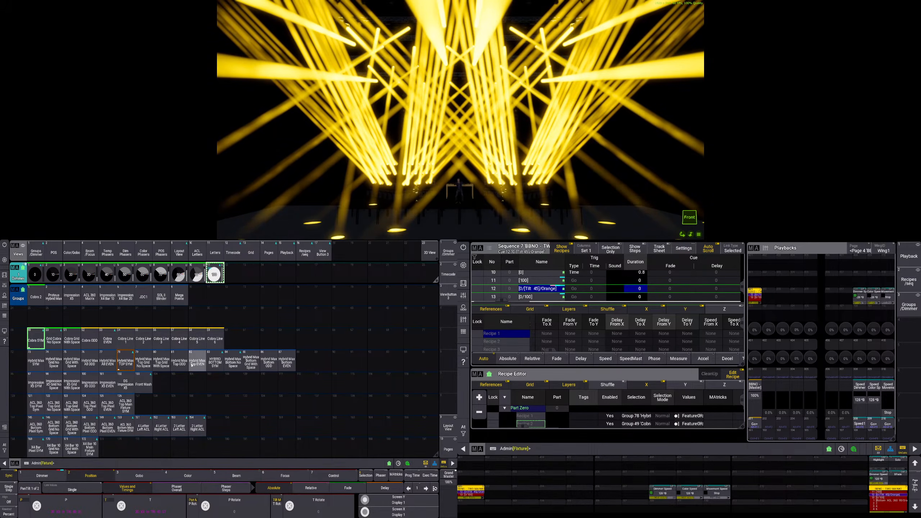
click(214, 364)
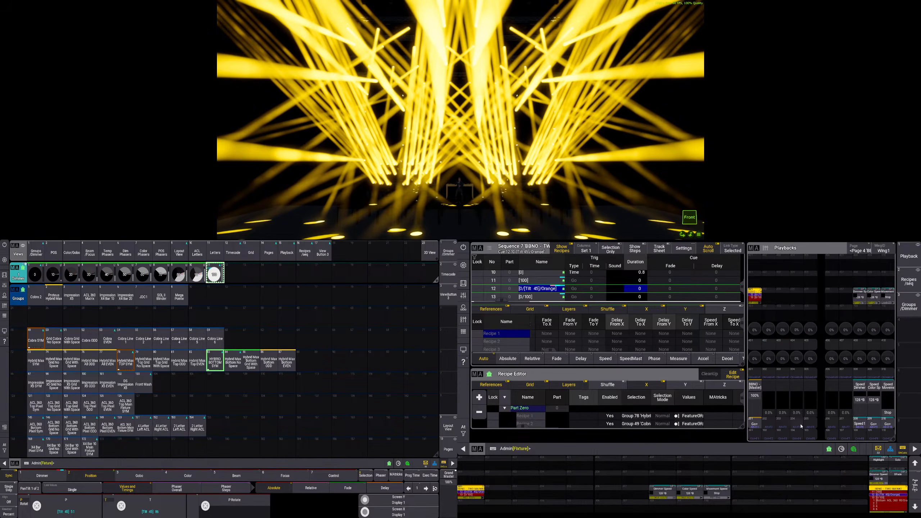
click(755, 299)
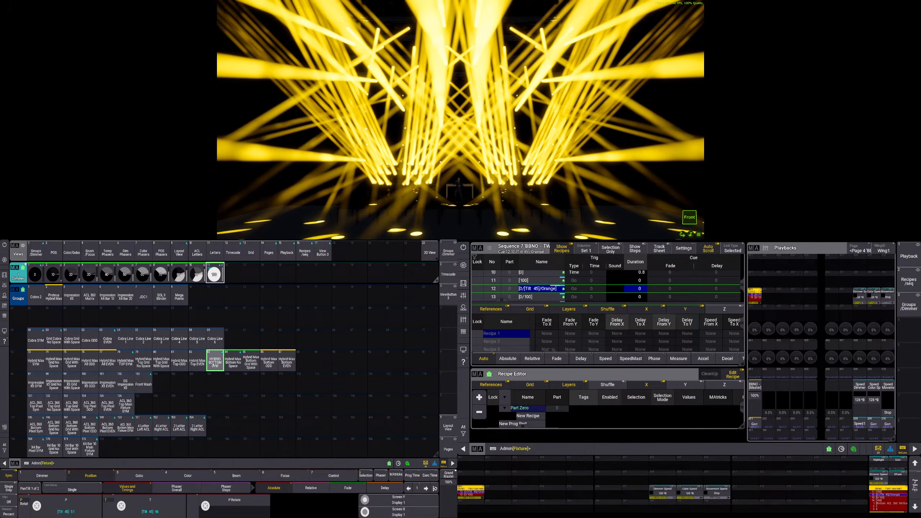
Give the Hybrid Max TOP SYM and HYBRID BOTTOM SYM groups a Mover Home position recipe and store it as cue 15
click(215, 364)
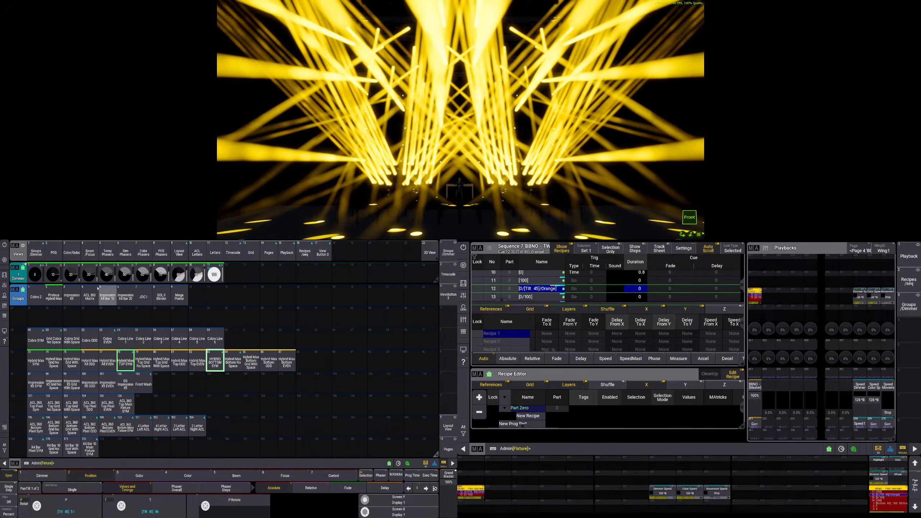
click(54, 253)
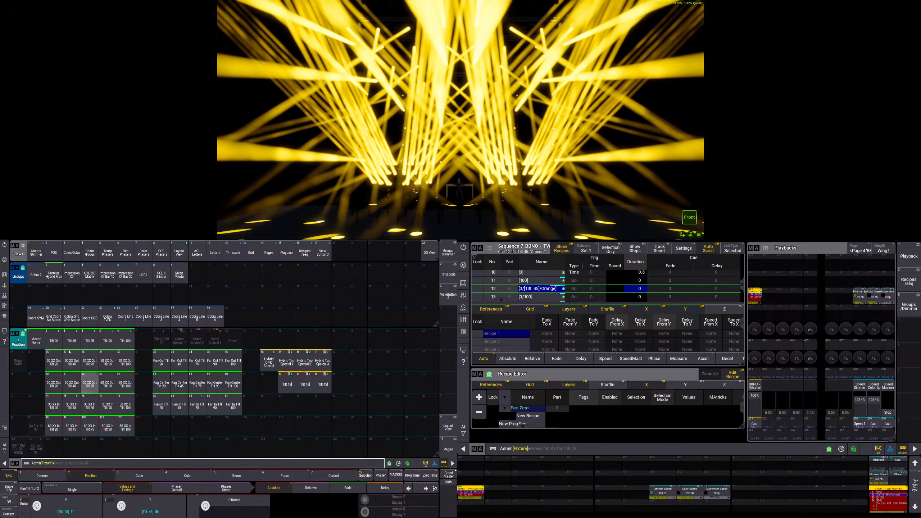
click(37, 342)
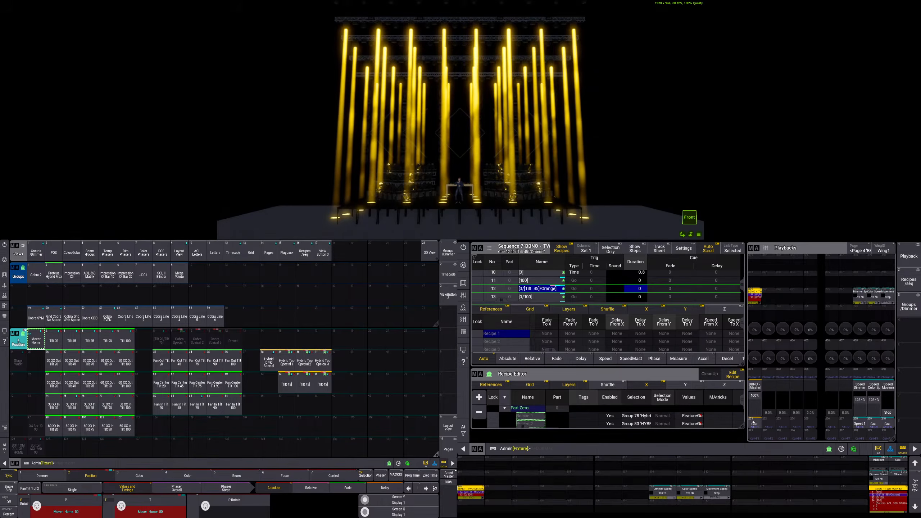
click(754, 297)
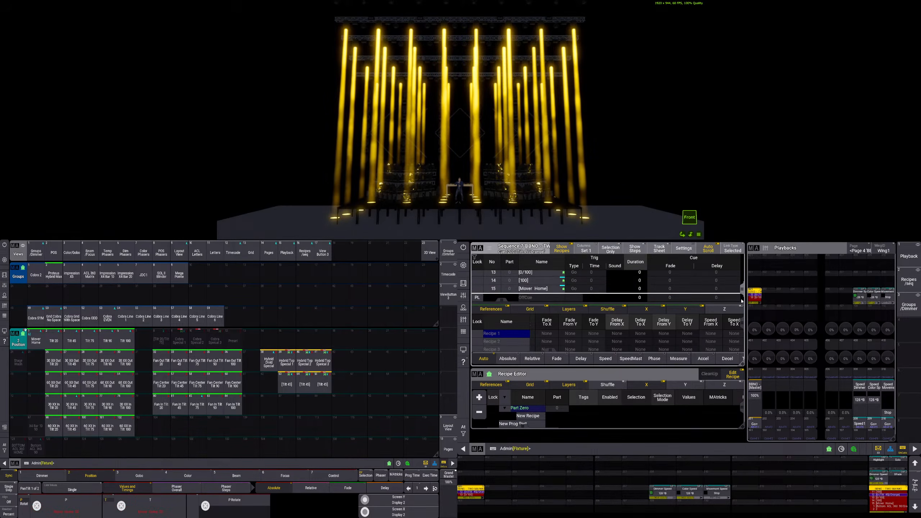
click(36, 253)
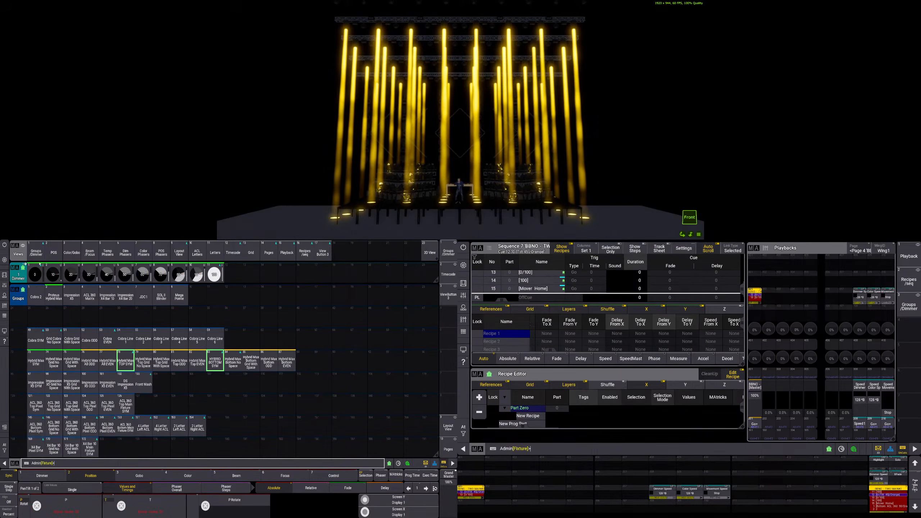
click(34, 341)
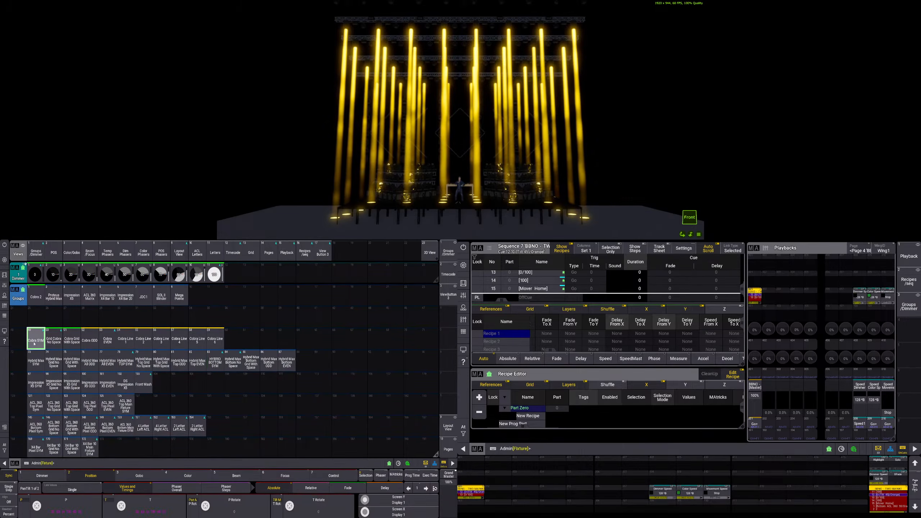
click(53, 253)
click(126, 341)
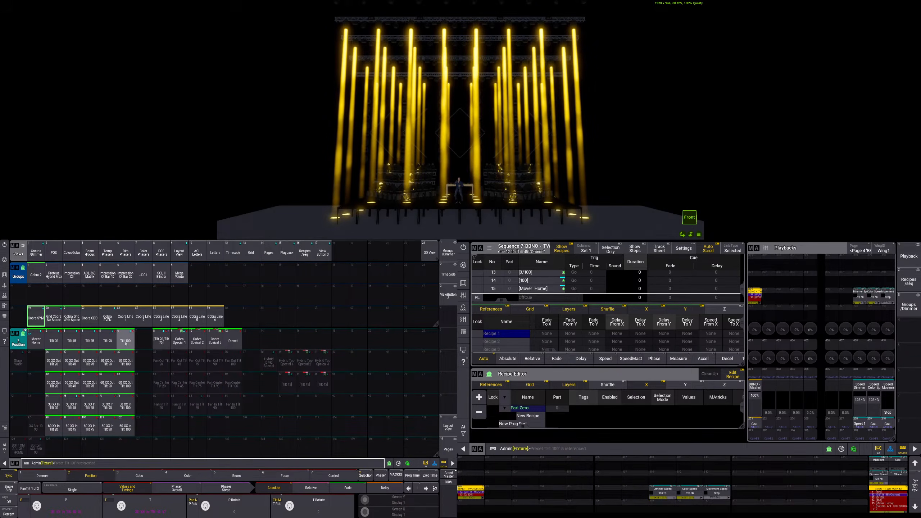
click(126, 341)
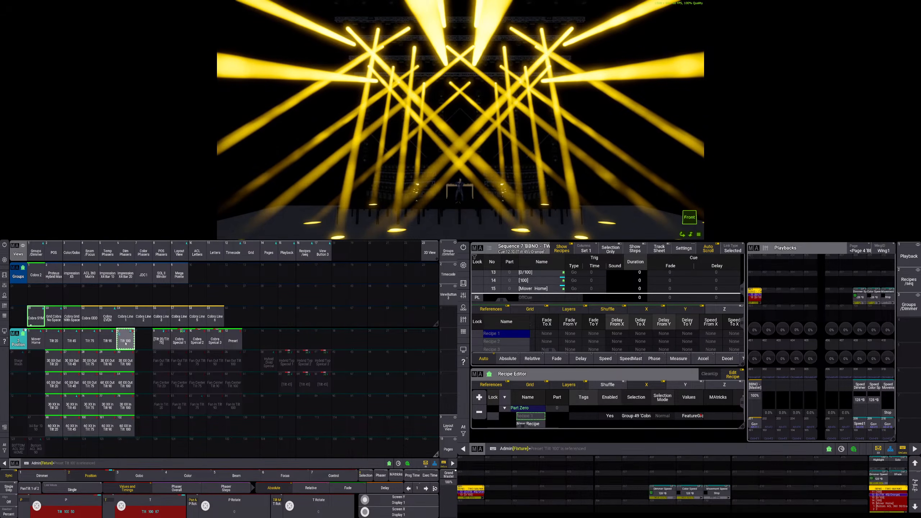
key(BackSpace)
key(BackSpace)
Give the Cobra SYM group a Tilt 100 position recipe and merge it into cue 15
click(36, 253)
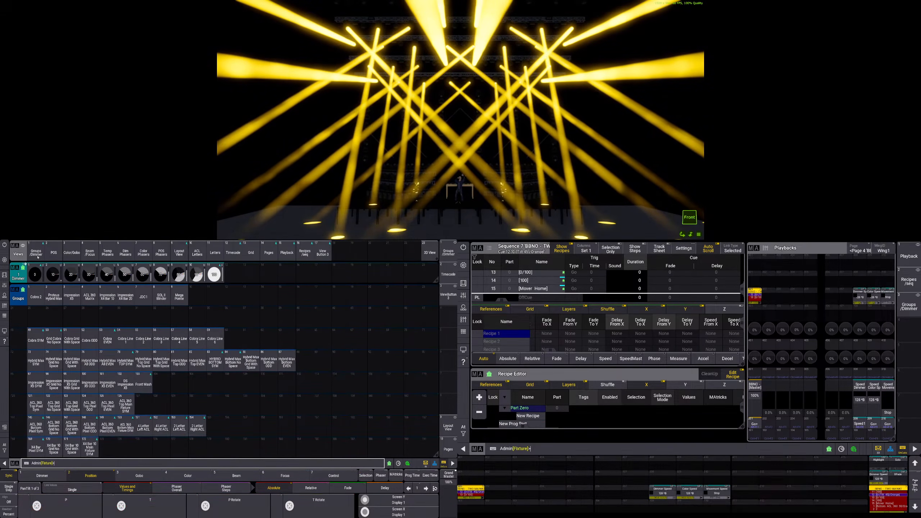
click(36, 341)
click(54, 253)
click(125, 340)
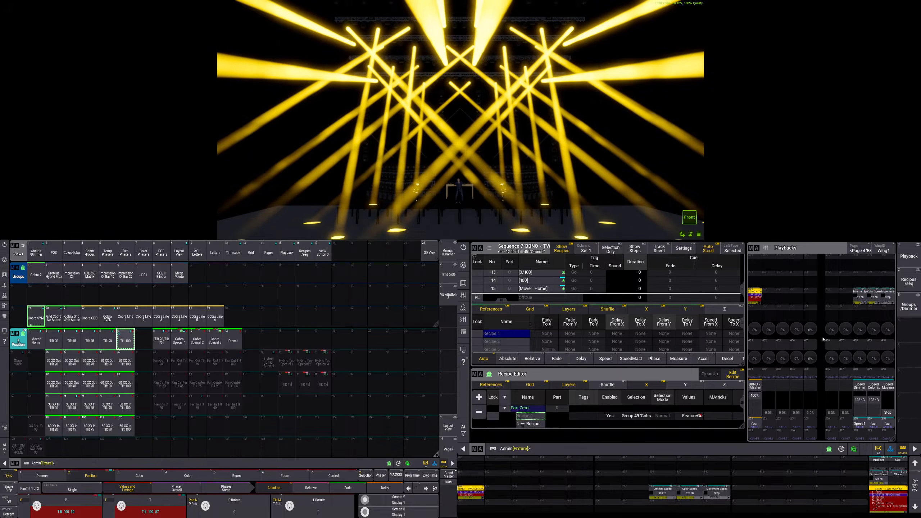
key(s)
click(542, 289)
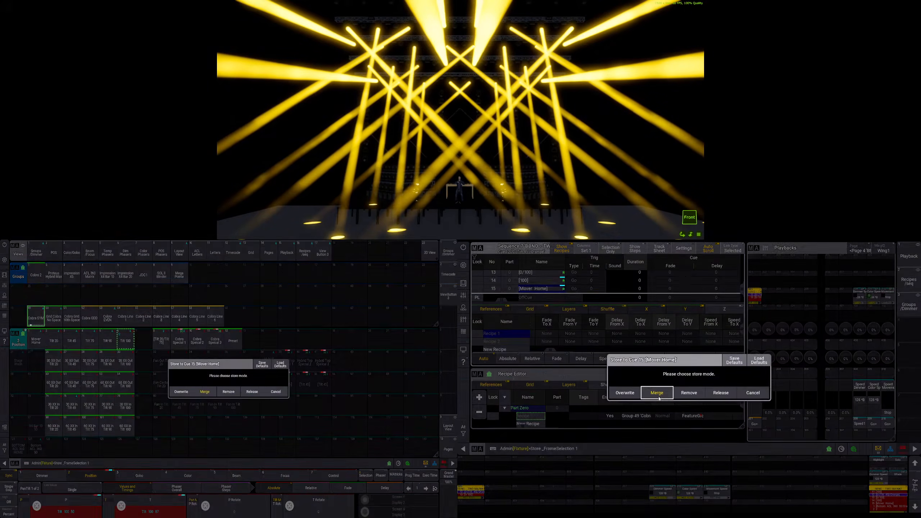
click(659, 396)
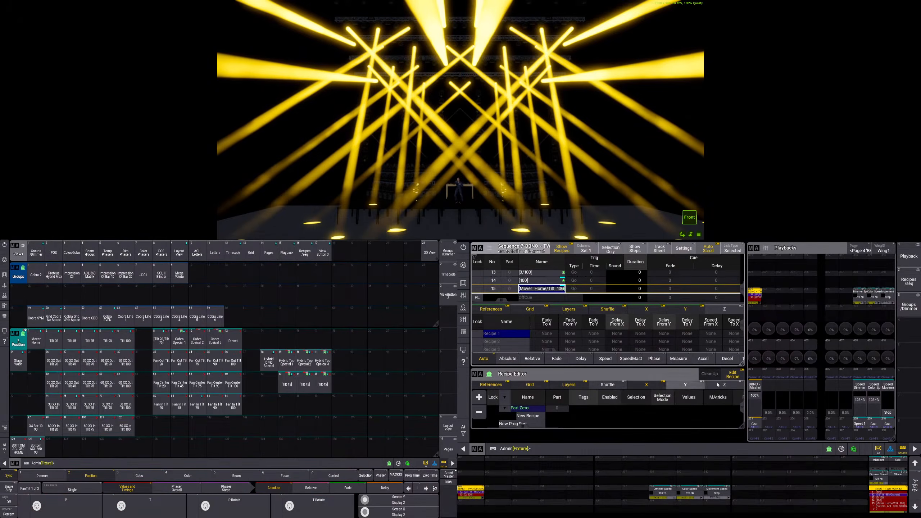
Run the BBNO sequence forward through cues 13 and 14 to cue 15
click(755, 422)
click(756, 423)
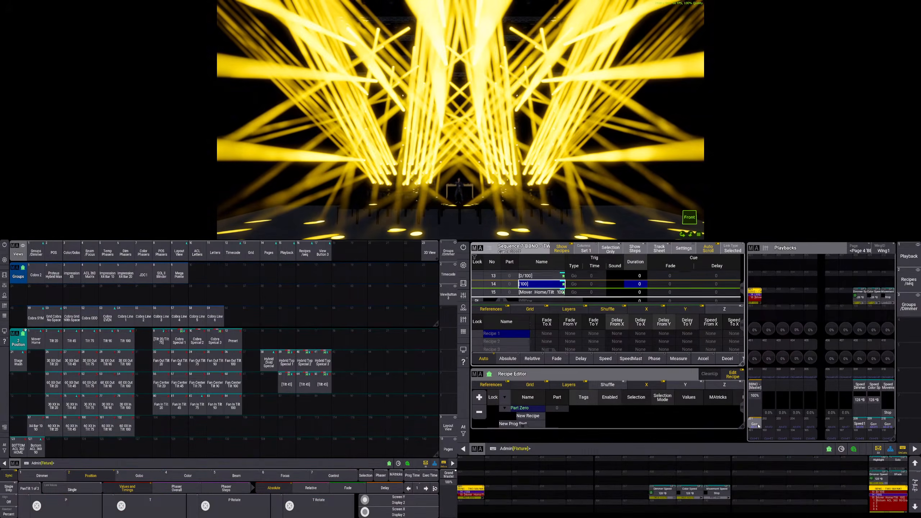
click(757, 424)
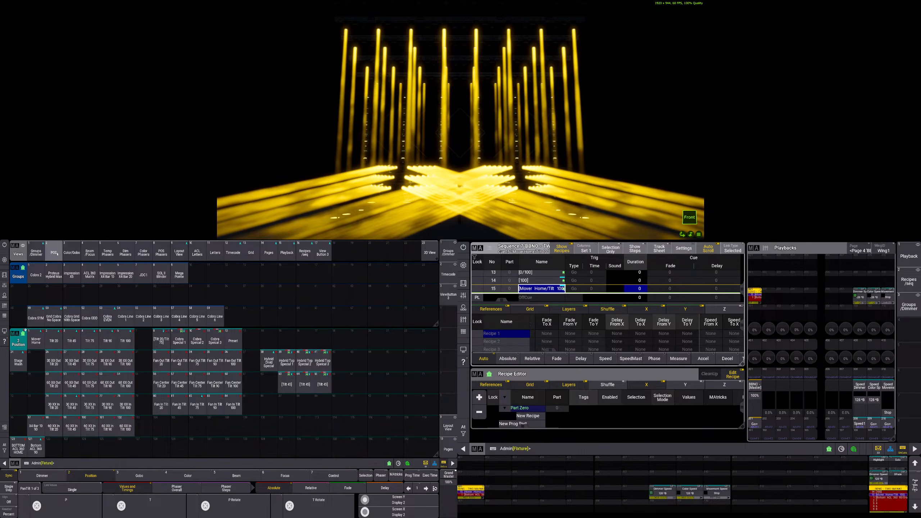
Create dimmer recipe lines at 0 for the Cobra SYM, Hybrid Max TOP SYM and HYBRID BOTTOM SYM groups
click(36, 252)
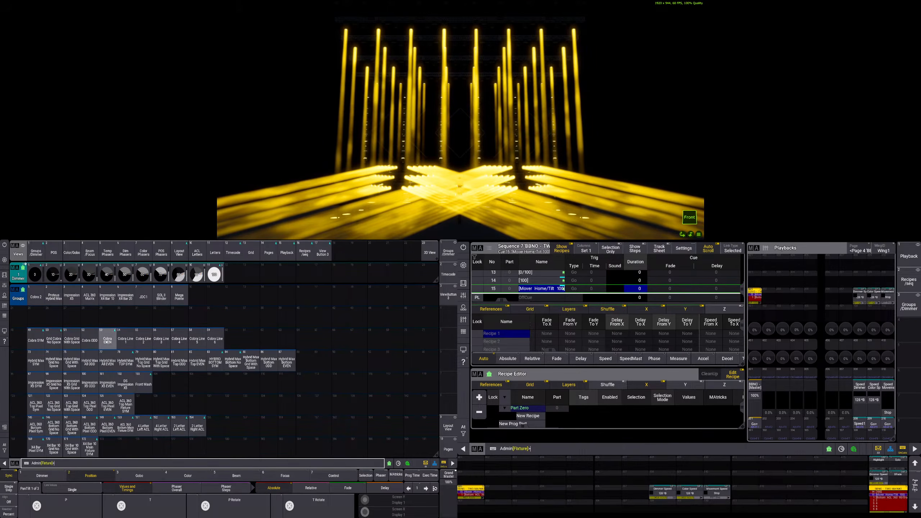
click(40, 343)
click(34, 275)
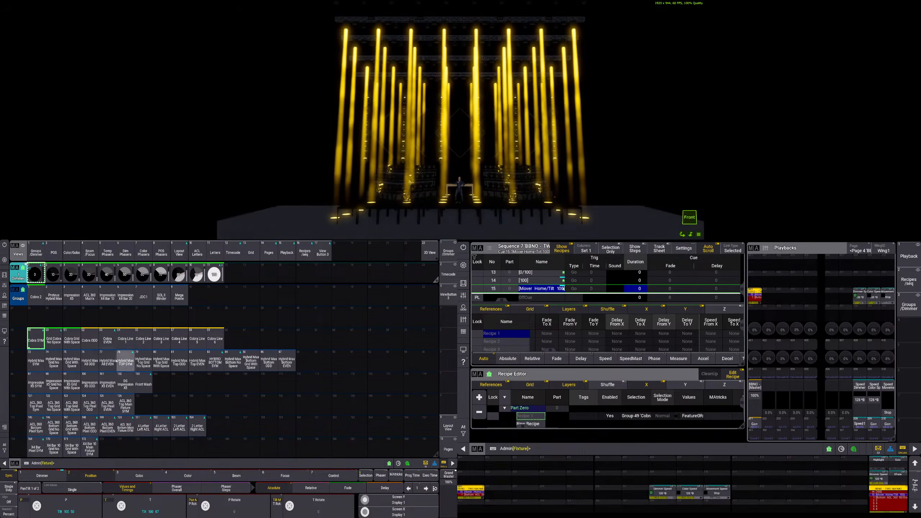
click(125, 361)
click(215, 362)
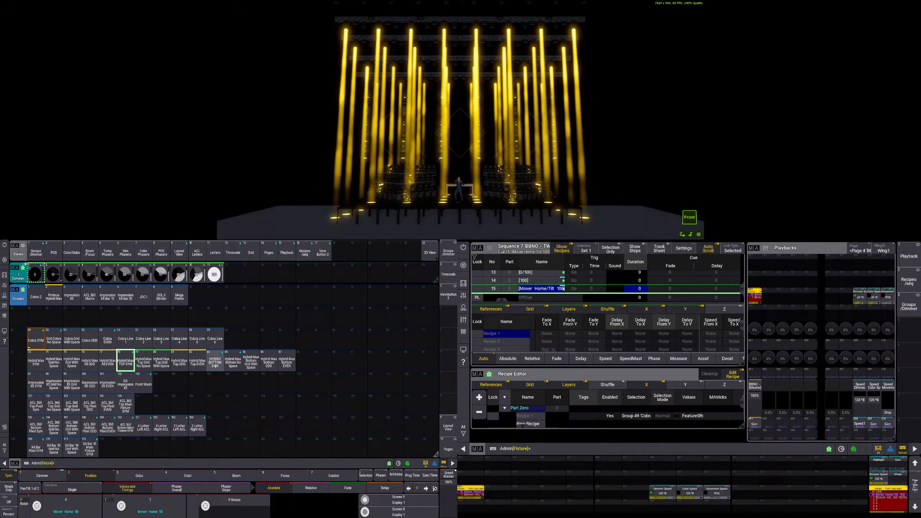
click(36, 275)
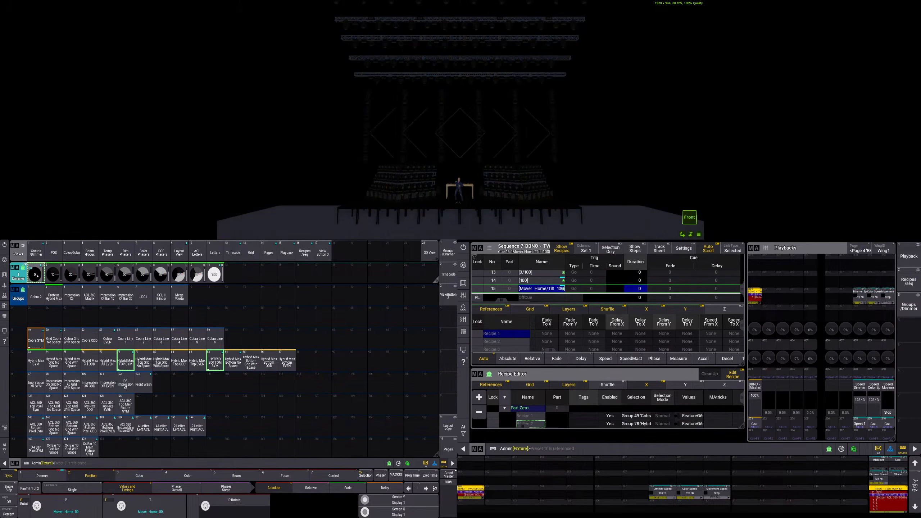
Merge the zero-dimmer recipes into cue 15, clear the programmer and turn off recipe editing
key(s)
click(544, 289)
click(656, 391)
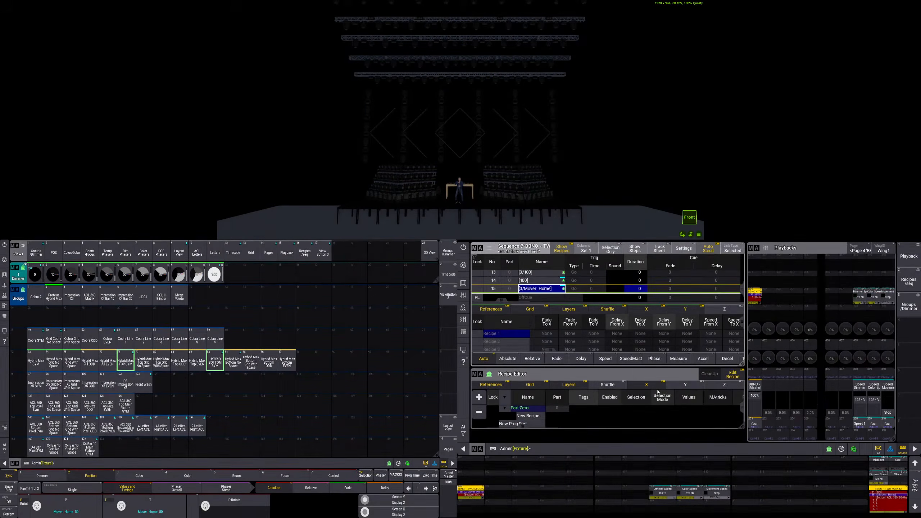
key(c)
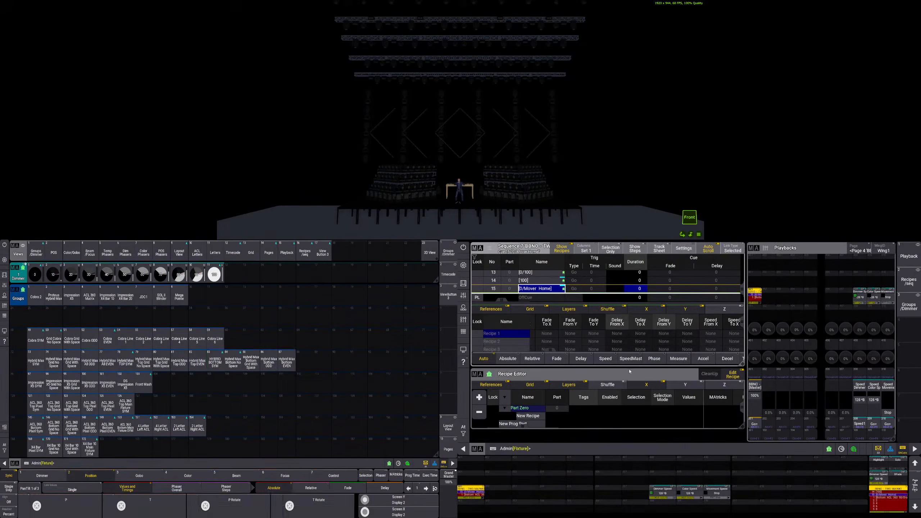
click(733, 375)
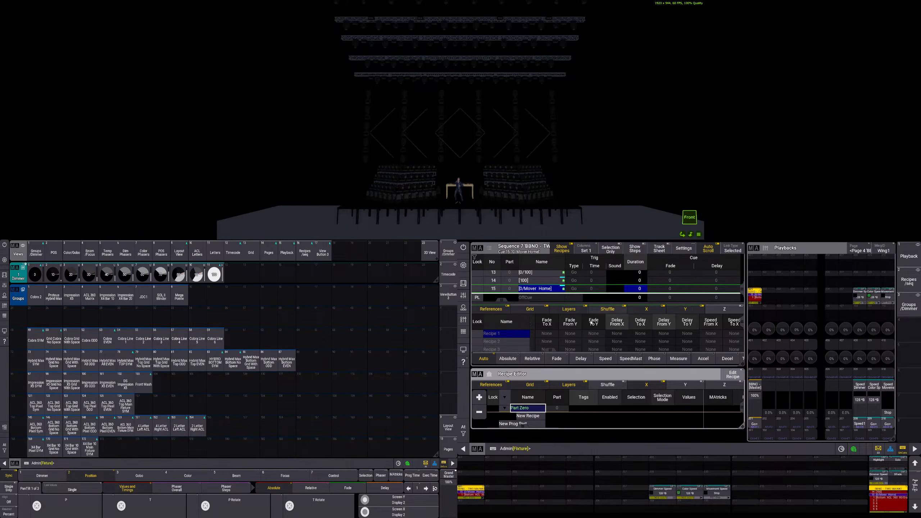
Set the fade time of cue 15 in the BBNO sequence to 0.5 seconds
drag(546, 350, 488, 348)
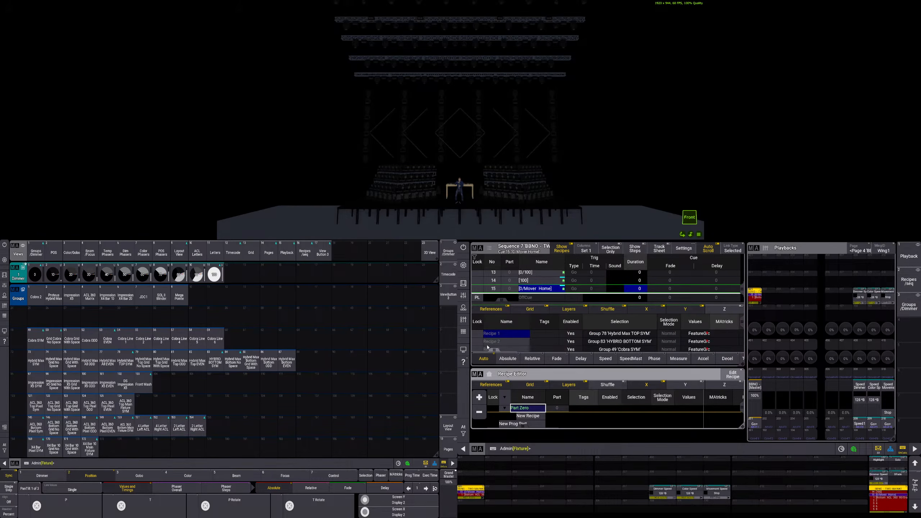
double_click(674, 291)
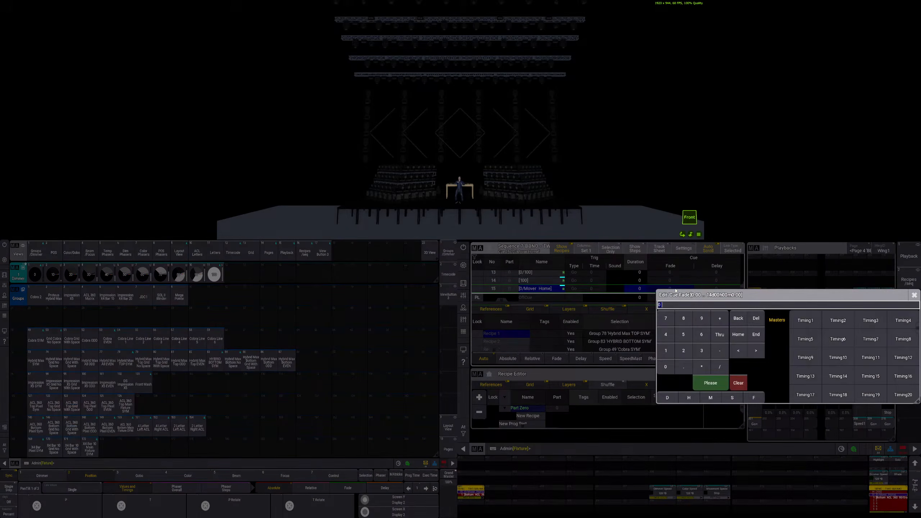
text(.5)
key(Return)
Run the BBNO sequence through its cues up to cue 15 to review the new fade
click(755, 424)
click(755, 425)
click(755, 425)
click(755, 425)
click(755, 425)
click(755, 425)
click(755, 426)
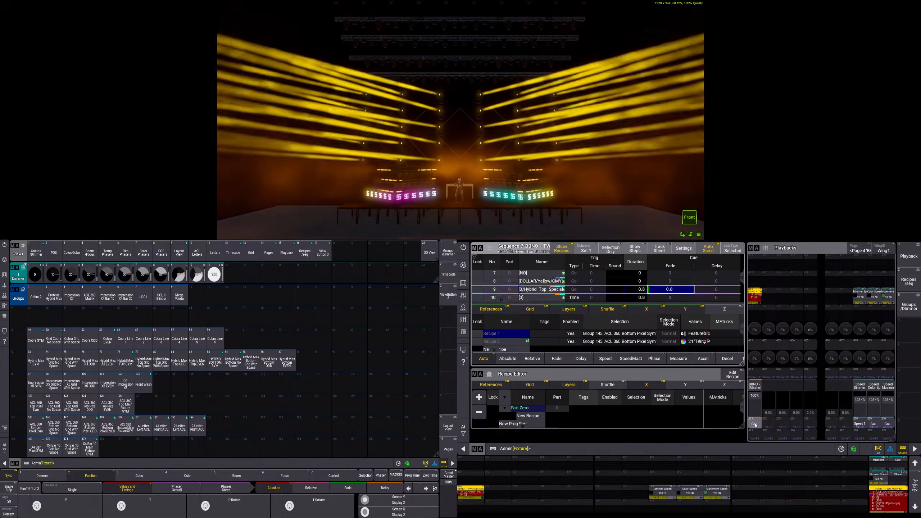
click(755, 425)
click(755, 425)
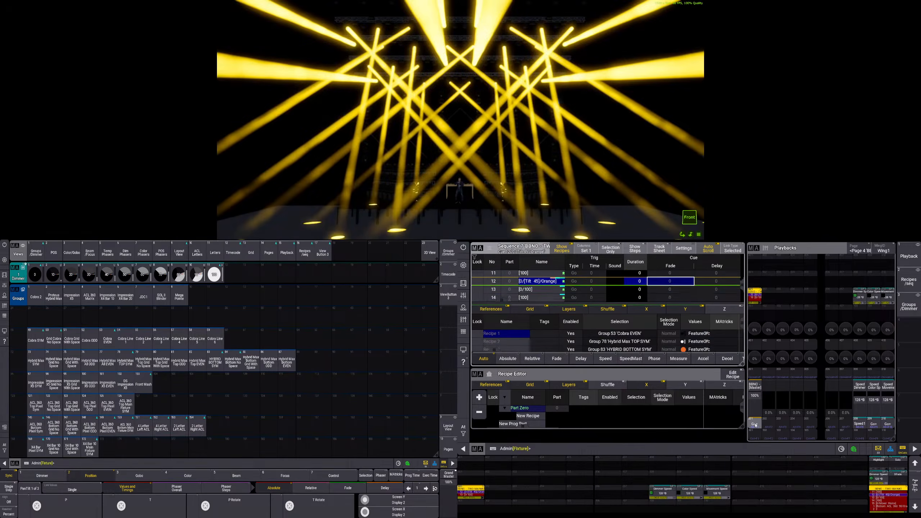
click(755, 425)
click(755, 425)
click(755, 425)
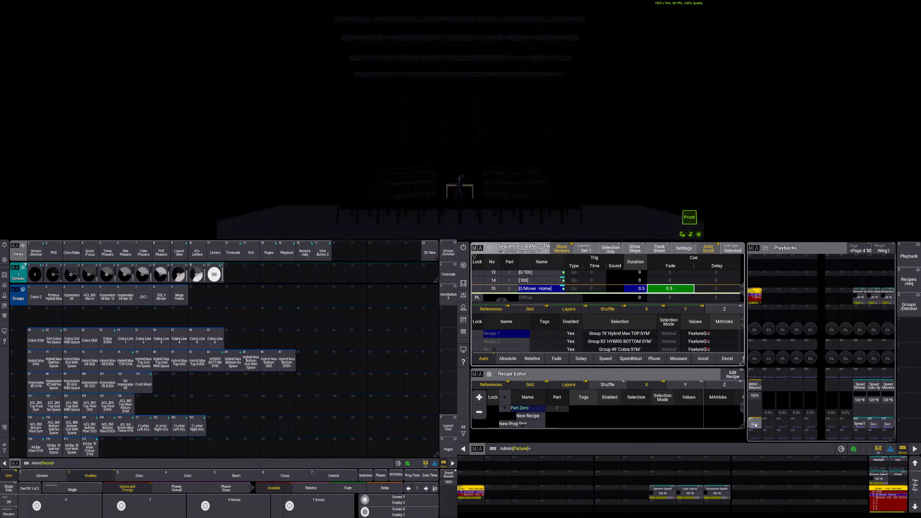
Confirm the 0.5 fade of cue 15 and set its trigger type to Time
double_click(671, 289)
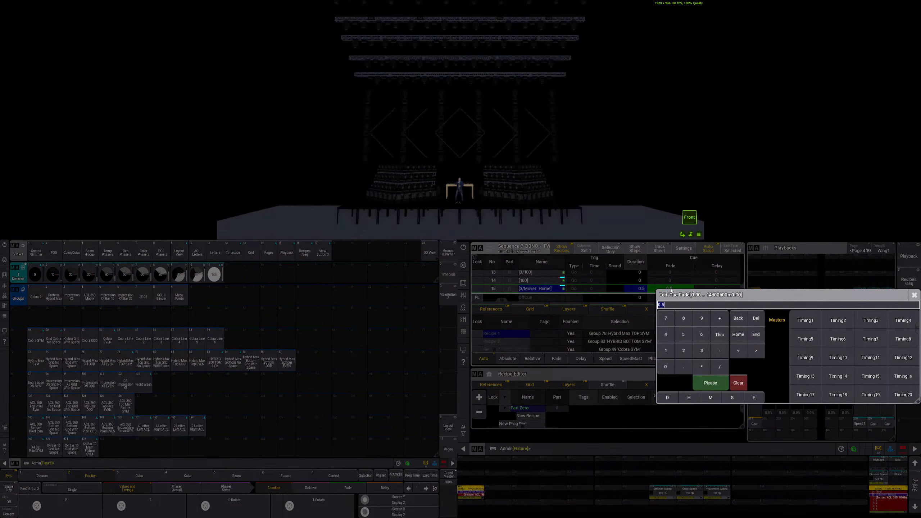
key(Return)
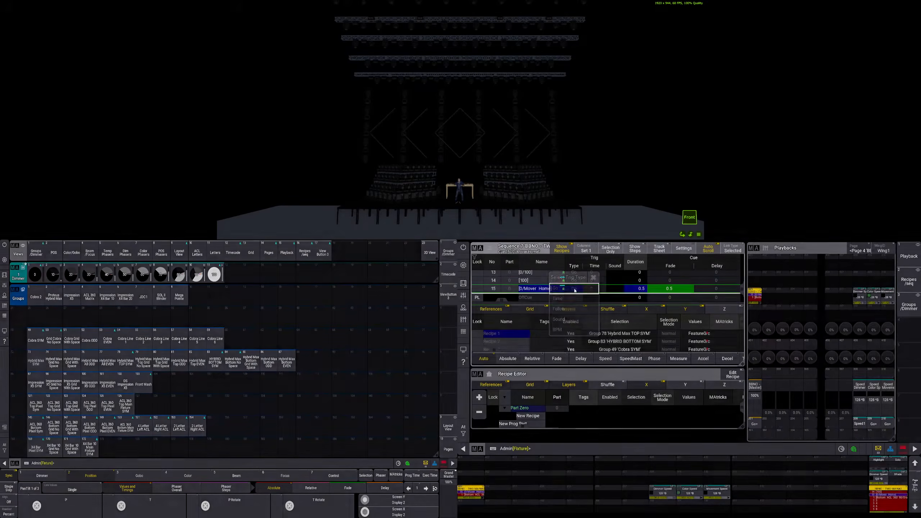
double_click(574, 289)
click(569, 309)
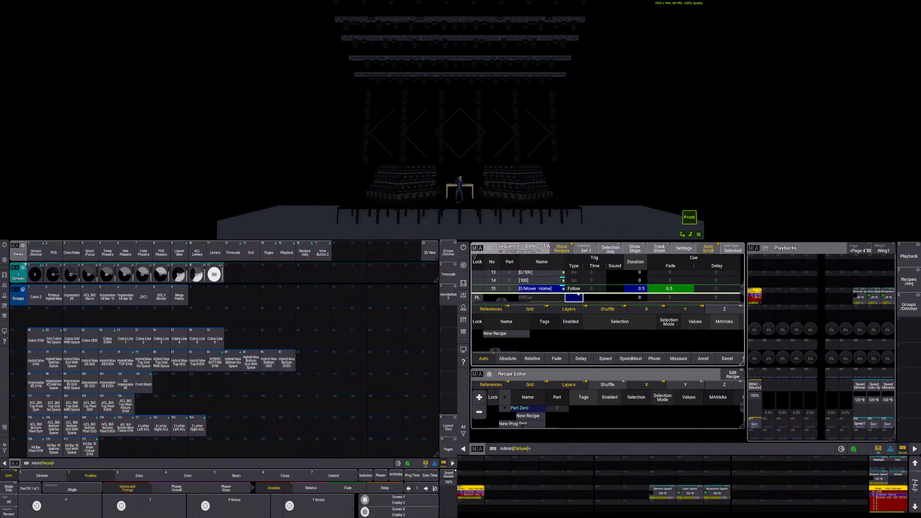
double_click(577, 292)
click(571, 304)
Step through the whole BBNO sequence again to check the timed transition into cue 15
click(755, 424)
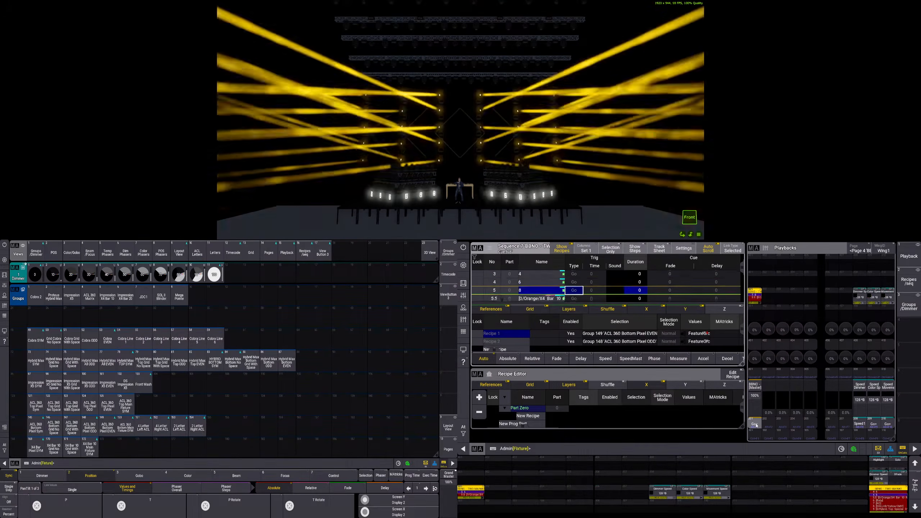
click(756, 425)
click(757, 425)
click(756, 425)
click(756, 425)
click(757, 426)
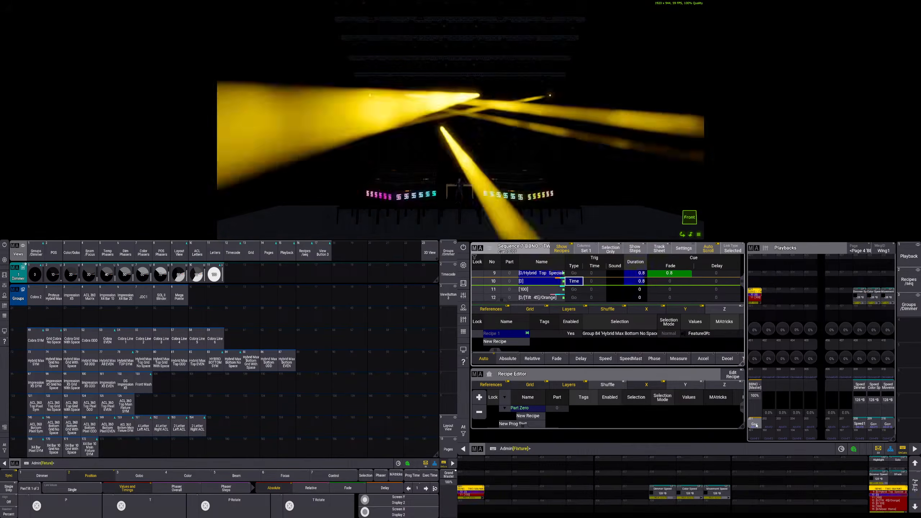
click(756, 425)
click(756, 426)
click(757, 426)
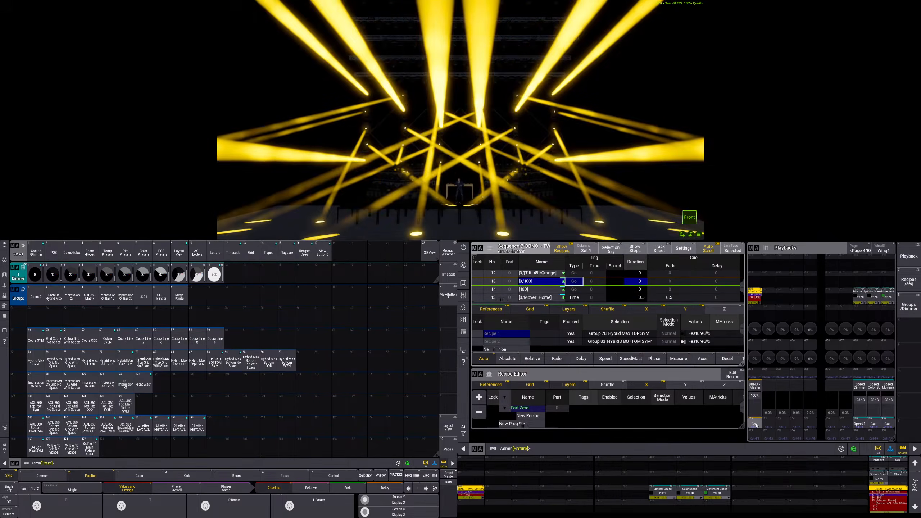
click(756, 425)
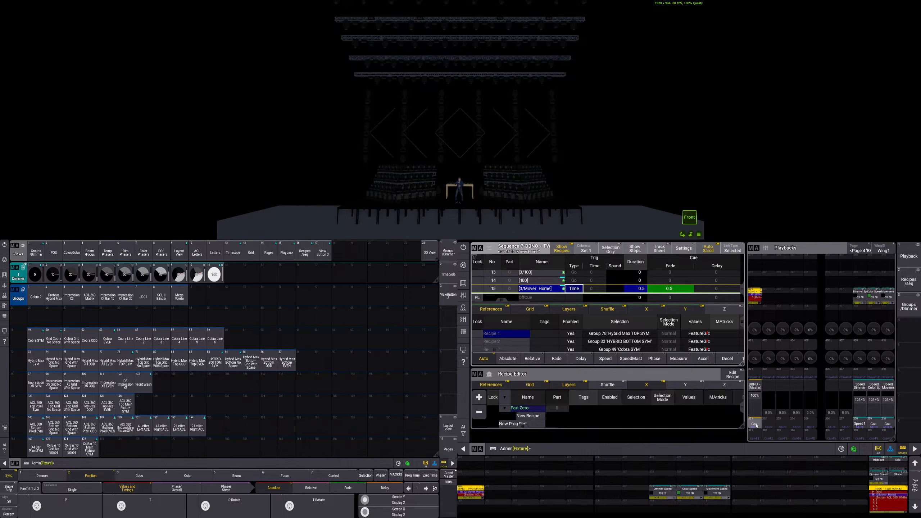
Open the Timecode view and briefly play the BBNO - TWO timecode around the existing cue events
key(m)
click(203, 413)
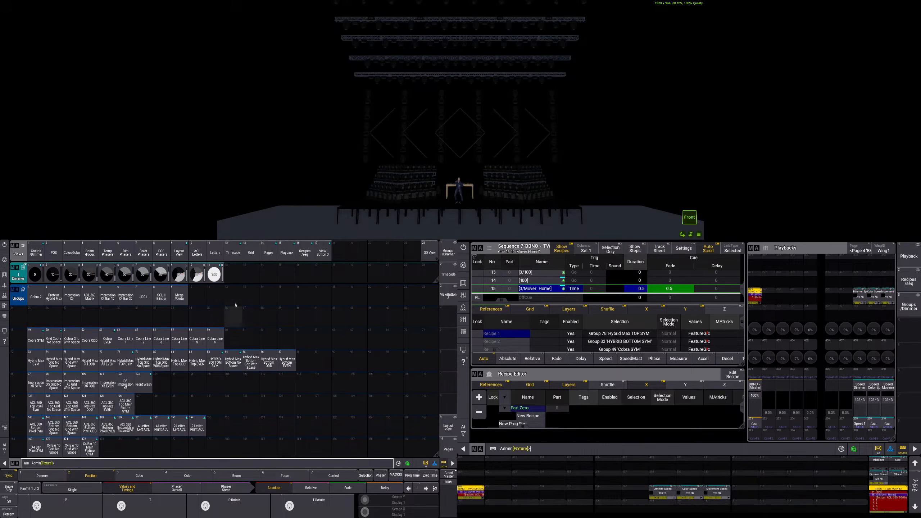
click(233, 253)
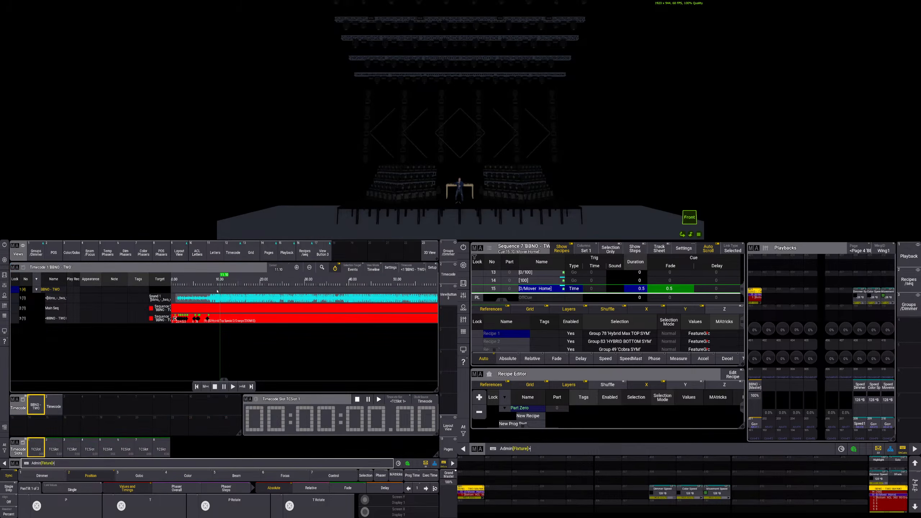
click(297, 268)
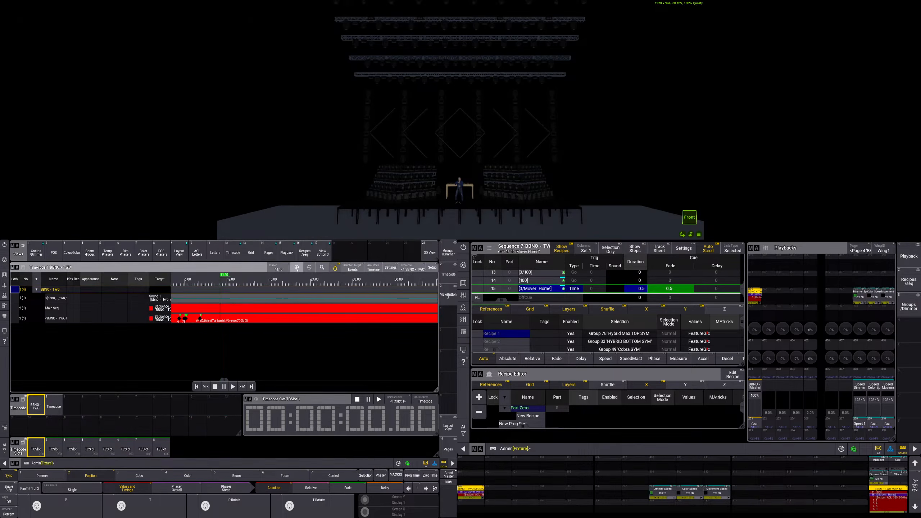
click(296, 268)
click(297, 268)
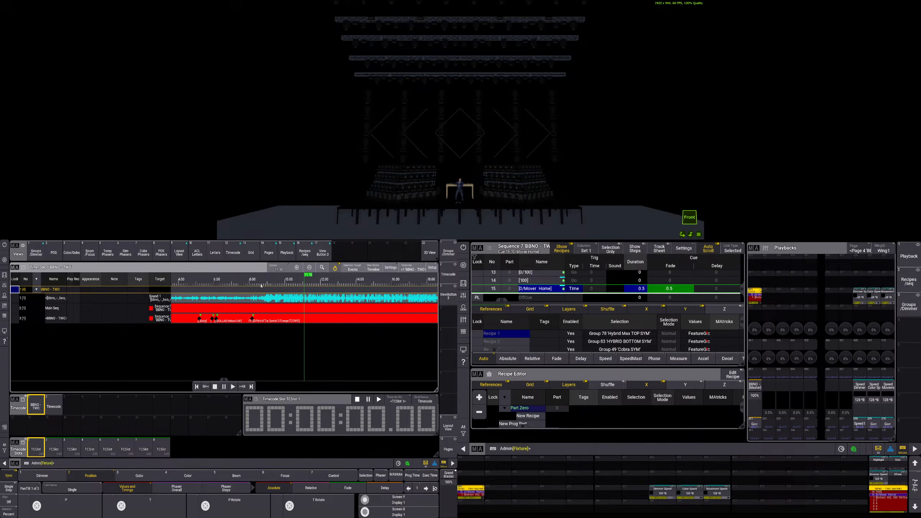
click(233, 387)
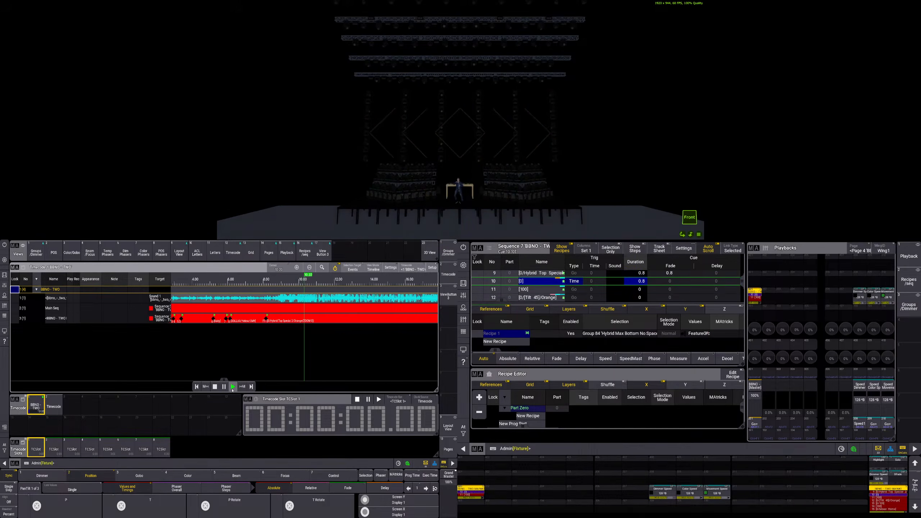
click(215, 387)
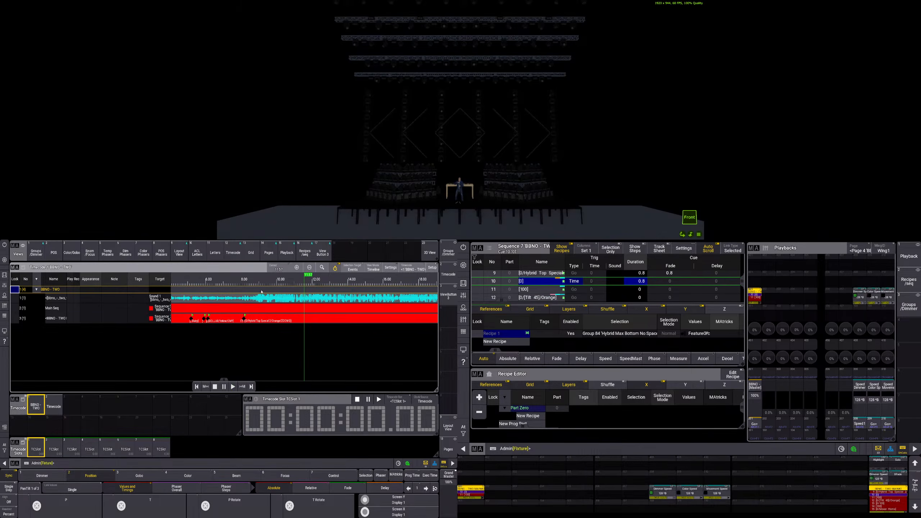
Turn on timecode setup and add an event at 8.95 on the lower BBNO - TWO sequence track, where the waveform gets louder
drag(258, 286, 294, 287)
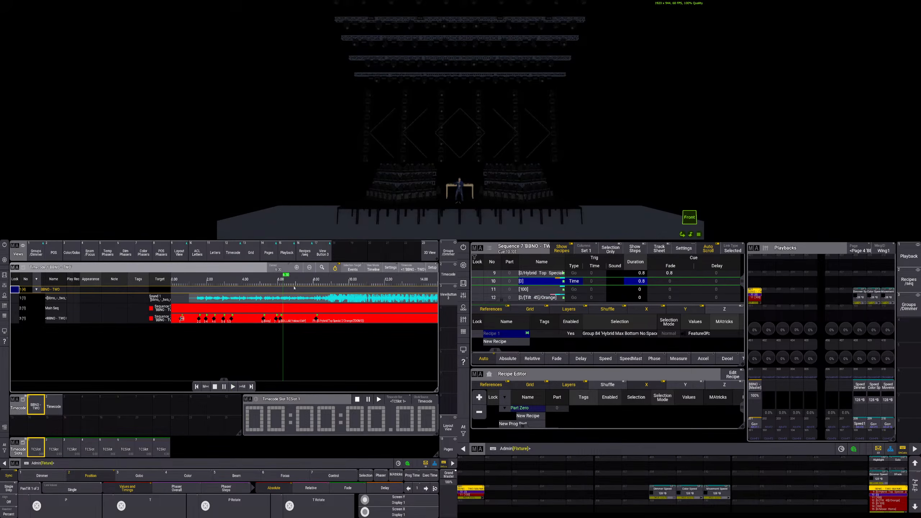
click(327, 286)
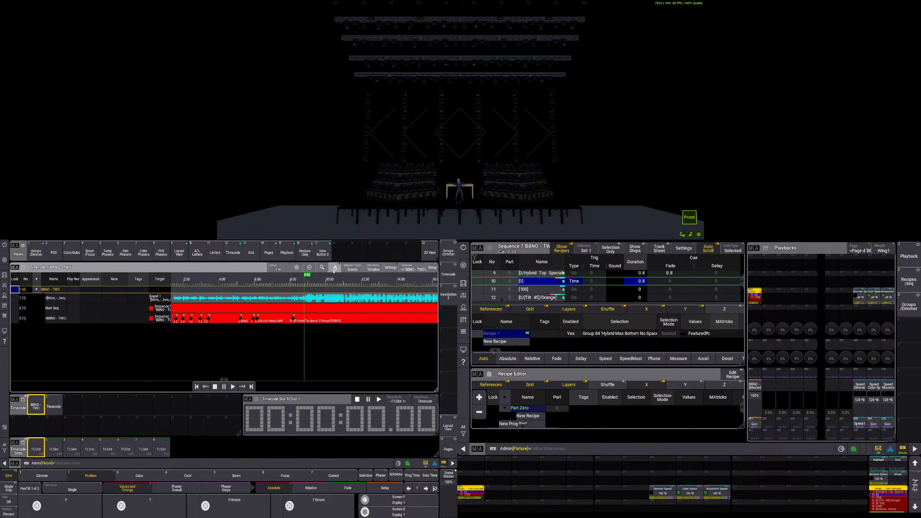
drag(306, 286, 308, 286)
scroll(309, 272, up, 3)
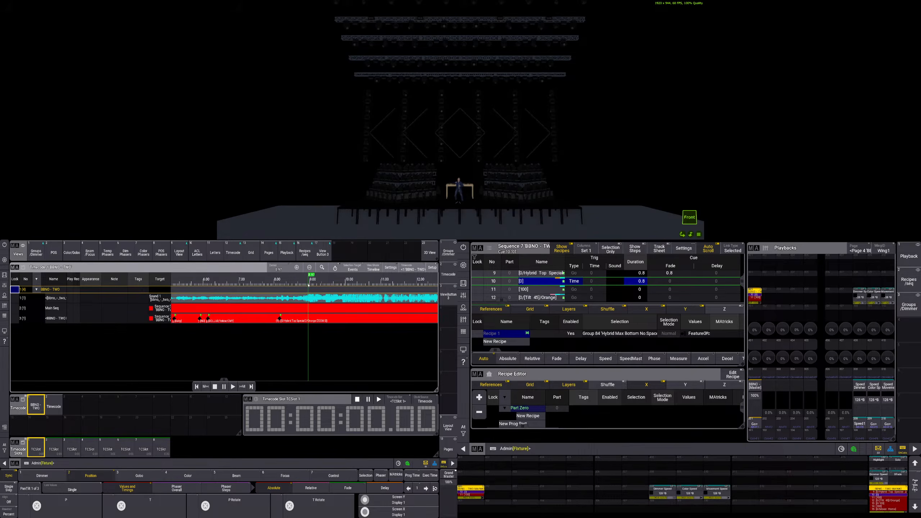
drag(309, 285, 311, 287)
click(432, 267)
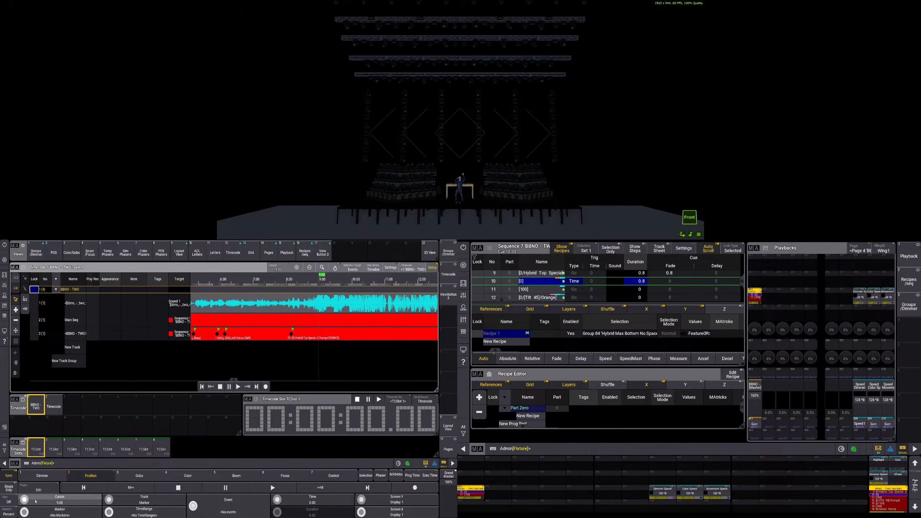
scroll(25, 500, down, 2)
scroll(25, 501, down, 3)
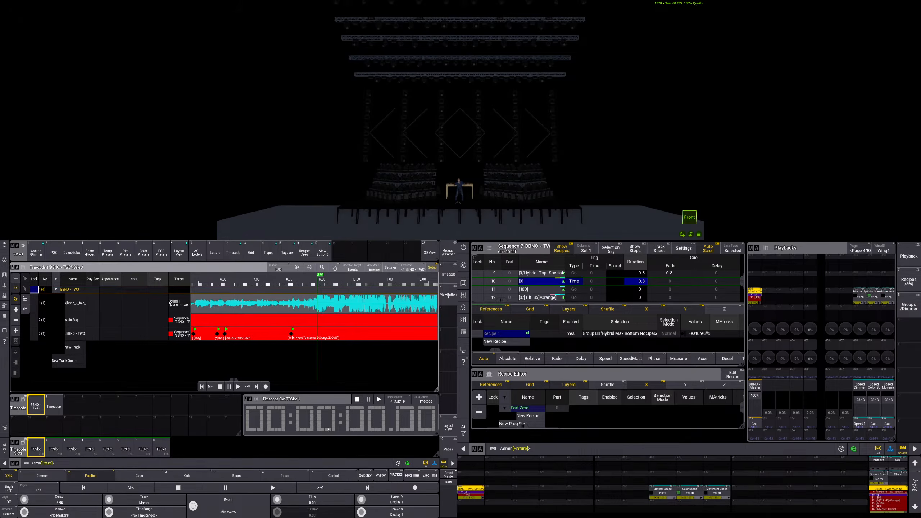
click(15, 310)
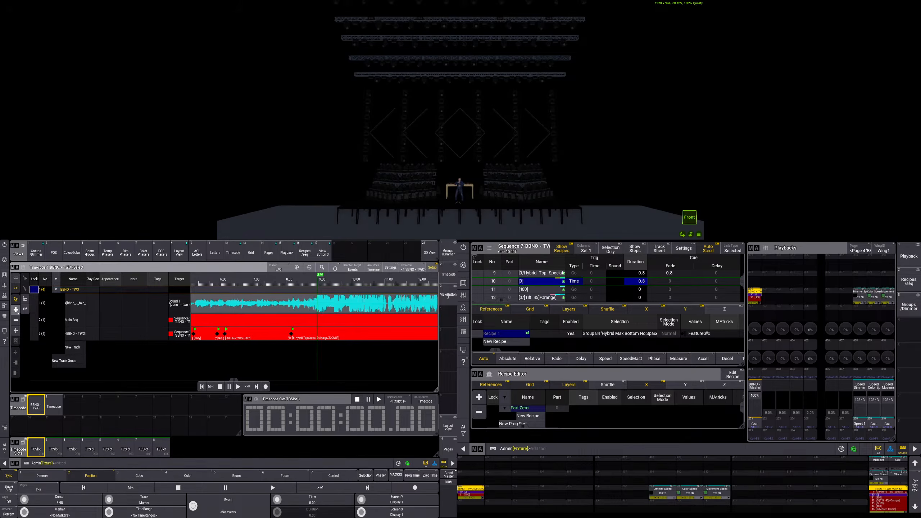
click(318, 335)
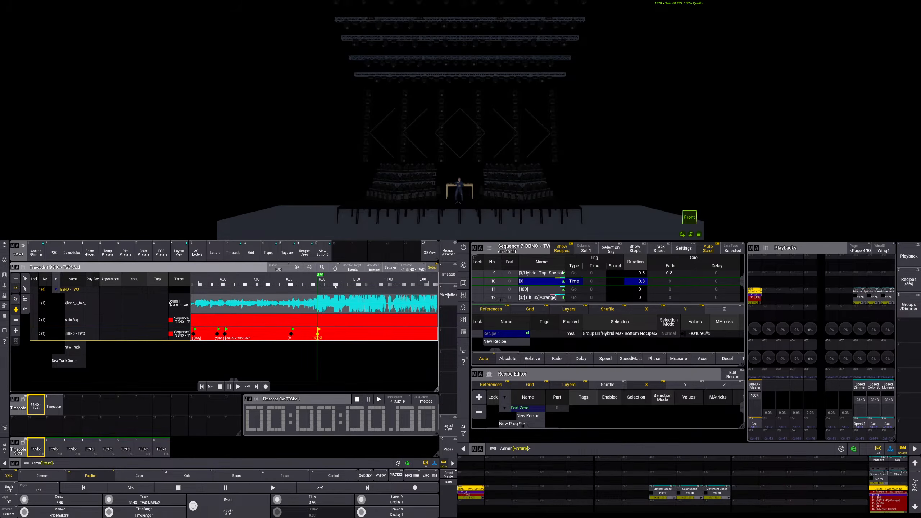
Add three more events on the lower BBNO - TWO track at about 9.45, 9.93 and 10.33
click(334, 286)
click(335, 334)
drag(346, 284, 349, 285)
click(351, 332)
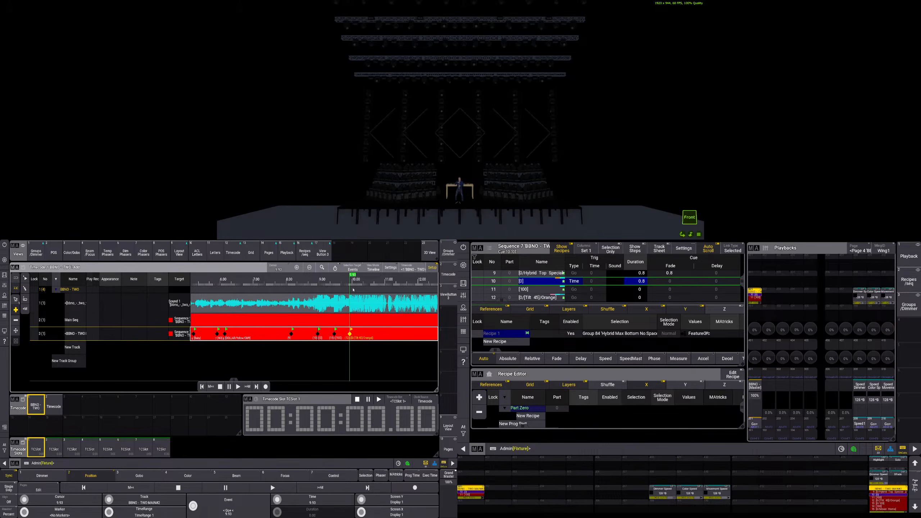
drag(351, 285, 365, 283)
click(363, 286)
Fine-tune the four new timecode events to 8.95, 9.47, 9.92 and 10.32
click(321, 287)
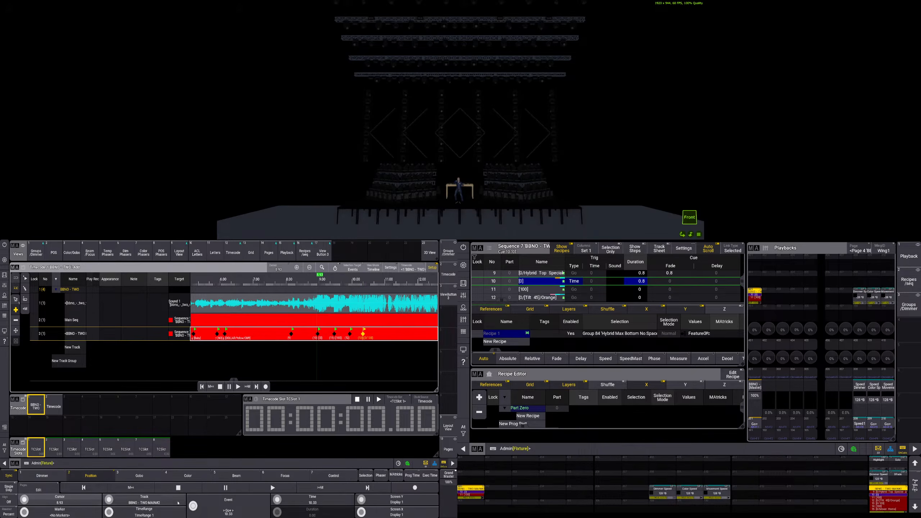
scroll(193, 506, down, 3)
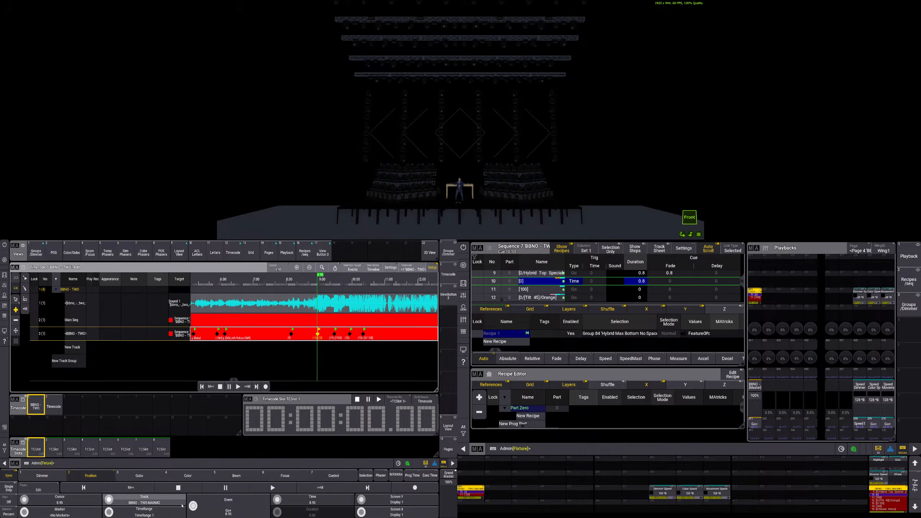
scroll(193, 507, up, 2)
scroll(193, 506, down, 2)
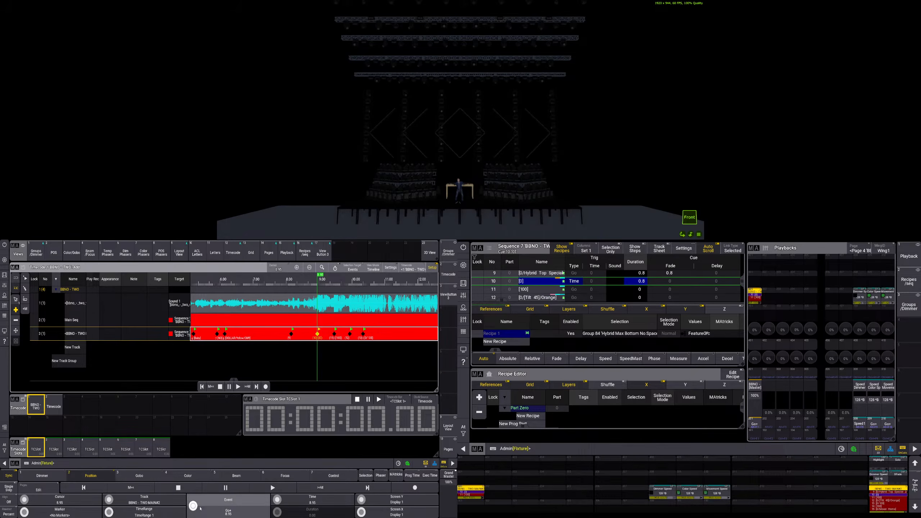
scroll(194, 505, up, 1)
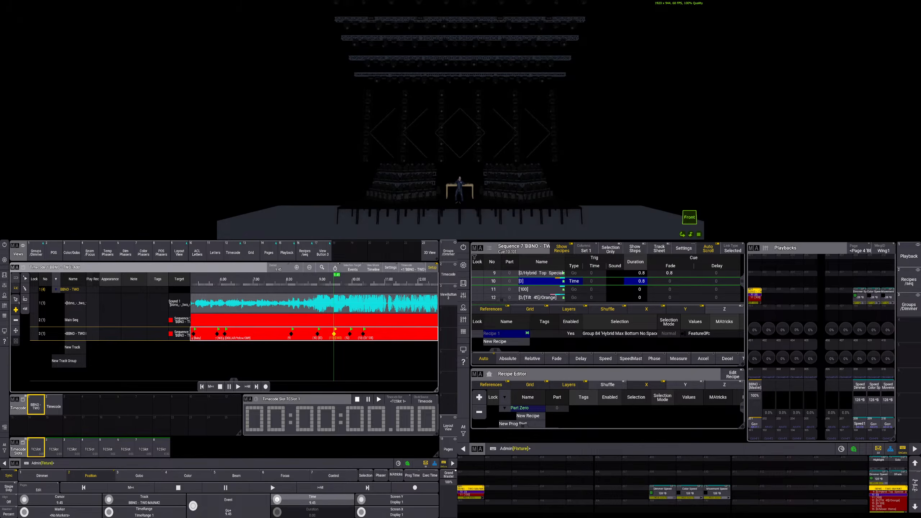
scroll(277, 499, up, 1)
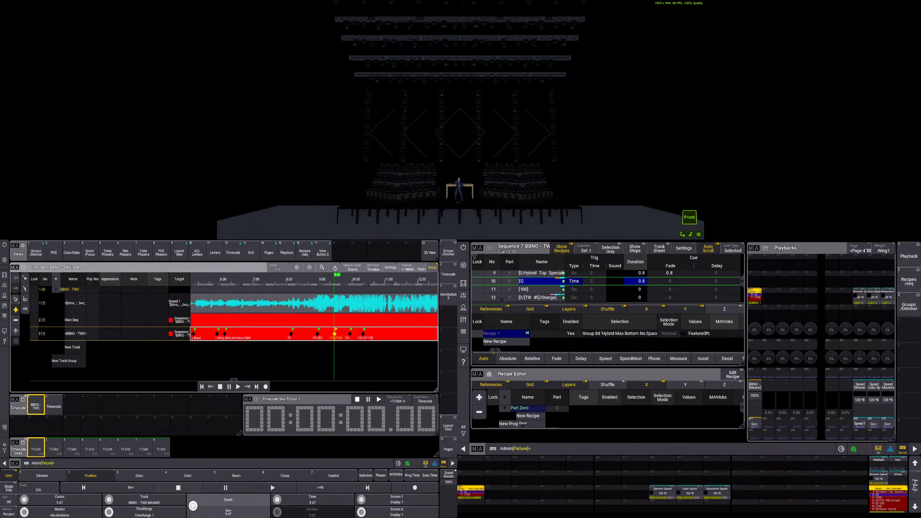
scroll(193, 505, up, 1)
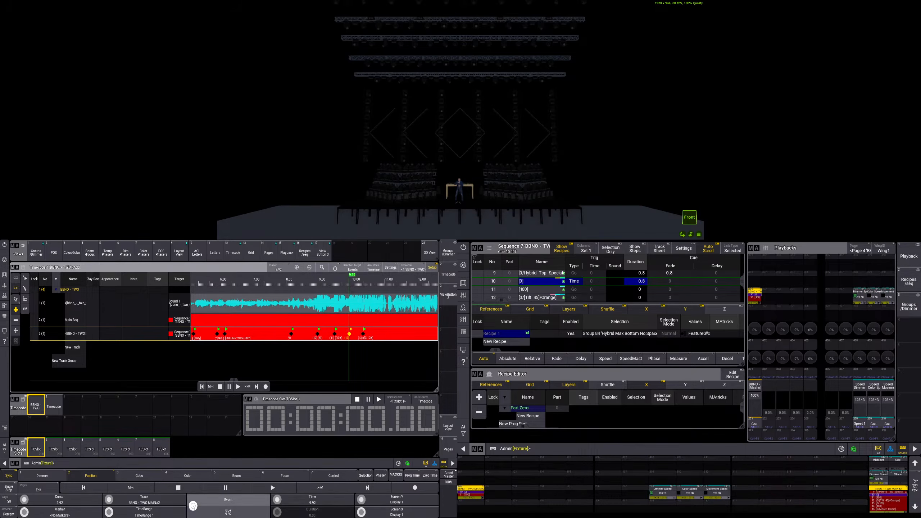
scroll(194, 505, up, 1)
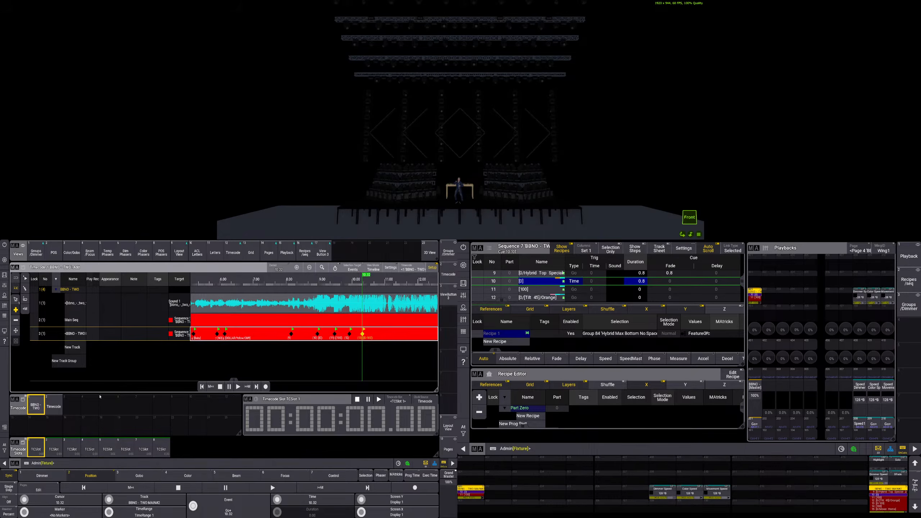
Play the BBNO - TWO timecode from the beginning to review the newly placed cue events
click(202, 387)
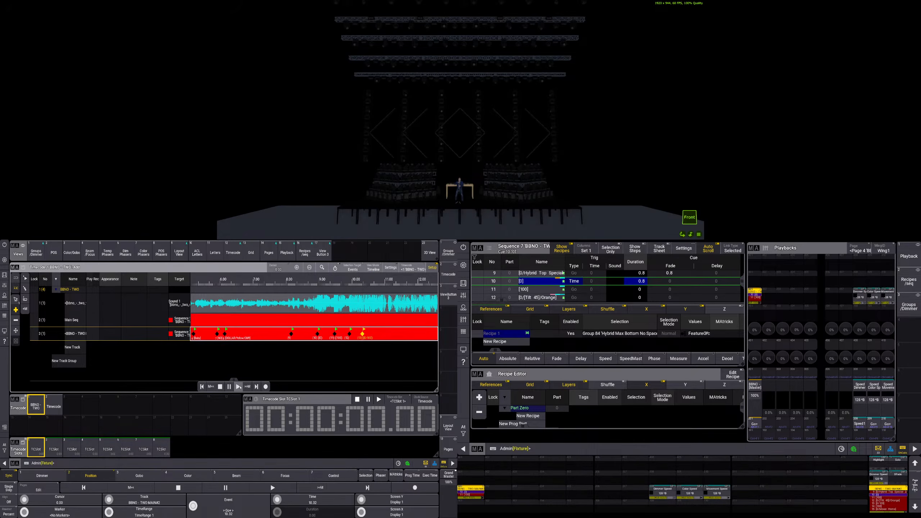
click(239, 386)
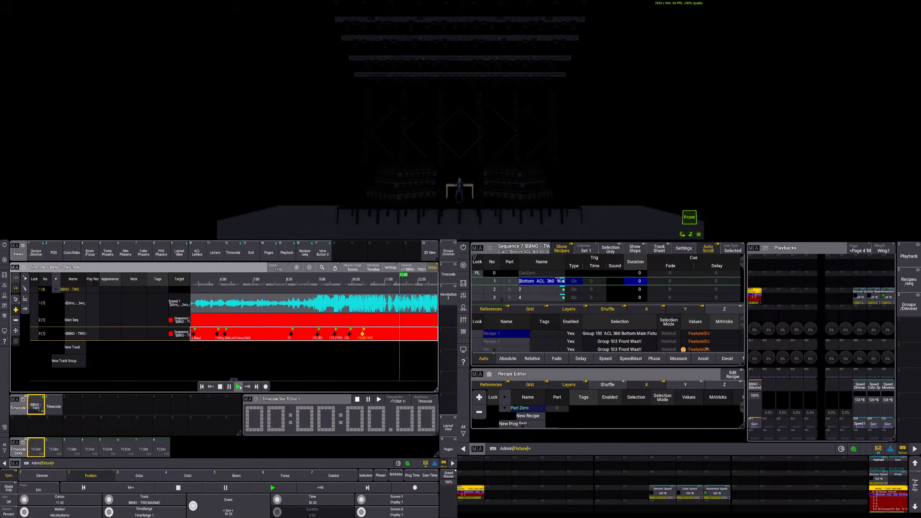
Stop the timecode and run the BBNO - TWO sequence manually cue by cue through cue 15 to check the looks
click(221, 388)
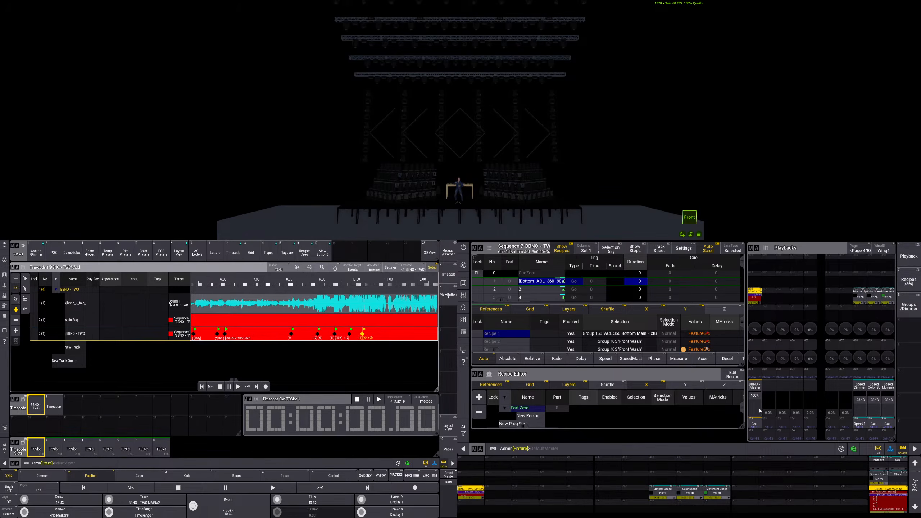
click(755, 425)
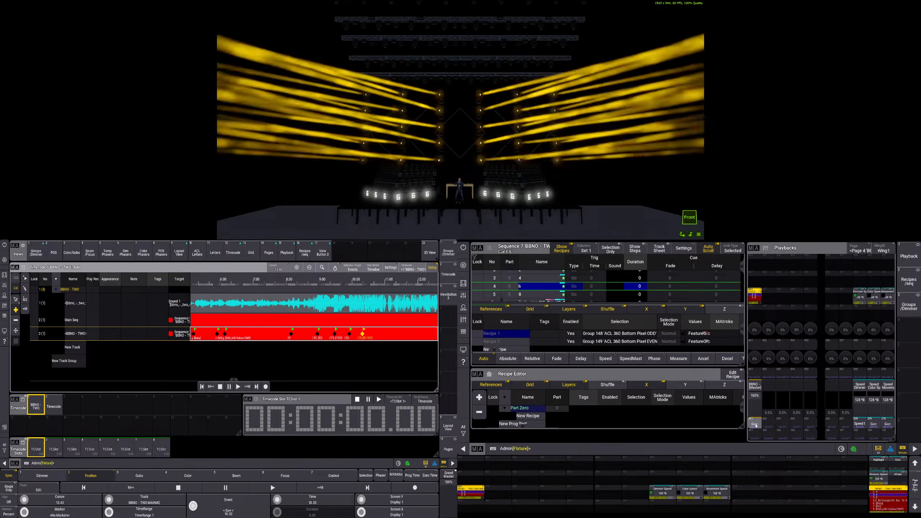
click(756, 425)
click(756, 426)
click(756, 425)
click(755, 426)
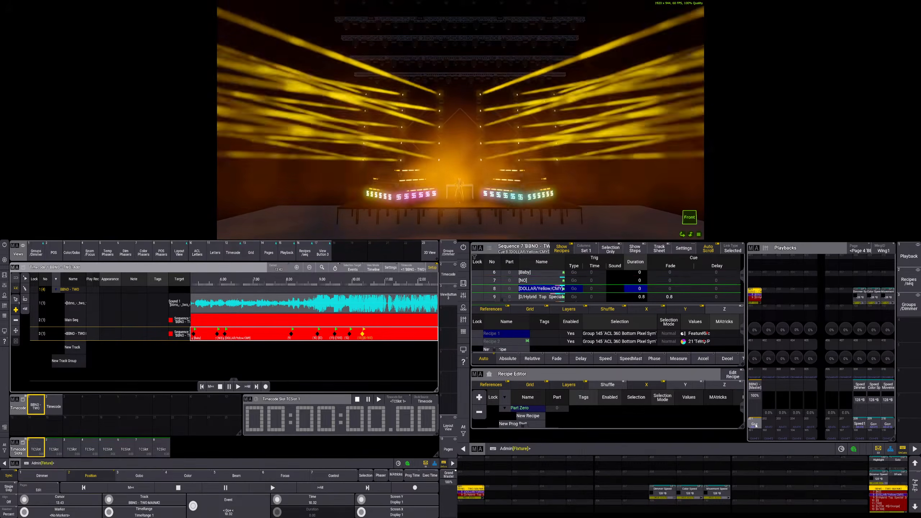
click(755, 426)
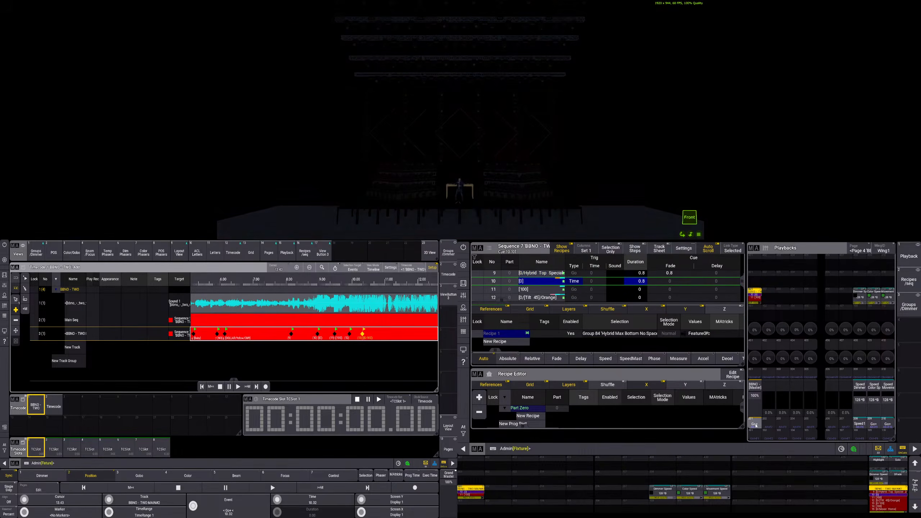
click(756, 425)
click(755, 425)
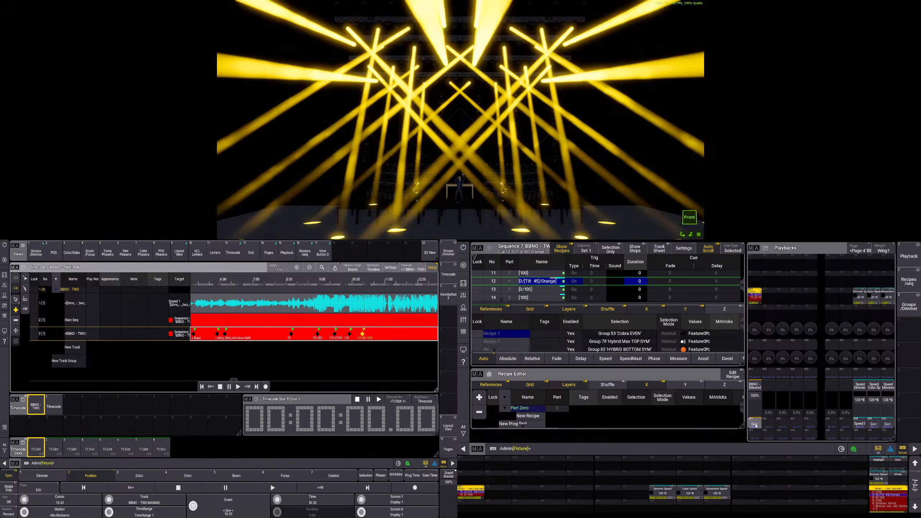
click(755, 425)
click(756, 426)
click(755, 425)
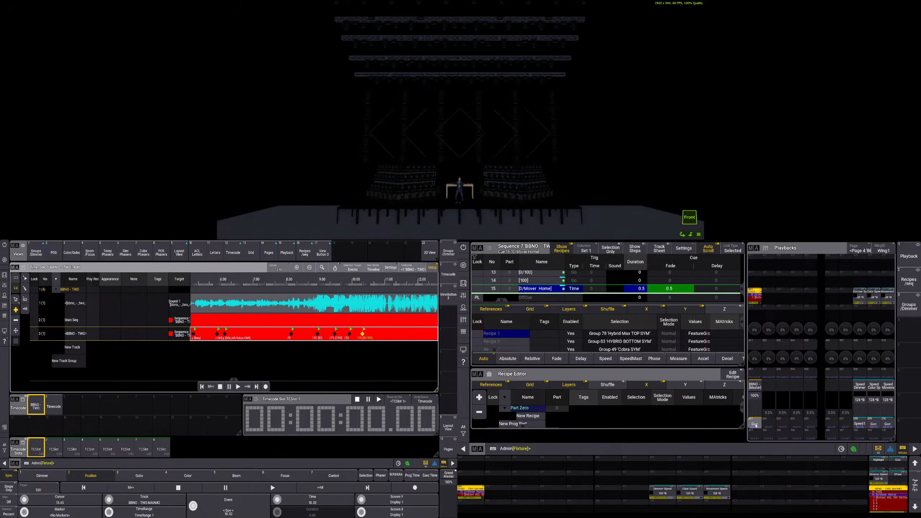
Play the timecode from the beginning, replay it several times from just before the 8-second mark, and stop it
click(202, 386)
click(238, 386)
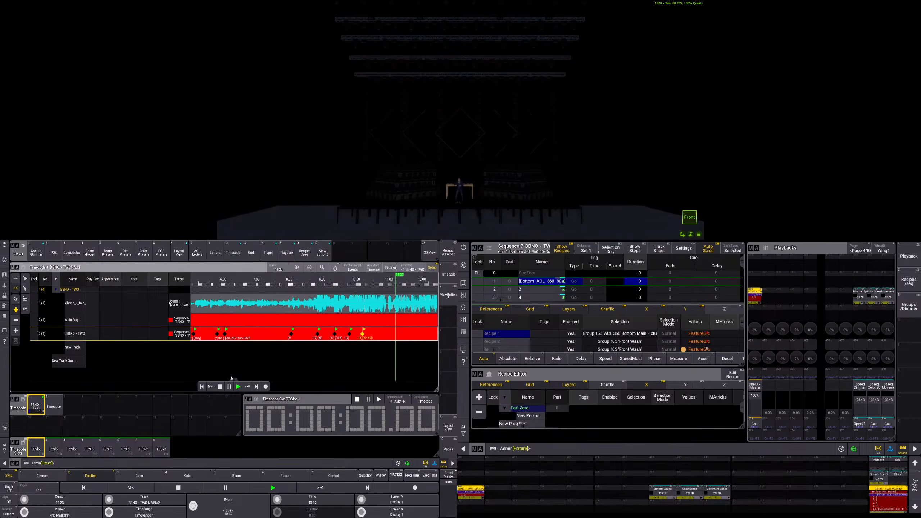
click(283, 284)
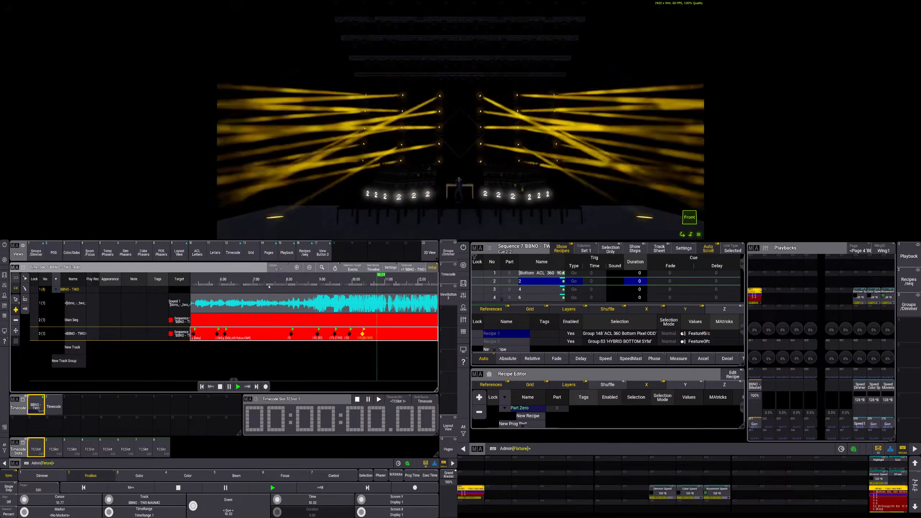
click(278, 285)
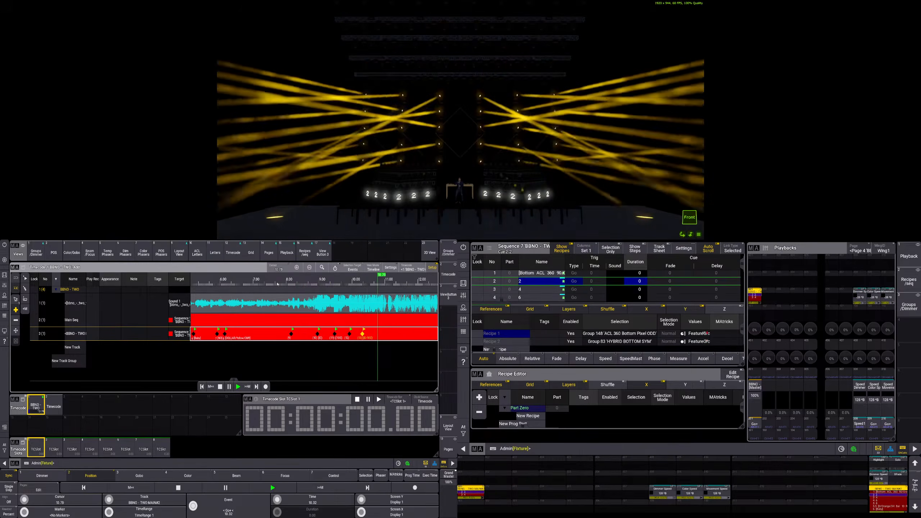
click(277, 285)
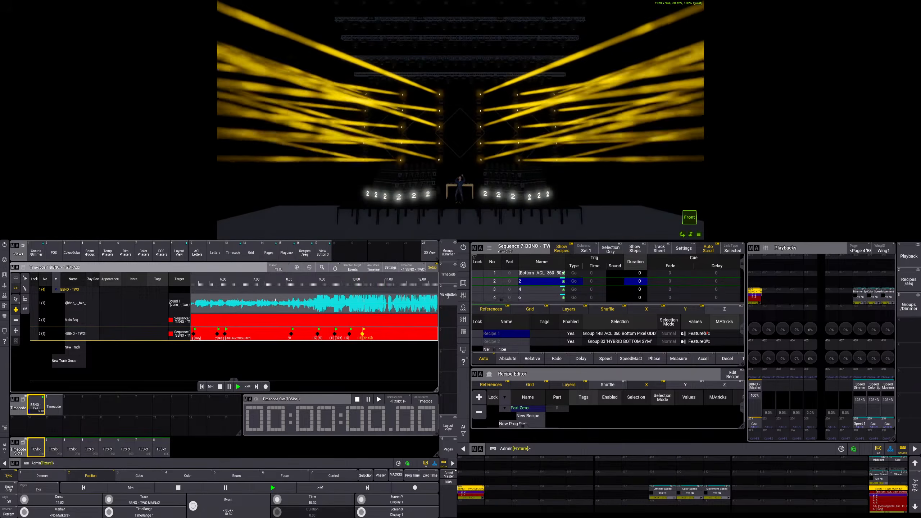
click(220, 387)
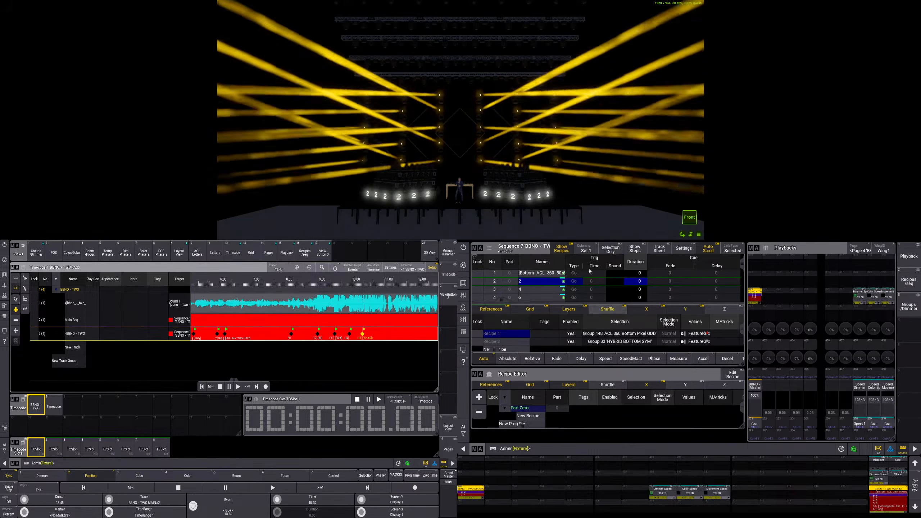
Hide the recipes in the BBNO - TWO cue list and set the Tracking Distance of cues 11 to 13 to Δ+0
click(562, 248)
drag(741, 287, 732, 335)
drag(502, 350, 565, 341)
click(683, 314)
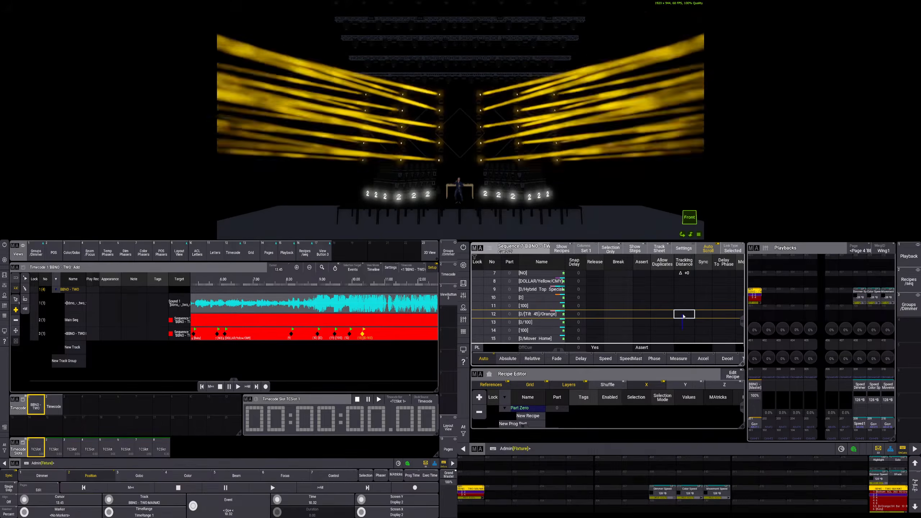
click(683, 314)
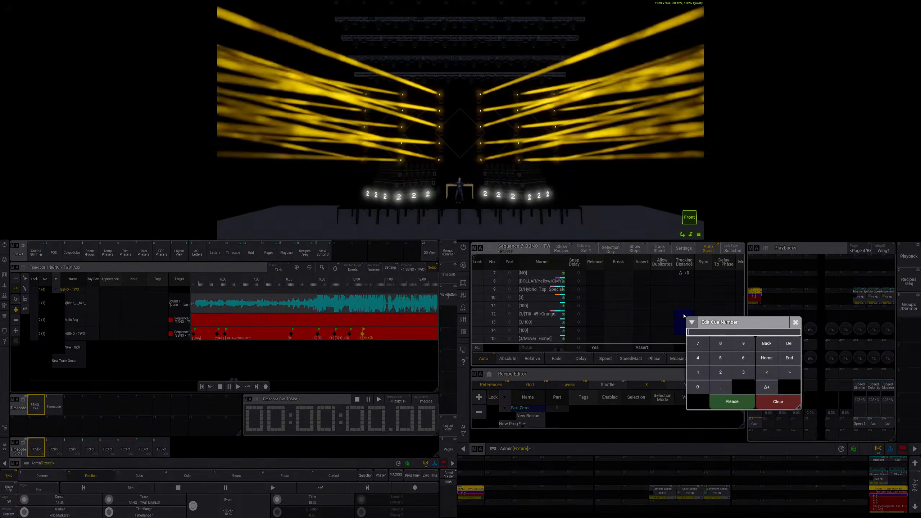
click(795, 323)
click(685, 322)
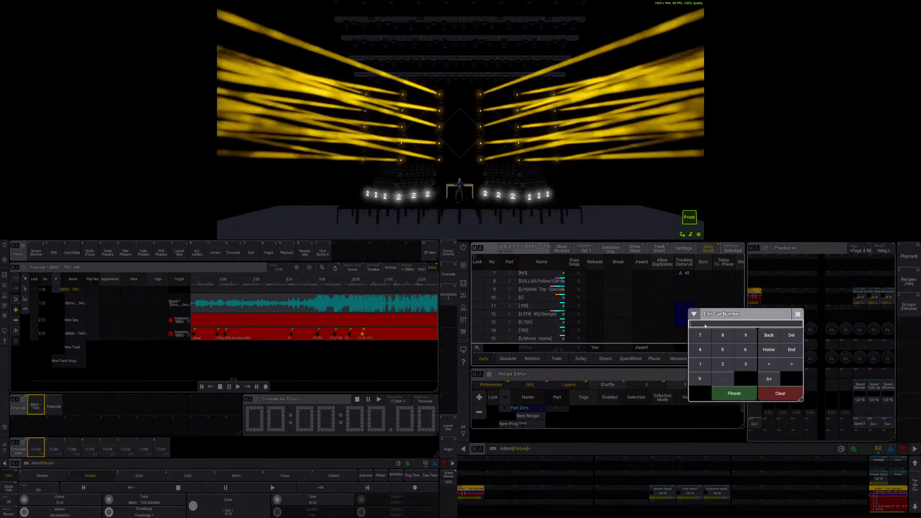
click(769, 378)
click(700, 378)
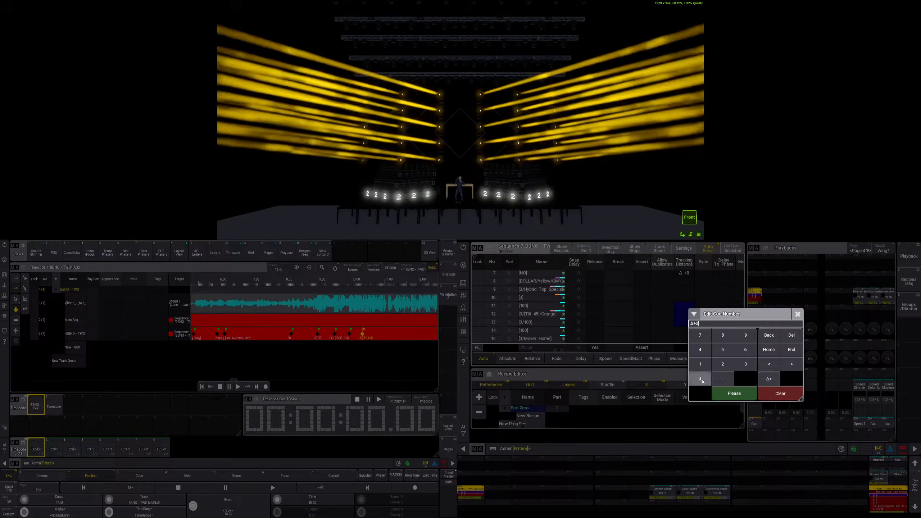
key(Return)
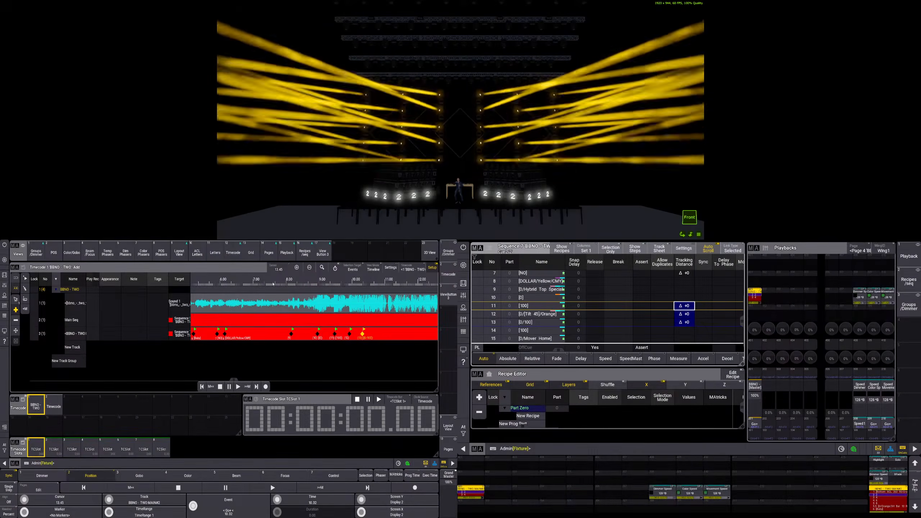
Replay the timecode from about 6.2, about 5.2 and the beginning to check the cues with the new tracking distance
click(231, 284)
click(238, 386)
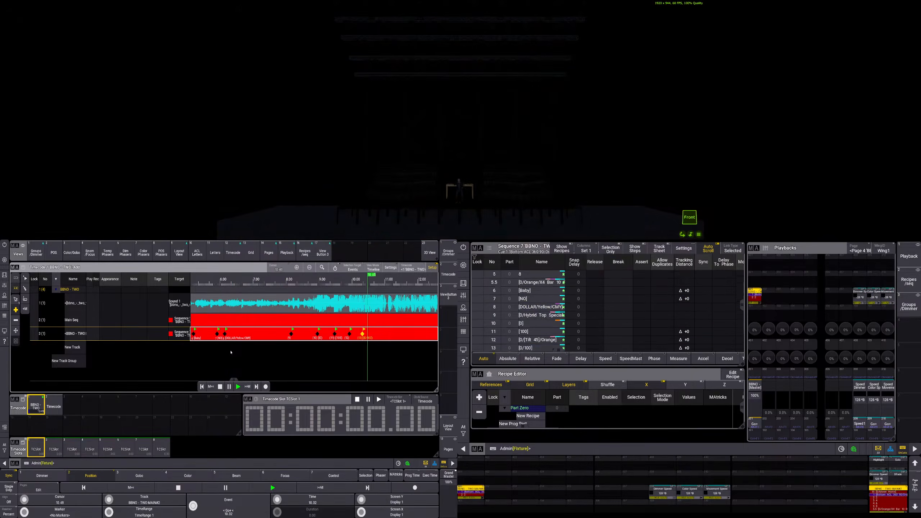
click(198, 285)
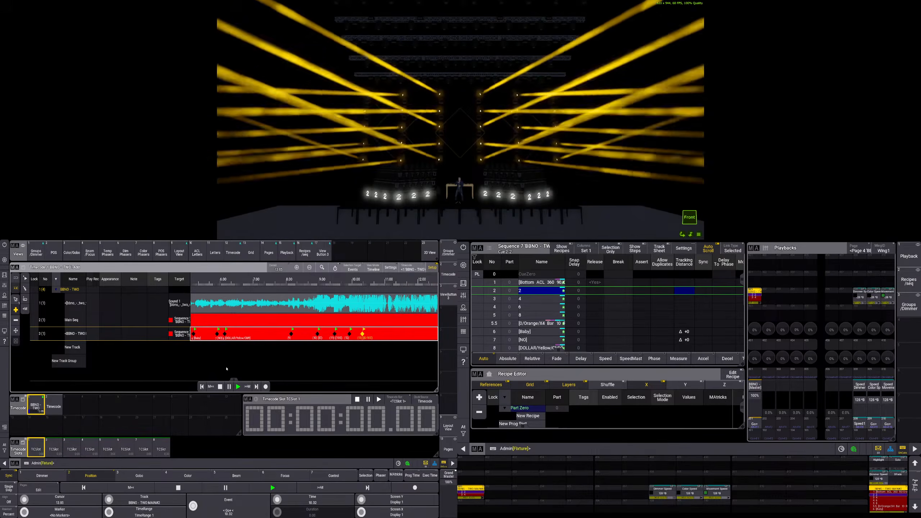
click(202, 386)
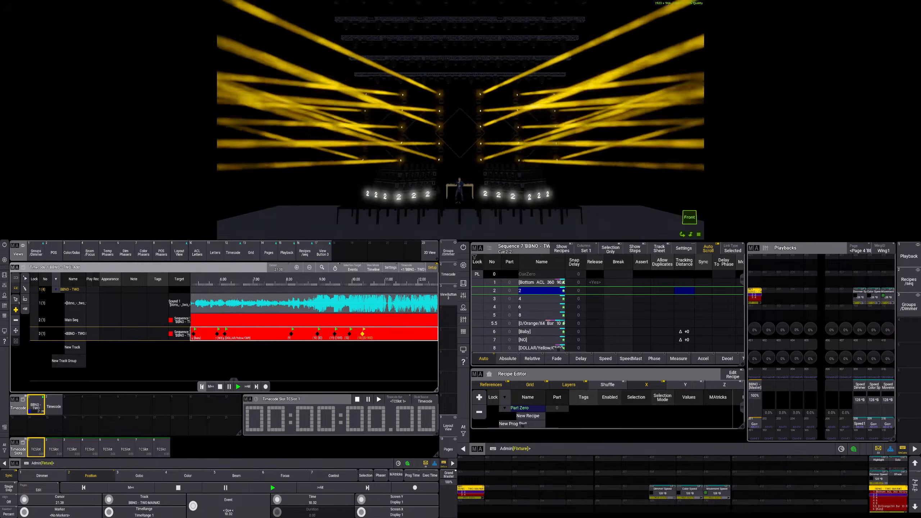
click(202, 387)
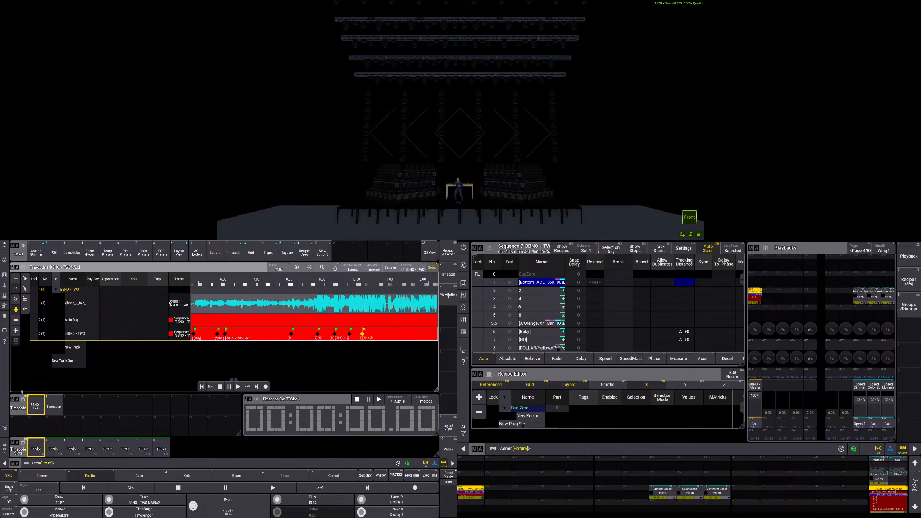
Reset the BBNO - TWO sequence and replay the timecode around the last events, from about 9.2 and 10.2
click(756, 424)
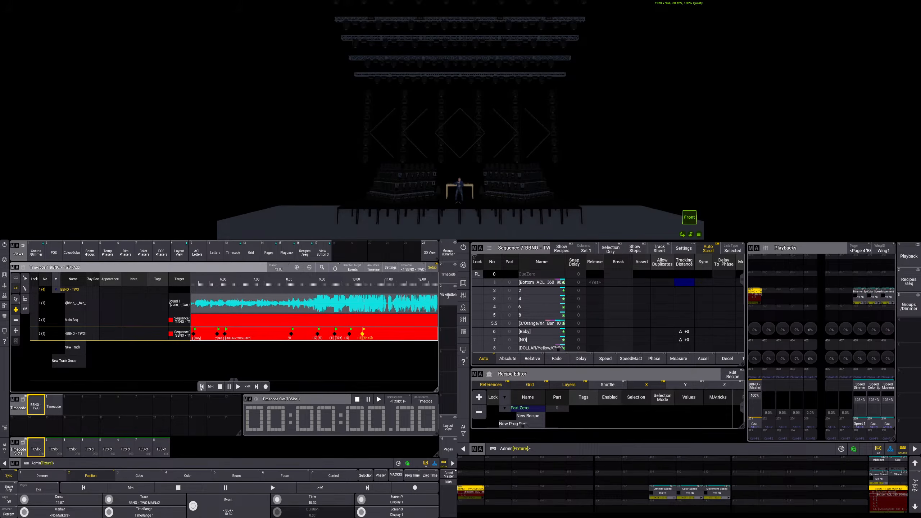
click(240, 387)
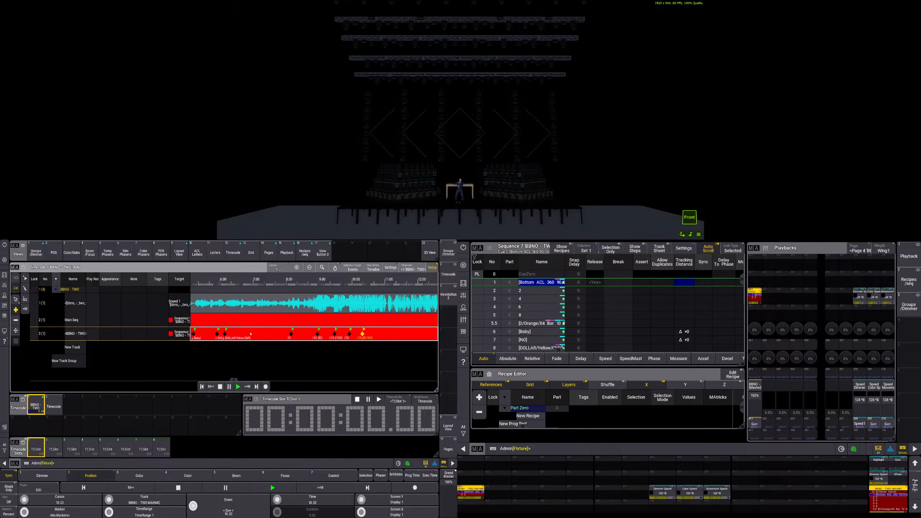
click(217, 386)
click(756, 418)
click(329, 287)
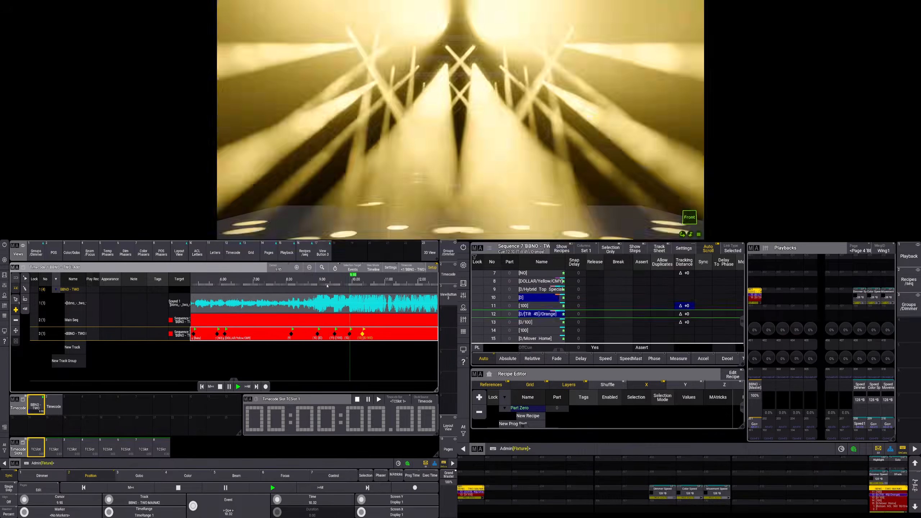
click(361, 286)
click(364, 286)
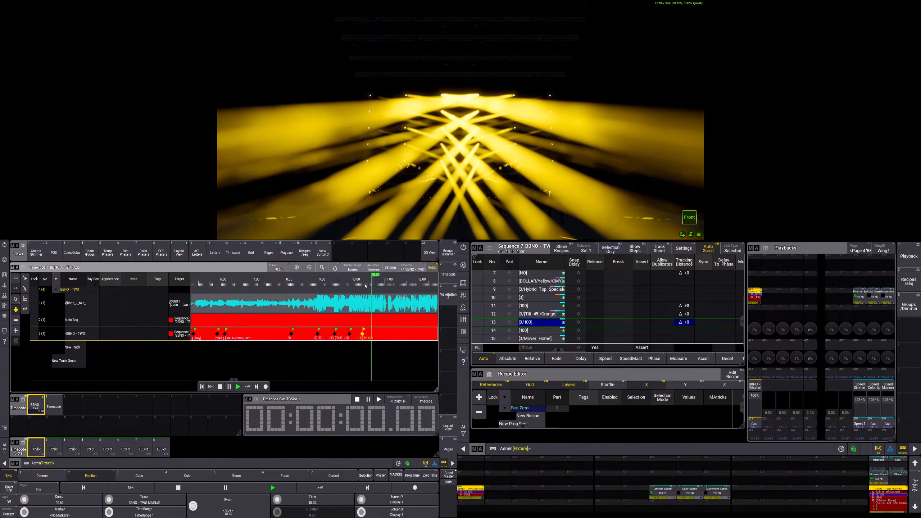
Stop and rewind the timecode, and move the last event on the lower BBNO - TWO track to 10.48
click(221, 387)
click(202, 387)
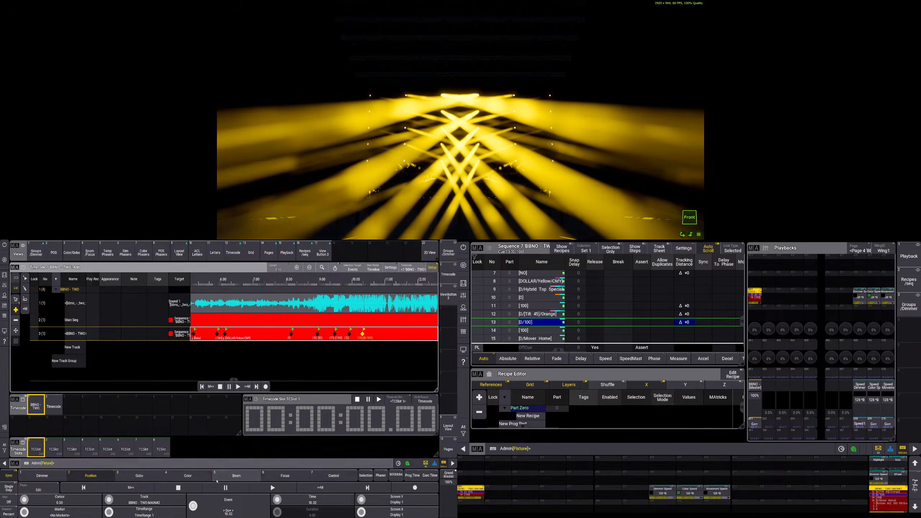
drag(278, 502, 297, 488)
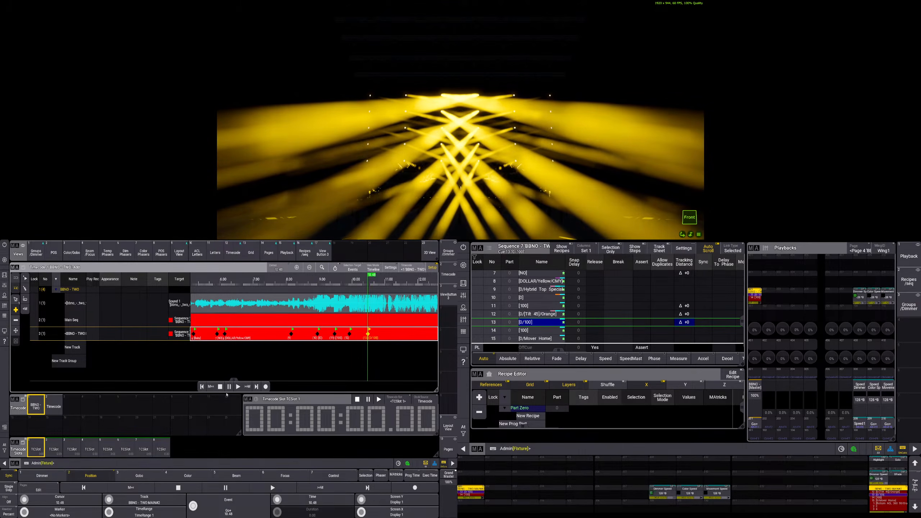
Replay the timecode from several points between about 6.6 and 10.3 to check the moved event, dismissing any marker naming dialog
click(238, 387)
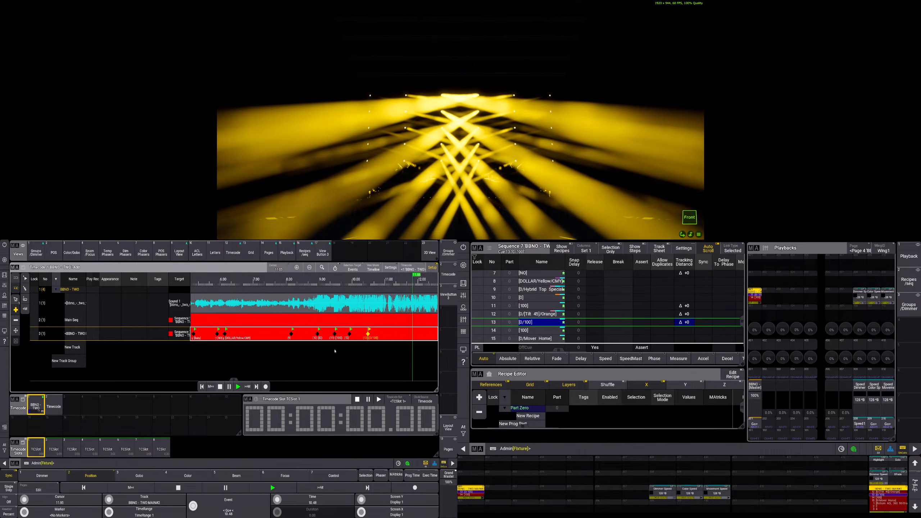
click(363, 286)
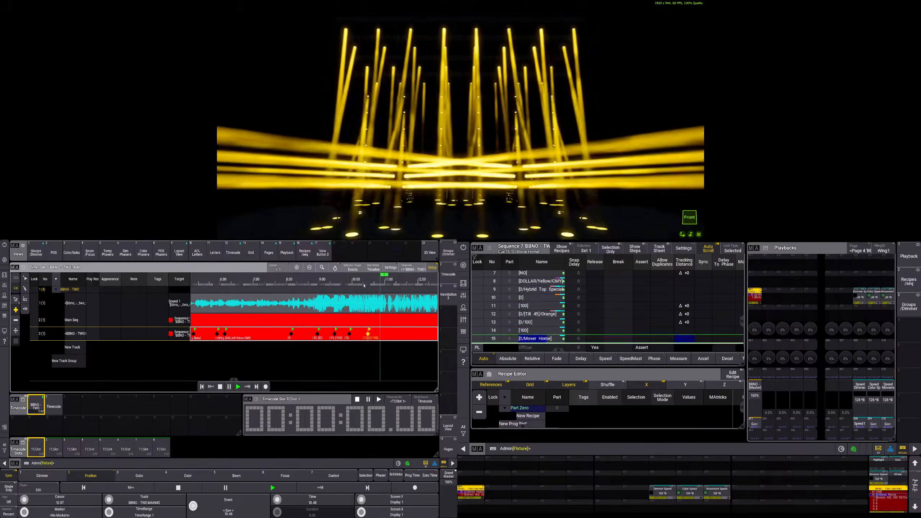
click(366, 286)
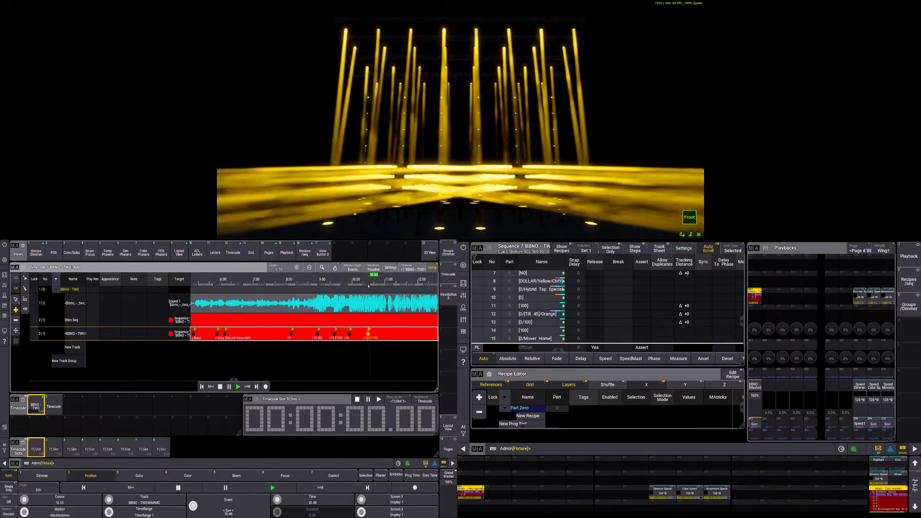
click(331, 285)
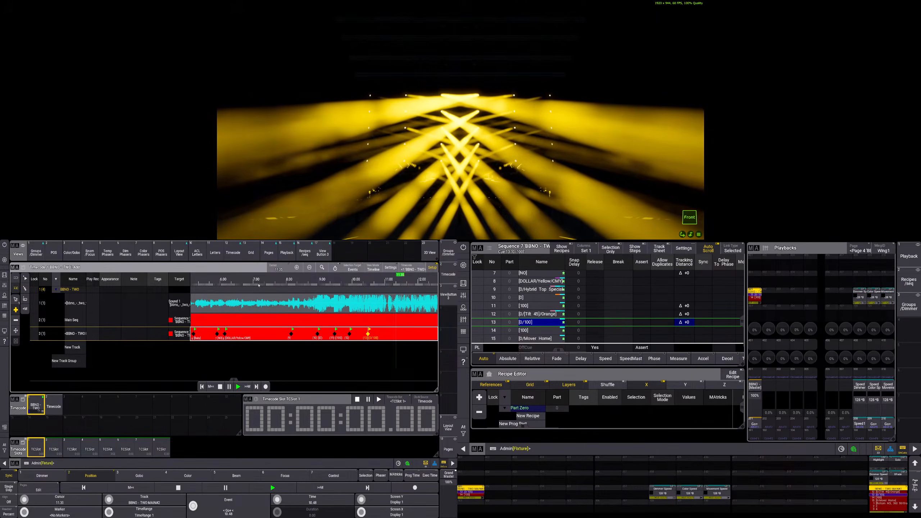
click(243, 289)
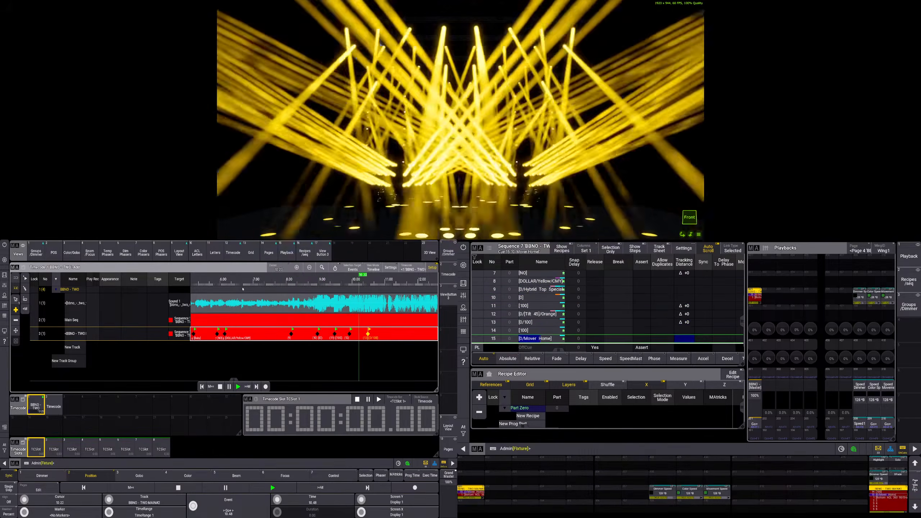
click(243, 289)
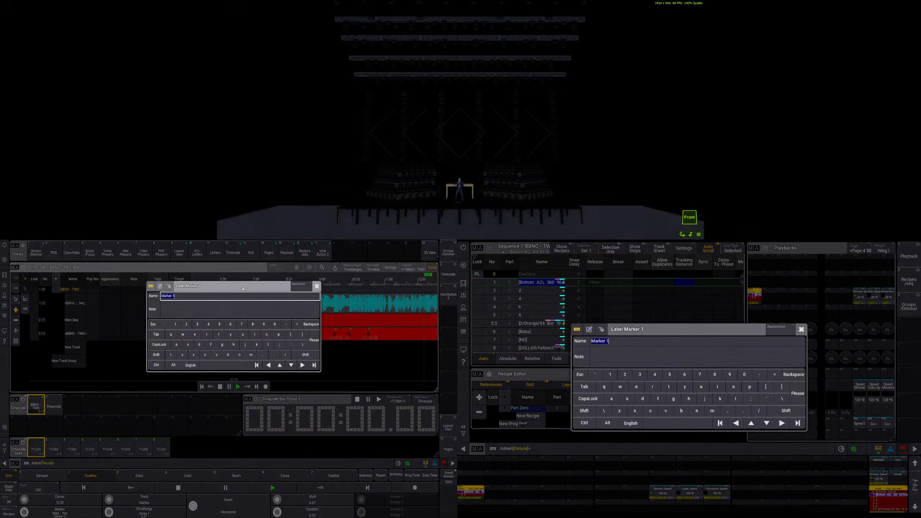
click(316, 286)
click(277, 283)
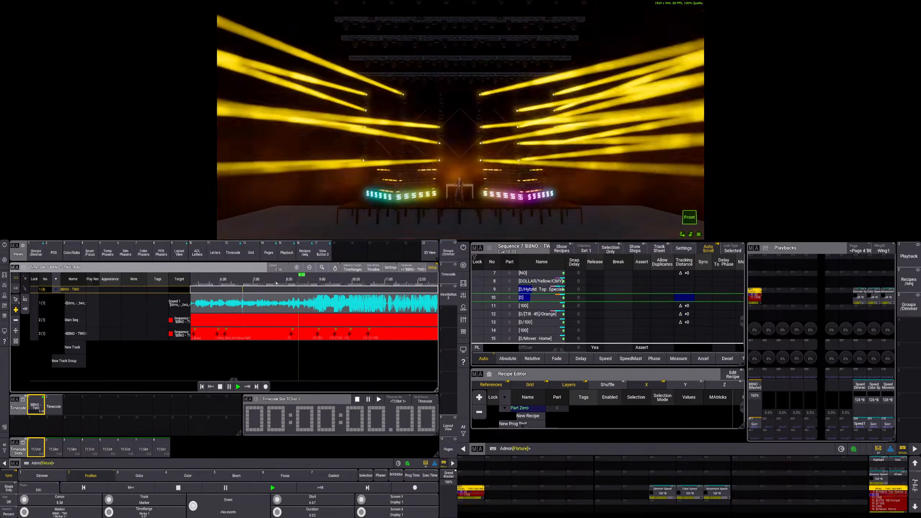
click(276, 284)
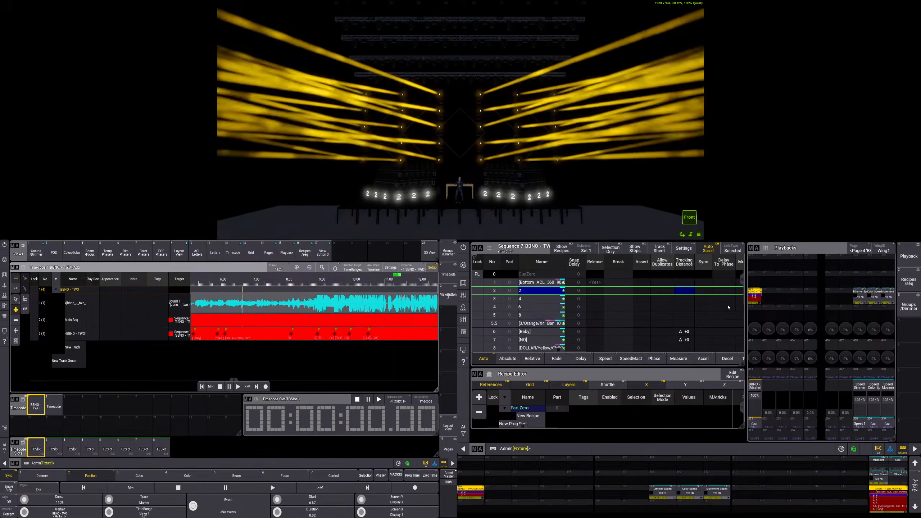
drag(742, 279, 740, 303)
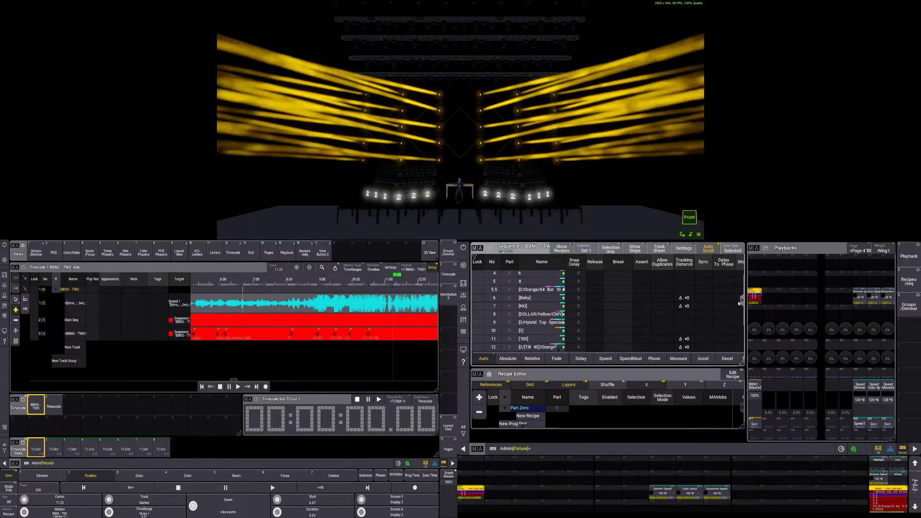
Advance the BBNO - TWO sequence cue by cue from cue 5.5 to cue 11 to review the looks
click(756, 425)
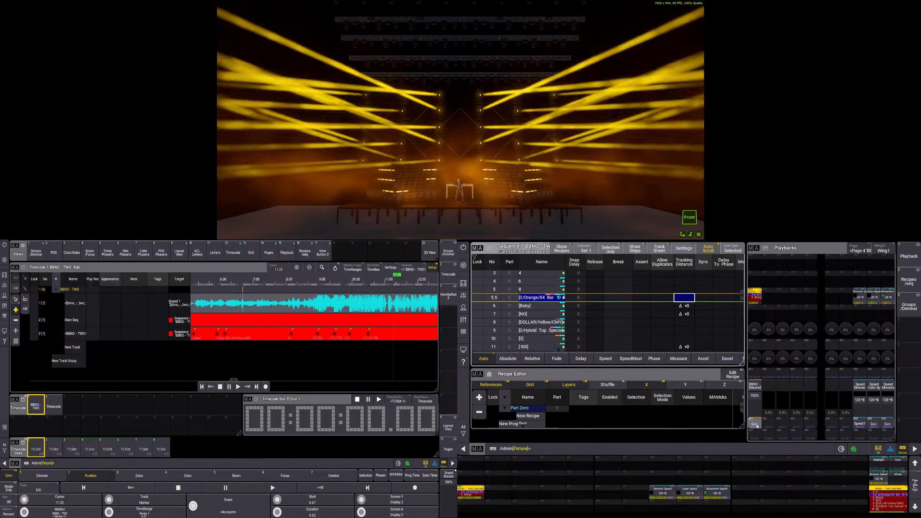
click(756, 425)
click(757, 425)
click(756, 426)
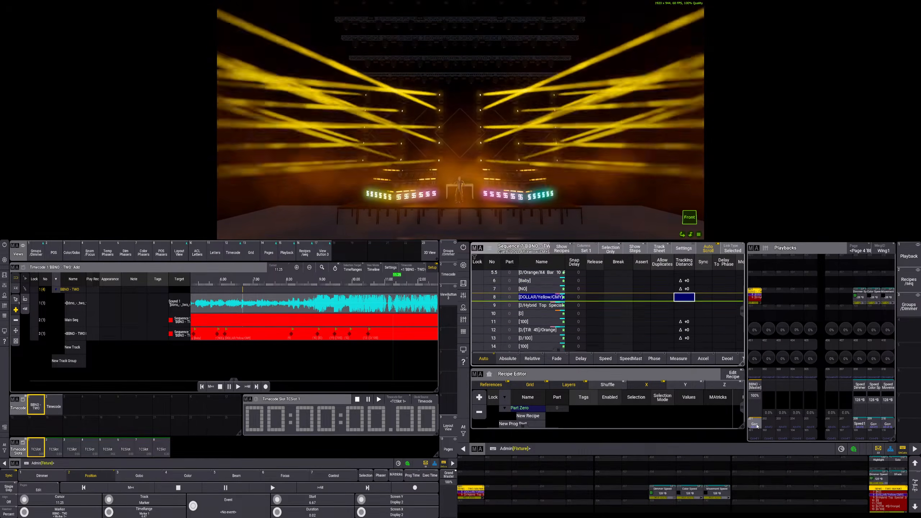
click(757, 426)
click(757, 425)
click(756, 425)
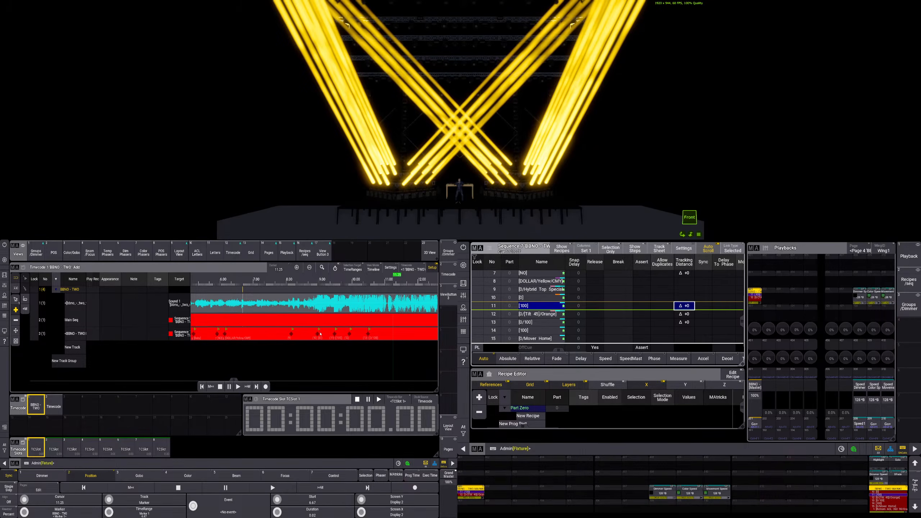
click(318, 335)
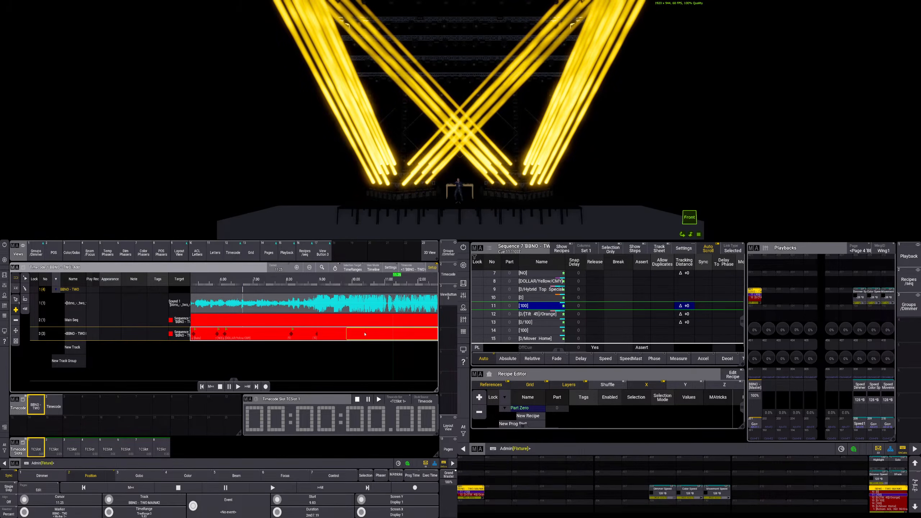
key(ctrl+z)
key(ctrl+z)
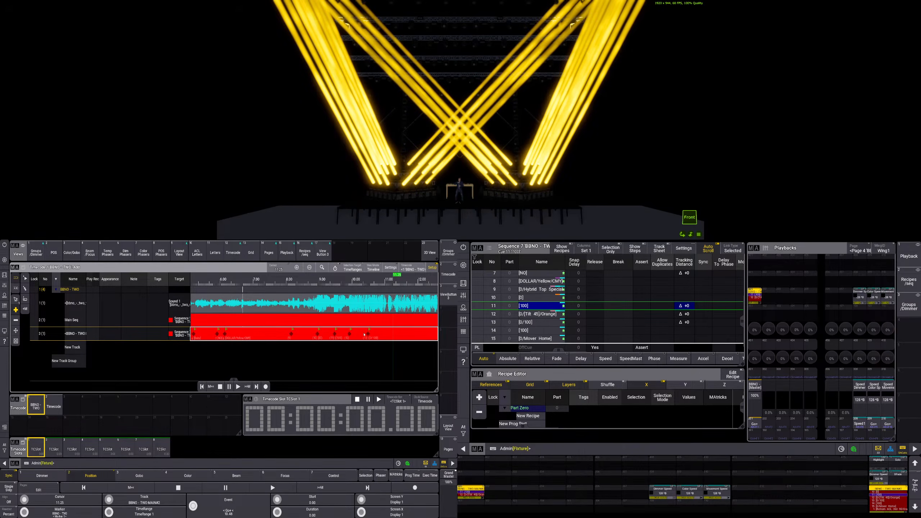
Play the timecode briefly from about 9.0, return the paused cursor to about 9.0, and advance the BBNO - TWO sequence to cue 11
click(15, 300)
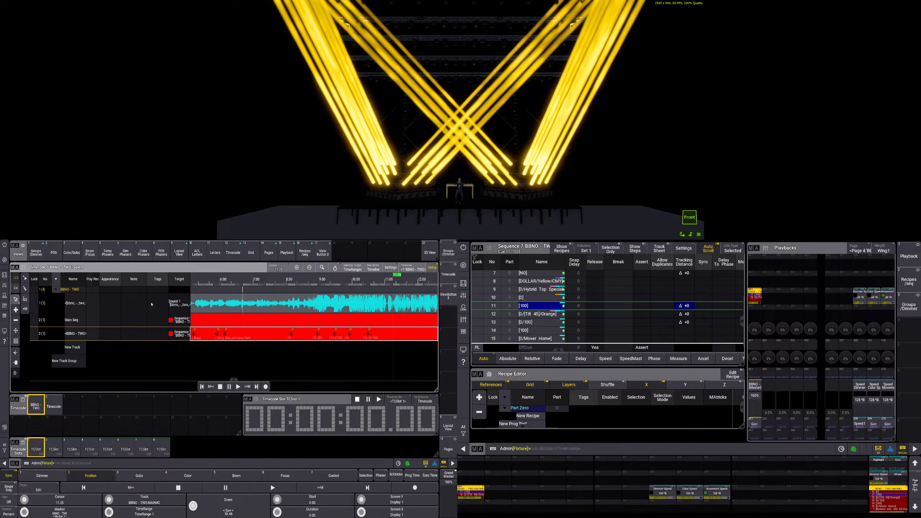
click(322, 284)
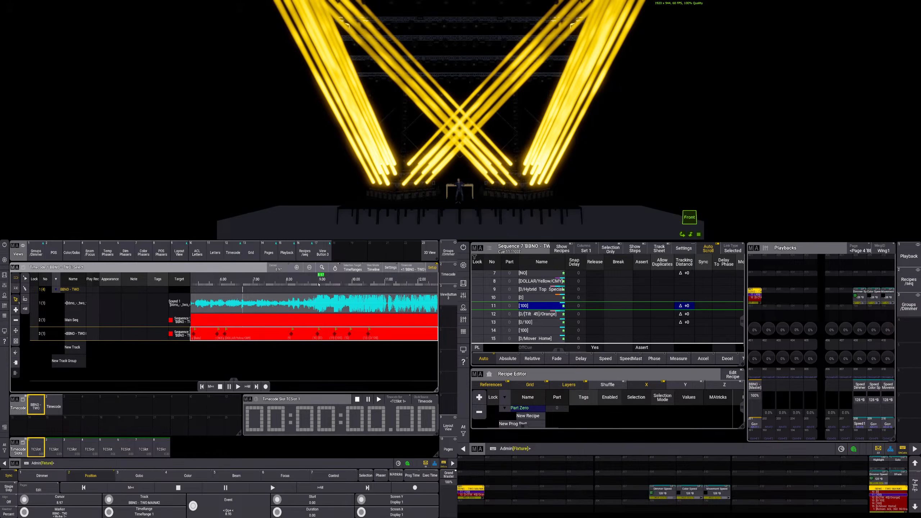
click(229, 387)
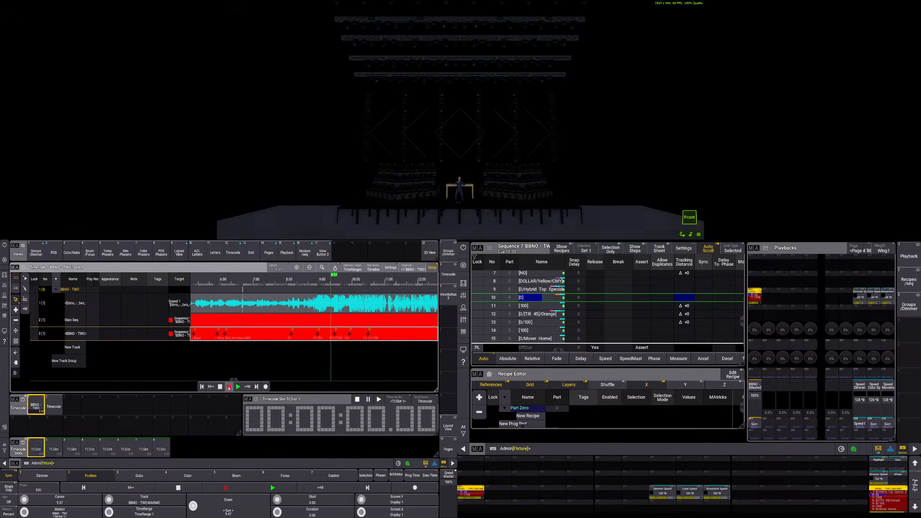
mouse_move(331, 283)
mouse_down()
mouse_move(309, 284)
mouse_move(351, 282)
mouse_move(319, 281)
mouse_up()
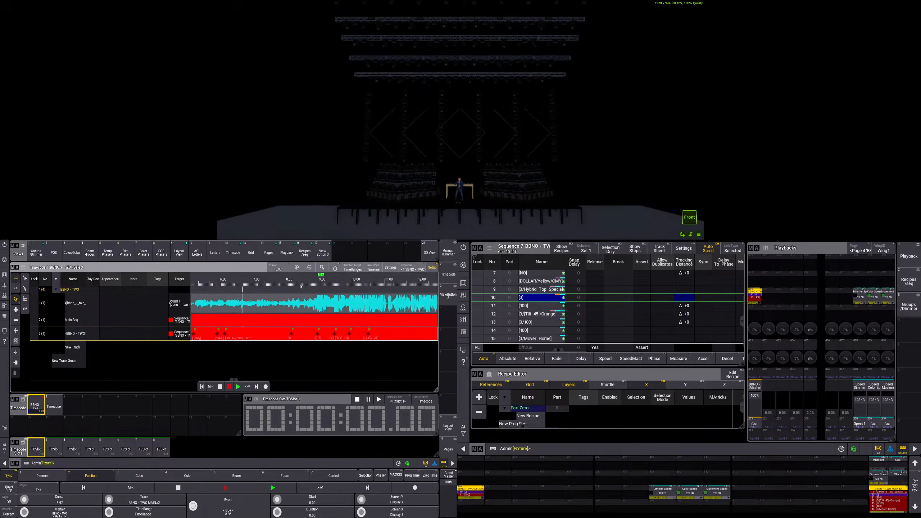
click(754, 425)
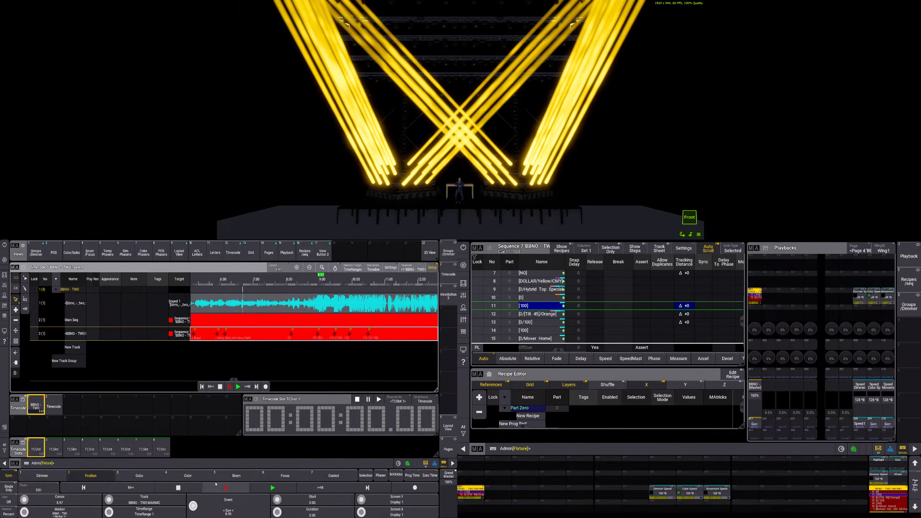
click(224, 504)
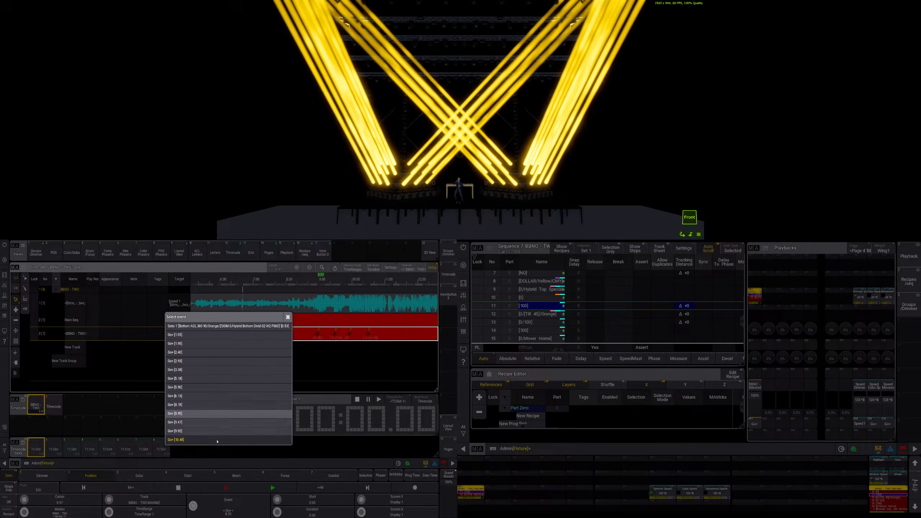
click(288, 317)
click(319, 336)
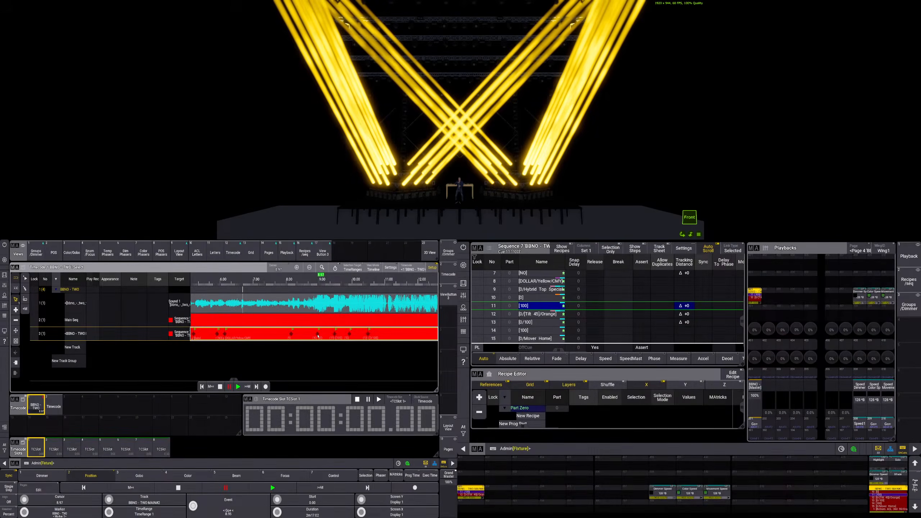
click(15, 332)
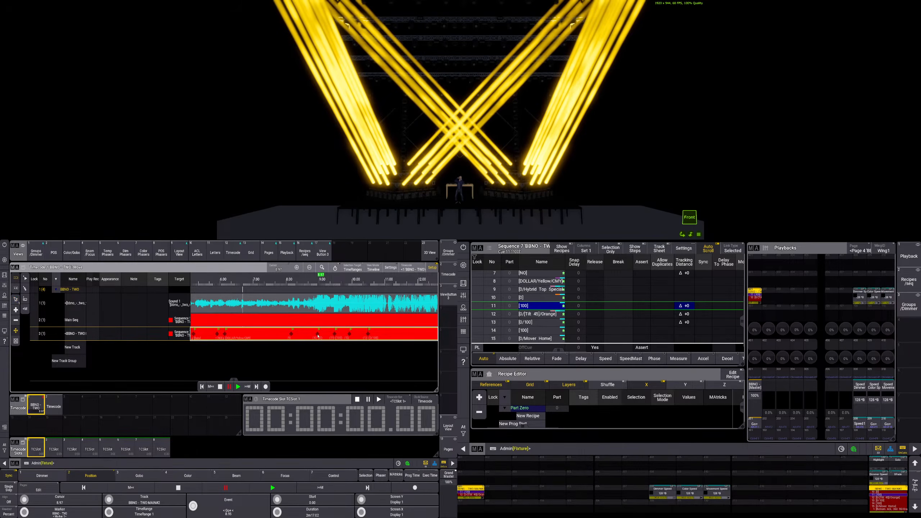
key(space)
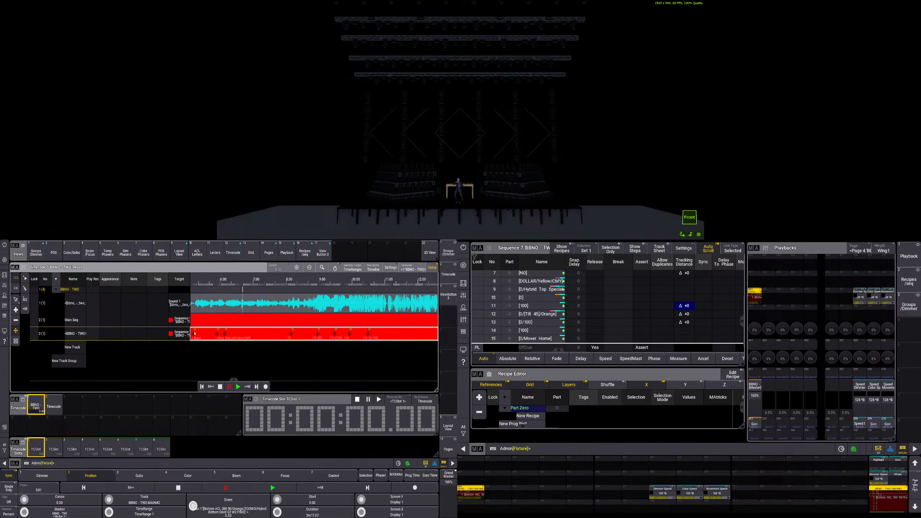
Change the event near 9.0 on the lower BBNO - TWO track to a Goto command that targets cue 11
click(15, 300)
click(15, 289)
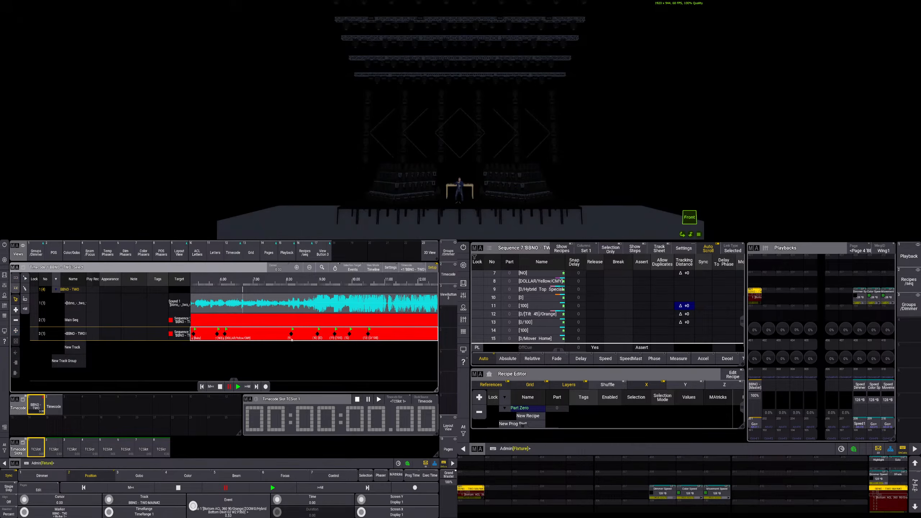
click(317, 333)
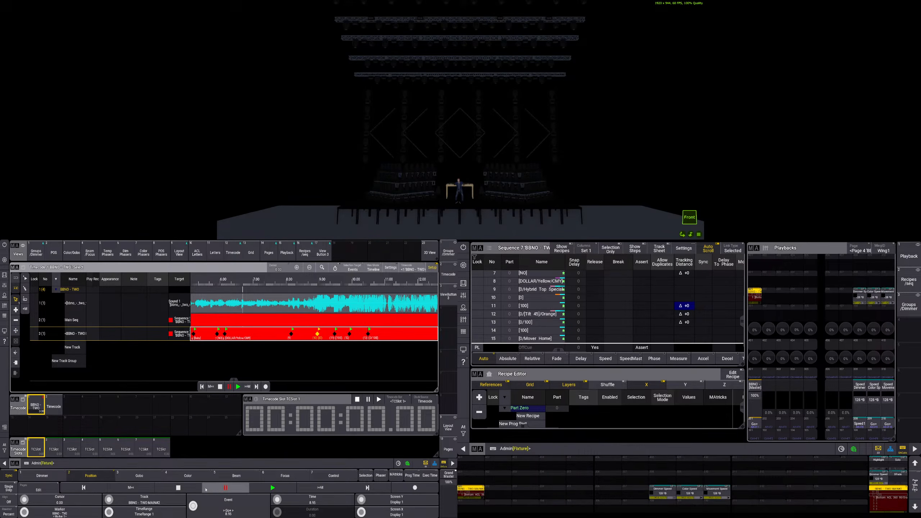
click(226, 504)
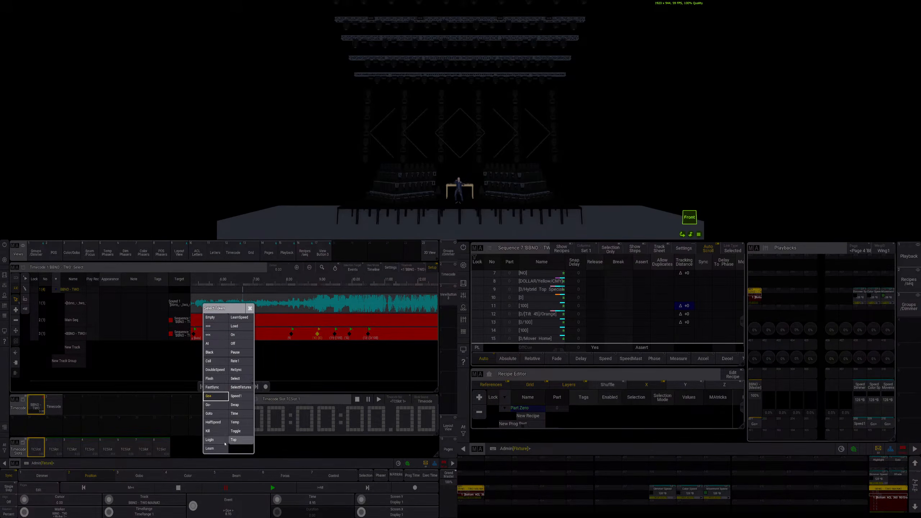
click(215, 422)
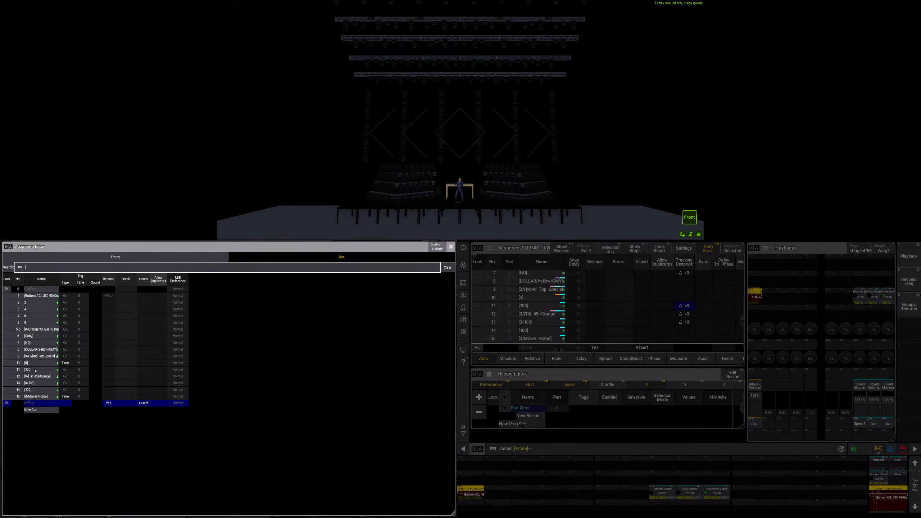
click(36, 369)
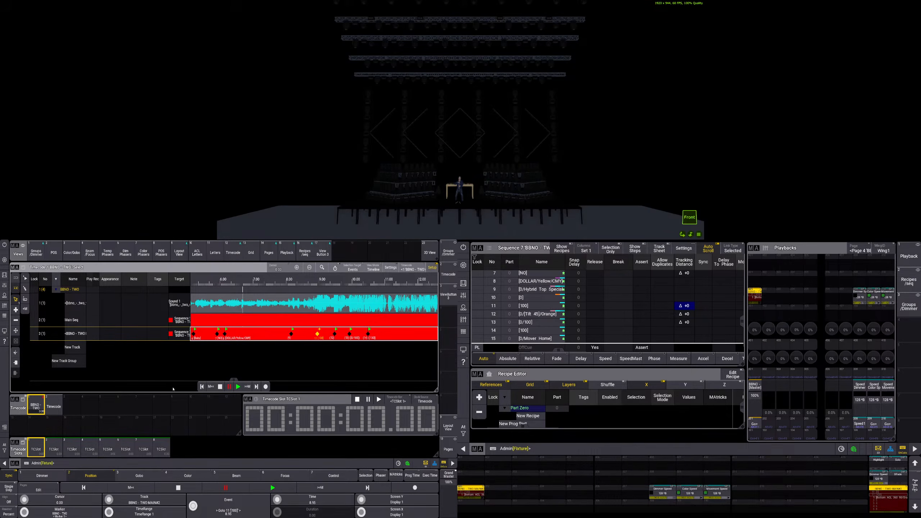
Play and pause the timecode, and advance the BBNO - TWO sequence cue by cue to cue 10 to identify each look
click(237, 386)
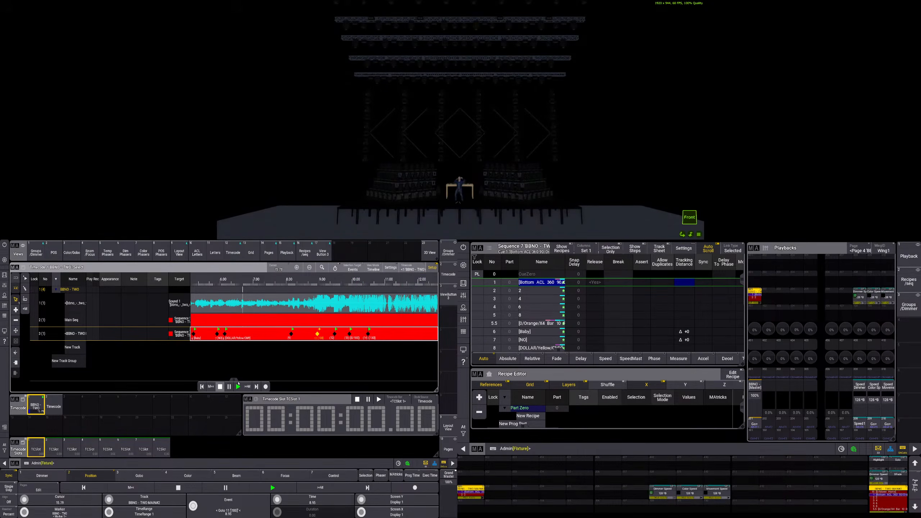
click(229, 387)
click(754, 424)
click(754, 425)
click(754, 424)
click(754, 424)
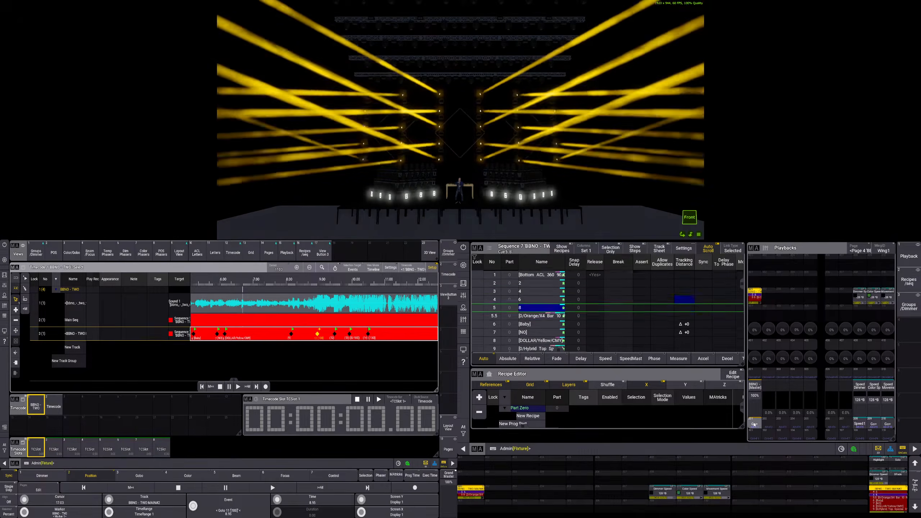
click(754, 425)
click(754, 425)
click(754, 425)
click(754, 424)
click(754, 425)
click(754, 425)
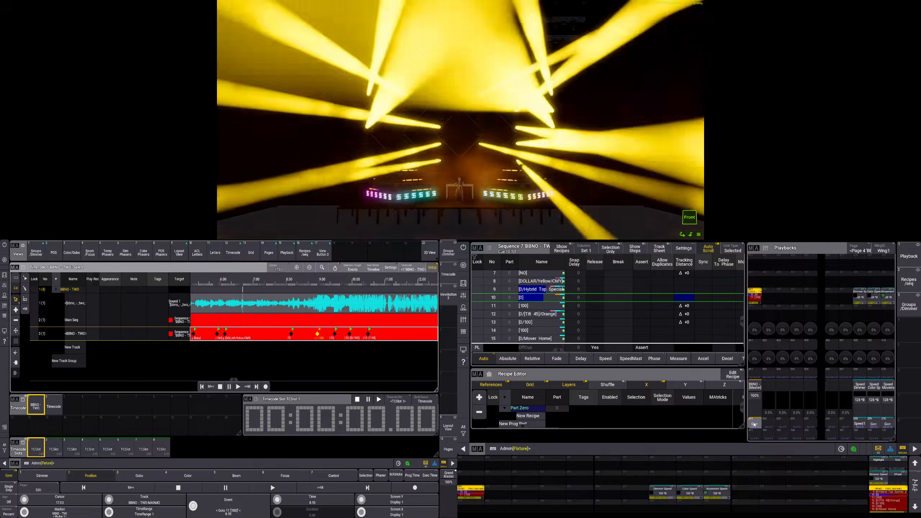
Rename cue 10 as "Fade away" and cue 9 as "Break"
click(529, 299)
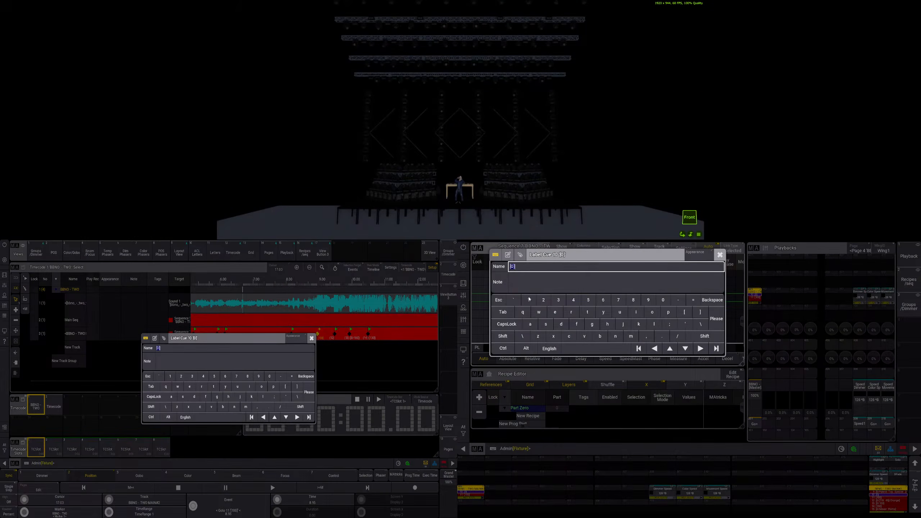
text(Fade away)
key(Return)
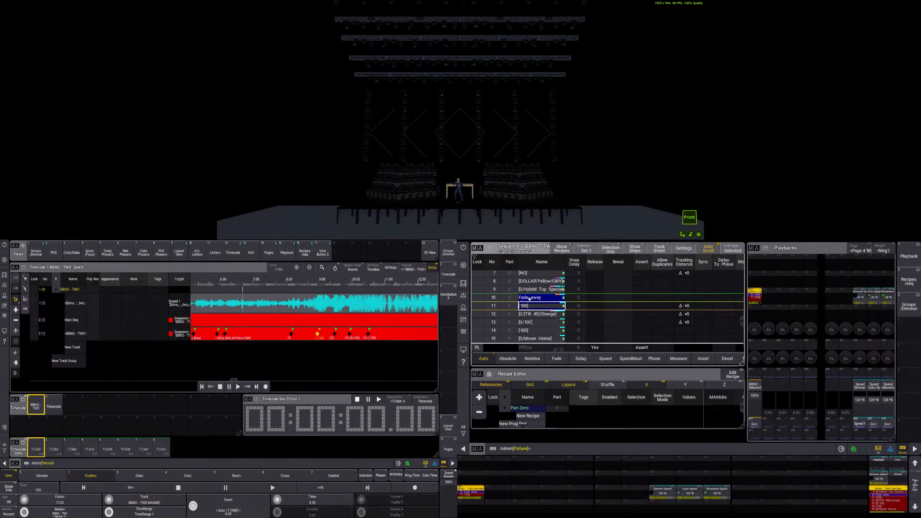
click(541, 291)
click(541, 290)
text(Break)
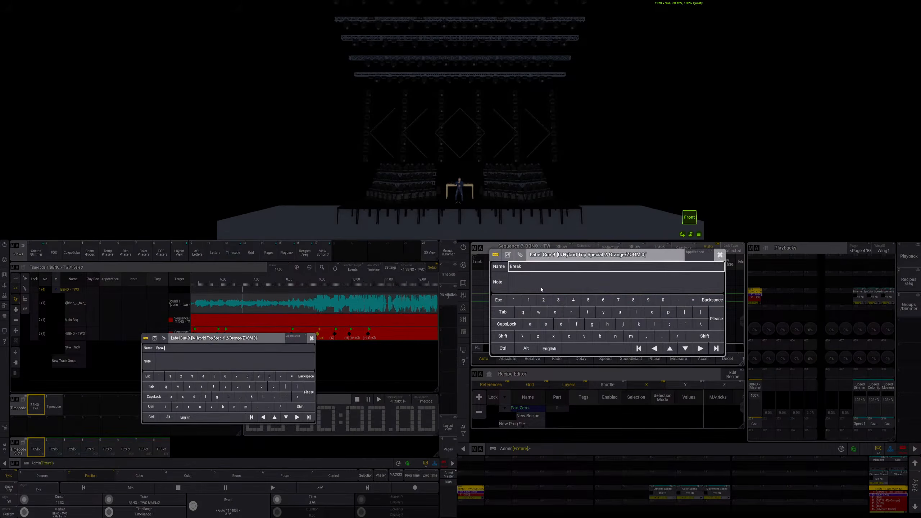
key(Return)
Rename cue 11 as "Hit 1" and cue 12 as "Hit 2"
right_click(541, 316)
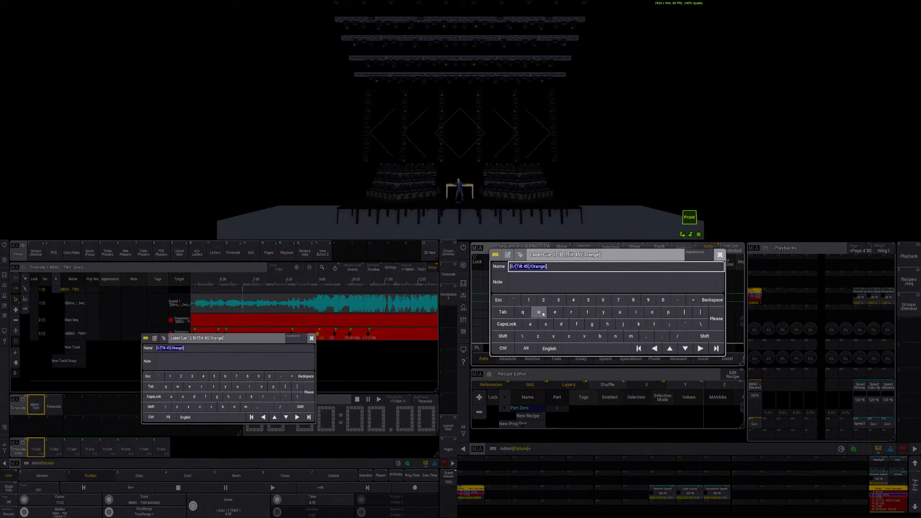
click(718, 254)
right_click(539, 308)
text(Hit 1)
key(Return)
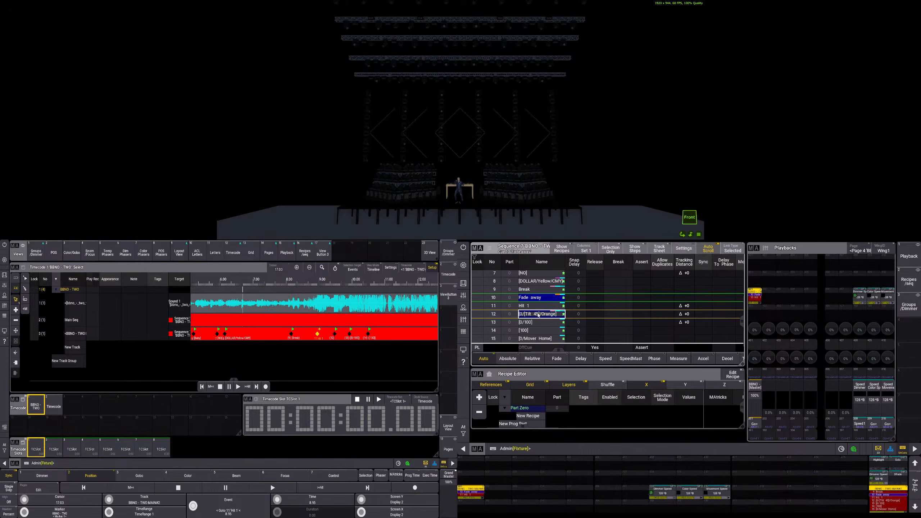
right_click(538, 314)
text(Hit 2)
key(Return)
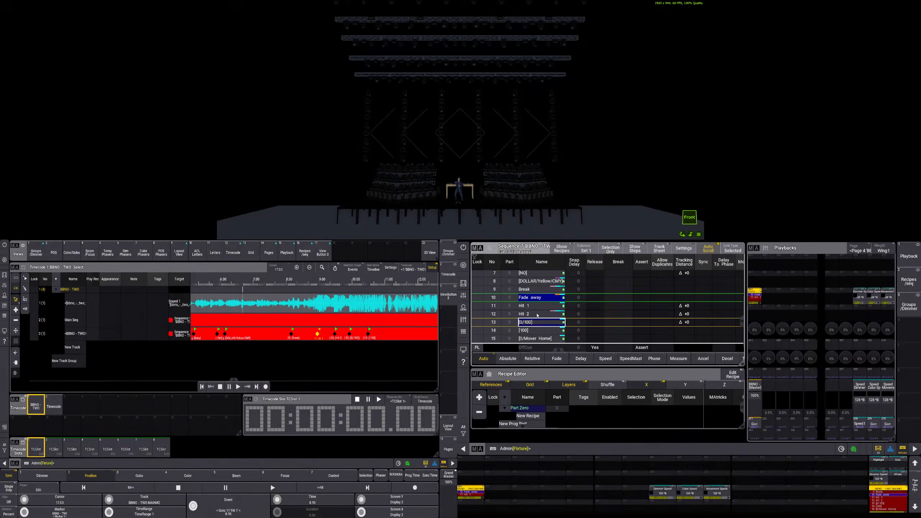
Rename cue 13 as "Hit 3", cue 14 as "Hit 4" and cue 15 as "Hit 4 off"
right_click(537, 319)
text(Hit)
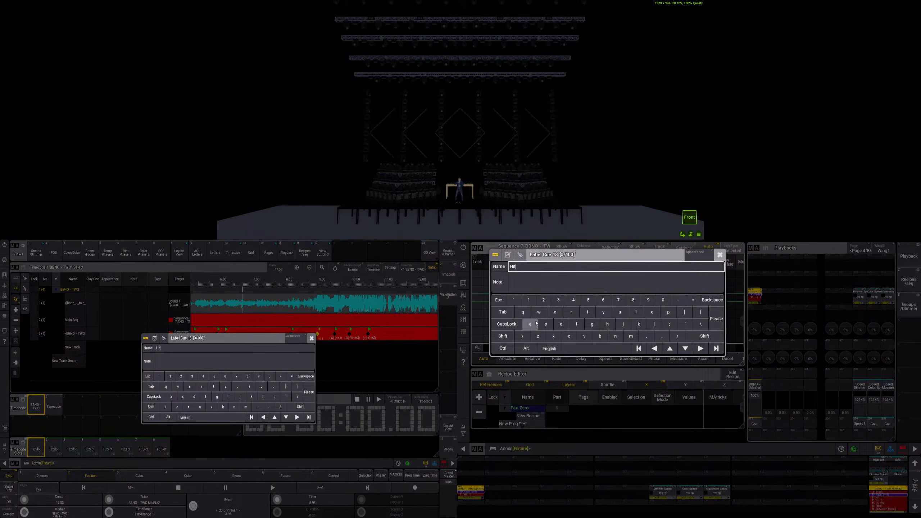
text( 3)
key(Return)
right_click(533, 331)
text(Hit 4)
key(Return)
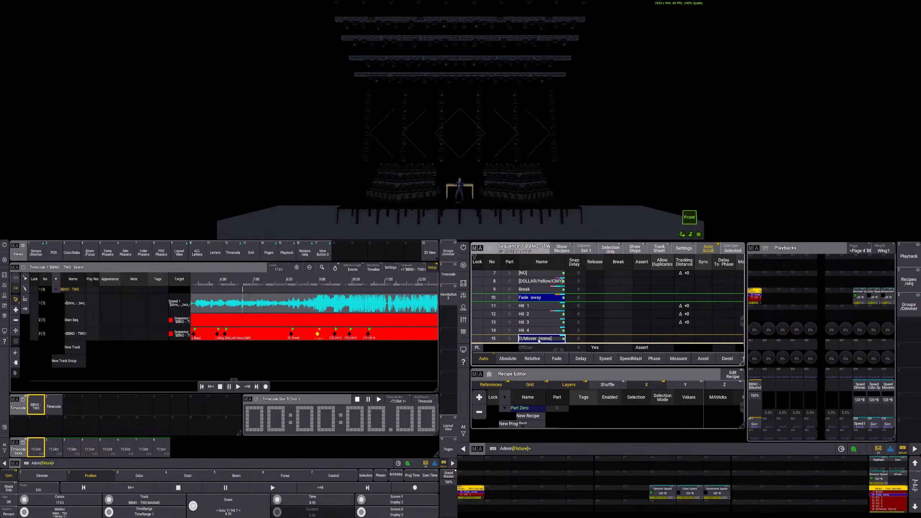
right_click(539, 340)
text(Hit 4 )
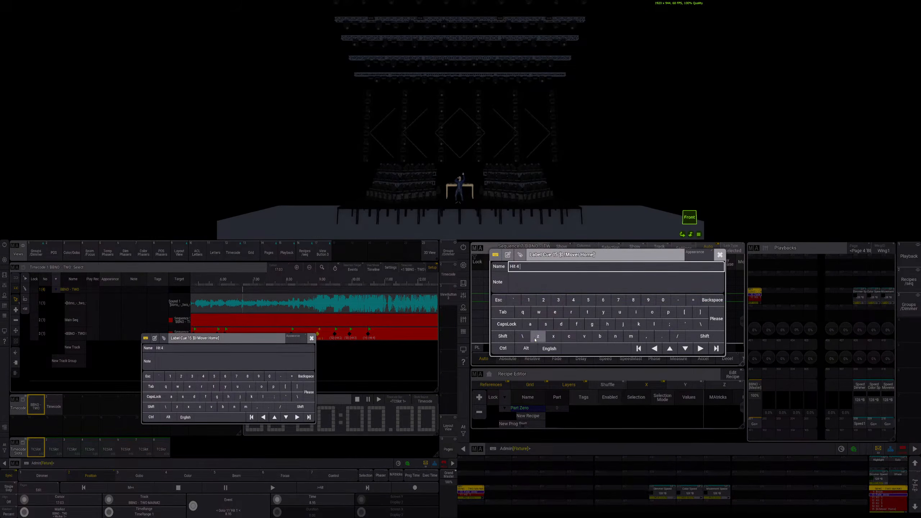
text(off)
key(Return)
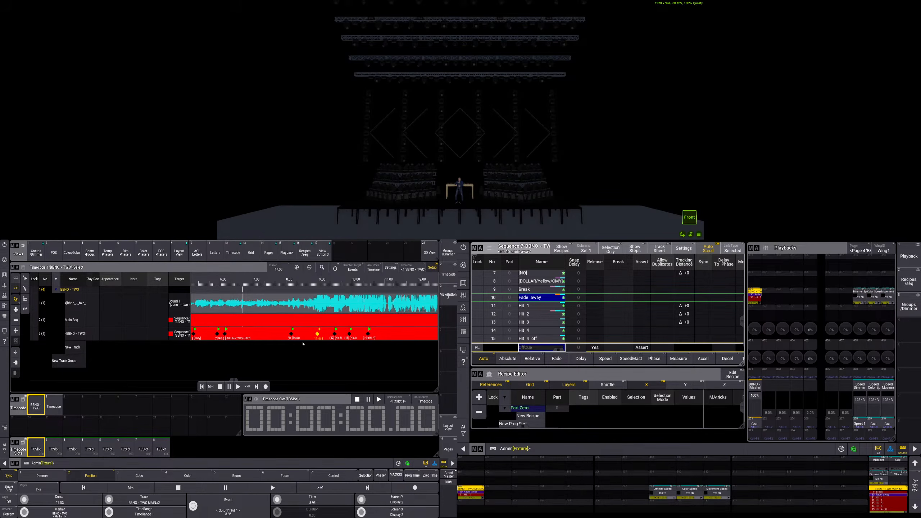
Replay the timecode from about 8.0 to check the Goto event and the hits, and stop the playback
click(289, 287)
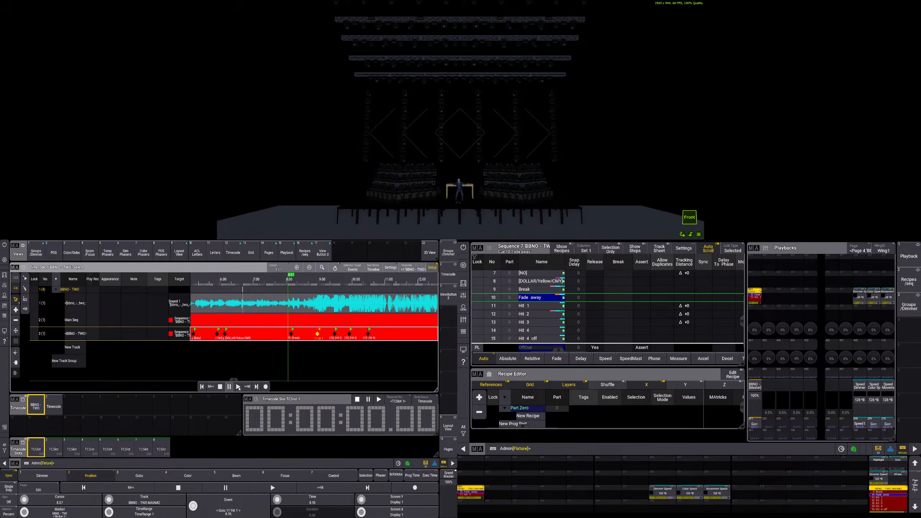
click(238, 387)
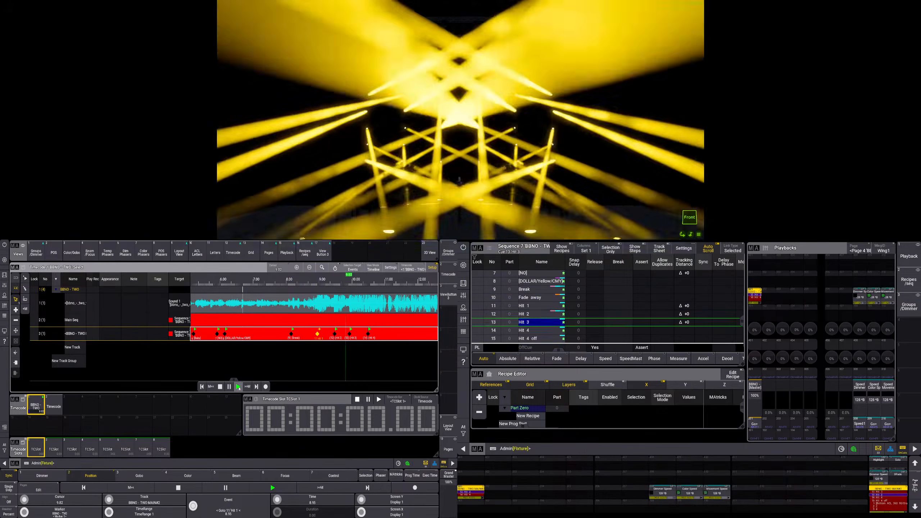
click(220, 388)
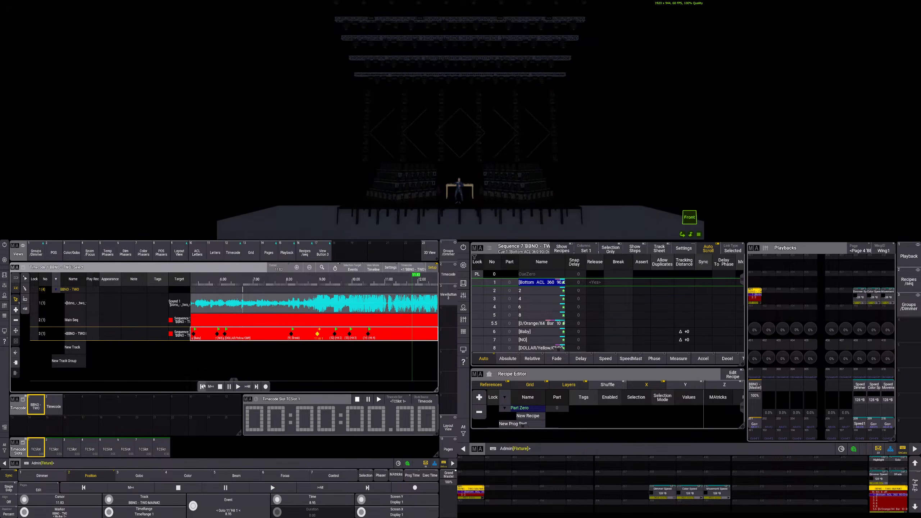
Replay the timecode from about 8.3 to check the hit cues, and stop the playback
click(300, 286)
click(237, 386)
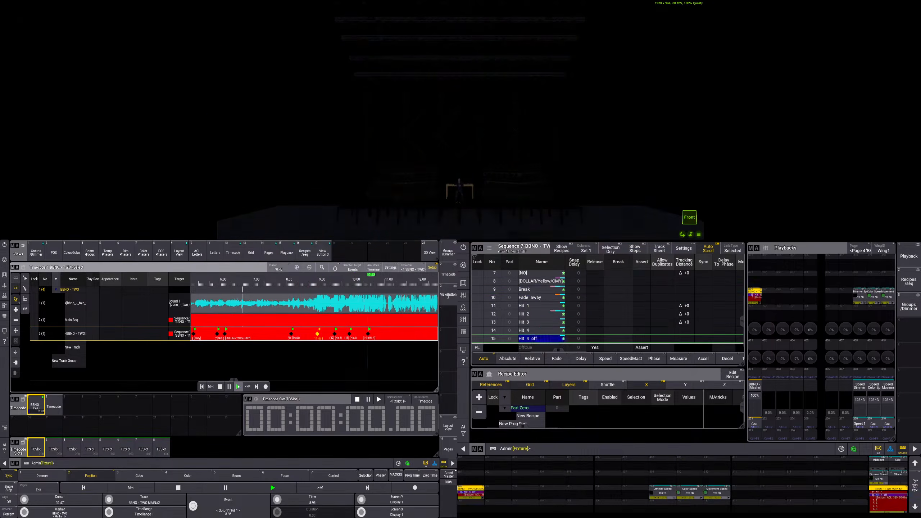
click(220, 387)
Run the BBNO sequence manually cue by cue up to cue 13 "Hit 3" to check each look
click(755, 424)
click(757, 425)
click(757, 425)
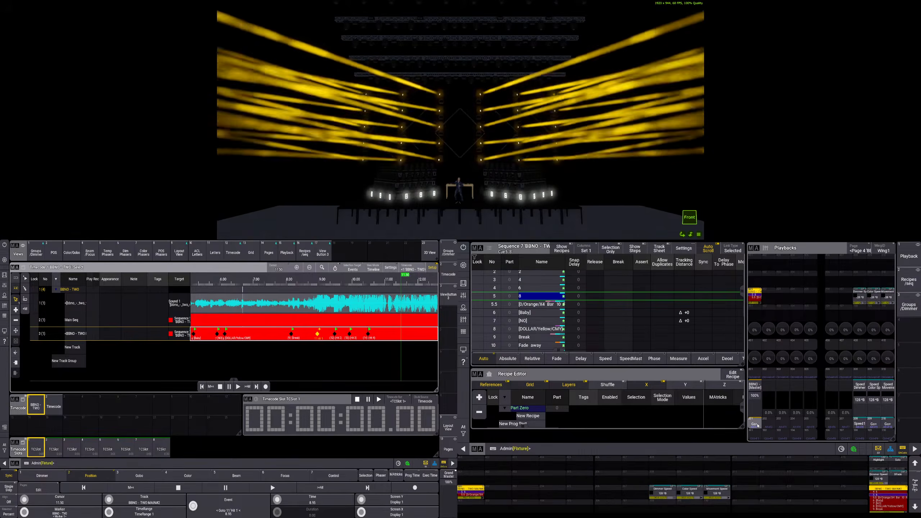
click(757, 425)
click(757, 425)
click(757, 425)
click(757, 425)
click(757, 425)
click(757, 425)
click(757, 425)
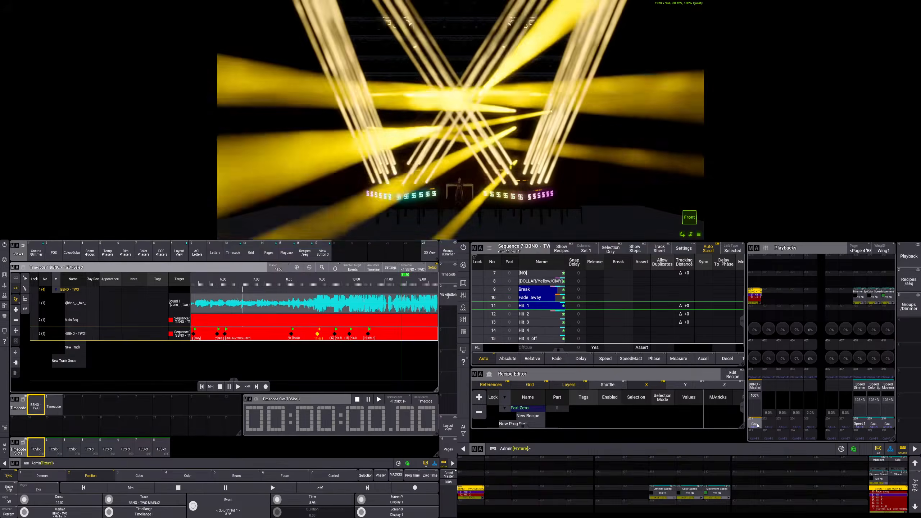
click(757, 425)
click(757, 425)
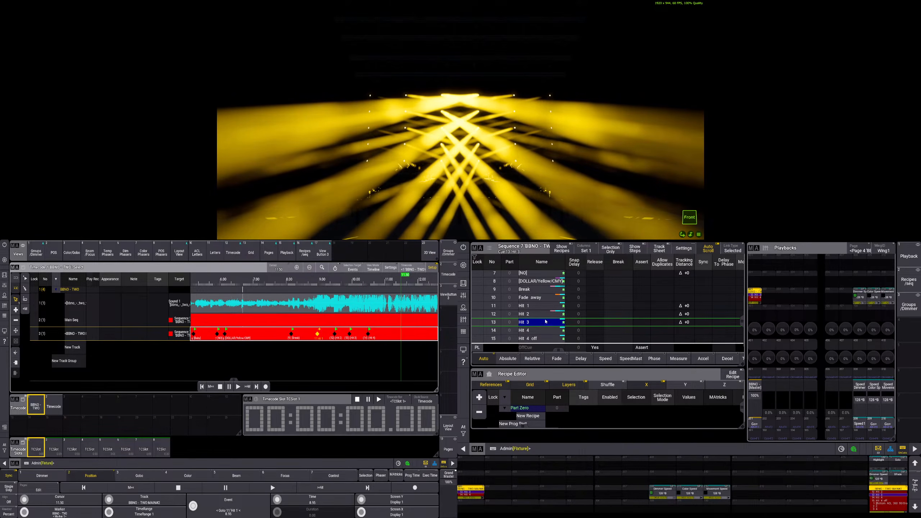
Show the cue recipes in the sequence sheet and set the tracking distance of cue 13 "Hit 3" to 0
click(562, 248)
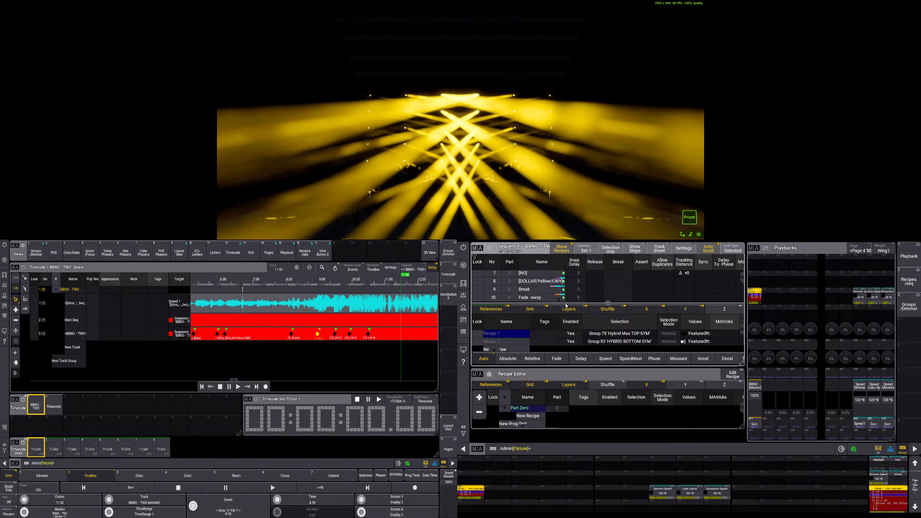
drag(742, 278, 743, 286)
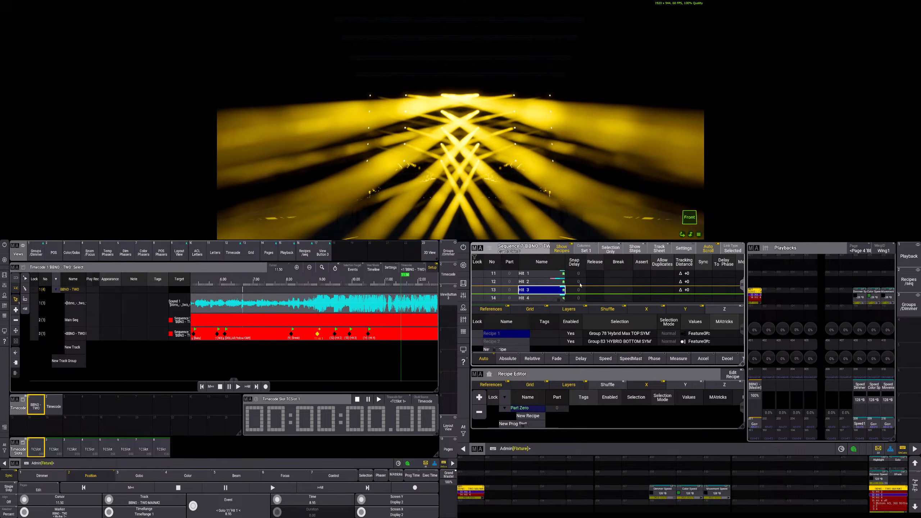
ctrl+click(552, 284)
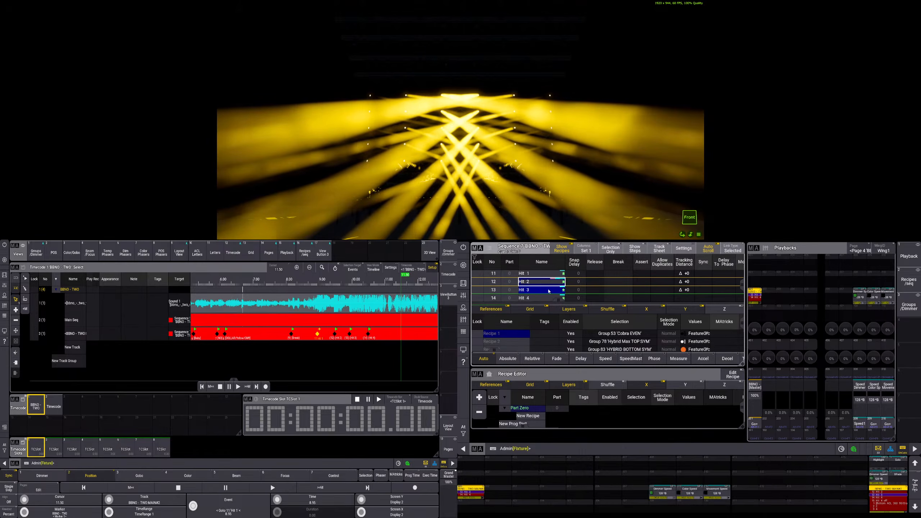
click(548, 292)
double_click(677, 291)
text(0)
key(Return)
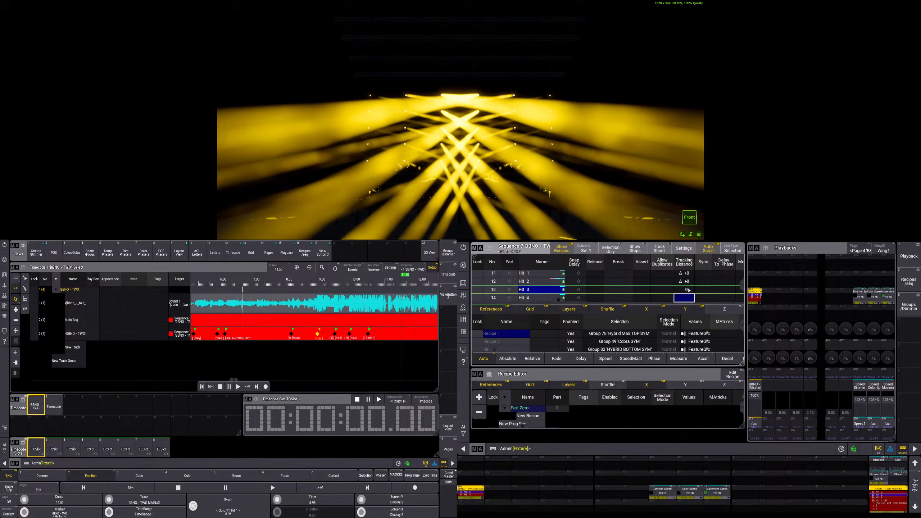
Clear the tracking distance of cue 13 "Hit 3" and cue 12 "Hit 2"
double_click(689, 290)
key(BackSpace)
click(719, 373)
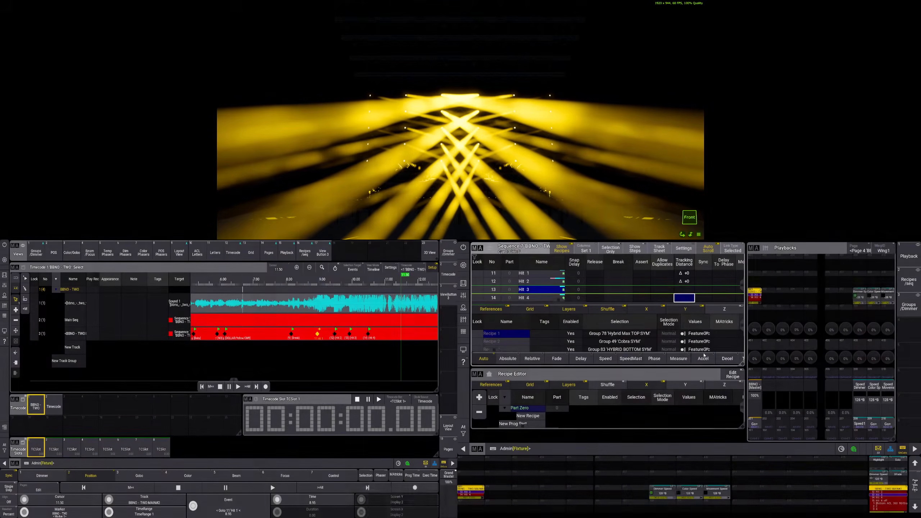
double_click(685, 282)
key(BackSpace)
click(737, 368)
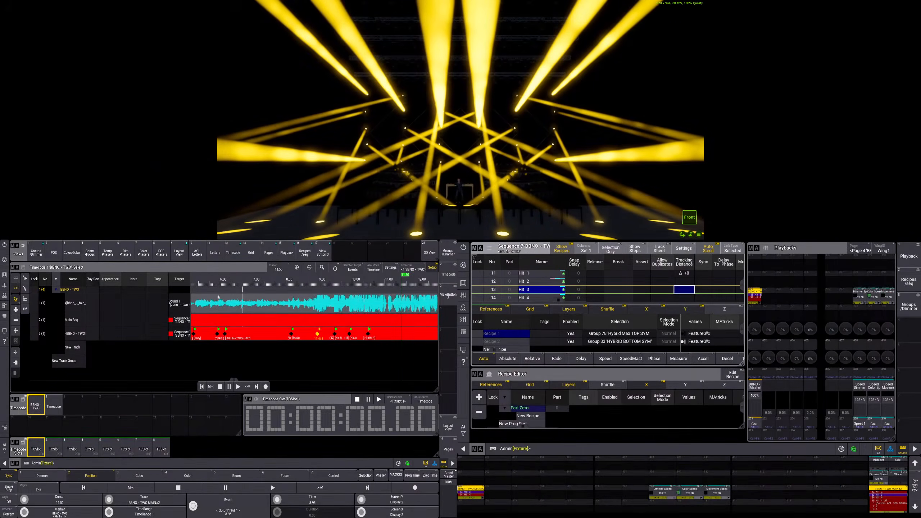
Replay the timecode from about 7.1 and again from about 9.9 to check the hits, and pause it
click(260, 285)
click(237, 386)
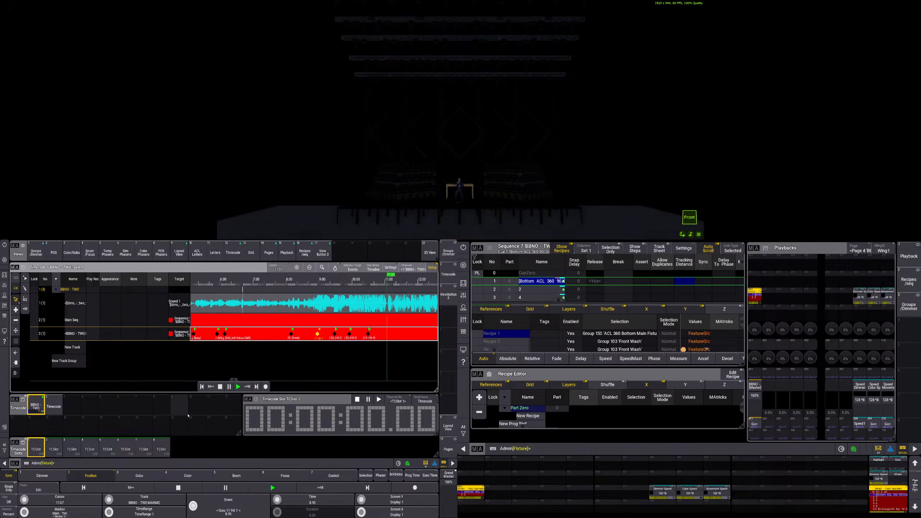
click(270, 277)
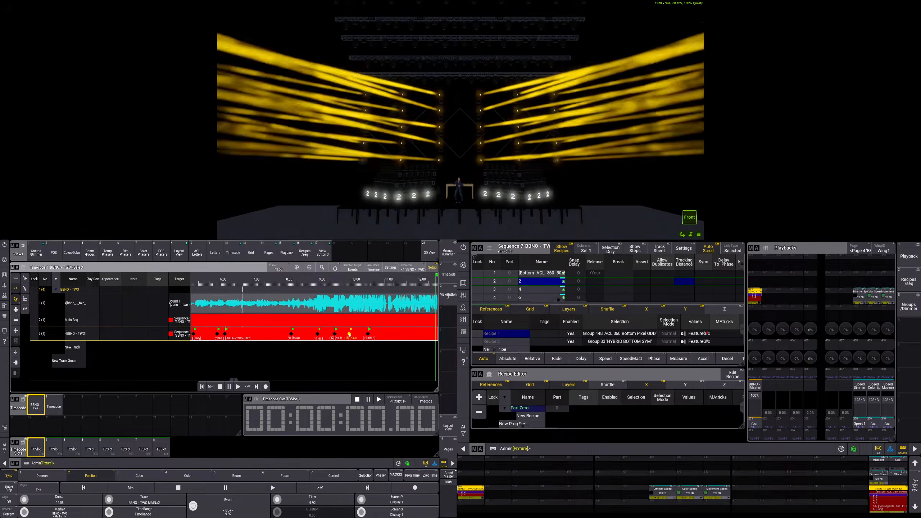
click(351, 286)
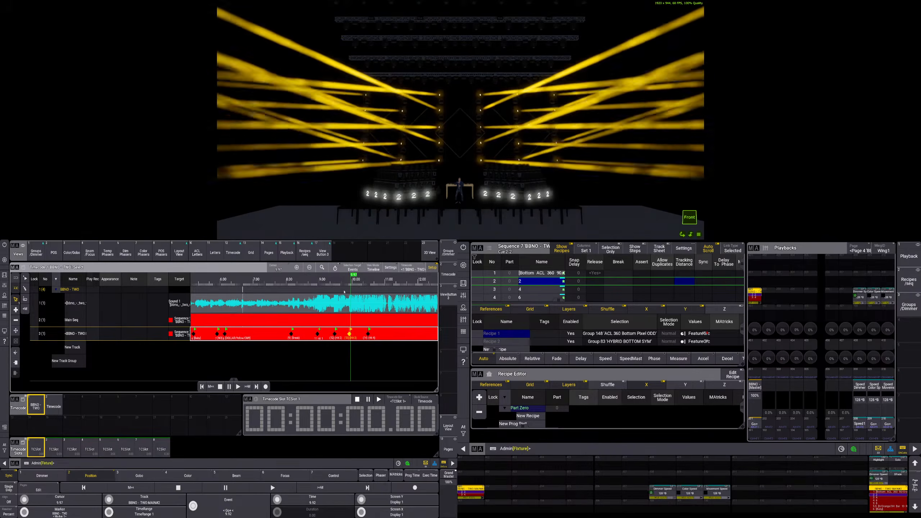
click(237, 387)
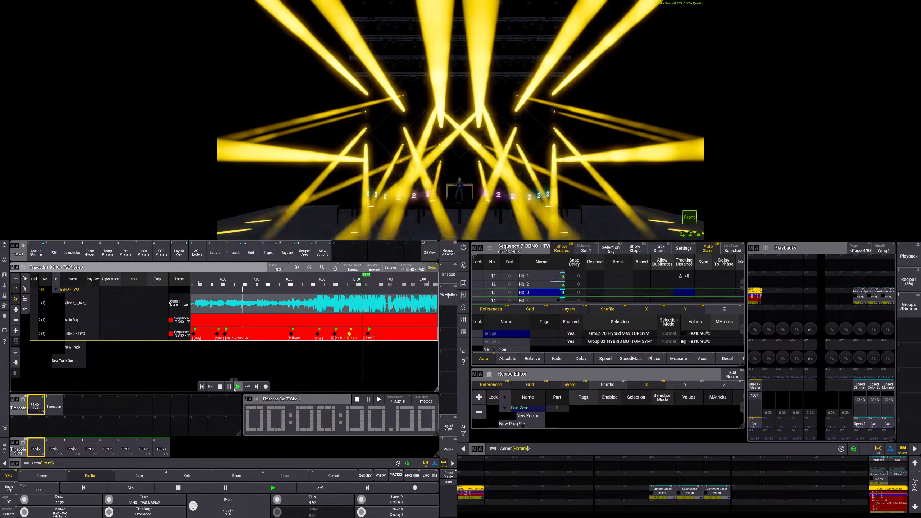
click(229, 386)
Scrub the timecode between about 9.5 and 10.8 to compare the looks of Hit 2, Hit 3 and Hit 4 off
click(342, 284)
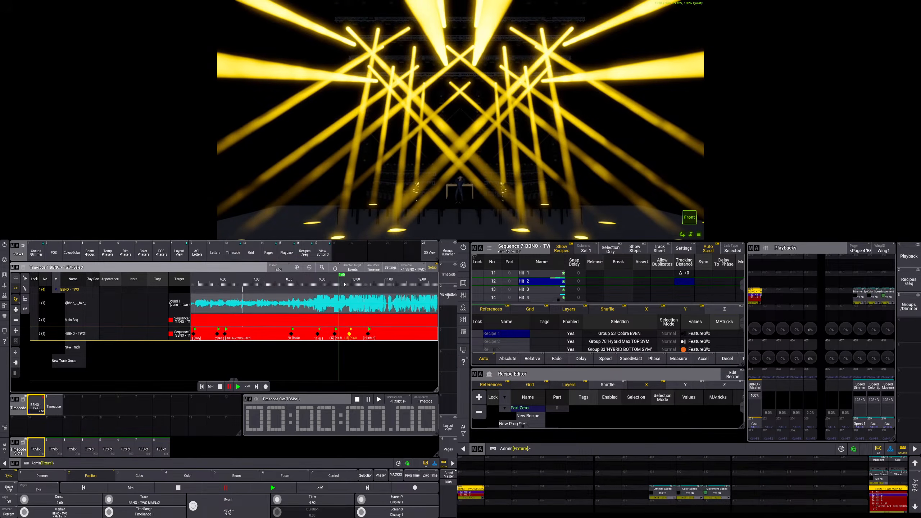
click(359, 285)
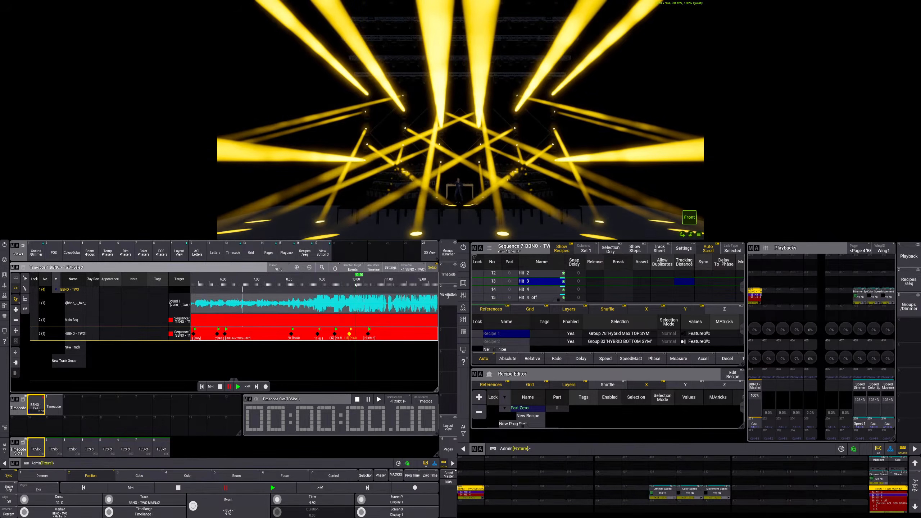
drag(359, 285, 339, 286)
click(340, 285)
click(238, 386)
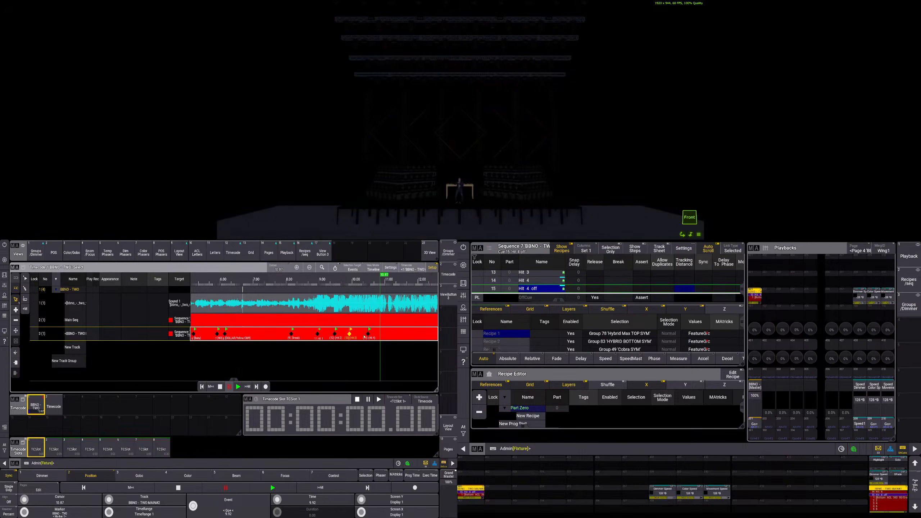
click(343, 284)
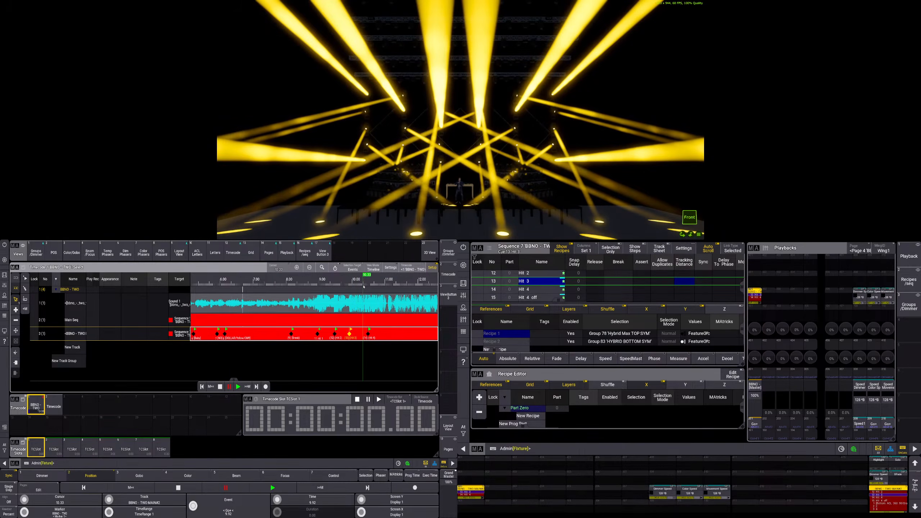
click(379, 286)
click(379, 285)
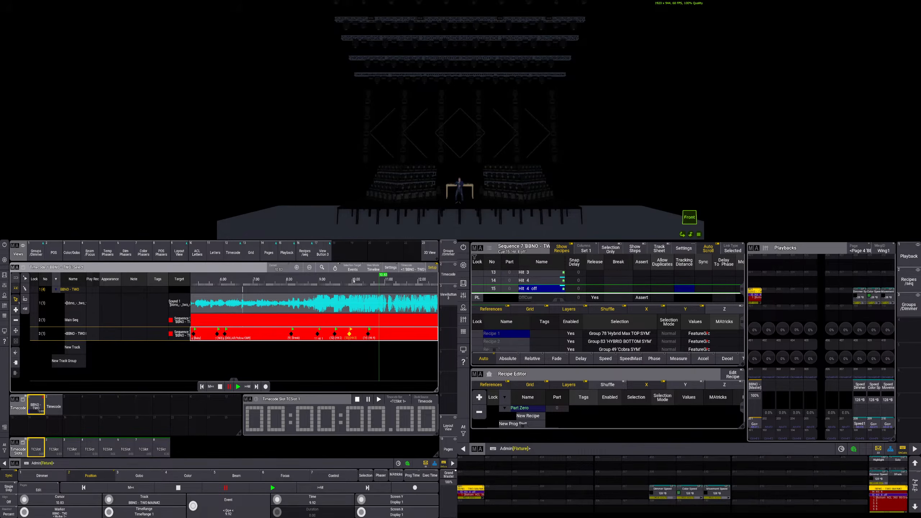
click(4, 260)
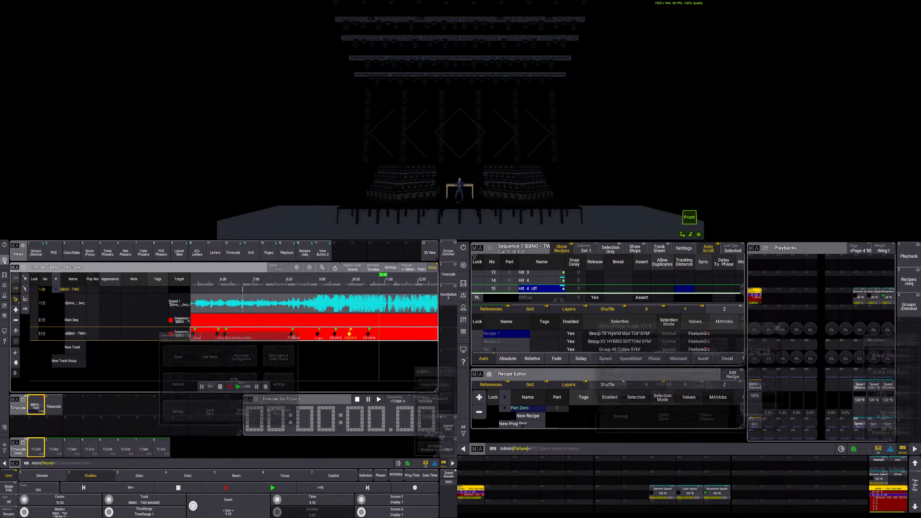
click(5, 259)
click(4, 274)
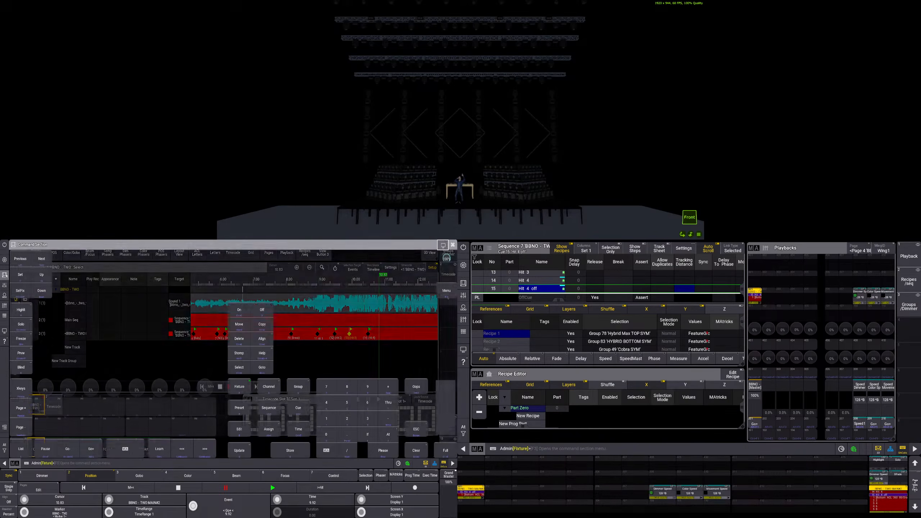
click(5, 275)
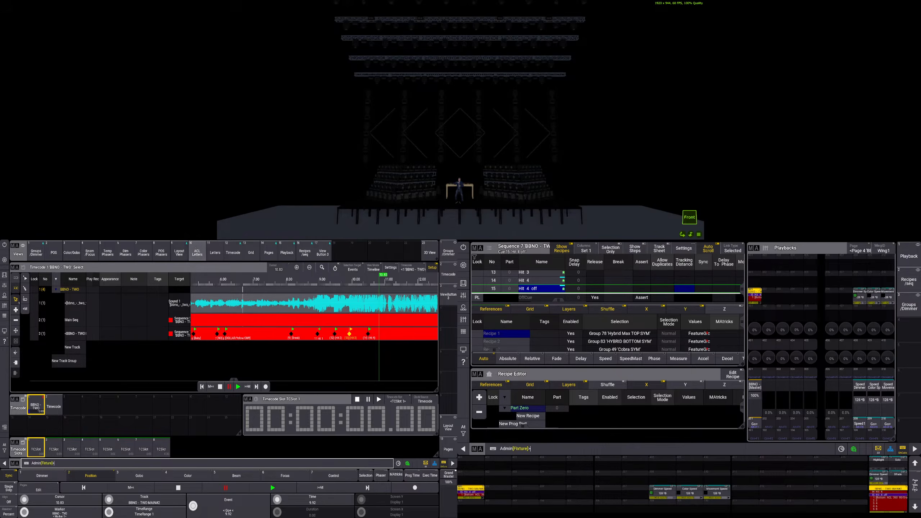
Replay the timecode twice from shortly before the Break event to check which hit cues fire, and stop the playback
click(280, 284)
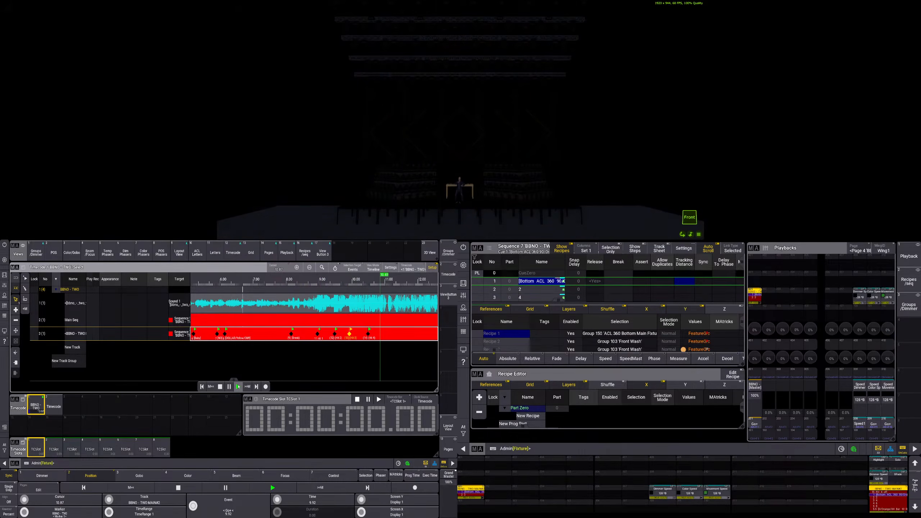
click(220, 387)
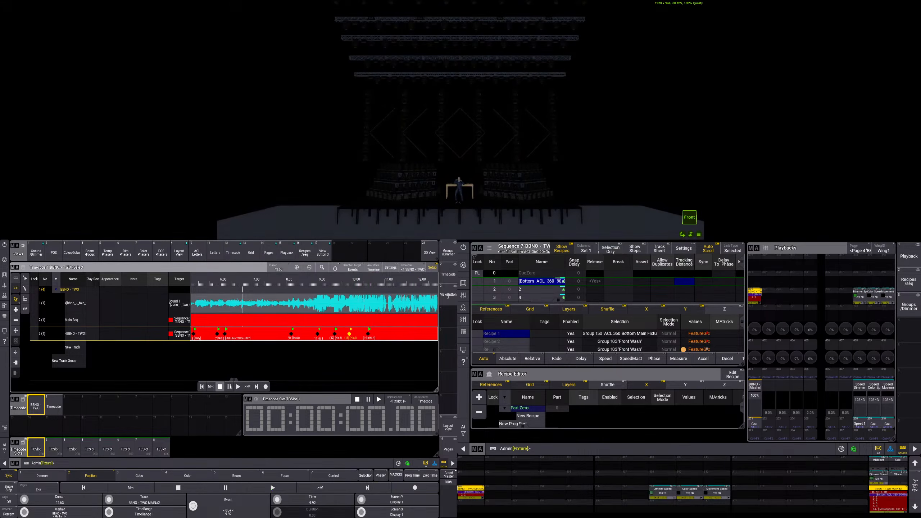
click(284, 283)
click(238, 387)
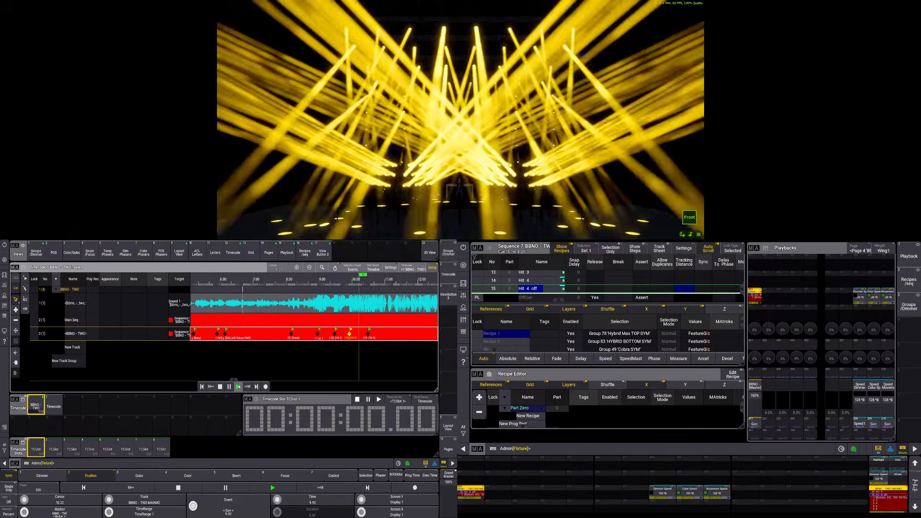
click(225, 387)
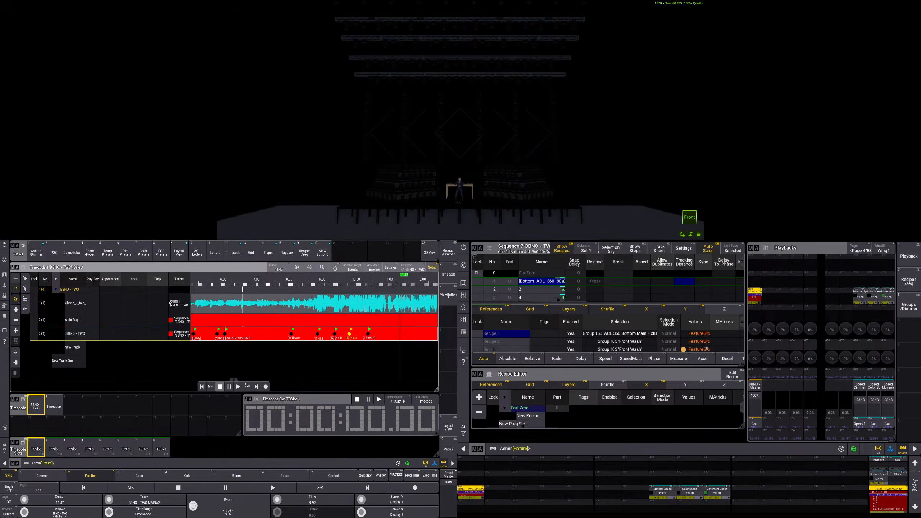
Change the timecode event at 9.47 to a Goto event for cue 12 "Hit 2"
click(336, 334)
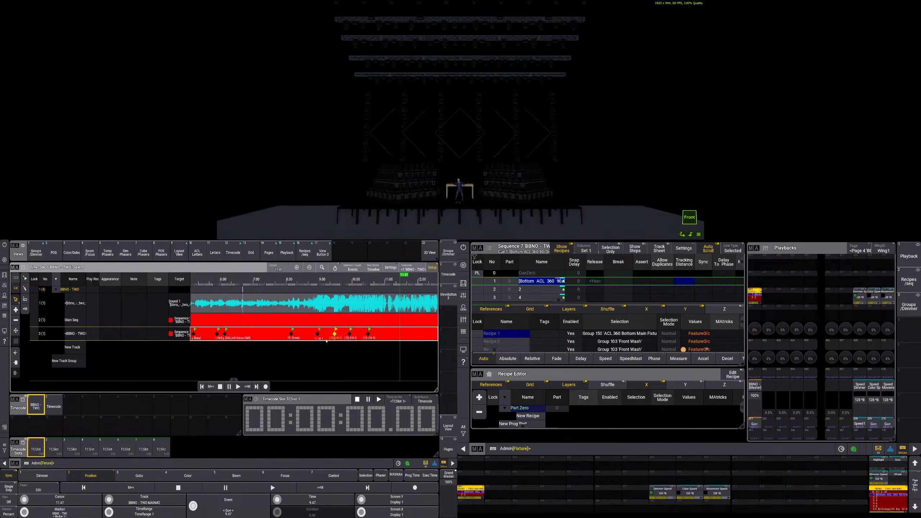
click(219, 510)
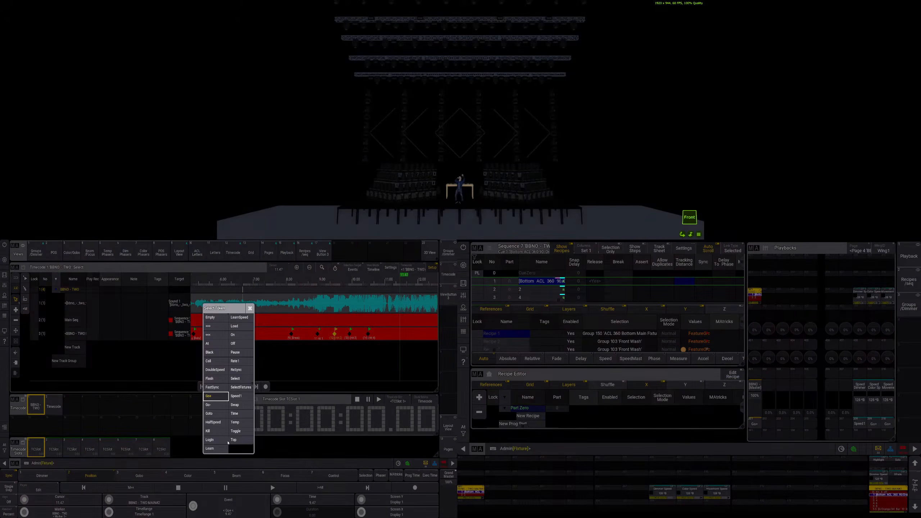
click(214, 414)
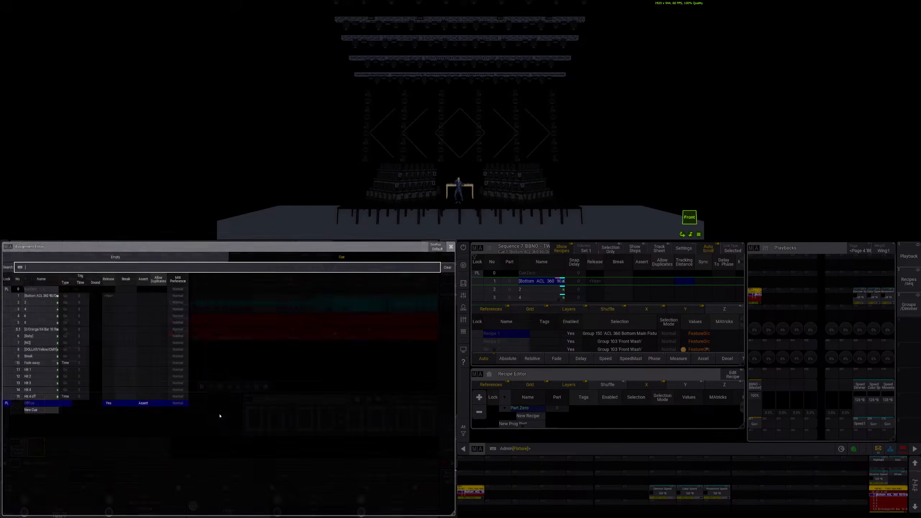
click(32, 378)
Change the timecode event at 9.92 to a Goto event for cue 13 "Hit 3"
click(350, 335)
click(228, 507)
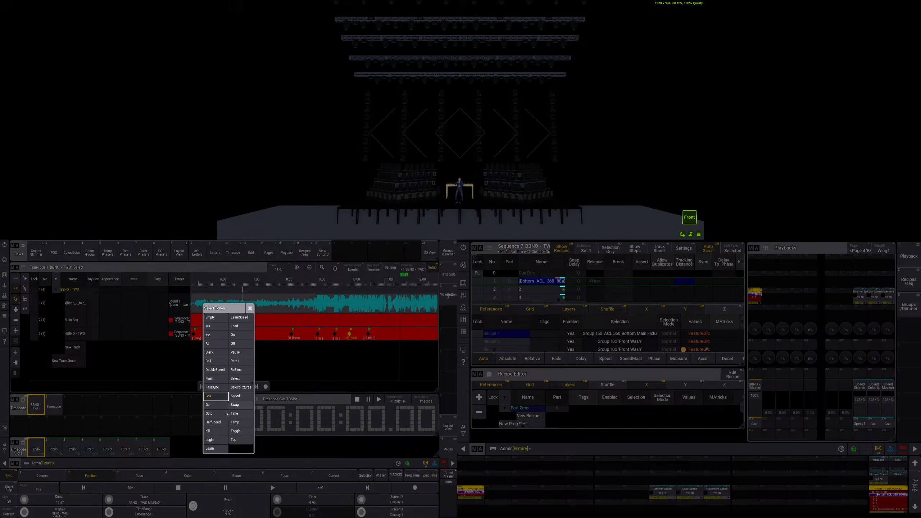
click(227, 414)
click(31, 382)
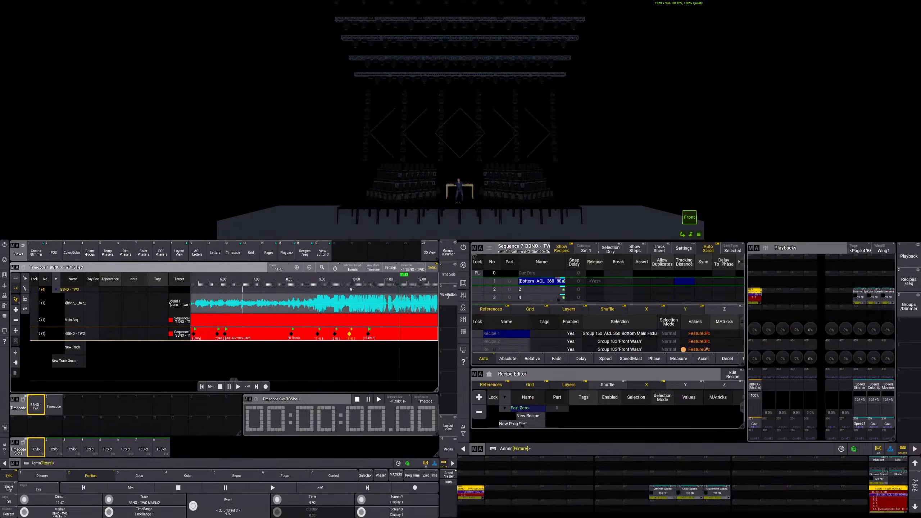
click(229, 507)
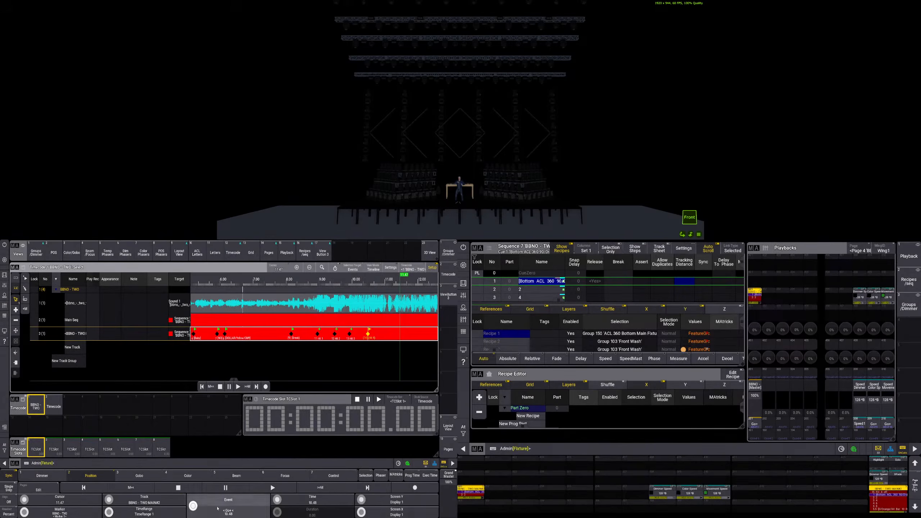
click(250, 308)
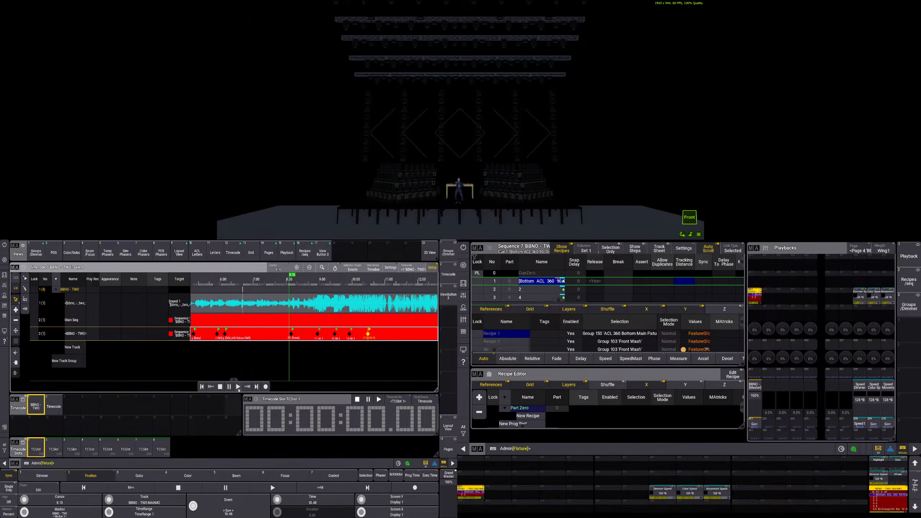
Replay the timecode from about 8.1 to check the Goto events, and move the playhead to about 10.5
click(238, 387)
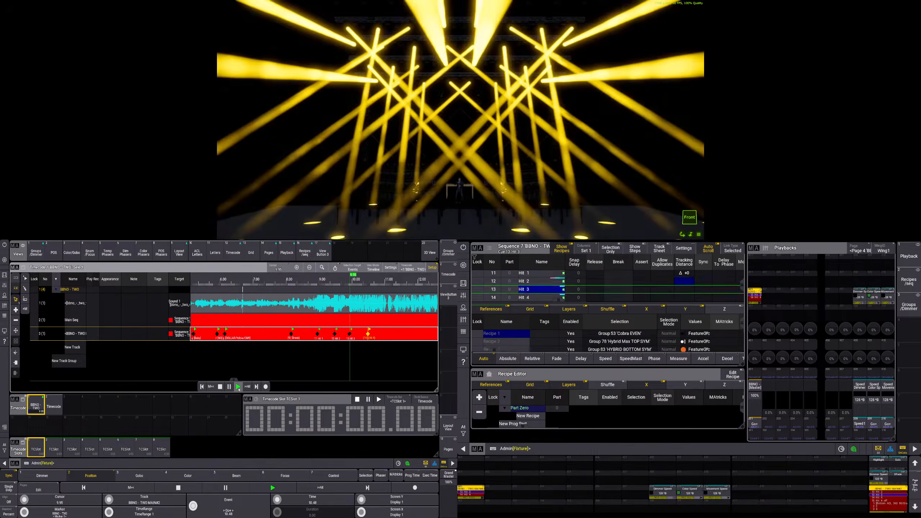
click(238, 387)
drag(371, 285, 369, 285)
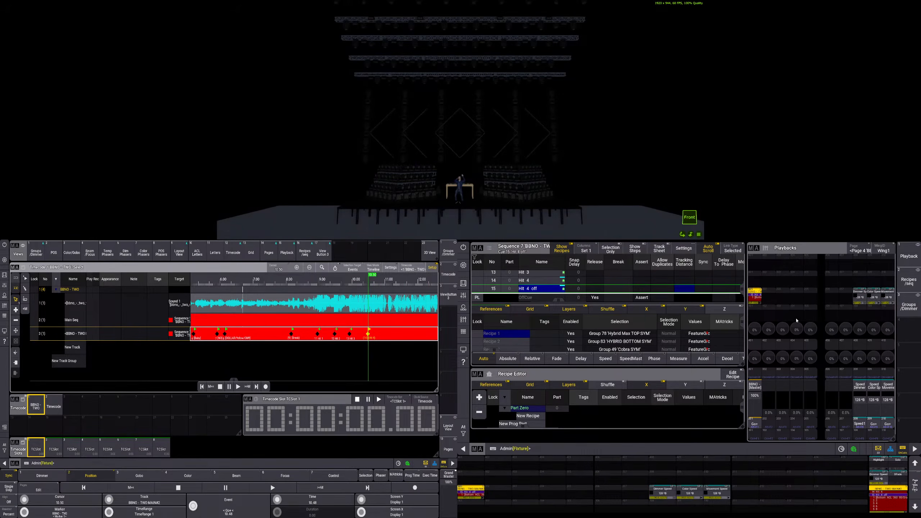
Hide the recipes in the sequence sheet and set the cue fade of cue 15 "Hit 4 off" to 0.25
click(562, 249)
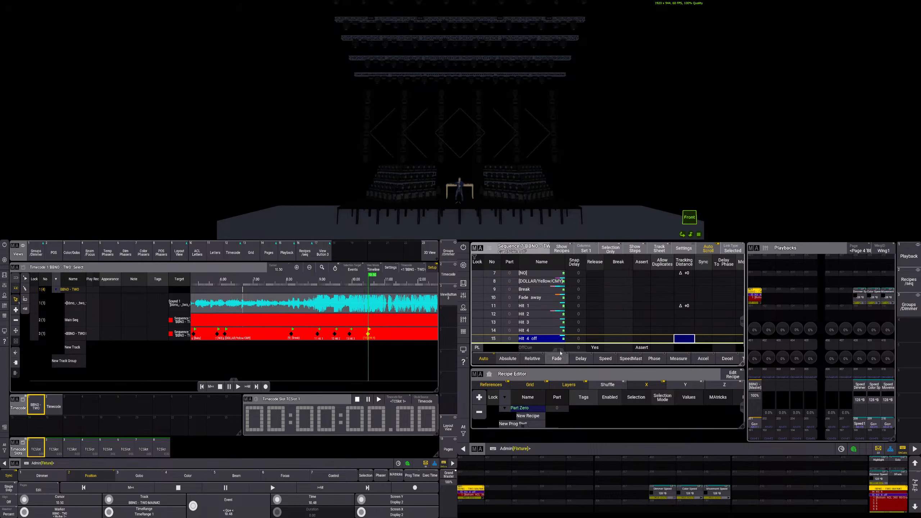
drag(558, 350, 507, 353)
click(639, 340)
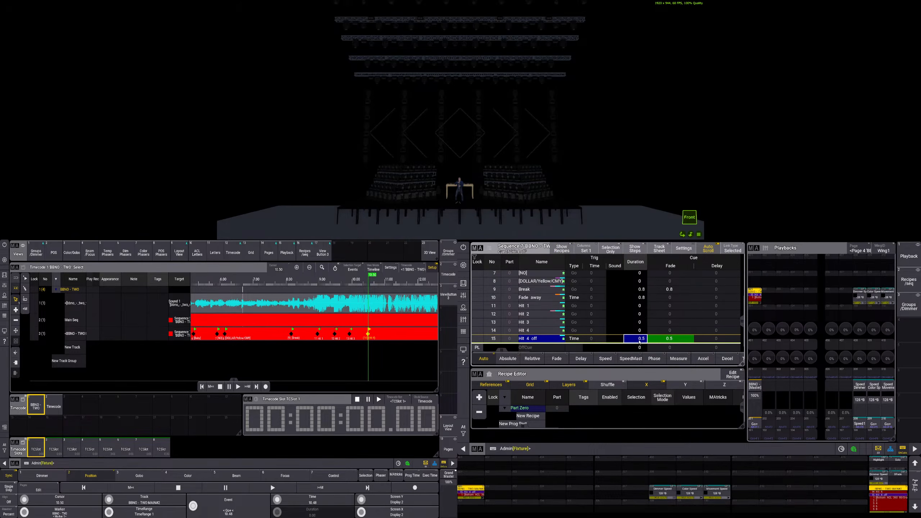
right_click(671, 341)
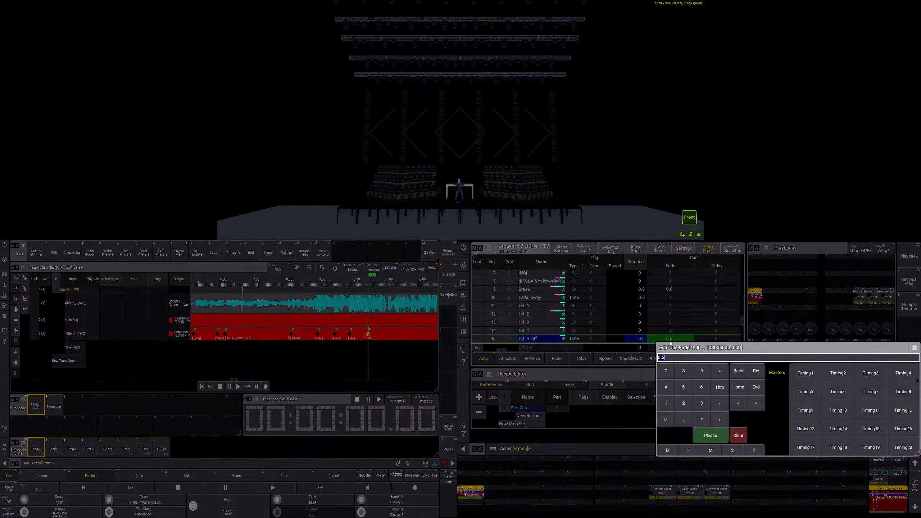
text(.25)
key(Return)
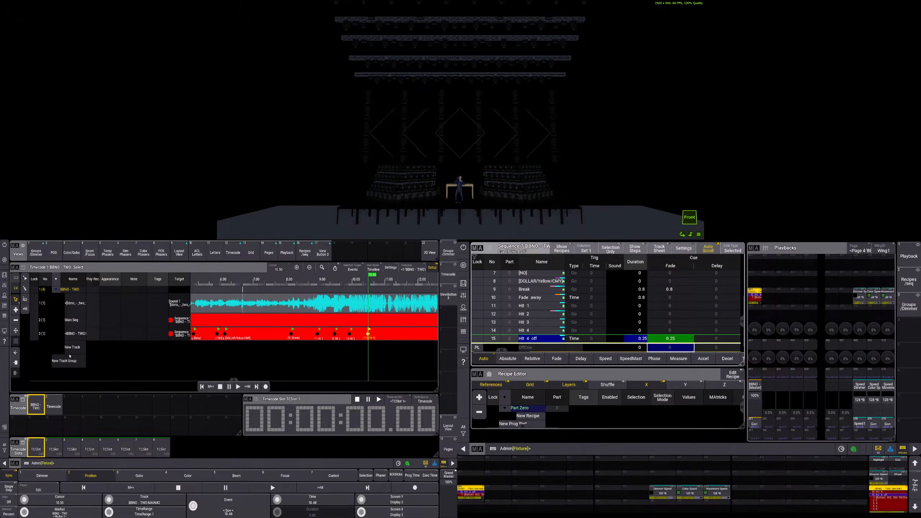
Replay the timecode from shortly before the Break event to check the fade after the last hit, and stop the playback
click(284, 279)
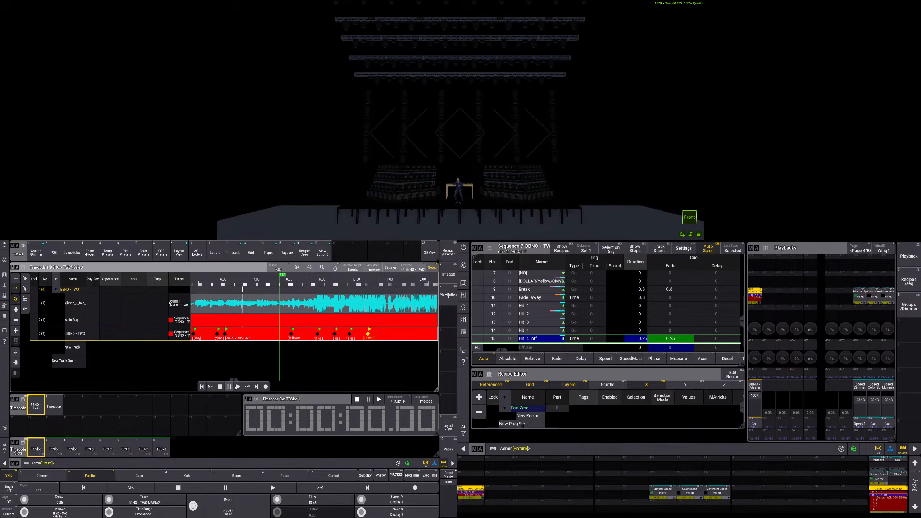
click(236, 386)
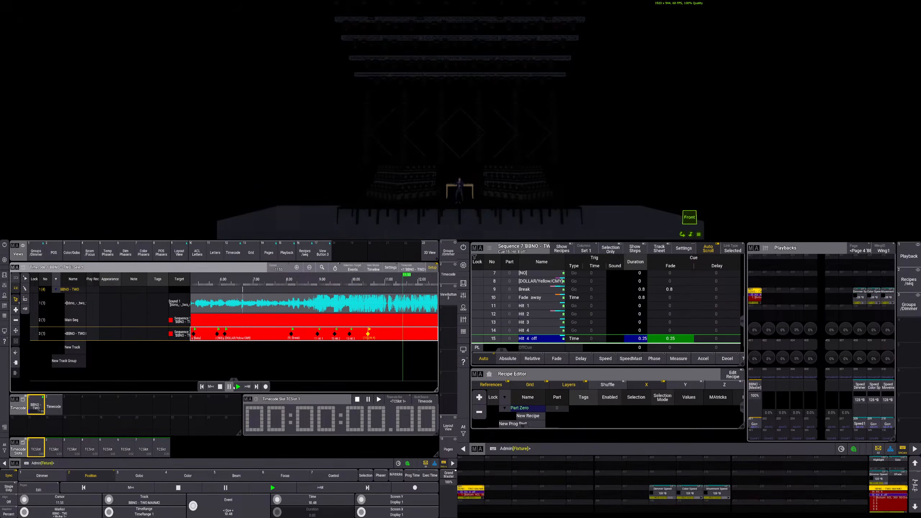
click(220, 386)
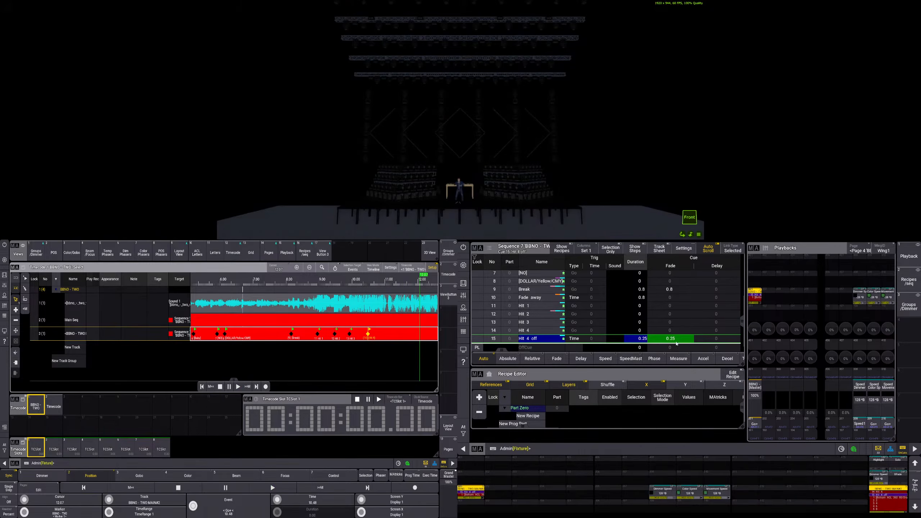
Set the cue fade of cue 15 "Hit 4 off" to 0.5
right_click(676, 341)
text(.5)
key(Return)
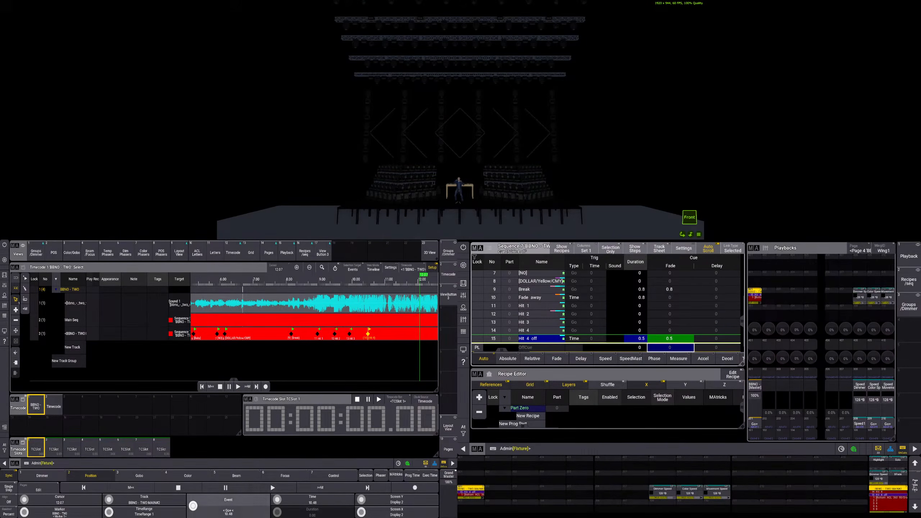
Move the last hit's timecode event earlier to 10.40 and replay the timecode from before the hits
scroll(277, 501, down, 3)
scroll(278, 502, down, 5)
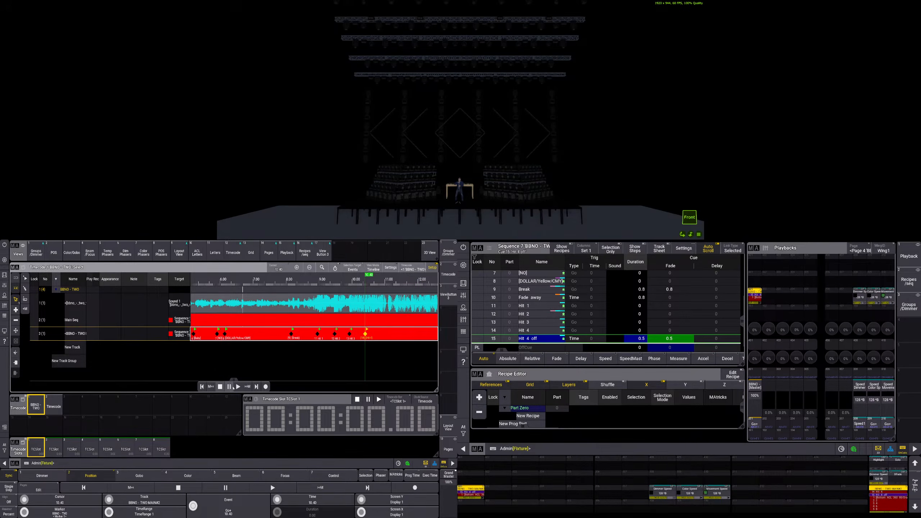
click(309, 293)
click(238, 387)
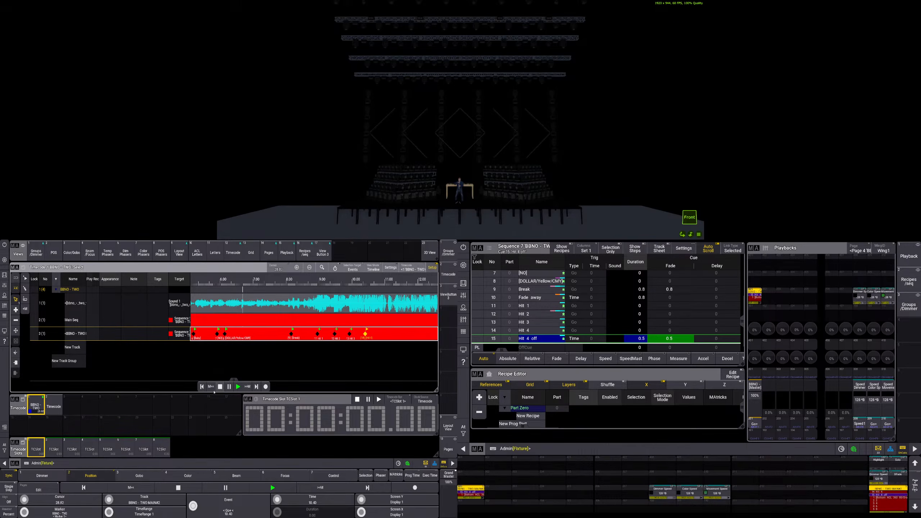
Halt the timecode playback and save the show
click(228, 386)
key(ctrl+s)
click(209, 413)
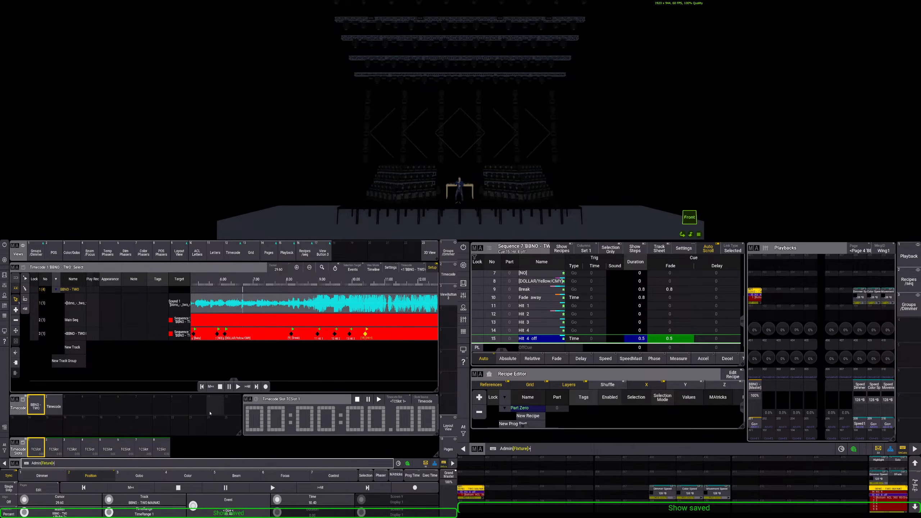